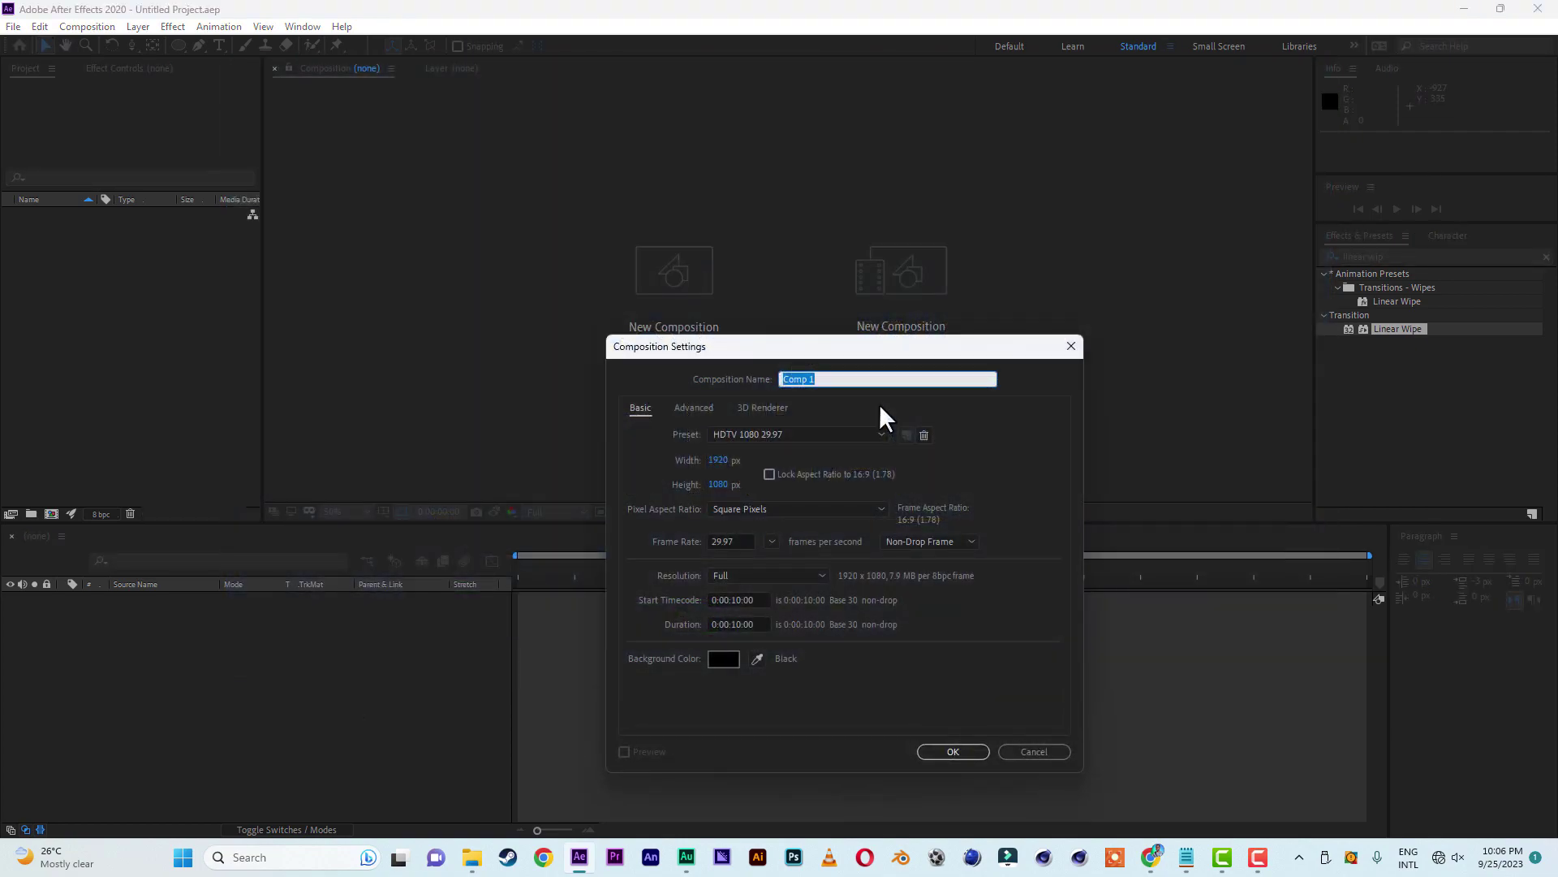
# - Create a composition named "main" with a duration of 20 seconds
pyautogui.write('main')
pyautogui.click(738, 624)
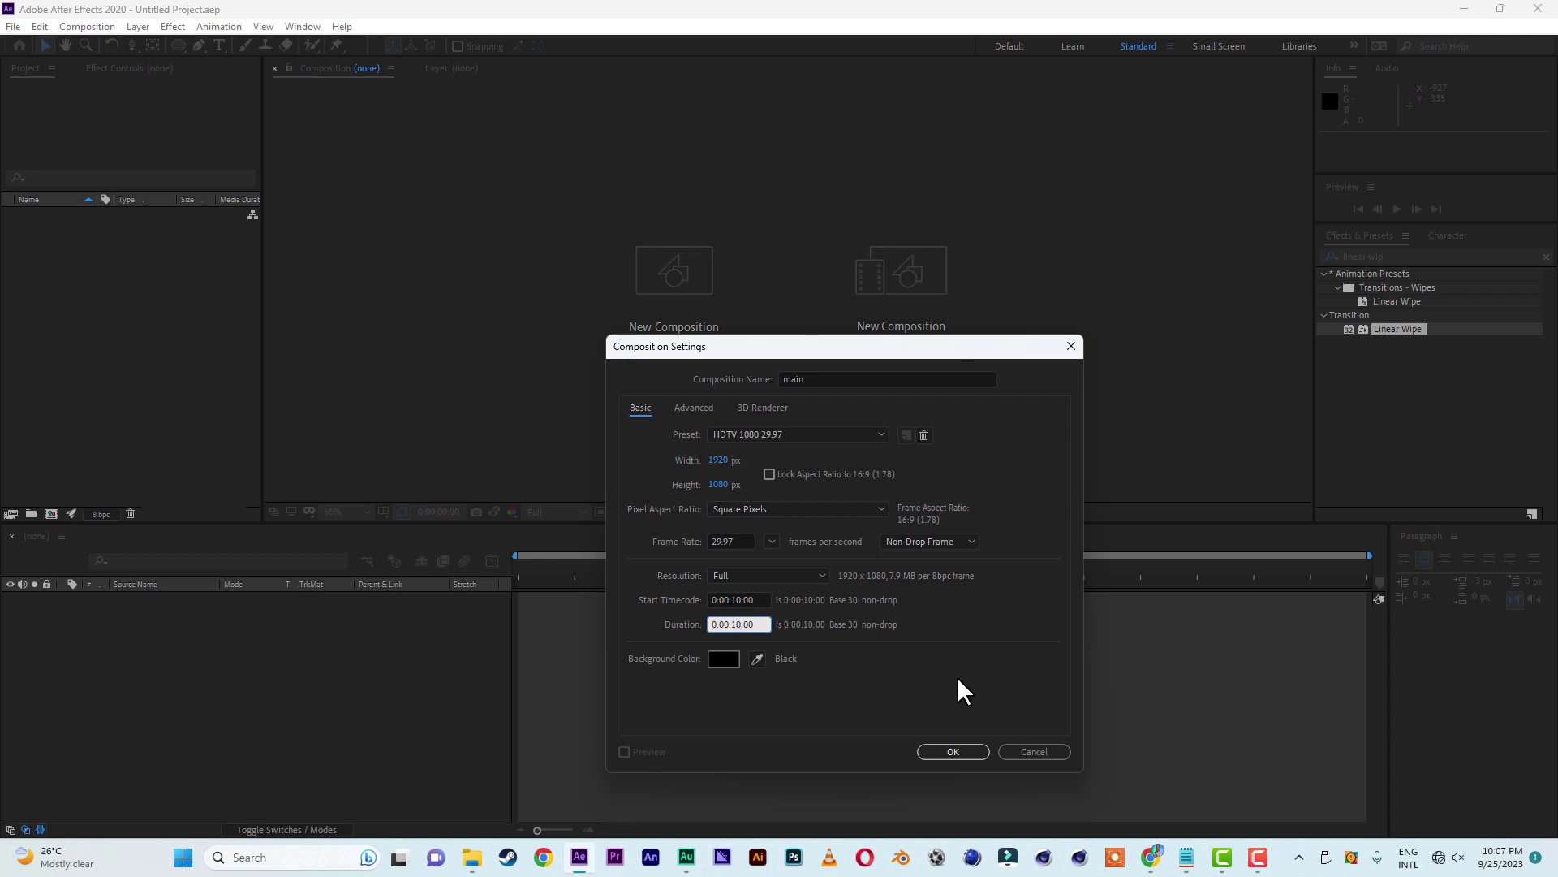
pyautogui.press('BackSpace')
pyautogui.write('20')
pyautogui.press('Delete')
pyautogui.click(947, 747)
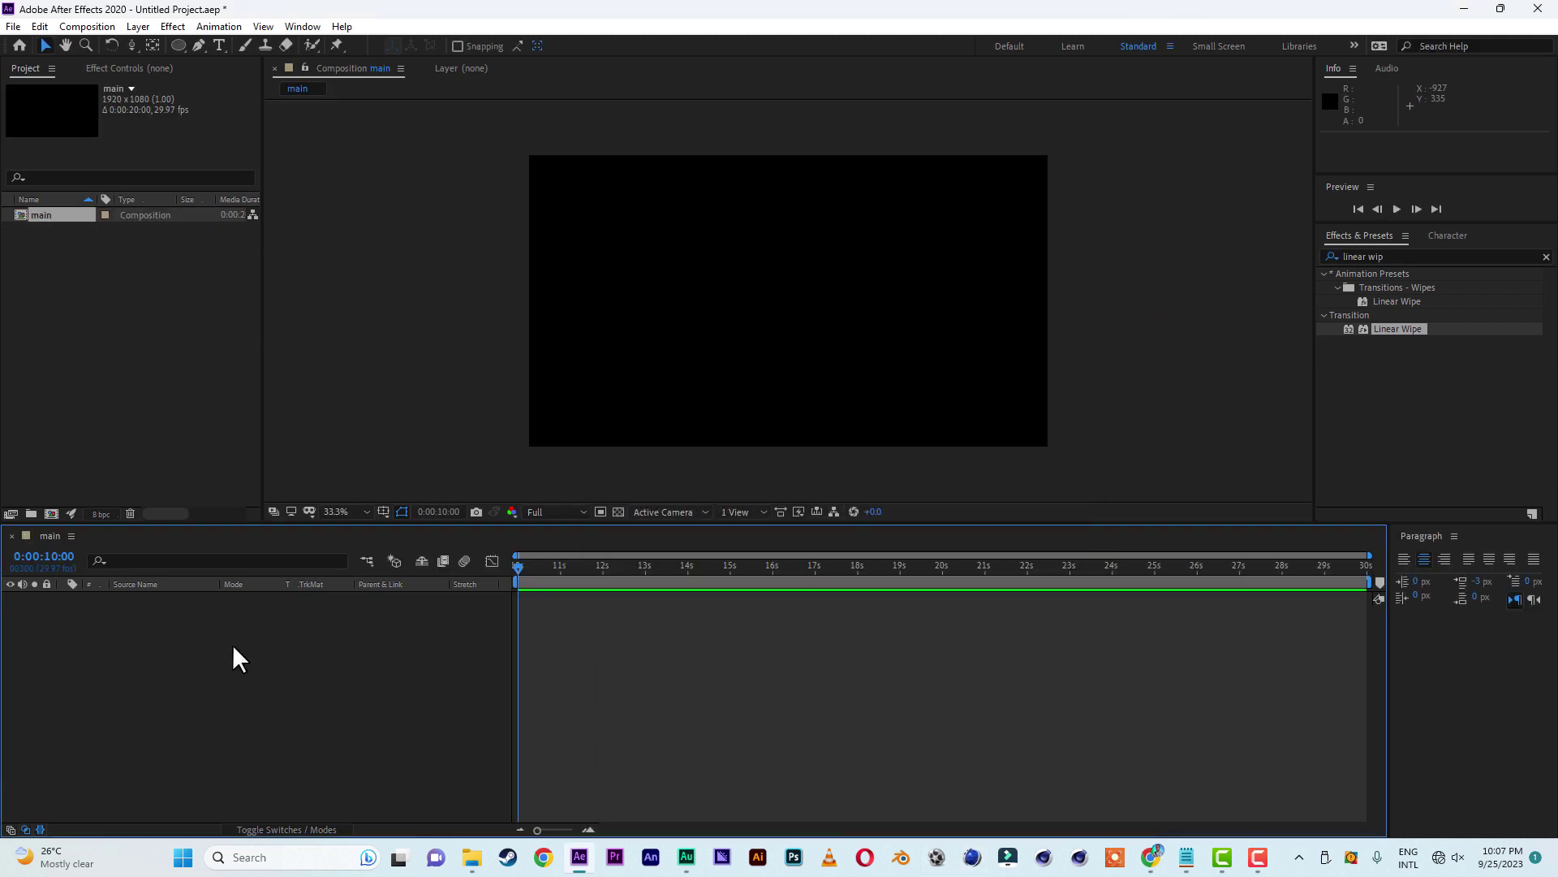
# - Create a second composition named "video 1" with the same 1920 x 1080, 20-second settings
pyautogui.click(52, 513)
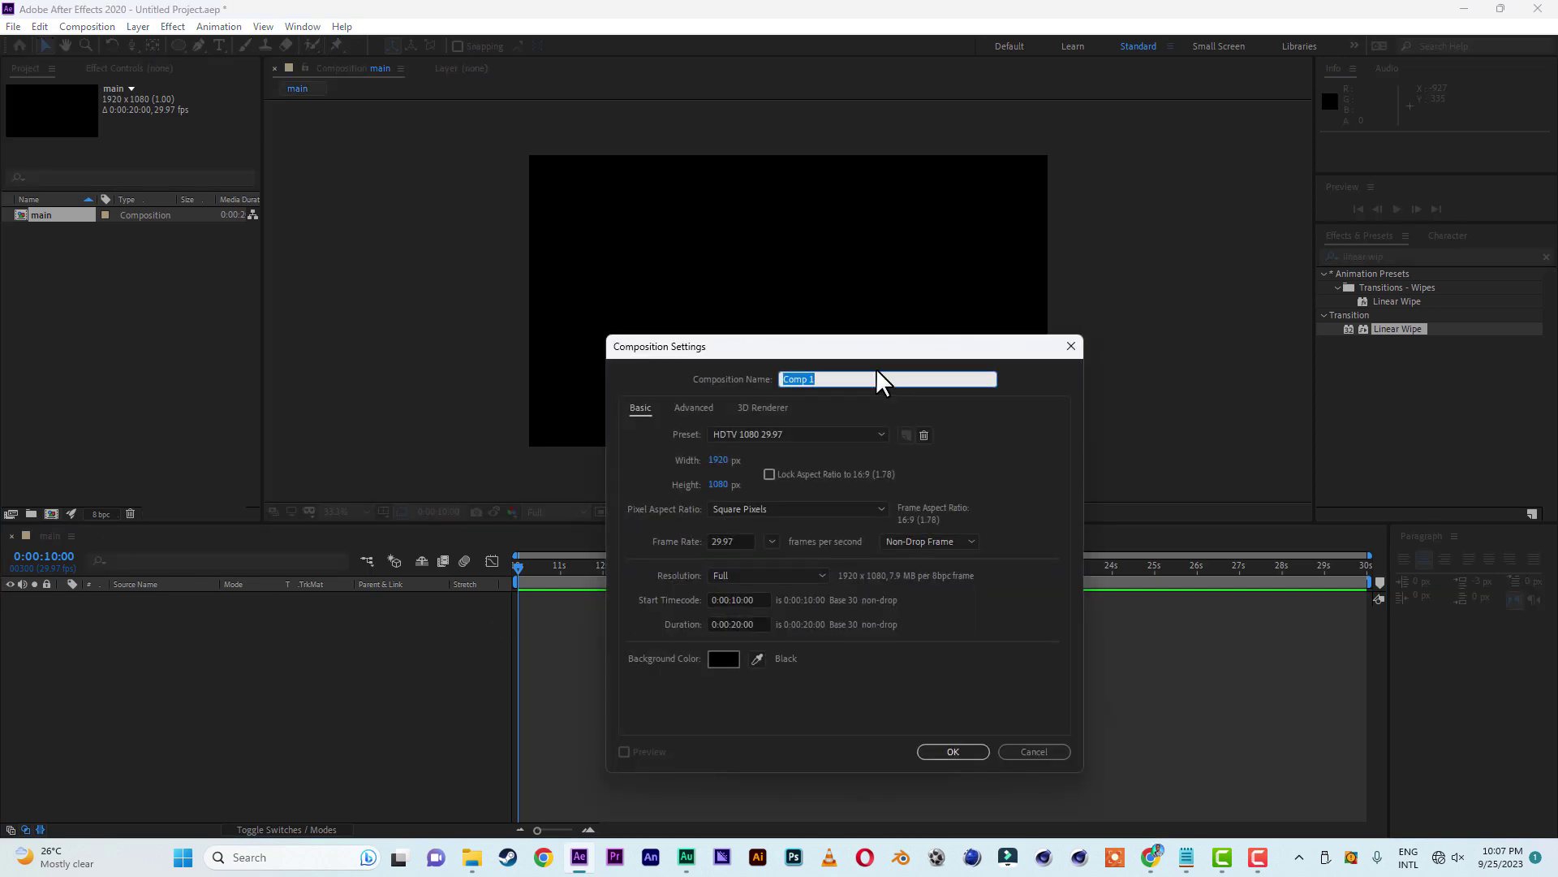
pyautogui.write('vidwo')
pyautogui.press('BackSpace')
pyautogui.press('BackSpace')
pyautogui.write('eo 1')
pyautogui.click(945, 751)
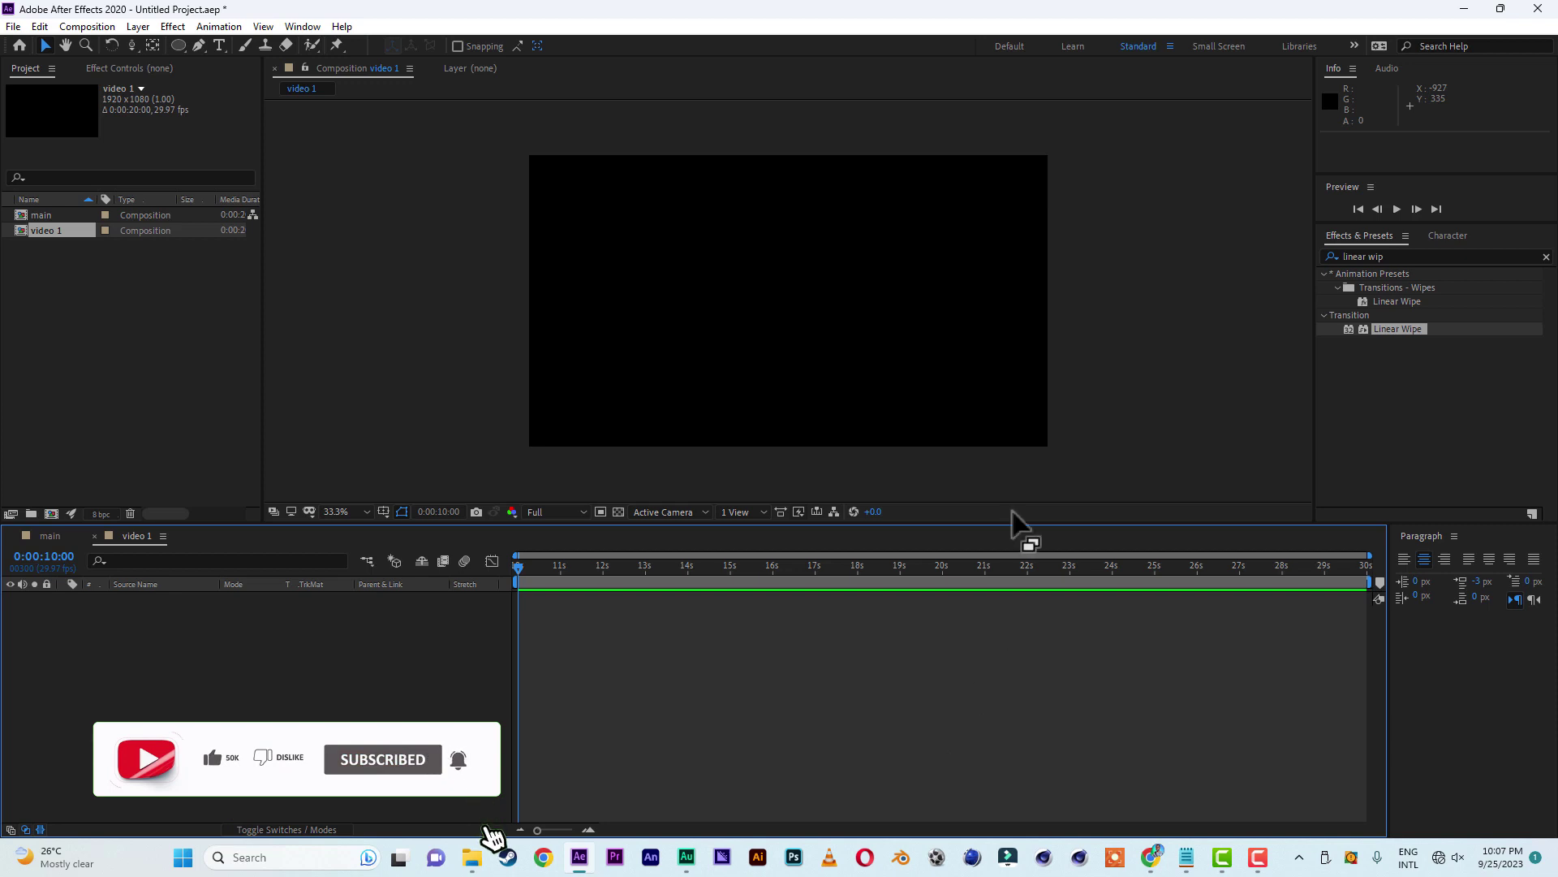
# - Add a white solid at the full 1920 x 1080 size to the video 1 composition
pyautogui.rightClick(138, 647)
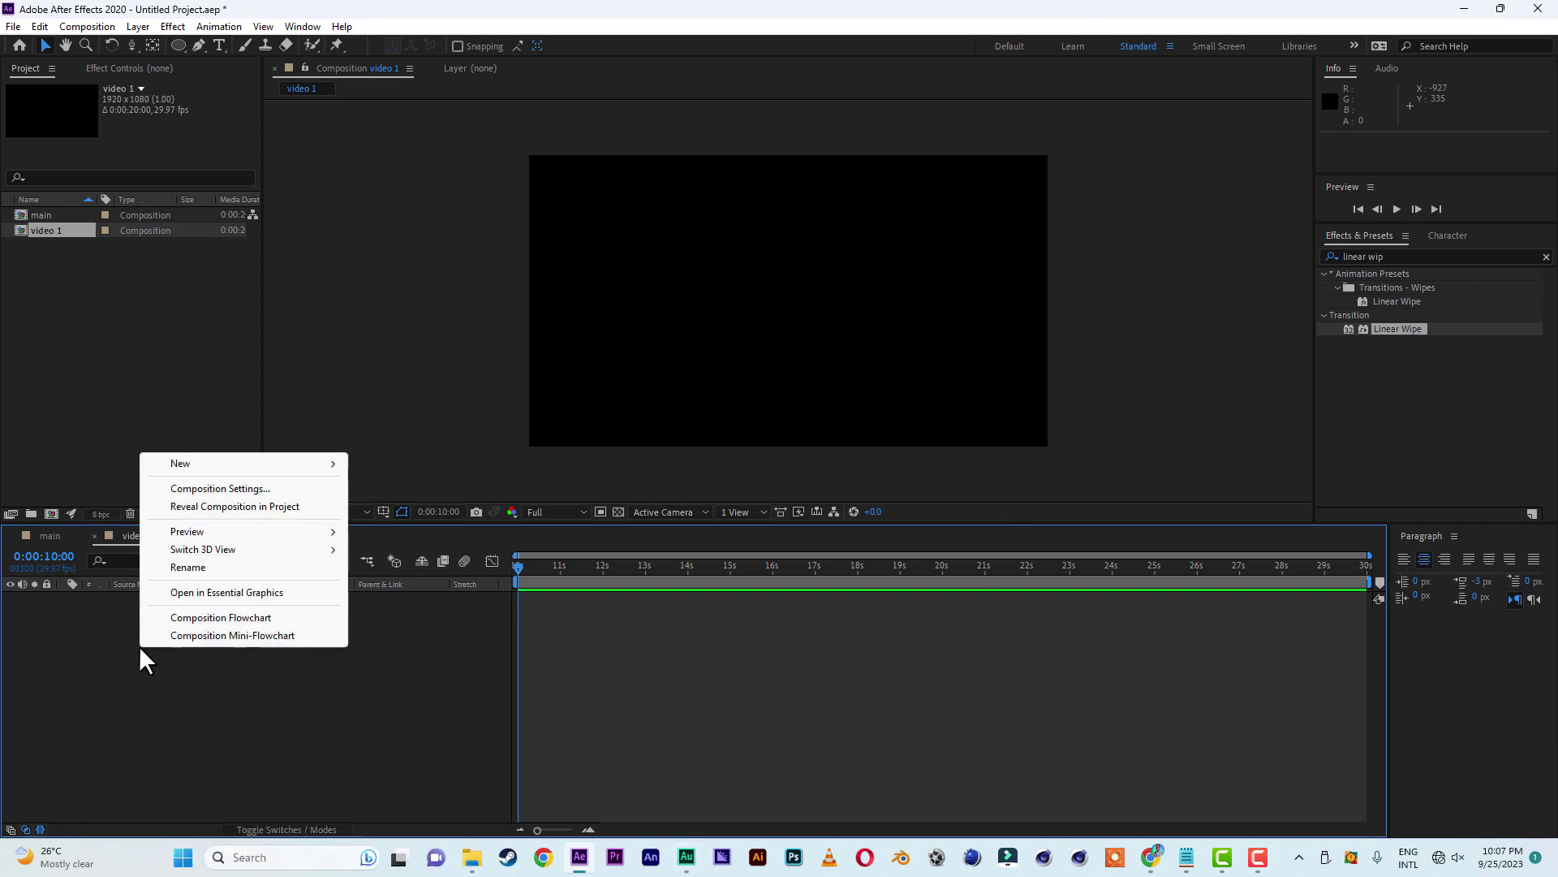
pyautogui.moveTo(219, 463)
pyautogui.click(388, 505)
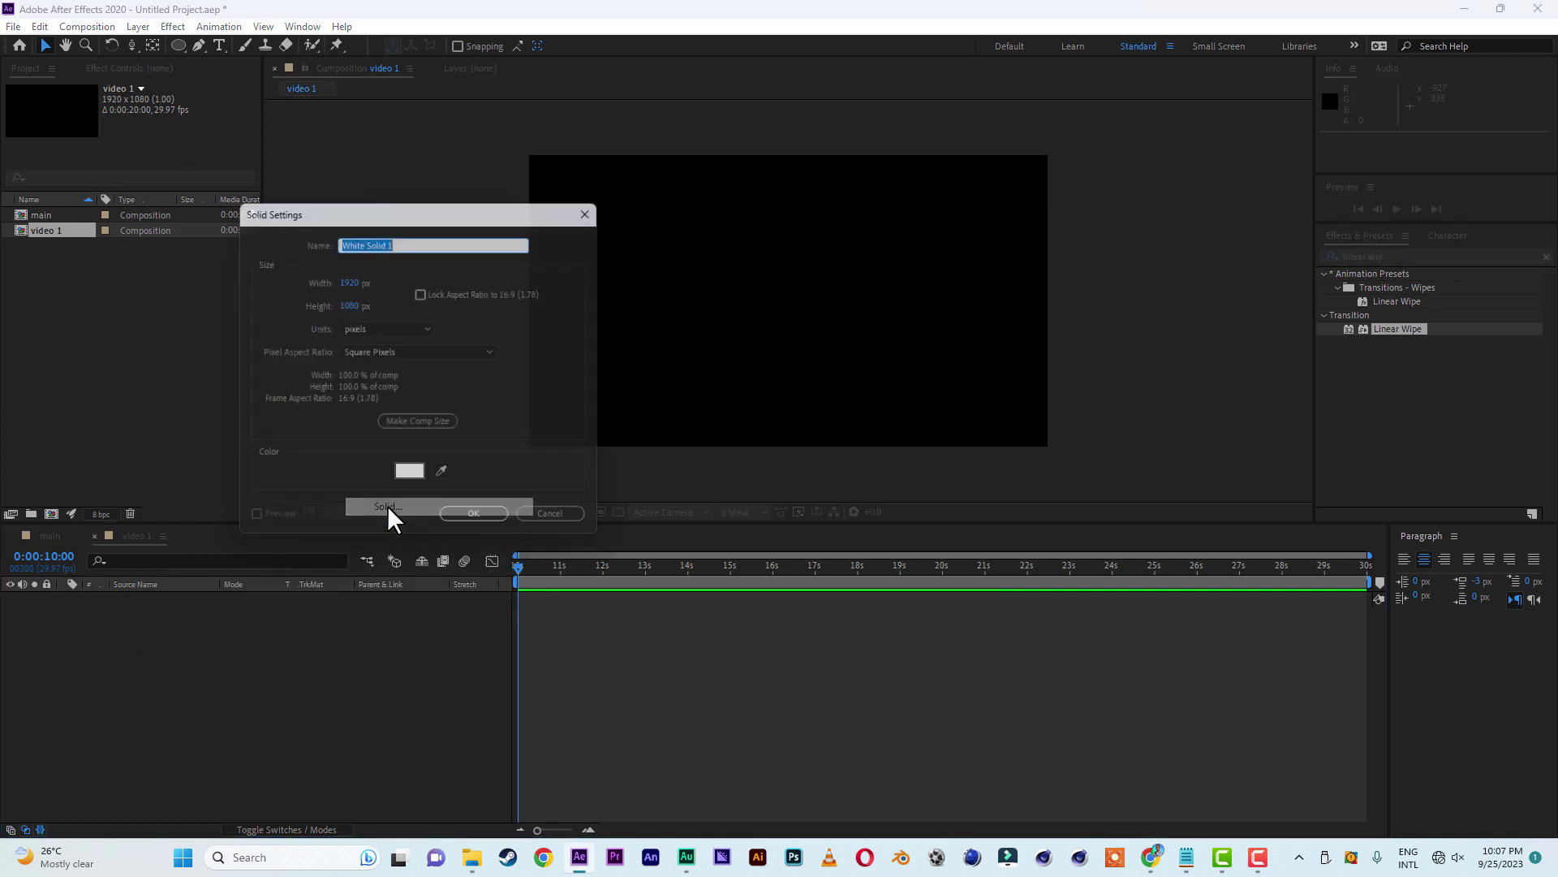
pyautogui.click(480, 522)
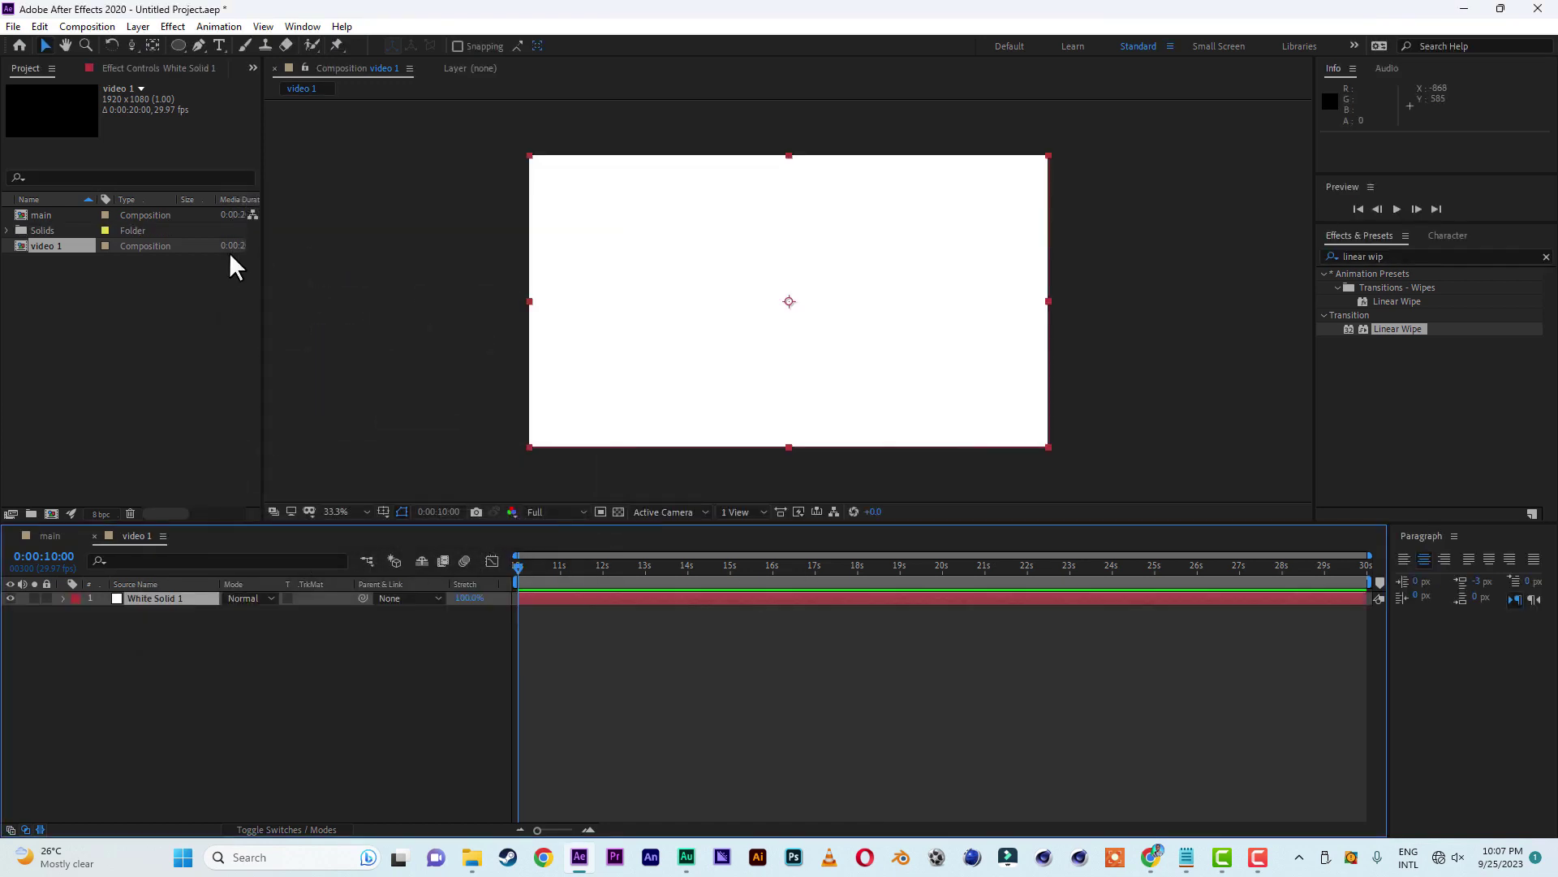
# - Mask the white solid with a rounded rectangle about 1605 x 777 px, leaving a margin on every side
pyautogui.click(182, 50)
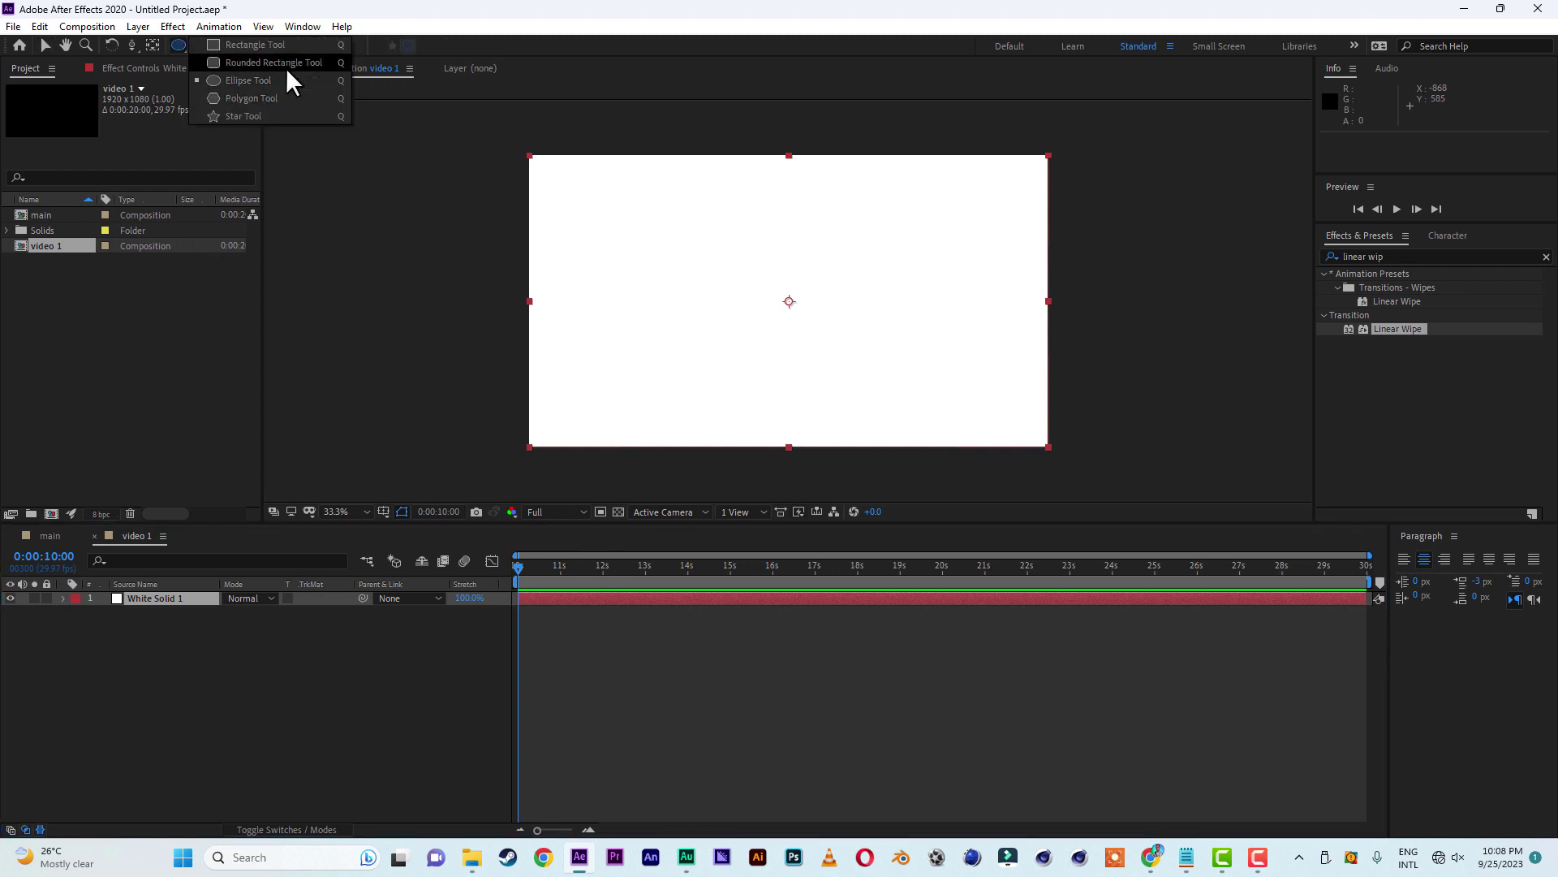
pyautogui.click(298, 62)
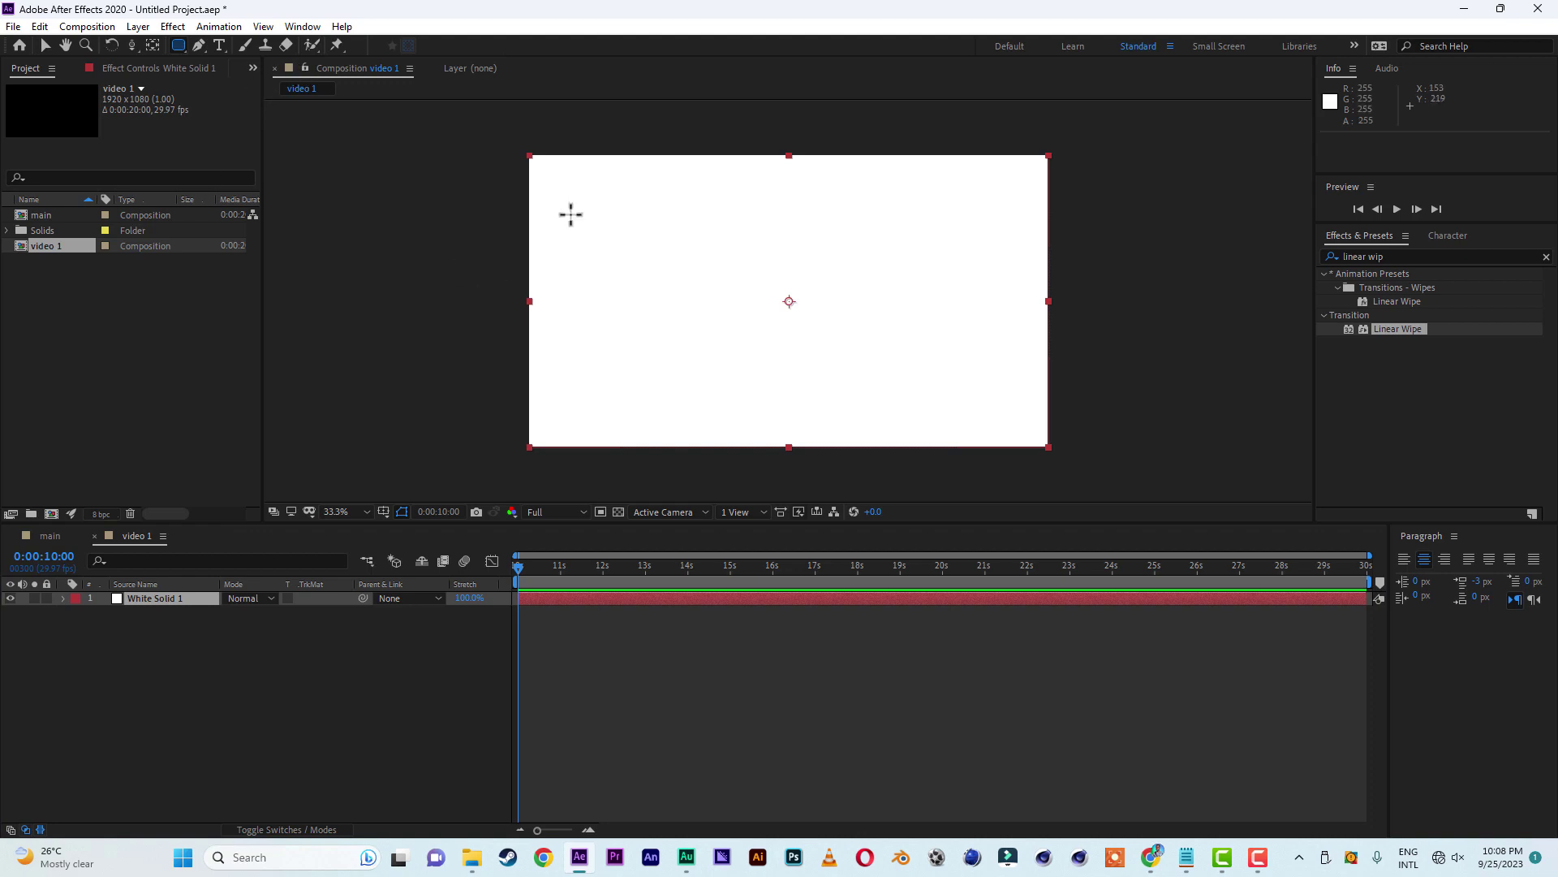
pyautogui.moveTo(570, 214); pyautogui.dragTo(1006, 424)
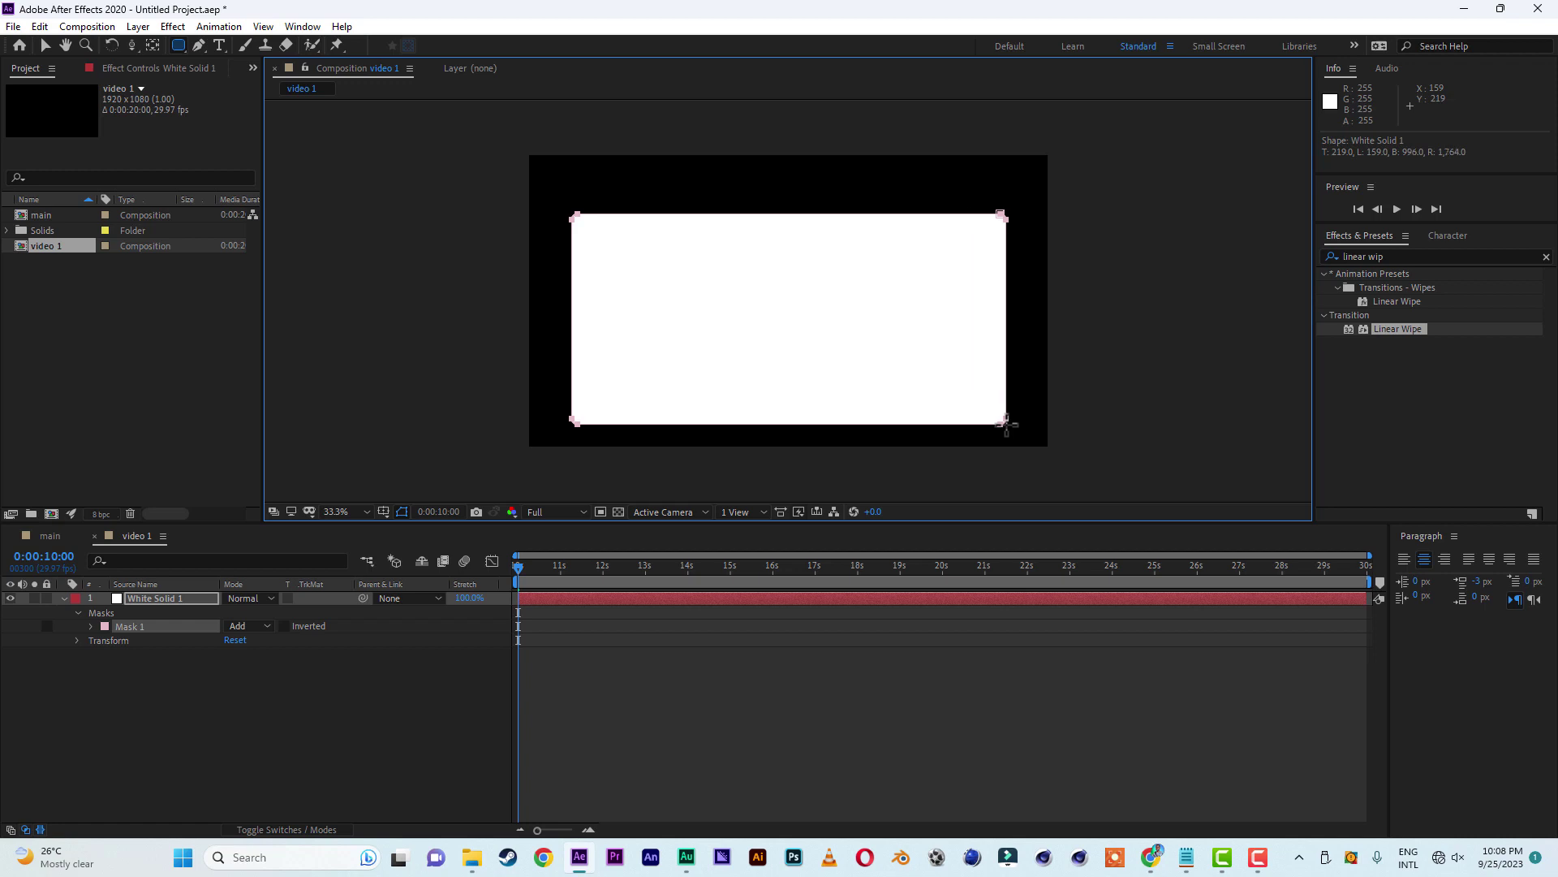
pyautogui.press('v')
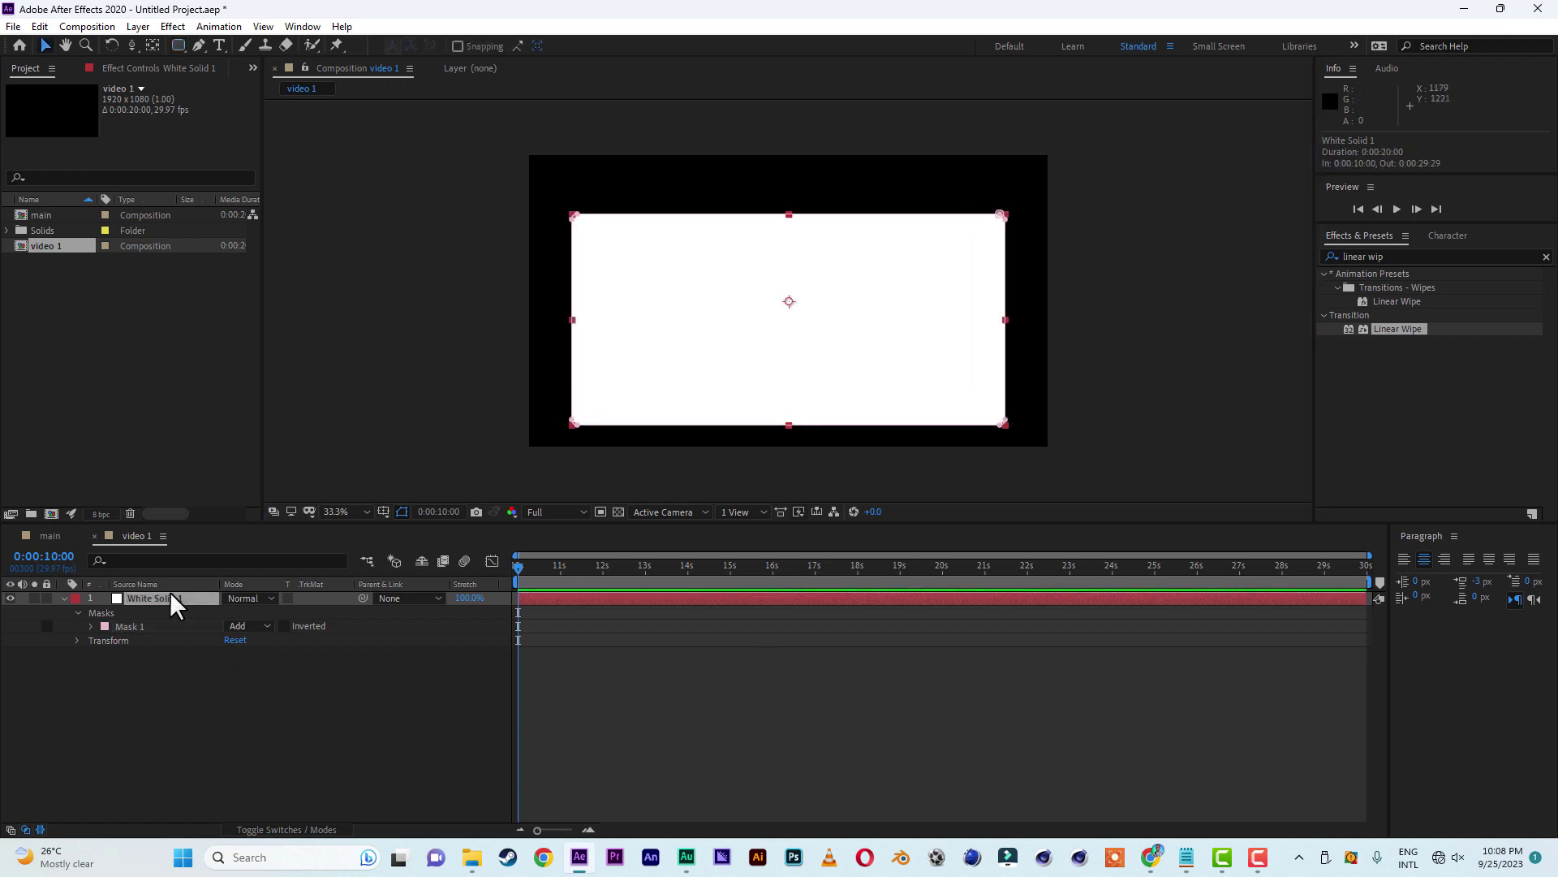
# - Duplicate the masked white solid and apply the Generate Stroke effect to the upper copy
pyautogui.hotkey('ctrl', 'd')
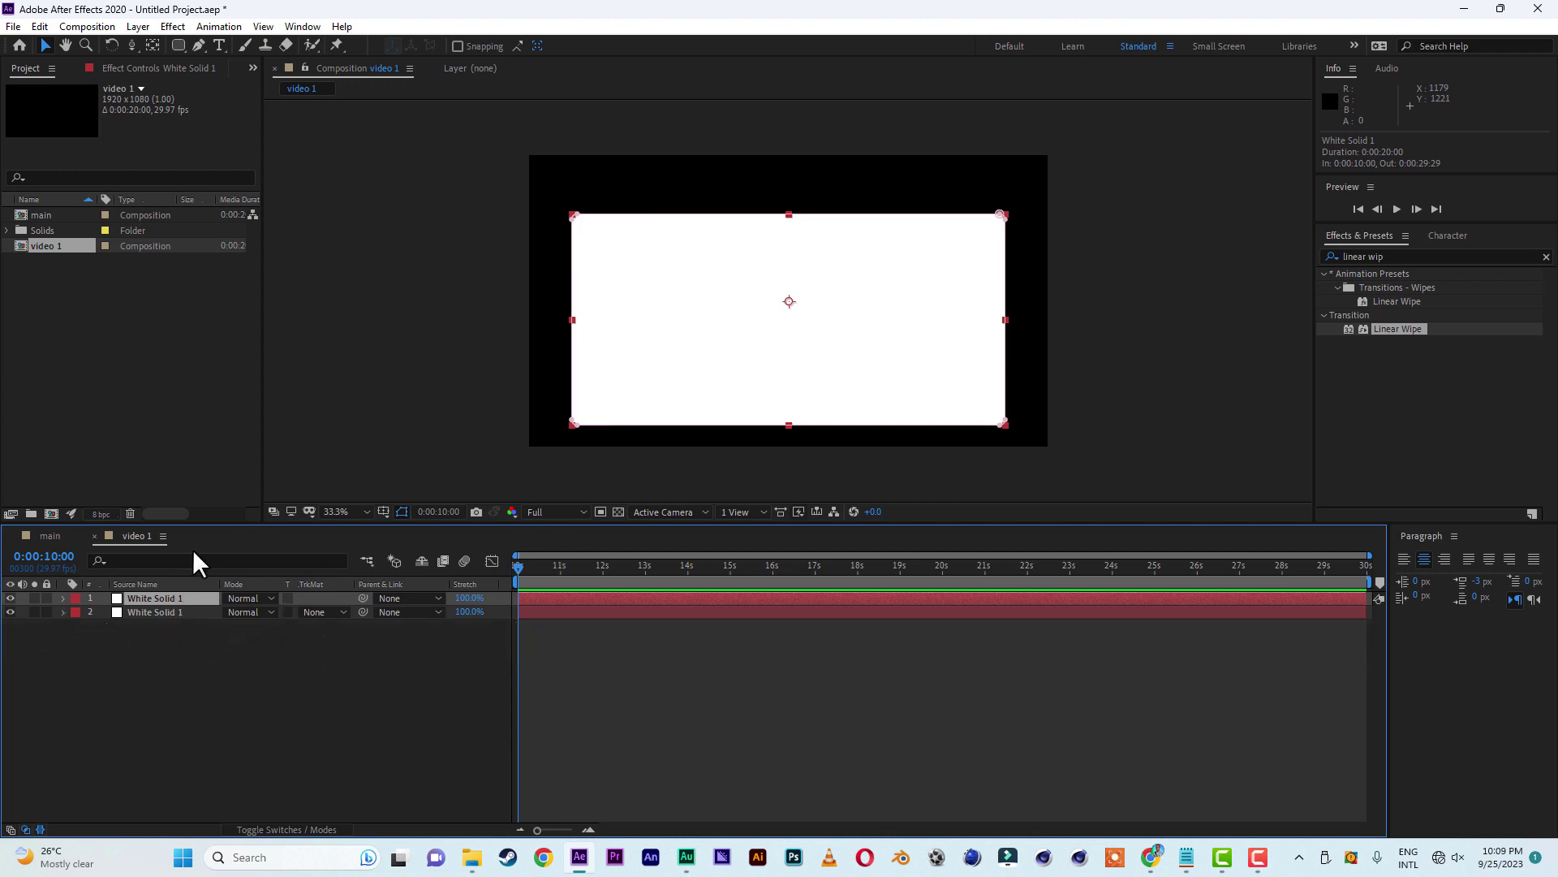
pyautogui.click(1398, 256)
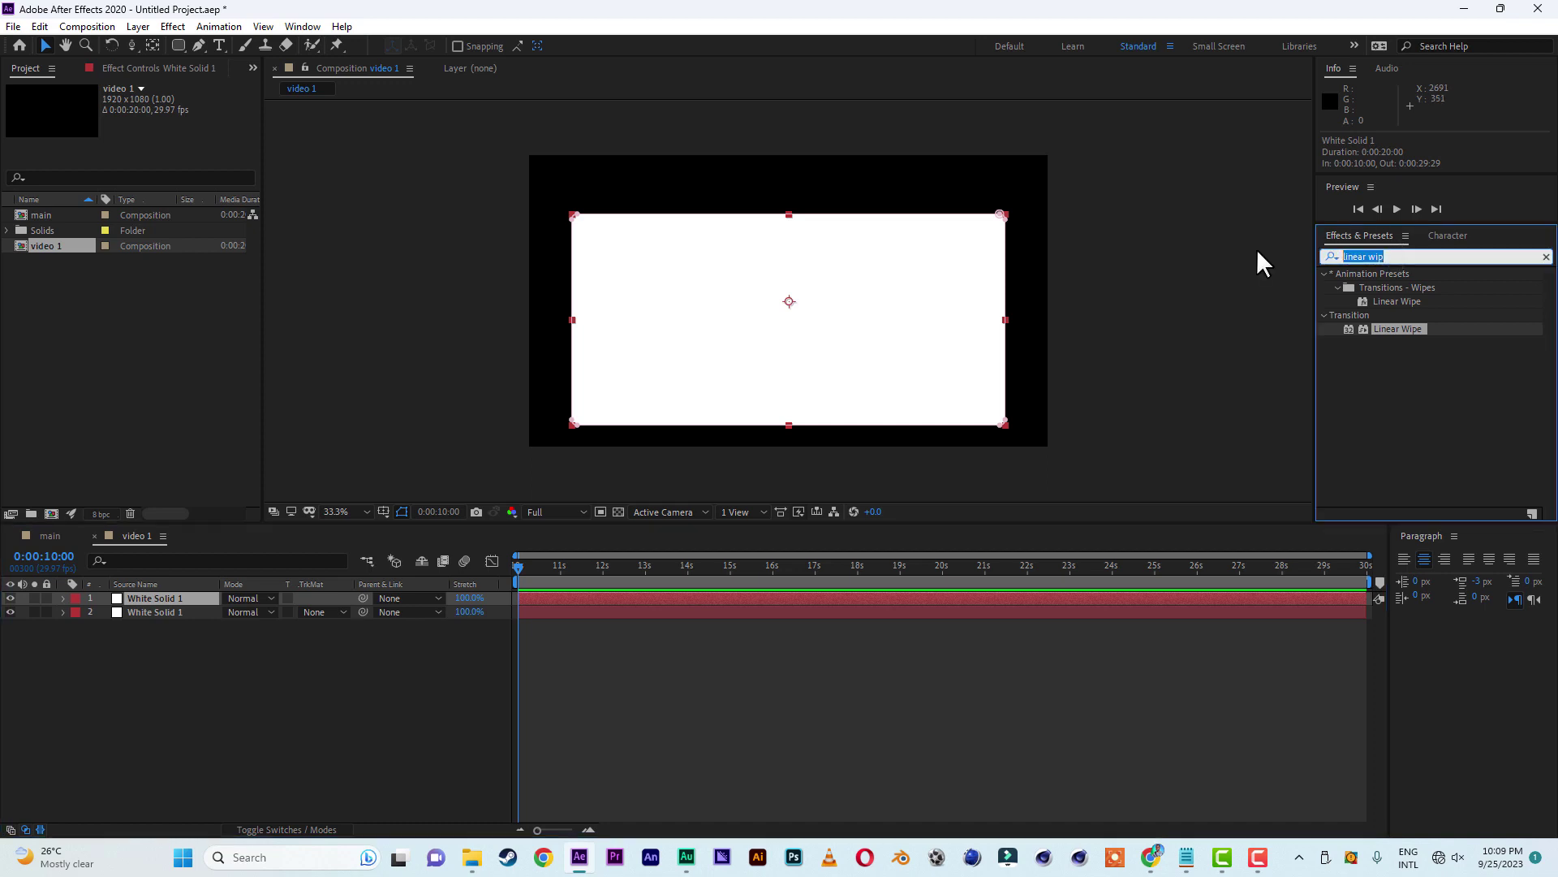
pyautogui.write('stroke')
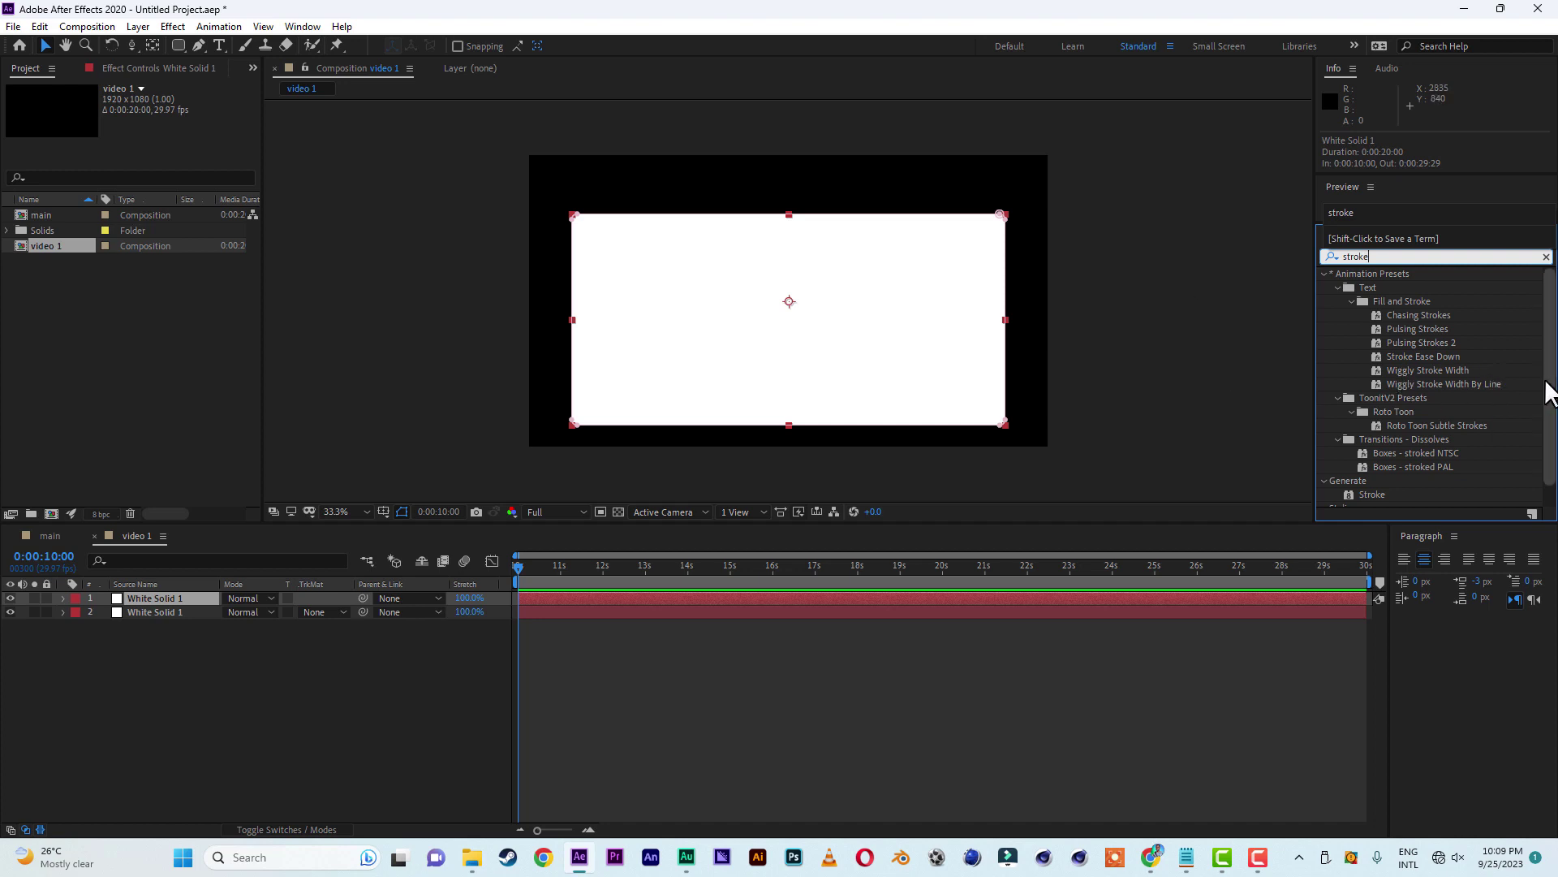
pyautogui.scroll(-1, 1380, 422)
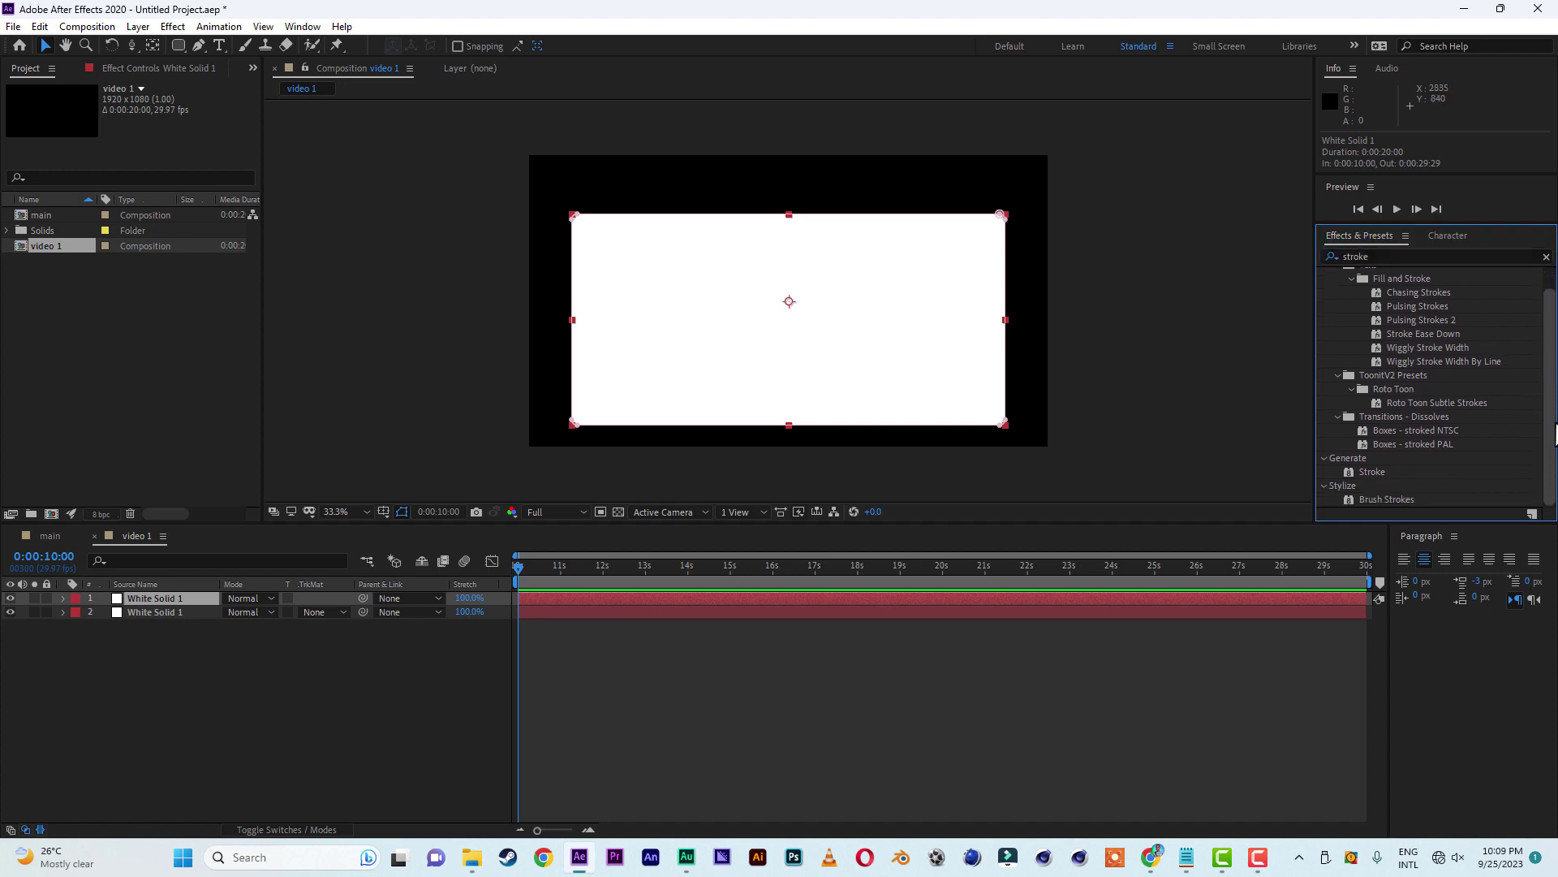
pyautogui.doubleClick(1371, 470)
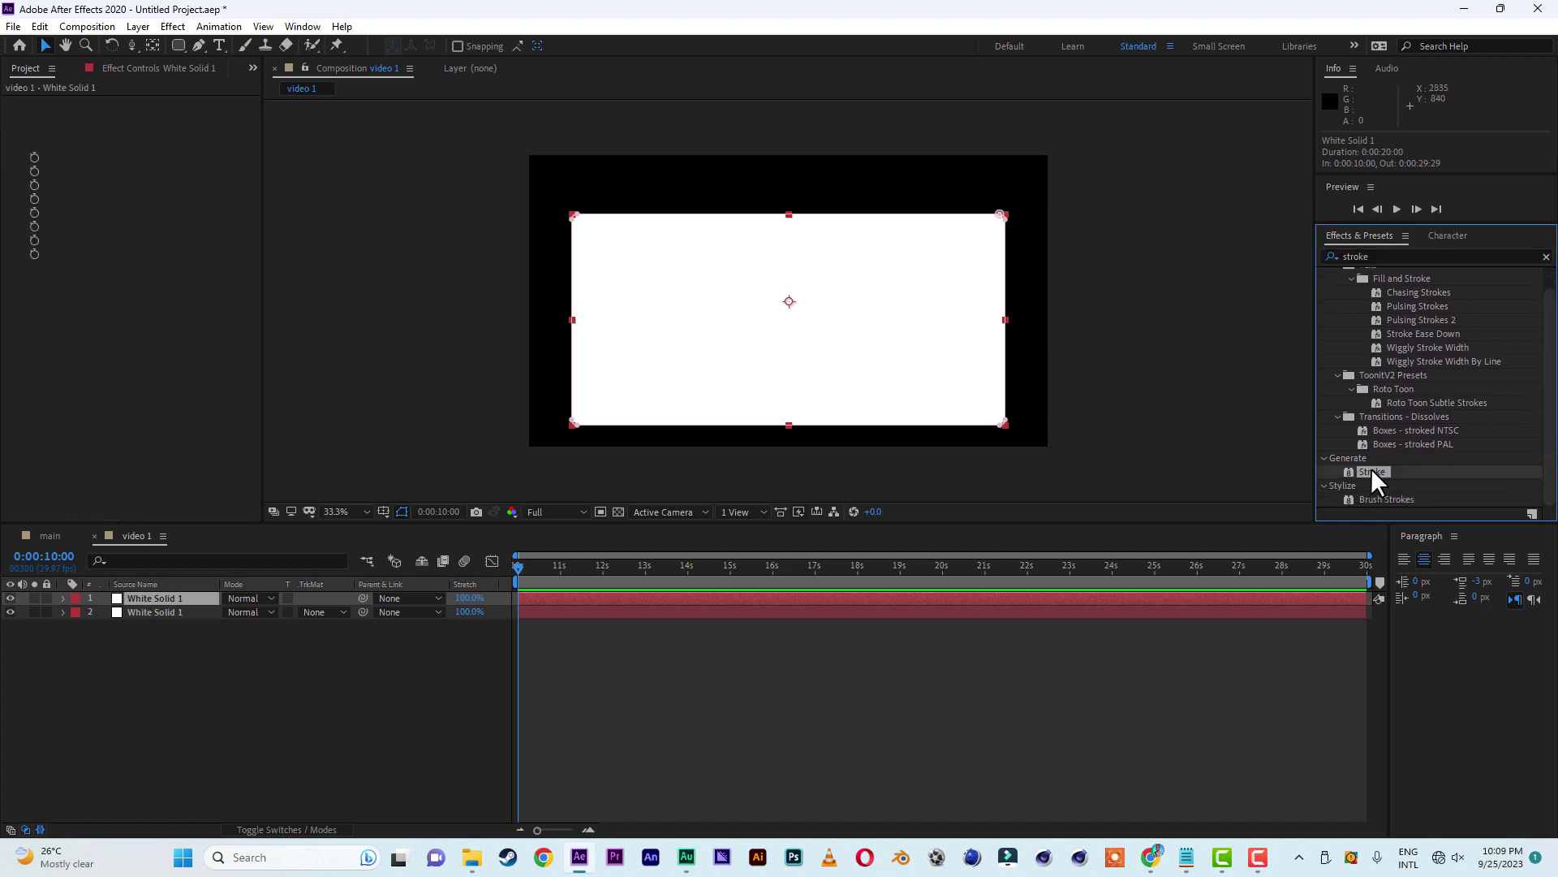
# - Set the Stroke effect's paint style to On Transparent on the upper solid
pyautogui.click(172, 597)
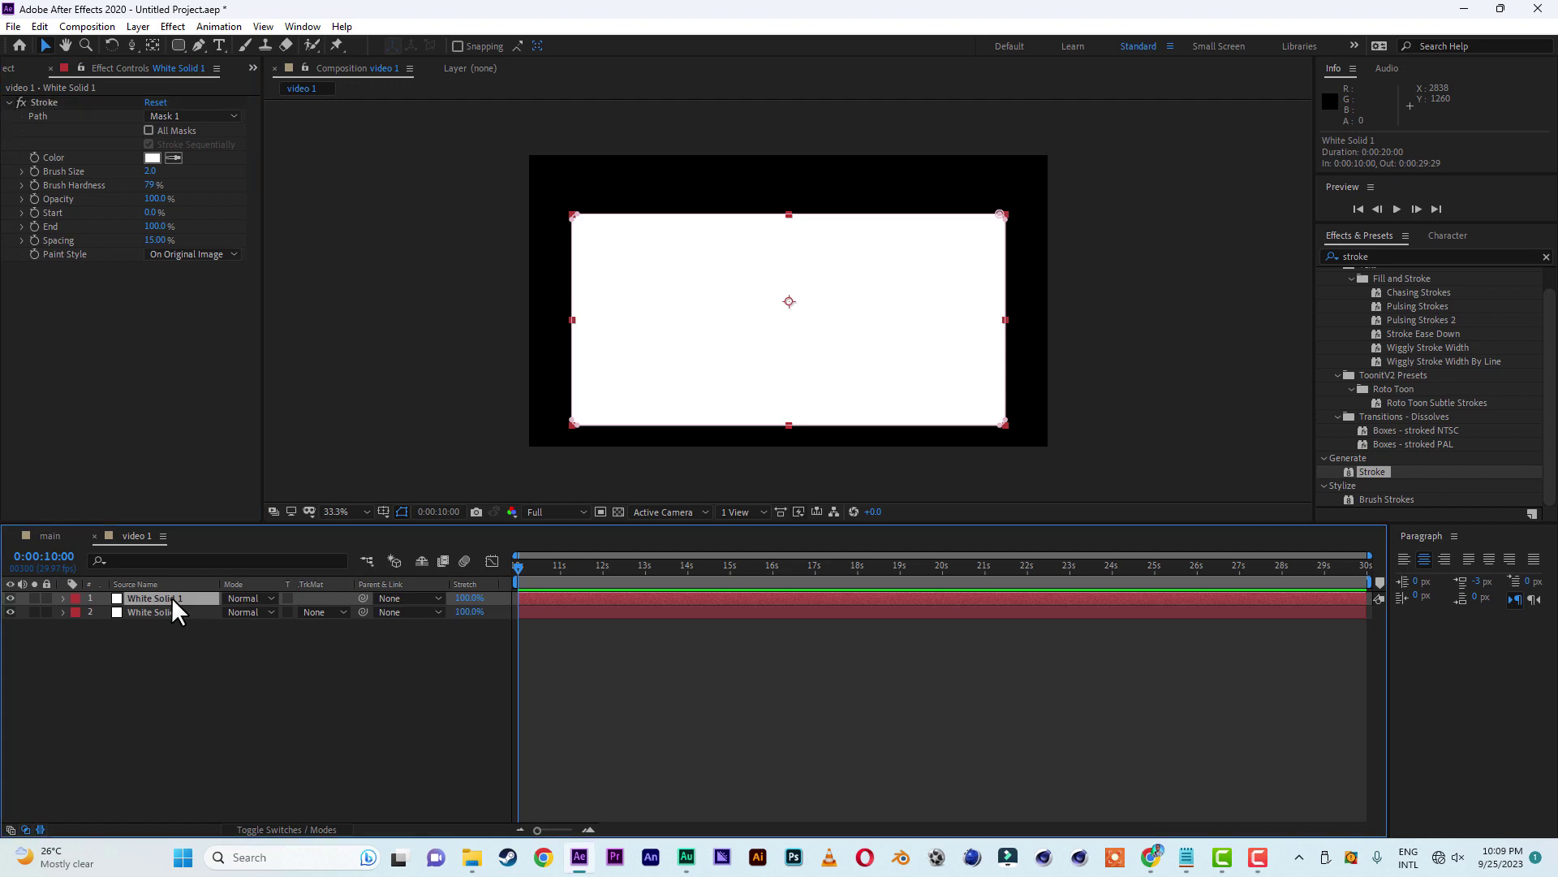
pyautogui.click(187, 254)
pyautogui.click(188, 265)
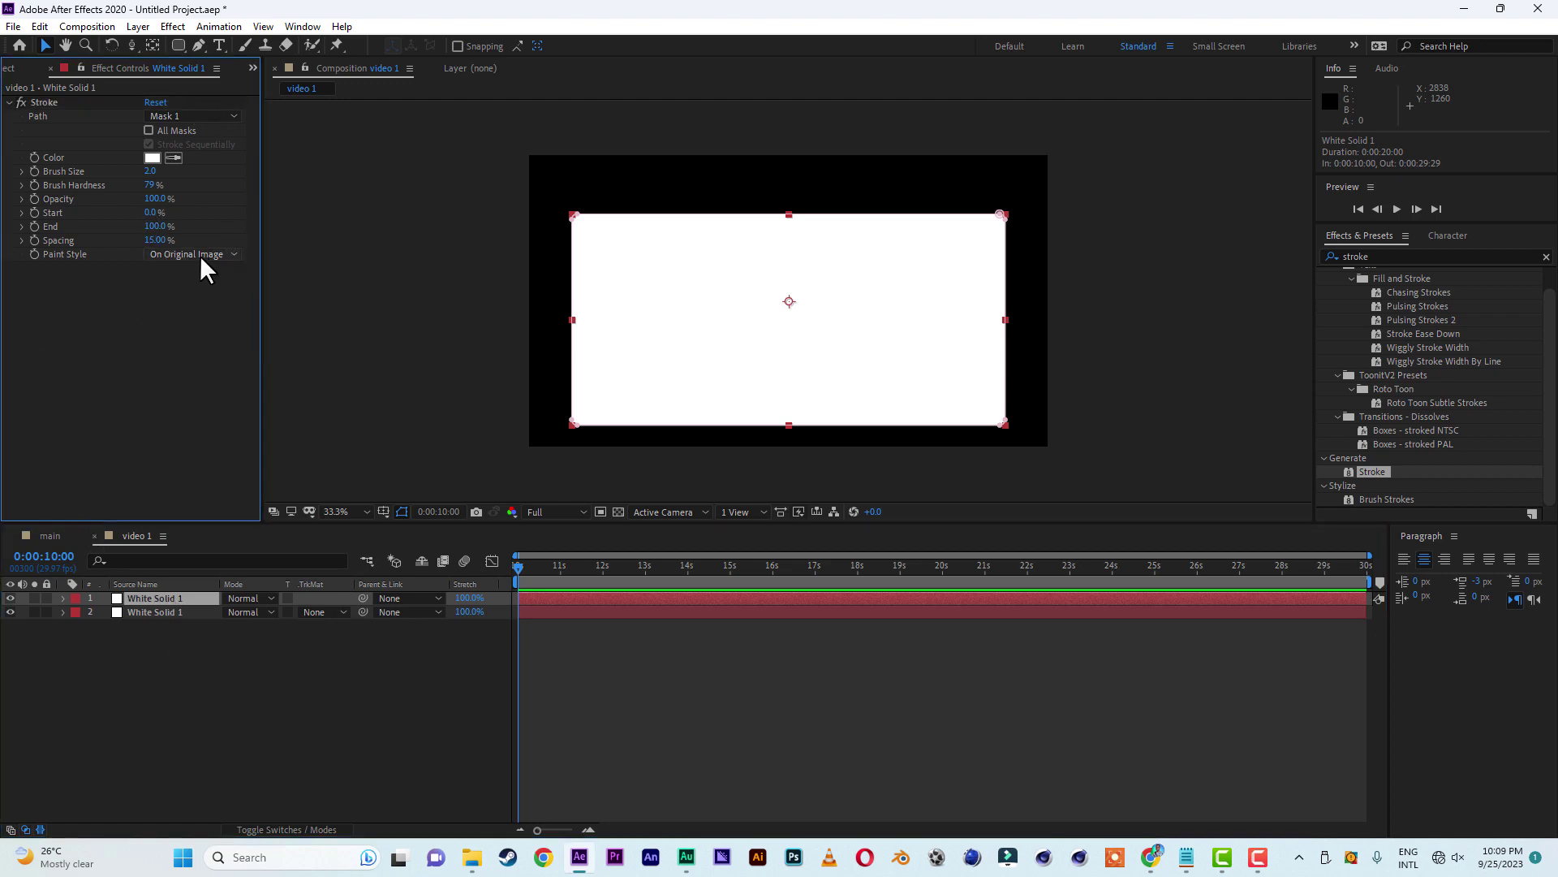
pyautogui.click(199, 255)
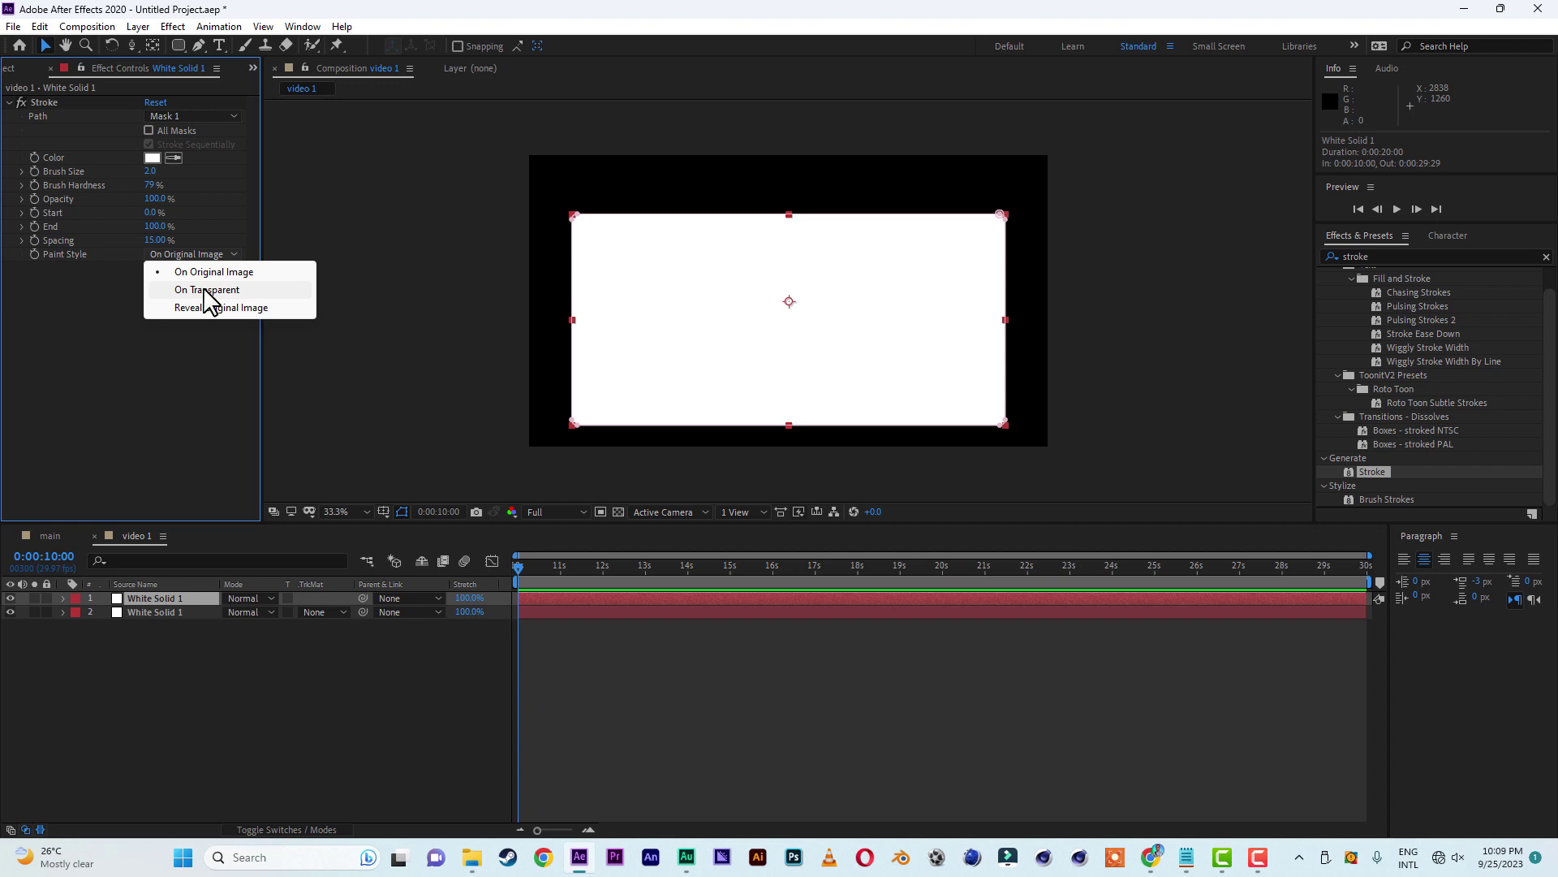
pyautogui.click(207, 291)
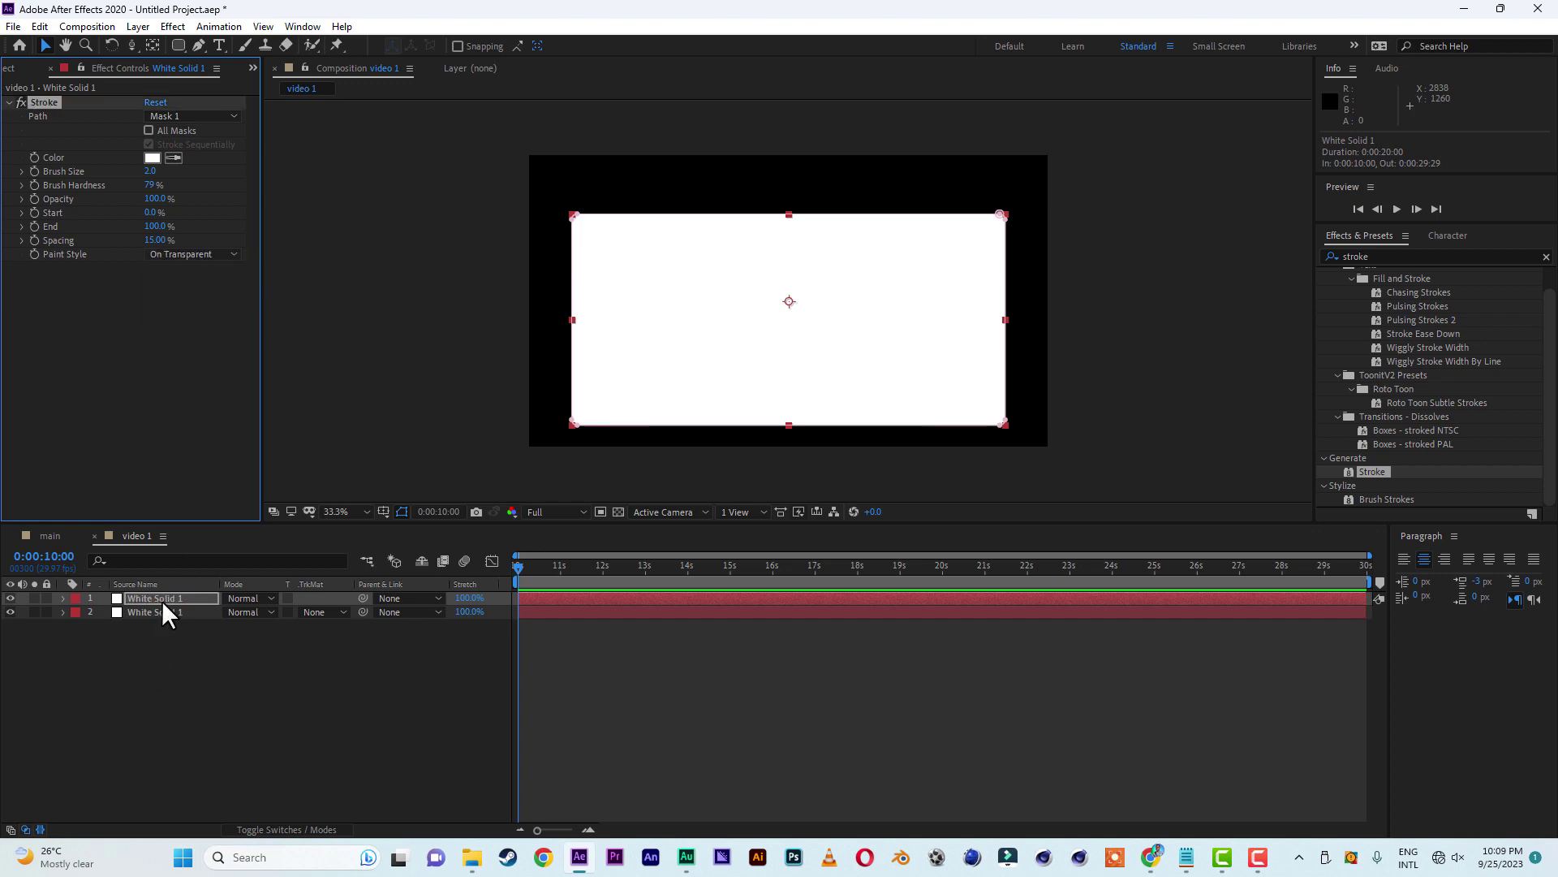
# - Scale the upper stroked solid to 113% and nudge it up to position 960, 483
pyautogui.click(162, 601)
pyautogui.press('s')
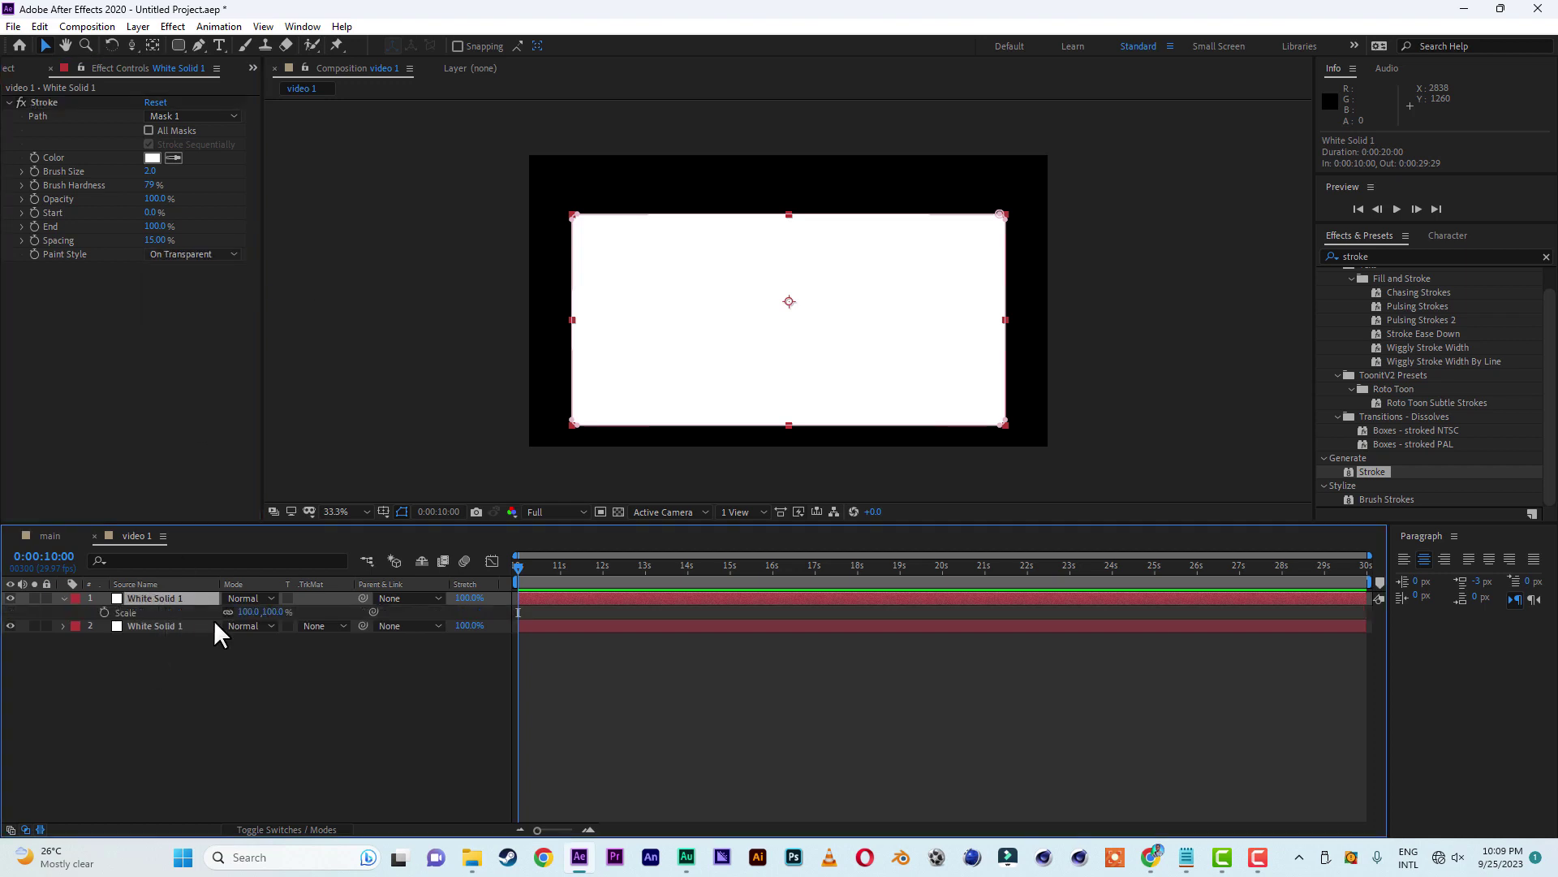
pyautogui.moveTo(276, 613); pyautogui.dragTo(287, 613)
pyautogui.press('Up')
pyautogui.press('Up')
pyautogui.press('Up')
pyautogui.press('Up')
pyautogui.press('Up')
pyautogui.press('Up')
pyautogui.press('Up')
pyautogui.press('Up')
pyautogui.press('Up')
pyautogui.press('Up')
pyautogui.press('Up')
pyautogui.press('Up')
pyautogui.press('Up')
pyautogui.press('Up')
pyautogui.press('Up')
pyautogui.press('Up')
pyautogui.press('Up')
pyautogui.press('Up')
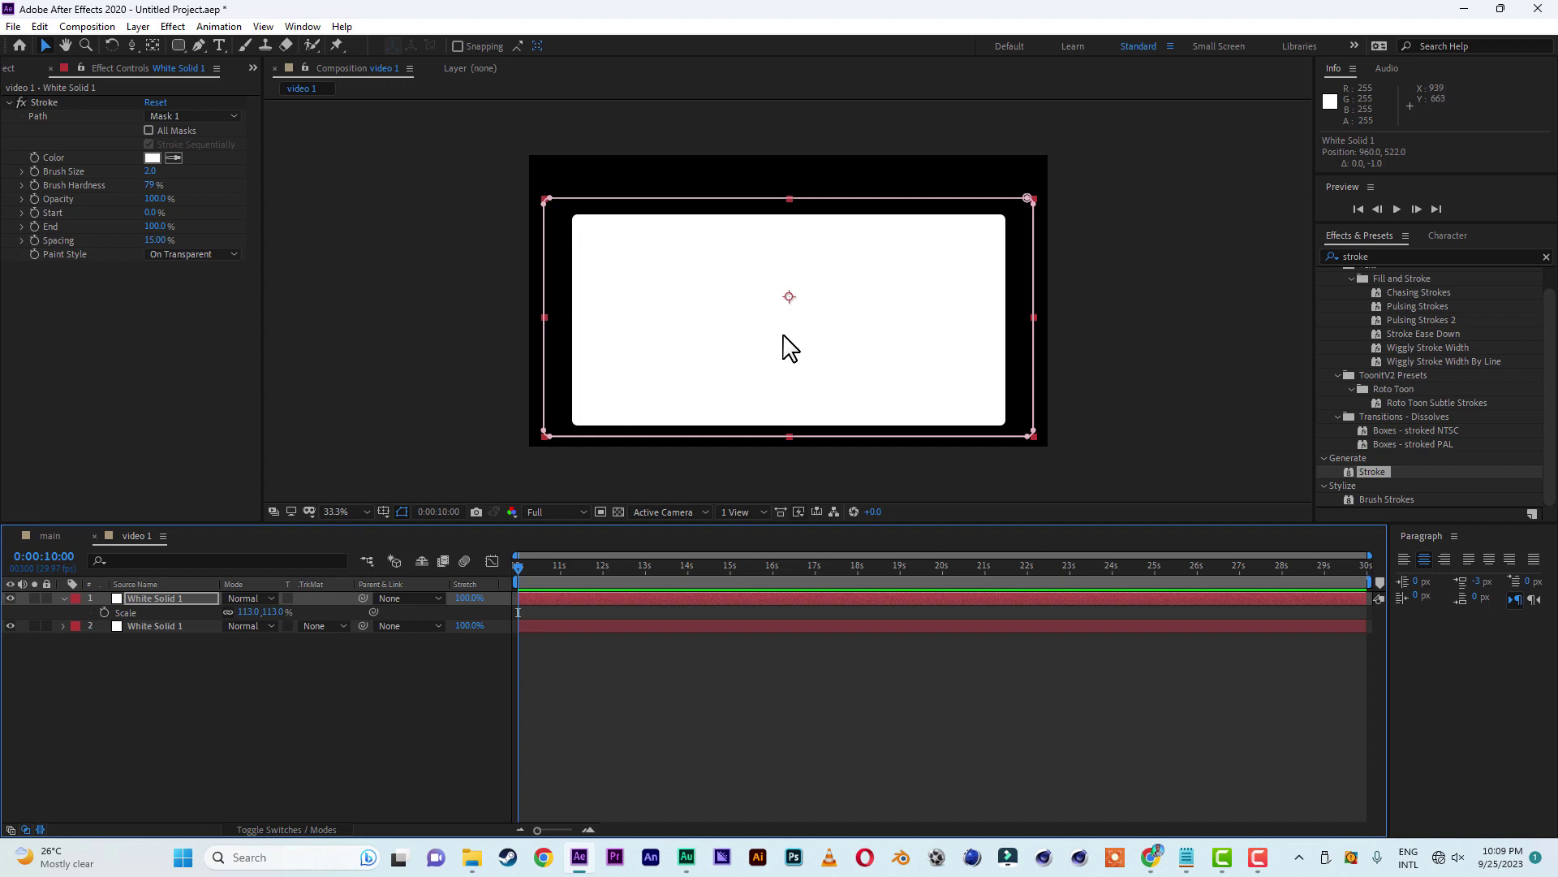
pyautogui.press('Up')
pyautogui.press('Up')
pyautogui.press('Up')
pyautogui.press('Up')
pyautogui.press('Up')
pyautogui.press('Up')
pyautogui.press('Up')
pyautogui.press('Up')
pyautogui.press('Up')
pyautogui.press('Up')
pyautogui.press('Up')
pyautogui.press('Up')
pyautogui.press('Up')
pyautogui.press('Up')
pyautogui.press('Up')
pyautogui.press('Up')
pyautogui.press('Up')
pyautogui.press('Up')
pyautogui.press('Up')
pyautogui.press('Up')
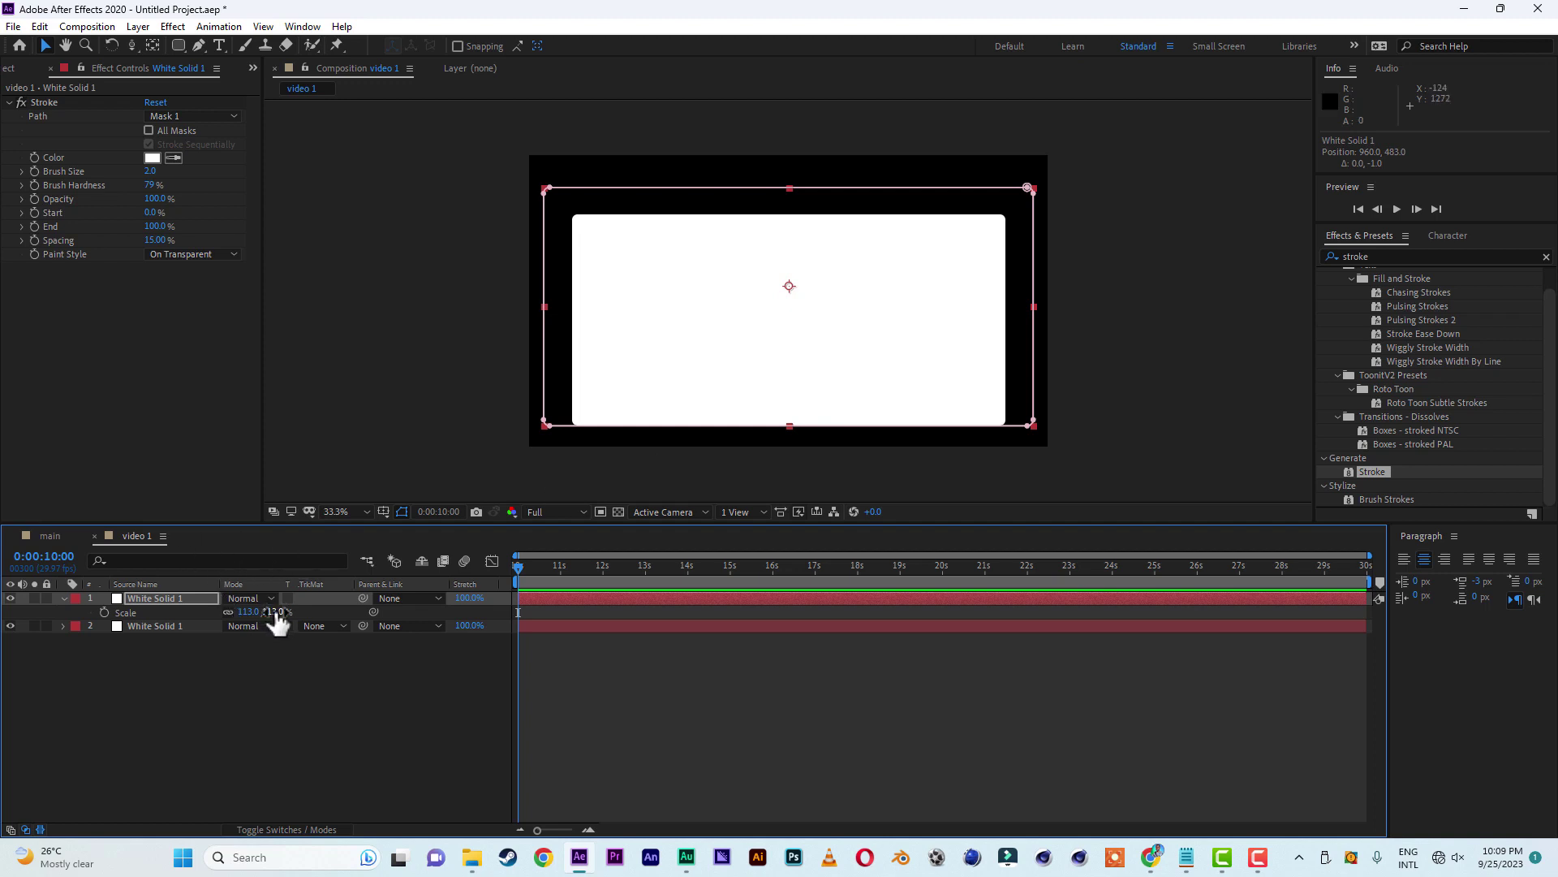
# - Enlarge the stroked solid to 117% and set its stroke brush size to 4
pyautogui.moveTo(272, 617); pyautogui.dragTo(276, 611)
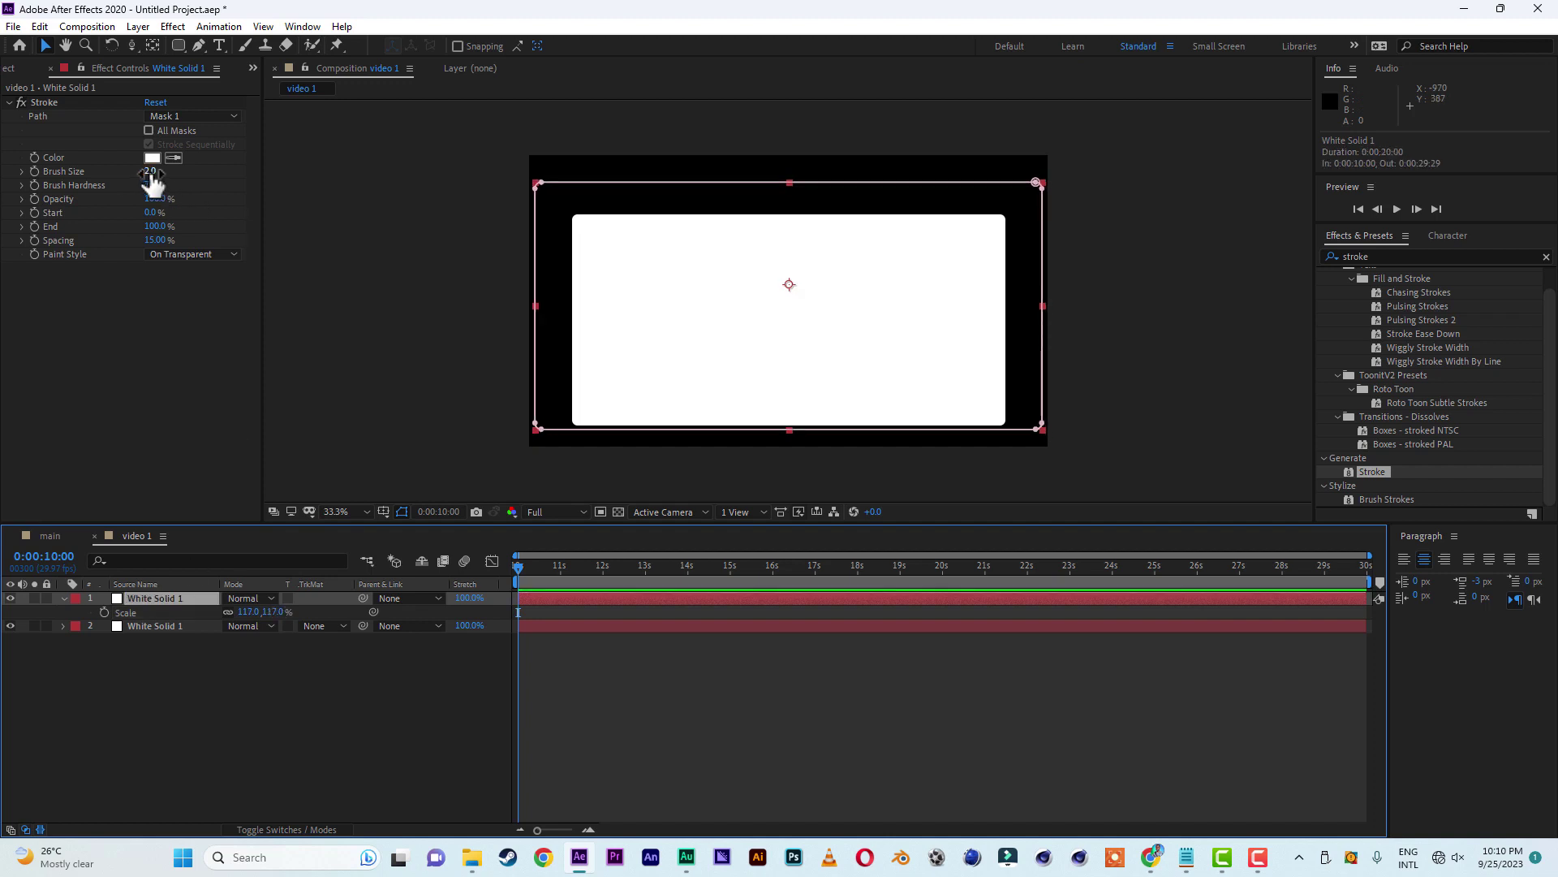
pyautogui.moveTo(152, 178); pyautogui.dragTo(162, 177)
pyautogui.click(246, 710)
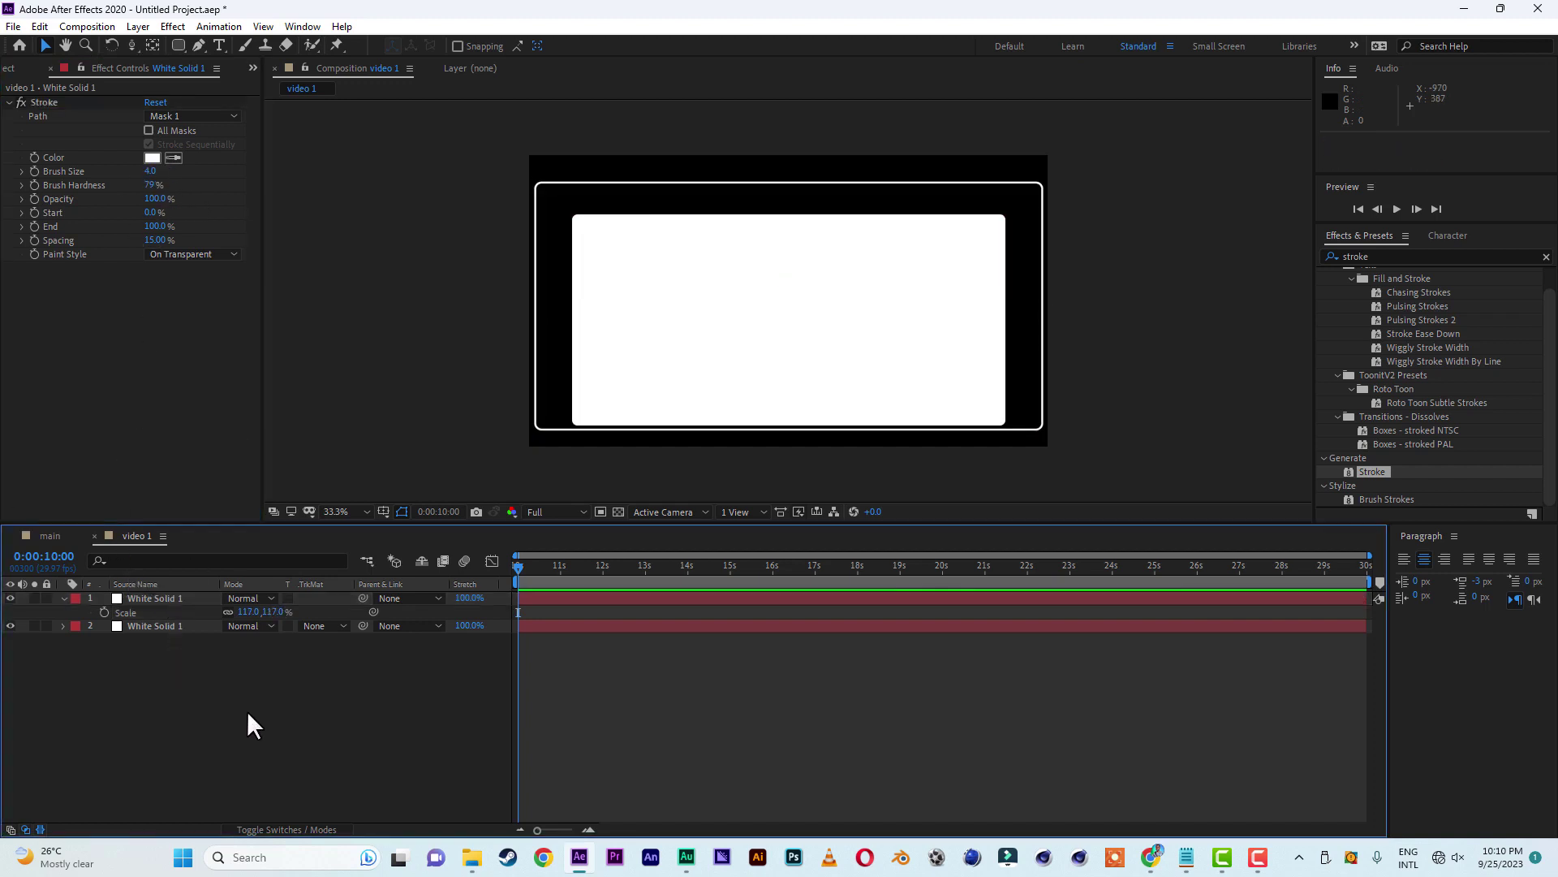
# - Add two neighbouring vertices near the middle of the top mask edge on the lower white solid
pyautogui.click(181, 611)
pyautogui.click(181, 622)
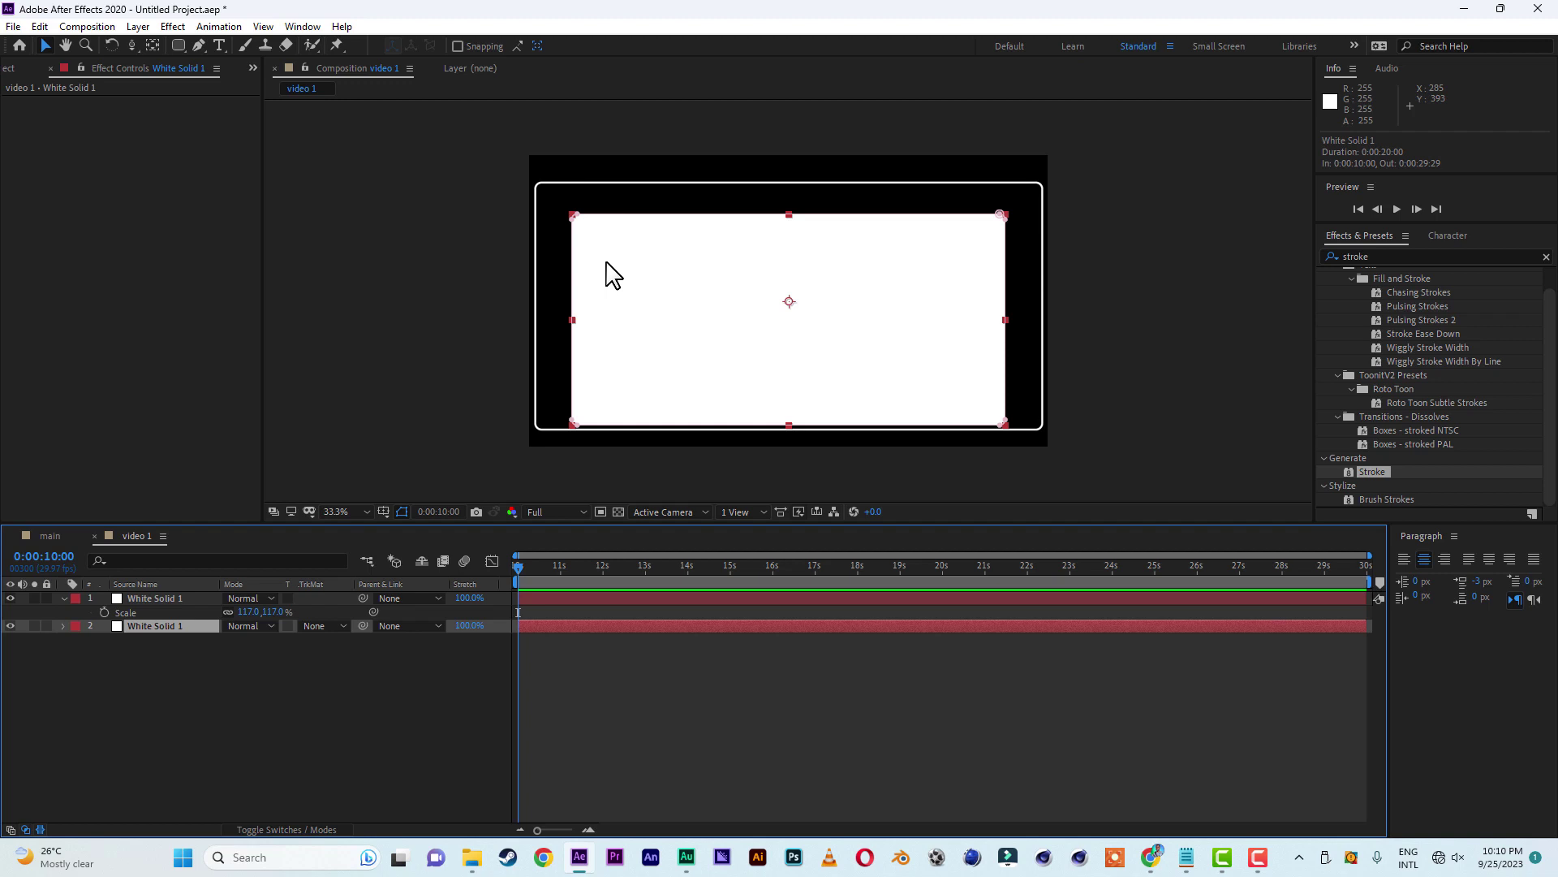
pyautogui.click(202, 47)
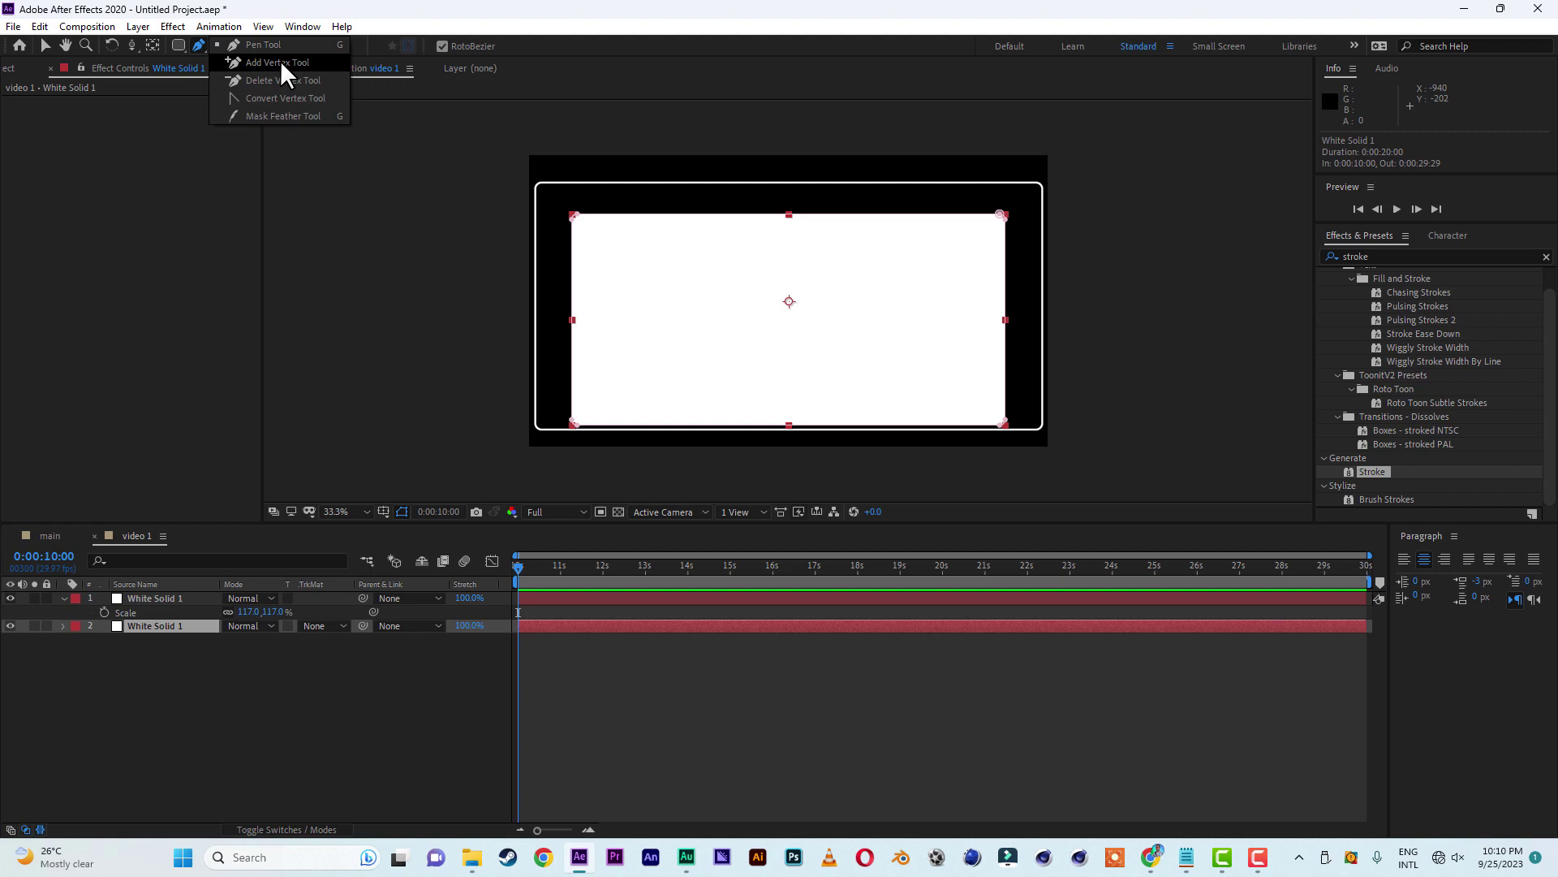
pyautogui.click(280, 60)
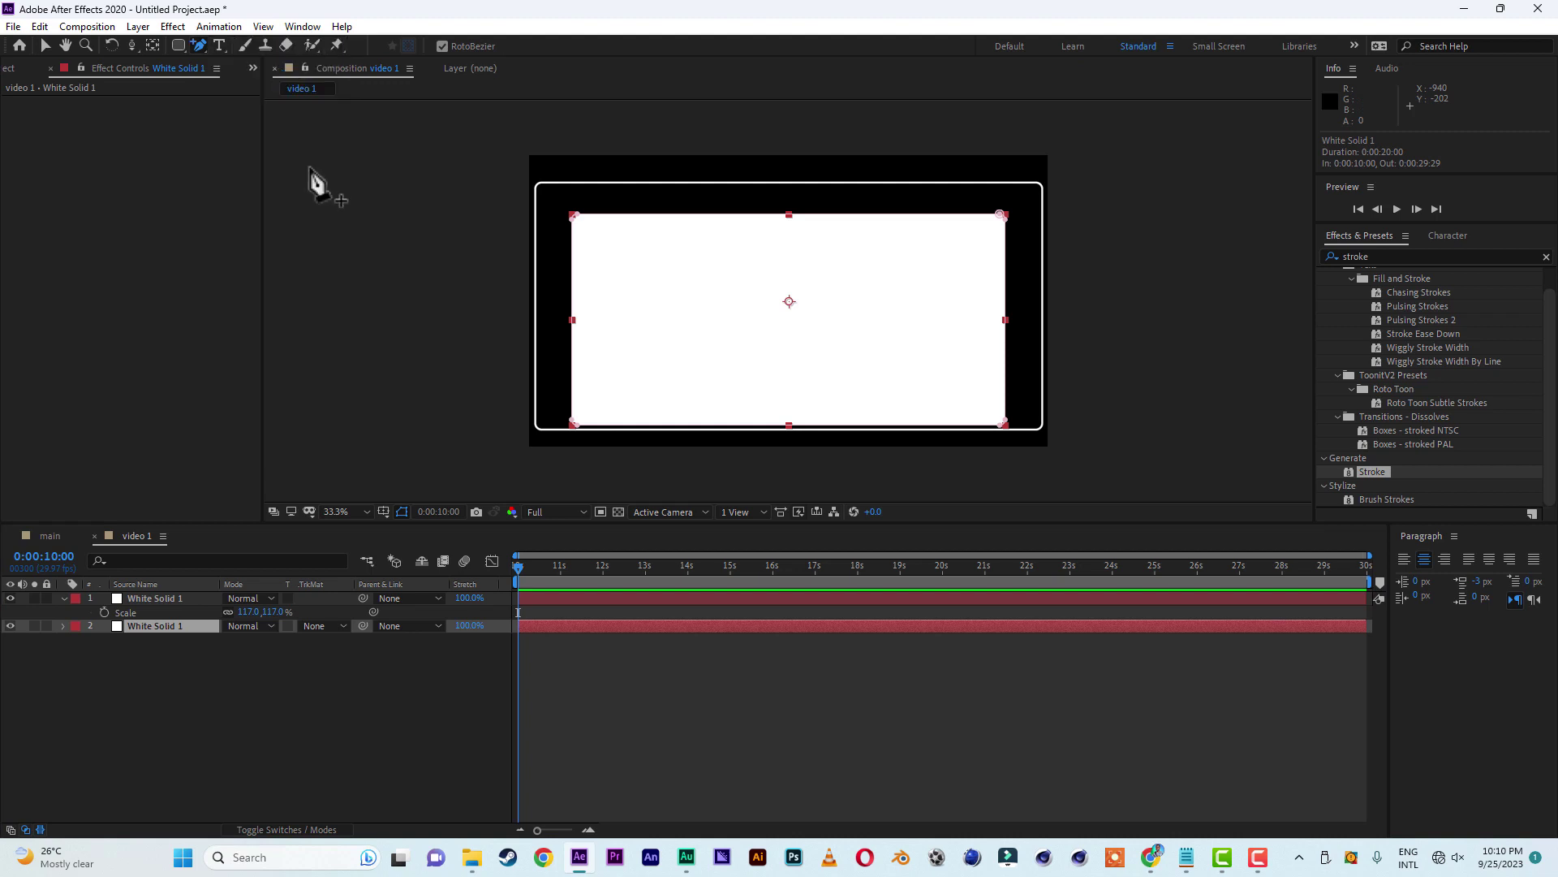
pyautogui.click(763, 215)
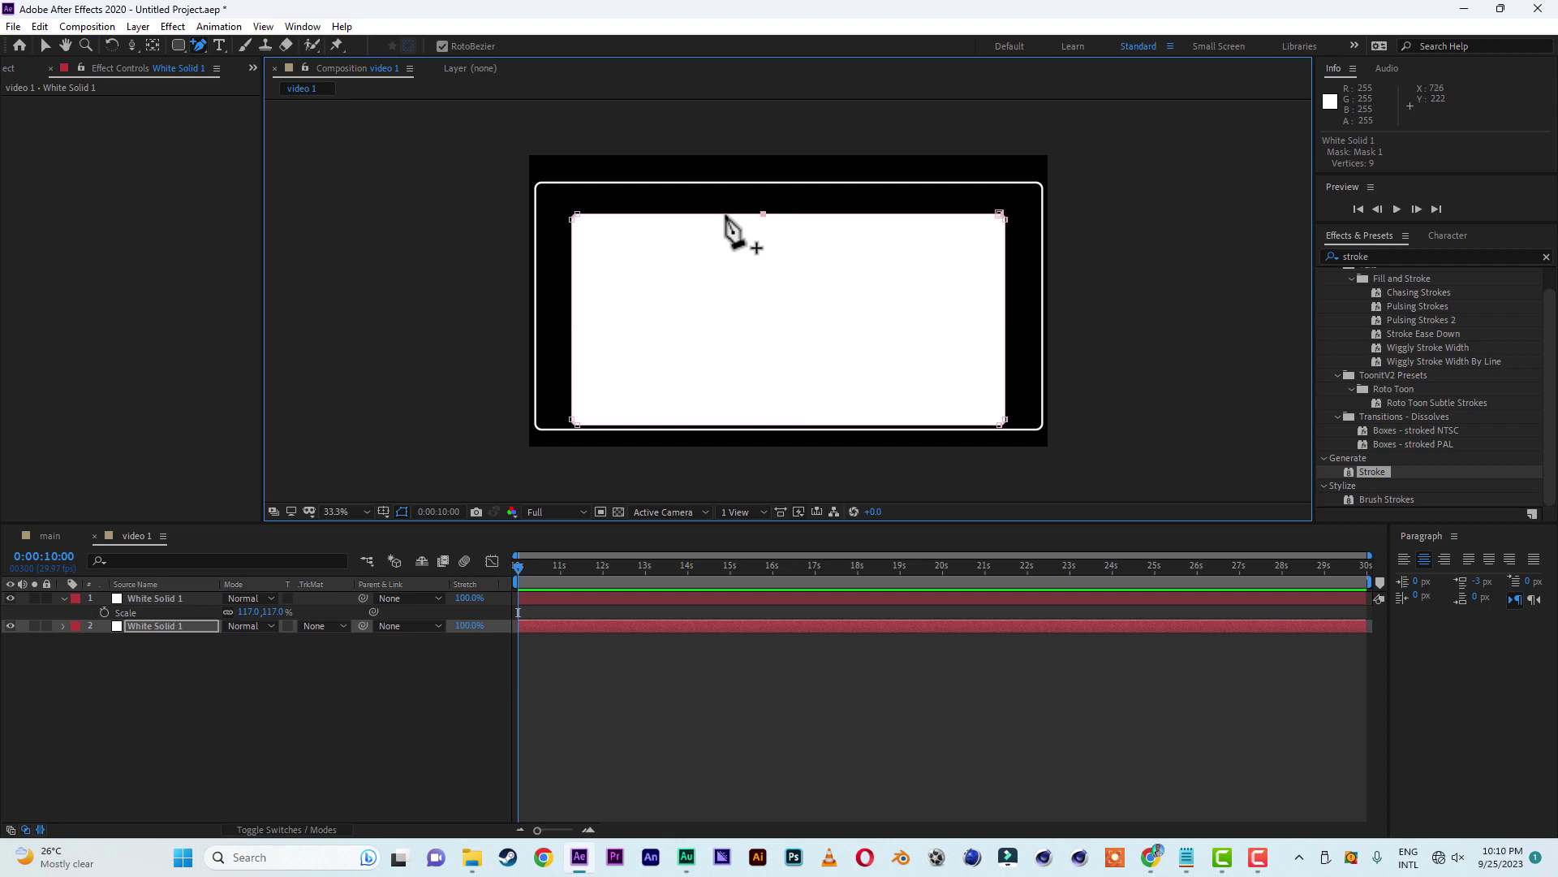
pyautogui.click(724, 215)
# - Raise the right portion of the mask's top edge by moving the right new vertex and the top-right corner points up
pyautogui.click(46, 44)
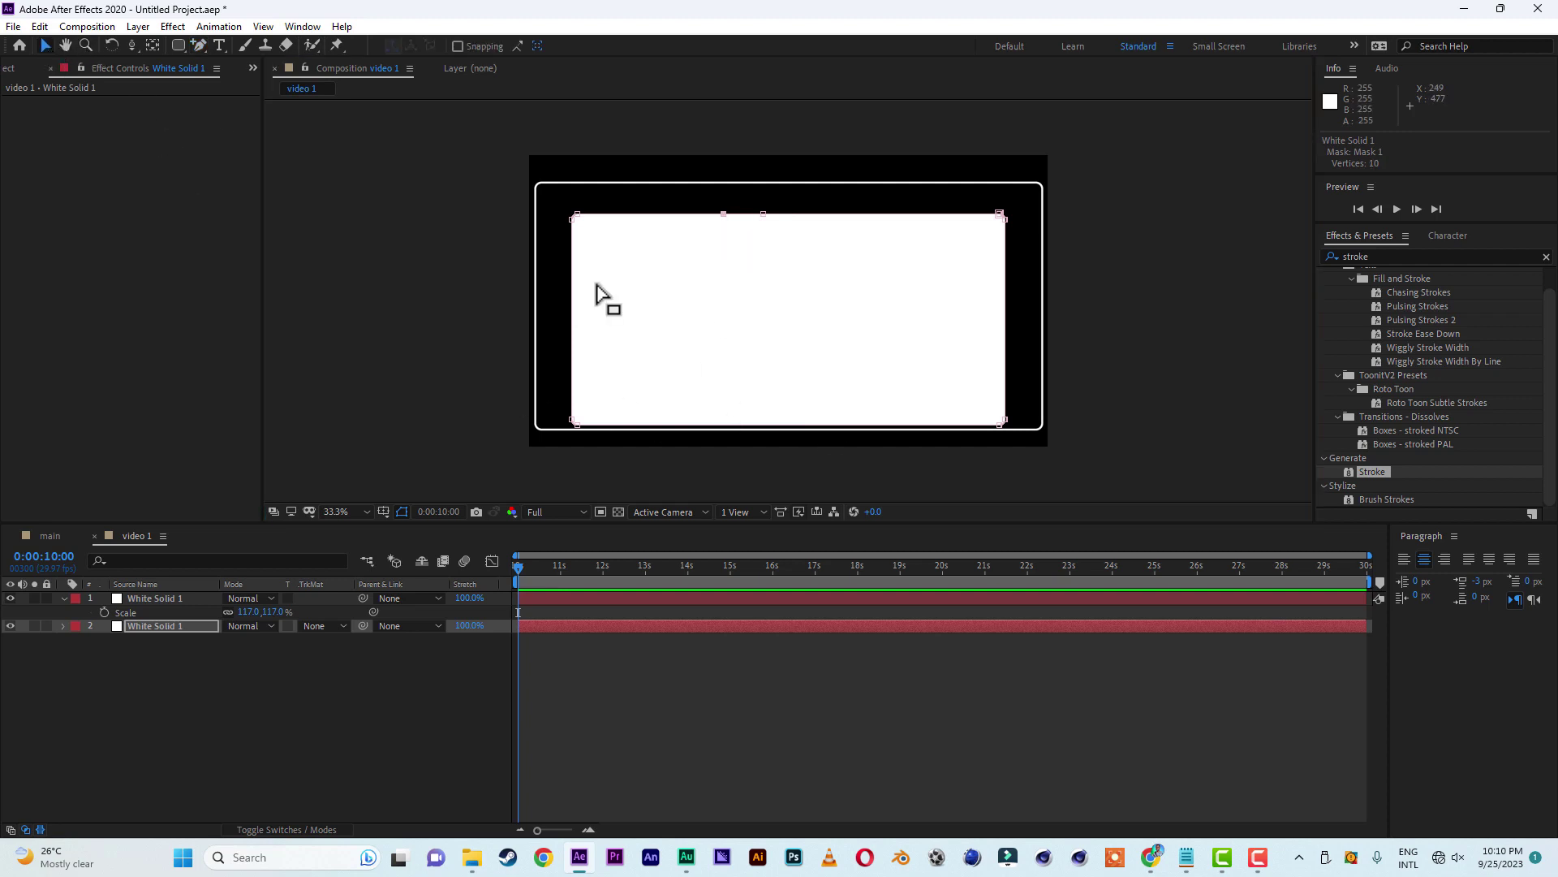
pyautogui.click(763, 213)
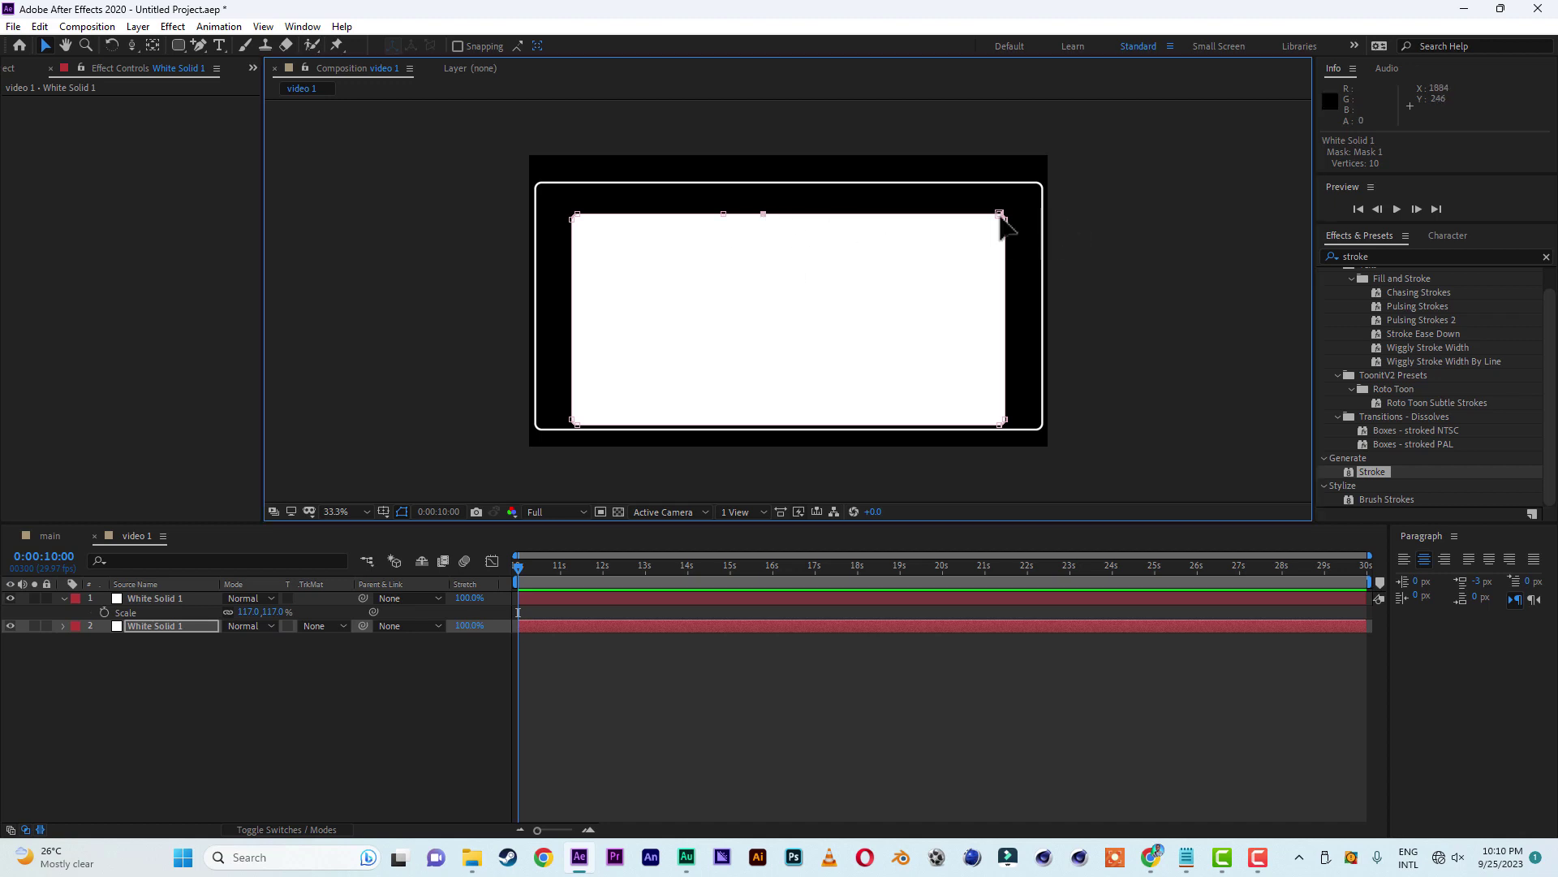
pyautogui.click(1001, 216)
pyautogui.hotkey('shift', 'Up')
pyautogui.hotkey('shift', 'Up')
pyautogui.hotkey('shift', 'Up')
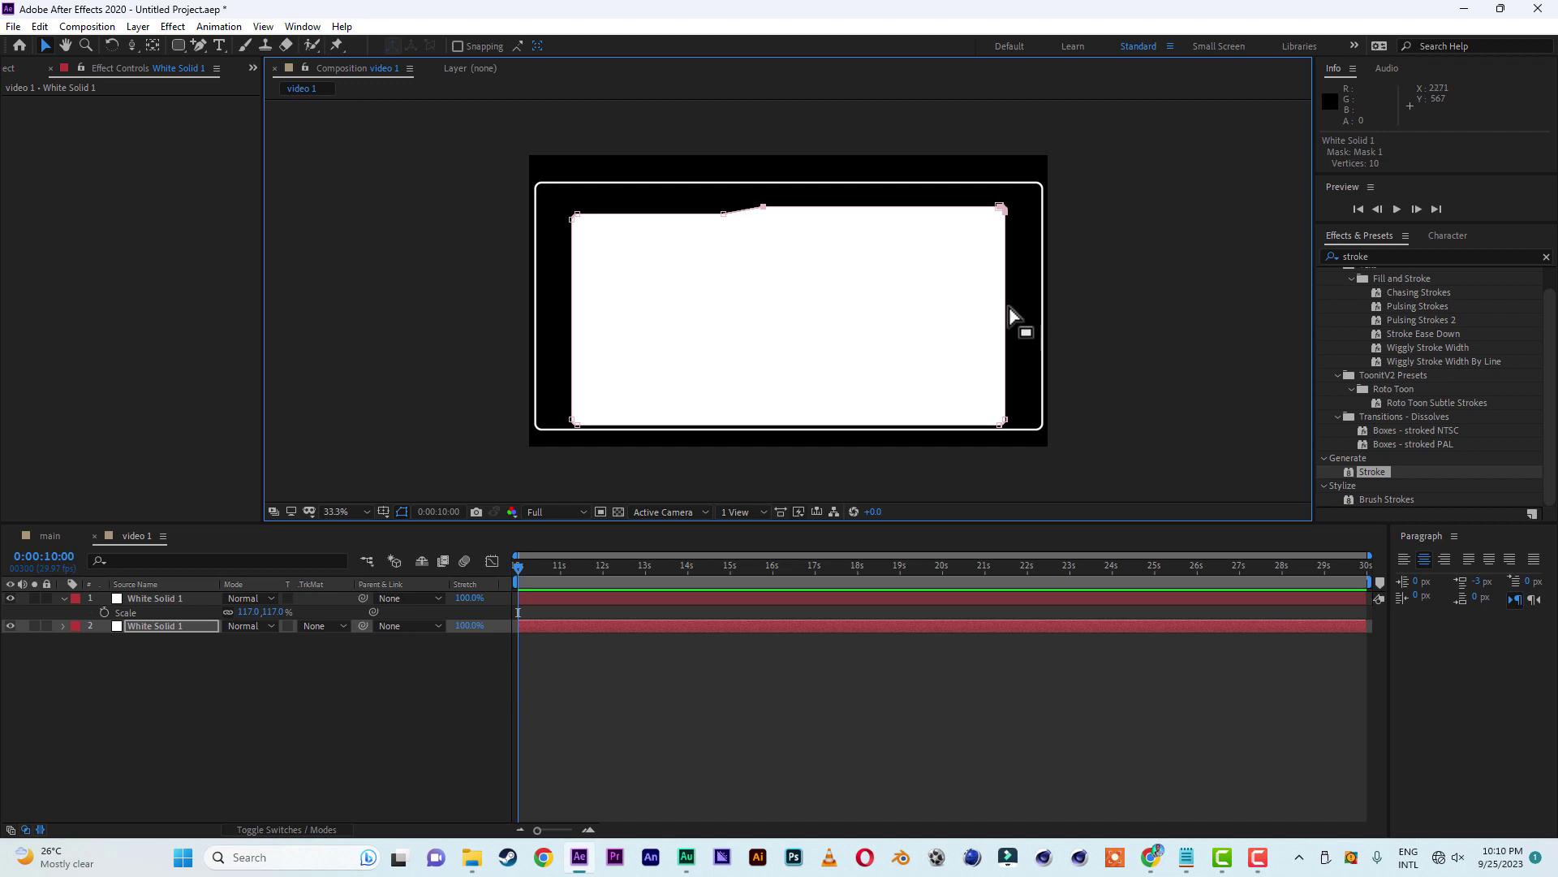
# - Lower the left portion of the mask's top edge by moving the left new vertex and the top-left corner points down
pyautogui.click(724, 214)
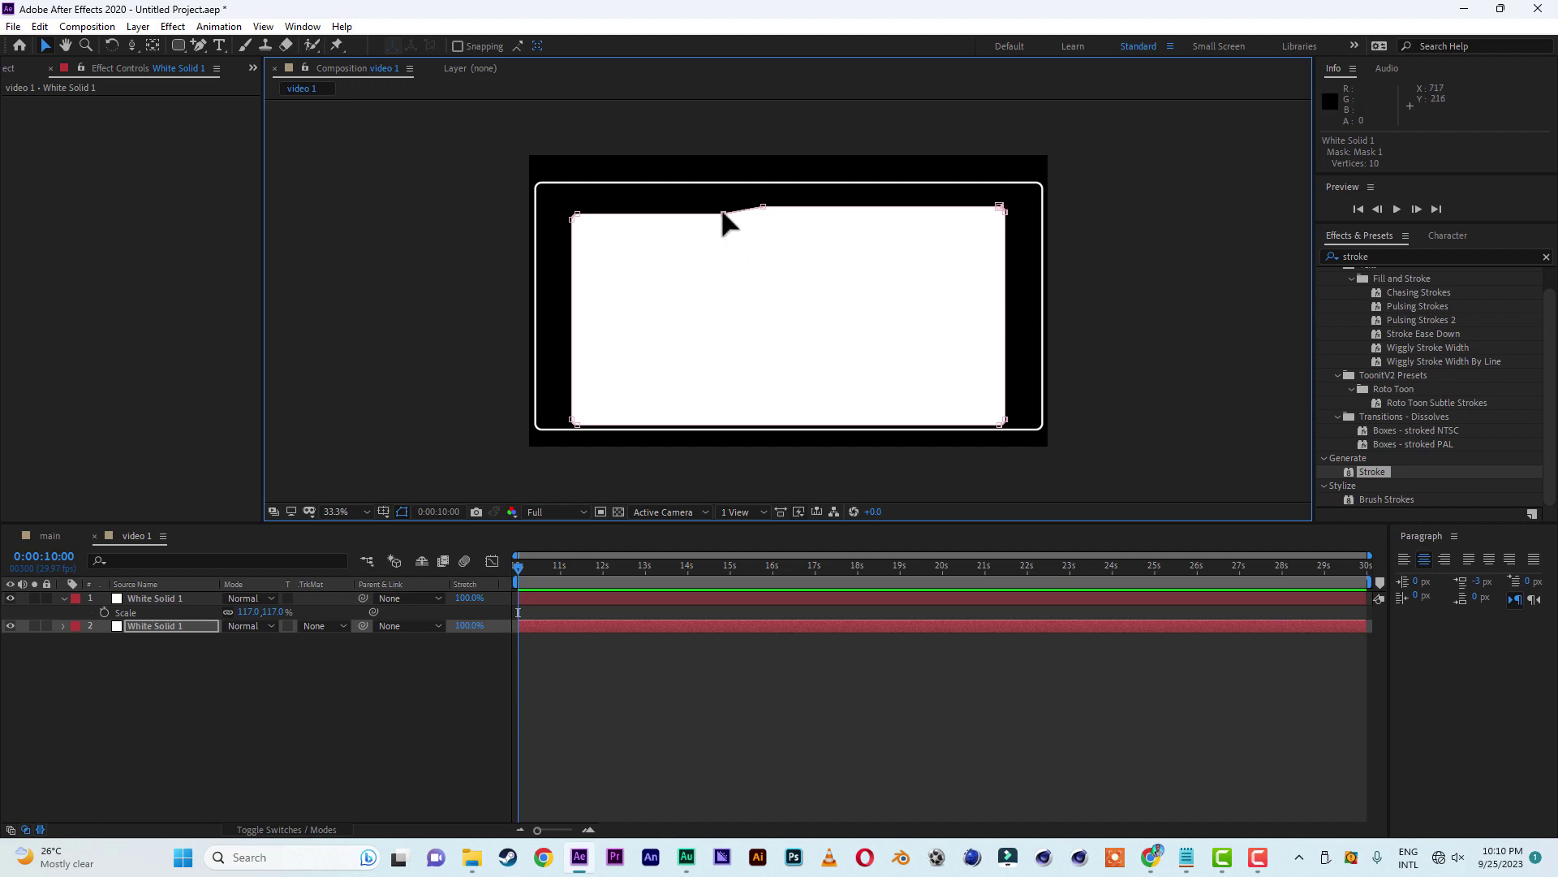
pyautogui.keyDown('shift'); pyautogui.click(577, 215); pyautogui.keyUp('shift')
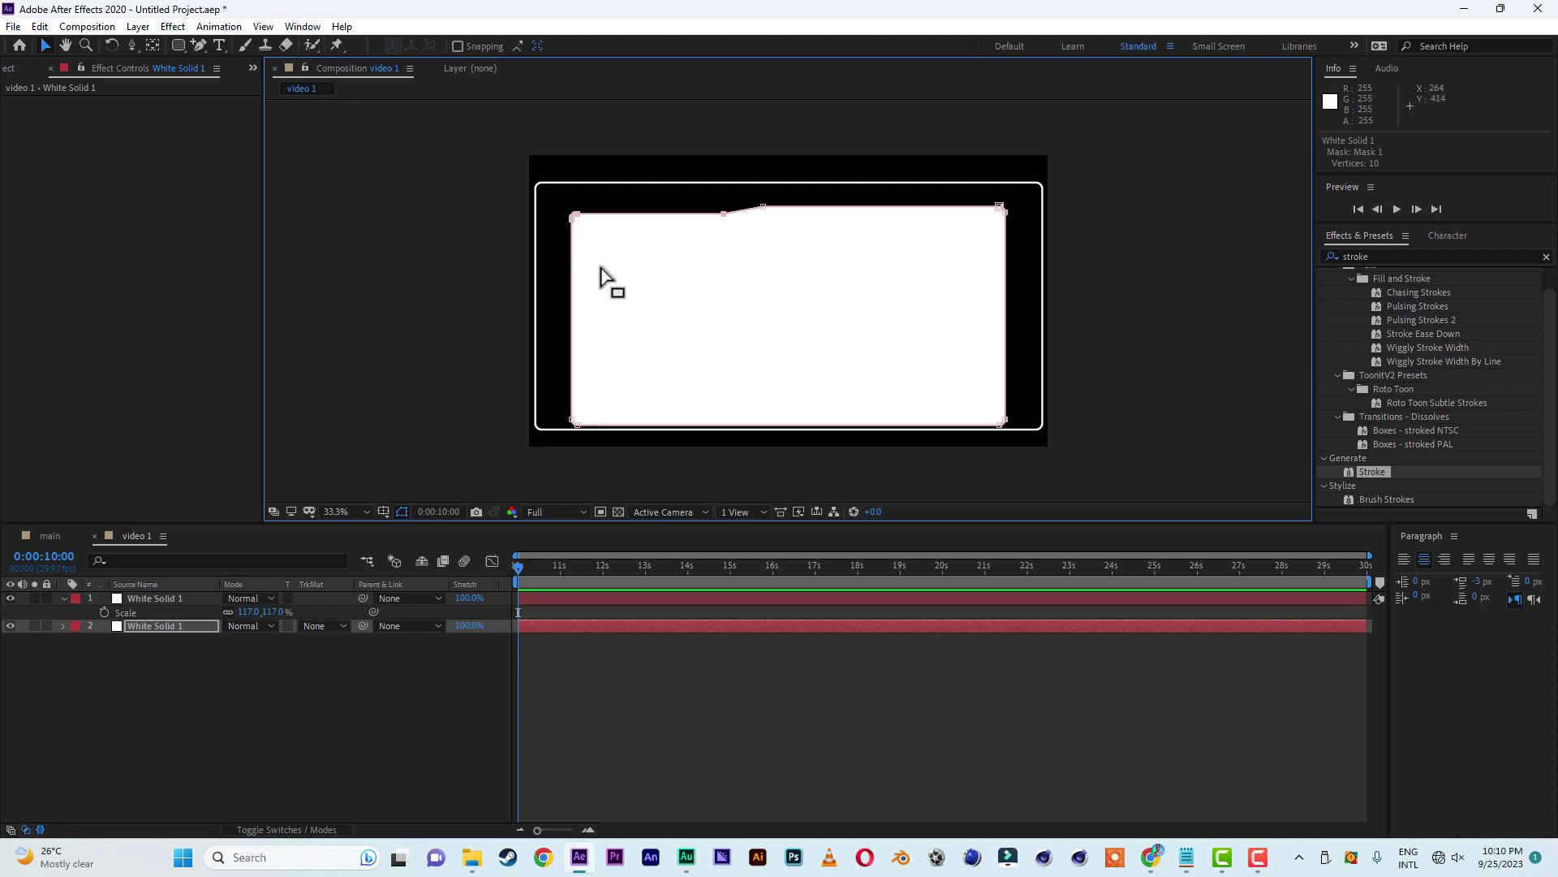
pyautogui.press('Down')
pyautogui.press('Down')
pyautogui.press('Down')
pyautogui.hotkey('shift', 'Down')
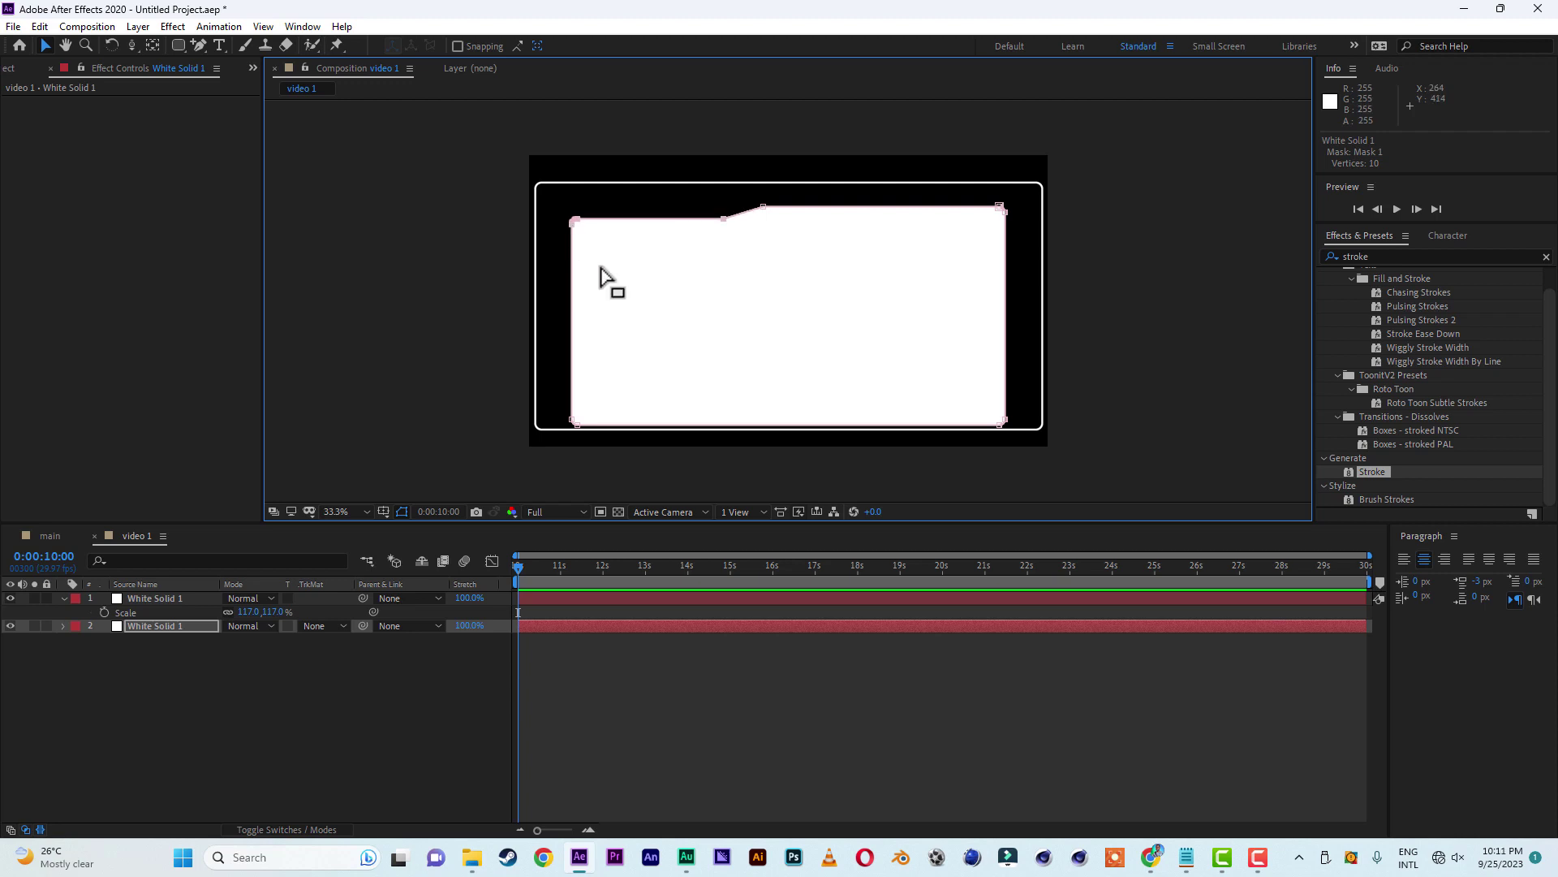
# - Lower the left portion of the mask's top edge further and shift the two middle vertices to the right
pyautogui.hotkey('shift', 'Down')
pyautogui.hotkey('shift', 'Down')
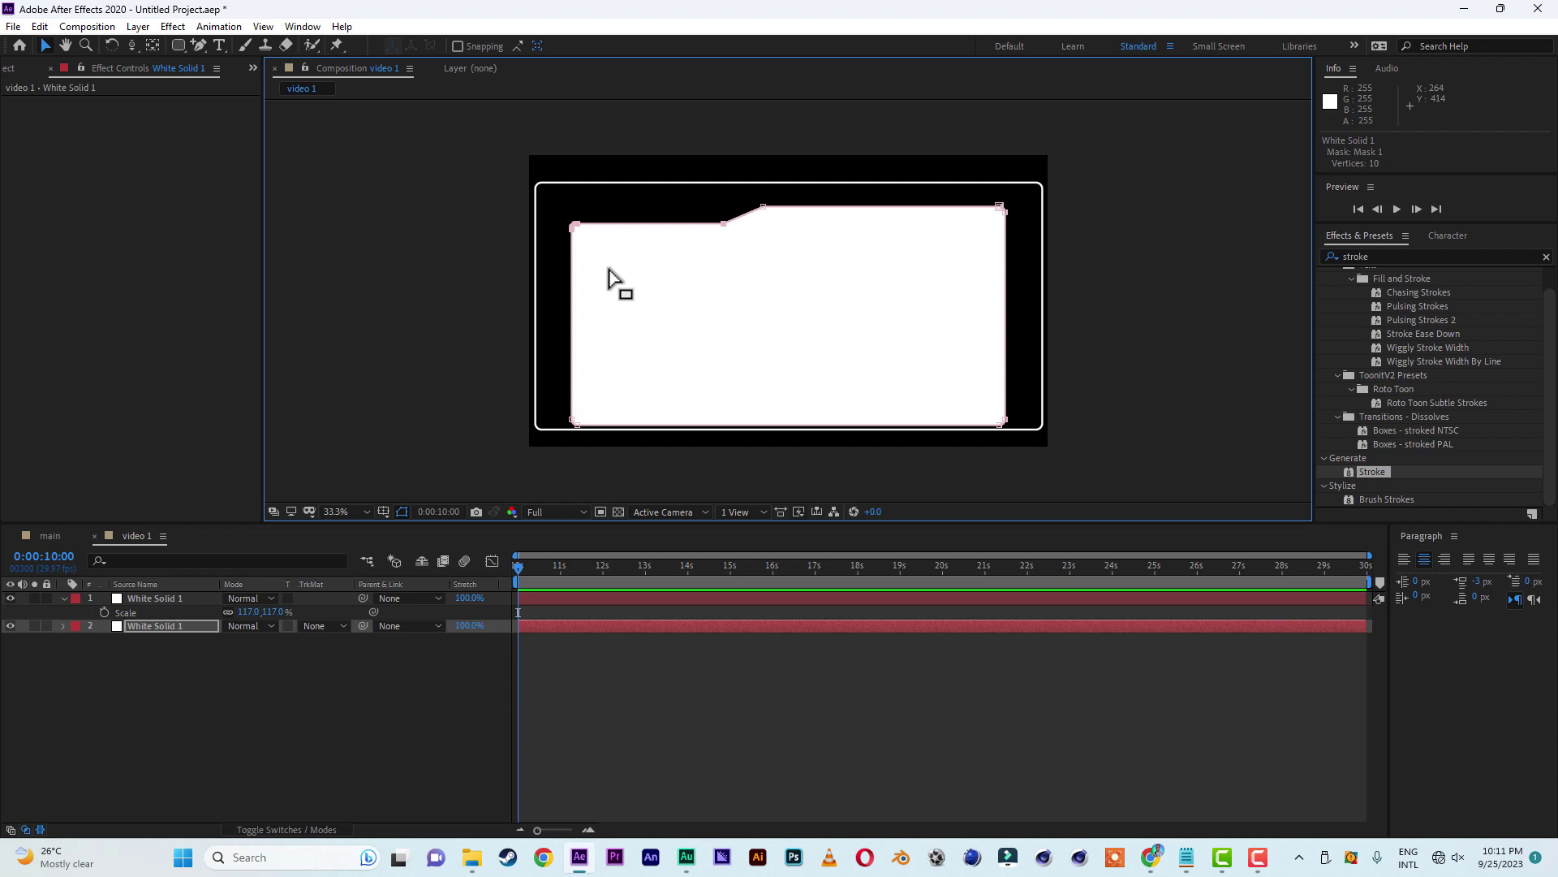
pyautogui.click(763, 208)
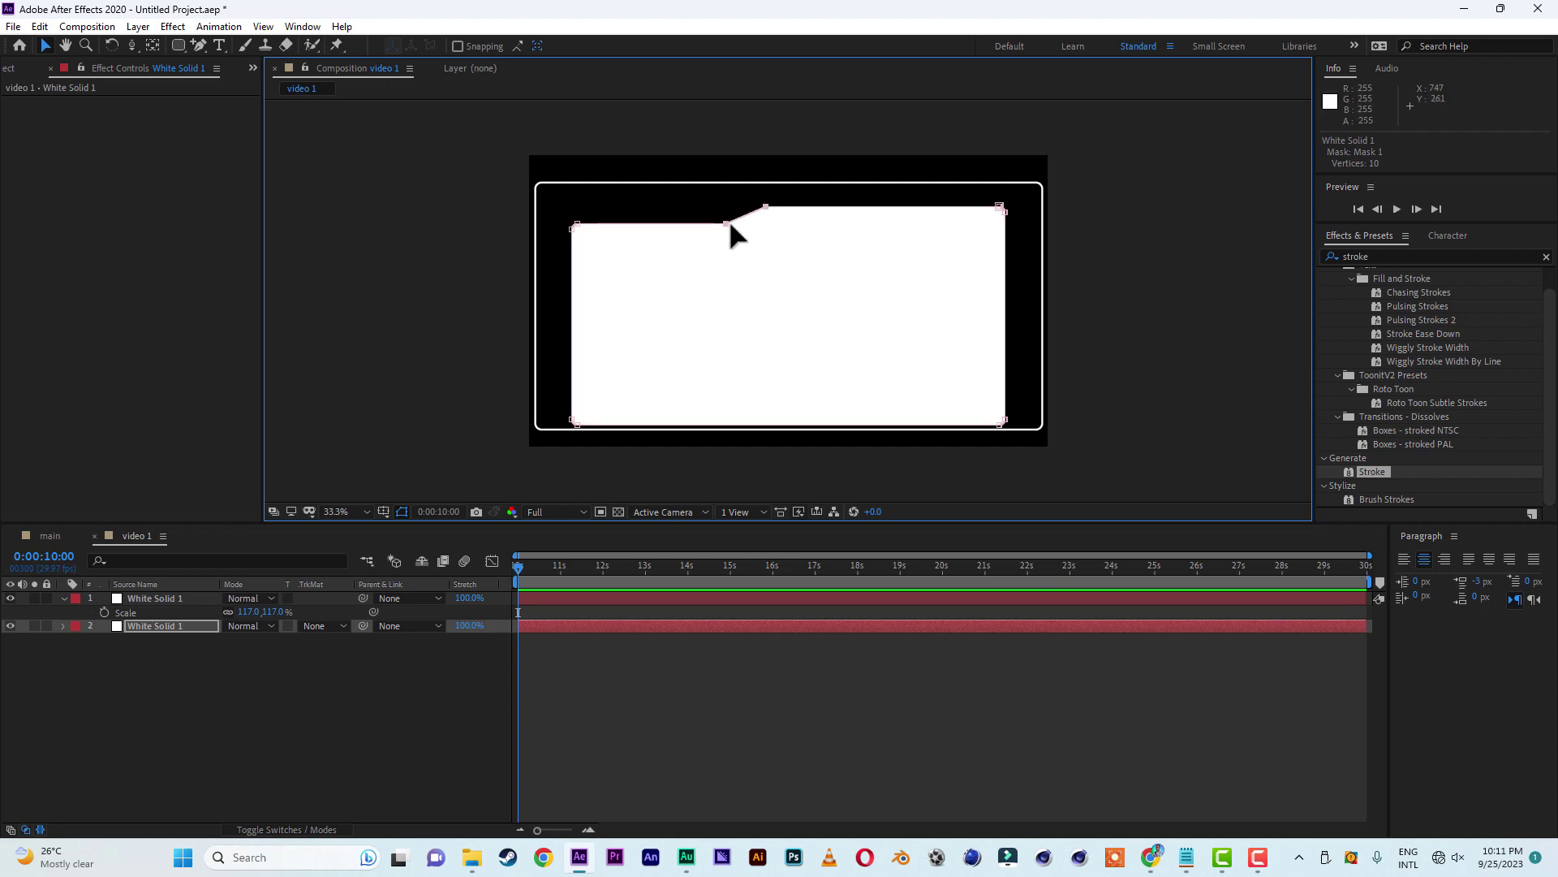
pyautogui.hotkey('shift', 'Right')
pyautogui.hotkey('shift', 'Right')
pyautogui.hotkey('shift', 'Right')
pyautogui.hotkey('shift', 'Right')
pyautogui.hotkey('shift', 'Right')
pyautogui.hotkey('shift', 'Right')
pyautogui.click(929, 240)
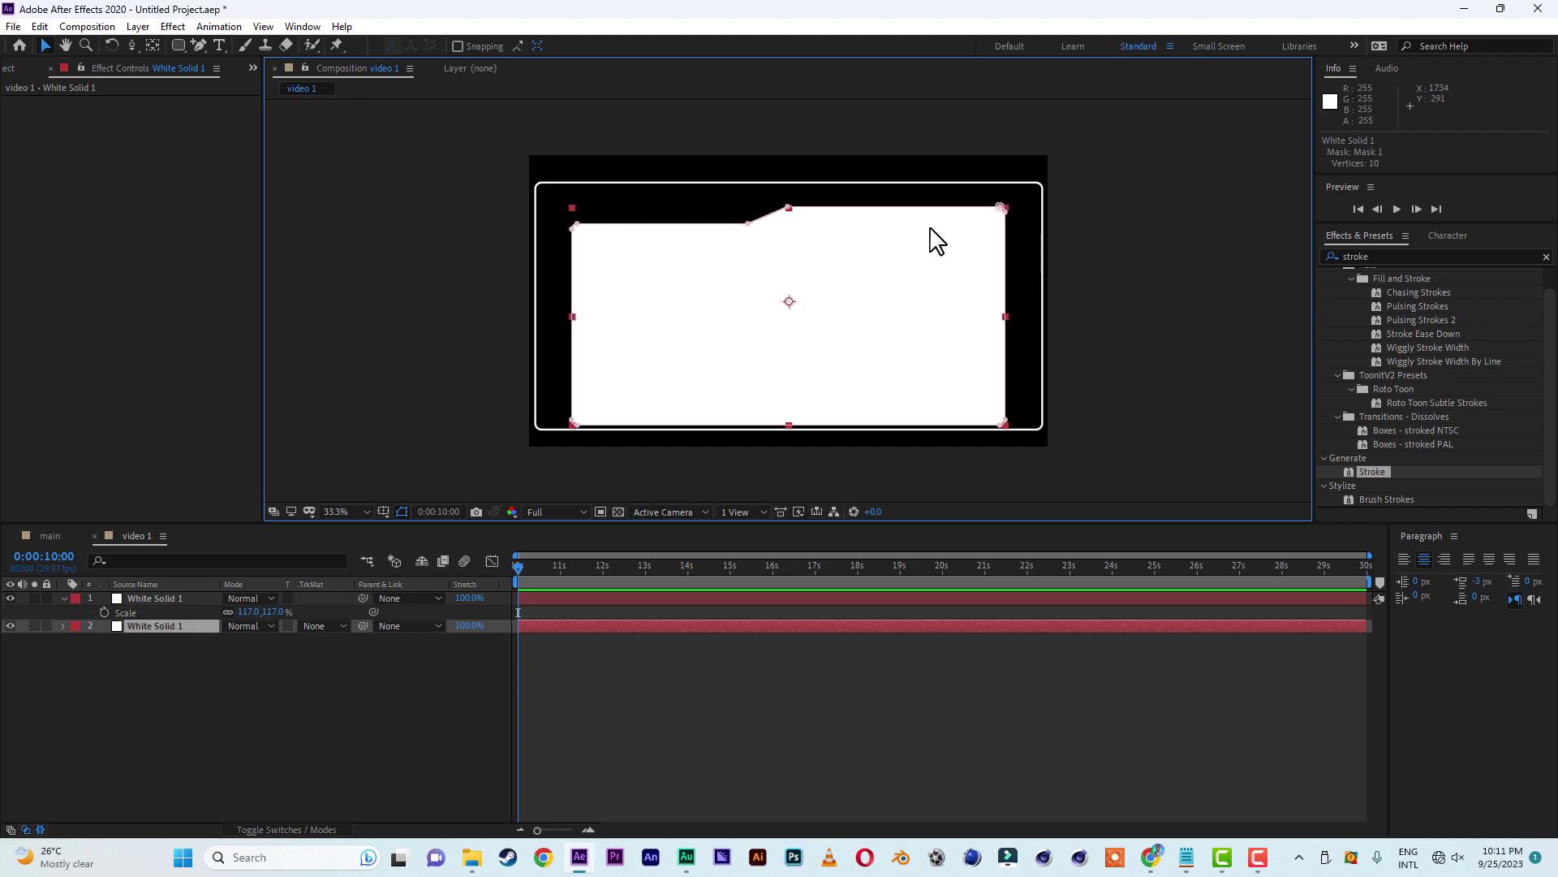
# - Move the two middle mask vertices further right so the slanted step starts near the panel's centre, and deselect the layer
pyautogui.click(793, 216)
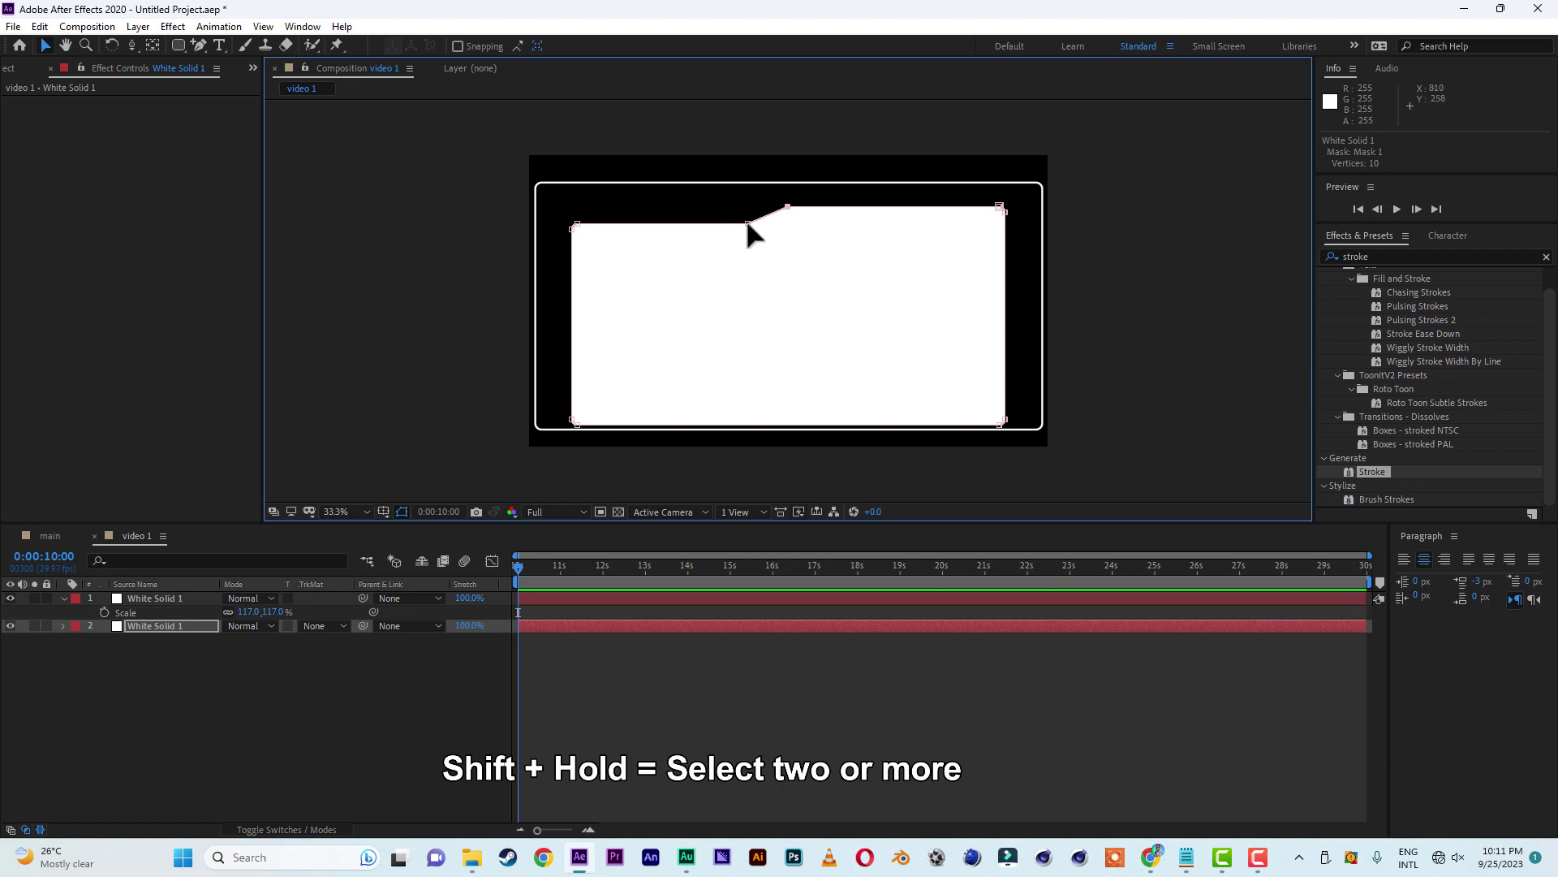
pyautogui.hotkey('shift', 'Right')
pyautogui.hotkey('shift', 'Right')
pyautogui.hotkey('shift', 'Right')
pyautogui.hotkey('shift', 'Right')
pyautogui.hotkey('shift', 'Right')
pyautogui.hotkey('shift', 'Right')
pyautogui.hotkey('shift', 'Right')
pyautogui.hotkey('shift', 'Right')
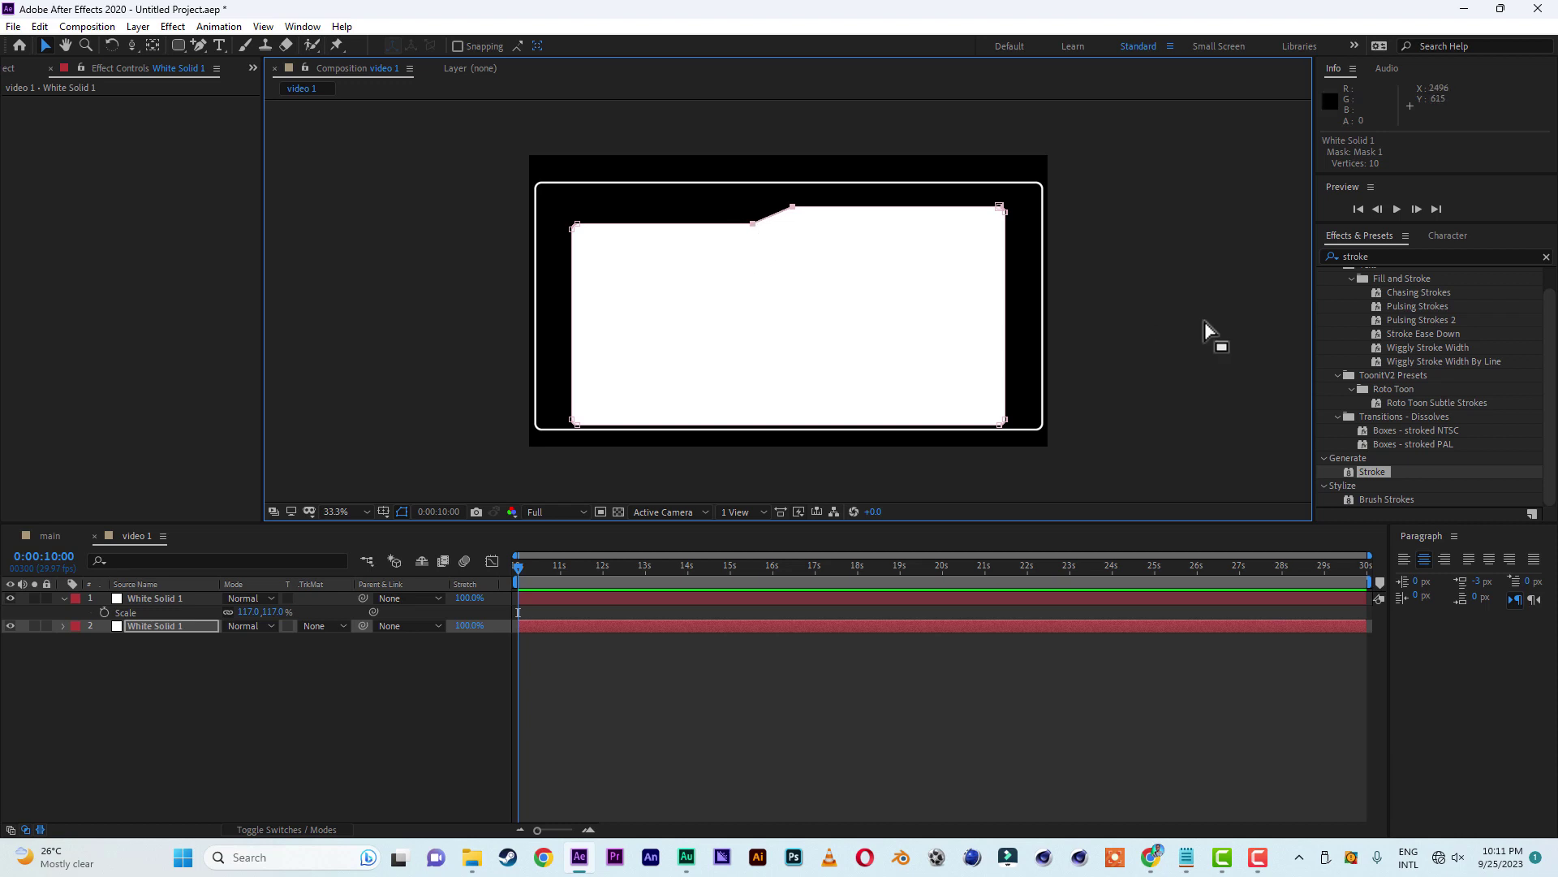
pyautogui.hotkey('shift', 'Right')
pyautogui.hotkey('shift', 'Right')
pyautogui.hotkey('shift', 'Right')
pyautogui.hotkey('shift', 'Right')
pyautogui.hotkey('shift', 'Right')
pyautogui.click(1168, 327)
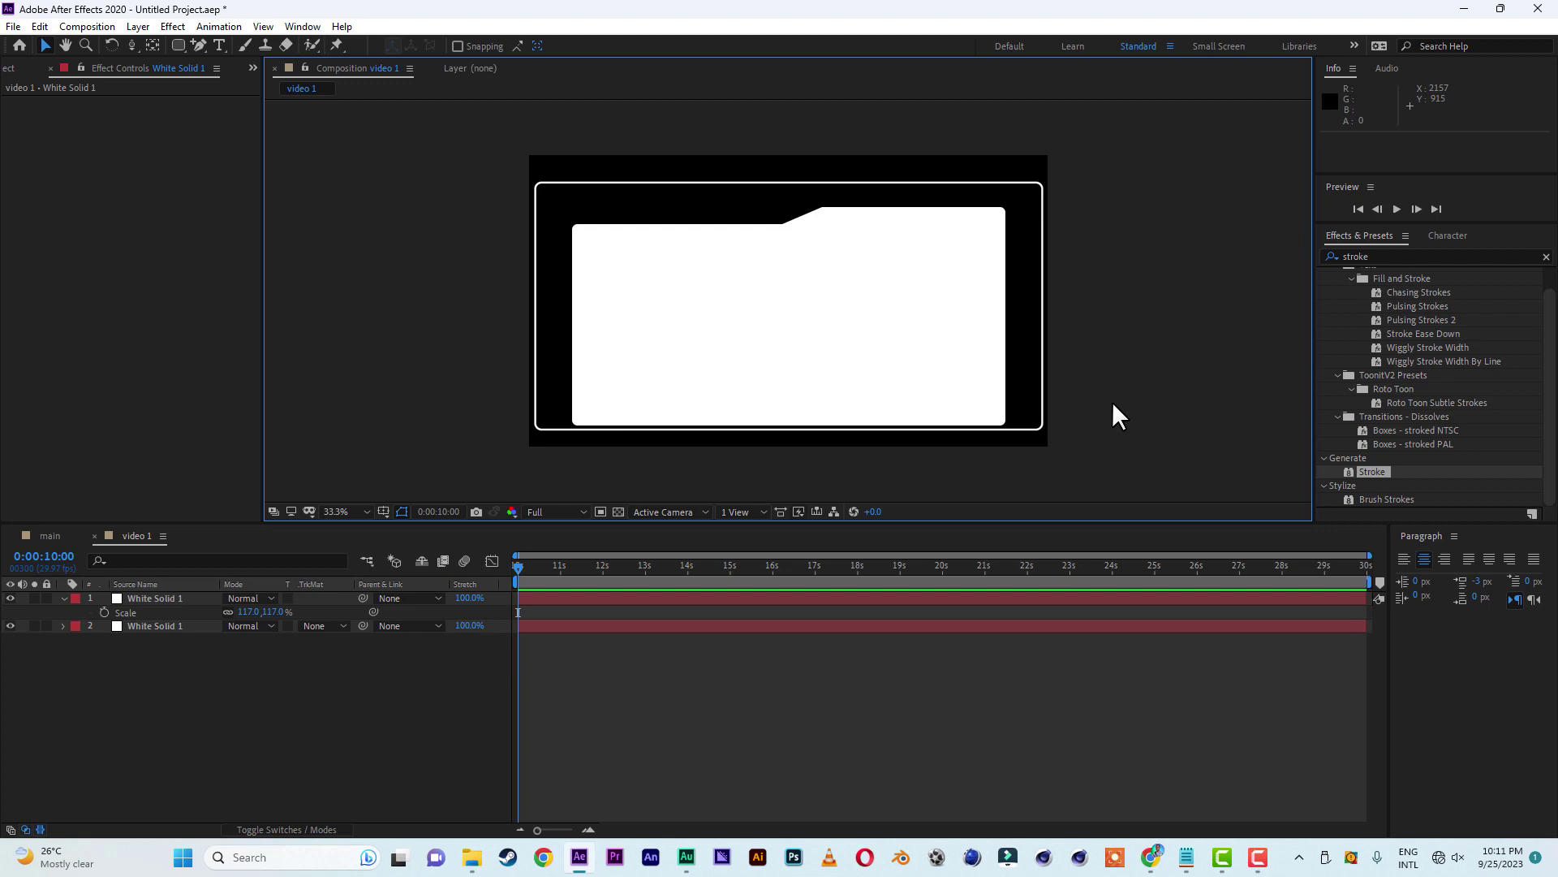
# - Apply the Linear Wipe effect to the stroked solid with a wipe angle of 0° and transition completion of 11%
pyautogui.click(184, 623)
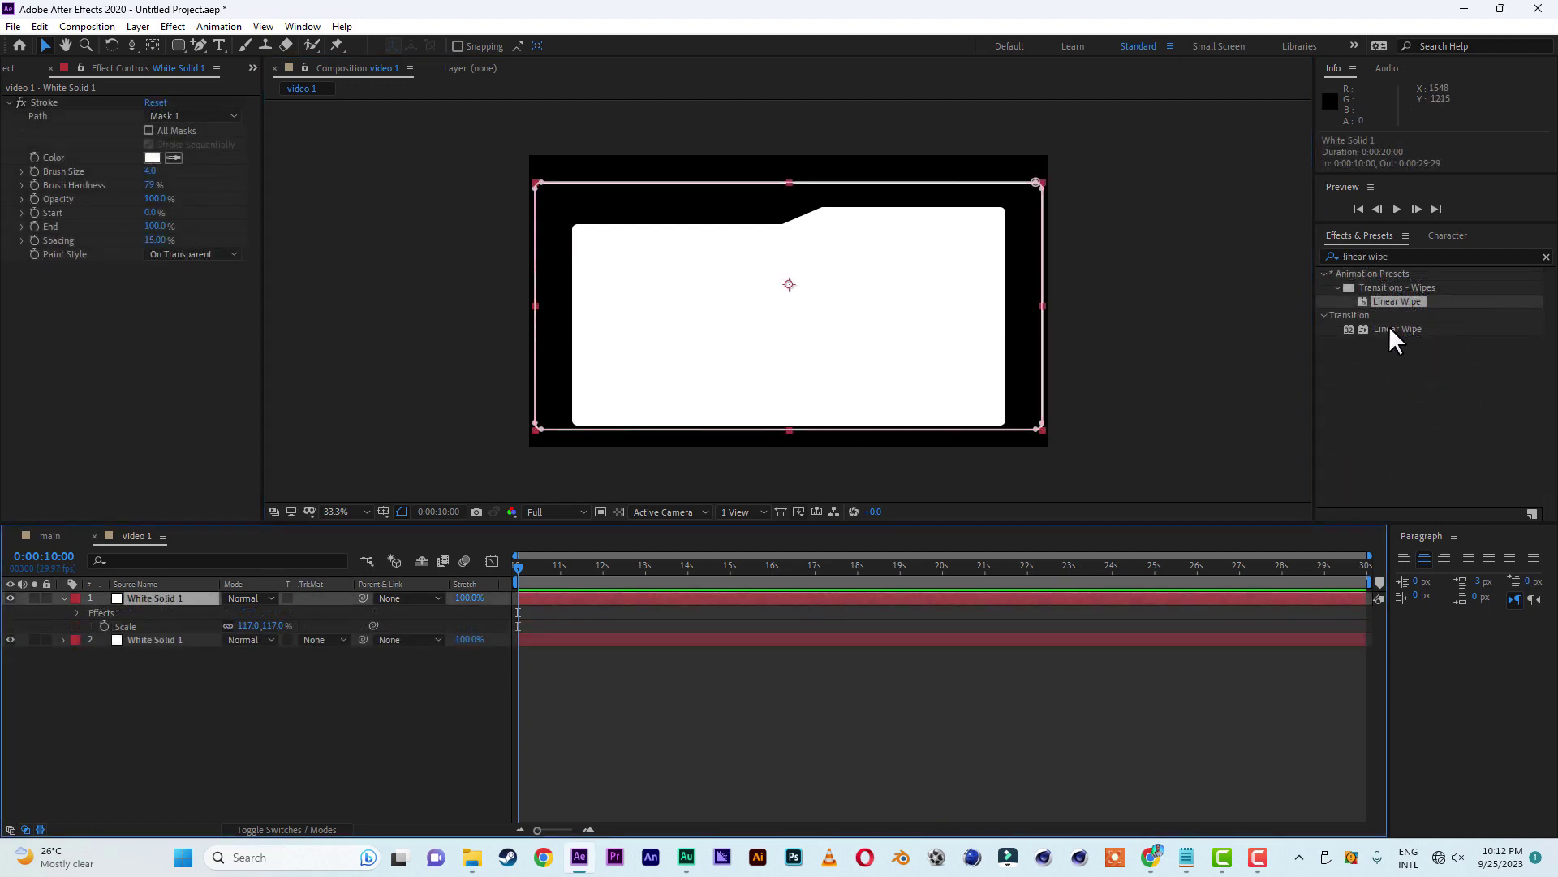
pyautogui.doubleClick(1389, 327)
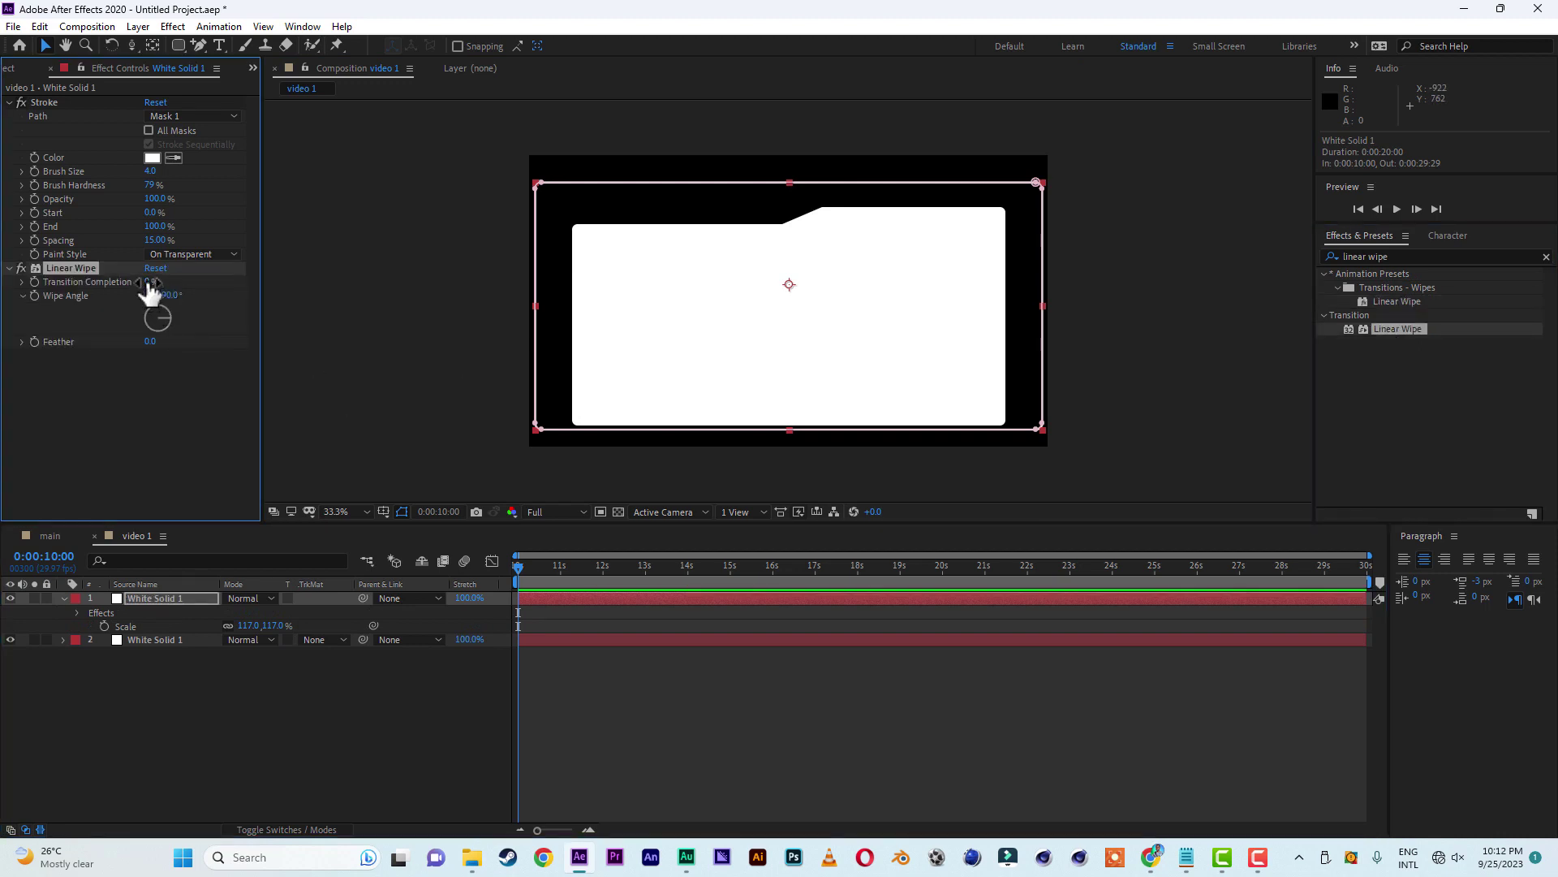
pyautogui.moveTo(151, 284)
pyautogui.mouseDown()
pyautogui.moveTo(158, 297)
pyautogui.moveTo(122, 299)
pyautogui.mouseUp()
pyautogui.click(166, 296)
pyautogui.write('0')
pyautogui.press('Return')
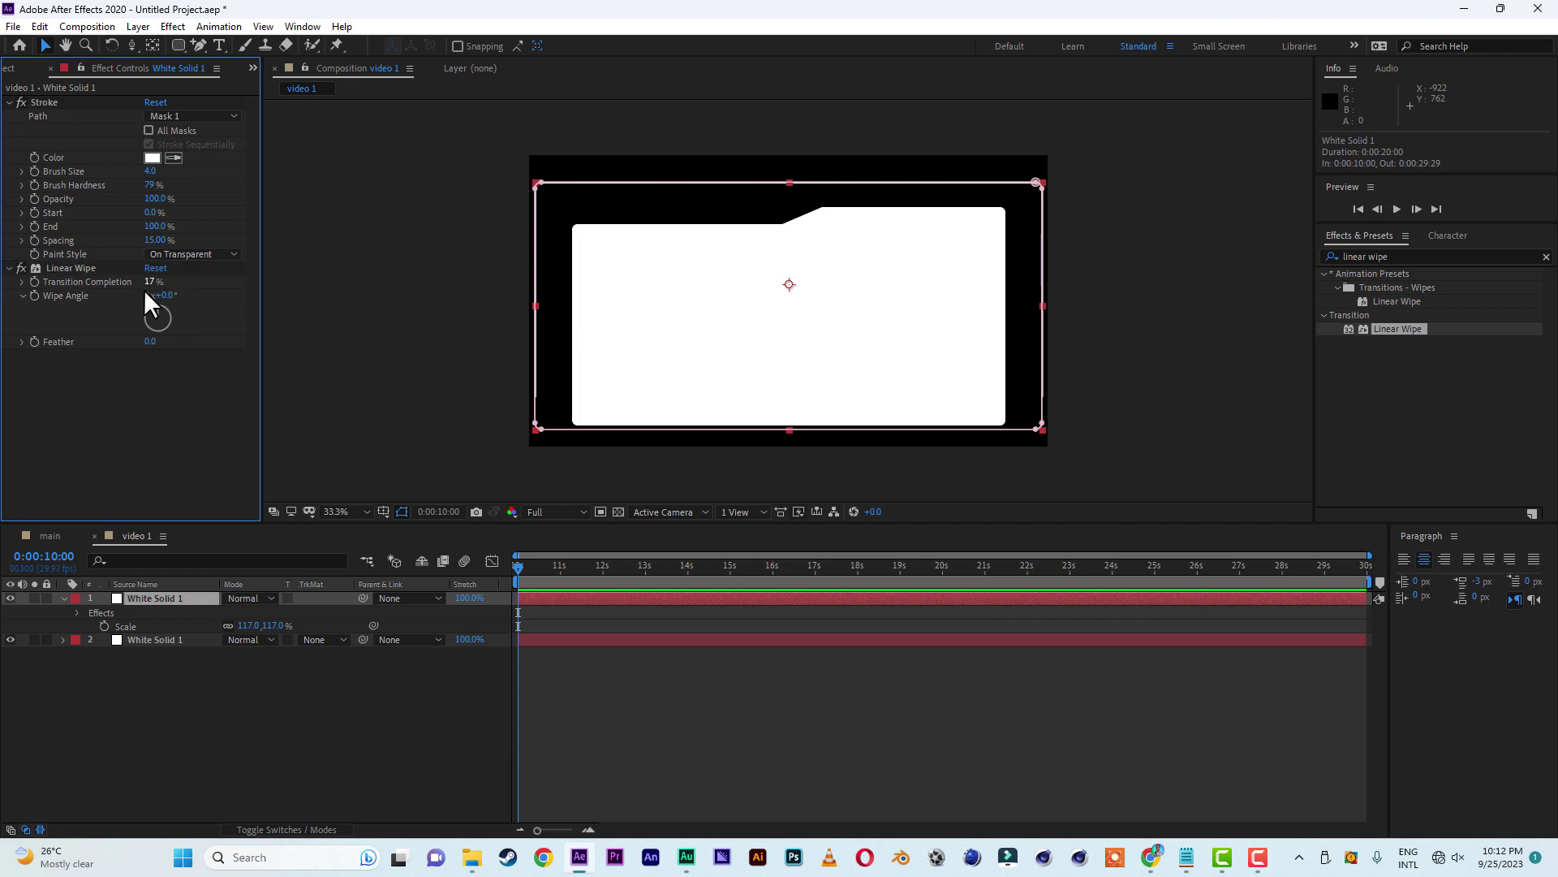
pyautogui.click(376, 466)
# - Show the rulers and place a horizontal guide along the bottom edge of the white panel
pyautogui.click(263, 27)
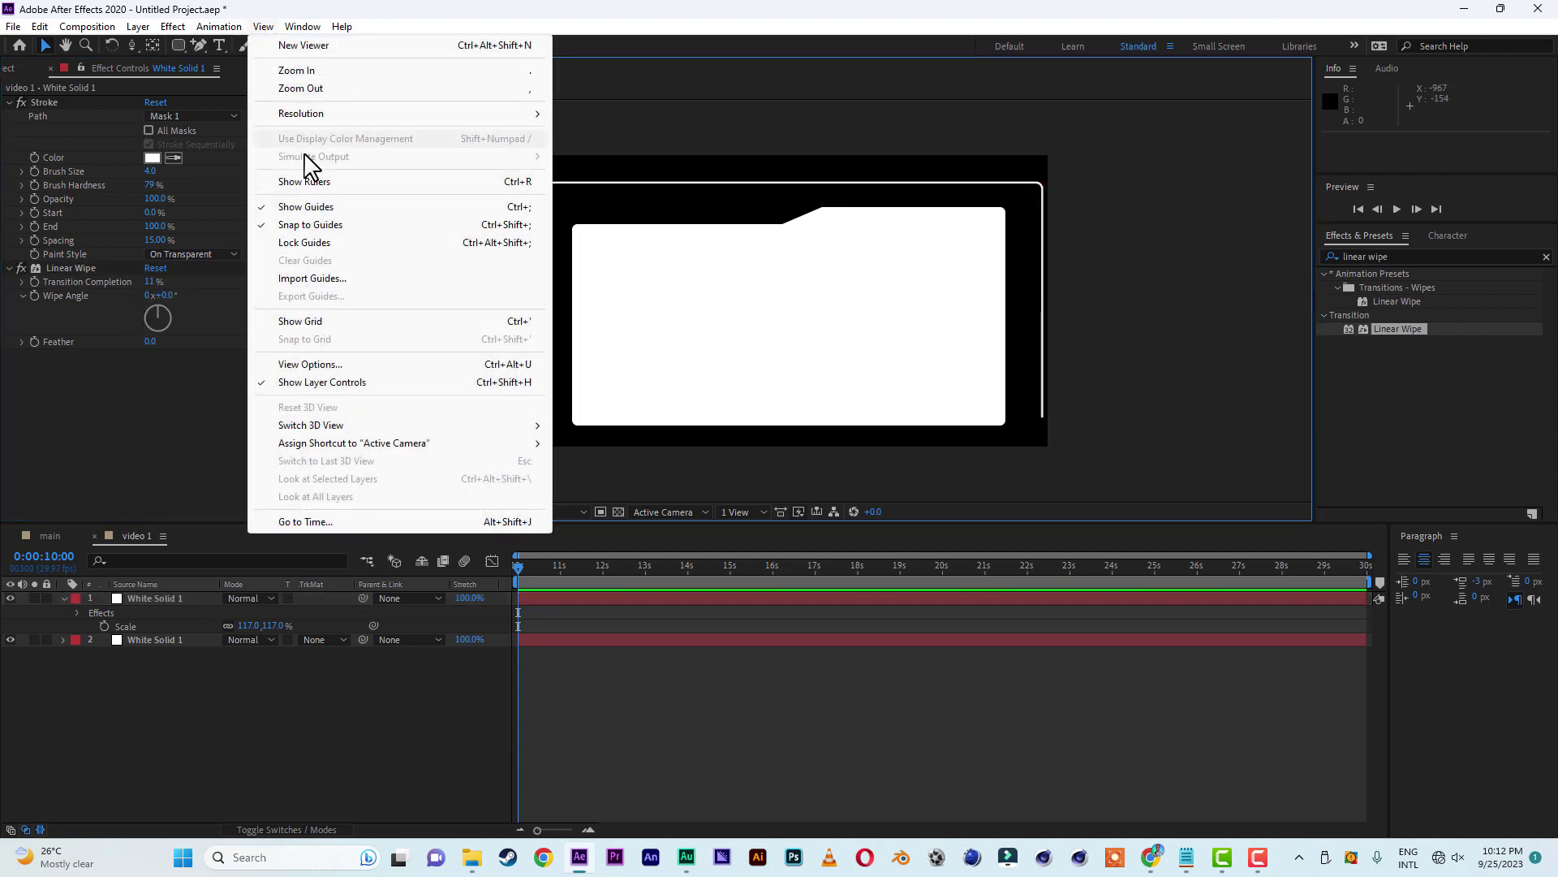
pyautogui.click(314, 181)
pyautogui.moveTo(812, 110); pyautogui.dragTo(813, 429)
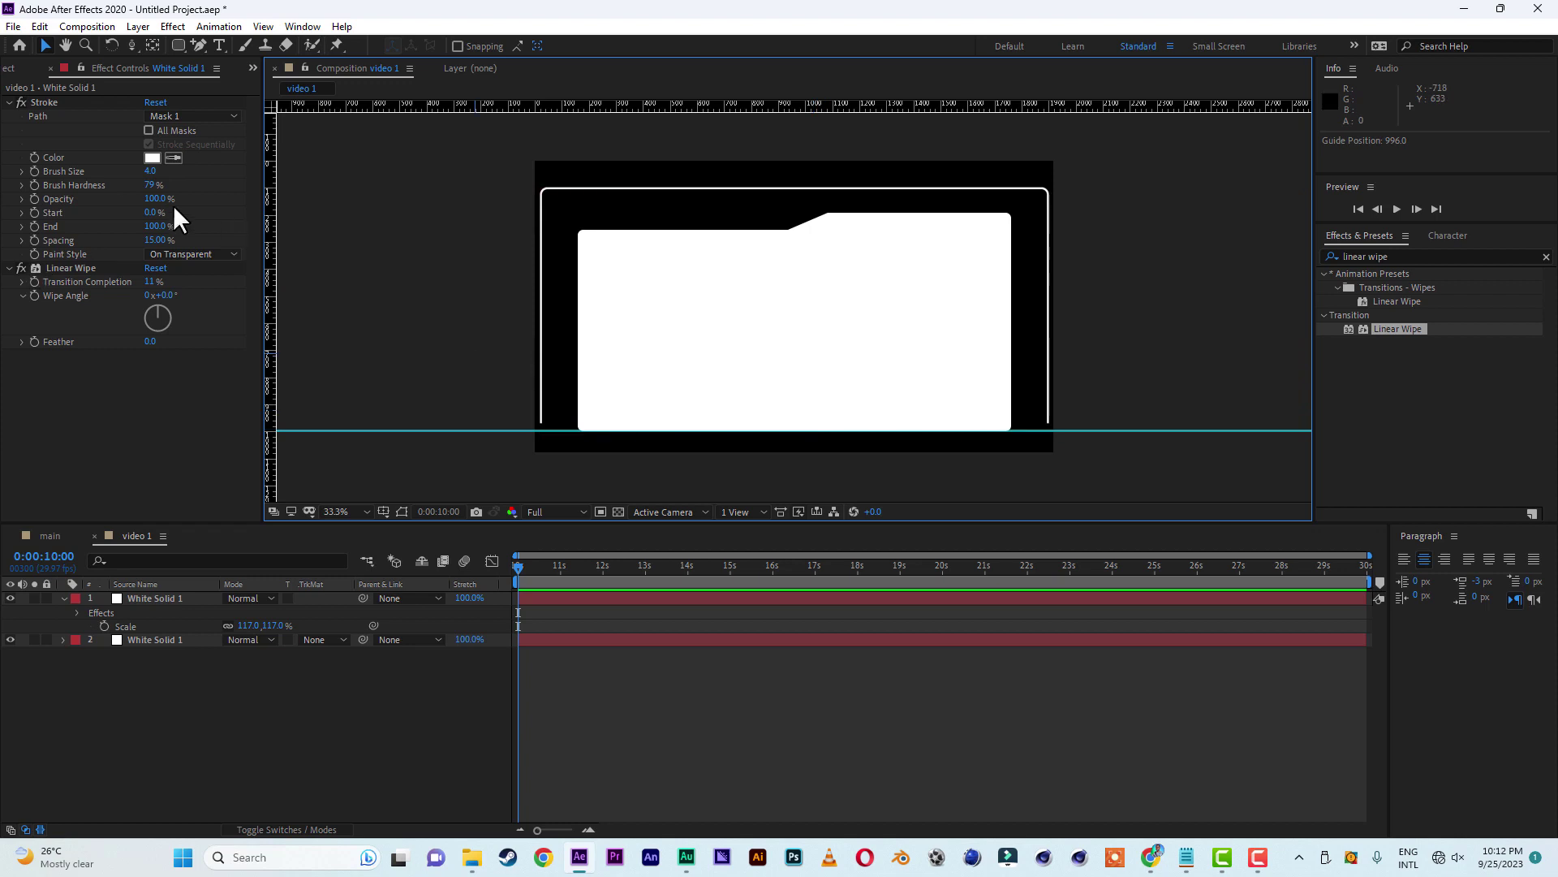
# - Set the Linear Wipe transition completion to 9% so the outline ends at the guide, and remove the guide
pyautogui.click(146, 281)
pyautogui.moveTo(146, 281); pyautogui.dragTo(147, 282)
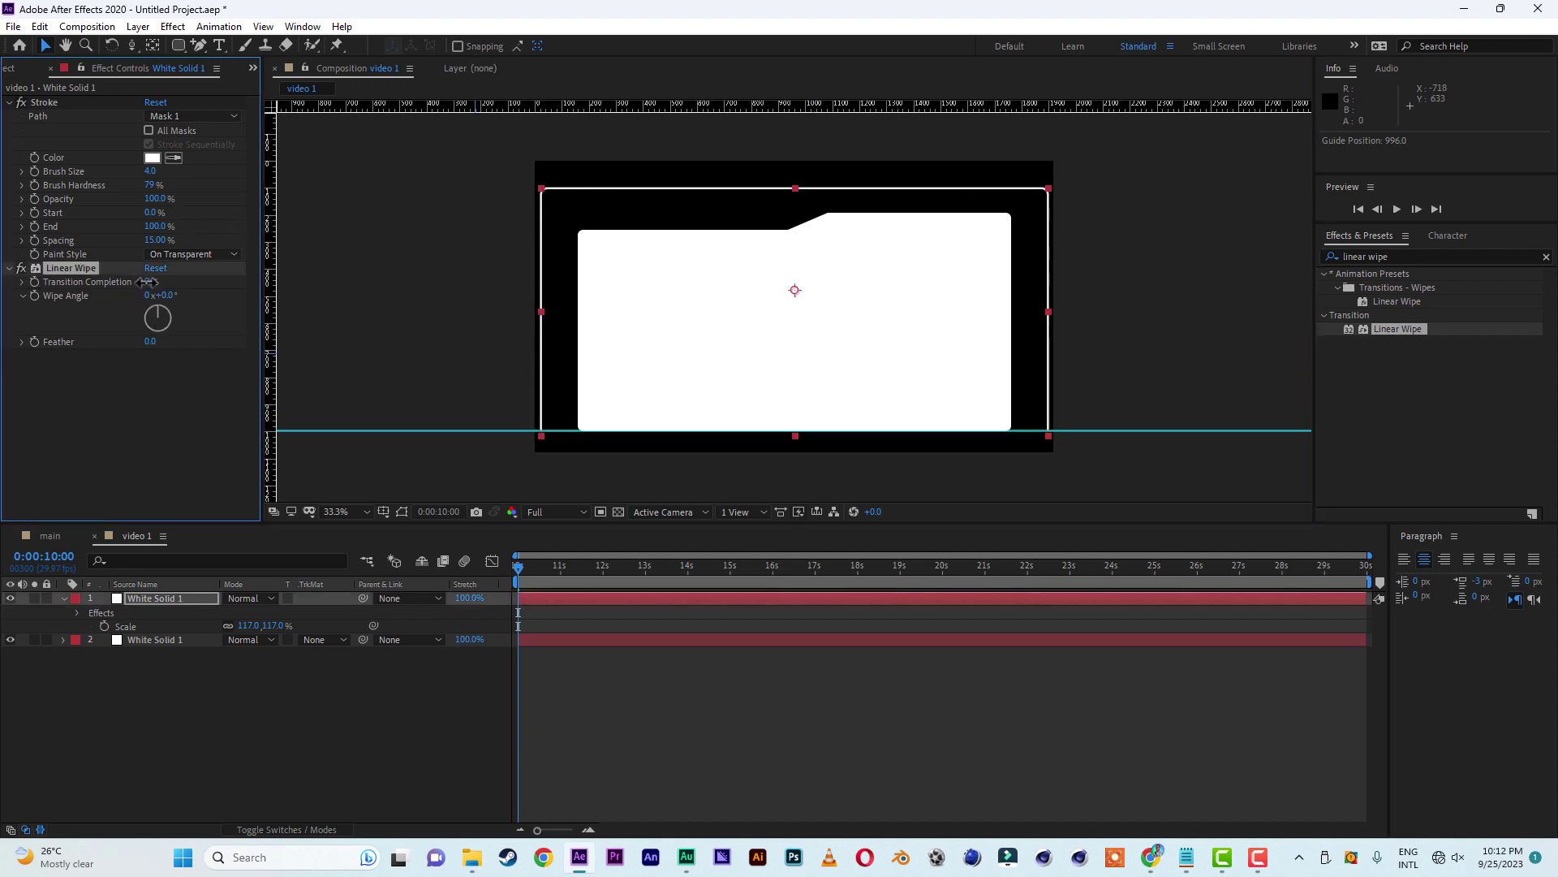
pyautogui.click(418, 418)
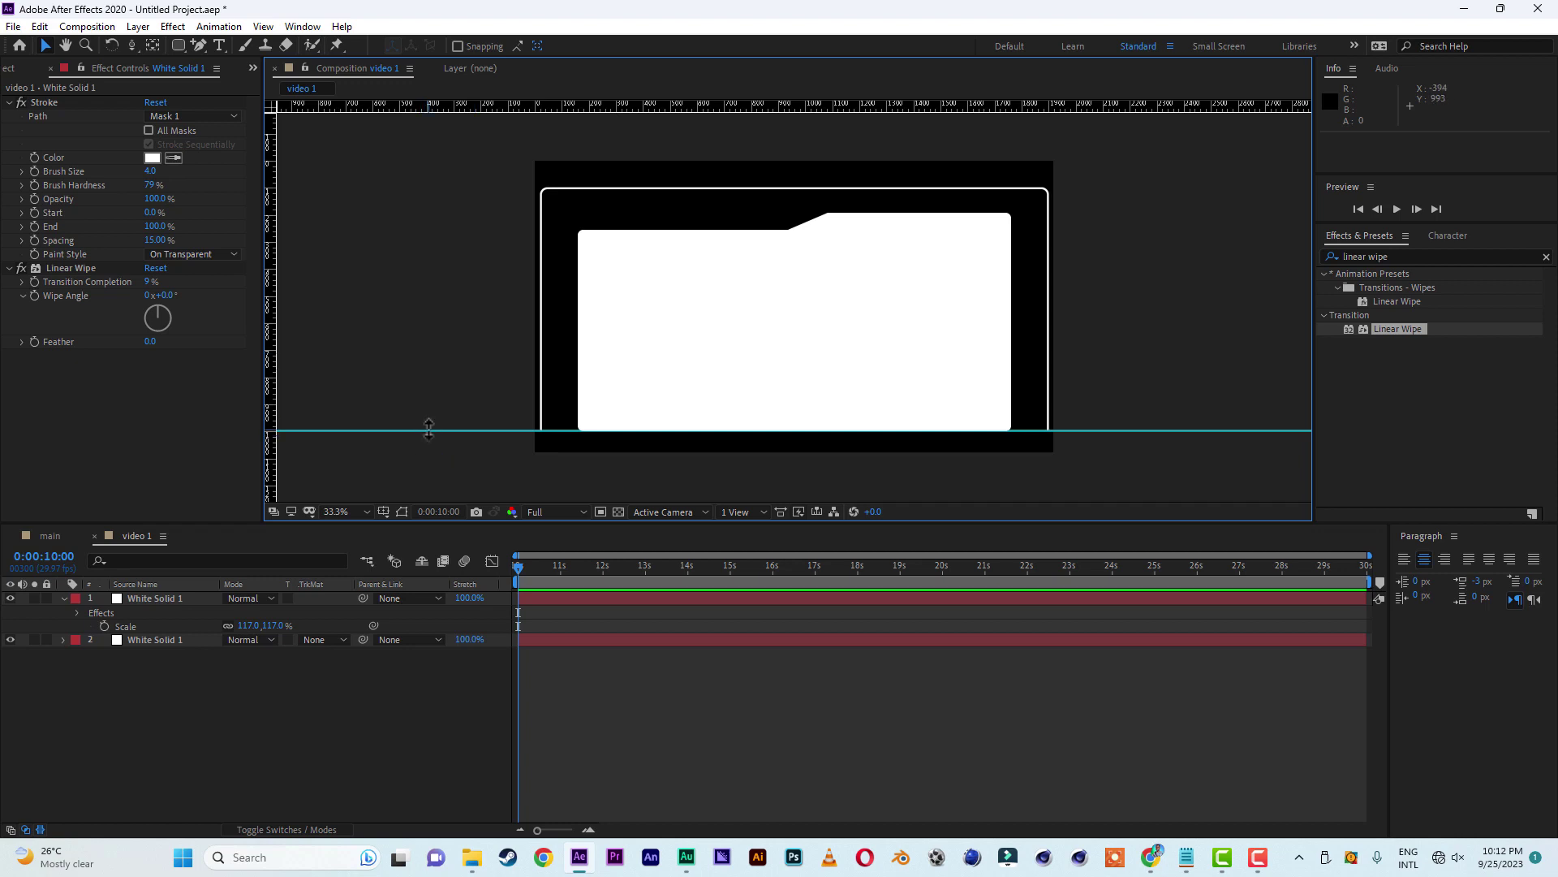
pyautogui.moveTo(428, 431); pyautogui.dragTo(427, 104)
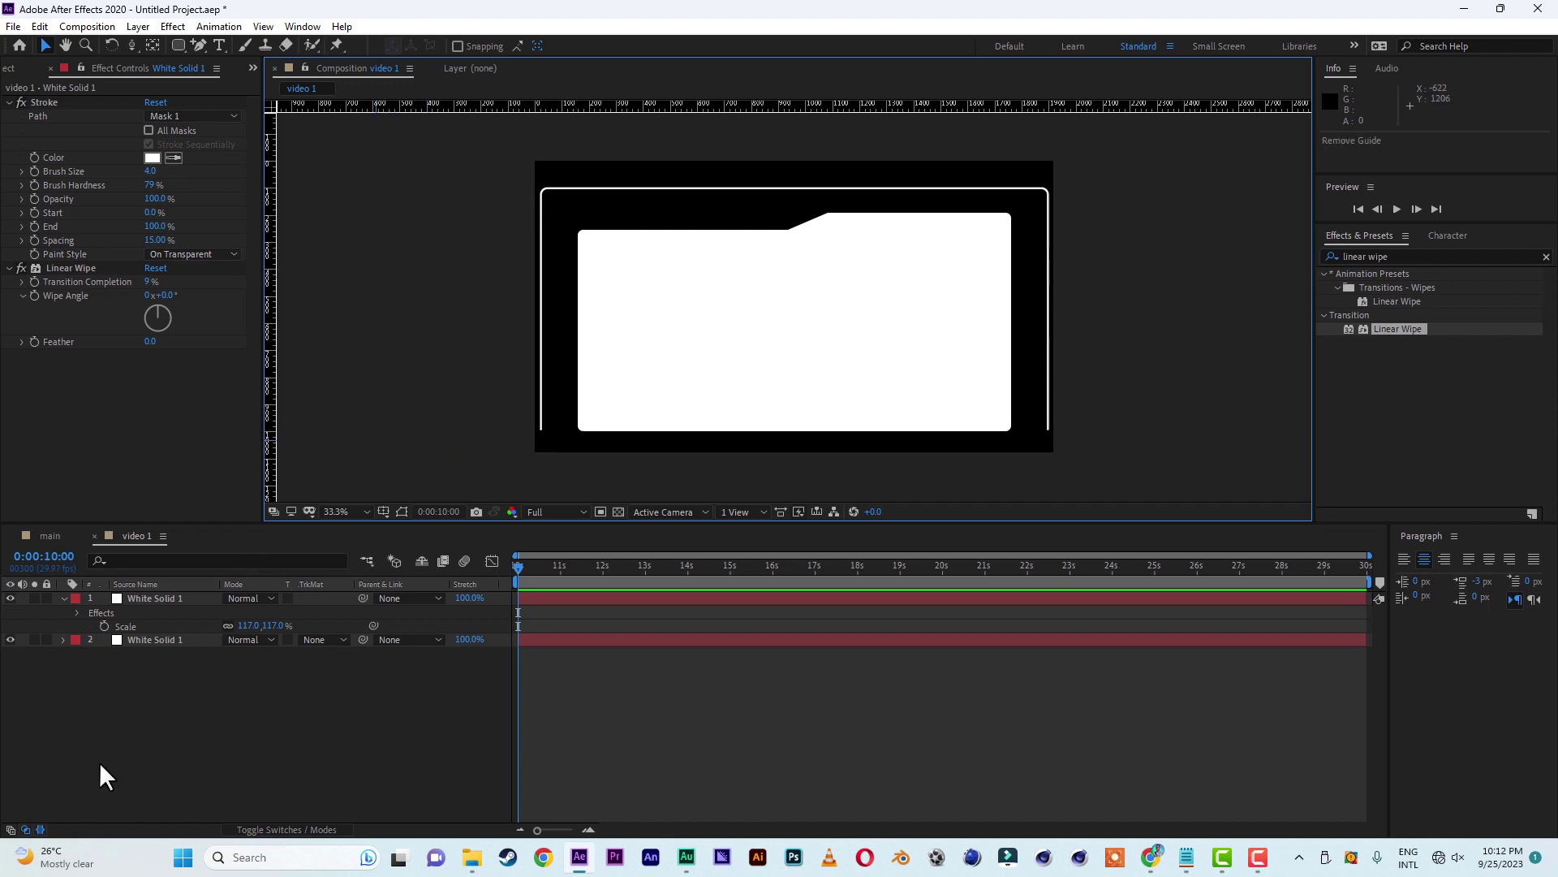
# - Duplicate the stroked solid and delete the Stroke effect from the duplicate
pyautogui.click(162, 598)
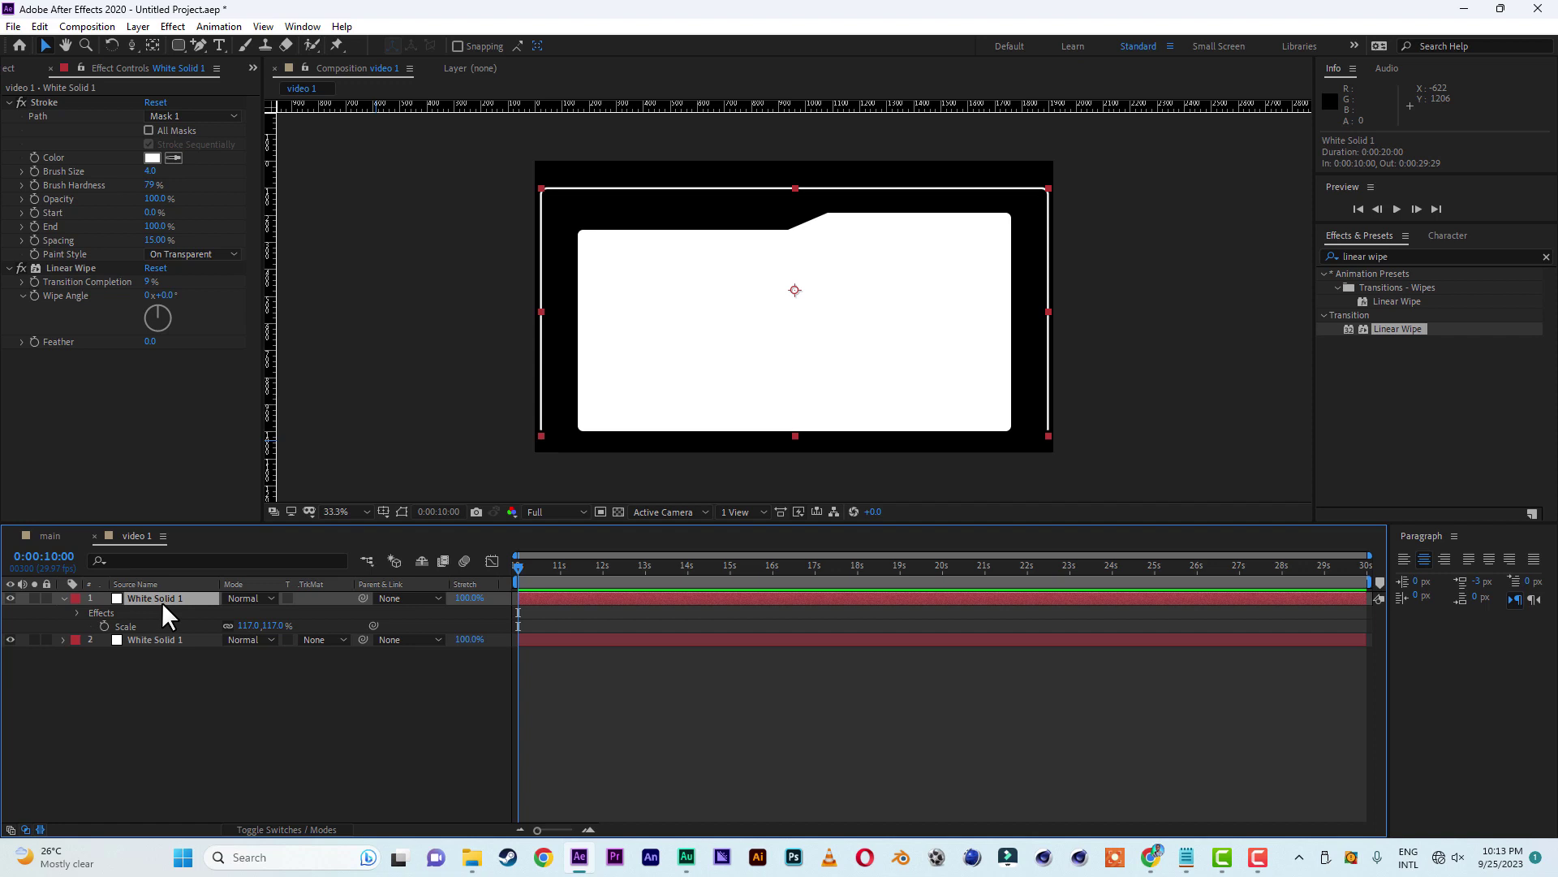
pyautogui.hotkey('ctrl', 'd')
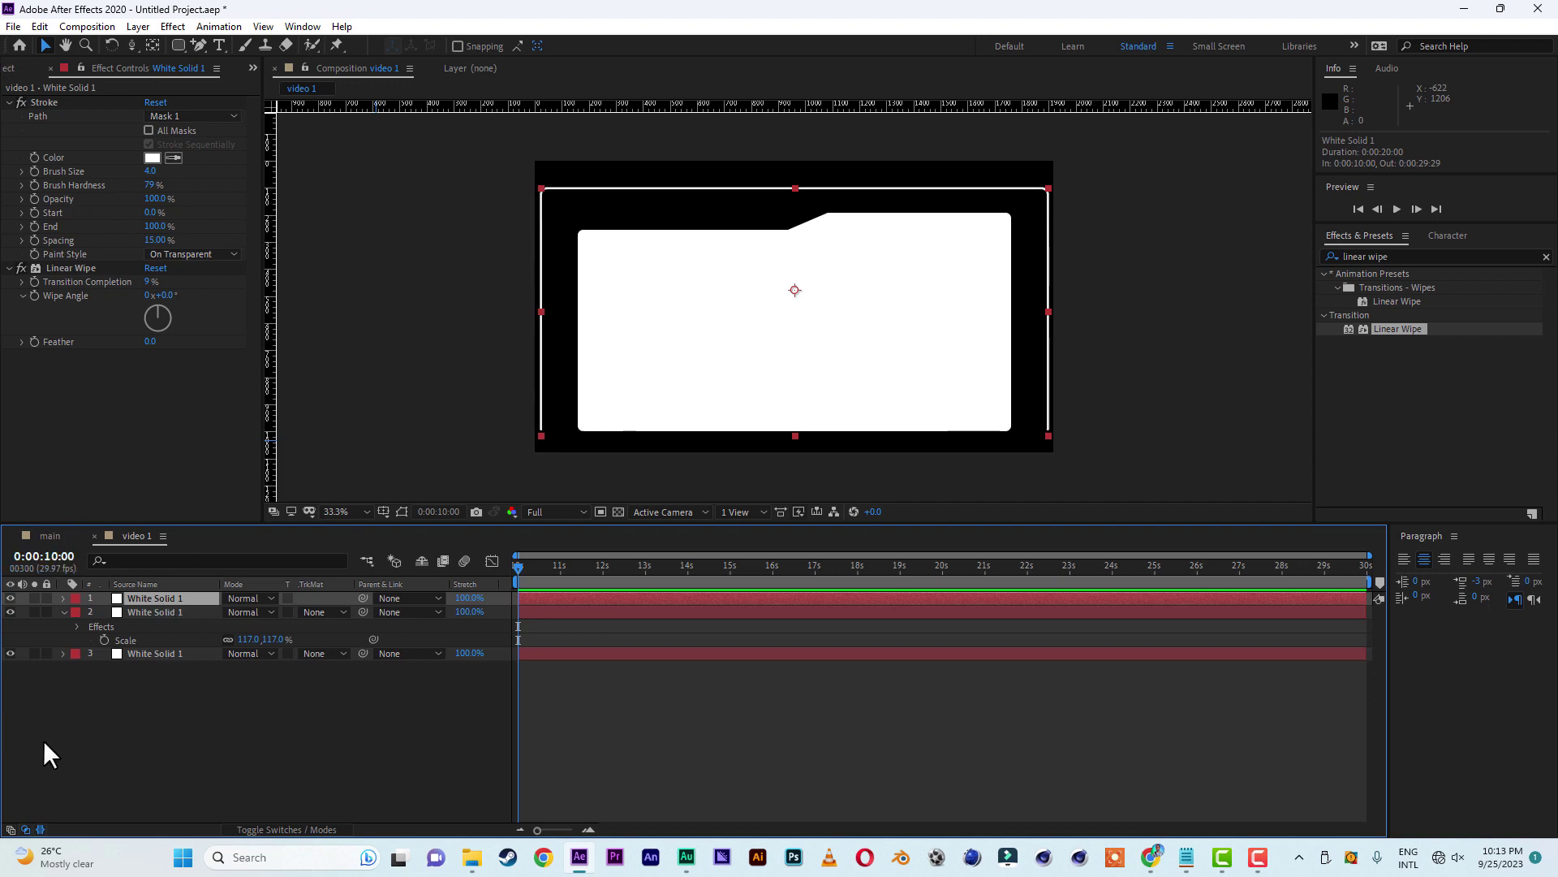
pyautogui.click(47, 100)
pyautogui.press('Delete')
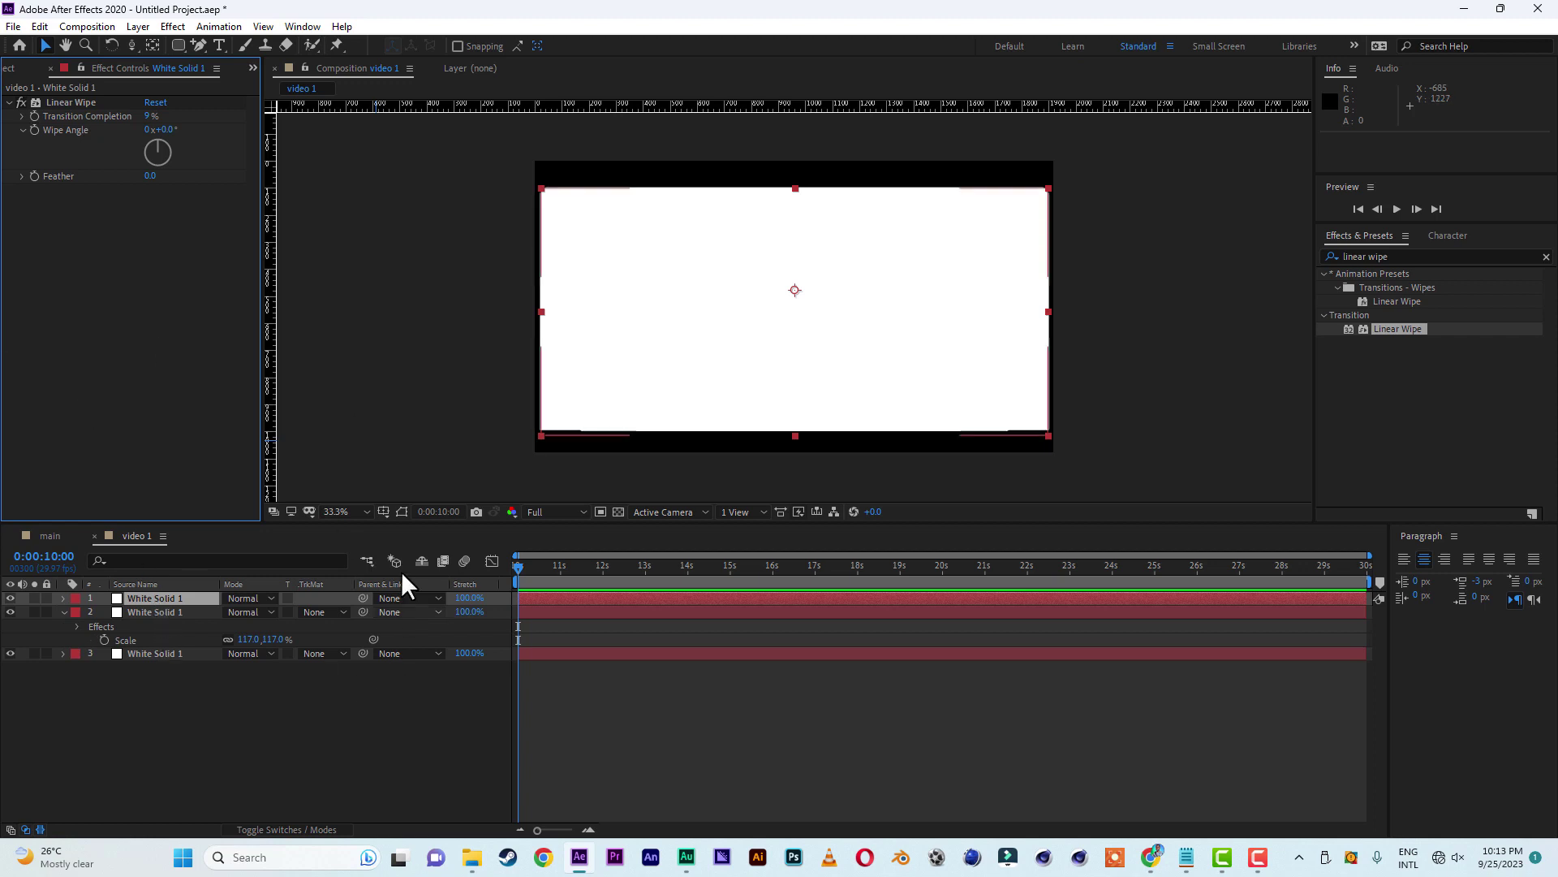
# - Remove the lower-right corner vertices from the duplicate's mask with the Delete Vertex tool, cutting the fill diagonally
pyautogui.click(397, 508)
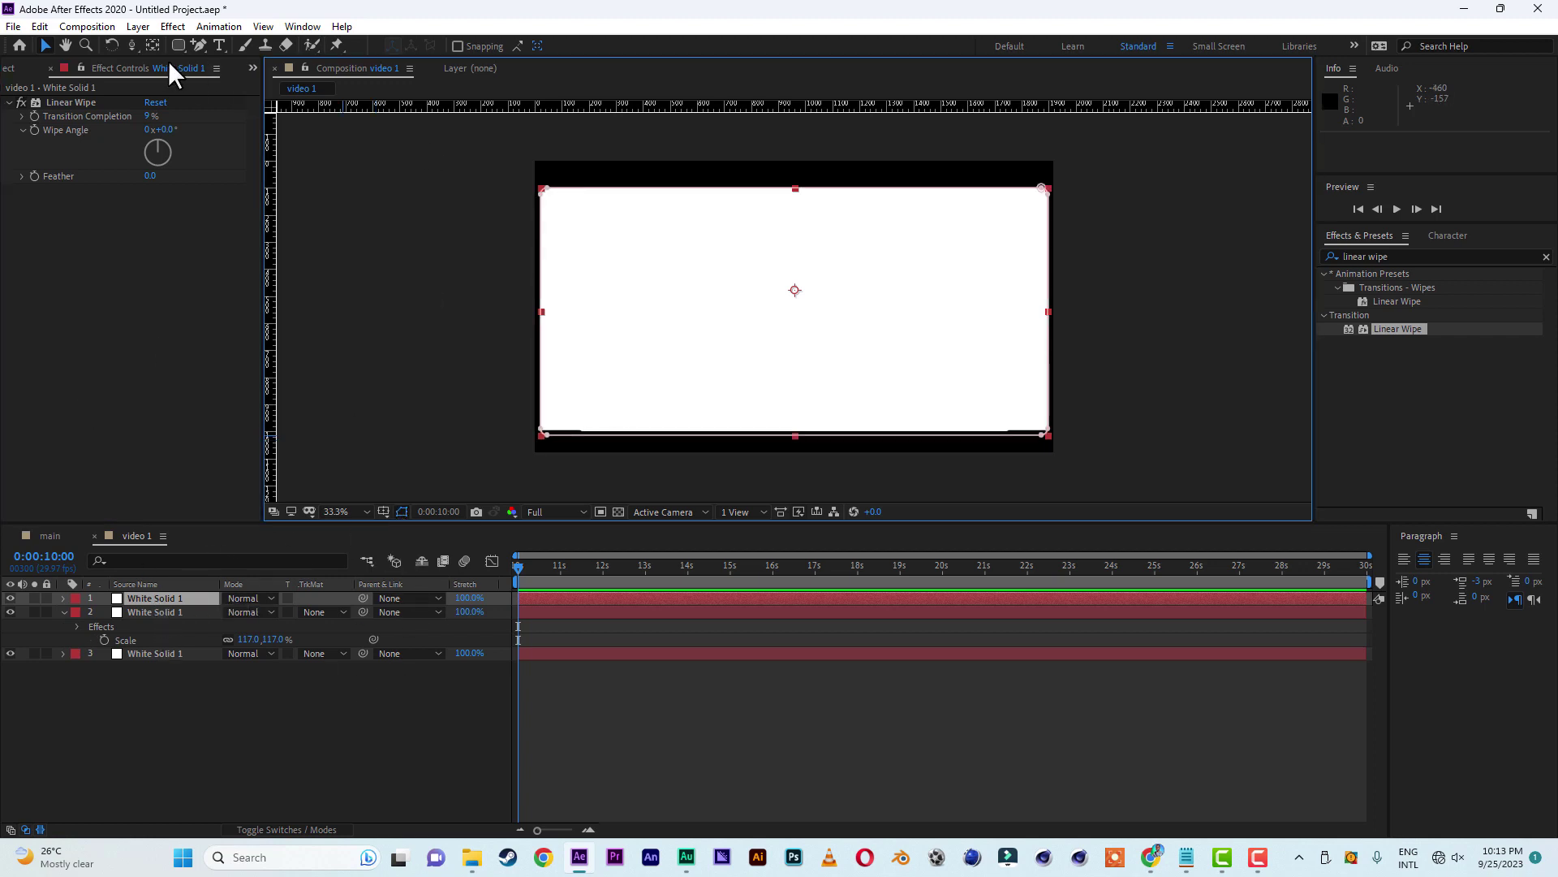
pyautogui.click(197, 46)
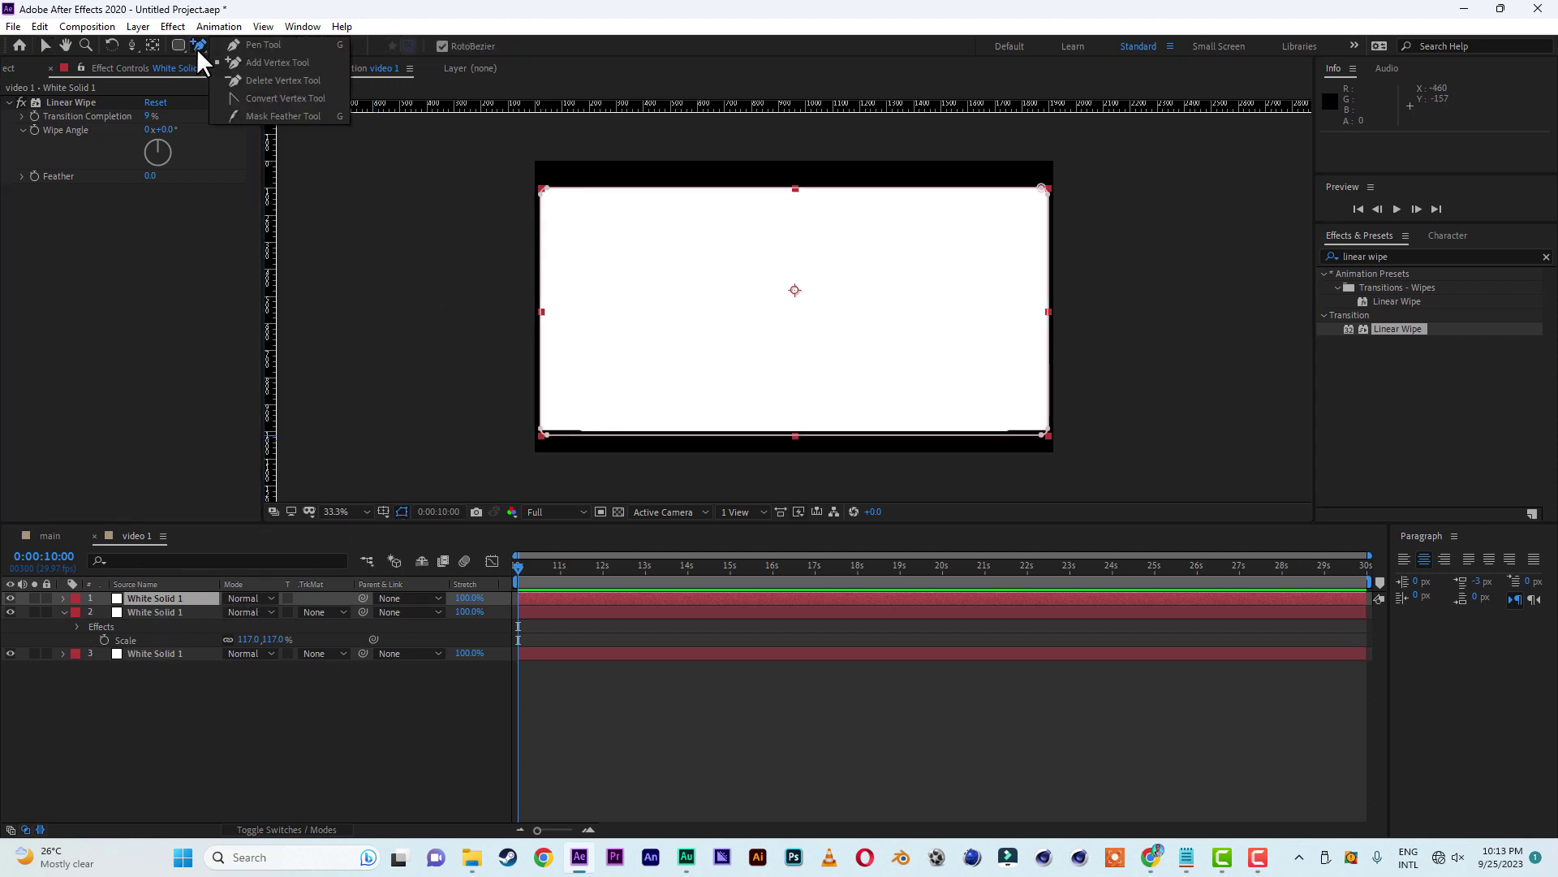
pyautogui.click(296, 79)
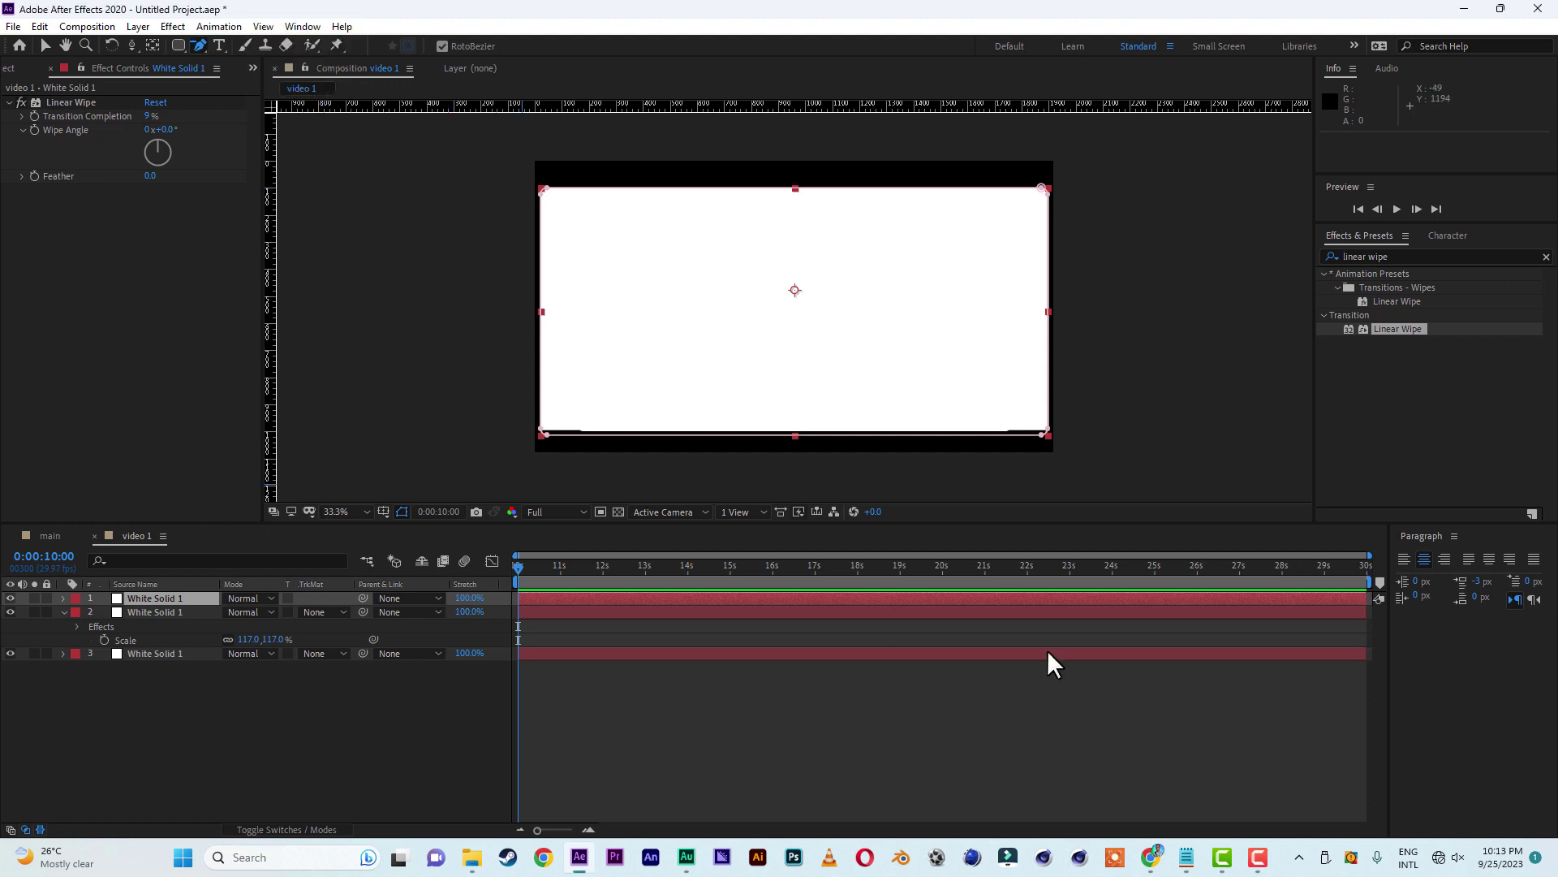
pyautogui.click(1045, 437)
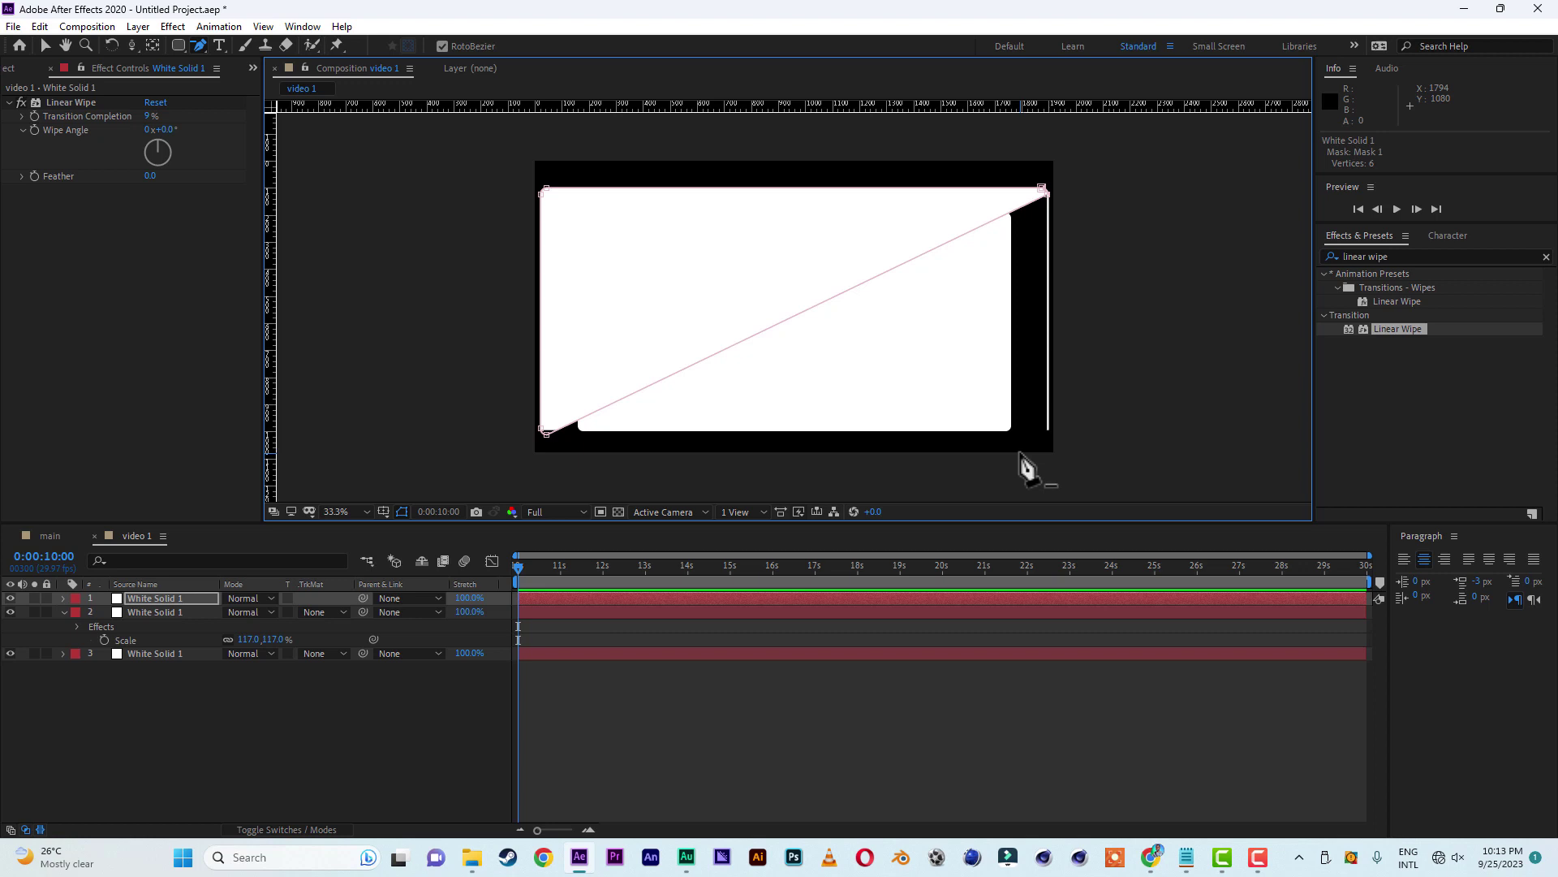
pyautogui.click(46, 45)
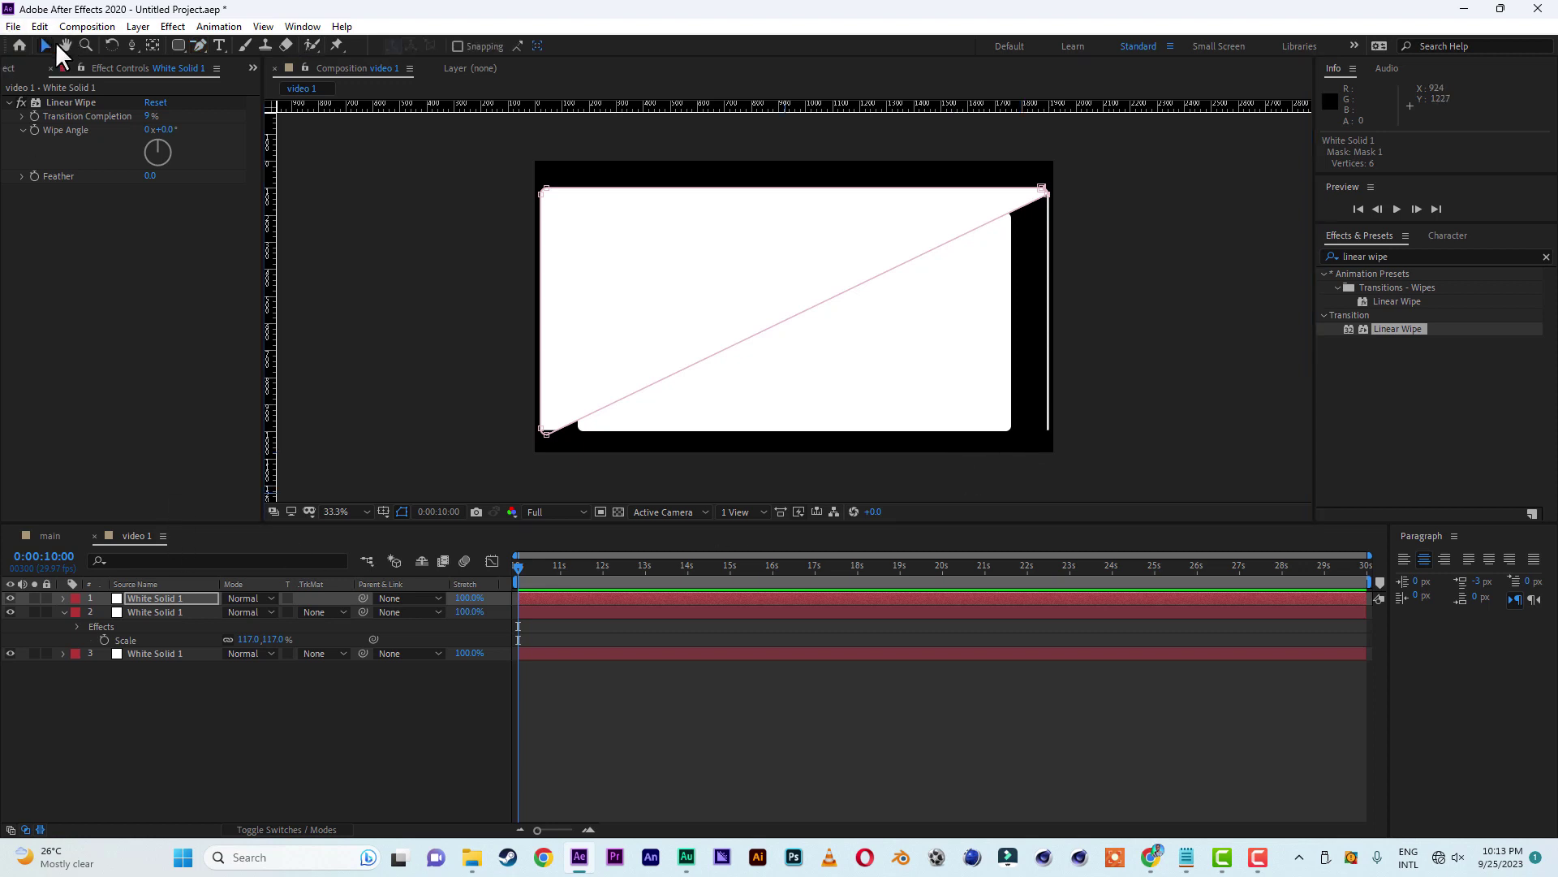
pyautogui.click(775, 293)
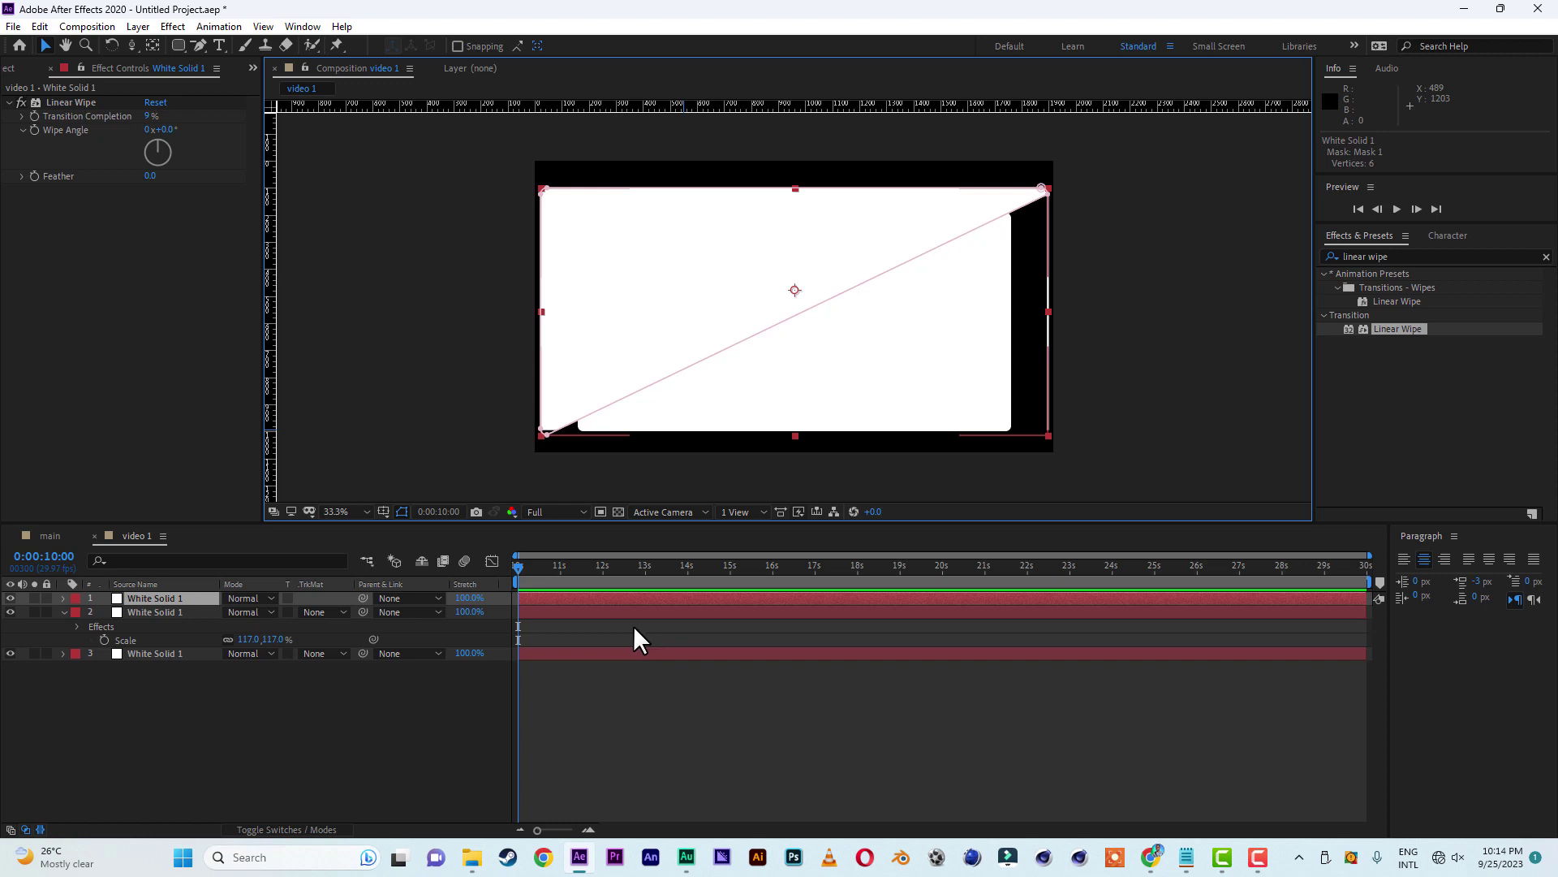
# - Set the opacity of the diagonally cut solid to 20%
pyautogui.press('t')
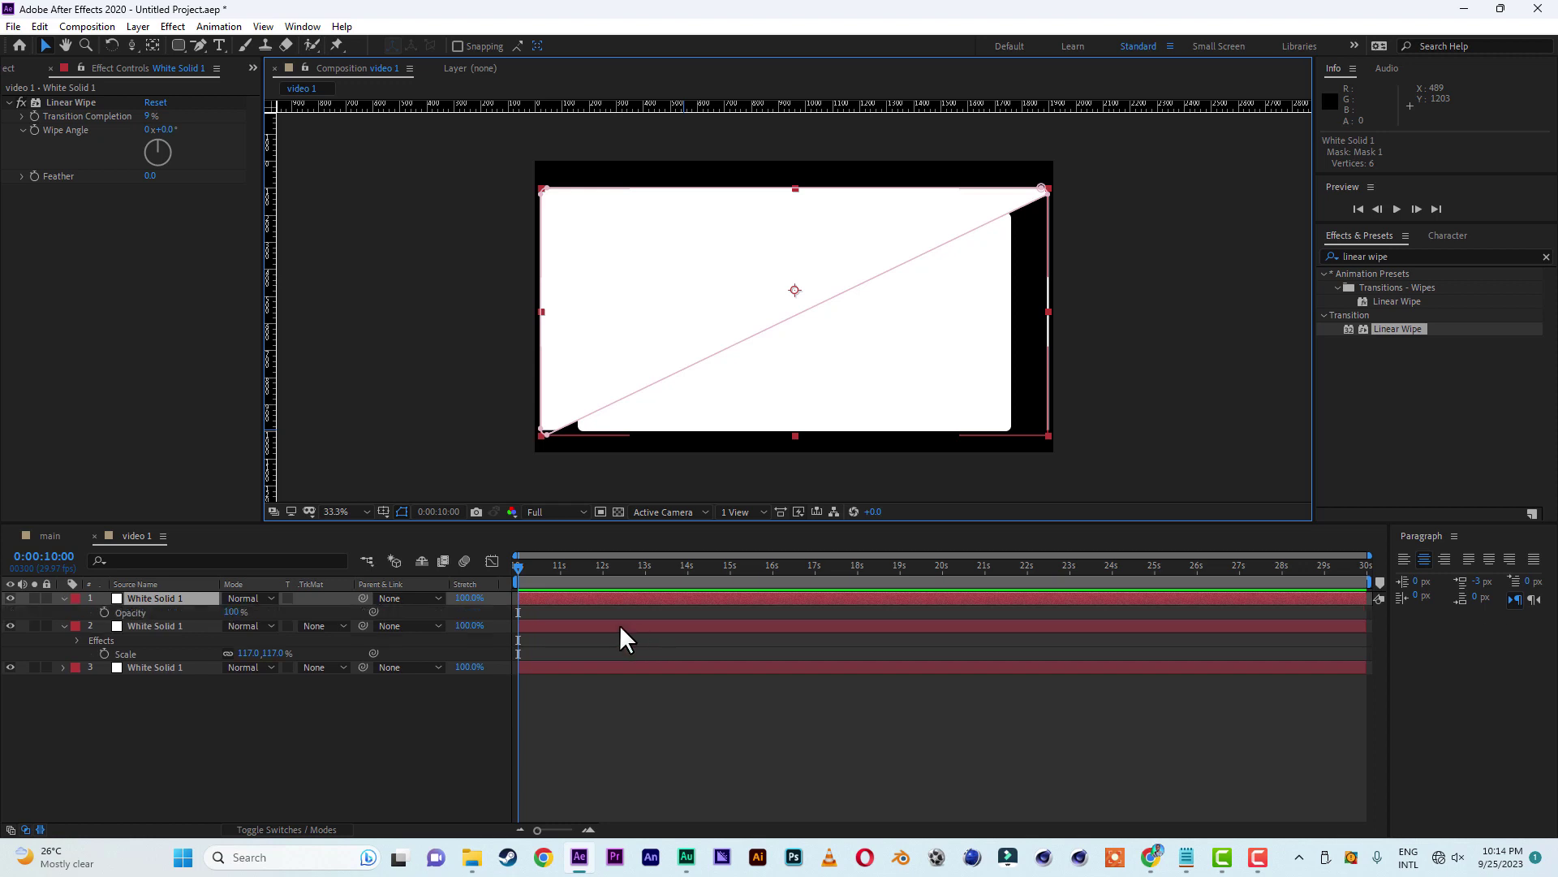
pyautogui.click(233, 612)
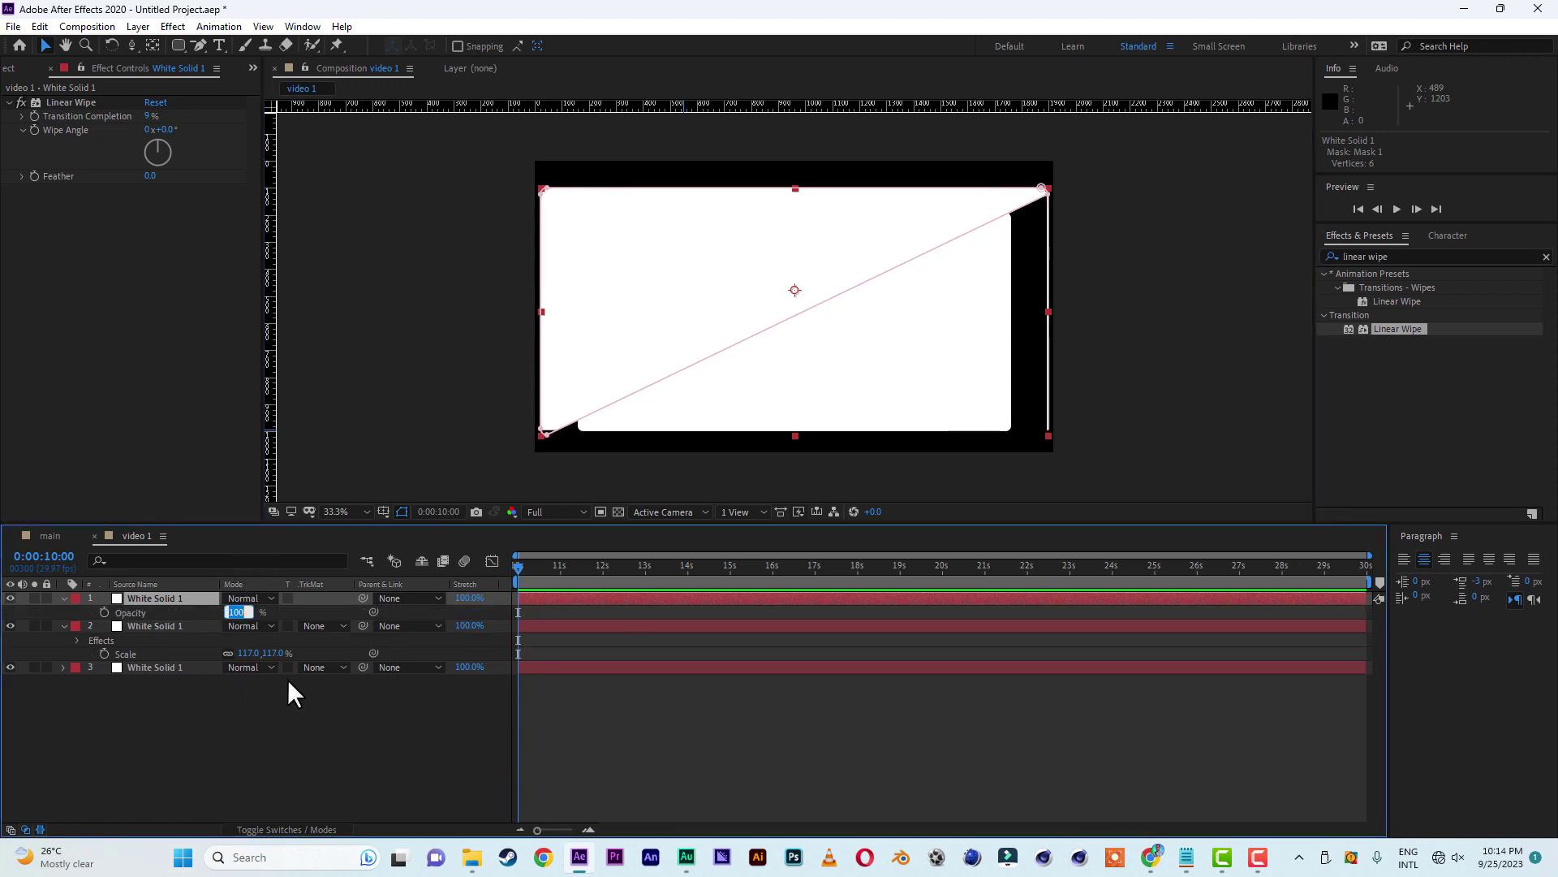
pyautogui.write('20')
pyautogui.click(279, 742)
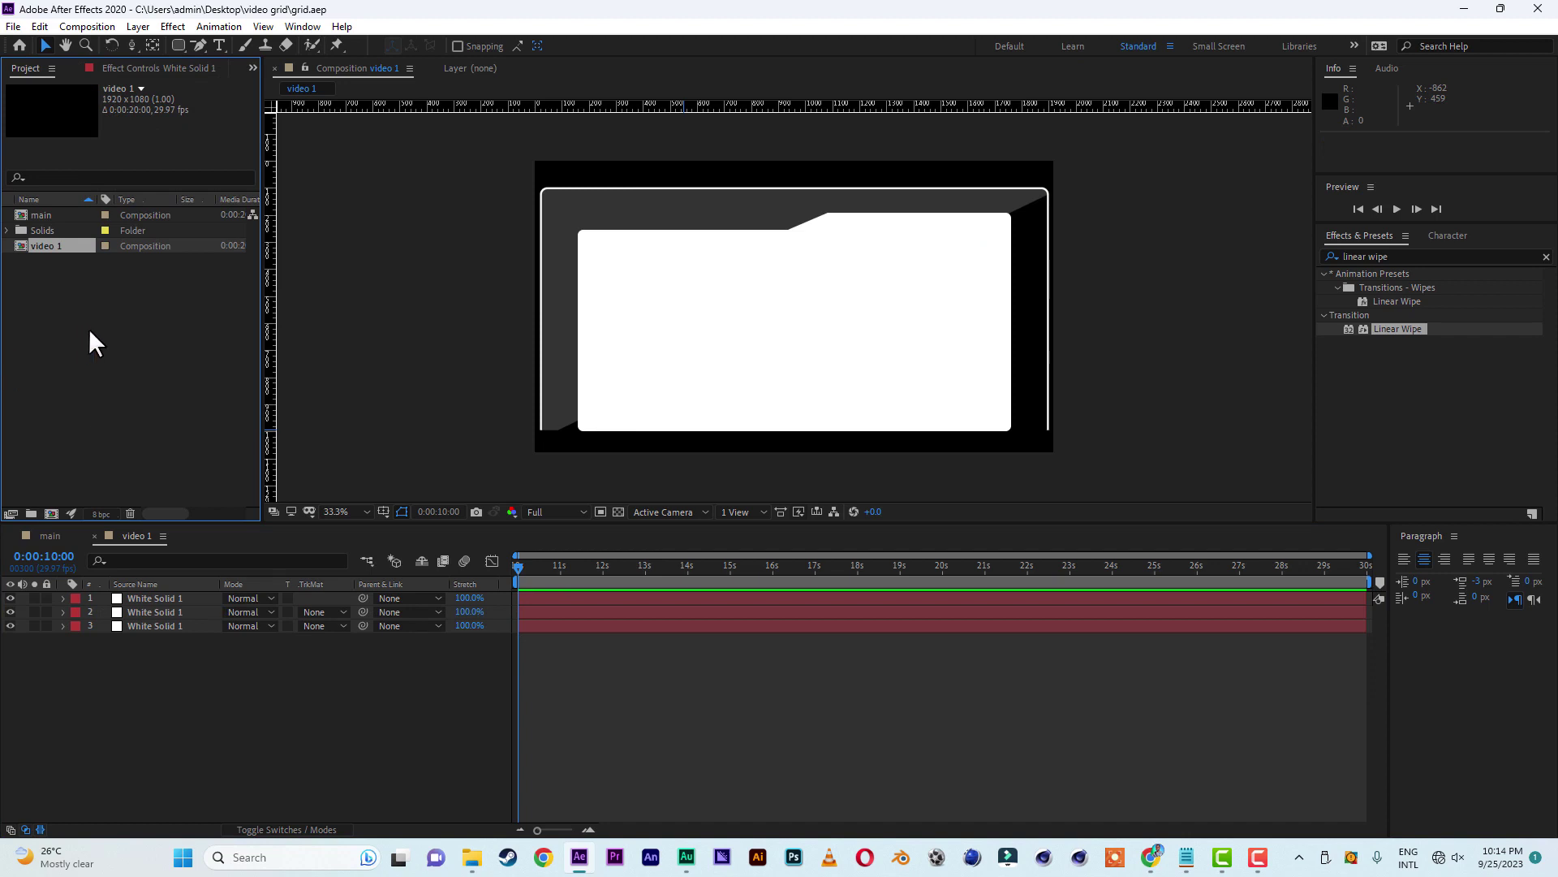
# - Start importing multiple files into the project and browse to the video grid folder on the Desktop
pyautogui.rightClick(68, 361)
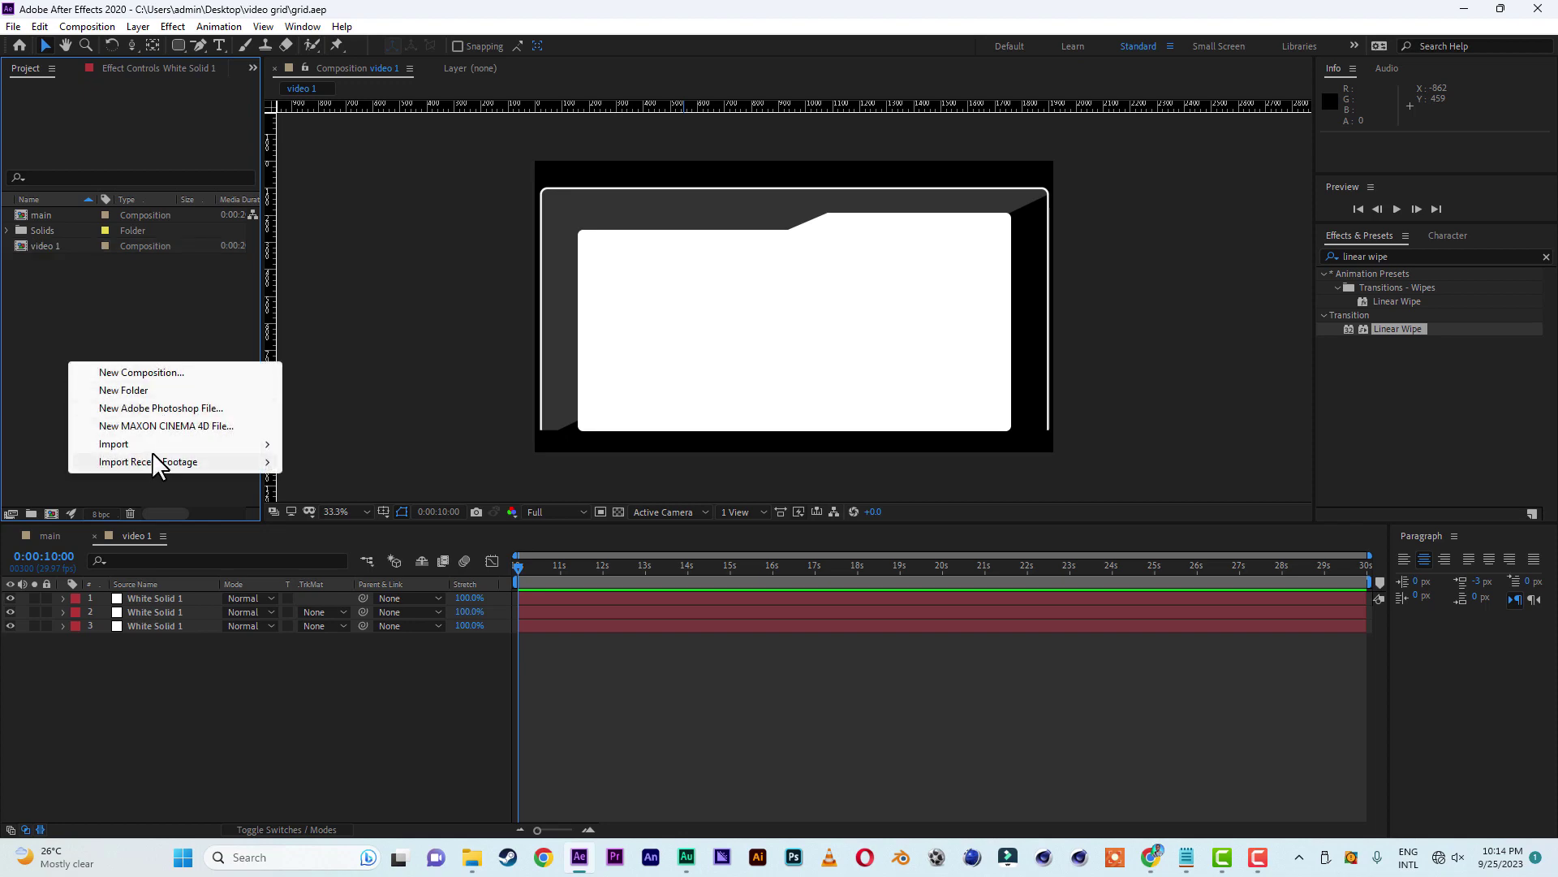
pyautogui.moveTo(164, 444)
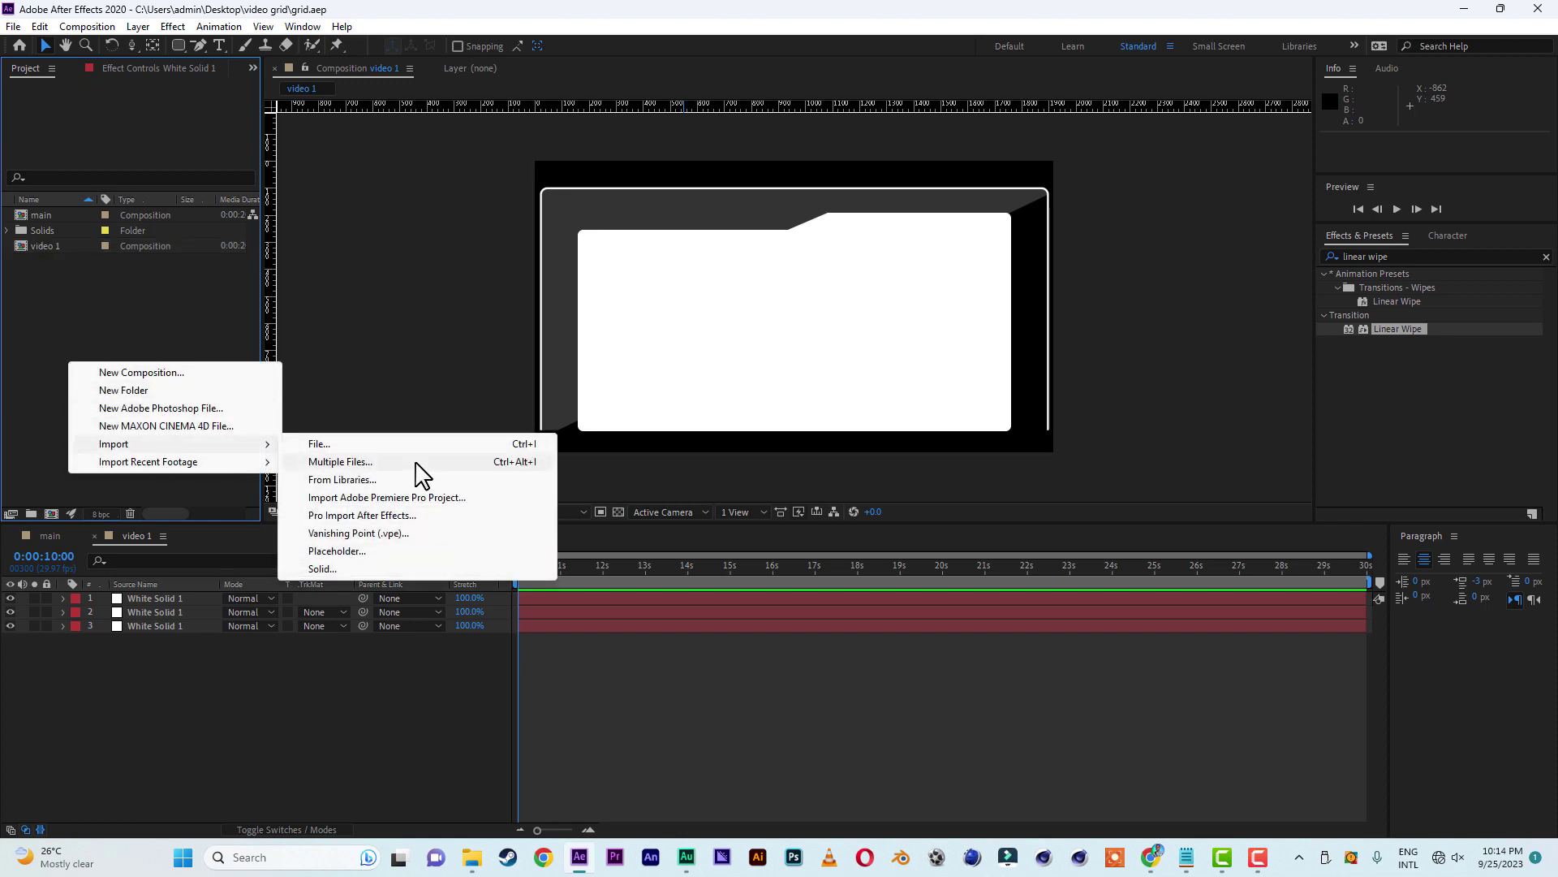
pyautogui.click(415, 462)
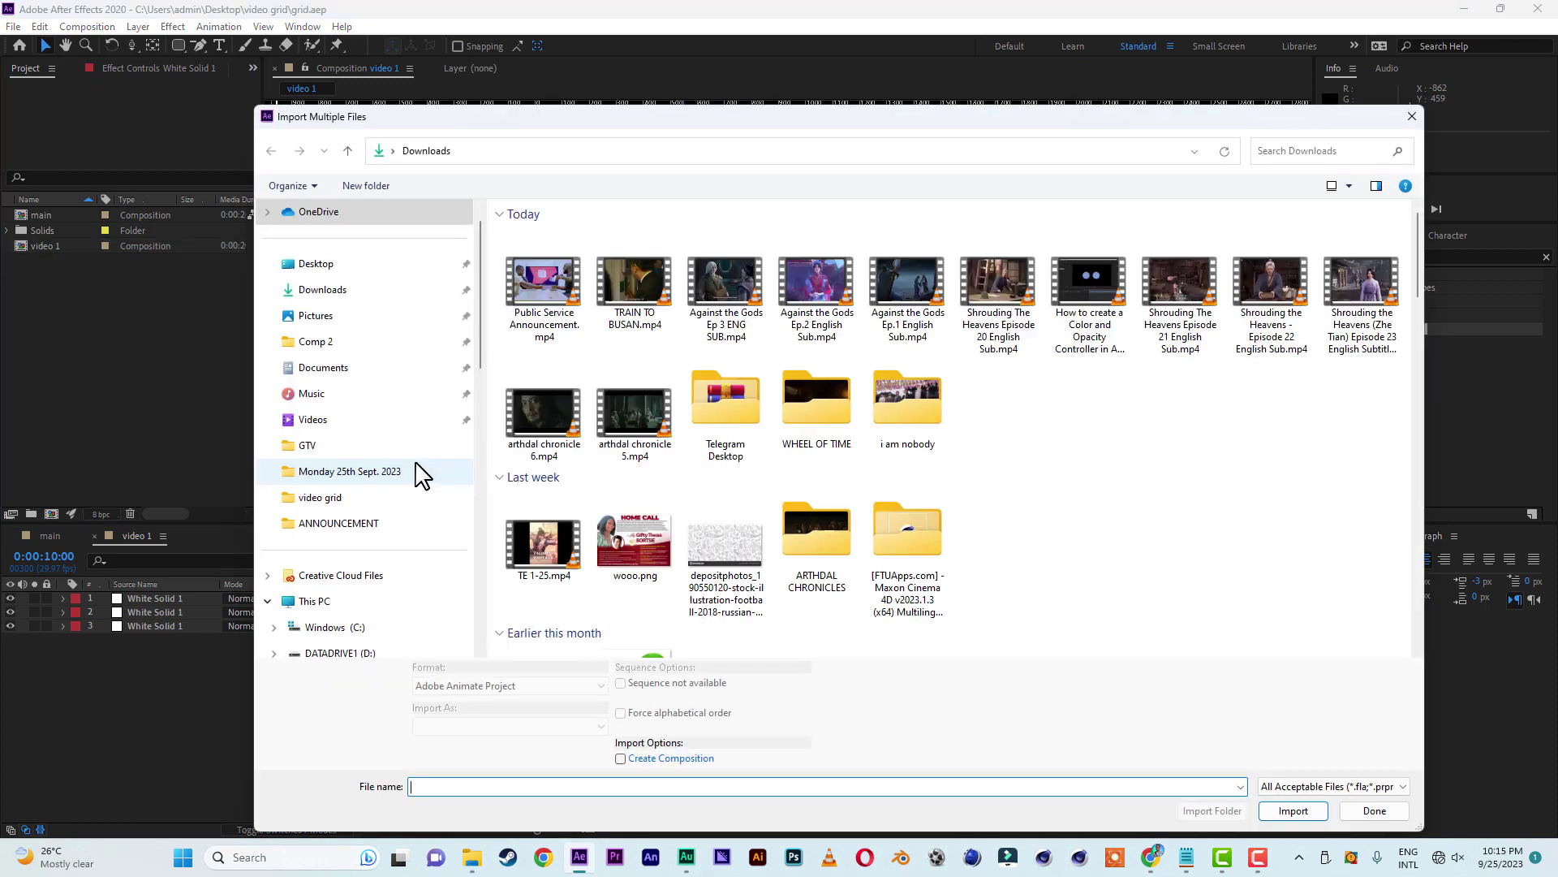
pyautogui.click(323, 264)
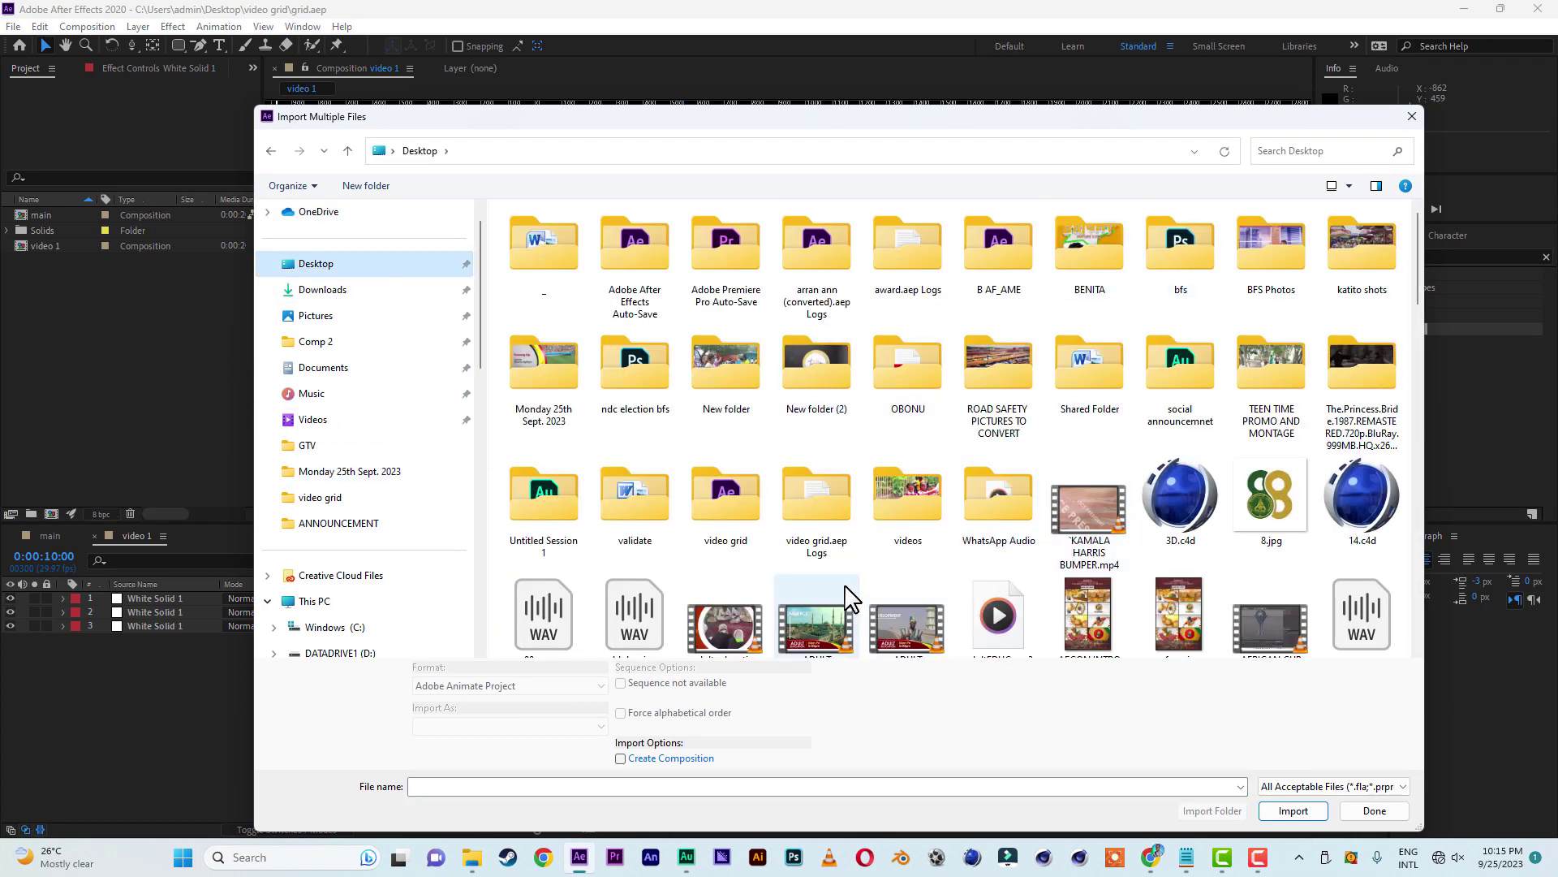
pyautogui.doubleClick(737, 500)
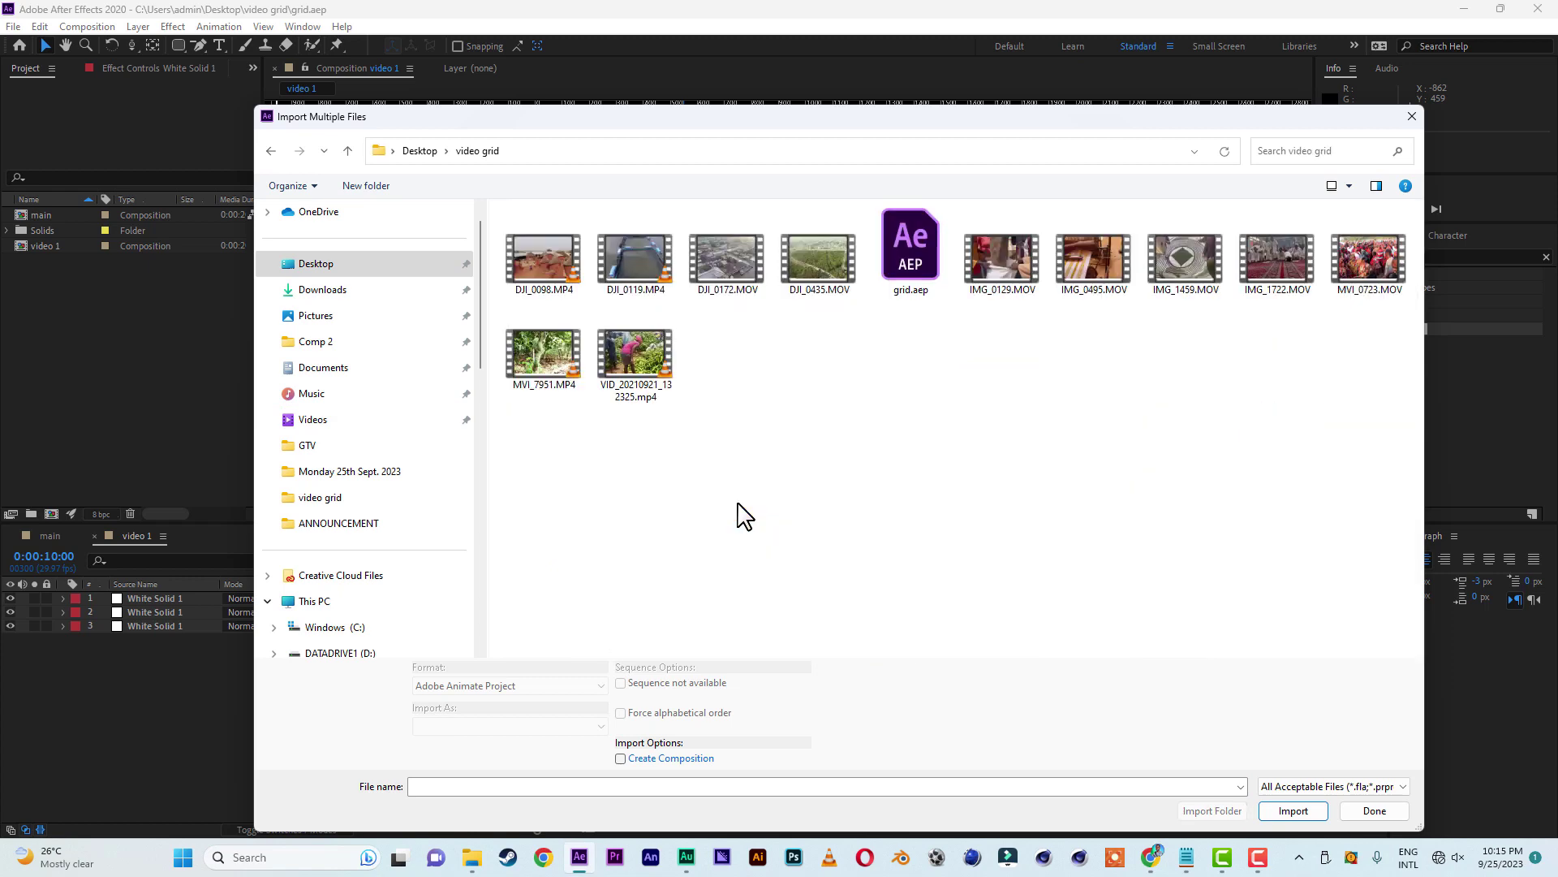
# - Import all eleven video clips from the video grid folder as footage, leaving out grid.aep
pyautogui.click(542, 263)
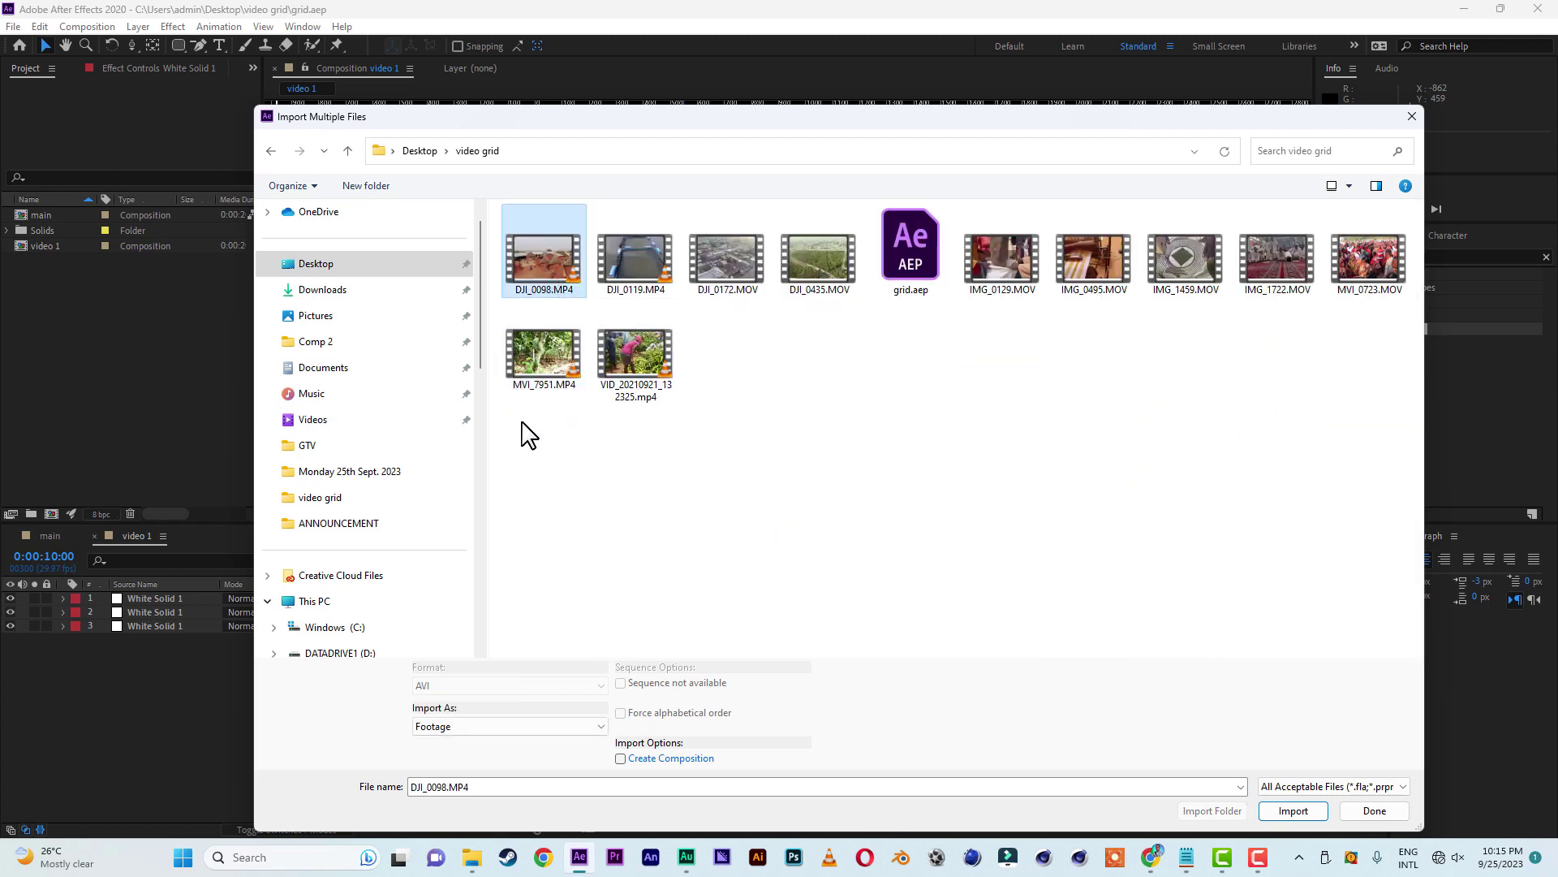
pyautogui.moveTo(515, 410); pyautogui.dragTo(849, 247)
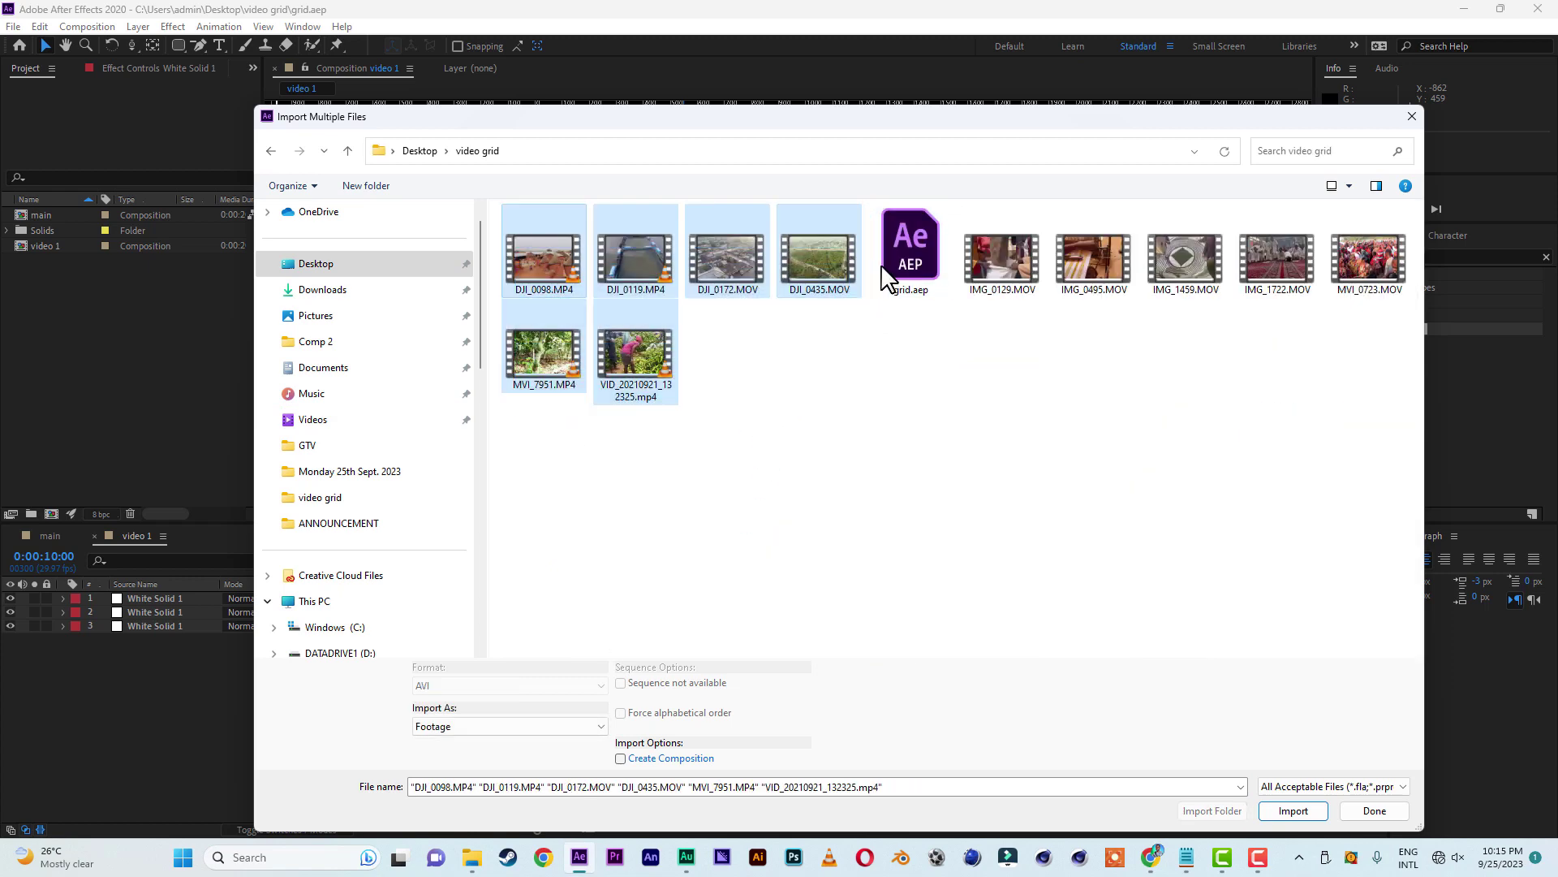
pyautogui.keyDown('ctrl'); pyautogui.click(1002, 265); pyautogui.keyUp('ctrl')
pyautogui.keyDown('ctrl'); pyautogui.click(1092, 264); pyautogui.keyUp('ctrl')
pyautogui.keyDown('ctrl'); pyautogui.click(1181, 265); pyautogui.keyUp('ctrl')
pyautogui.keyDown('ctrl'); pyautogui.click(1240, 261); pyautogui.keyUp('ctrl')
pyautogui.keyDown('ctrl'); pyautogui.click(1334, 267); pyautogui.keyUp('ctrl')
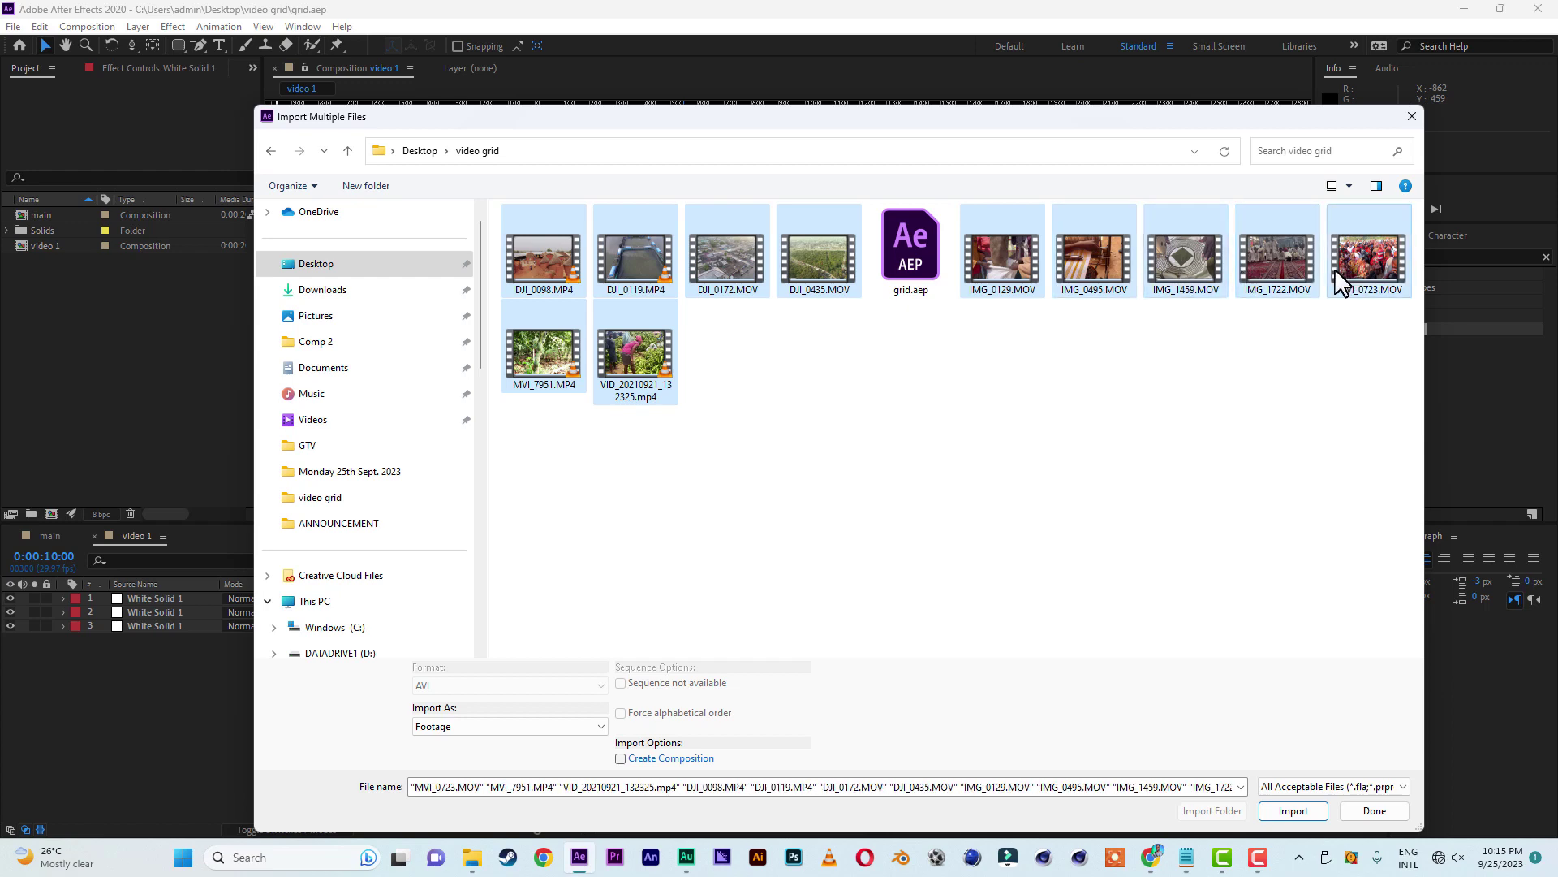
pyautogui.click(1296, 812)
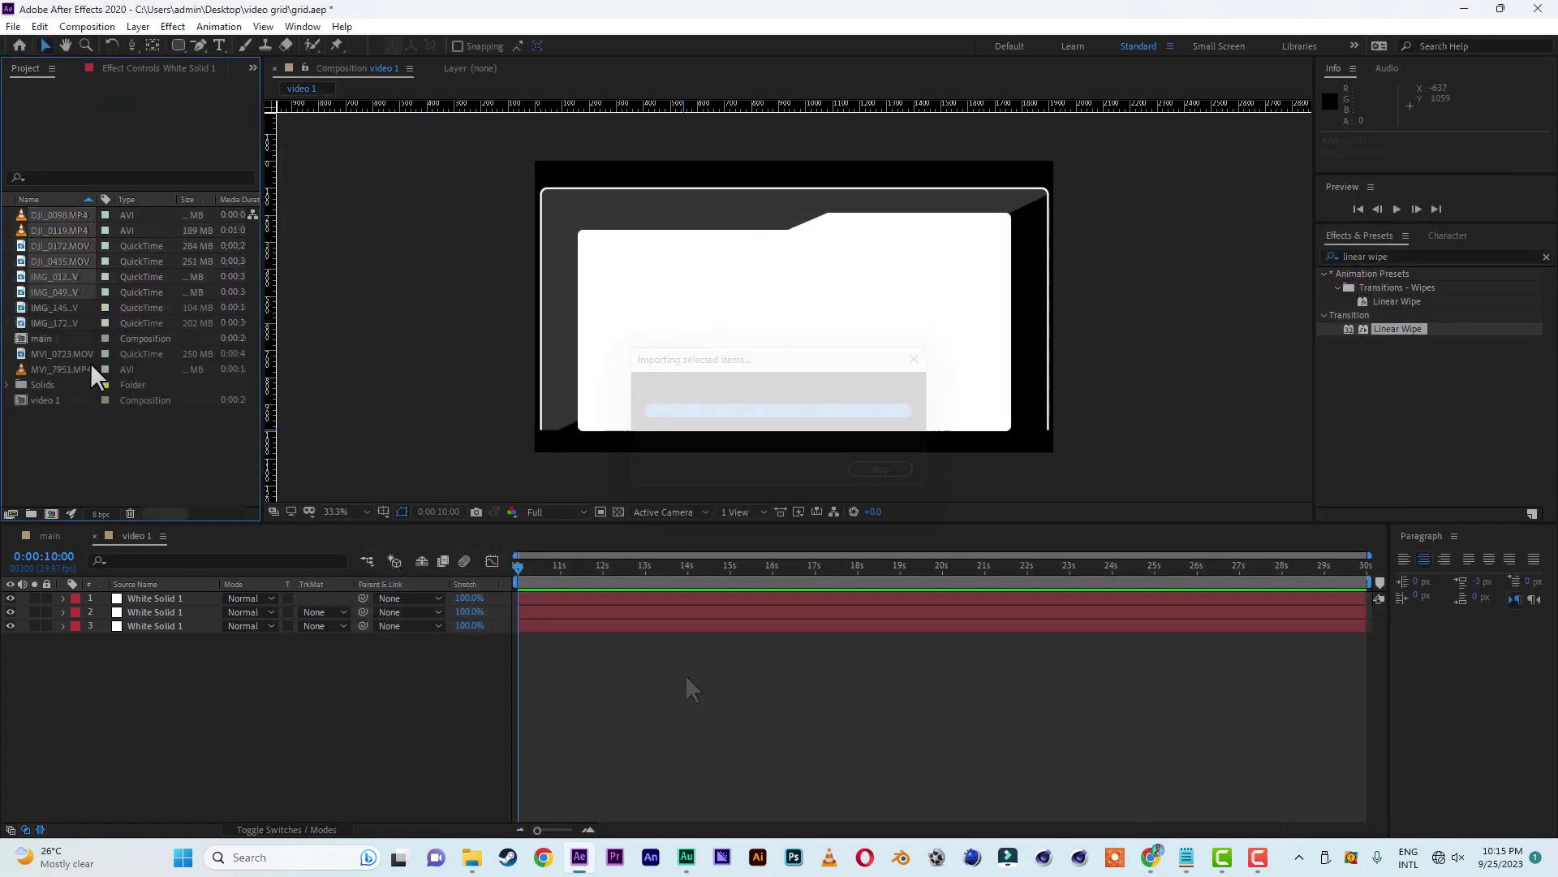
# - Create a project folder named footage for the imported clips
pyautogui.rightClick(78, 463)
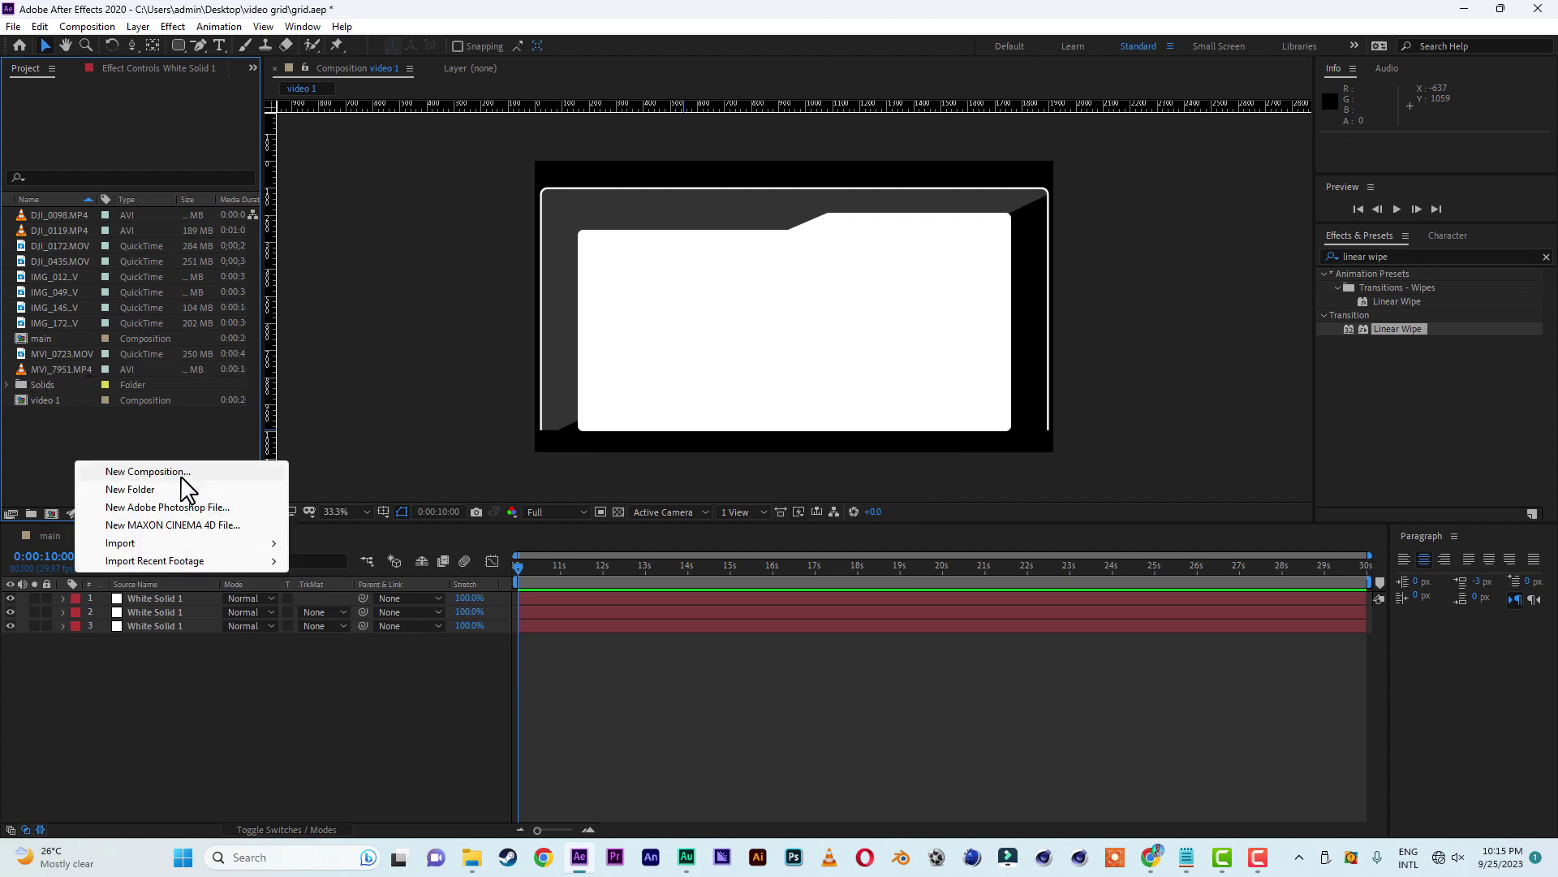
pyautogui.click(131, 490)
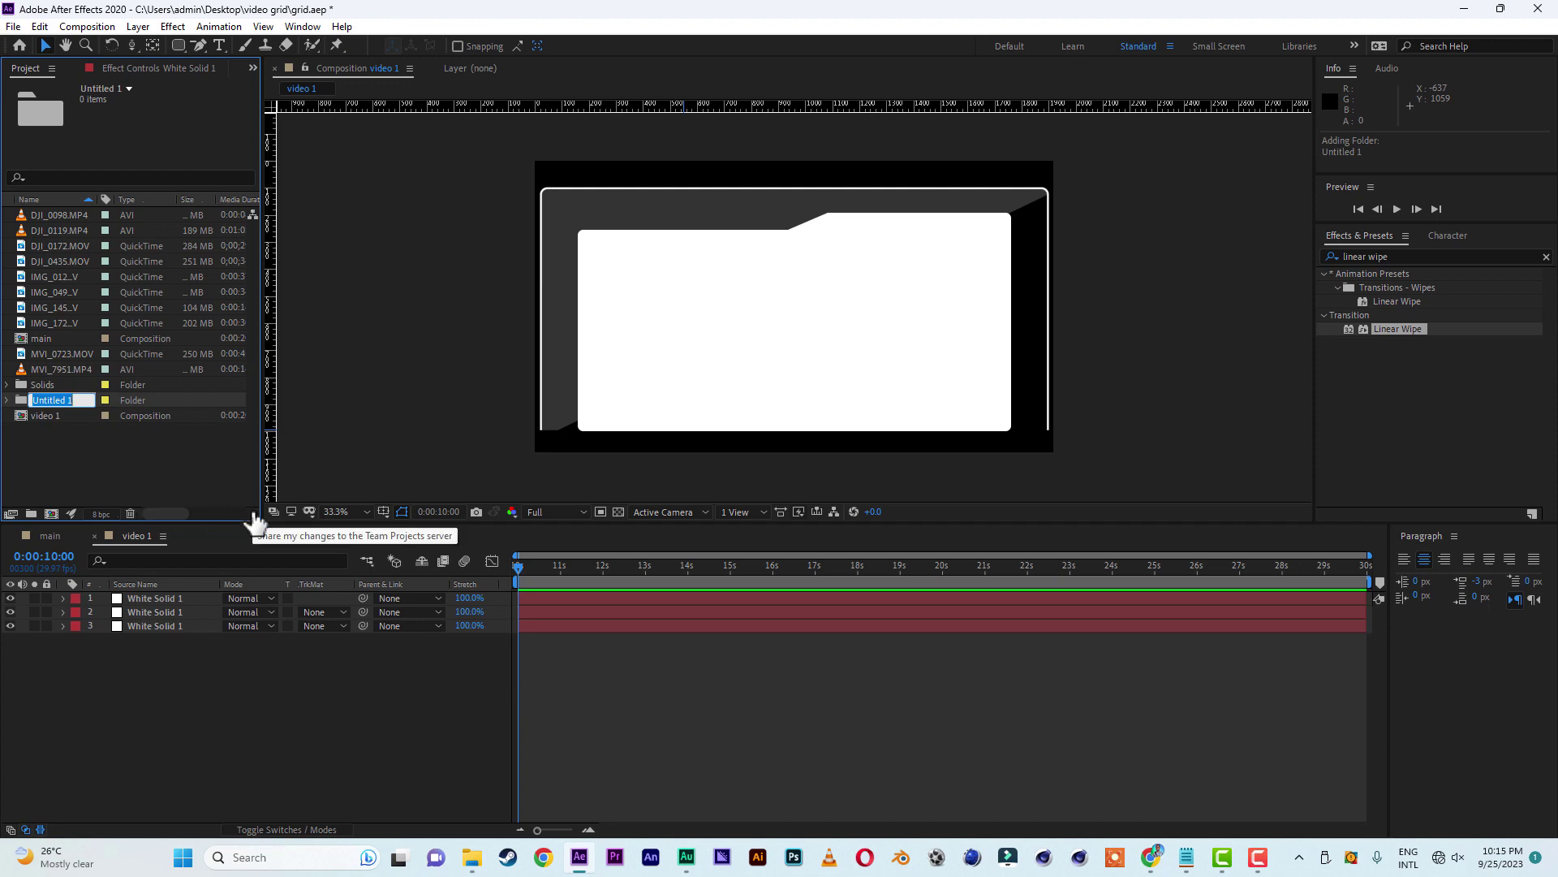
pyautogui.write('footage')
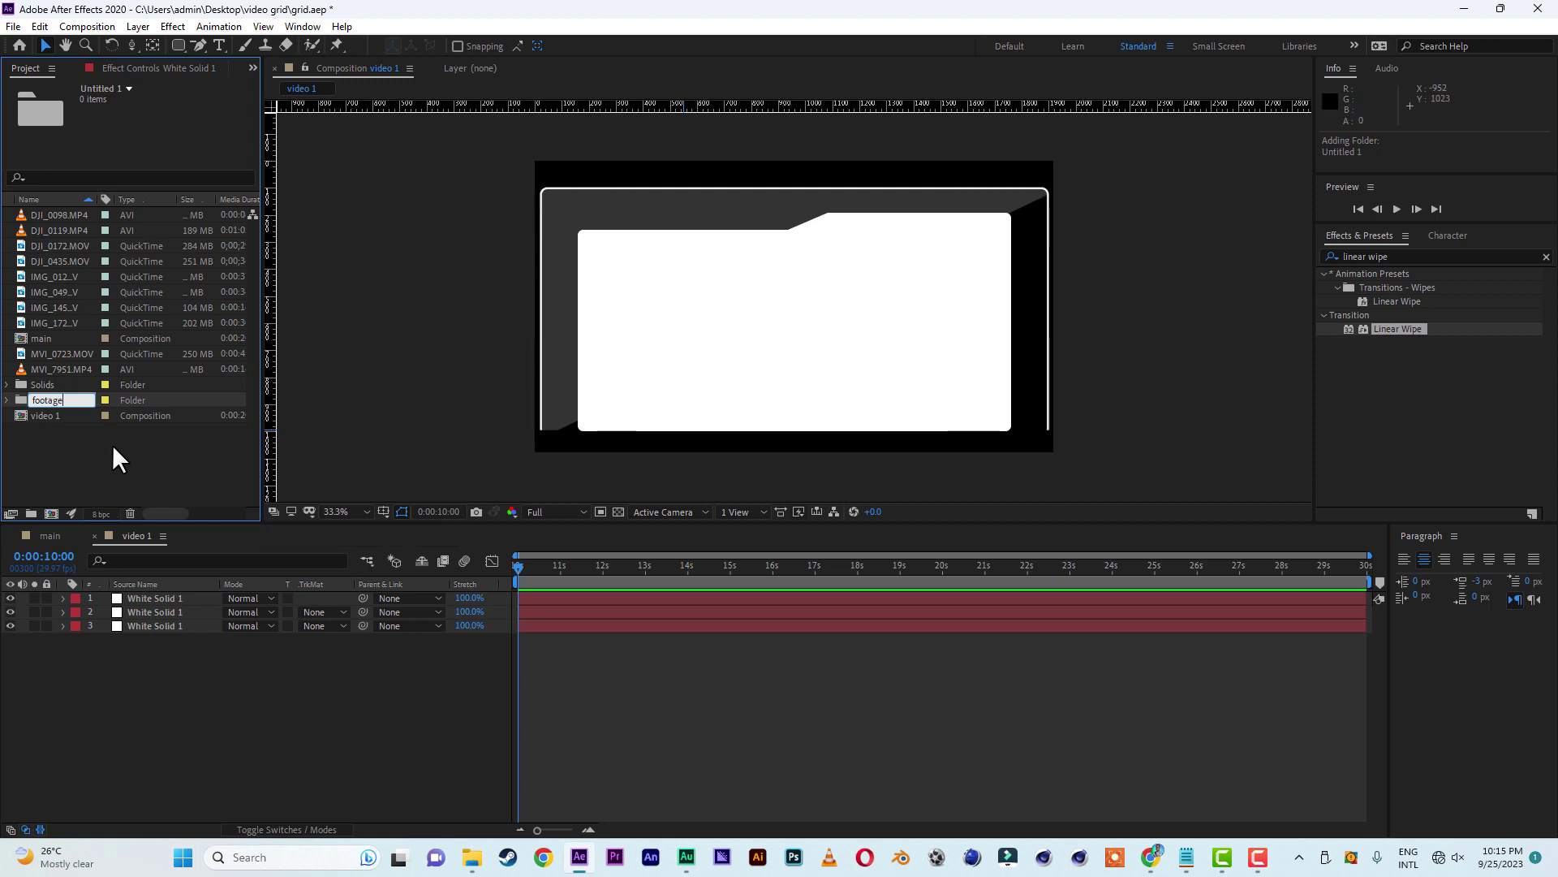
pyautogui.click(87, 446)
# - Move the four DJI clips and the four IMG clips into the footage folder
pyautogui.click(54, 214)
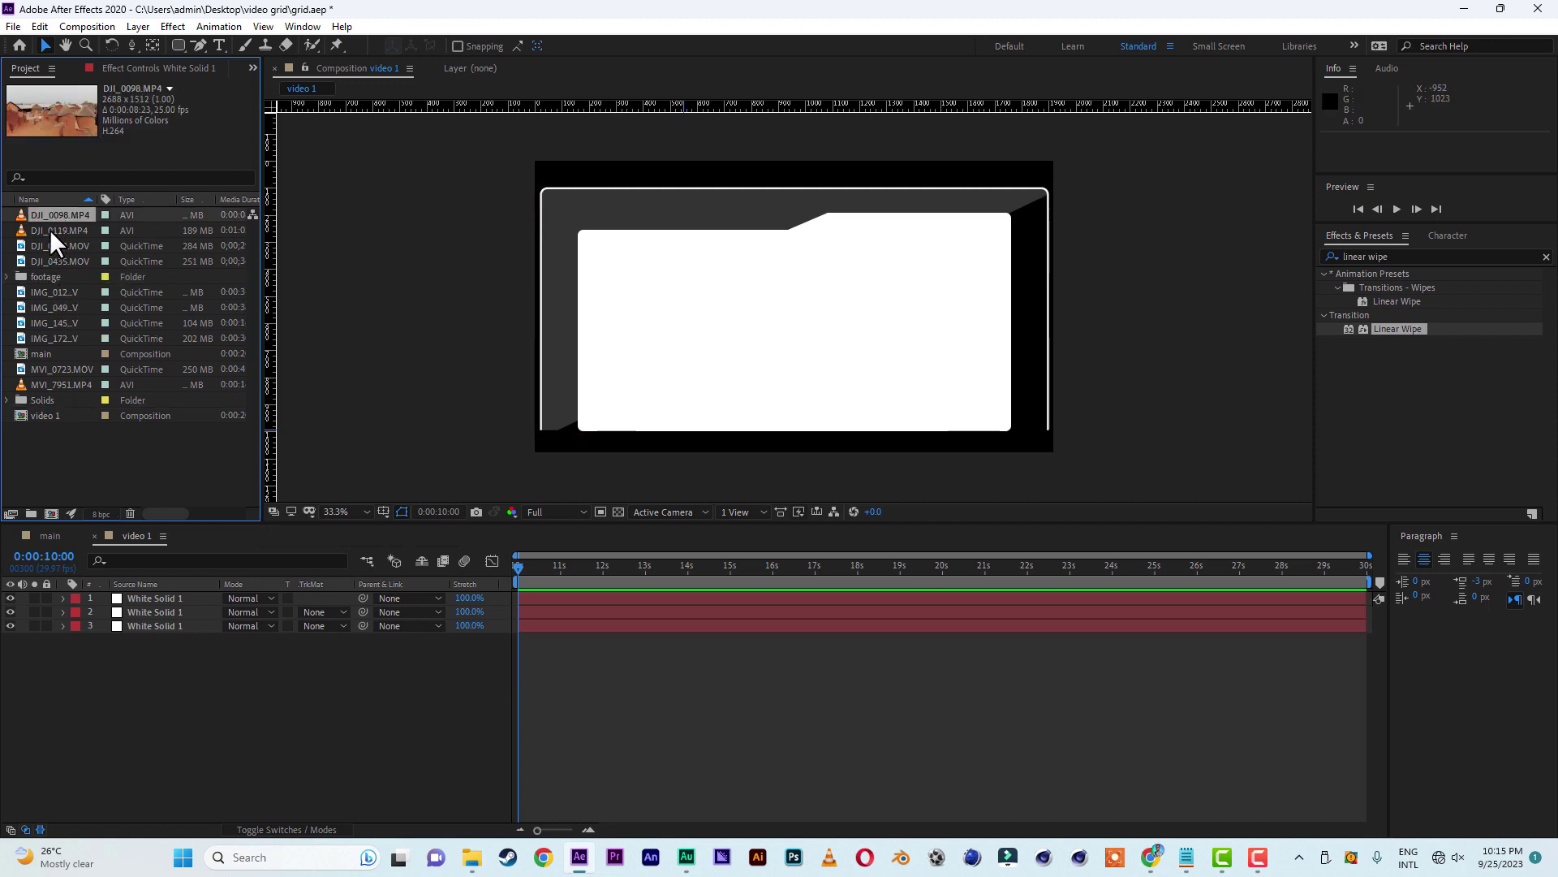
pyautogui.keyDown('shift'); pyautogui.click(47, 256); pyautogui.keyUp('shift')
pyautogui.moveTo(49, 258); pyautogui.dragTo(42, 217)
pyautogui.click(51, 278)
pyautogui.keyDown('shift'); pyautogui.click(54, 232); pyautogui.keyUp('shift')
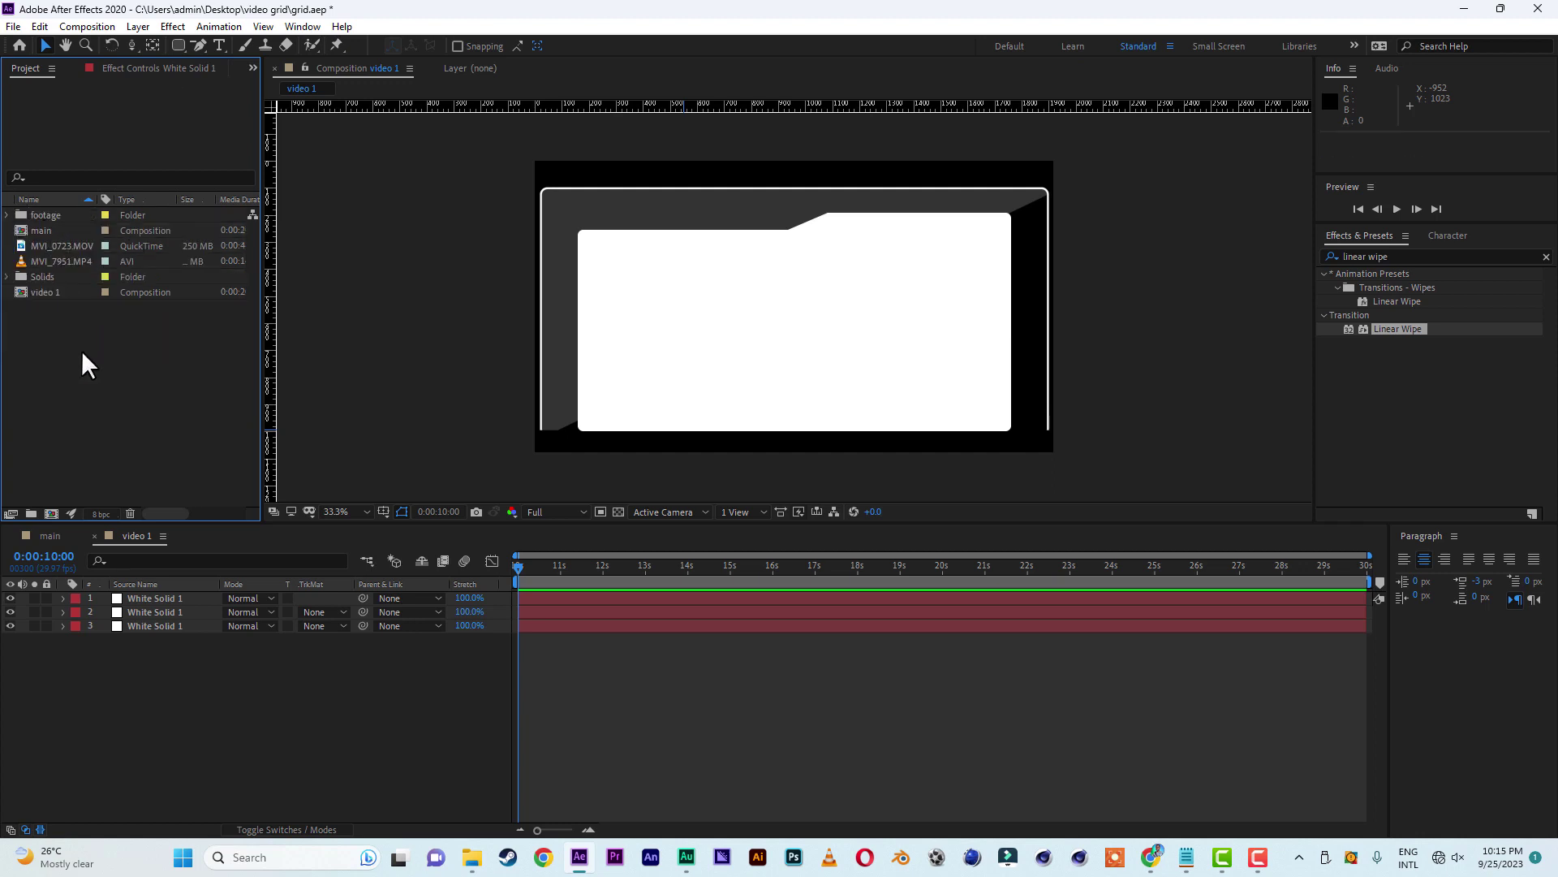
# - Create a project folder named videos, move the video 1 composition into it and expand the folder
pyautogui.rightClick(46, 419)
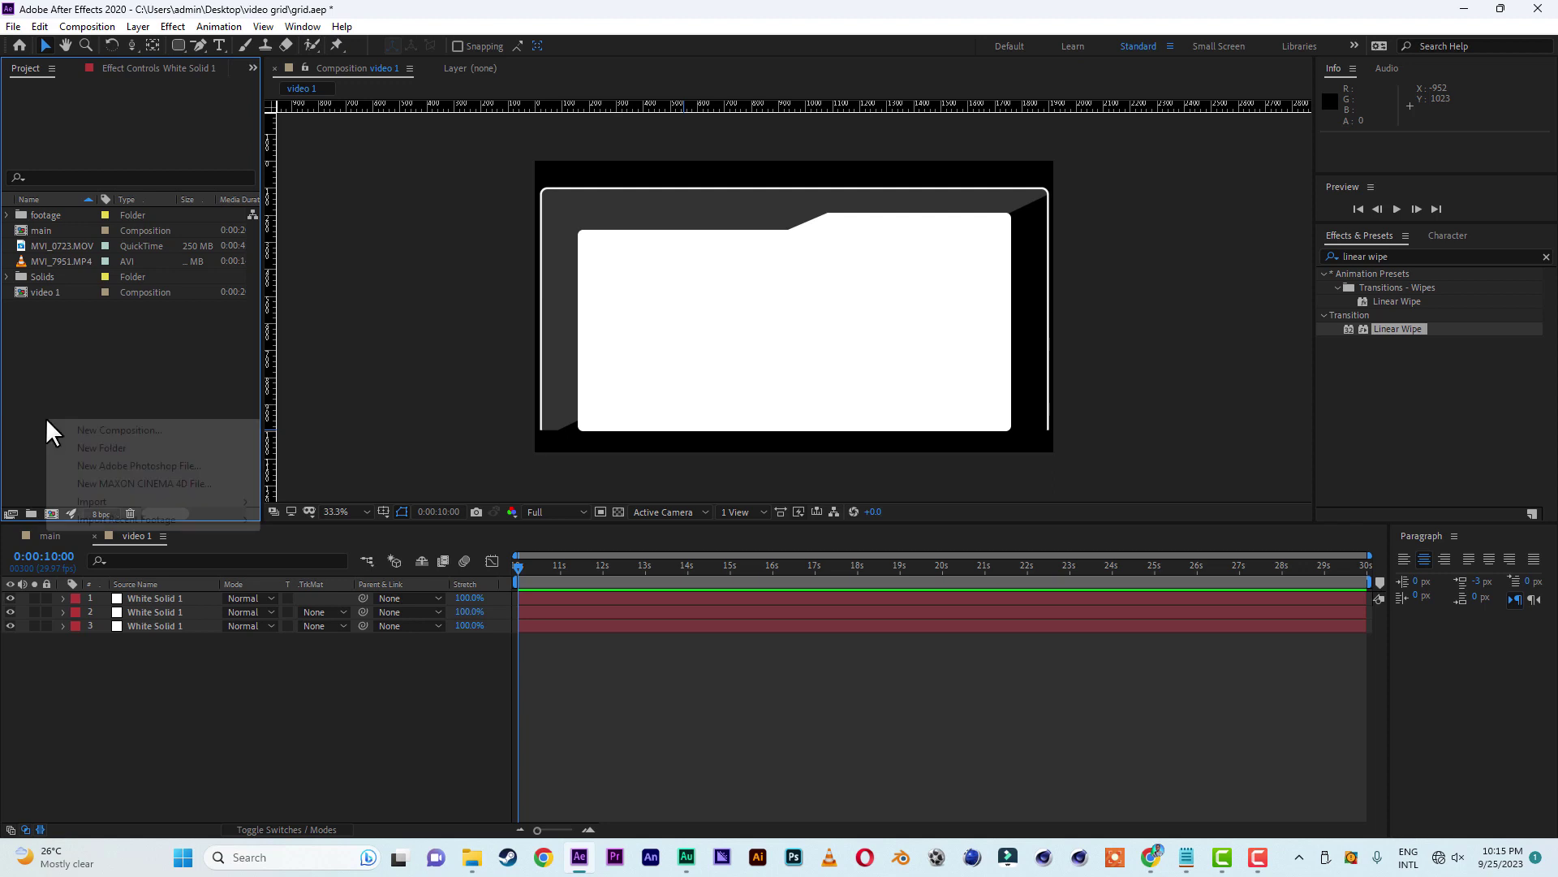
pyautogui.click(91, 448)
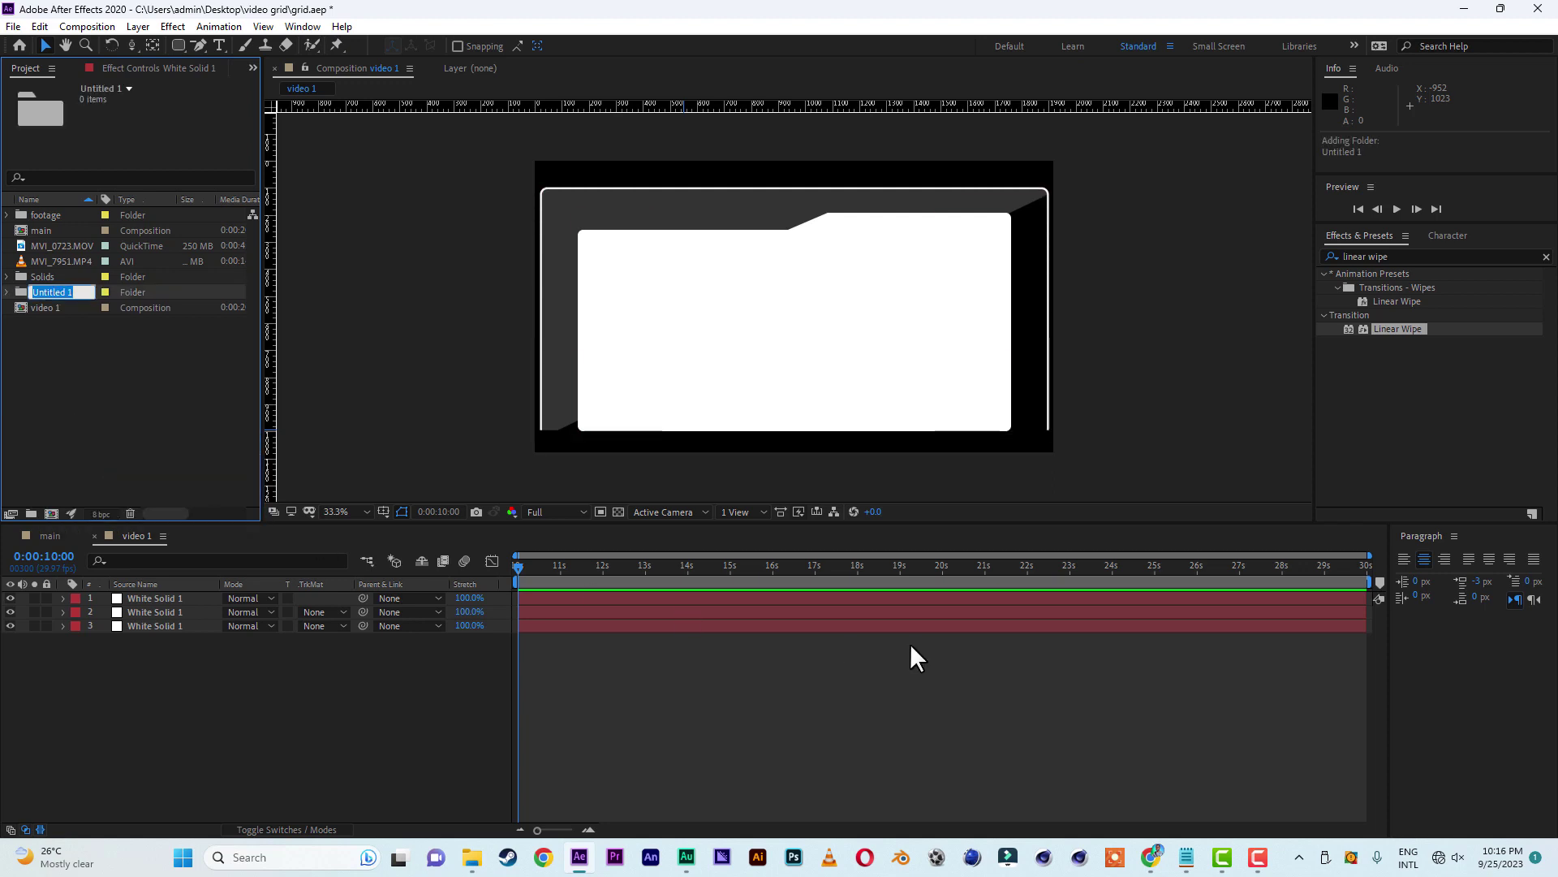
pyautogui.write('videos')
pyautogui.click(36, 377)
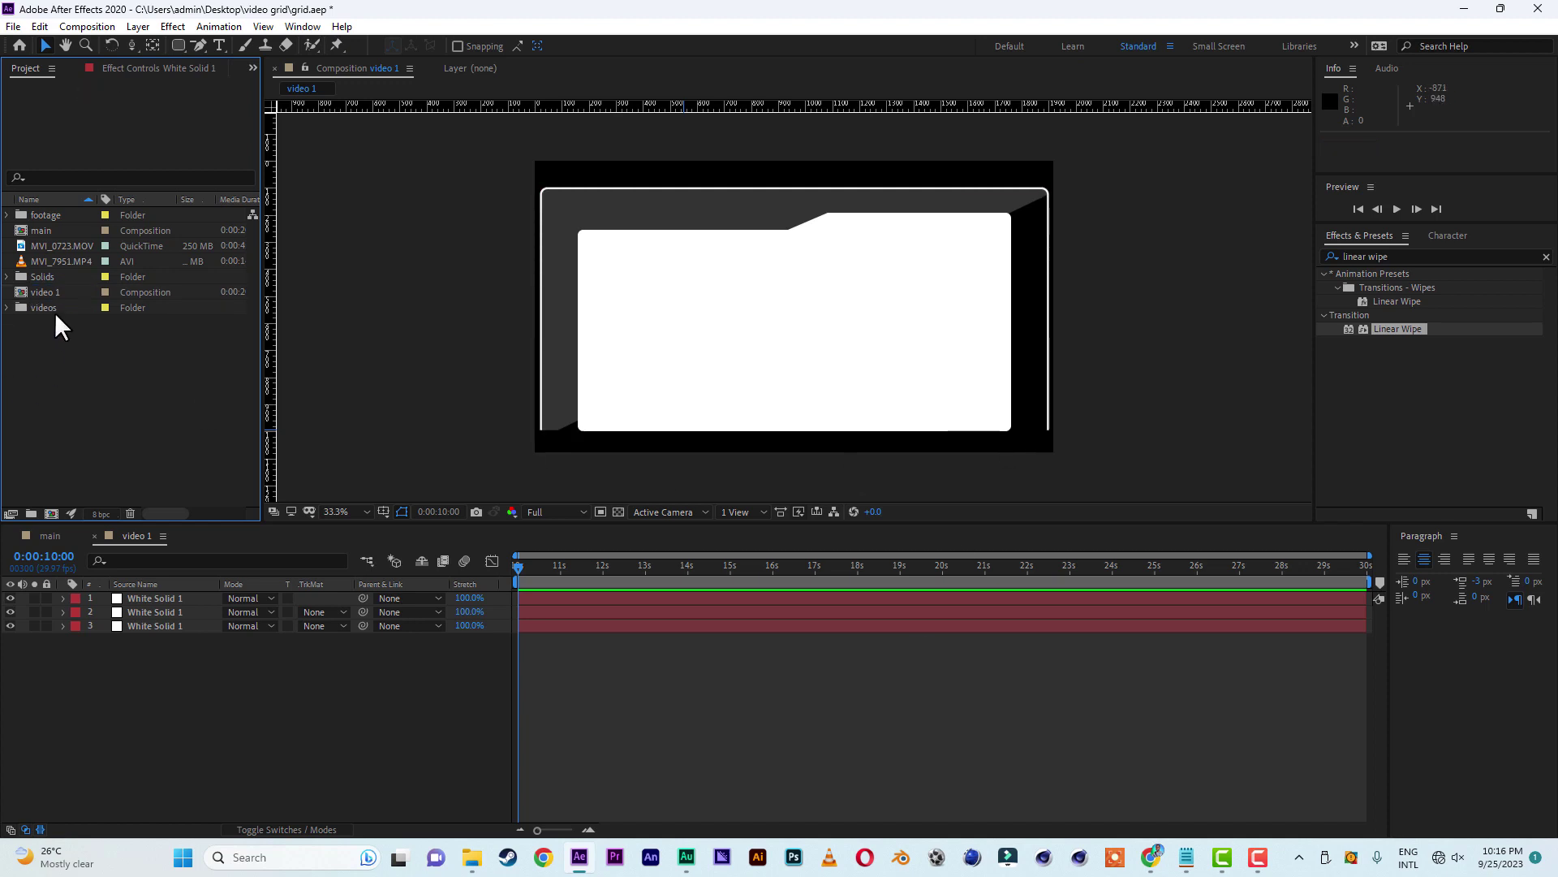
pyautogui.moveTo(47, 292); pyautogui.dragTo(41, 308)
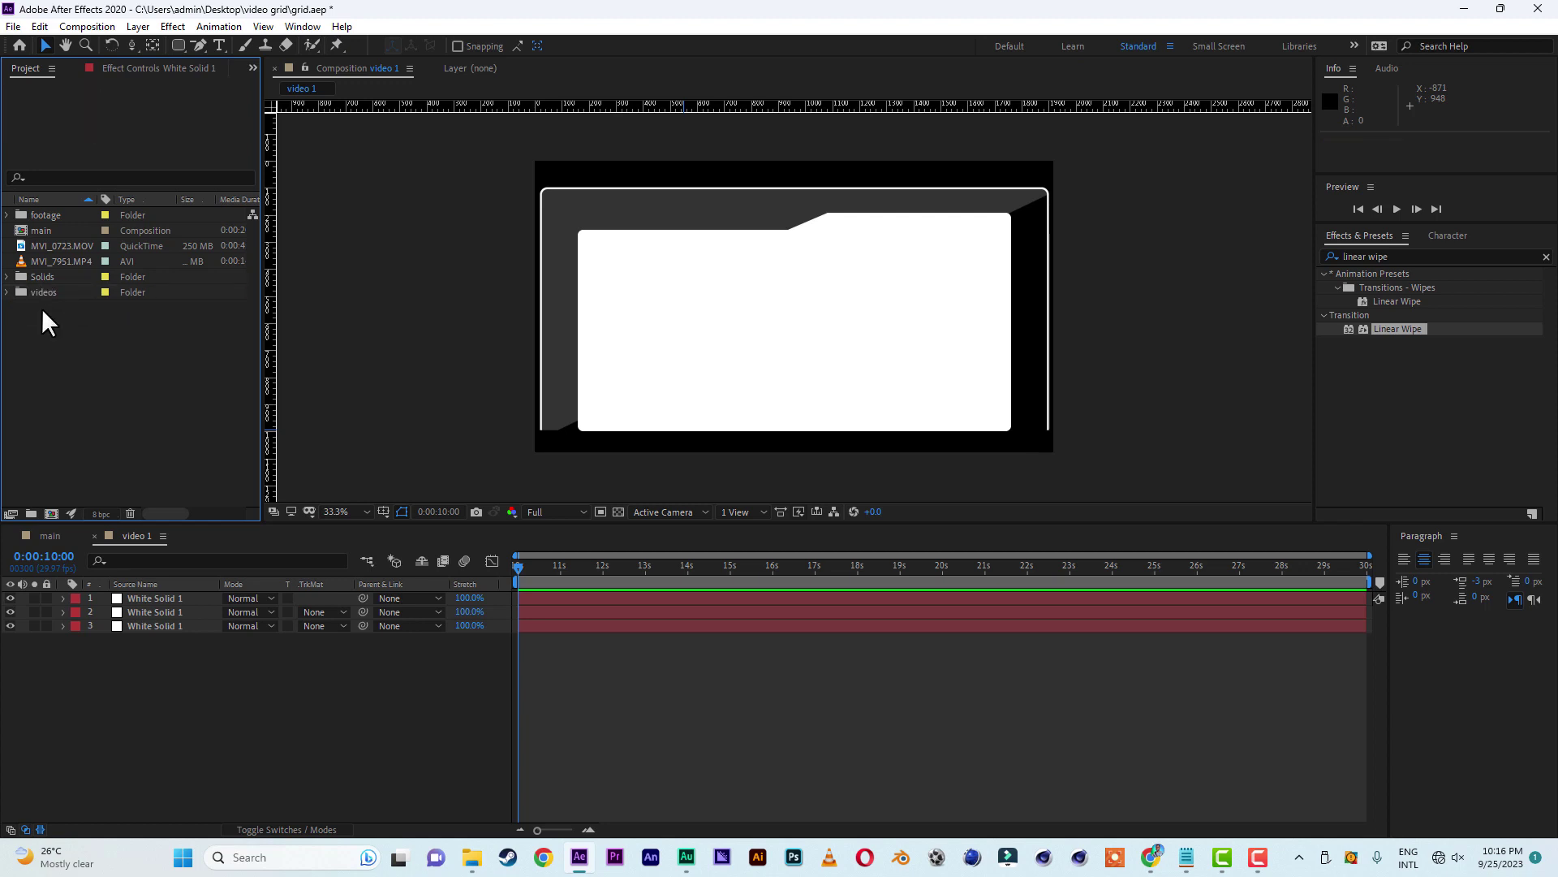
pyautogui.click(8, 293)
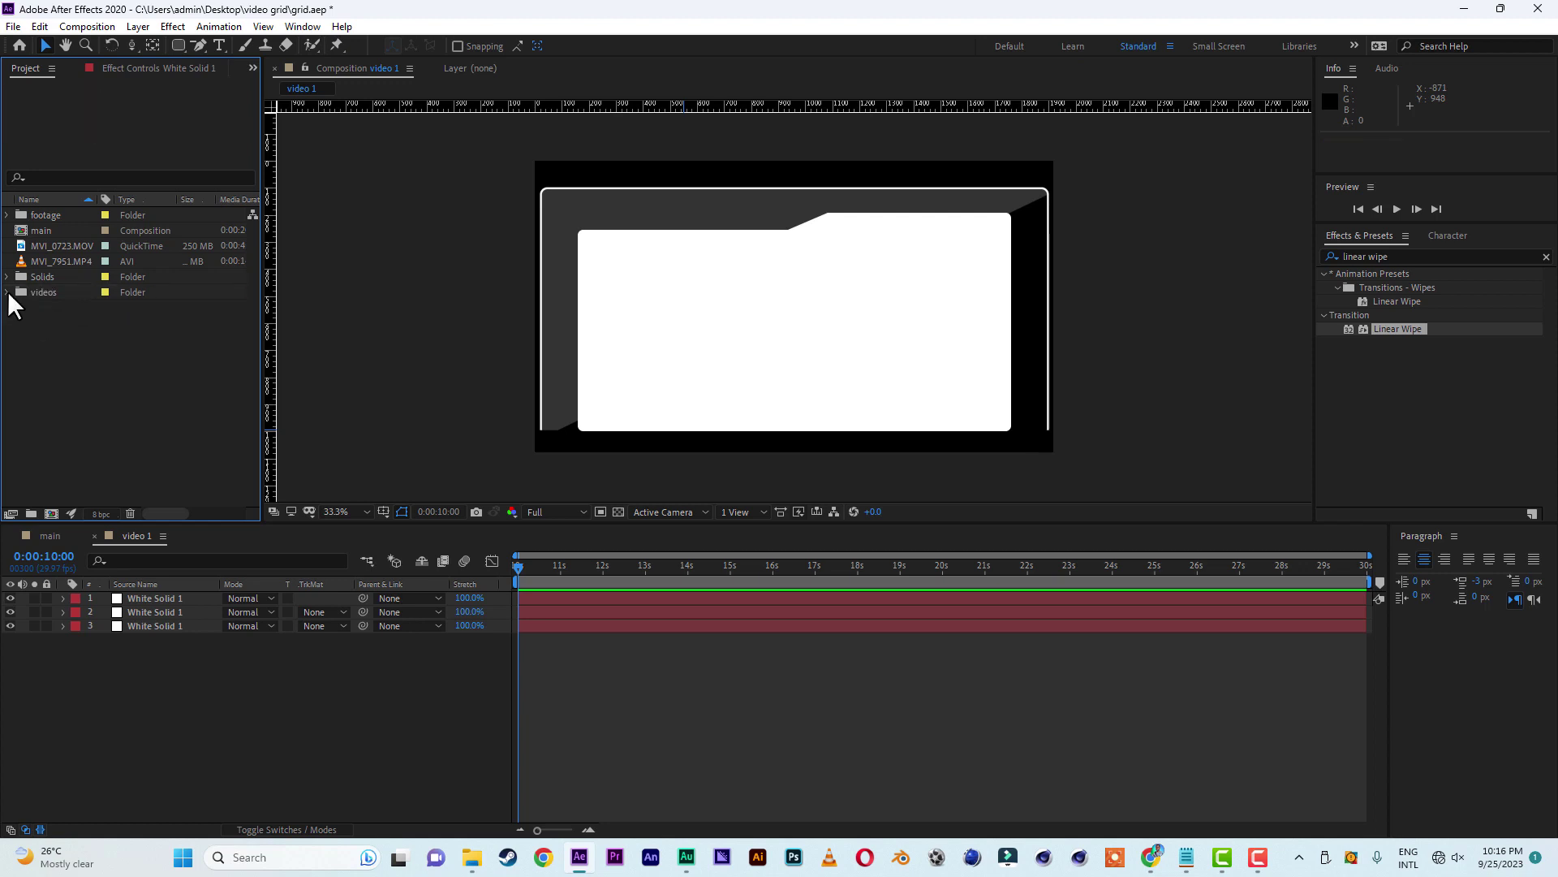
# - Move MVI_0723.MOV and MVI_7951.MP4 into the footage folder and expand it
pyautogui.click(67, 245)
pyautogui.keyDown('shift'); pyautogui.click(65, 262); pyautogui.keyUp('shift')
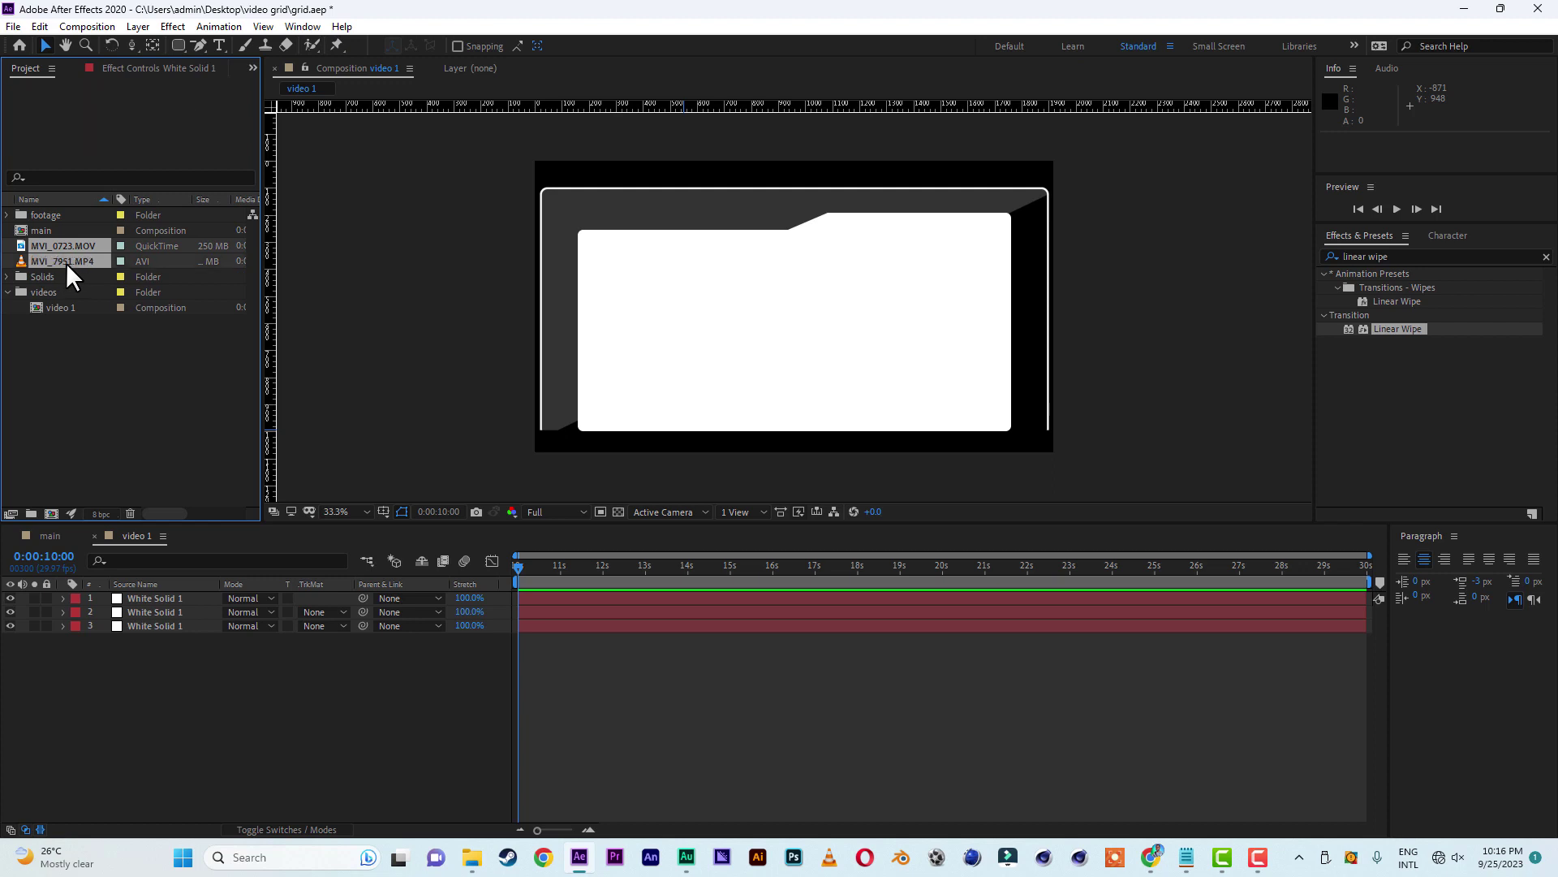
pyautogui.moveTo(55, 245); pyautogui.dragTo(40, 217)
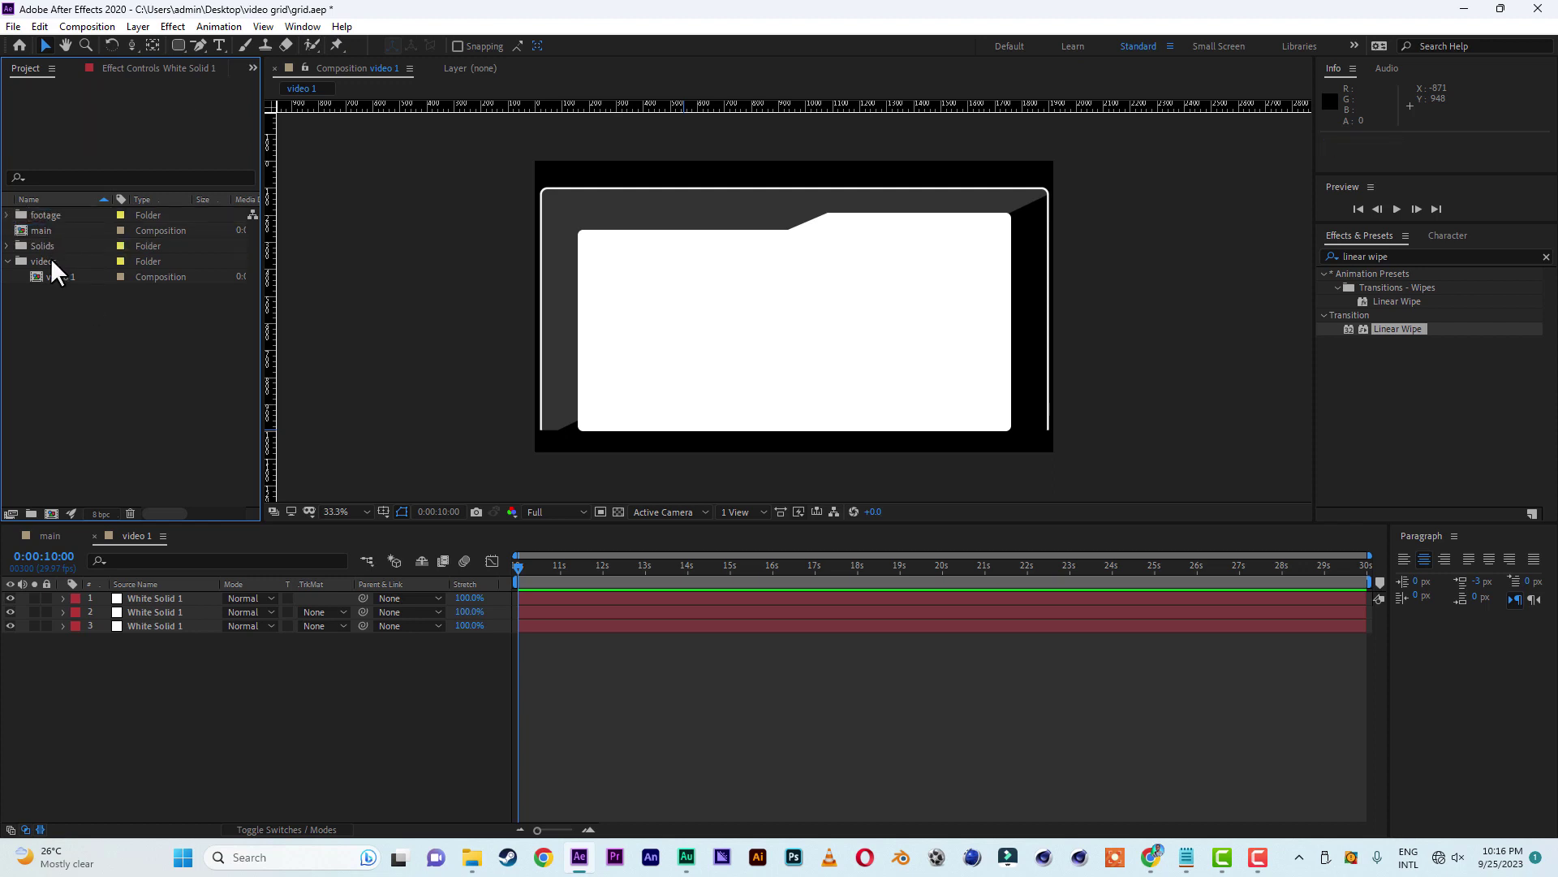
pyautogui.click(7, 215)
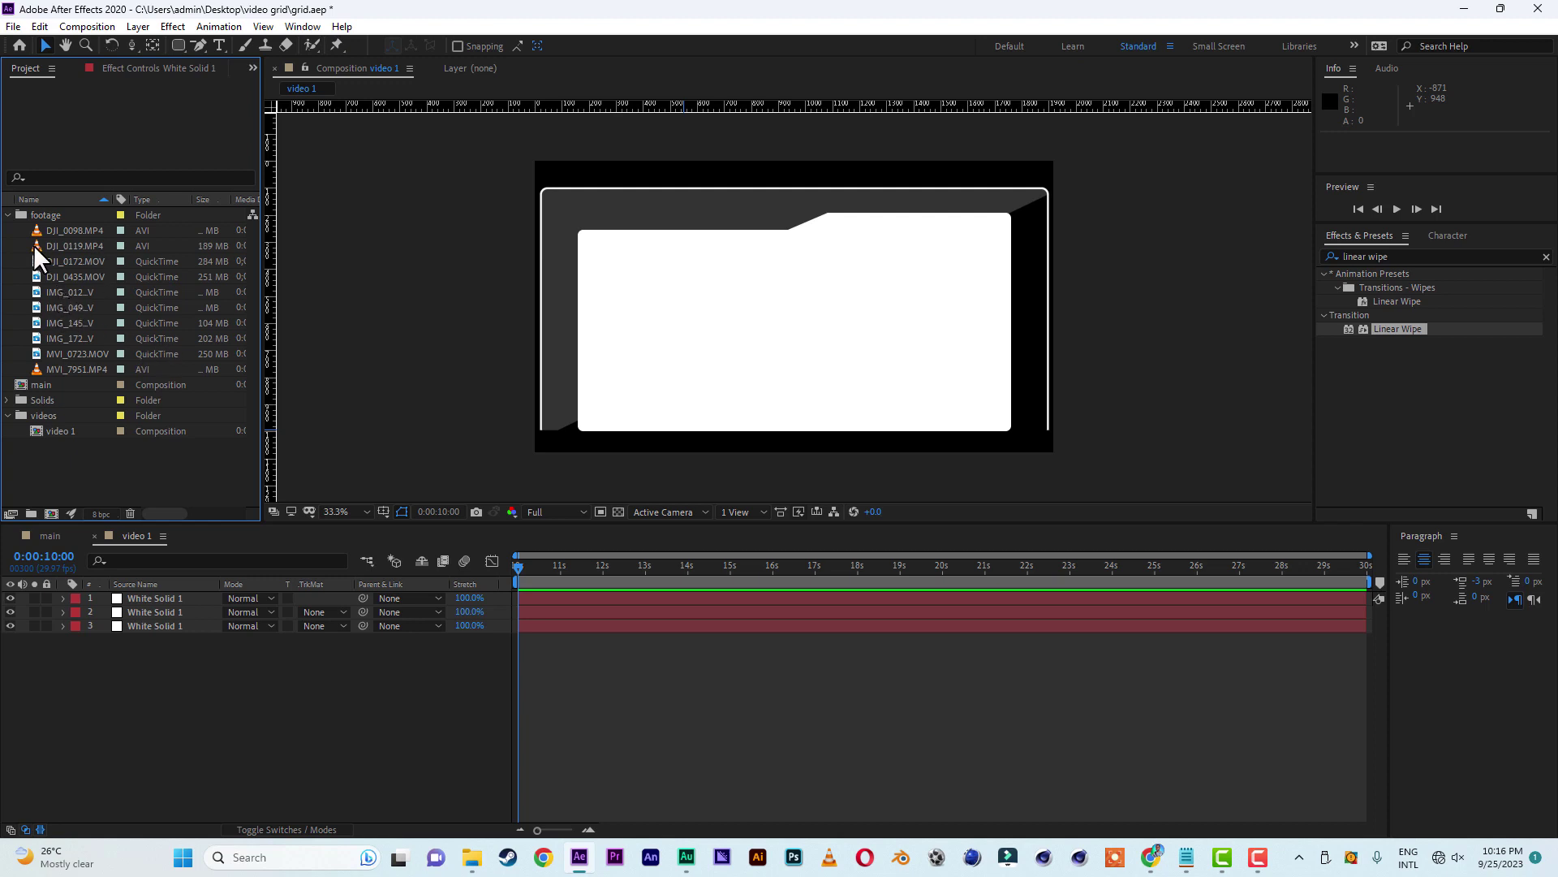
# - Add DJI_0098.MP4 as the lowest layer of video 1 and set its track matte to Alpha Matte from the panel solid above
pyautogui.click(68, 229)
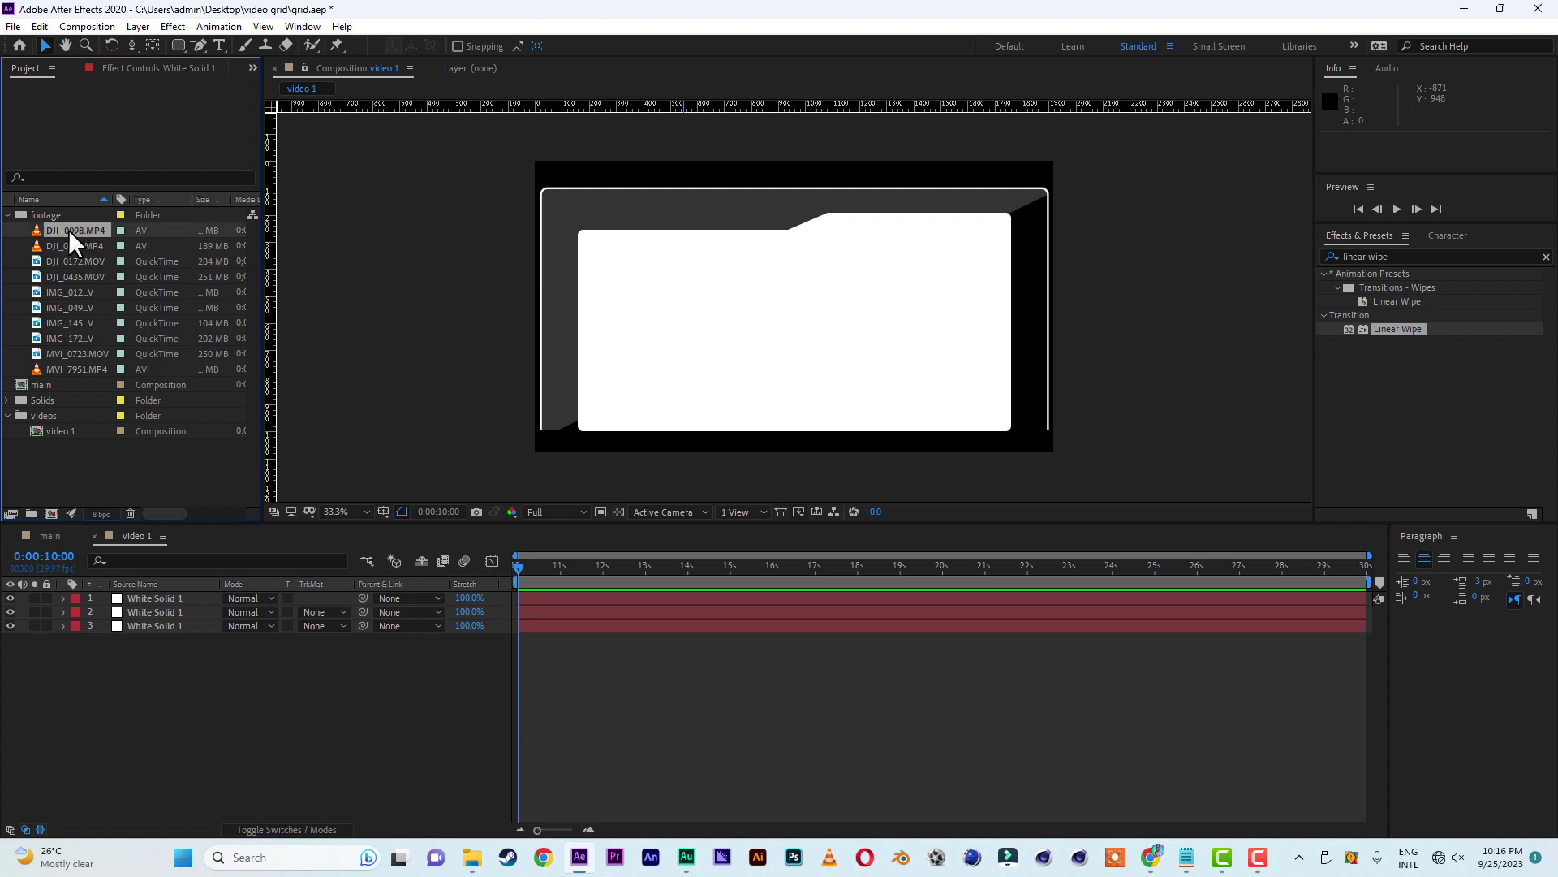
pyautogui.moveTo(68, 228); pyautogui.dragTo(180, 725)
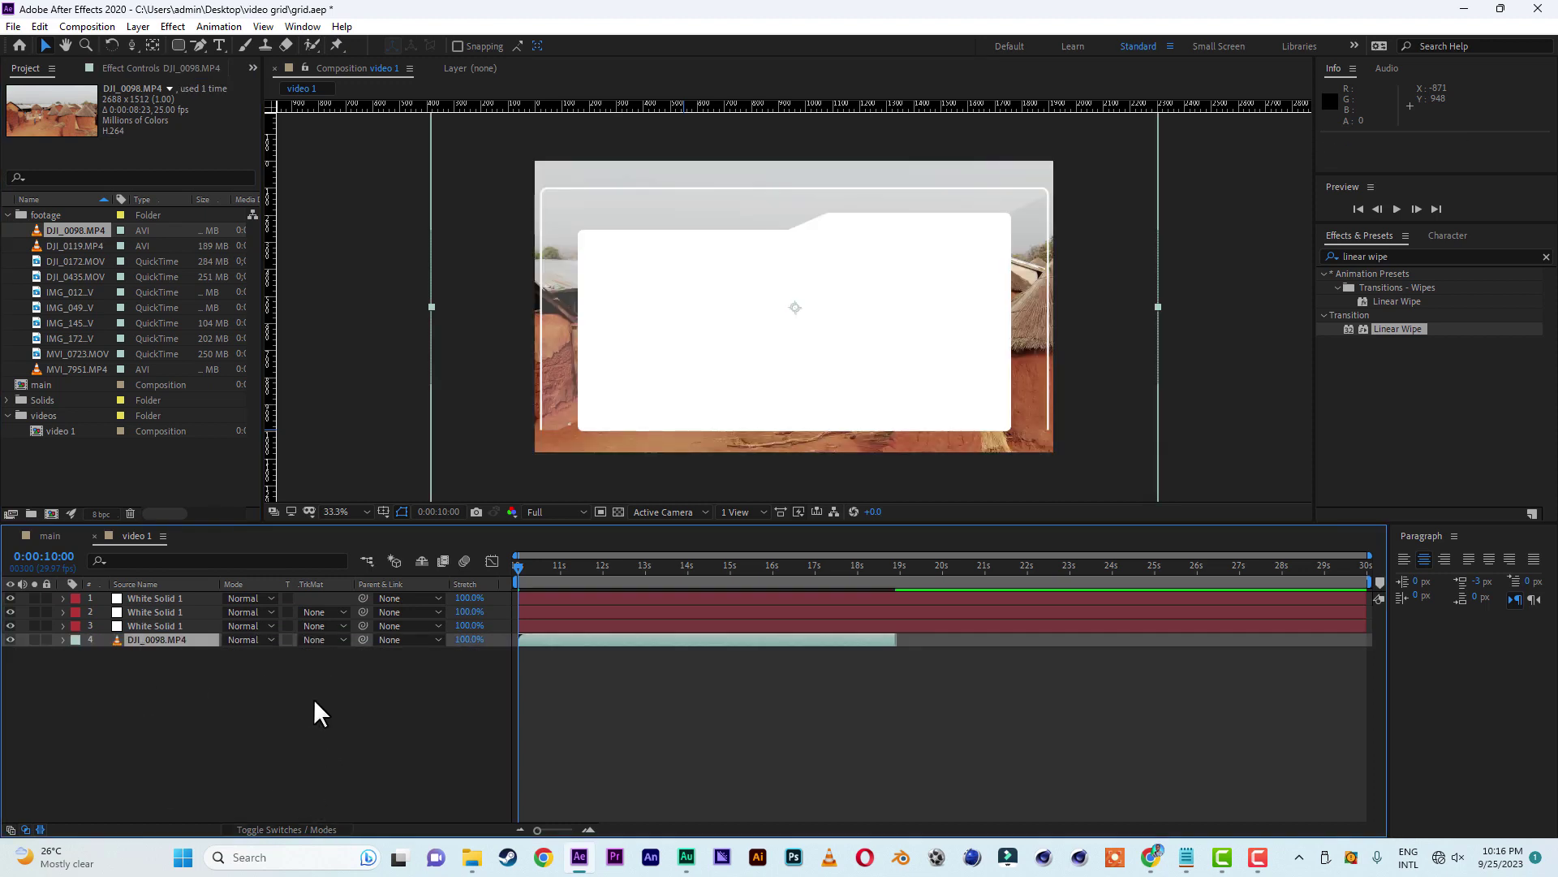
pyautogui.click(334, 641)
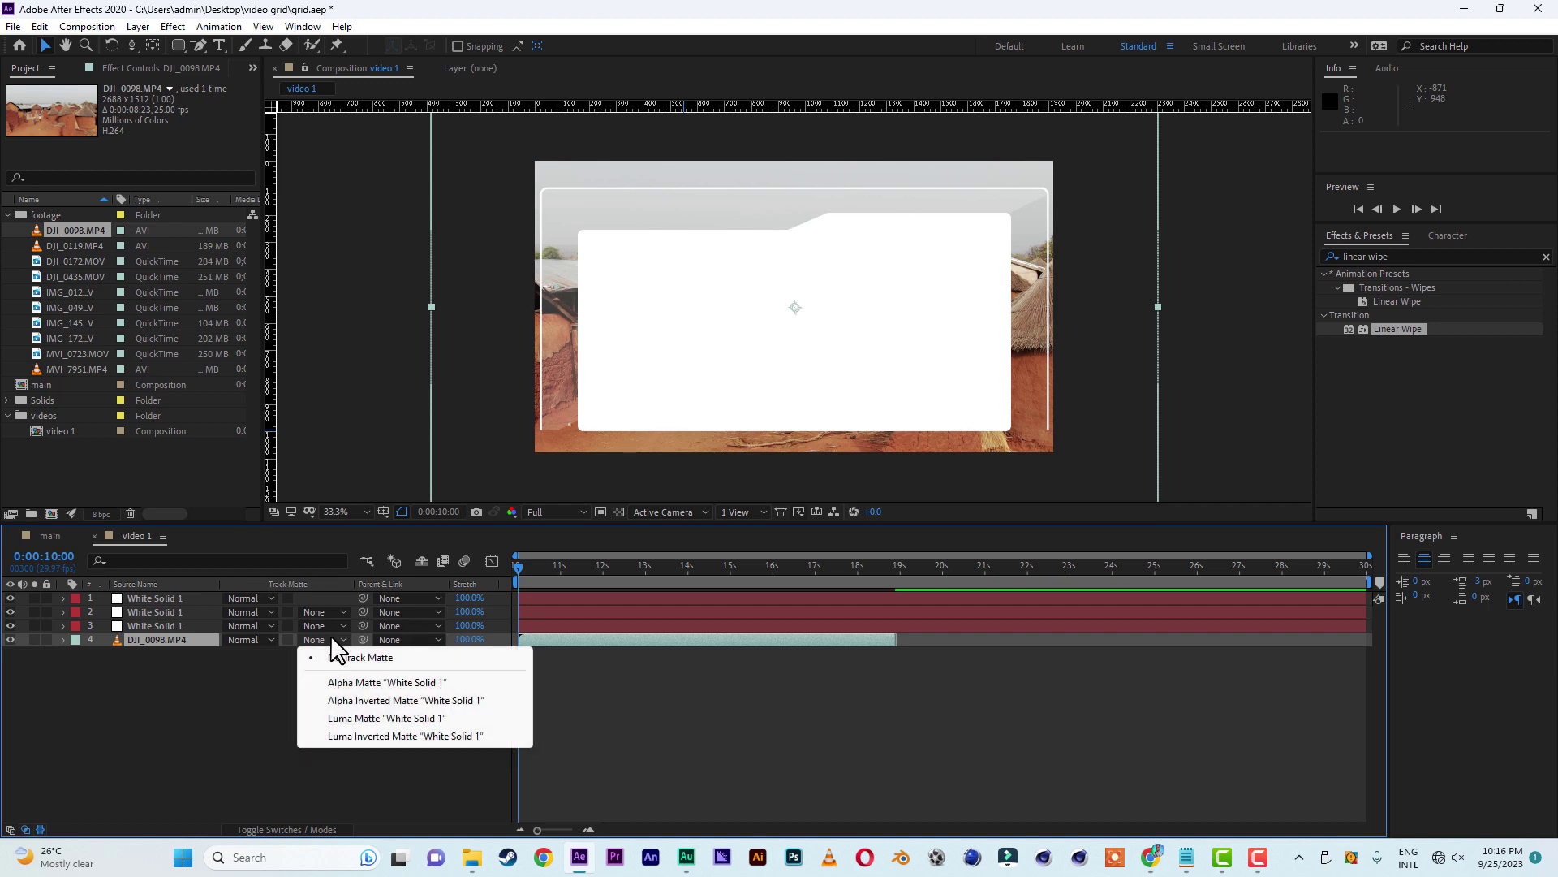
pyautogui.click(348, 683)
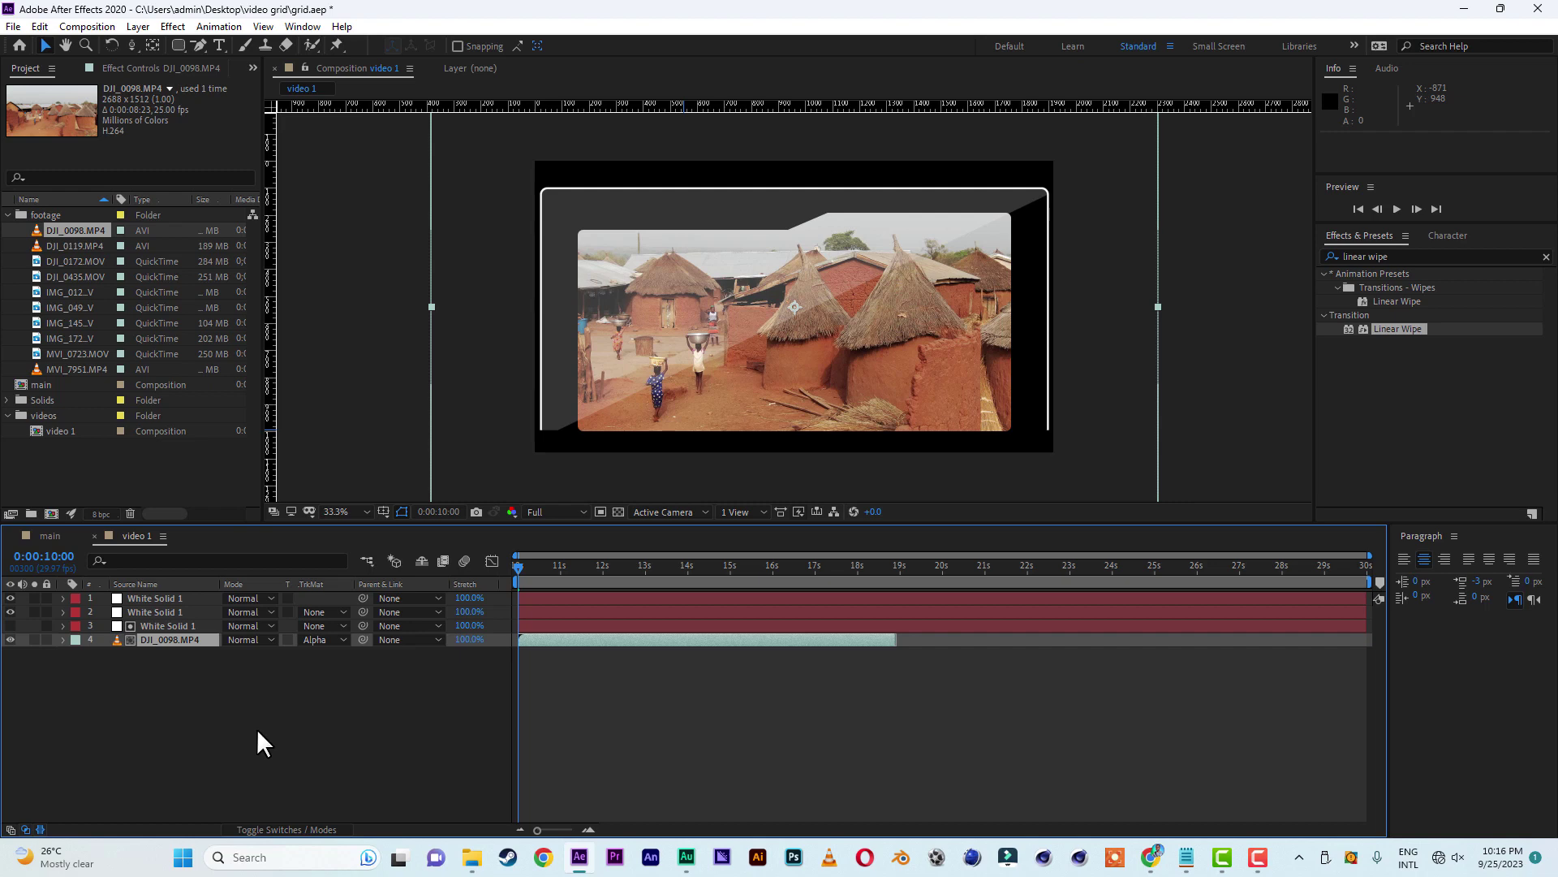
# - Scale the DJI_0098.MP4 layer to 63% so more of the shot fits the panel, and save the project
pyautogui.press('s')
pyautogui.moveTo(284, 655); pyautogui.dragTo(257, 654)
pyautogui.click(1214, 398)
pyautogui.click(13, 26)
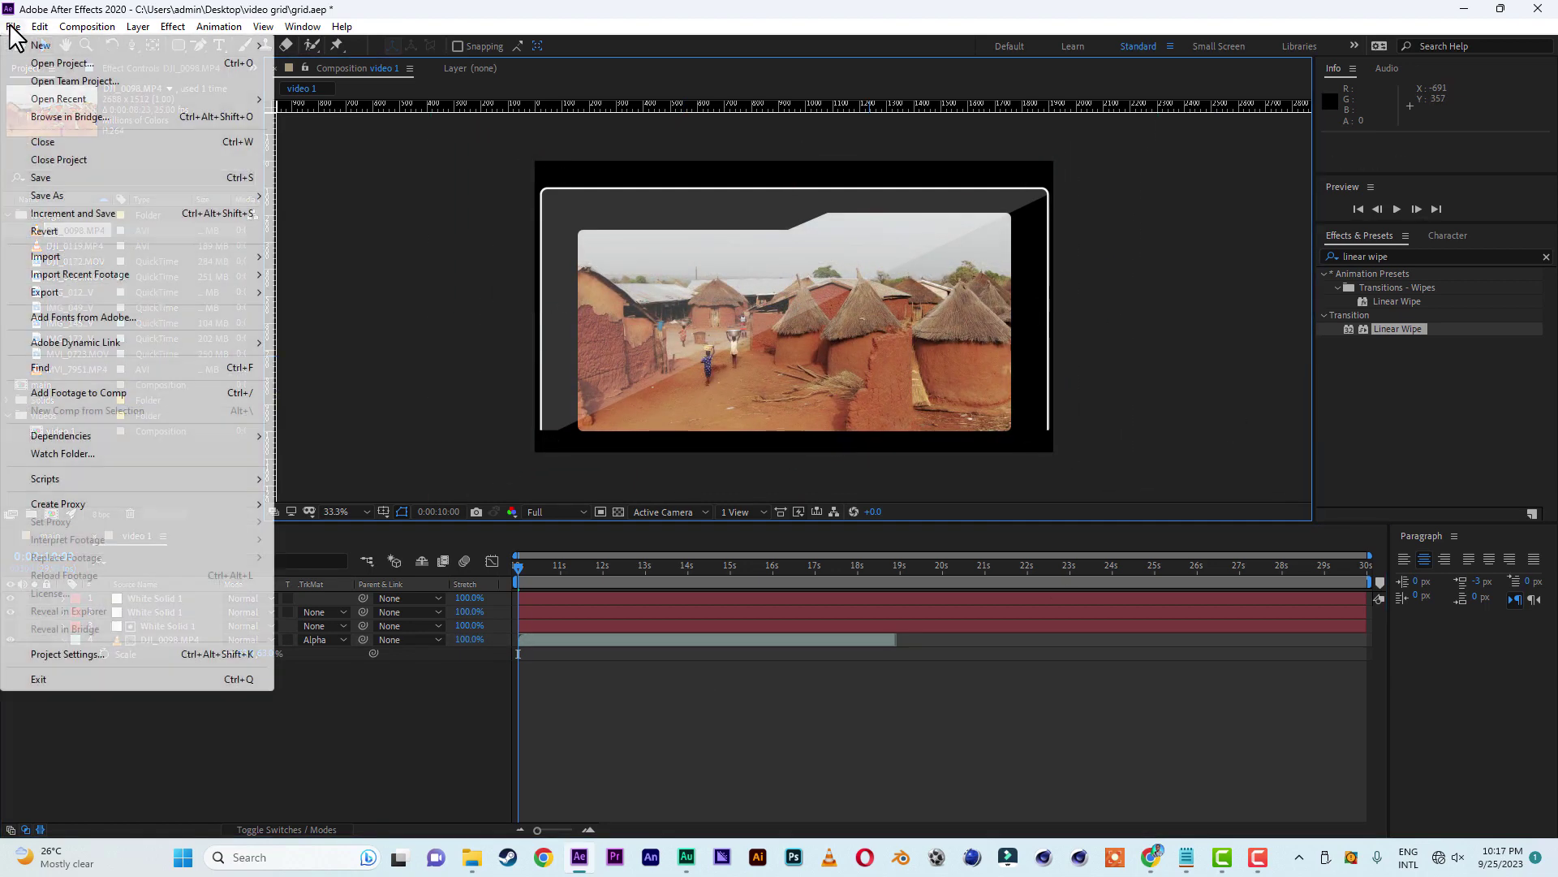
pyautogui.click(91, 178)
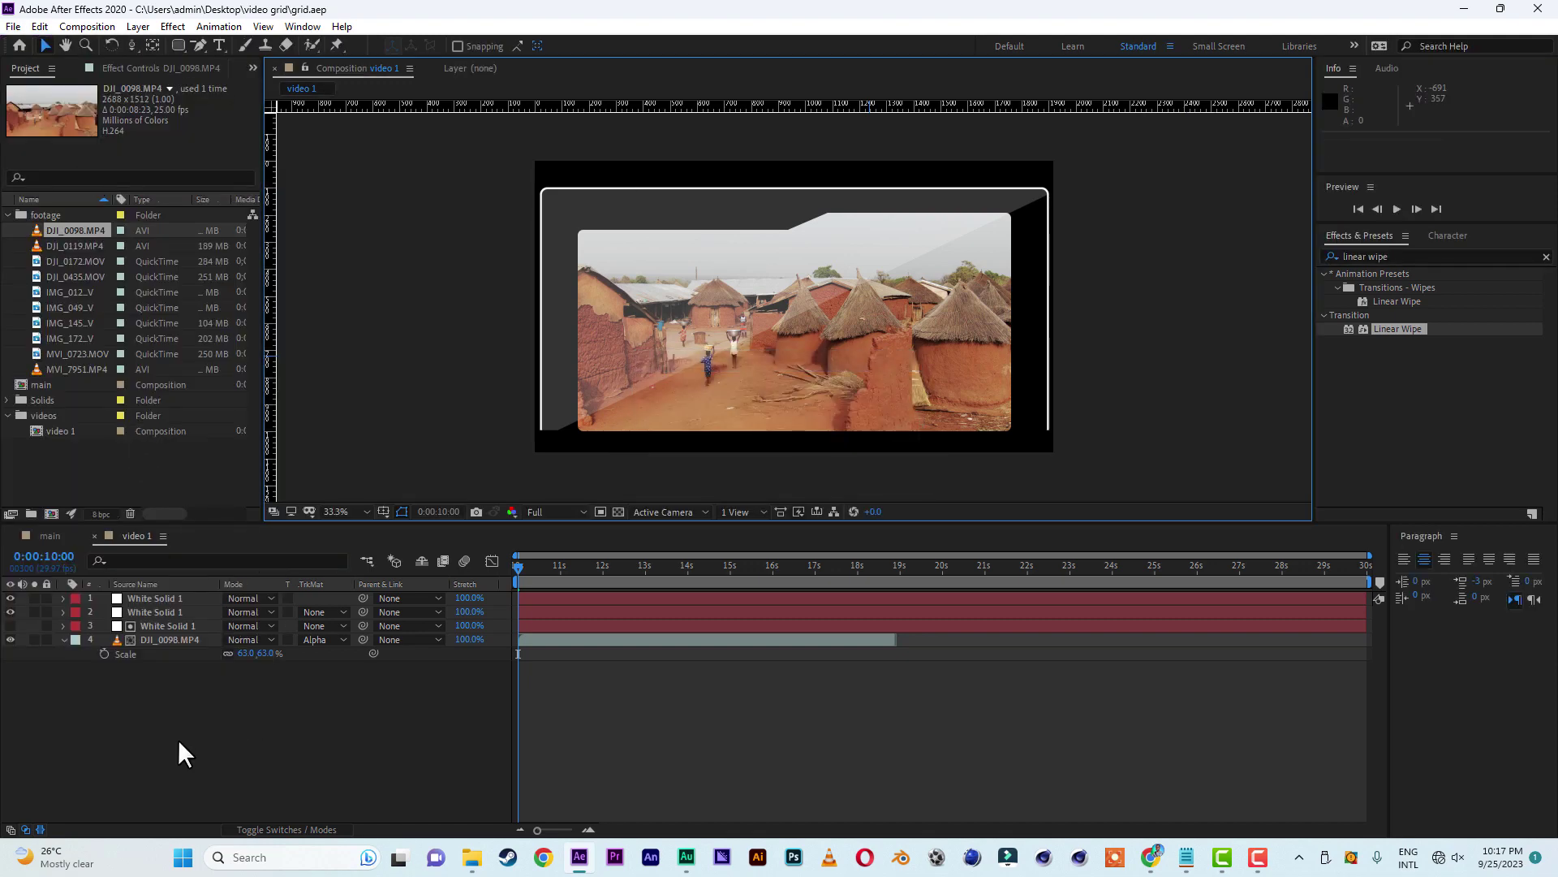
# - Add a white solid above the outline layer, narrow it to about 46% width, flatten it into a bar and place it at about 918, 114
pyautogui.click(151, 611)
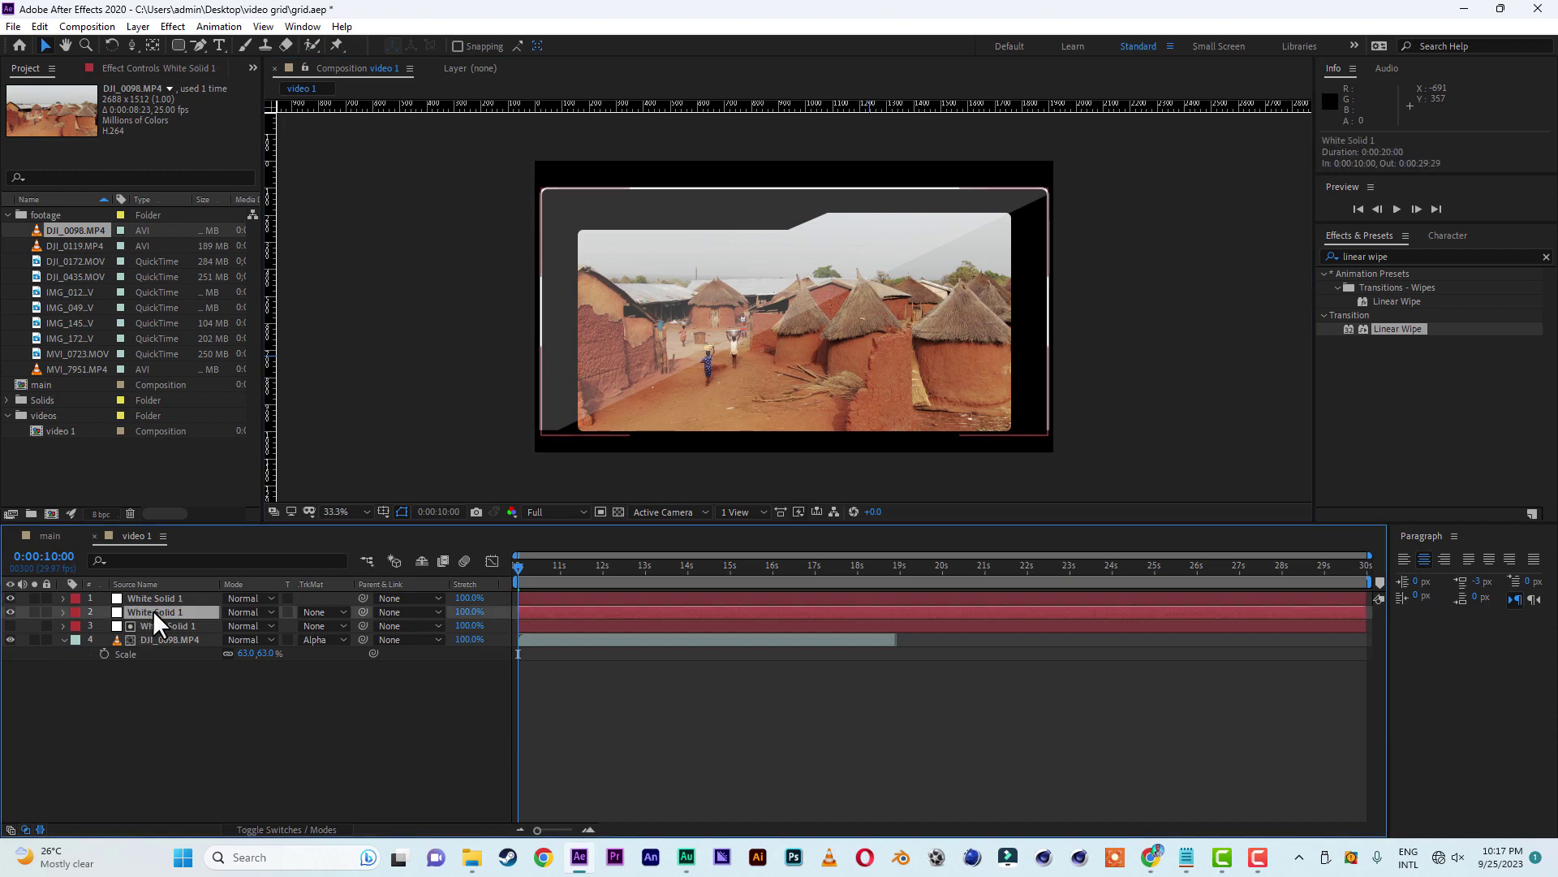
pyautogui.rightClick(199, 747)
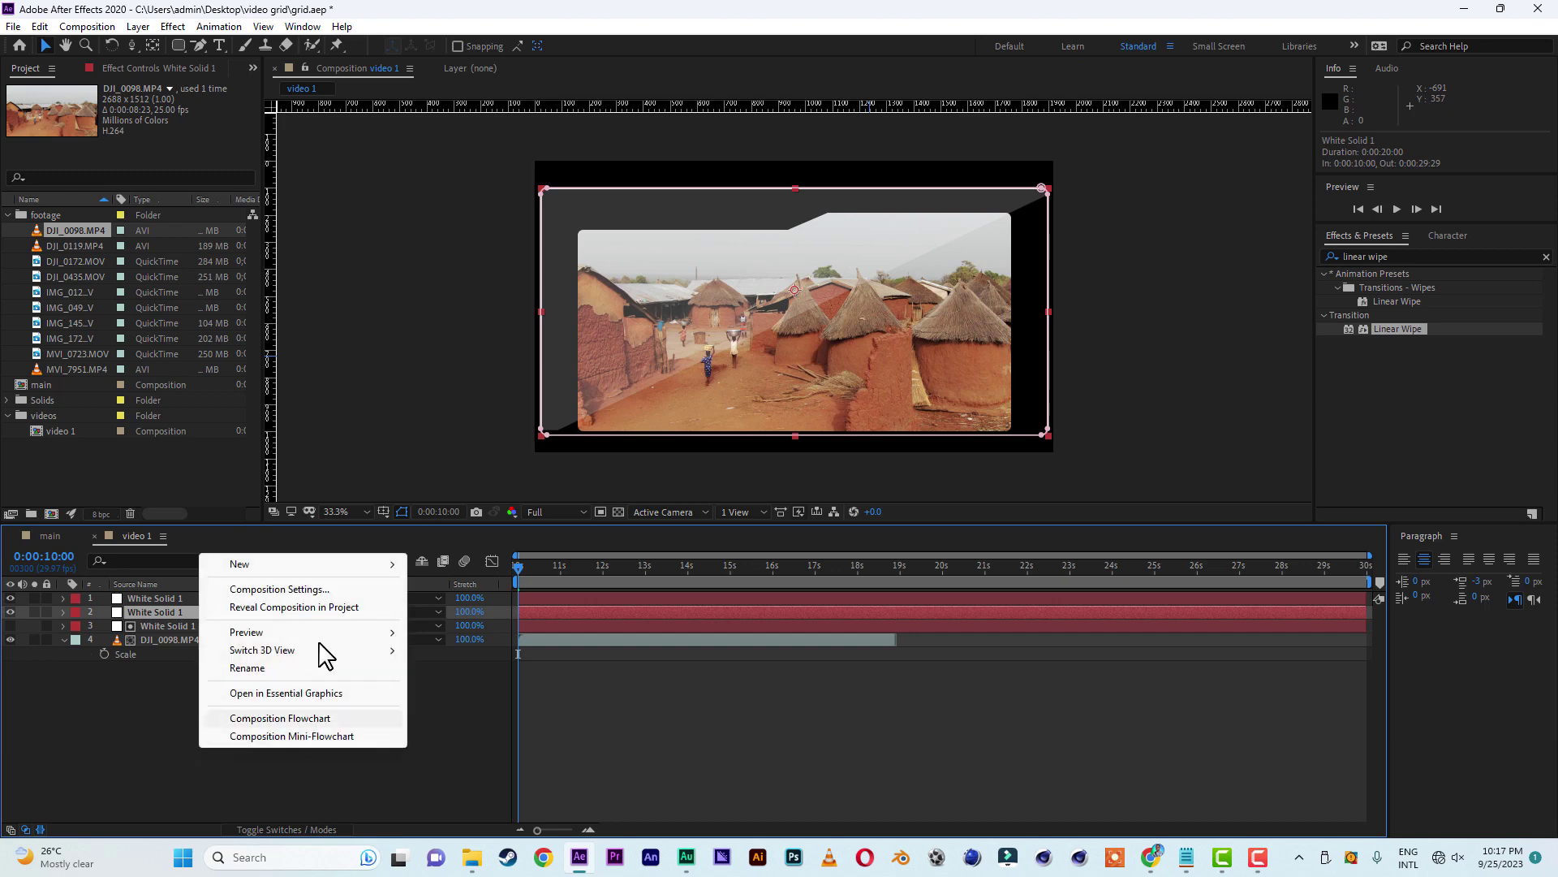
pyautogui.moveTo(306, 564)
pyautogui.click(459, 606)
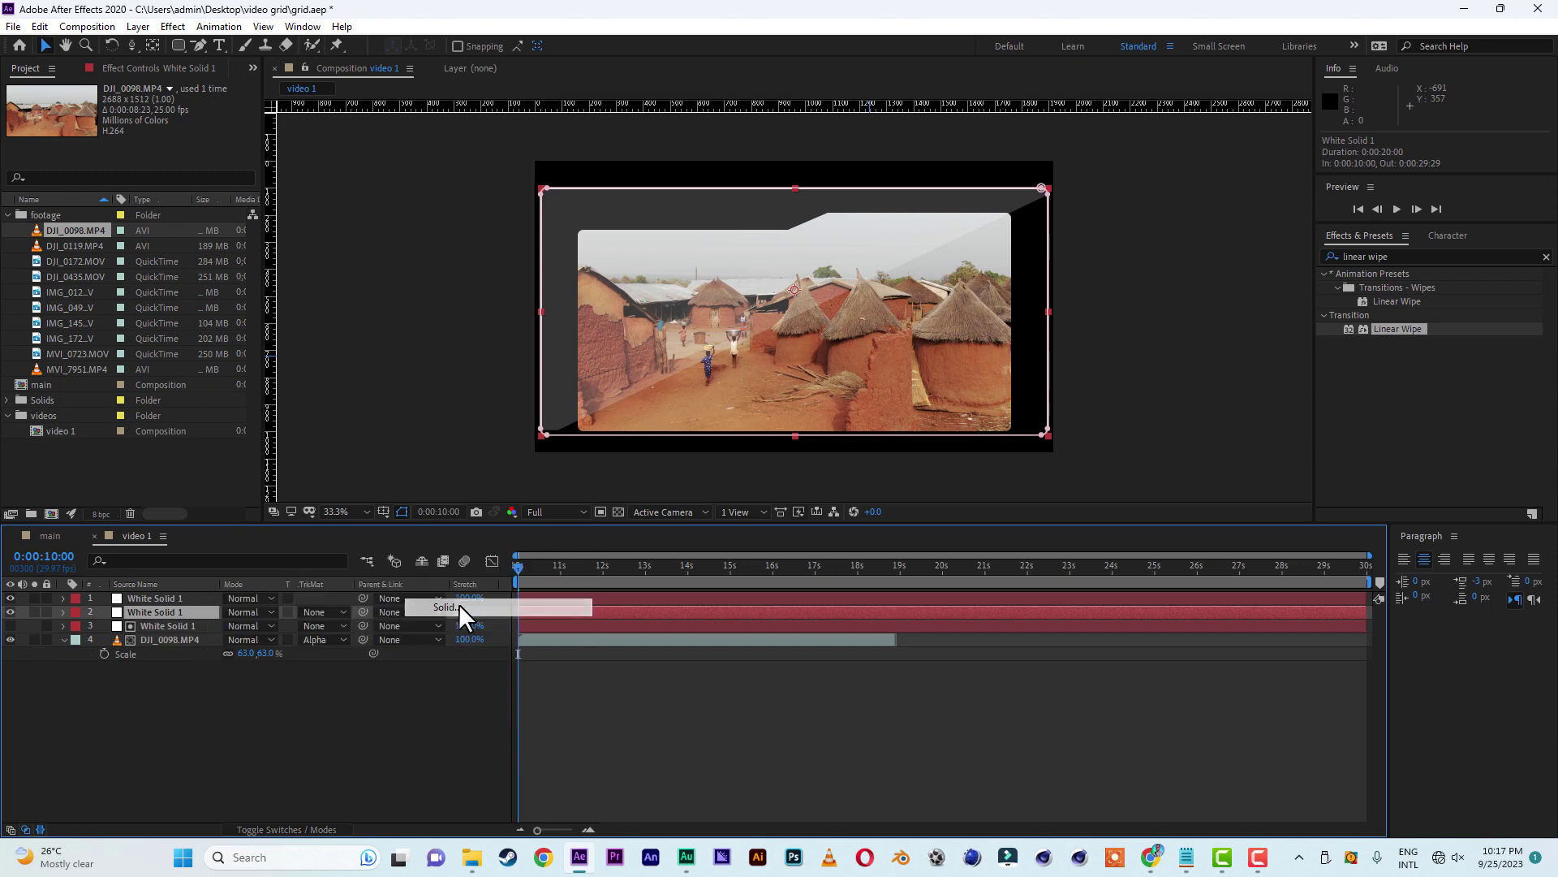
pyautogui.click(480, 523)
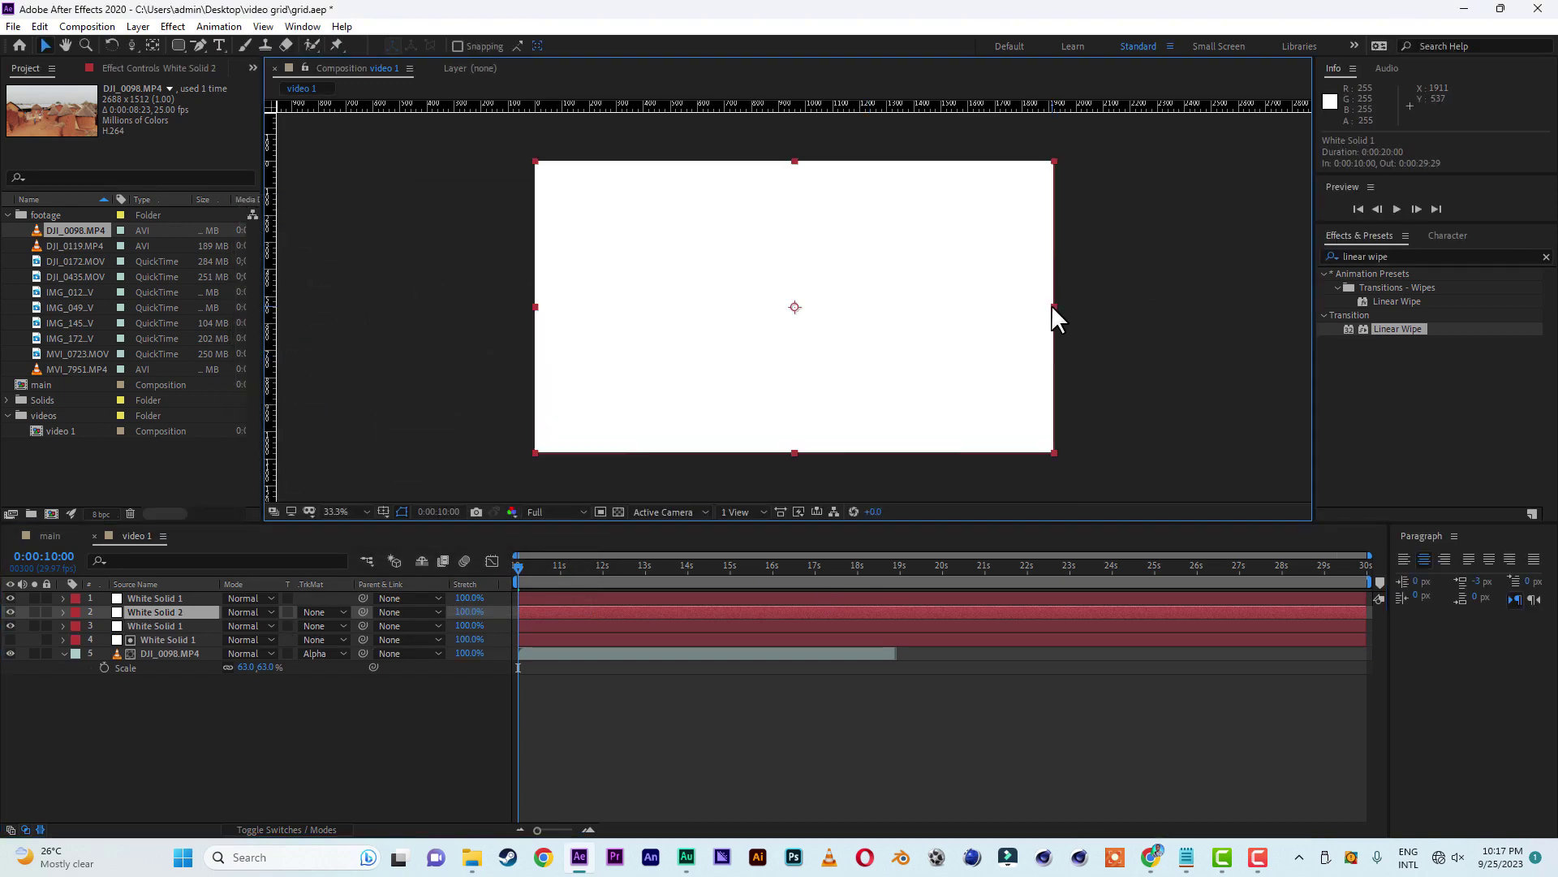
pyautogui.moveTo(1054, 307); pyautogui.dragTo(913, 299)
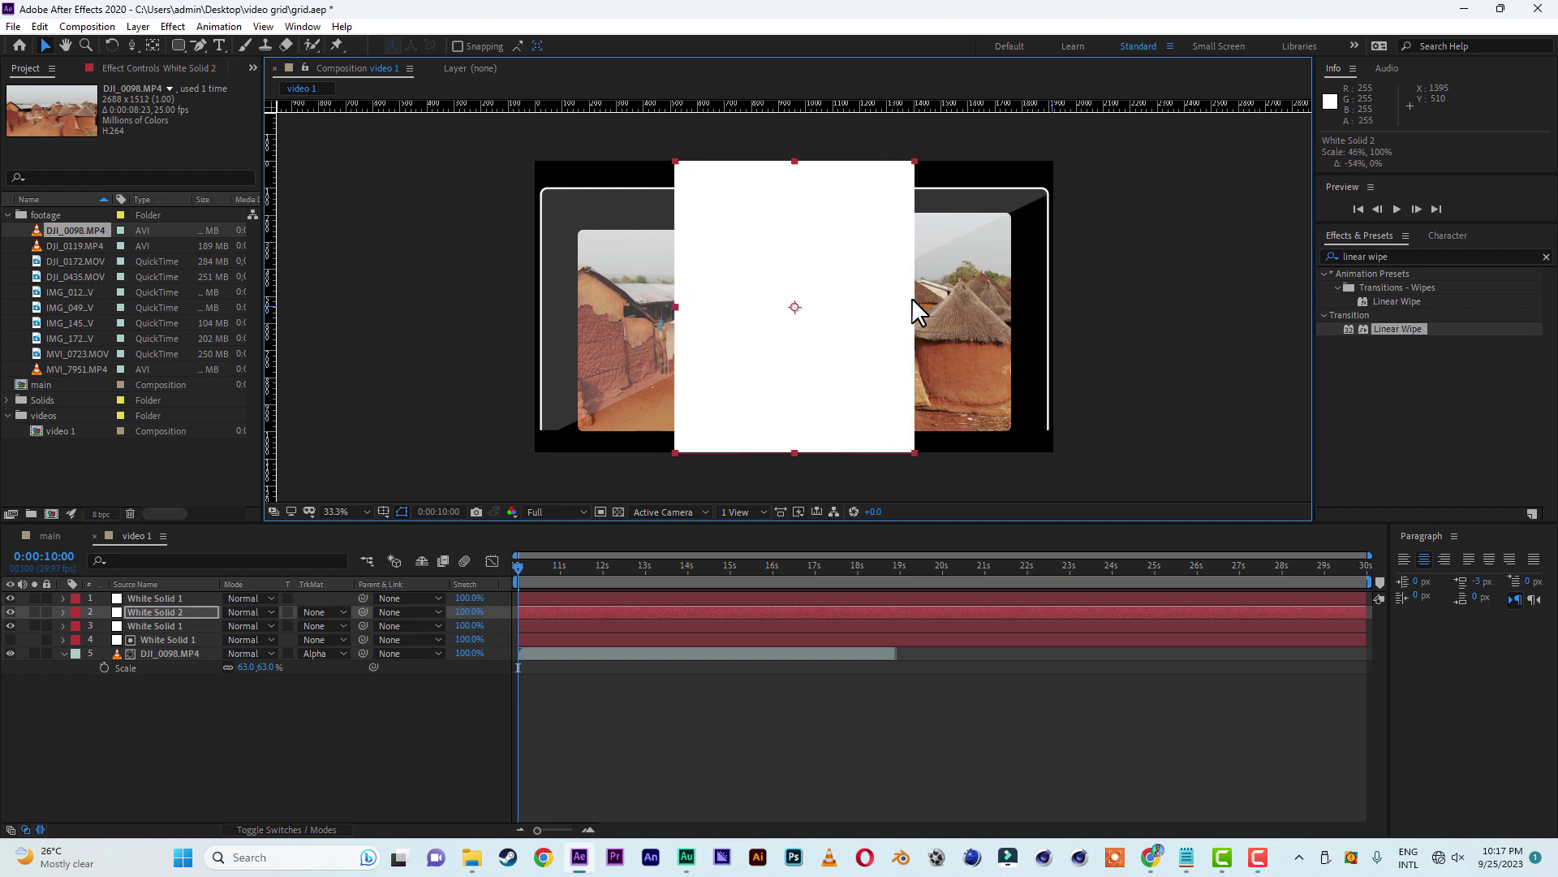
pyautogui.moveTo(795, 161)
pyautogui.mouseDown()
pyautogui.moveTo(801, 295)
pyautogui.moveTo(805, 184)
pyautogui.mouseUp()
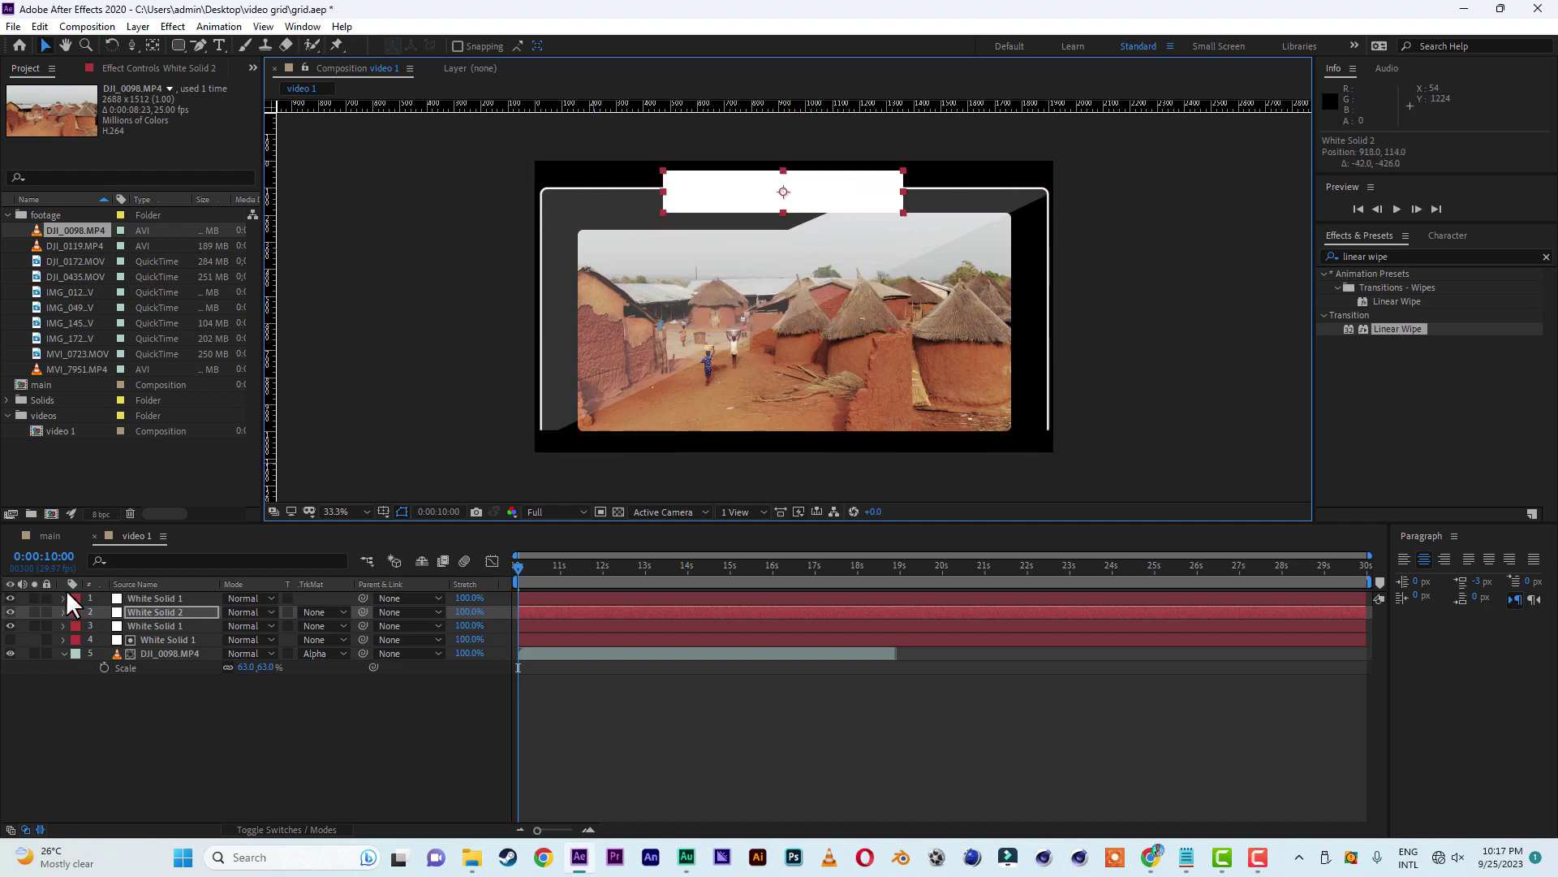
# - Set the outline layer's track matte to Alpha Inverted Matte "White Solid 2" to cut a gap in its upper edge, and save the project
pyautogui.click(167, 623)
pyautogui.click(154, 610)
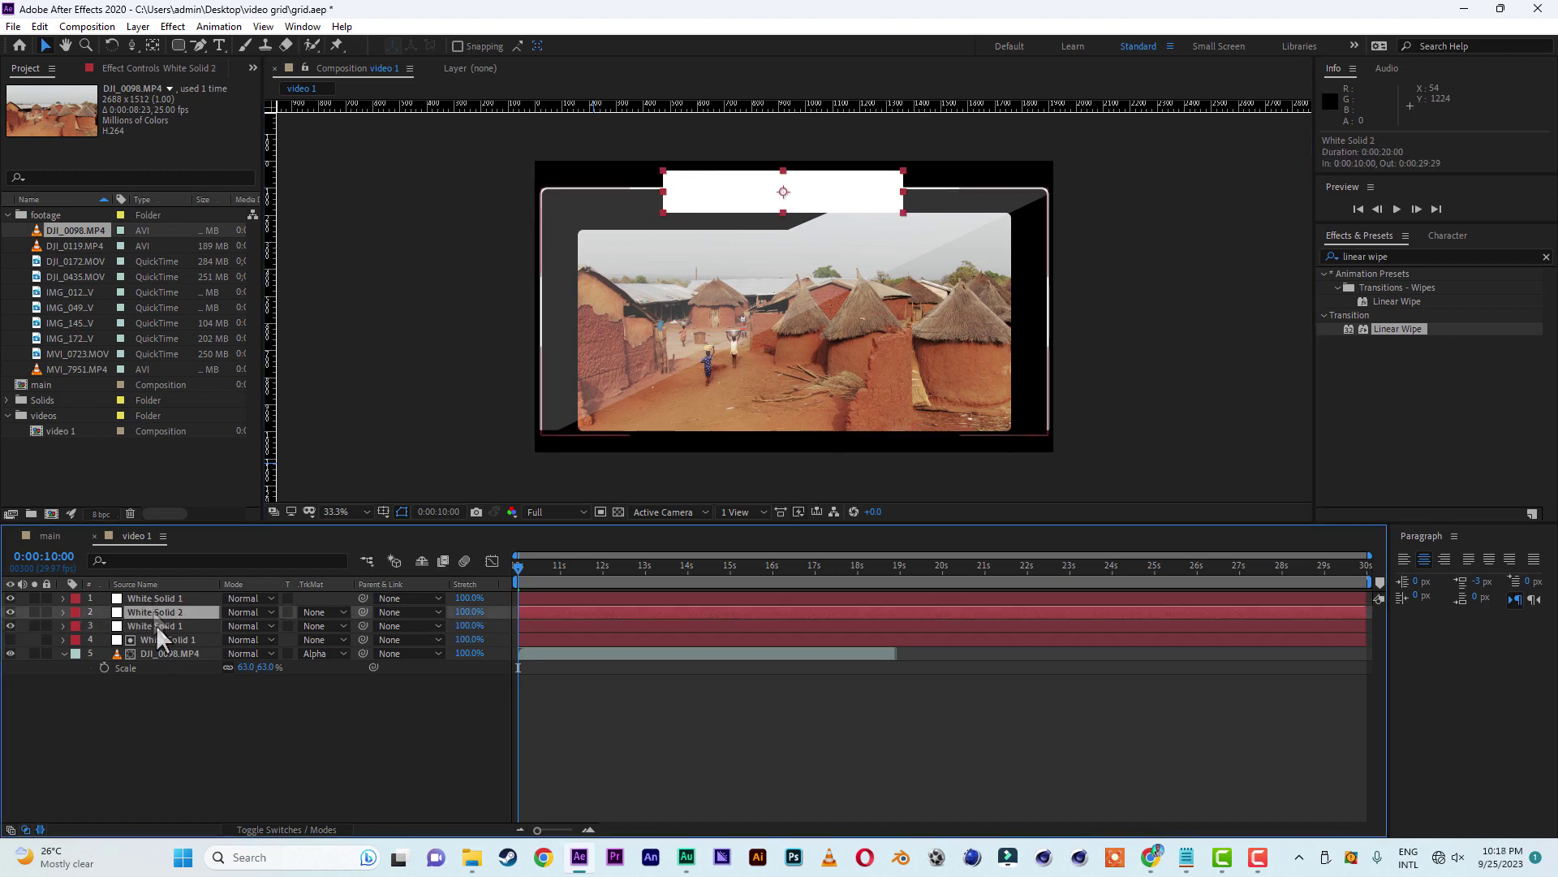
pyautogui.click(156, 625)
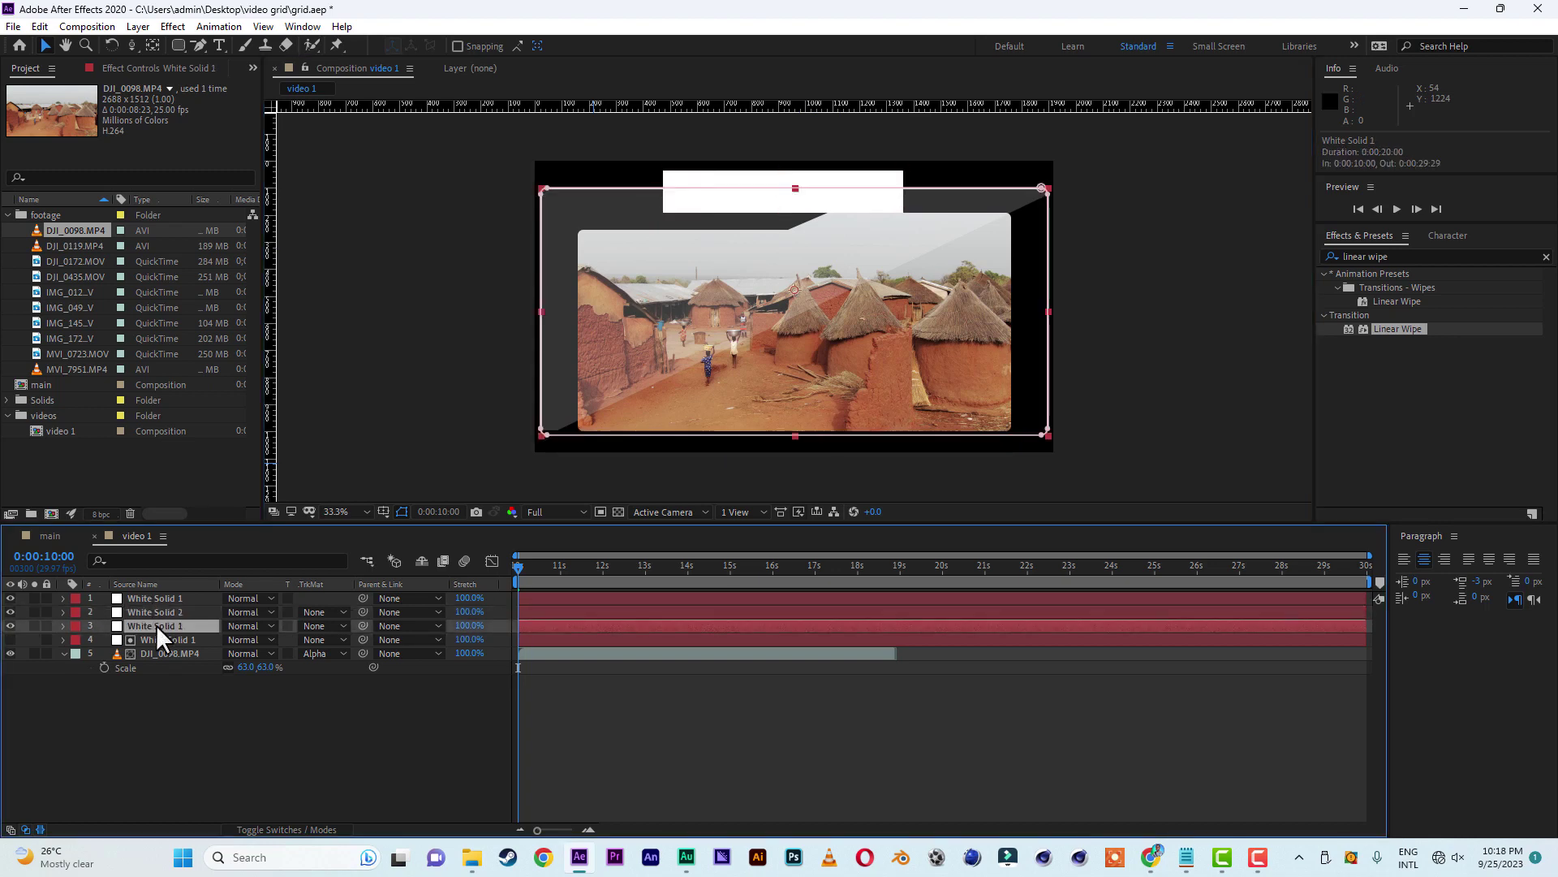
pyautogui.click(322, 625)
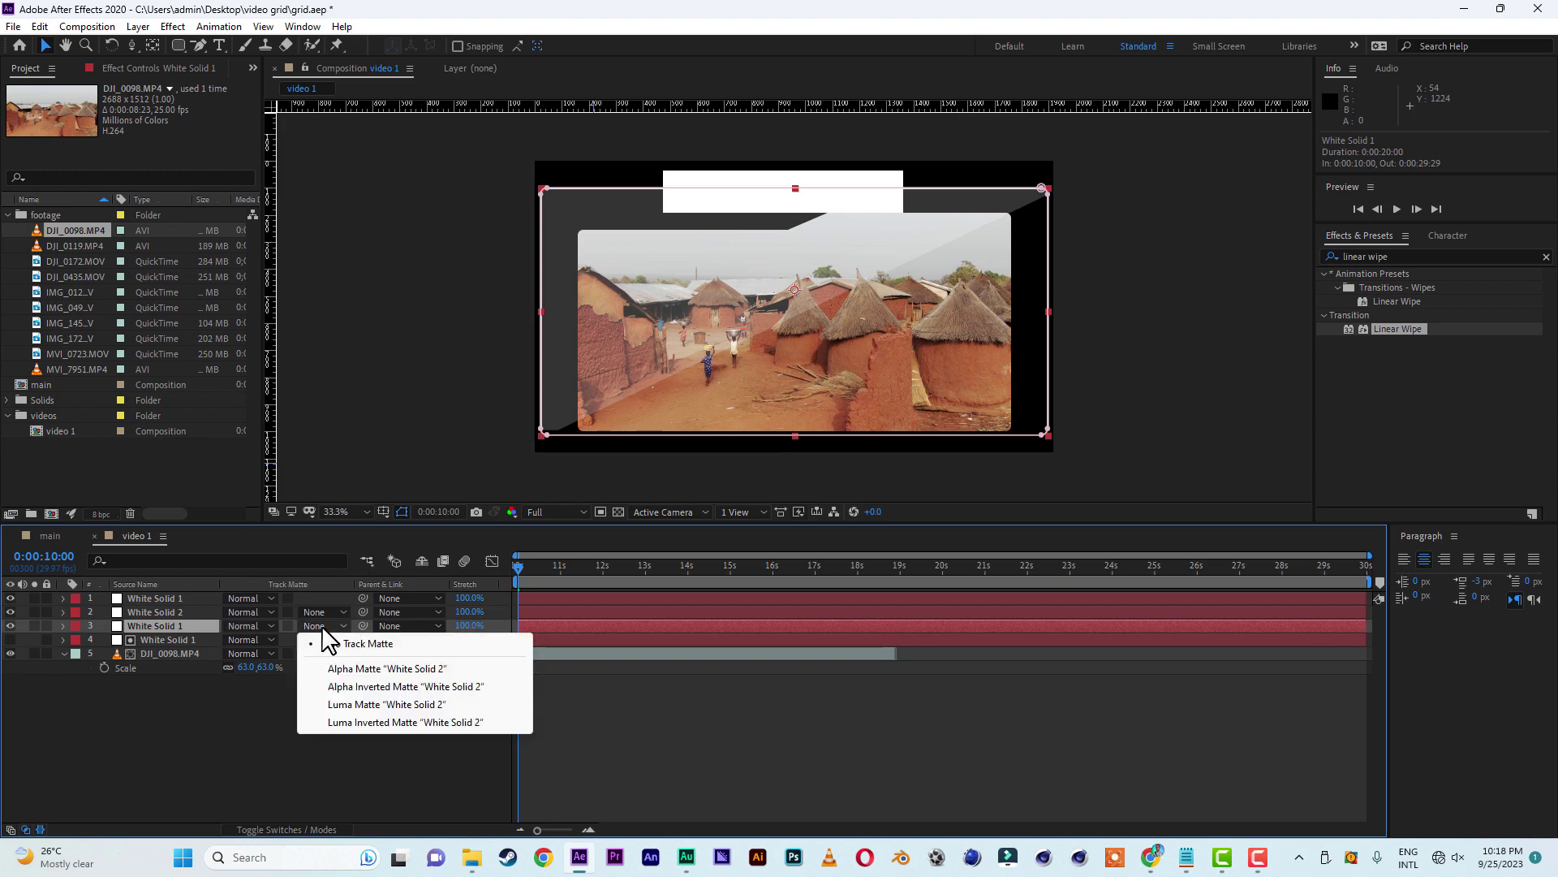
pyautogui.click(373, 687)
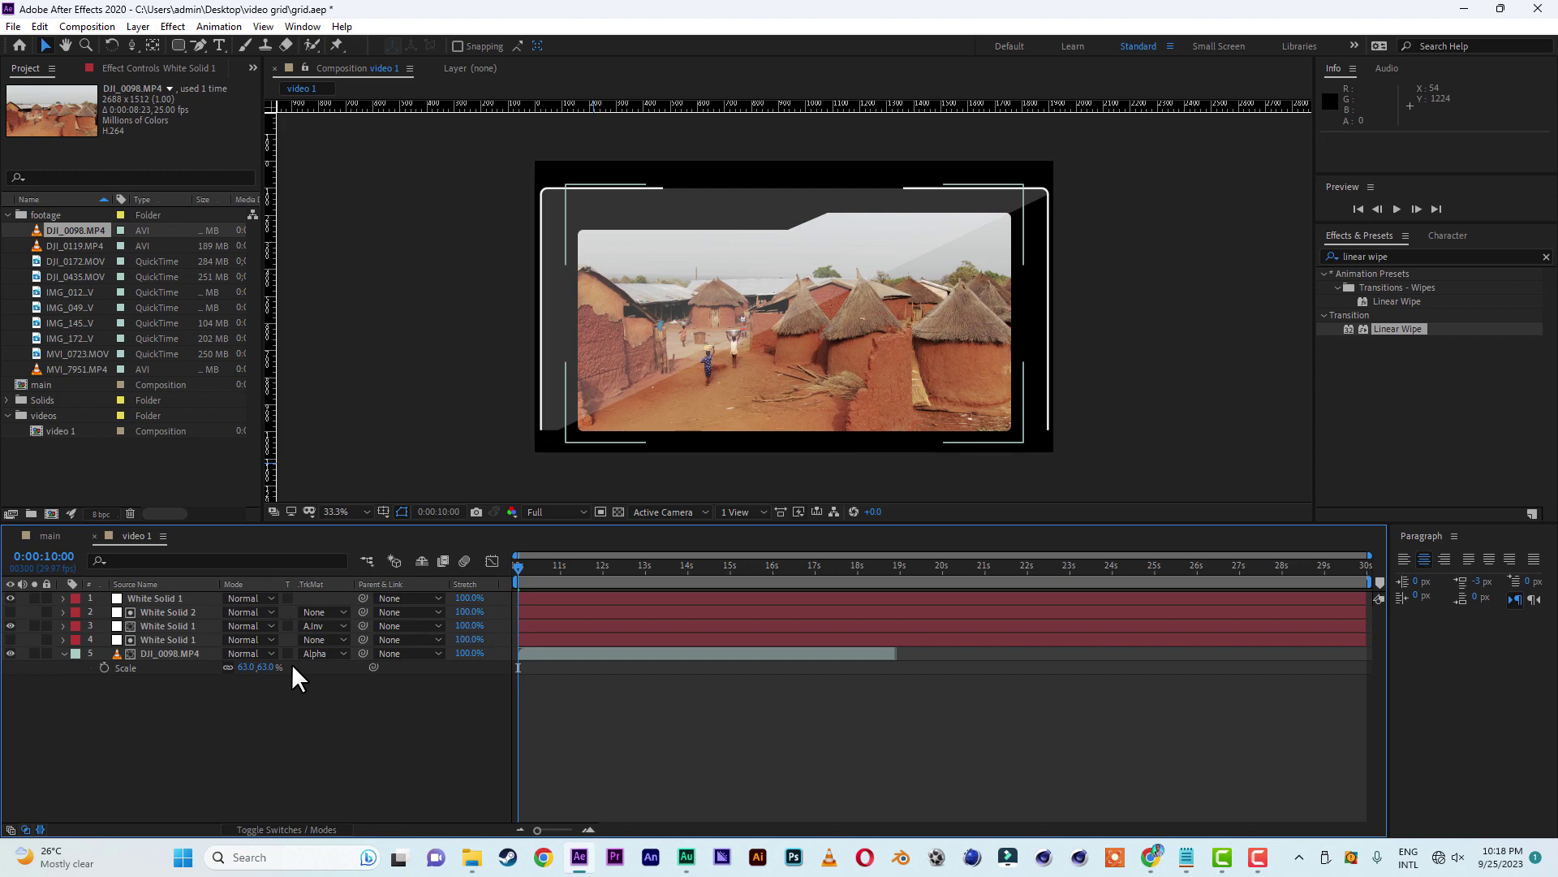
pyautogui.click(11, 26)
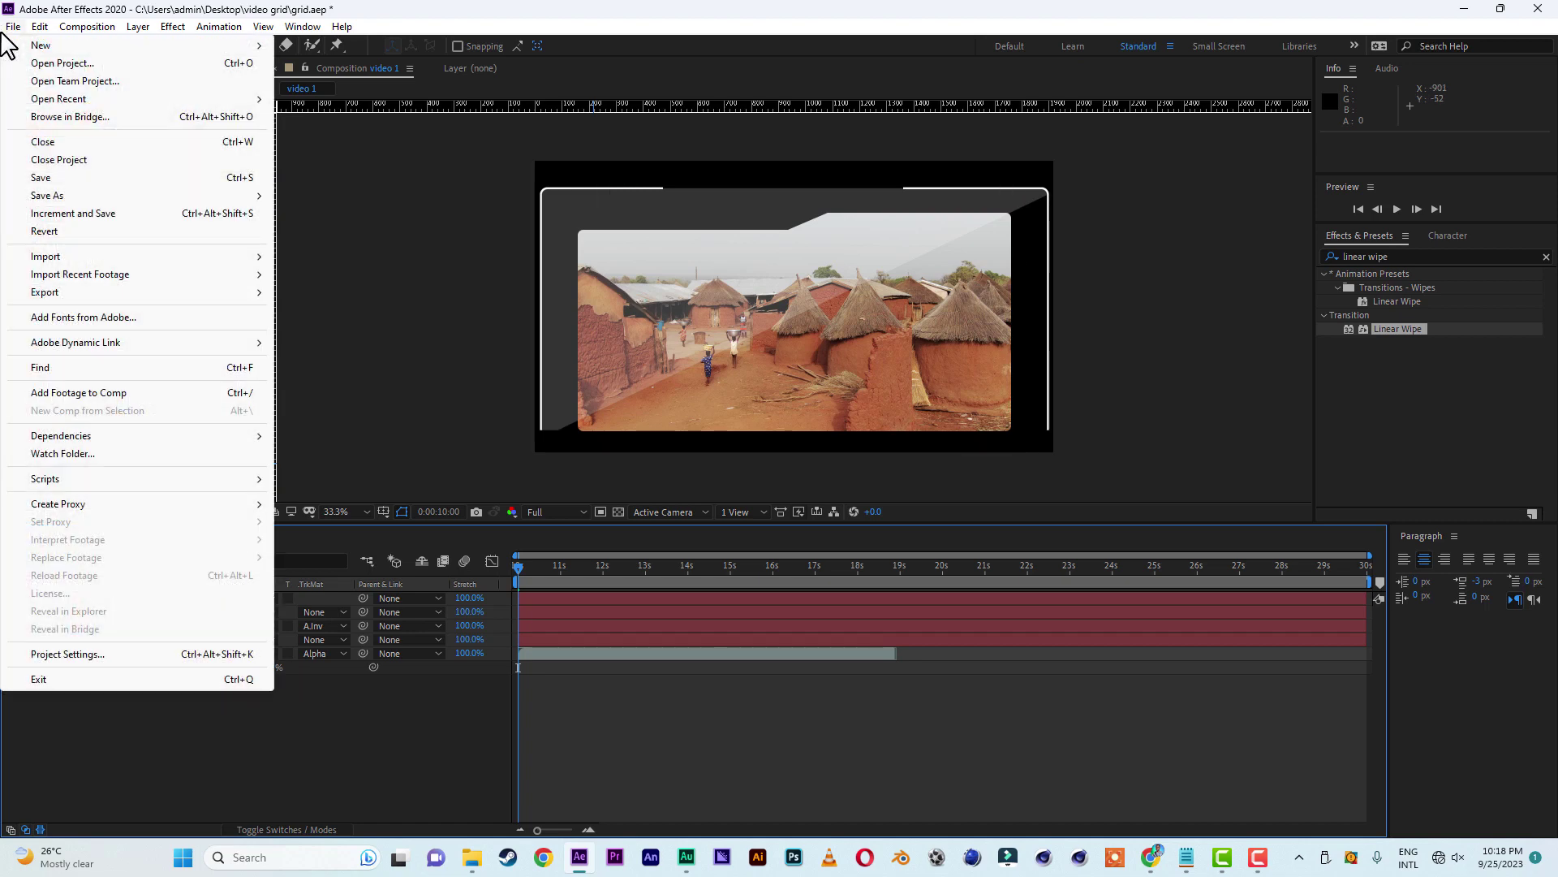
pyautogui.click(60, 178)
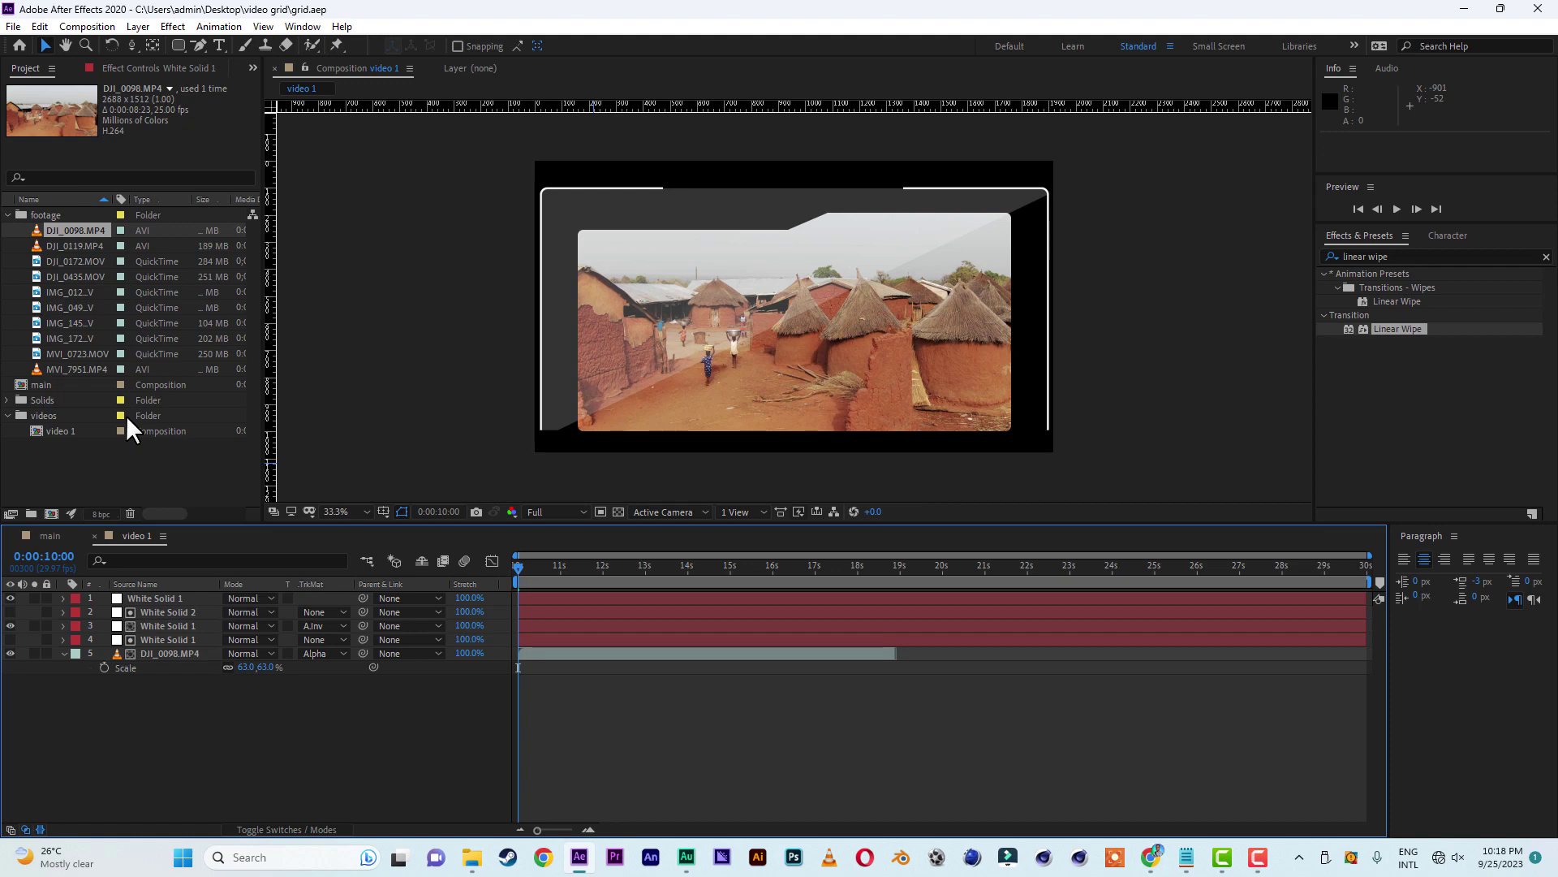
# - Duplicate the video 1 composition in the videos folder repeatedly to make video 2 through video 10
pyautogui.click(53, 430)
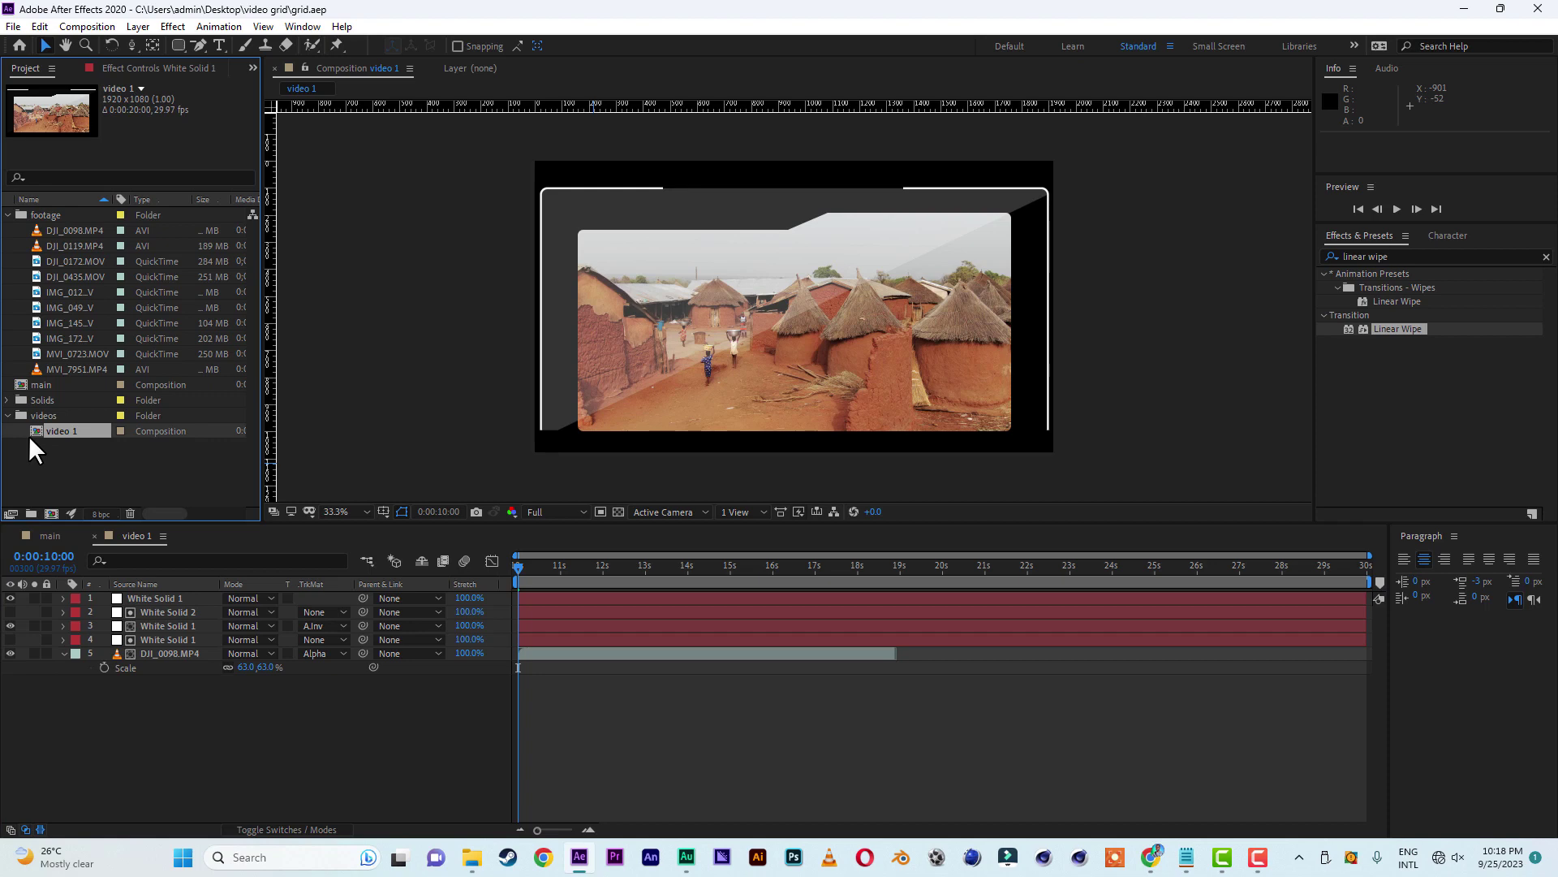
pyautogui.hotkey('ctrl', 'd')
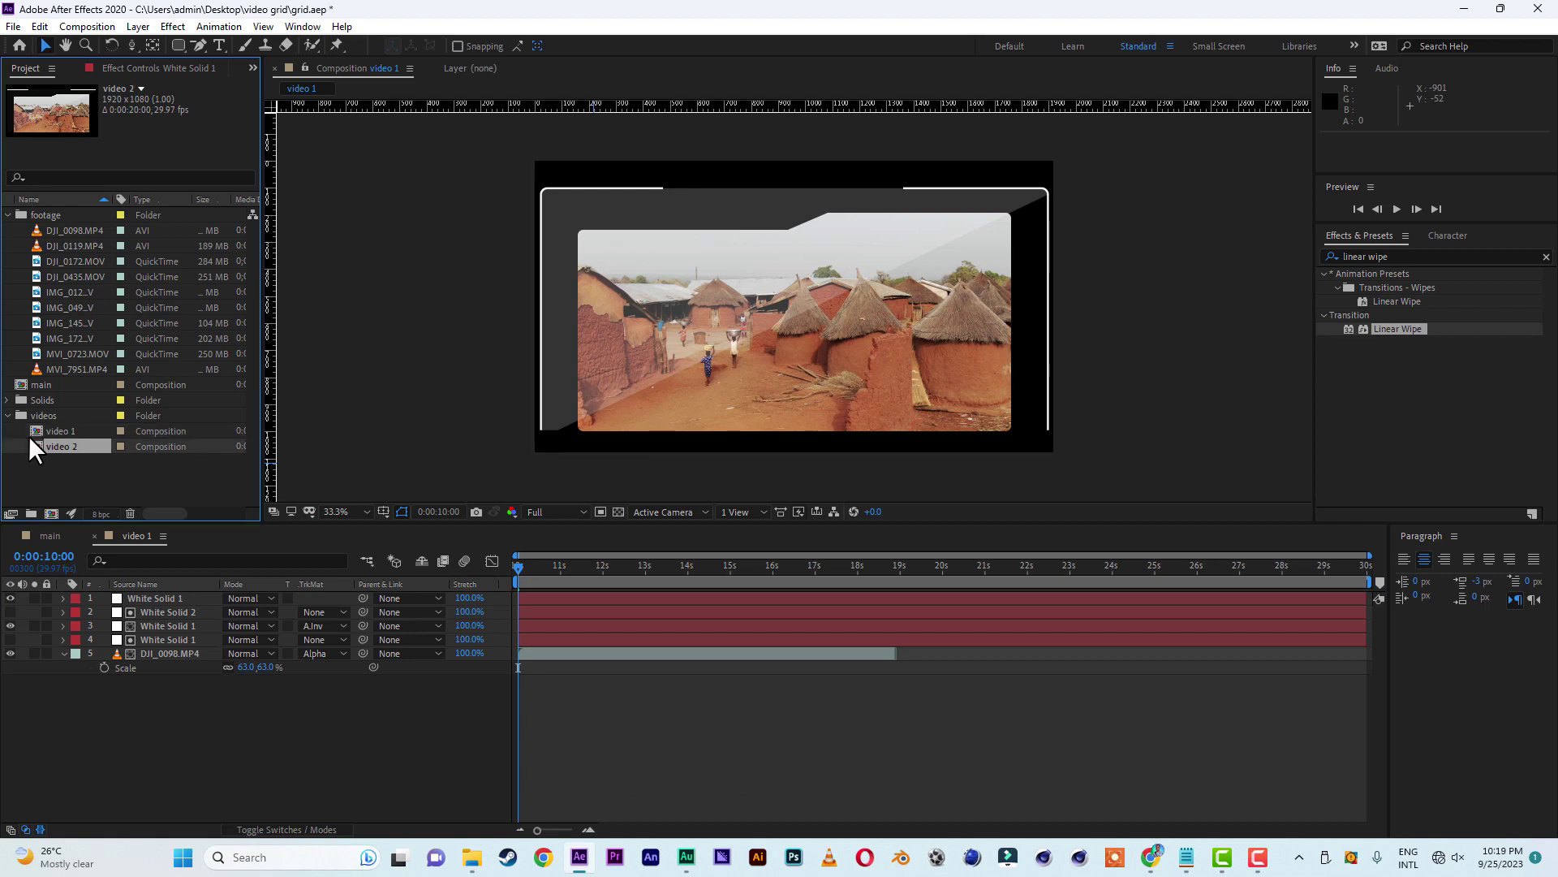
pyautogui.hotkey('ctrl', 'd')
pyautogui.hotkey('ctrl', 'd')
pyautogui.hotkey('ctrl', 'd')
pyautogui.hotkey('ctrl', 'd')
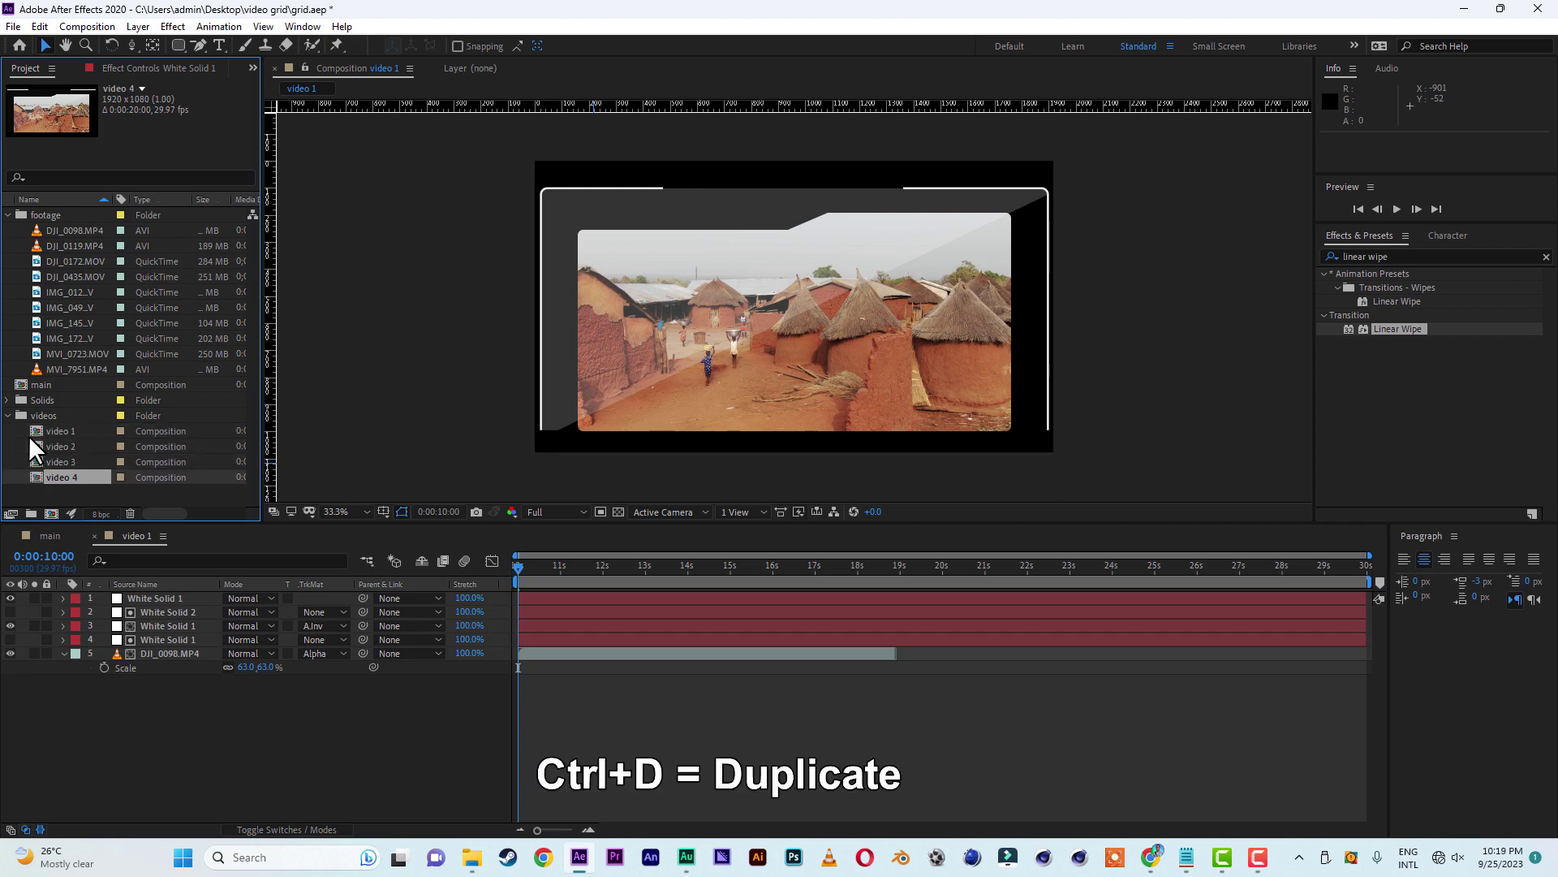
pyautogui.hotkey('ctrl', 'd')
pyautogui.hotkey('ctrl', 'd')
pyautogui.hotkey('ctrl', 'd')
pyautogui.hotkey('ctrl', 'd')
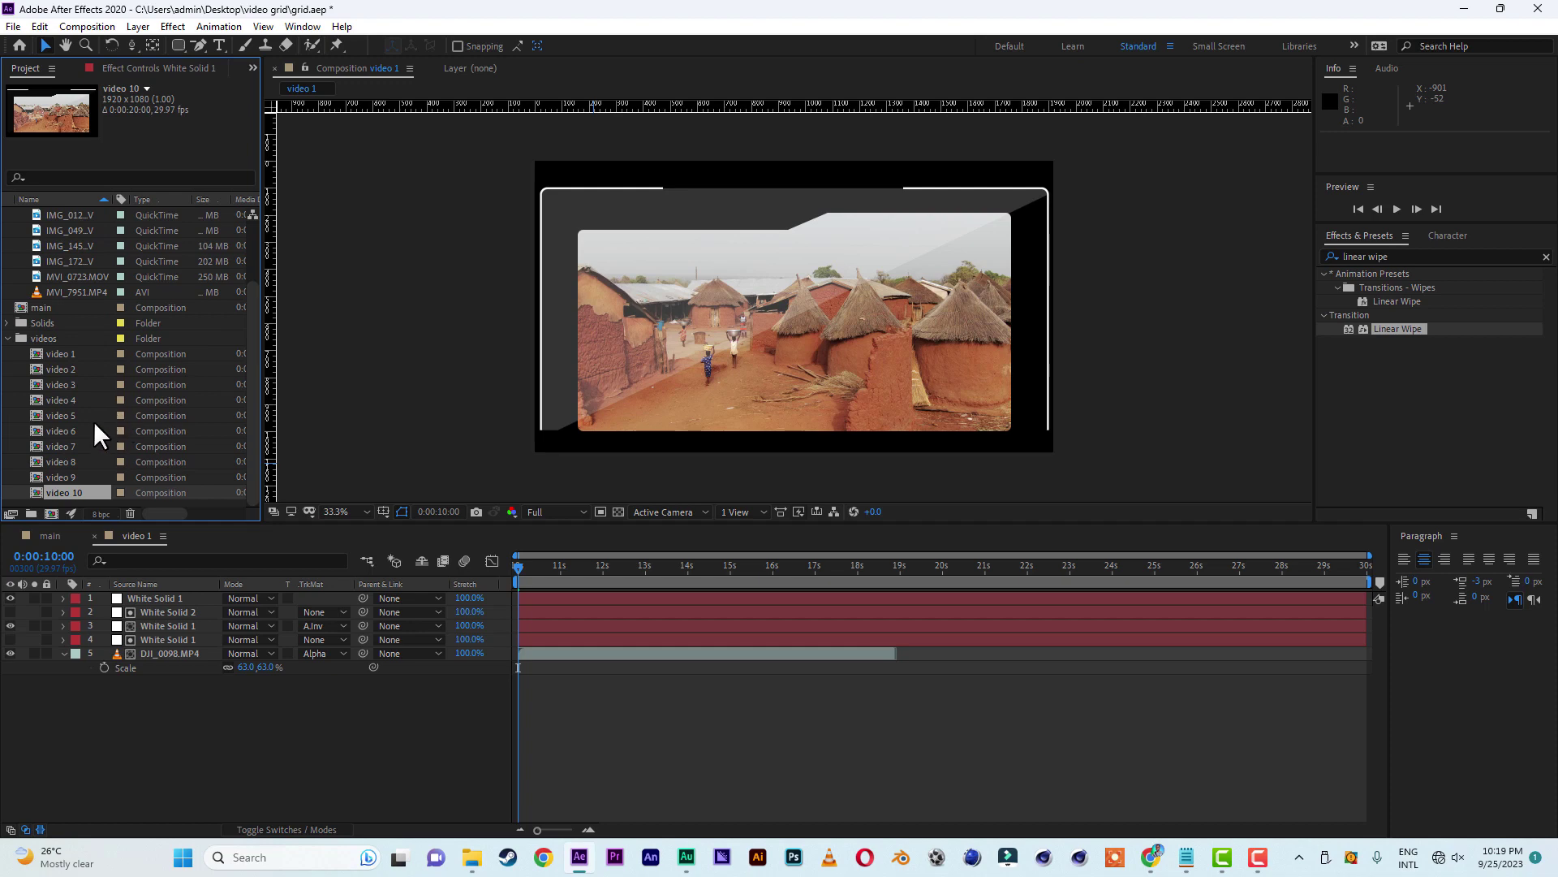
# - Open the video 2 composition, replace its DJI_0098.MP4 layer with MVI_7951.MP4, and scale the new footage to 89%
pyautogui.doubleClick(75, 368)
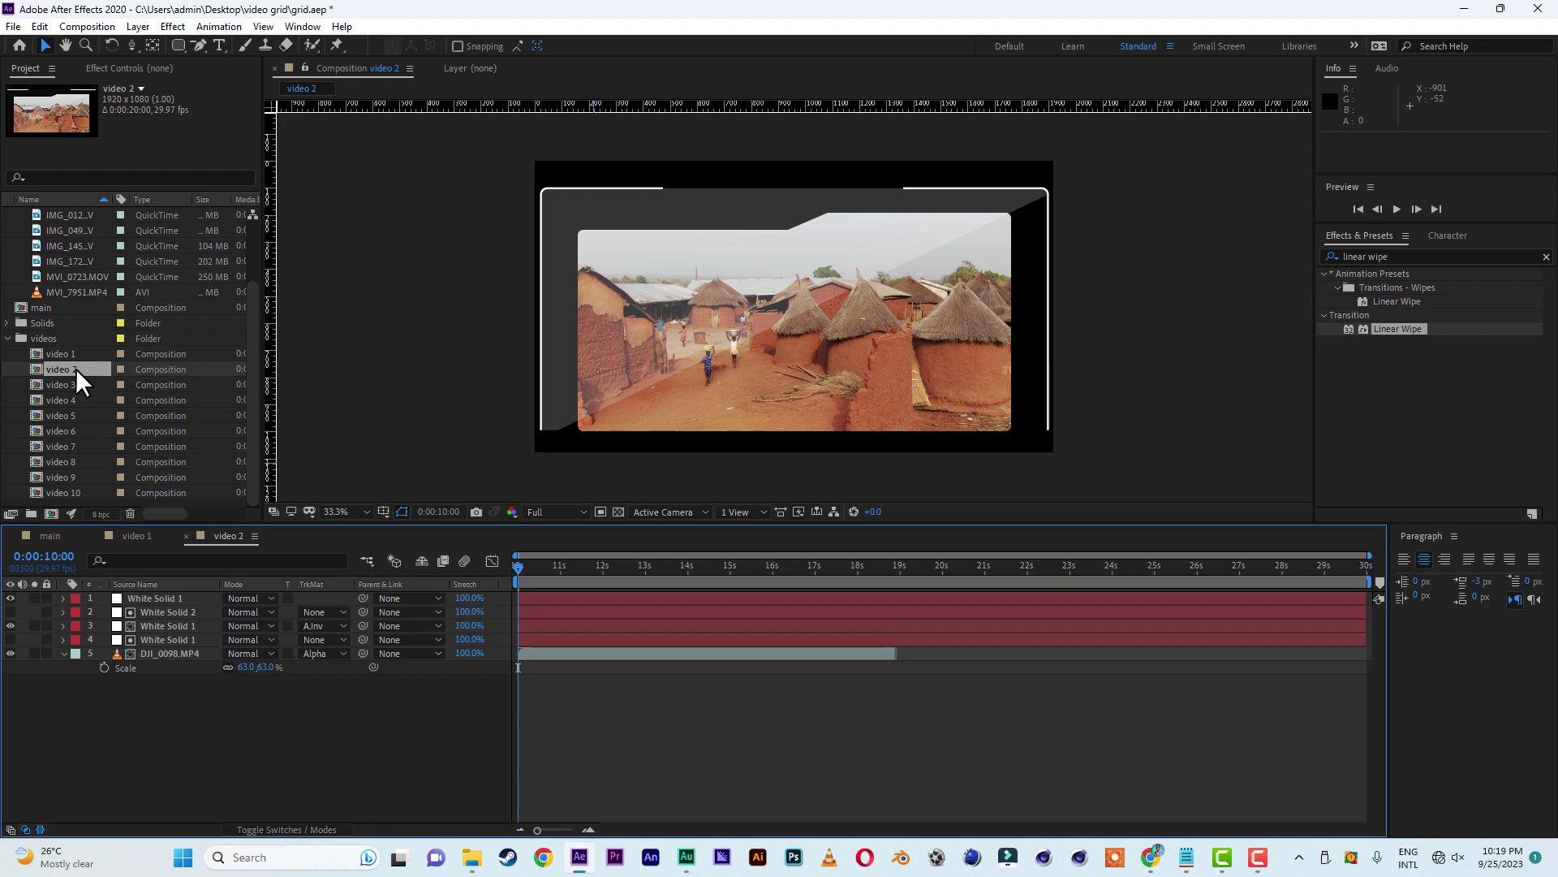
pyautogui.click(168, 654)
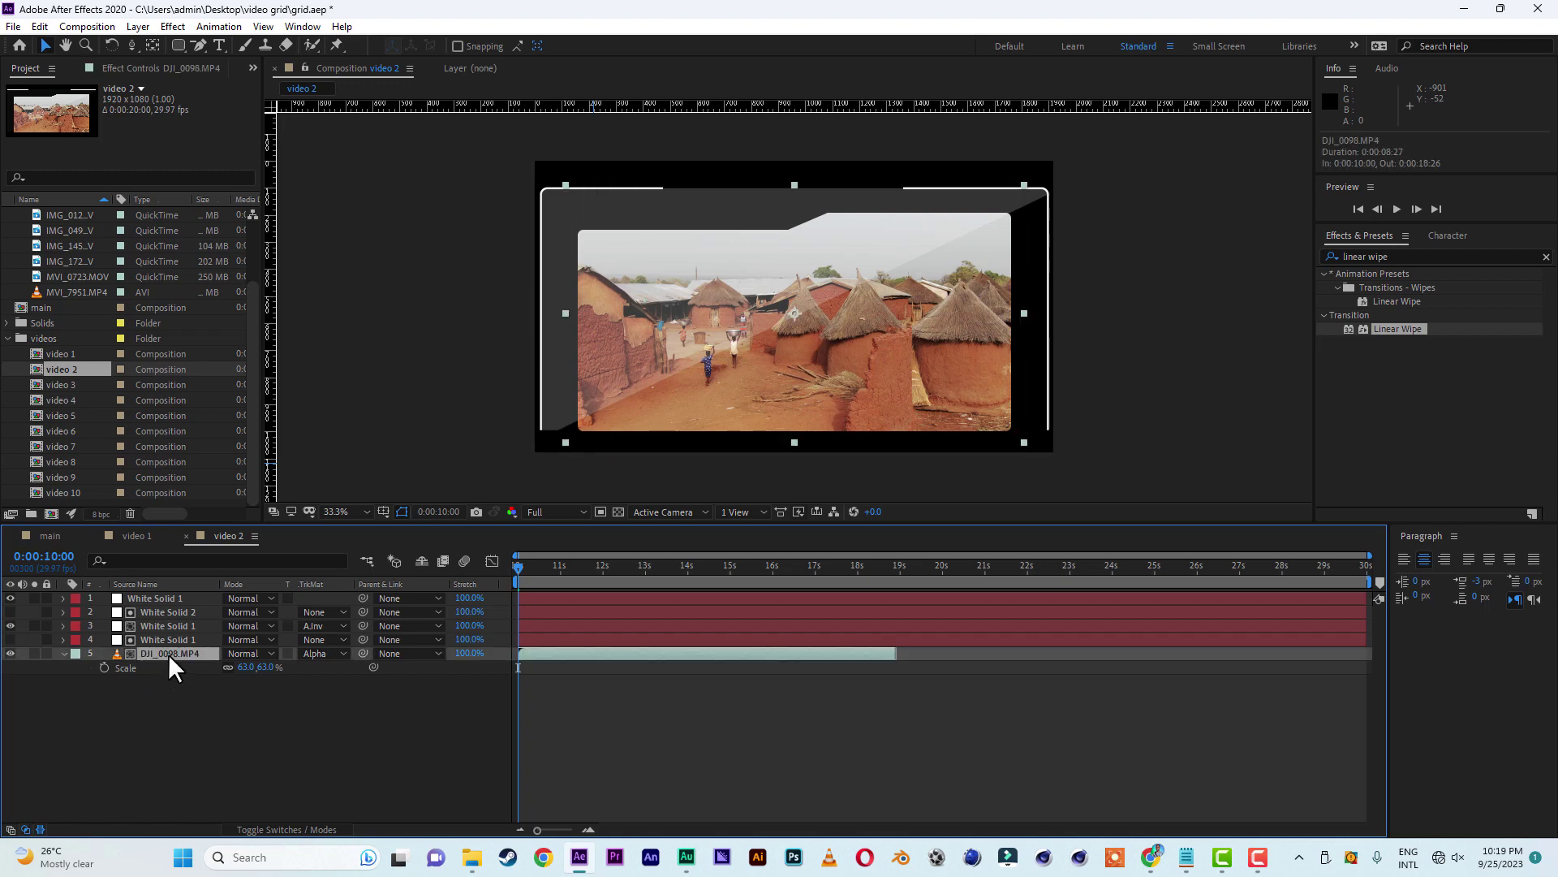
pyautogui.click(71, 290)
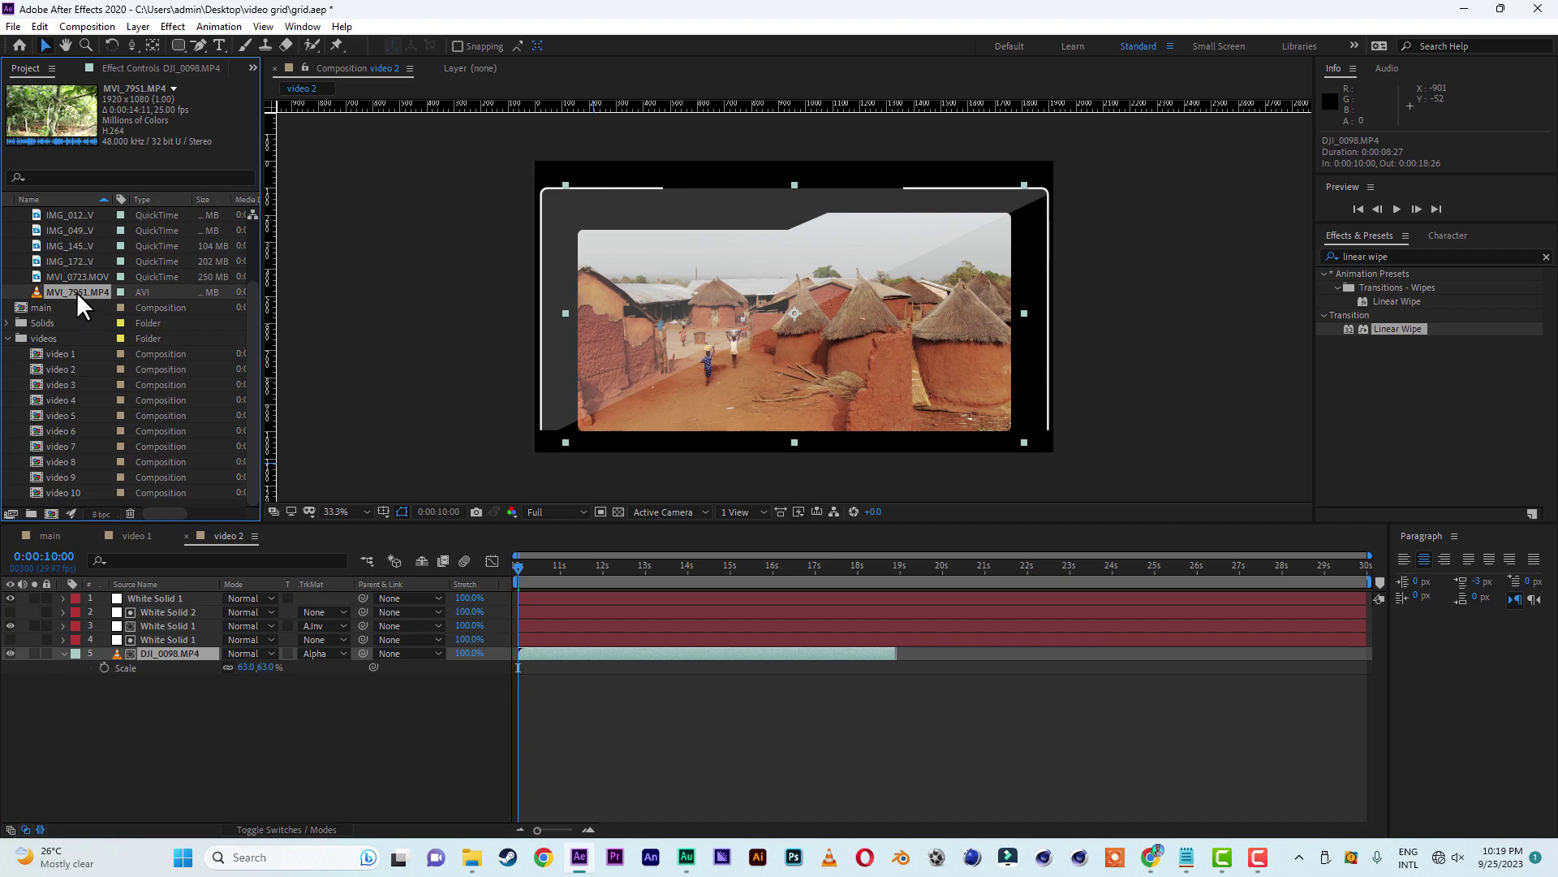
pyautogui.moveTo(76, 290); pyautogui.dragTo(165, 652)
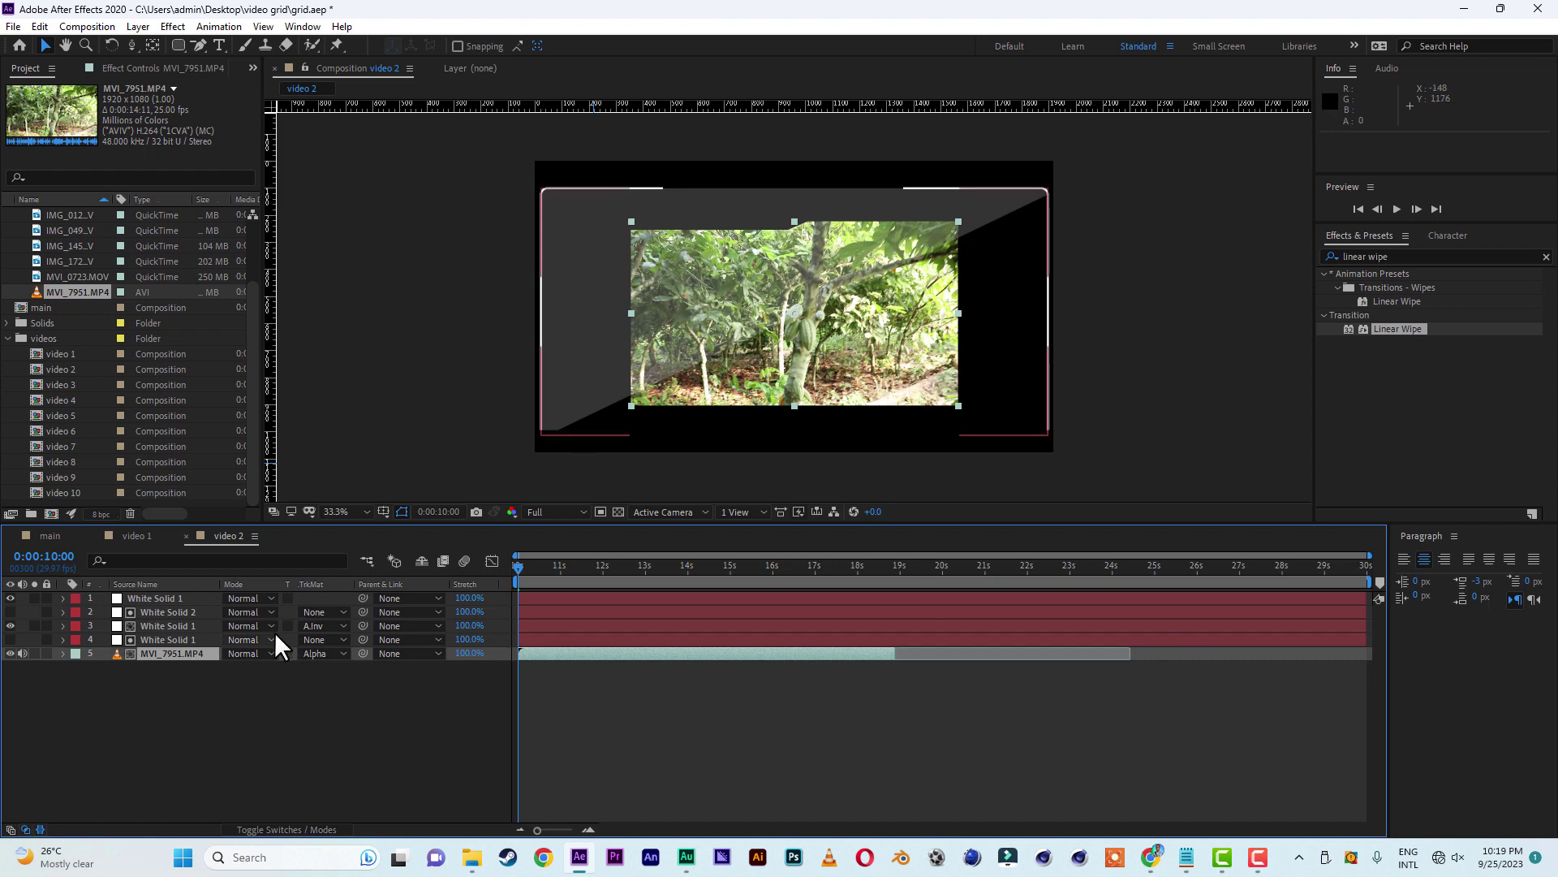
pyautogui.press('s')
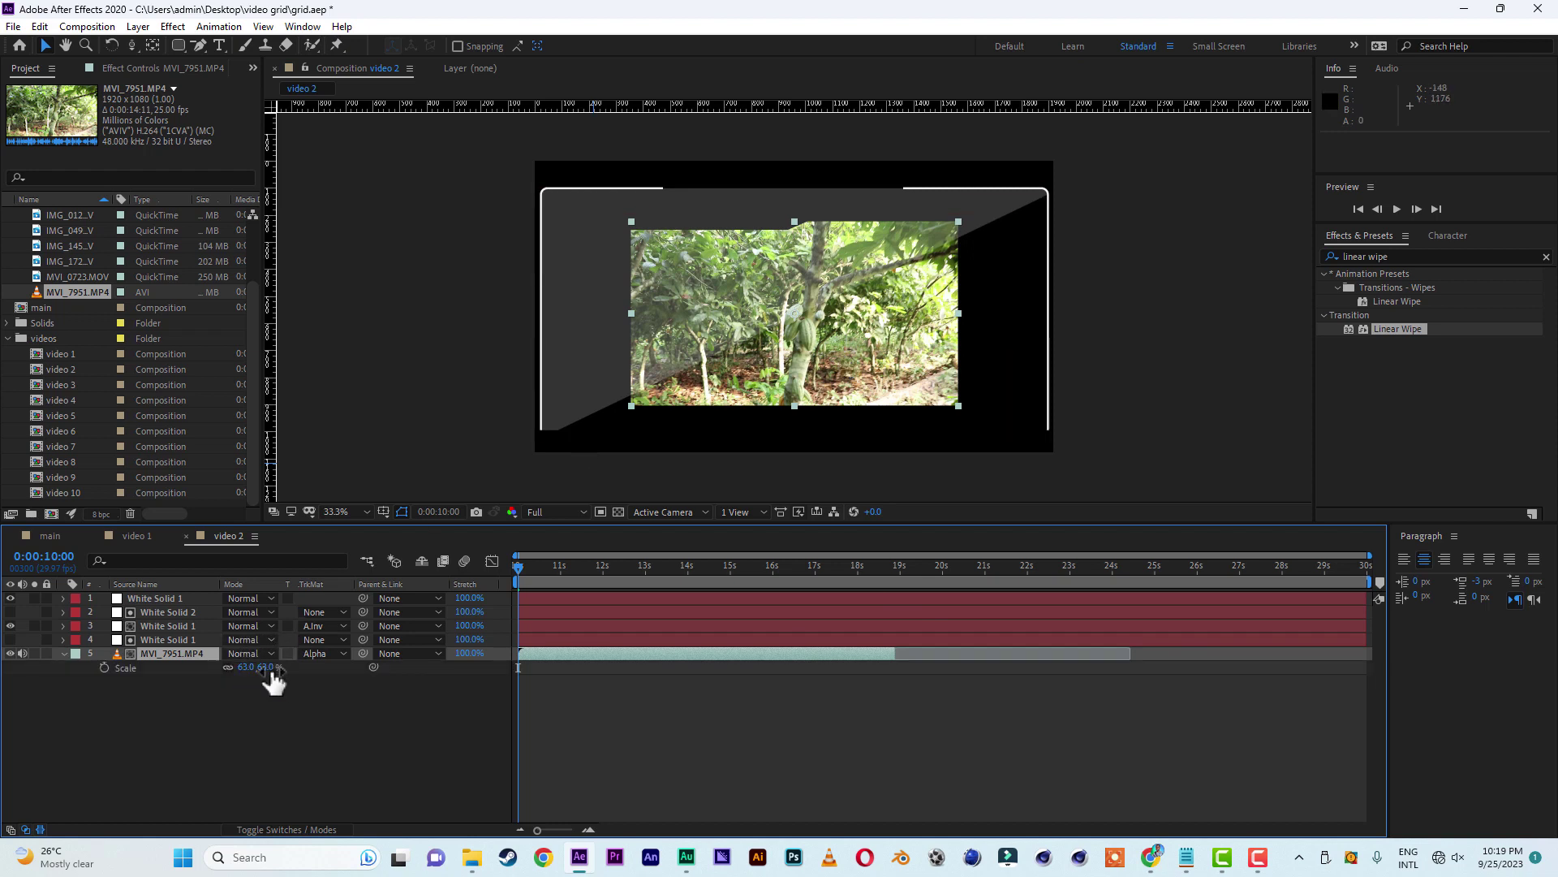
pyautogui.moveTo(269, 669); pyautogui.dragTo(288, 668)
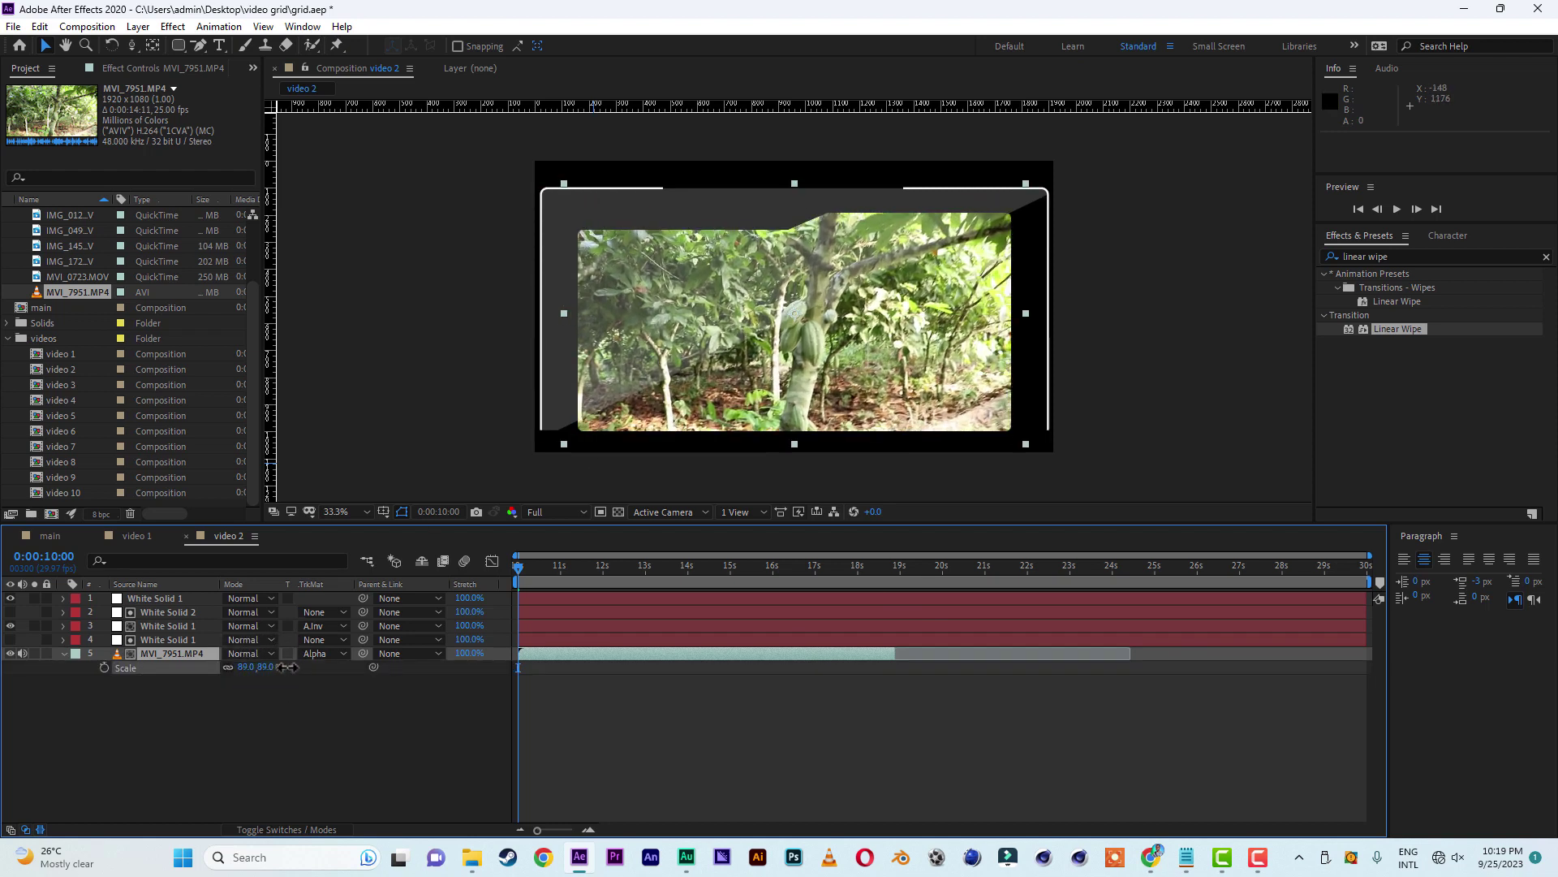
pyautogui.click(222, 734)
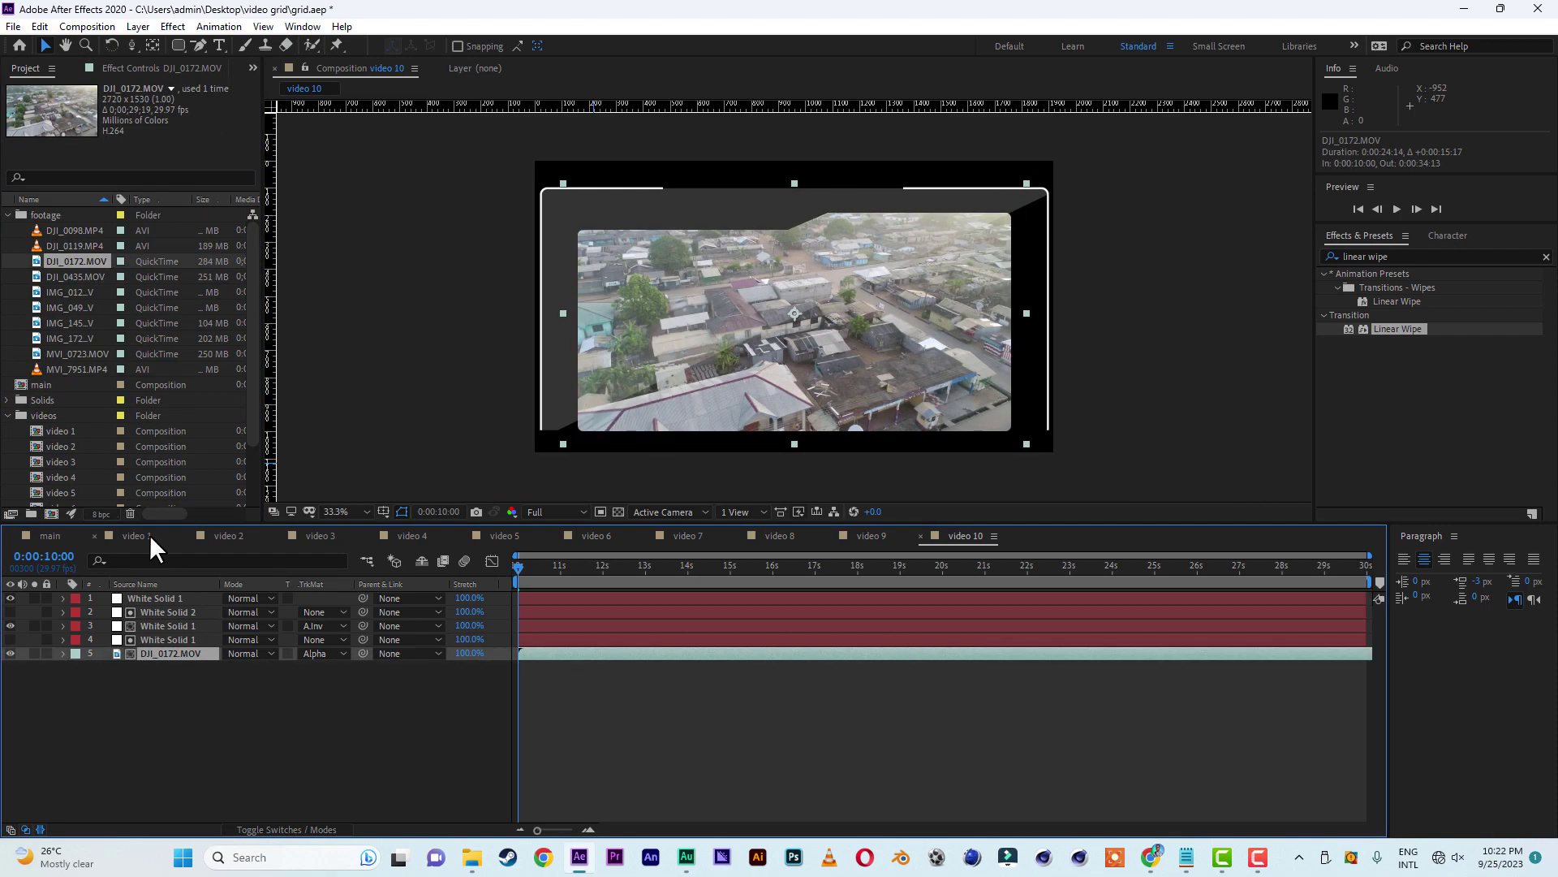
# - Play the reference video slideshow montage.mp4 in VLC and examine the title callouts attached to the video frames
pyautogui.click(688, 536)
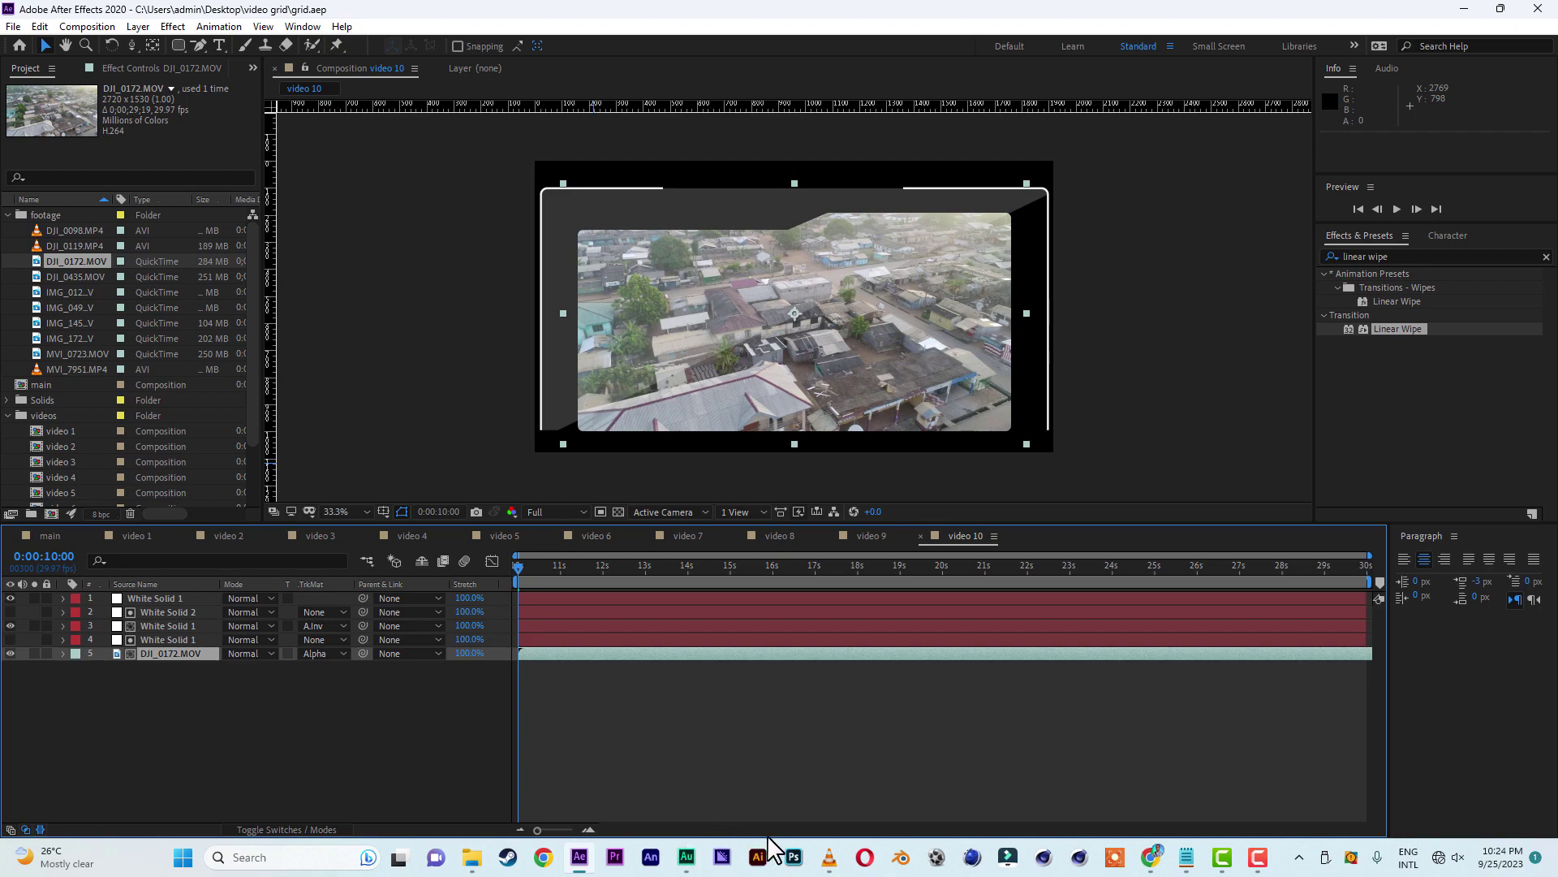
pyautogui.click(829, 858)
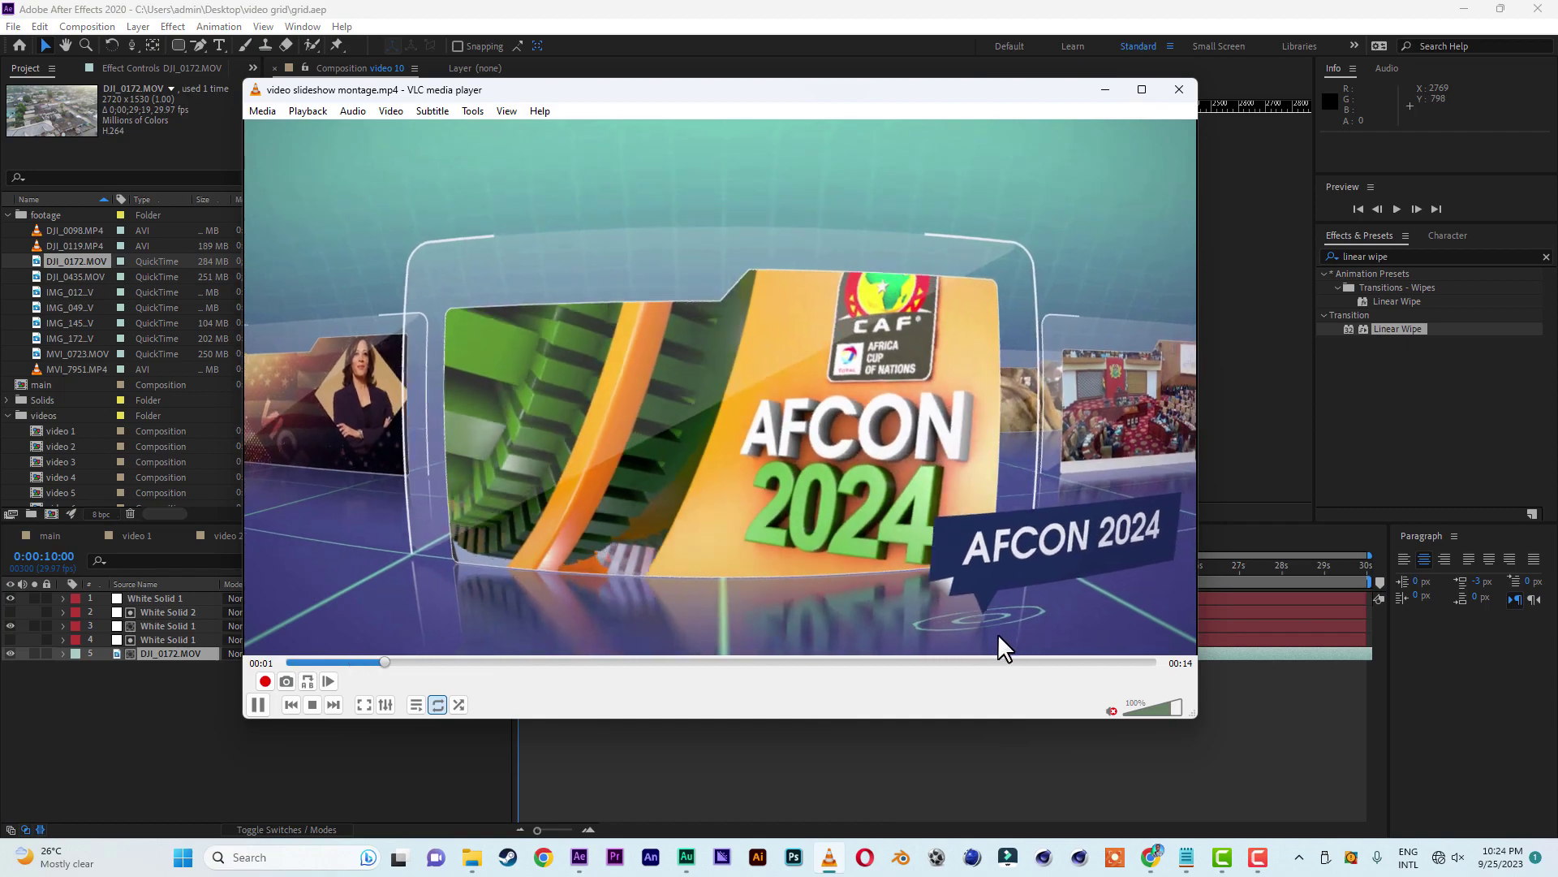
pyautogui.click(978, 633)
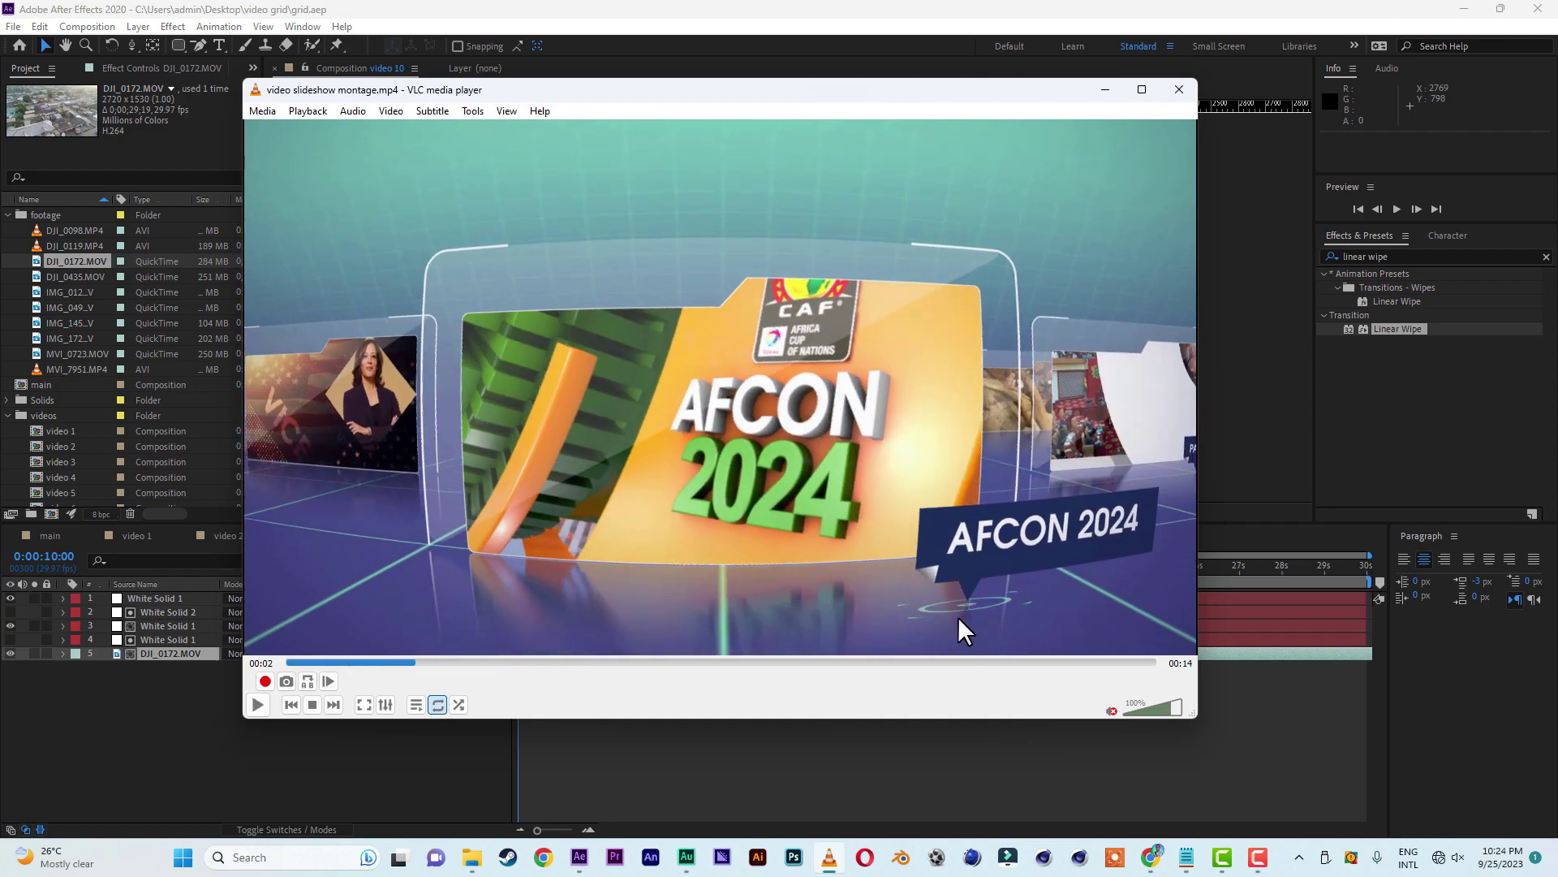
pyautogui.click(958, 616)
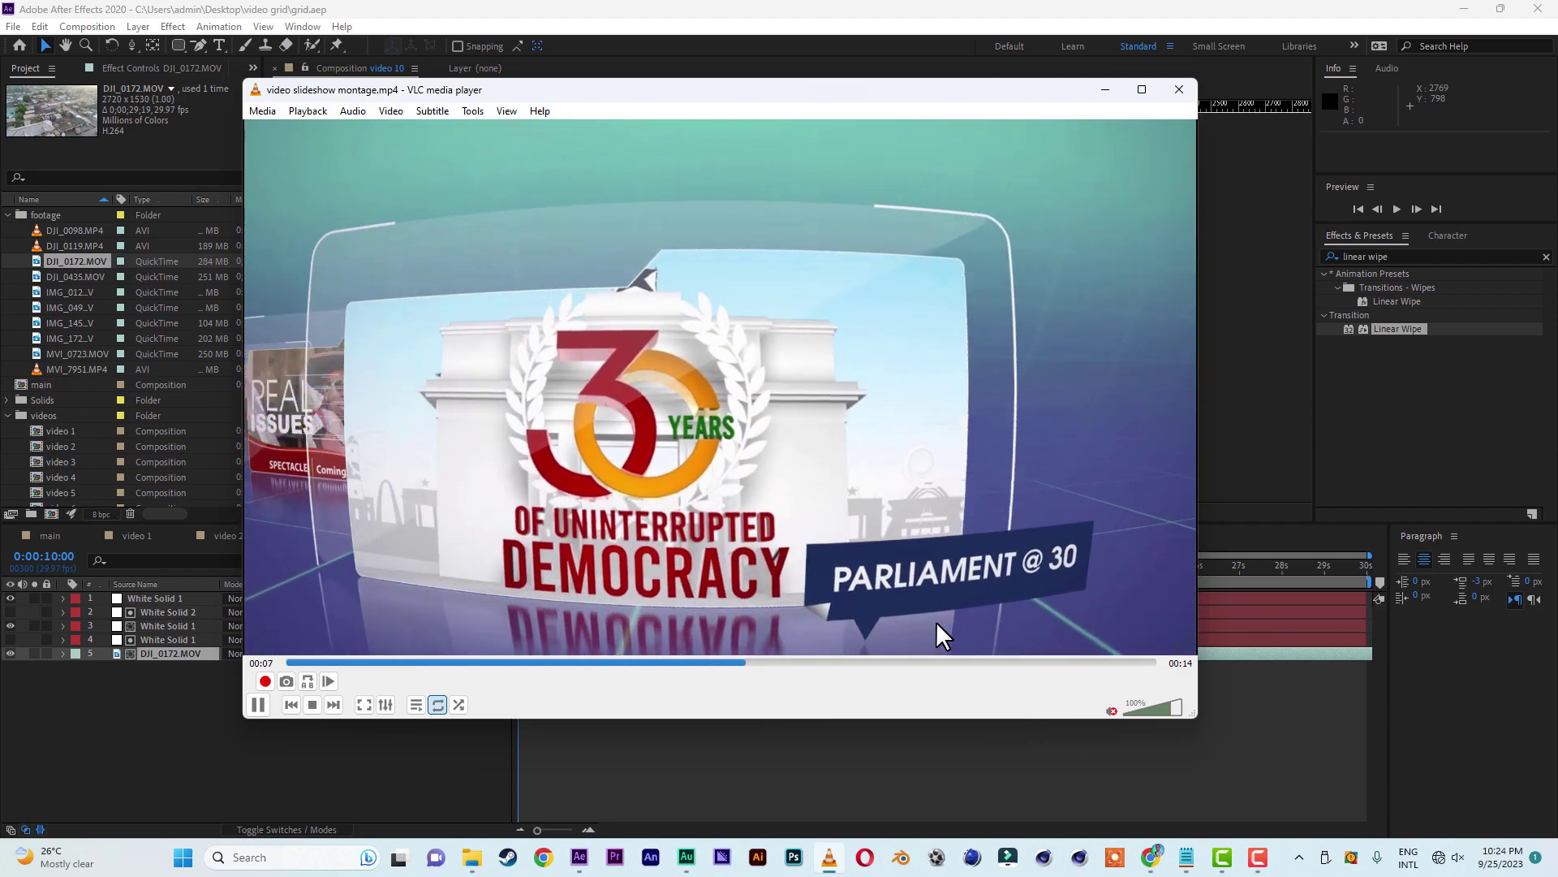
pyautogui.click(918, 566)
pyautogui.click(836, 42)
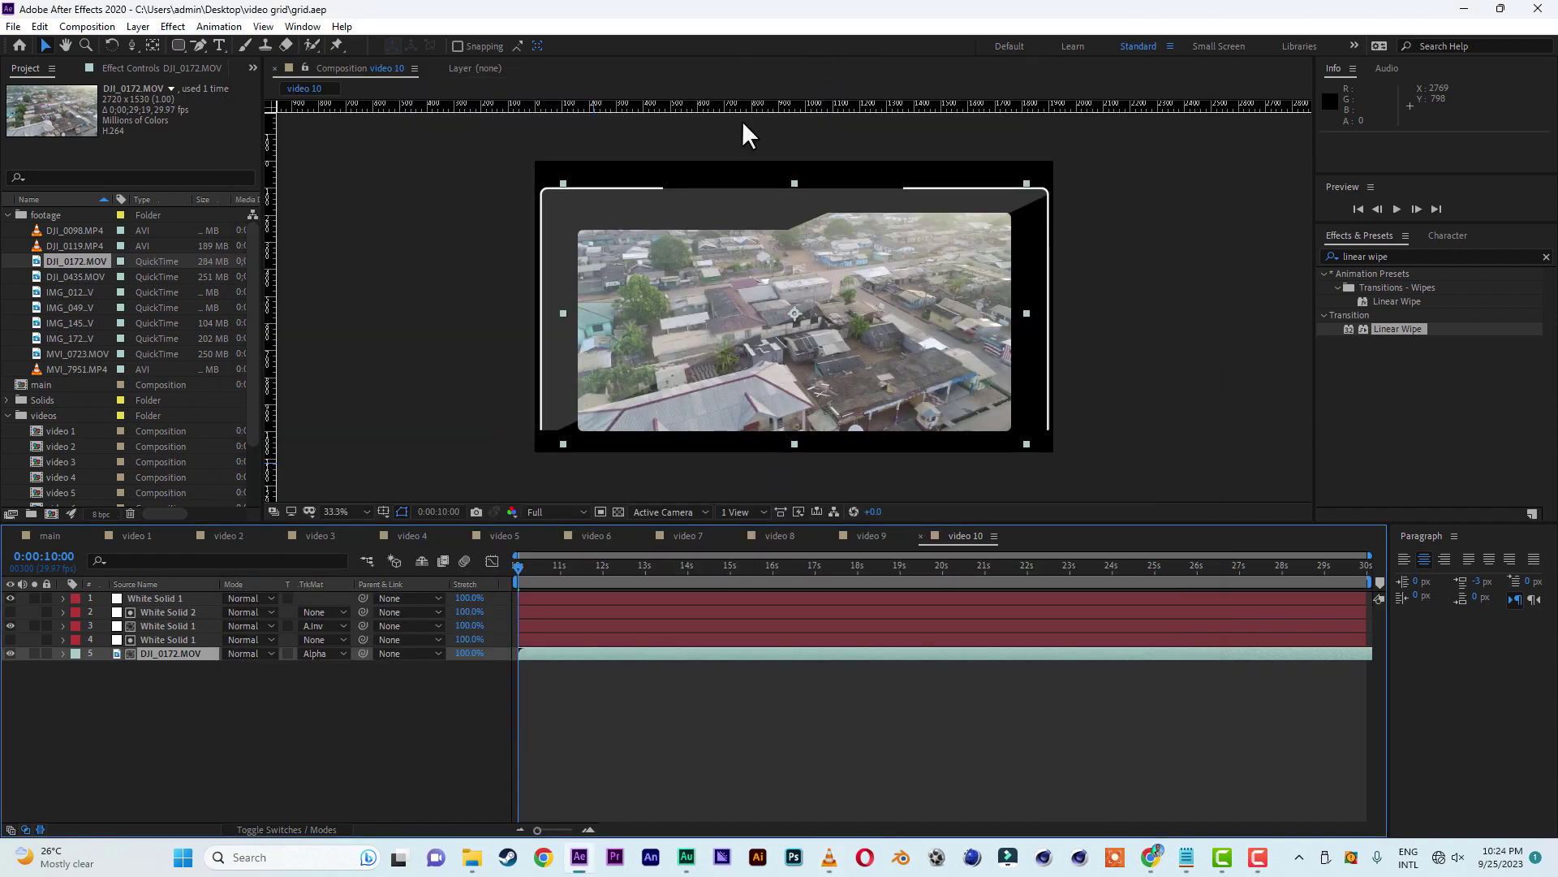
# - Create a new composition named "tittle 1" with a width of 1280 px and a height of 480 px
pyautogui.click(51, 513)
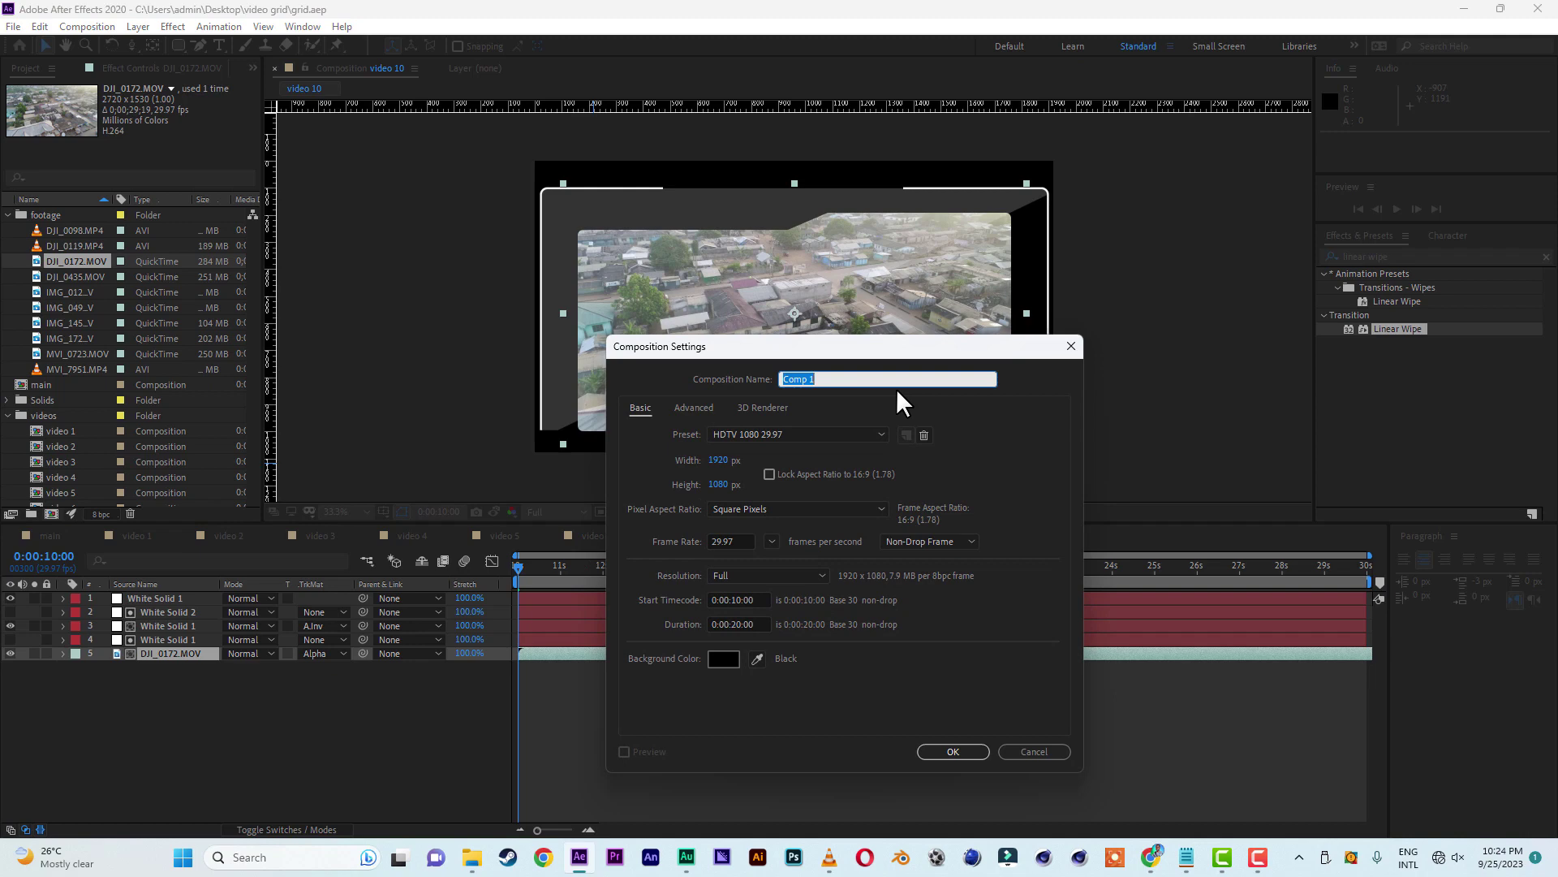
pyautogui.write('tittle 1')
pyautogui.click(721, 461)
pyautogui.write('1280')
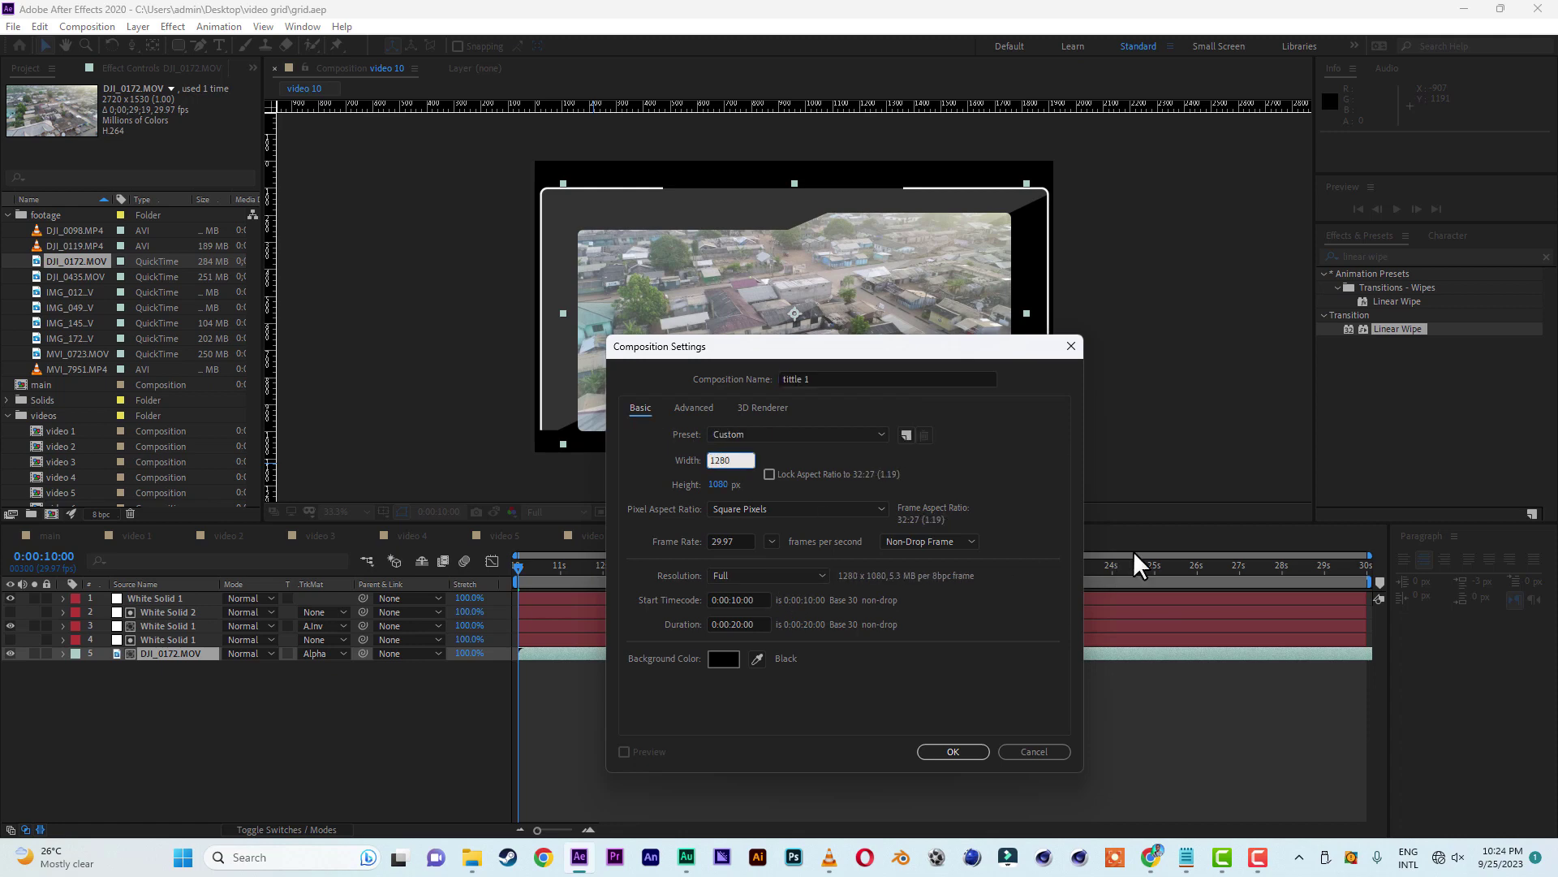
pyautogui.click(719, 485)
pyautogui.write('4')
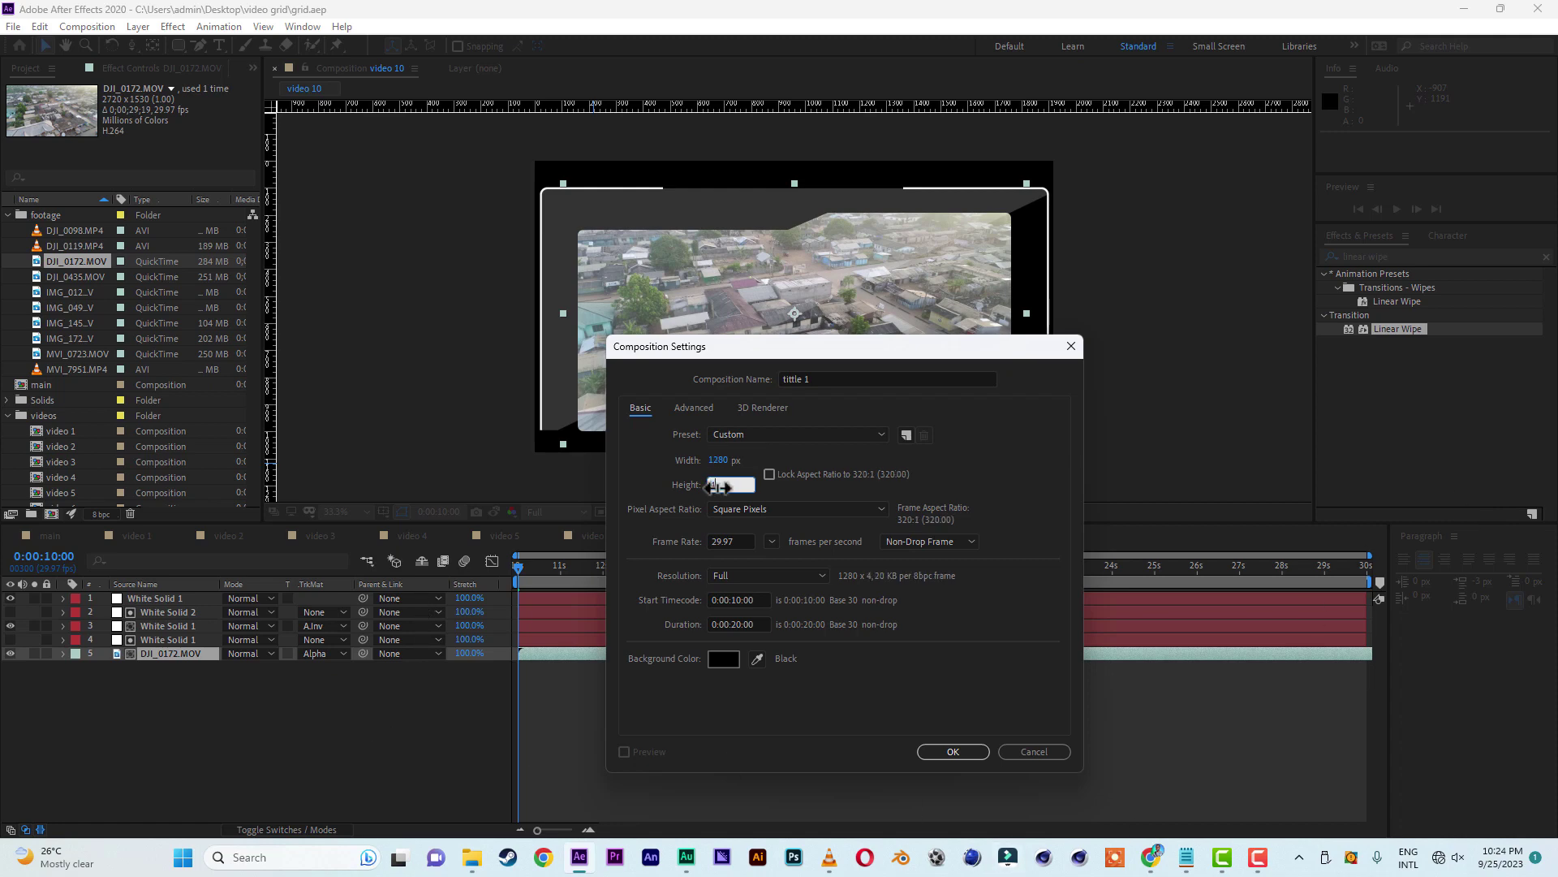
pyautogui.write('80')
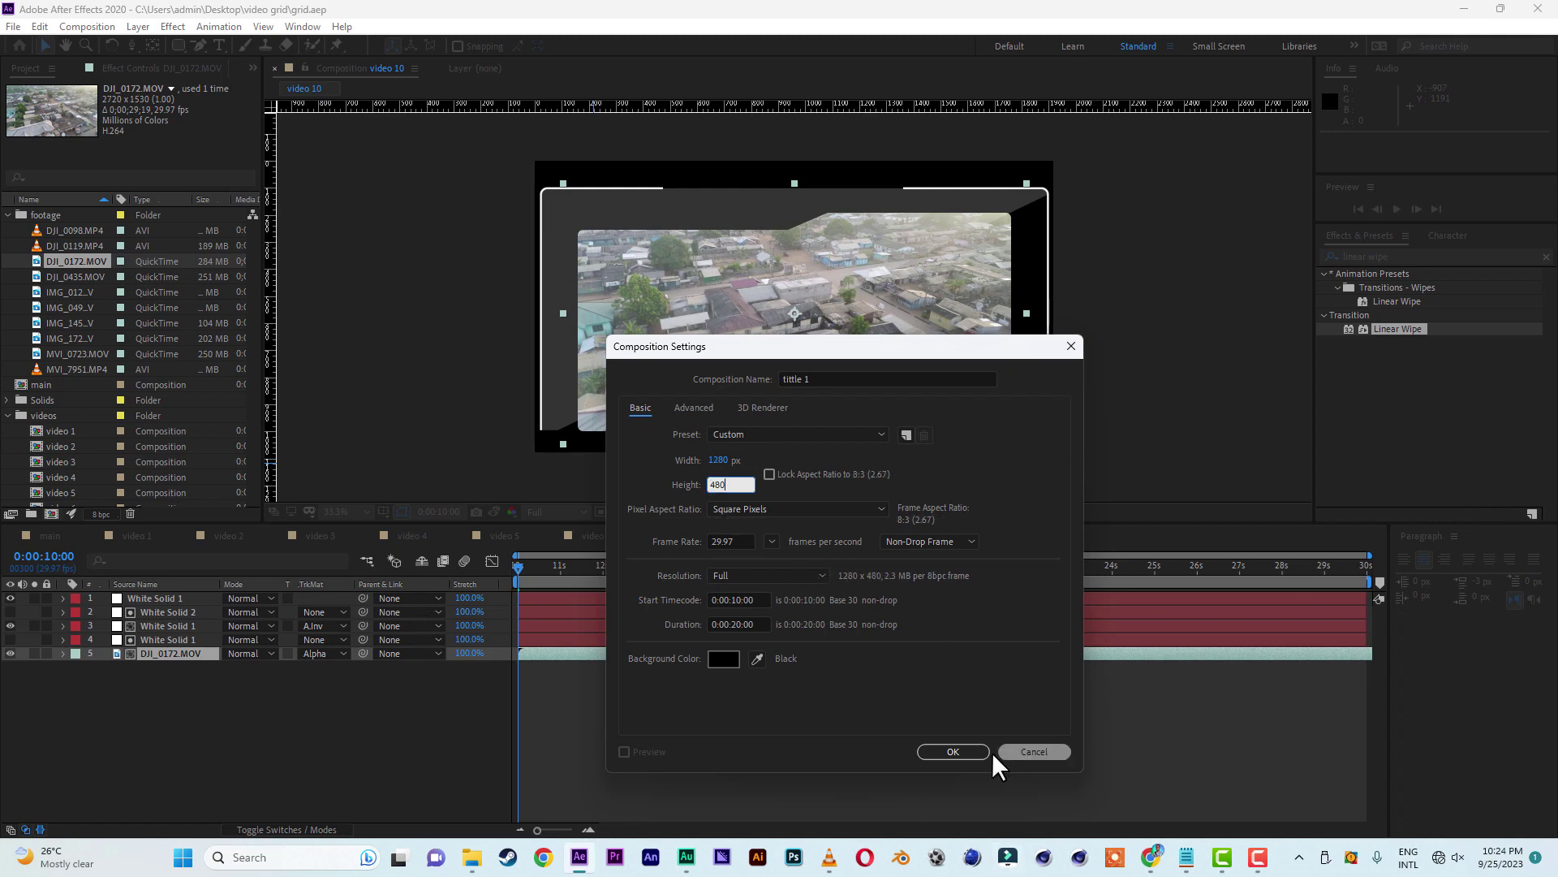
pyautogui.click(958, 752)
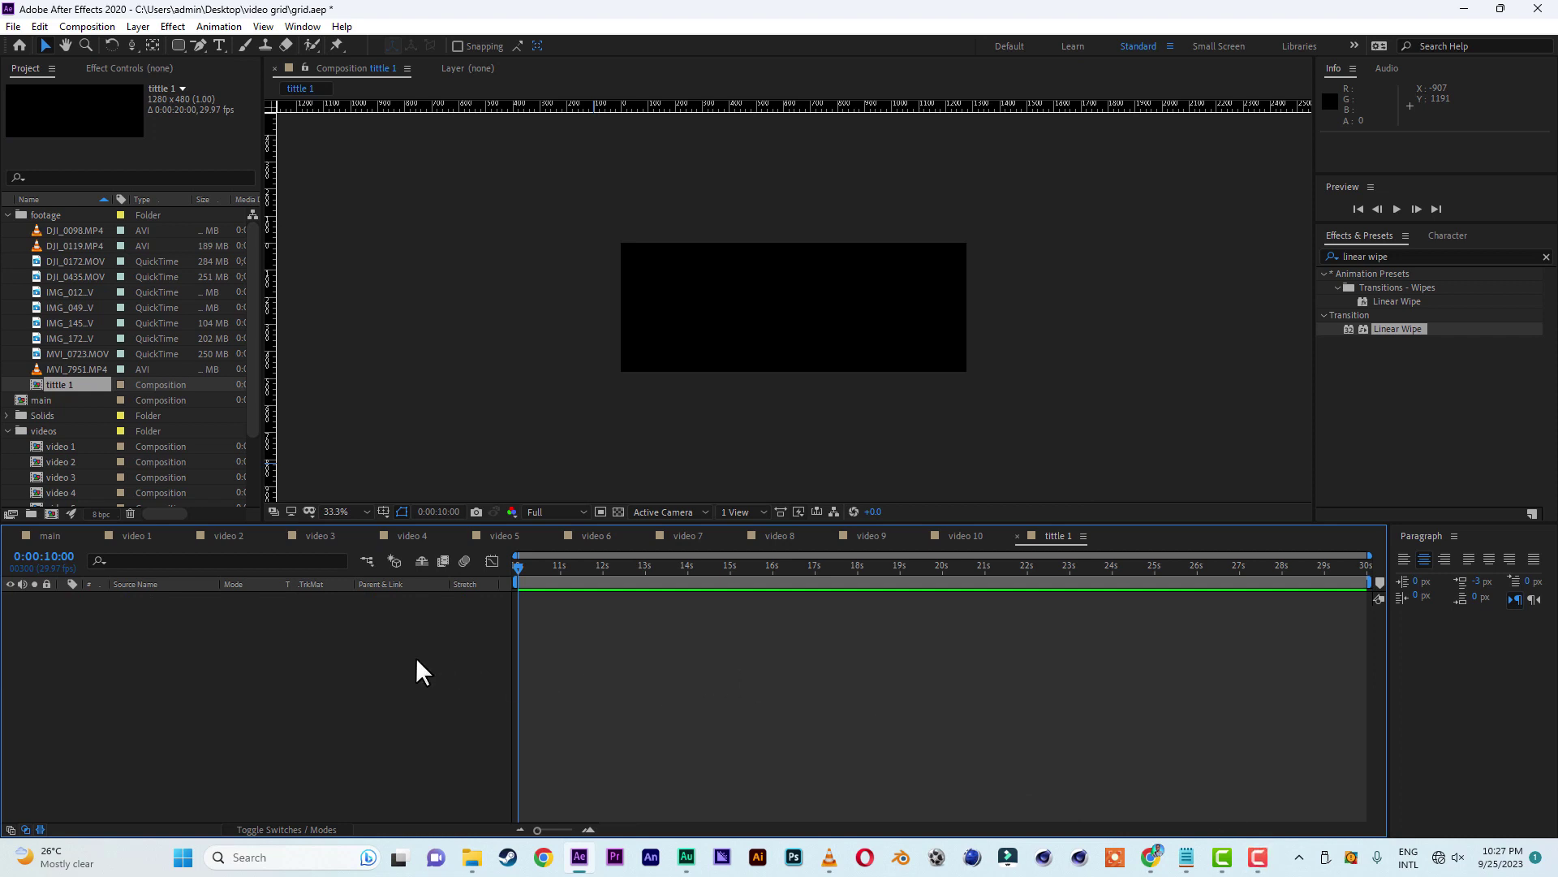
# - Add a white solid to the tittle 1 composition and mask its upper part with a rectangle about 1206 by 282 px
pyautogui.rightClick(266, 684)
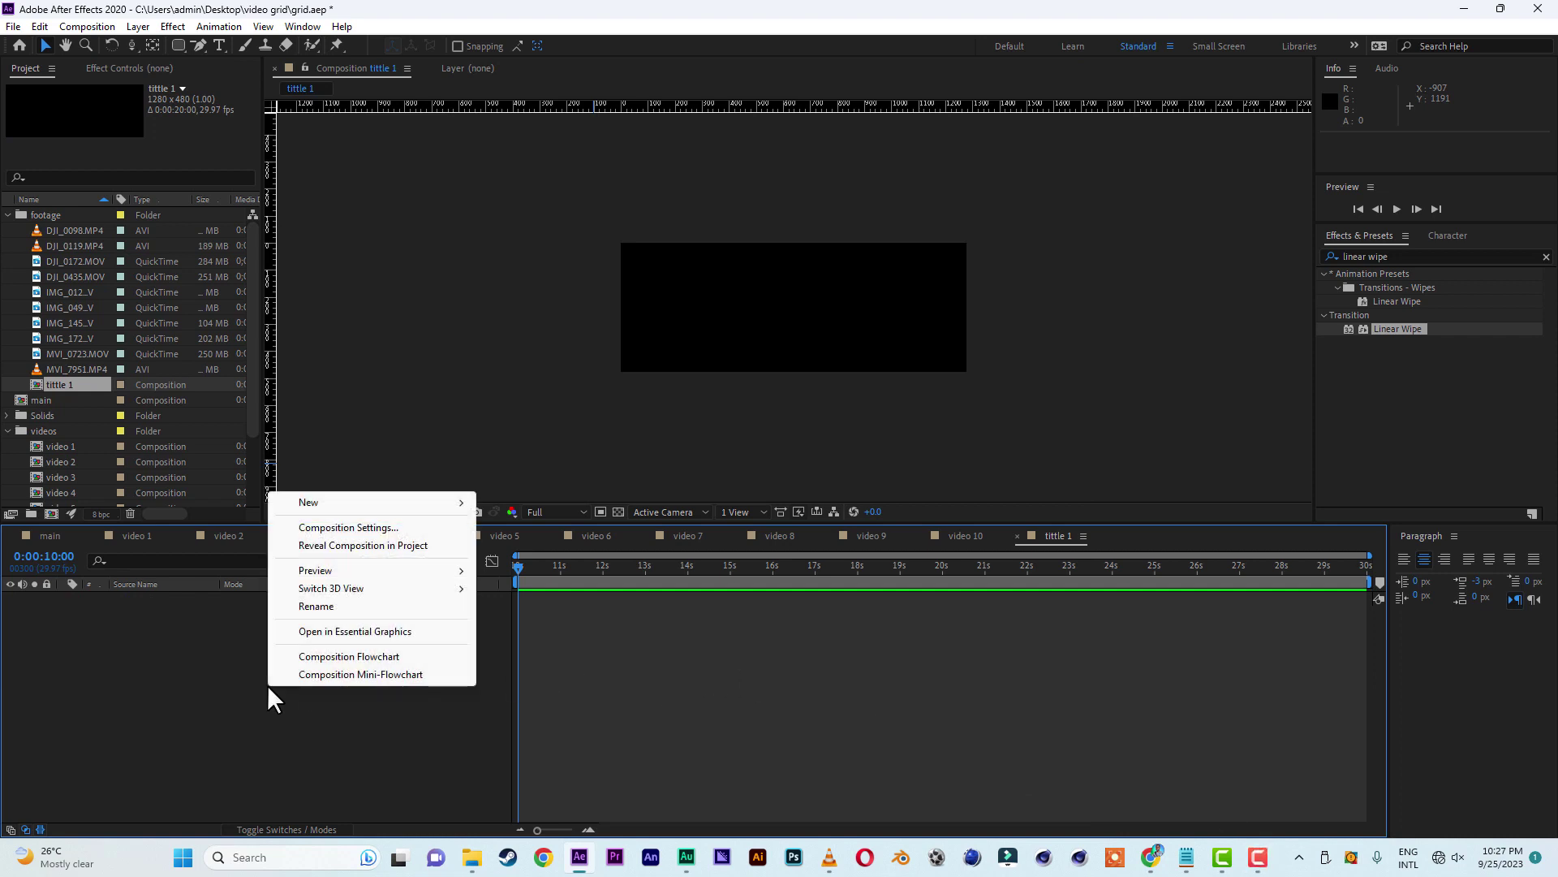
pyautogui.moveTo(393, 505)
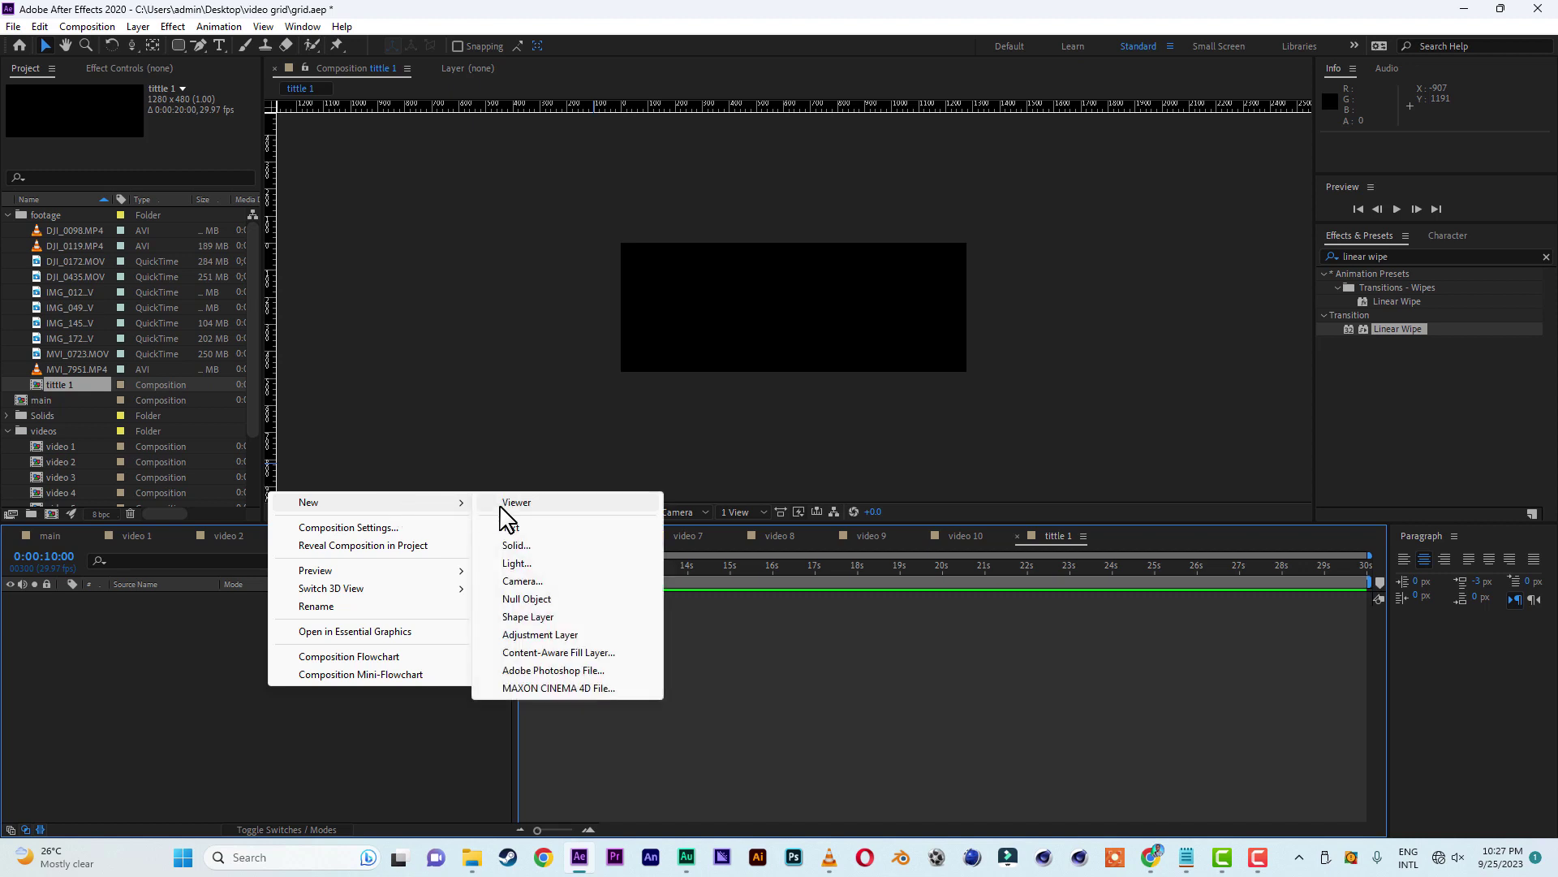
pyautogui.click(520, 546)
pyautogui.click(477, 520)
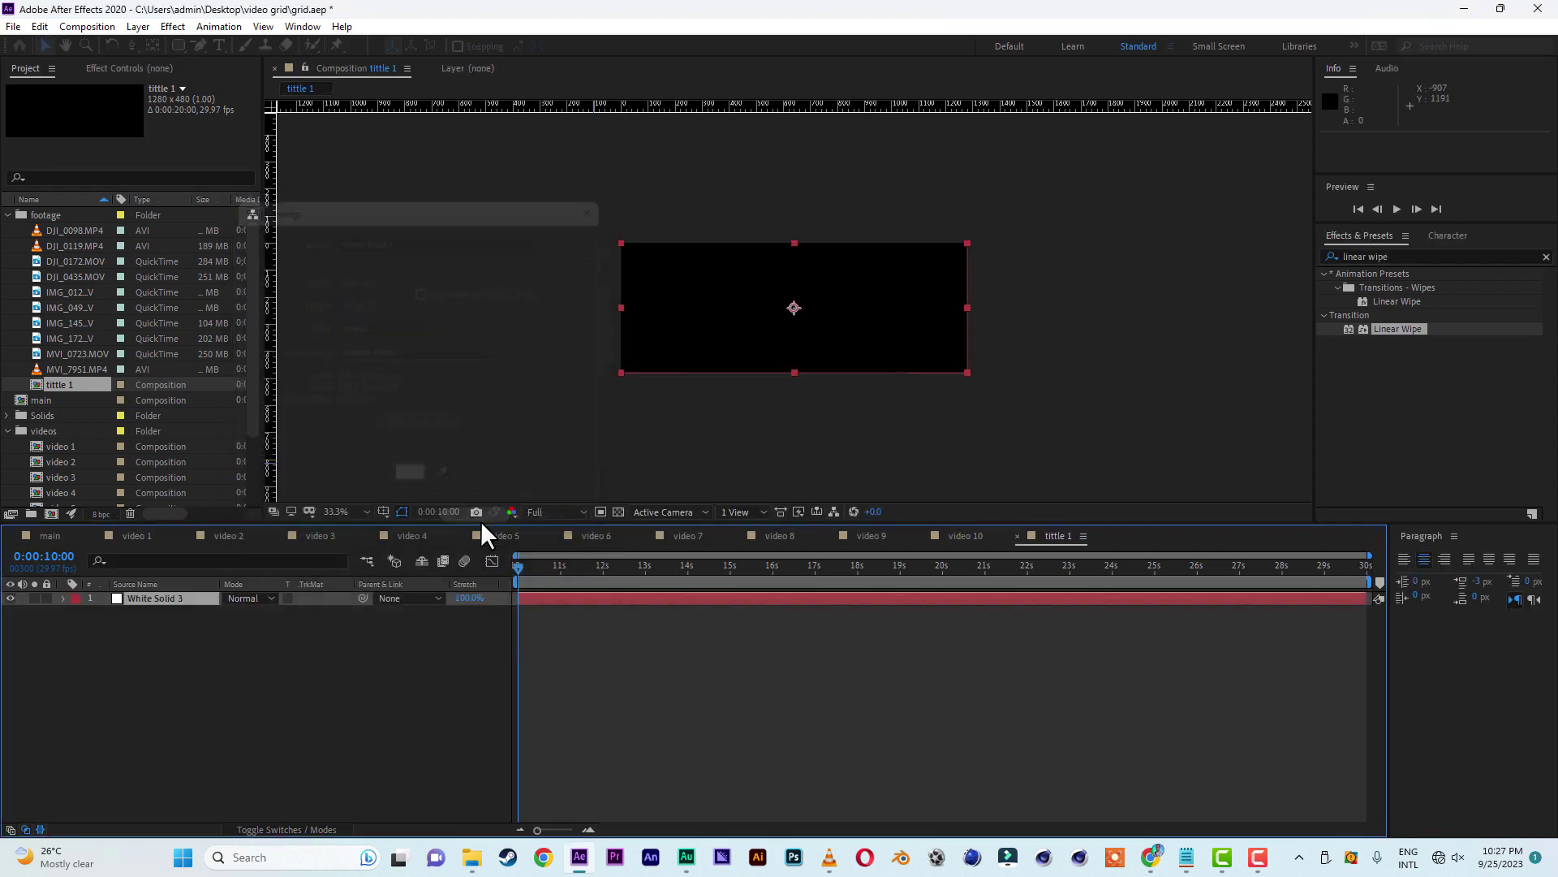
pyautogui.click(179, 45)
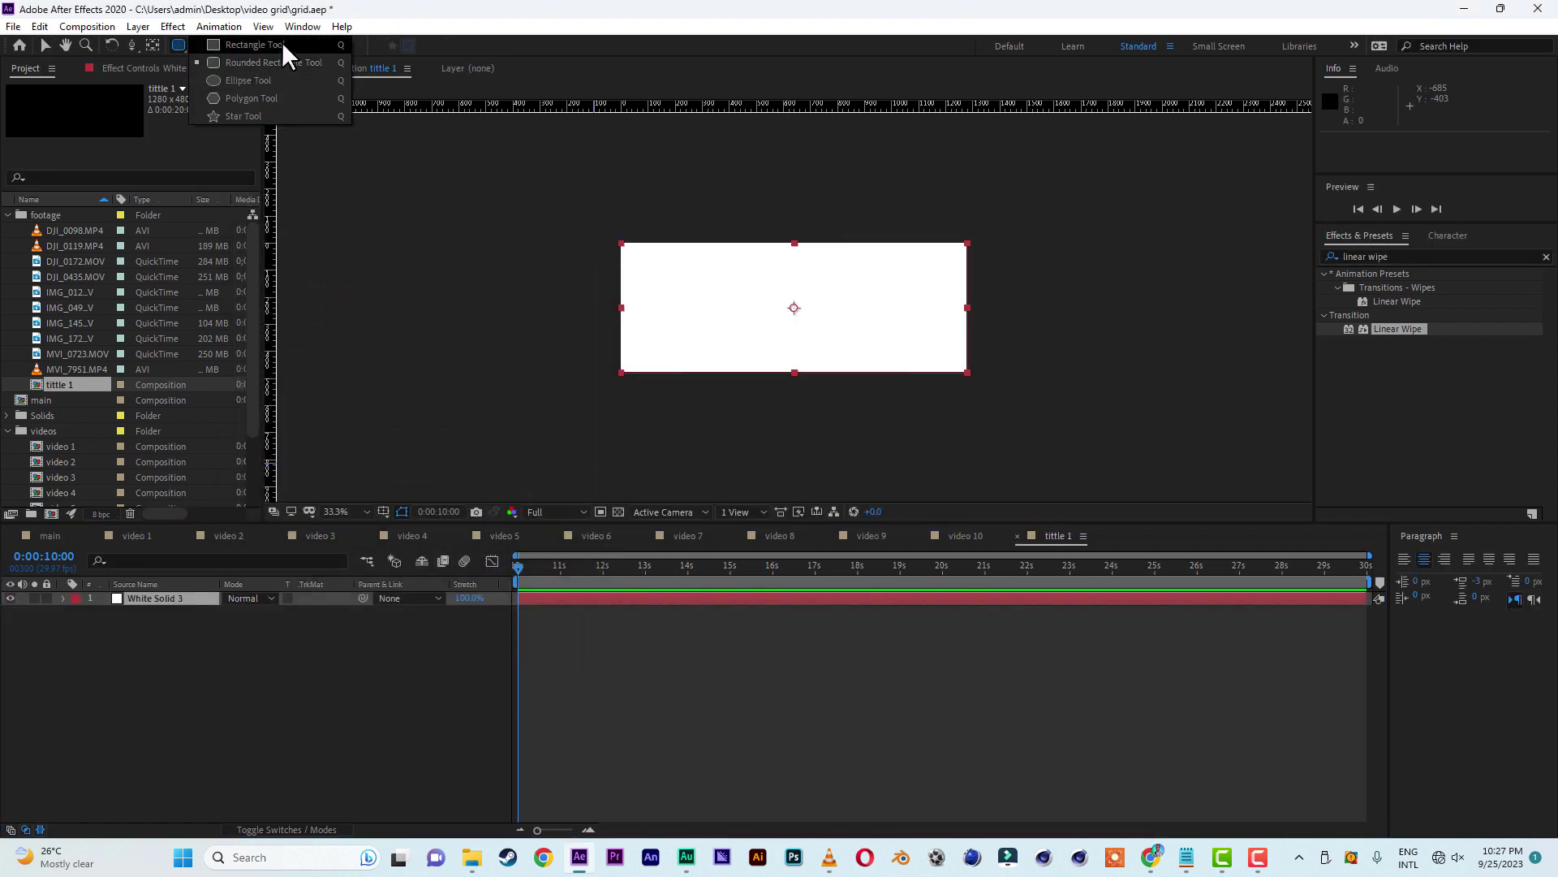
pyautogui.click(282, 45)
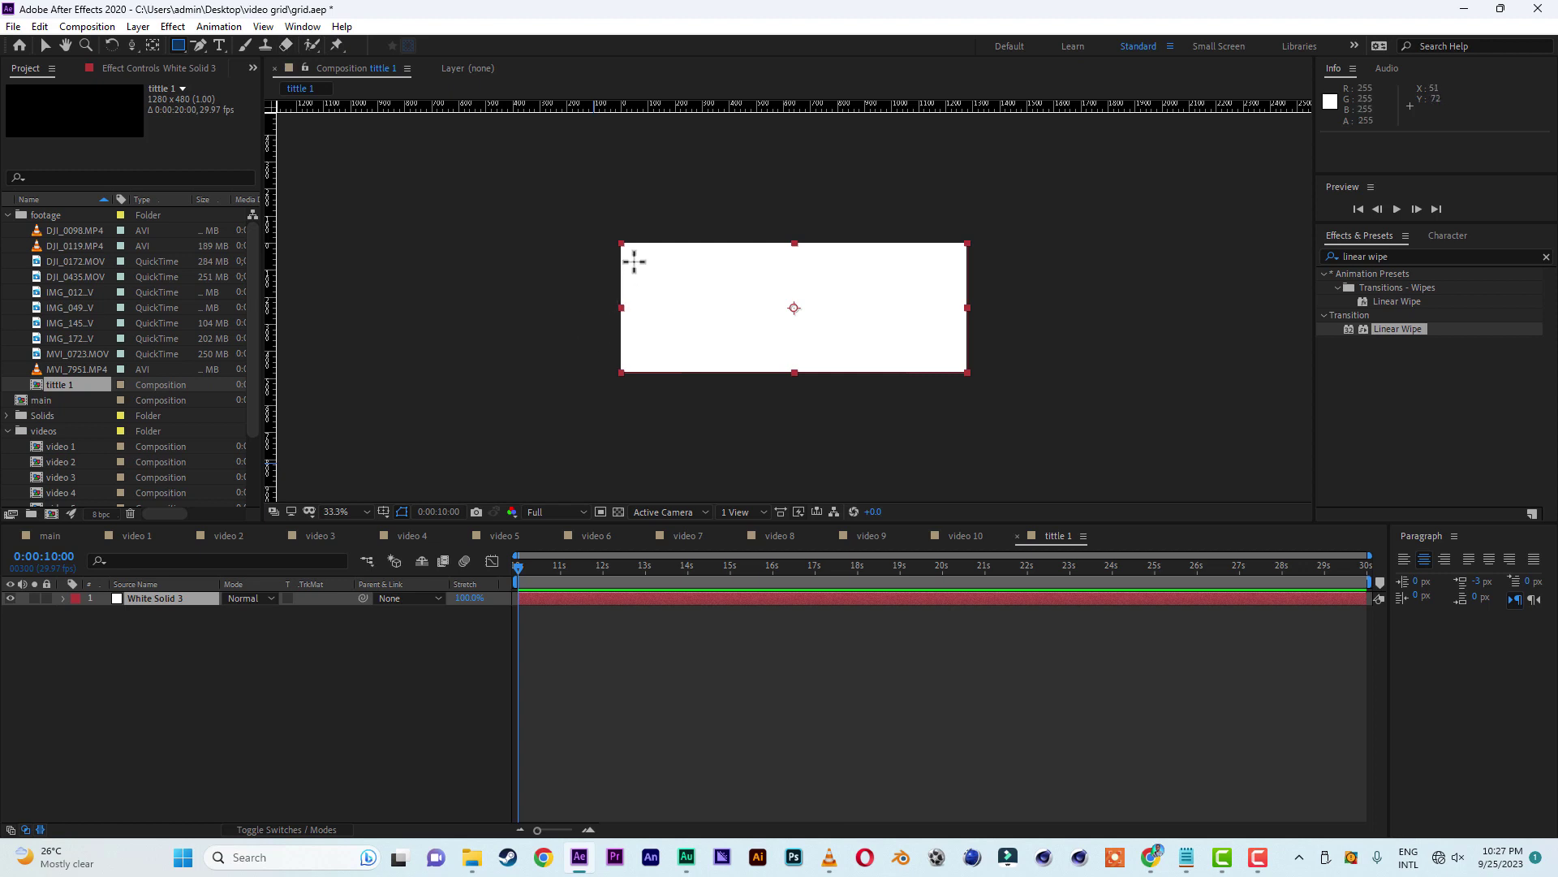
pyautogui.moveTo(631, 257)
pyautogui.mouseDown()
pyautogui.moveTo(651, 305)
pyautogui.moveTo(957, 333)
pyautogui.mouseUp()
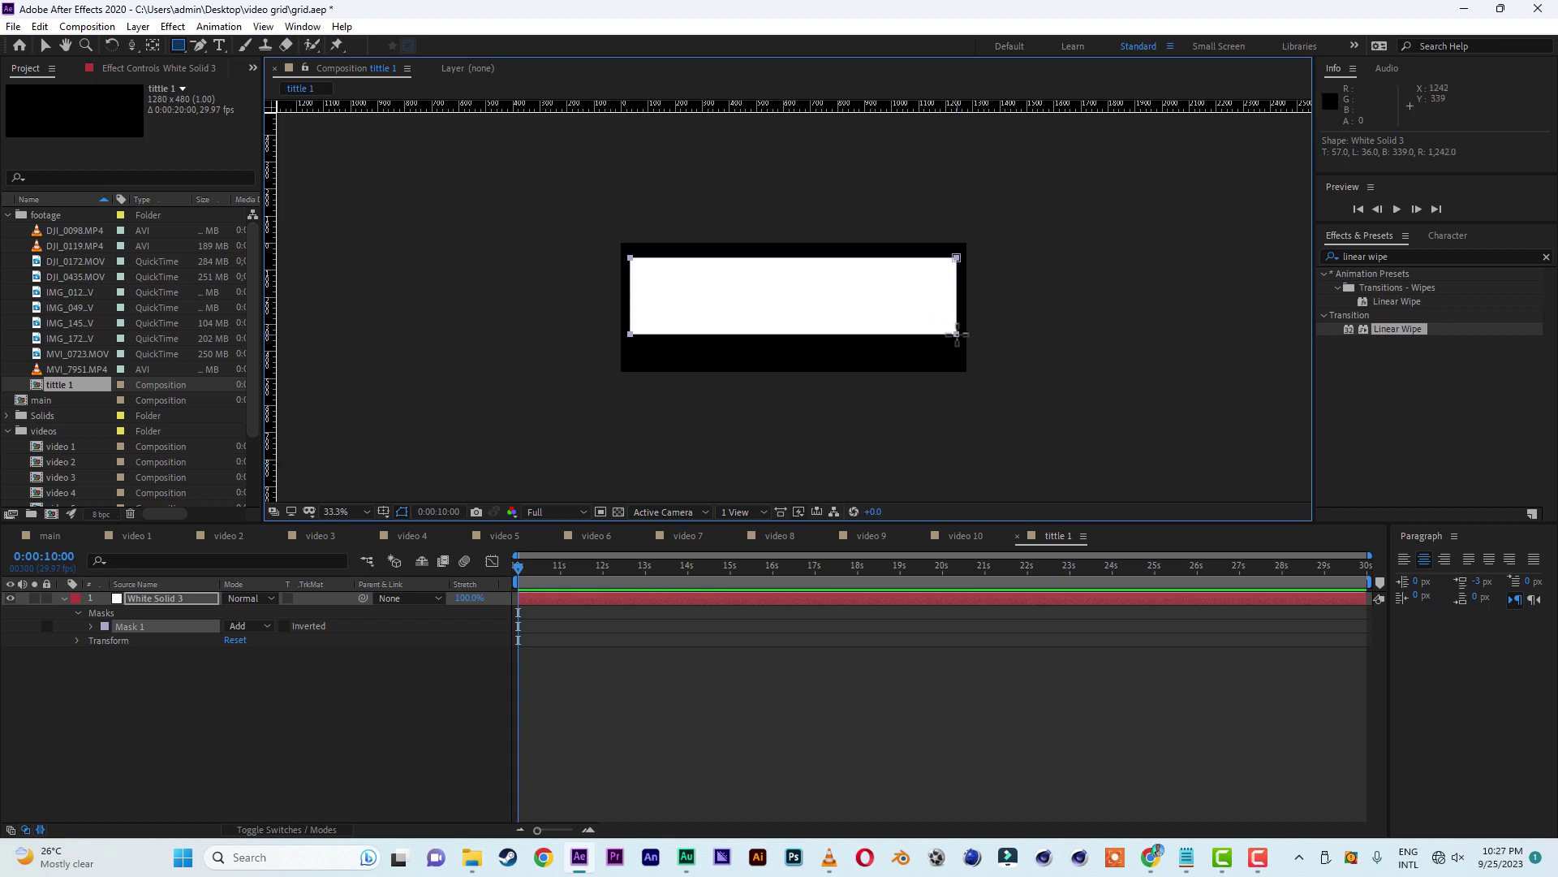
# - Add three vertices near the left end of the mask's lower edge and pull the middle one down into a speech-bubble pointer
pyautogui.click(206, 47)
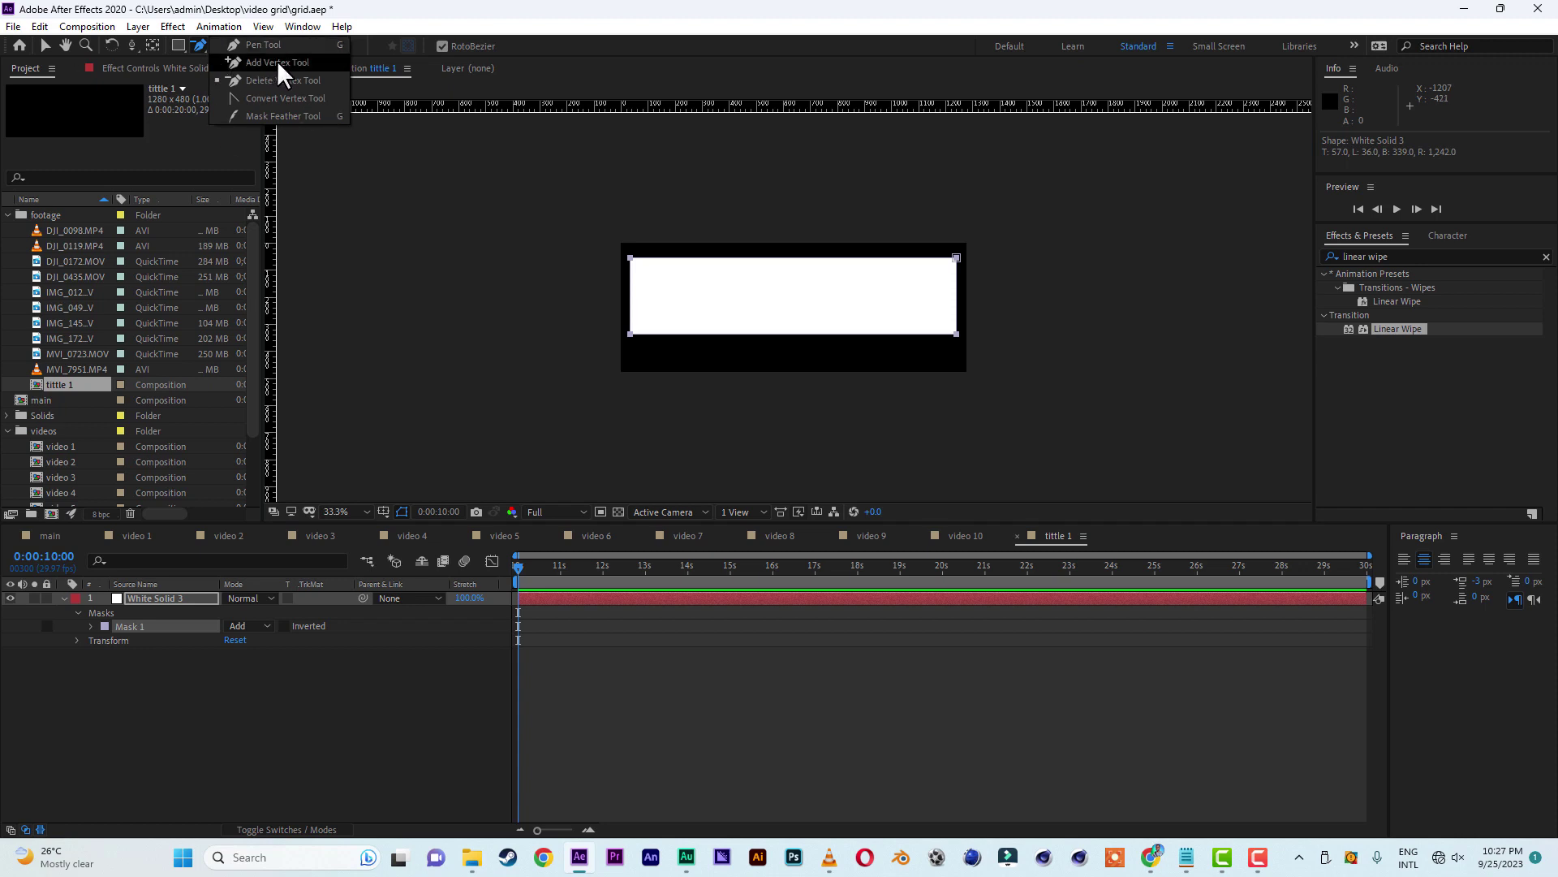
pyautogui.click(278, 64)
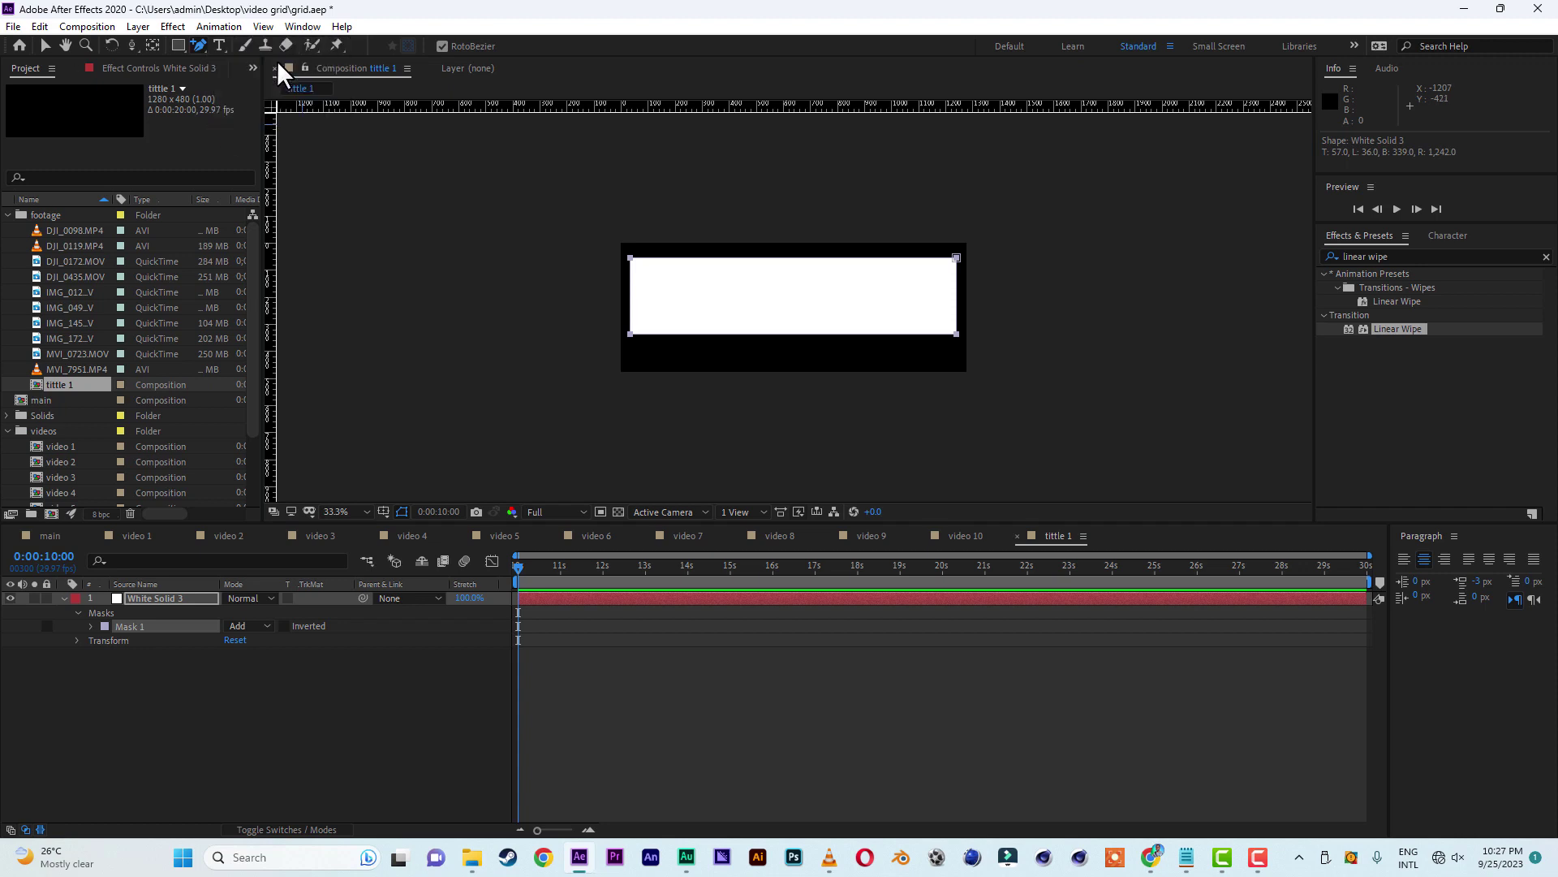
pyautogui.click(656, 333)
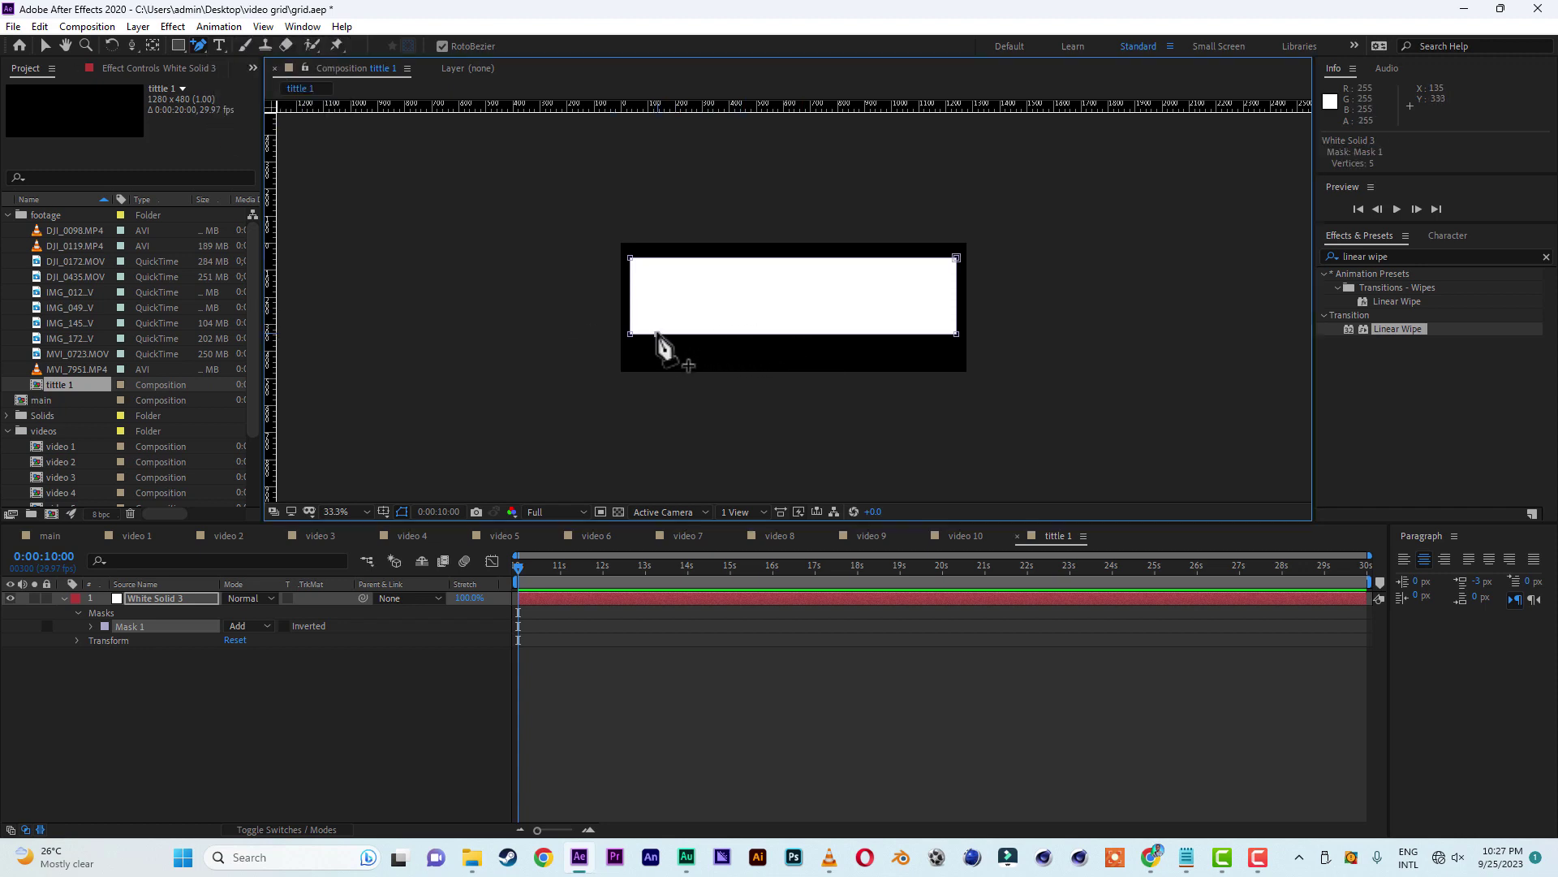
pyautogui.click(677, 334)
pyautogui.click(698, 333)
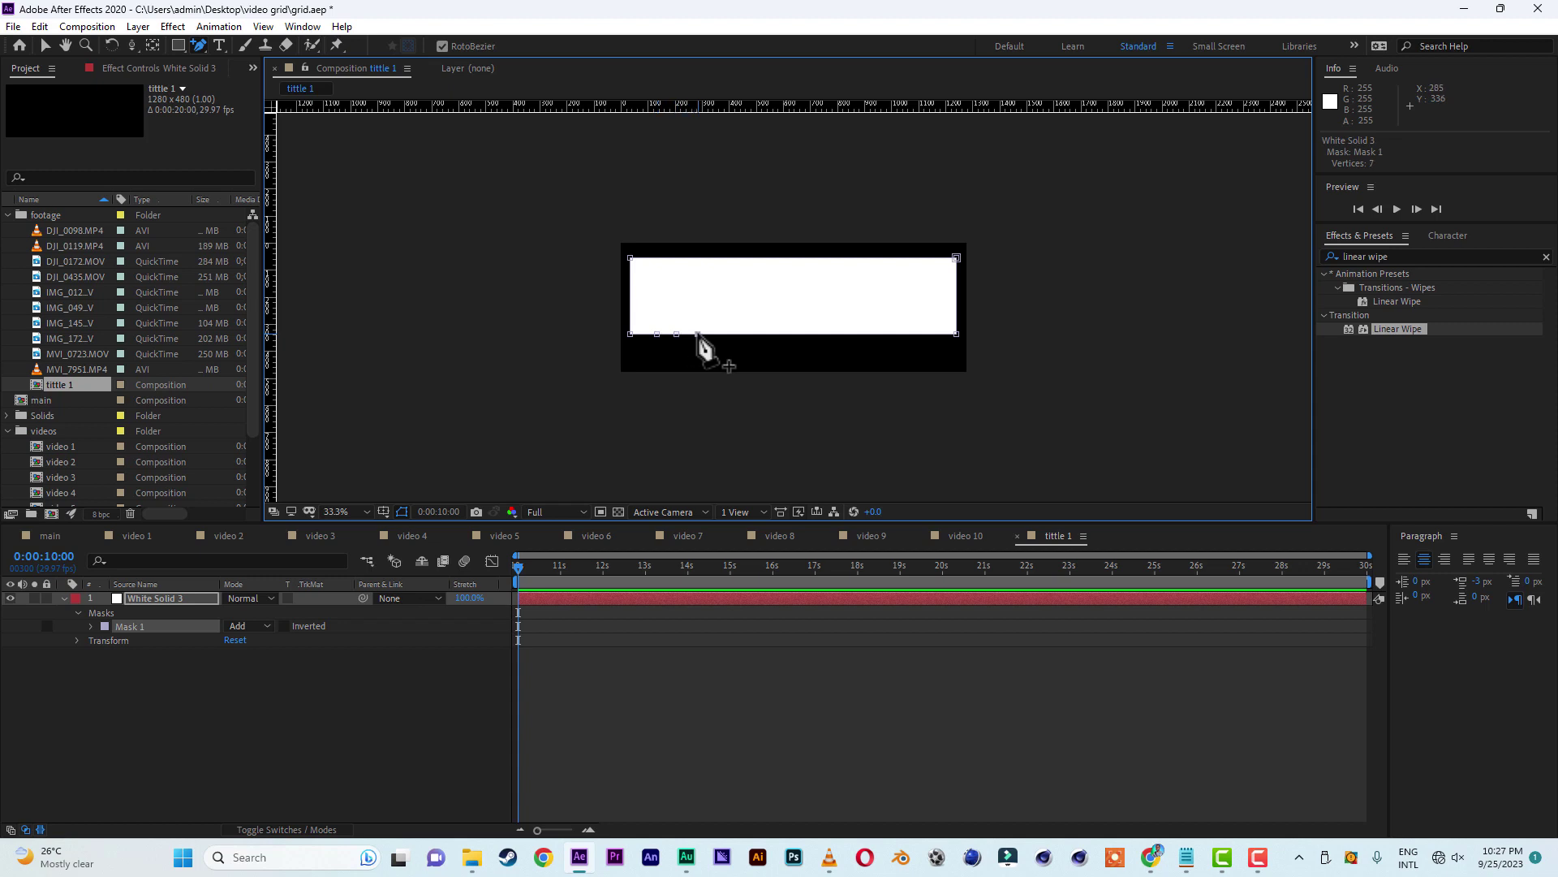
pyautogui.click(46, 45)
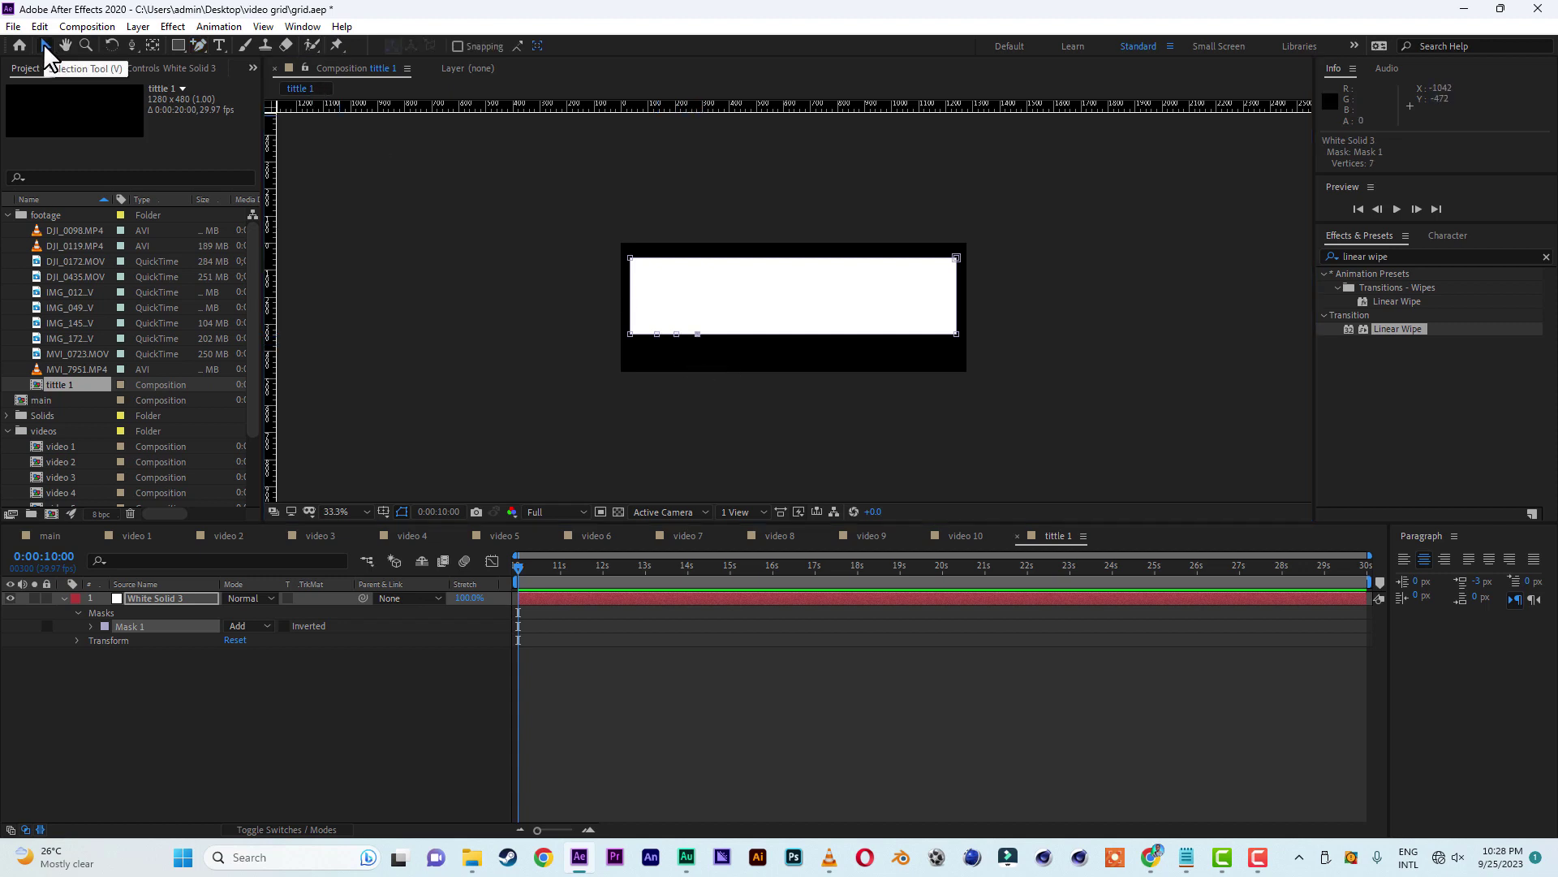
pyautogui.moveTo(676, 334); pyautogui.dragTo(679, 367)
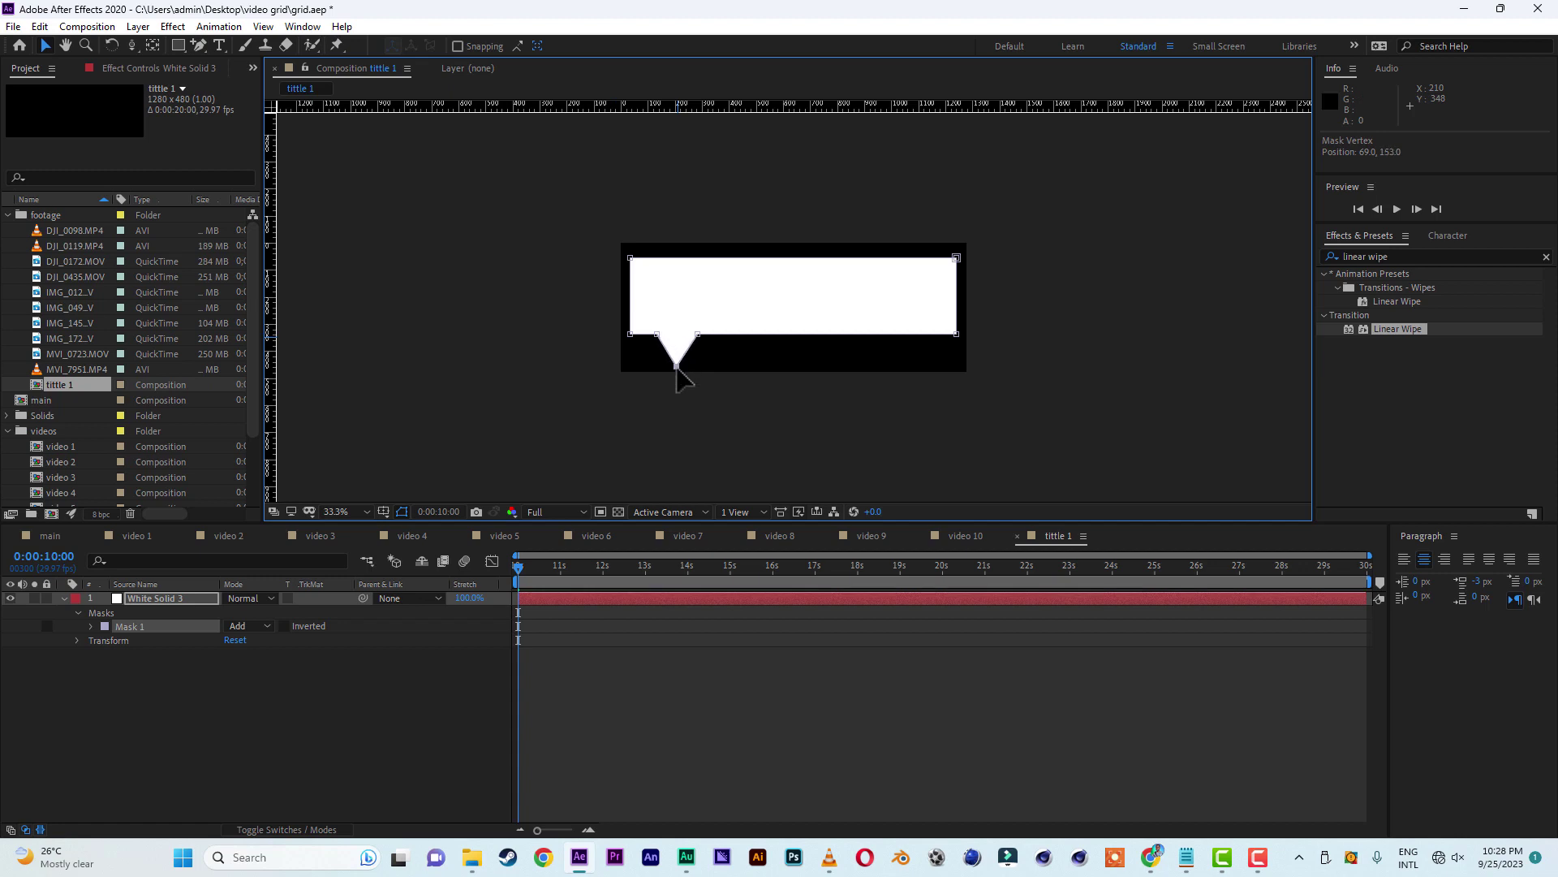
pyautogui.click(840, 313)
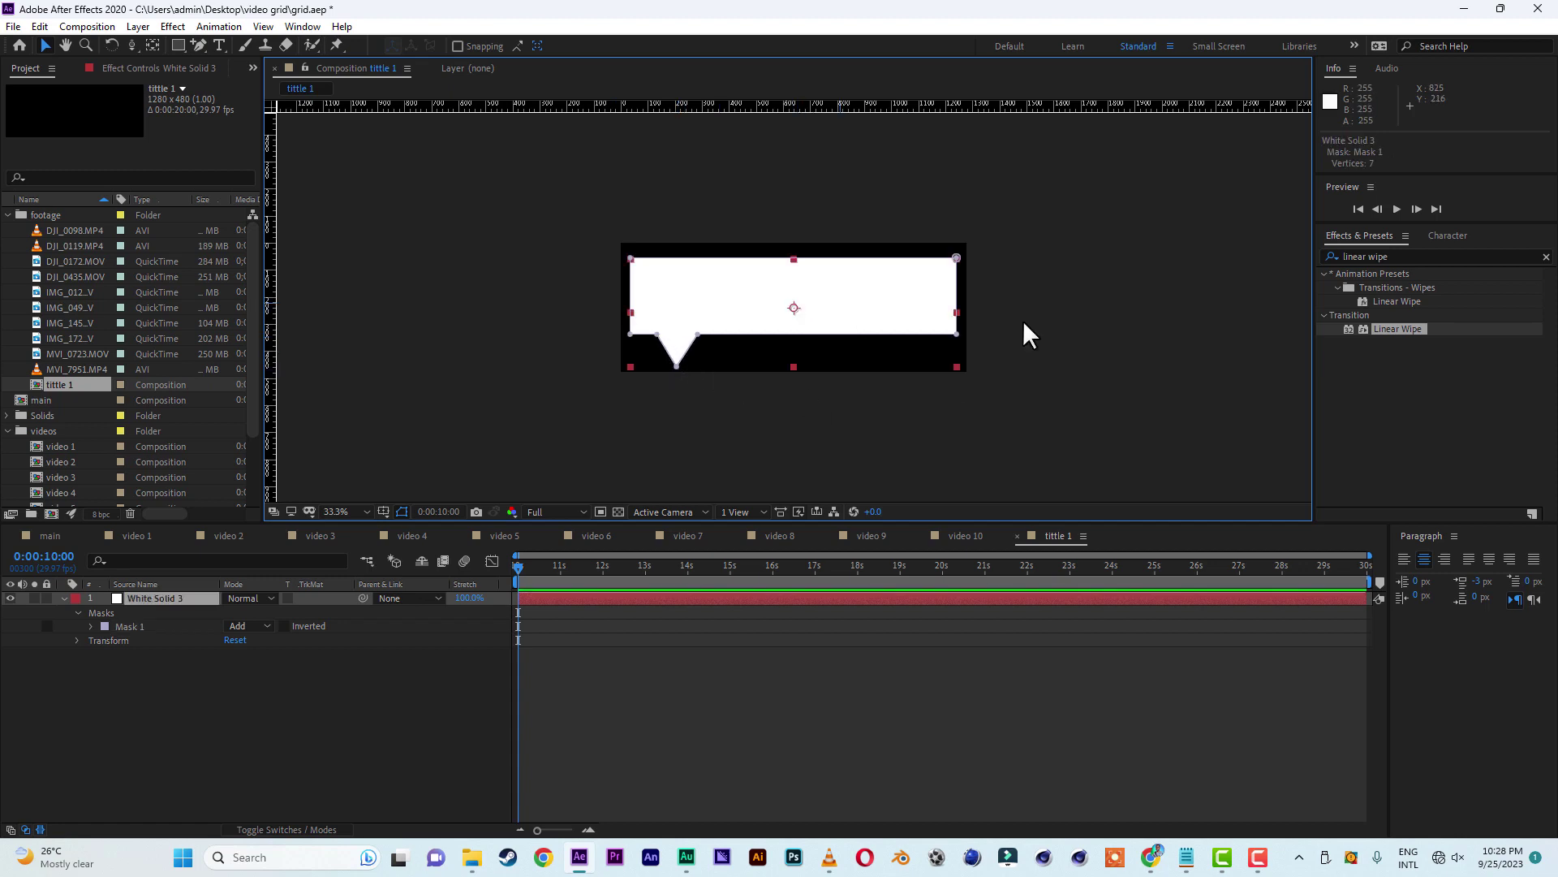
# - Apply a Fill effect to the masked white solid and set its color to dark blue 1C263B
pyautogui.click(1400, 257)
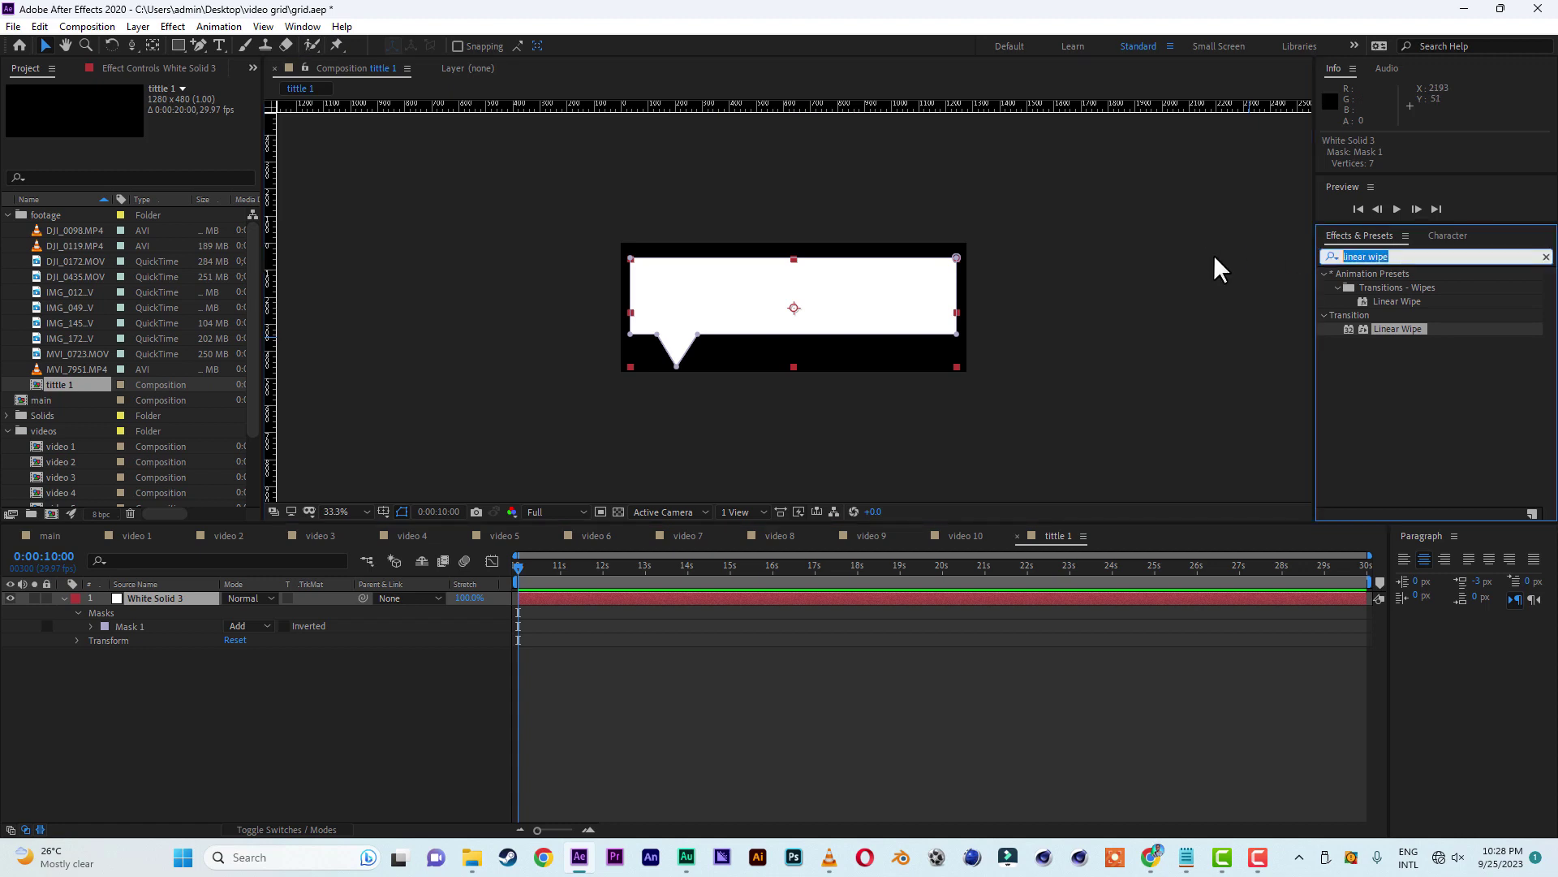
pyautogui.write('fill')
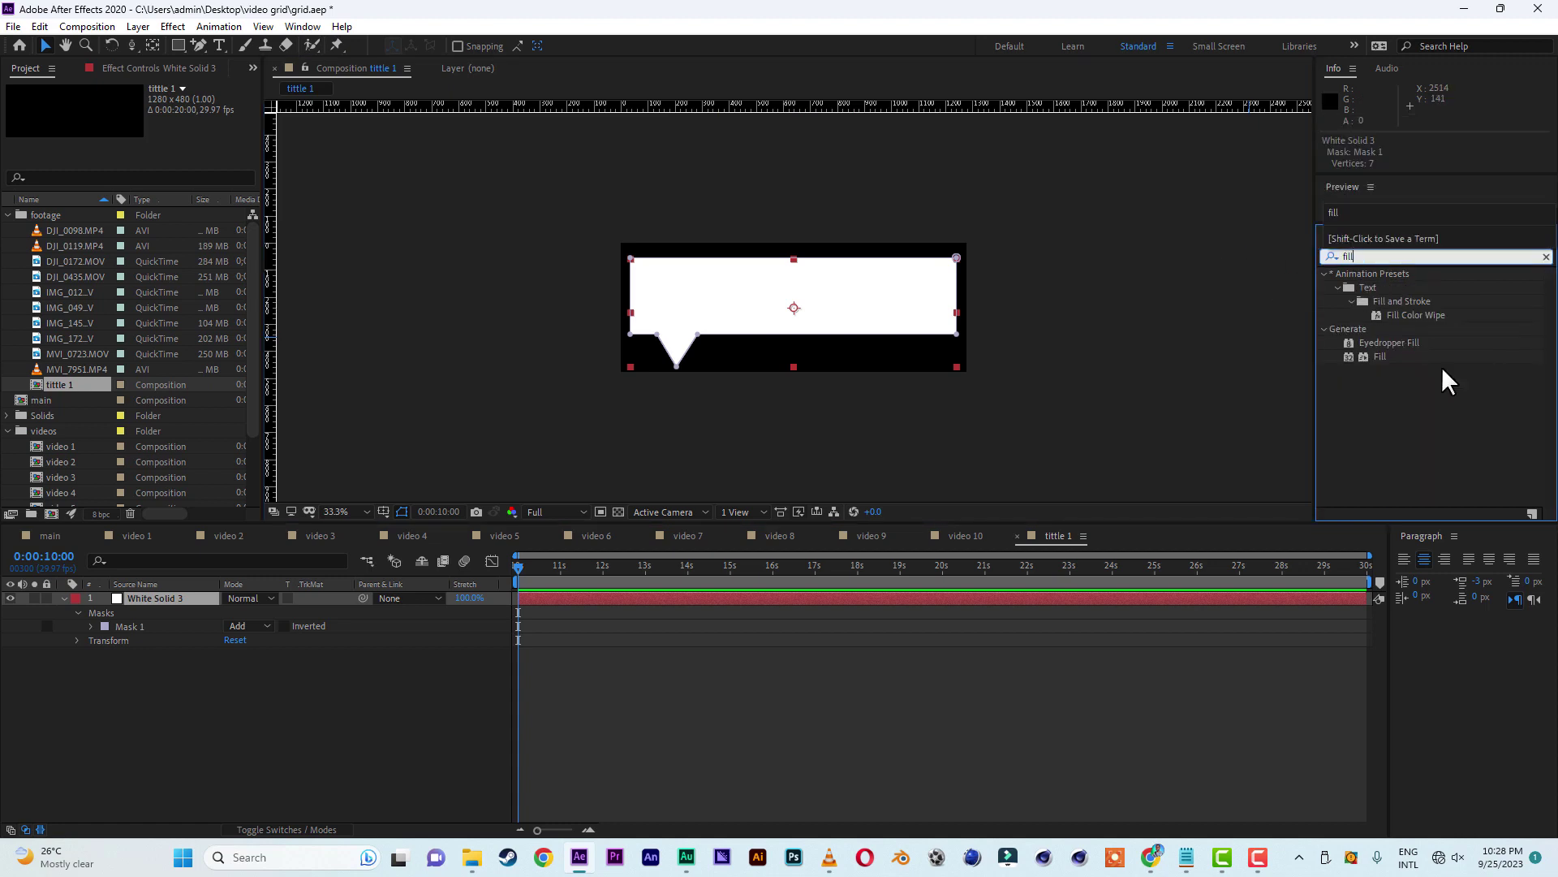
pyautogui.doubleClick(1377, 356)
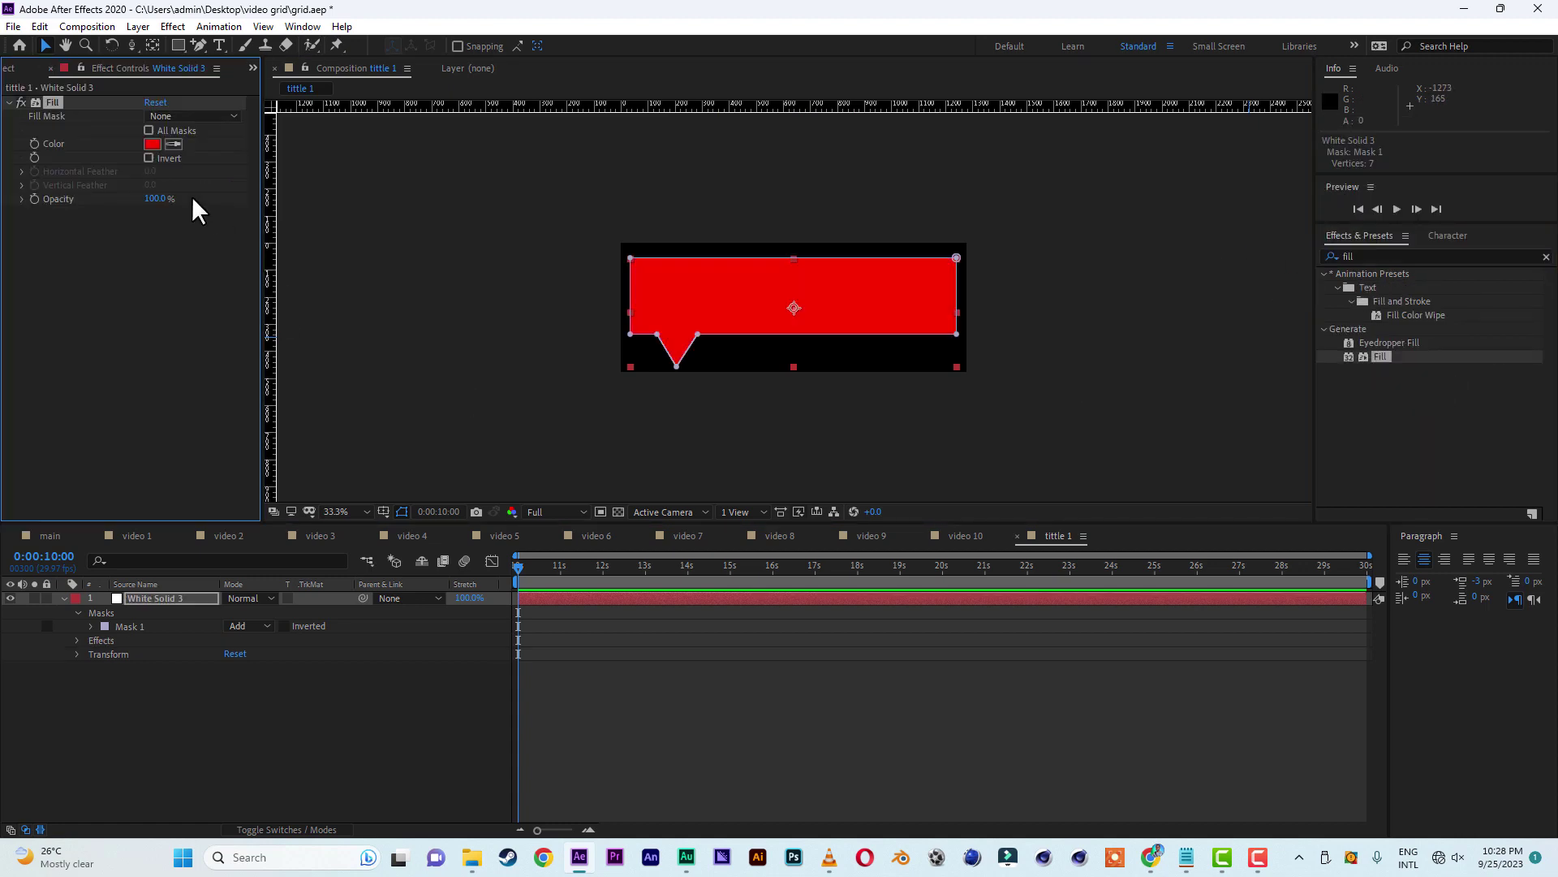
pyautogui.click(152, 144)
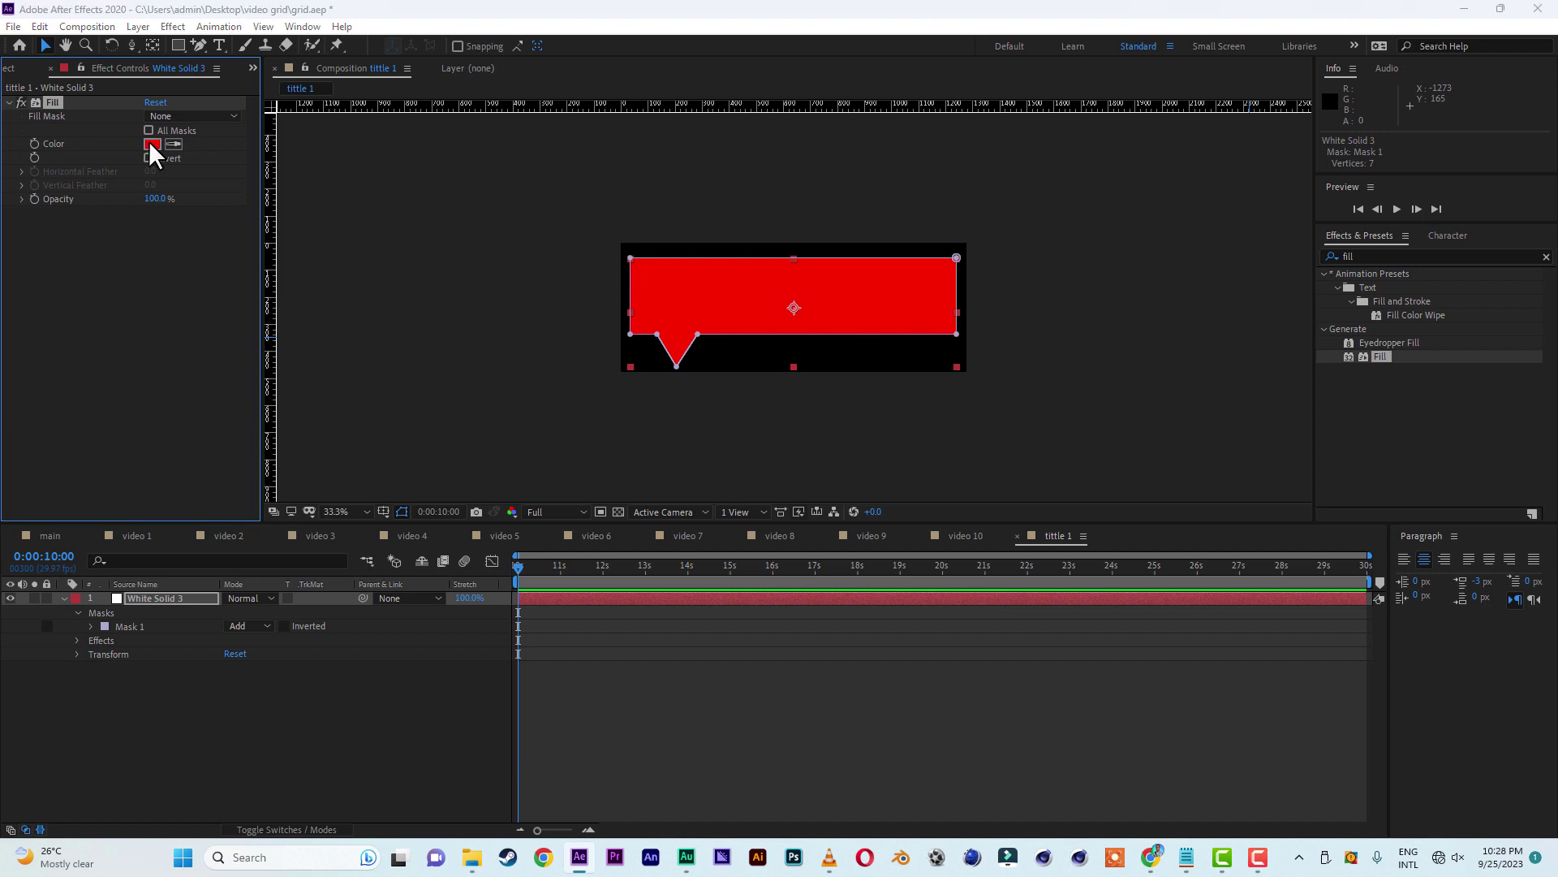
pyautogui.click(334, 534)
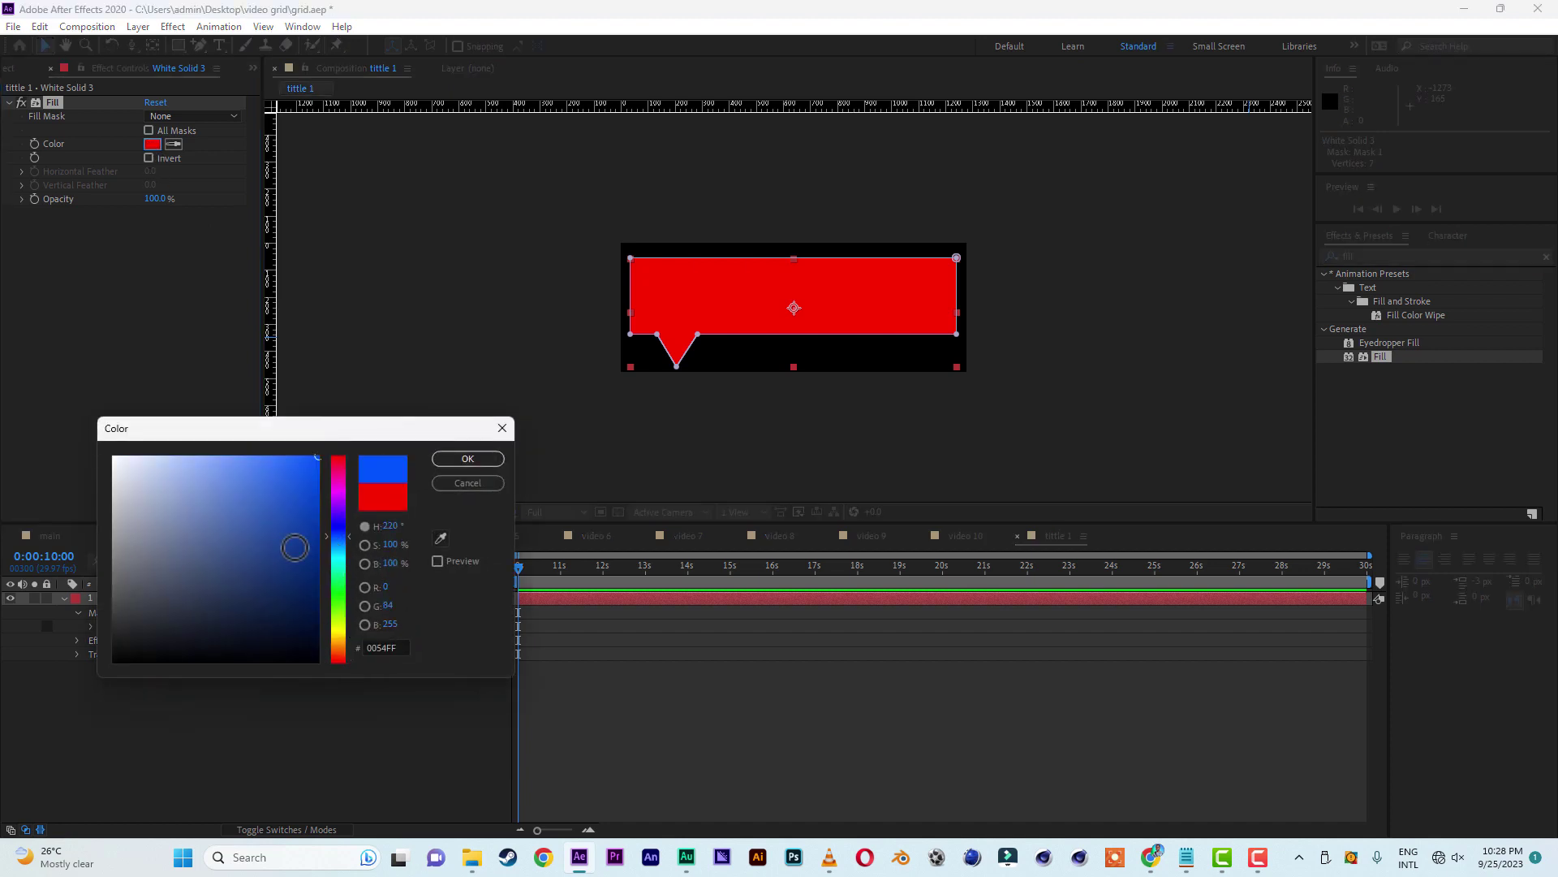
pyautogui.moveTo(296, 546); pyautogui.dragTo(221, 613)
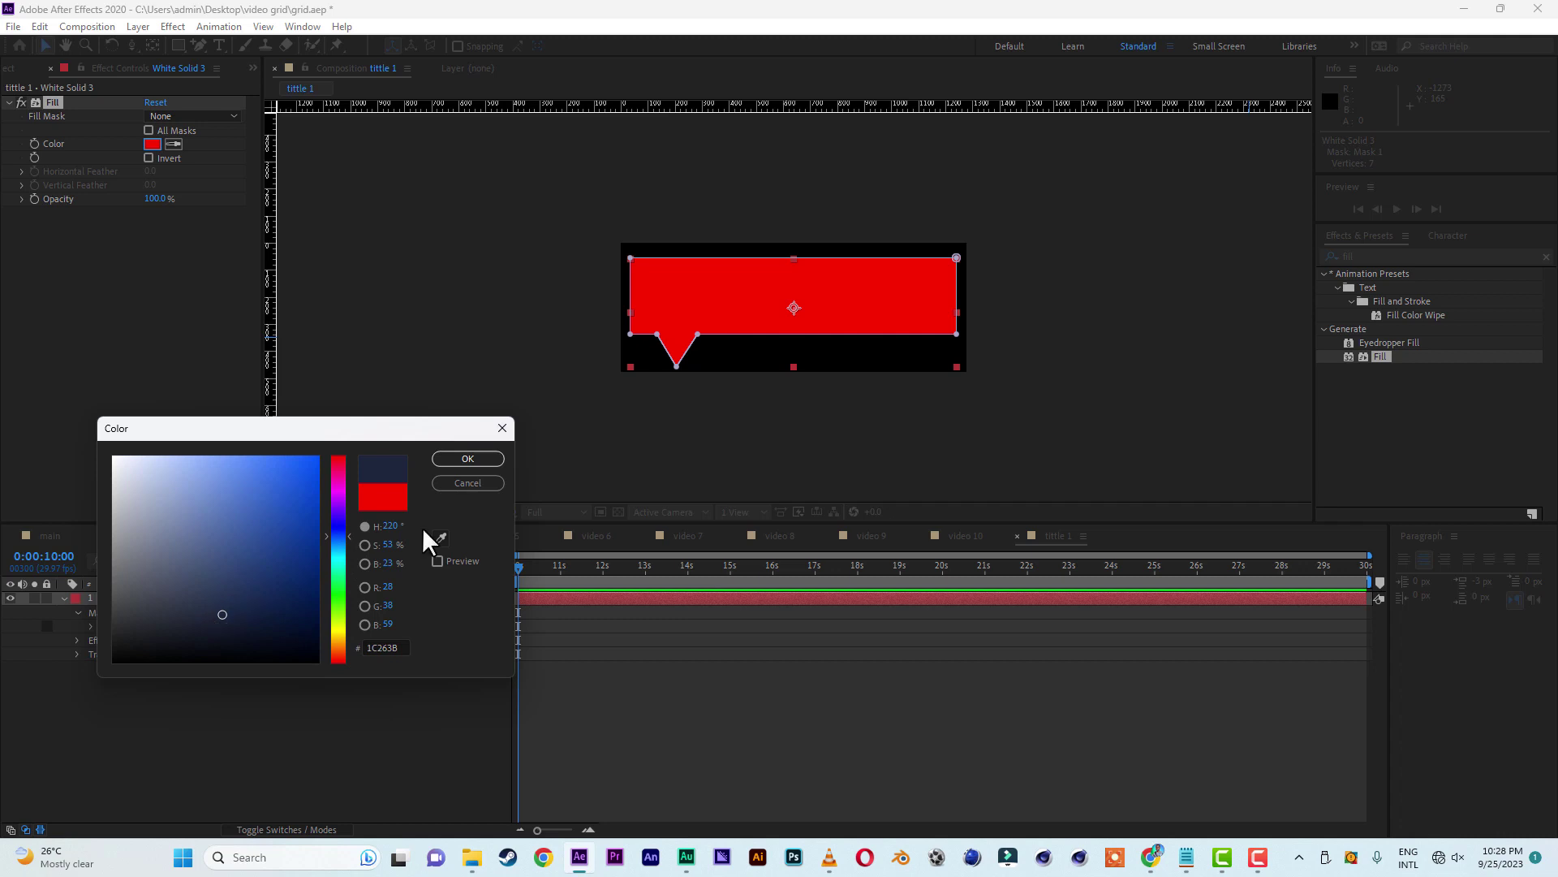
pyautogui.click(486, 457)
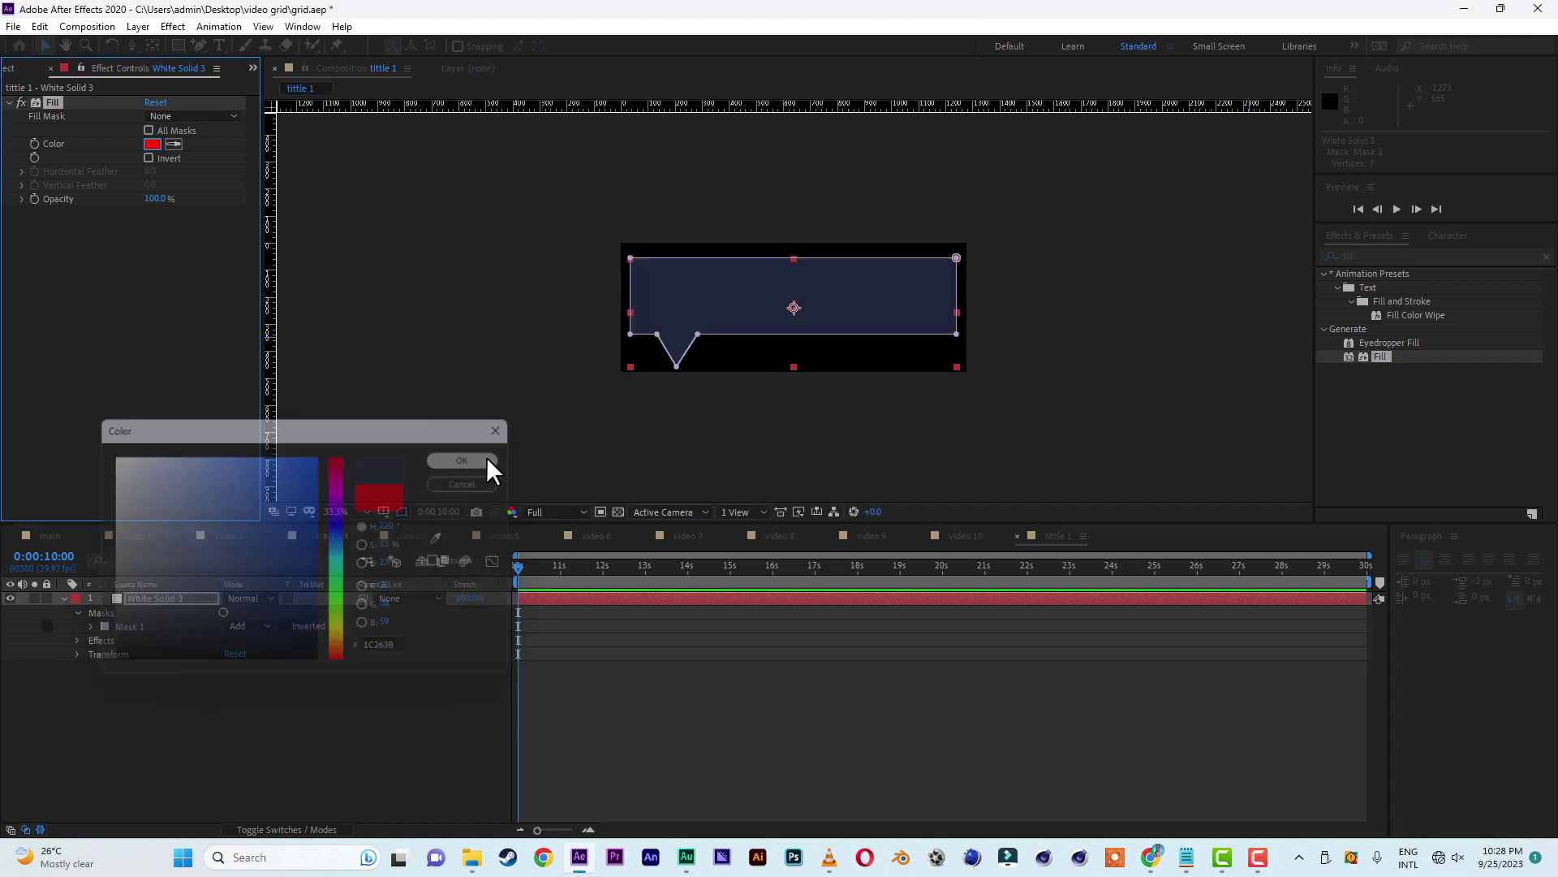
pyautogui.click(560, 253)
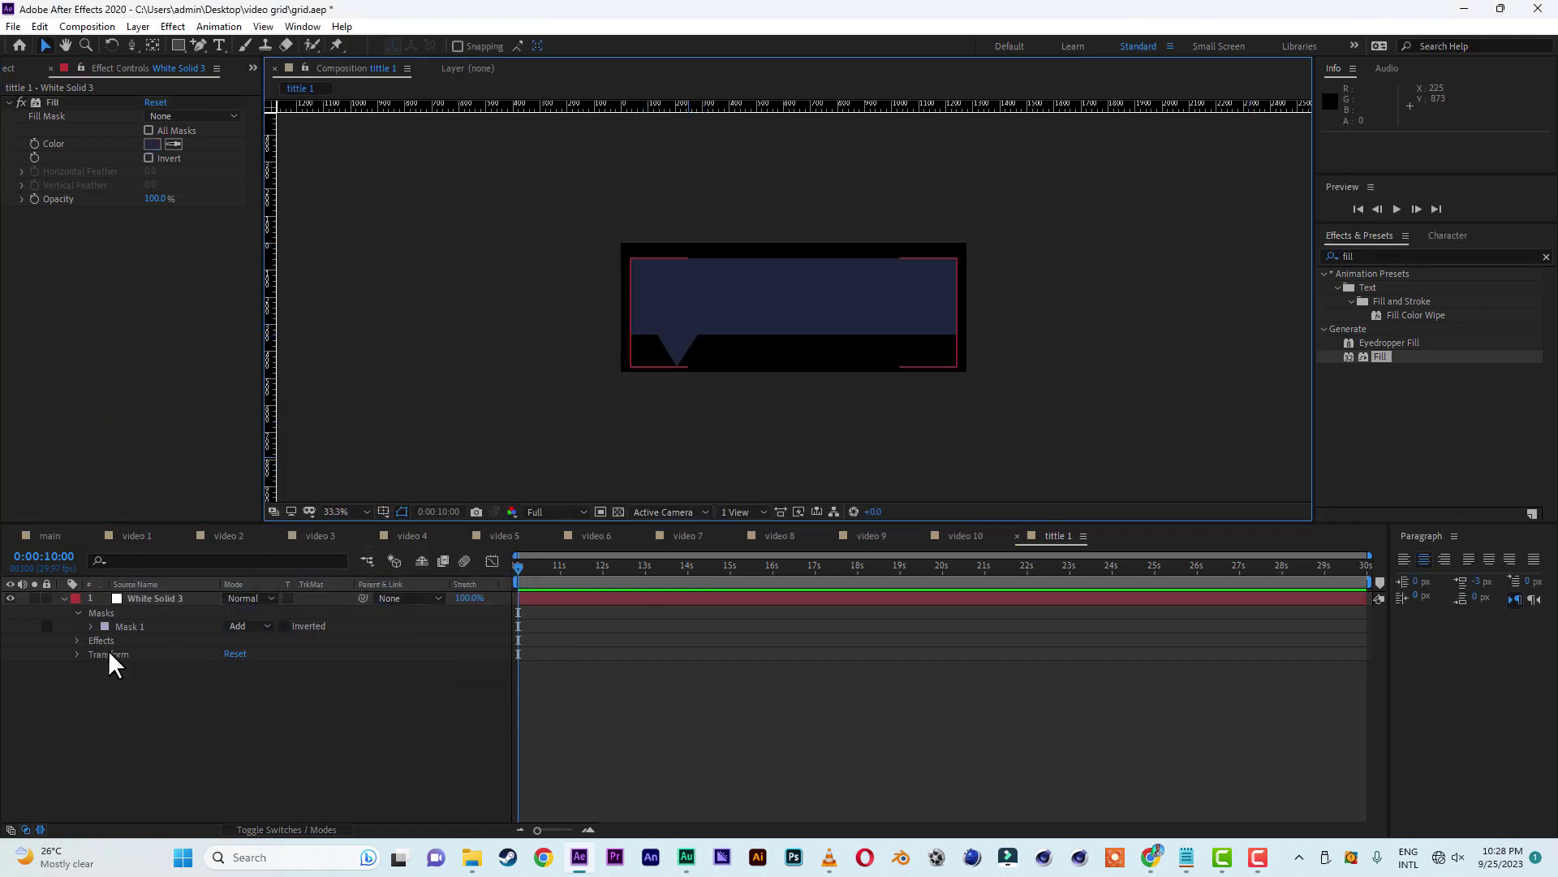
# - Move the three vertices of the speech-bubble pointer about 55 px to the right
pyautogui.click(156, 601)
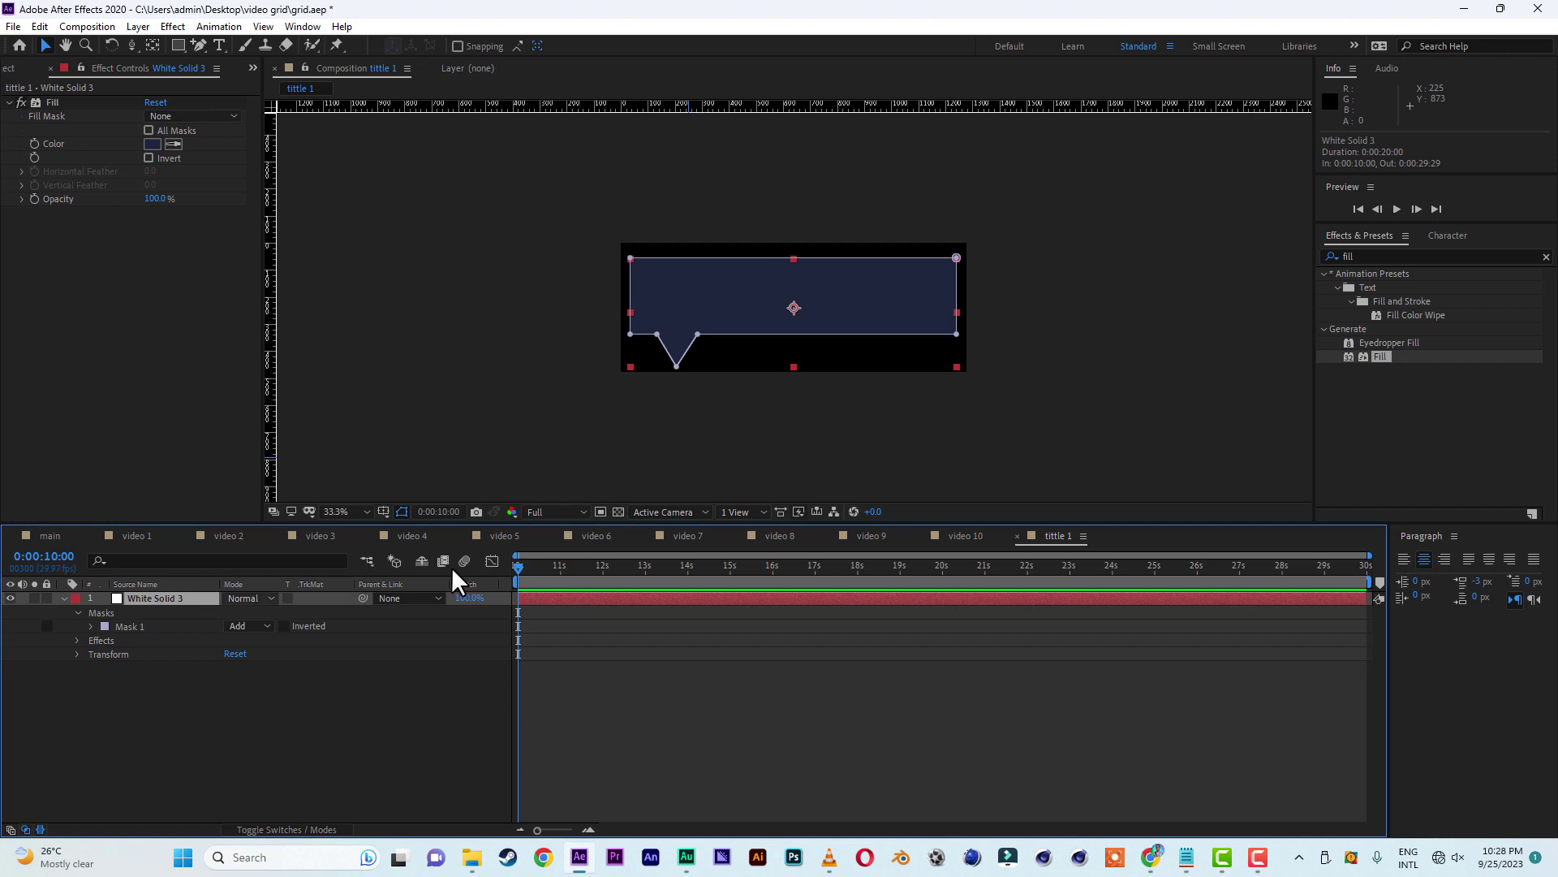
pyautogui.click(698, 338)
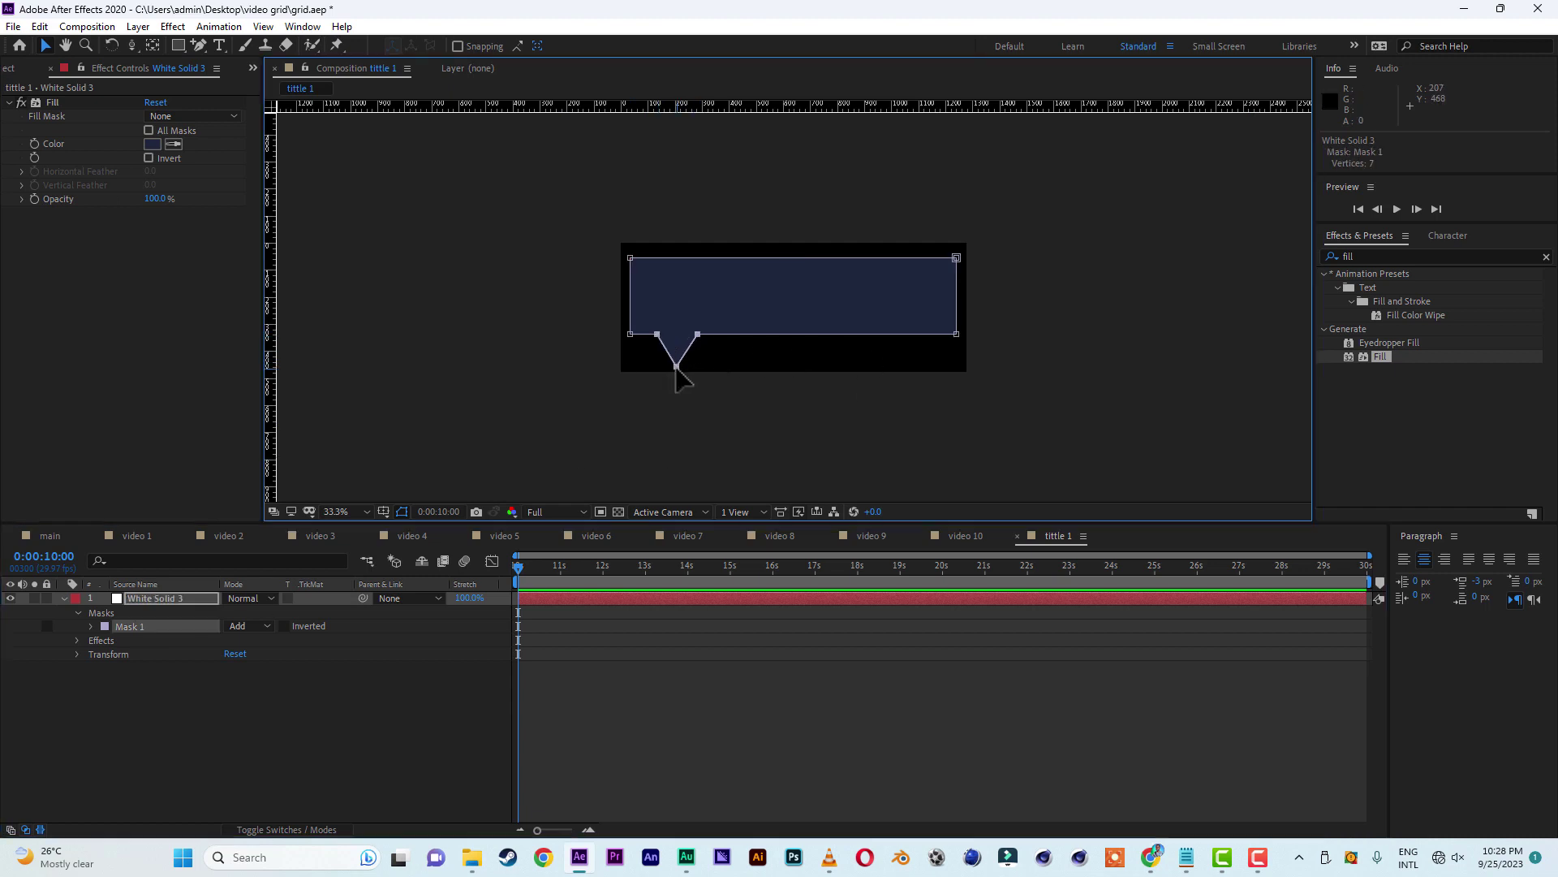
pyautogui.moveTo(676, 369); pyautogui.dragTo(690, 369)
pyautogui.click(1077, 375)
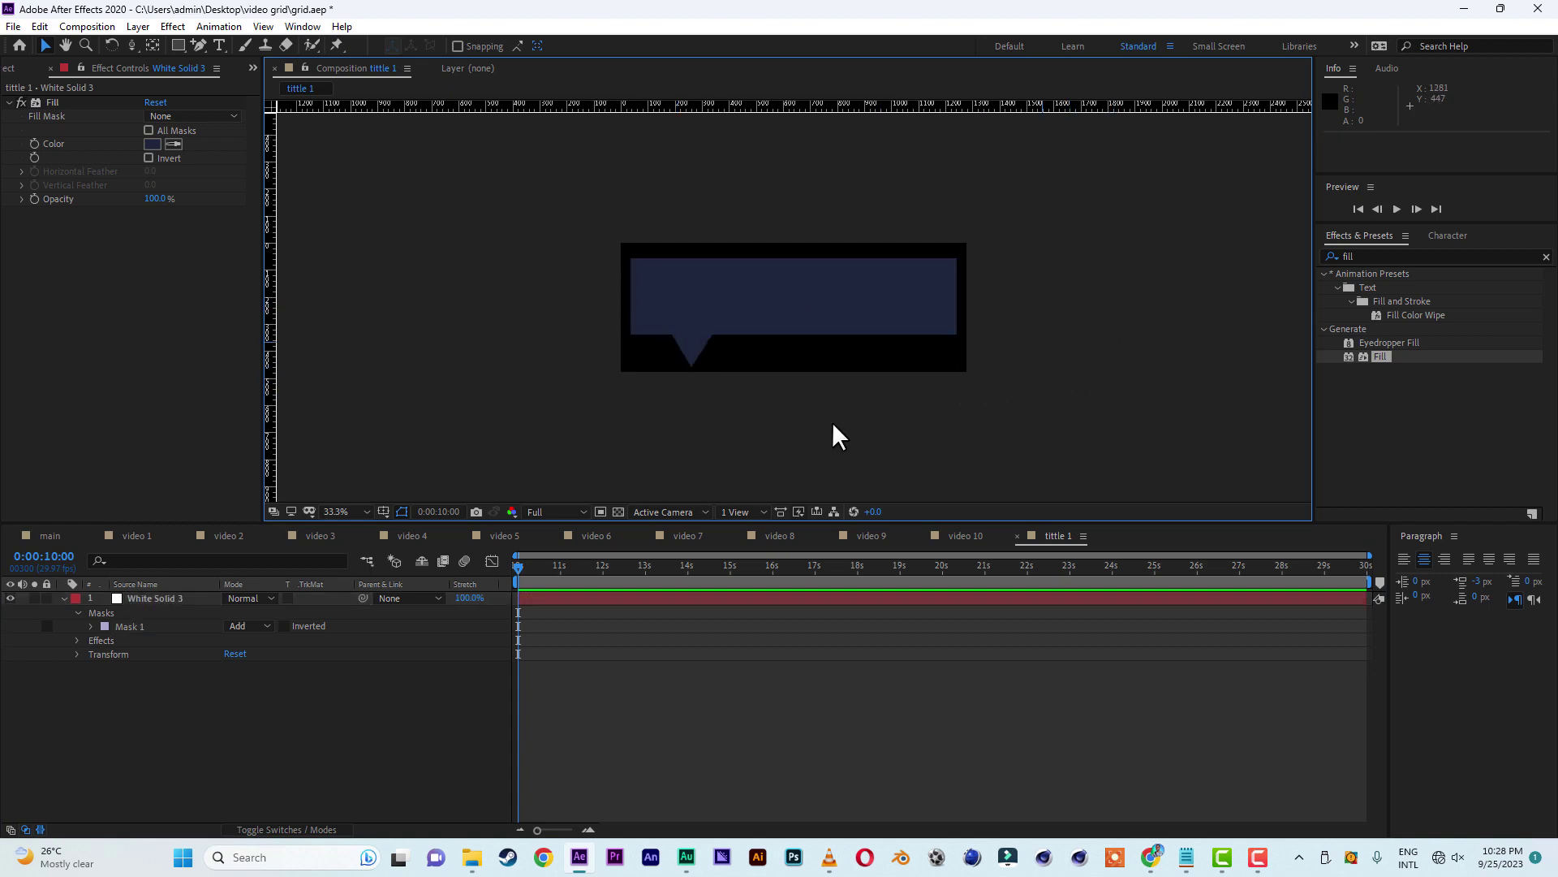
# - Check the callout in the VLC reference video and nudge the bubble's pointer about 30 px further right
pyautogui.click(680, 336)
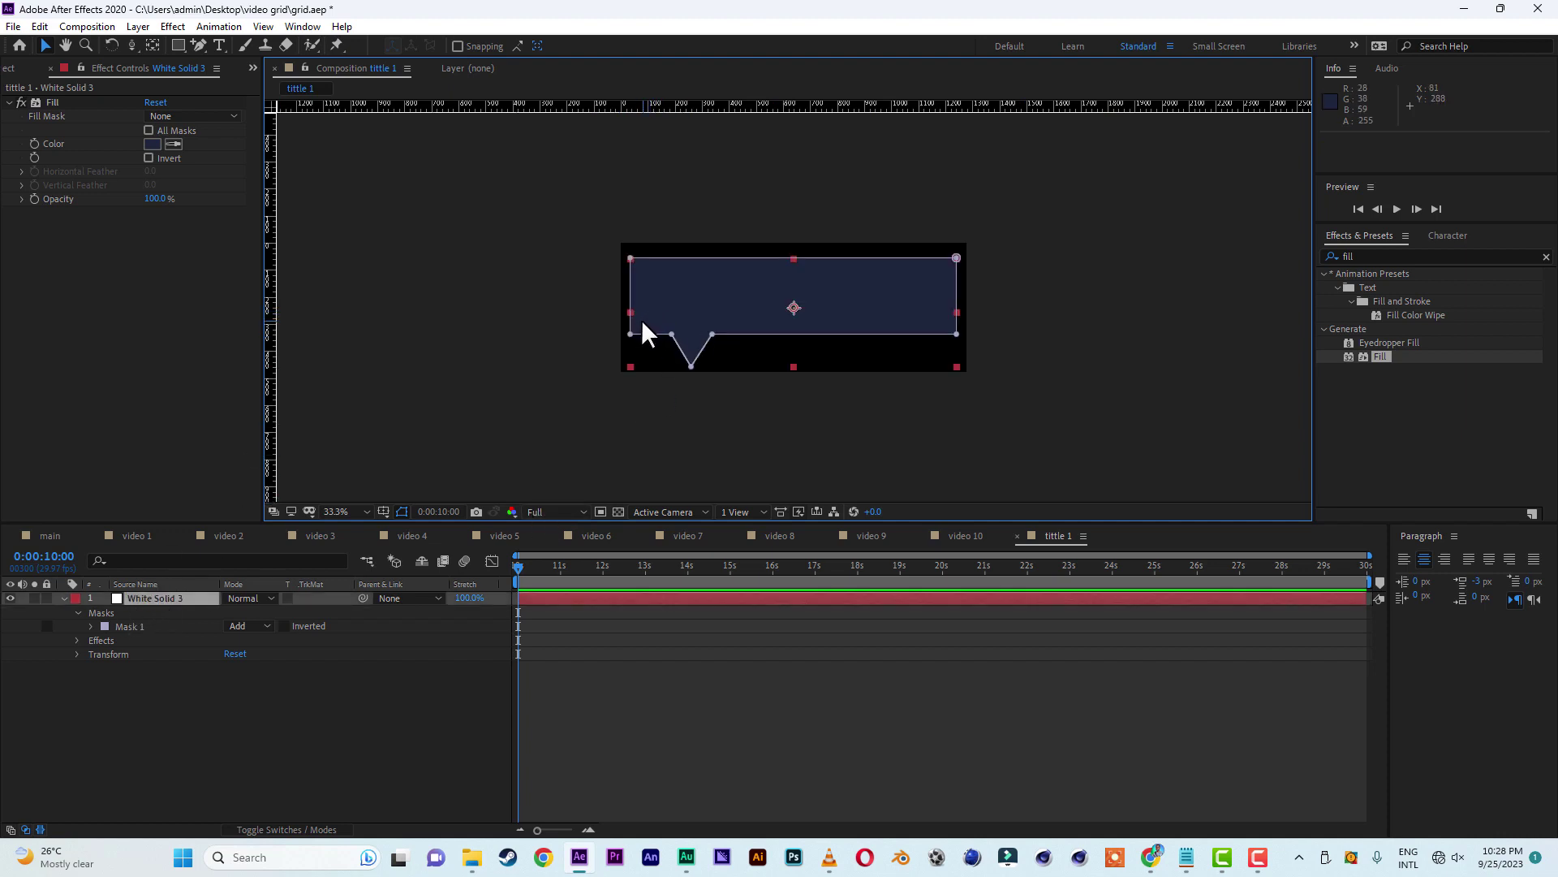
pyautogui.click(830, 861)
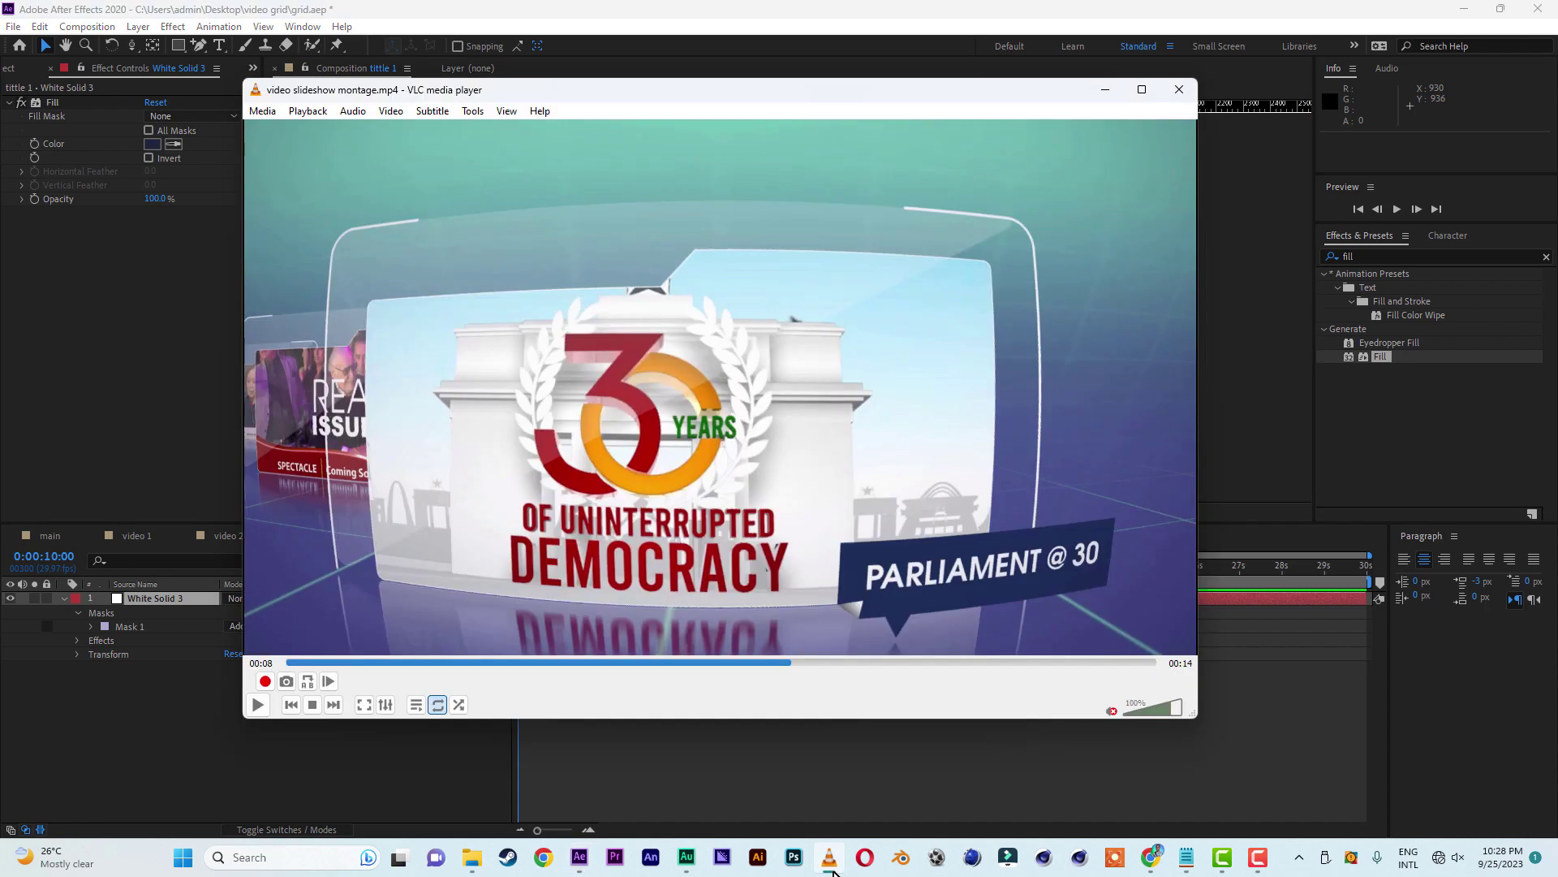
pyautogui.click(829, 860)
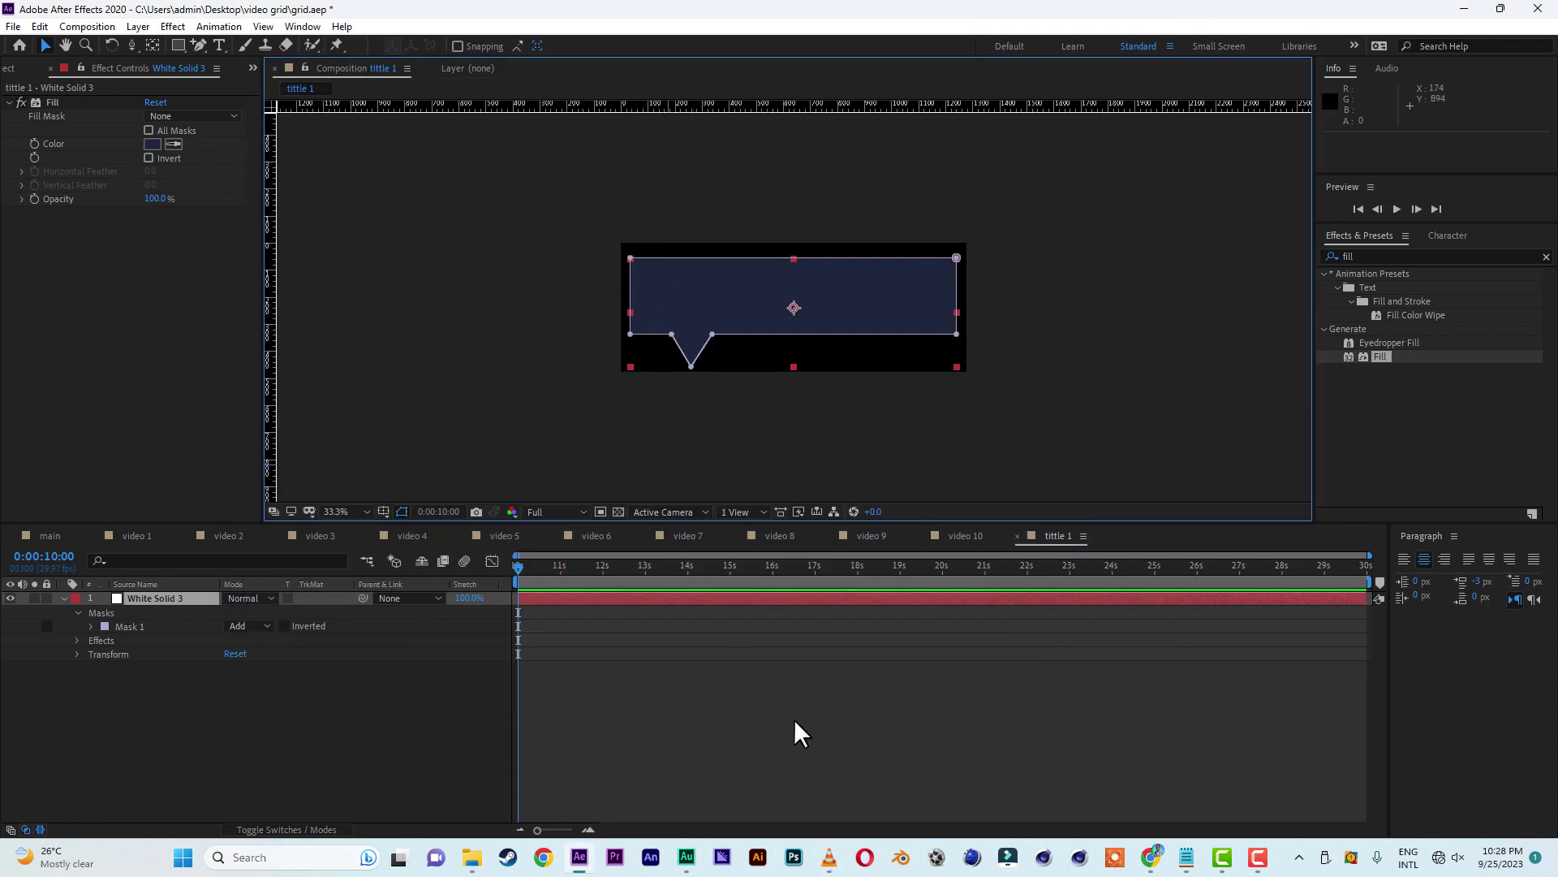
pyautogui.click(830, 860)
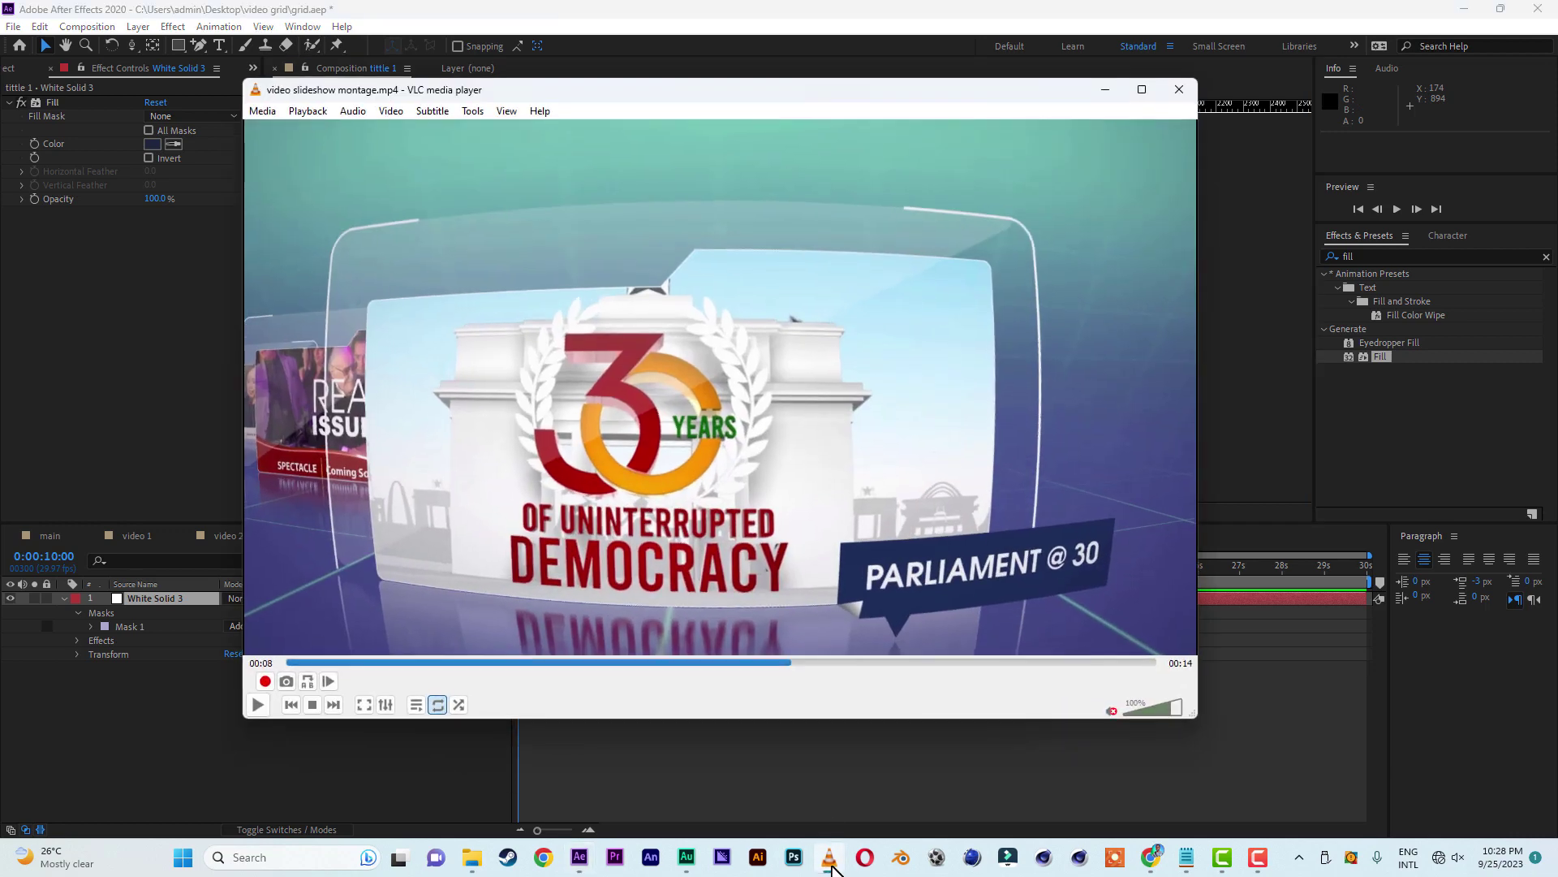
pyautogui.click(830, 860)
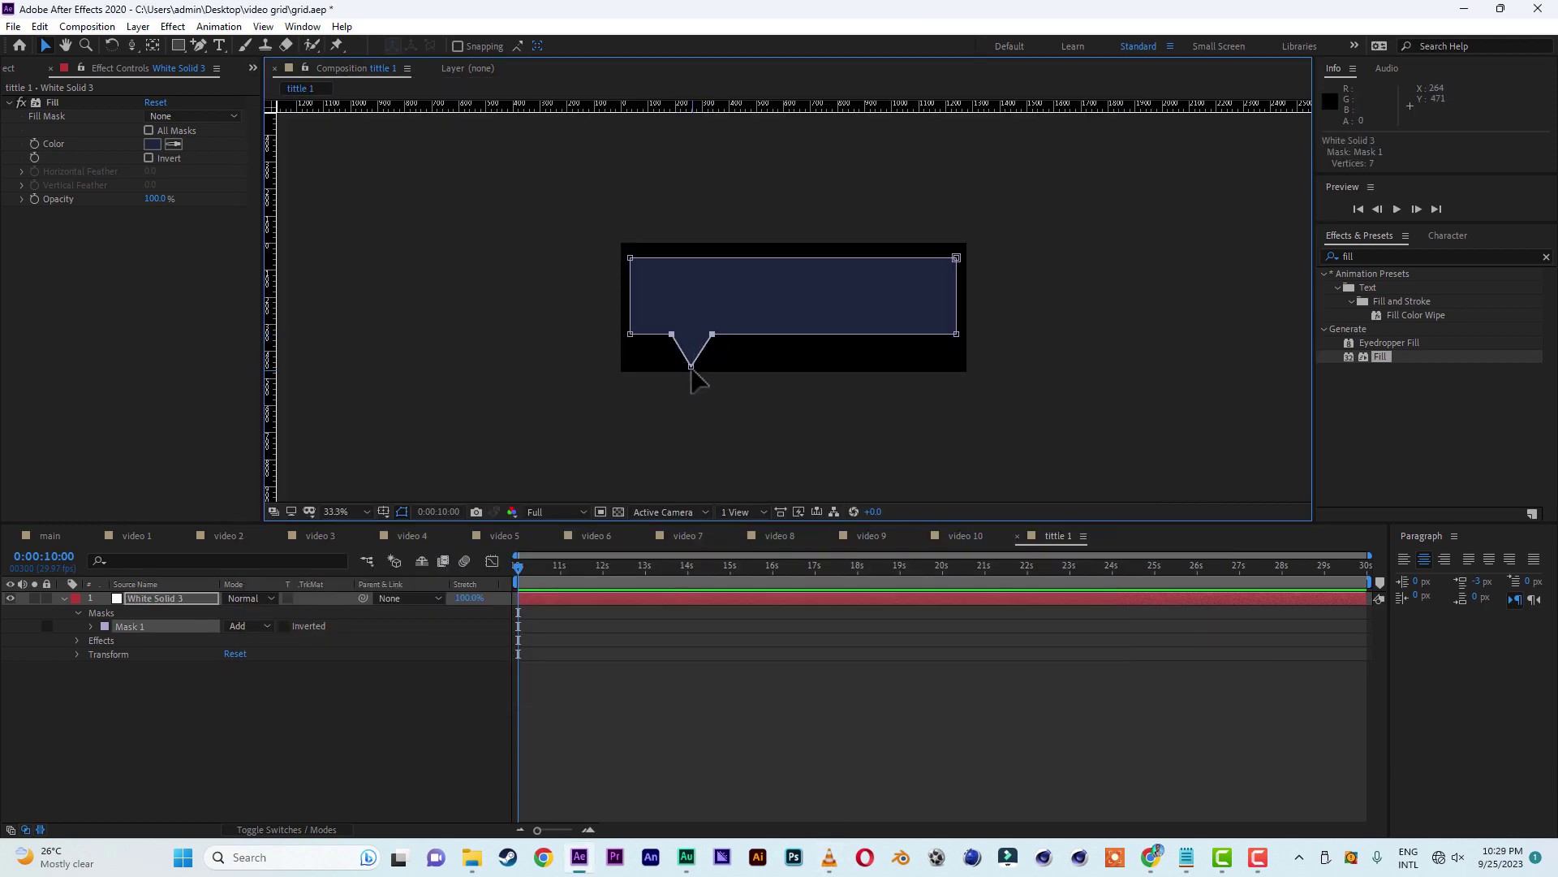
pyautogui.hotkey('shift', 'Right')
pyautogui.hotkey('shift', 'Right')
pyautogui.hotkey('shift', 'Right')
pyautogui.click(1081, 326)
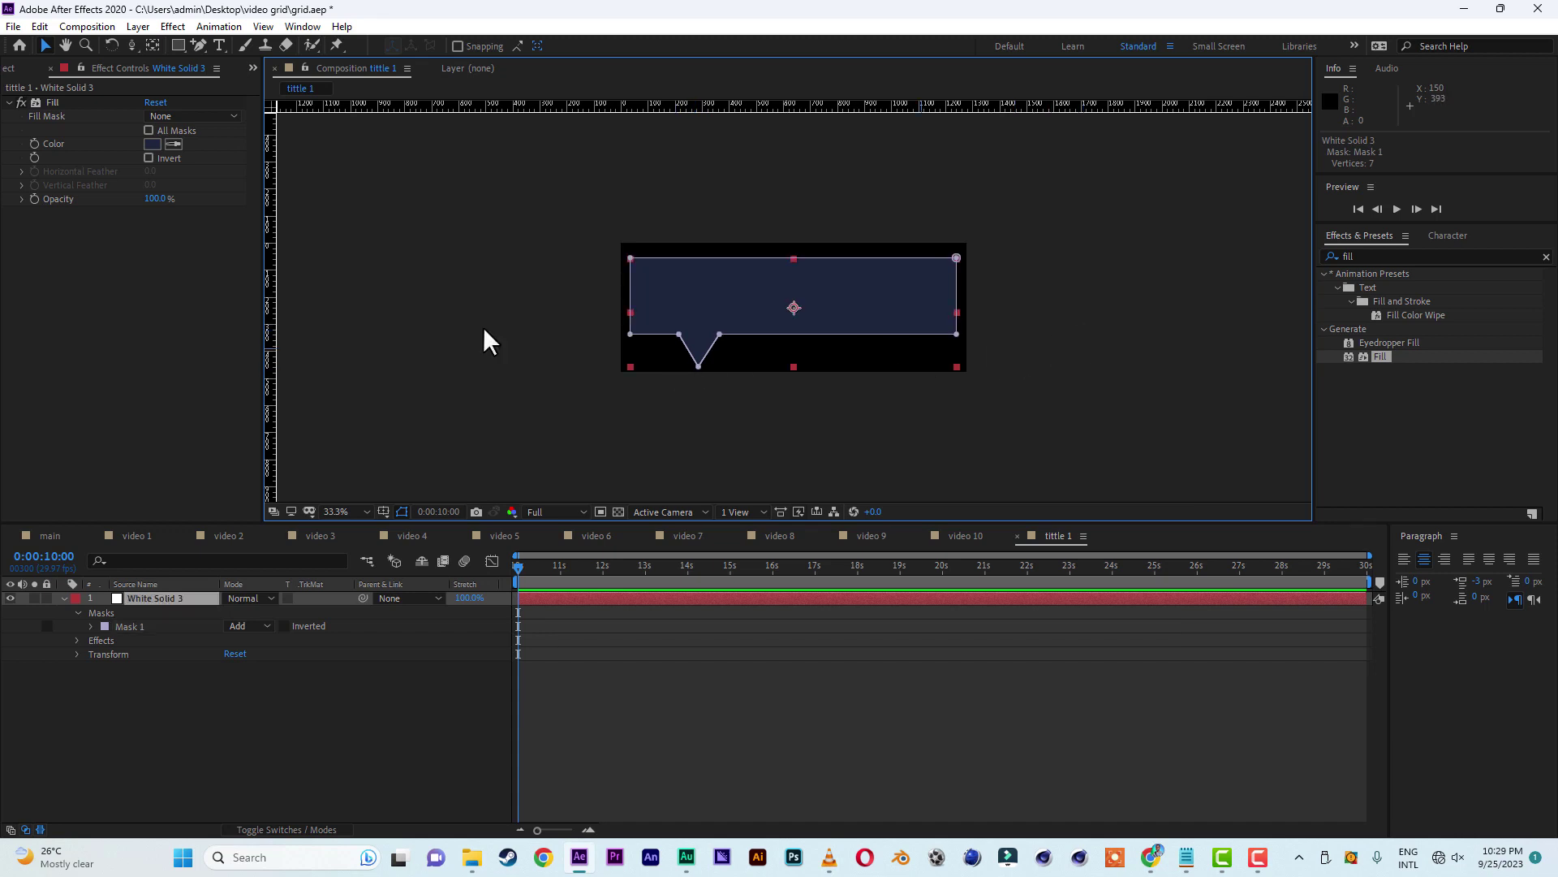
# - Cut off the bubble's lower-left corner by adding a mask vertex on each adjoining edge and deleting the corner vertex
pyautogui.click(199, 45)
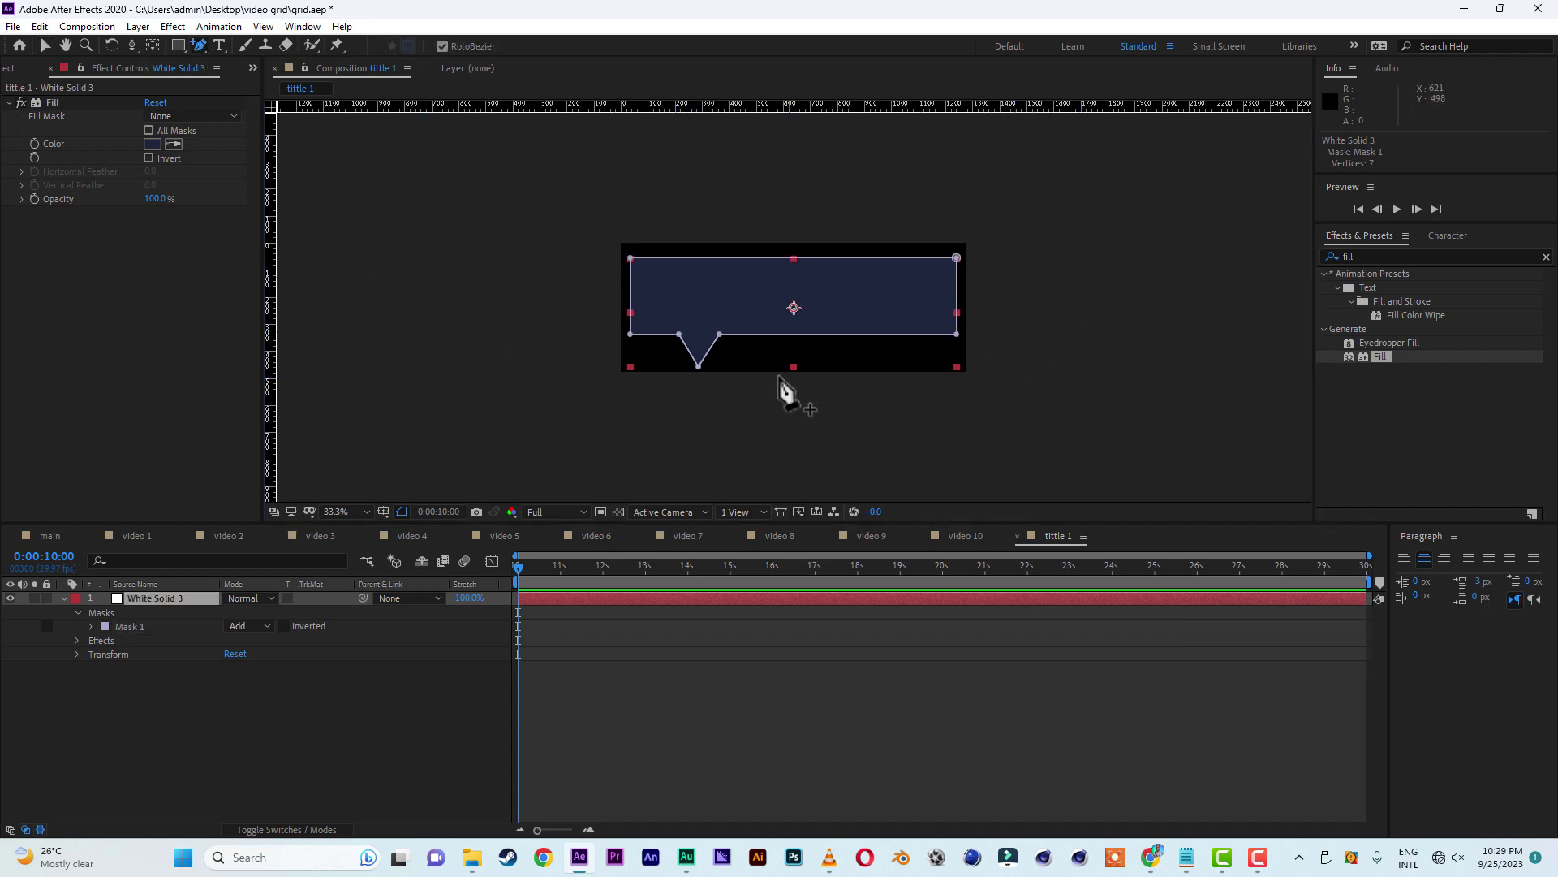
pyautogui.click(630, 307)
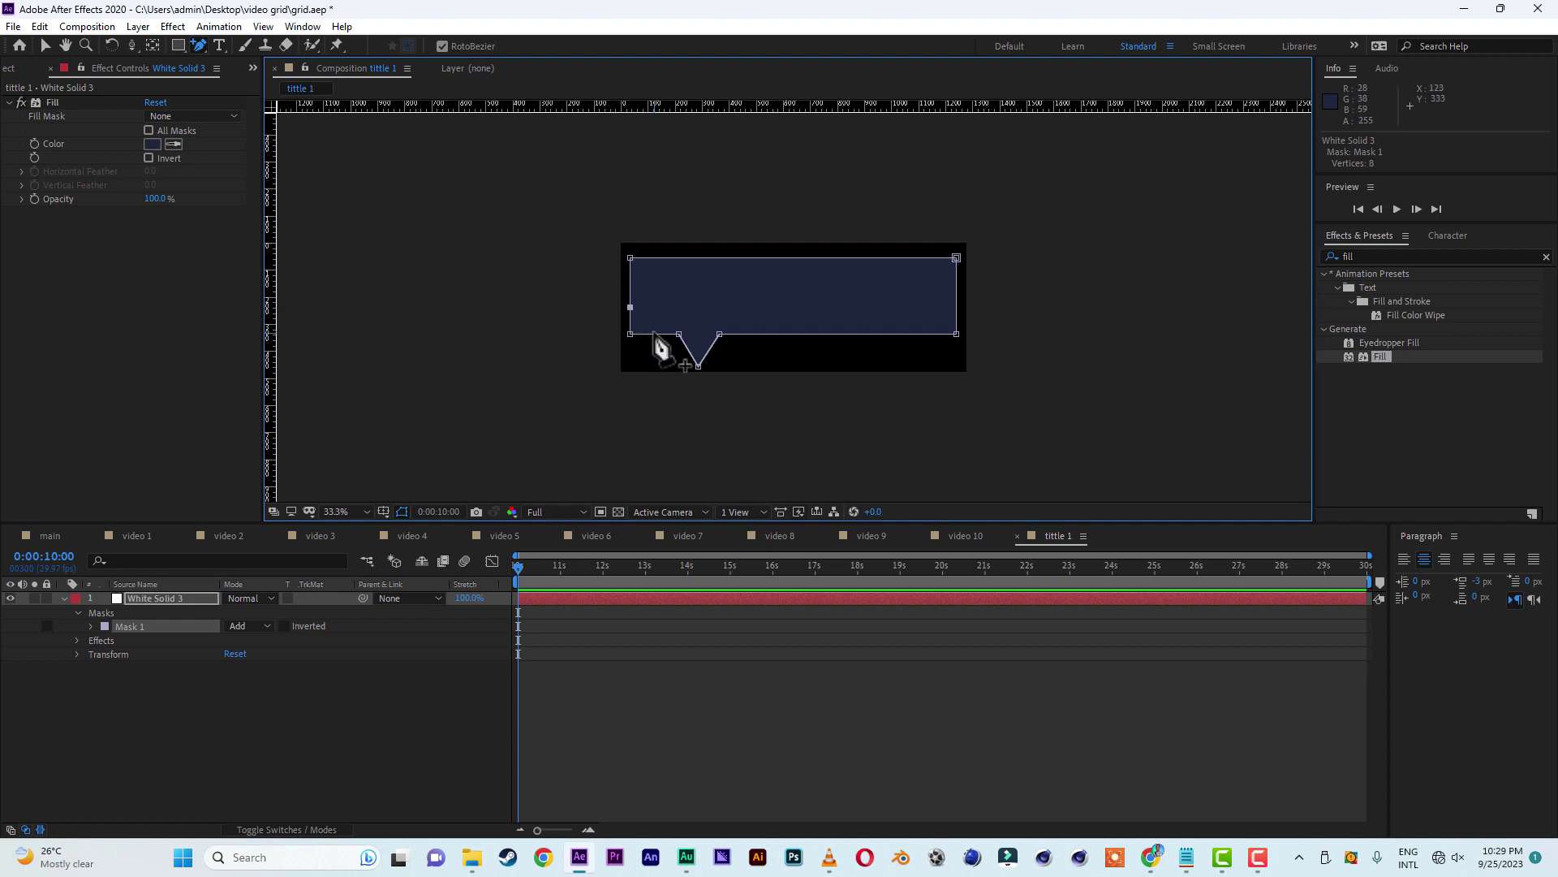
pyautogui.click(206, 45)
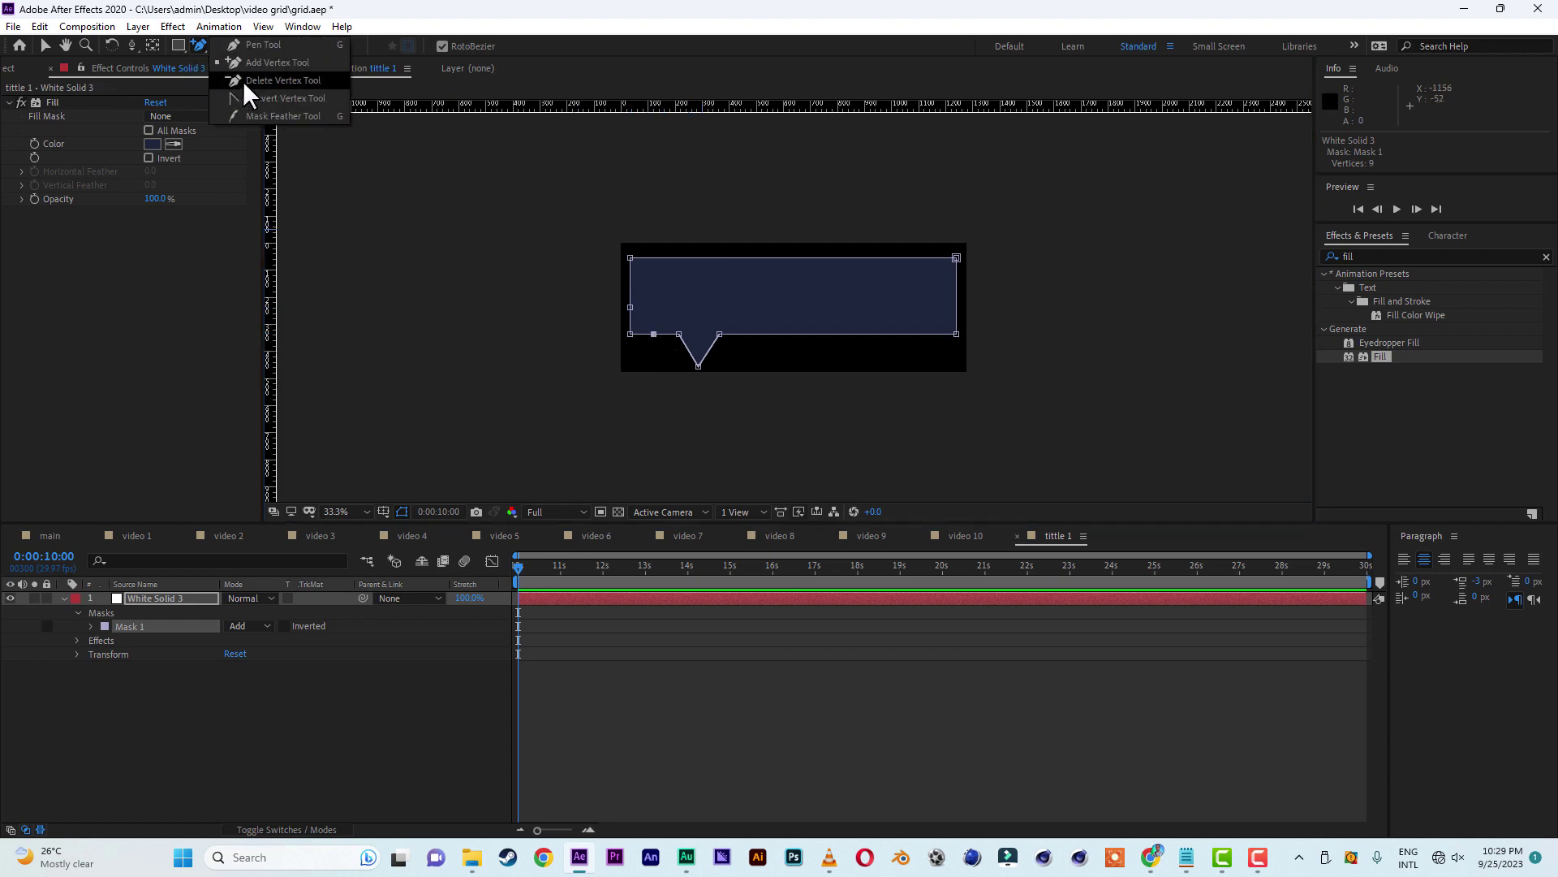
pyautogui.click(242, 80)
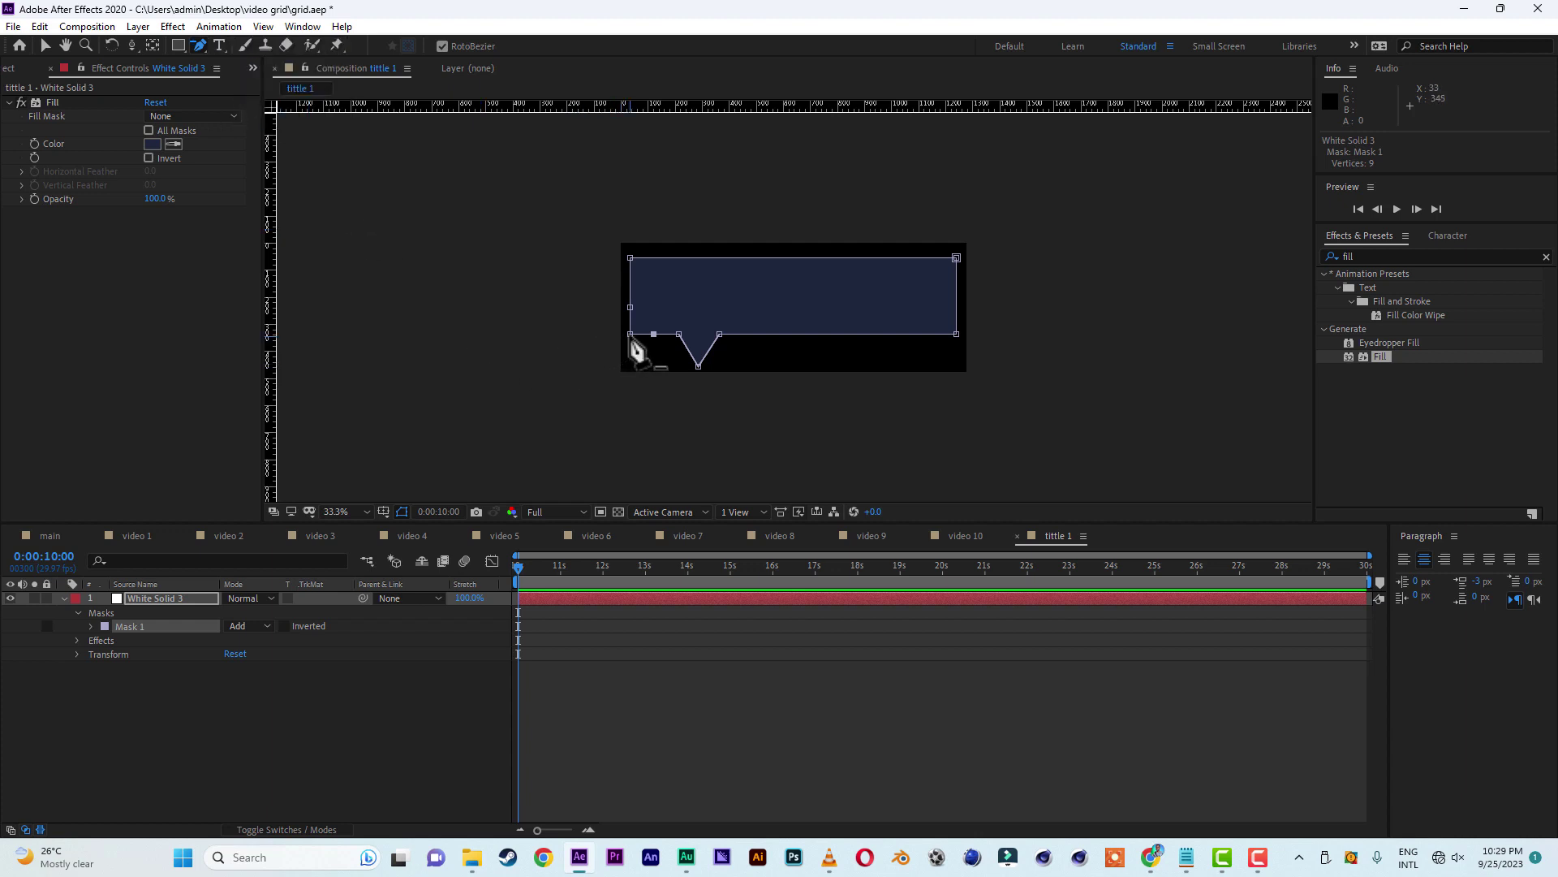
pyautogui.click(630, 334)
pyautogui.click(45, 45)
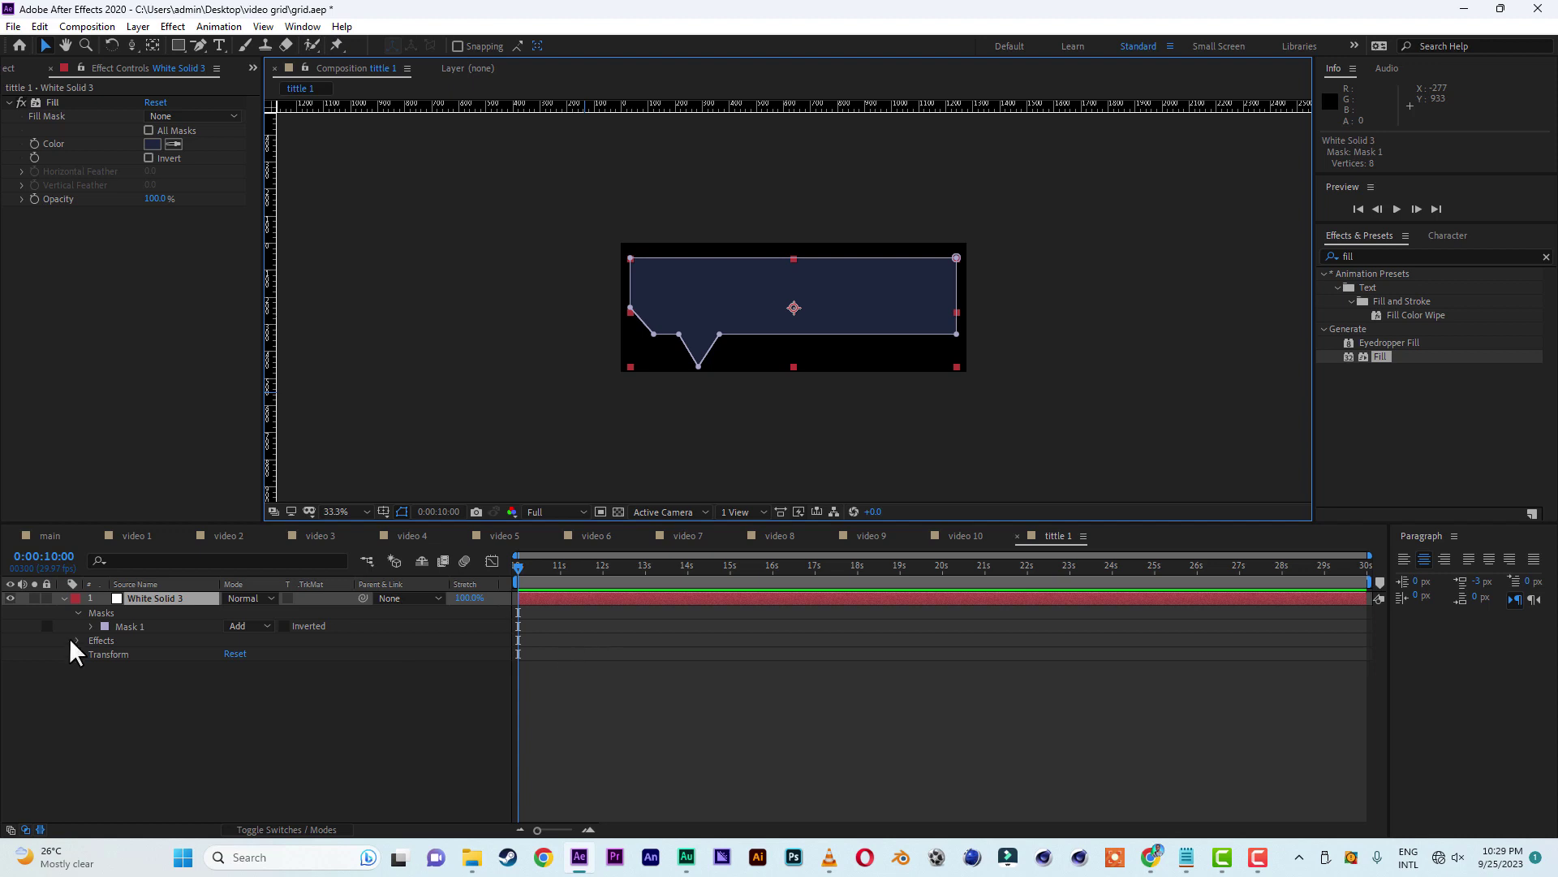
# - Duplicate the speech-bubble solid and replace the copy's Fill effect with a Gradient Ramp
pyautogui.click(149, 597)
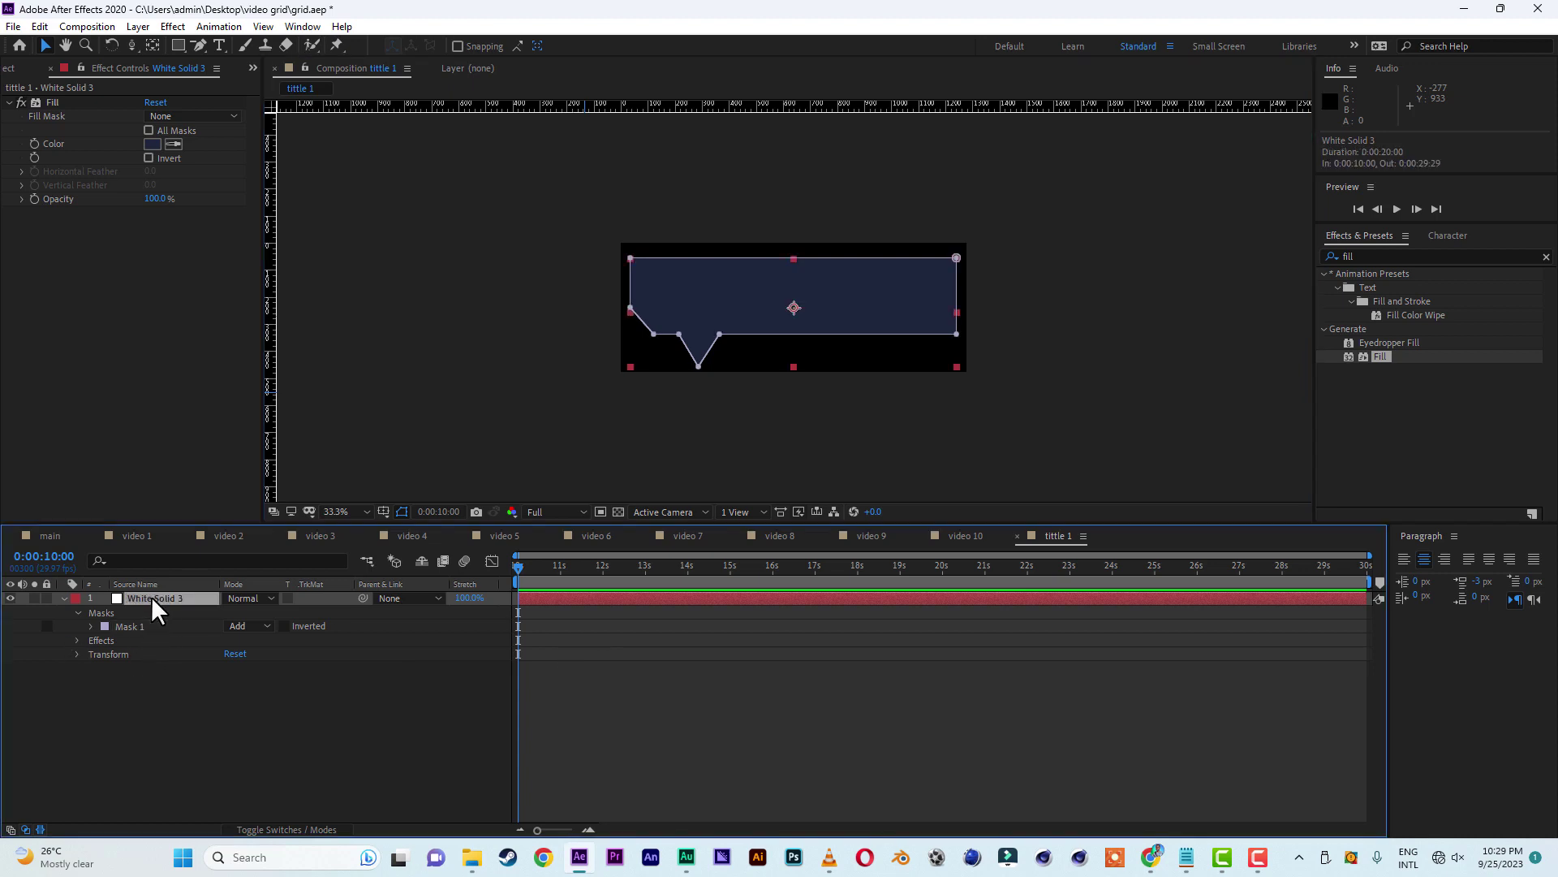
pyautogui.hotkey('ctrl', 'd')
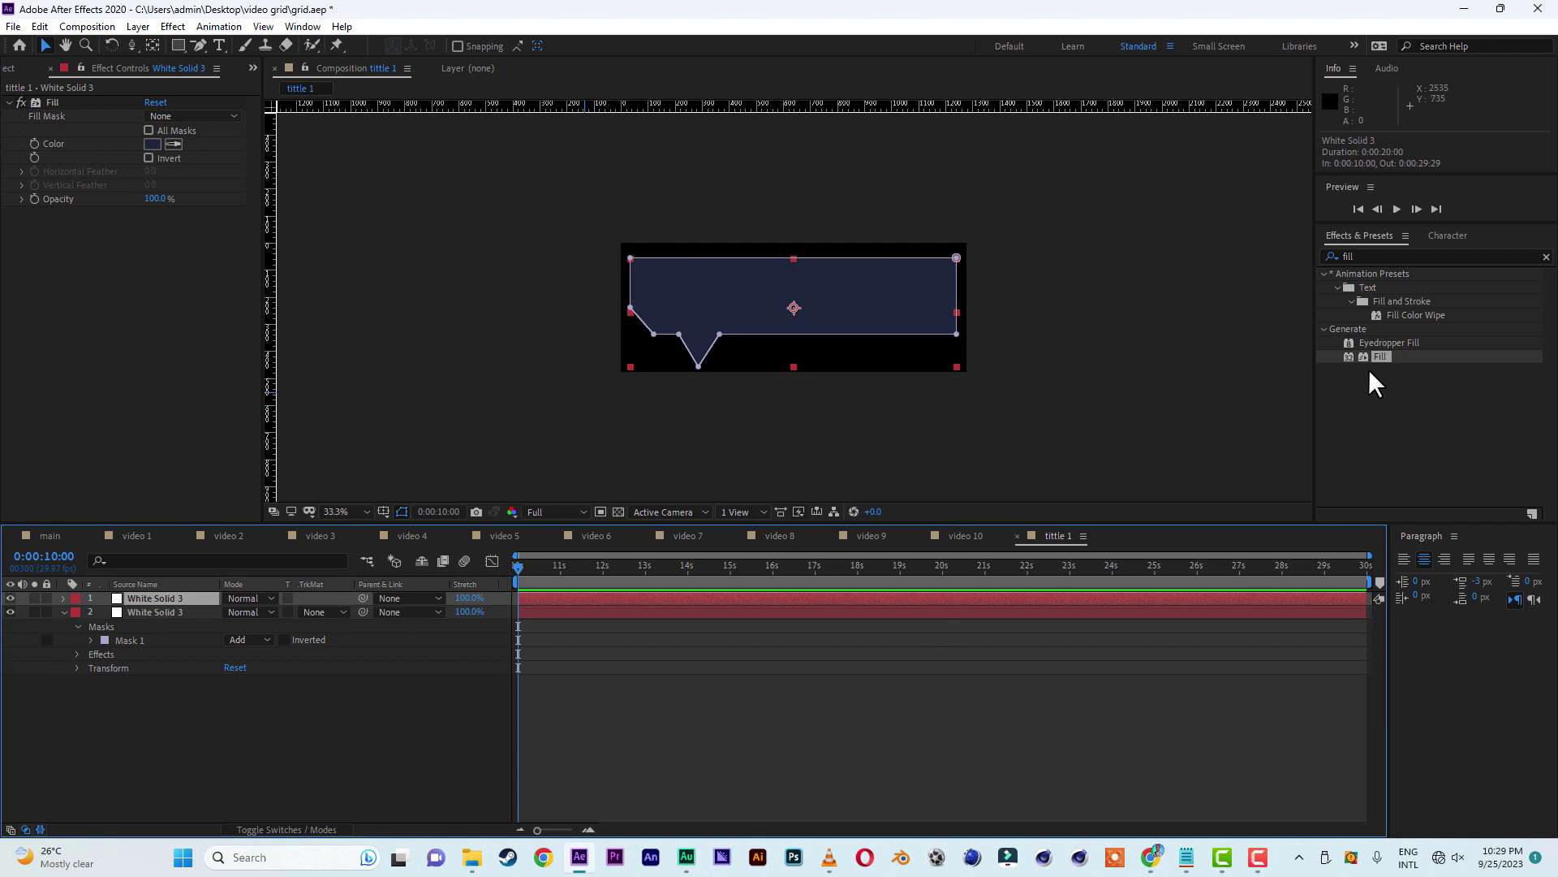
pyautogui.click(1384, 255)
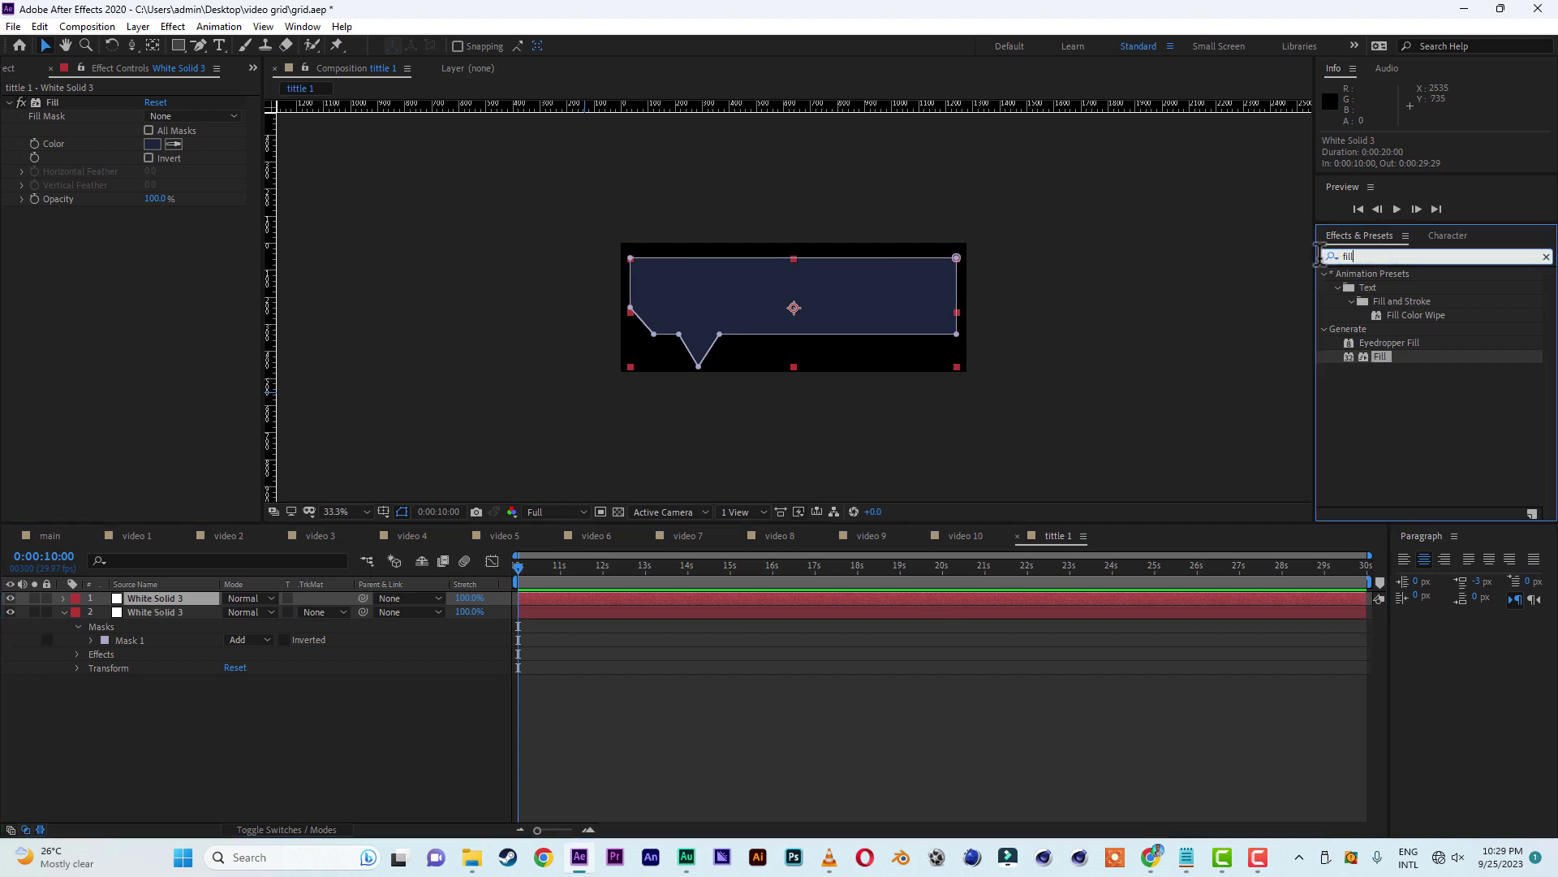
pyautogui.write('ramp')
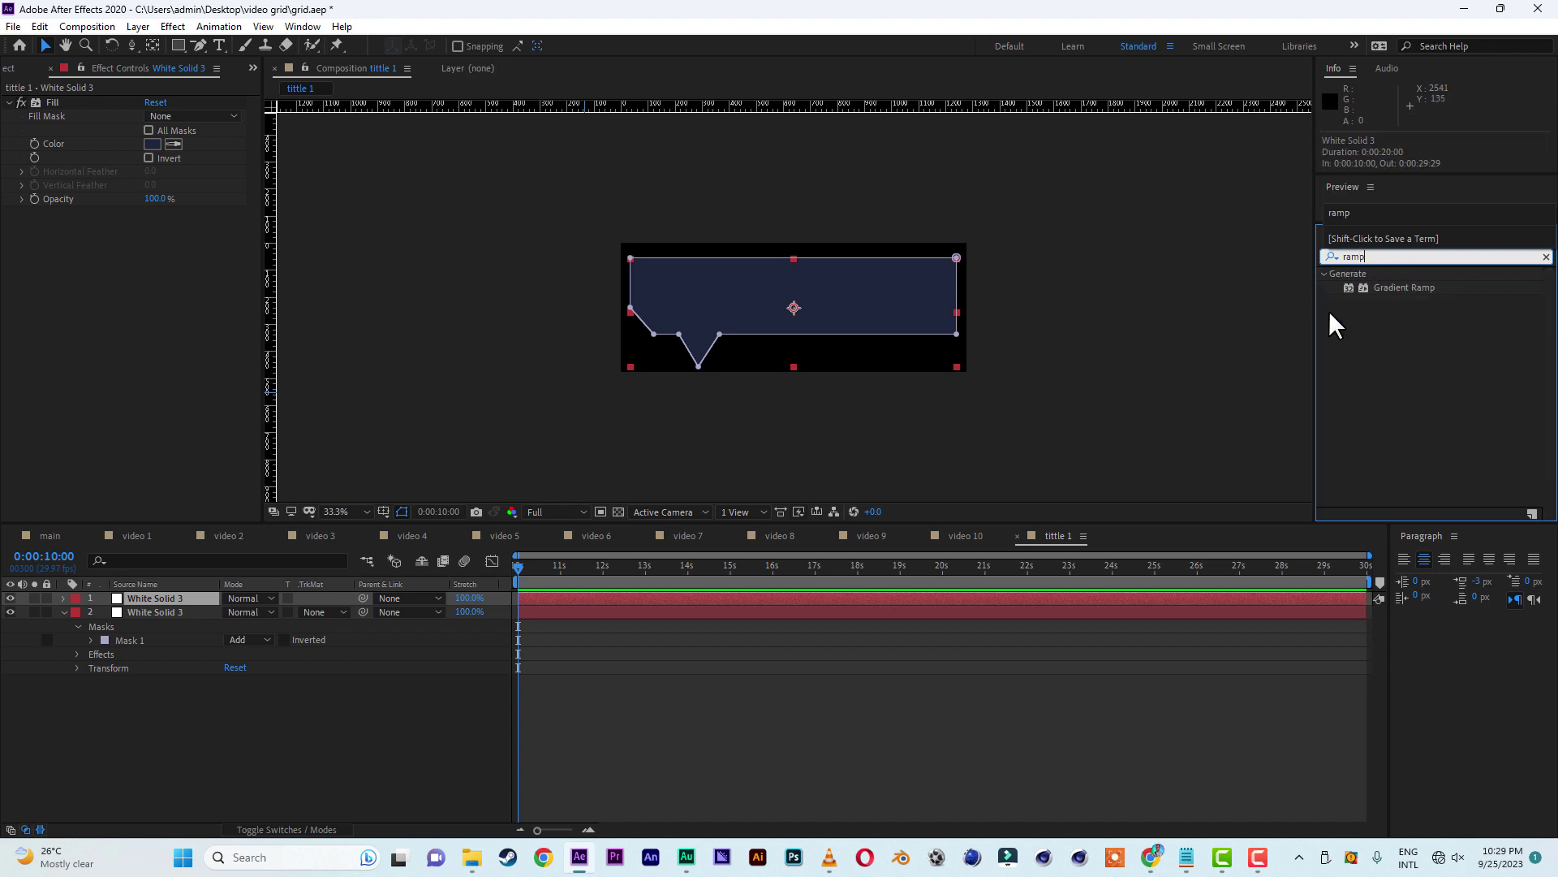
pyautogui.doubleClick(1383, 286)
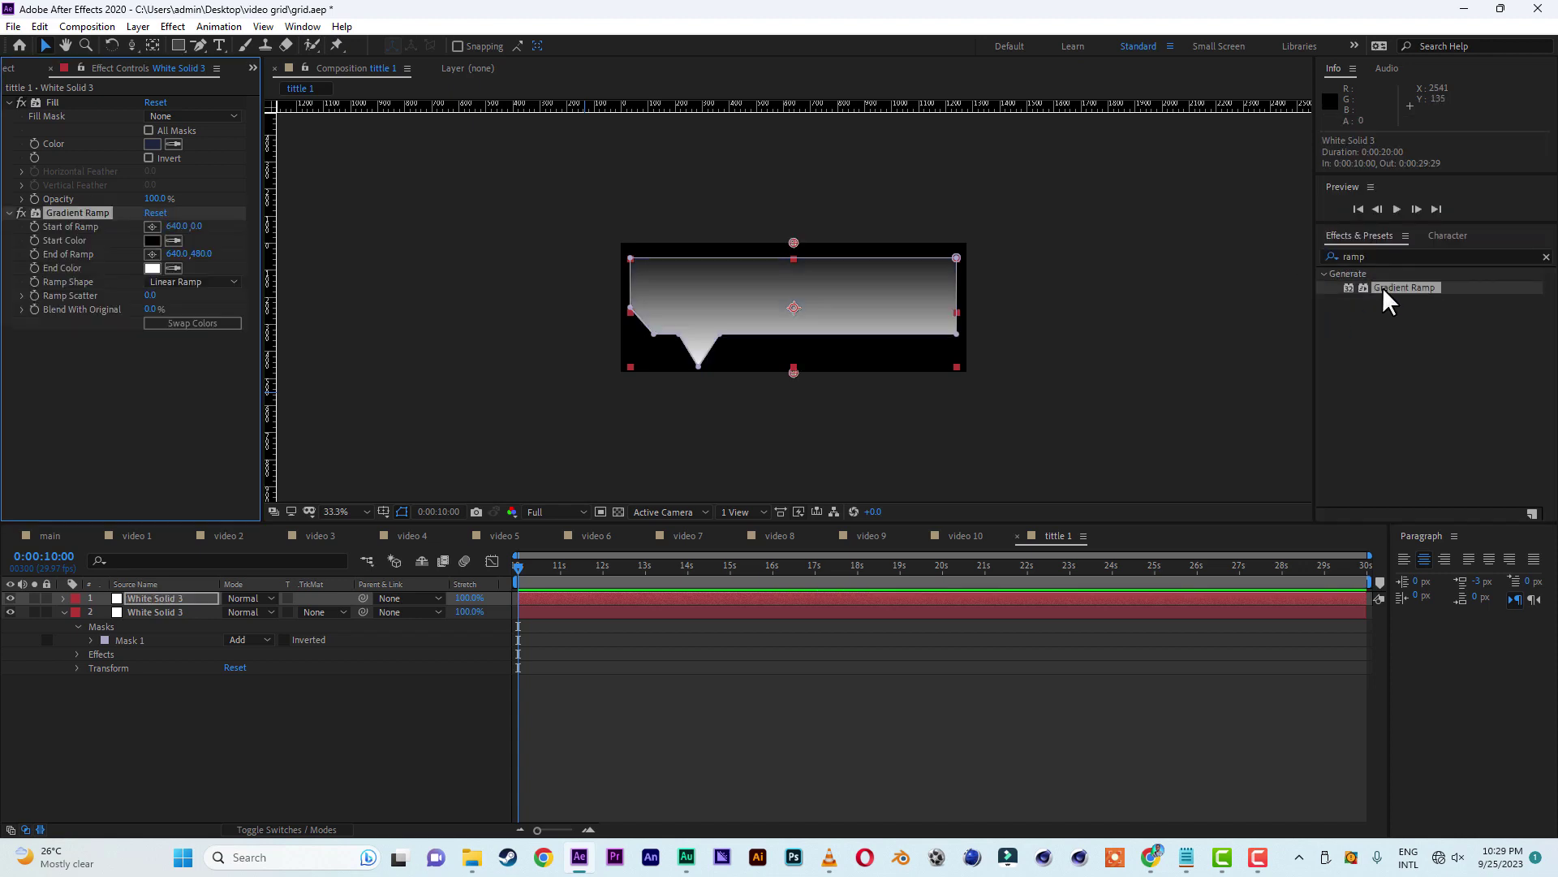
pyautogui.click(53, 104)
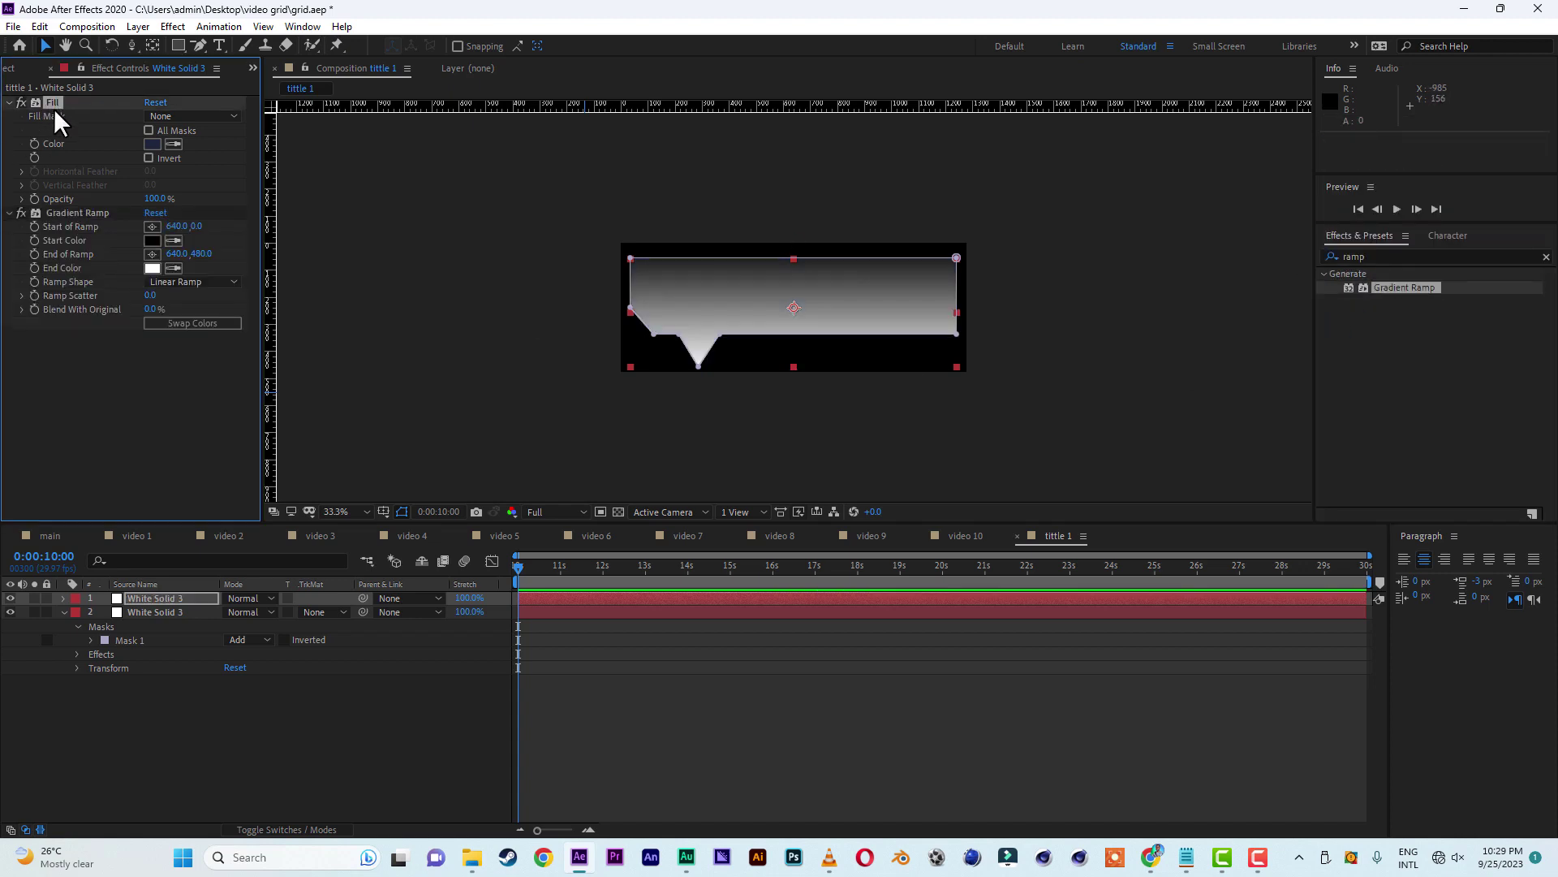
pyautogui.press('Delete')
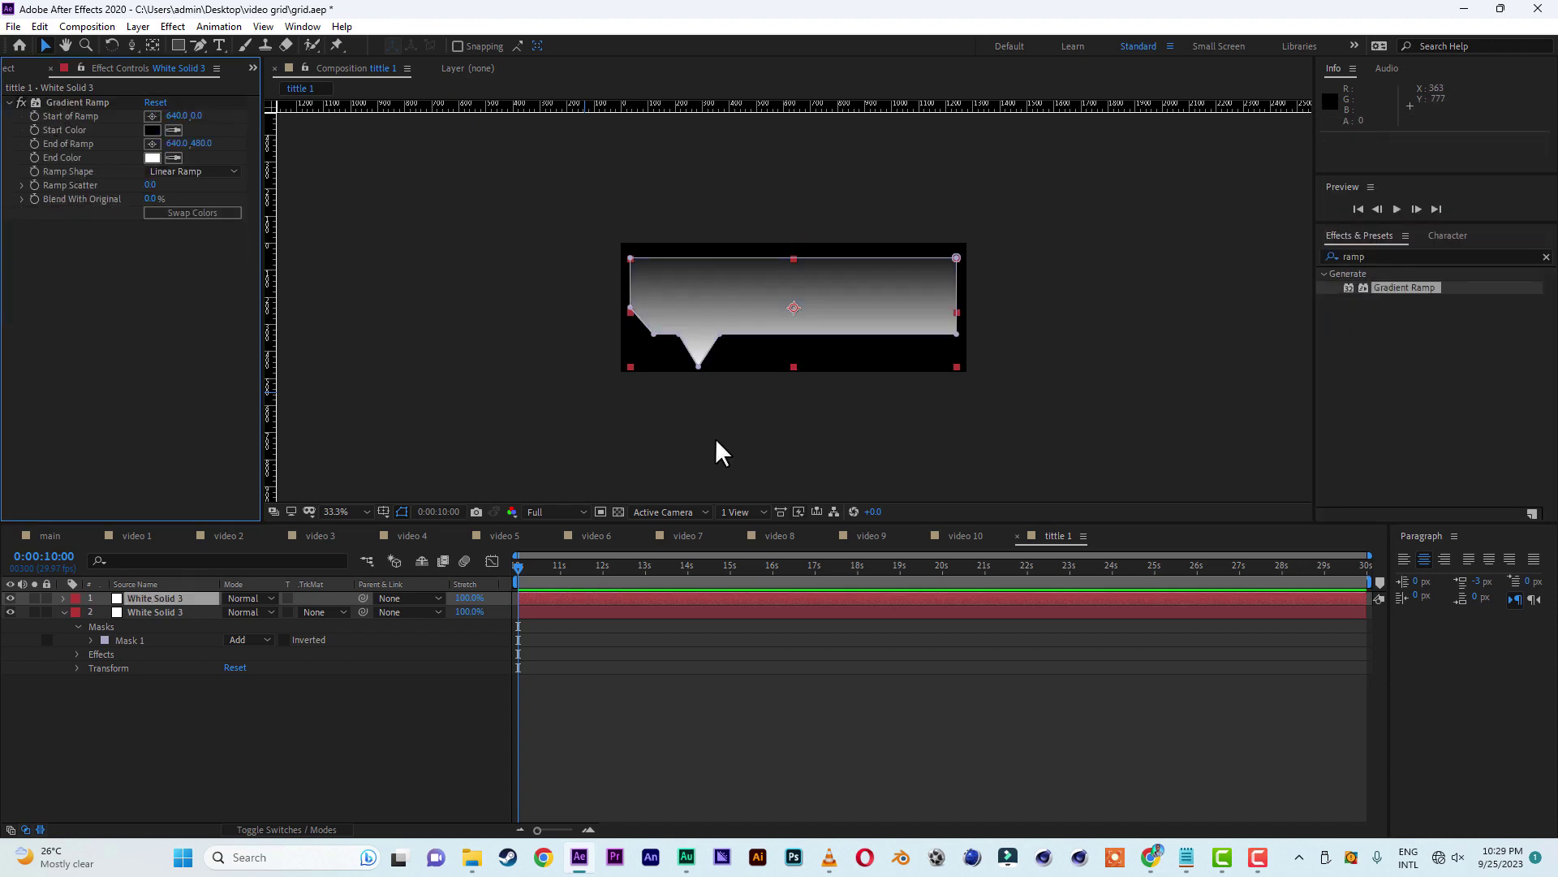
# - Reduce the gradient copy's mask to three vertices at the cut corner and raise the rightmost one to form a folded-corner triangle
pyautogui.click(197, 46)
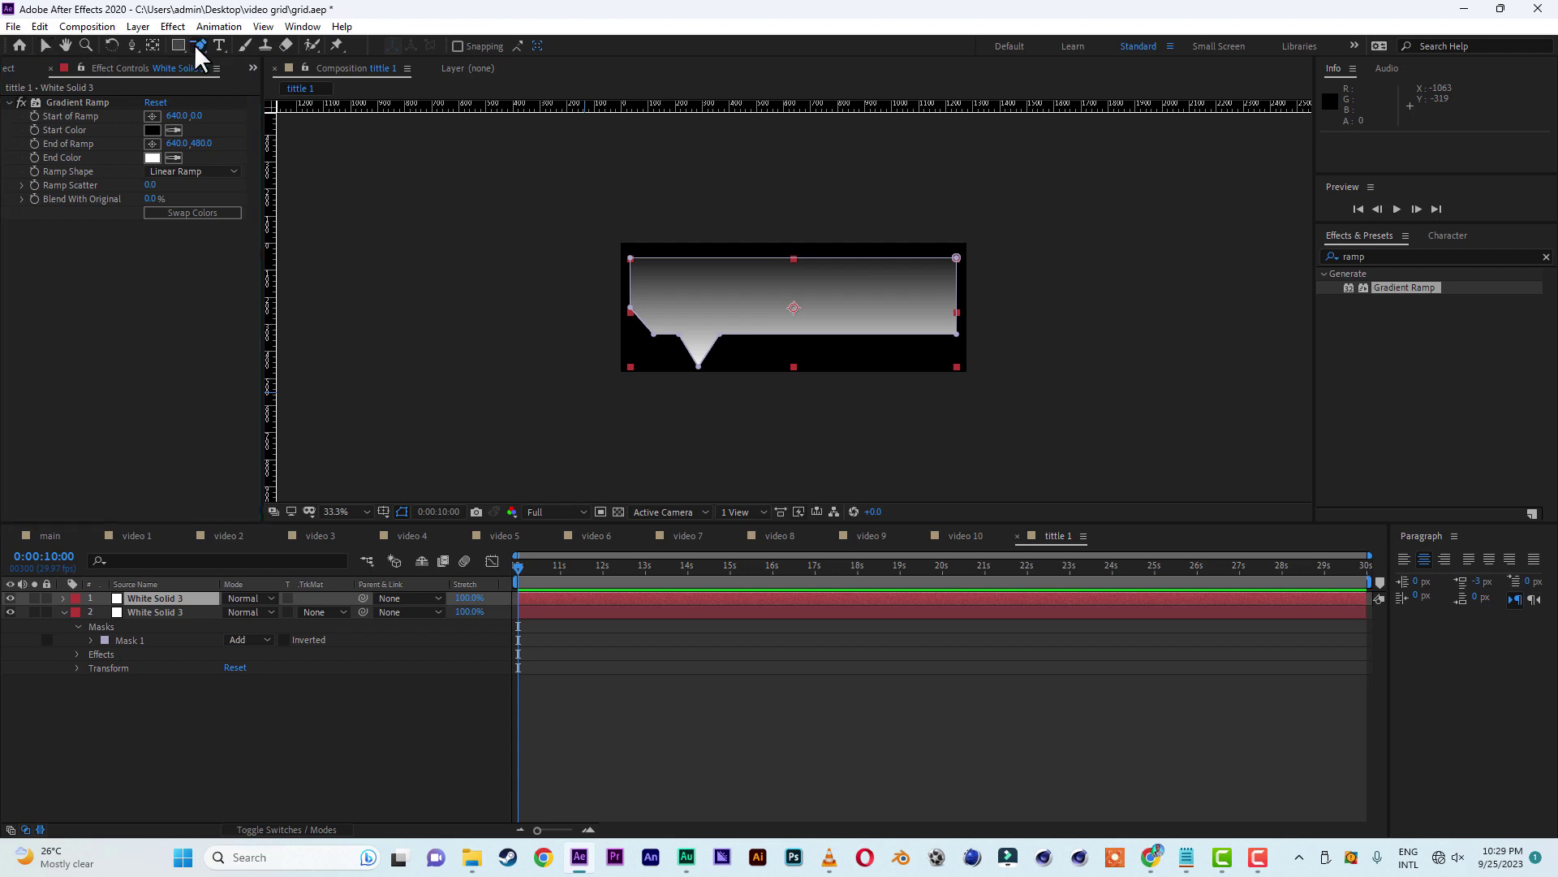
pyautogui.click(698, 366)
pyautogui.click(720, 334)
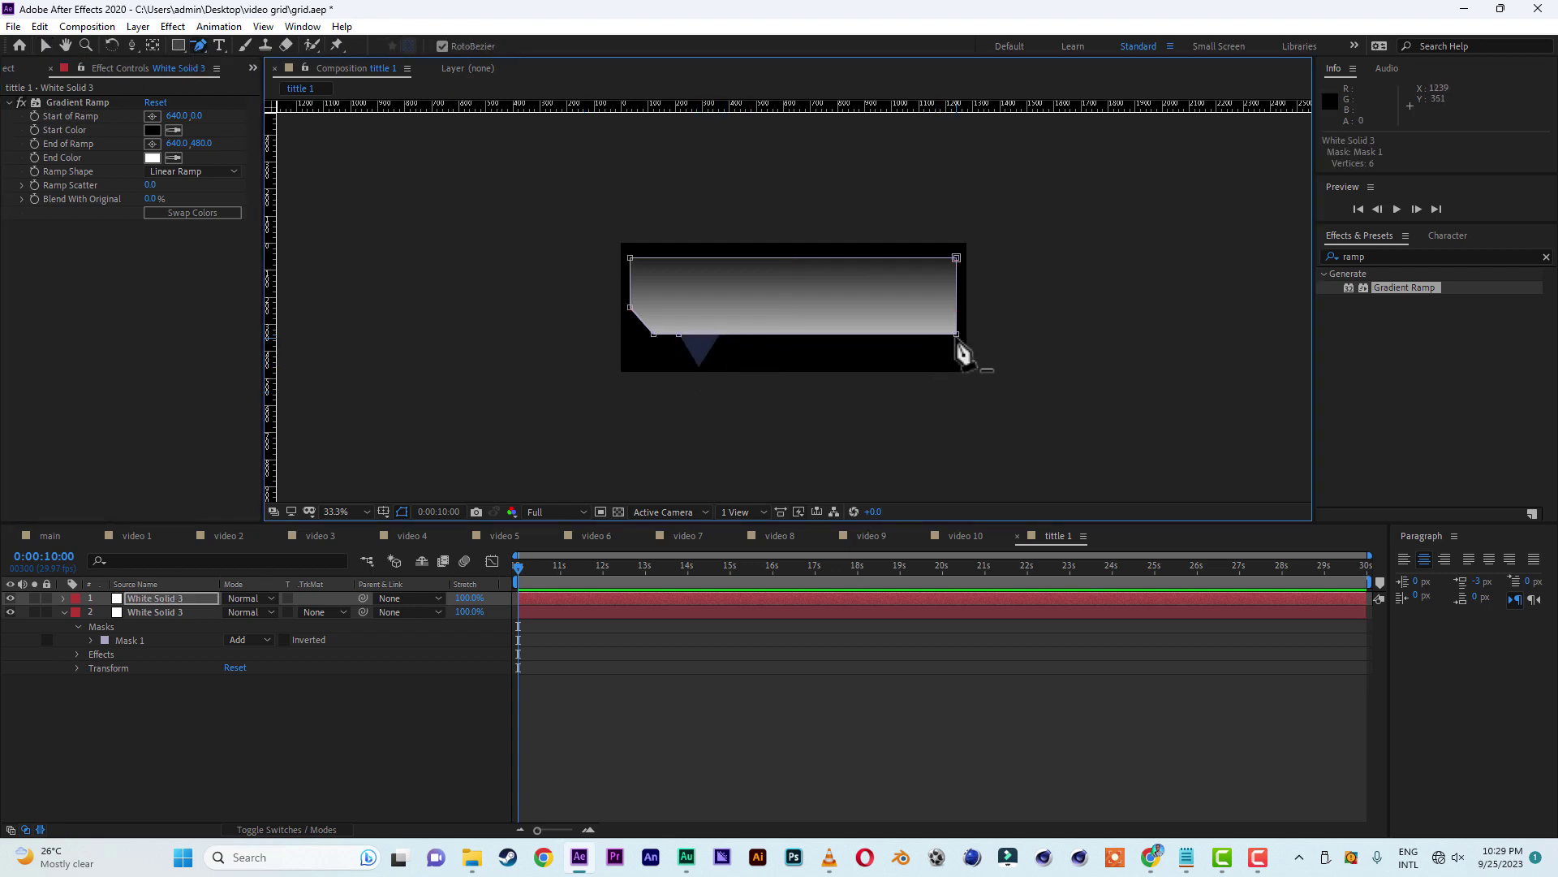
pyautogui.click(956, 334)
pyautogui.click(956, 258)
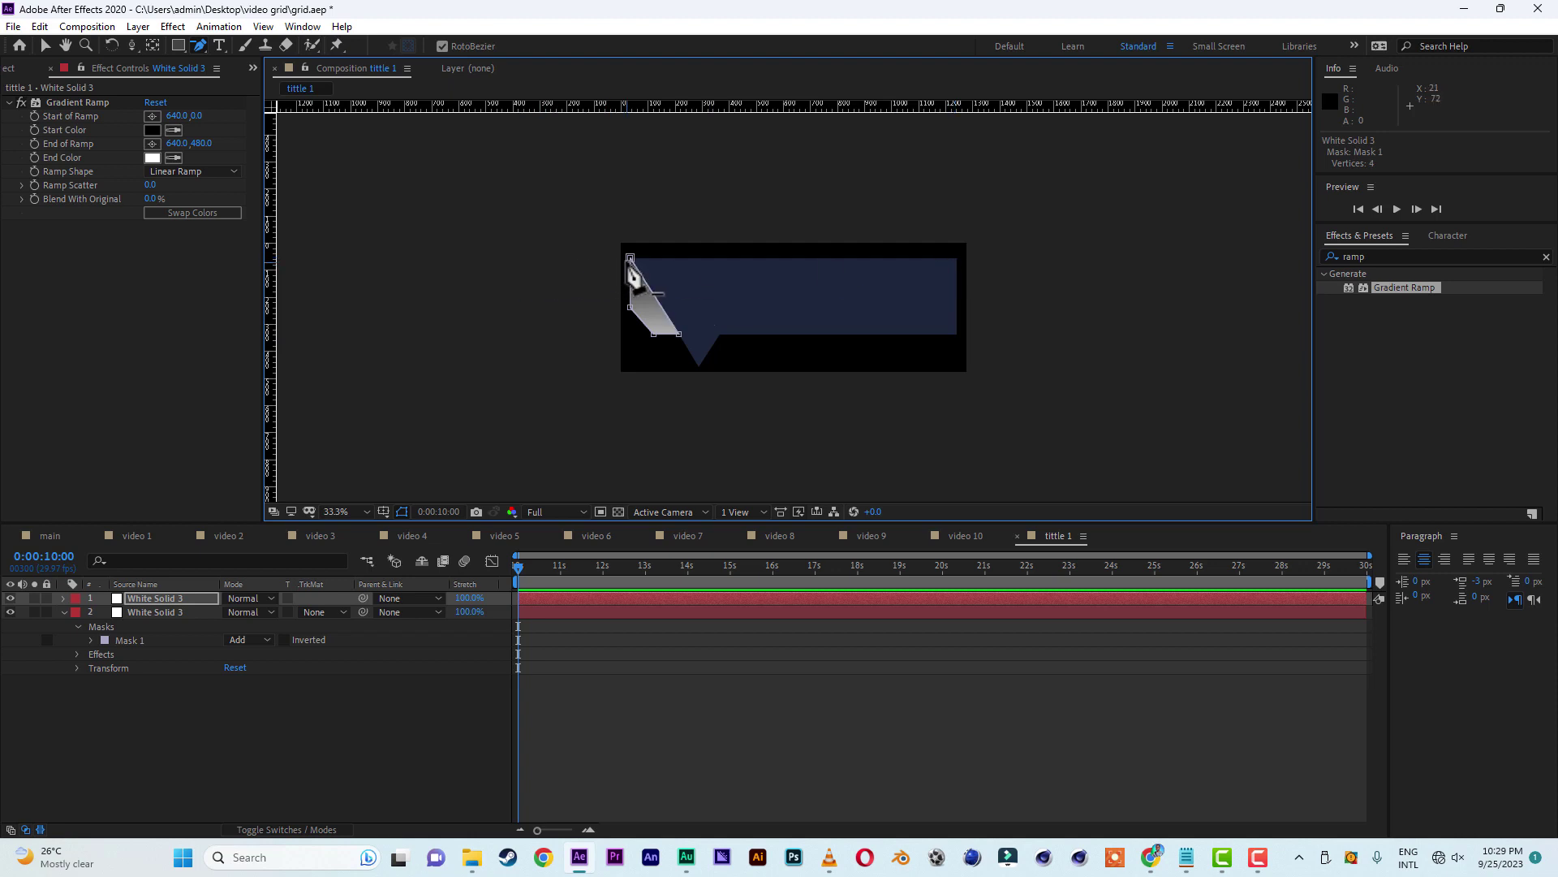
pyautogui.click(630, 258)
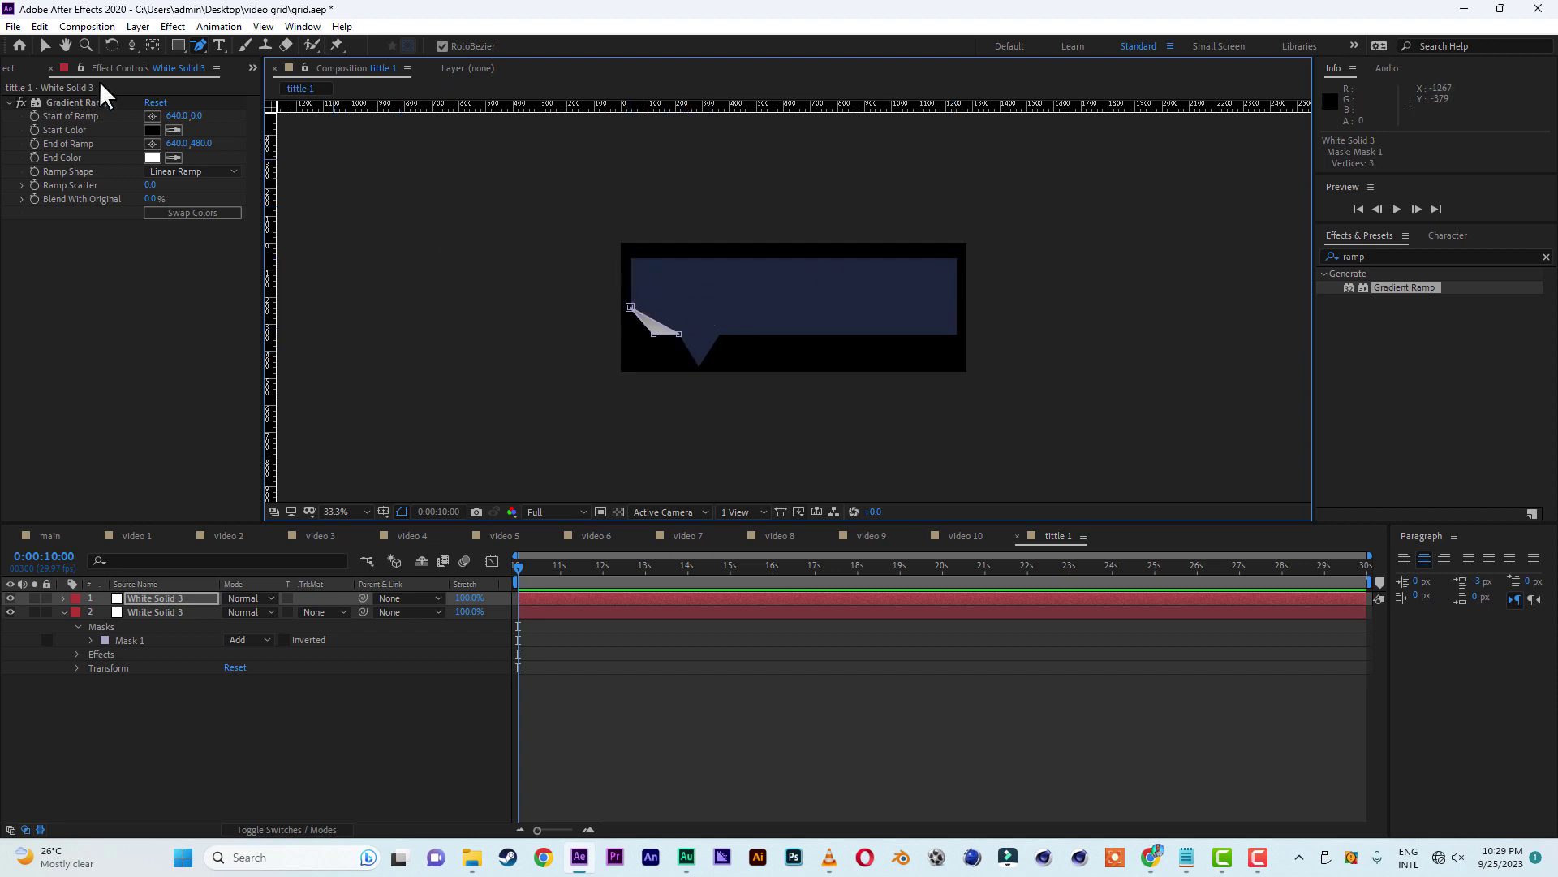
pyautogui.click(46, 46)
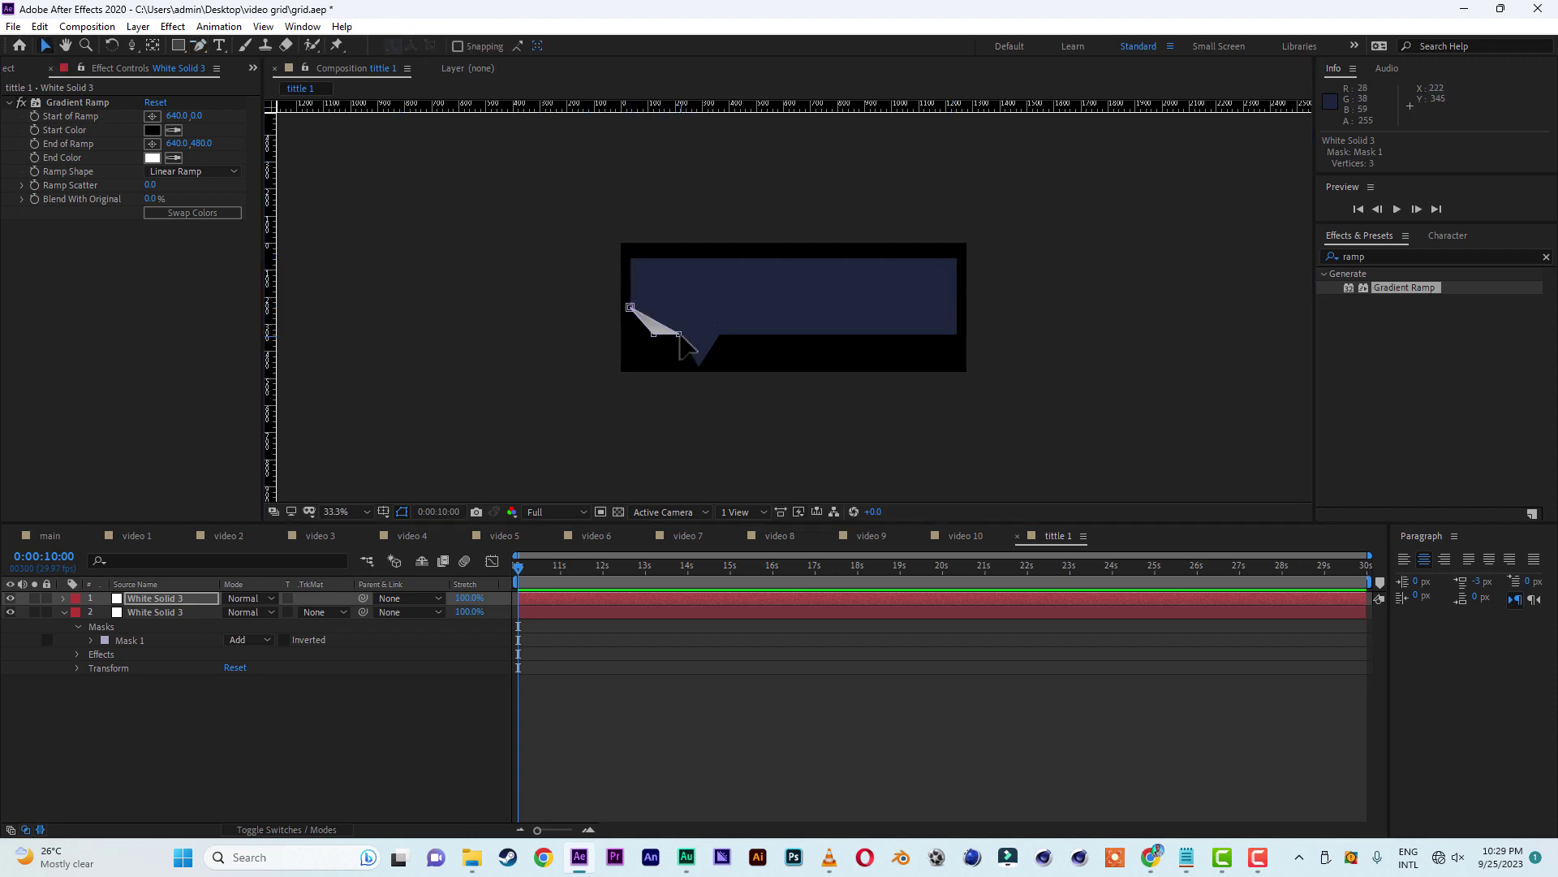
pyautogui.moveTo(679, 334); pyautogui.dragTo(670, 306)
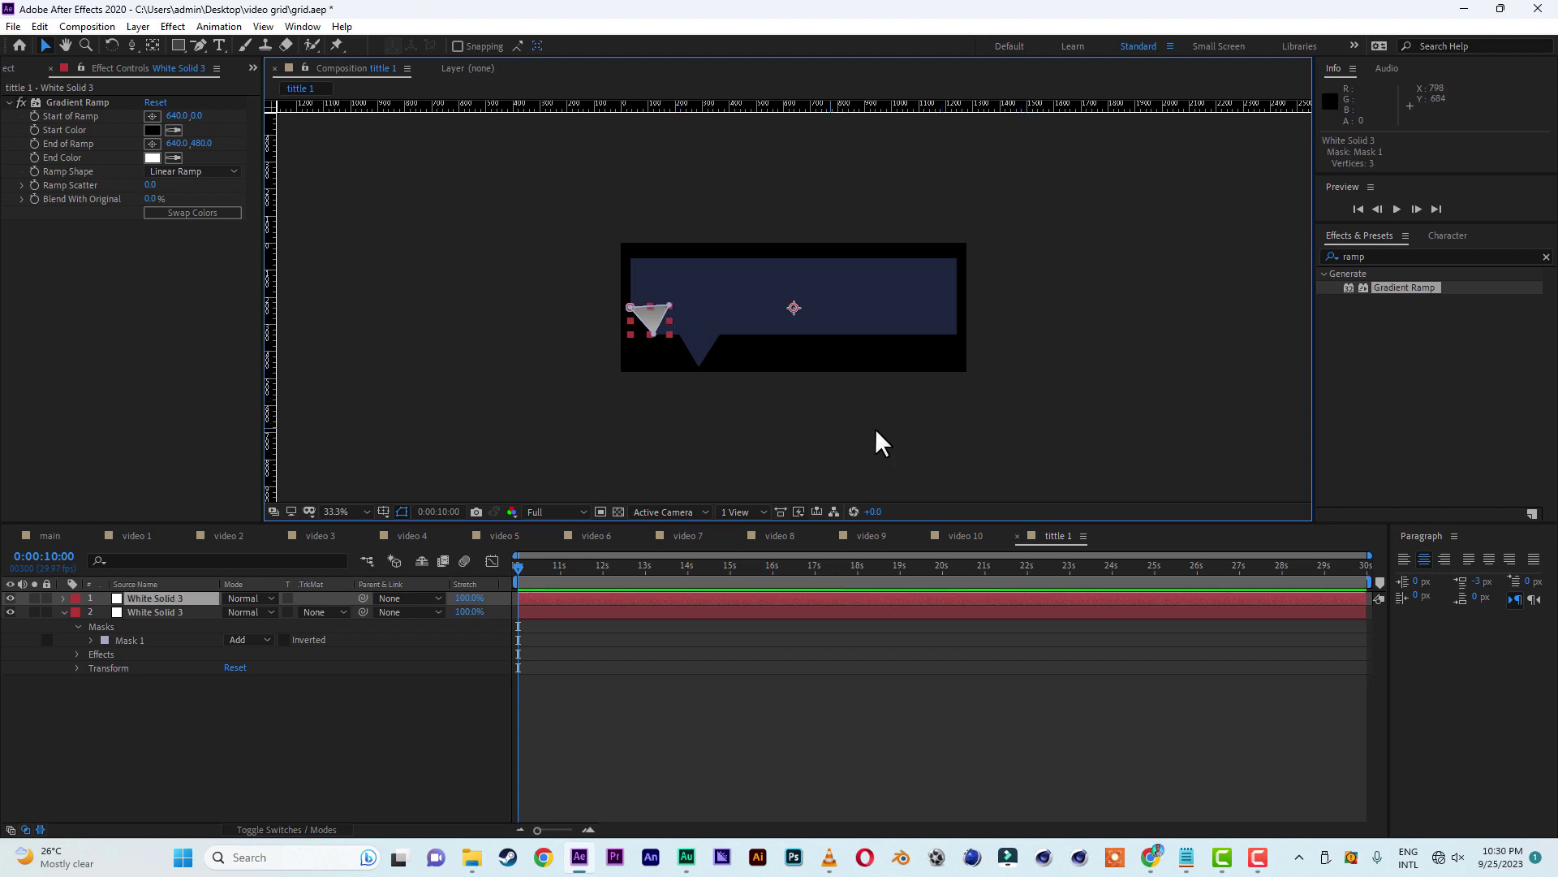
# - Reposition the folded corner's Gradient Ramp, placing its start at about -44, 351 and its end at about 244, 207
pyautogui.click(75, 99)
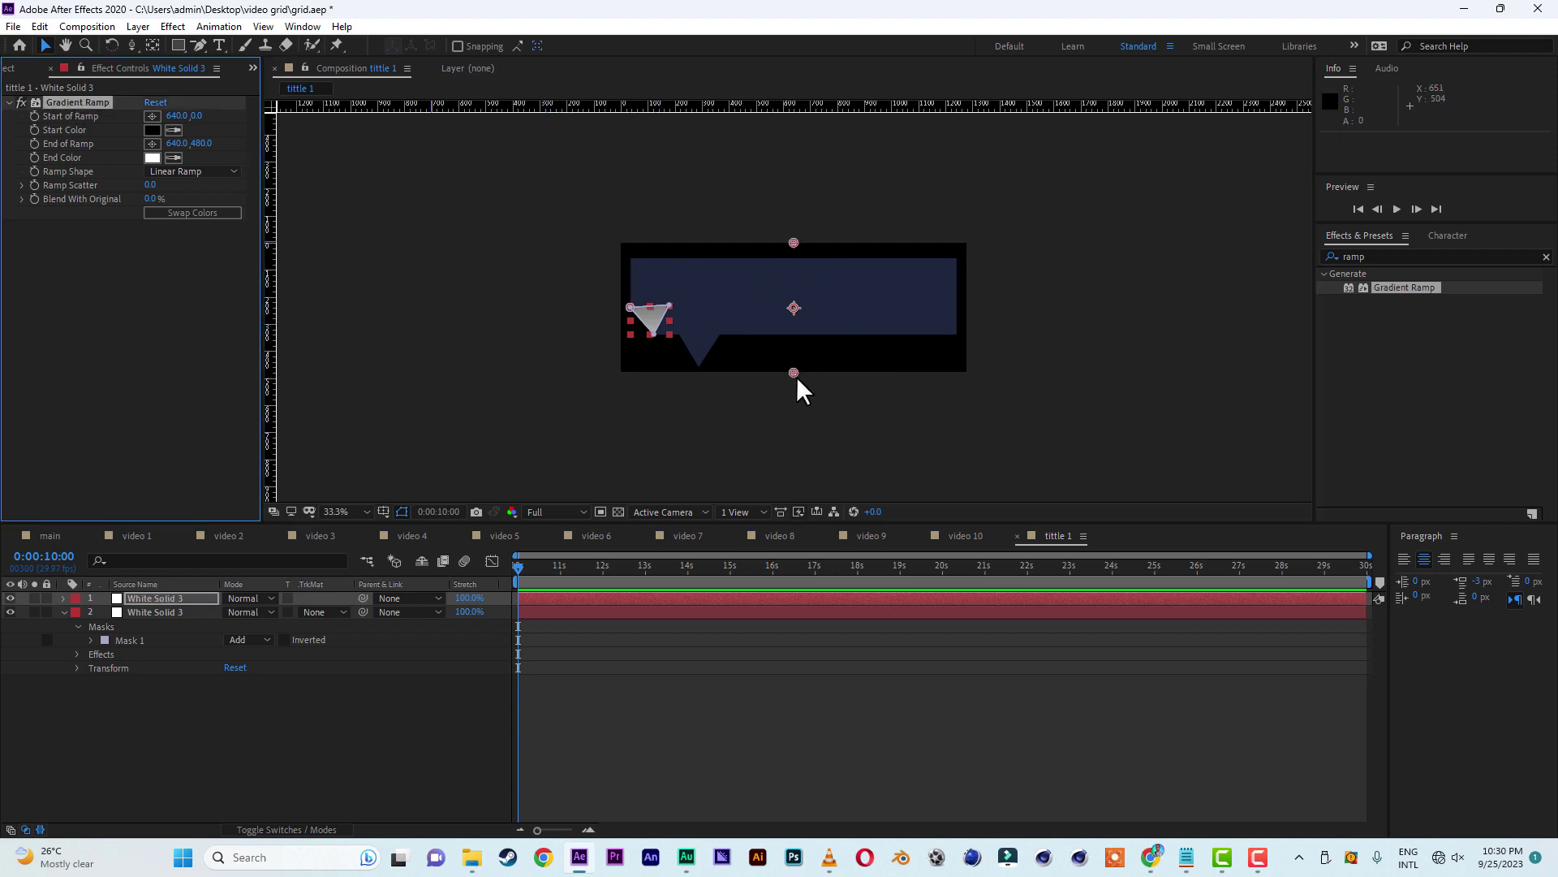
pyautogui.moveTo(792, 373); pyautogui.dragTo(714, 302)
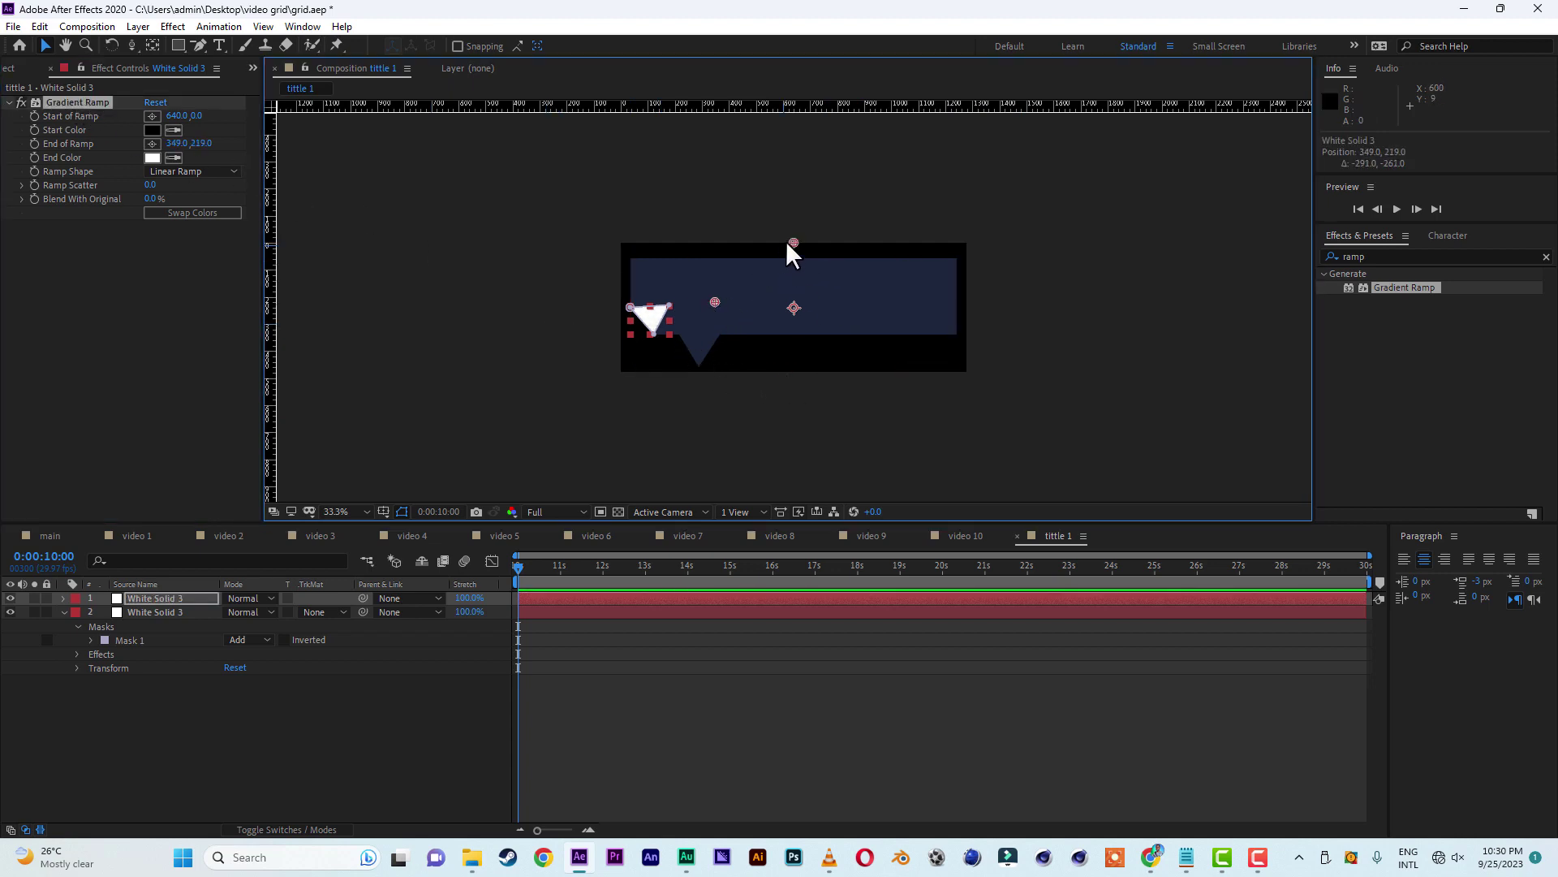
pyautogui.moveTo(786, 241); pyautogui.dragTo(611, 322)
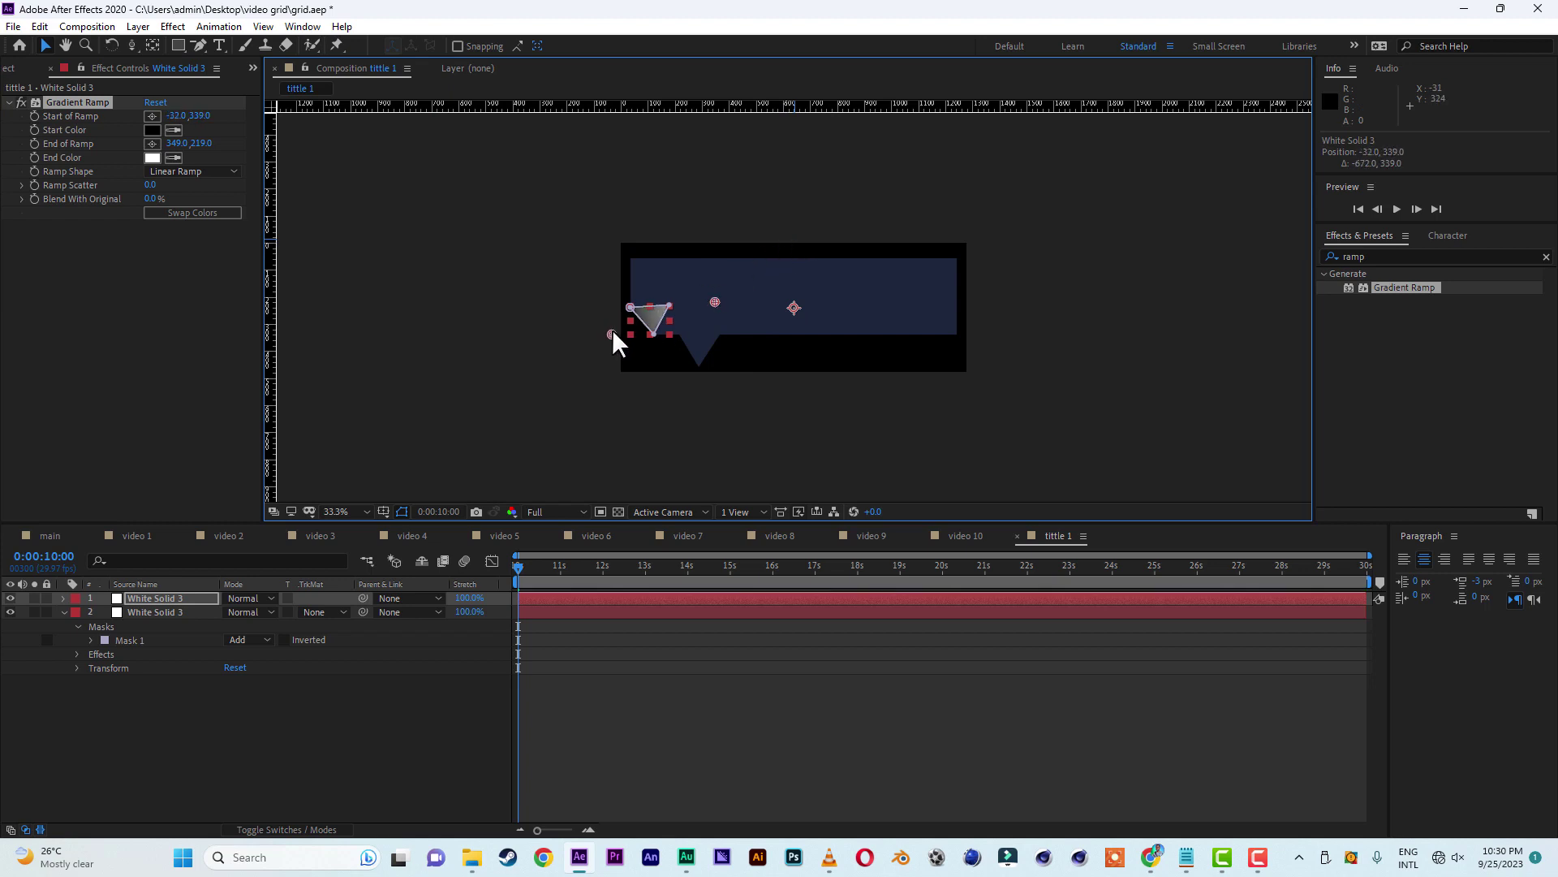
pyautogui.moveTo(612, 330); pyautogui.dragTo(609, 333)
pyautogui.moveTo(712, 302); pyautogui.dragTo(686, 299)
pyautogui.click(1127, 365)
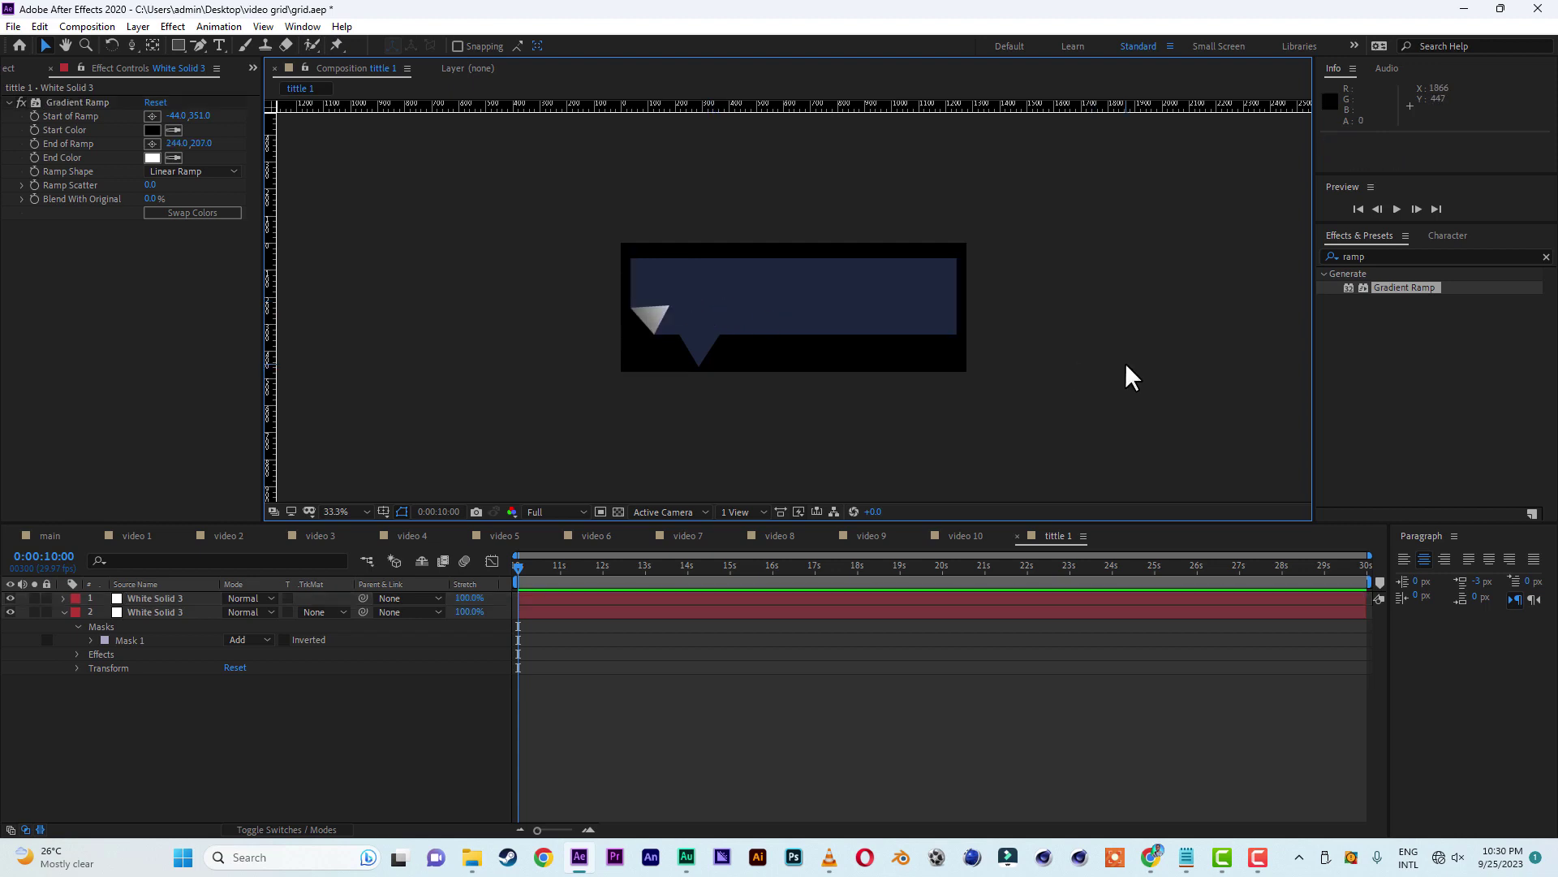
# - Create a project folder named "tittles" at the project's root level
pyautogui.click(13, 69)
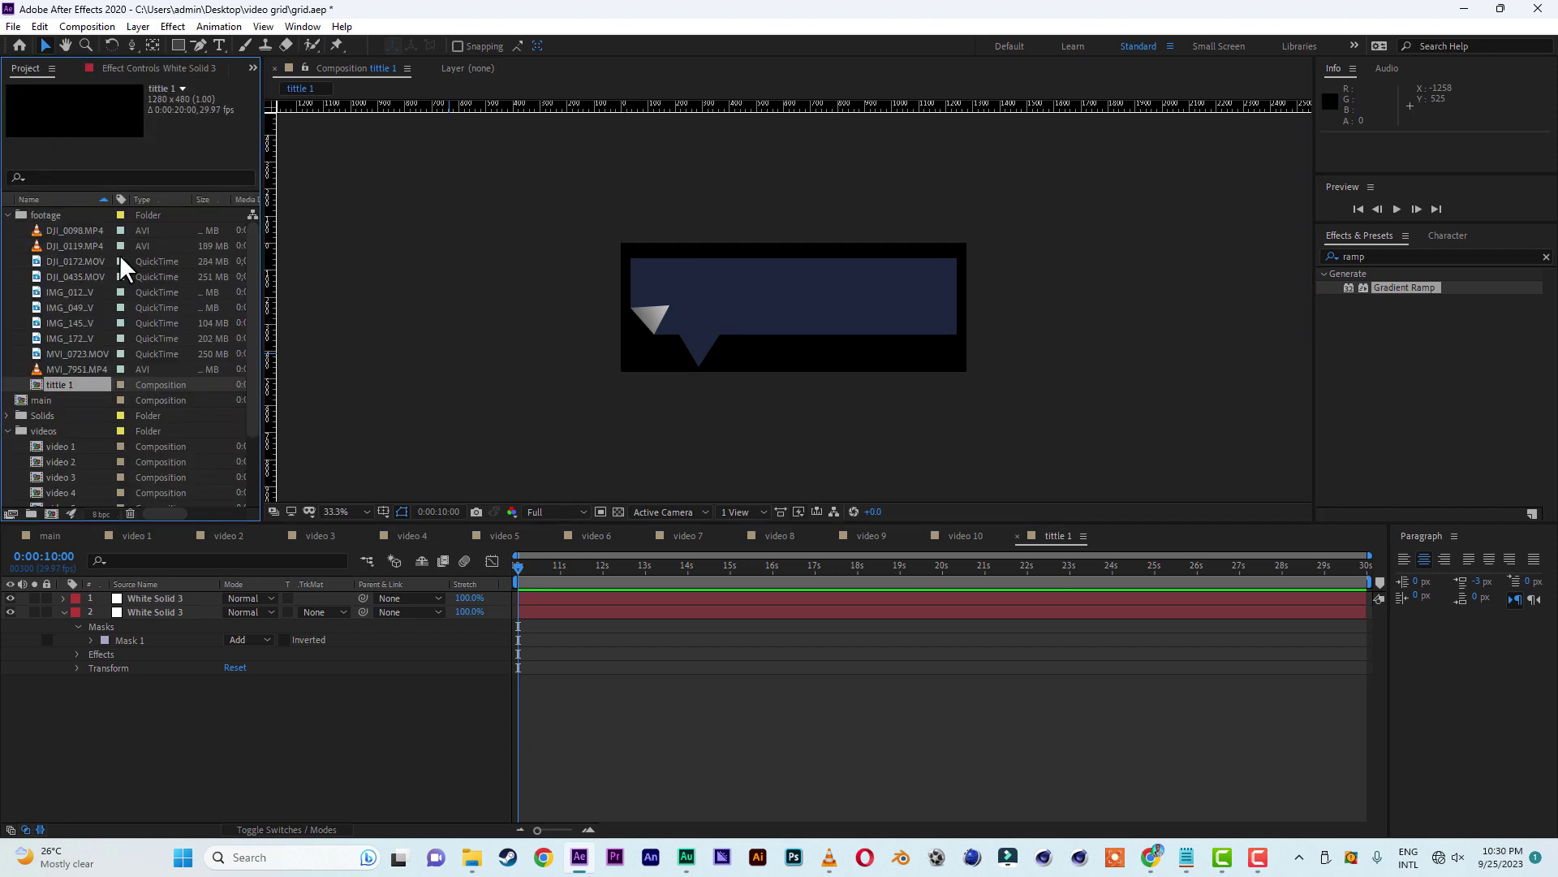
pyautogui.click(8, 214)
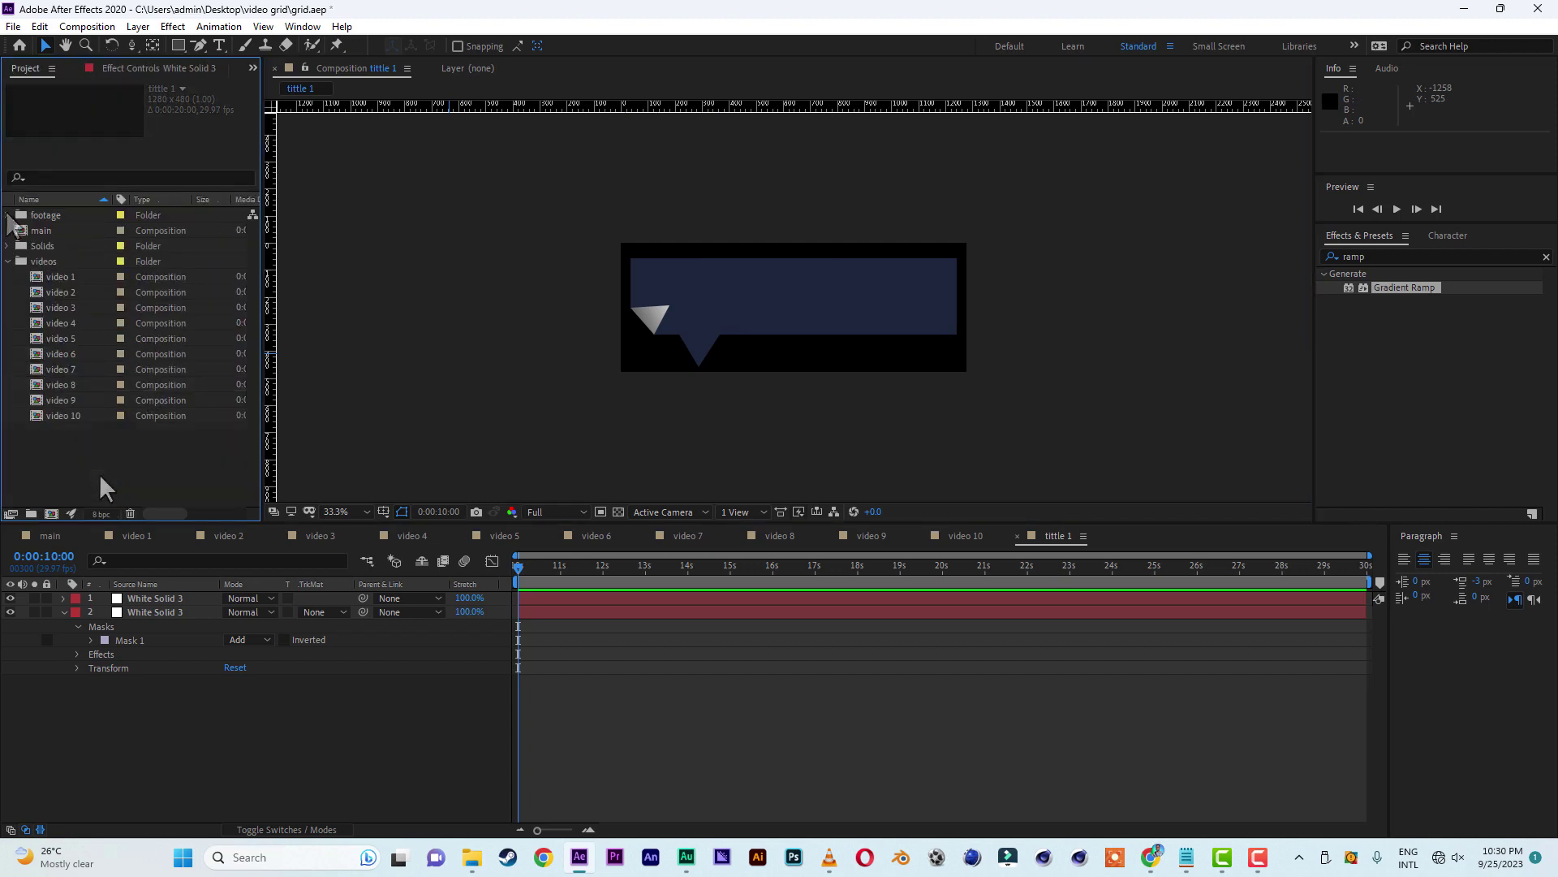
pyautogui.rightClick(99, 474)
pyautogui.click(155, 503)
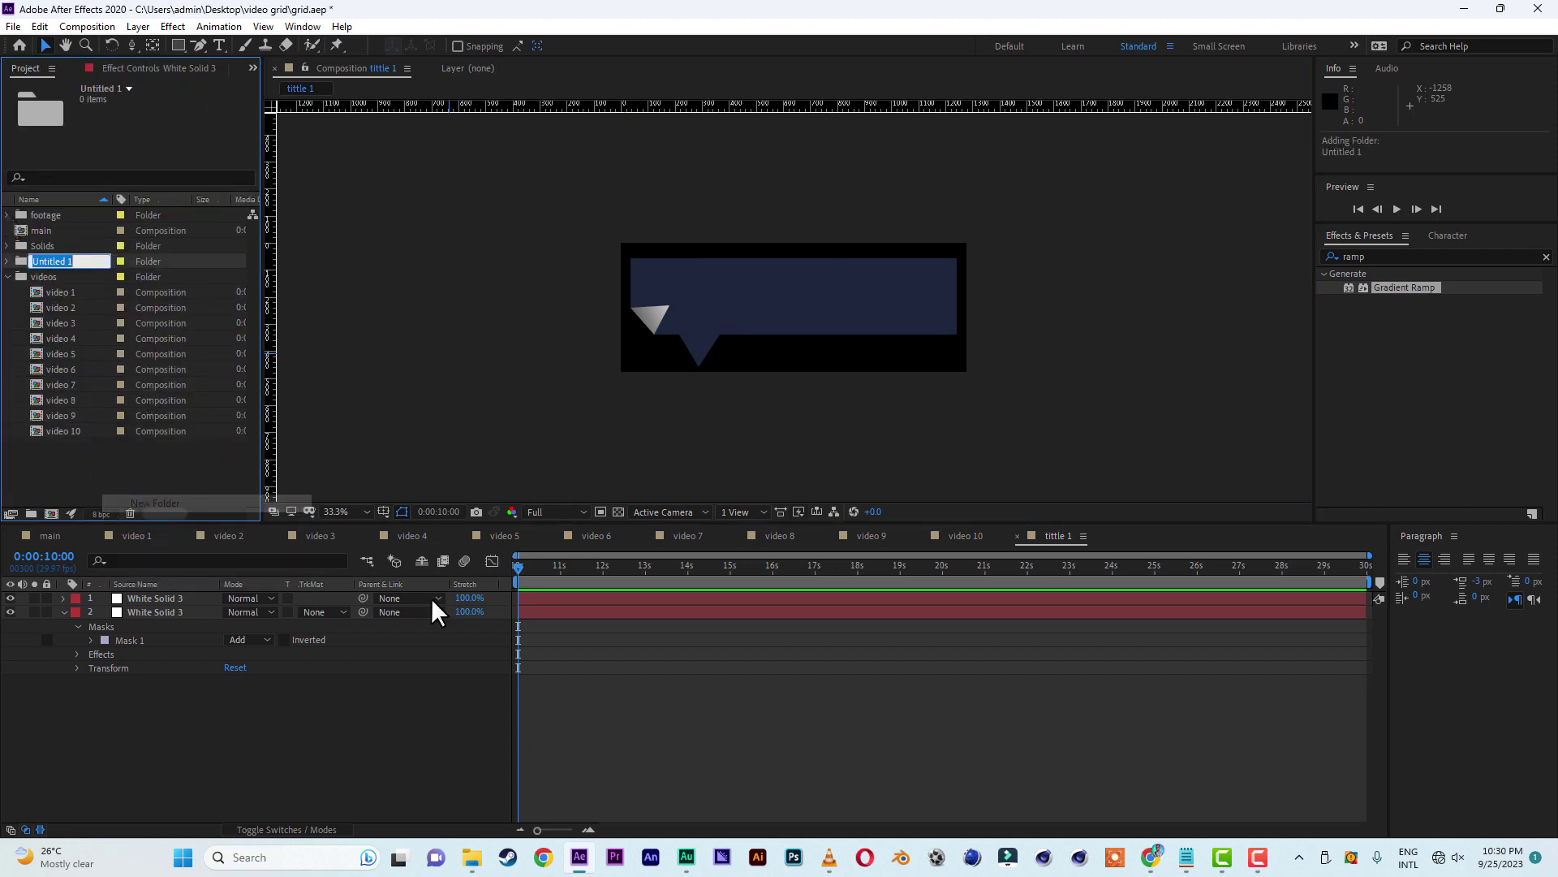
pyautogui.write('tittle')
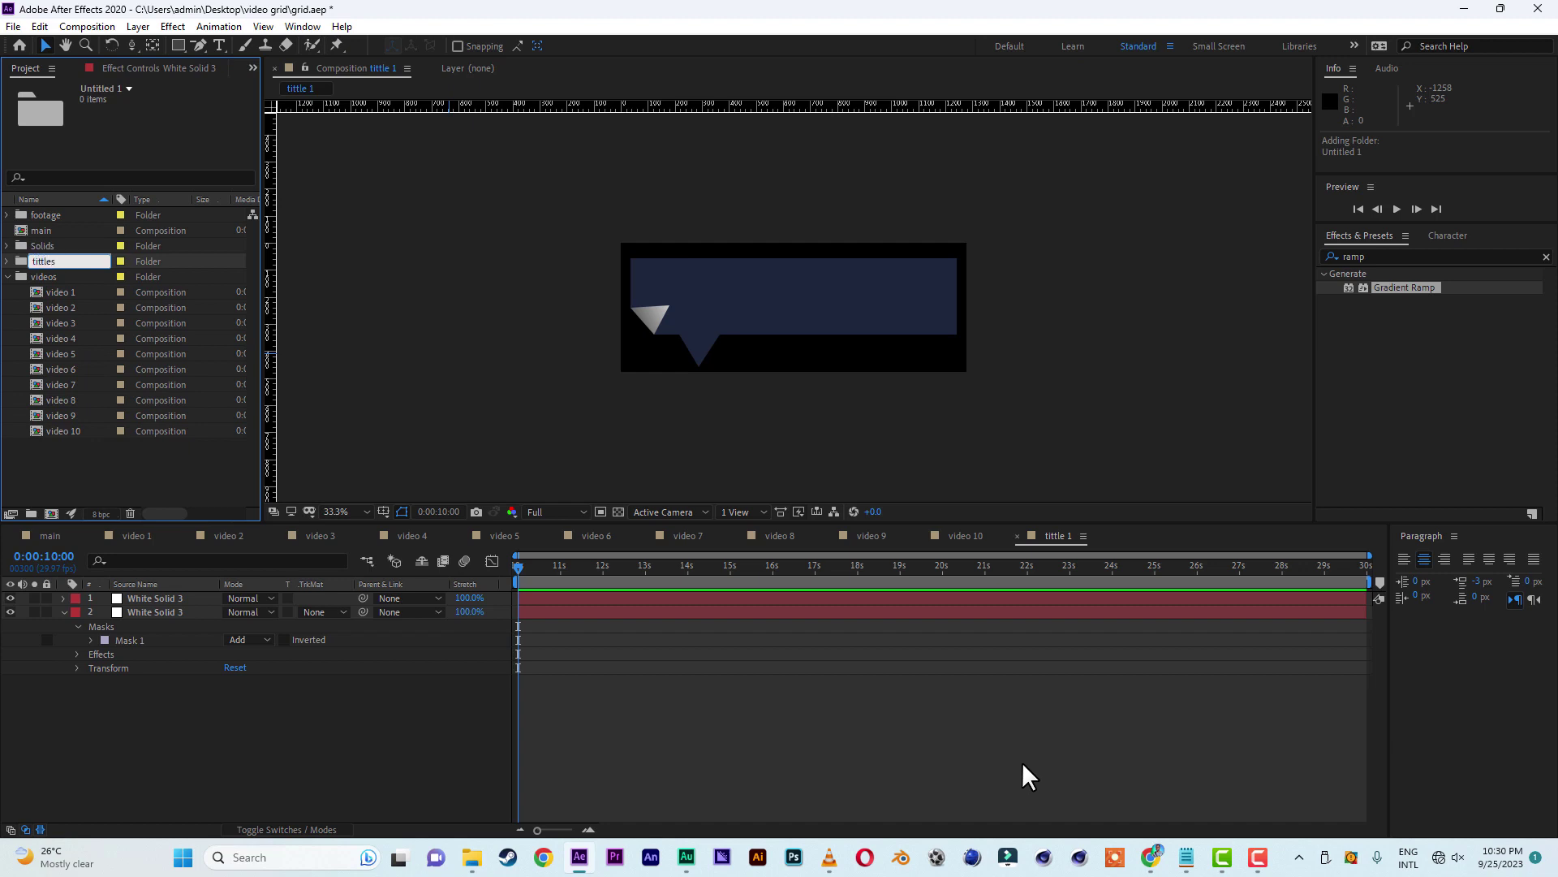
pyautogui.write('s')
pyautogui.press('Return')
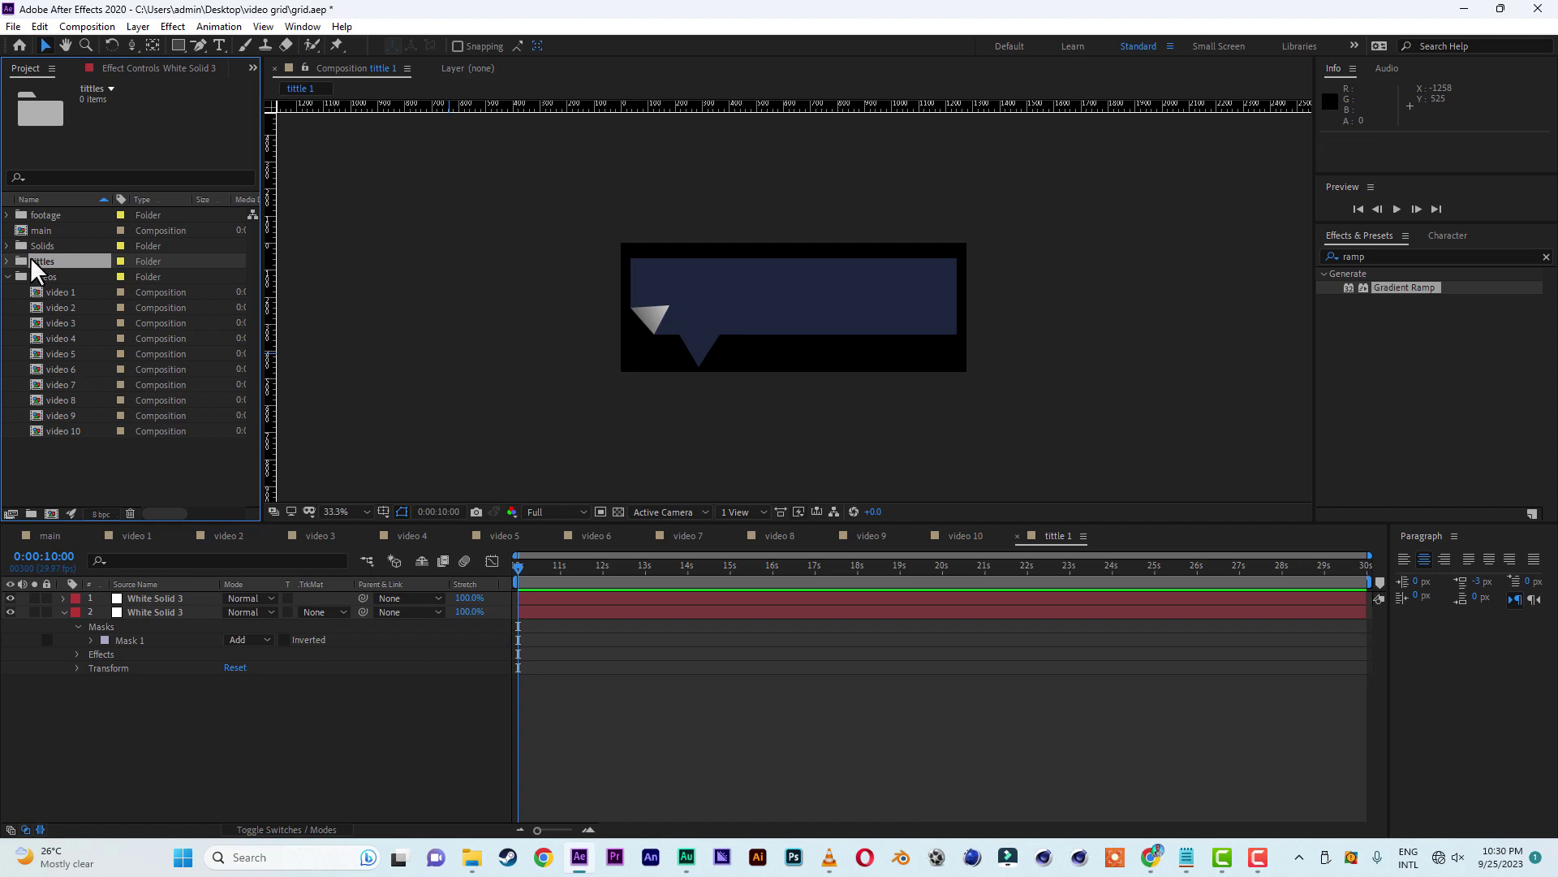
# - Move the "tittle 1" composition from the footage folder into the tittles folder, then collapse footage and expand tittles
pyautogui.click(8, 214)
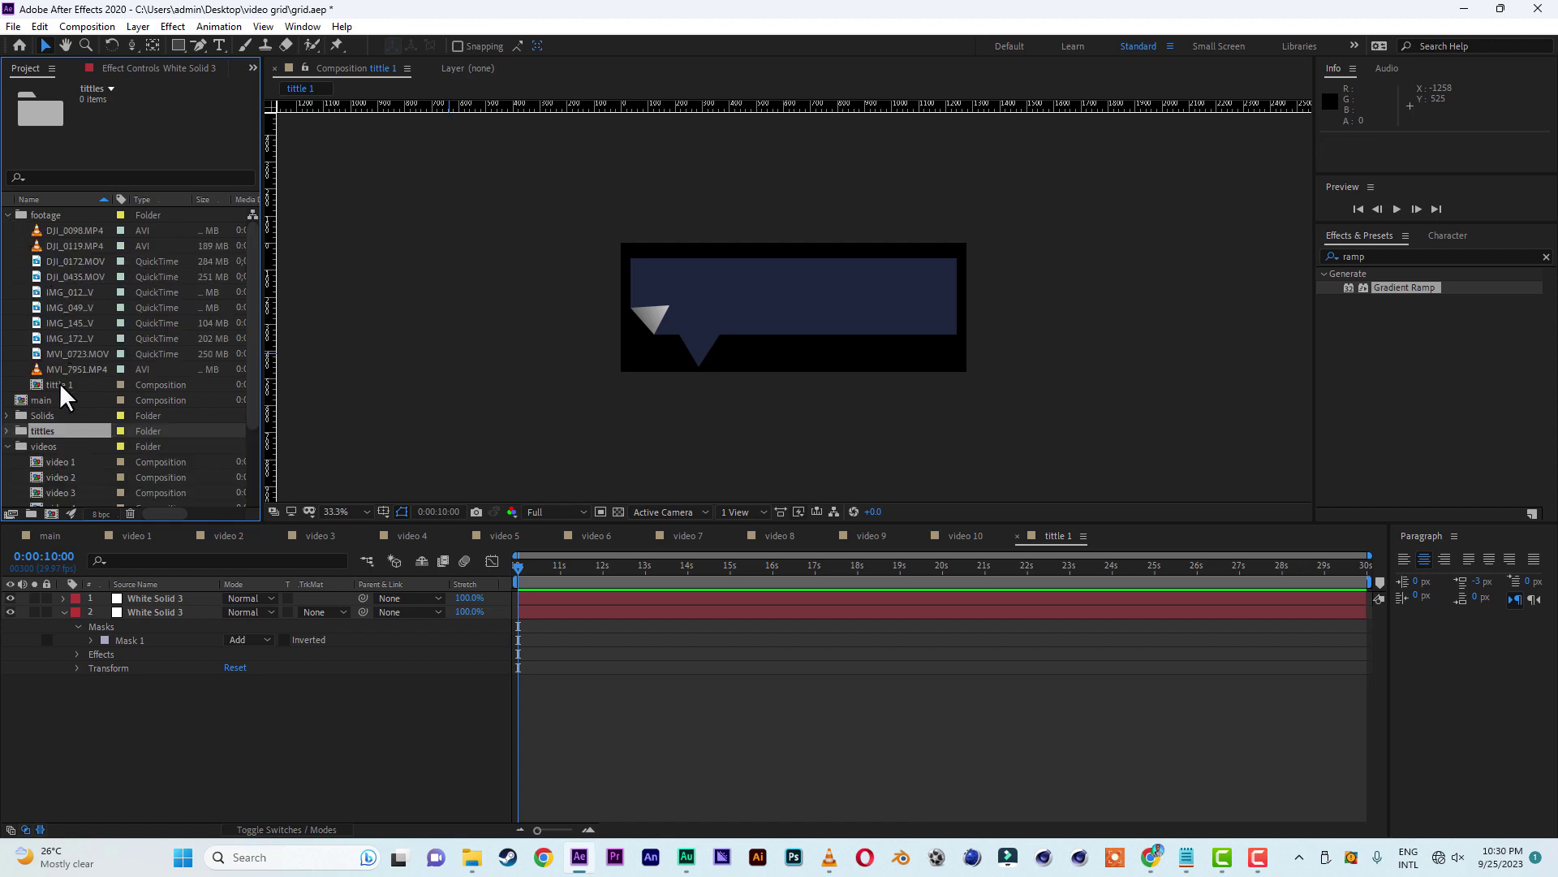
pyautogui.moveTo(60, 386); pyautogui.dragTo(45, 430)
pyautogui.click(10, 215)
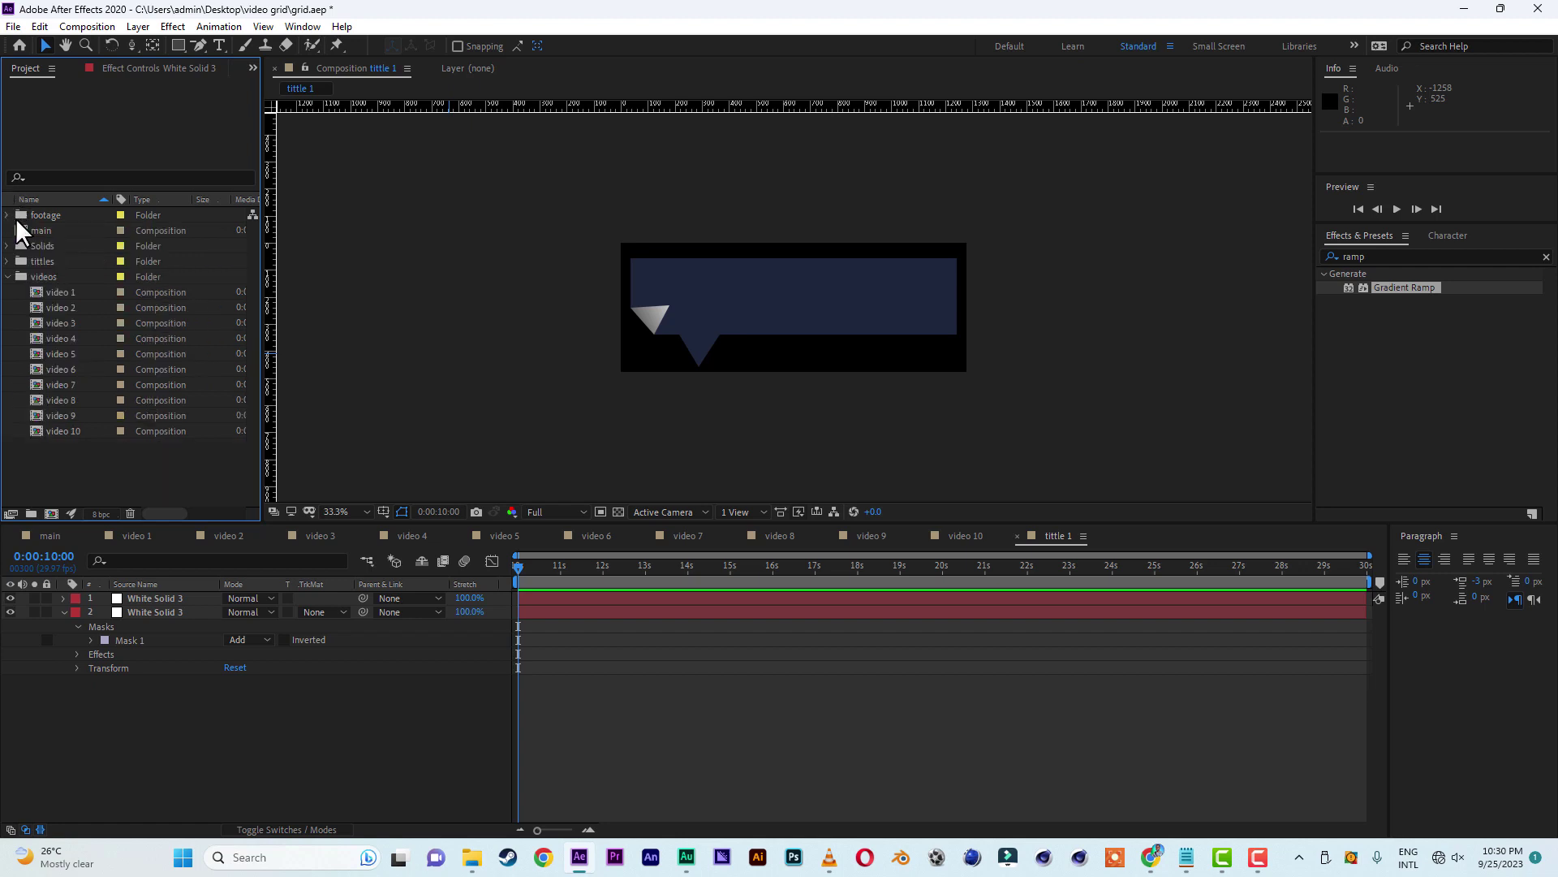
pyautogui.click(8, 262)
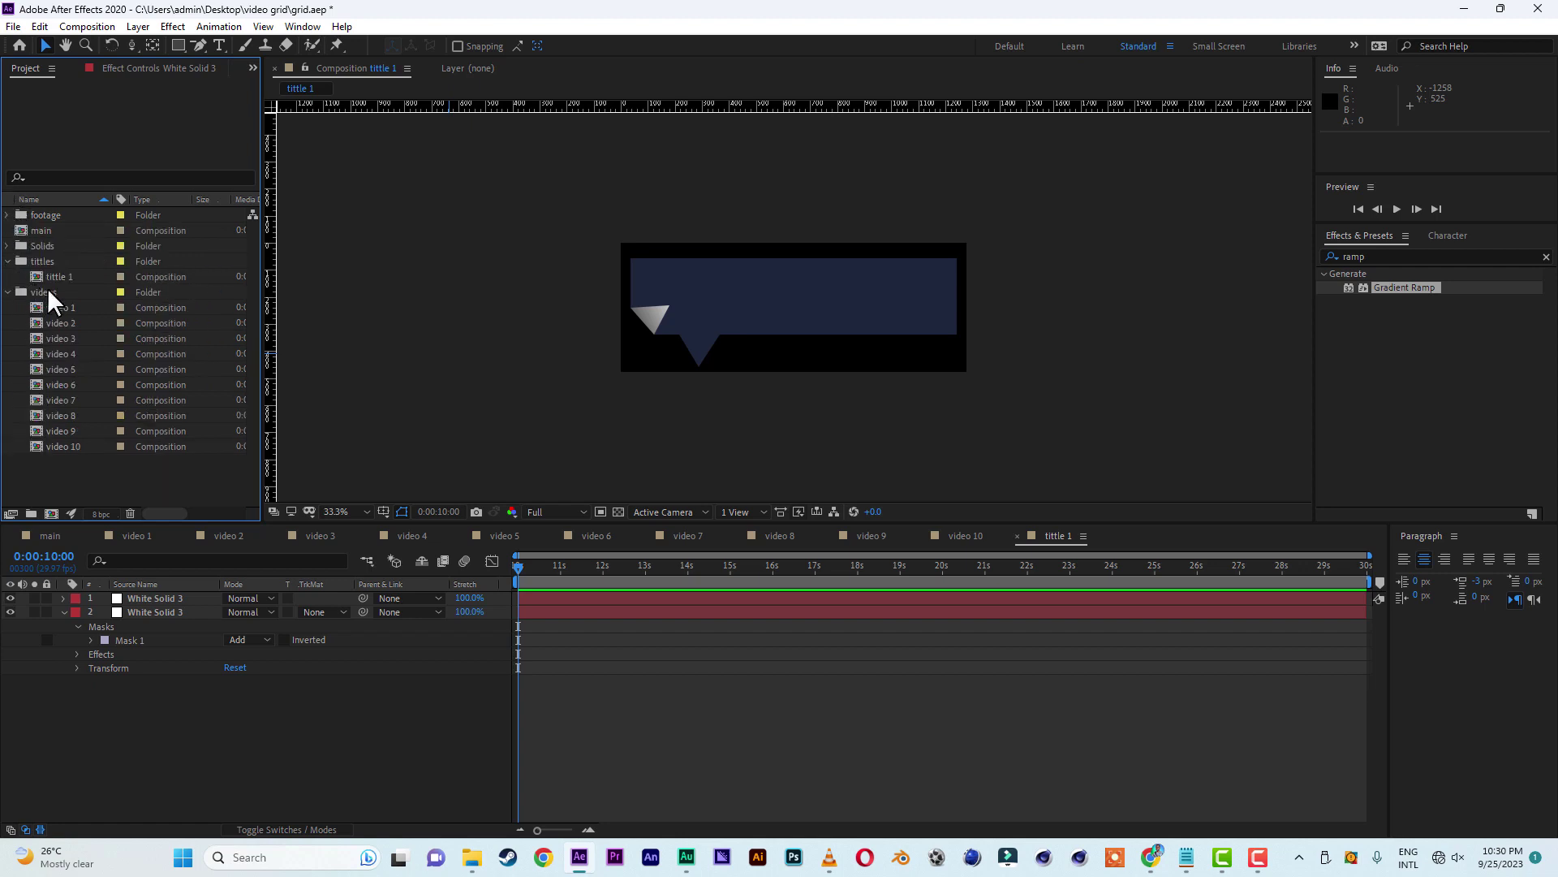
# - Duplicate the "tittle 1" composition four times to produce "tittle 2" through "tittle 5"
pyautogui.click(52, 276)
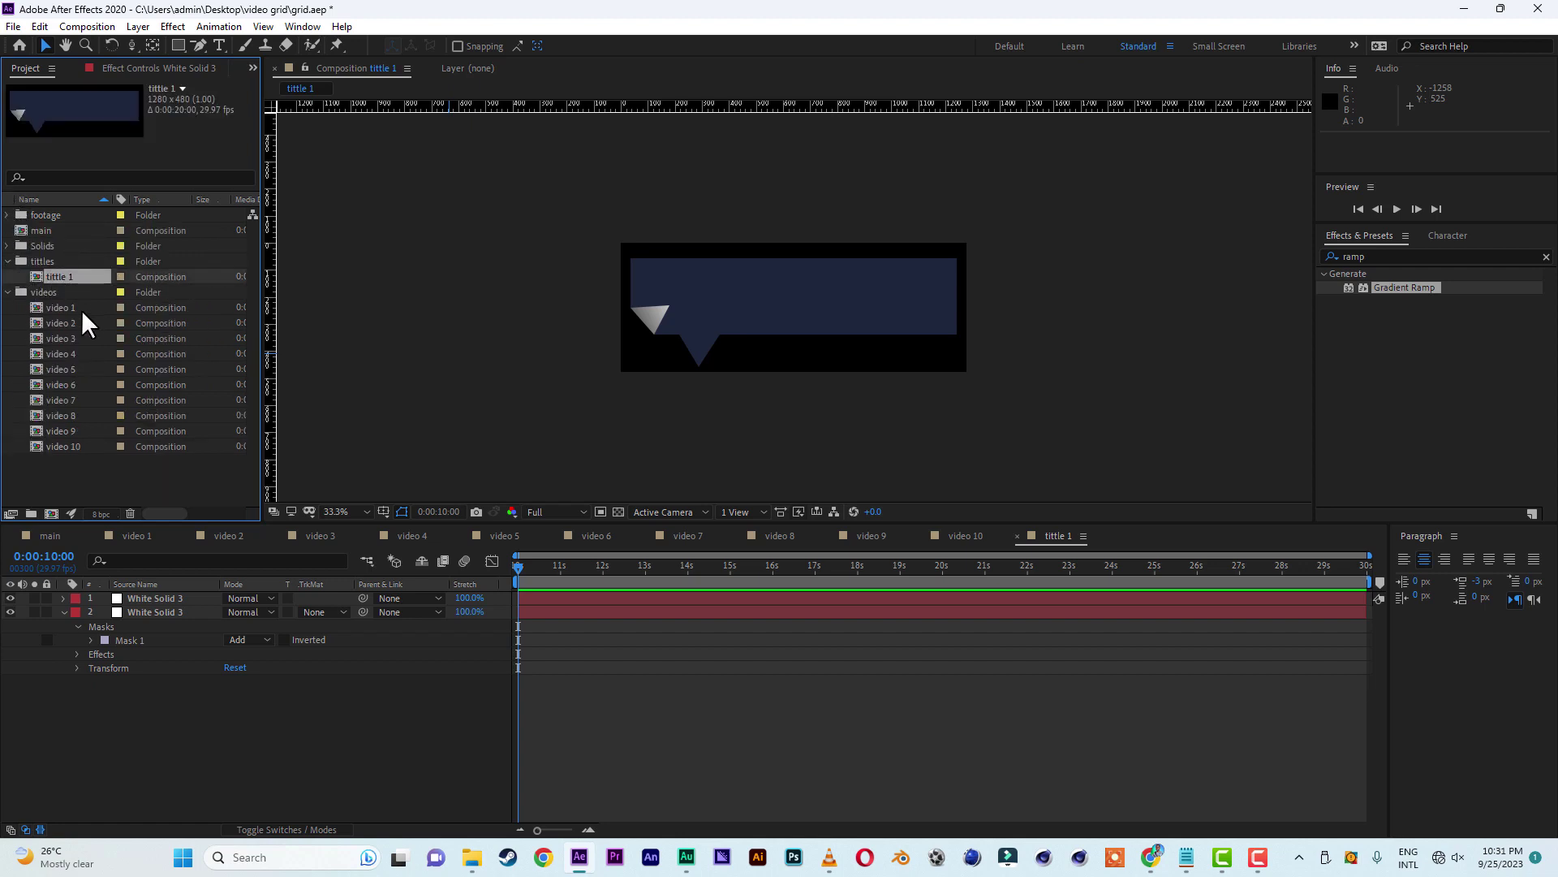
pyautogui.hotkey('ctrl', 'd')
pyautogui.hotkey('ctrl', 'd')
pyautogui.hotkey('ctrl', 'd')
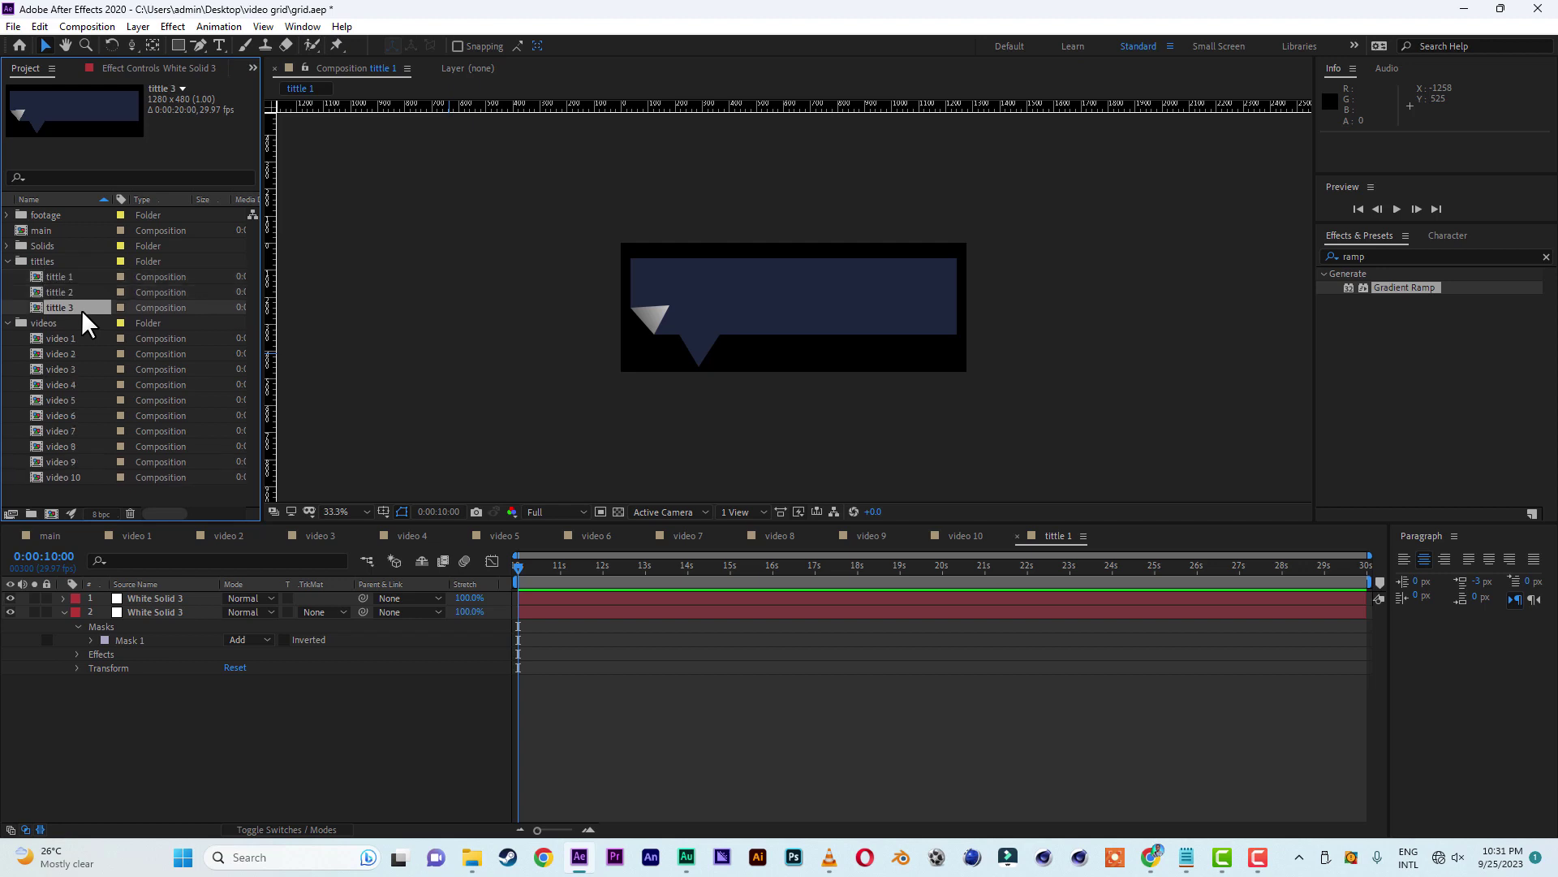
pyautogui.hotkey('ctrl', 'd')
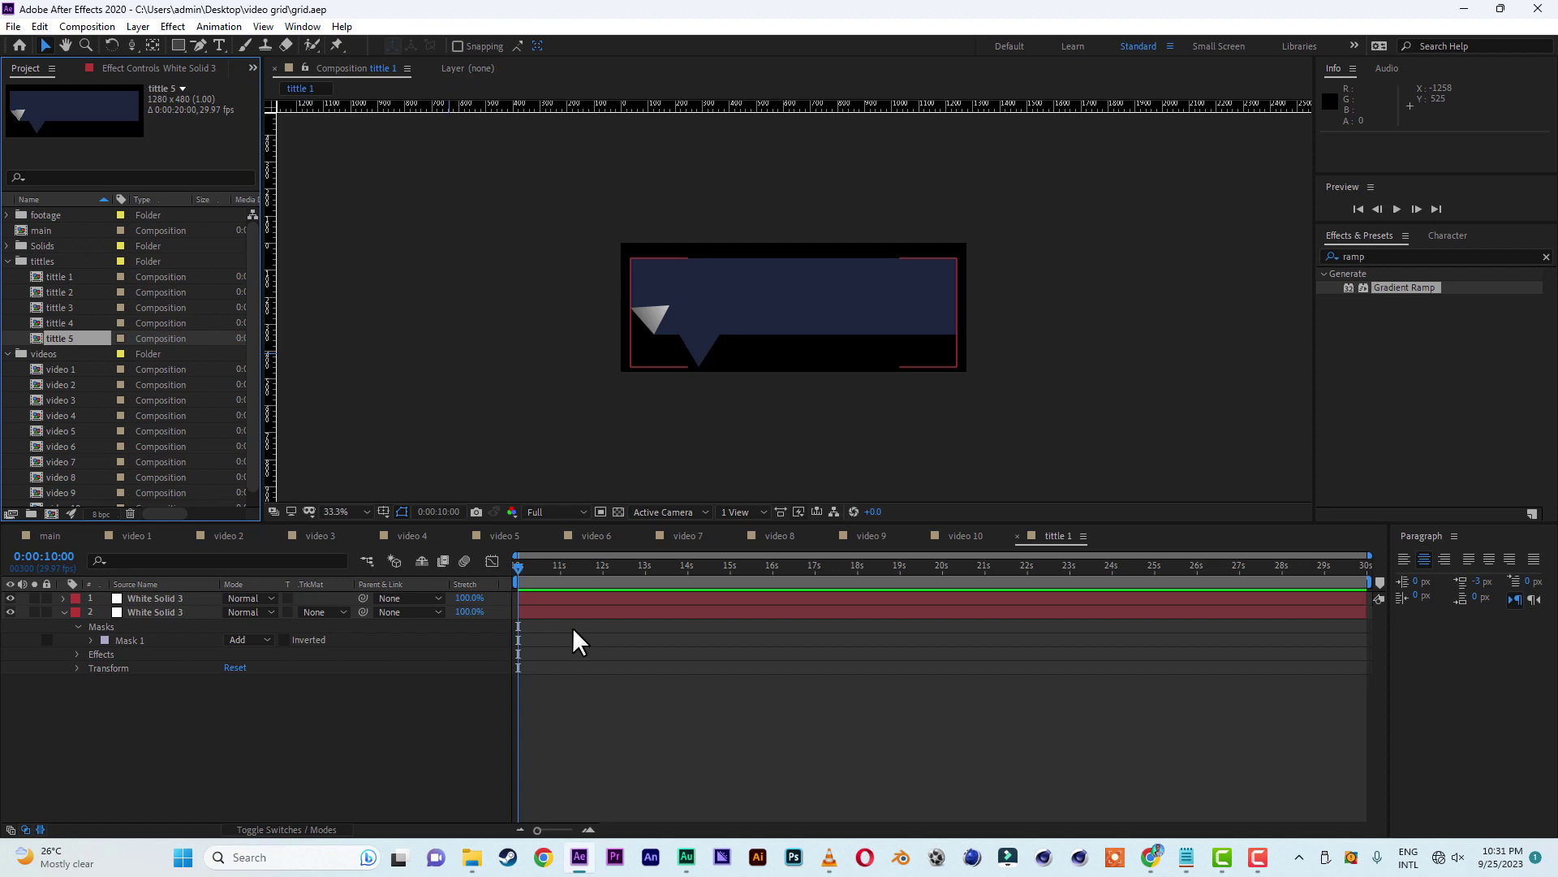
# - Create a composition named "radio wave" with a width and height of 800 px
pyautogui.click(53, 516)
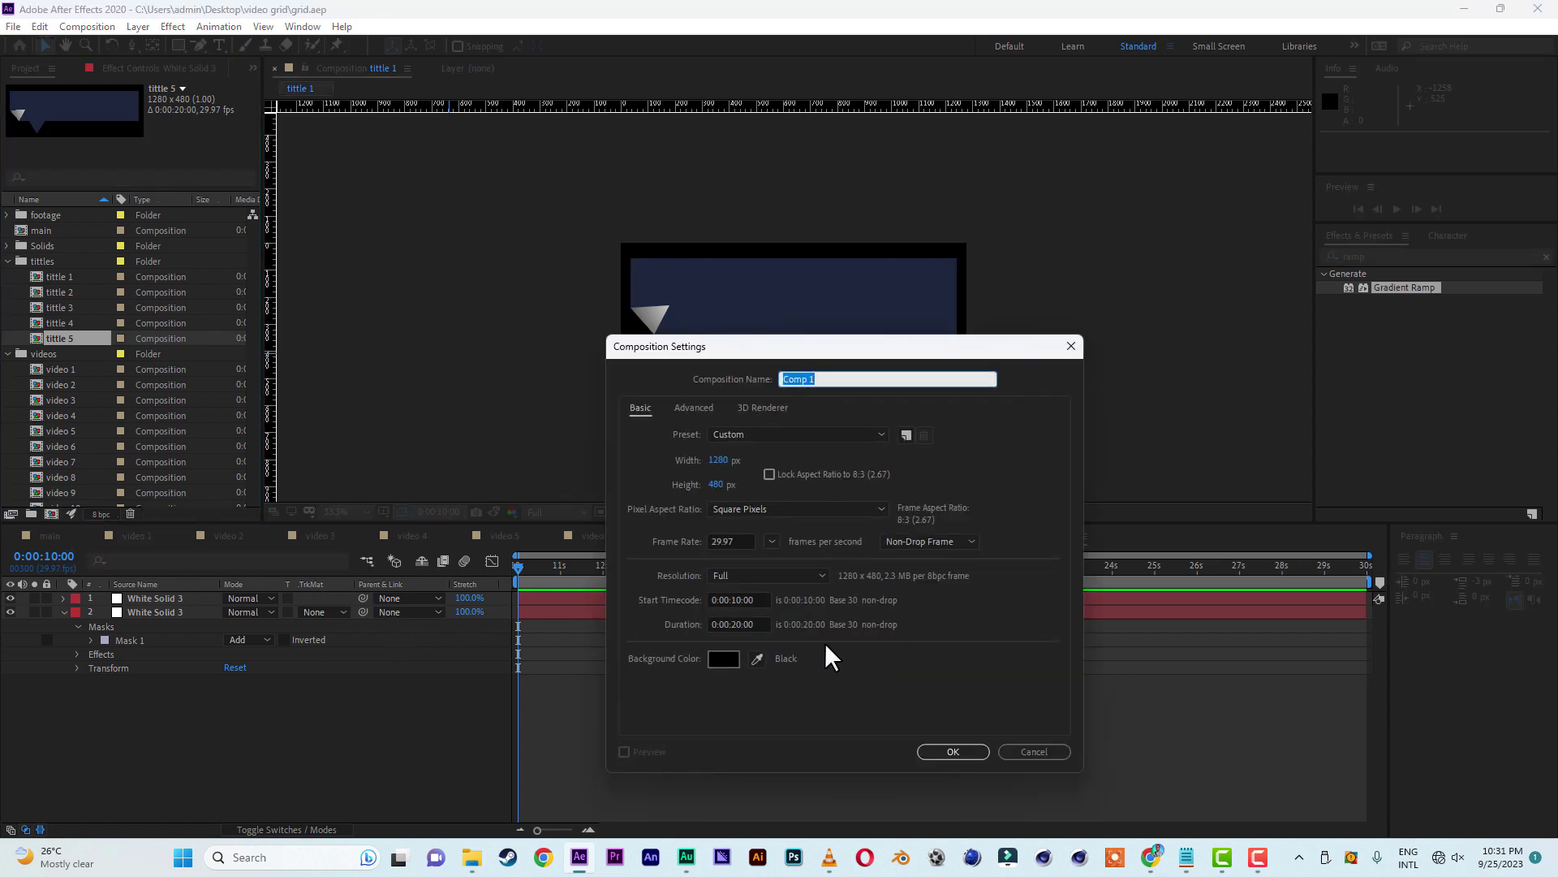
pyautogui.write('radio wave')
pyautogui.click(720, 461)
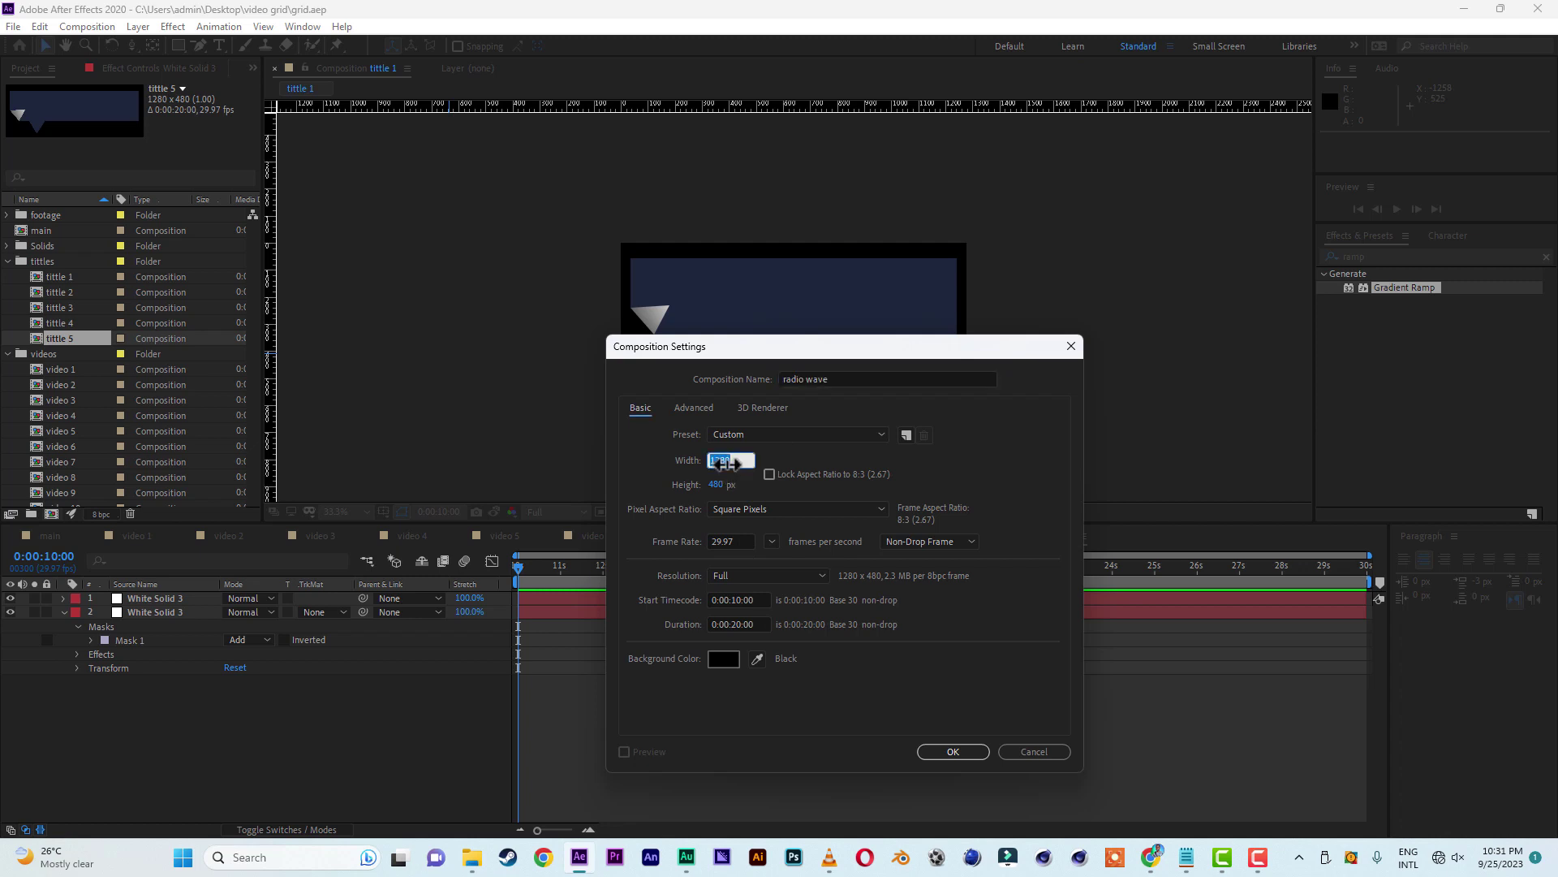
pyautogui.write('800')
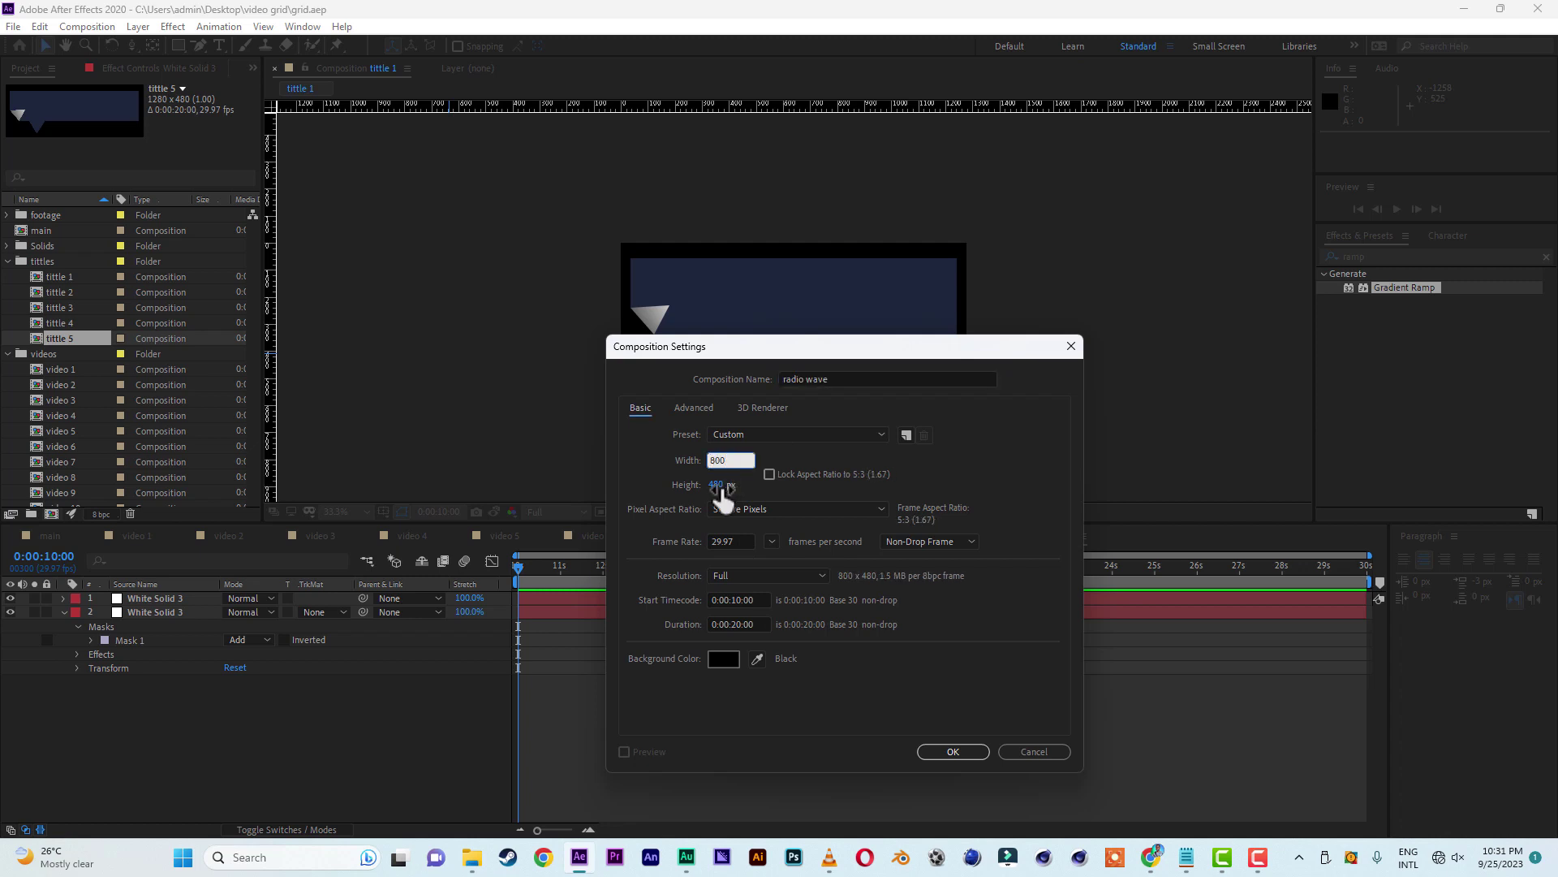
pyautogui.press('Tab')
pyautogui.hotkey('shift', 'Left')
pyautogui.write('80')
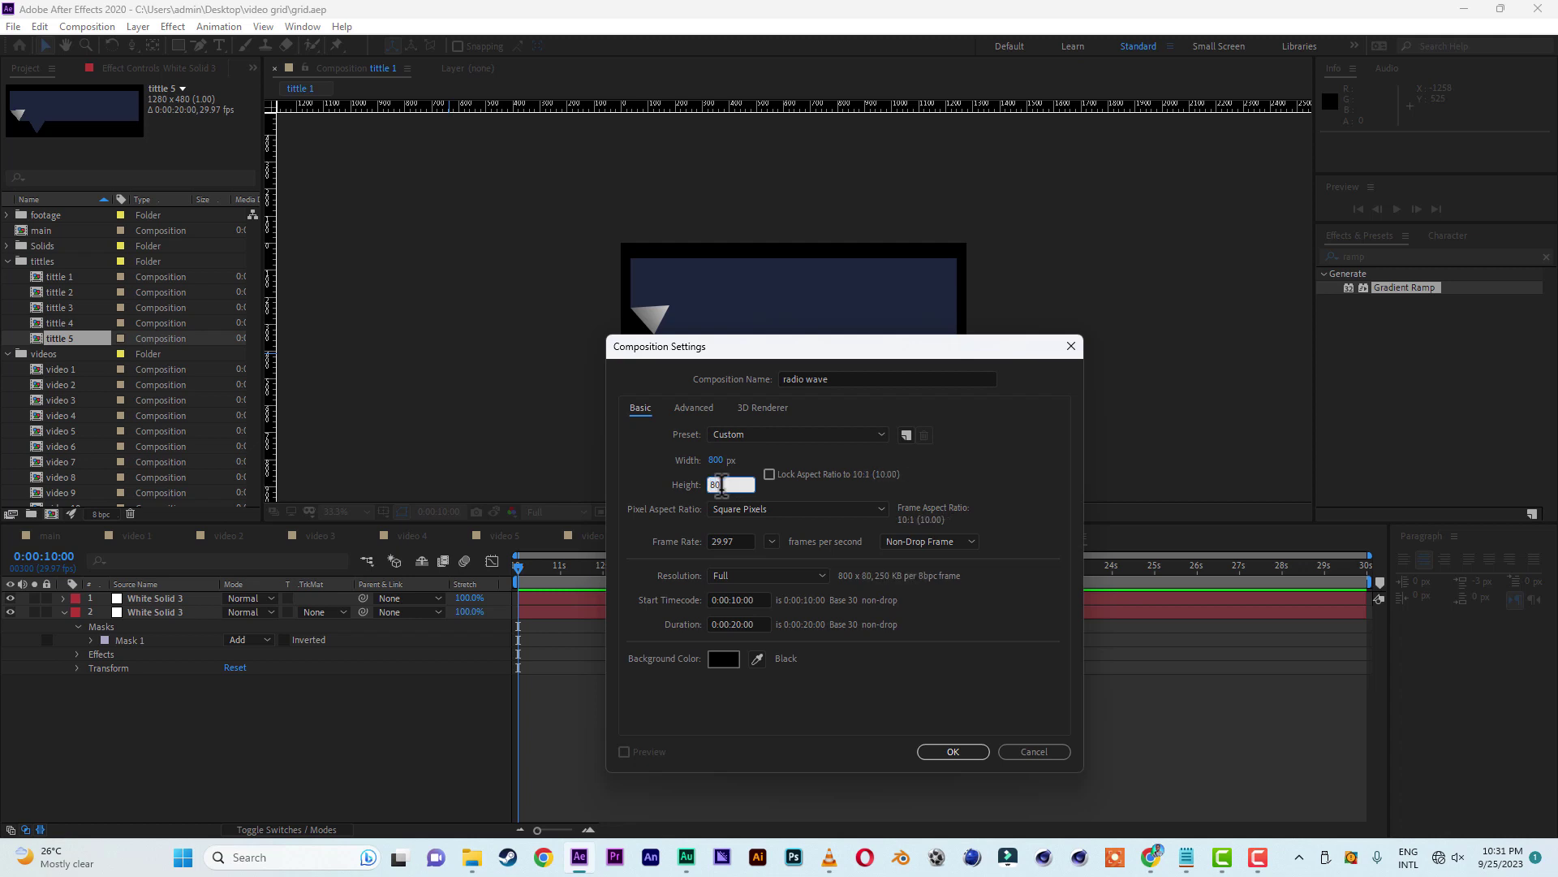
pyautogui.click(967, 754)
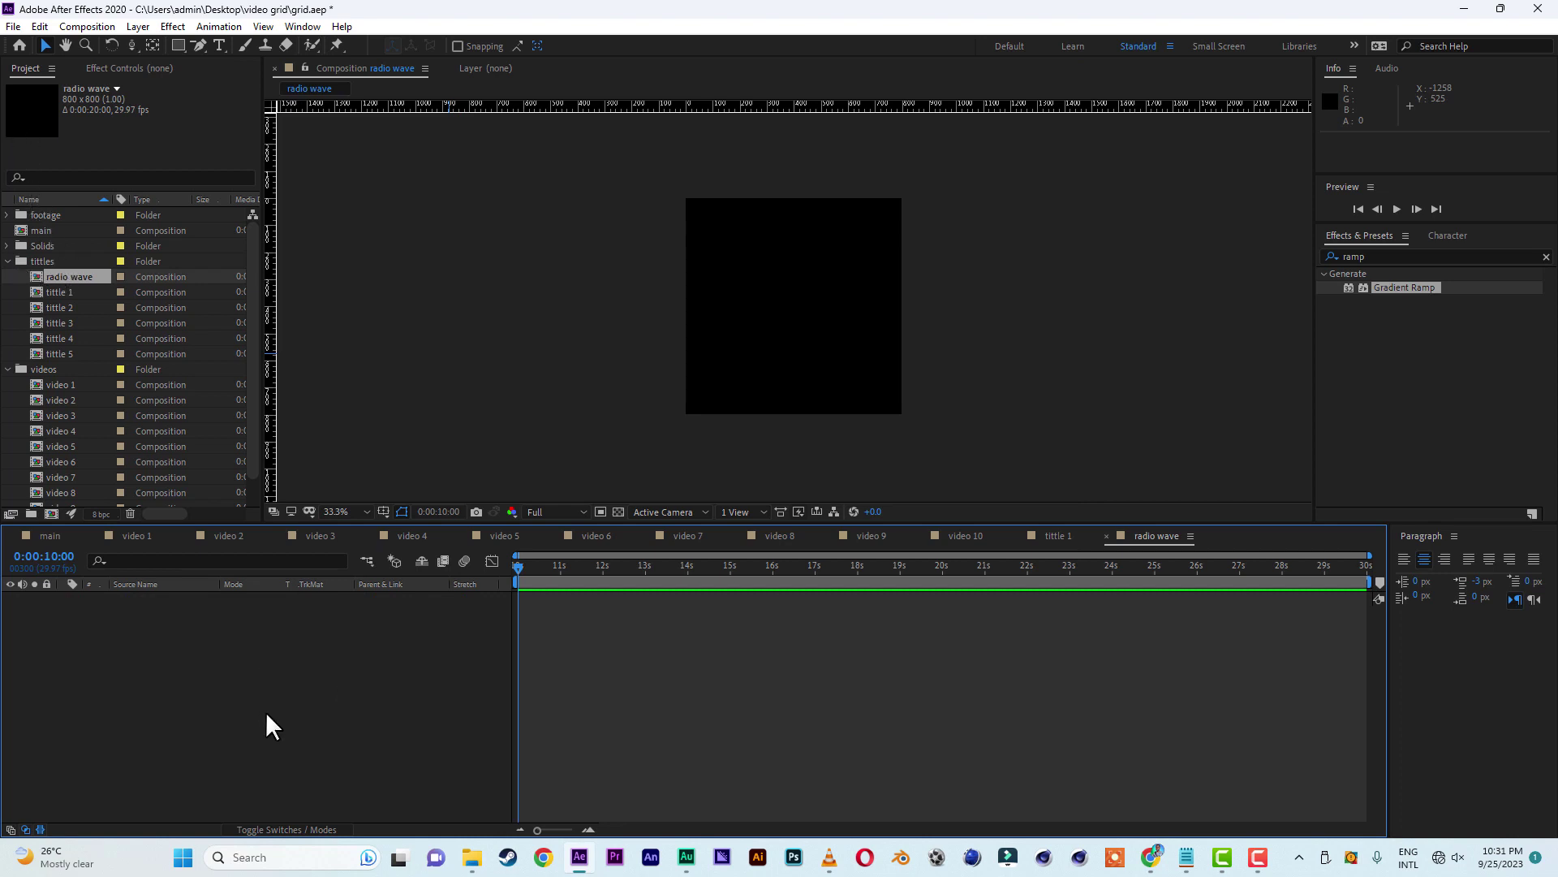
# - Add a white 800 x 800 px solid to the radio wave composition
pyautogui.rightClick(232, 682)
pyautogui.moveTo(379, 498)
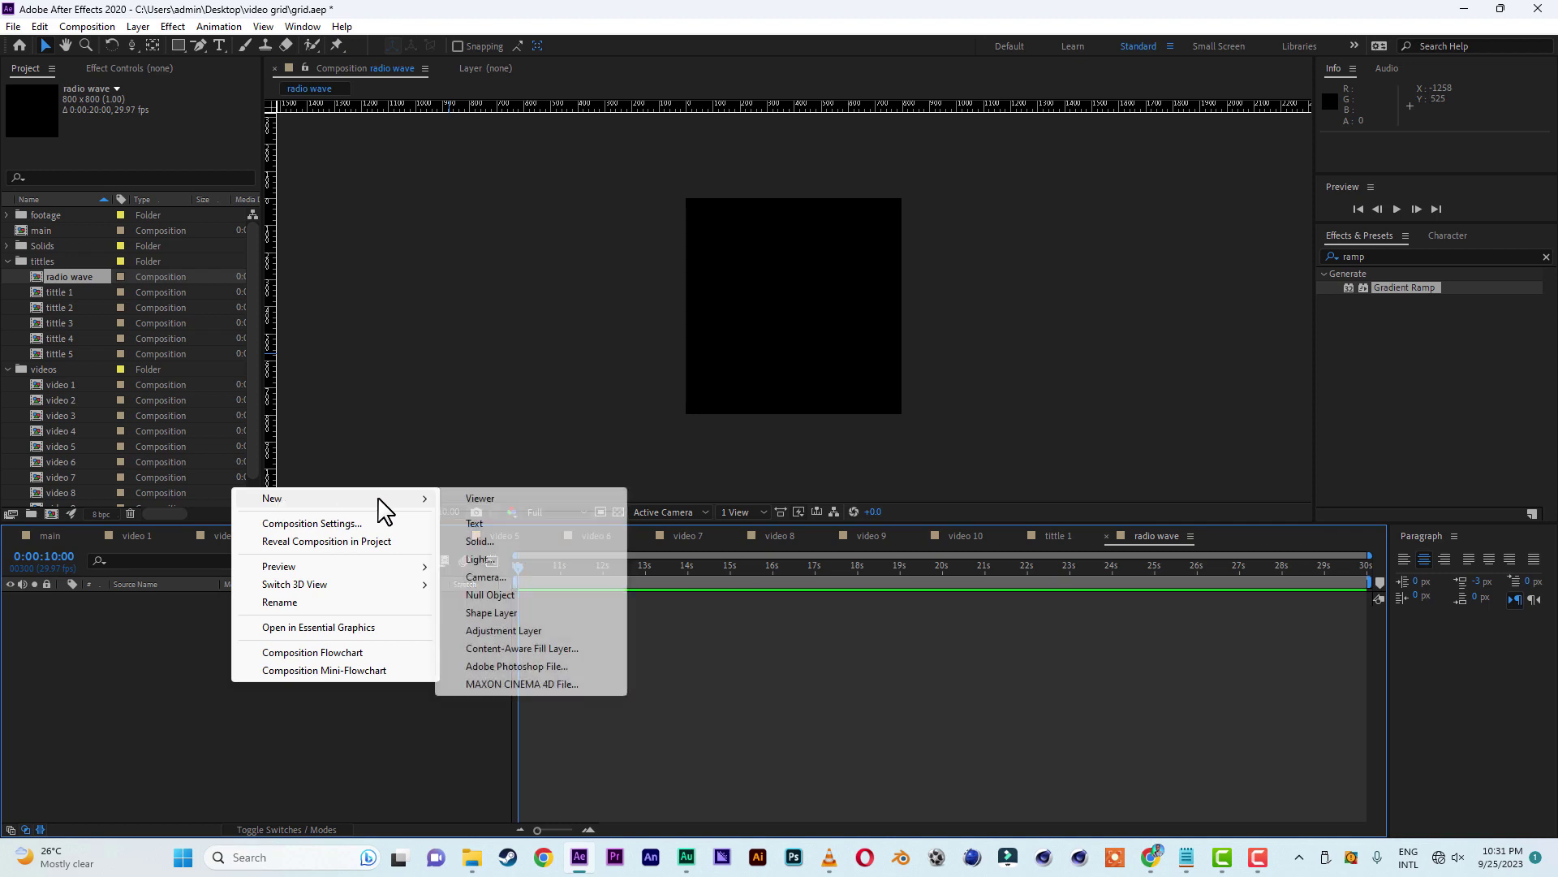
pyautogui.click(481, 541)
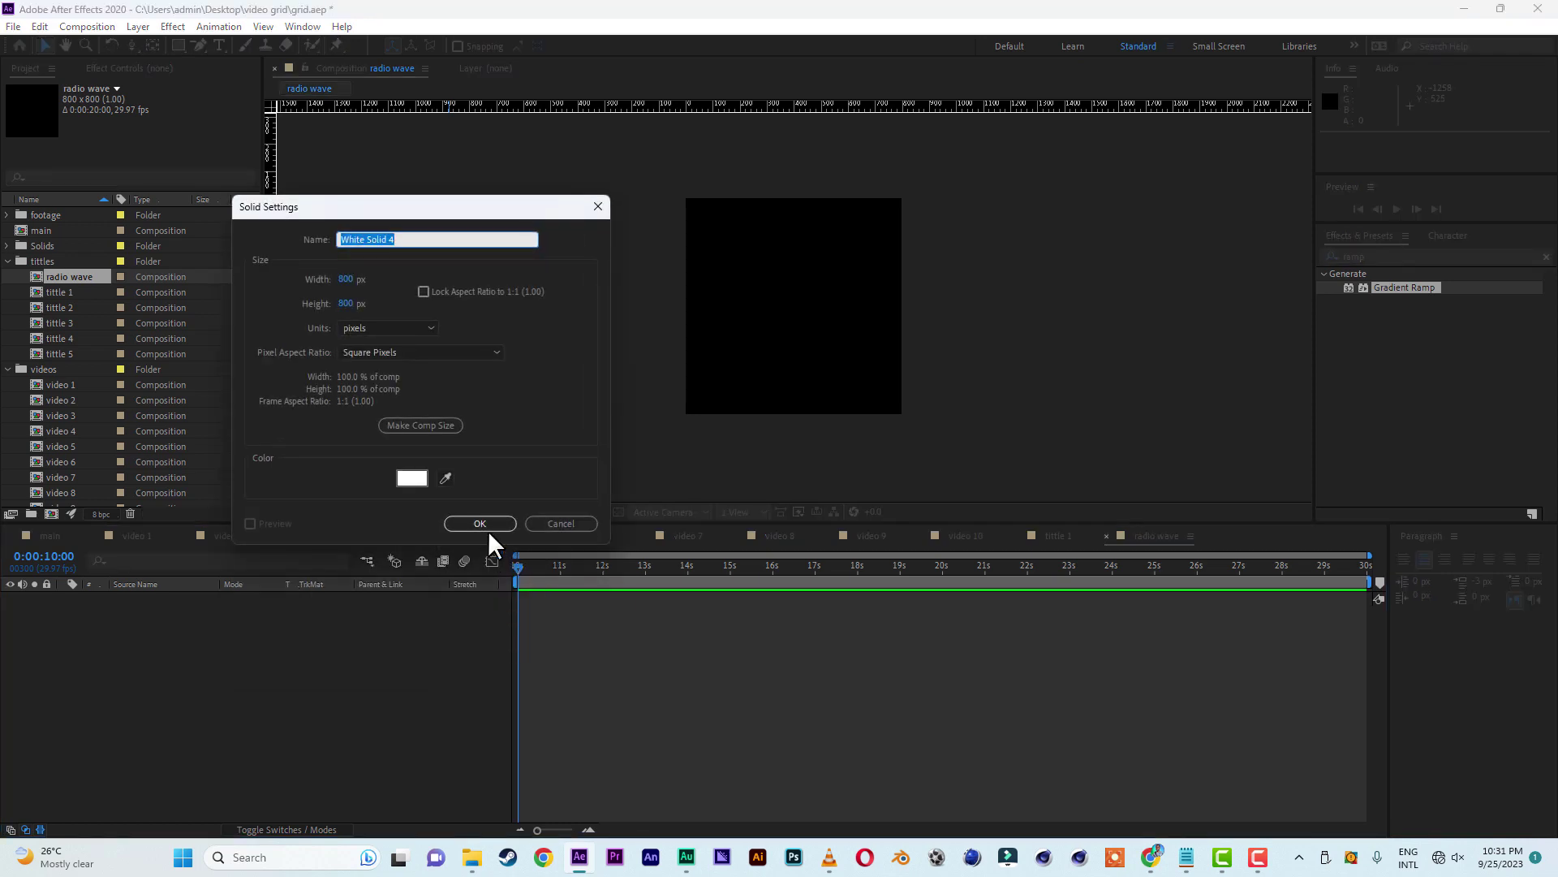
pyautogui.click(489, 524)
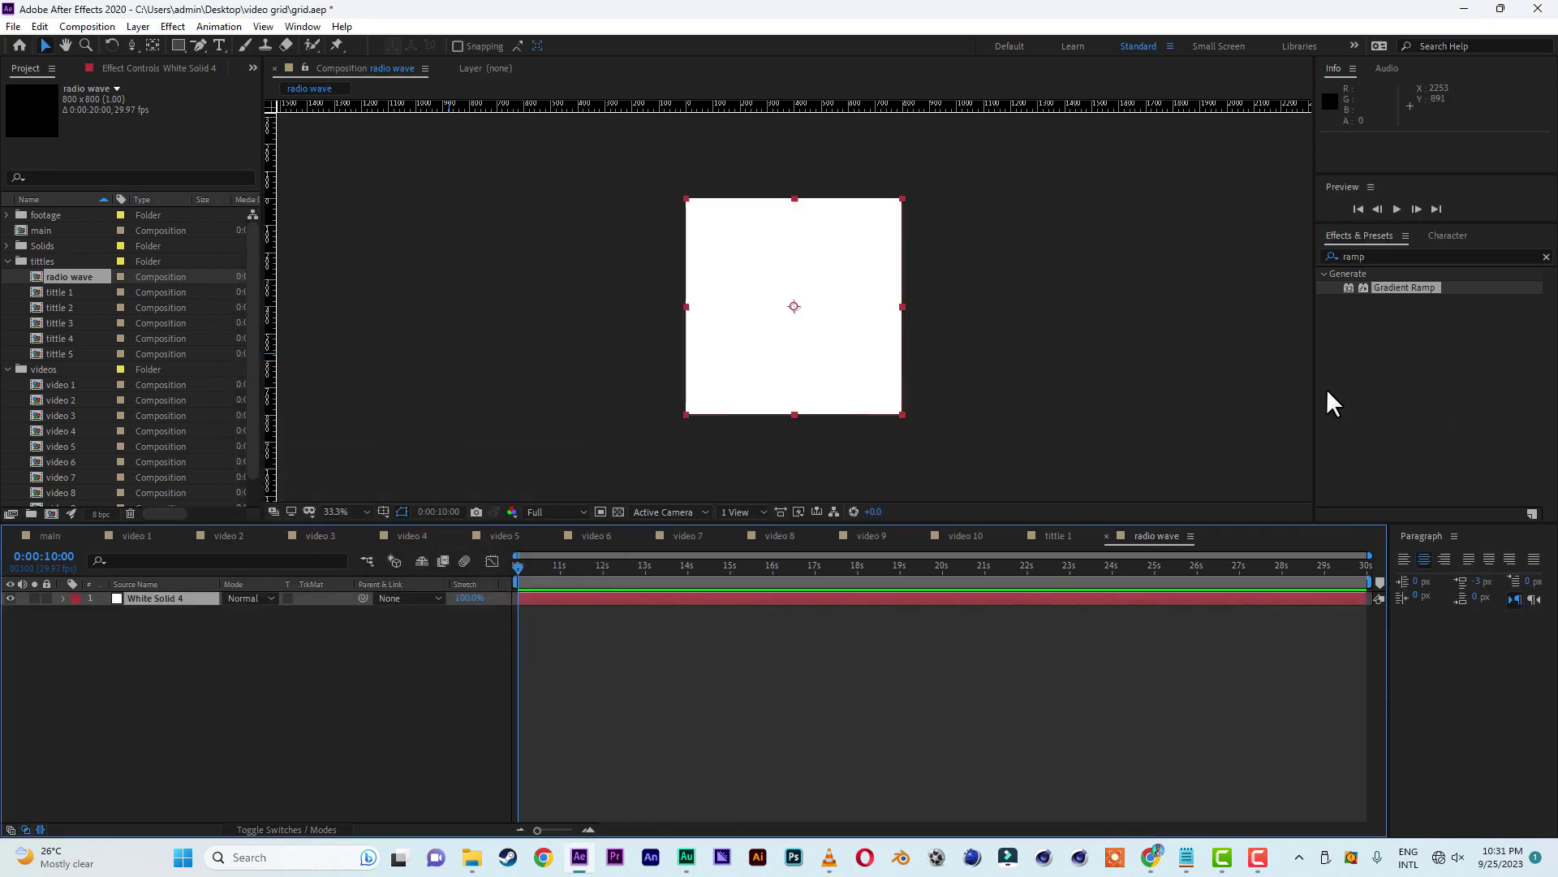
# - Find the Radio Waves effect and apply it to the white solid
pyautogui.click(1376, 256)
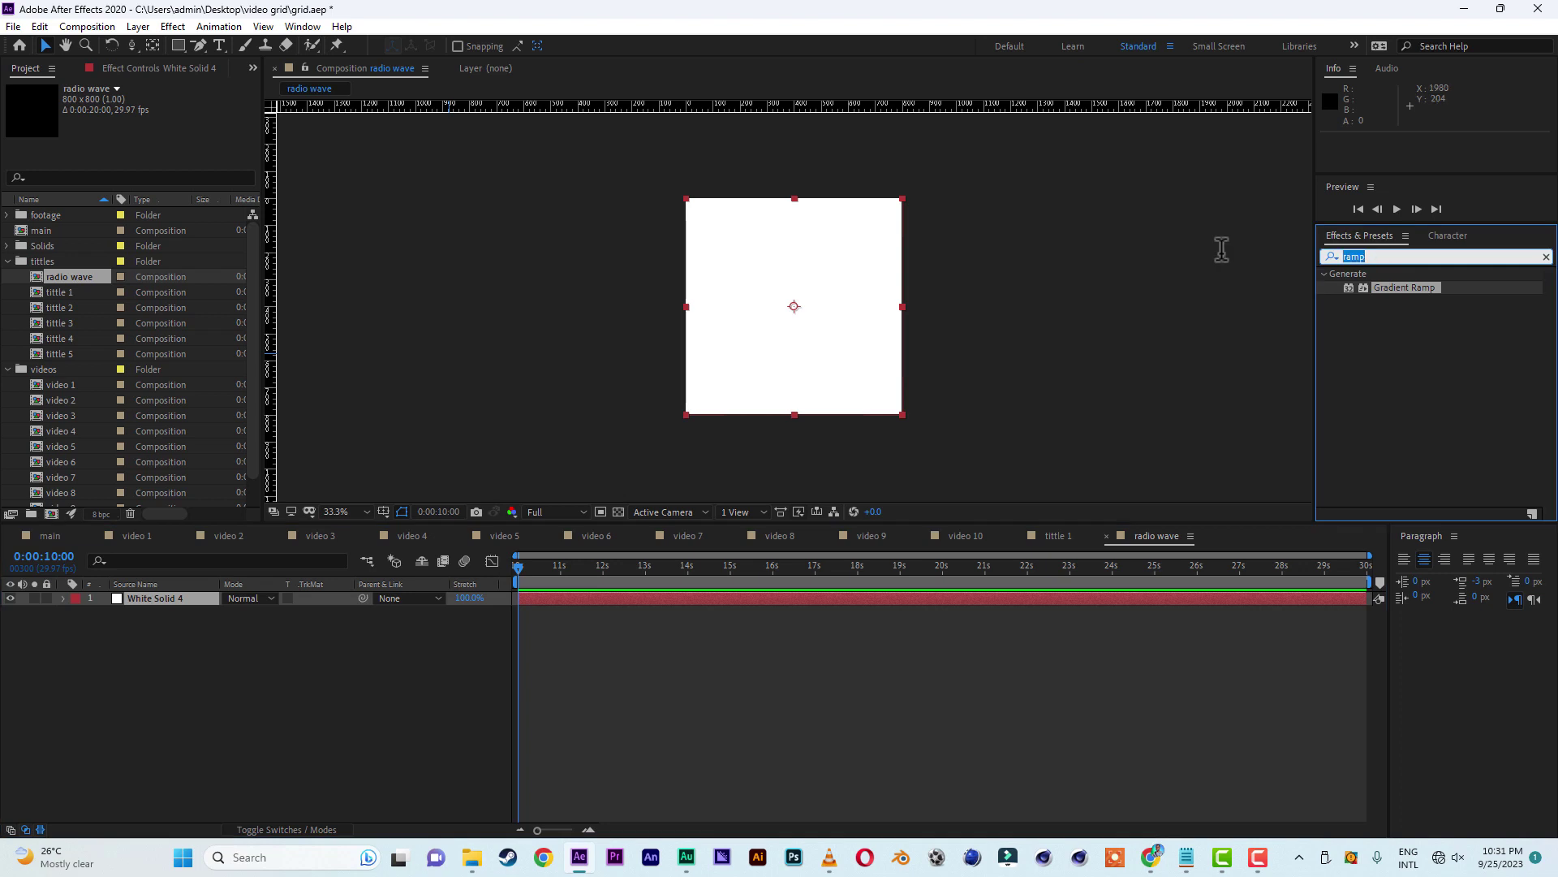
pyautogui.write('radio')
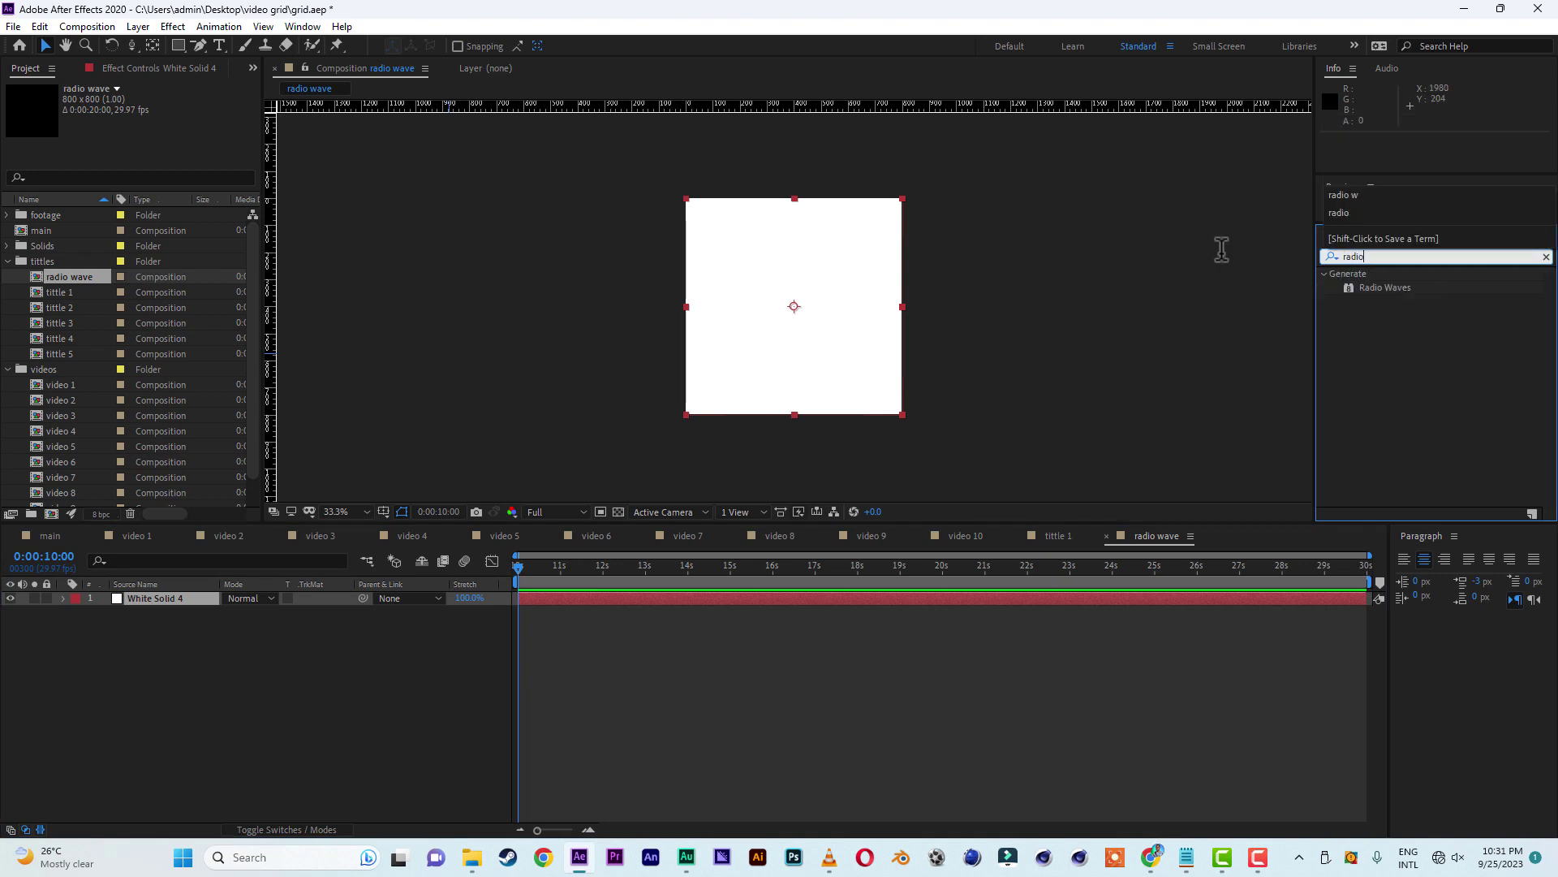
pyautogui.write(' w')
pyautogui.doubleClick(1387, 285)
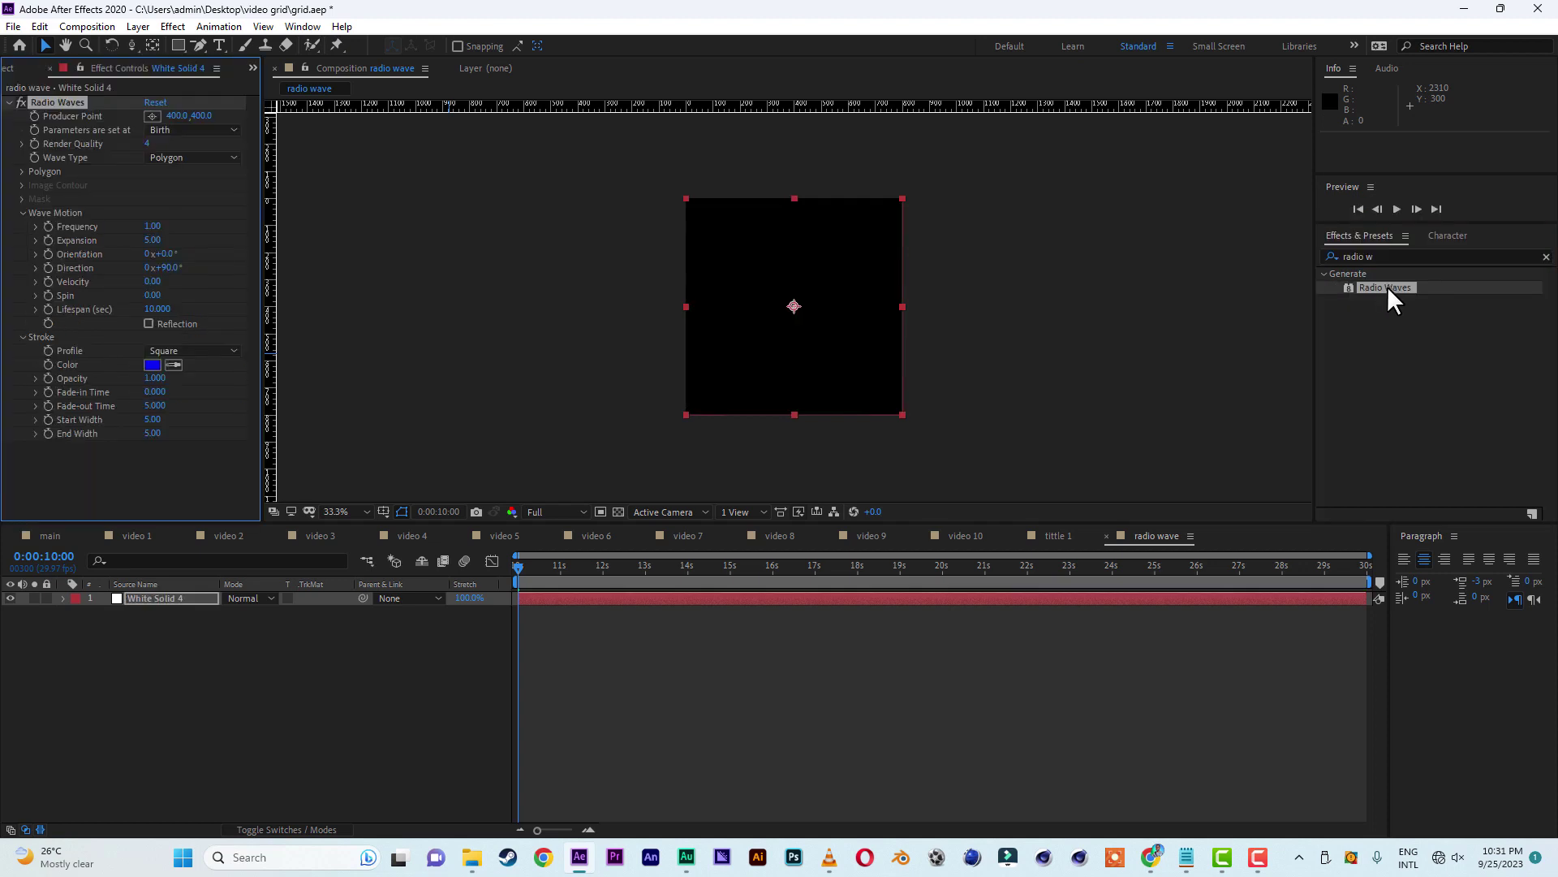
# - Preview the wave animation up to about 14 s and set the Radio Waves stroke color to white (FFFFFF)
pyautogui.press('space')
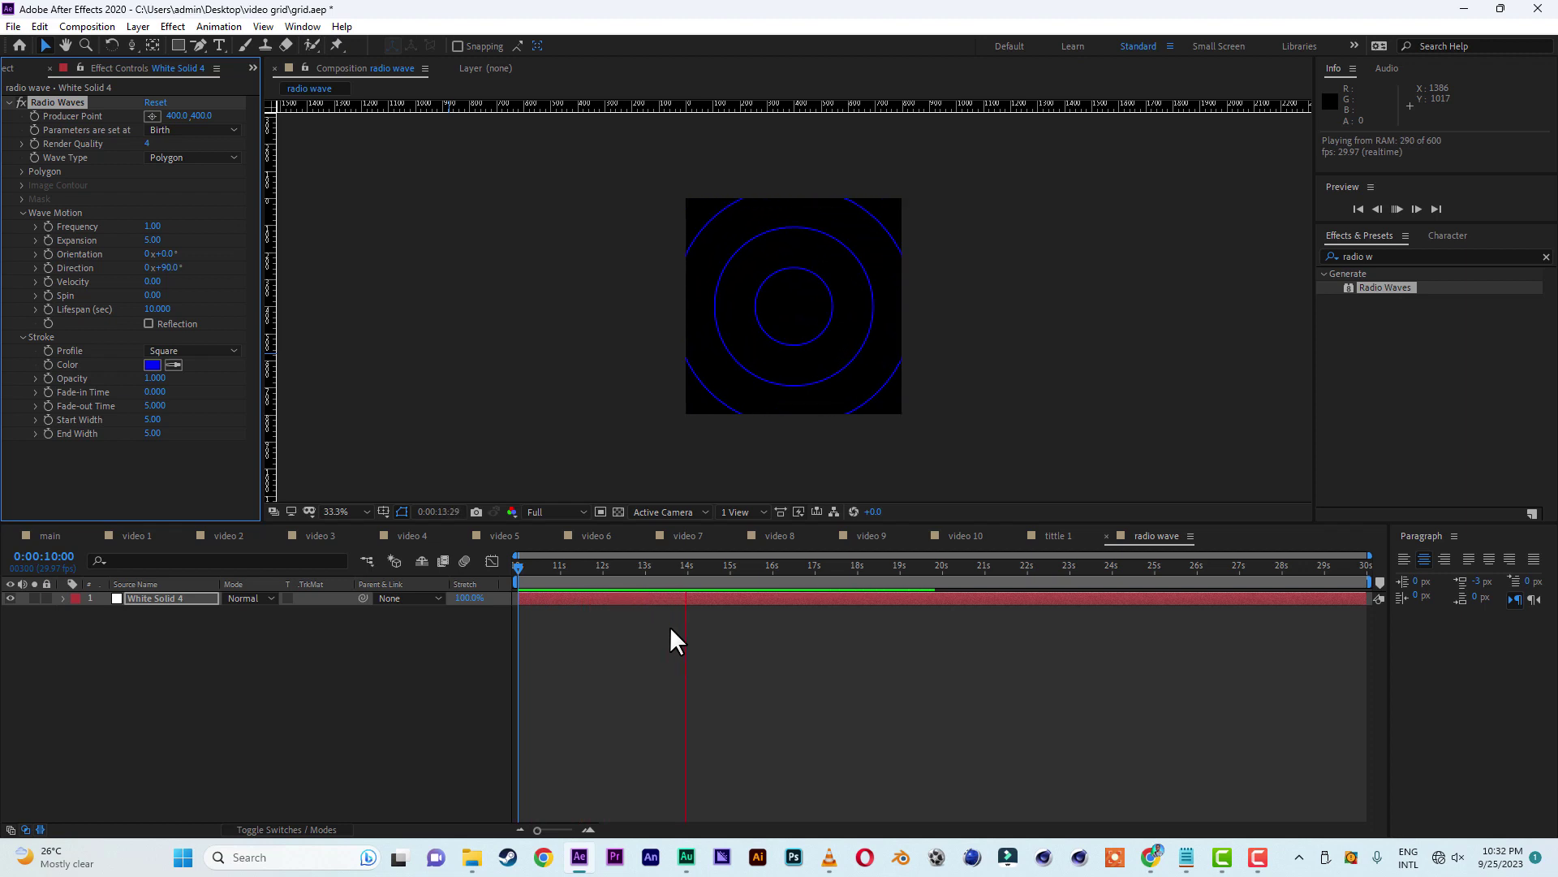
pyautogui.click(586, 597)
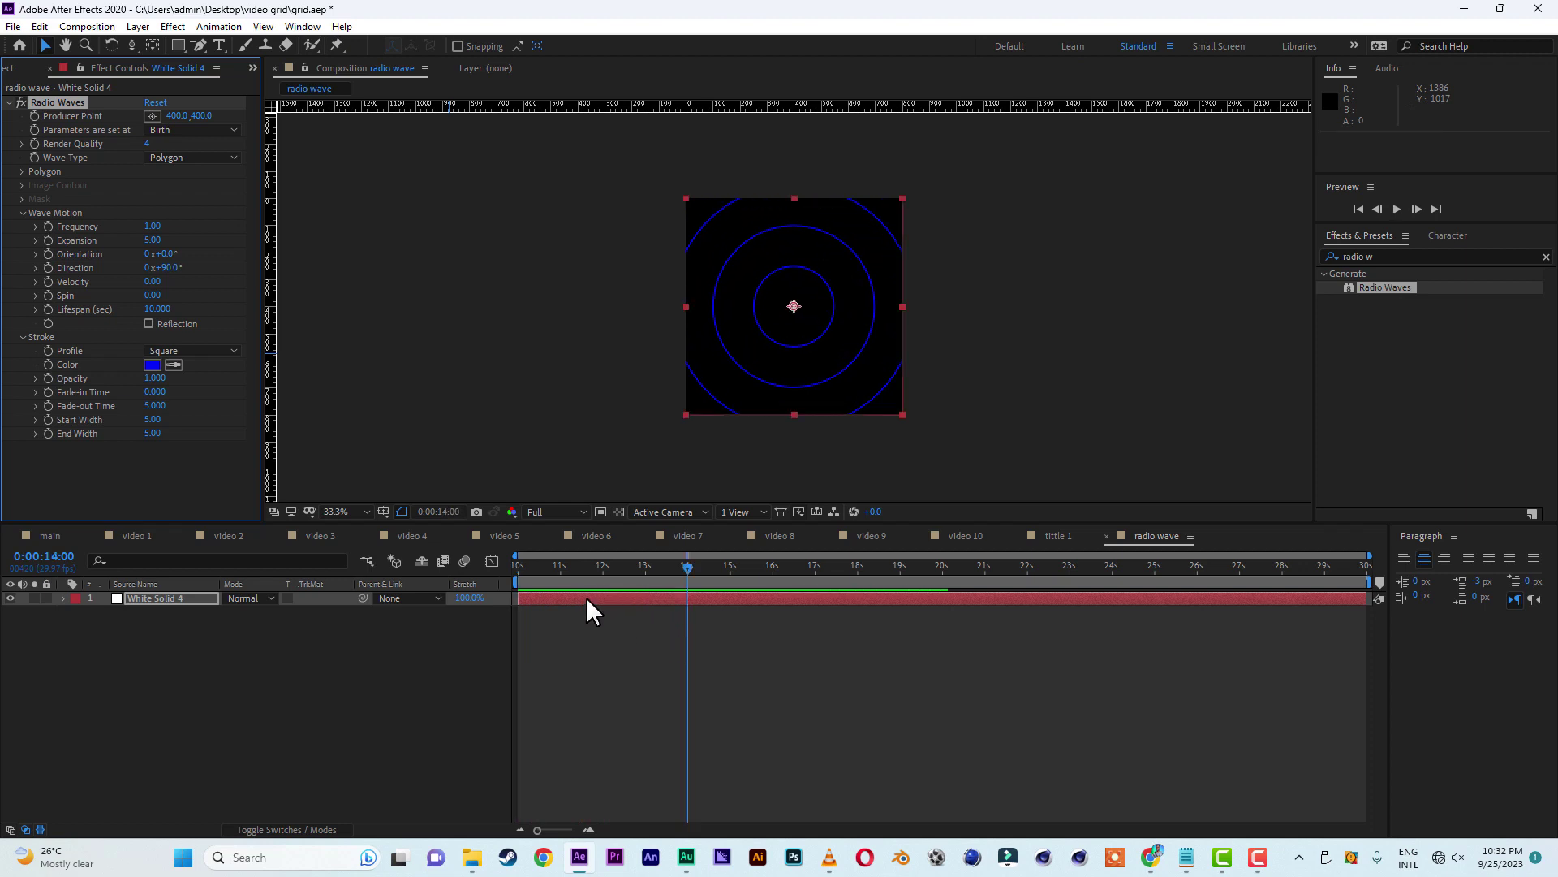
pyautogui.click(153, 365)
pyautogui.moveTo(174, 487); pyautogui.dragTo(113, 456)
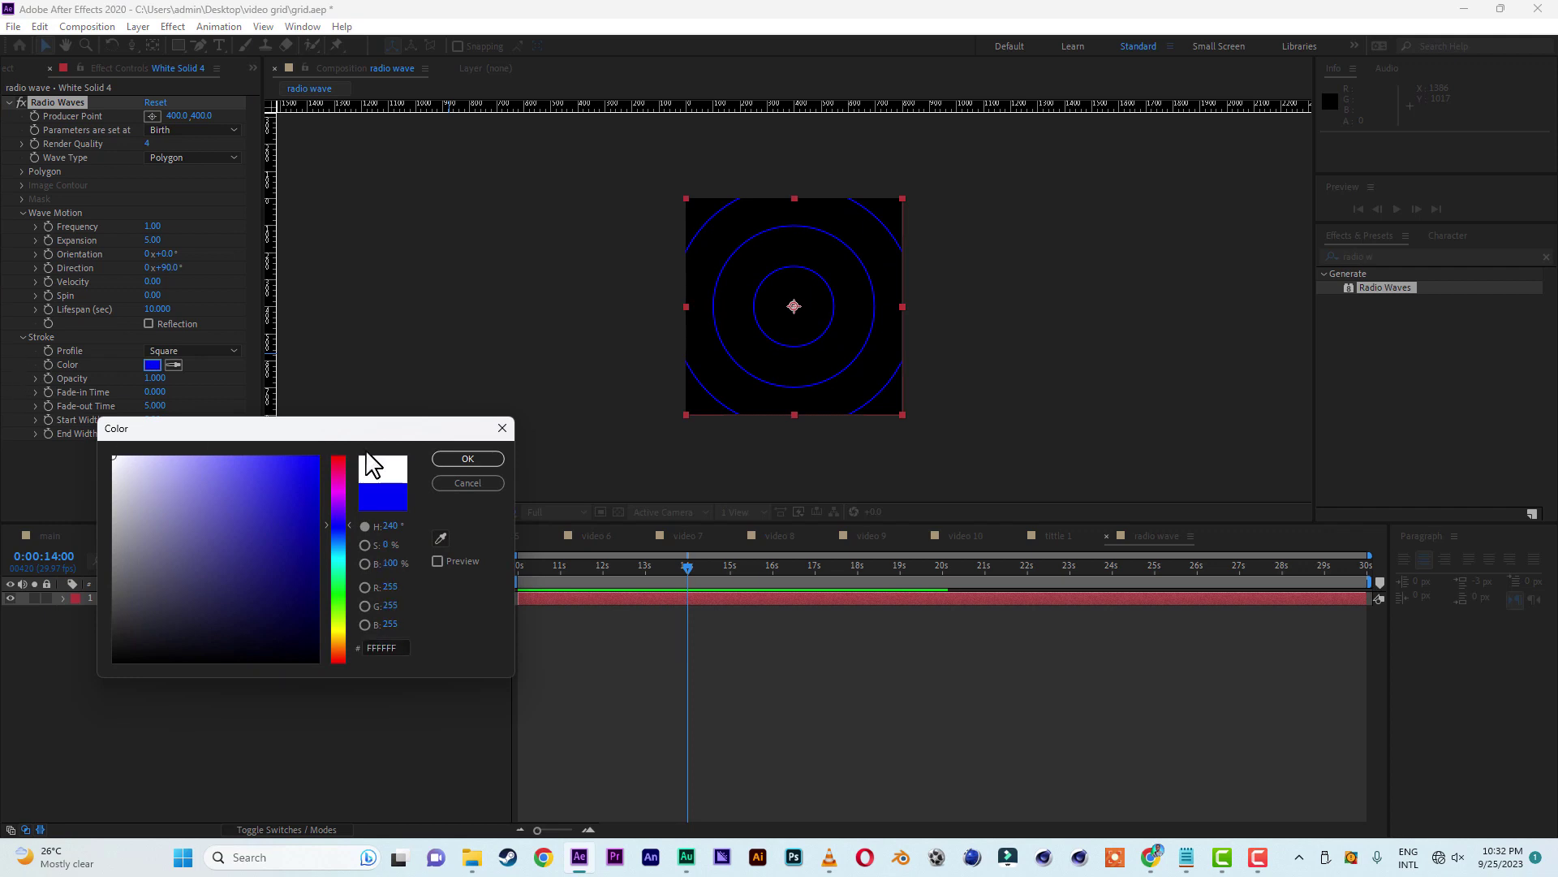
pyautogui.click(467, 459)
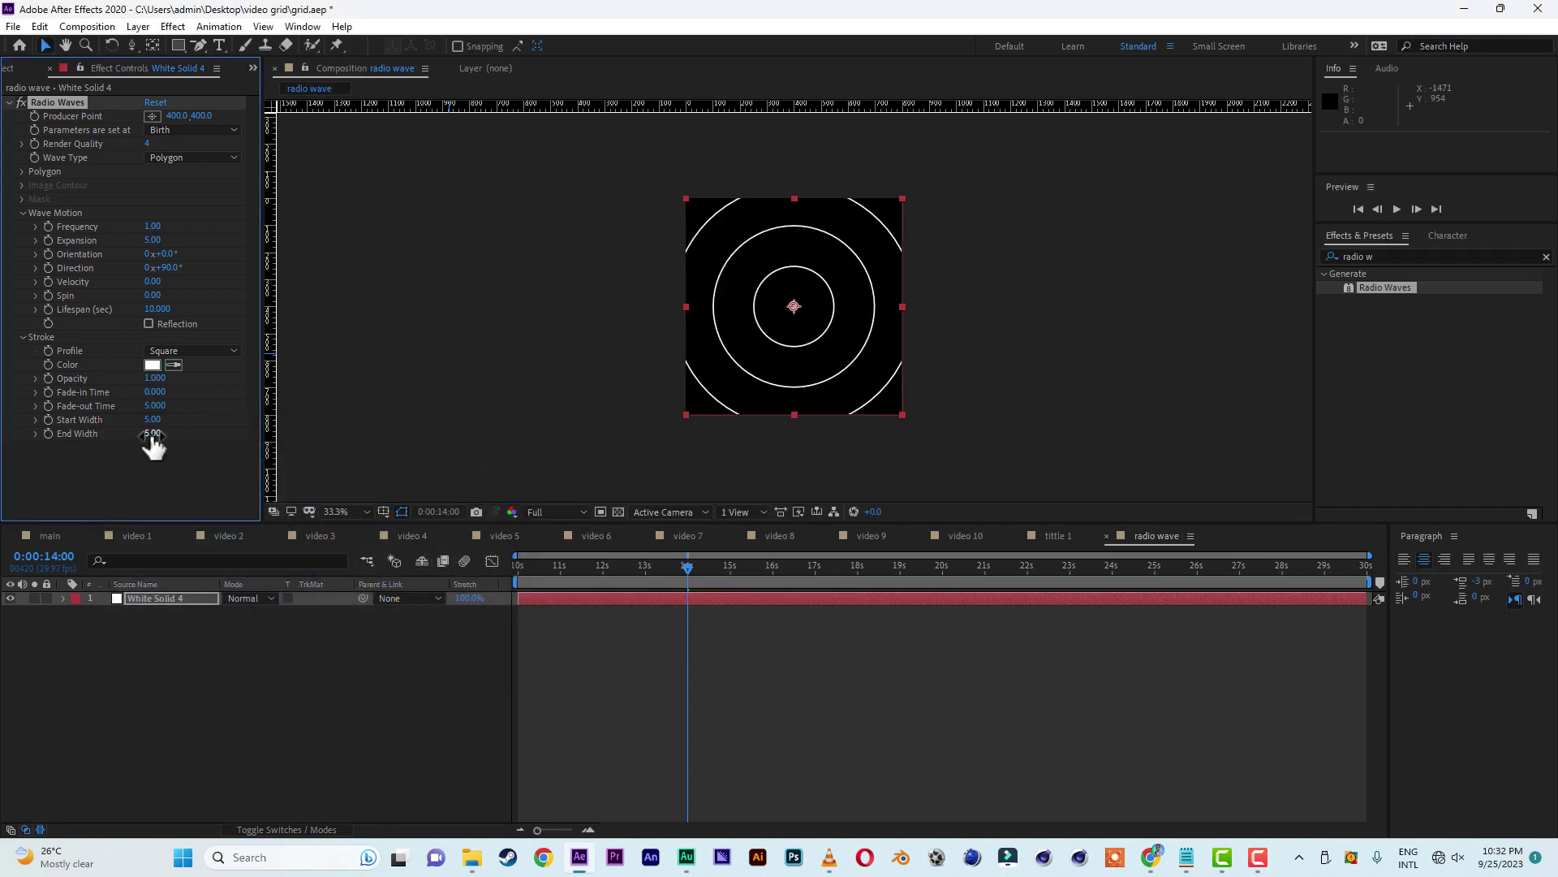
# - Set both the start width and the end width of the Radio Waves stroke to 30
pyautogui.write('36')
pyautogui.click(155, 419)
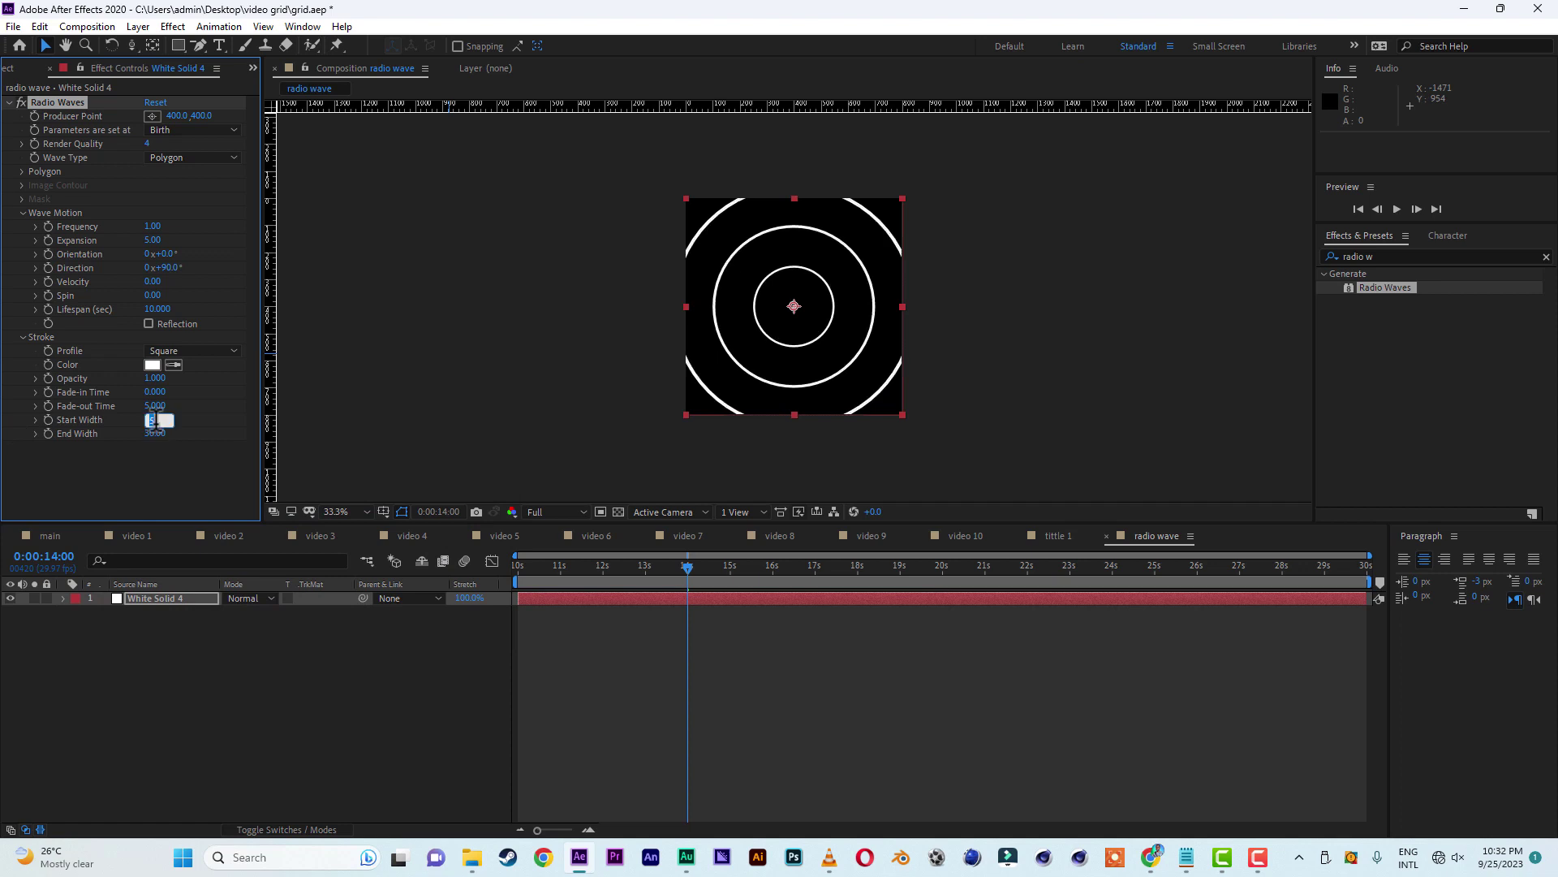
pyautogui.press('Return')
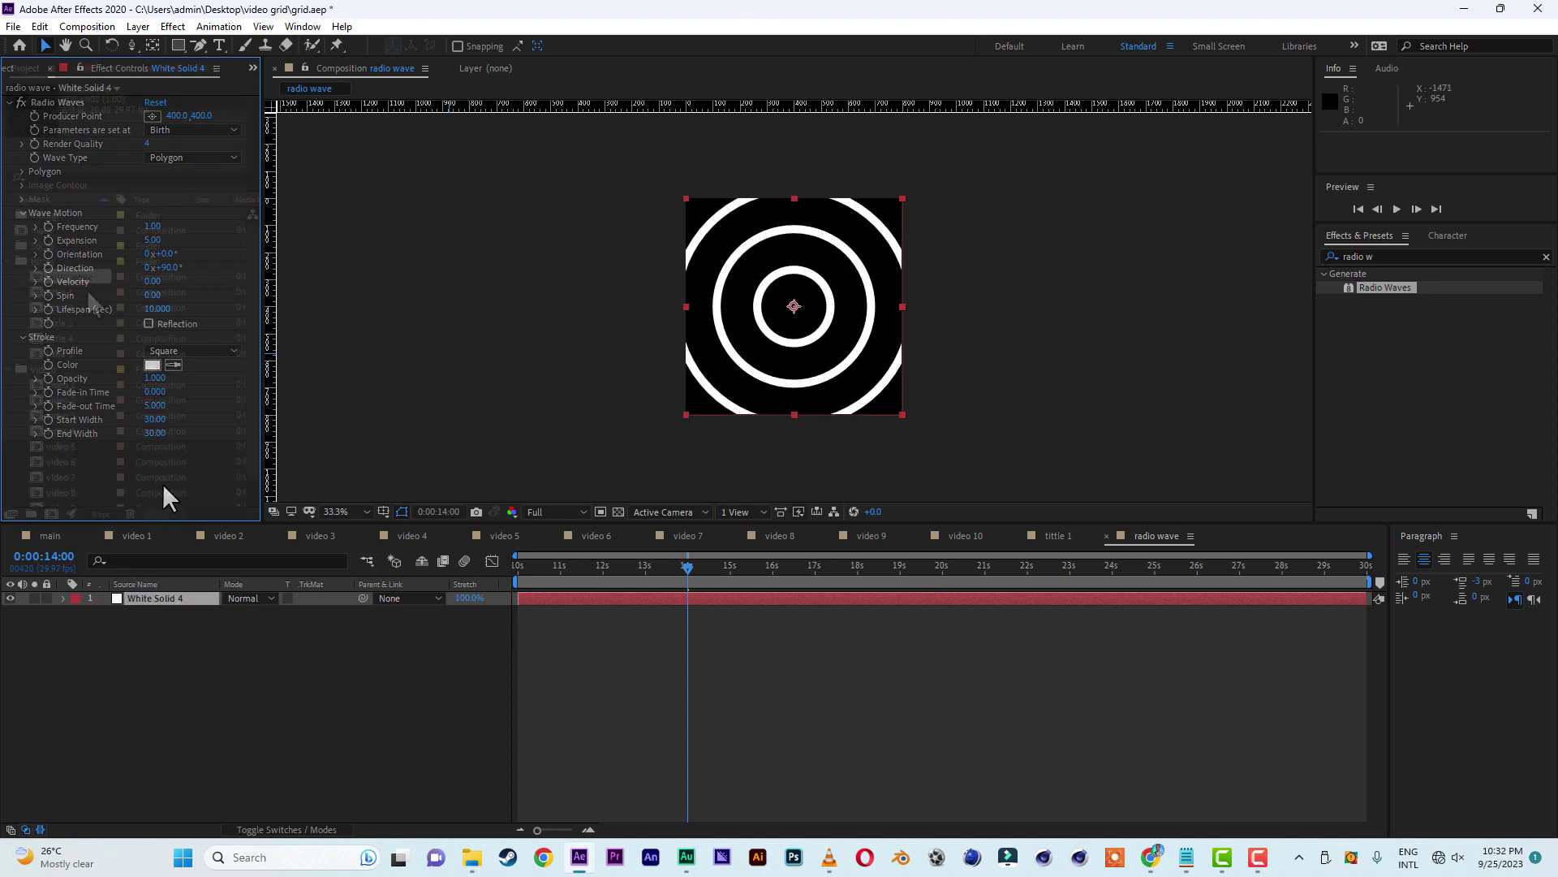
# - Return to the project's item list and open the main composition
pyautogui.hotkey('ctrl', '0')
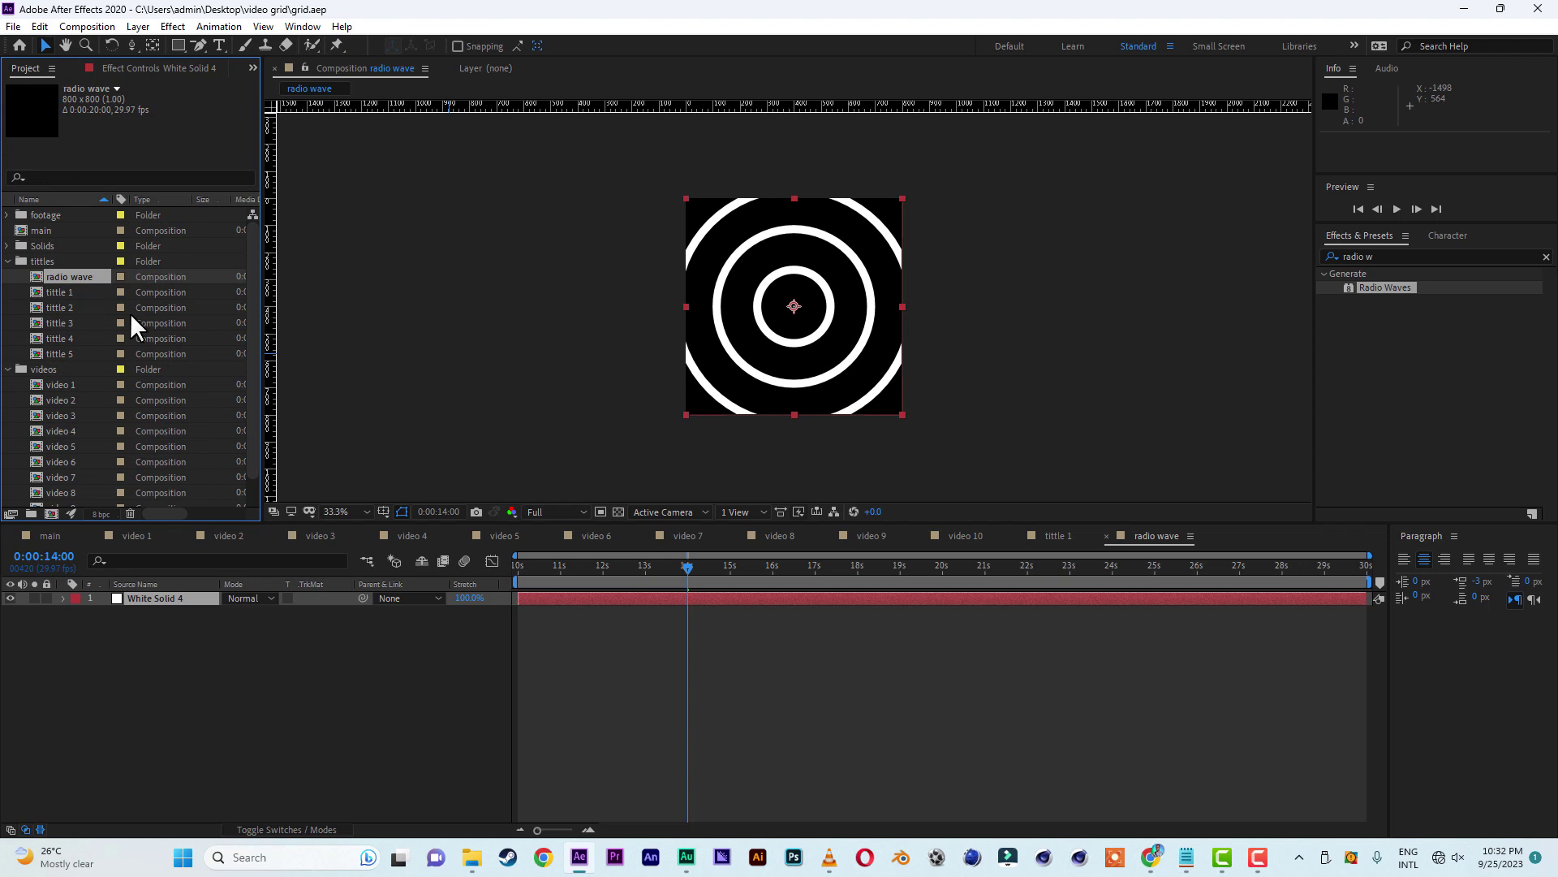
pyautogui.click(47, 534)
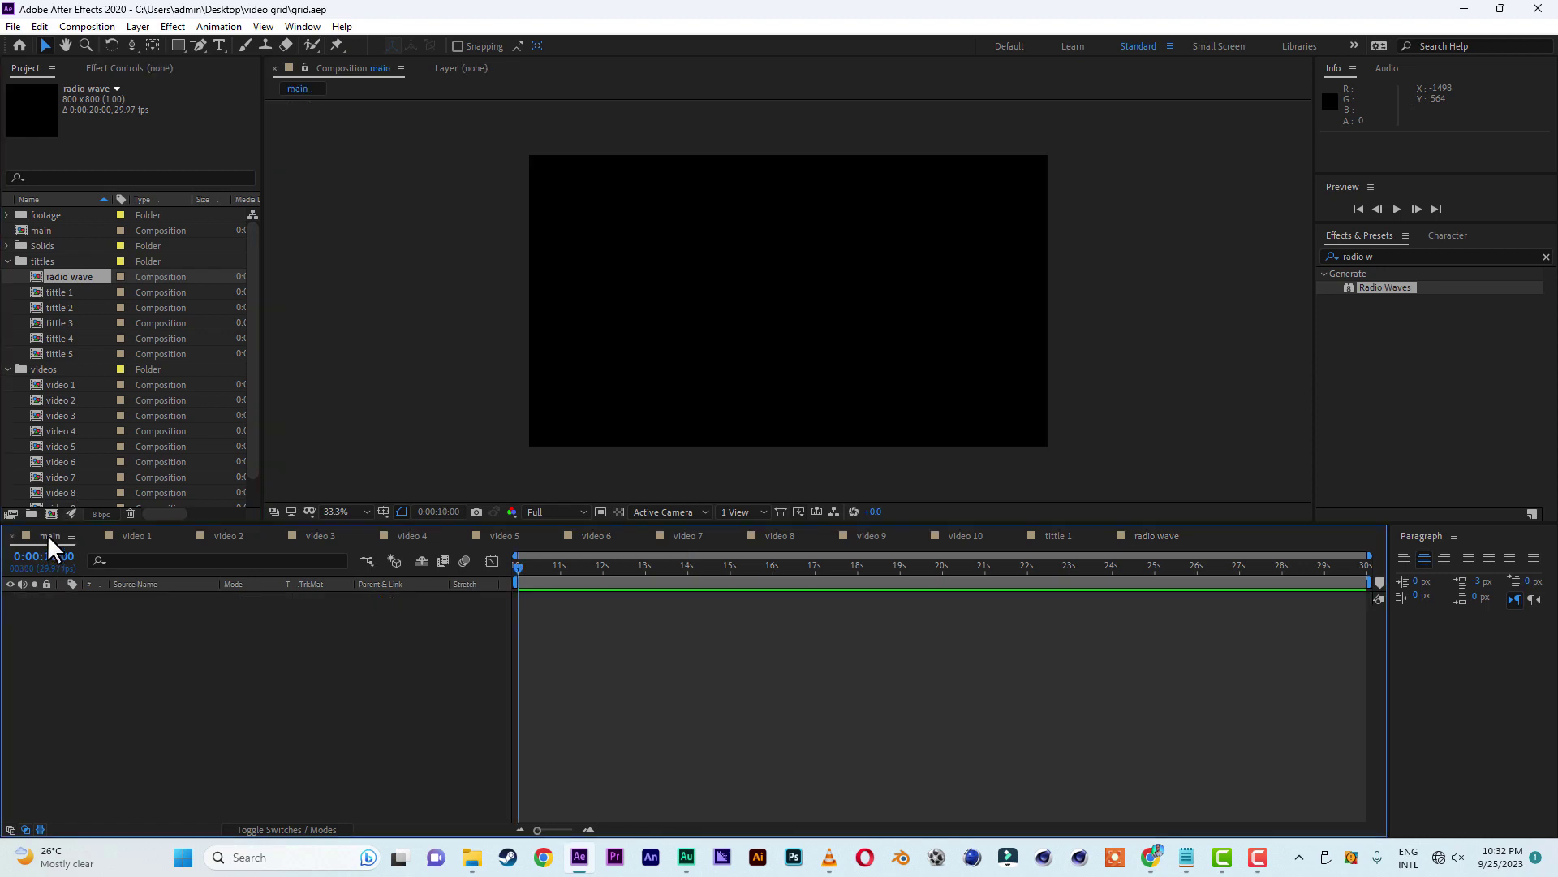
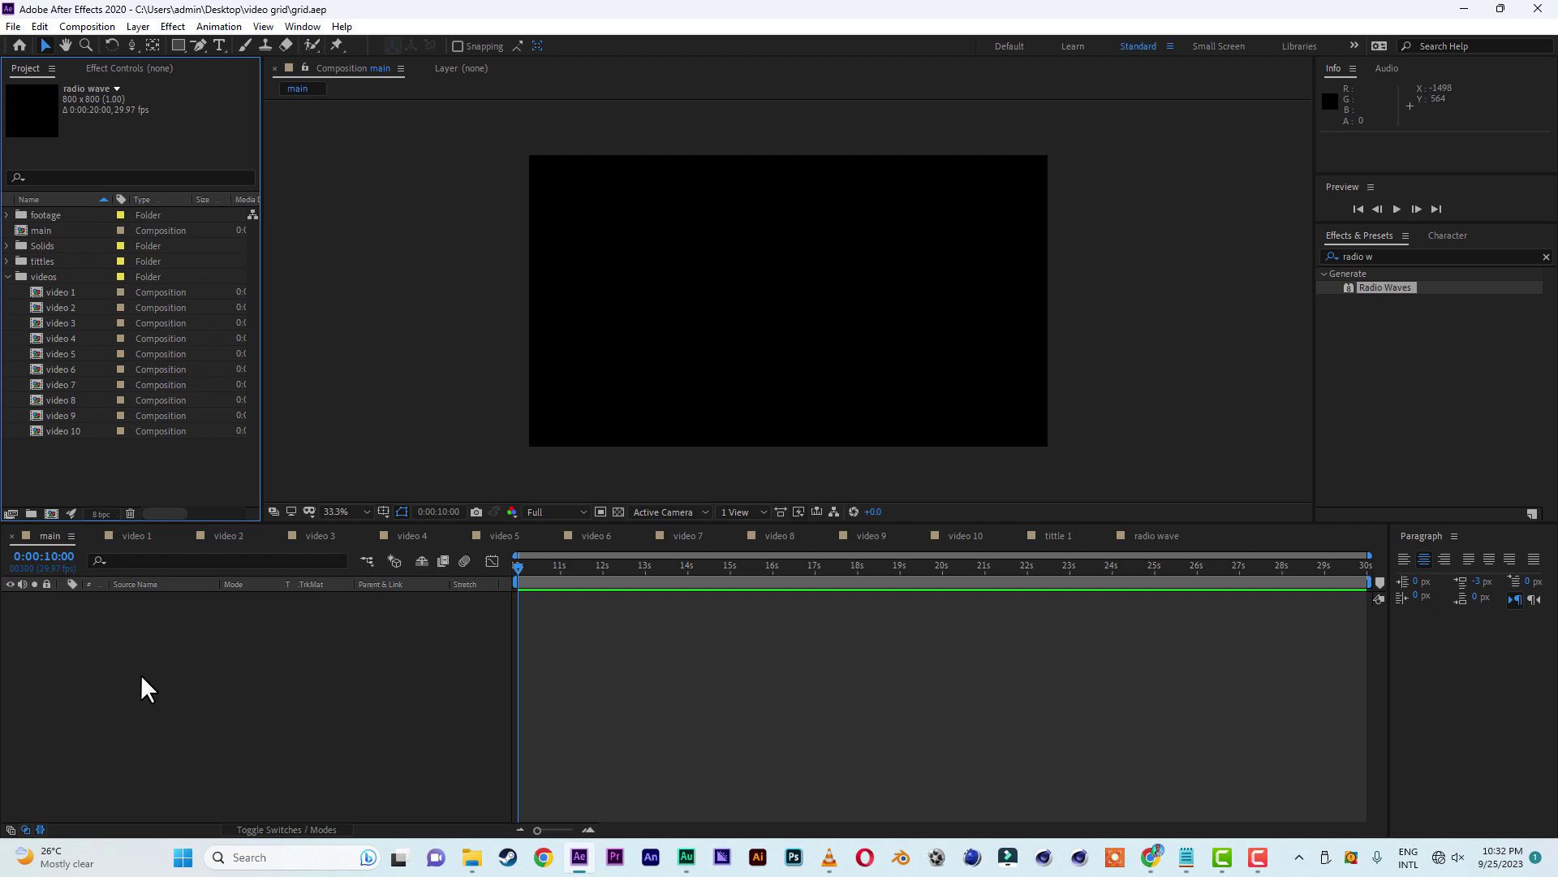
# - Create a white 1920 x 1080 px solid in the main composition
pyautogui.rightClick(140, 673)
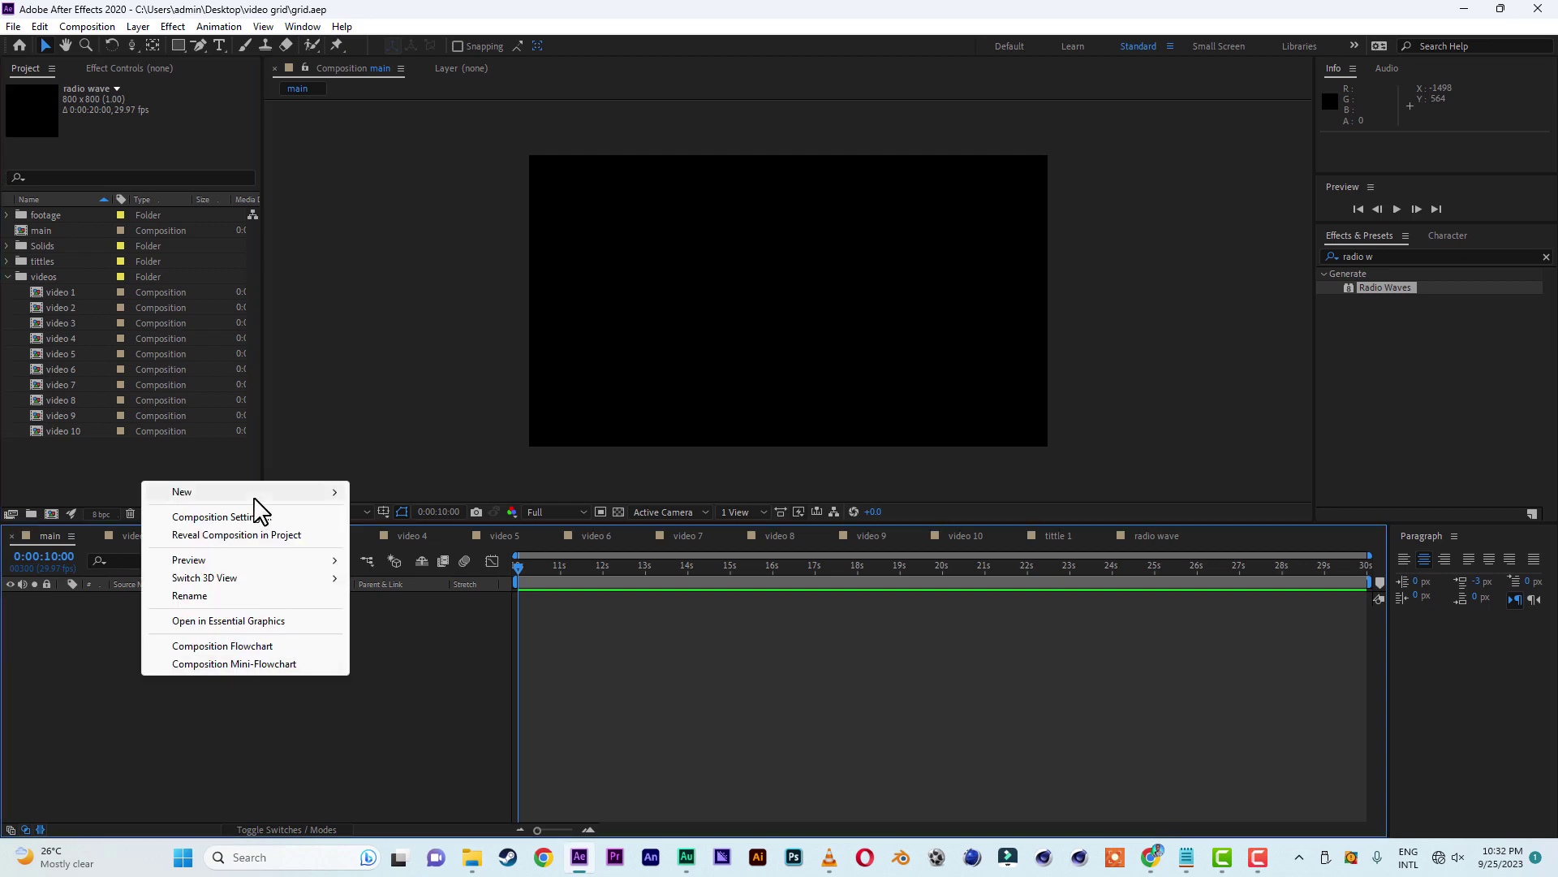
pyautogui.moveTo(253, 497)
pyautogui.click(419, 537)
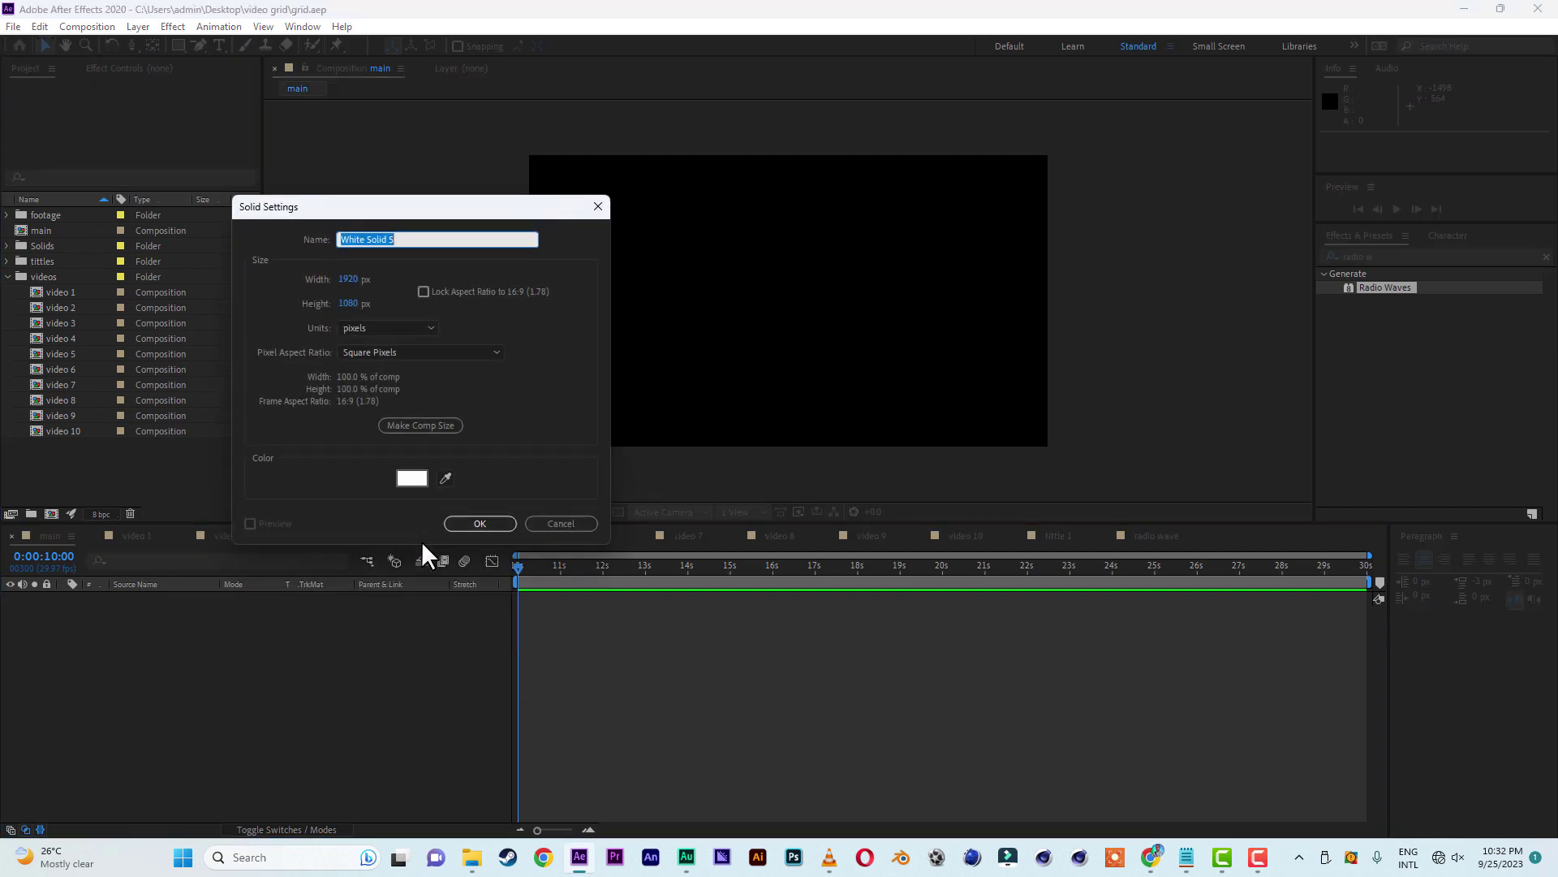
pyautogui.click(481, 523)
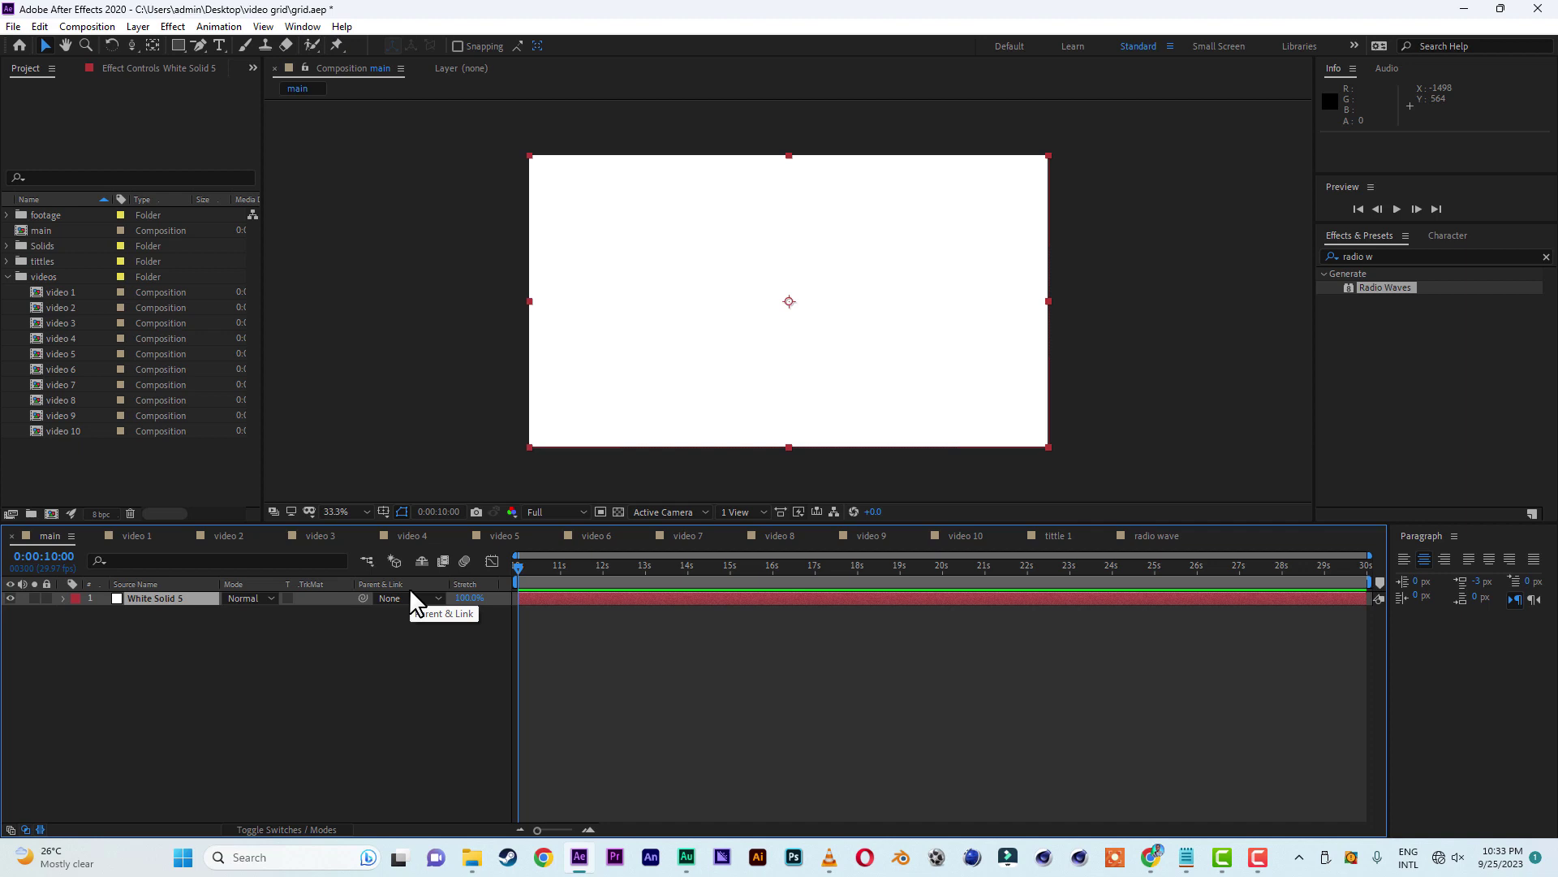
# - Search the effects for "grid" and apply the Generate Grid effect to the white solid
pyautogui.click(1384, 257)
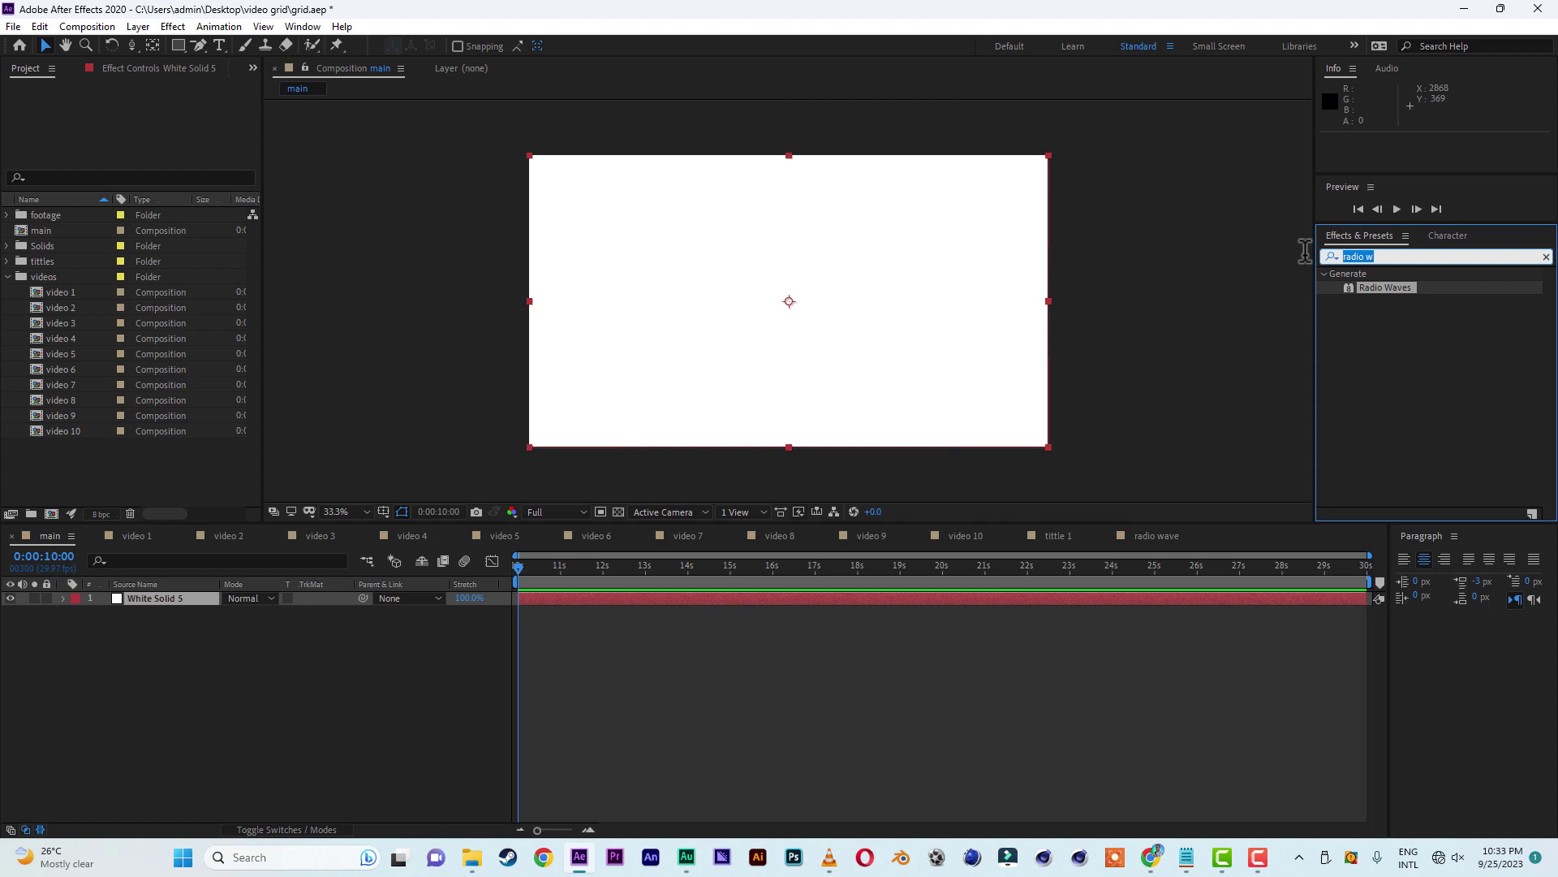
pyautogui.write('grid')
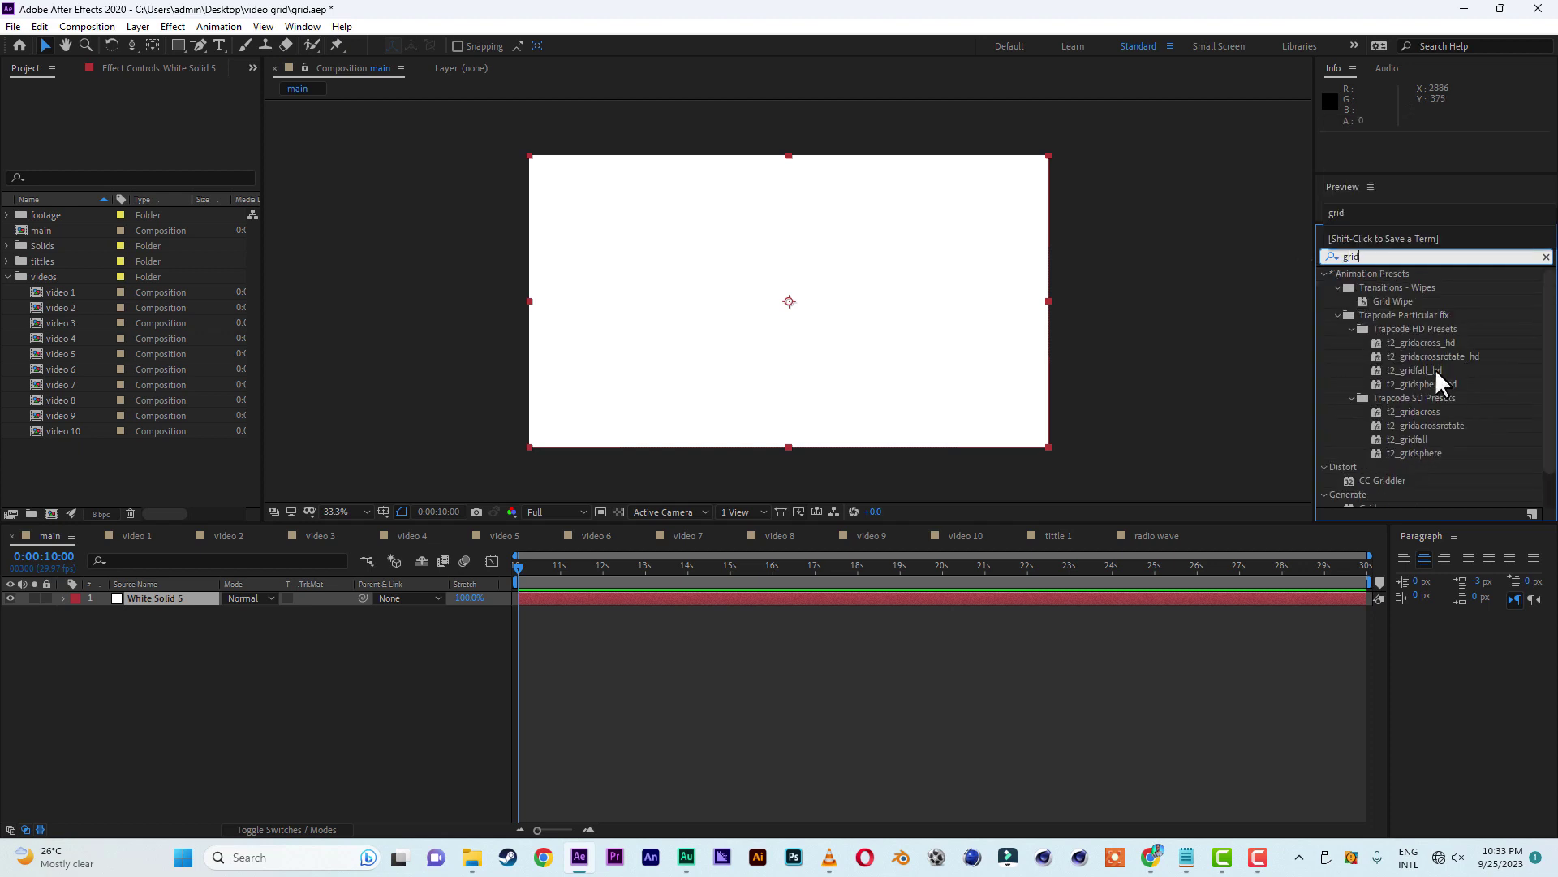
pyautogui.scroll(-1, 1444, 388)
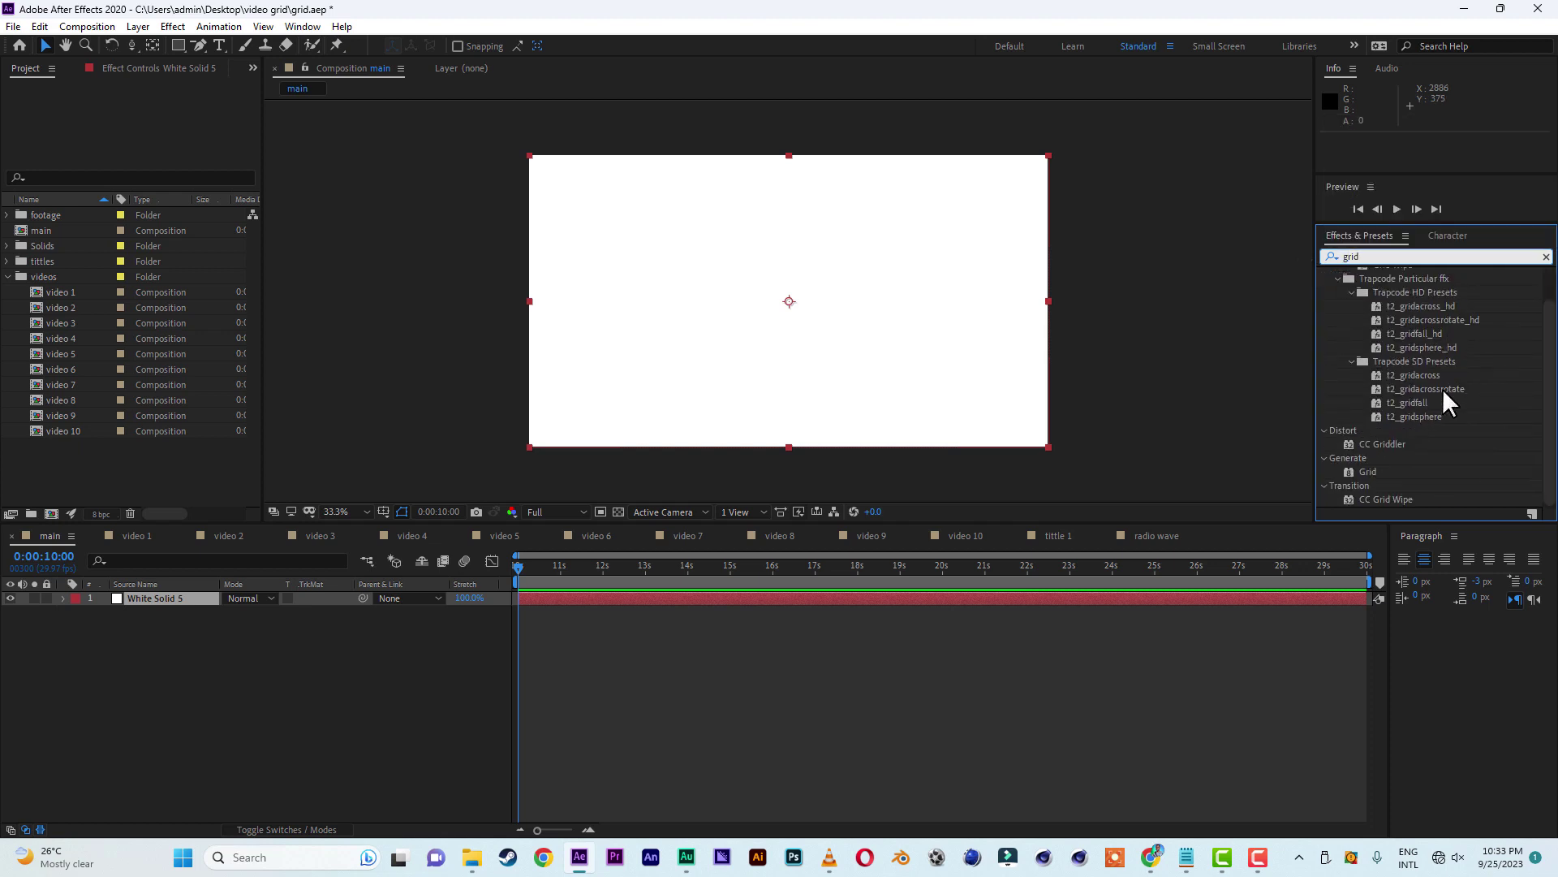
pyautogui.doubleClick(1370, 470)
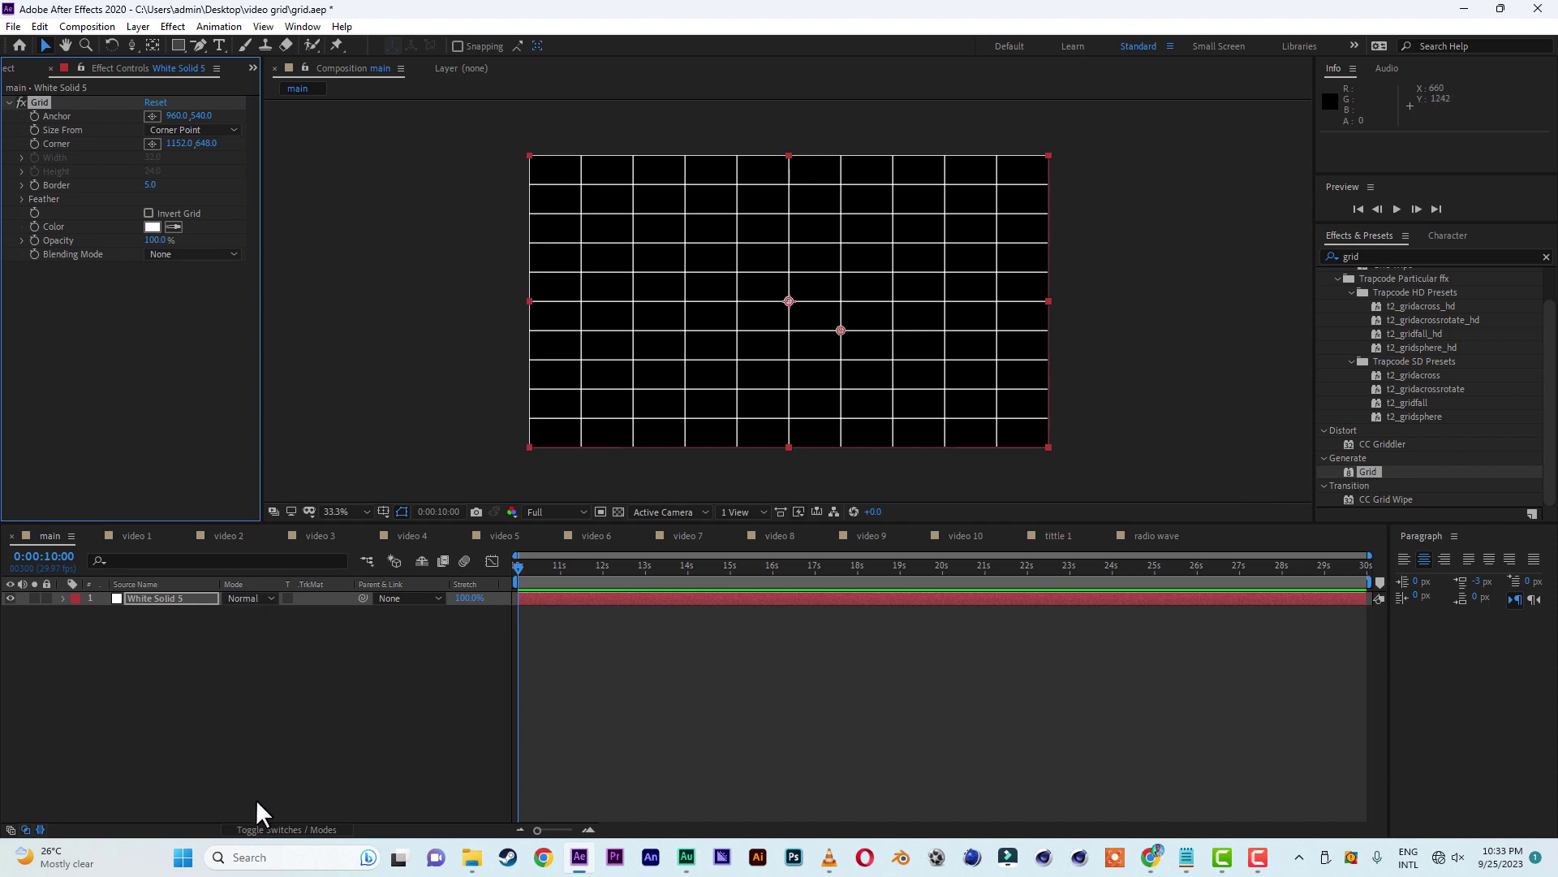
# - Make the grid solid a 3D layer and set its X Rotation to 90°
pyautogui.click(300, 830)
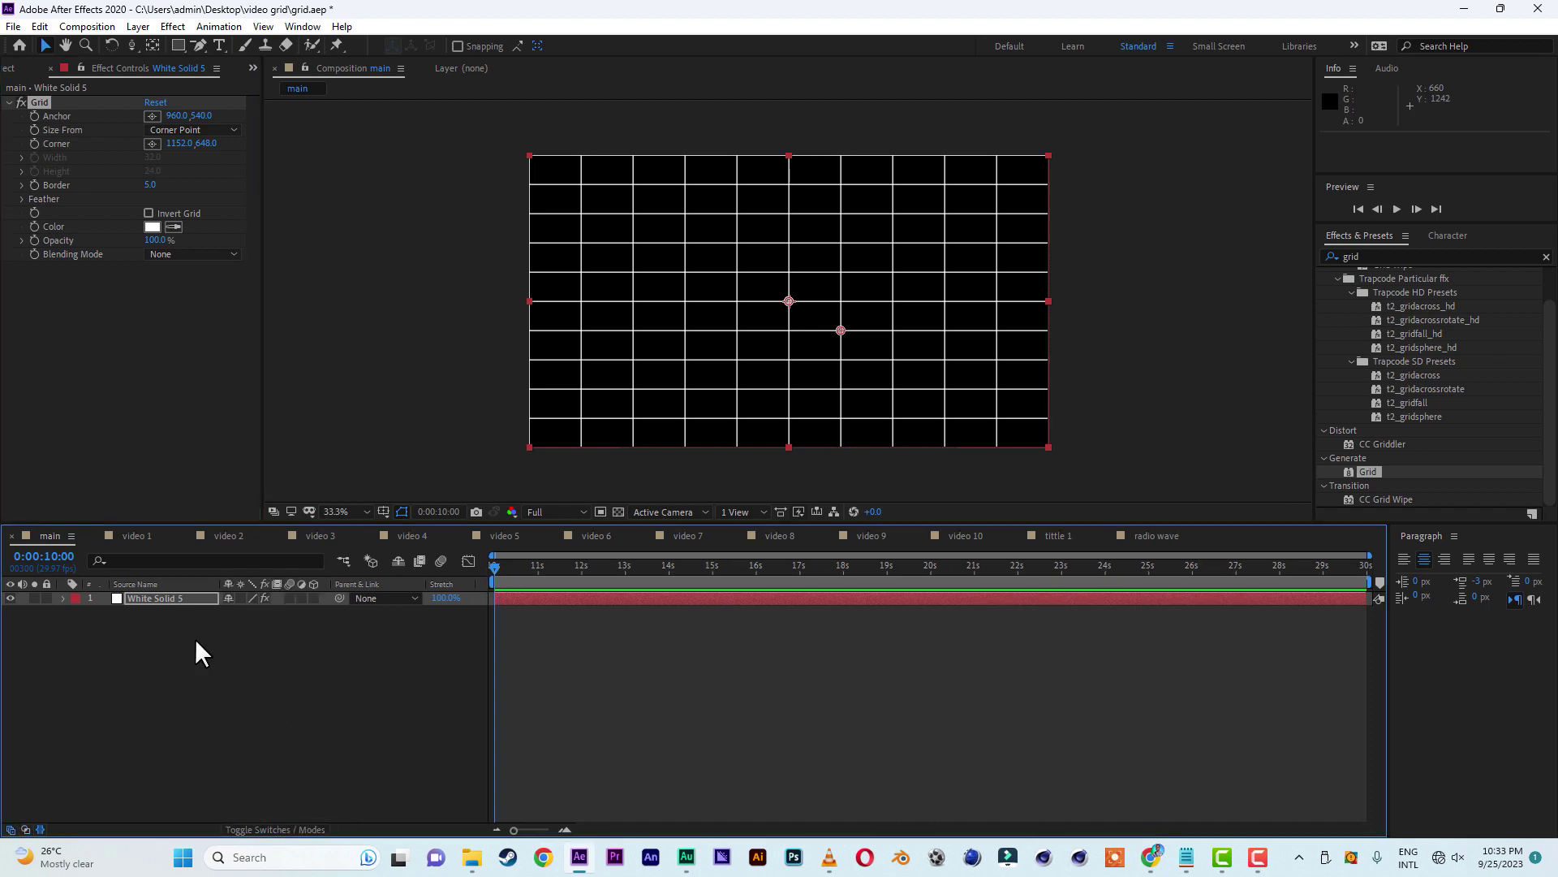
pyautogui.click(314, 599)
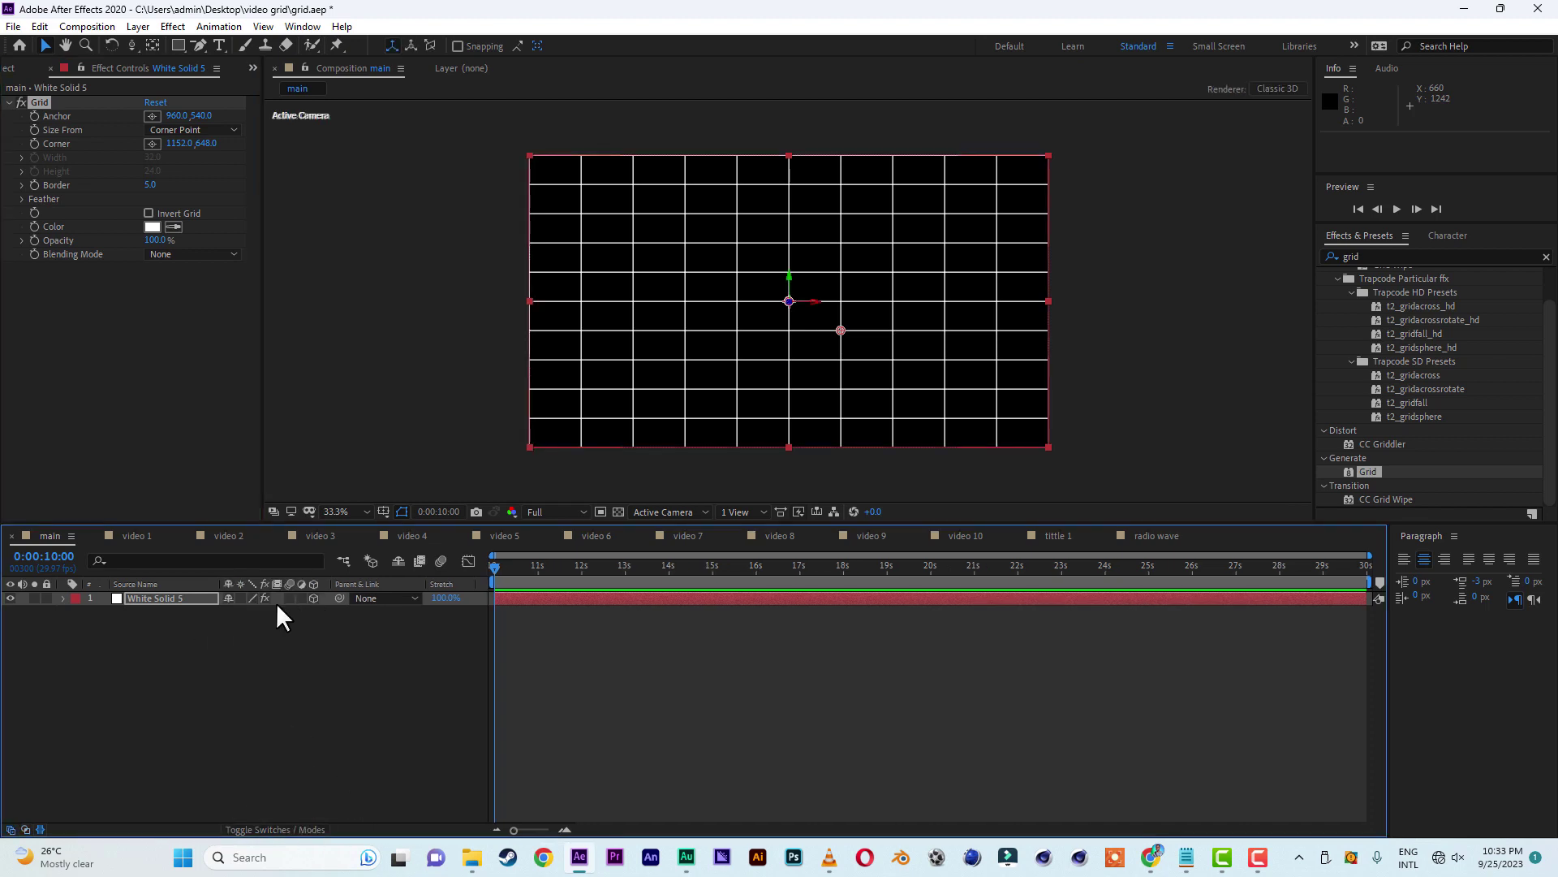
pyautogui.click(157, 598)
pyautogui.press('r')
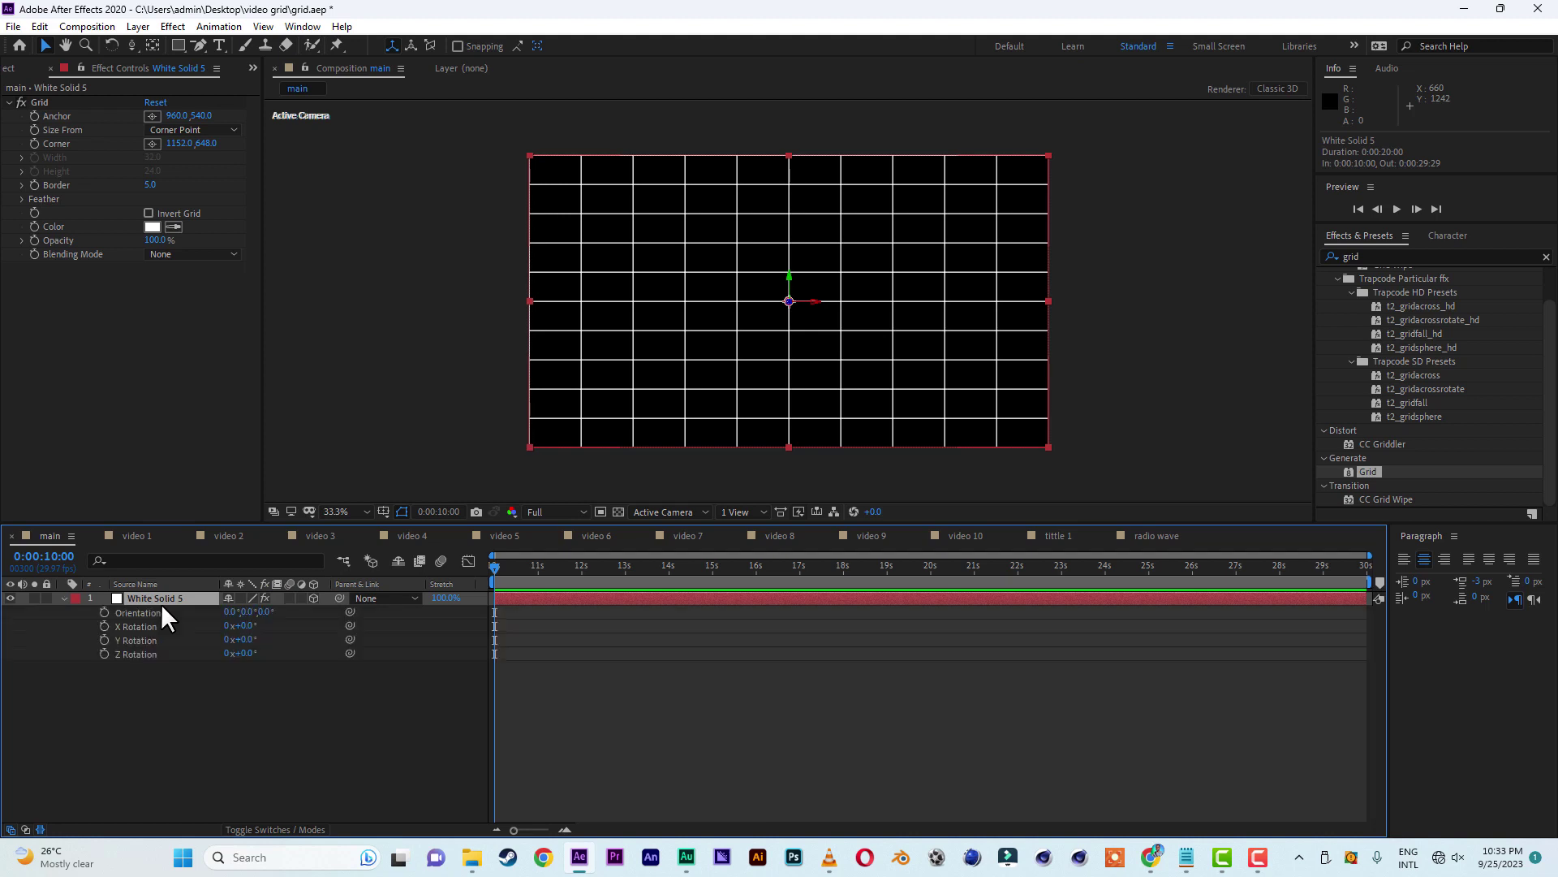
pyautogui.click(244, 626)
pyautogui.write('90')
pyautogui.click(255, 708)
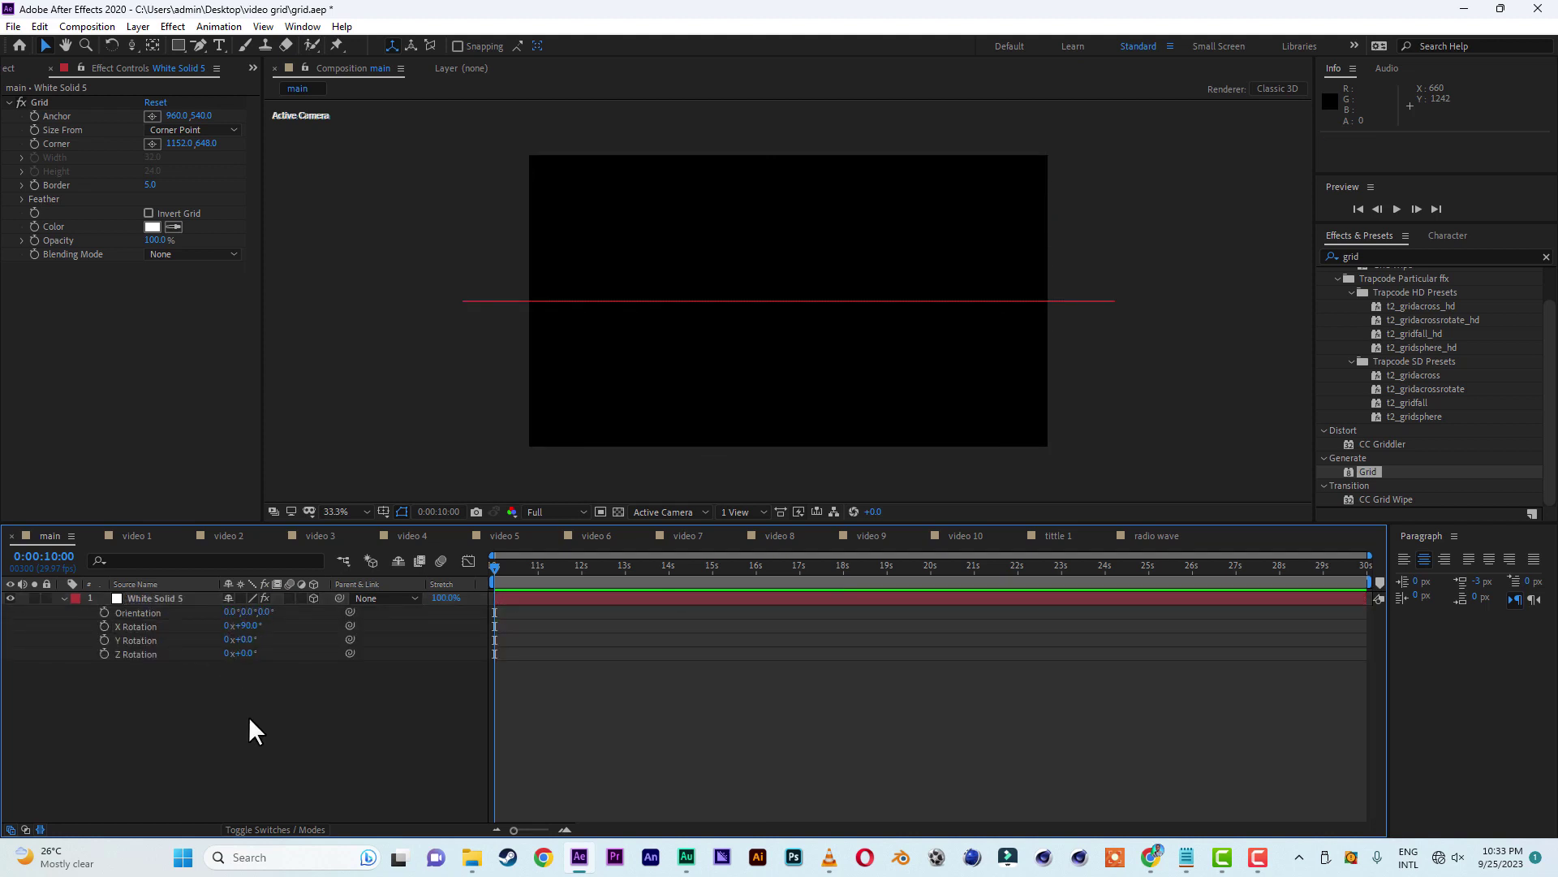
# - Duplicate the grid layer, moving the original down to about Y 975 as a floor and the copy up to about Y 108 as a ceiling
pyautogui.click(158, 604)
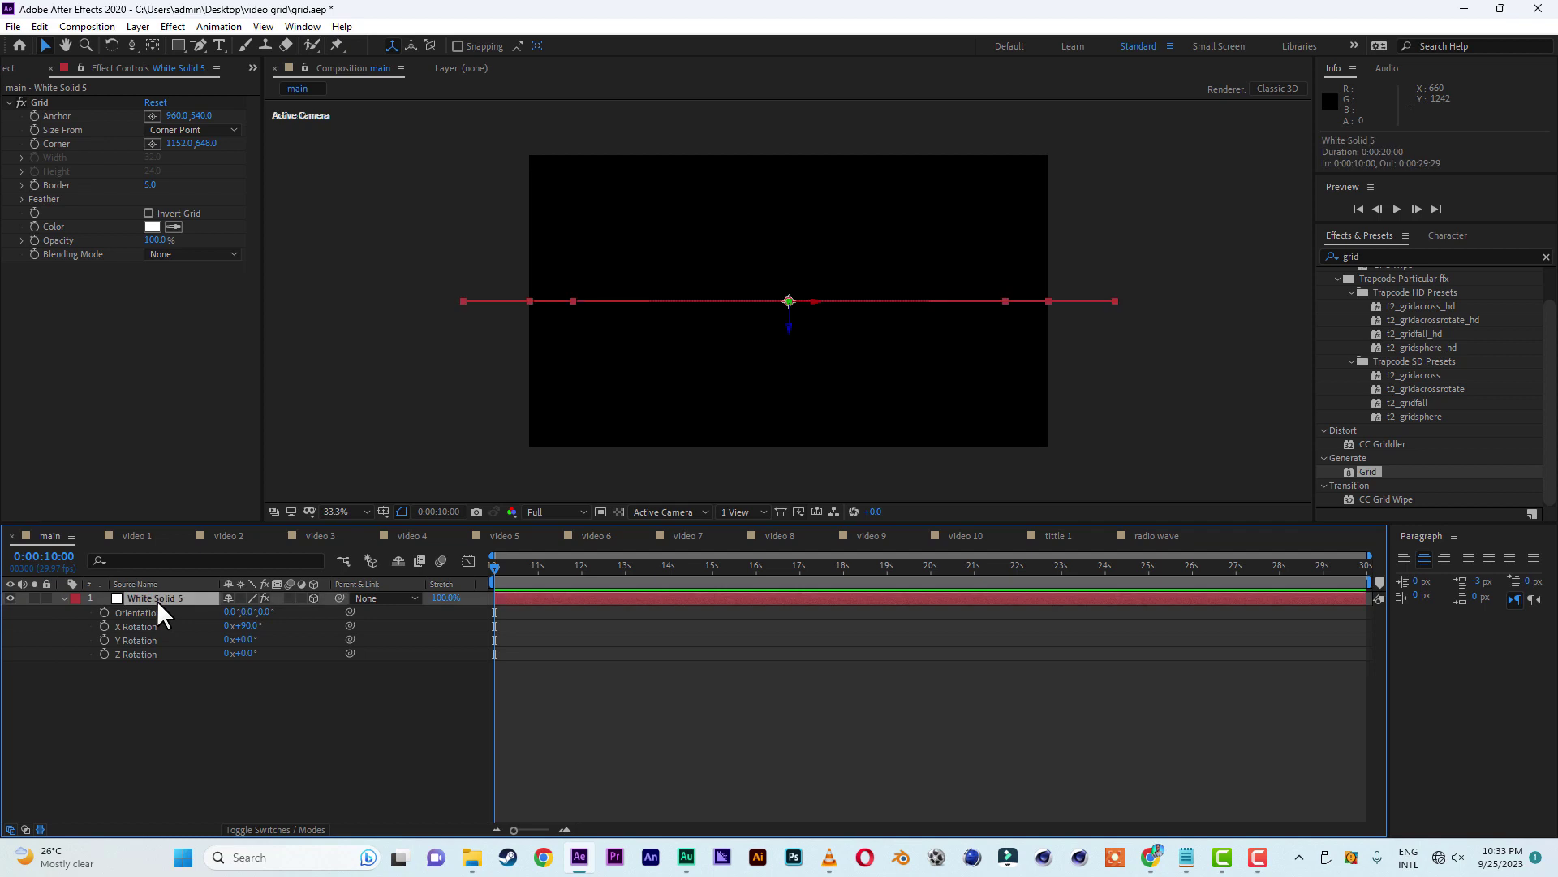
pyautogui.hotkey('ctrl', 'd')
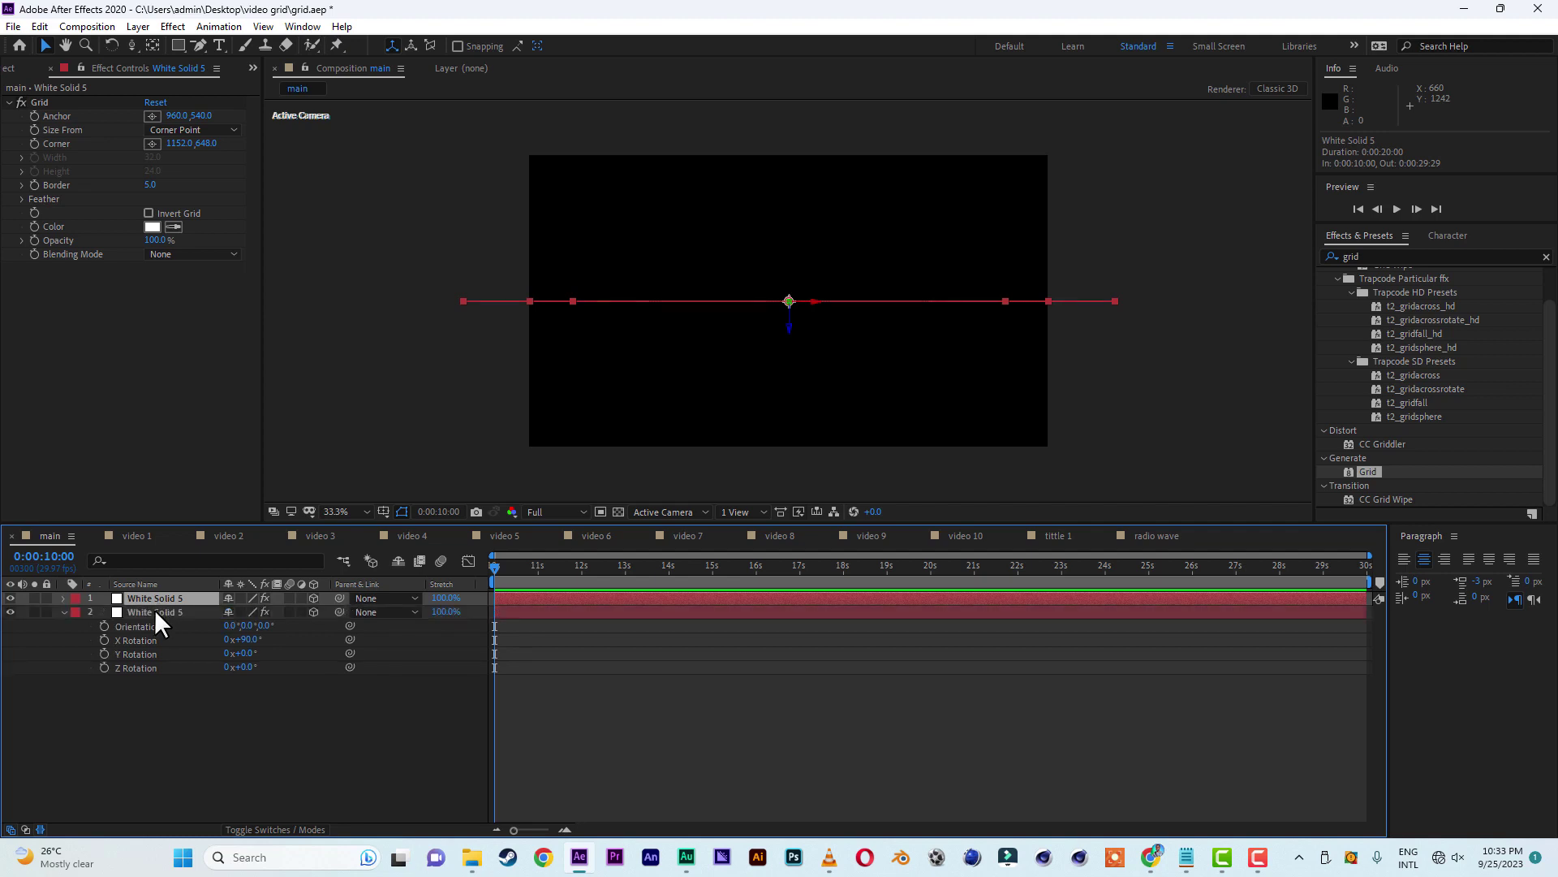
pyautogui.click(161, 611)
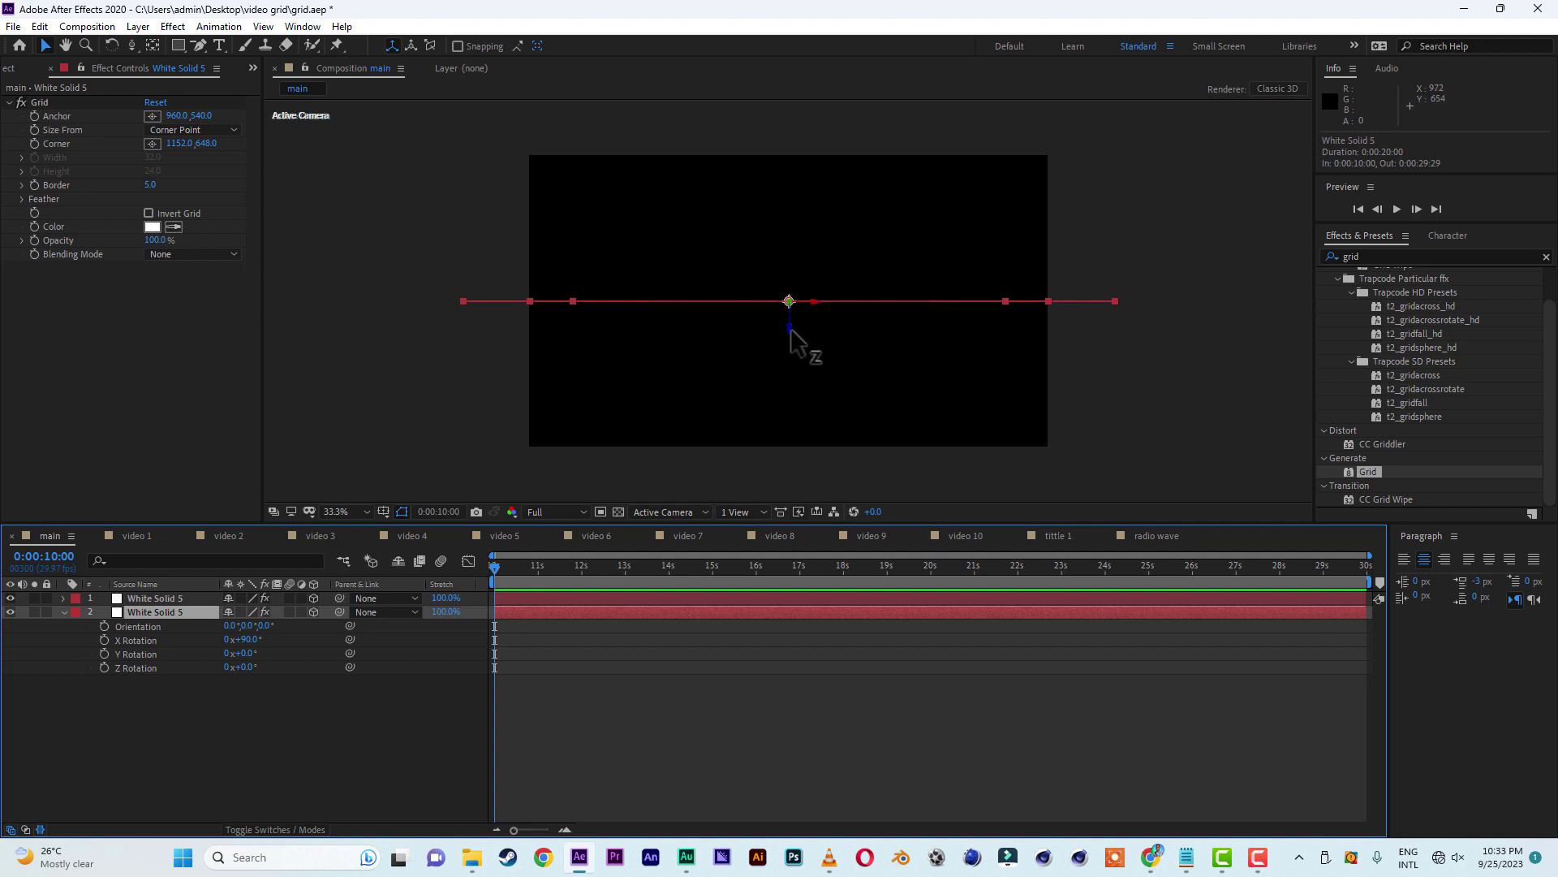
pyautogui.moveTo(794, 343); pyautogui.dragTo(820, 440)
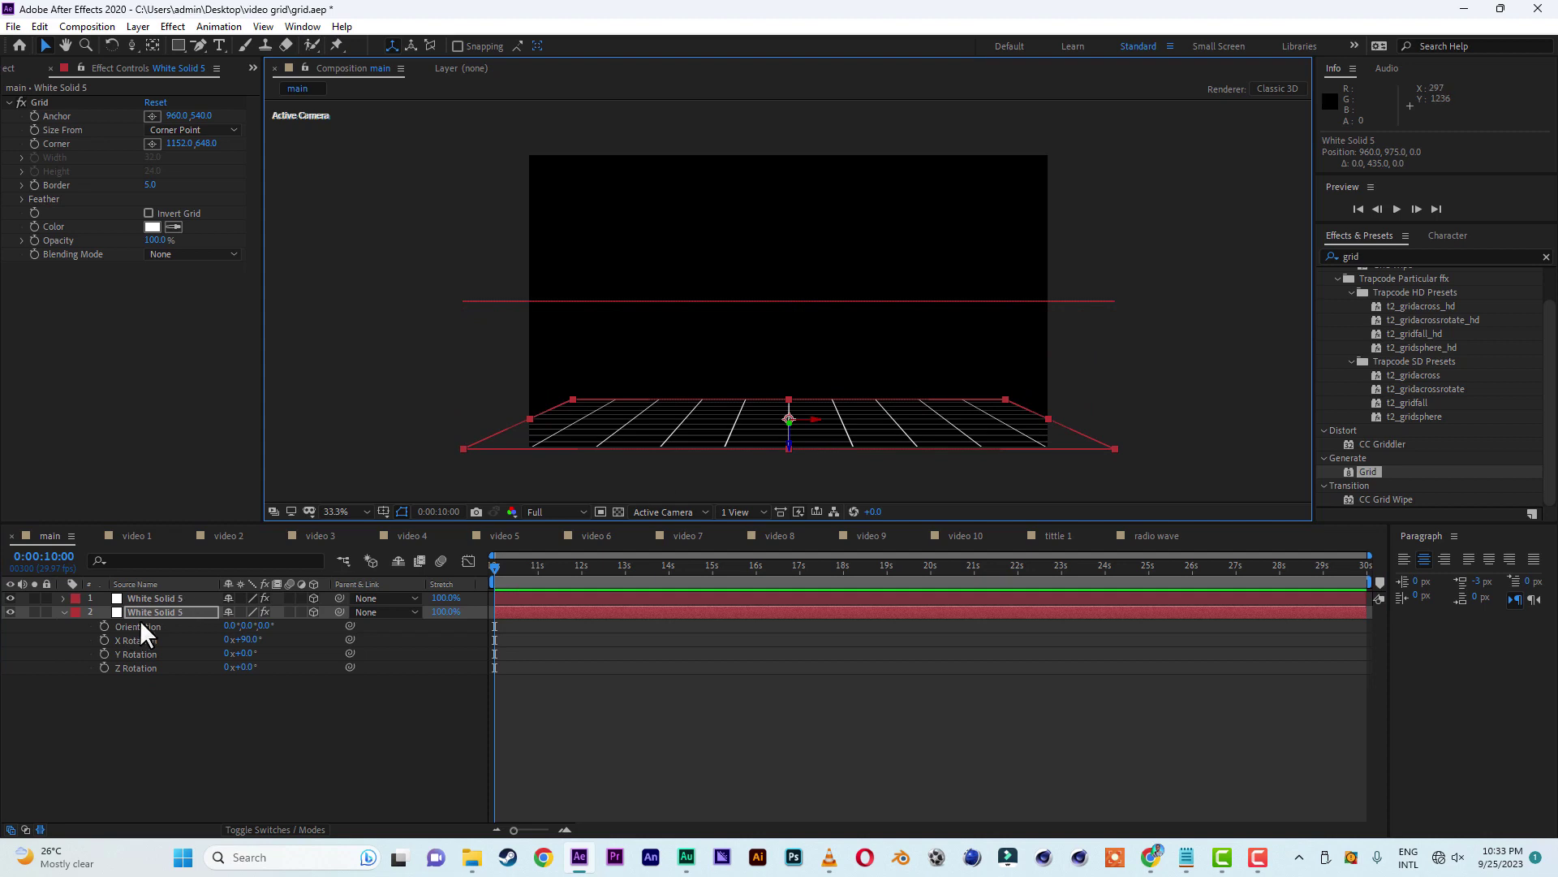
pyautogui.click(166, 598)
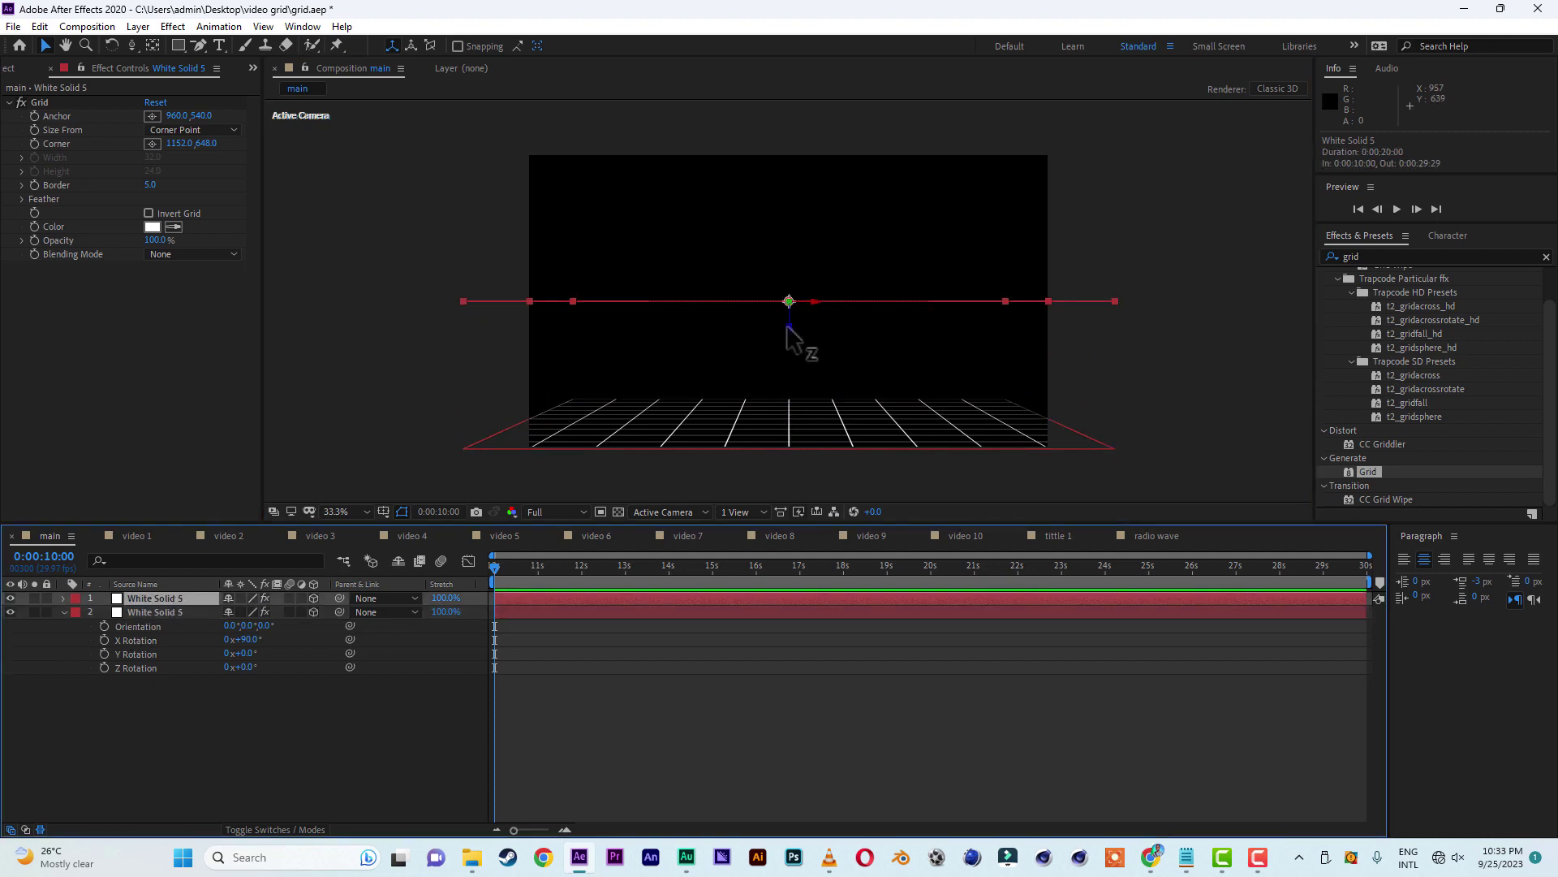
pyautogui.moveTo(787, 325); pyautogui.dragTo(781, 212)
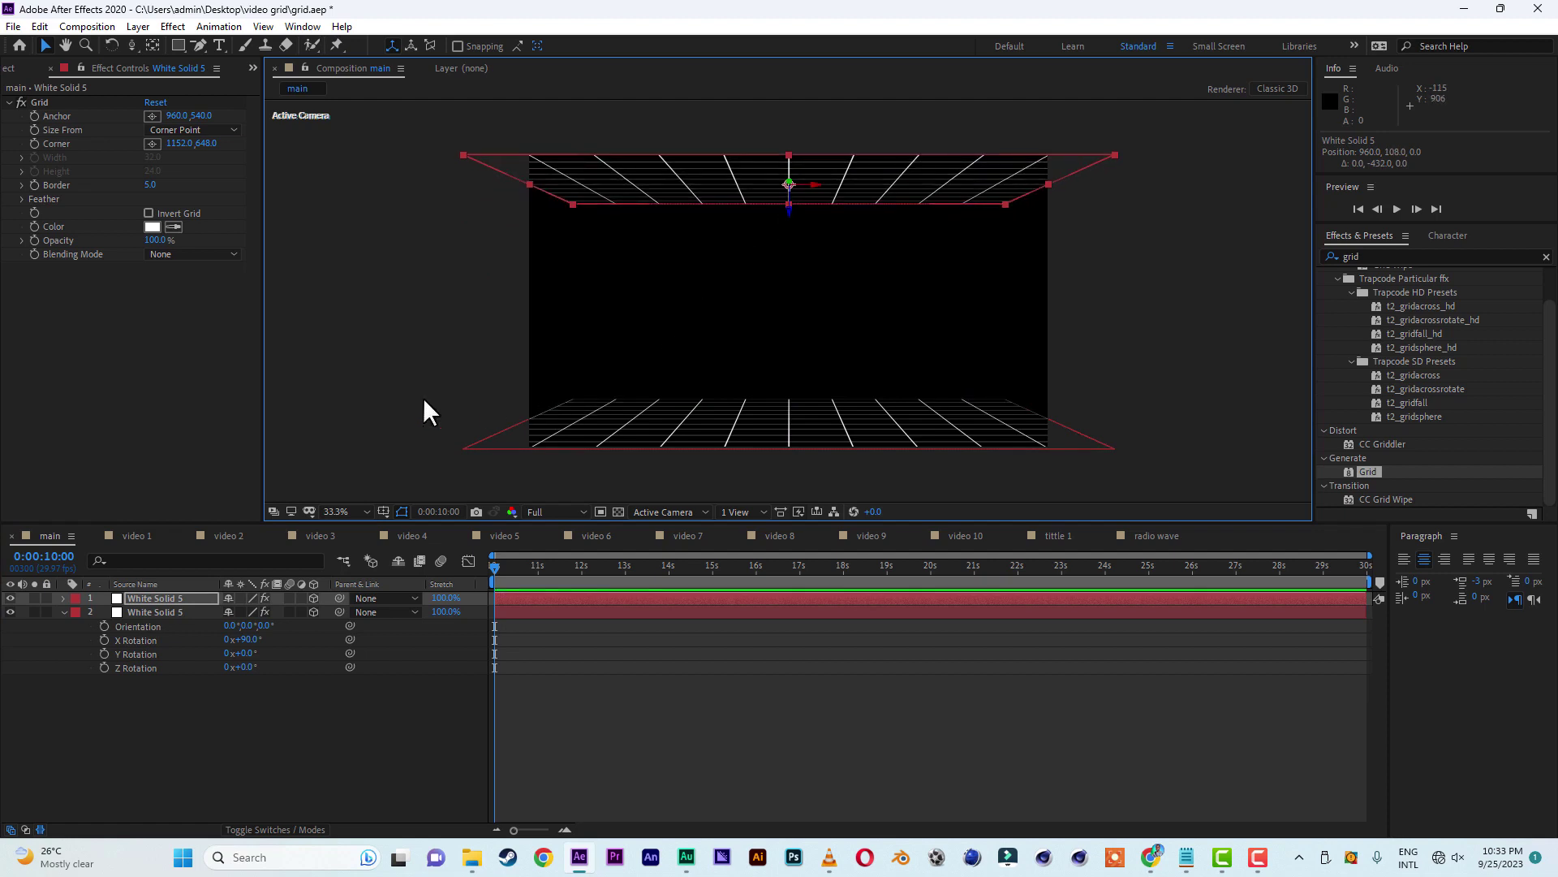
# - Scale both the floor and ceiling grid layers to 5000% on all axes
pyautogui.click(166, 612)
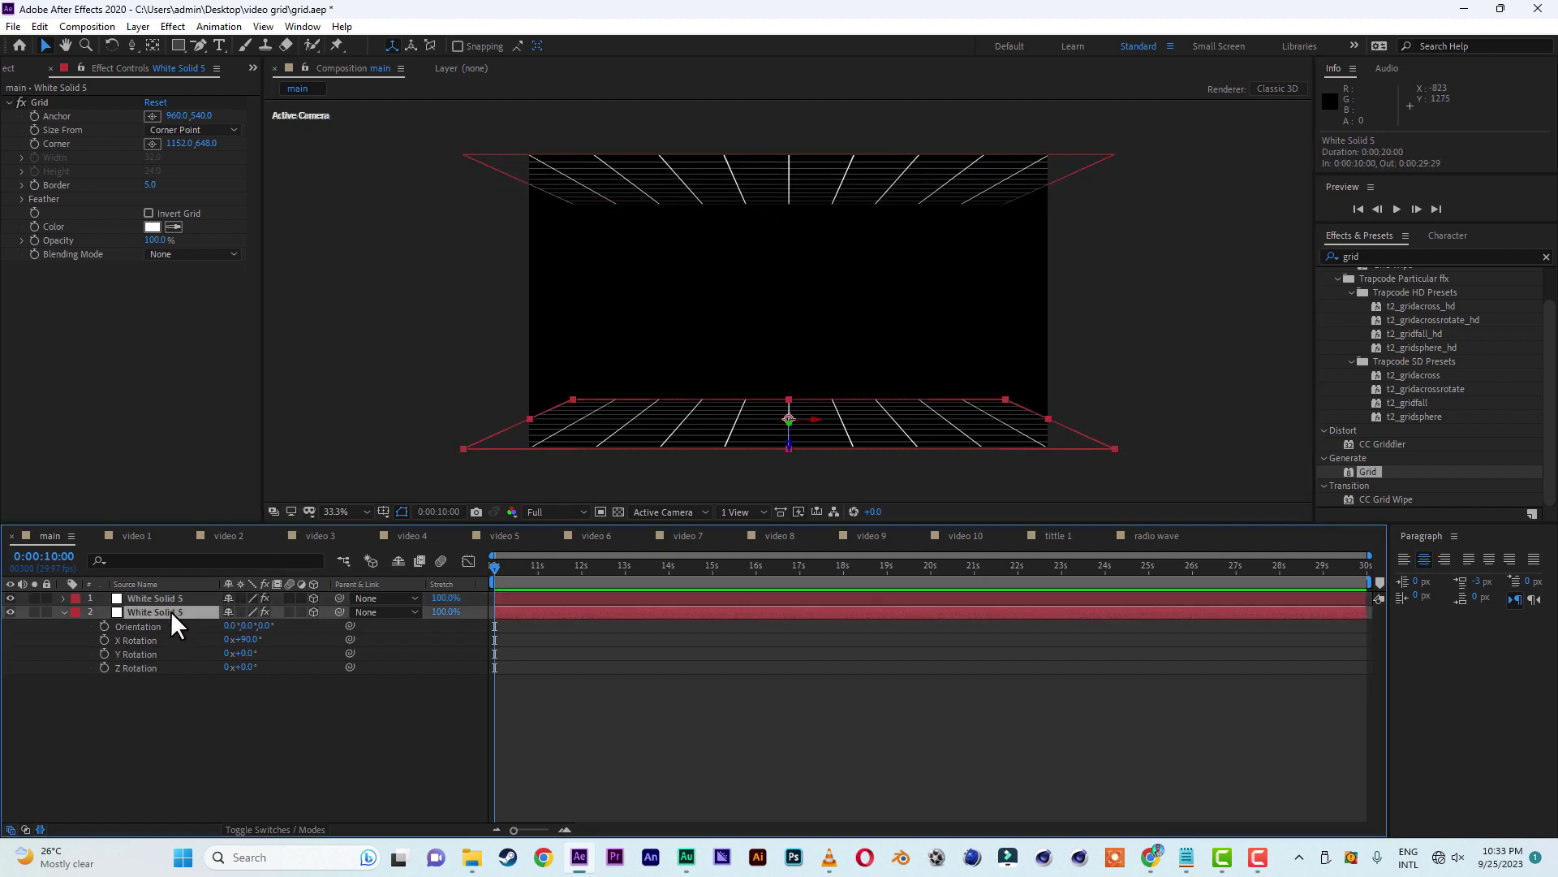
pyautogui.press('s')
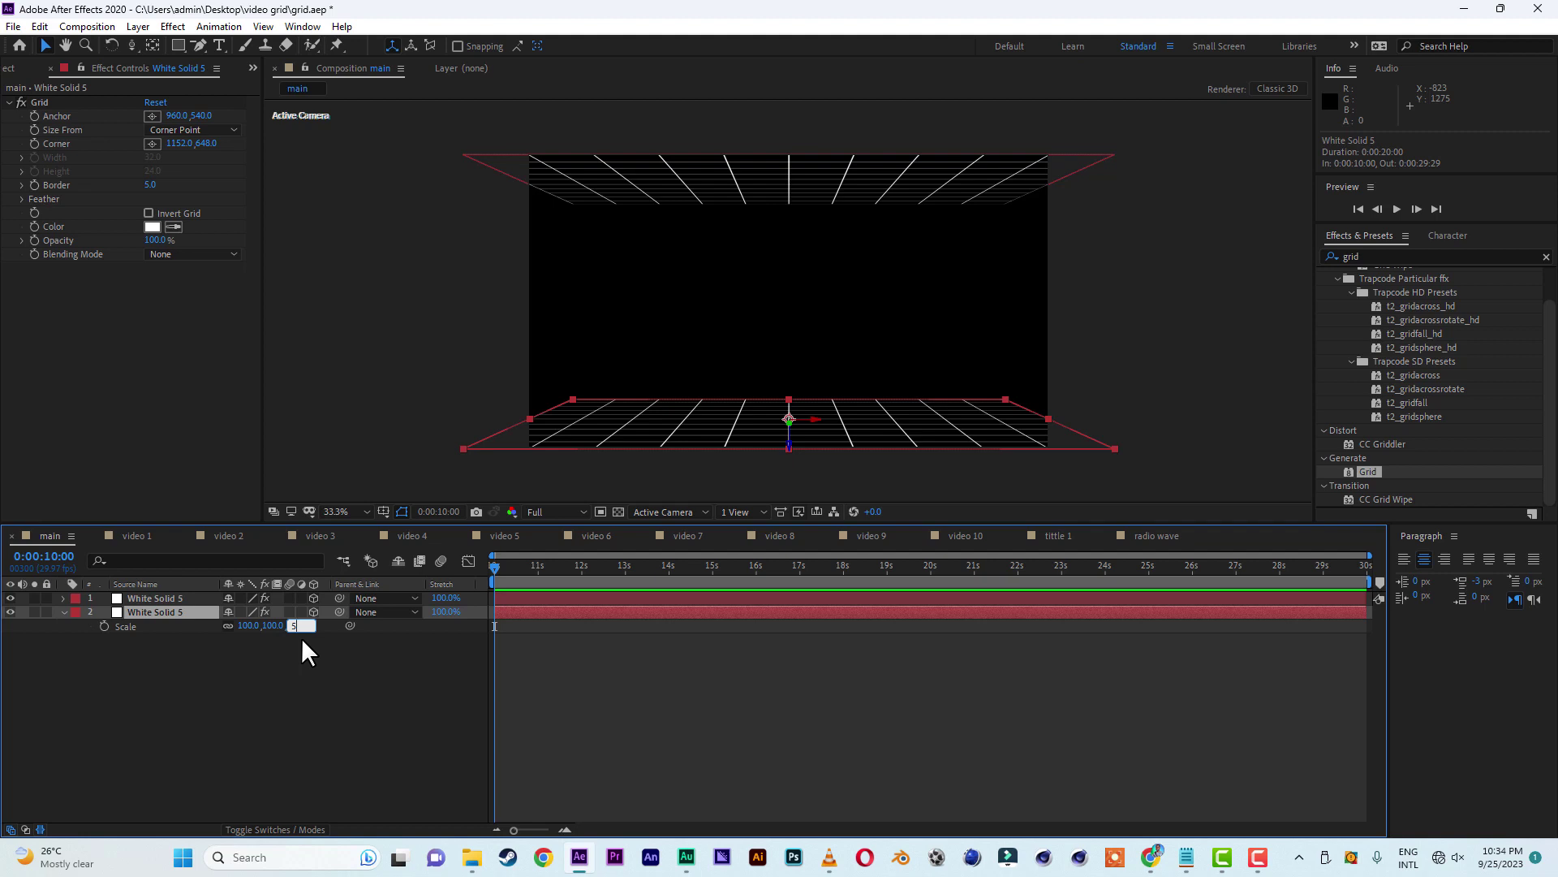
pyautogui.write('000')
pyautogui.press('Return')
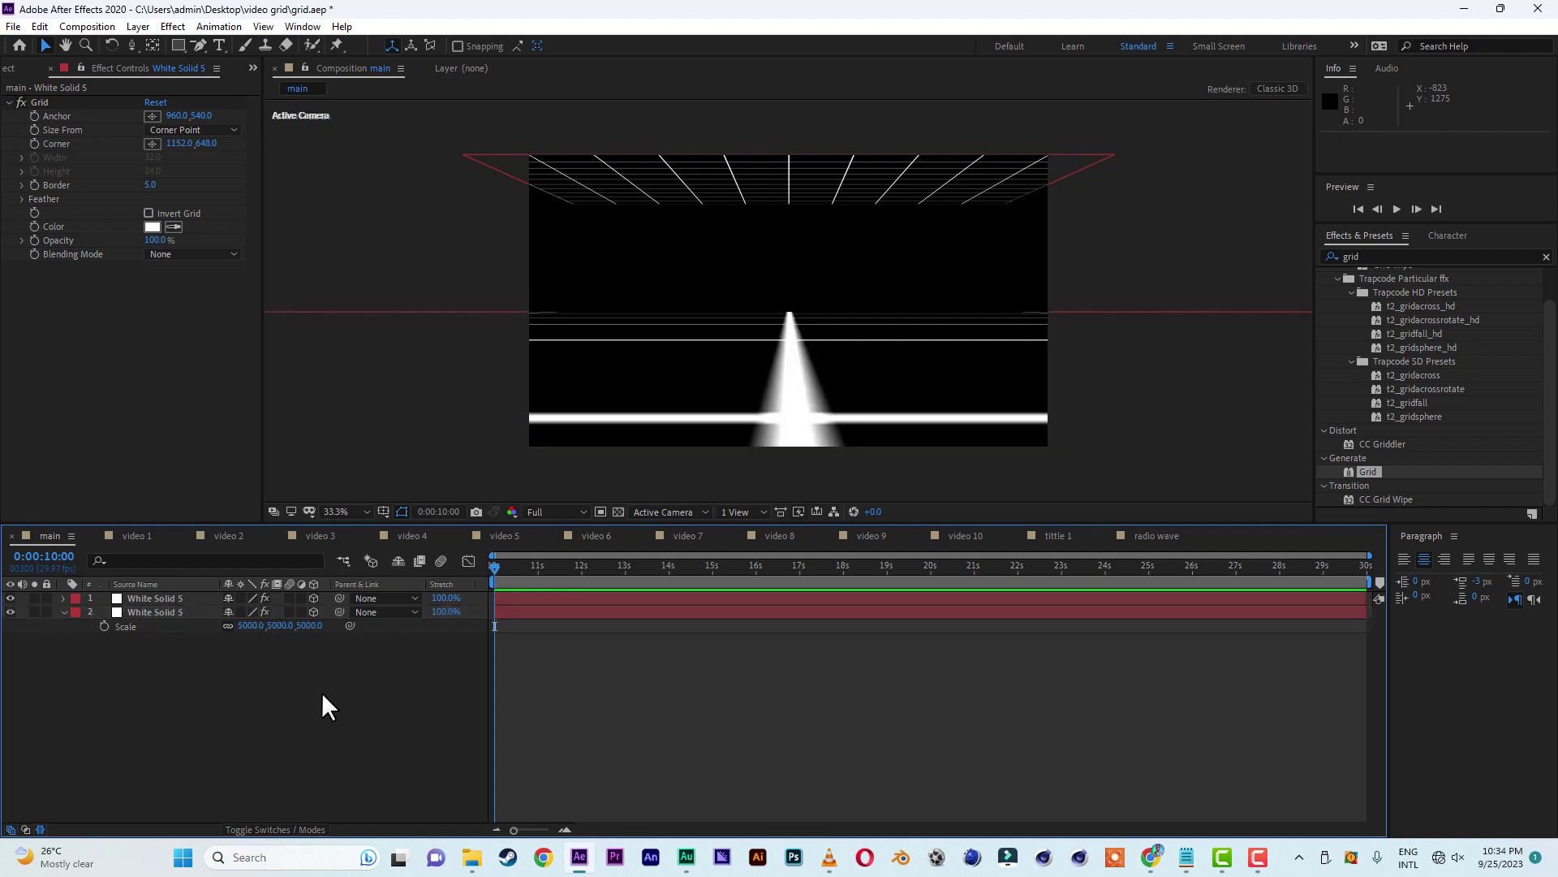
pyautogui.click(191, 598)
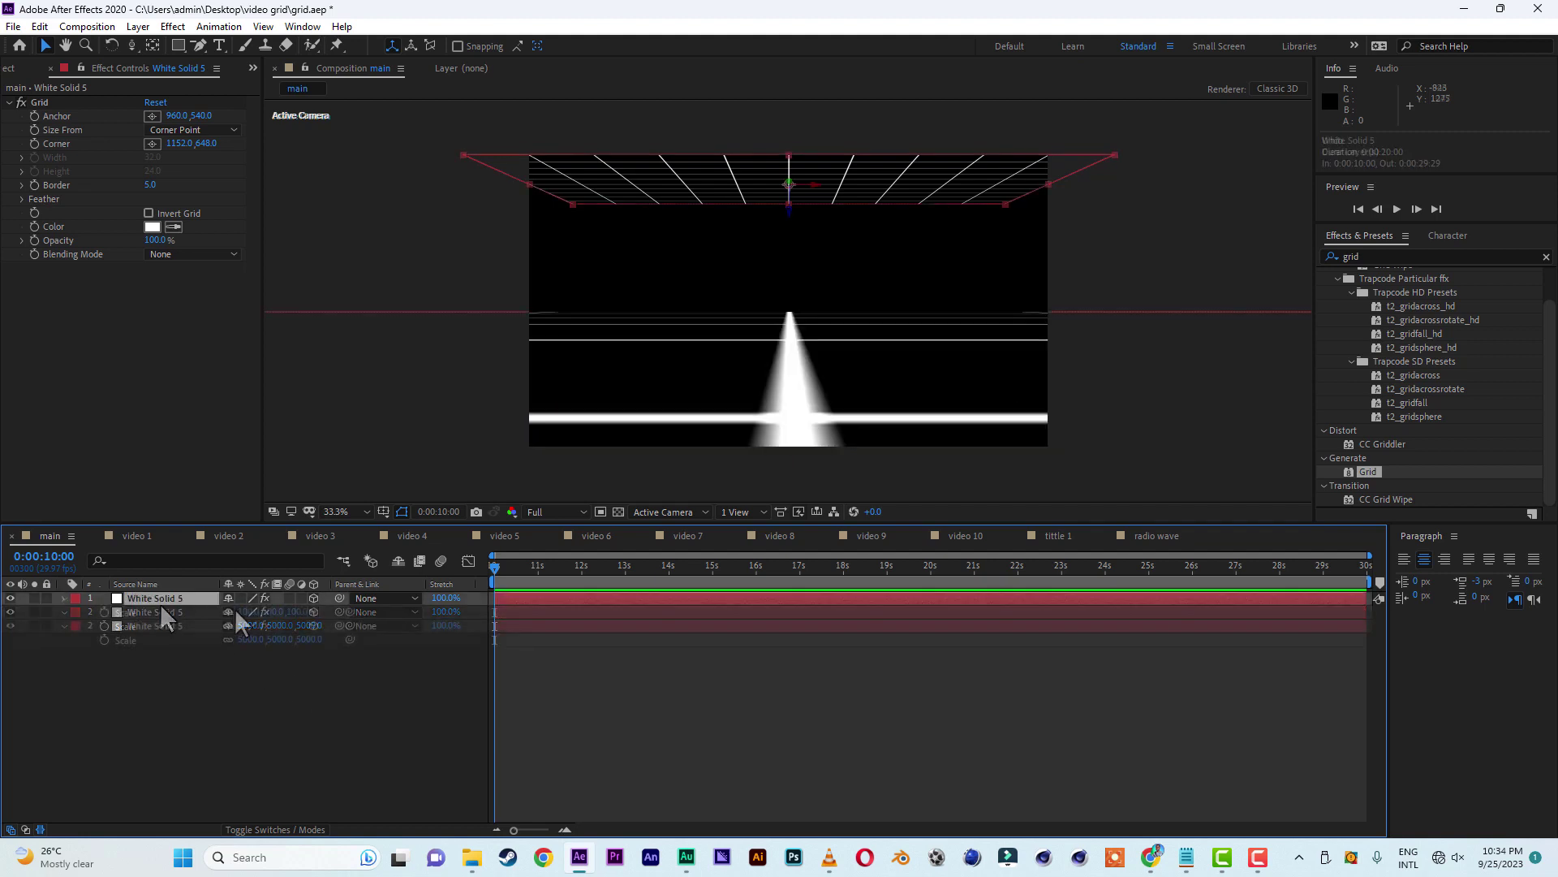
pyautogui.press('s')
pyautogui.click(294, 612)
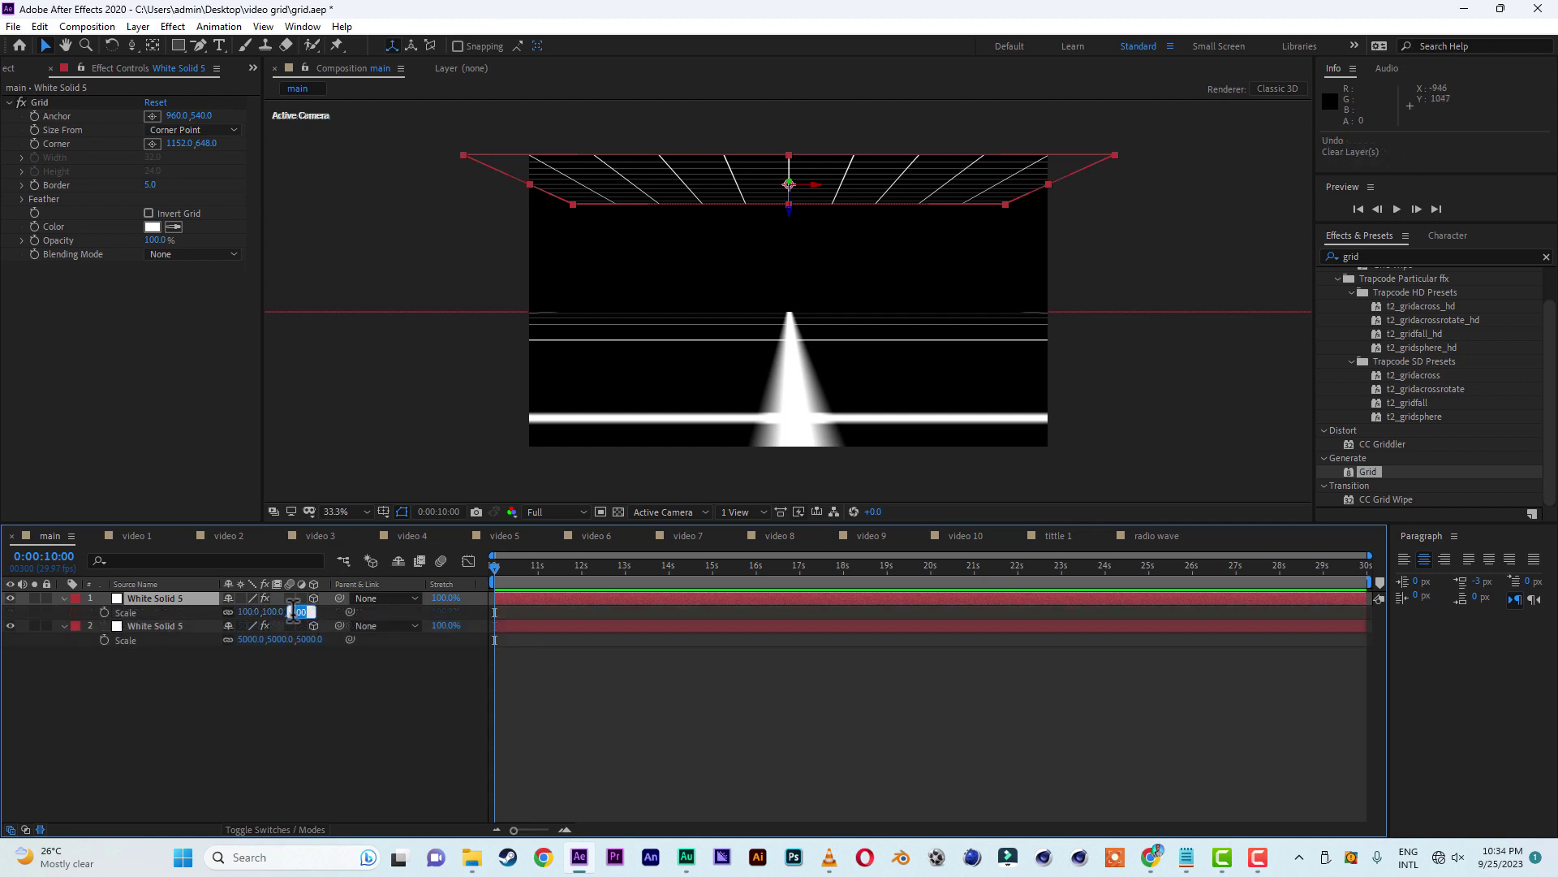
pyautogui.write('5000')
pyautogui.click(344, 761)
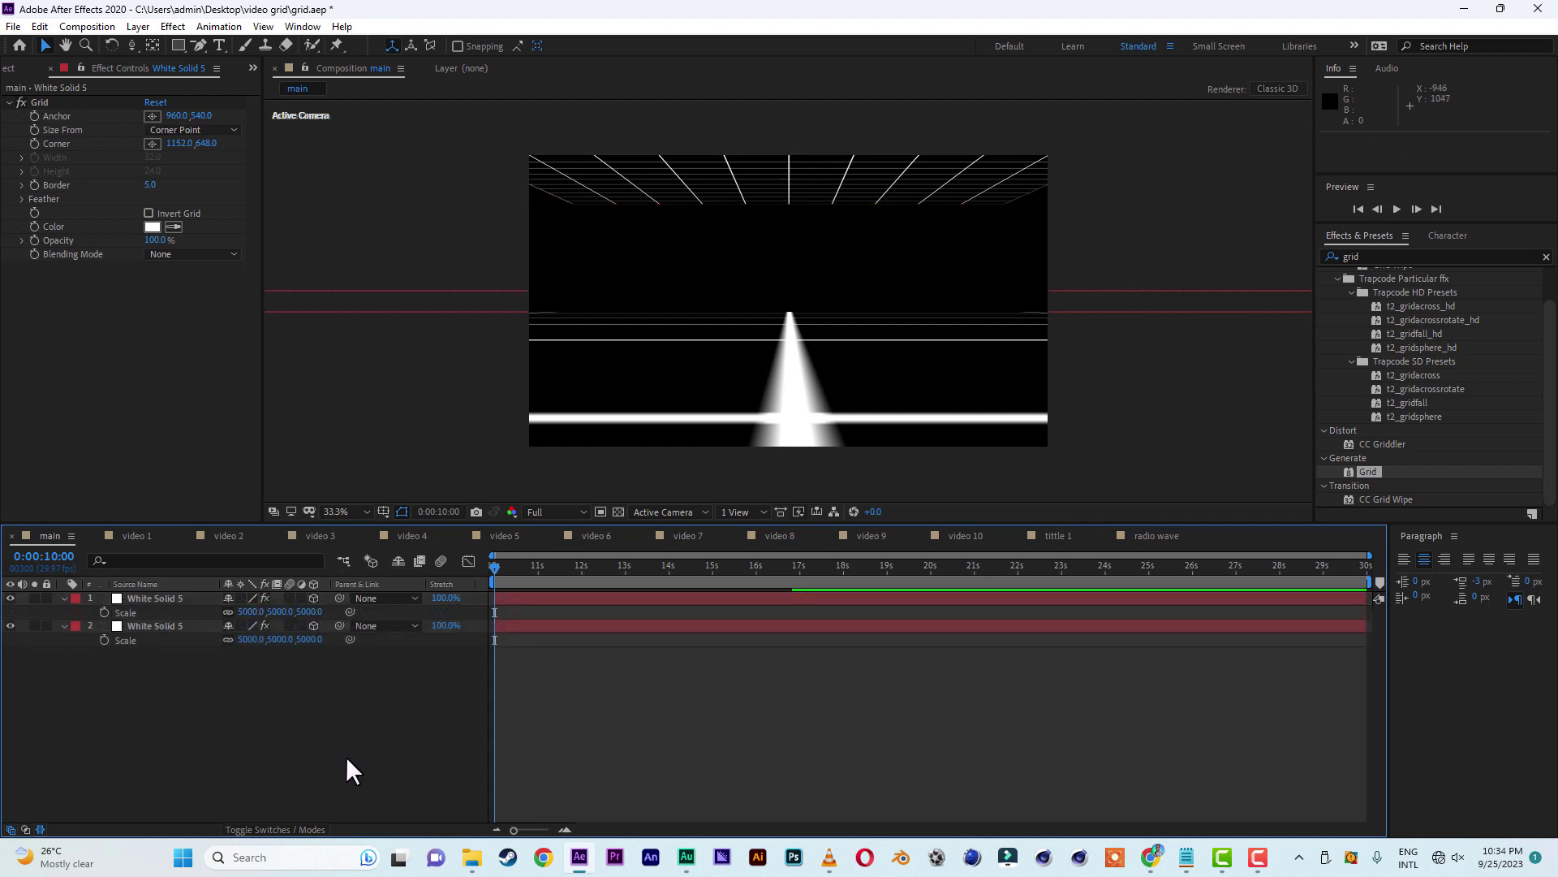
# - Switch the ceiling grid's Size From option to Width Slider and set its width to 8
pyautogui.click(157, 597)
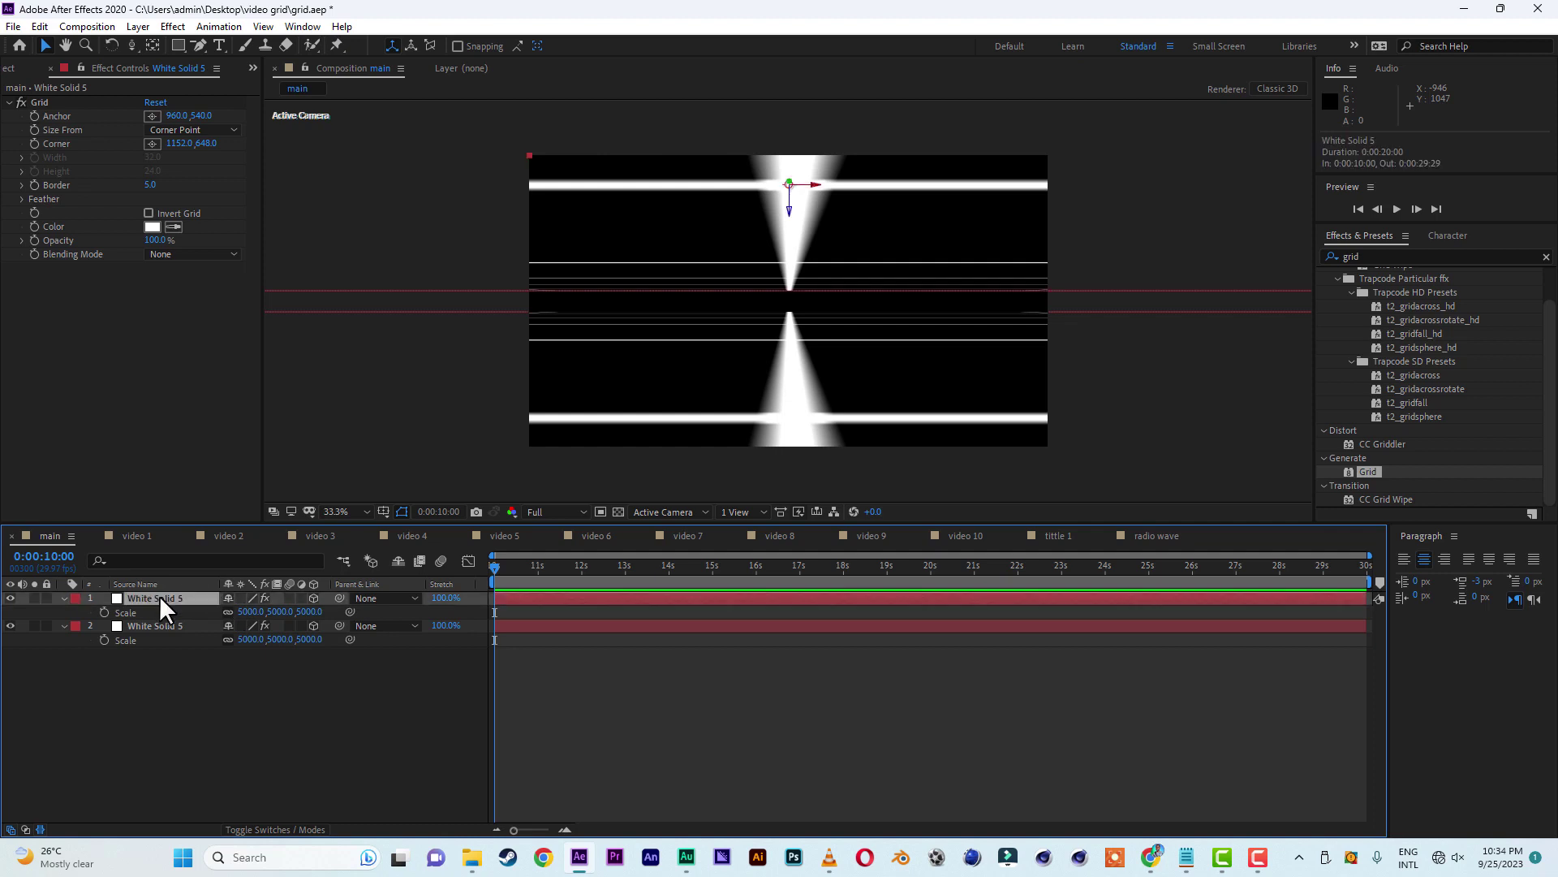
pyautogui.click(187, 130)
pyautogui.click(193, 166)
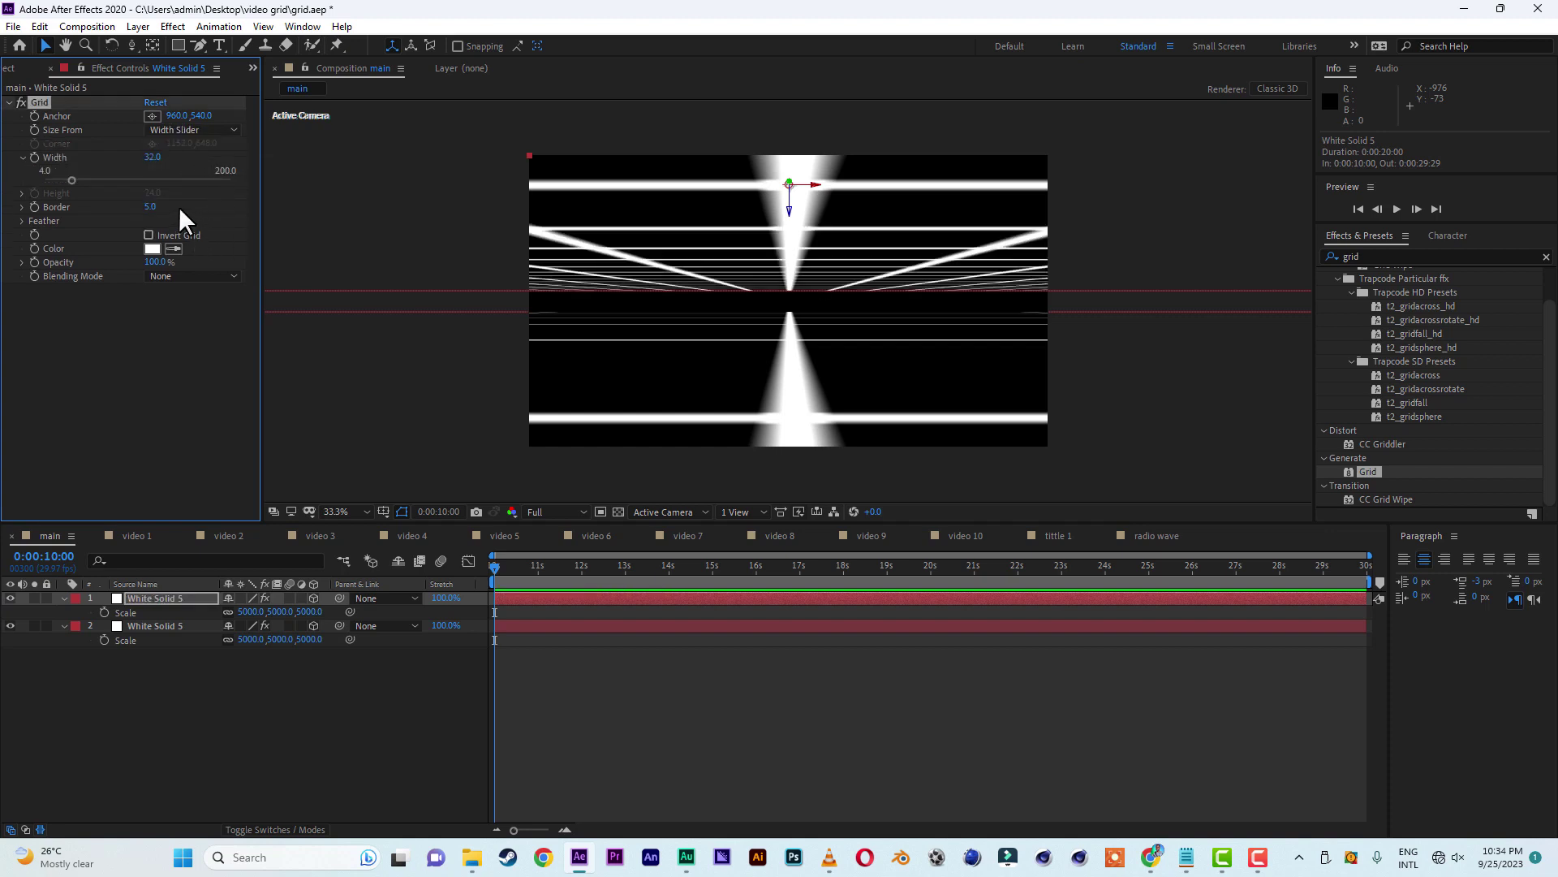
pyautogui.click(156, 159)
pyautogui.write('8')
pyautogui.press('Return')
# - Thin the ceiling grid's lines by setting the border to 2
pyautogui.click(149, 208)
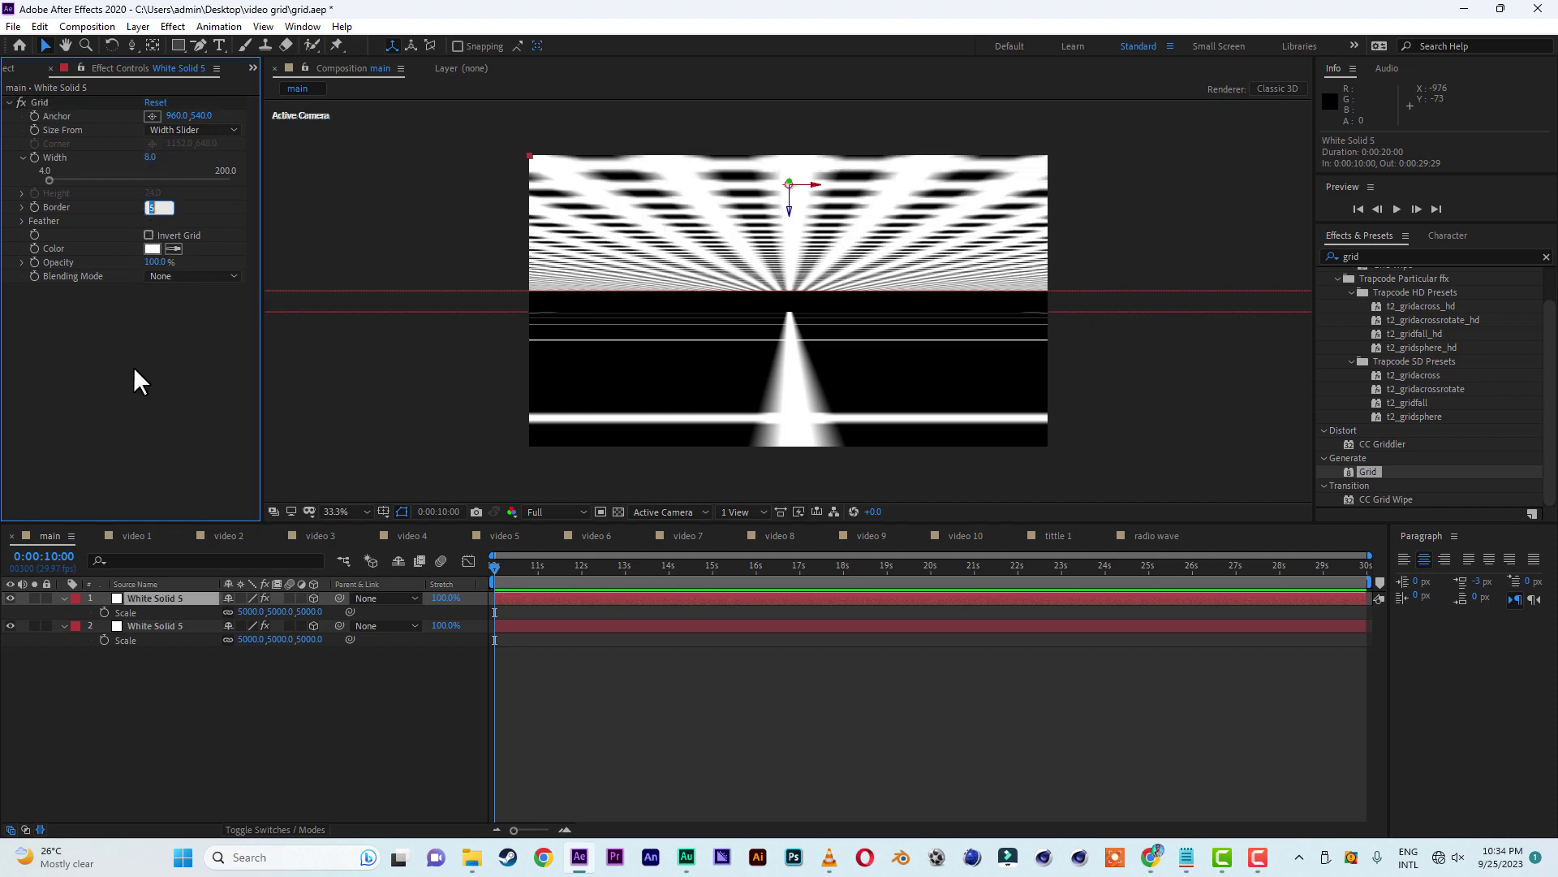
pyautogui.write('2')
pyautogui.press('Return')
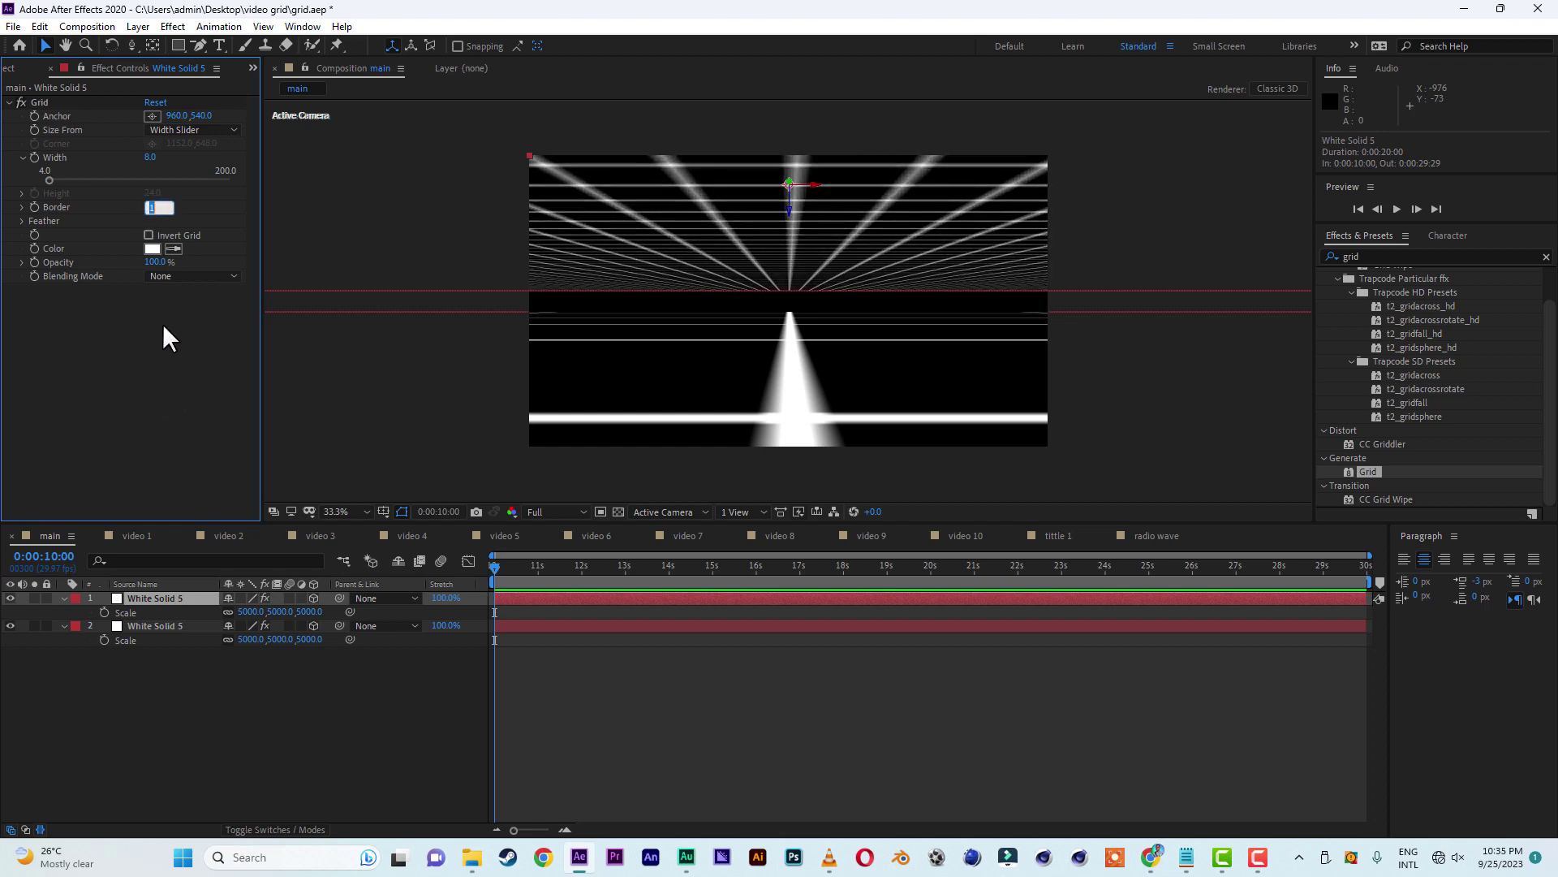
pyautogui.write('2')
pyautogui.press('Return')
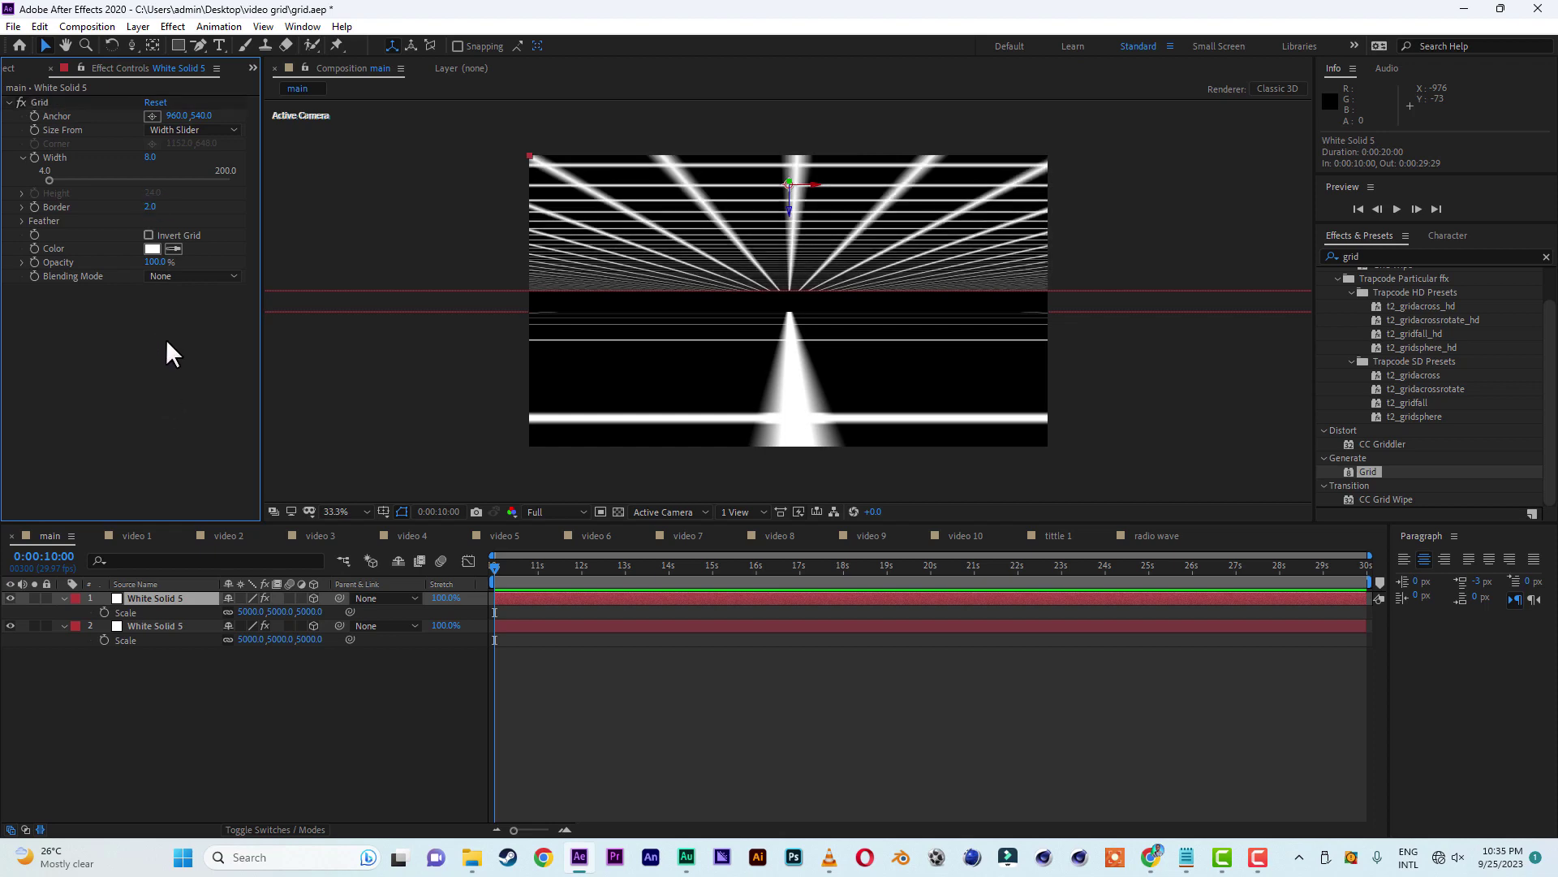
# - Reduce the floor grid's corner X value to about 1004 and set its border to 2
pyautogui.click(173, 626)
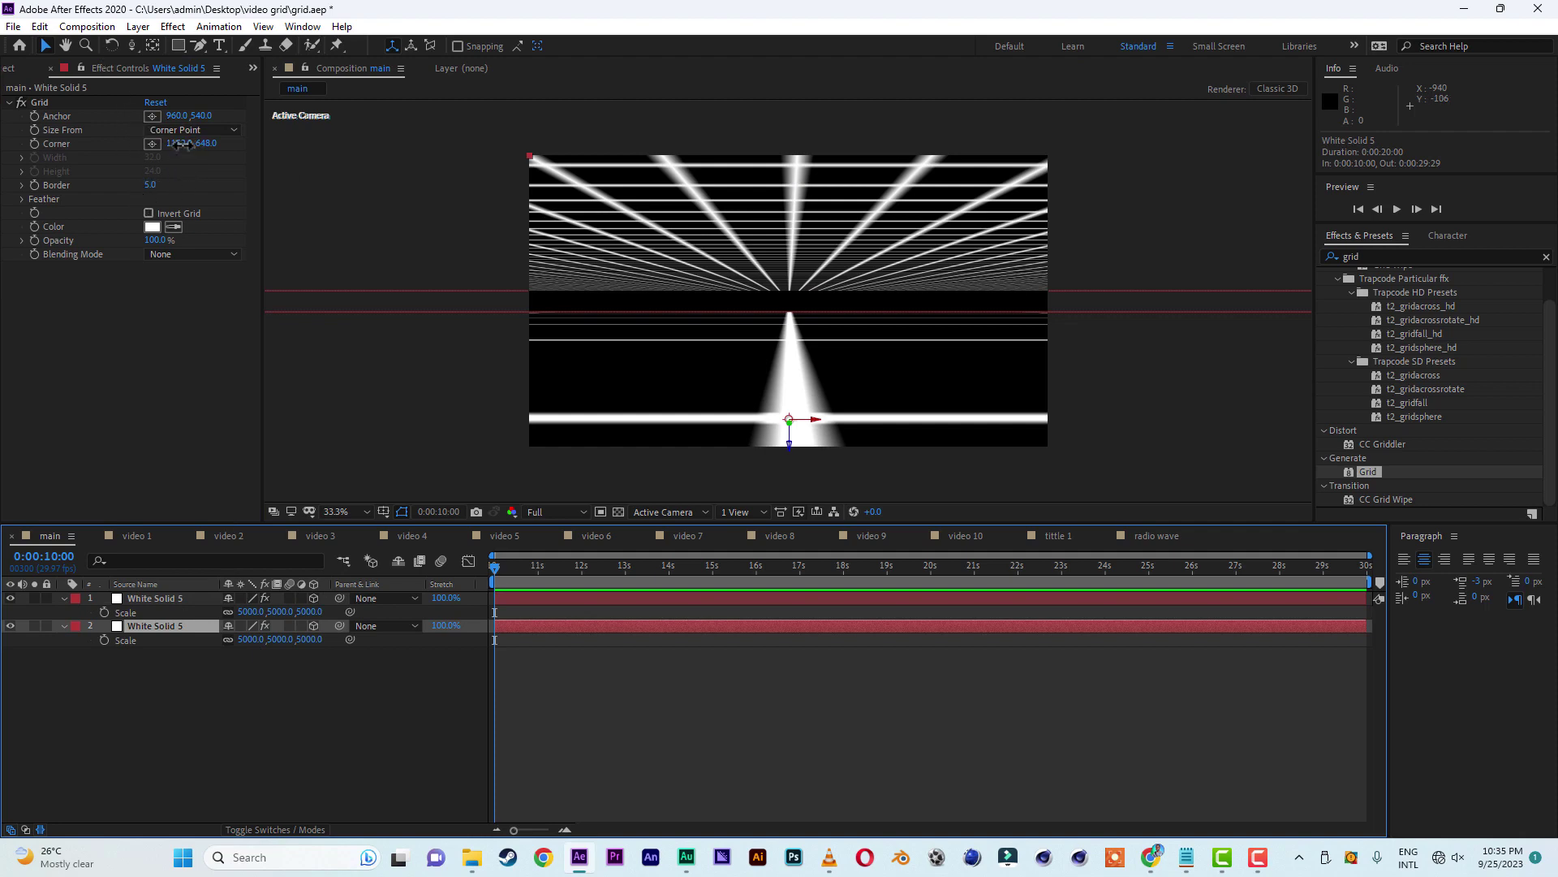
pyautogui.moveTo(183, 145); pyautogui.dragTo(65, 148)
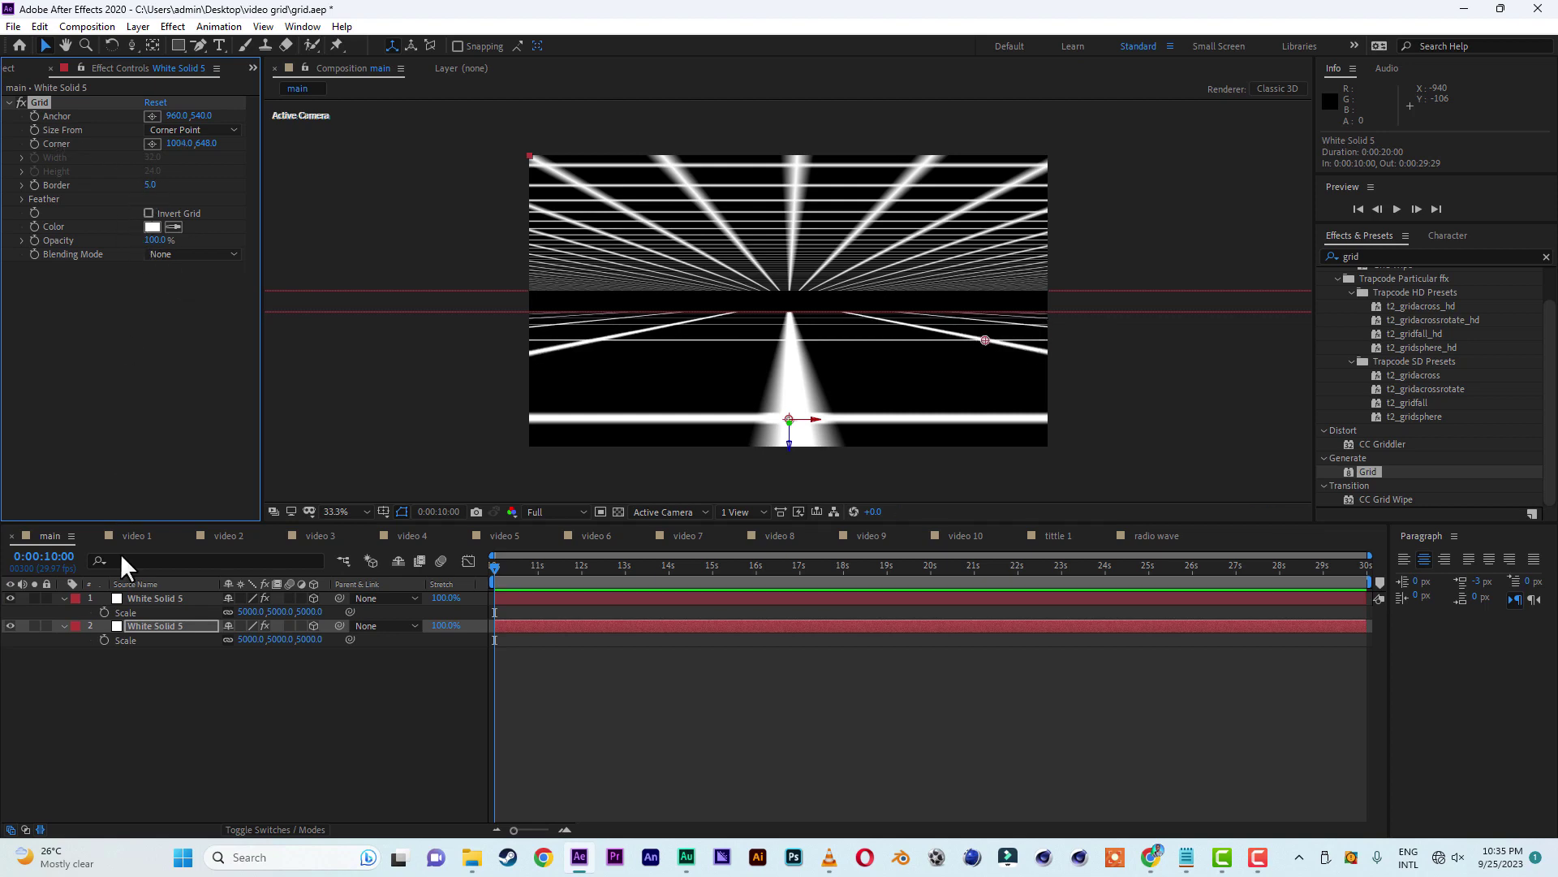
pyautogui.click(149, 622)
pyautogui.click(159, 597)
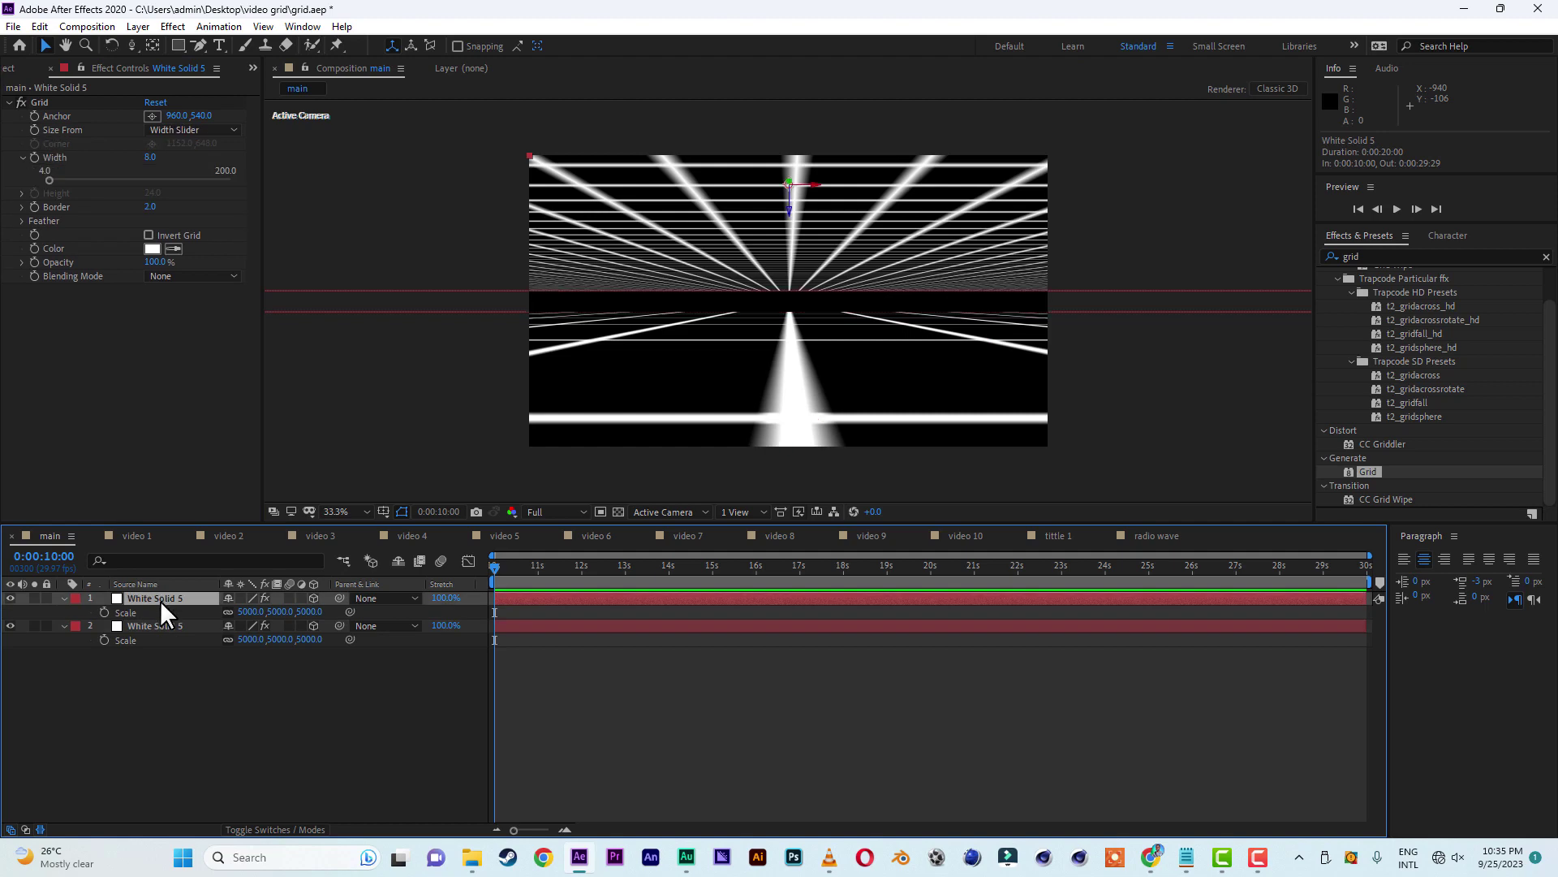
pyautogui.click(161, 622)
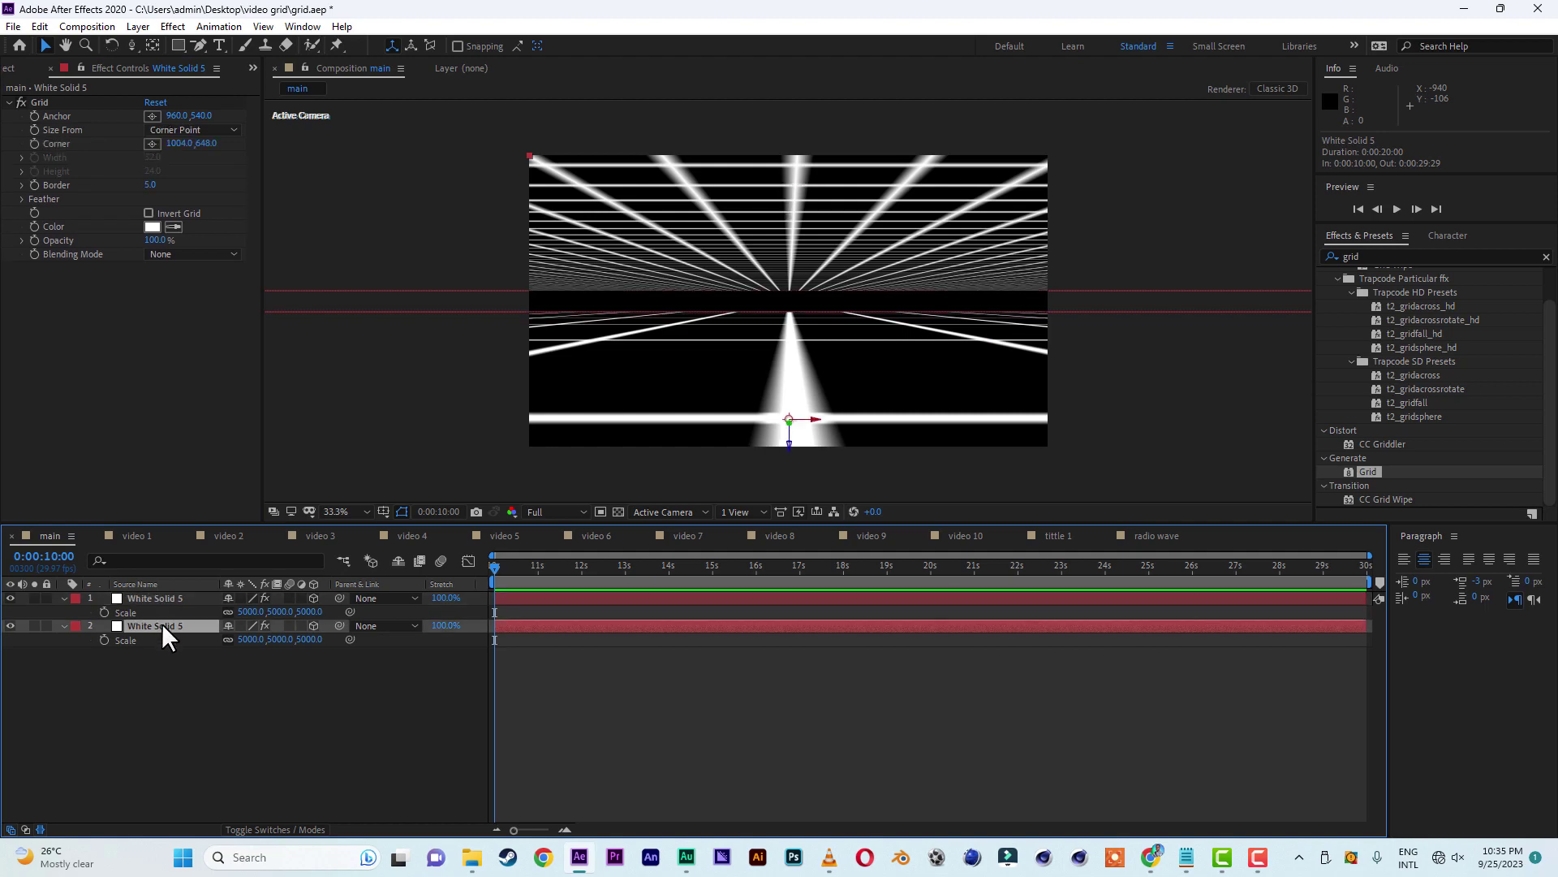
pyautogui.click(153, 185)
pyautogui.write('2')
pyautogui.press('Return')
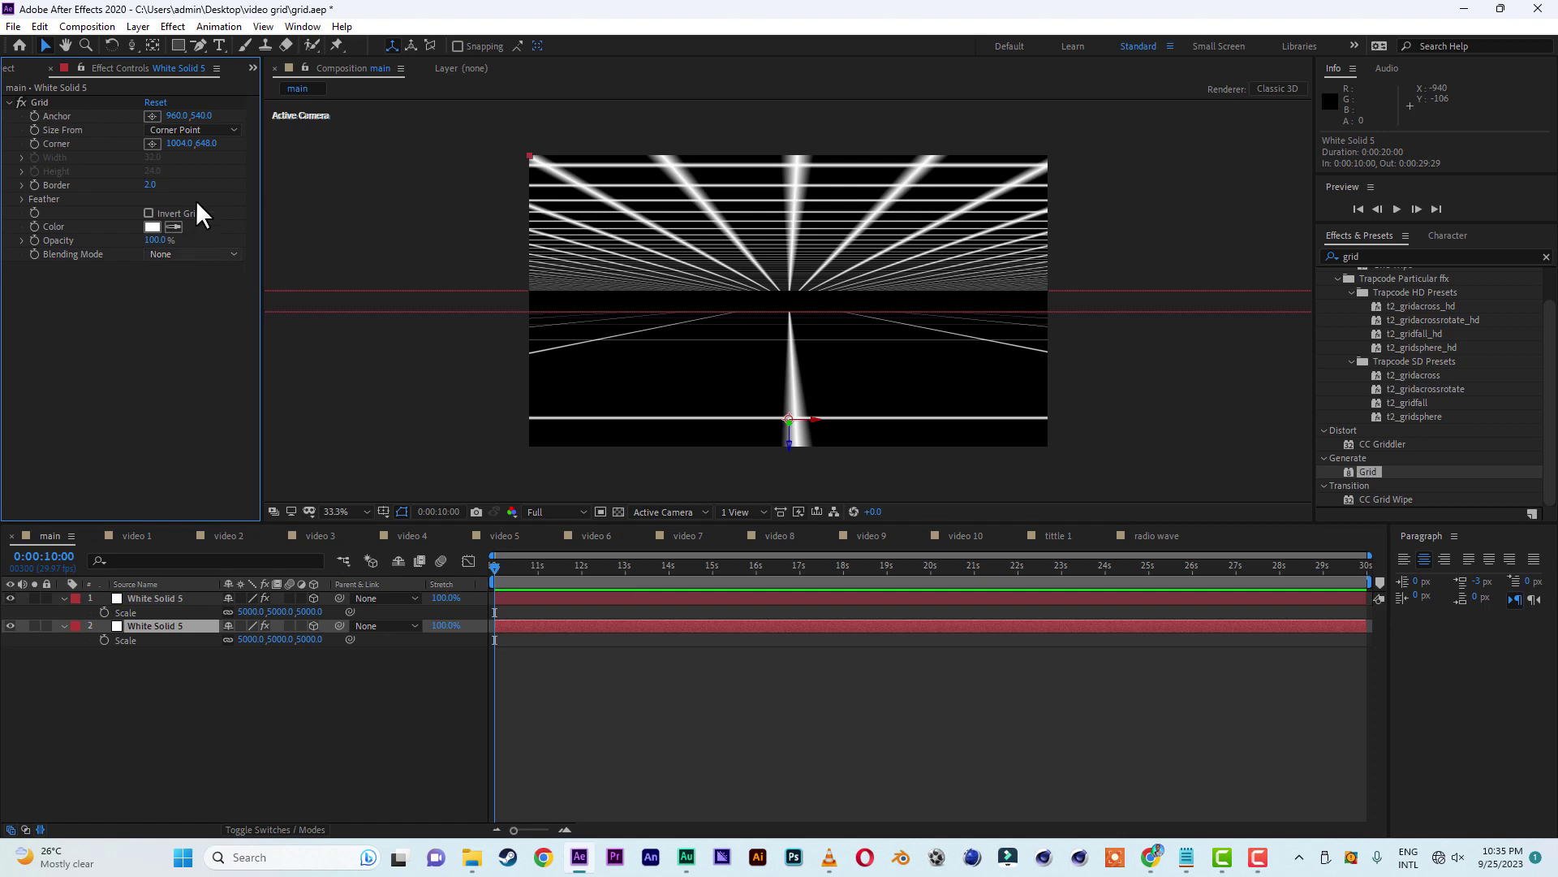
pyautogui.press('Return')
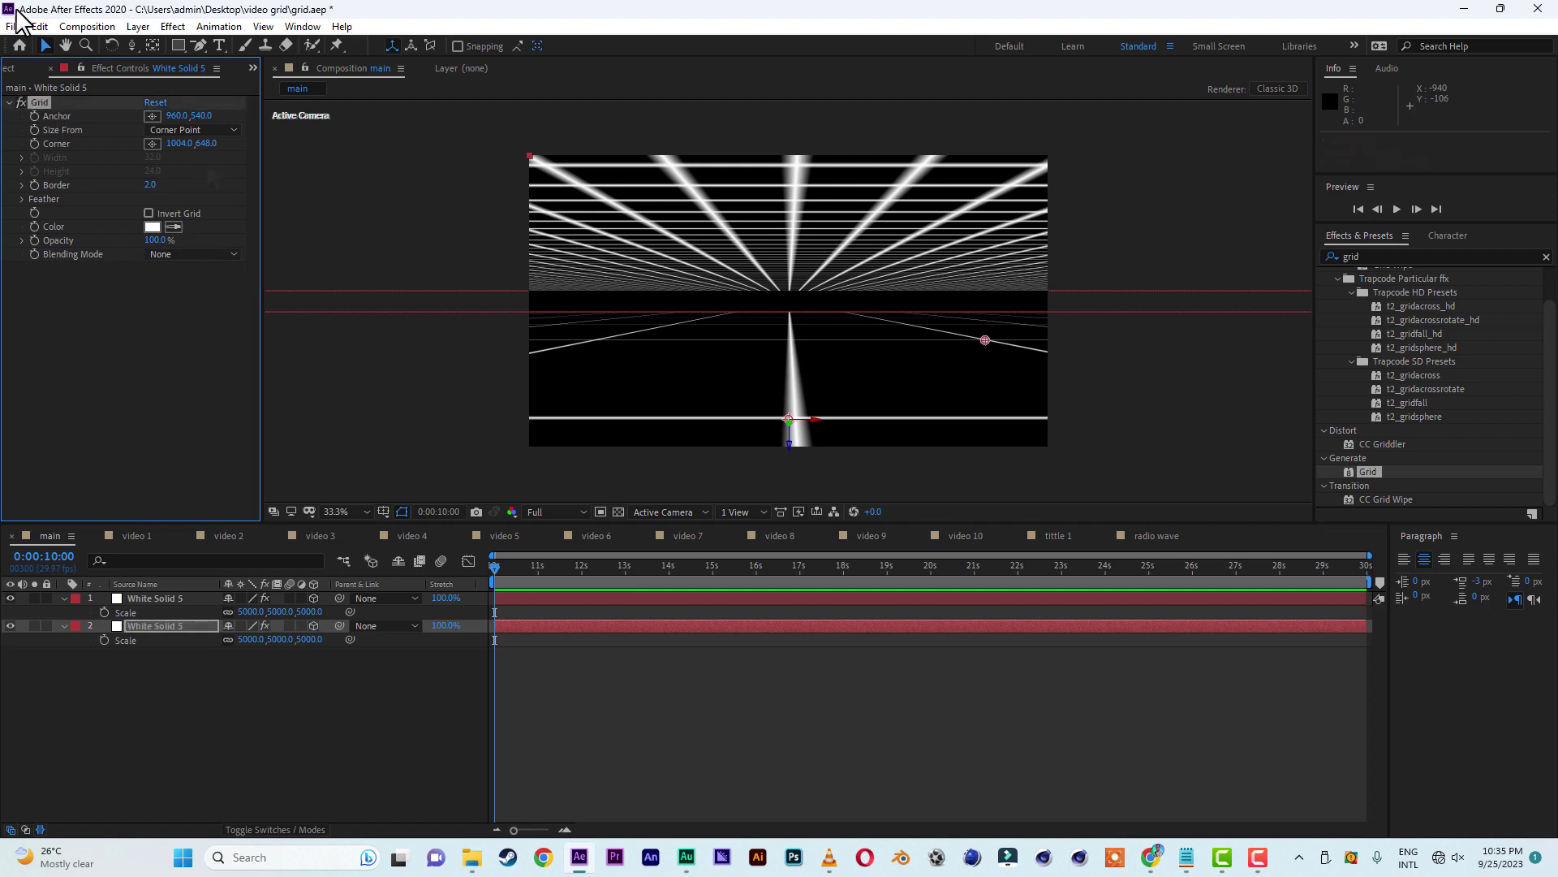
# - Save the project, then add a white 1920 × 1080 solid named bg beneath both grid layers
pyautogui.click(13, 26)
pyautogui.click(41, 180)
pyautogui.rightClick(179, 738)
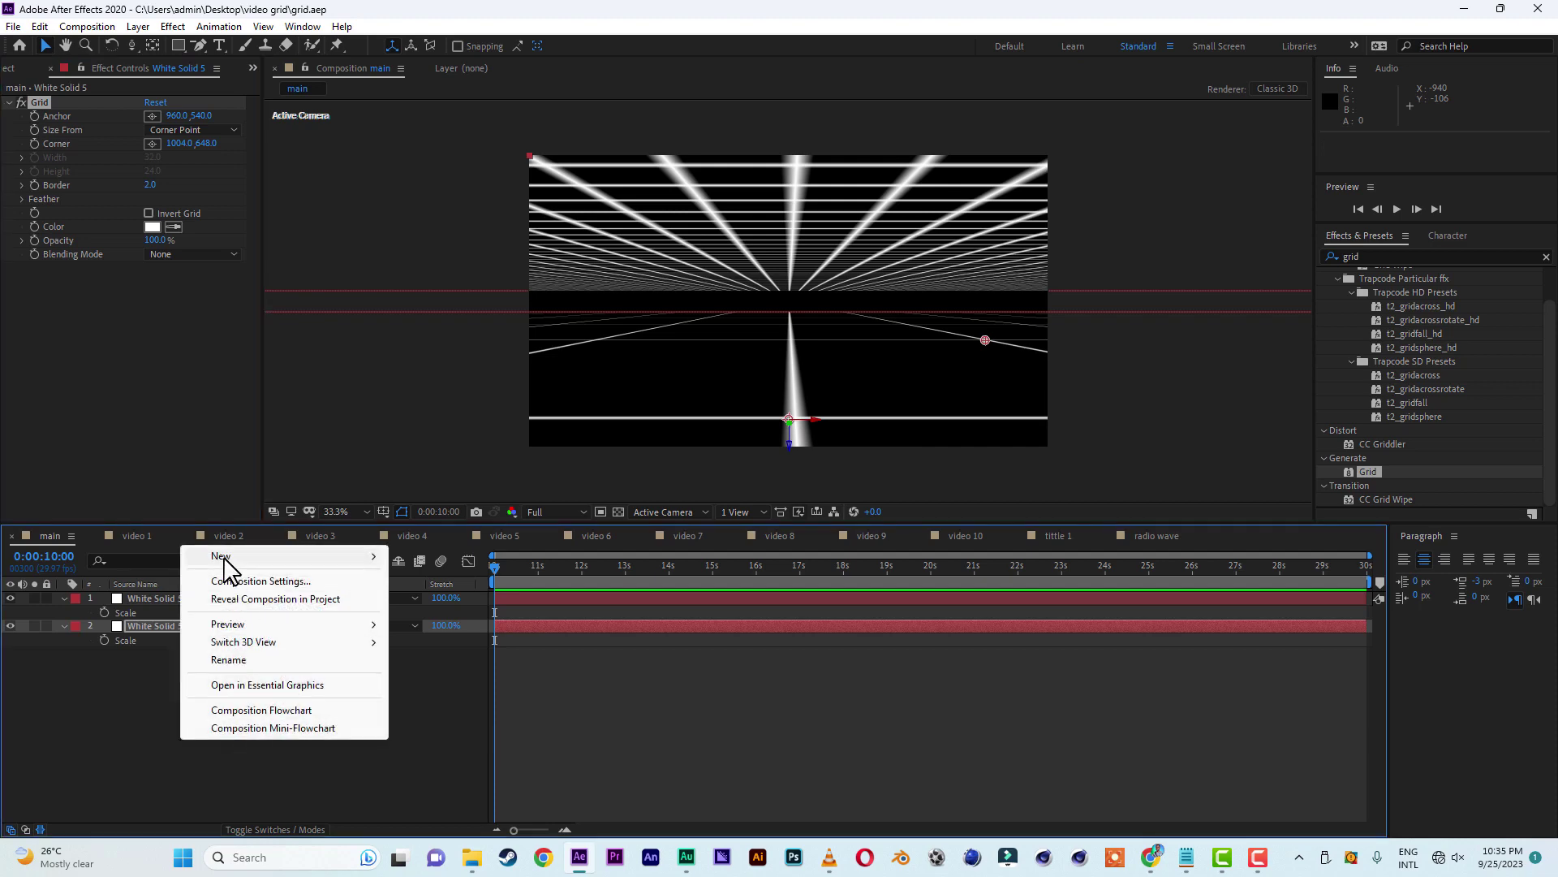
pyautogui.moveTo(226, 557)
pyautogui.click(430, 598)
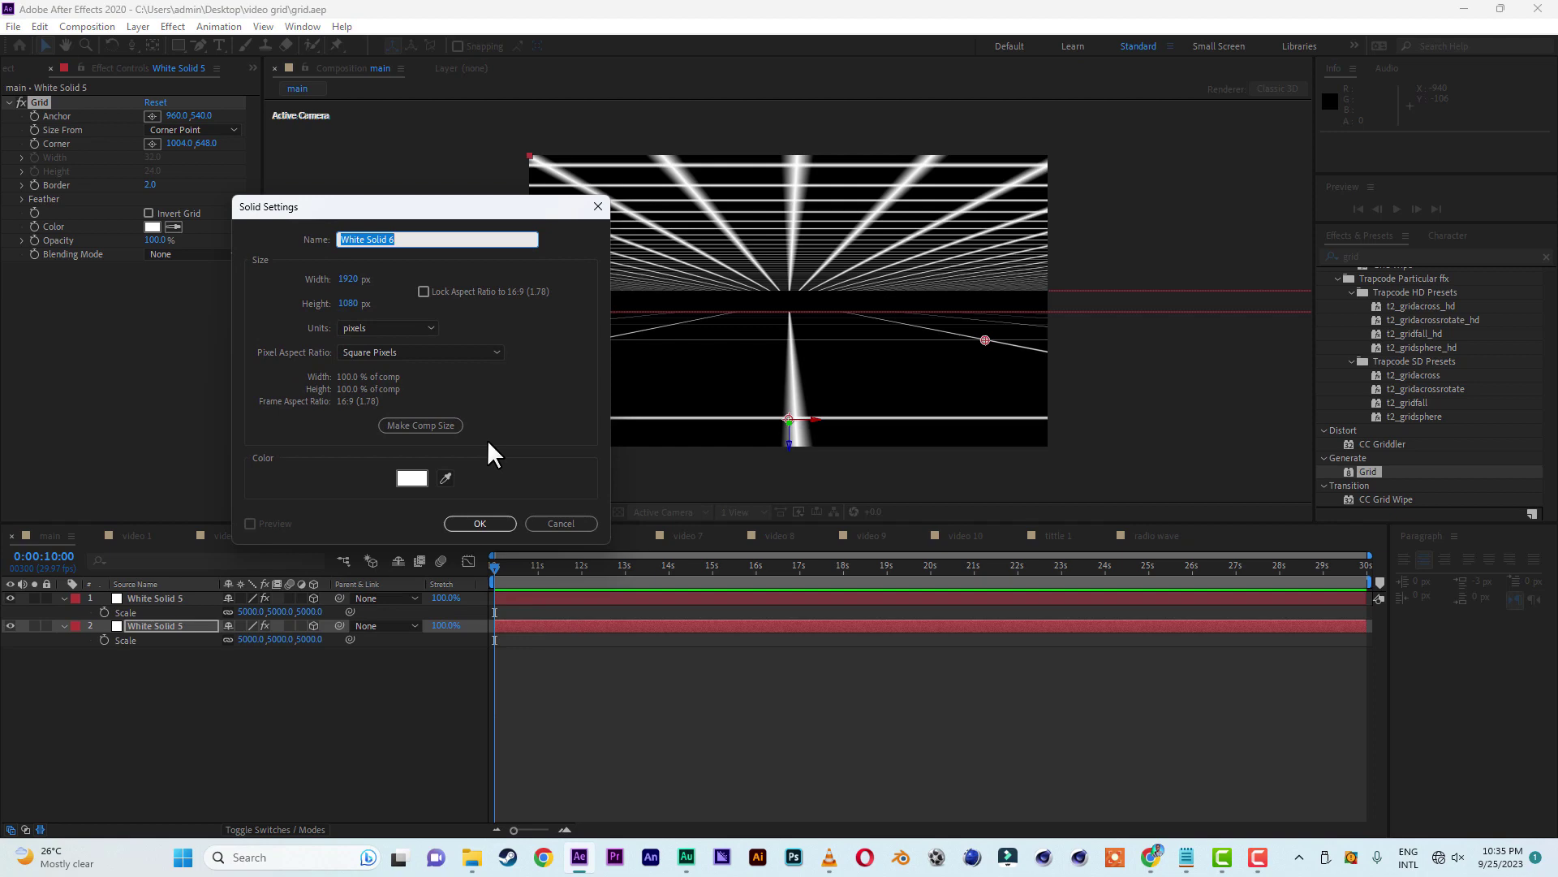
pyautogui.write('bg')
pyautogui.click(480, 523)
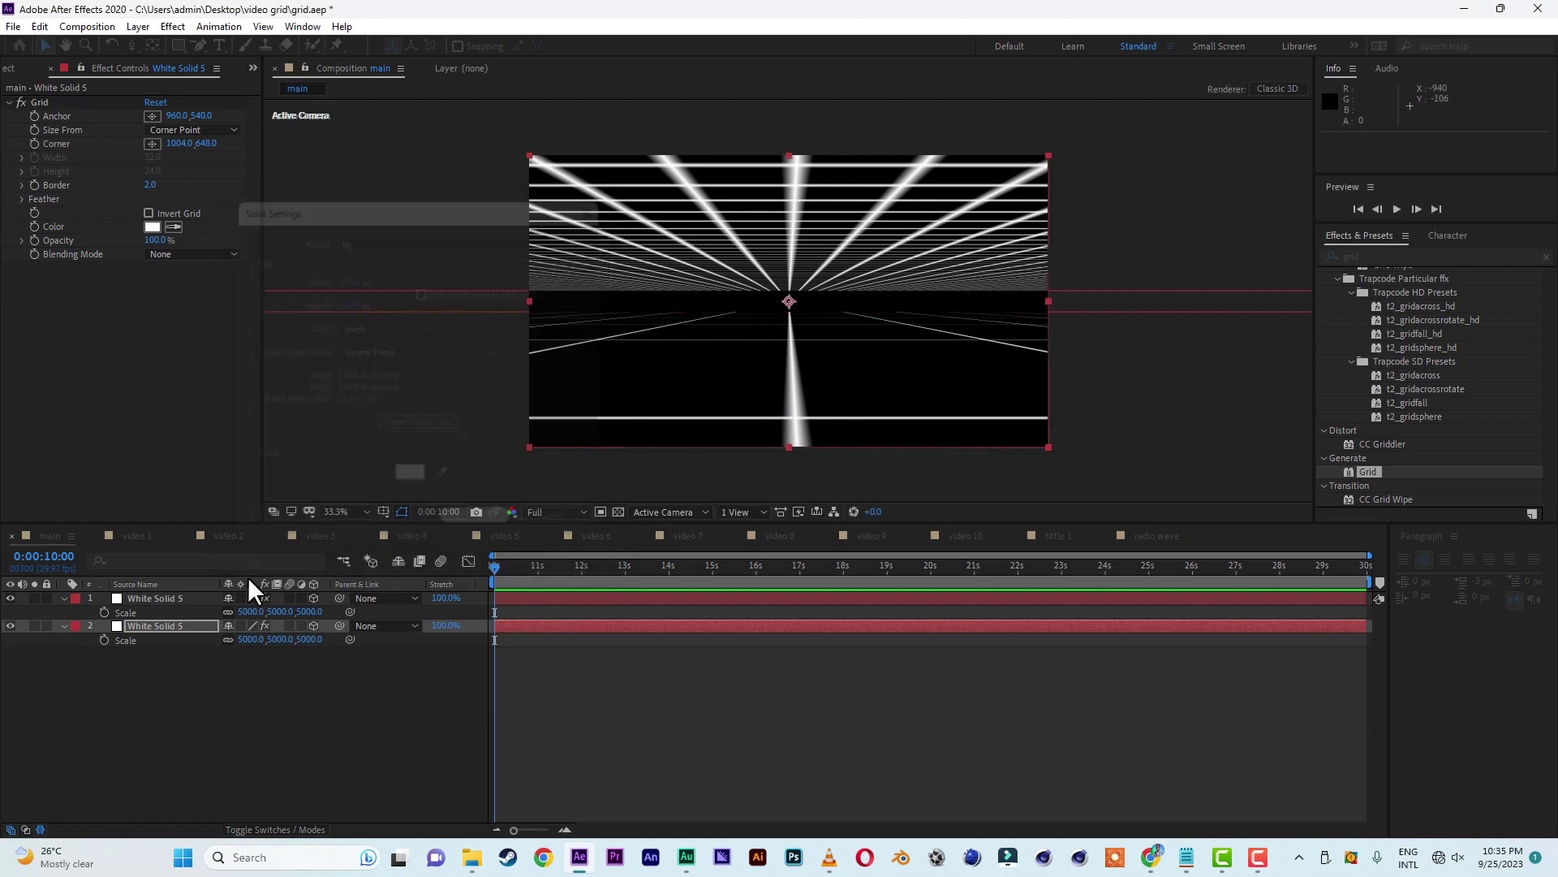
pyautogui.moveTo(138, 622); pyautogui.dragTo(144, 687)
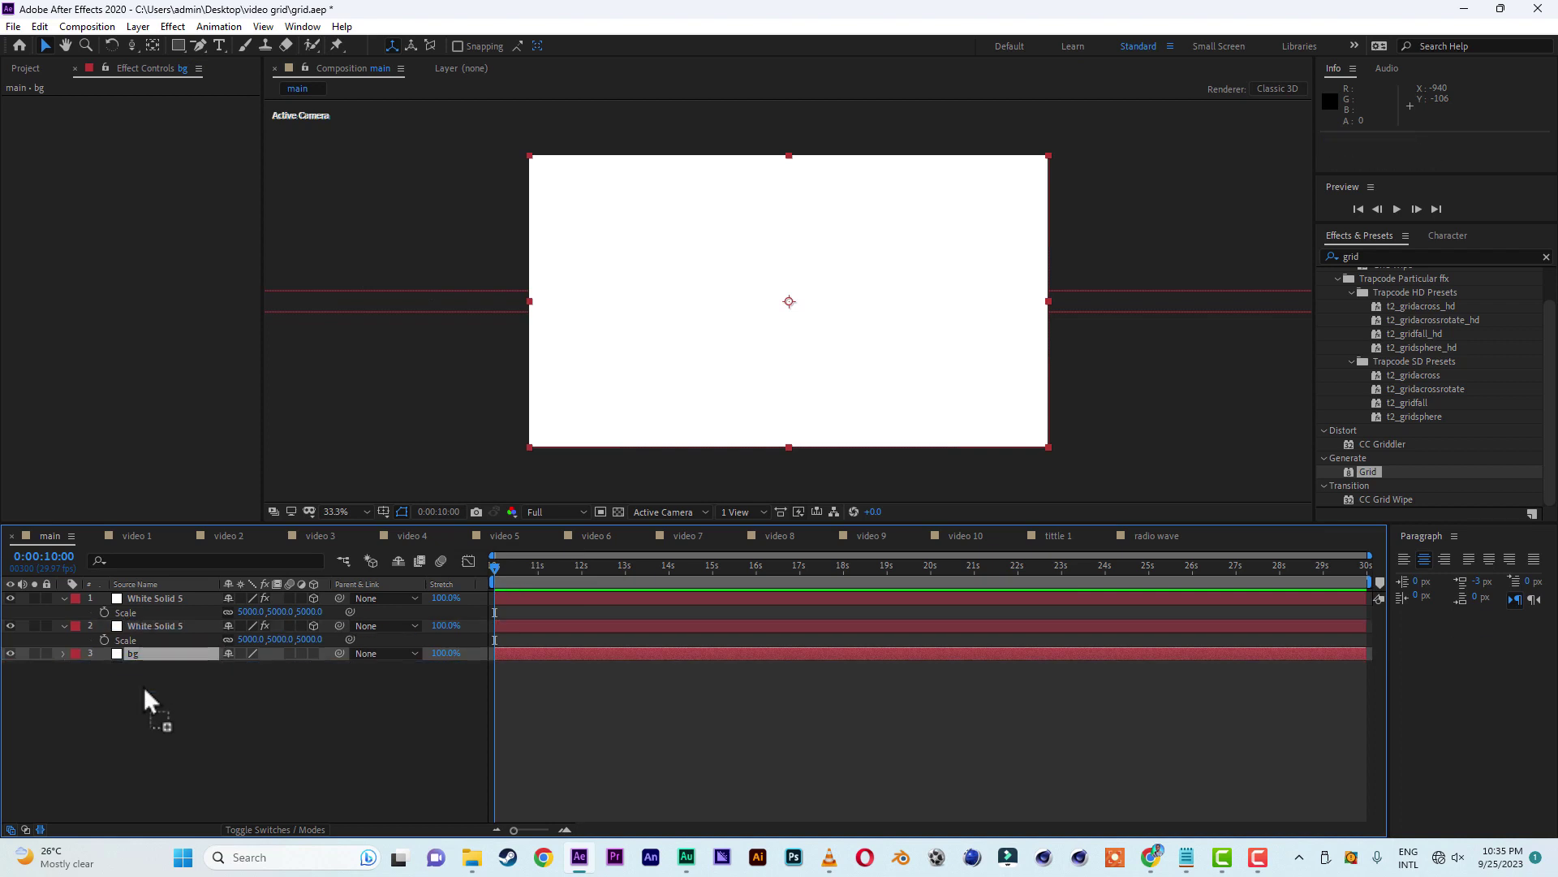
# - Apply the Gradient Ramp effect to the bg layer and swap its start and end colors
pyautogui.click(1392, 256)
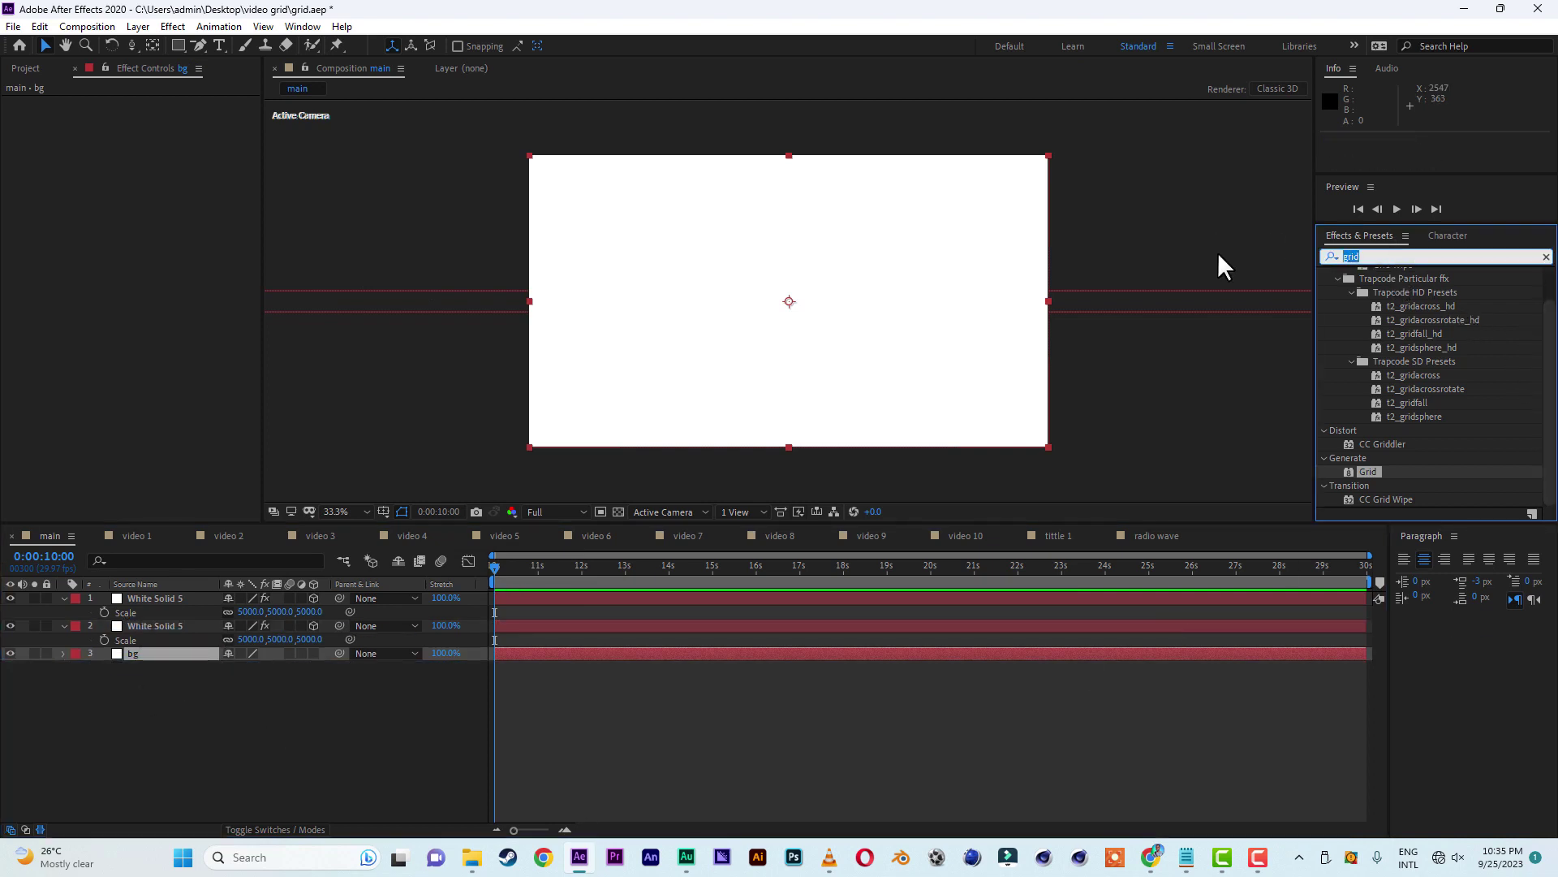
pyautogui.write('ramp')
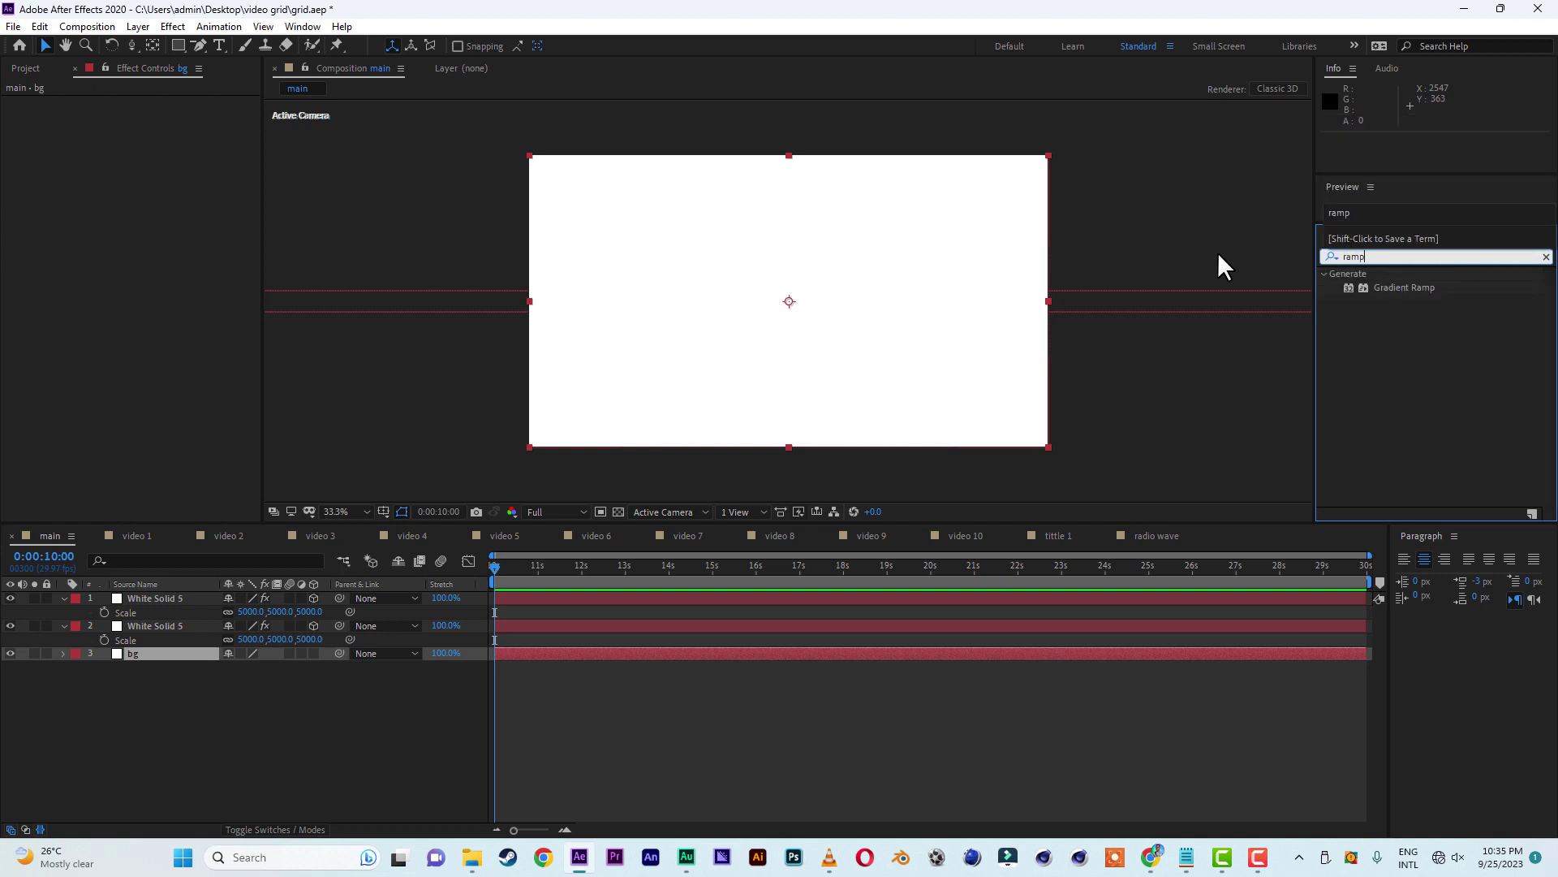
pyautogui.doubleClick(1414, 289)
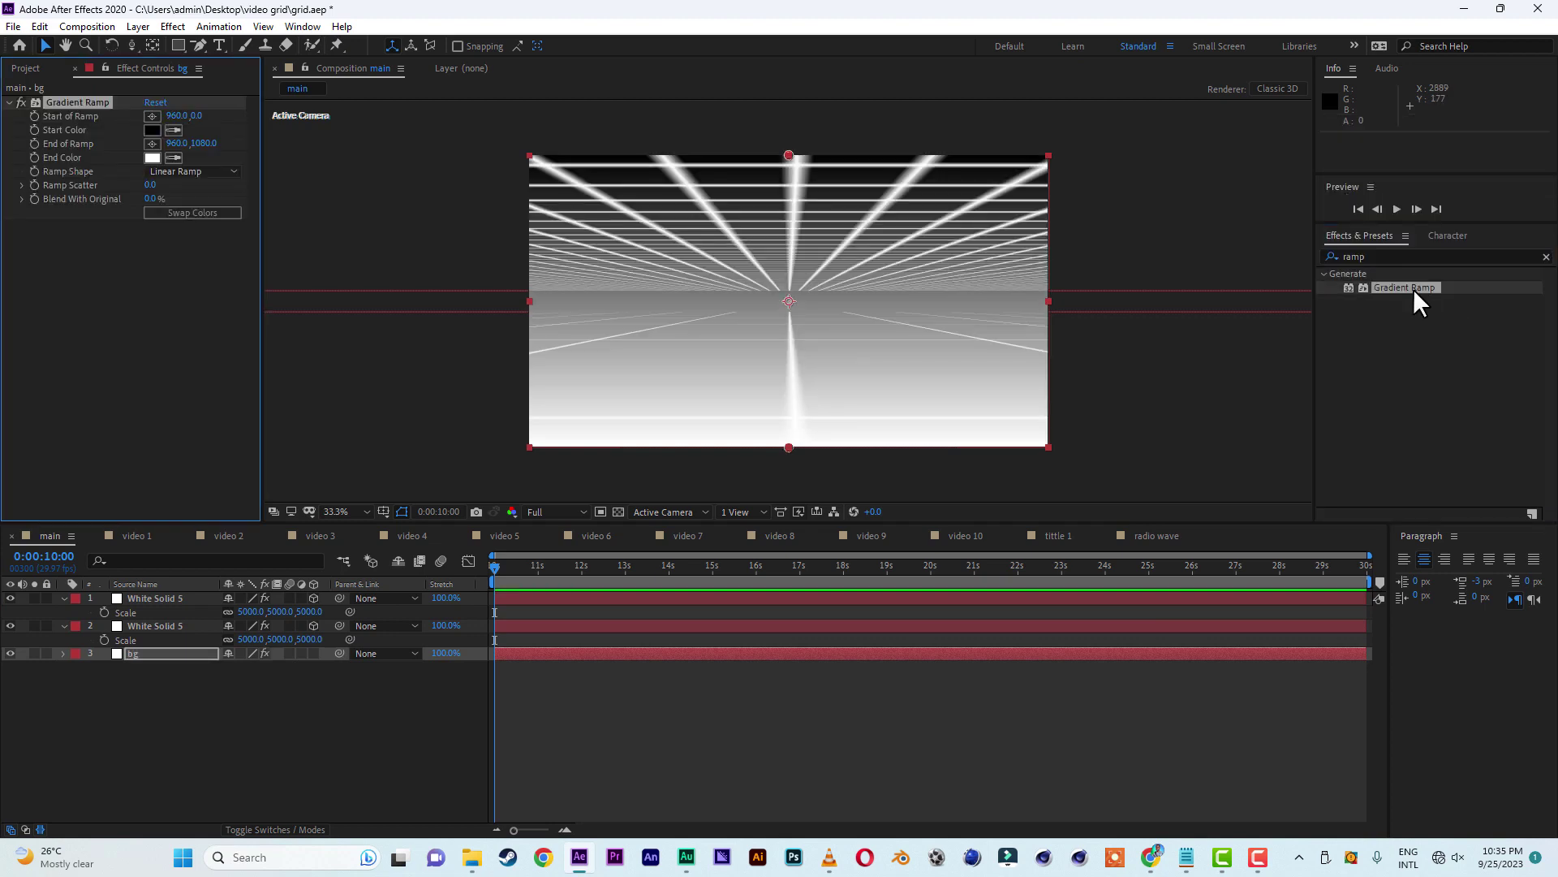
pyautogui.click(198, 213)
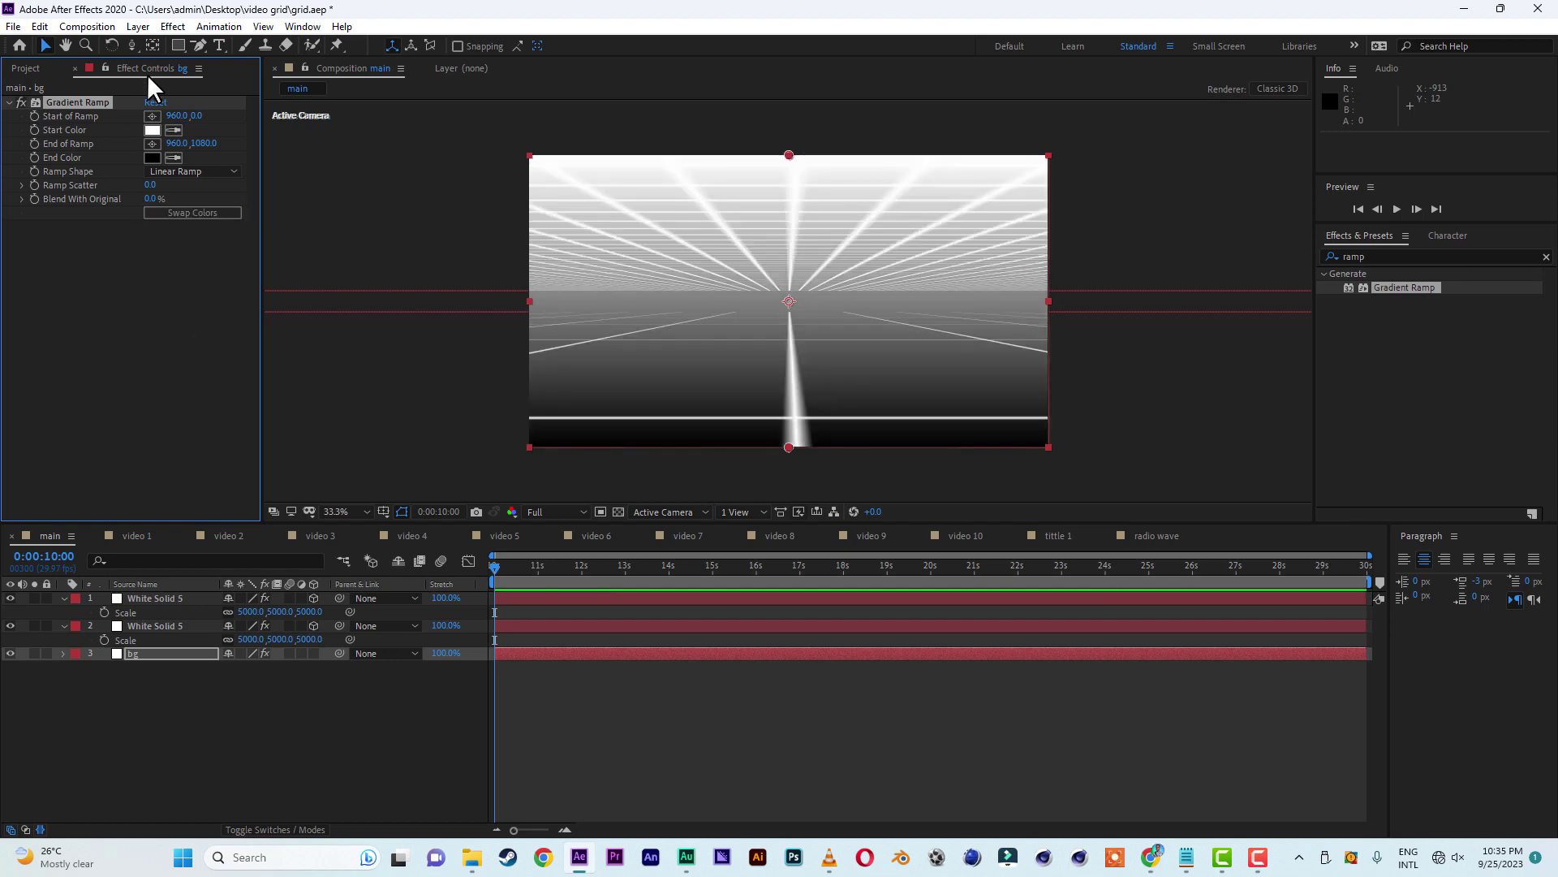
# - Set the bg ramp's end color to dark navy blue 22274D
pyautogui.click(151, 157)
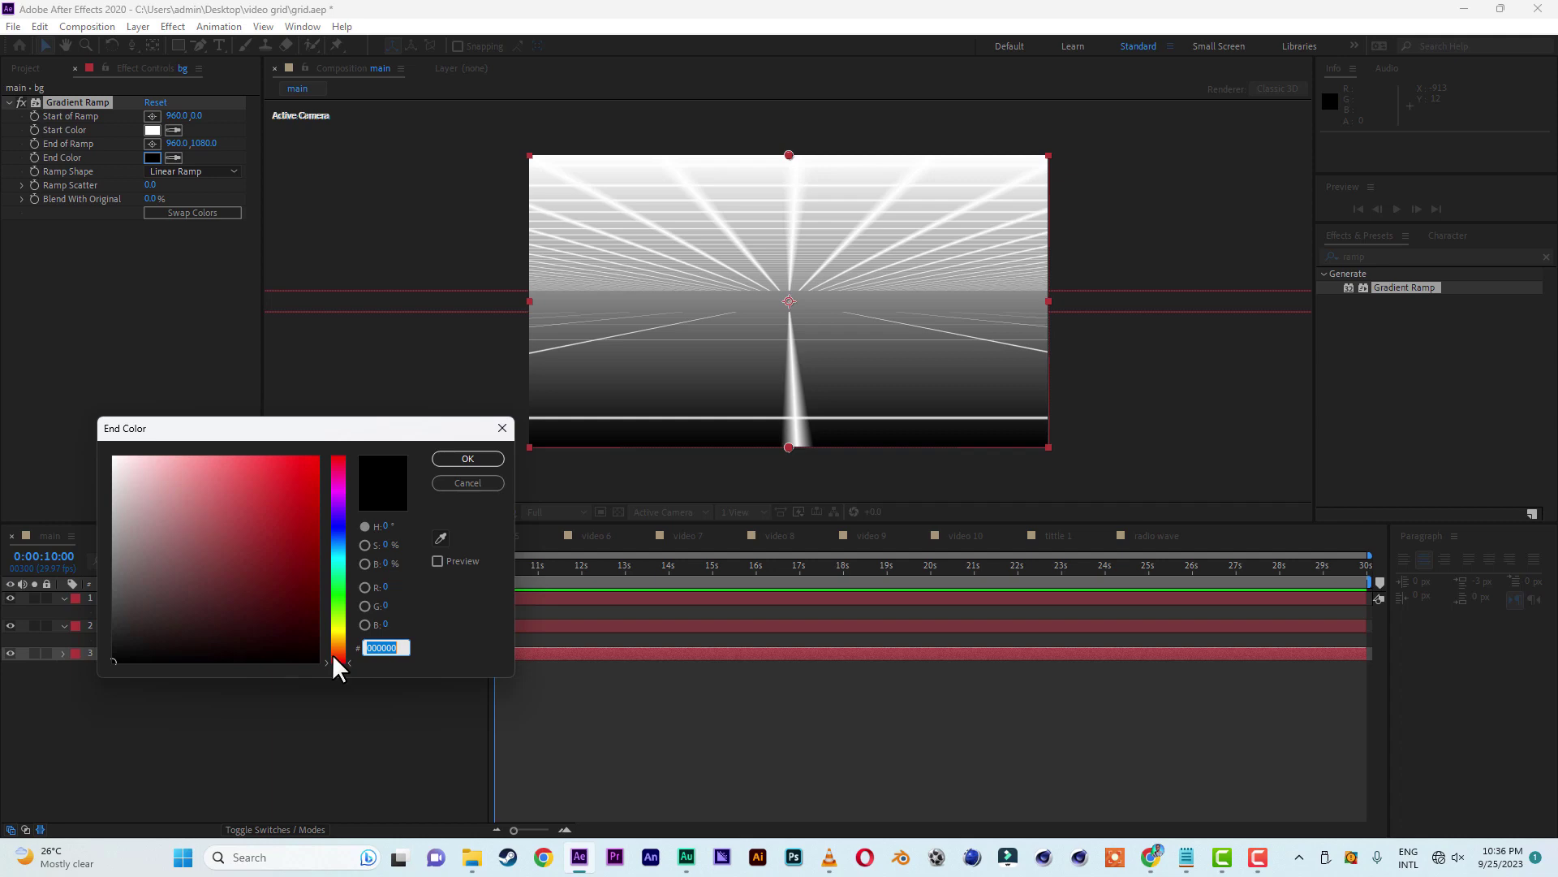
pyautogui.click(338, 528)
pyautogui.moveTo(289, 546); pyautogui.dragTo(224, 600)
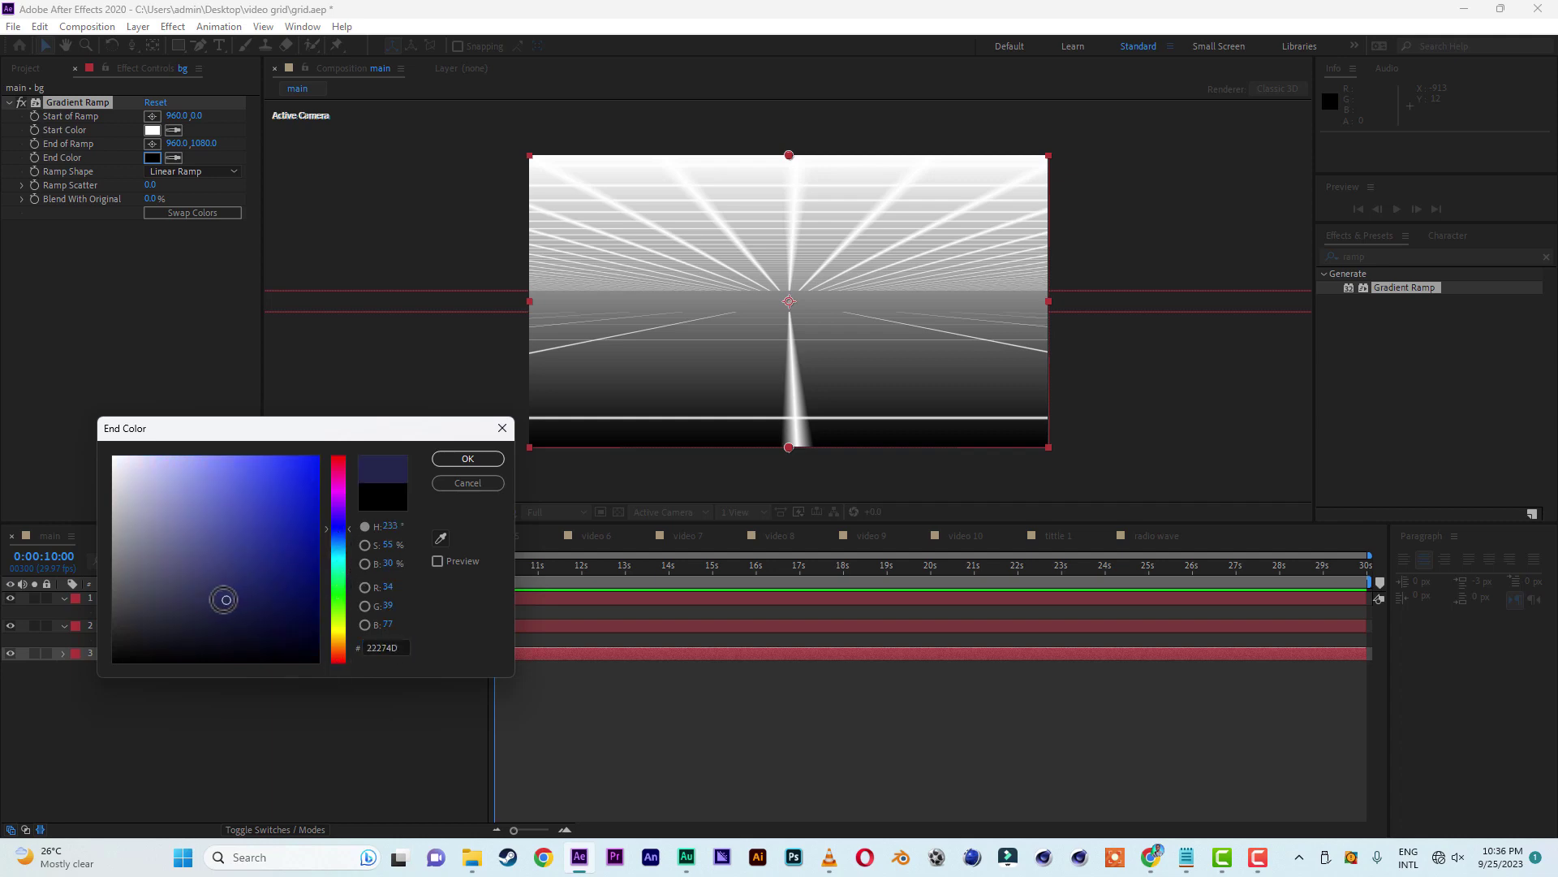
pyautogui.click(463, 459)
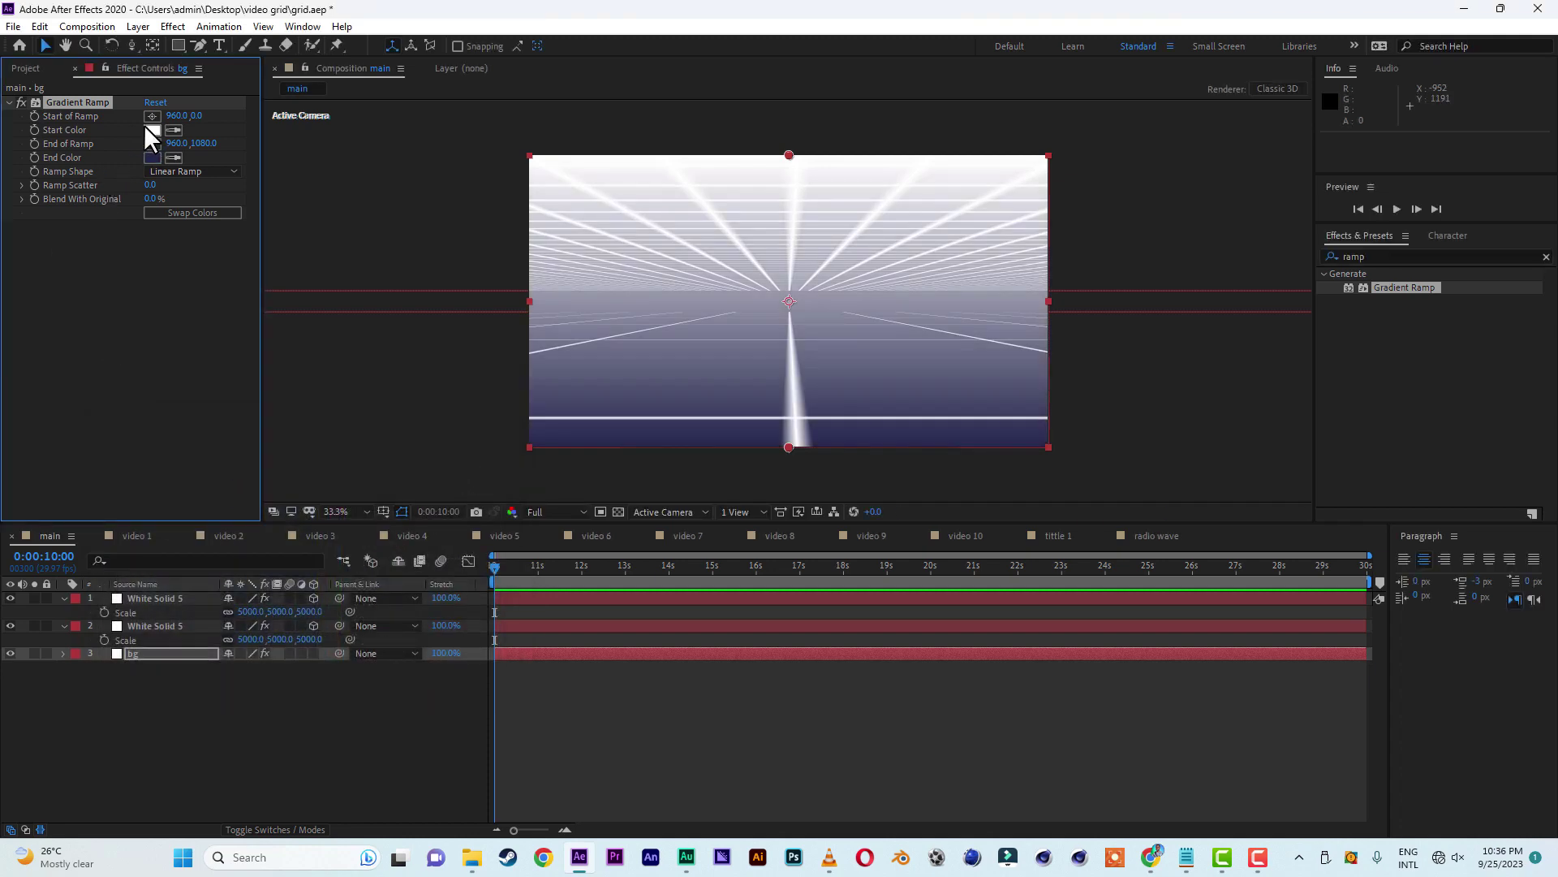
# - Set the bg ramp's start color to a light blue with a 195° hue and save the project
pyautogui.click(149, 129)
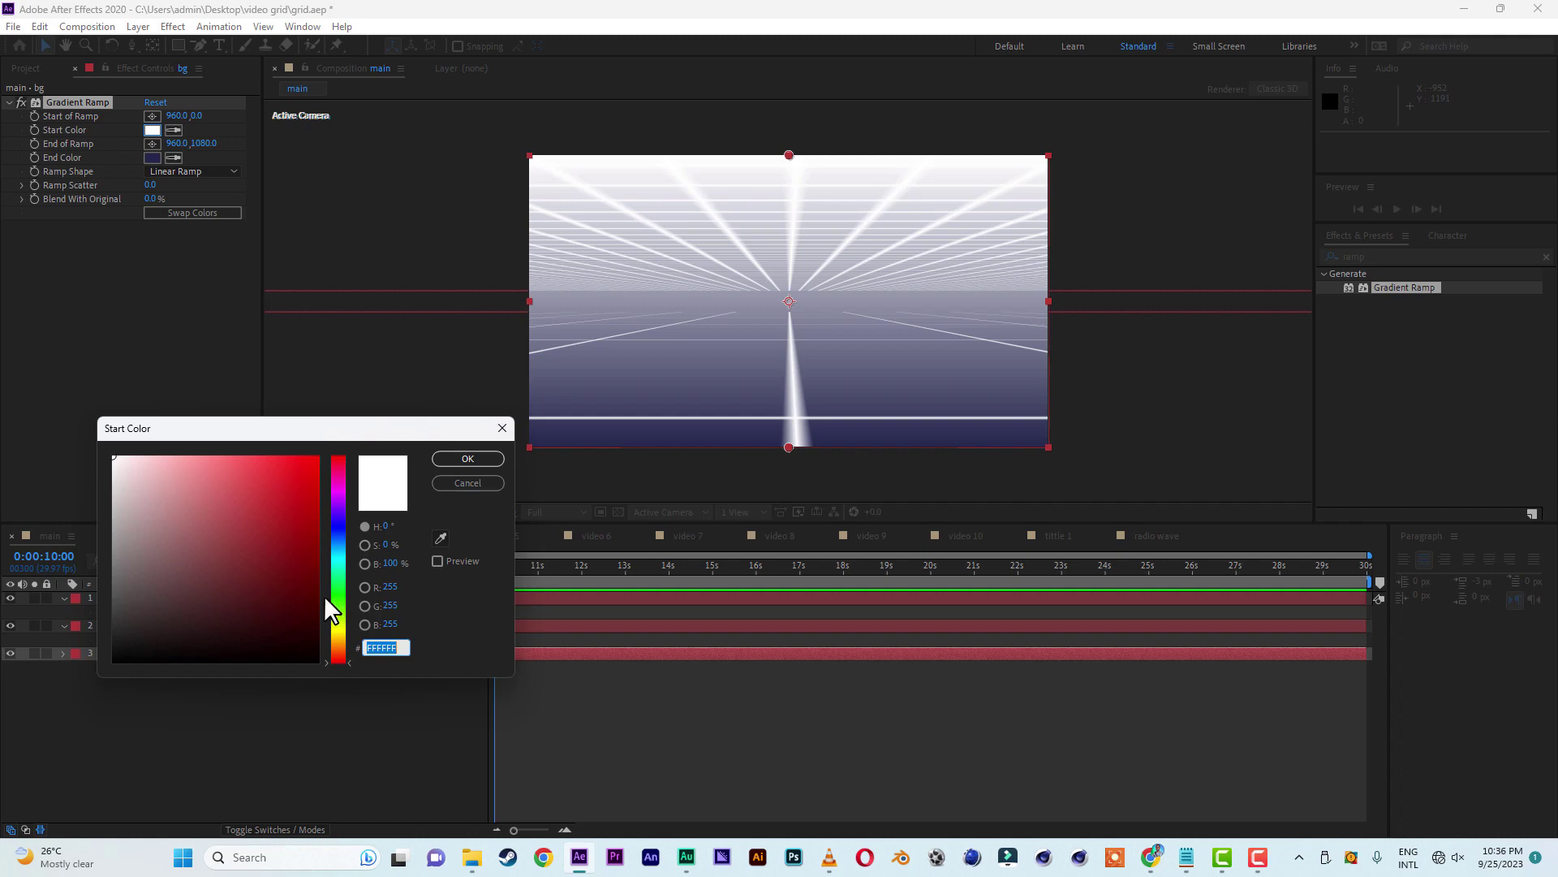
pyautogui.click(334, 549)
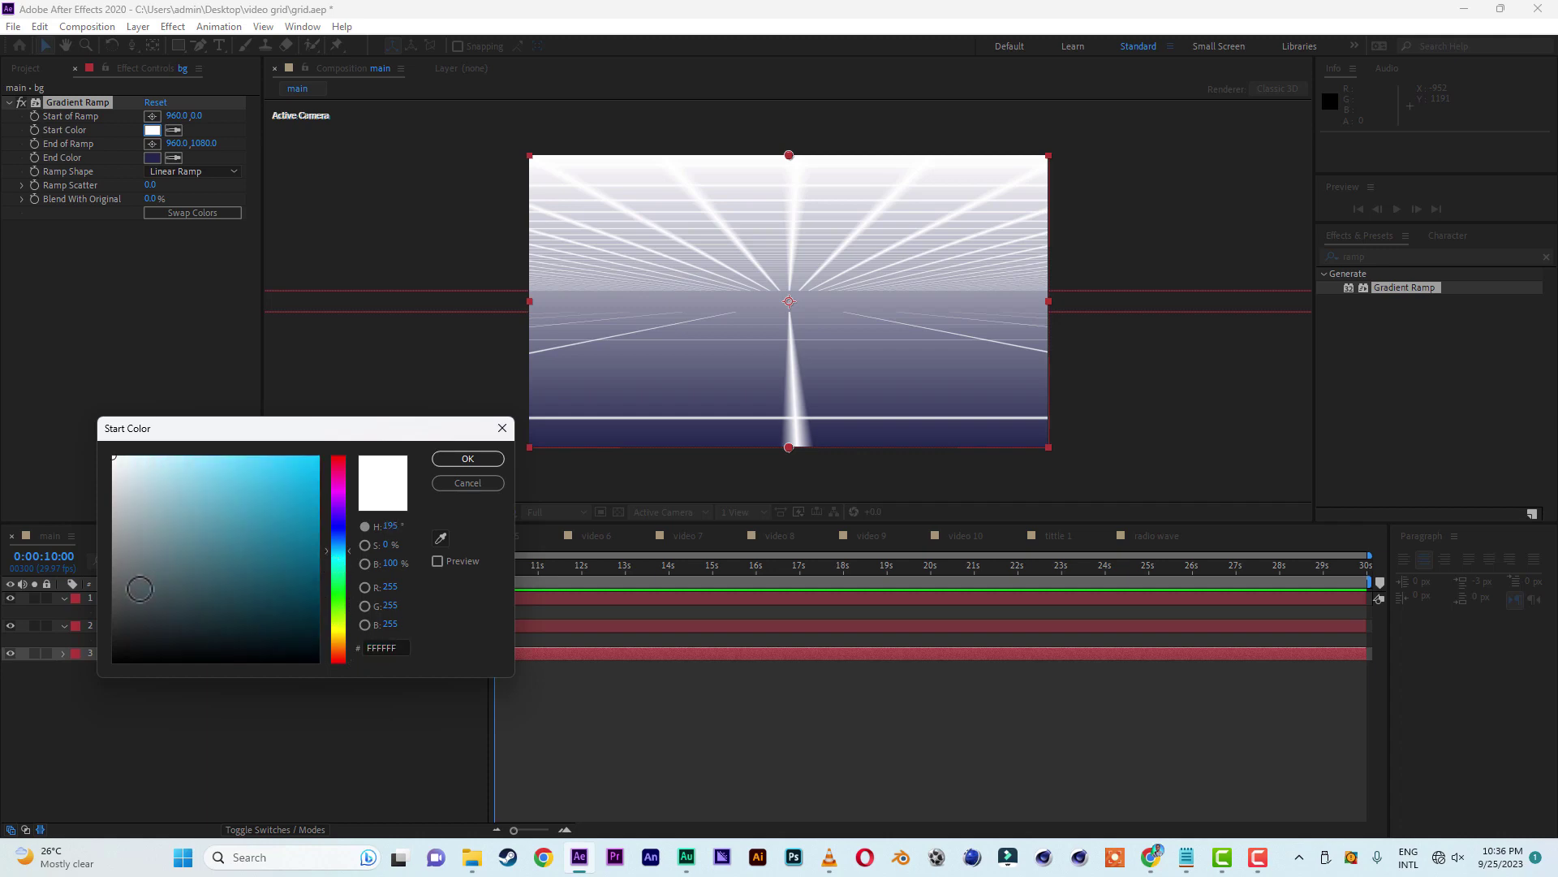
pyautogui.click(135, 473)
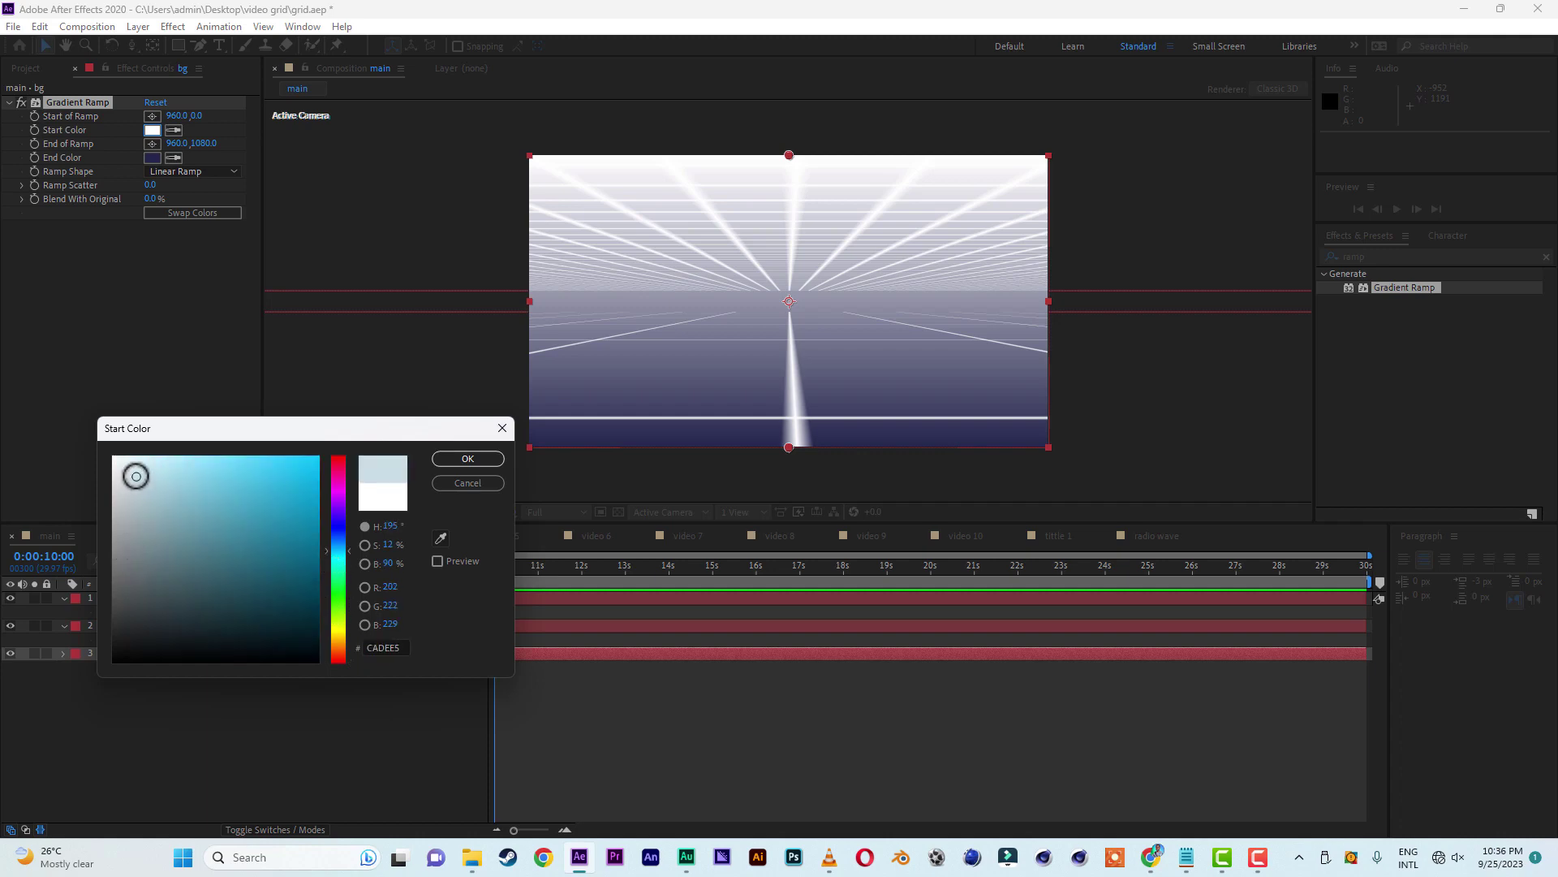
pyautogui.click(163, 474)
pyautogui.click(445, 458)
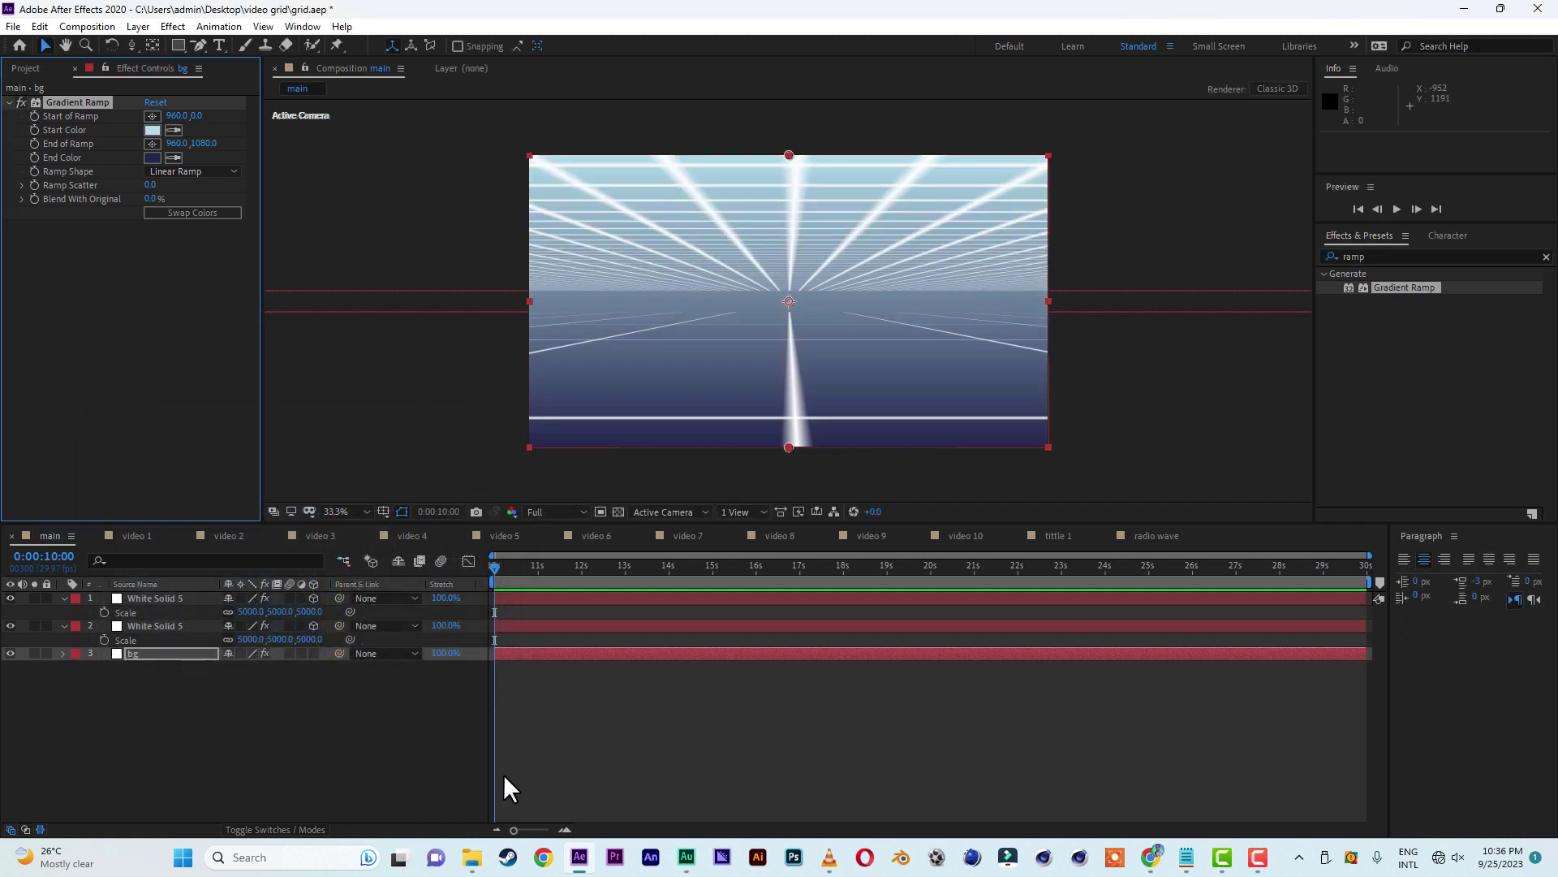
pyautogui.click(13, 26)
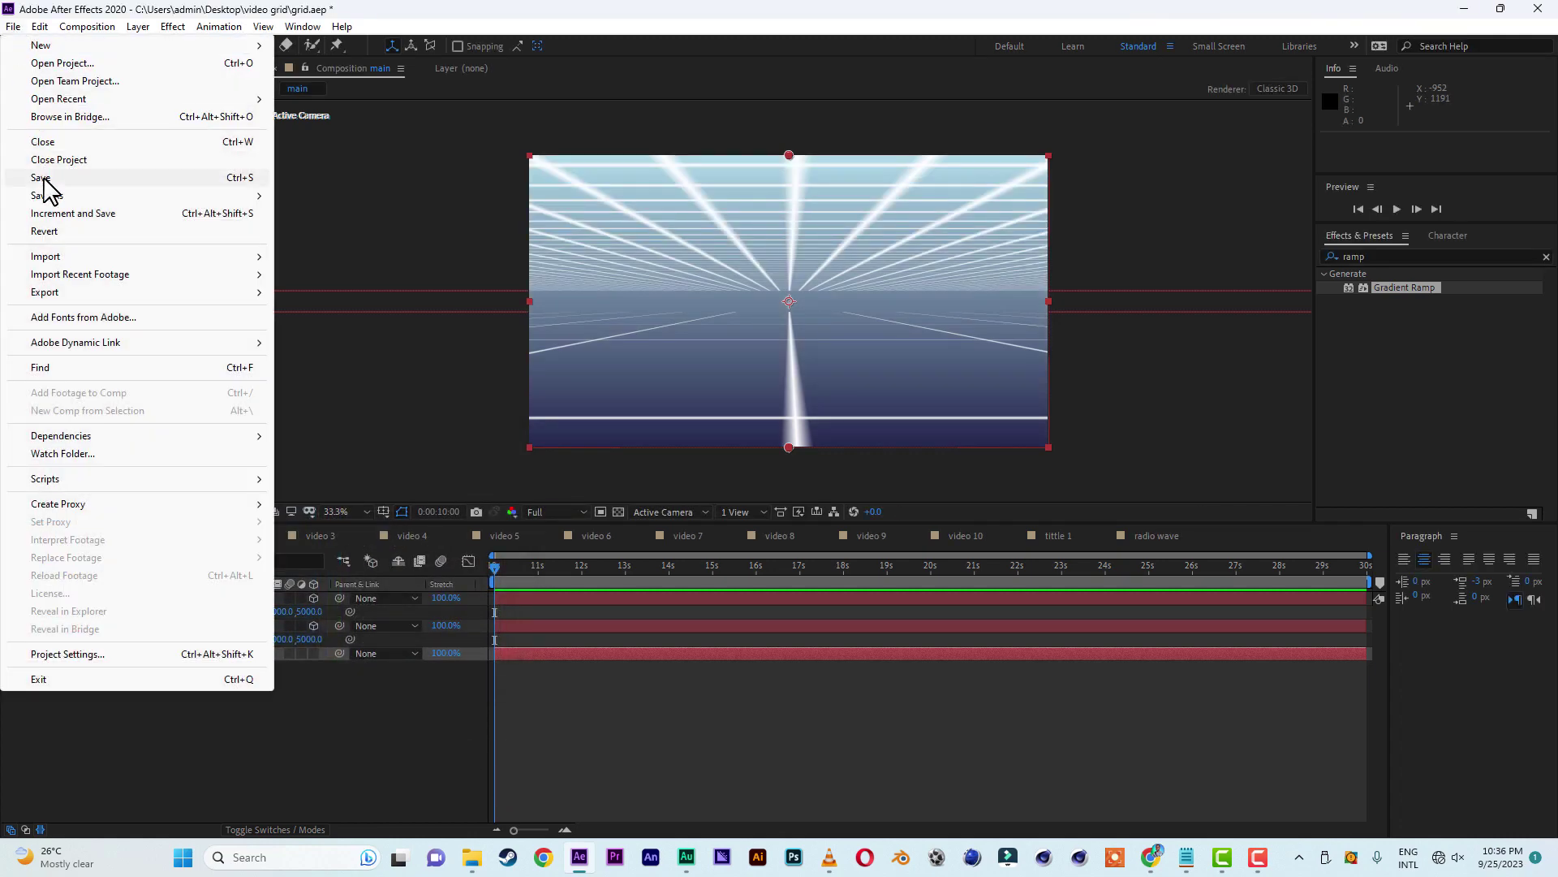
pyautogui.click(47, 178)
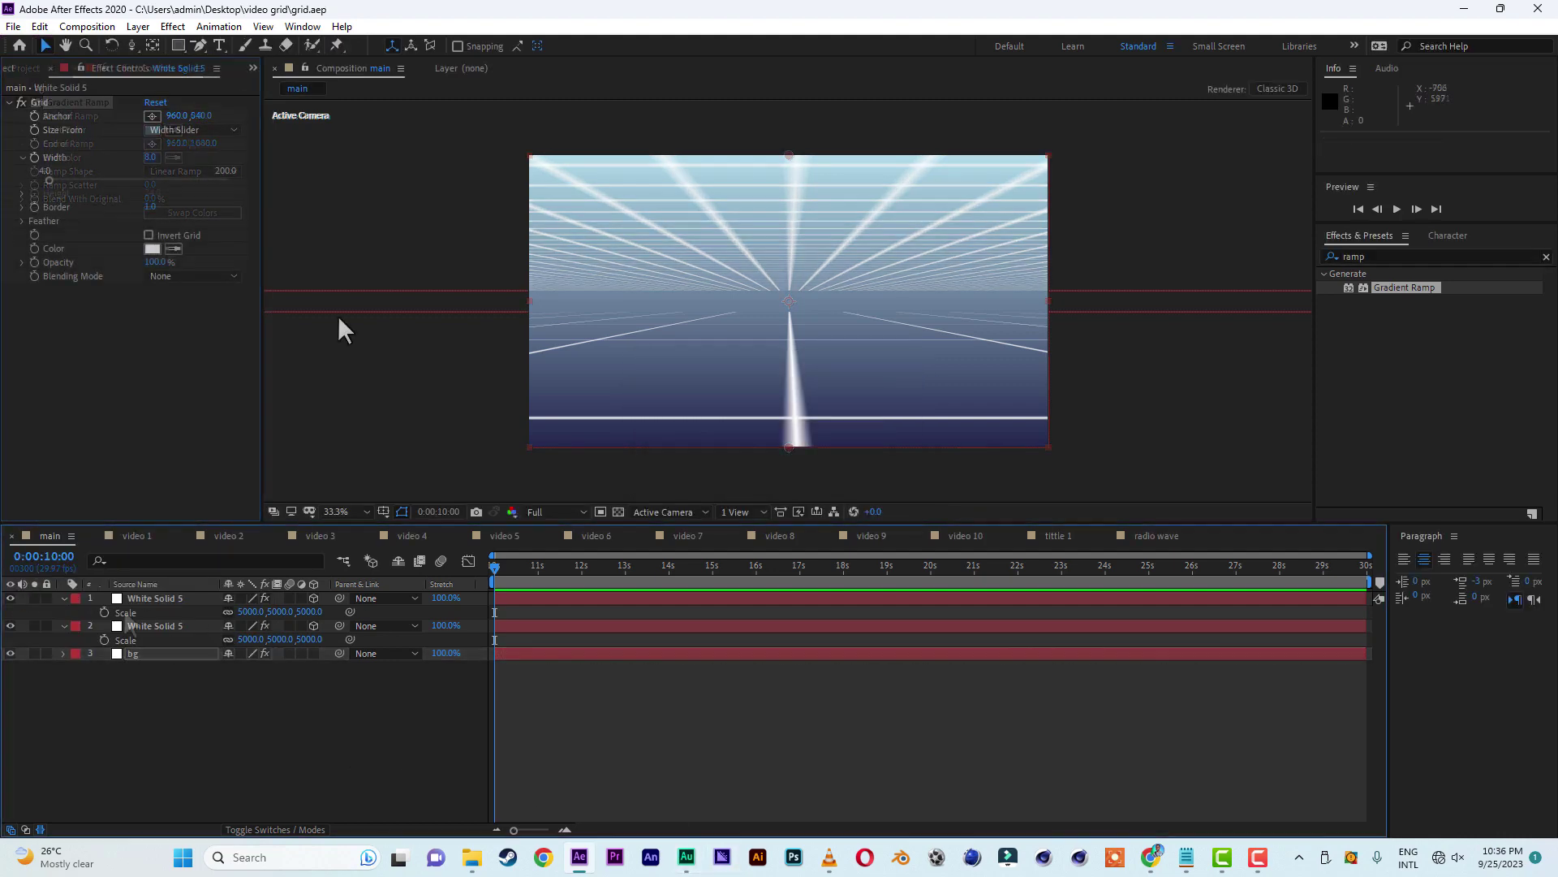
# - Apply the Linear Wipe effect to the ceiling grid layer and set its wipe angle to 0°
pyautogui.click(164, 596)
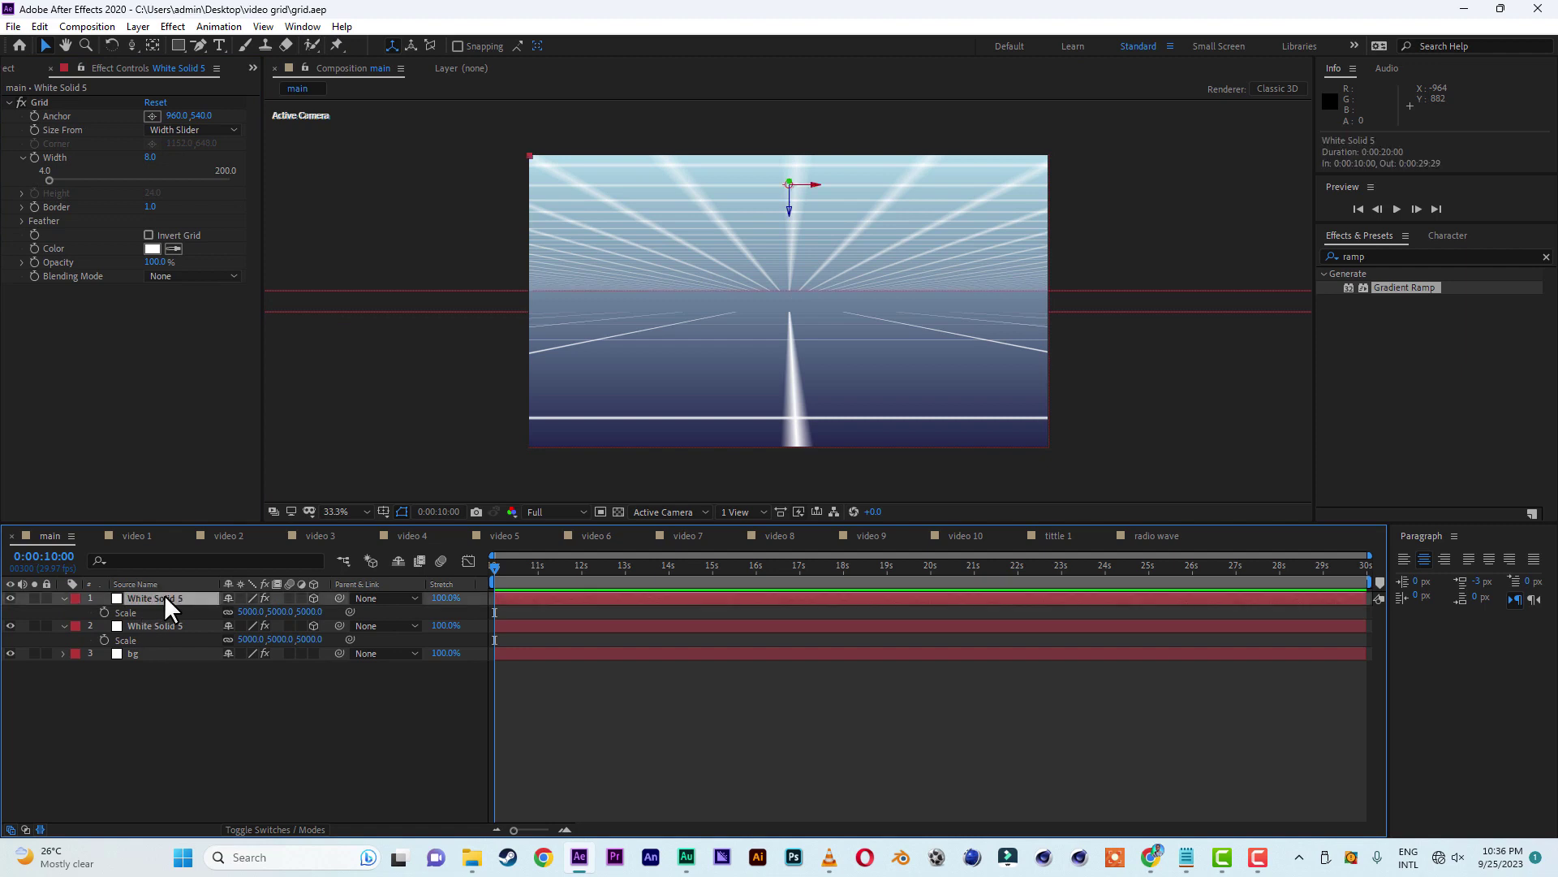
pyautogui.click(1380, 247)
pyautogui.click(1372, 253)
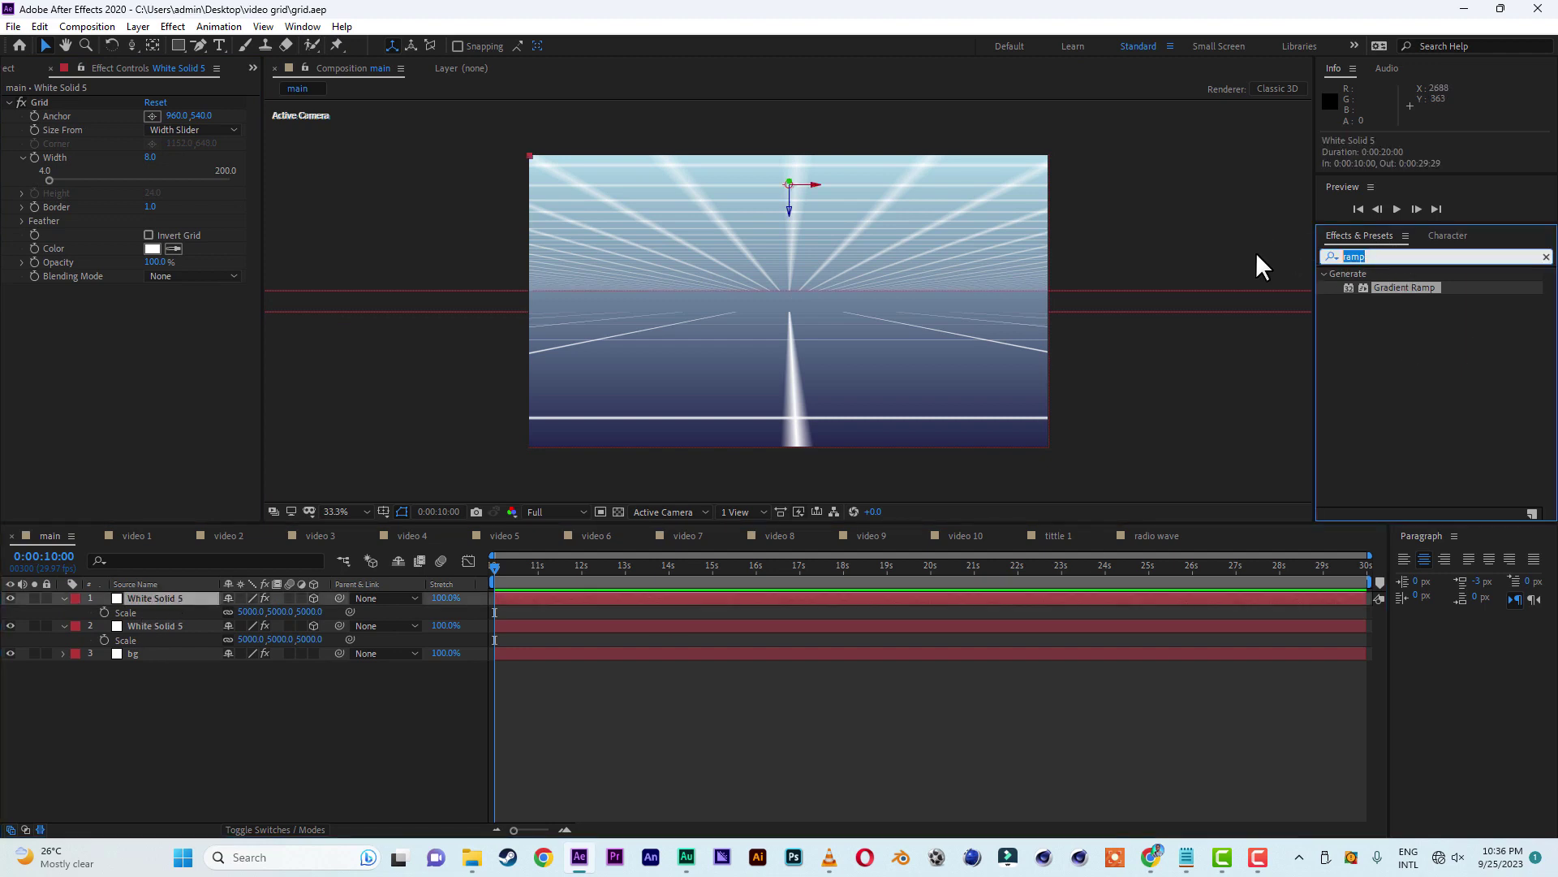
pyautogui.write('line')
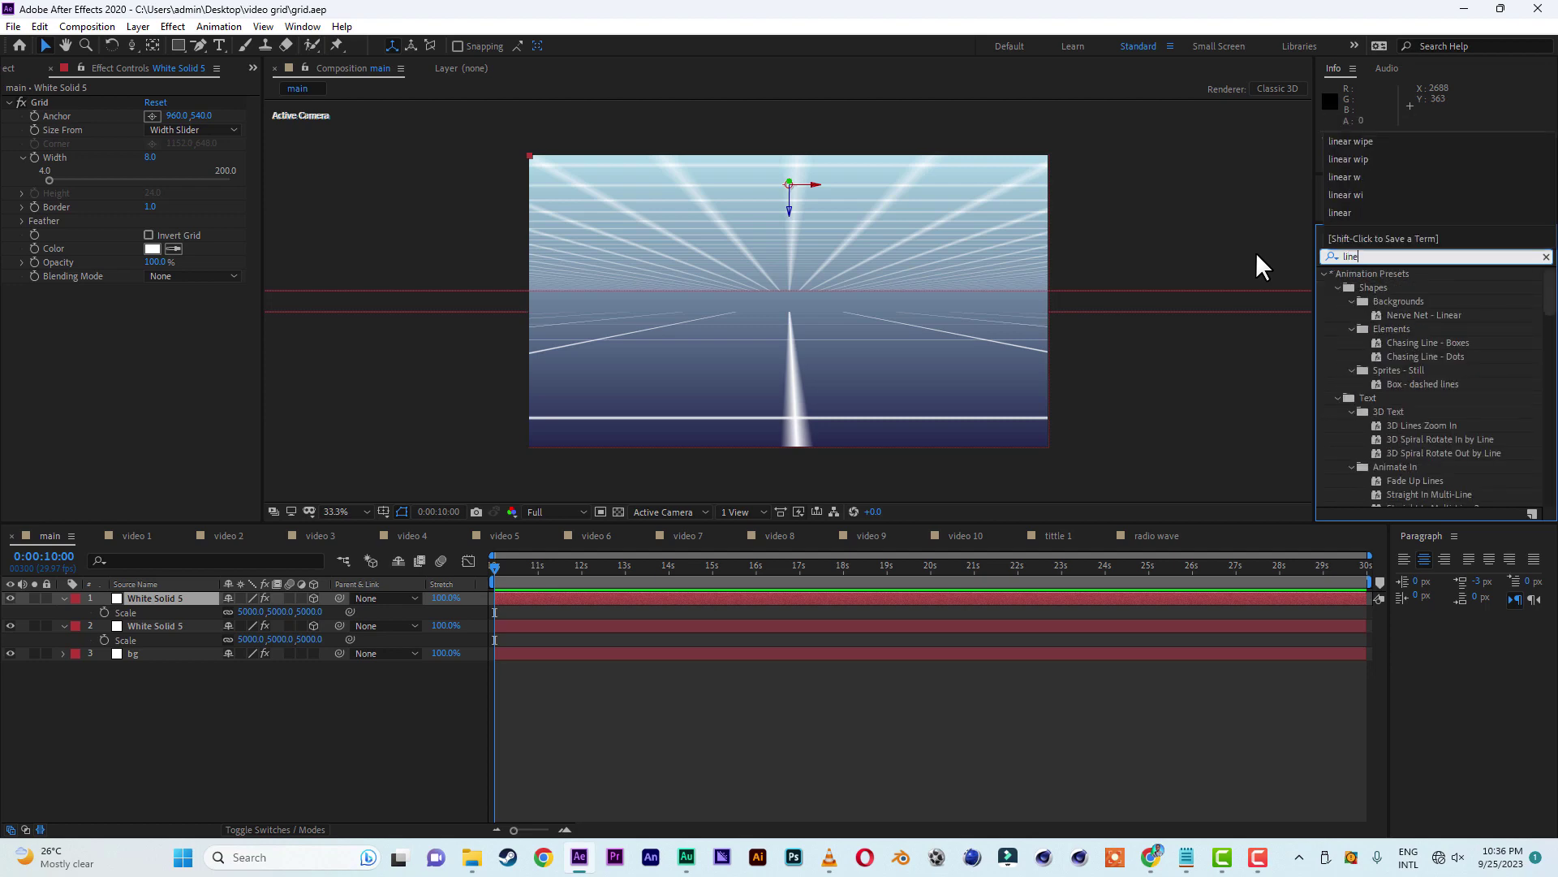
pyautogui.write('ar w')
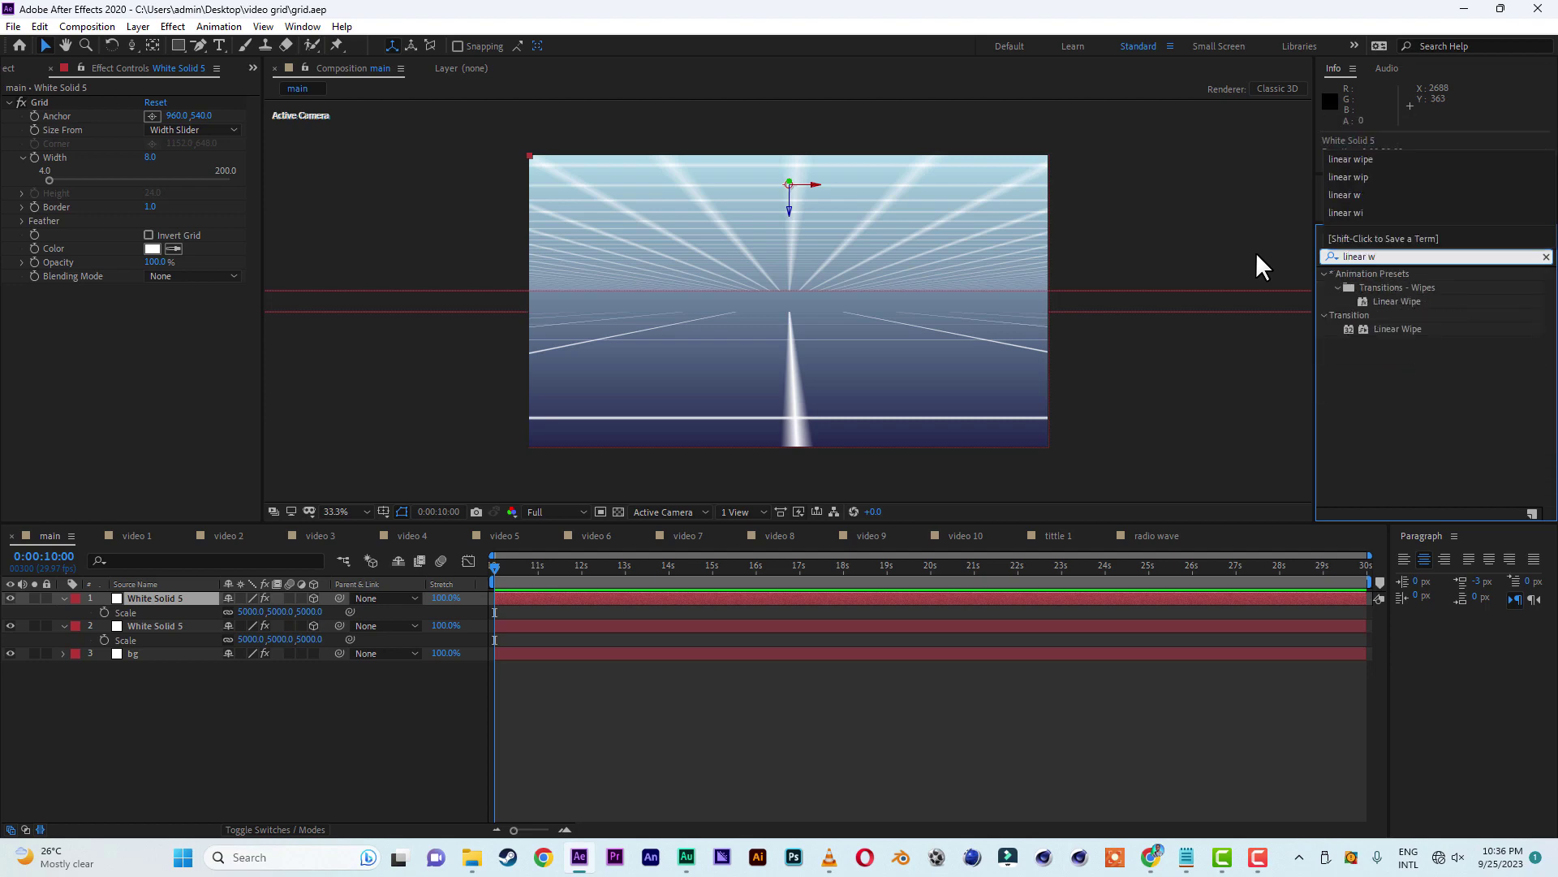
pyautogui.doubleClick(1405, 326)
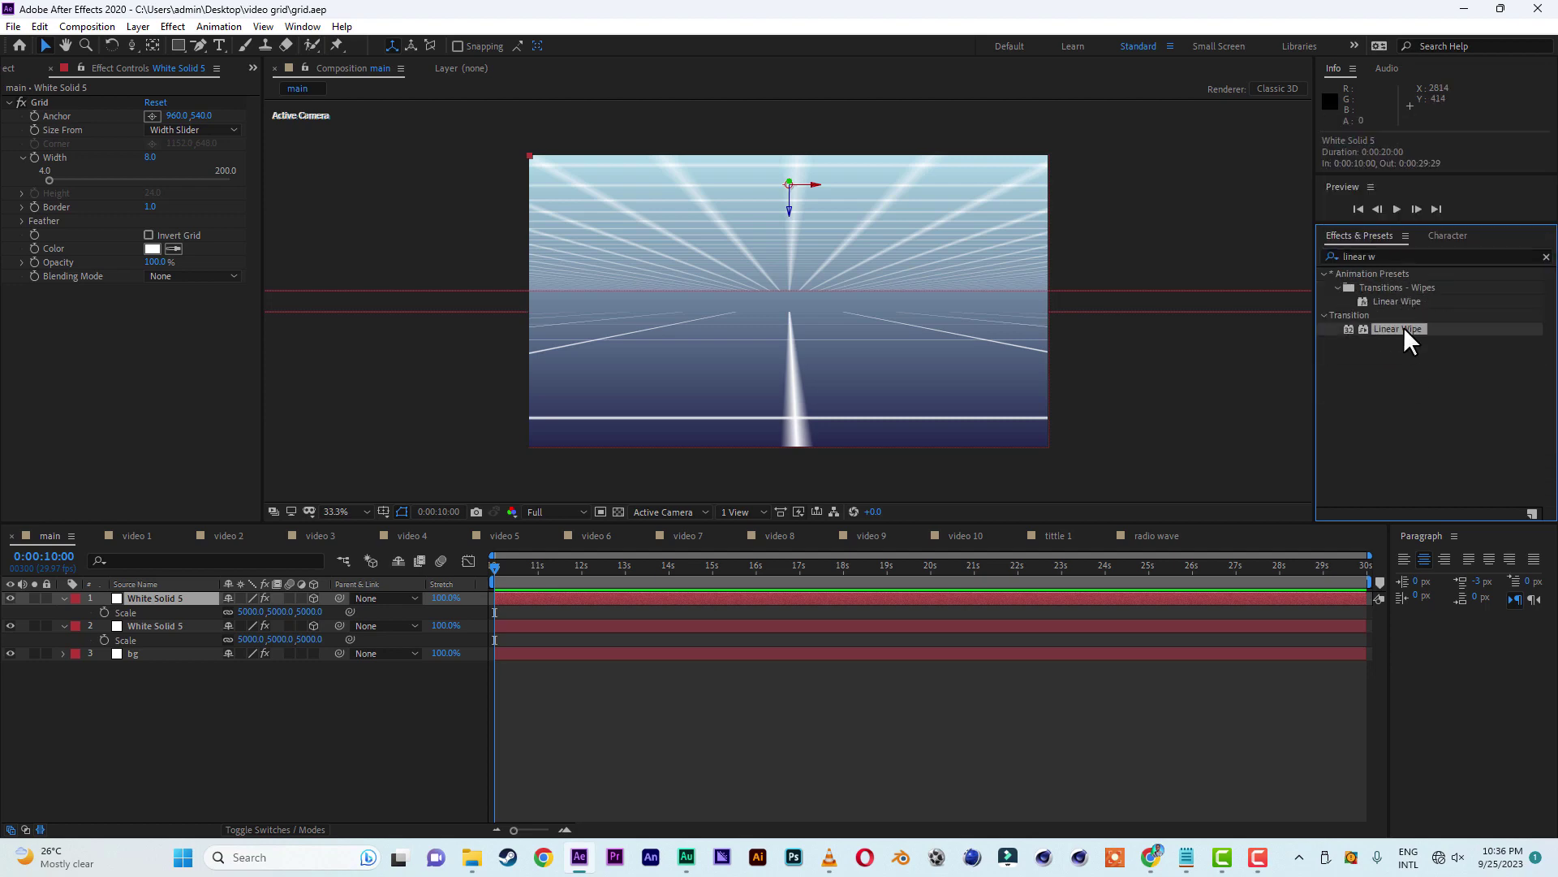
pyautogui.click(177, 318)
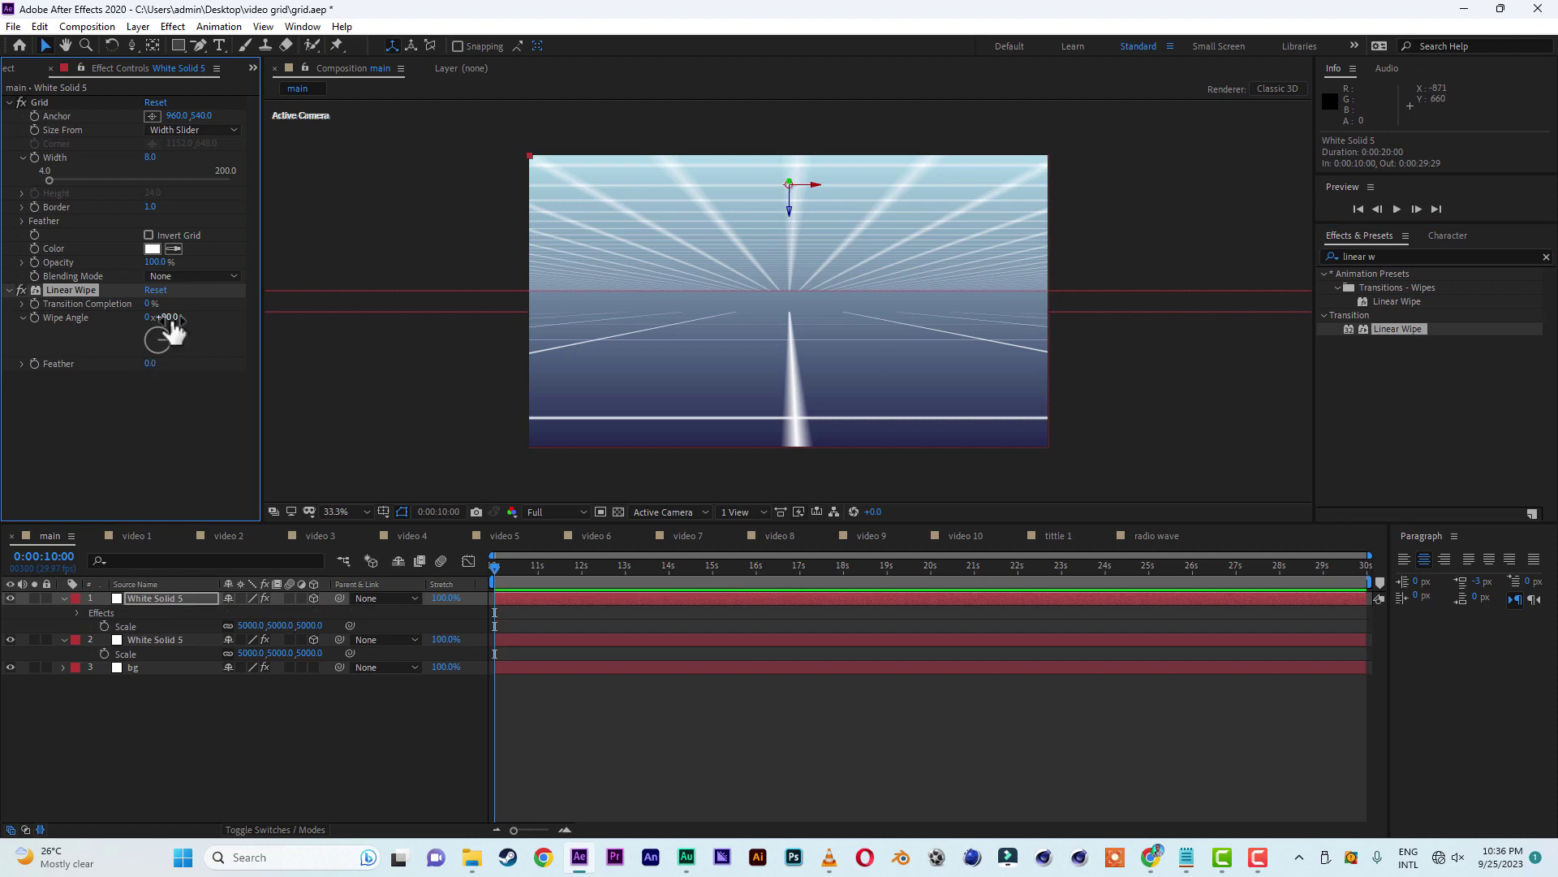
pyautogui.write('0')
pyautogui.click(178, 456)
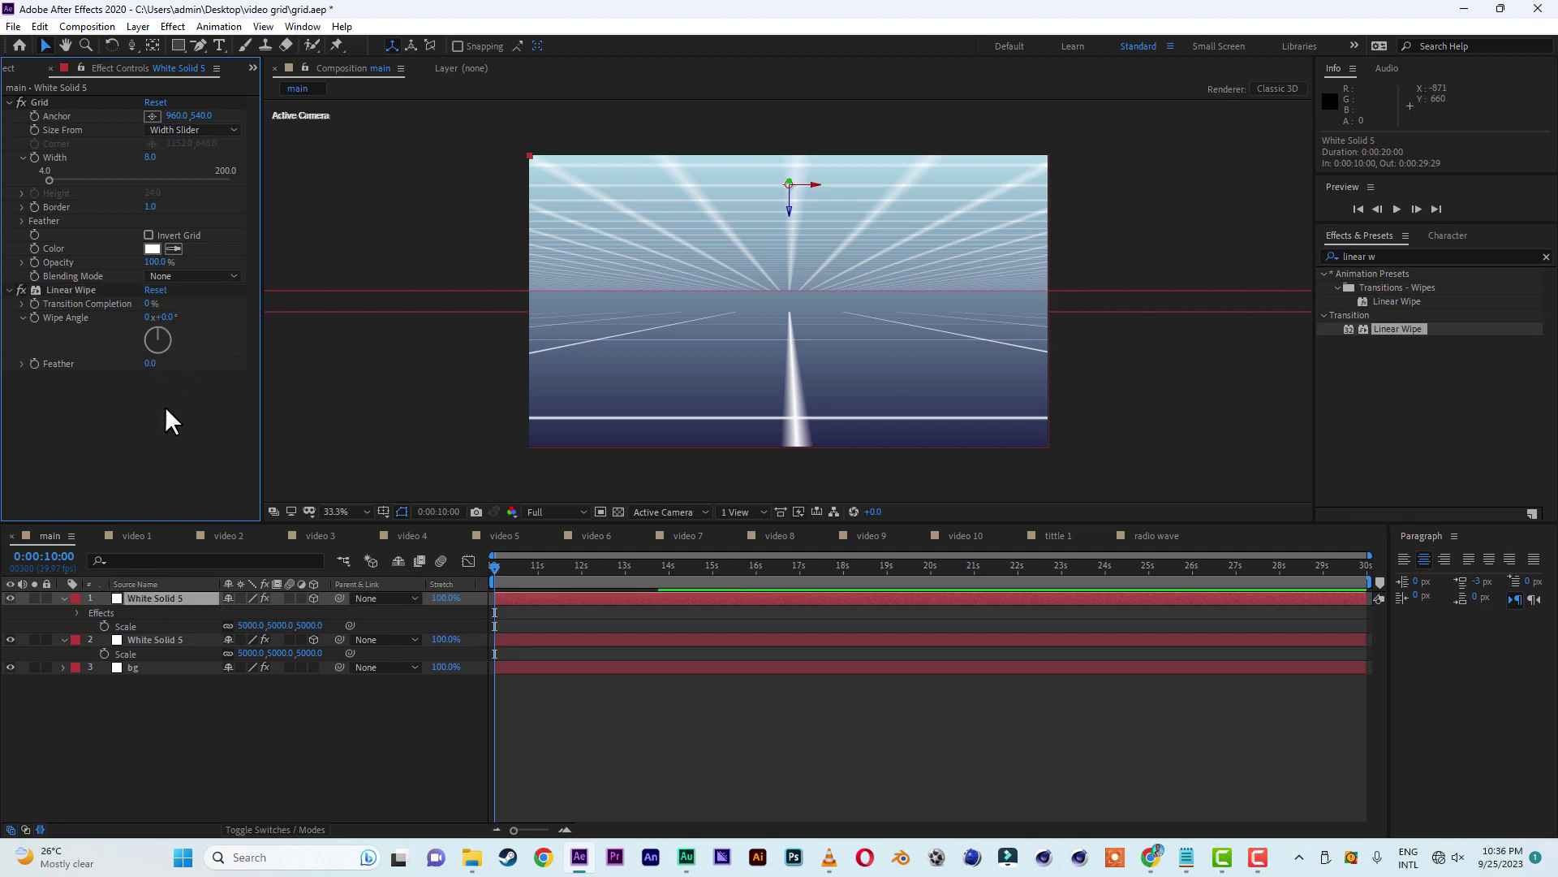
# - Set the ceiling grid's Linear Wipe transition completion to 30% and raise its feather to about 319
pyautogui.click(150, 304)
pyautogui.moveTo(150, 304); pyautogui.dragTo(171, 304)
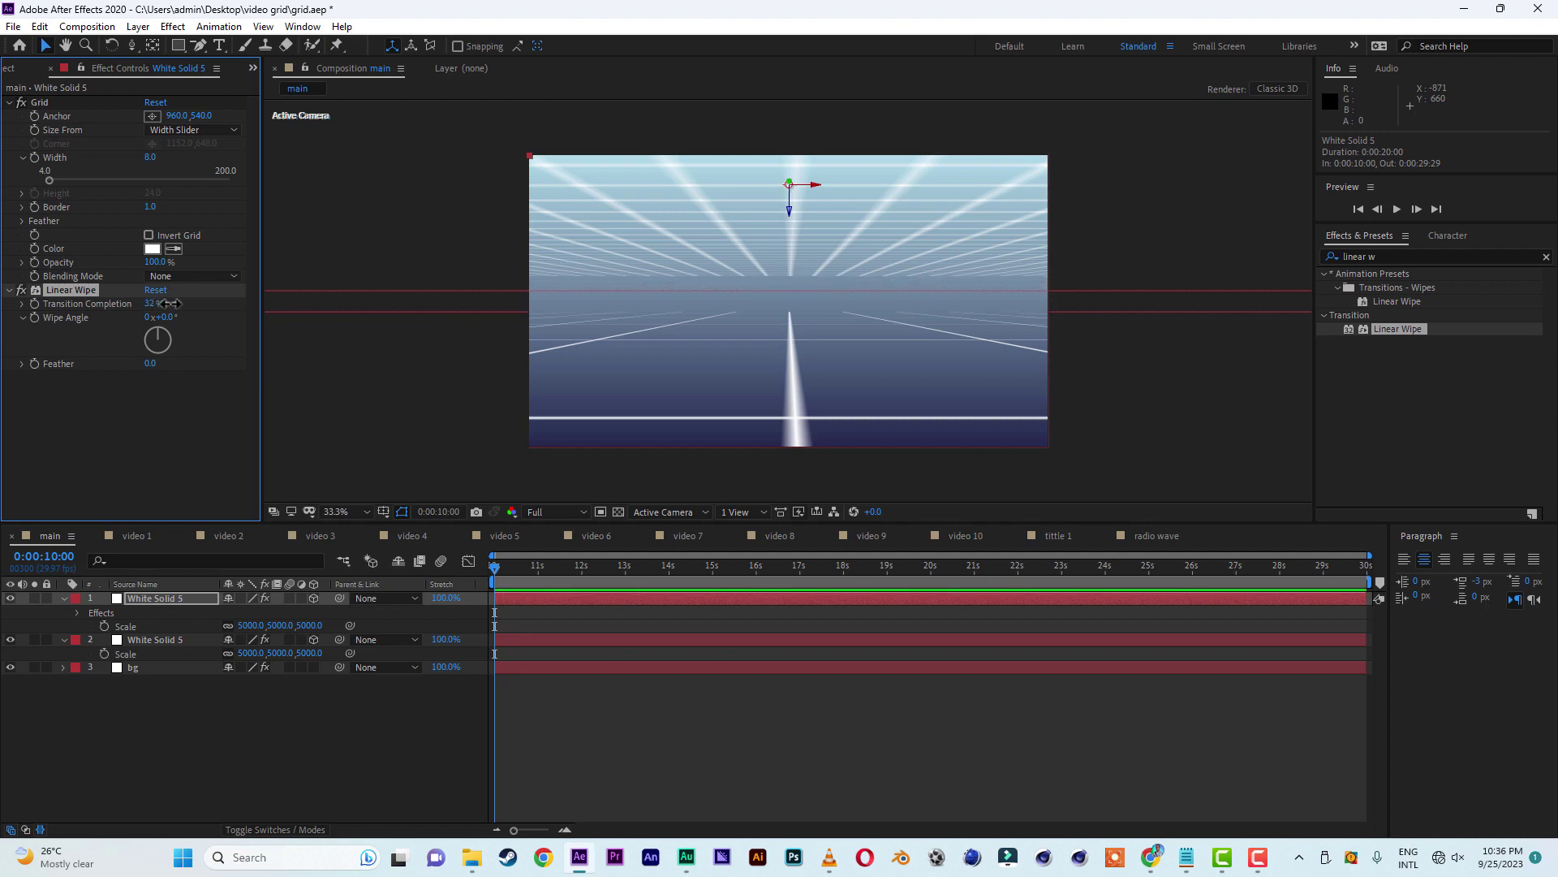
pyautogui.click(153, 305)
pyautogui.write('30')
pyautogui.click(168, 382)
pyautogui.moveTo(156, 363); pyautogui.dragTo(424, 367)
pyautogui.click(232, 752)
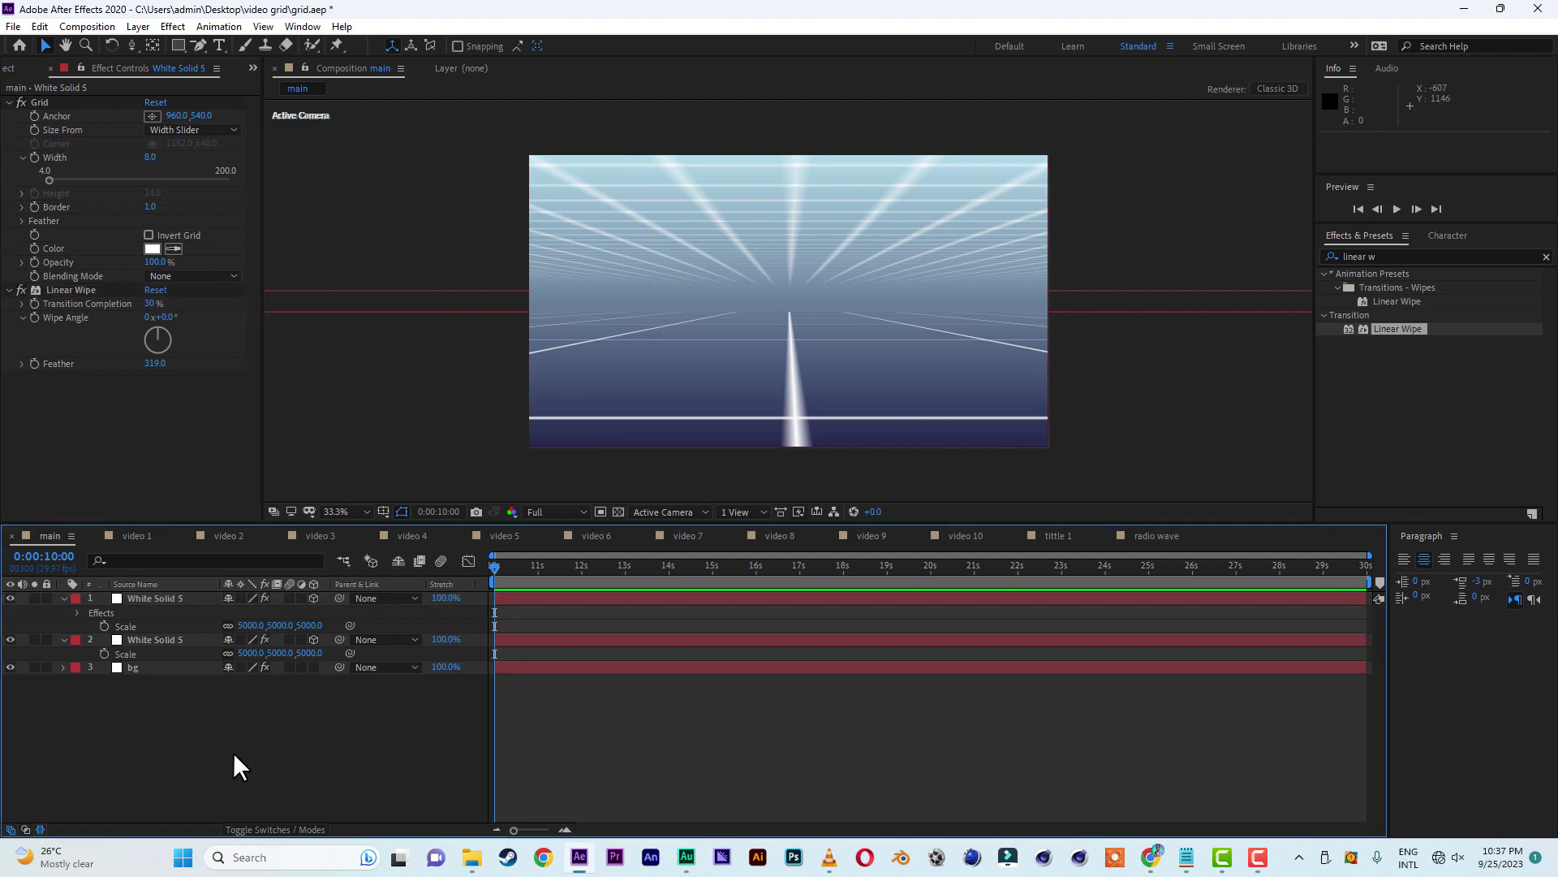
# - Increase the ceiling grid's Linear Wipe transition completion to 35%
pyautogui.click(151, 303)
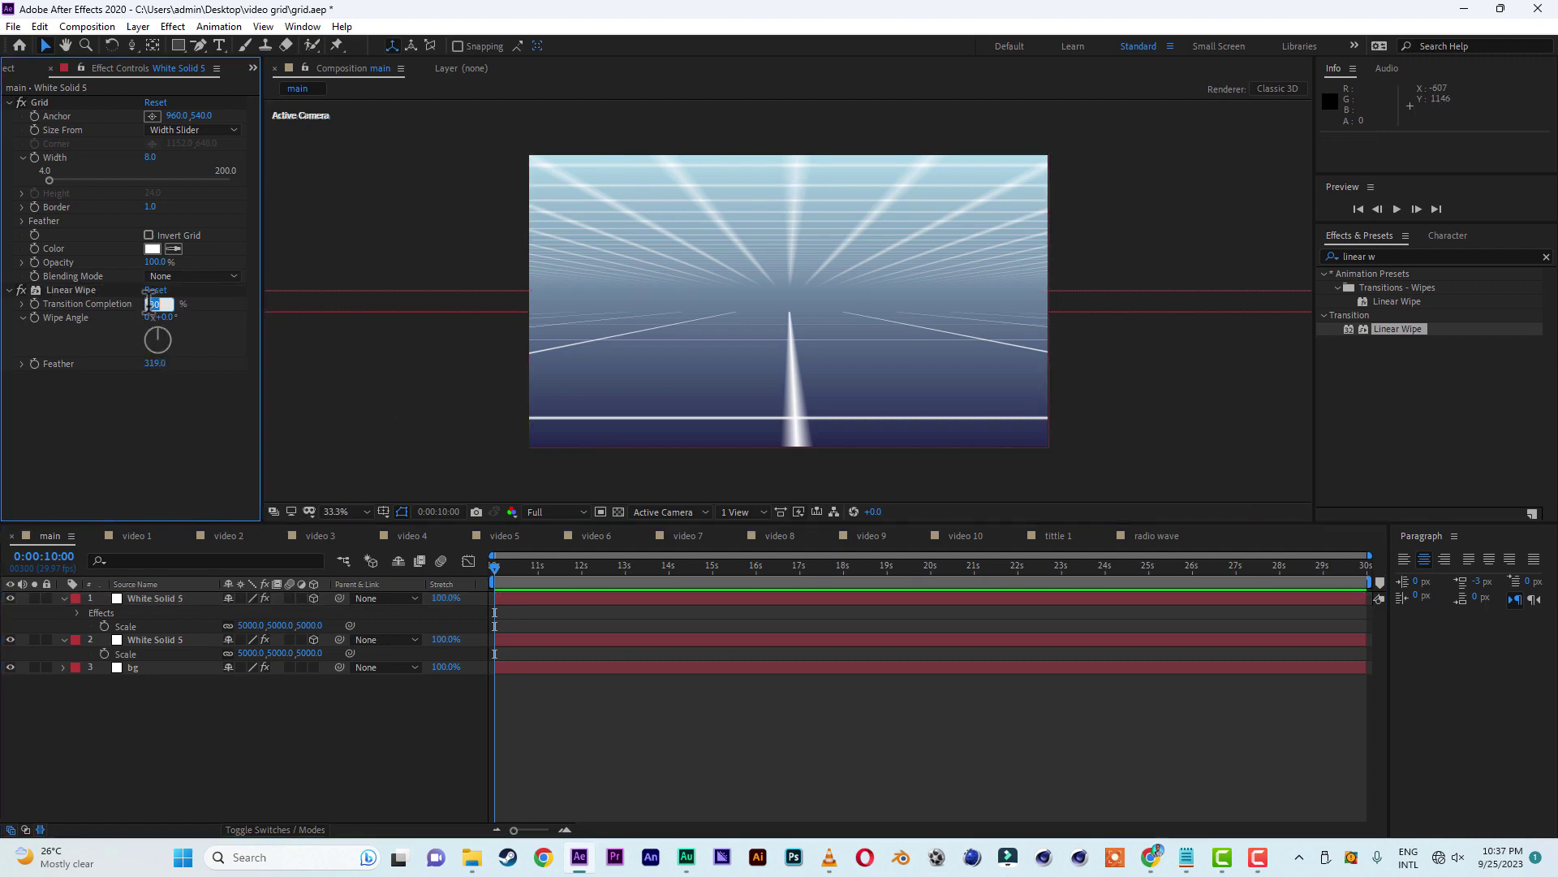
pyautogui.write('35')
pyautogui.click(269, 770)
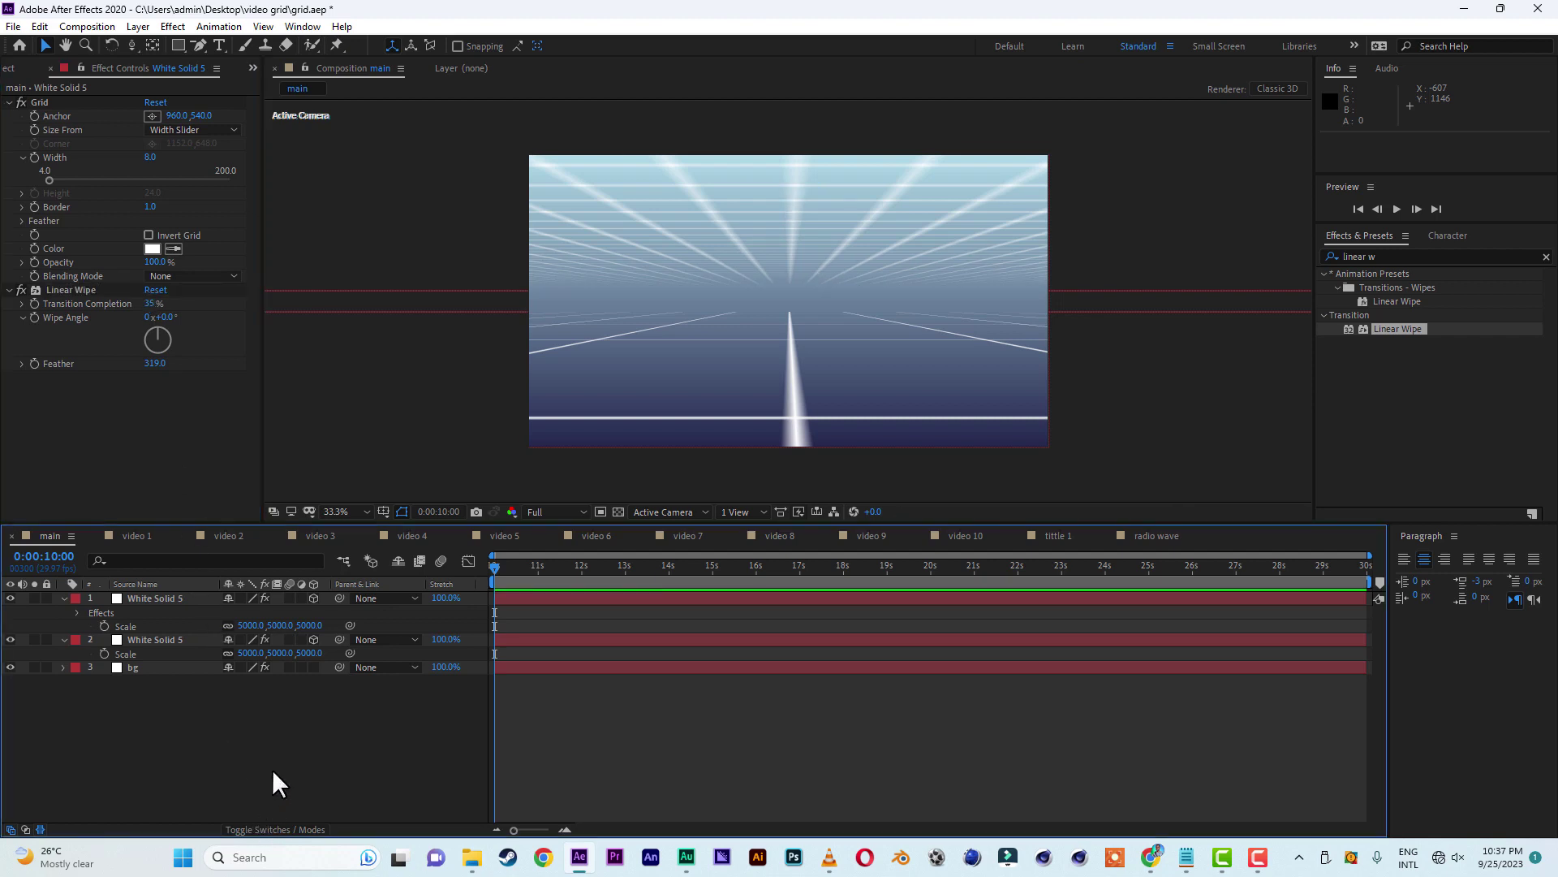
# - Copy the Linear Wipe effect from the ceiling grid to the floor grid layer and save the project
pyautogui.click(79, 289)
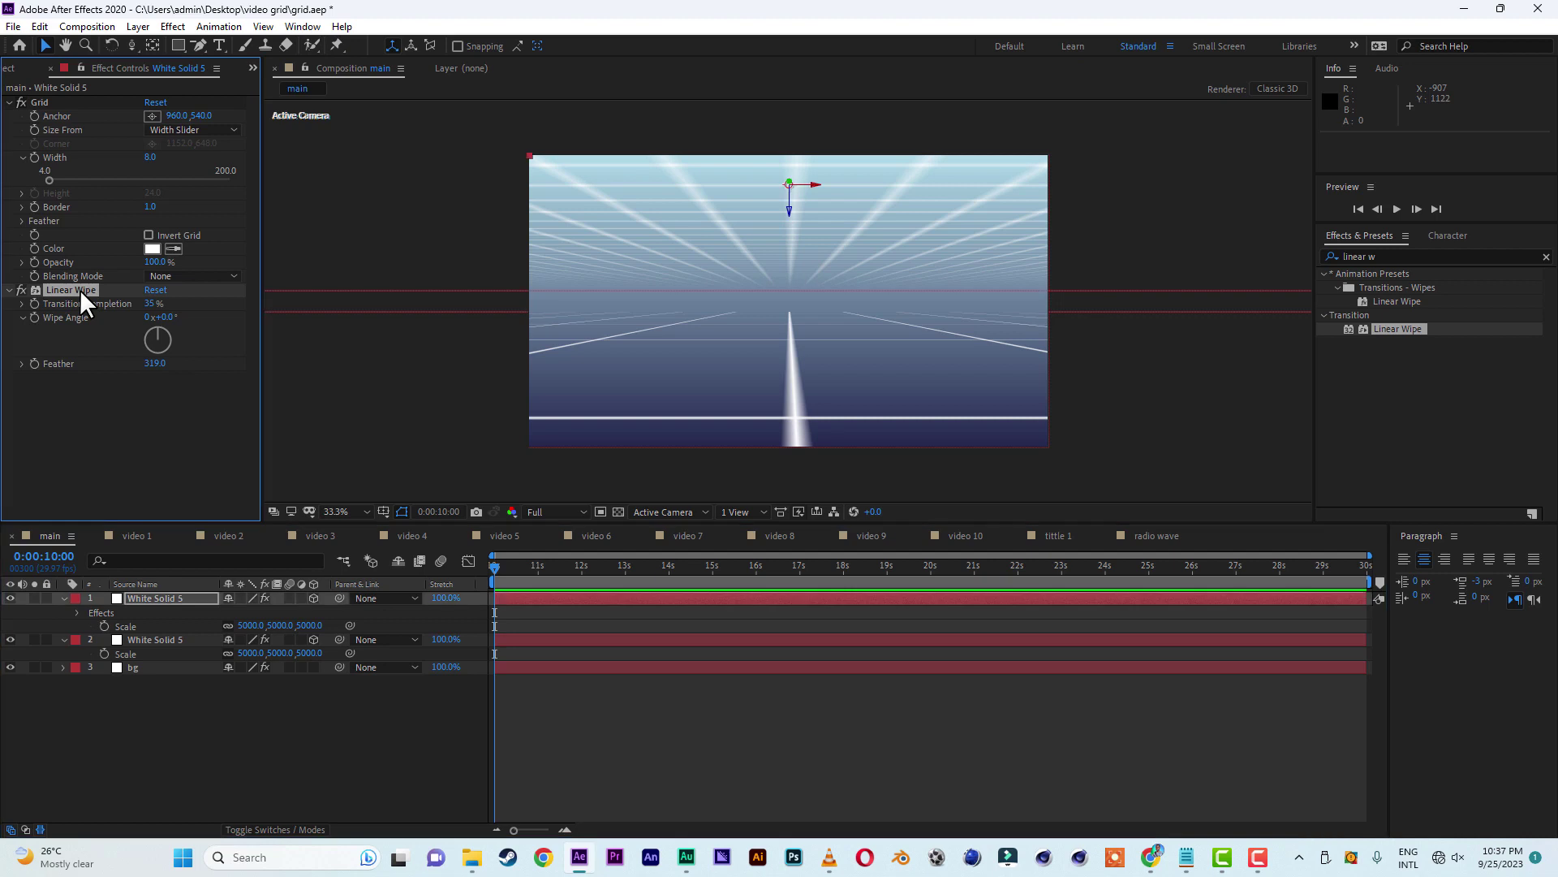
pyautogui.click(39, 26)
pyautogui.click(71, 123)
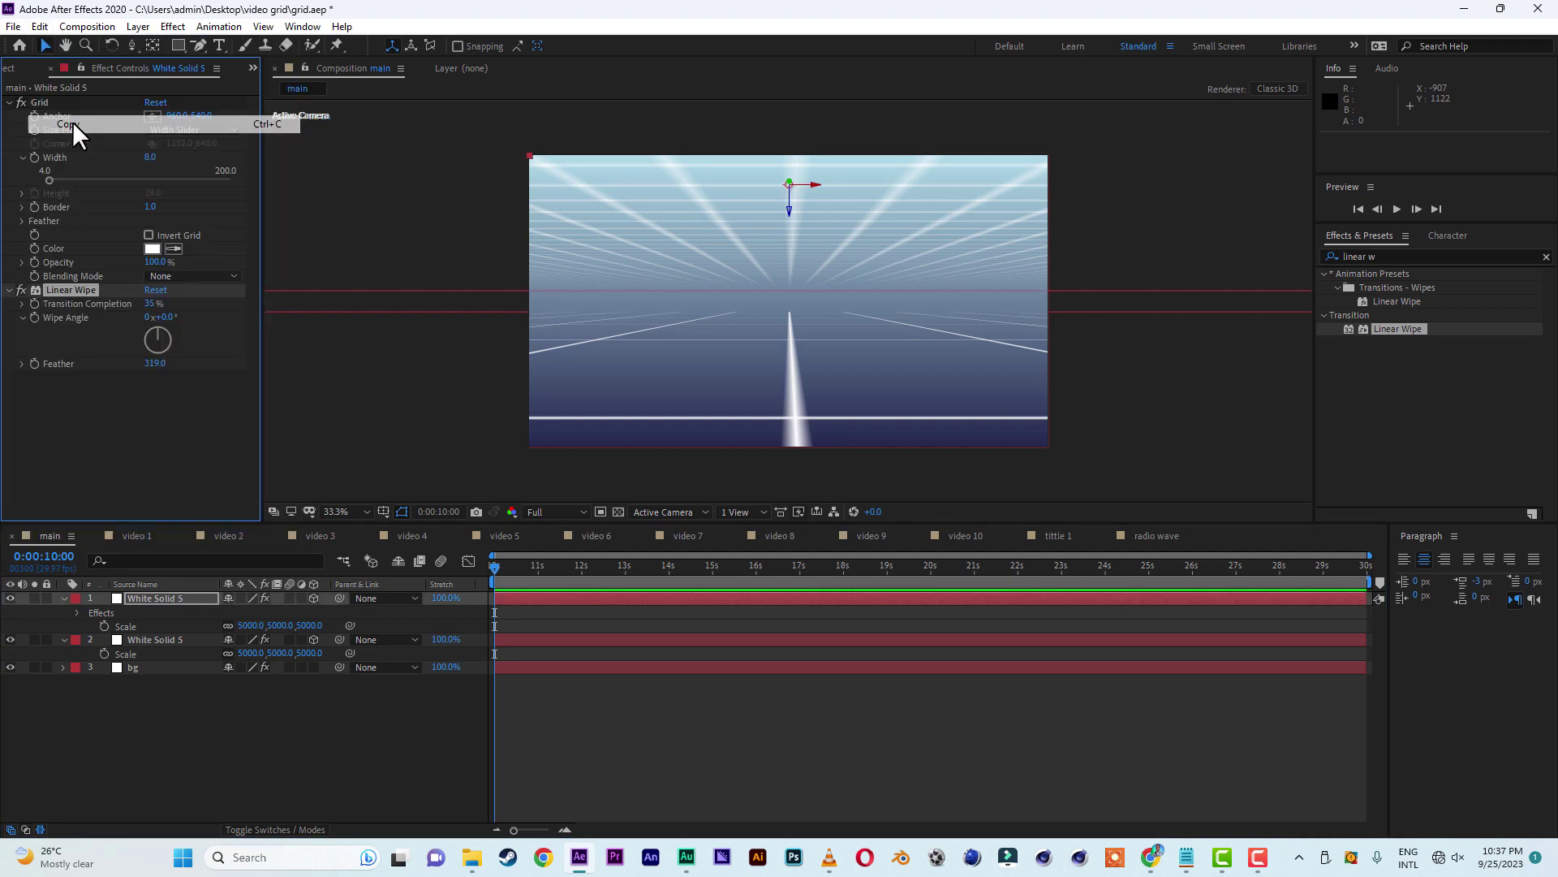
pyautogui.click(169, 639)
pyautogui.click(39, 26)
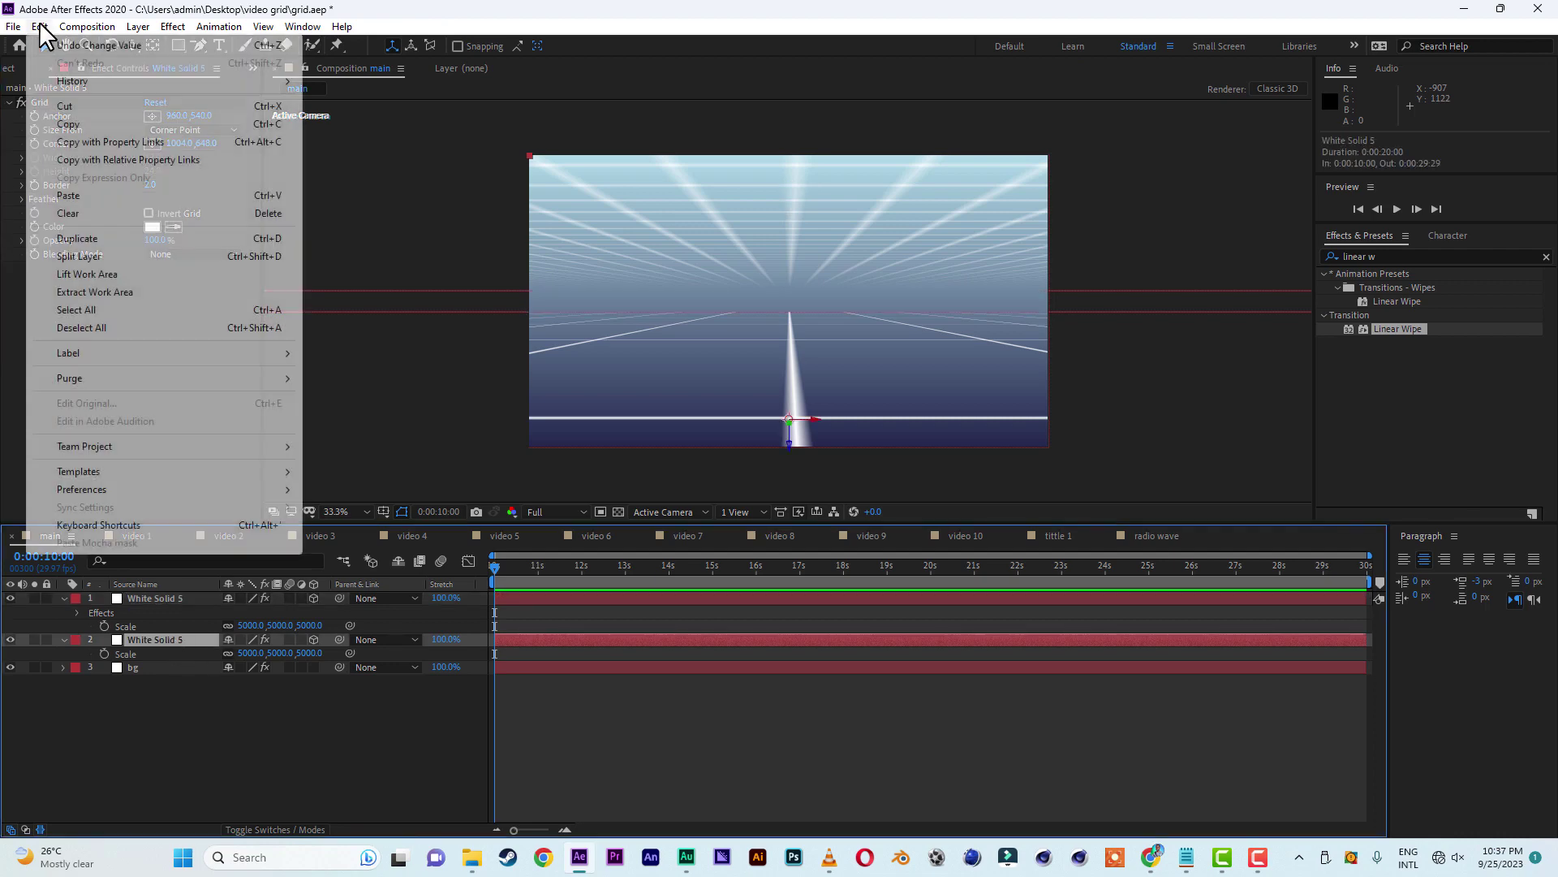
pyautogui.click(71, 197)
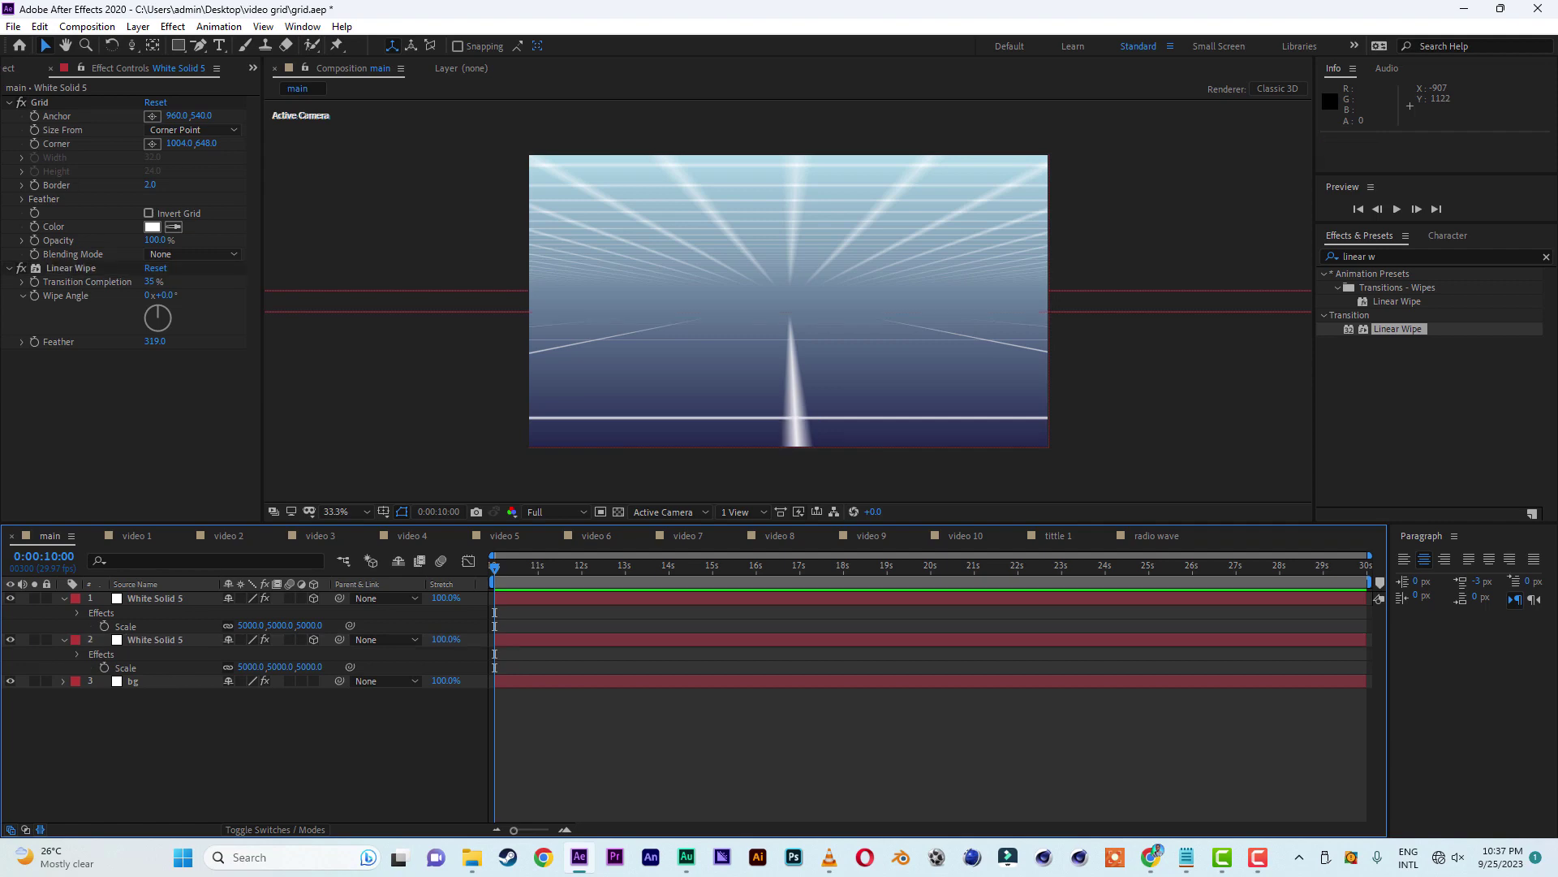
pyautogui.click(13, 26)
pyautogui.click(38, 180)
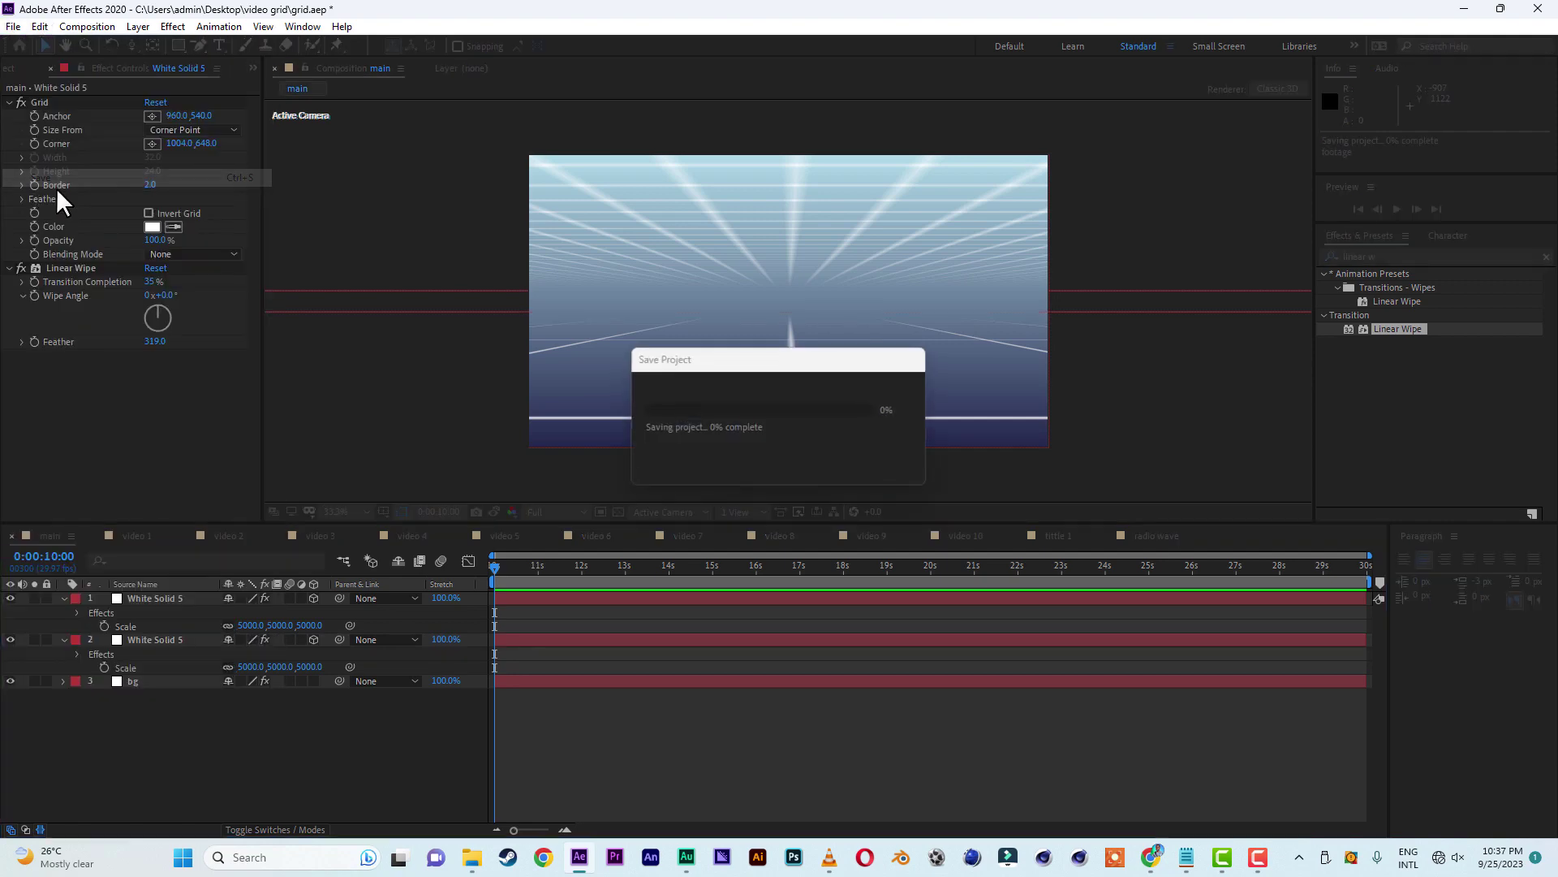
# - Collapse both grid layers' properties and rename the ceiling grid layer "grid up"
pyautogui.click(64, 598)
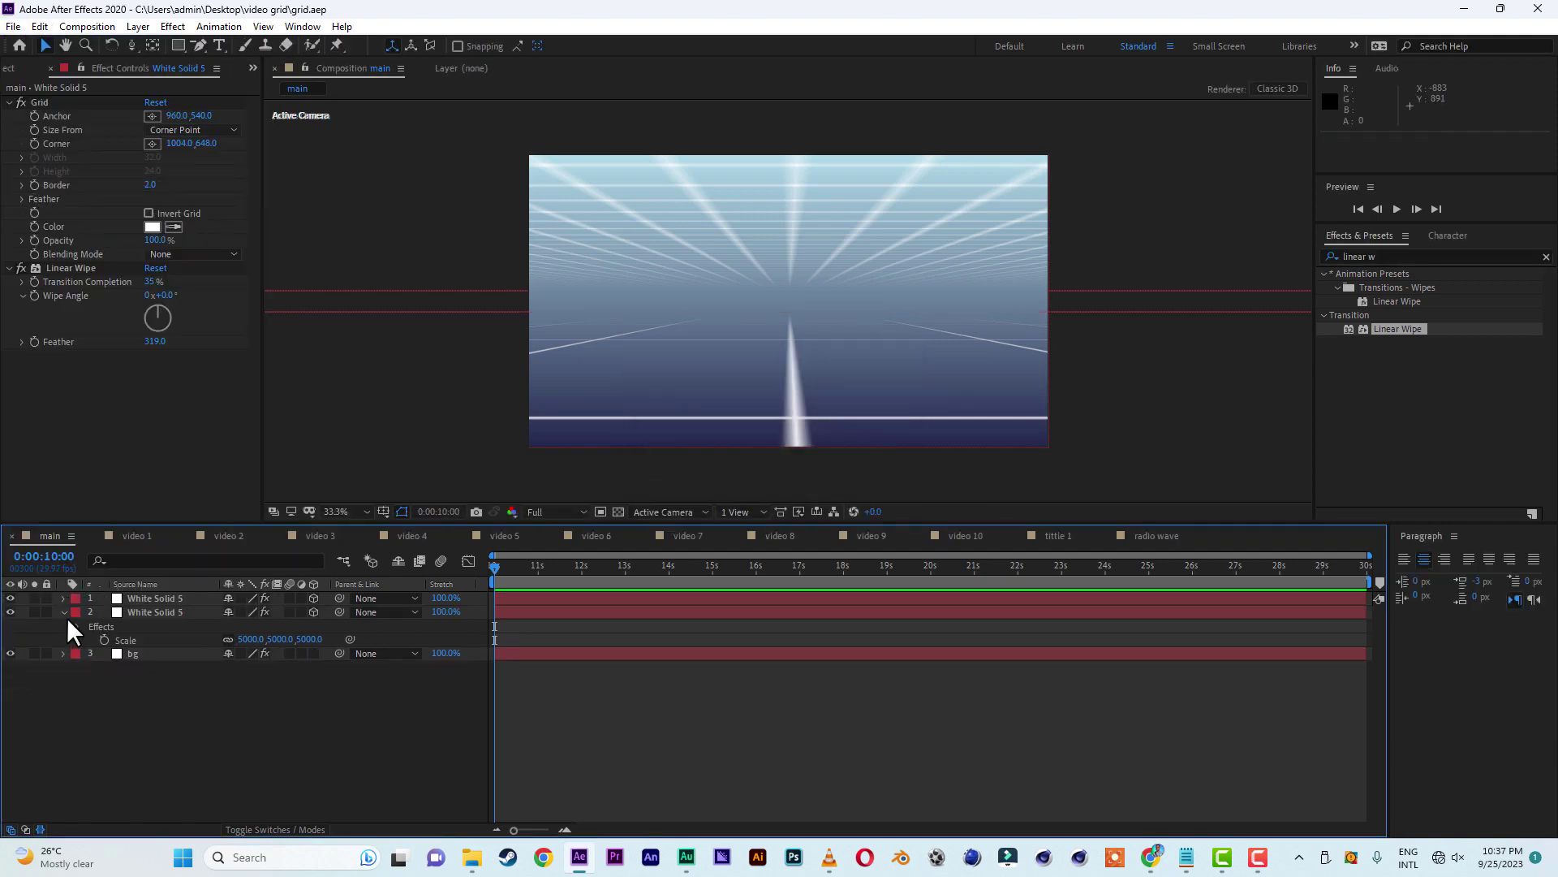
pyautogui.click(63, 612)
pyautogui.click(175, 598)
pyautogui.rightClick(163, 597)
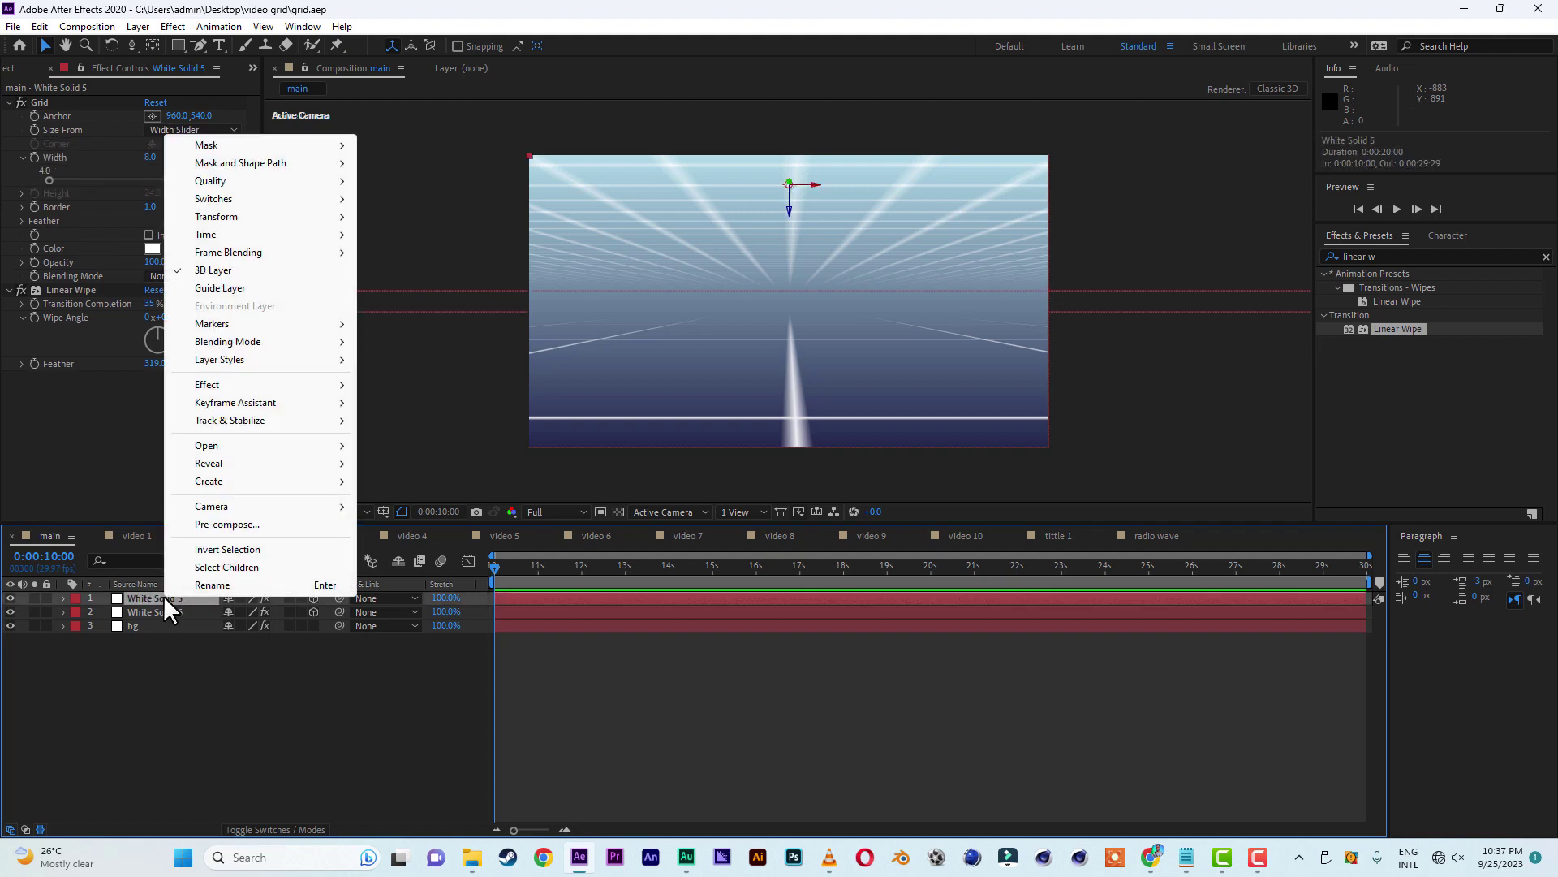
pyautogui.click(211, 587)
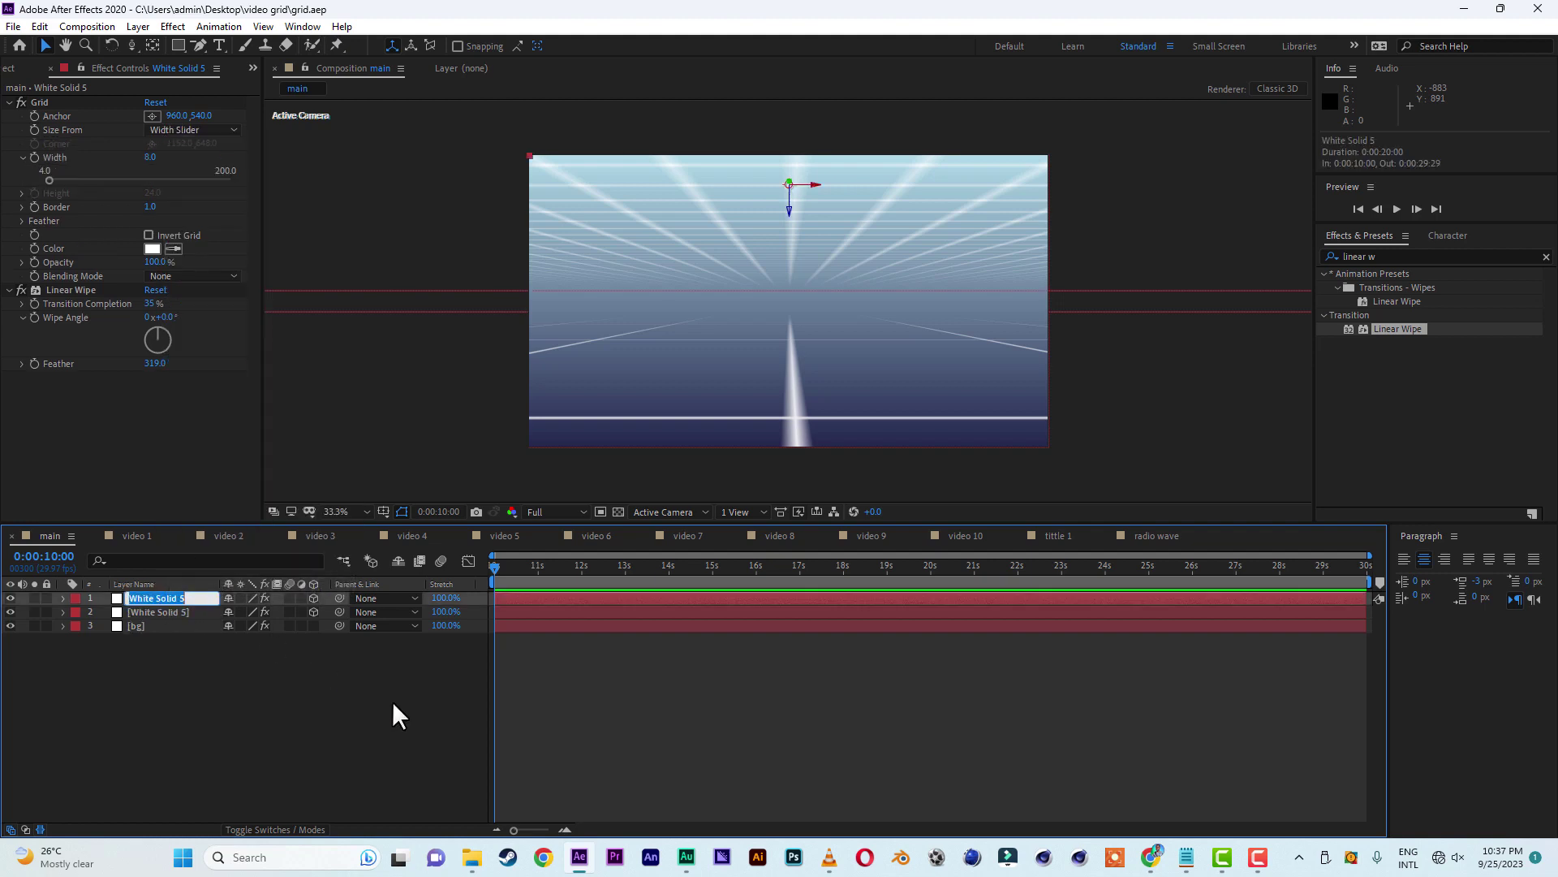
pyautogui.write('grid up')
# - Rename the floor grid layer "grid down"
pyautogui.click(174, 612)
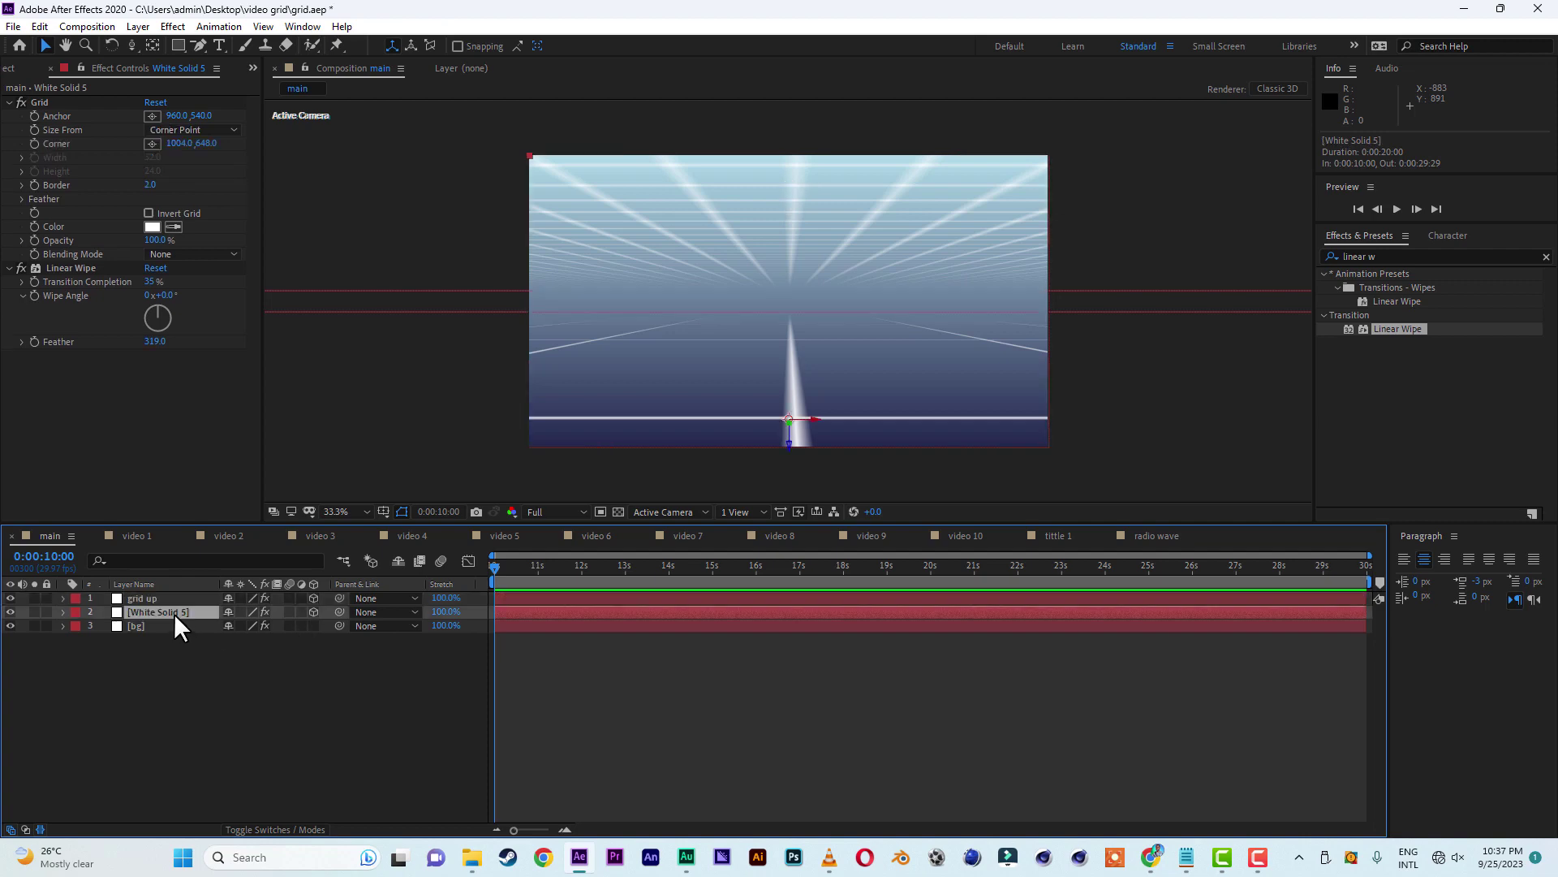
pyautogui.rightClick(176, 610)
pyautogui.click(204, 599)
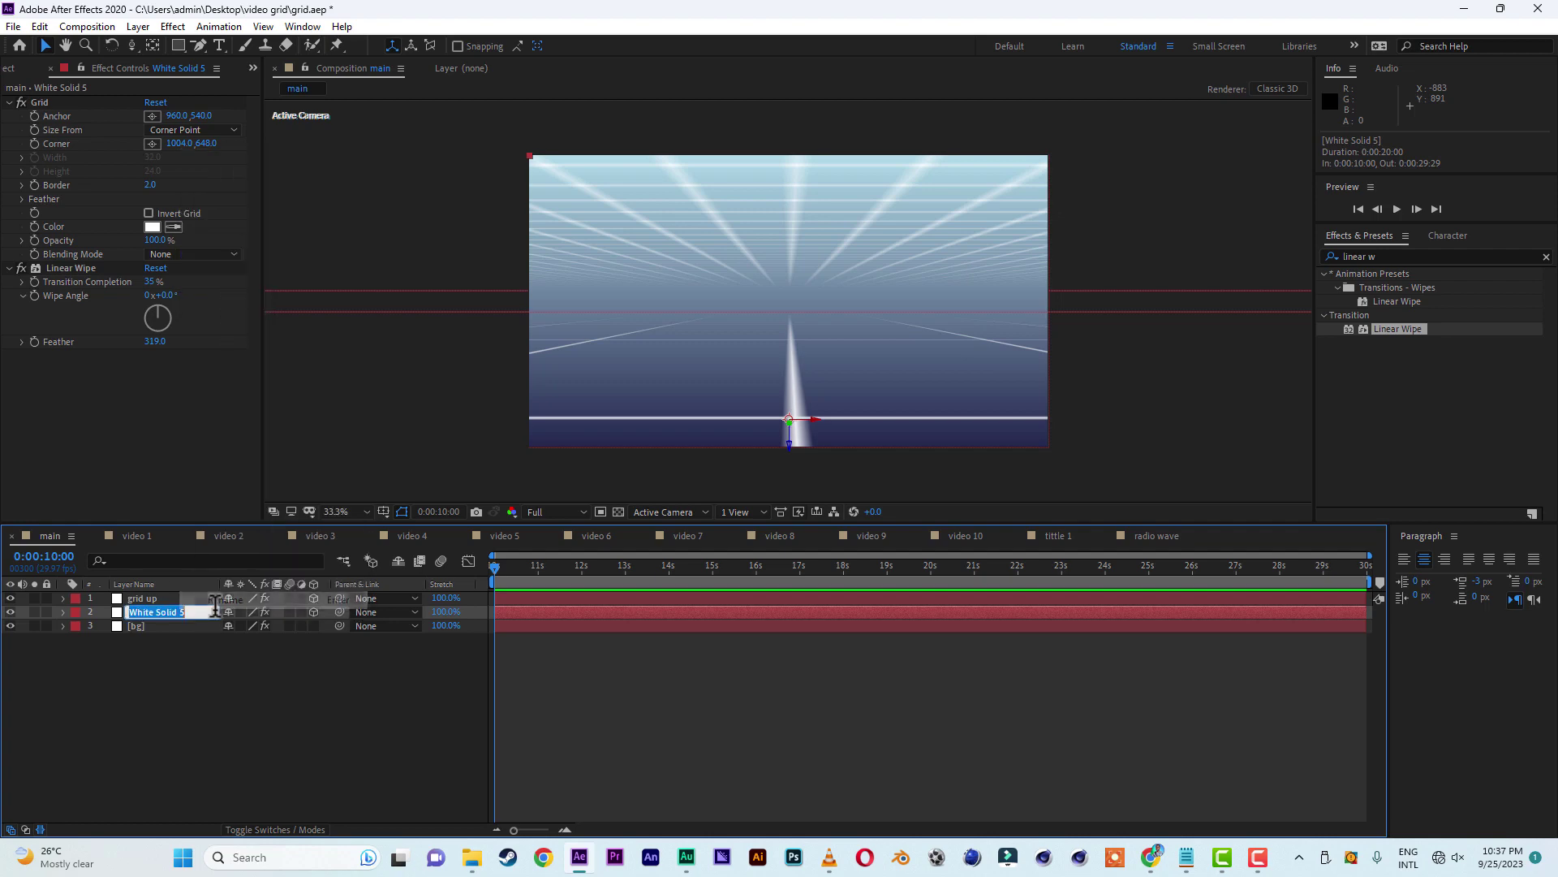
pyautogui.write('gri')
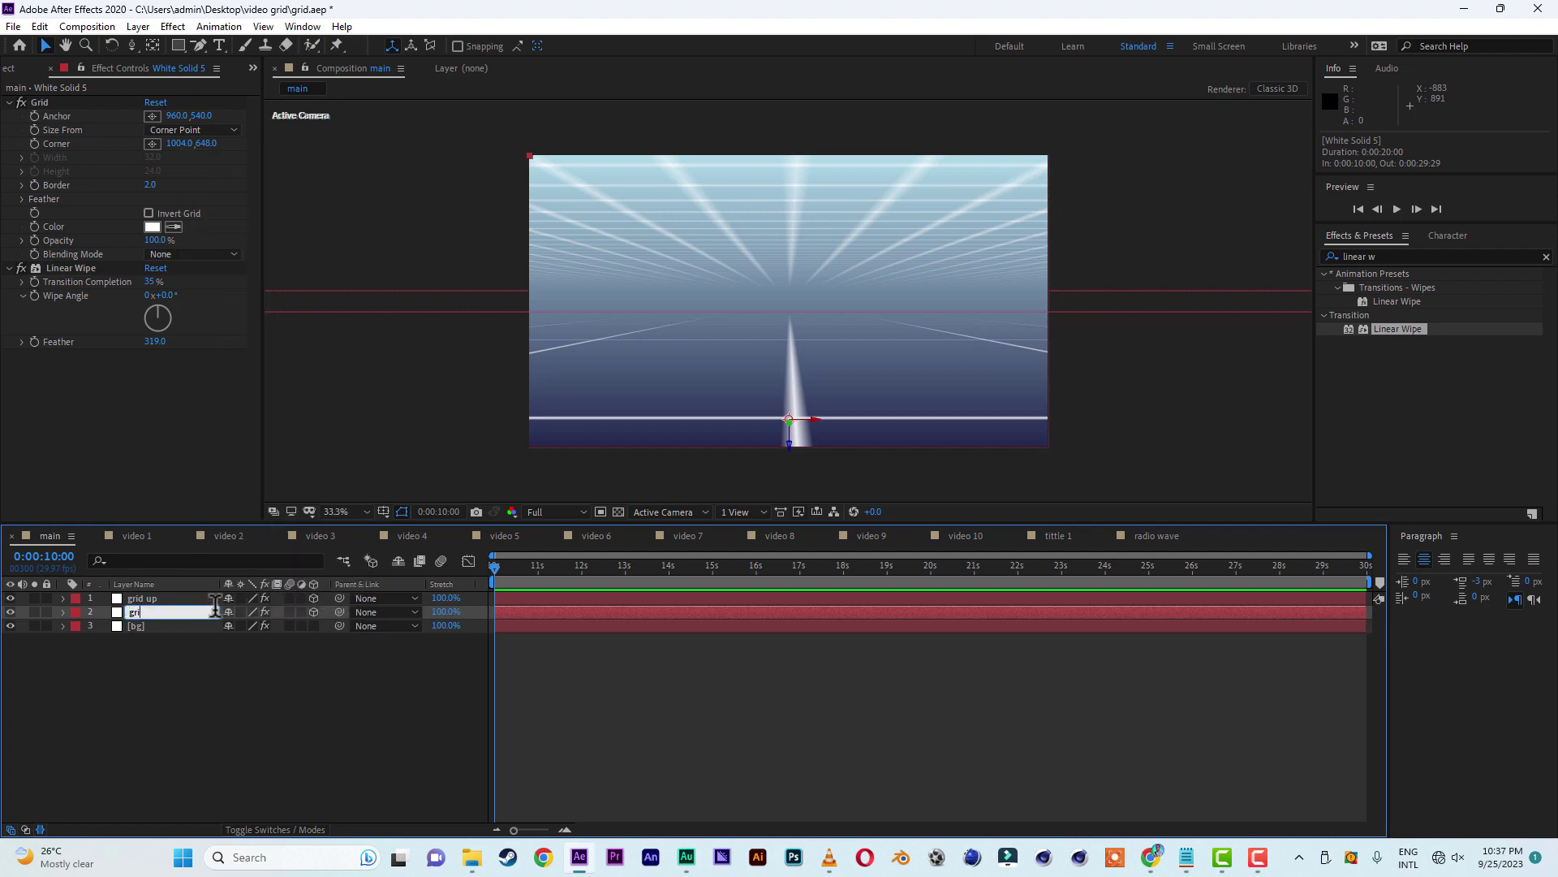
pyautogui.write('d down')
pyautogui.click(177, 630)
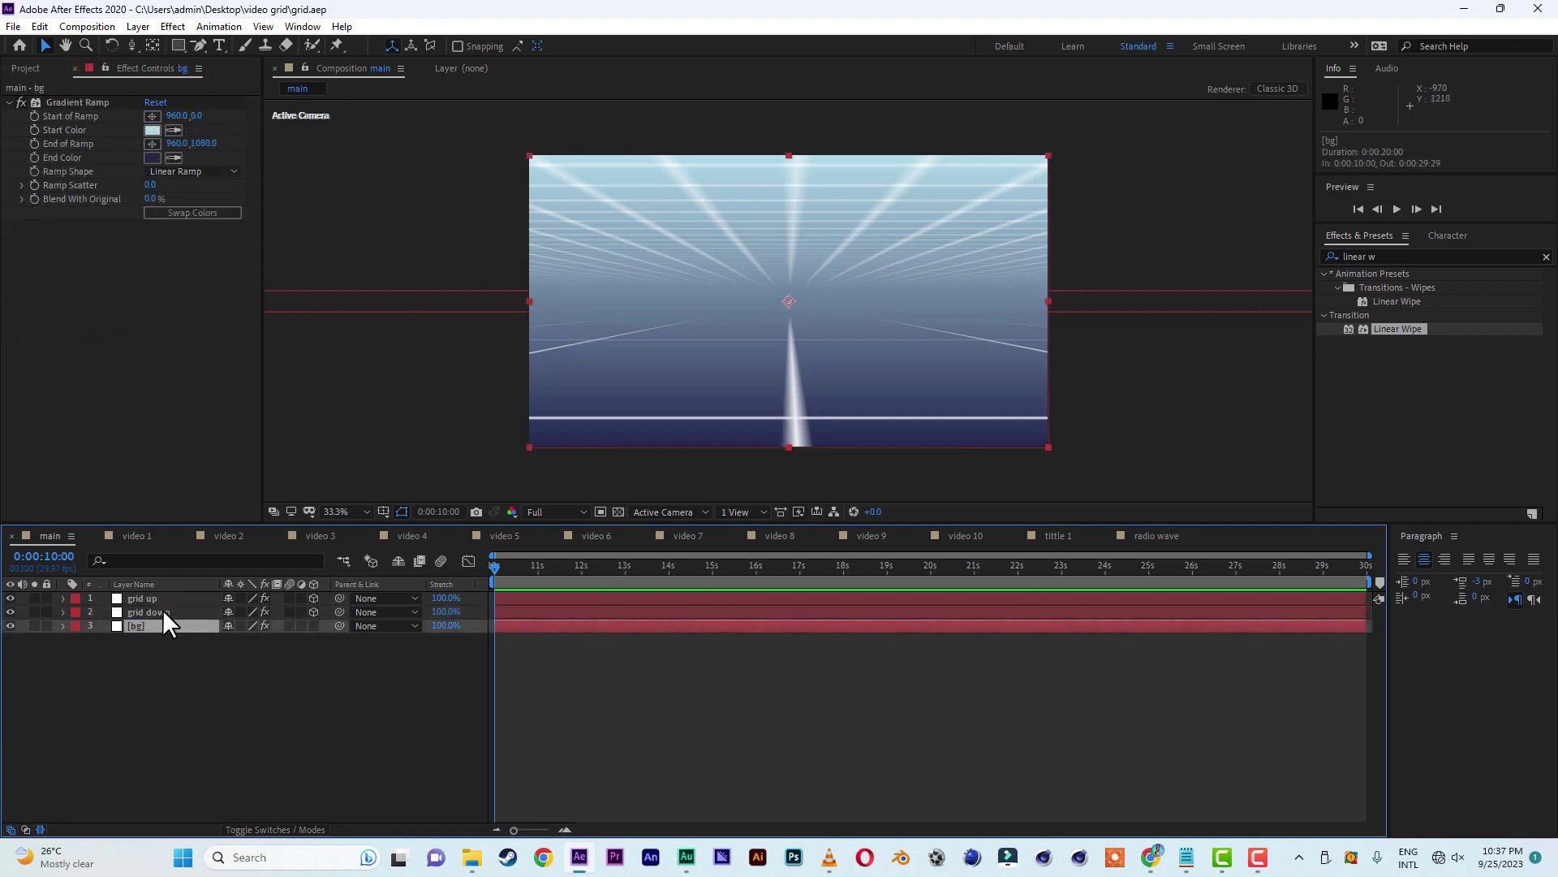
# - Add the video 1 composition above the grid layers in main and make it a 3D layer
pyautogui.click(26, 68)
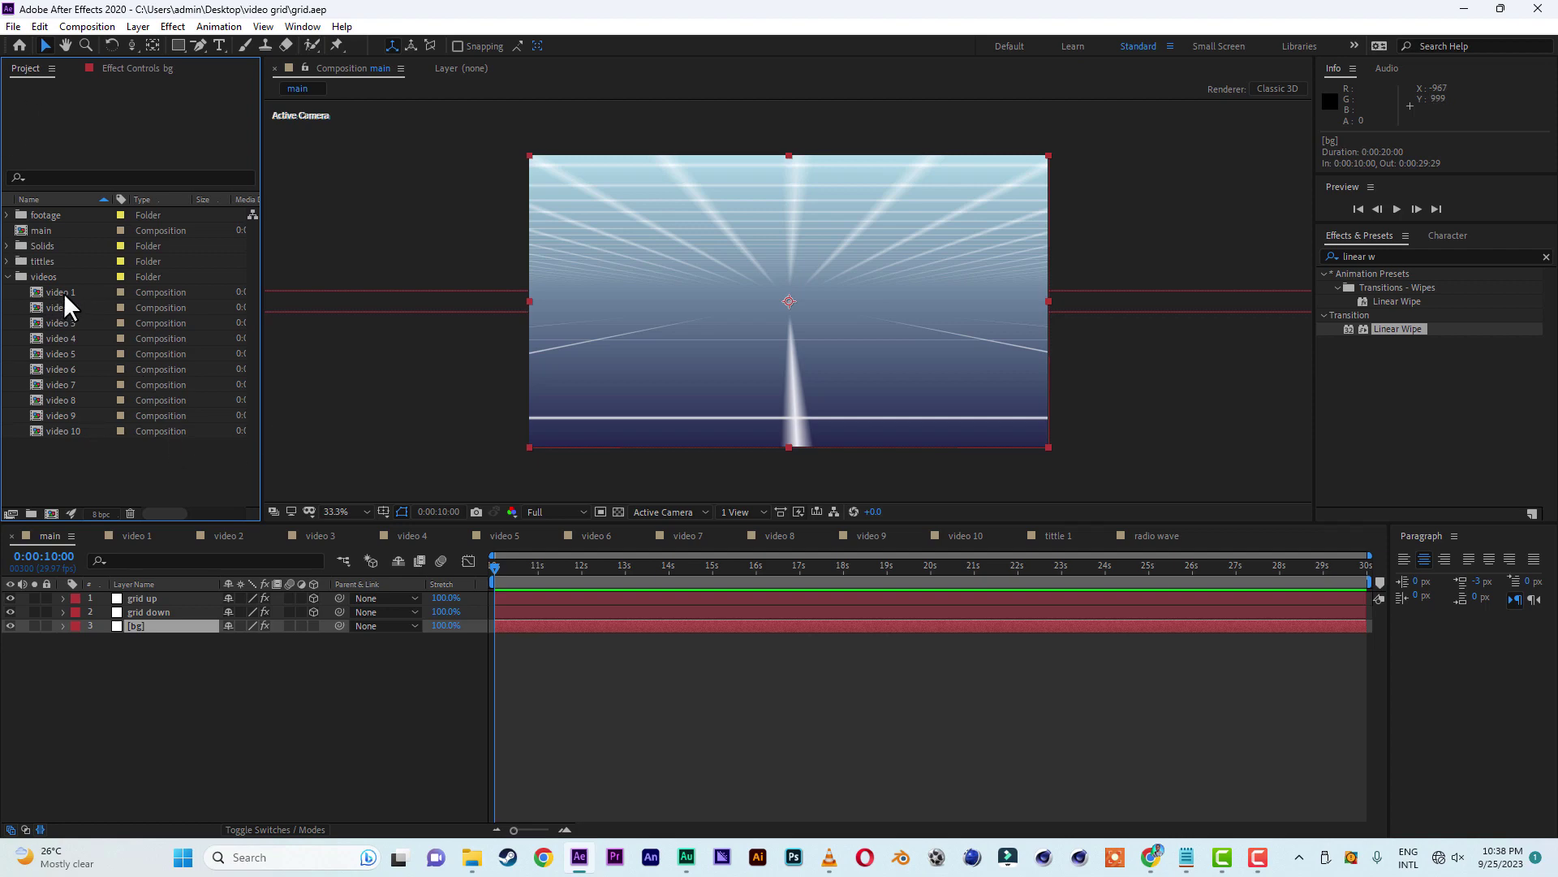
pyautogui.moveTo(63, 292); pyautogui.dragTo(91, 596)
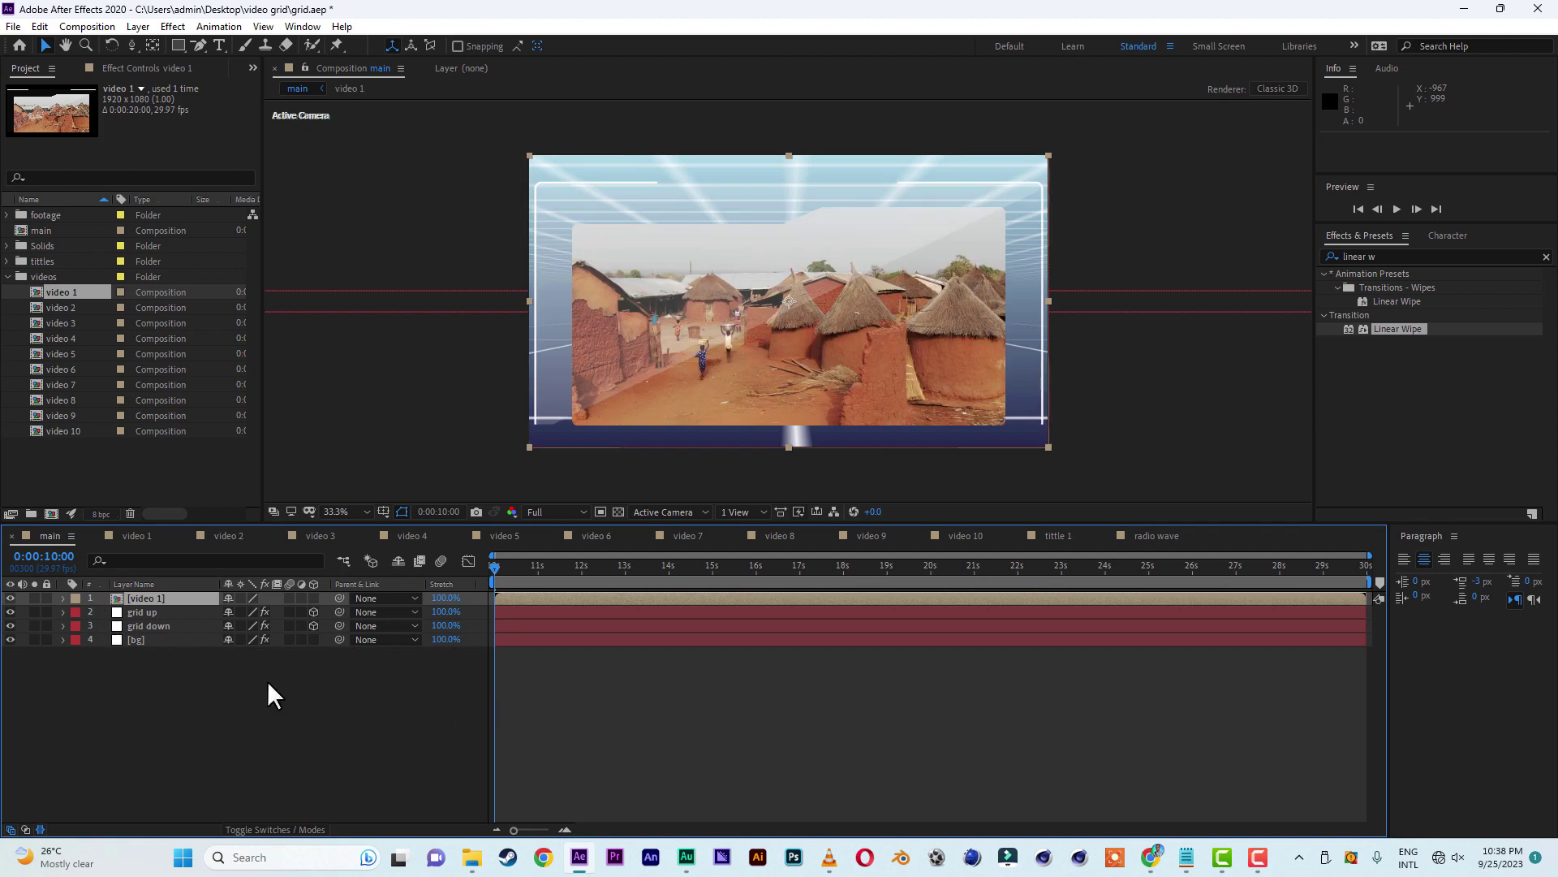
pyautogui.click(313, 598)
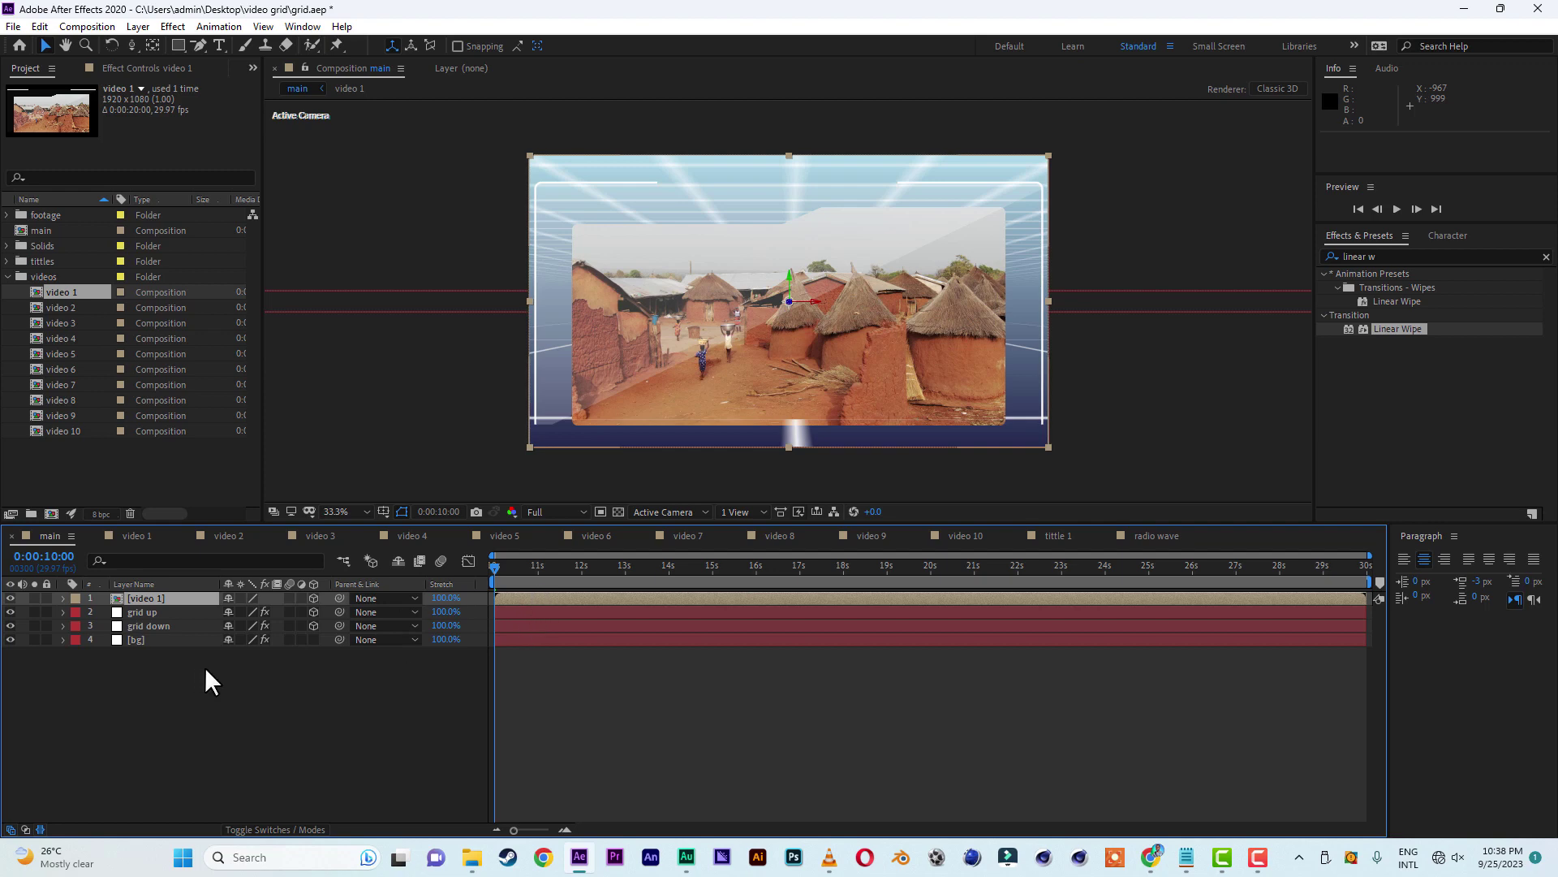
# - Create a two-node camera named Camera 1 with the 200mm preset in the main composition
pyautogui.rightClick(186, 742)
pyautogui.moveTo(288, 565)
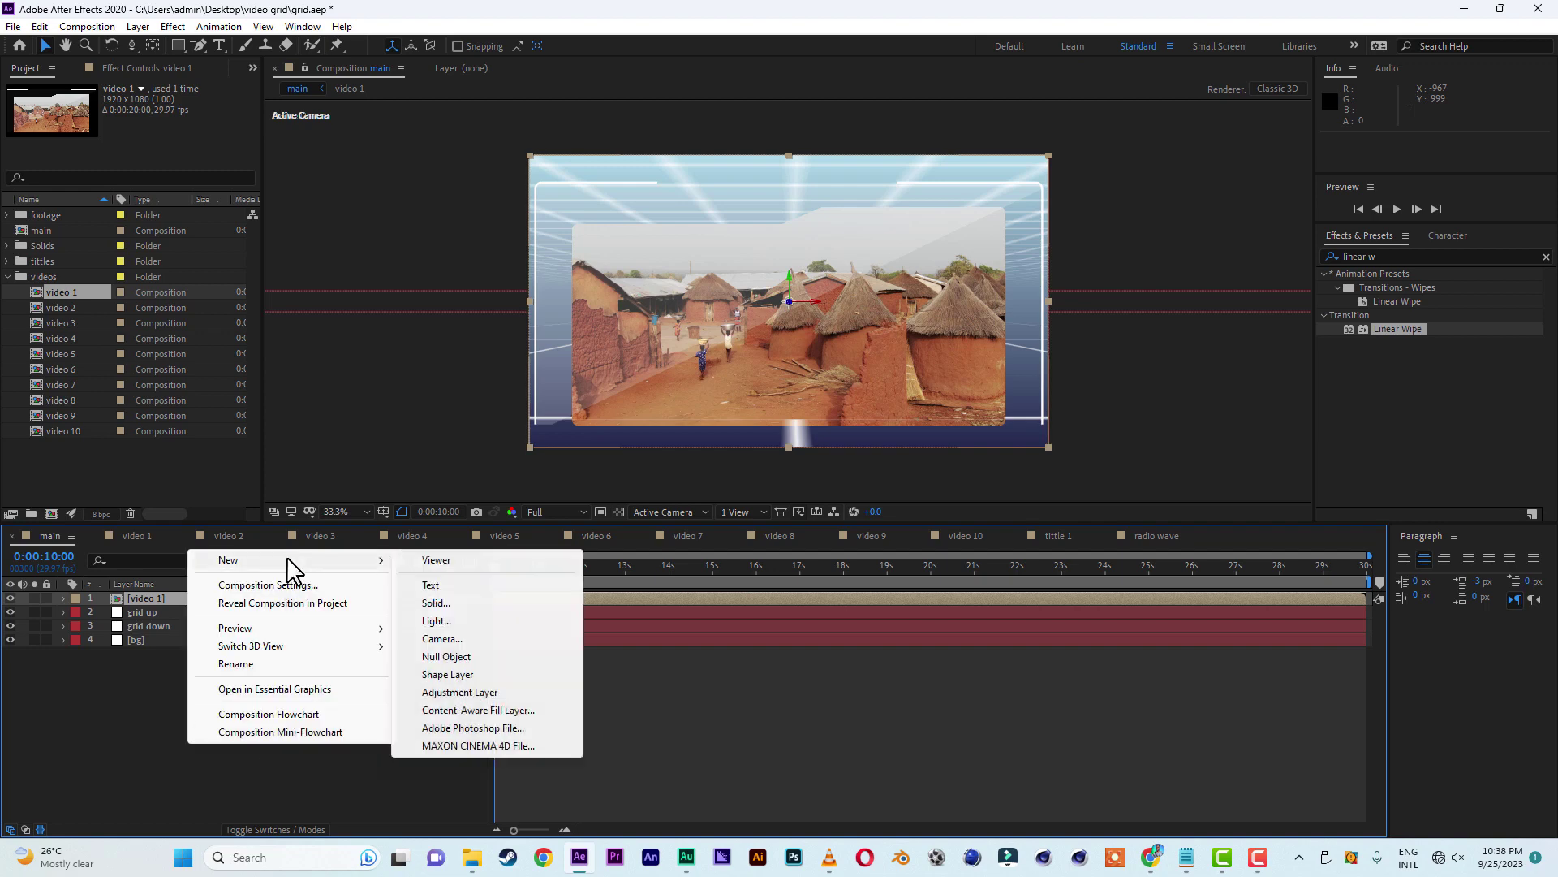
pyautogui.click(442, 639)
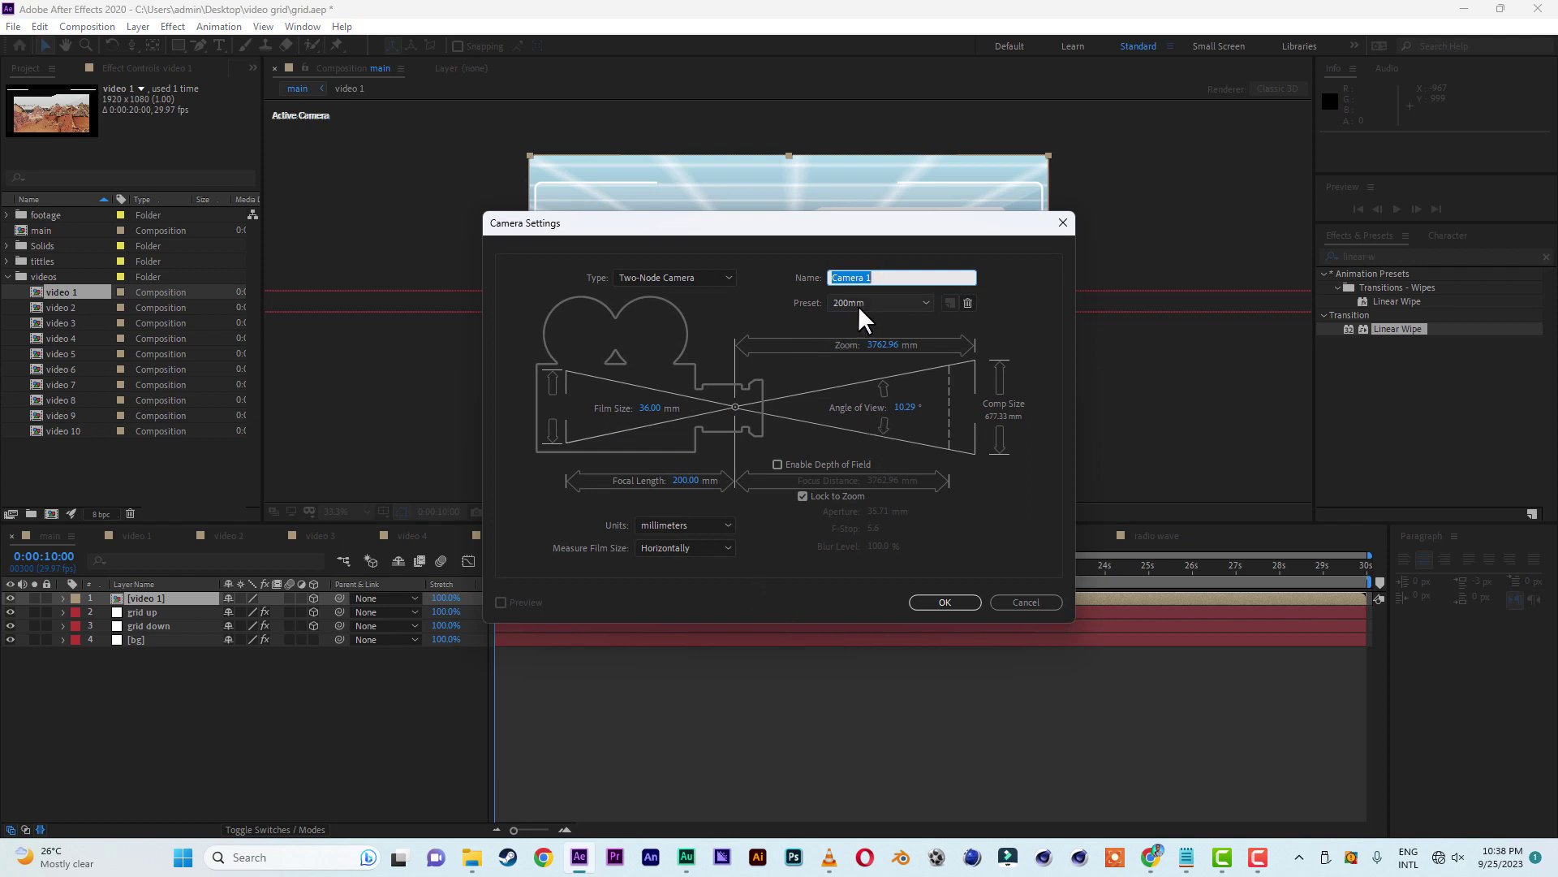
pyautogui.click(944, 604)
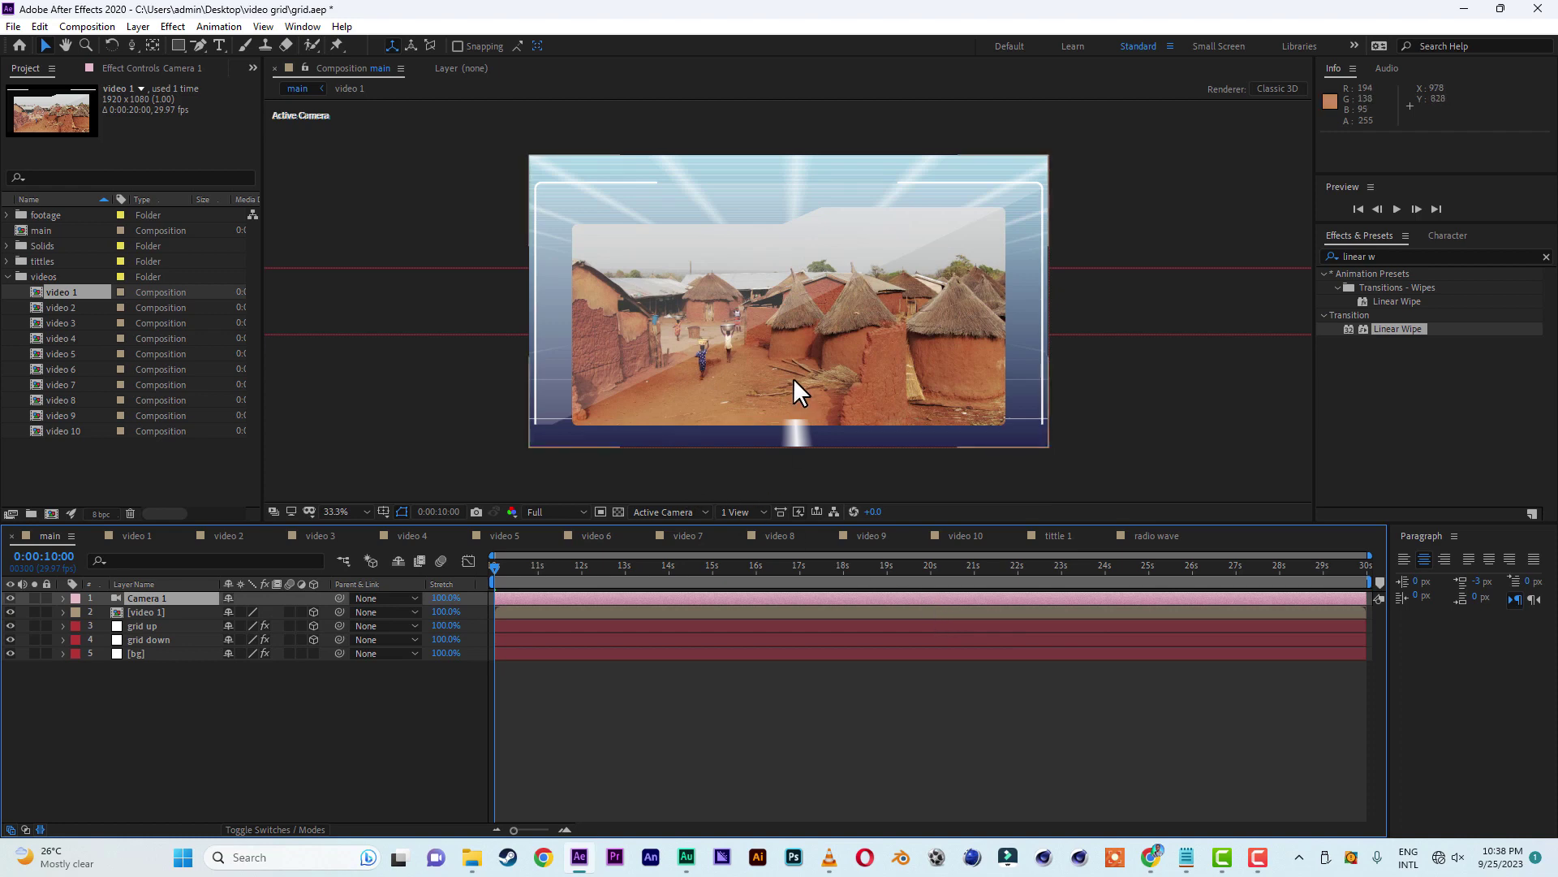
# - Dolly Camera 1 back to a Z position of about -17824 so the video sits smaller between the grids
pyautogui.press('c')
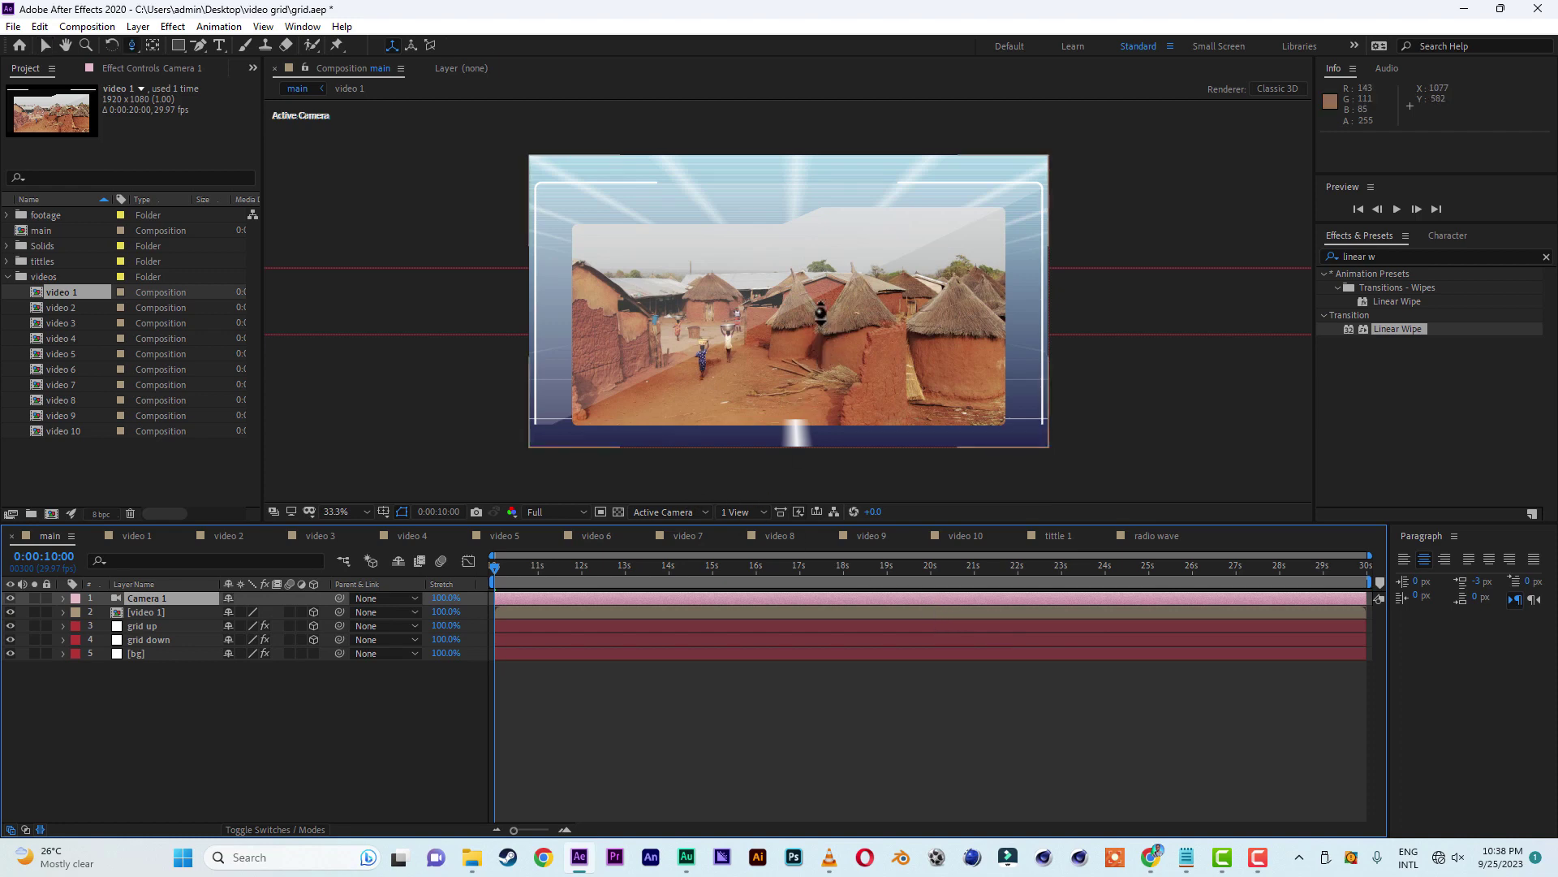
pyautogui.scroll(-3, 803, 287)
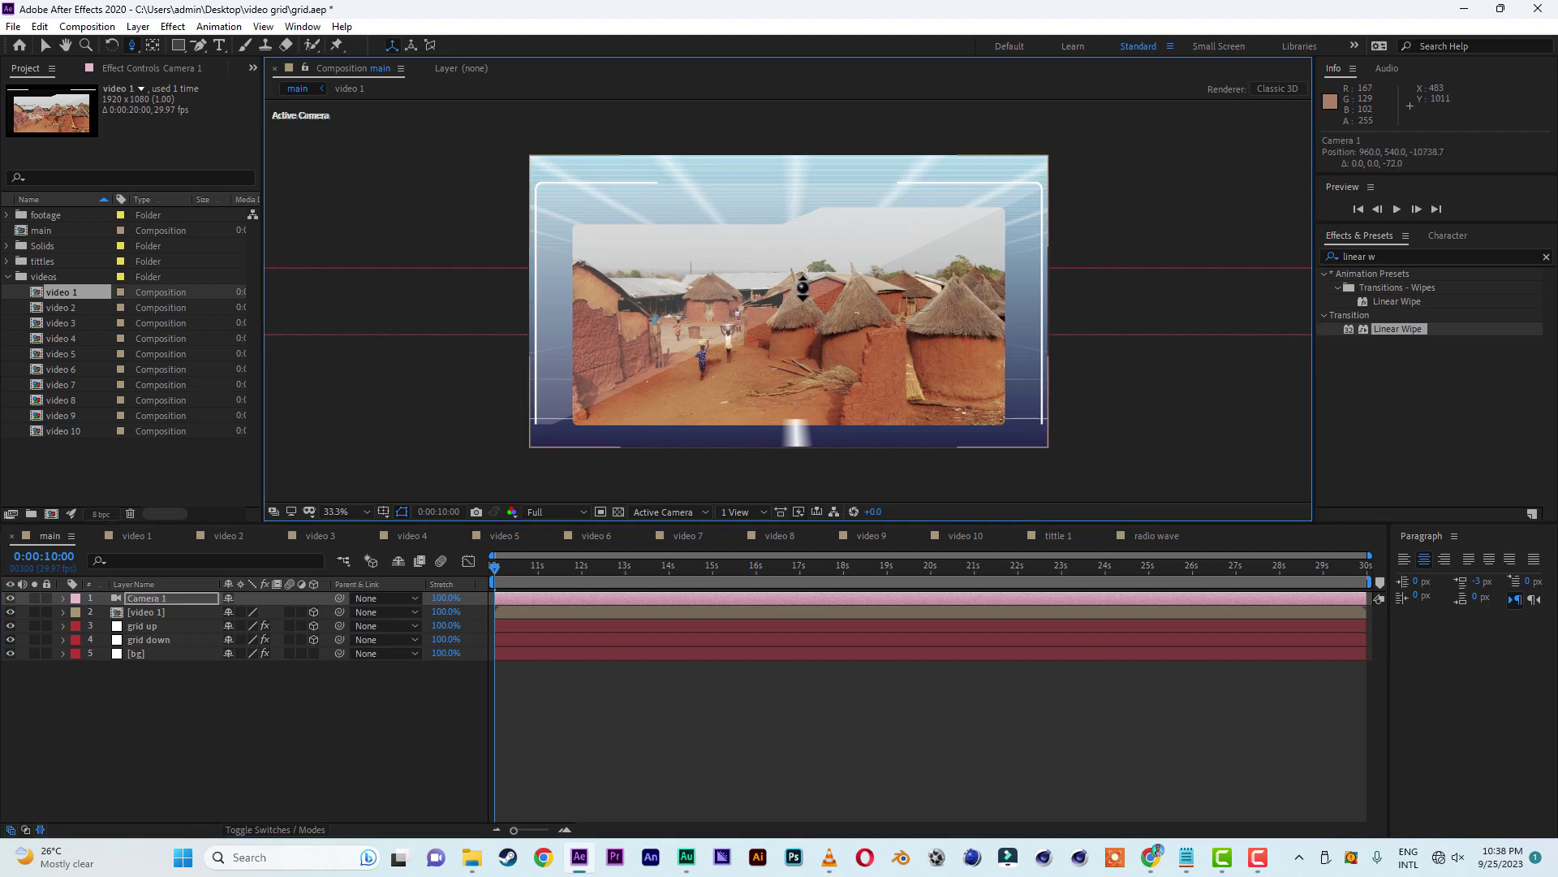
pyautogui.moveTo(803, 286); pyautogui.dragTo(811, 418)
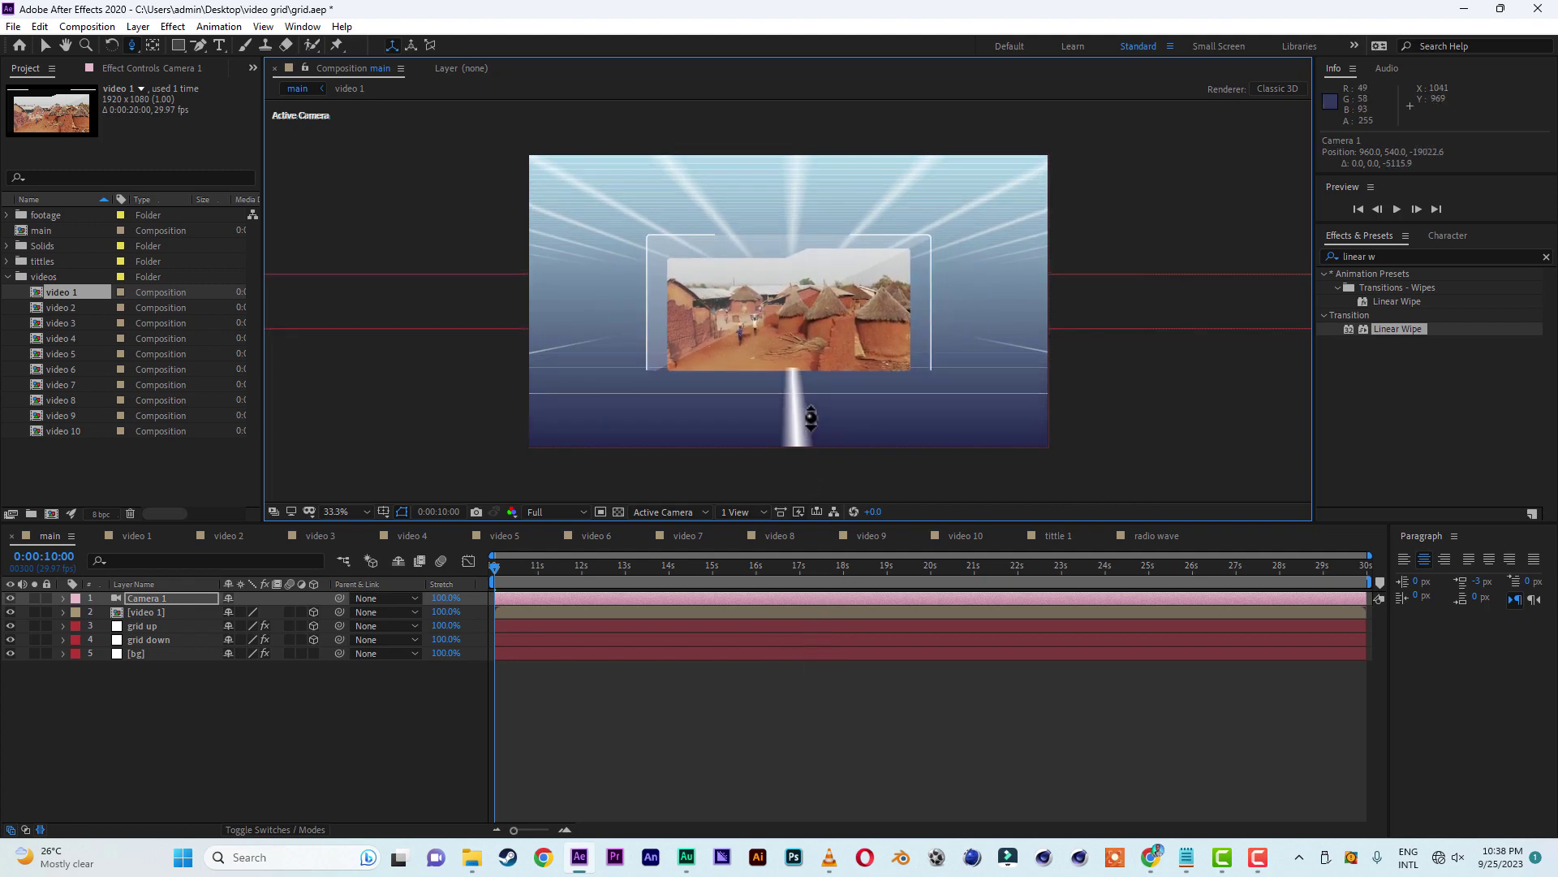
pyautogui.moveTo(815, 357); pyautogui.dragTo(836, 283)
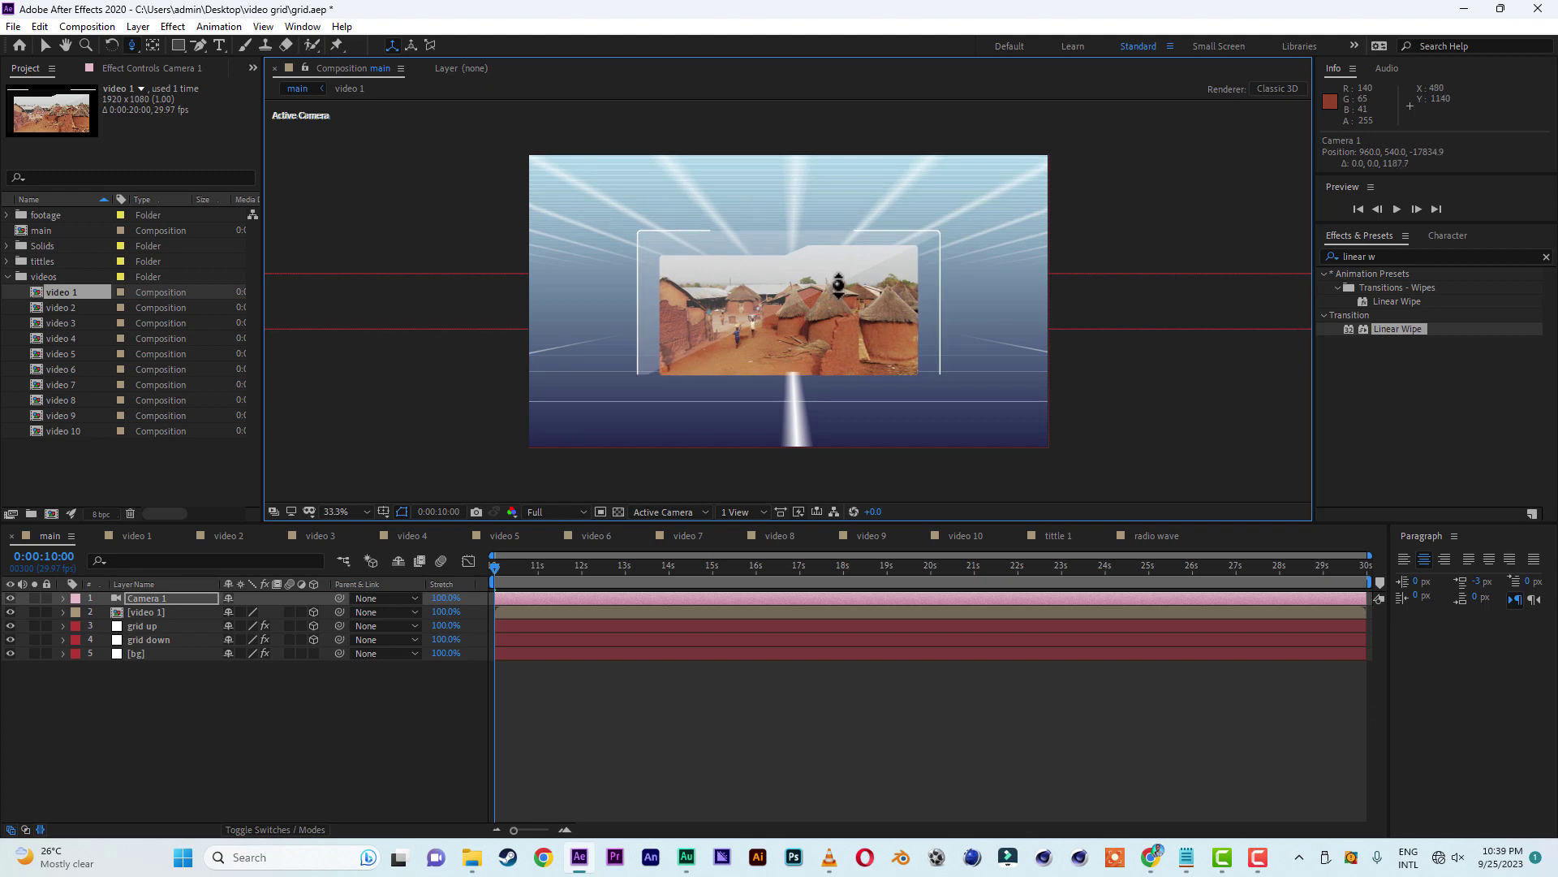
pyautogui.click(44, 45)
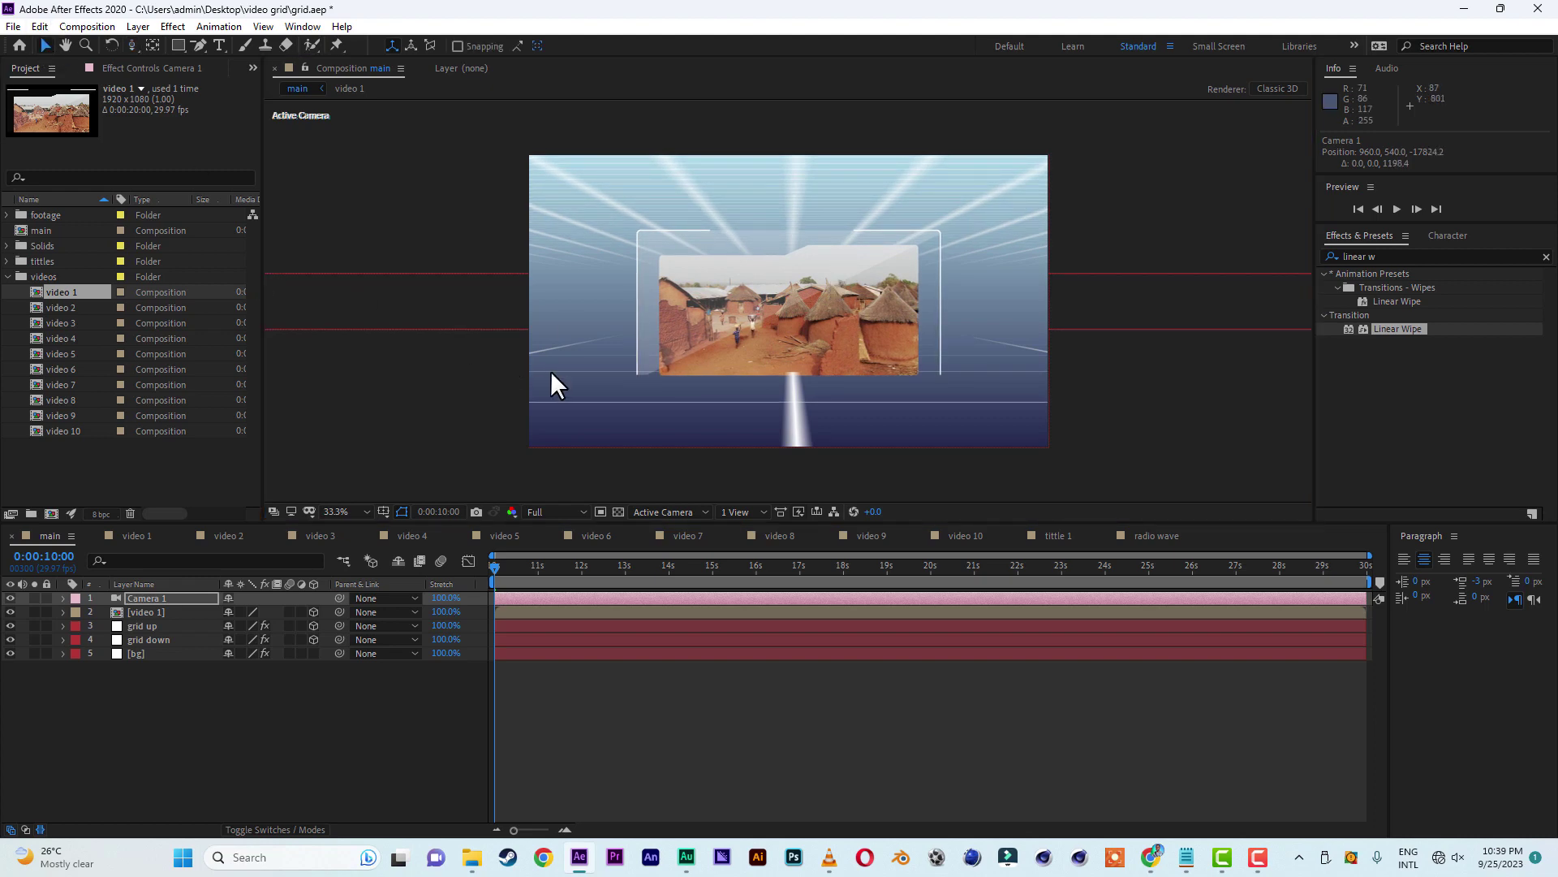
# - Raise the video 1 layer to a Y position of about 516 and apply the VC Reflect effect to it
pyautogui.click(169, 610)
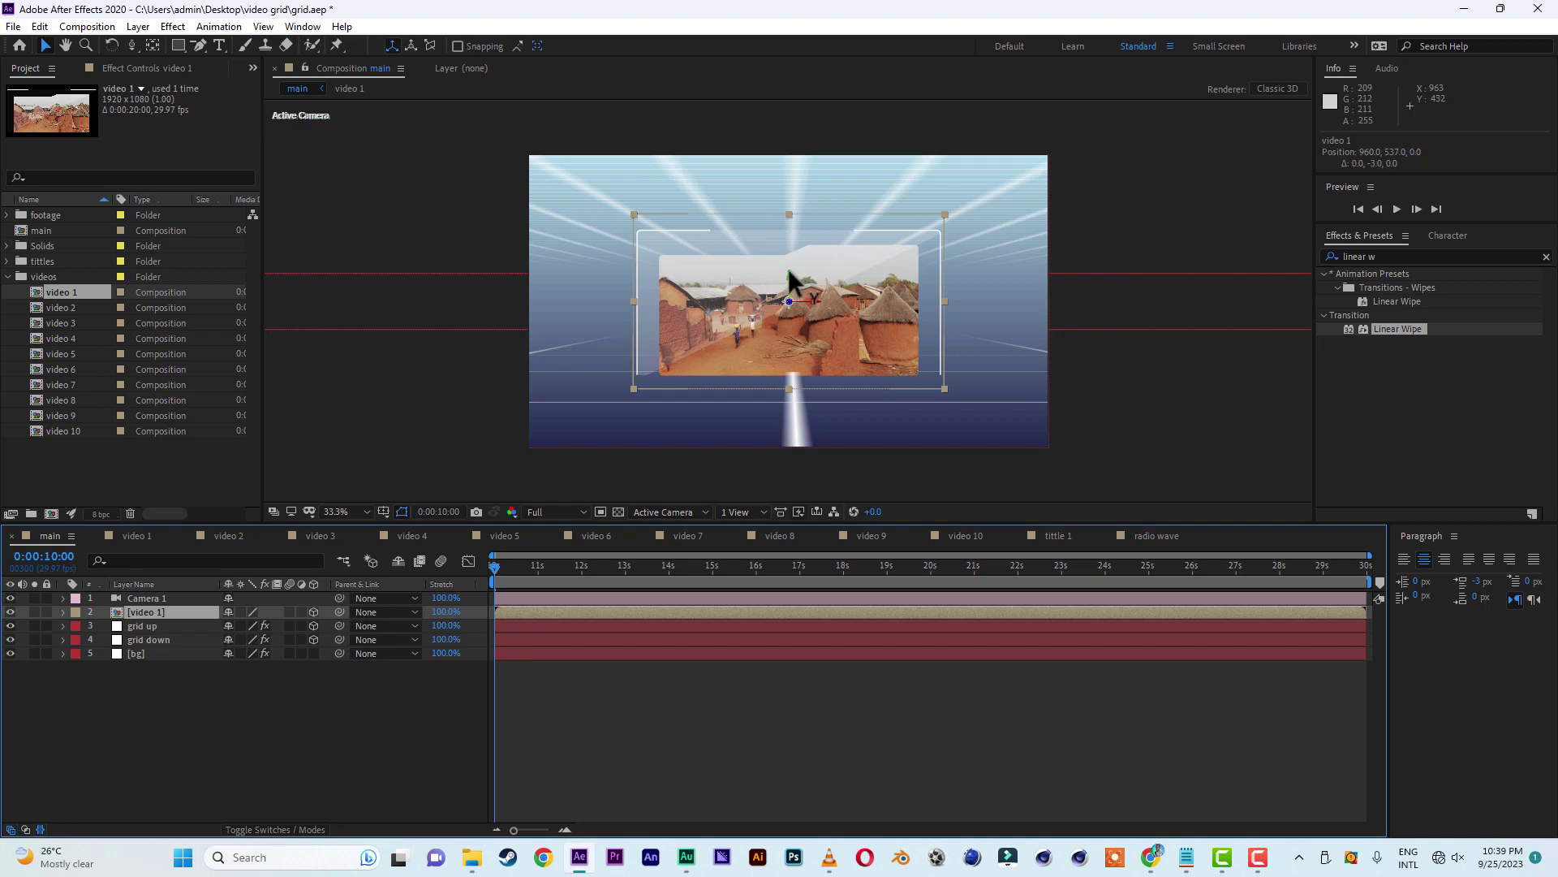
pyautogui.moveTo(788, 269); pyautogui.dragTo(789, 265)
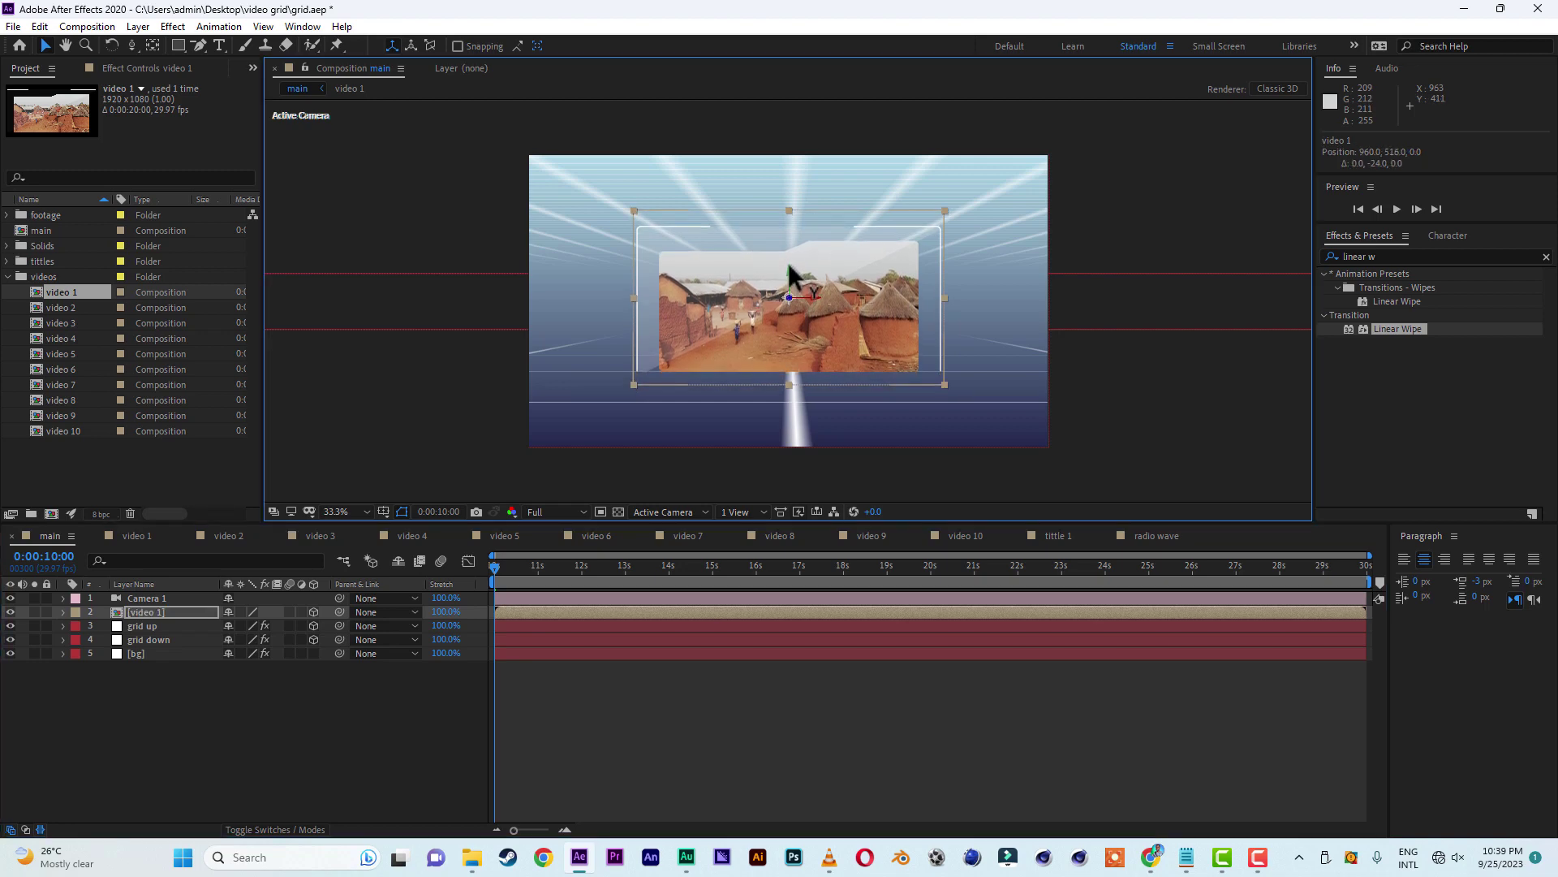
pyautogui.click(1411, 256)
pyautogui.hotkey('ctrl', 'a')
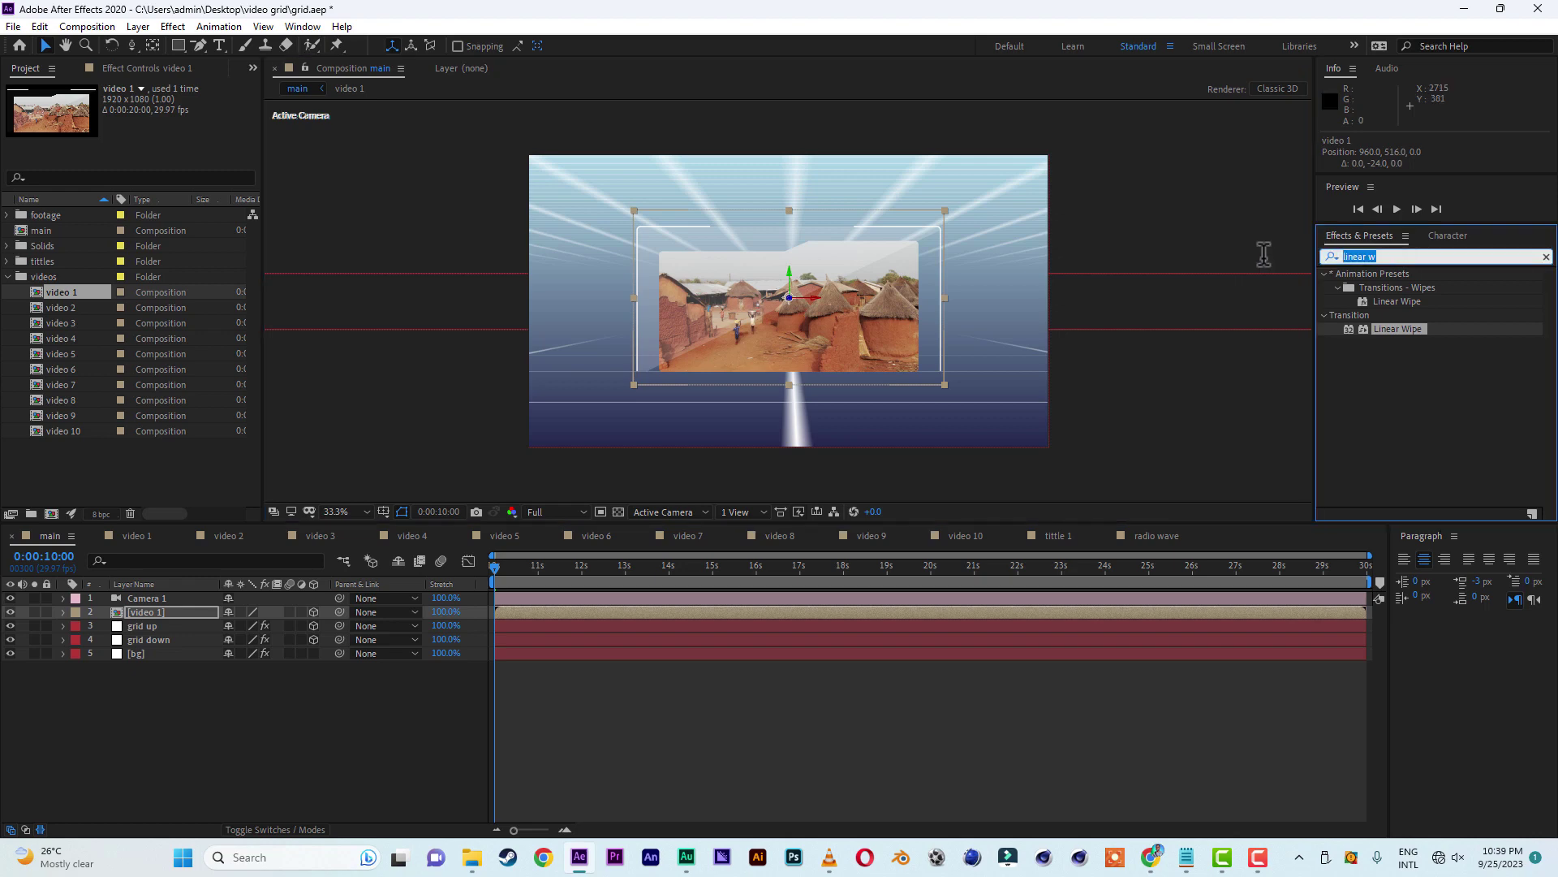
pyautogui.write('vc')
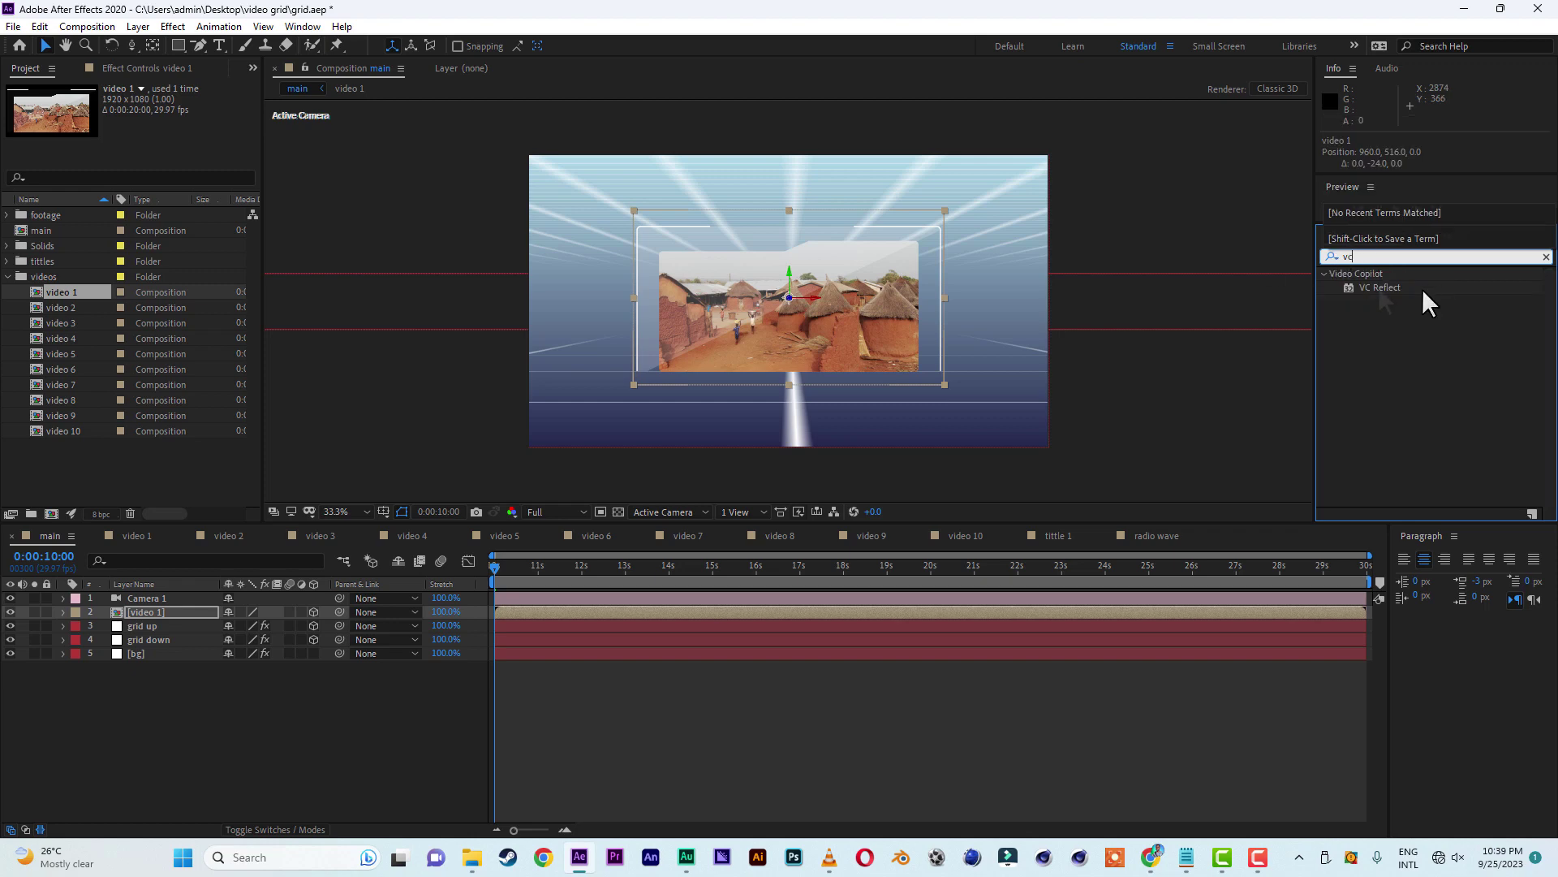
pyautogui.doubleClick(1379, 286)
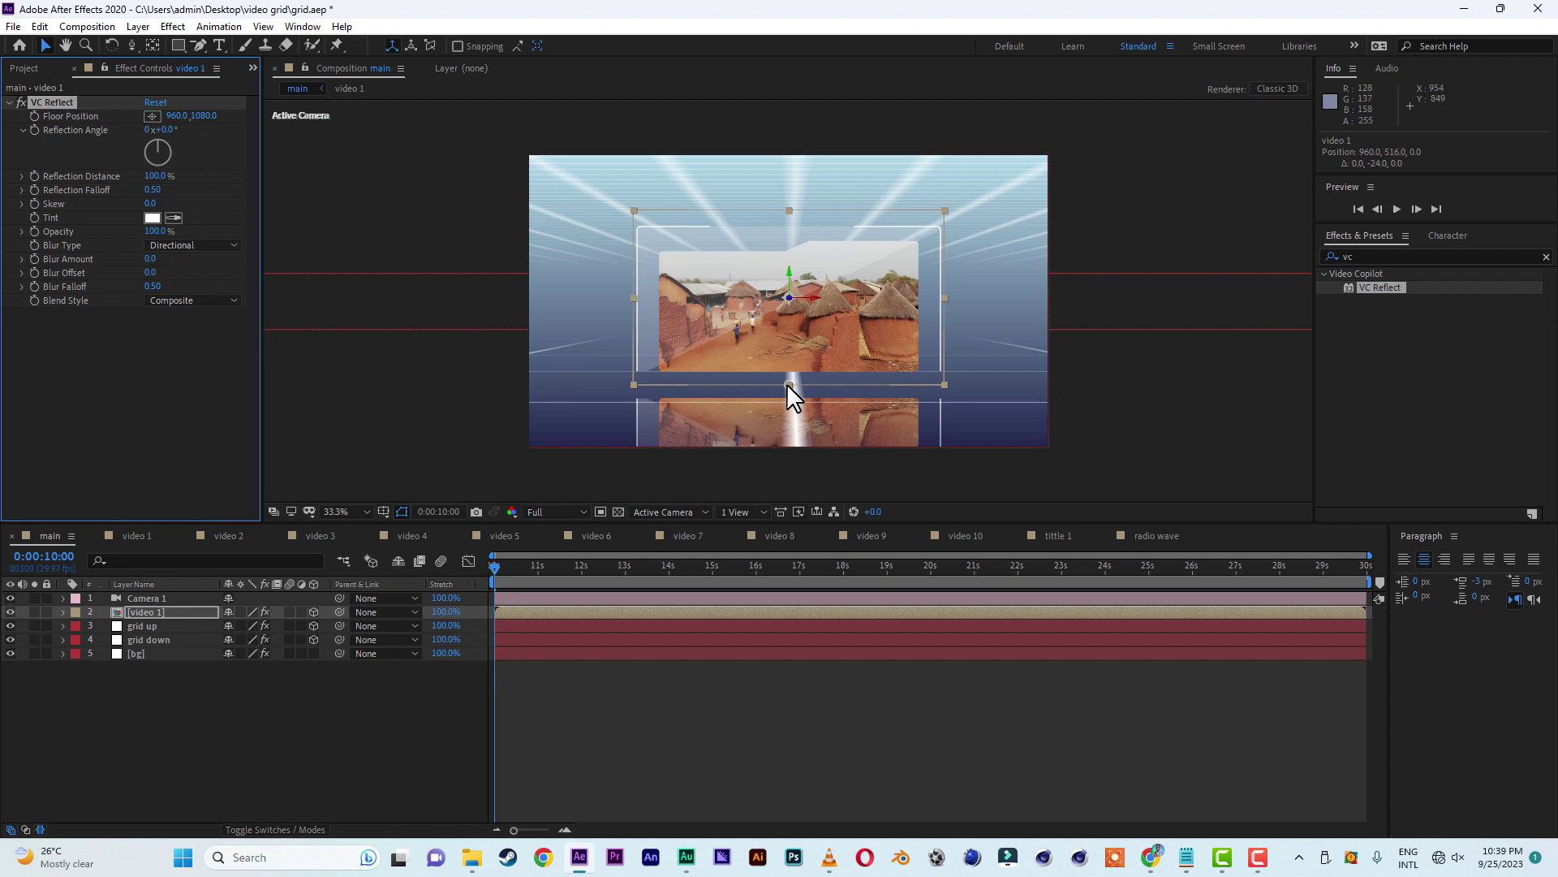
# - Set video 1's VC Reflect floor position to about Y 999.8, reflection distance to 35%, blur amount to 4.6 and reflection falloff to 0.41
pyautogui.moveTo(786, 383); pyautogui.dragTo(787, 370)
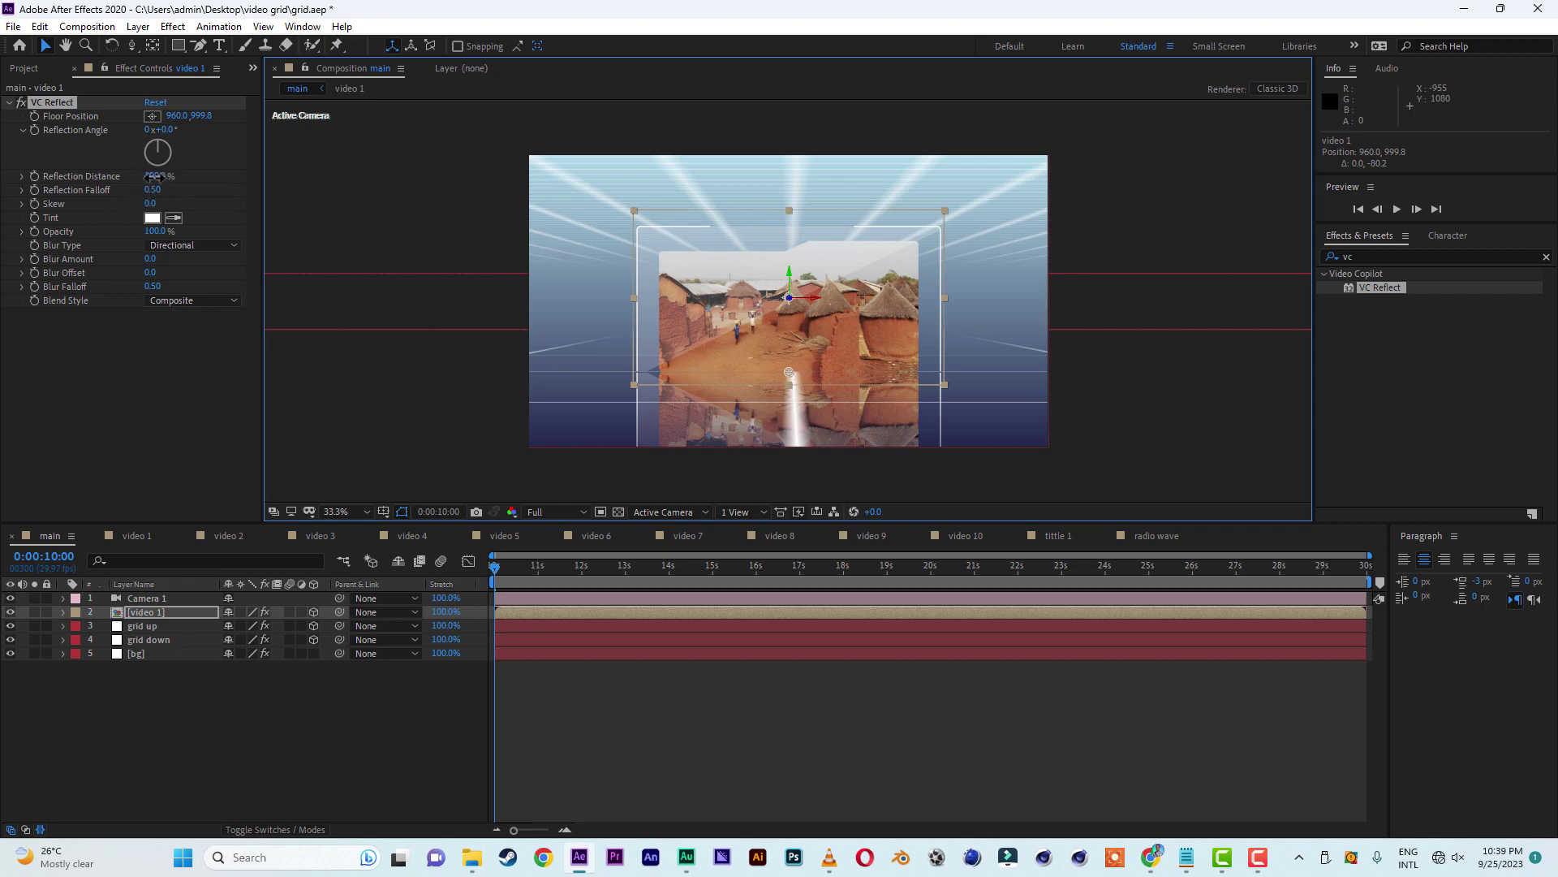
pyautogui.moveTo(152, 176); pyautogui.dragTo(104, 176)
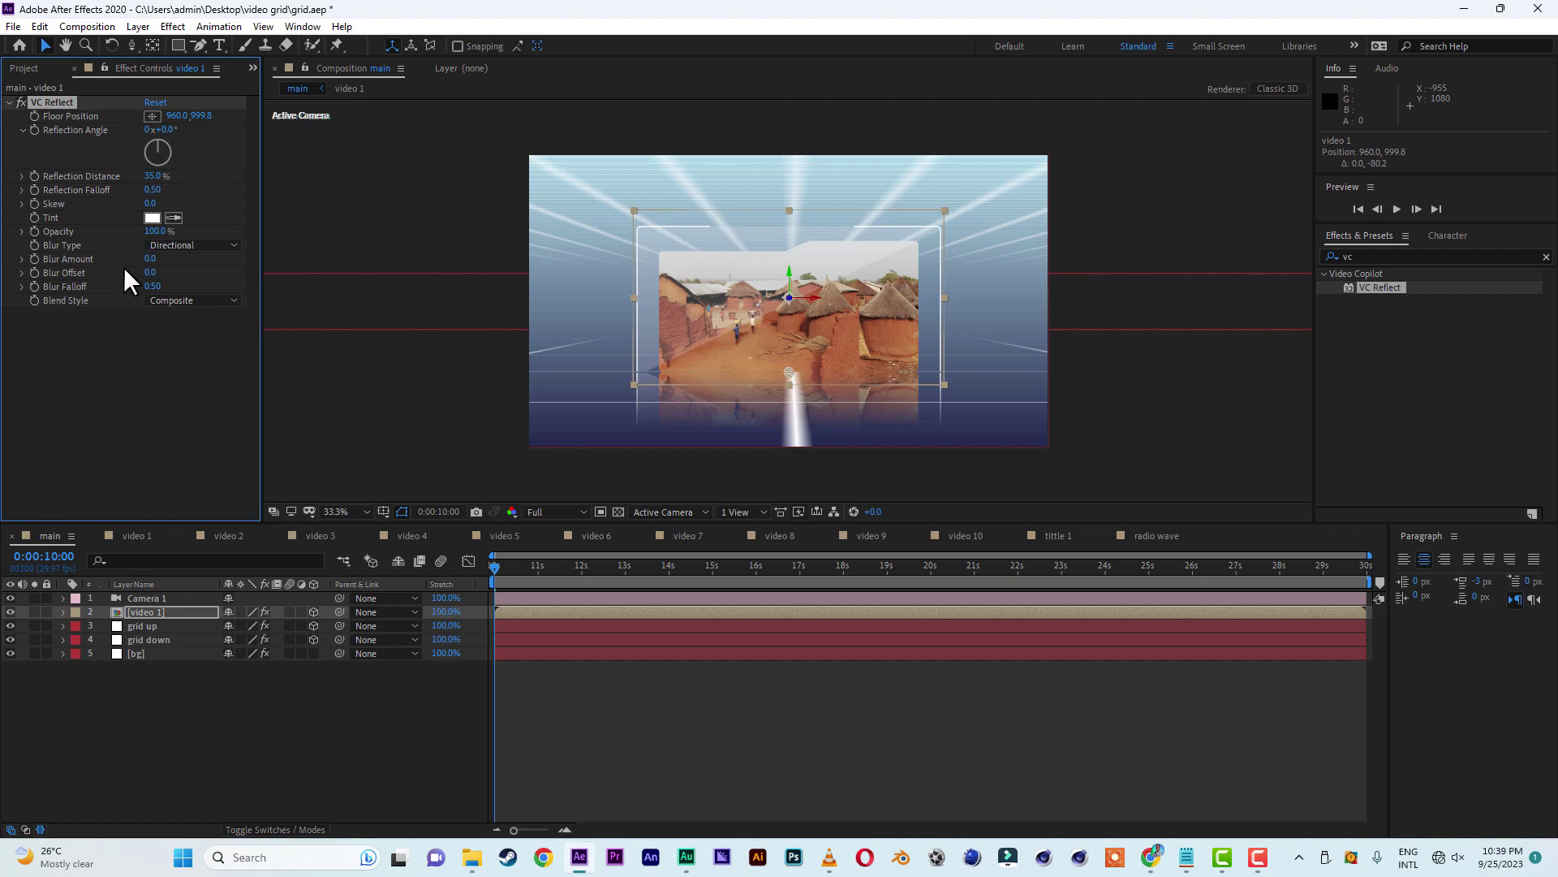
pyautogui.moveTo(151, 262); pyautogui.dragTo(190, 259)
pyautogui.moveTo(153, 190); pyautogui.dragTo(107, 195)
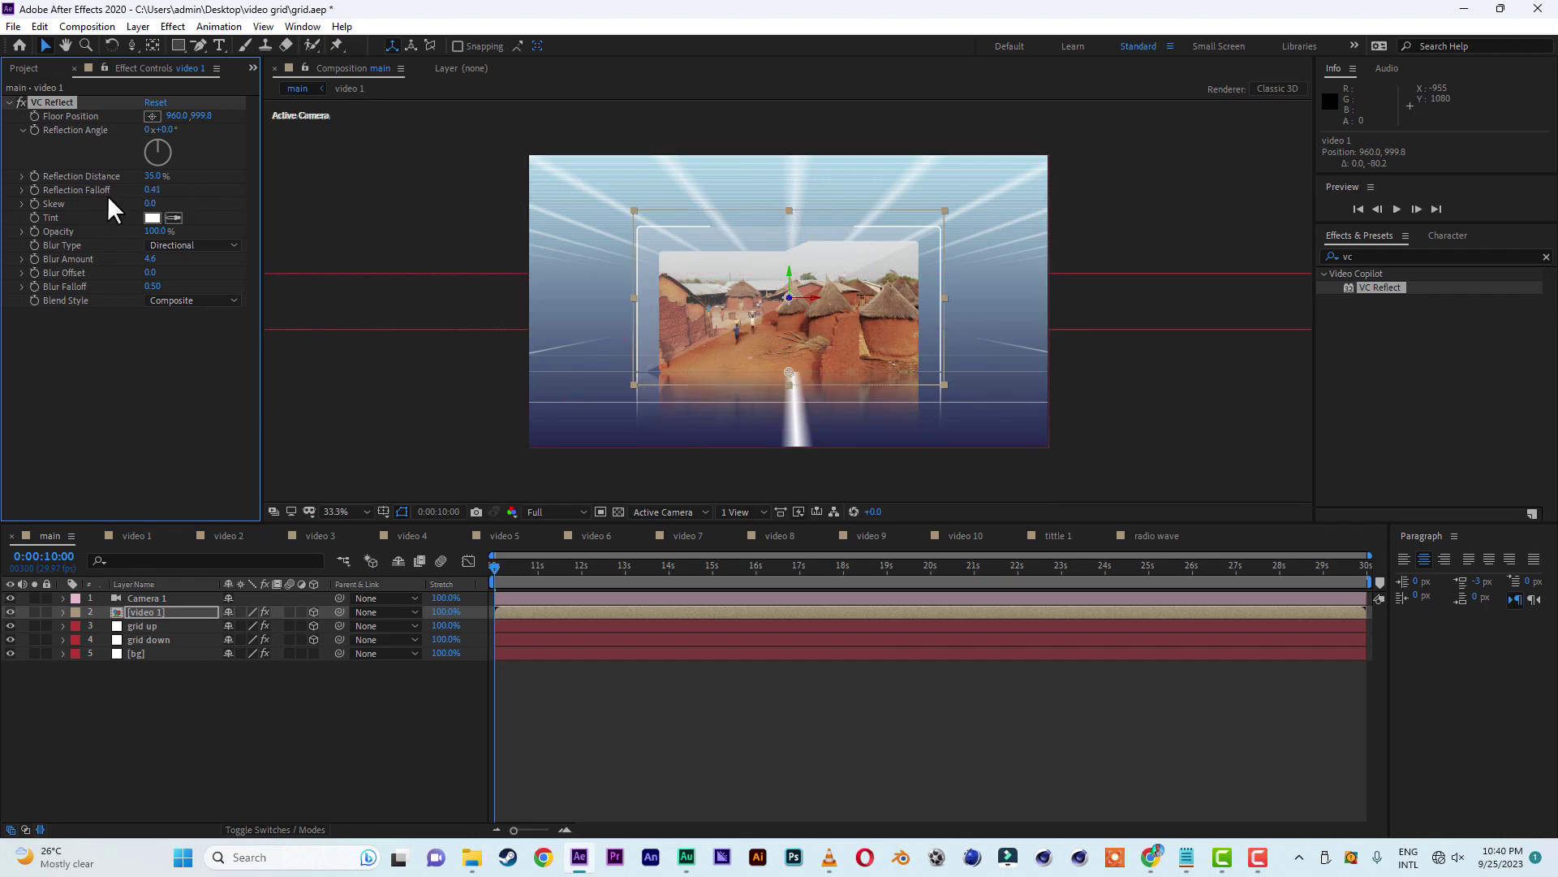
pyautogui.click(1005, 757)
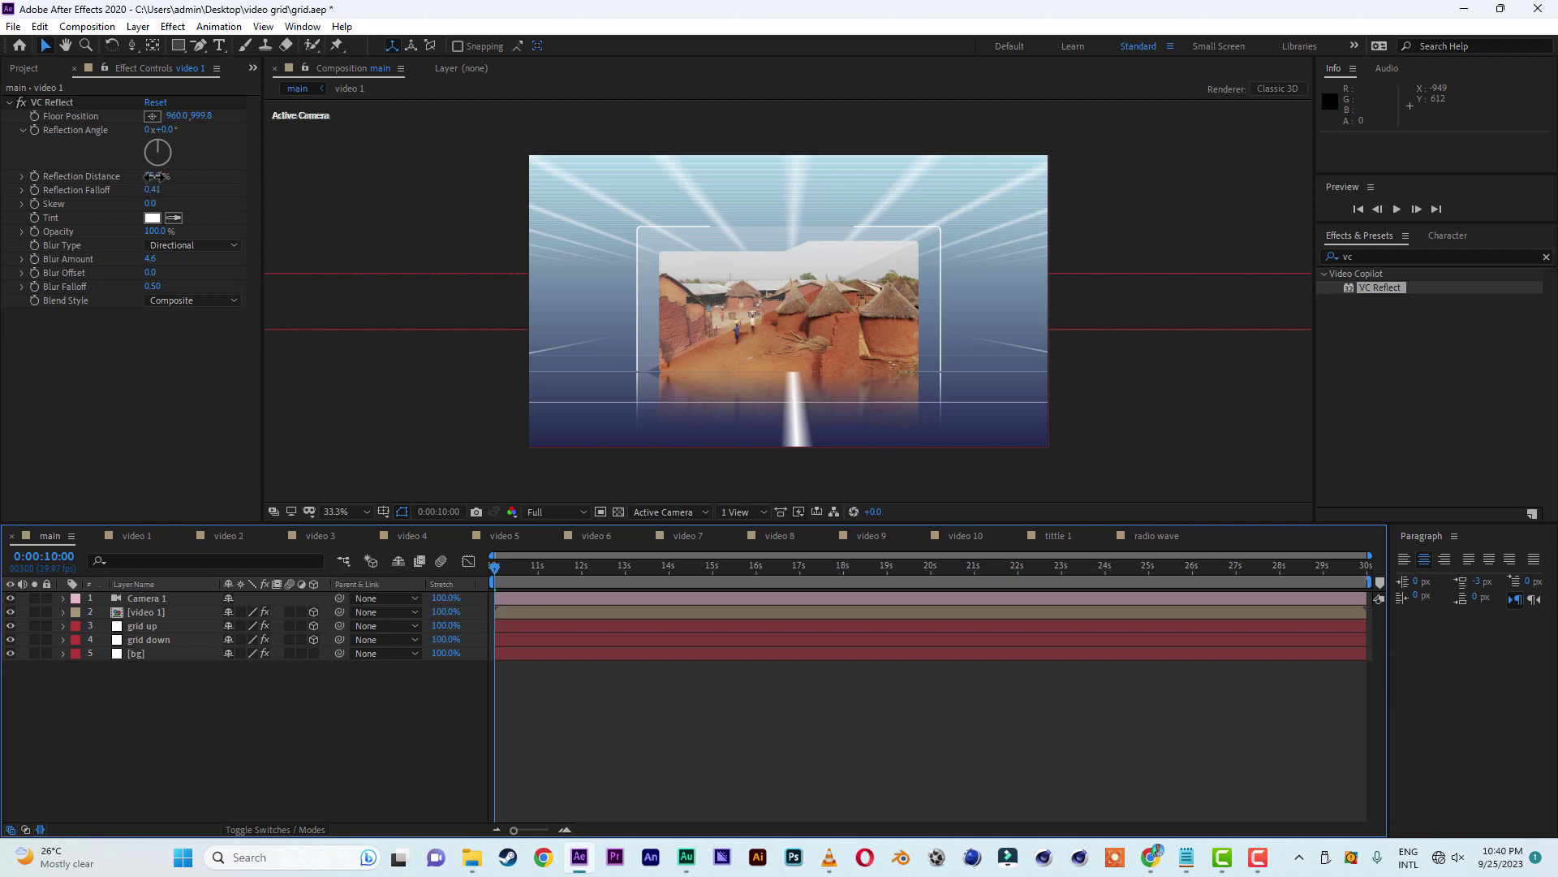
# - Set video 1's reflection distance to 30% and the reflection opacity to 70%
pyautogui.moveTo(154, 177); pyautogui.dragTo(135, 371)
pyautogui.click(135, 371)
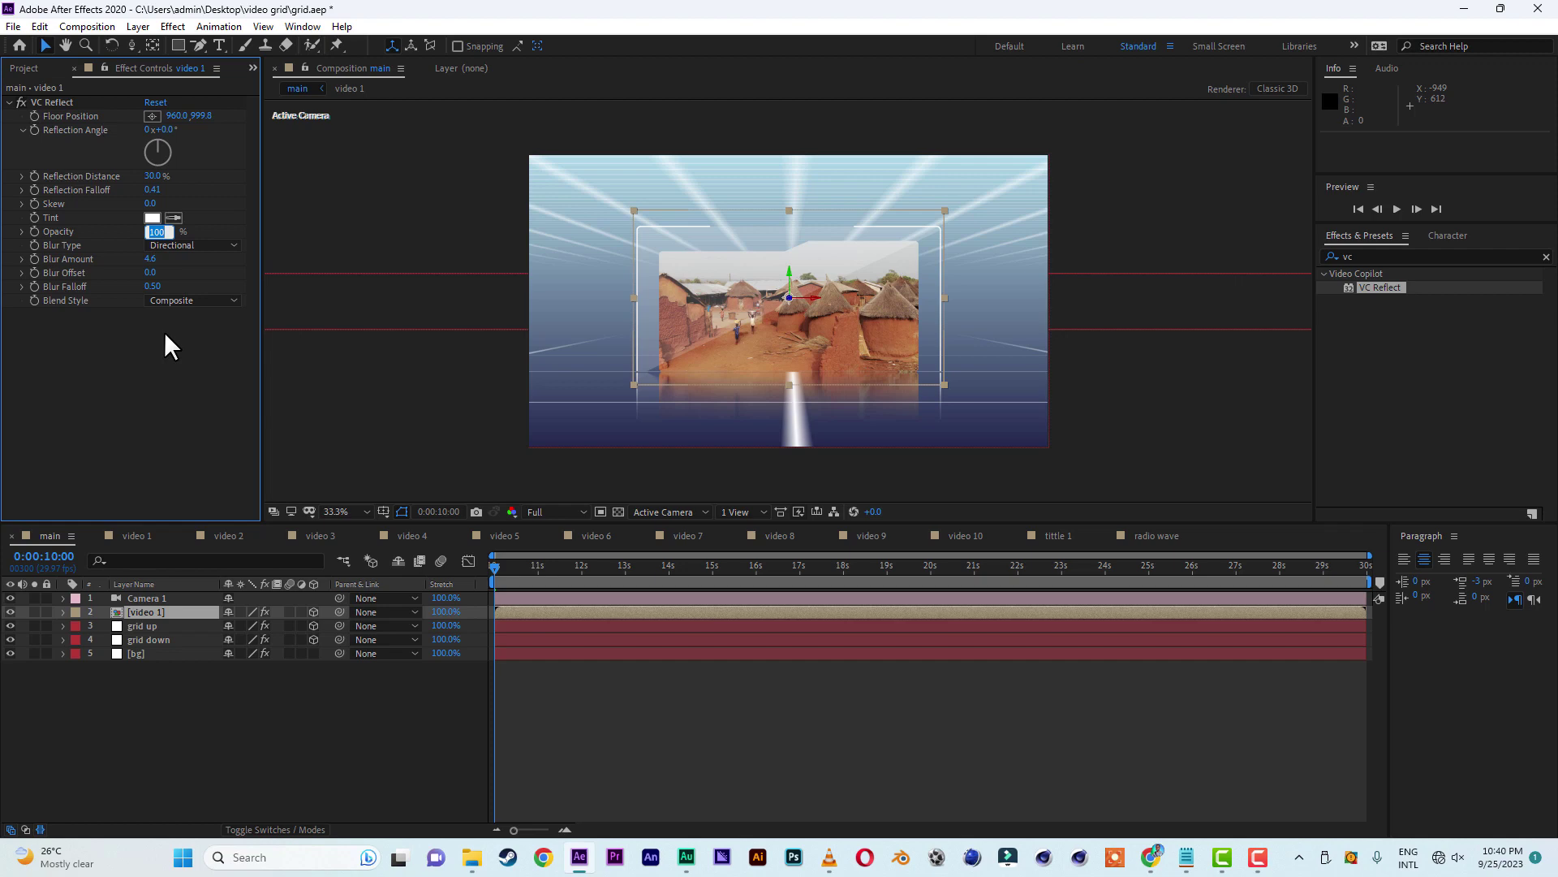
pyautogui.write('70')
pyautogui.press('Return')
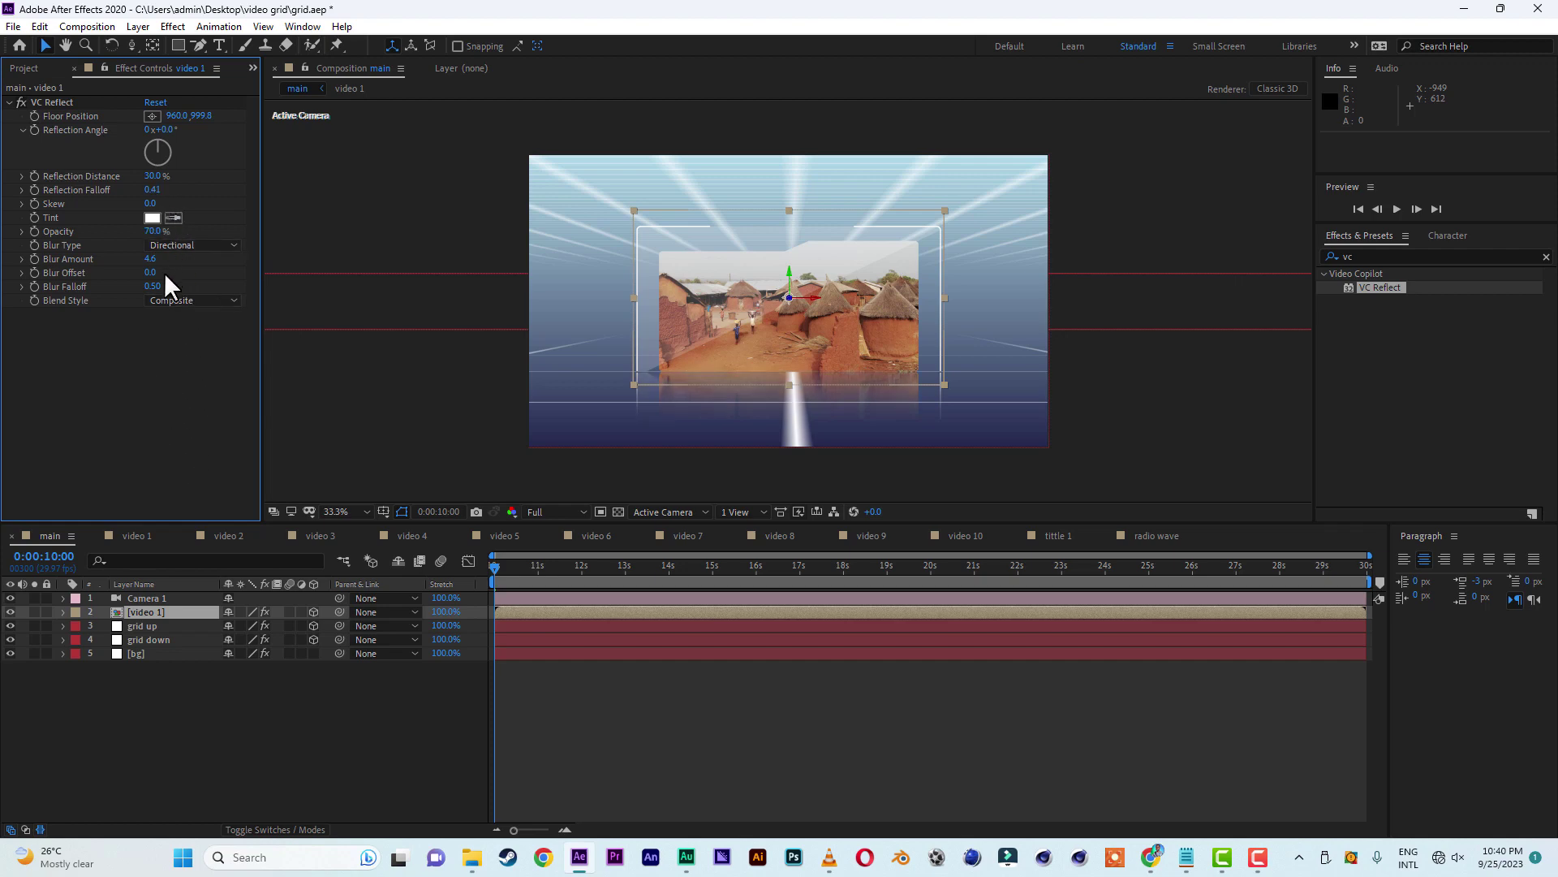
# - Lower video 1's reflection opacity to 50% and extend the reflection distance to 41%
pyautogui.click(152, 231)
pyautogui.write('50')
pyautogui.press('Return')
pyautogui.click(157, 175)
pyautogui.moveTo(157, 176); pyautogui.dragTo(160, 175)
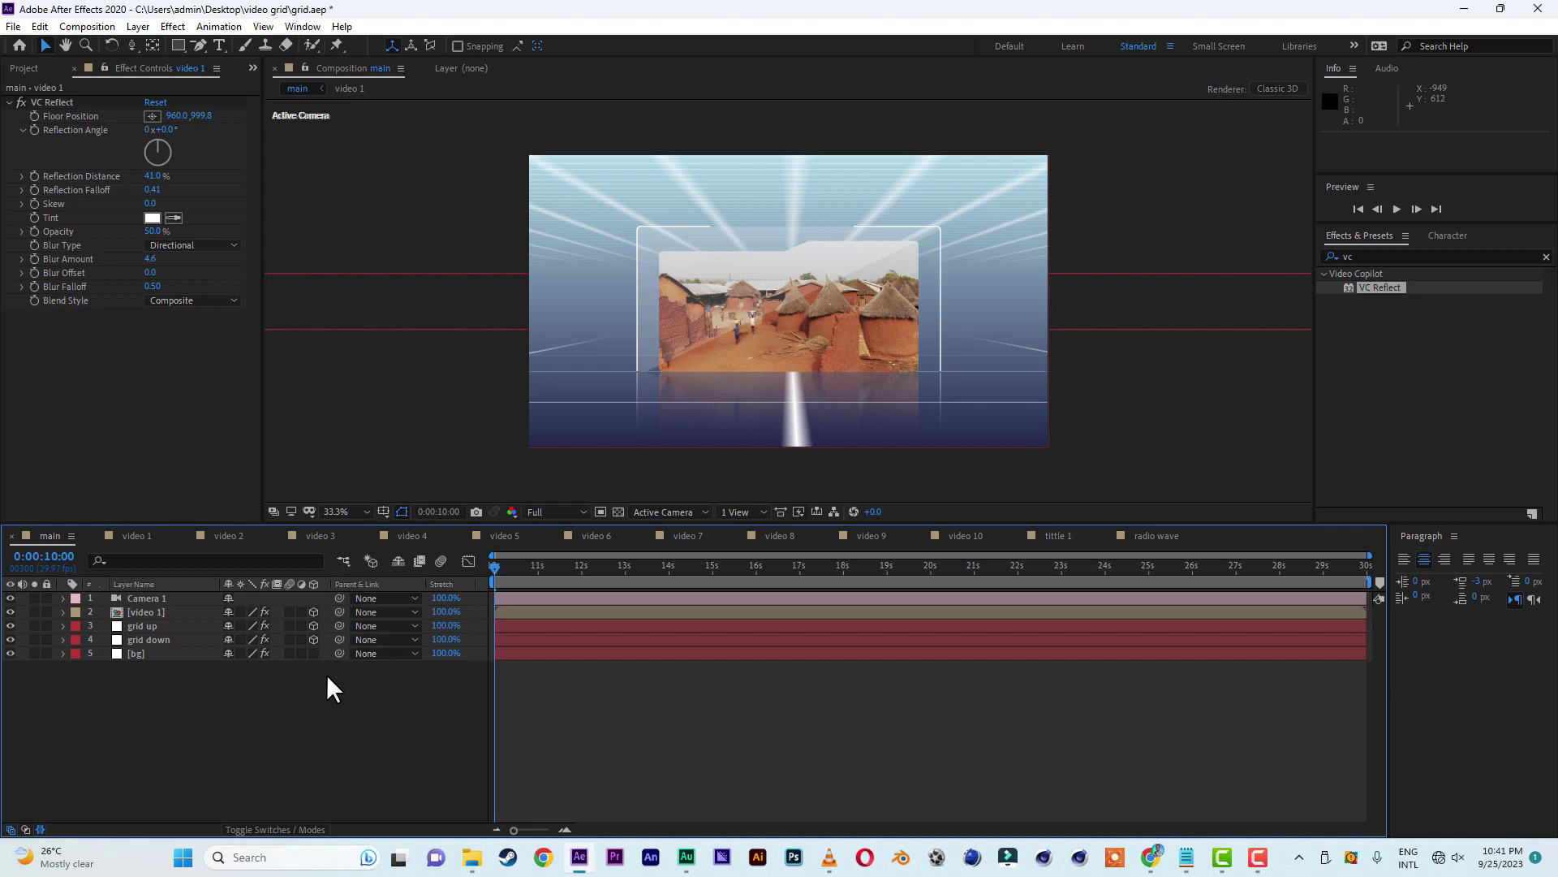
# - Set video 1's reflection opacity to 60% and save the project
pyautogui.click(154, 232)
pyautogui.write('60')
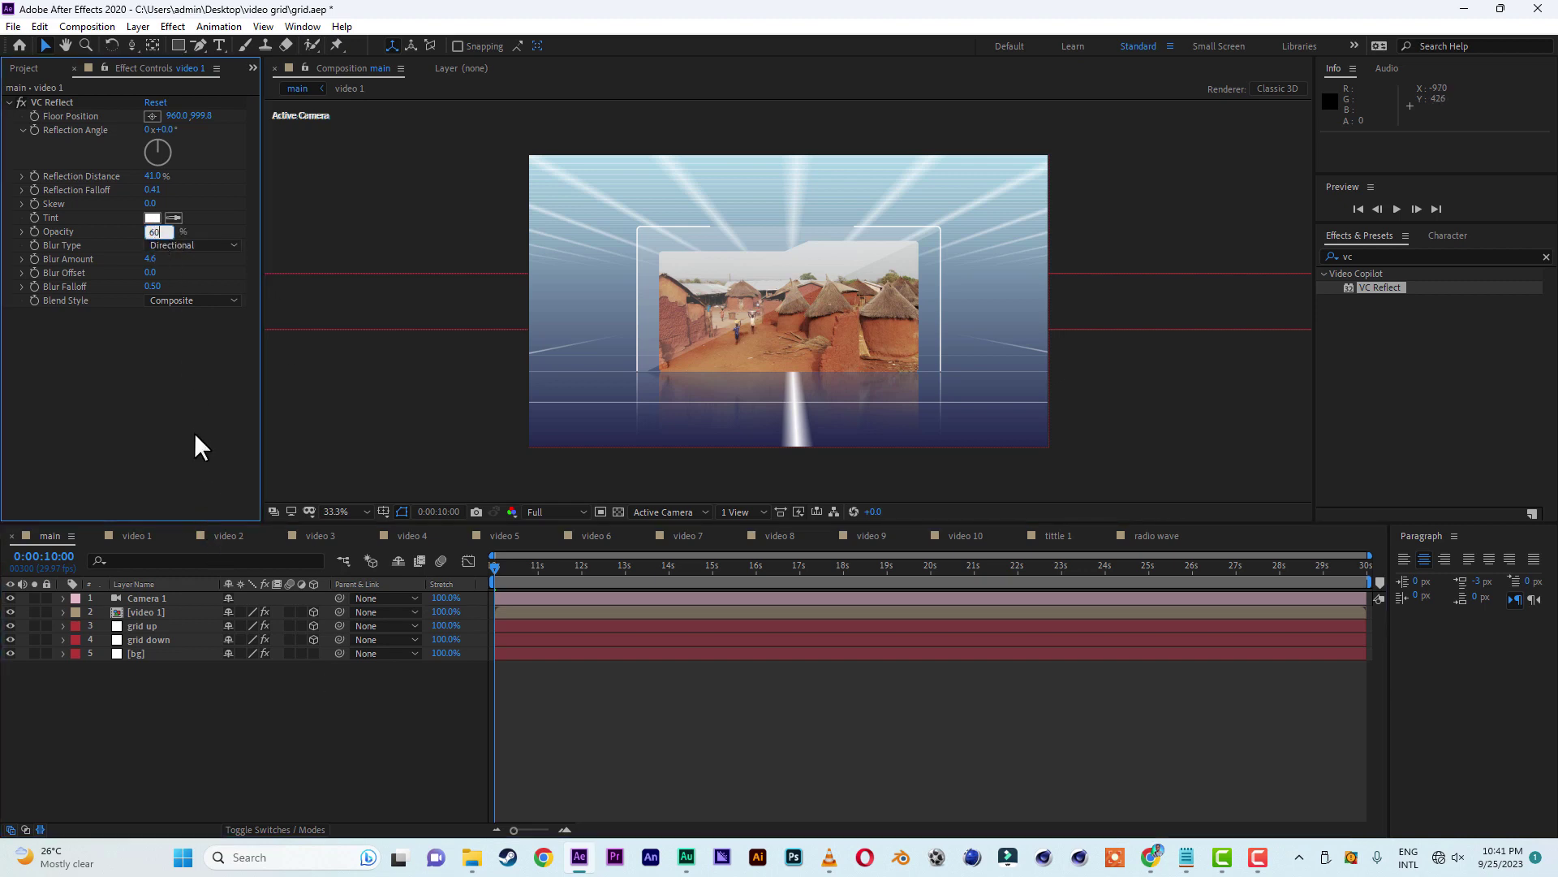
pyautogui.press('Return')
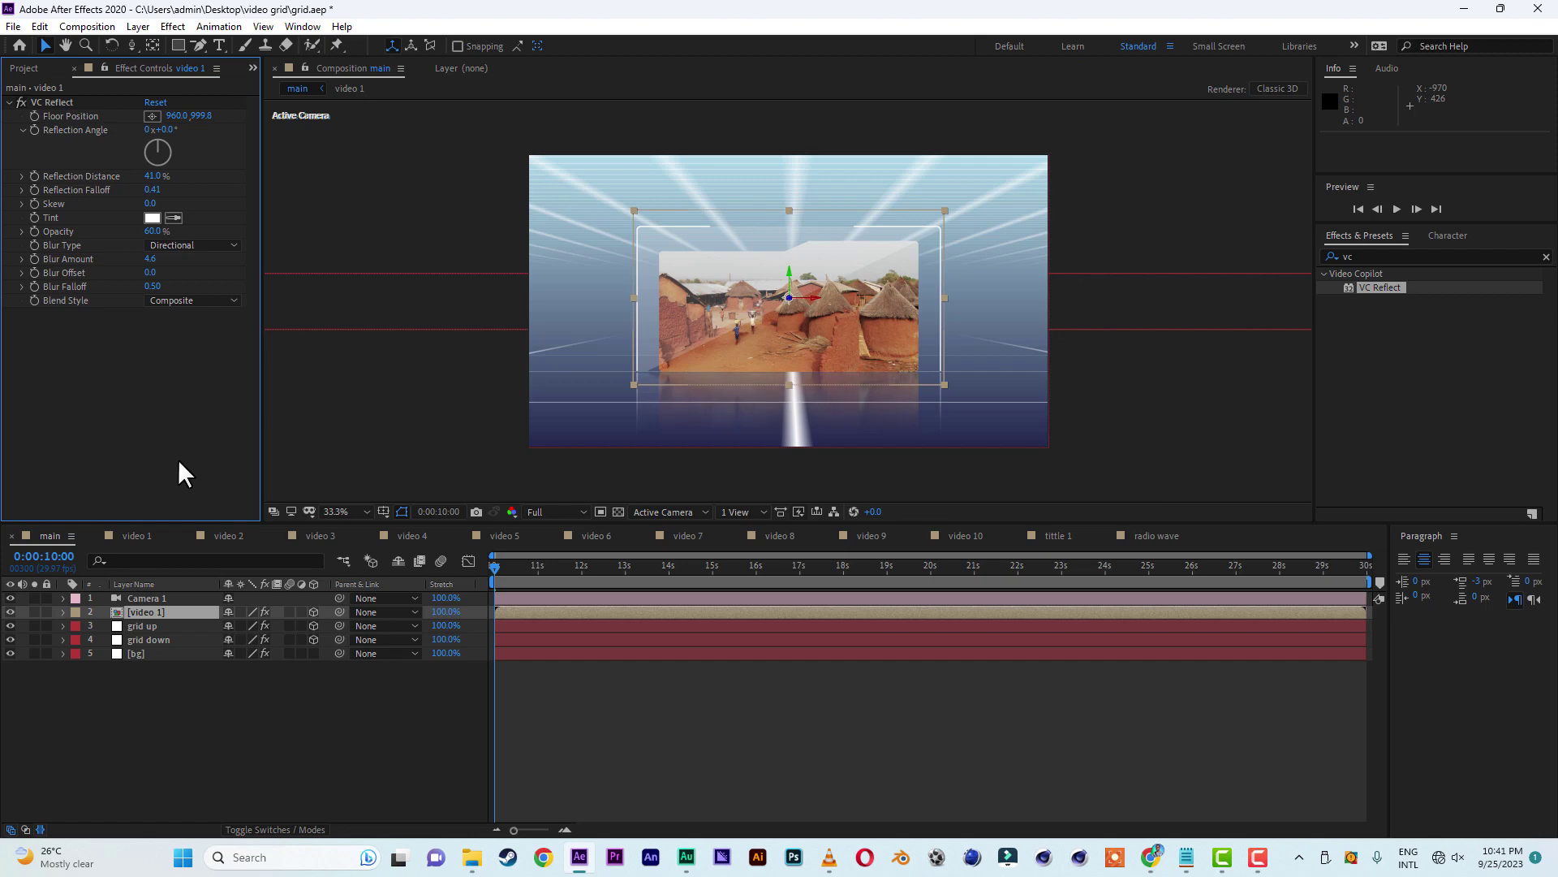
pyautogui.click(367, 746)
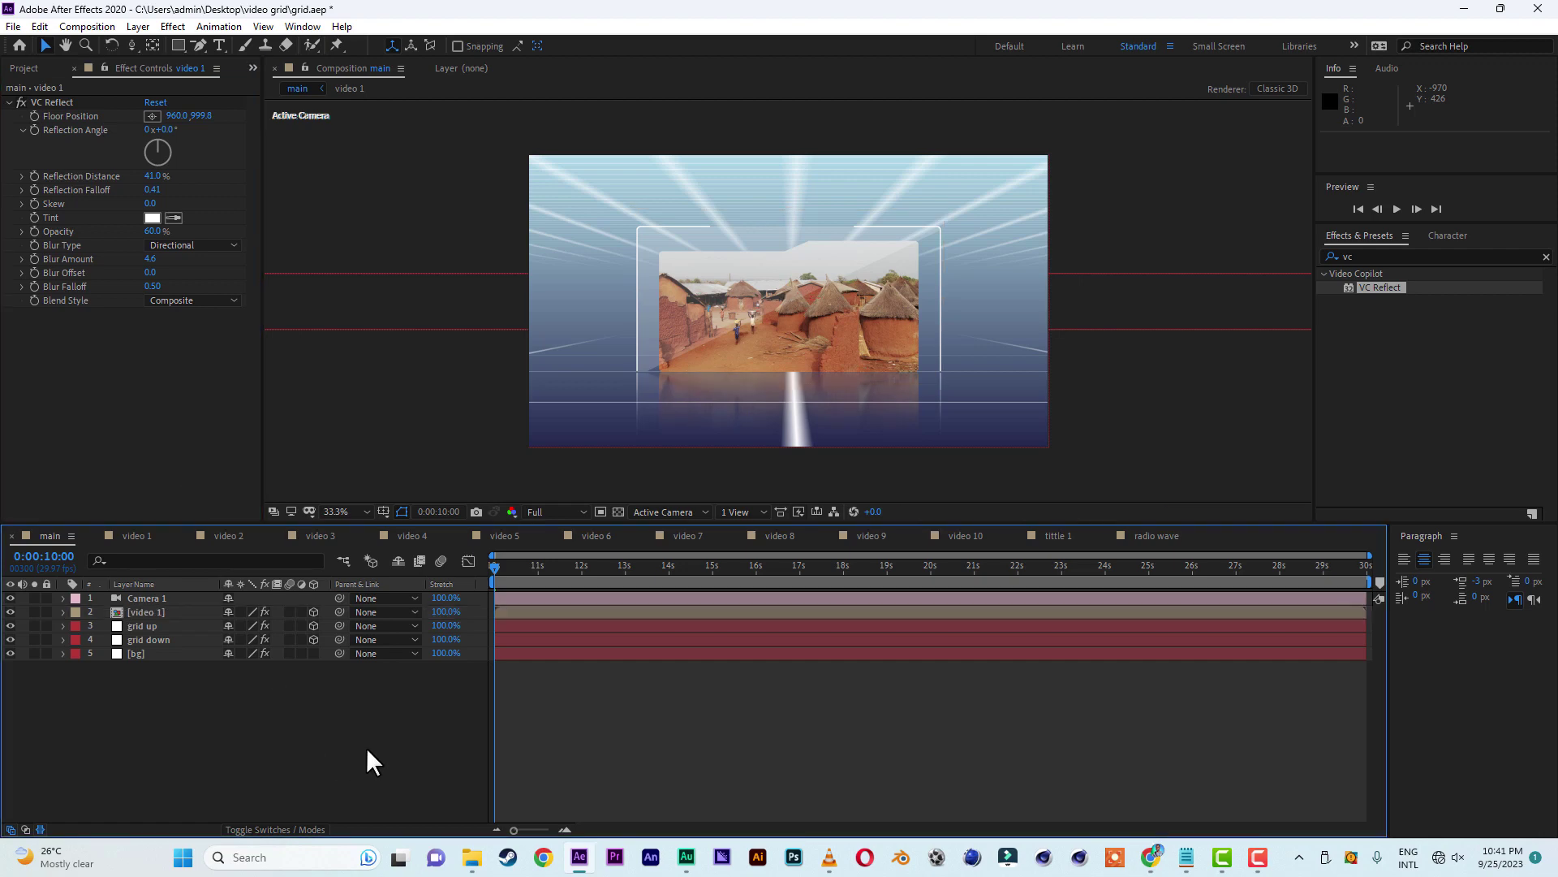
pyautogui.click(13, 26)
pyautogui.click(32, 177)
# - Show the main composition in the 4 Views - Left layout and enlarge the Top view around video 1
pyautogui.click(702, 520)
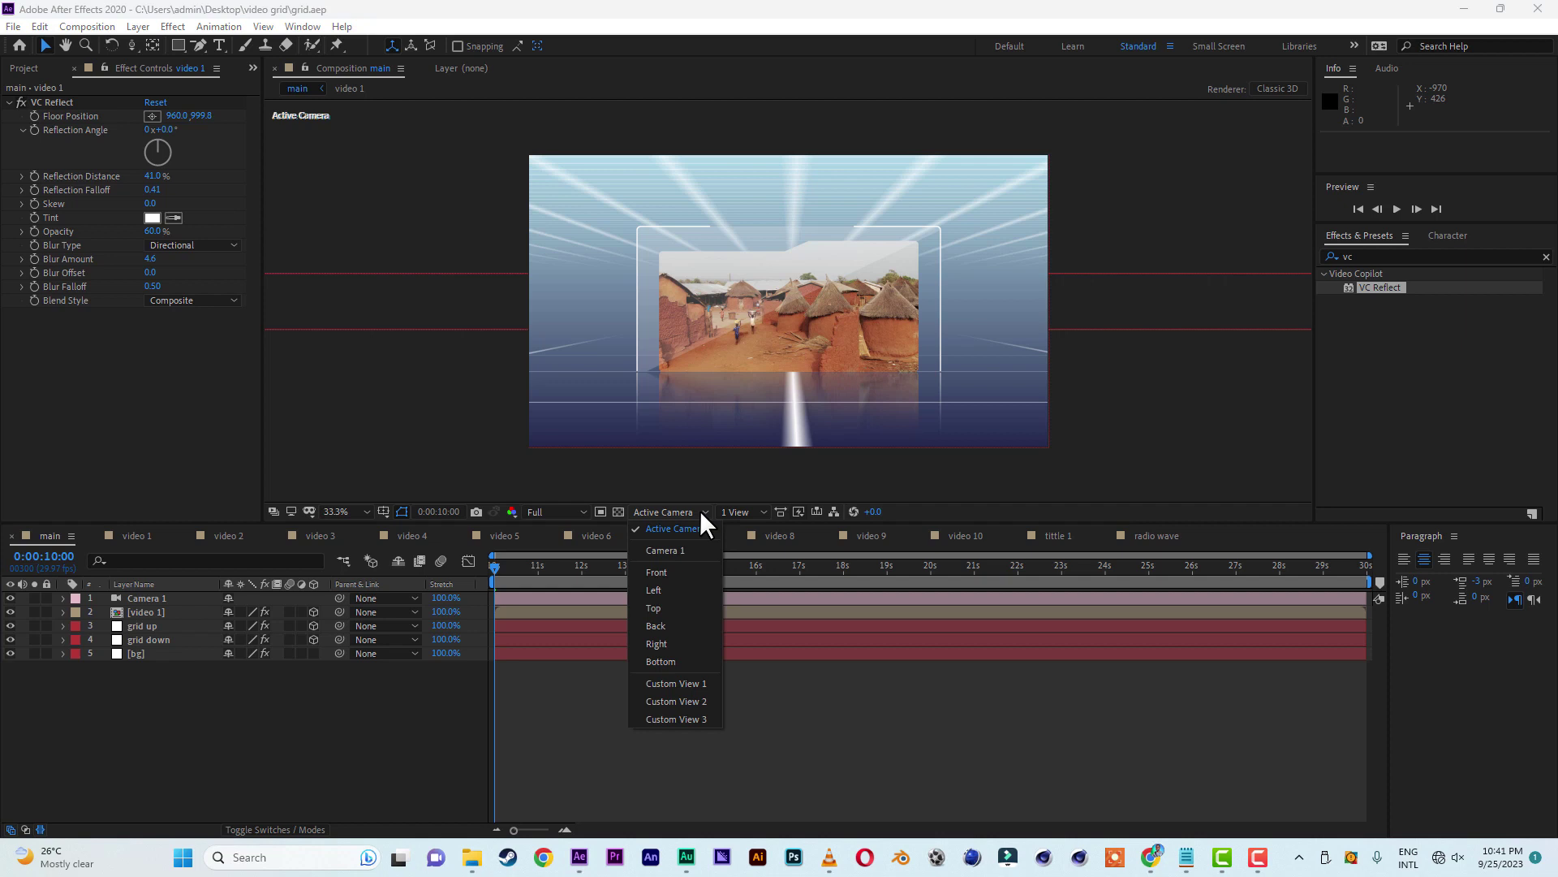
pyautogui.click(741, 508)
pyautogui.click(740, 508)
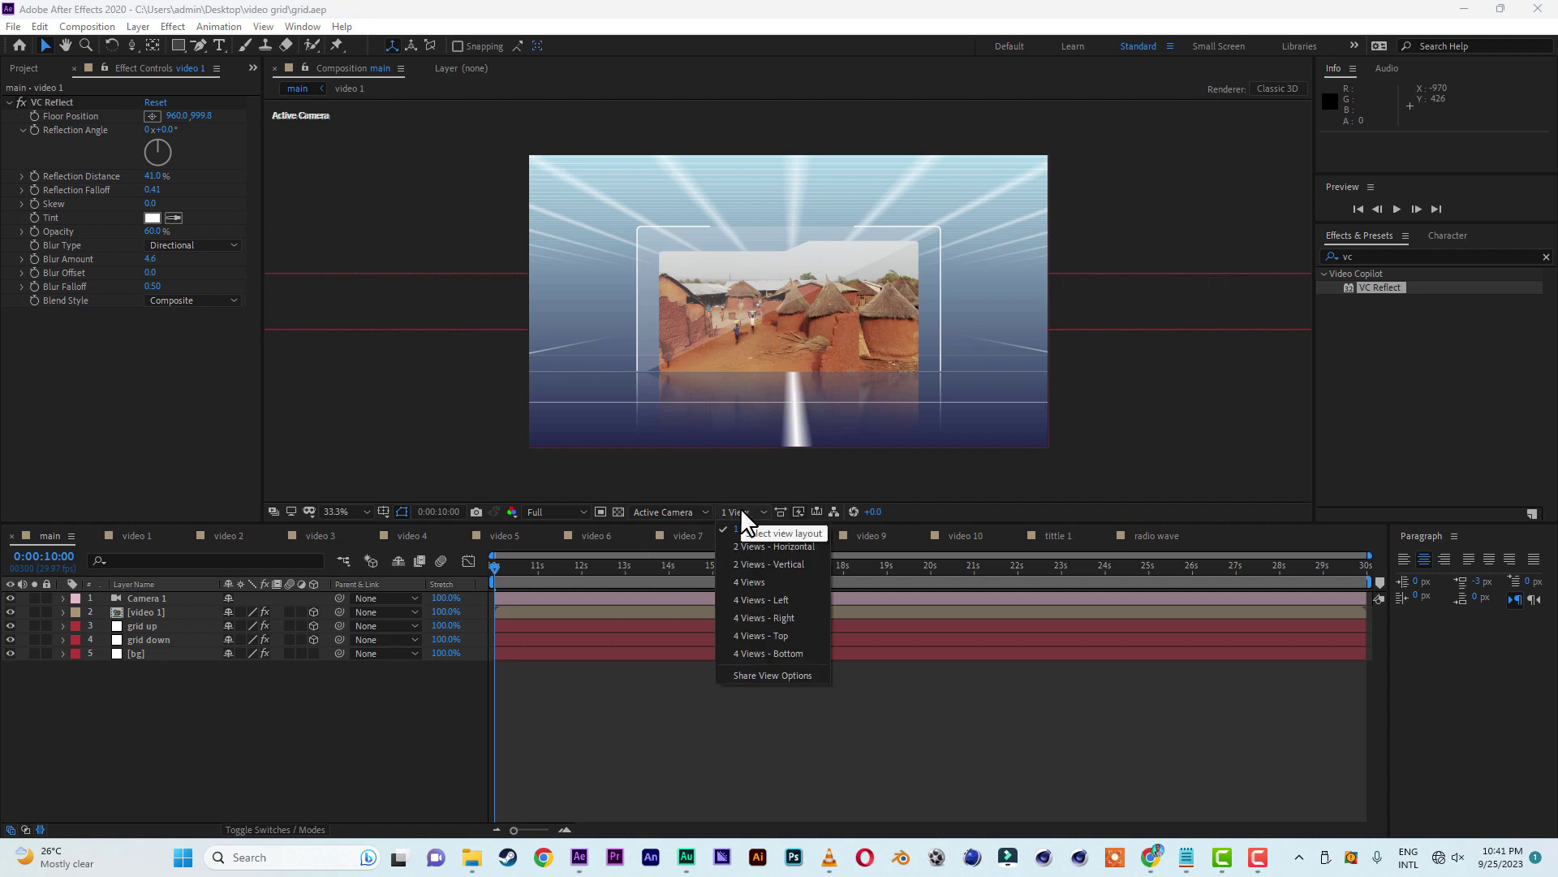
pyautogui.click(763, 597)
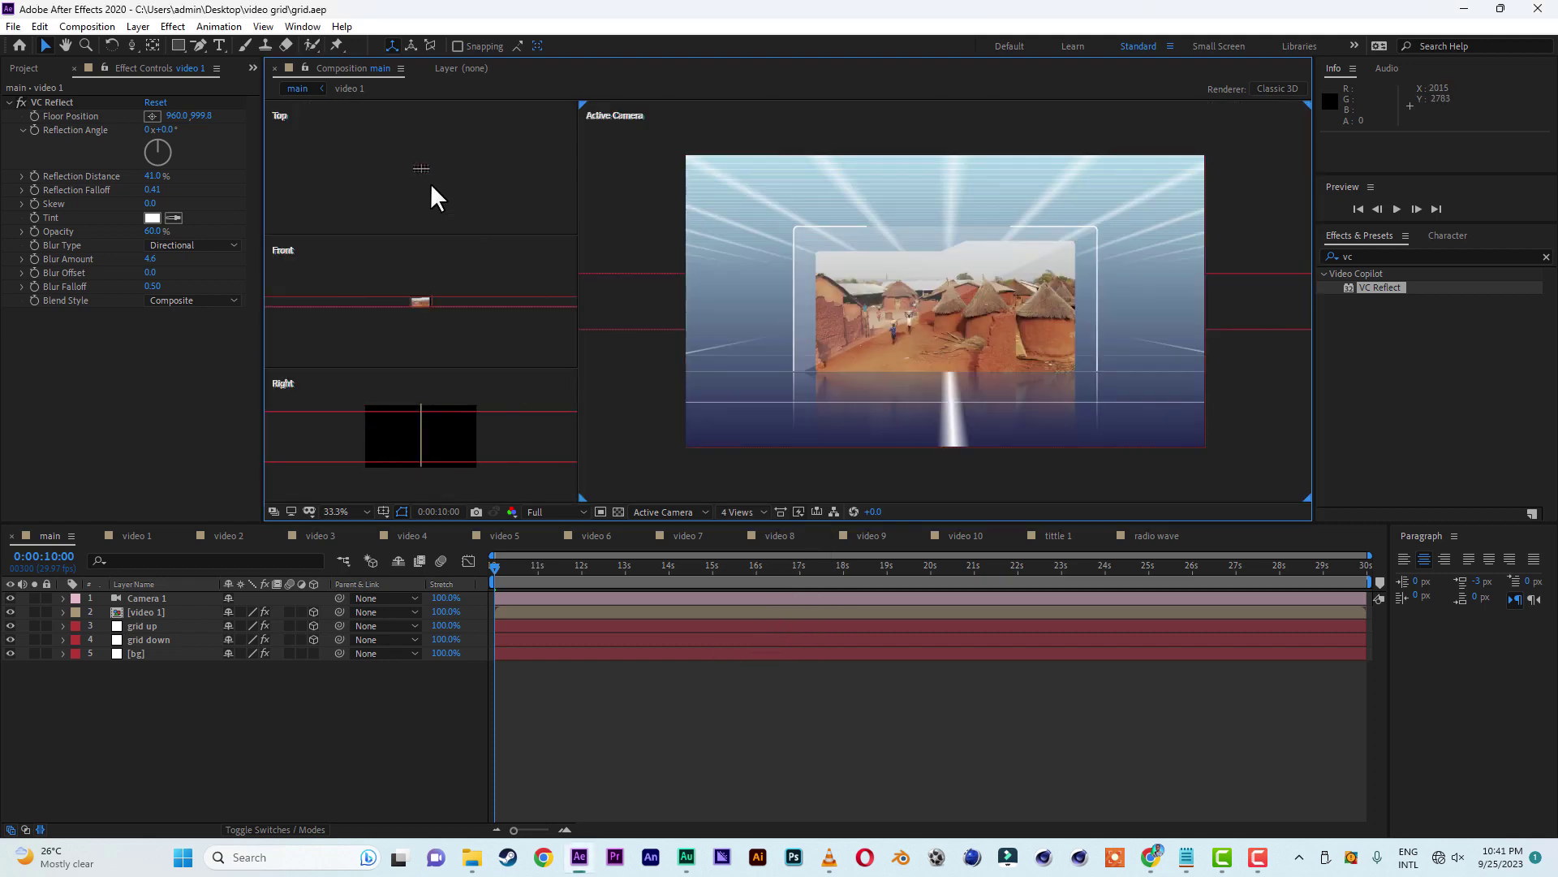
pyautogui.scroll(5, 439, 157)
pyautogui.scroll(-3, 438, 158)
pyautogui.click(438, 158)
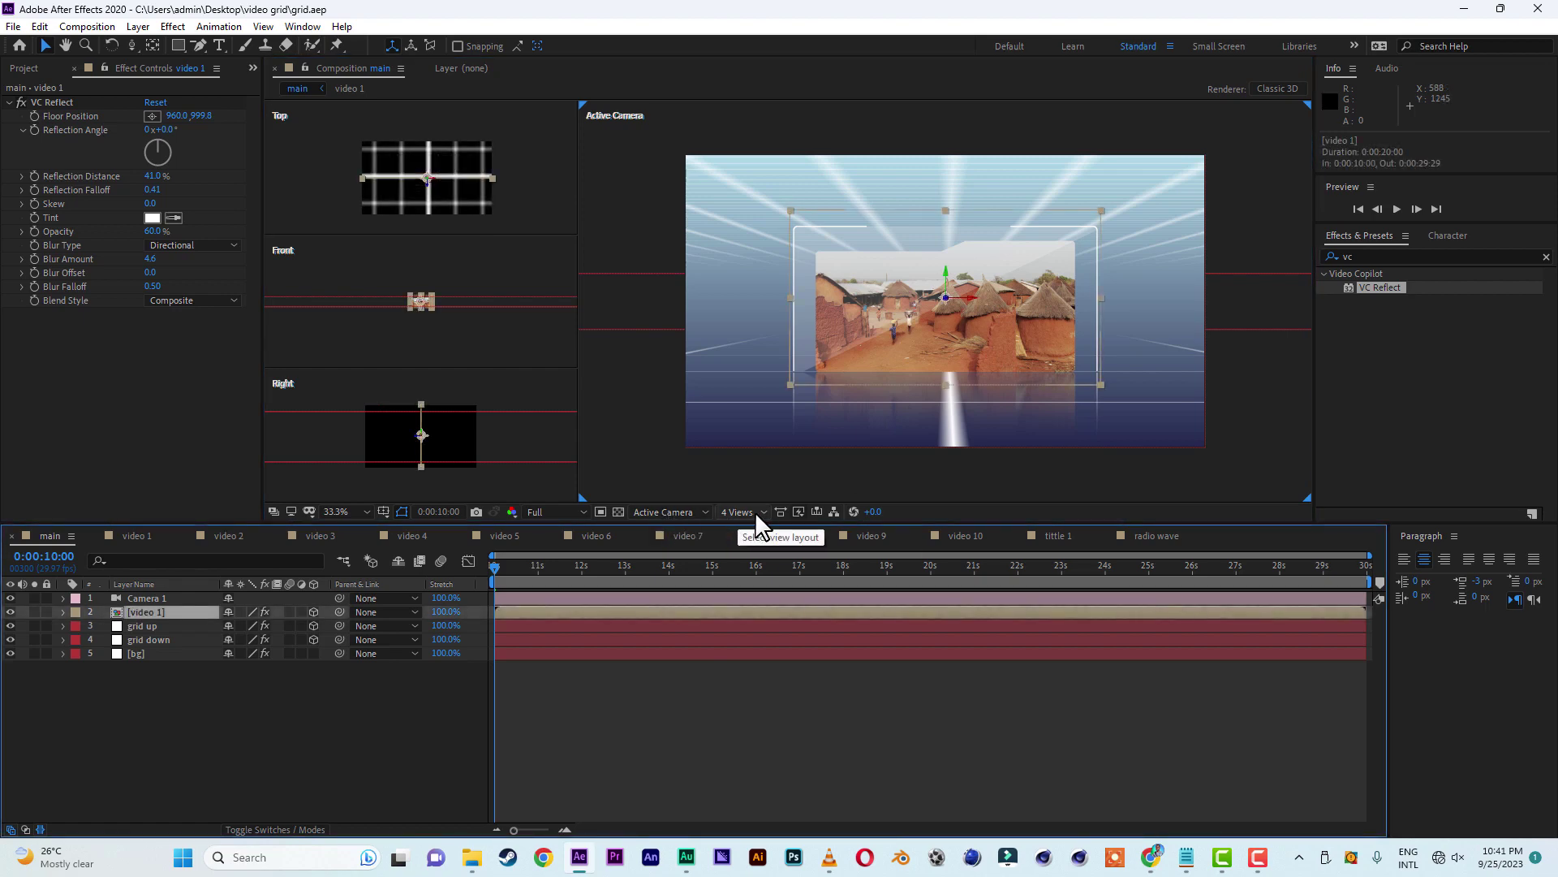
# - Switch the large active camera view to Custom View 1 and reduce its magnification to 16.7%
pyautogui.click(683, 512)
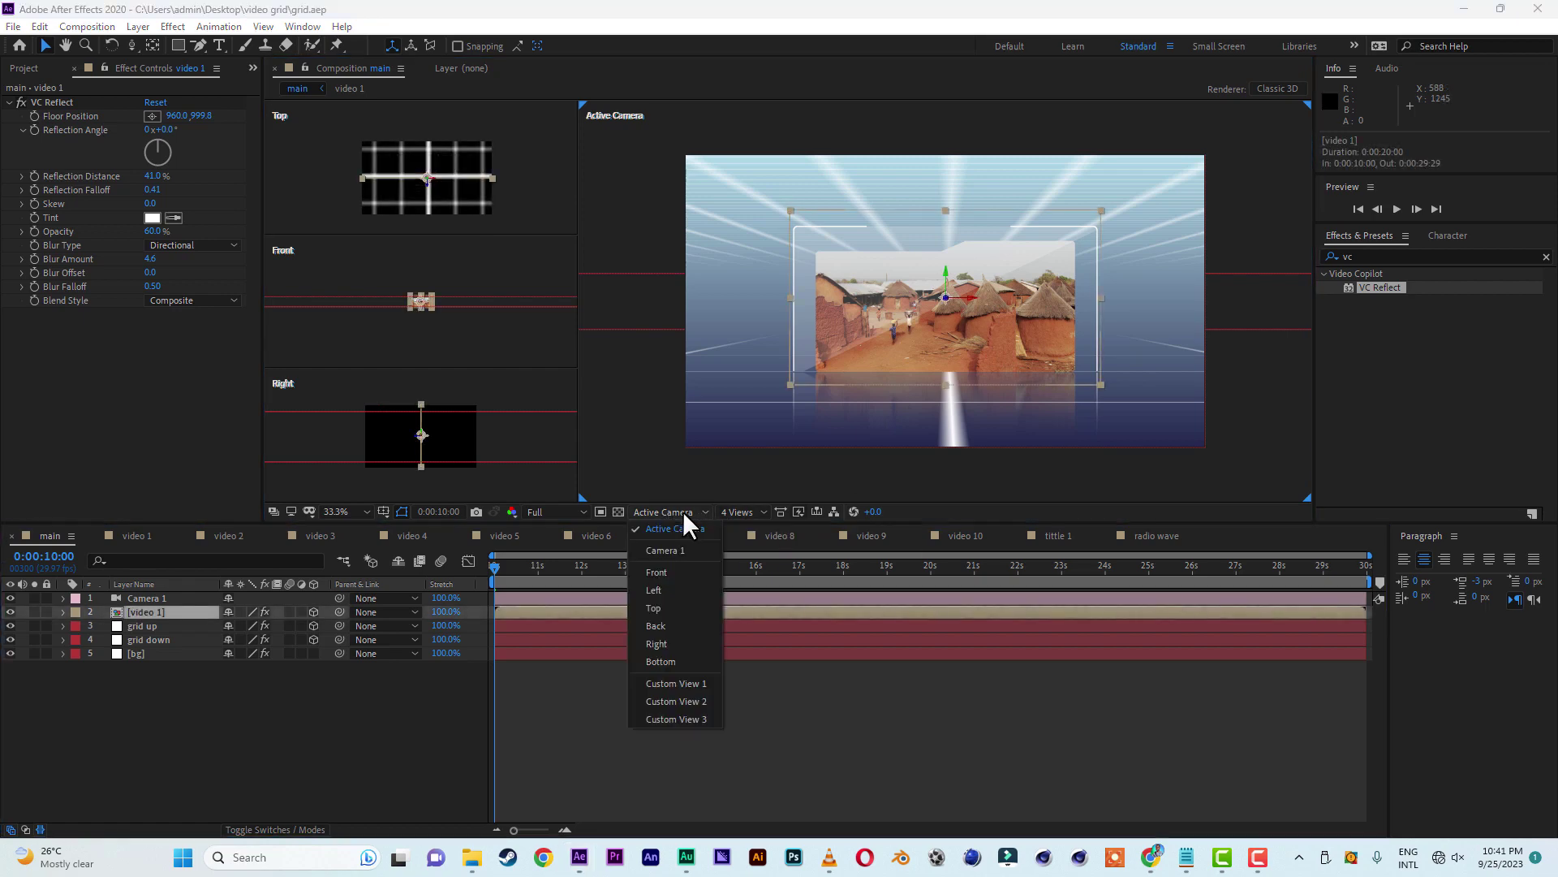
pyautogui.click(680, 682)
pyautogui.press(',')
pyautogui.press(',')
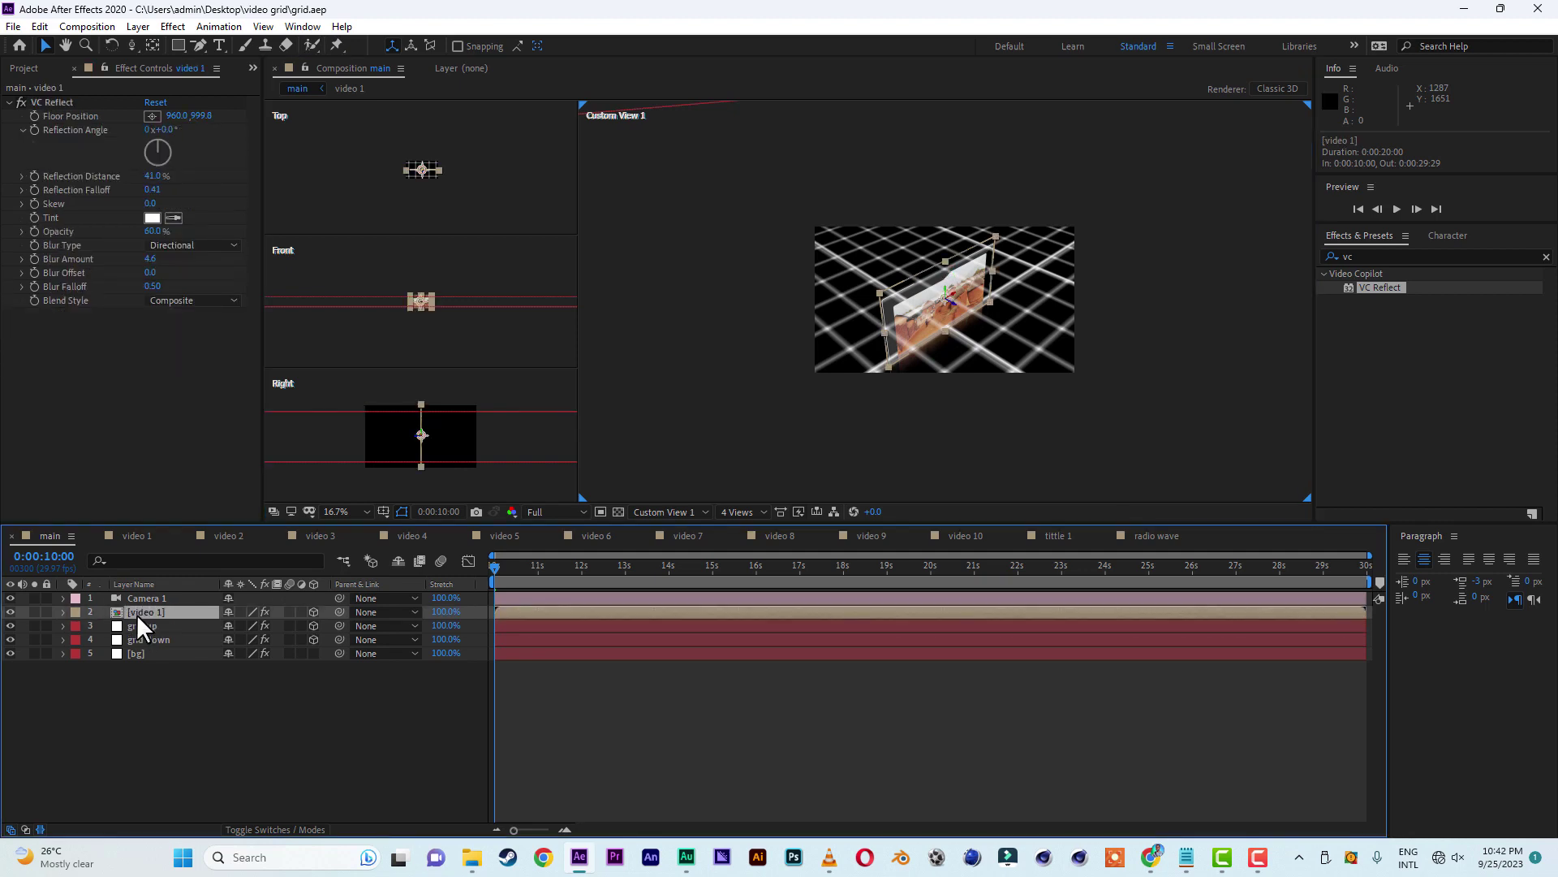
# - Duplicate video 1 twice and spread the copies to either side of it along X, at about -4944 and 6336
pyautogui.hotkey('ctrl', 'd')
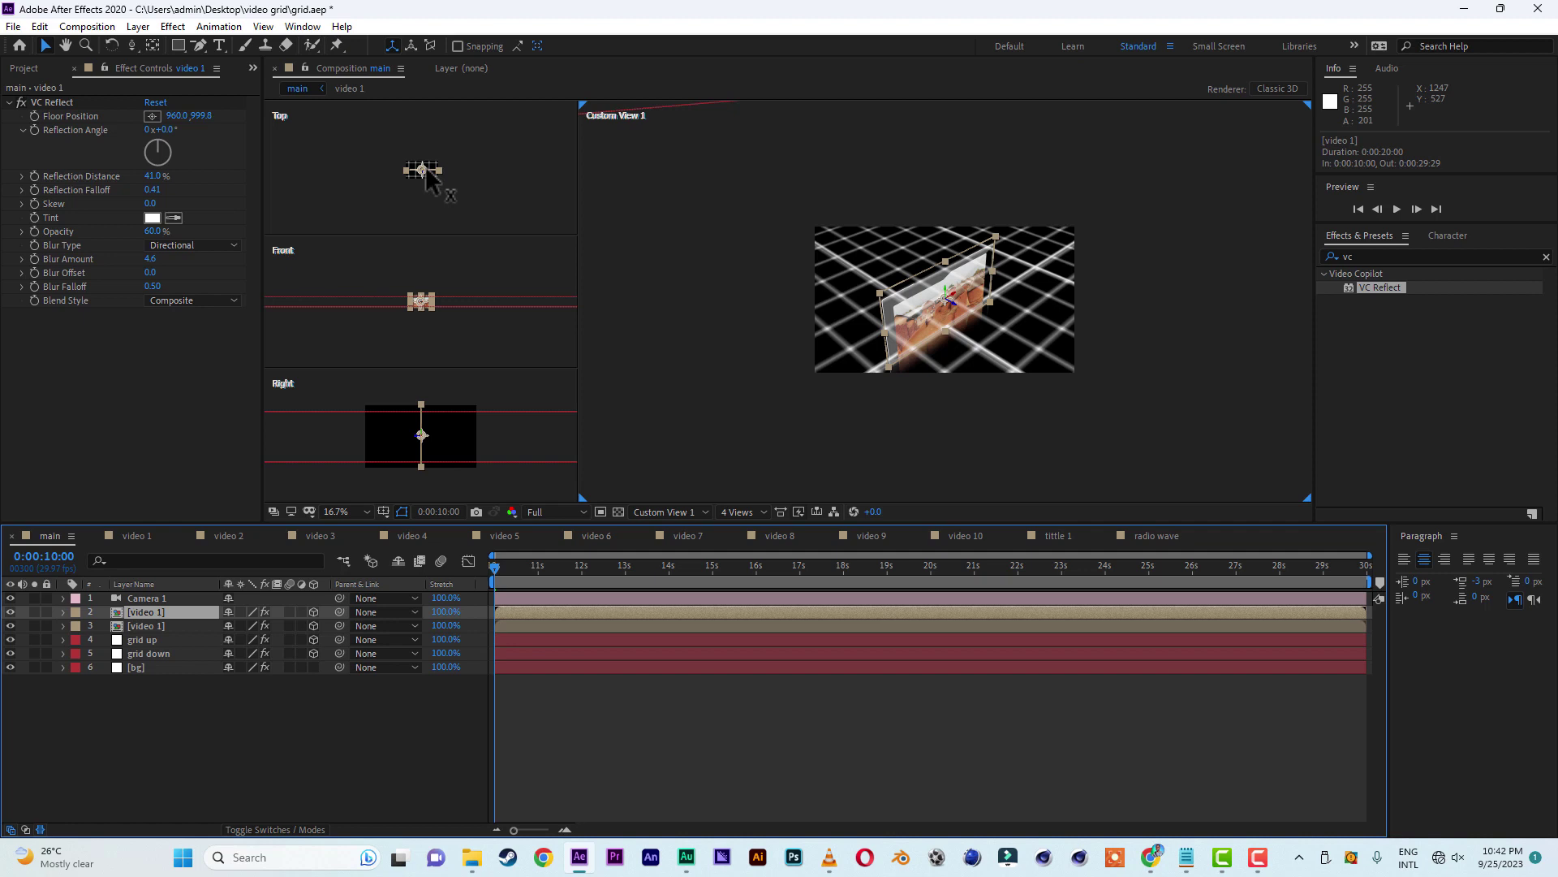
pyautogui.moveTo(427, 172); pyautogui.dragTo(481, 166)
pyautogui.click(162, 625)
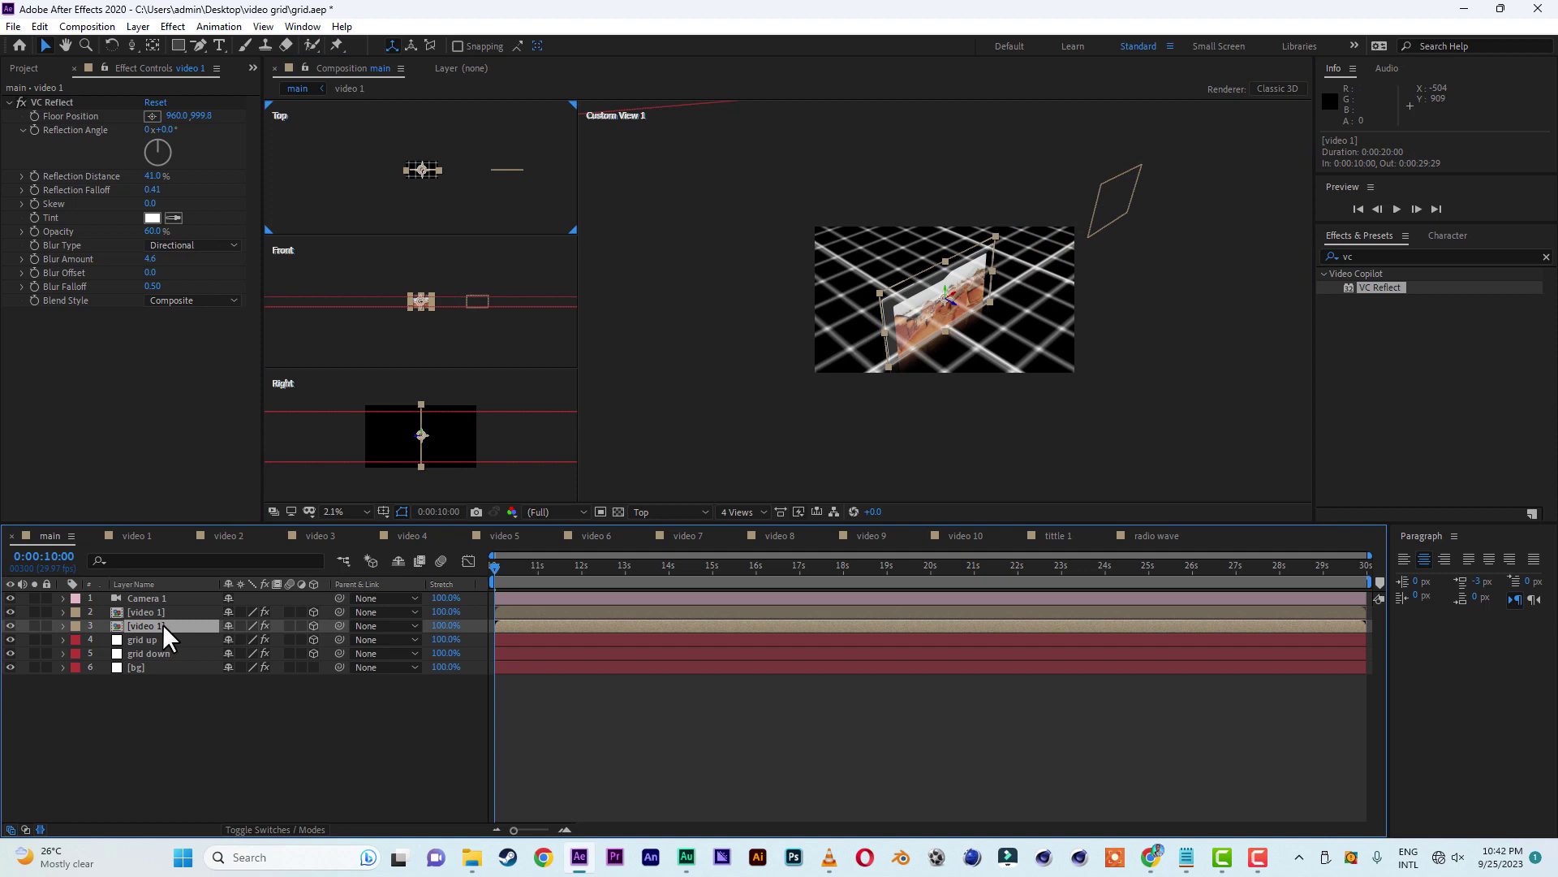
pyautogui.hotkey('ctrl', 'd')
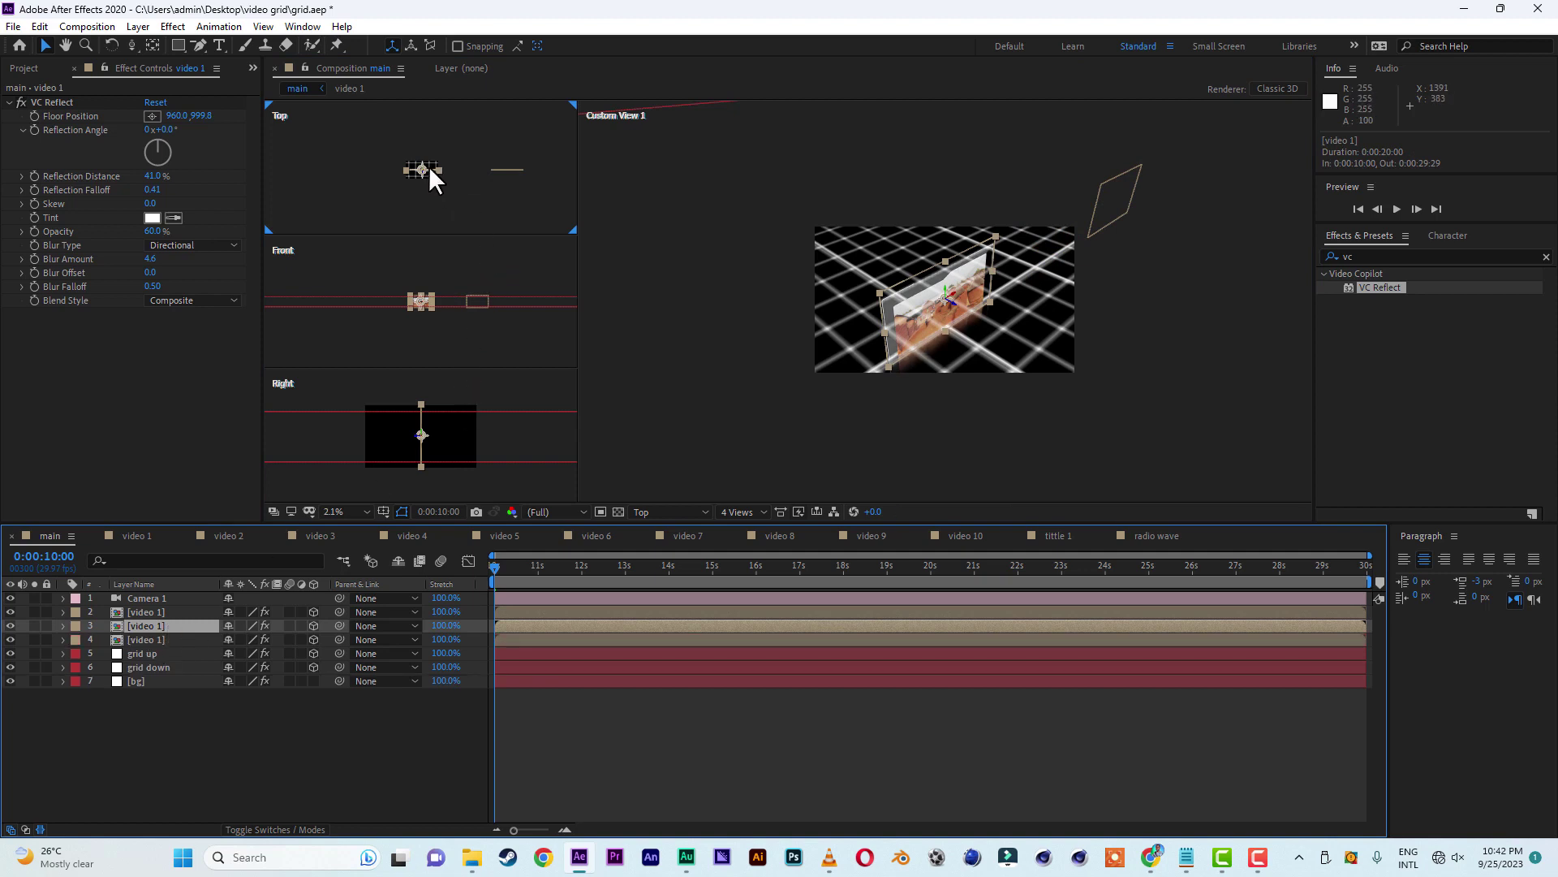
pyautogui.moveTo(426, 168); pyautogui.dragTo(323, 169)
pyautogui.click(511, 171)
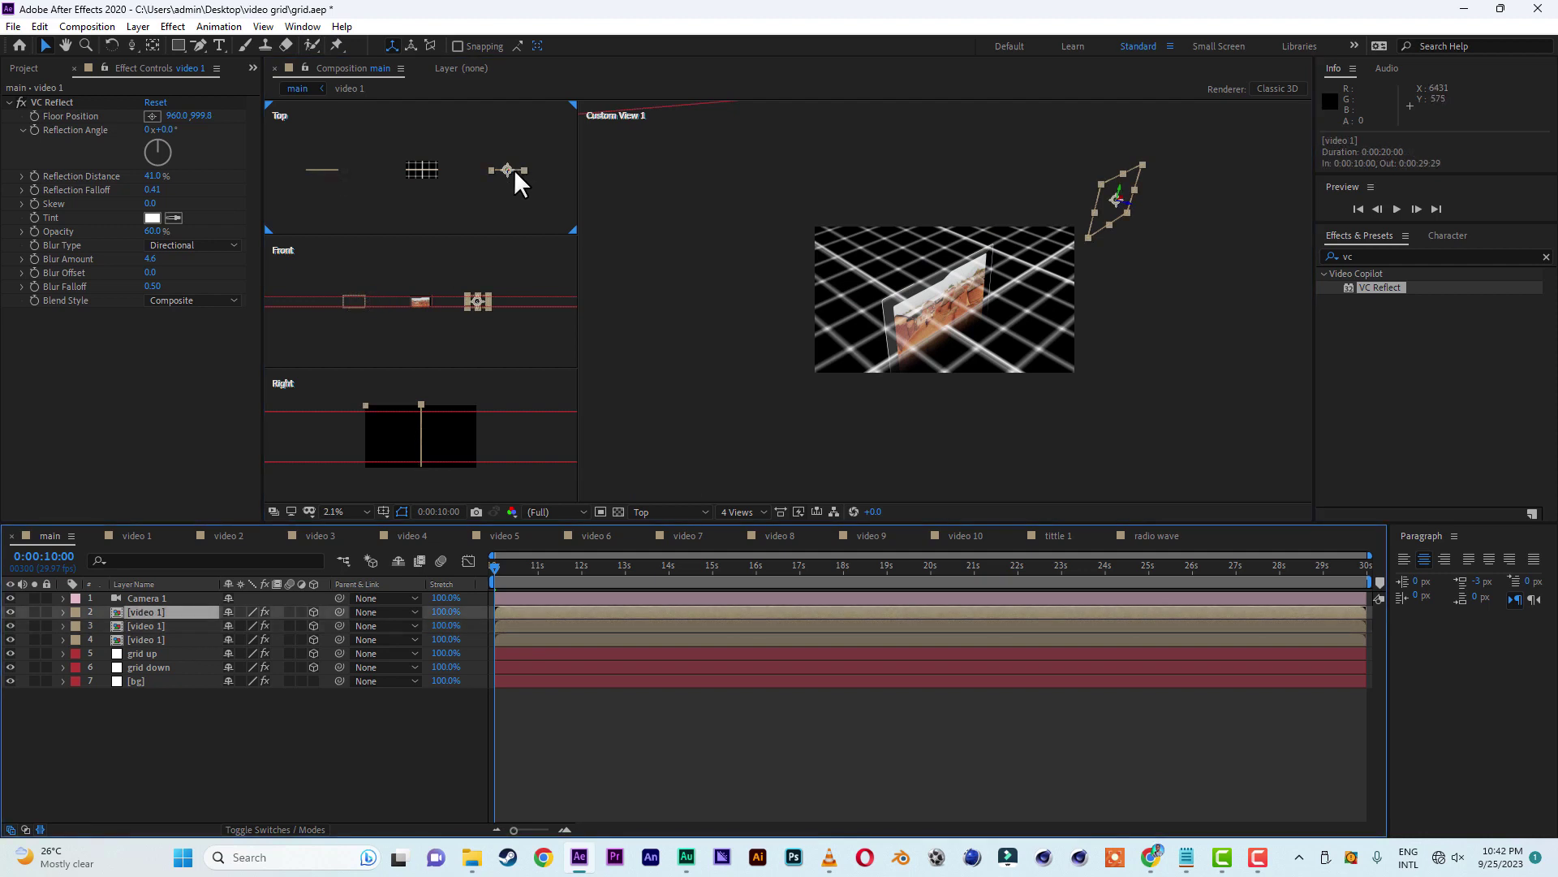
pyautogui.moveTo(514, 171); pyautogui.dragTo(520, 174)
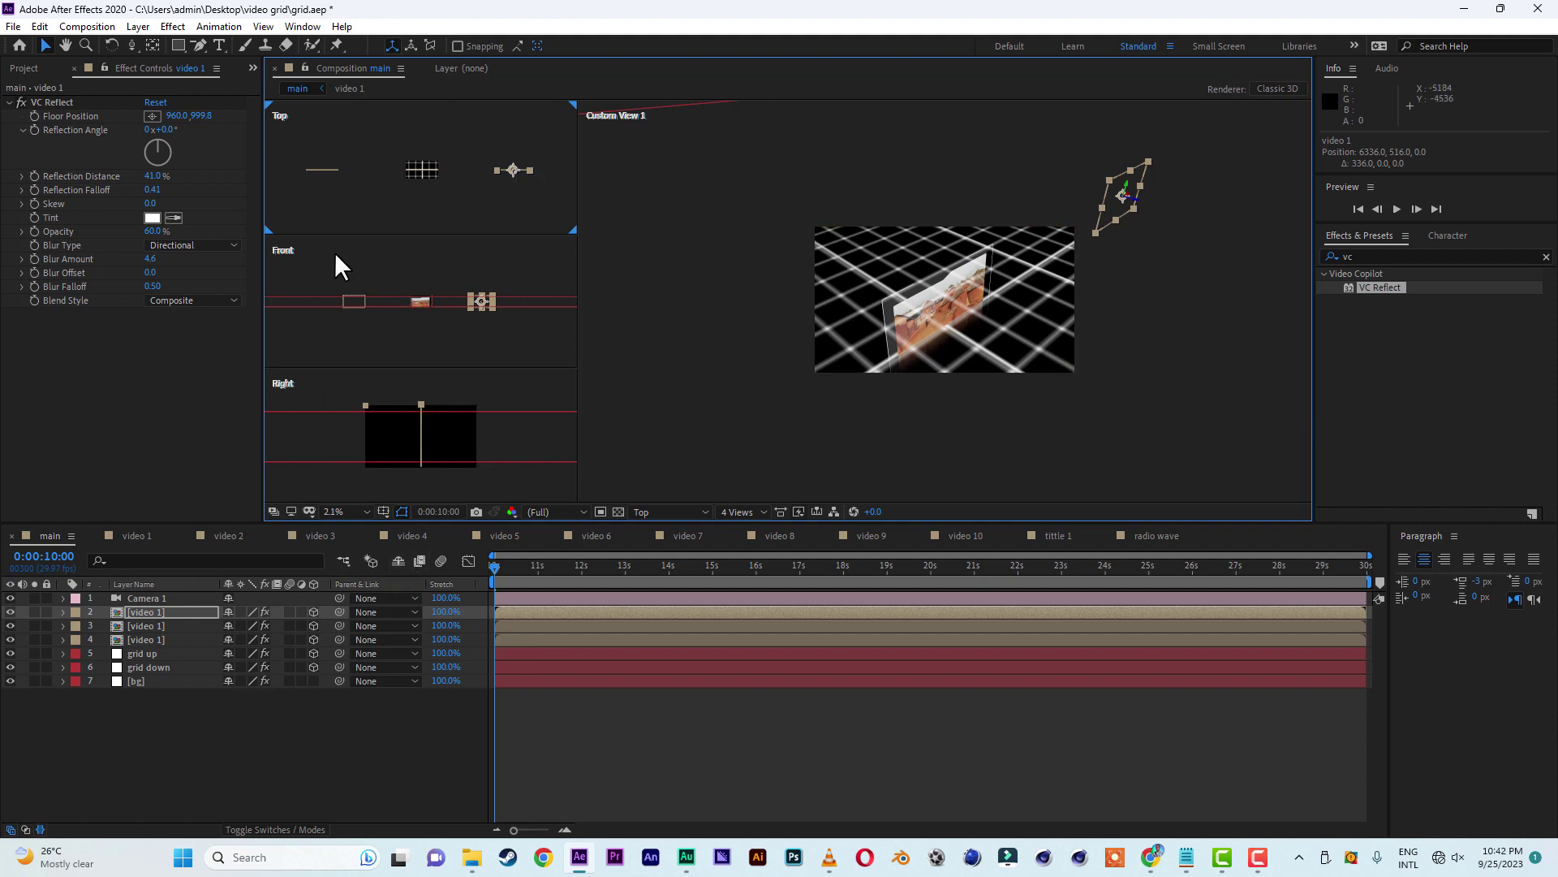
# - Duplicate both side copies of video 1, stack the new layers together and move them back to about Z 4320
pyautogui.click(152, 612)
pyautogui.keyDown('shift'); pyautogui.click(155, 625); pyautogui.keyUp('shift')
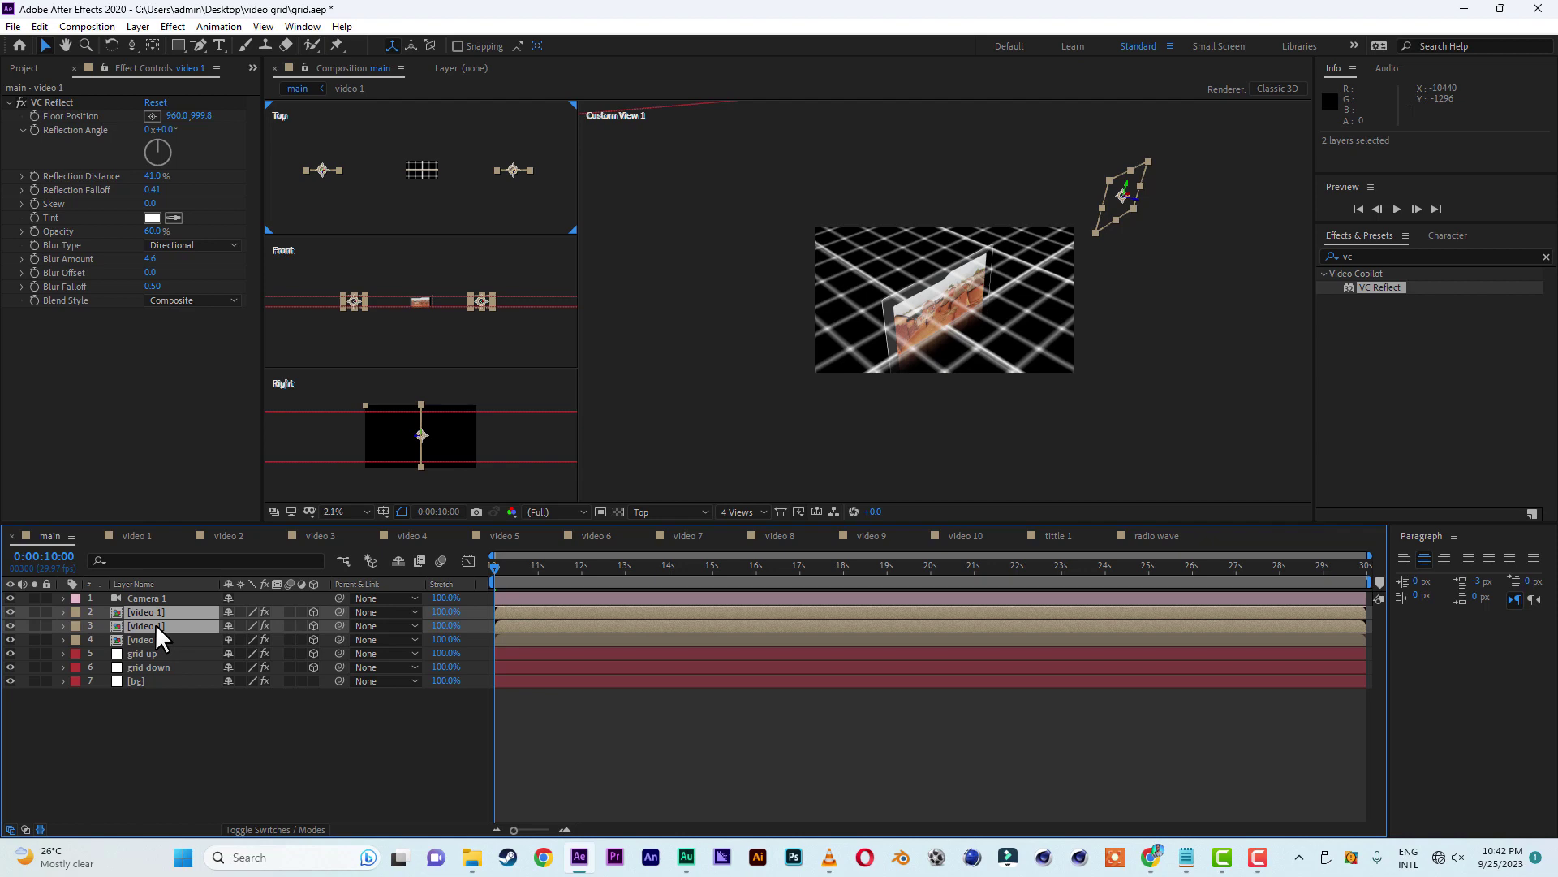
pyautogui.hotkey('ctrl', 'd')
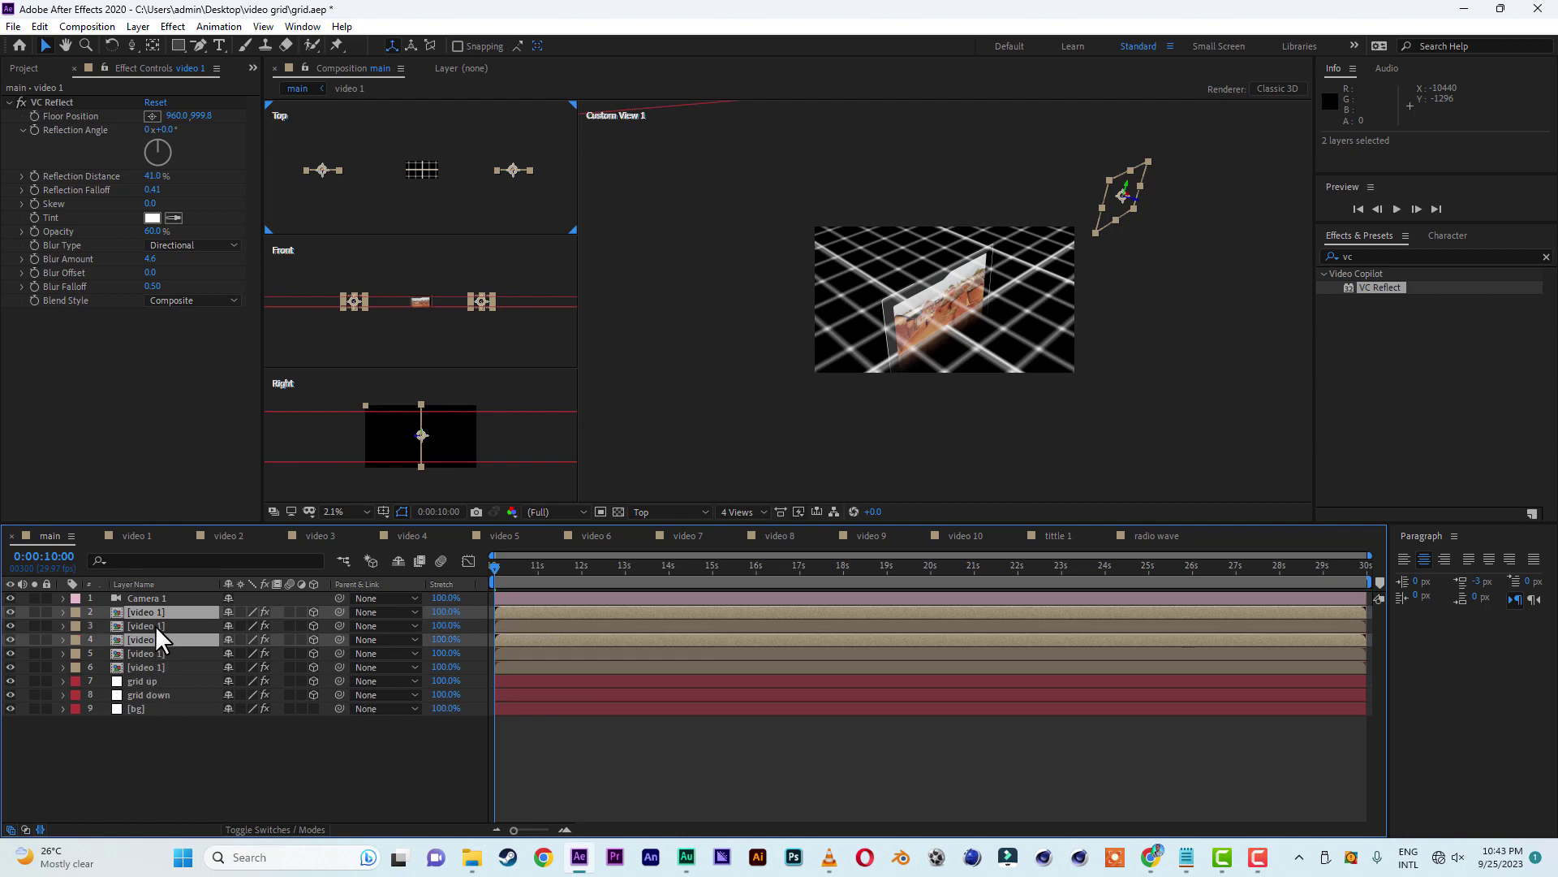
pyautogui.moveTo(154, 635); pyautogui.dragTo(154, 621)
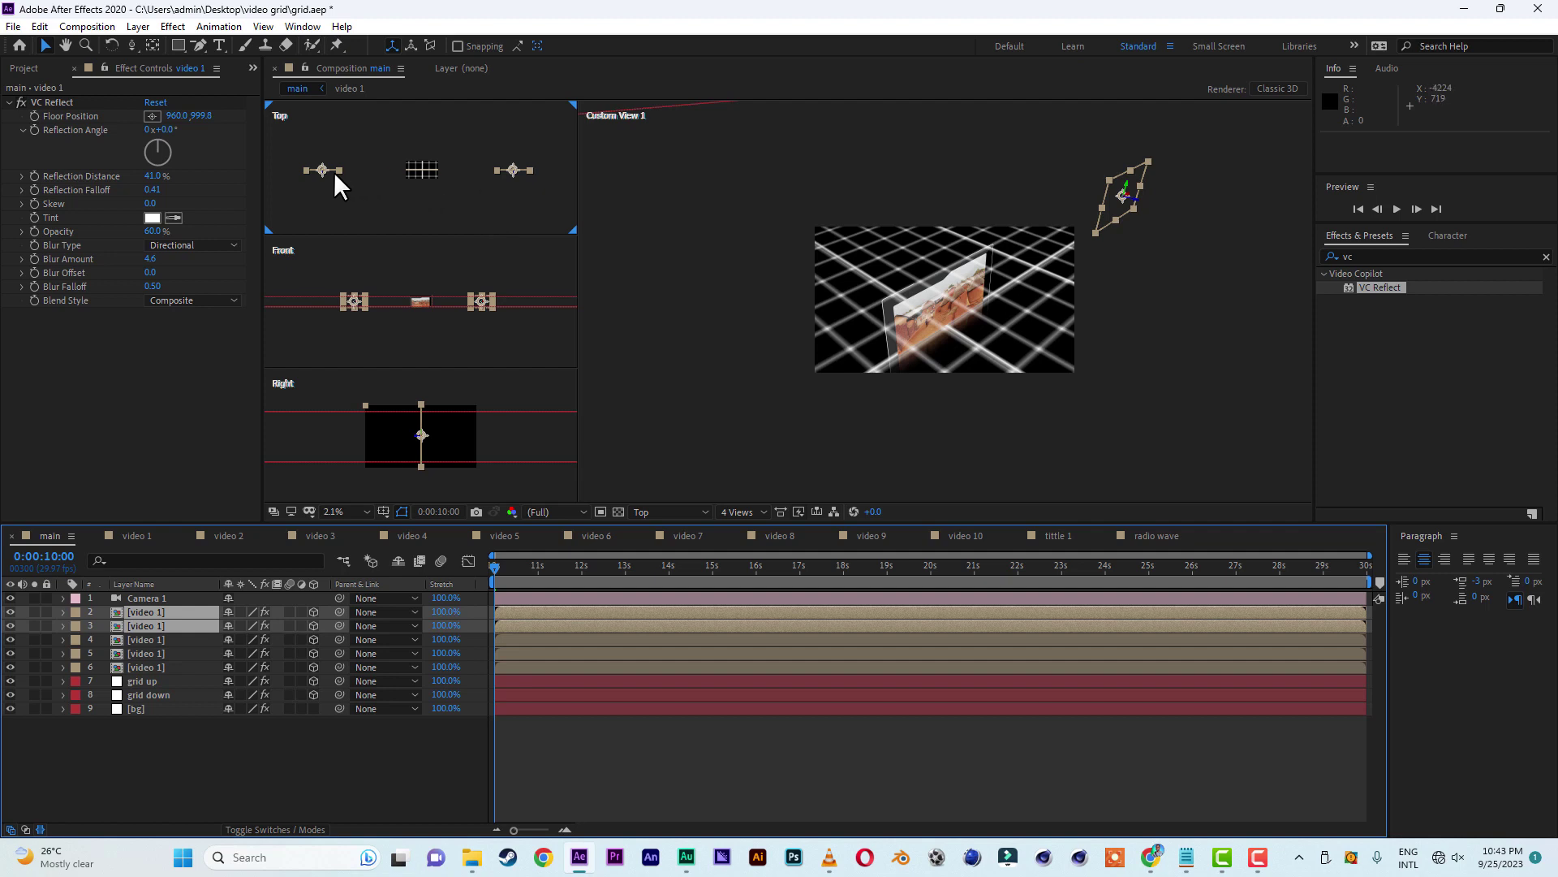
pyautogui.moveTo(321, 173); pyautogui.dragTo(323, 138)
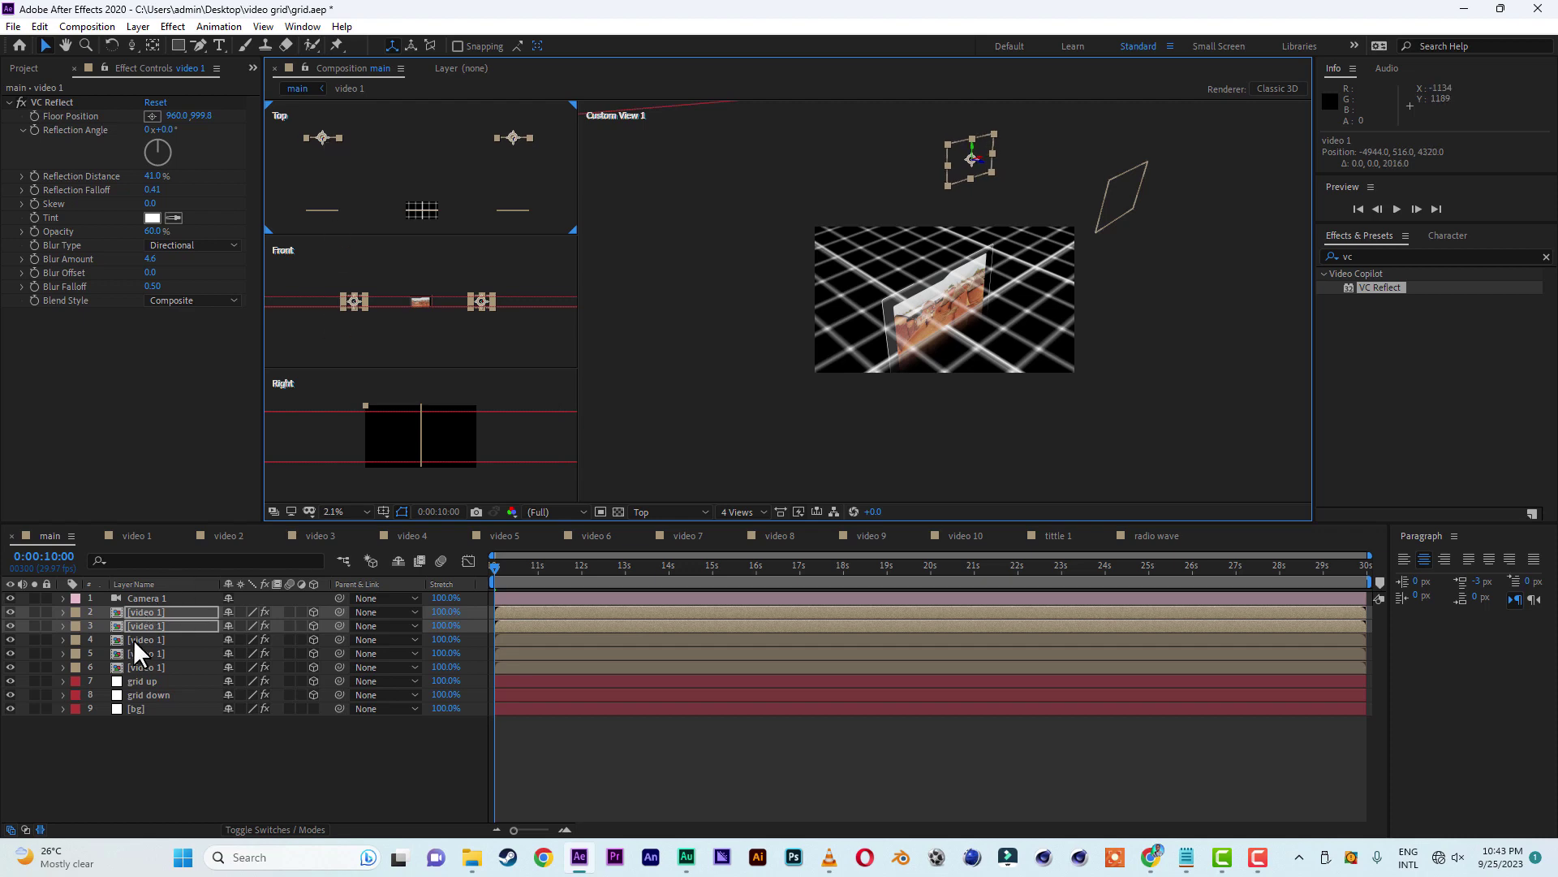
# - Move the two rear video 1 copies inward along X to about 3840 and -2064
pyautogui.click(133, 639)
pyautogui.click(159, 613)
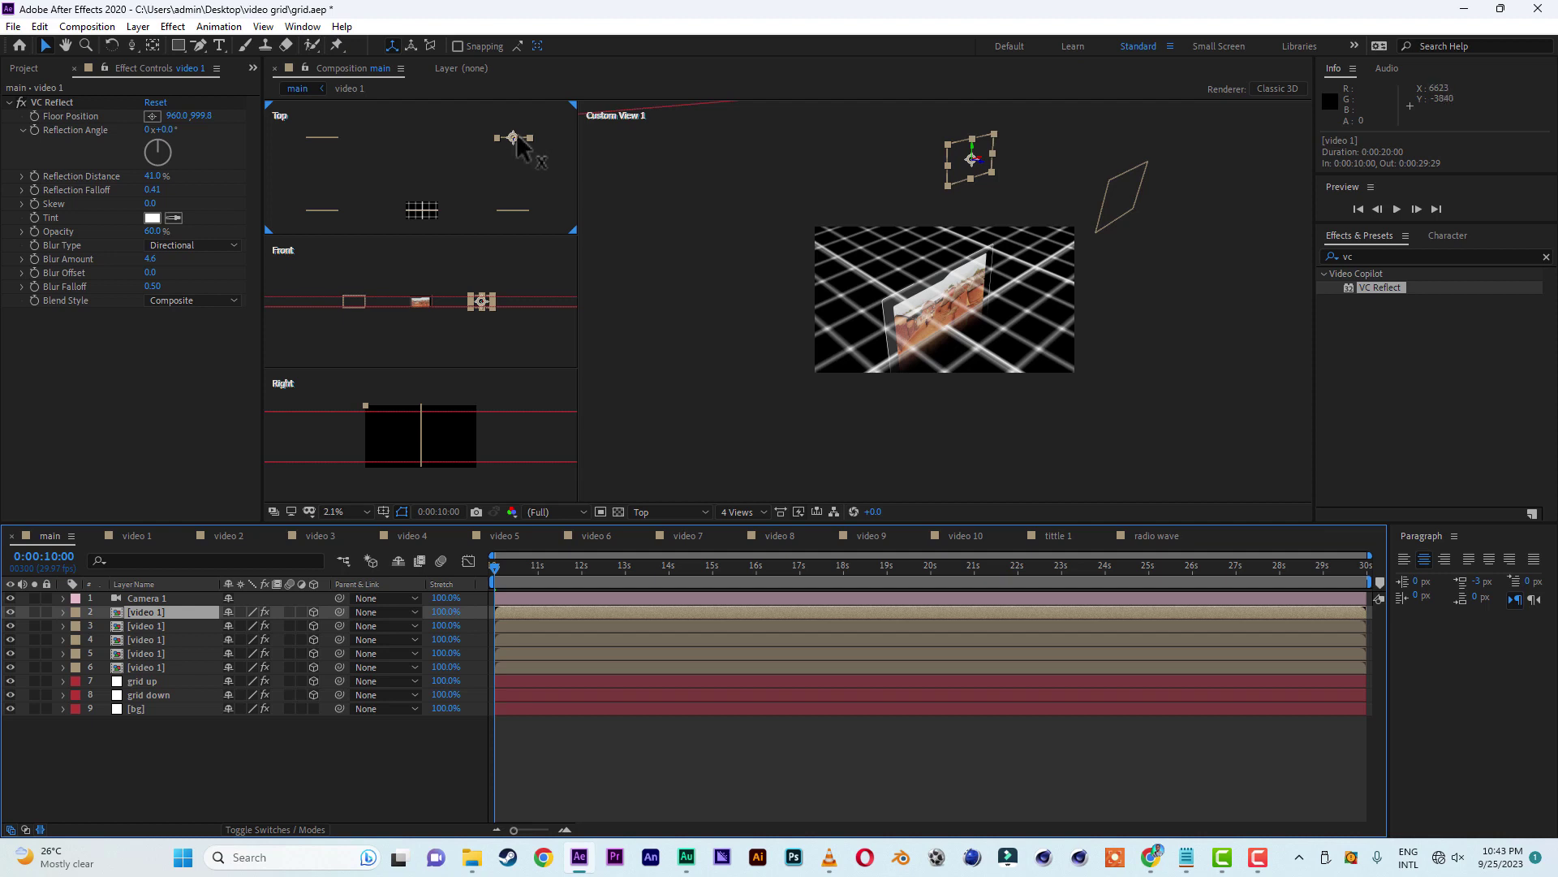
pyautogui.moveTo(517, 137); pyautogui.dragTo(475, 136)
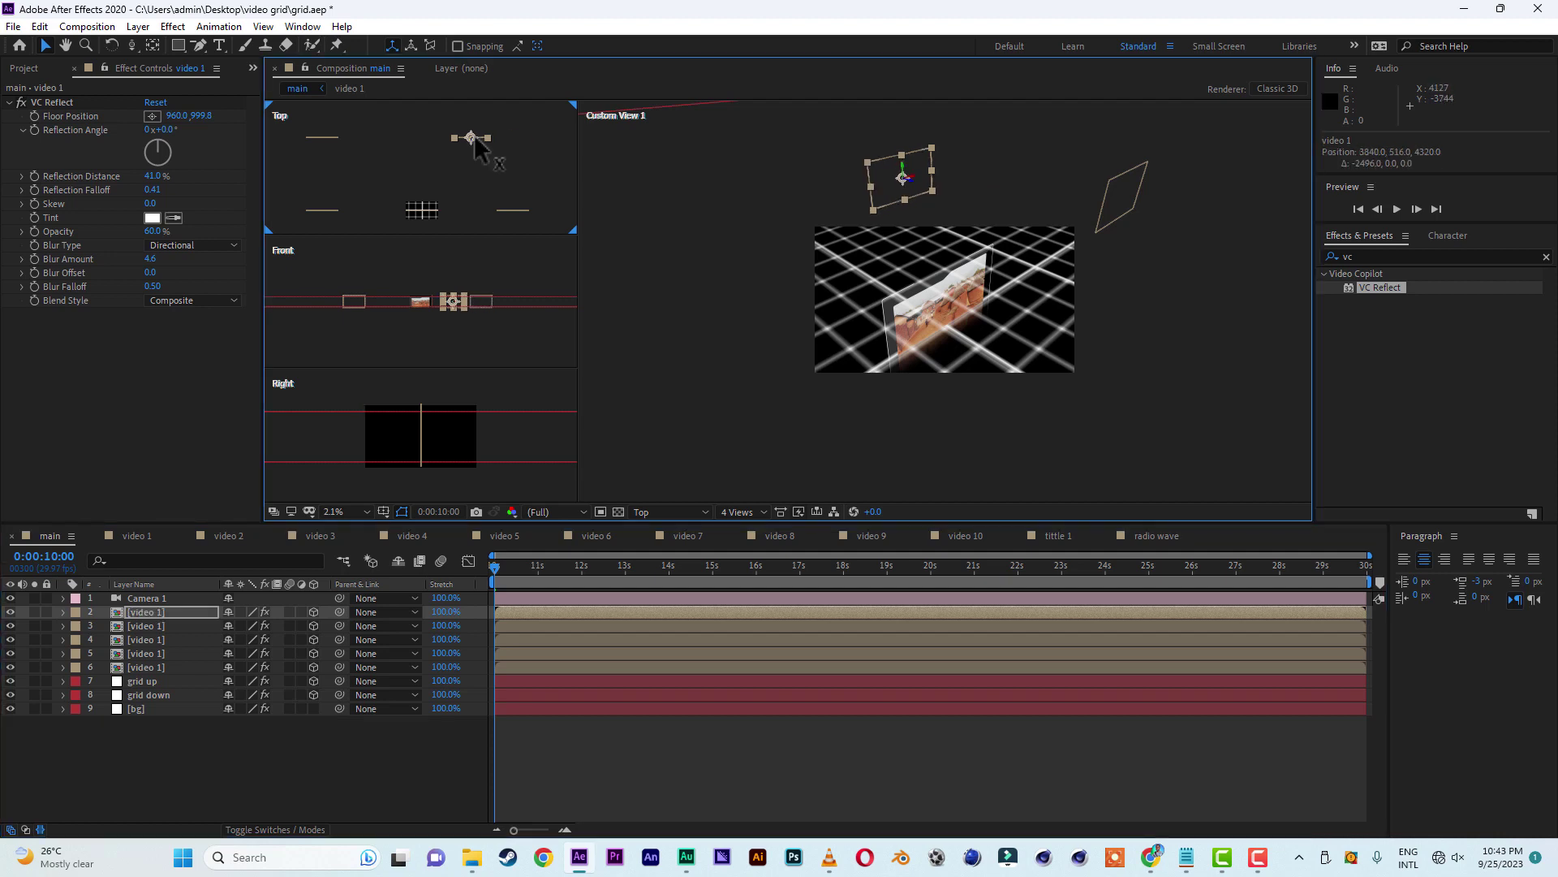
pyautogui.click(153, 626)
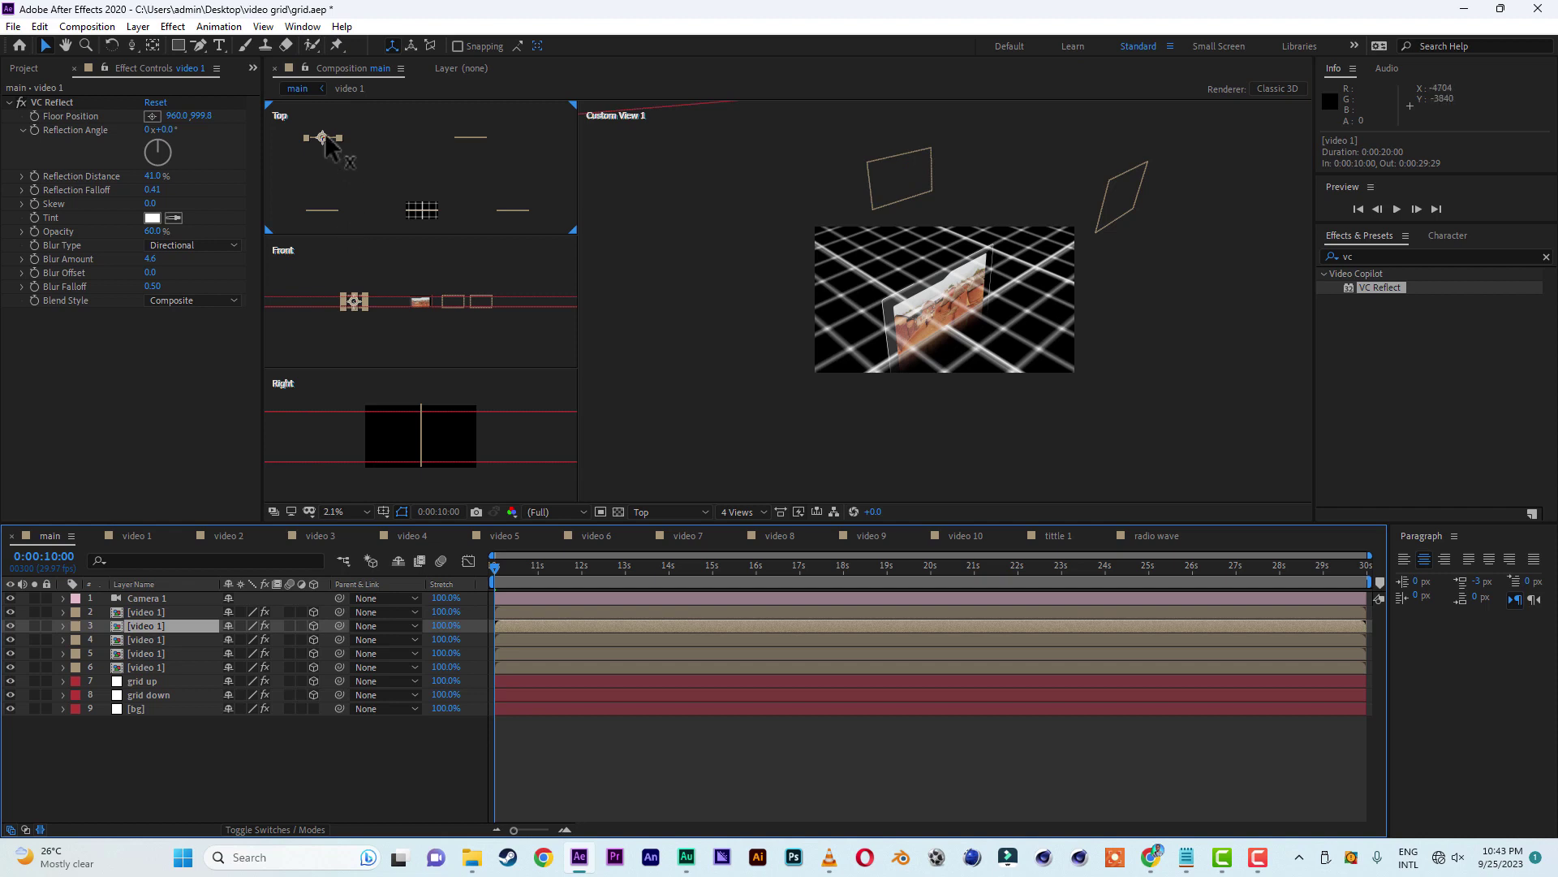
pyautogui.moveTo(325, 136); pyautogui.dragTo(372, 136)
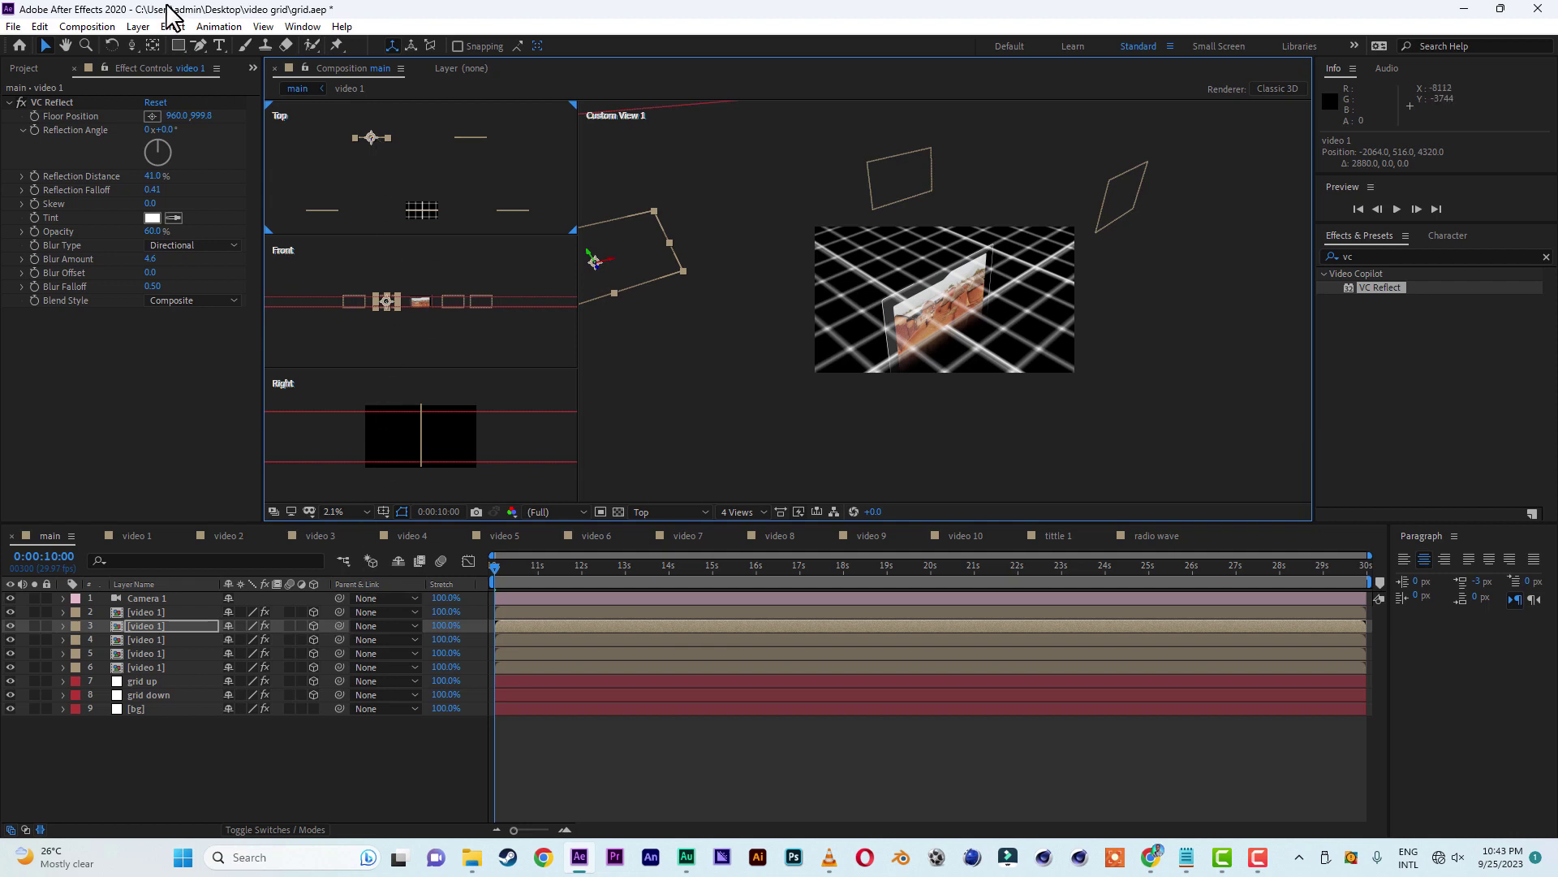
# - Duplicate the rear right video 1 copy and place the duplicate behind that row at about X 864, Z 7680
pyautogui.click(69, 47)
pyautogui.moveTo(435, 166); pyautogui.dragTo(435, 225)
pyautogui.click(46, 45)
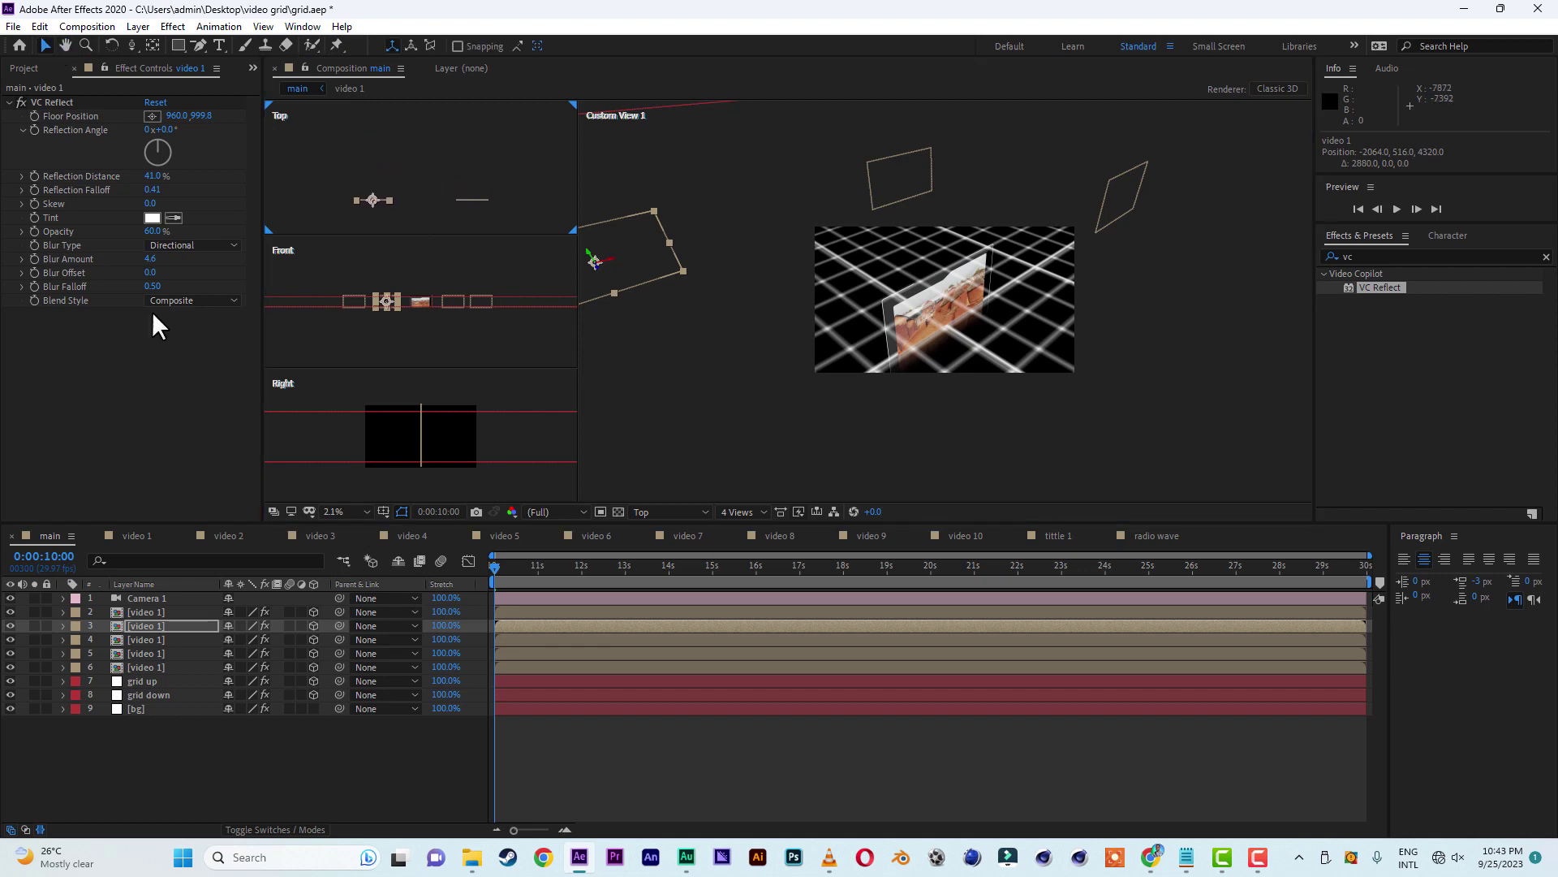
pyautogui.click(168, 605)
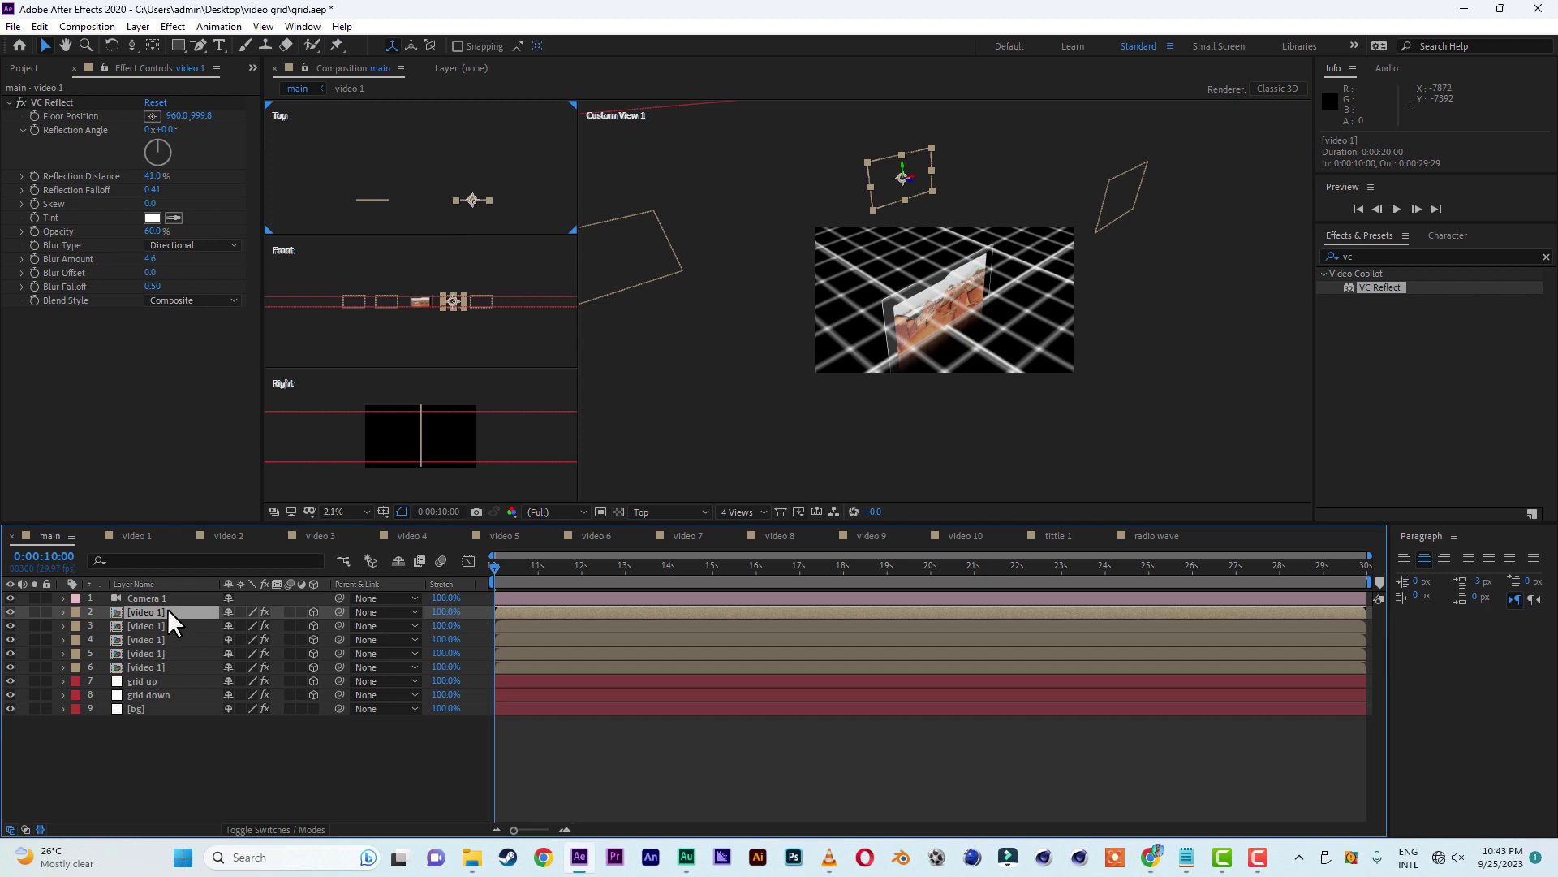
pyautogui.hotkey('ctrl', 'd')
pyautogui.moveTo(472, 200); pyautogui.dragTo(425, 144)
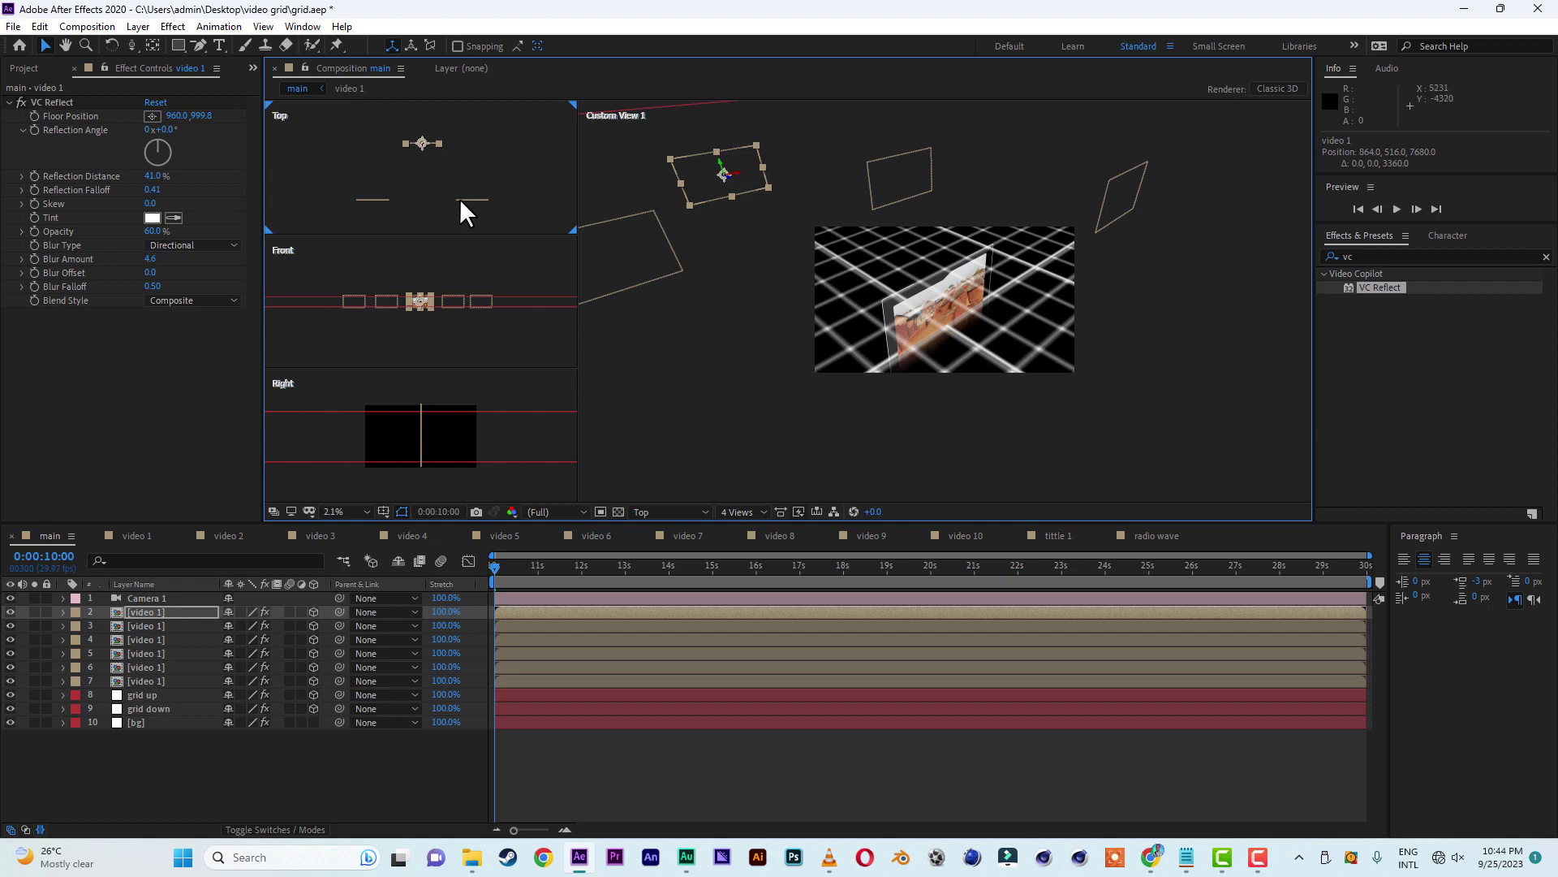
# - Push the rearmost centre video 1 copy farther back to about Z 8016
pyautogui.click(66, 44)
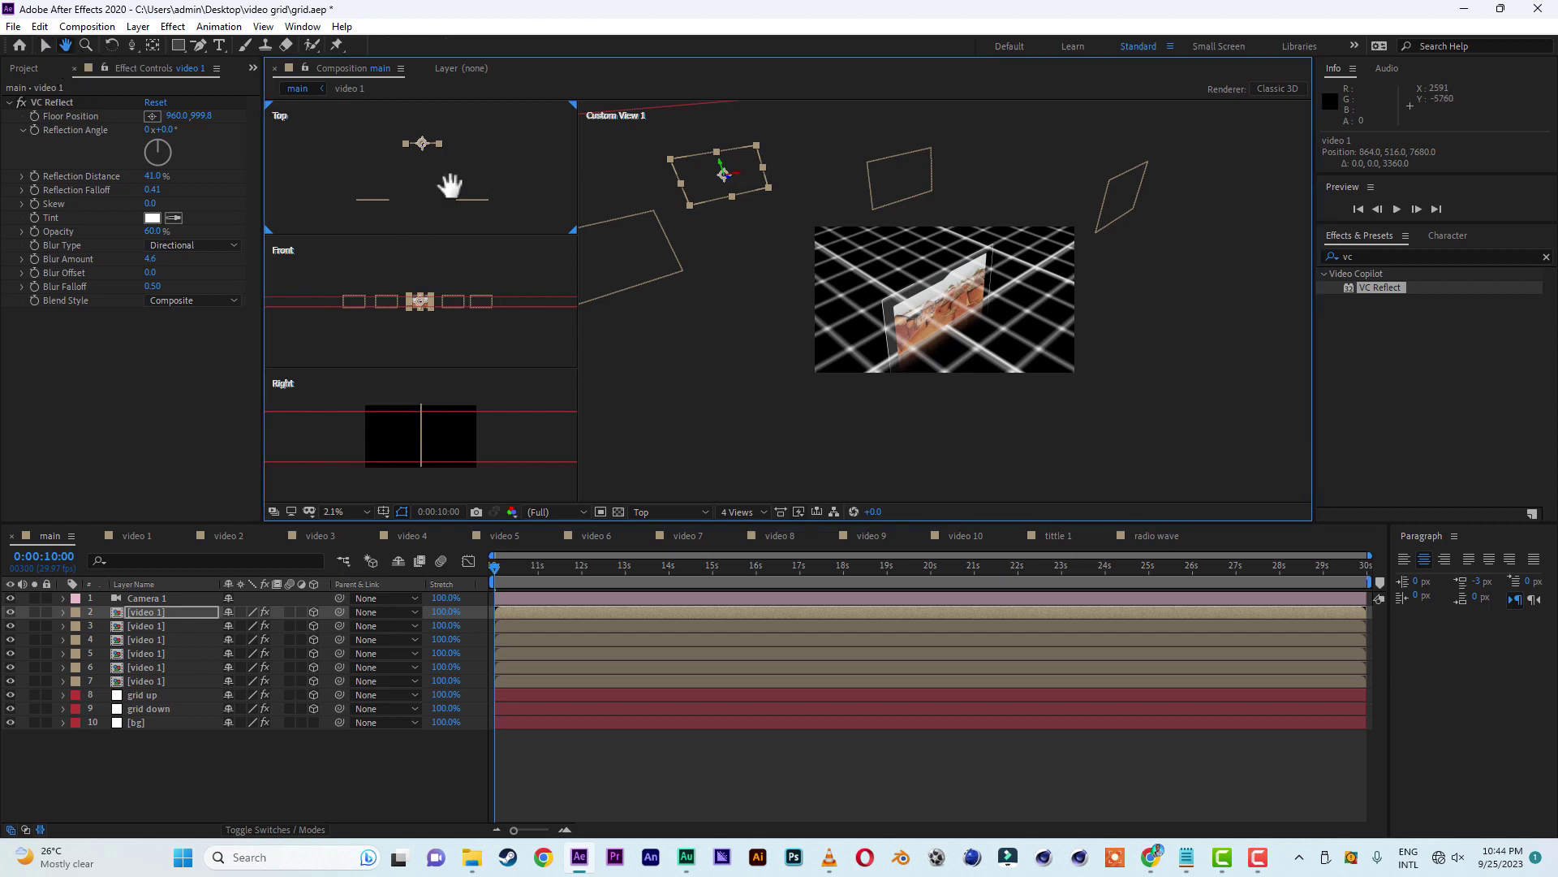
pyautogui.moveTo(446, 184)
pyautogui.mouseDown()
pyautogui.moveTo(446, 206)
pyautogui.moveTo(452, 167)
pyautogui.moveTo(452, 182)
pyautogui.mouseUp()
pyautogui.click(46, 47)
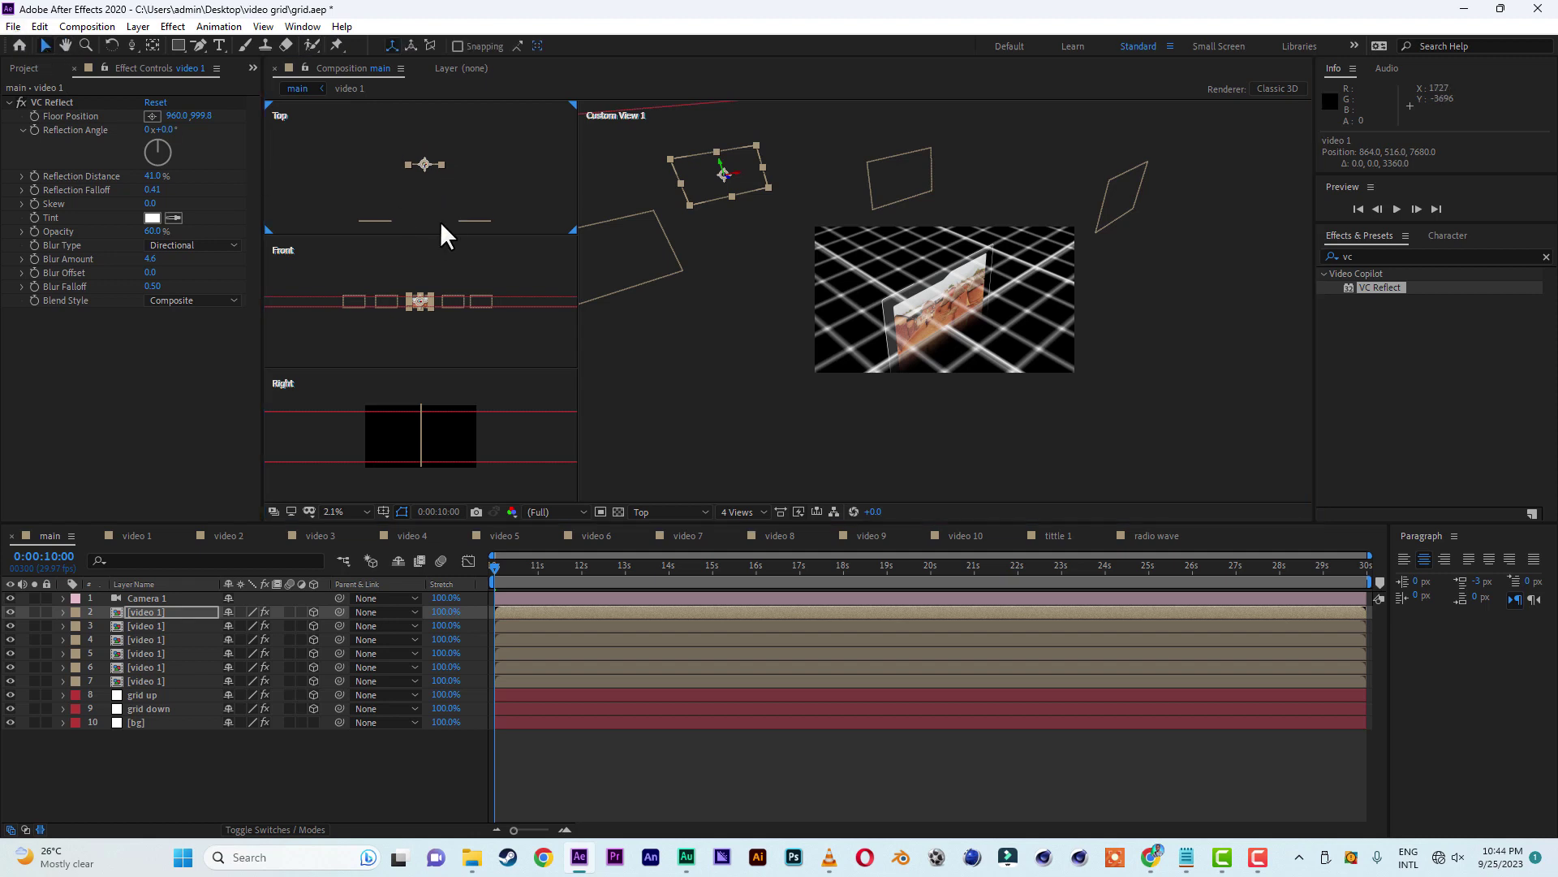
pyautogui.click(159, 610)
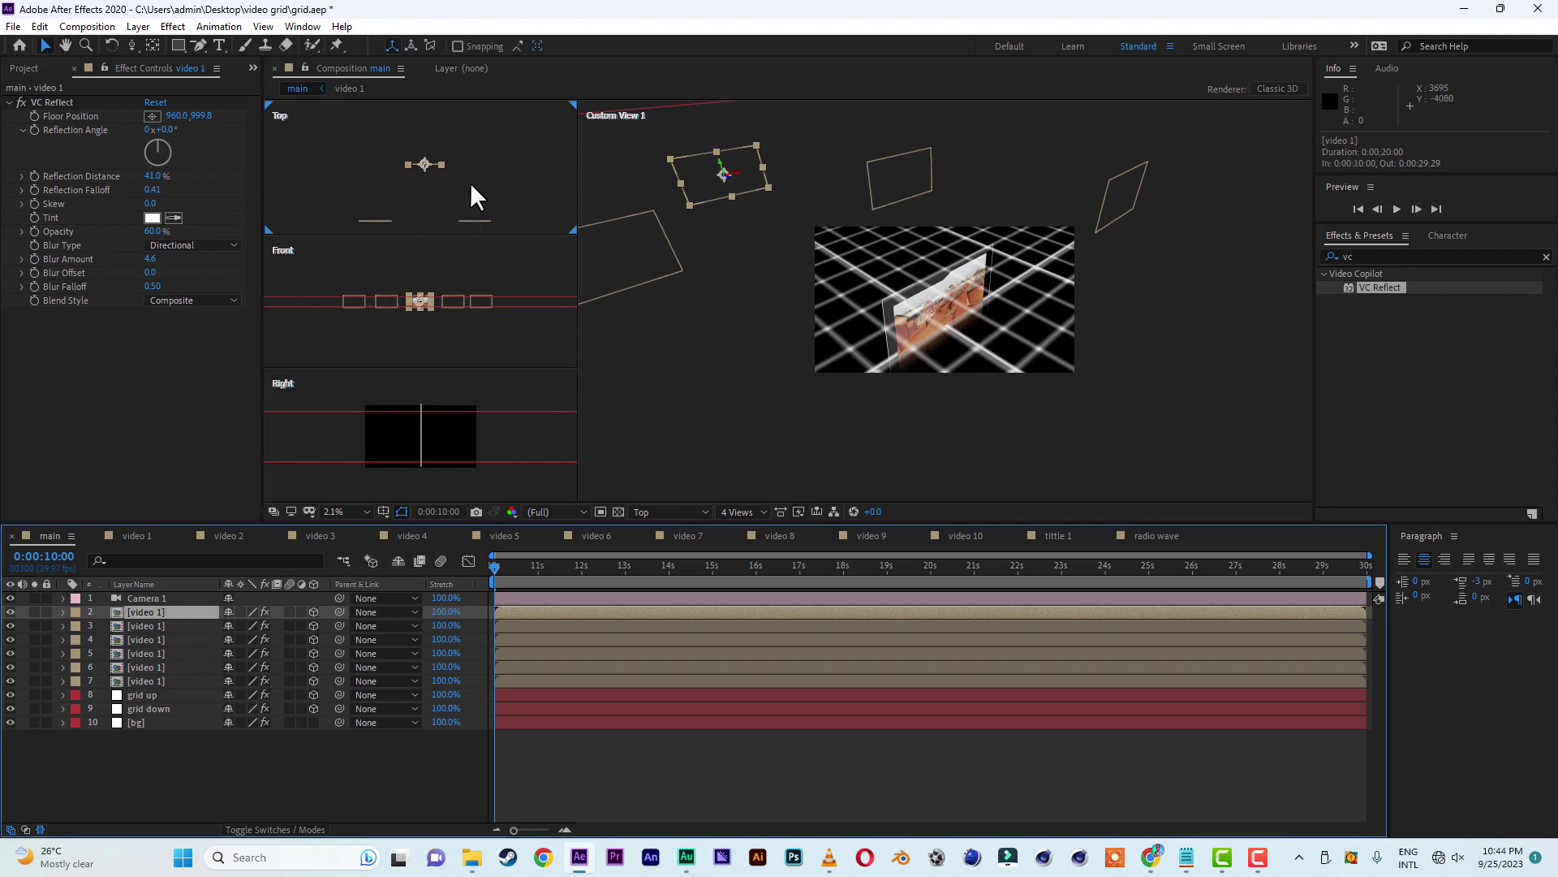
pyautogui.moveTo(428, 177); pyautogui.dragTo(429, 161)
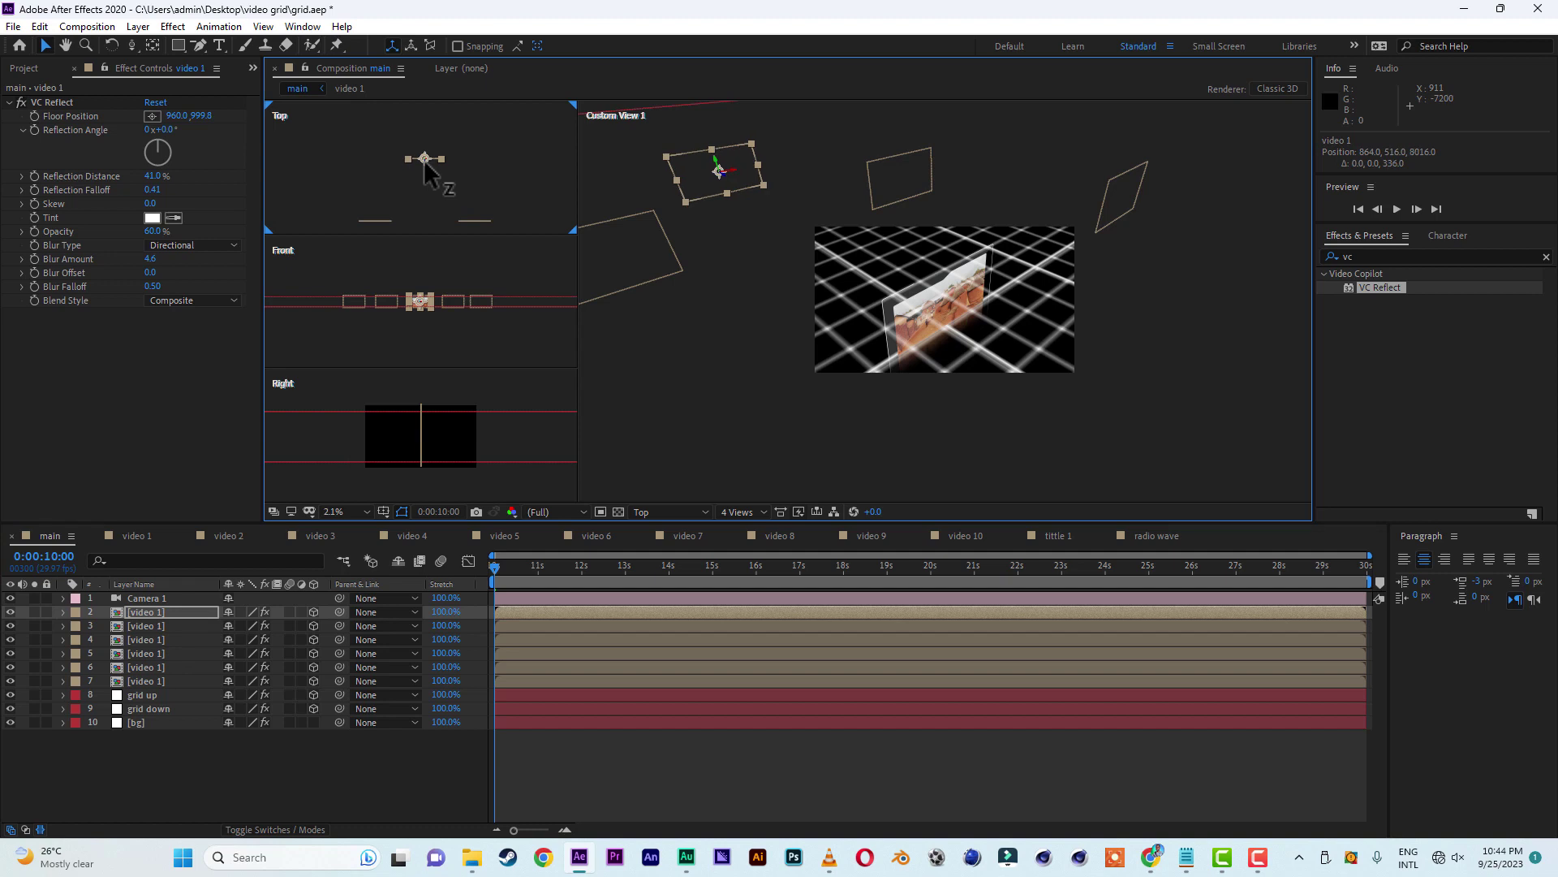
# - Duplicate the rearmost centre copy twice, moving one duplicate right along X and the other left to about X -6912
pyautogui.hotkey('ctrl', 'd')
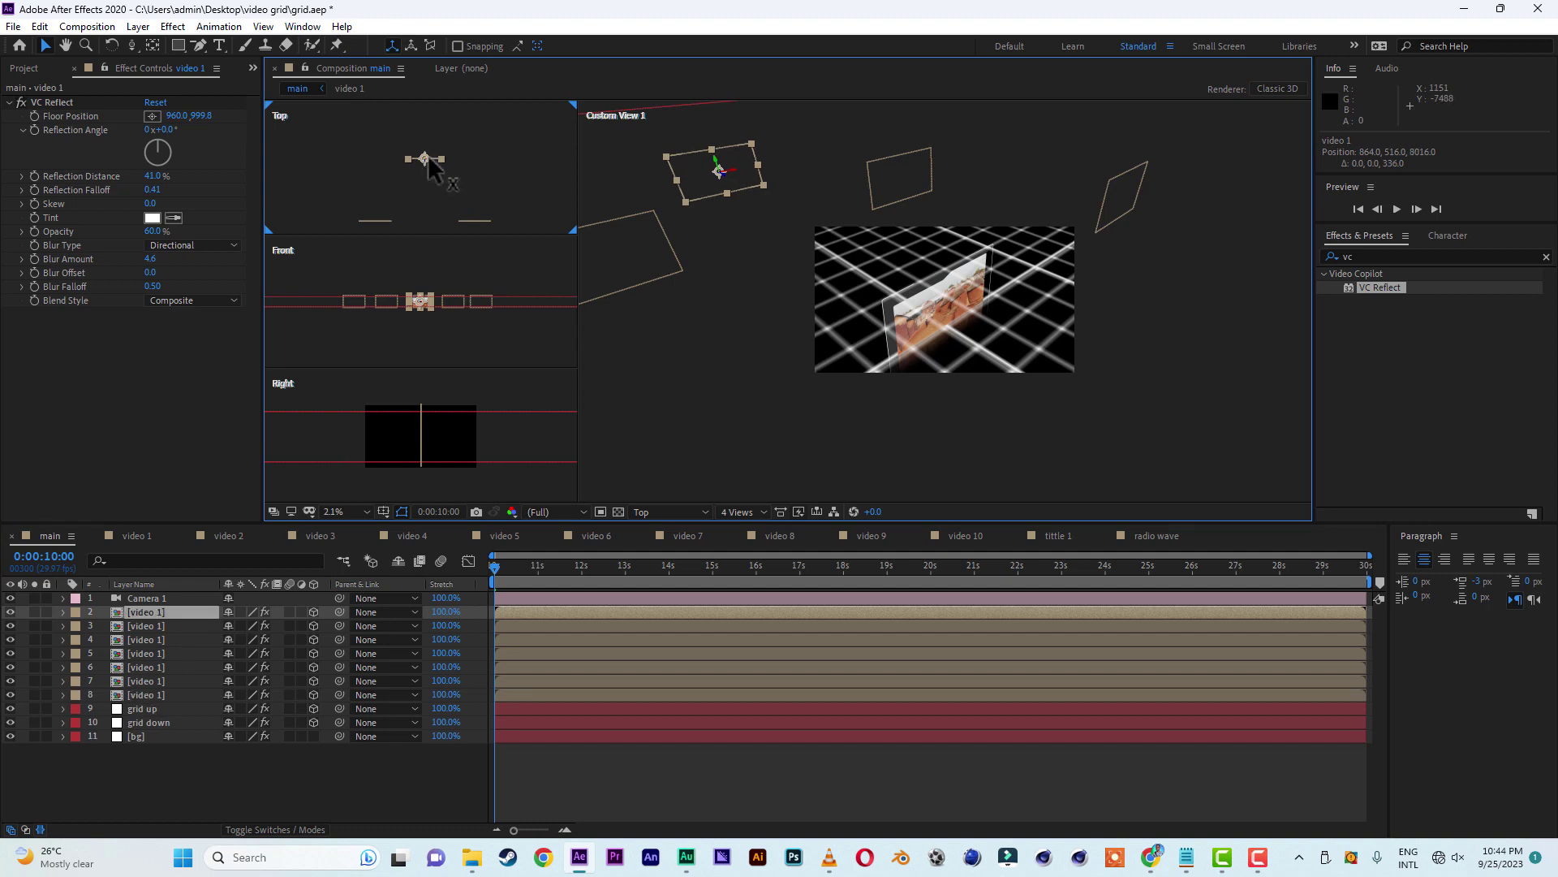
pyautogui.moveTo(427, 154); pyautogui.dragTo(526, 154)
pyautogui.click(146, 626)
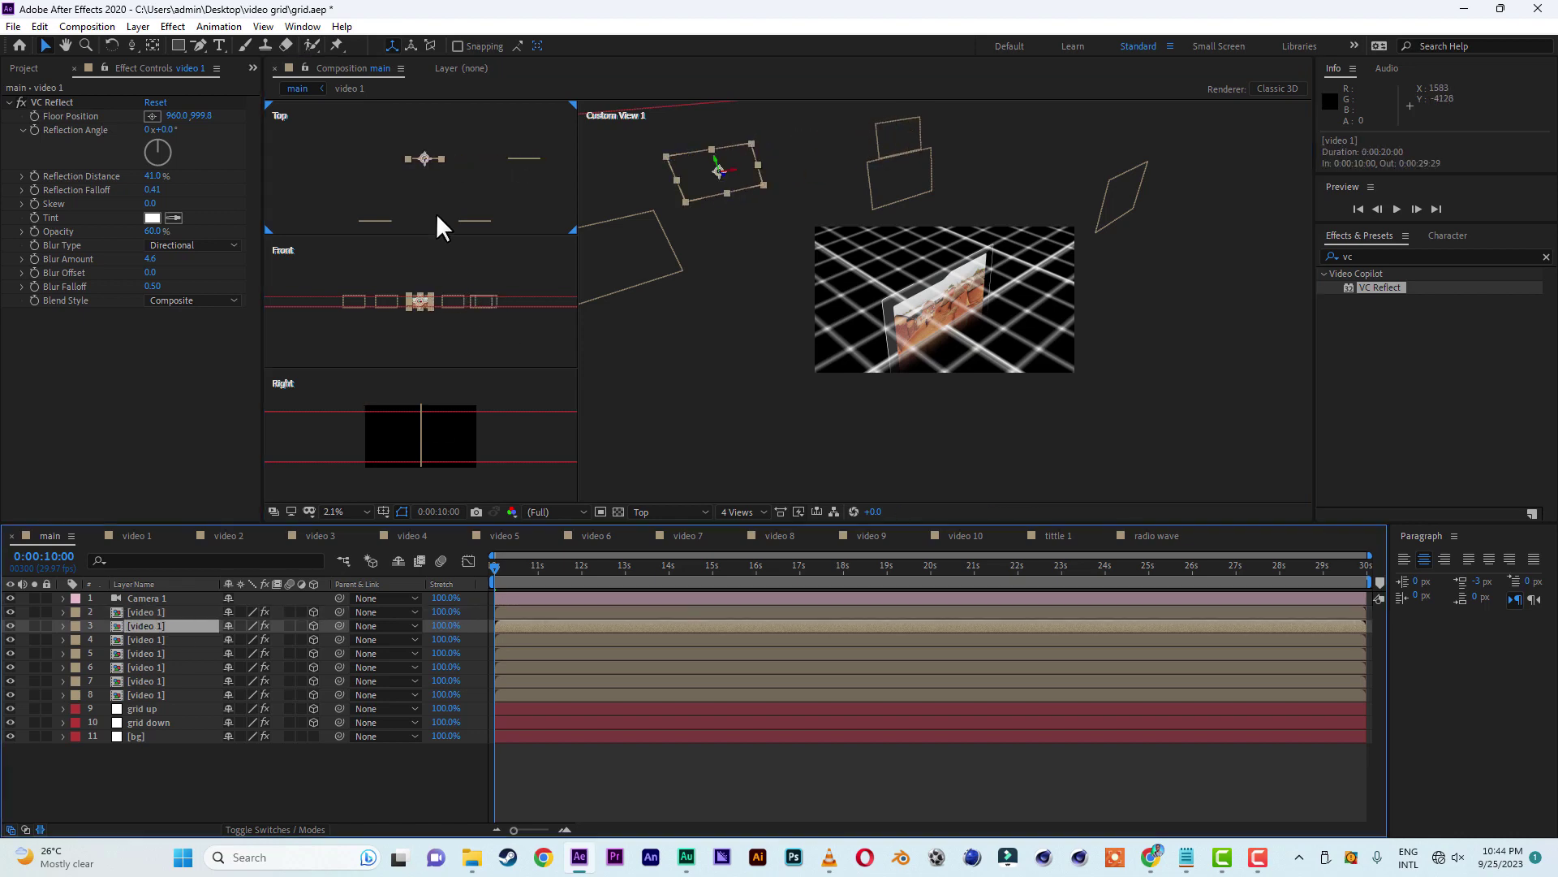
pyautogui.hotkey('ctrl', 'd')
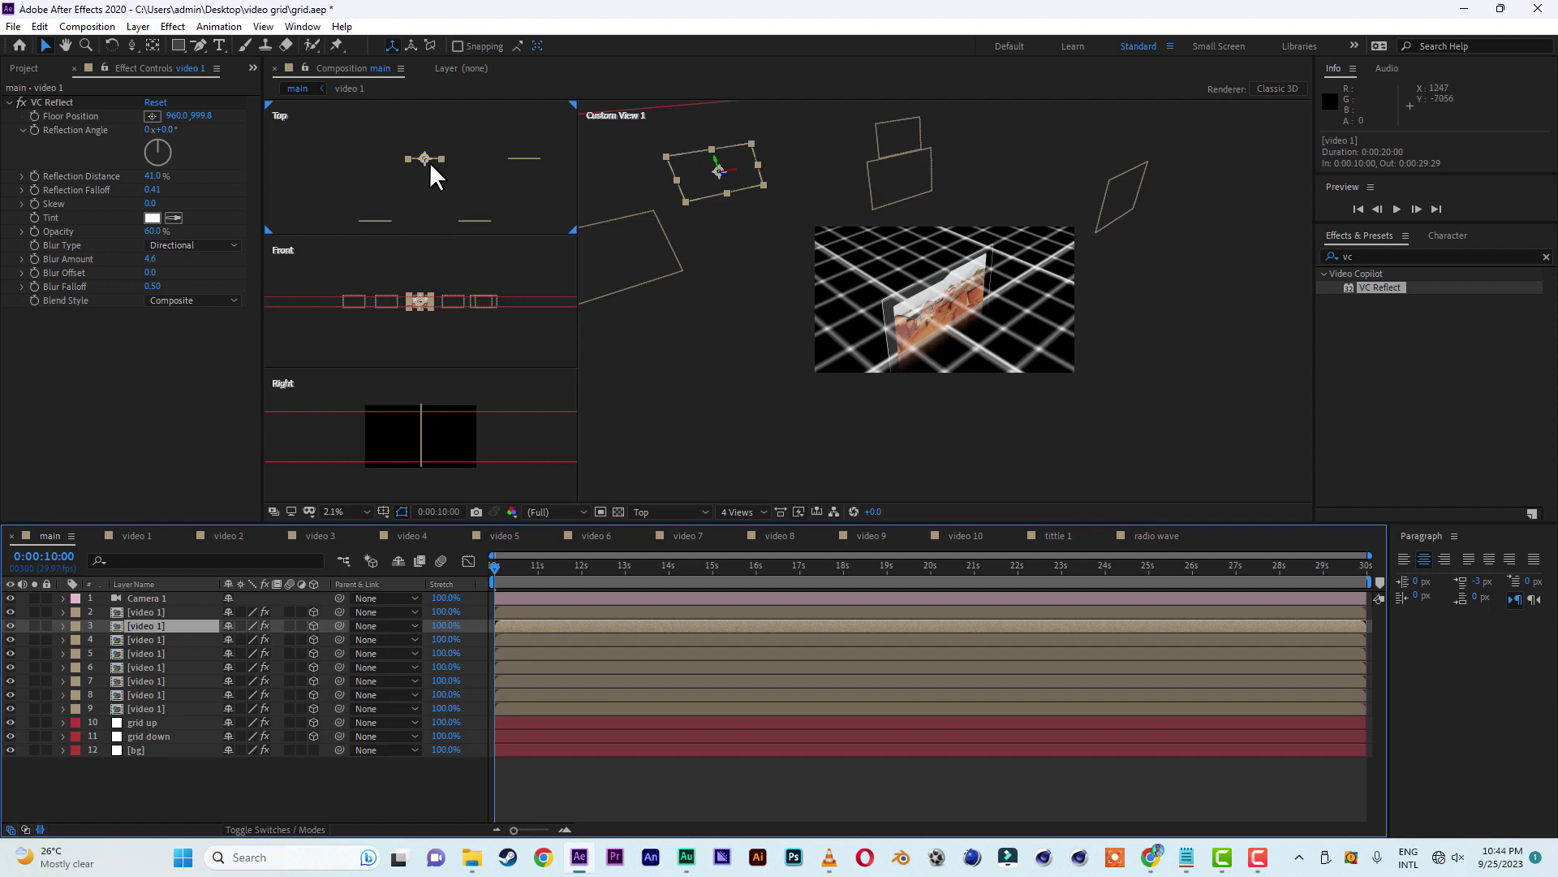
pyautogui.moveTo(427, 157); pyautogui.dragTo(333, 187)
# - Duplicate the far-left copy in the back row and move the duplicate along X between it and the centre copy
pyautogui.press('h')
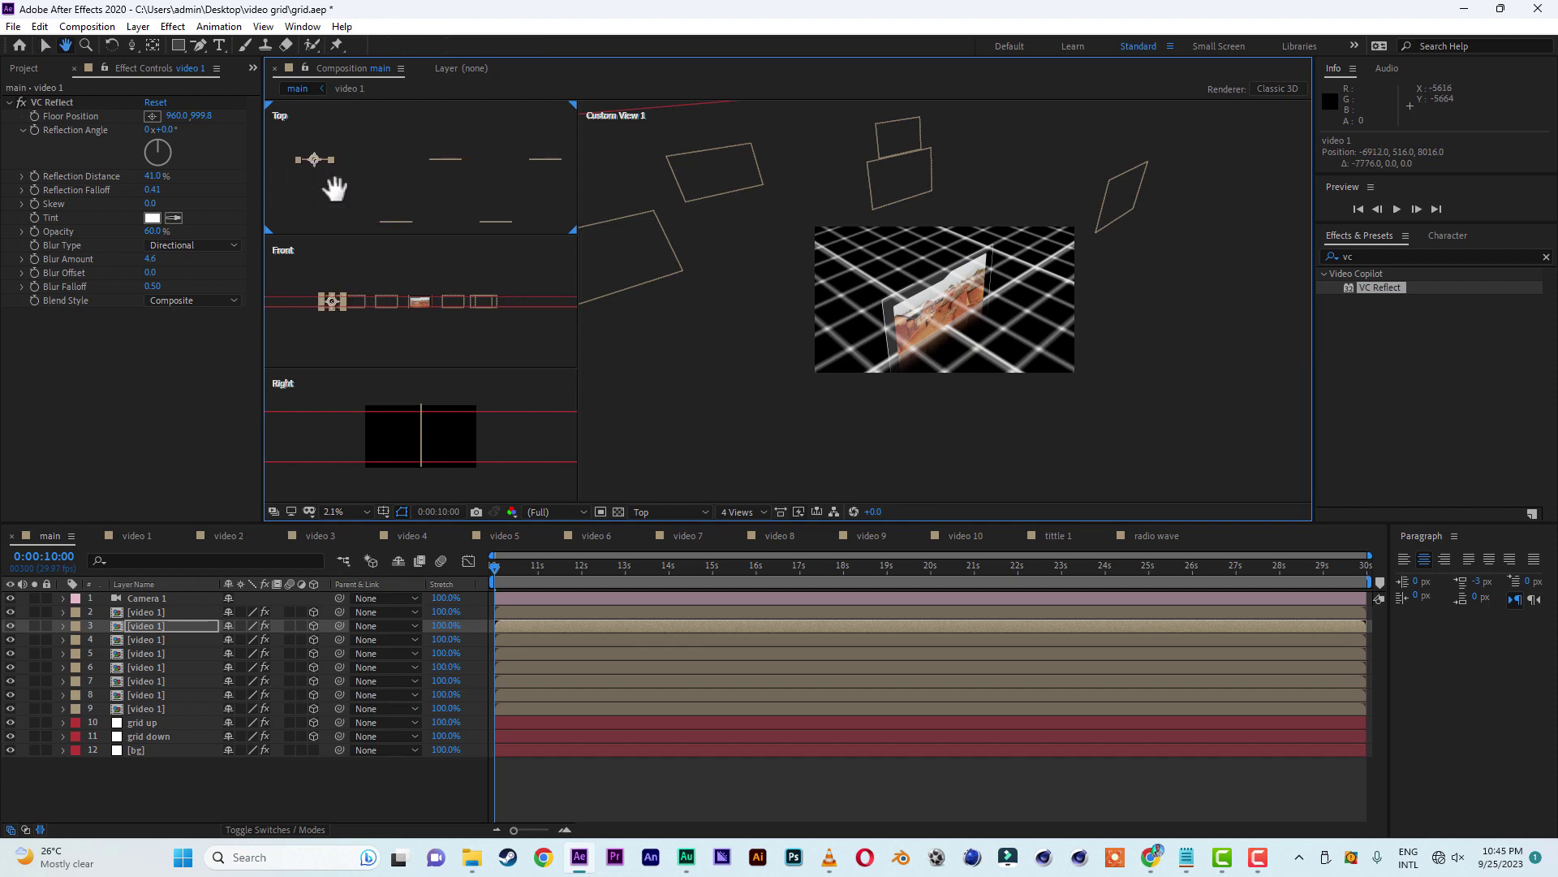
pyautogui.click(43, 44)
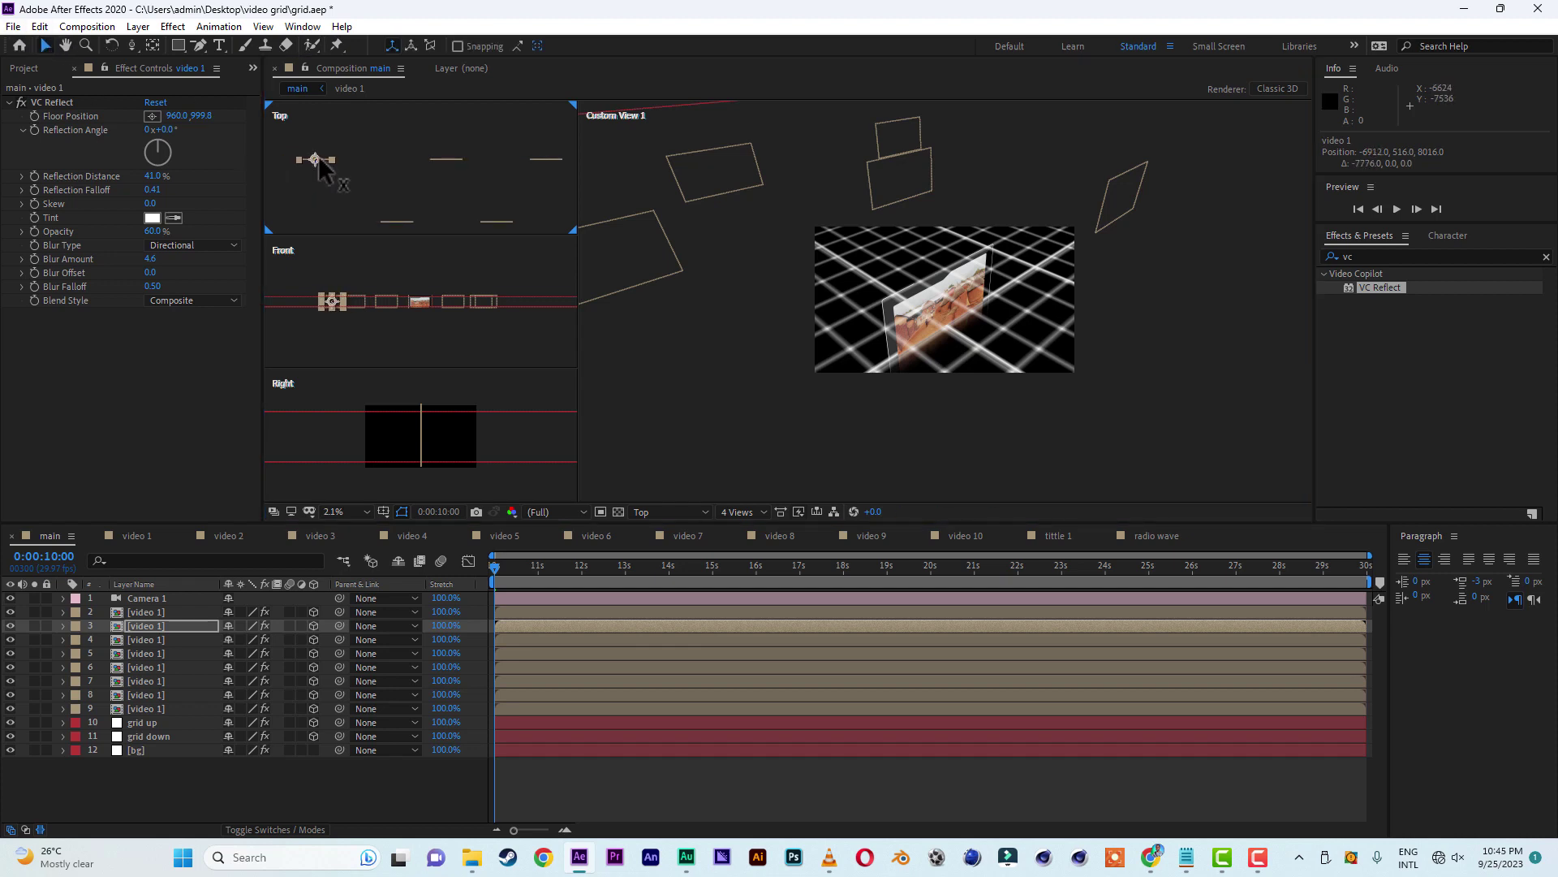
pyautogui.click(148, 622)
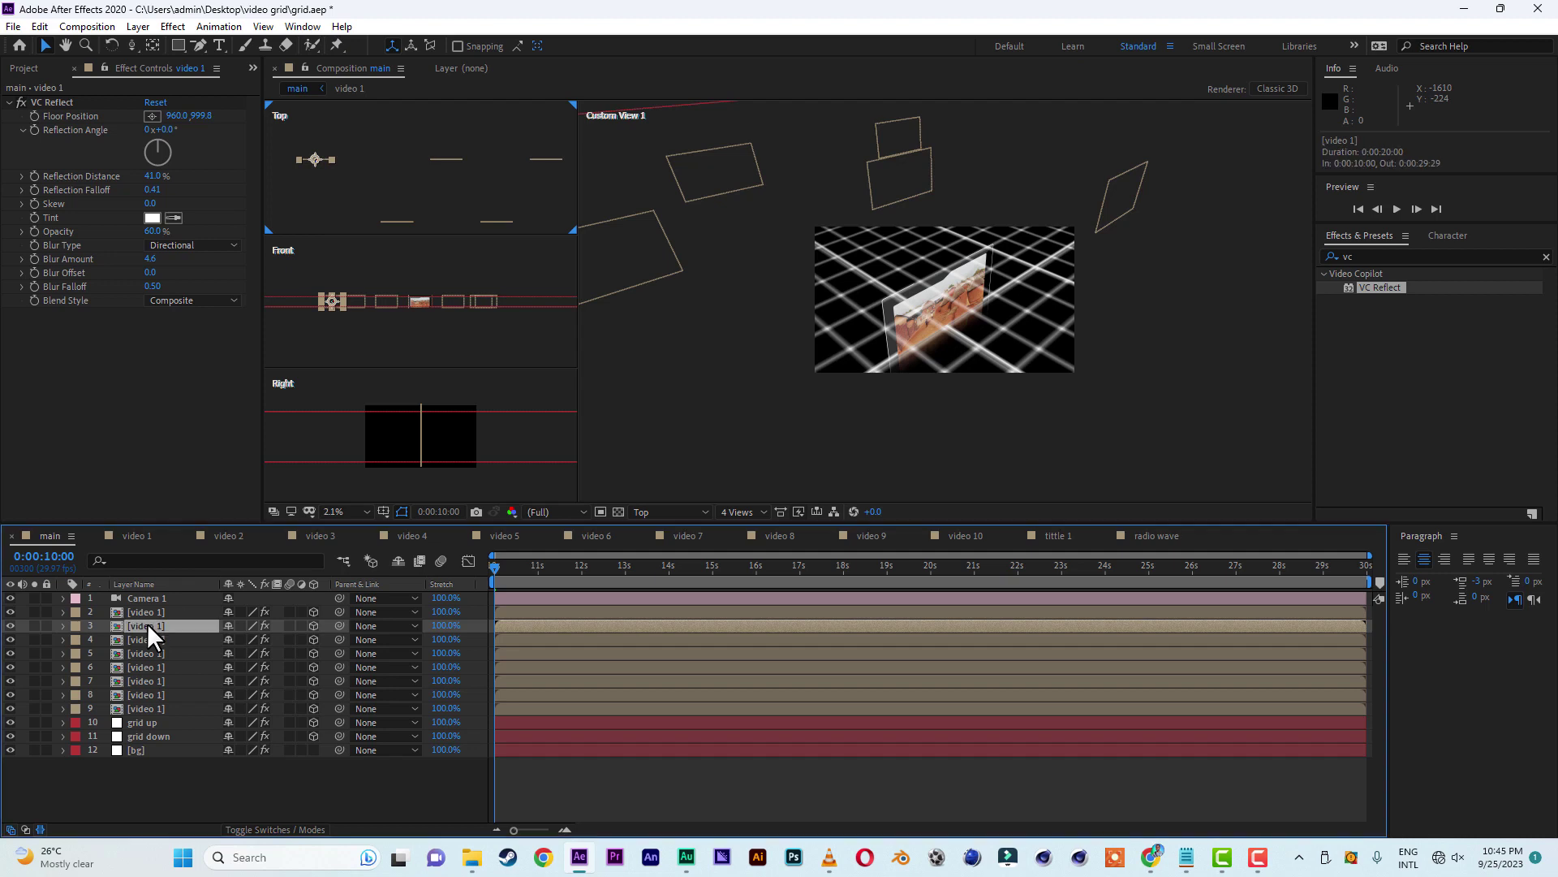
pyautogui.hotkey('ctrl', 'd')
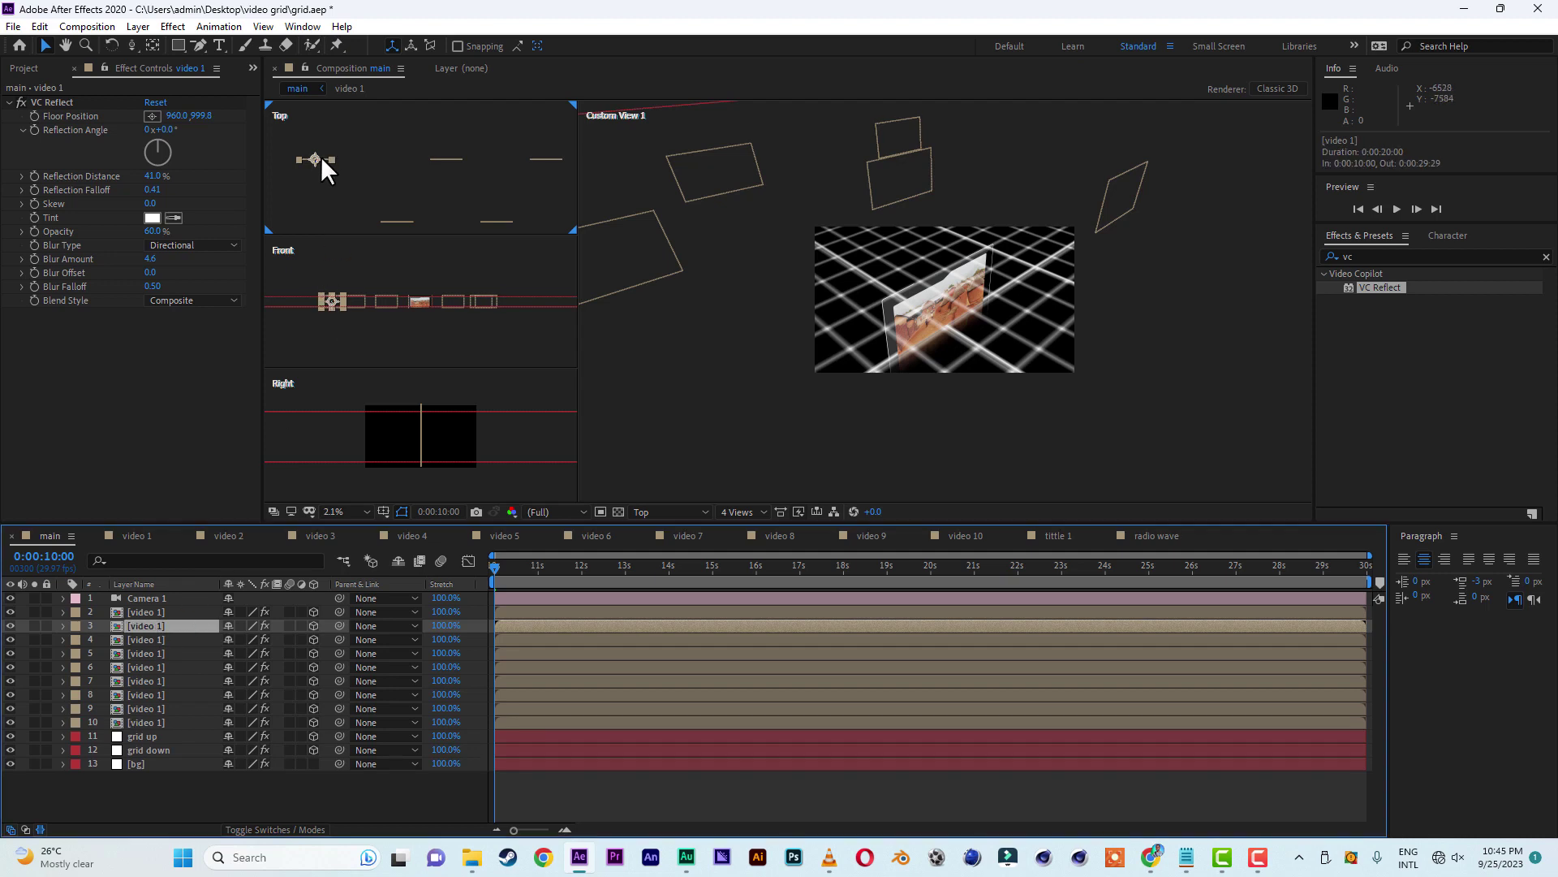
pyautogui.moveTo(319, 158); pyautogui.dragTo(370, 159)
# - Move the far-left video 1 copy in the back row farther left along X to about X -8304
pyautogui.click(157, 612)
pyautogui.click(154, 625)
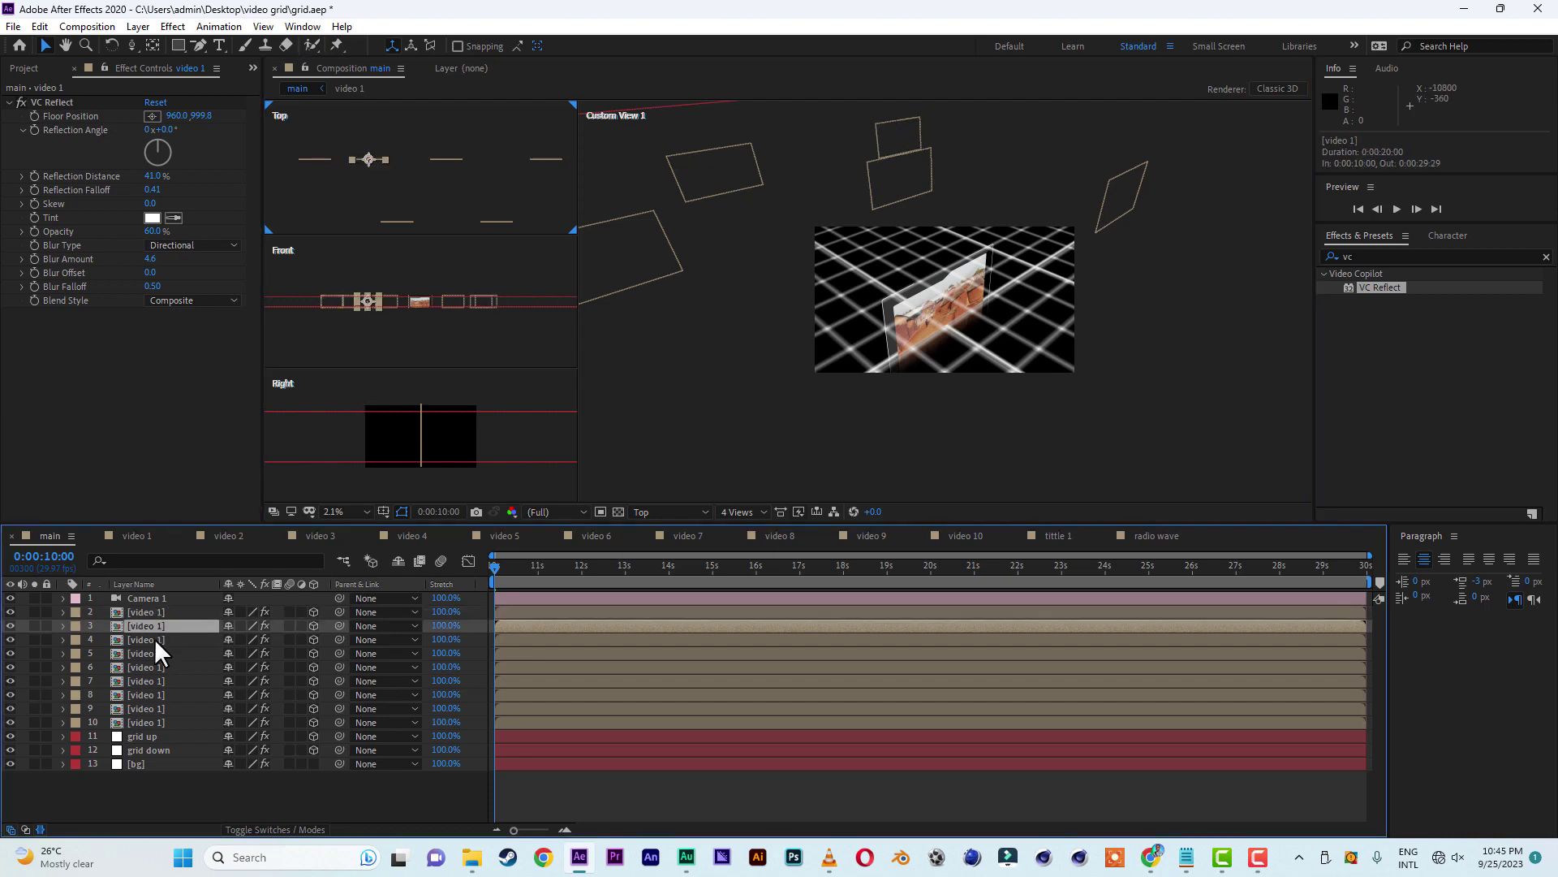
pyautogui.click(155, 638)
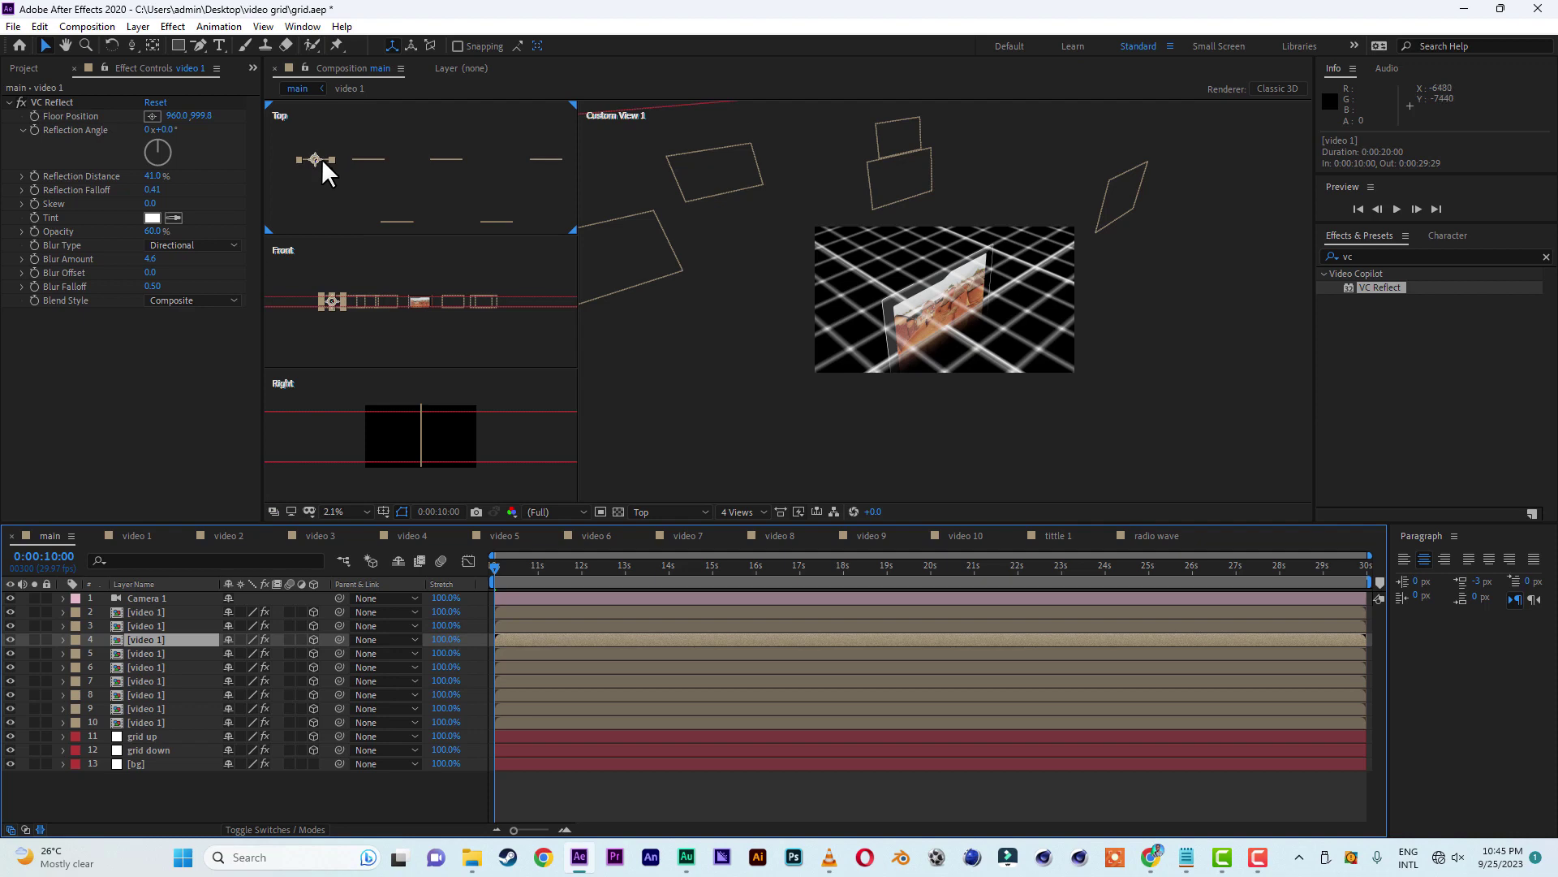
pyautogui.moveTo(322, 159); pyautogui.dragTo(294, 161)
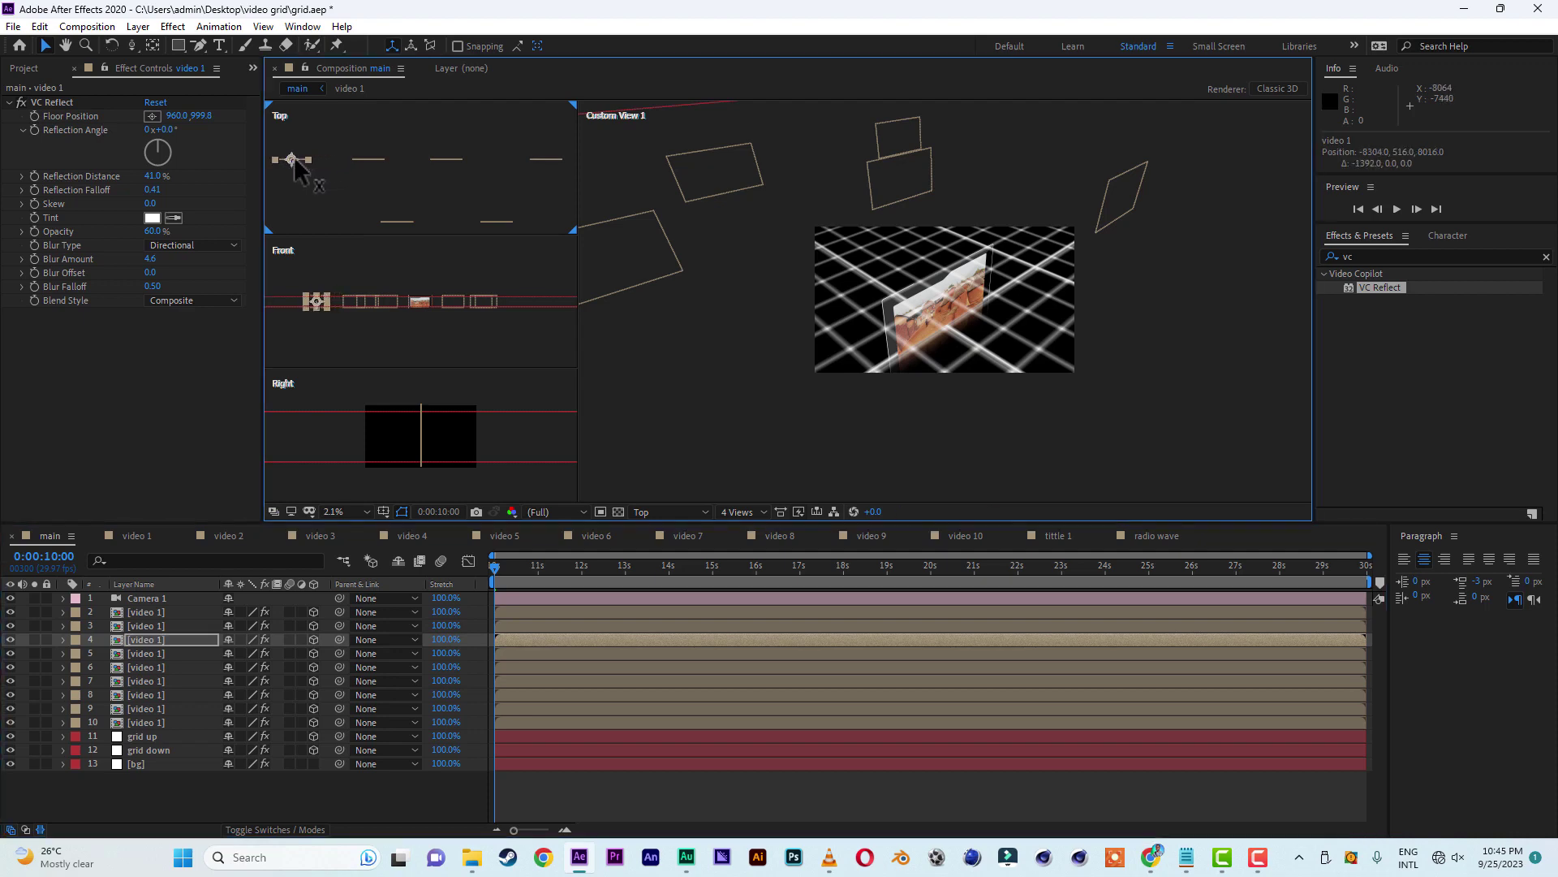
# - Select the three video 1 copies in the back row and push them together farther back to about Z 12048
pyautogui.click(155, 636)
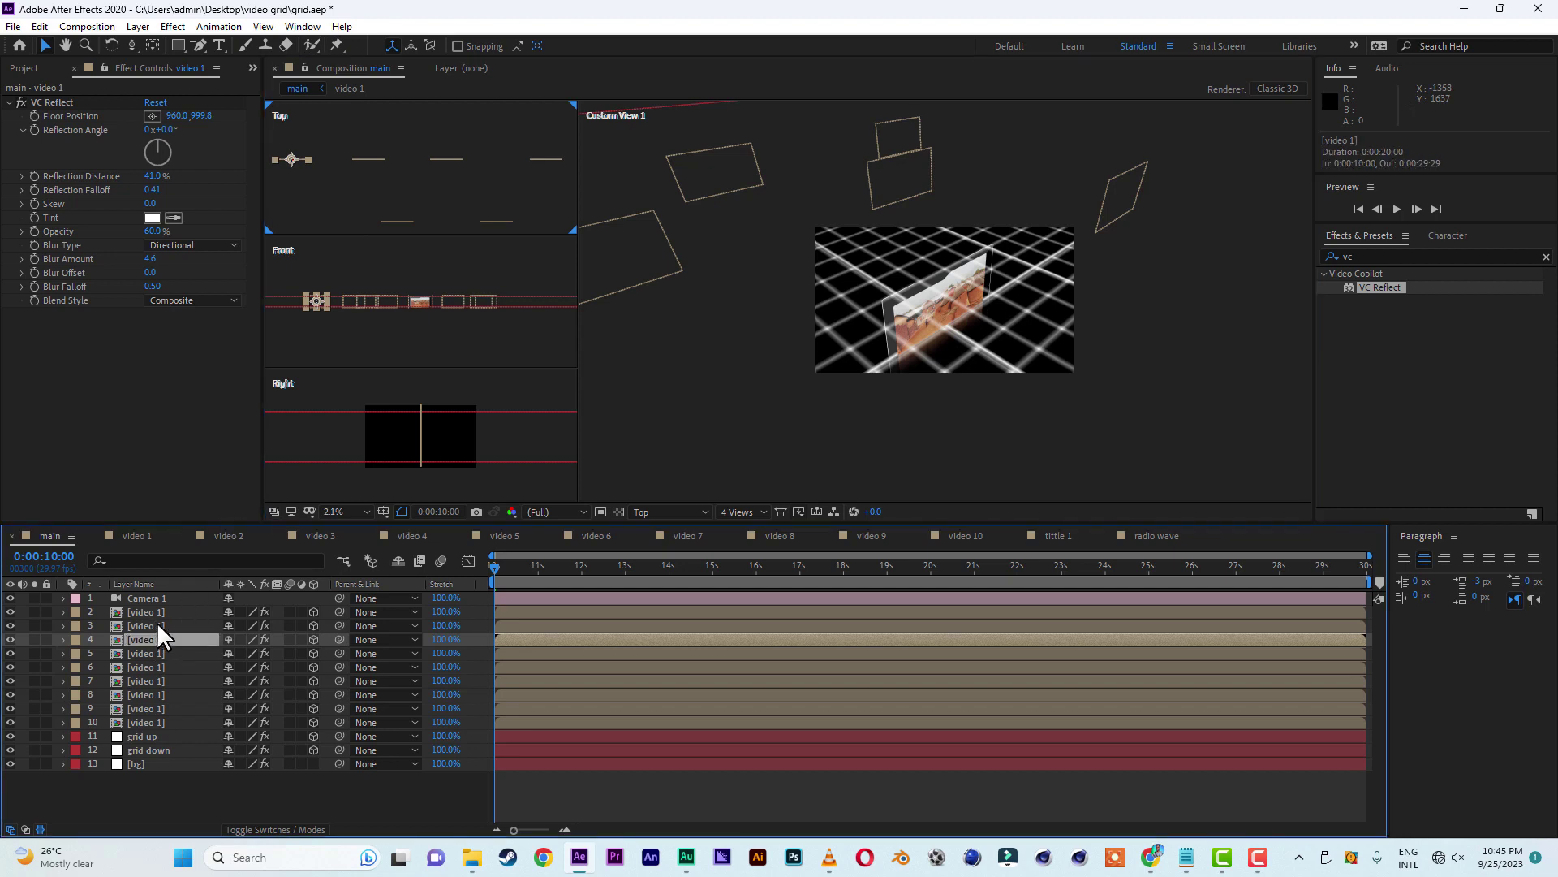
pyautogui.keyDown('ctrl'); pyautogui.click(157, 622); pyautogui.keyUp('ctrl')
pyautogui.keyDown('ctrl'); pyautogui.click(159, 609); pyautogui.keyUp('ctrl')
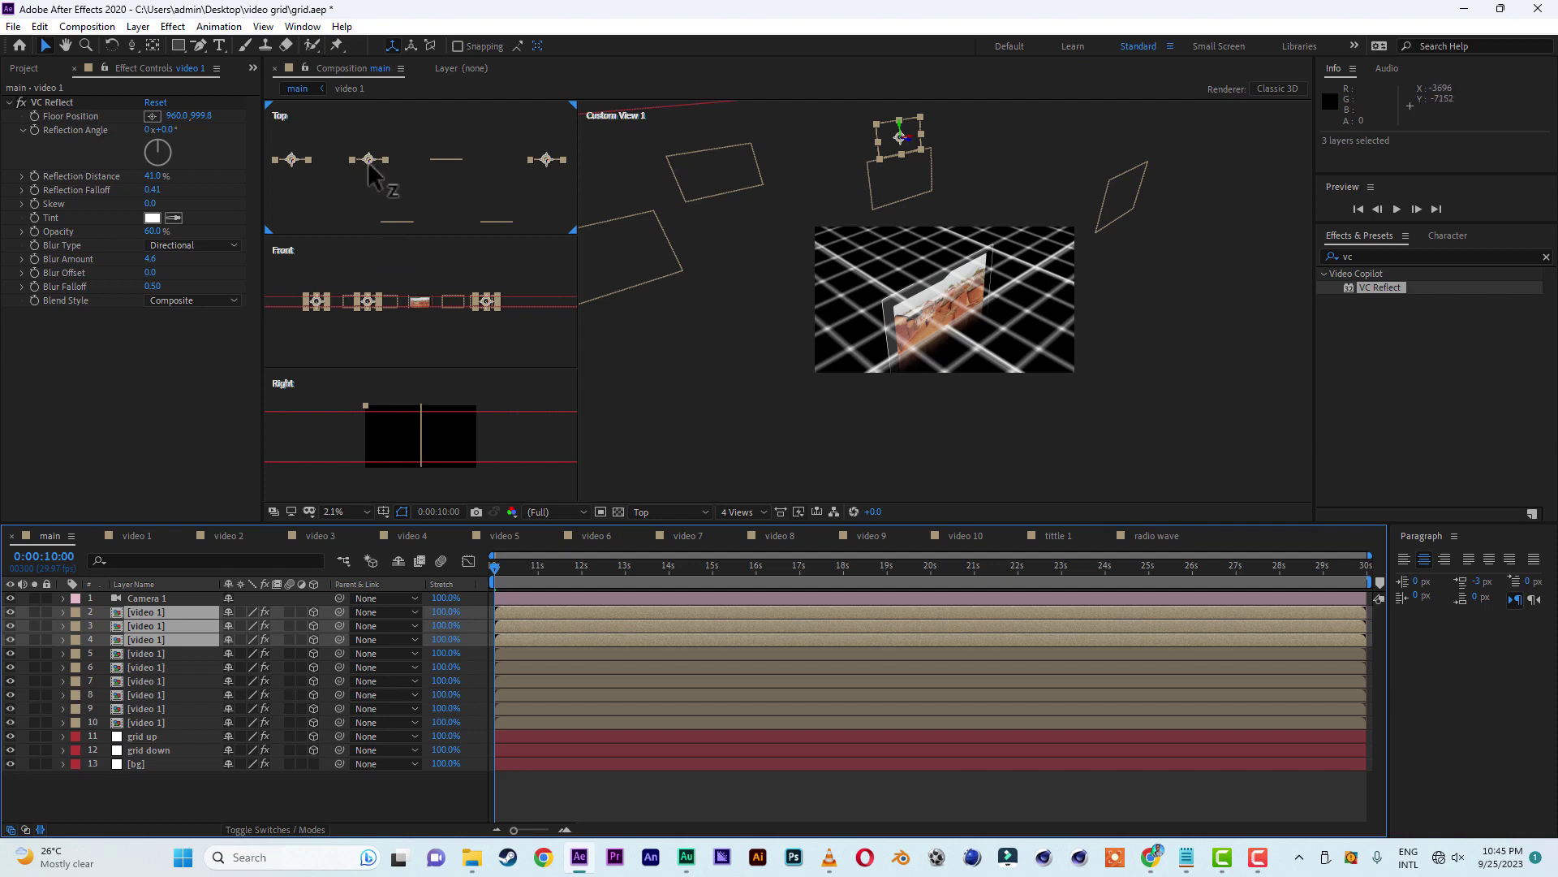
pyautogui.moveTo(369, 164); pyautogui.dragTo(391, 134)
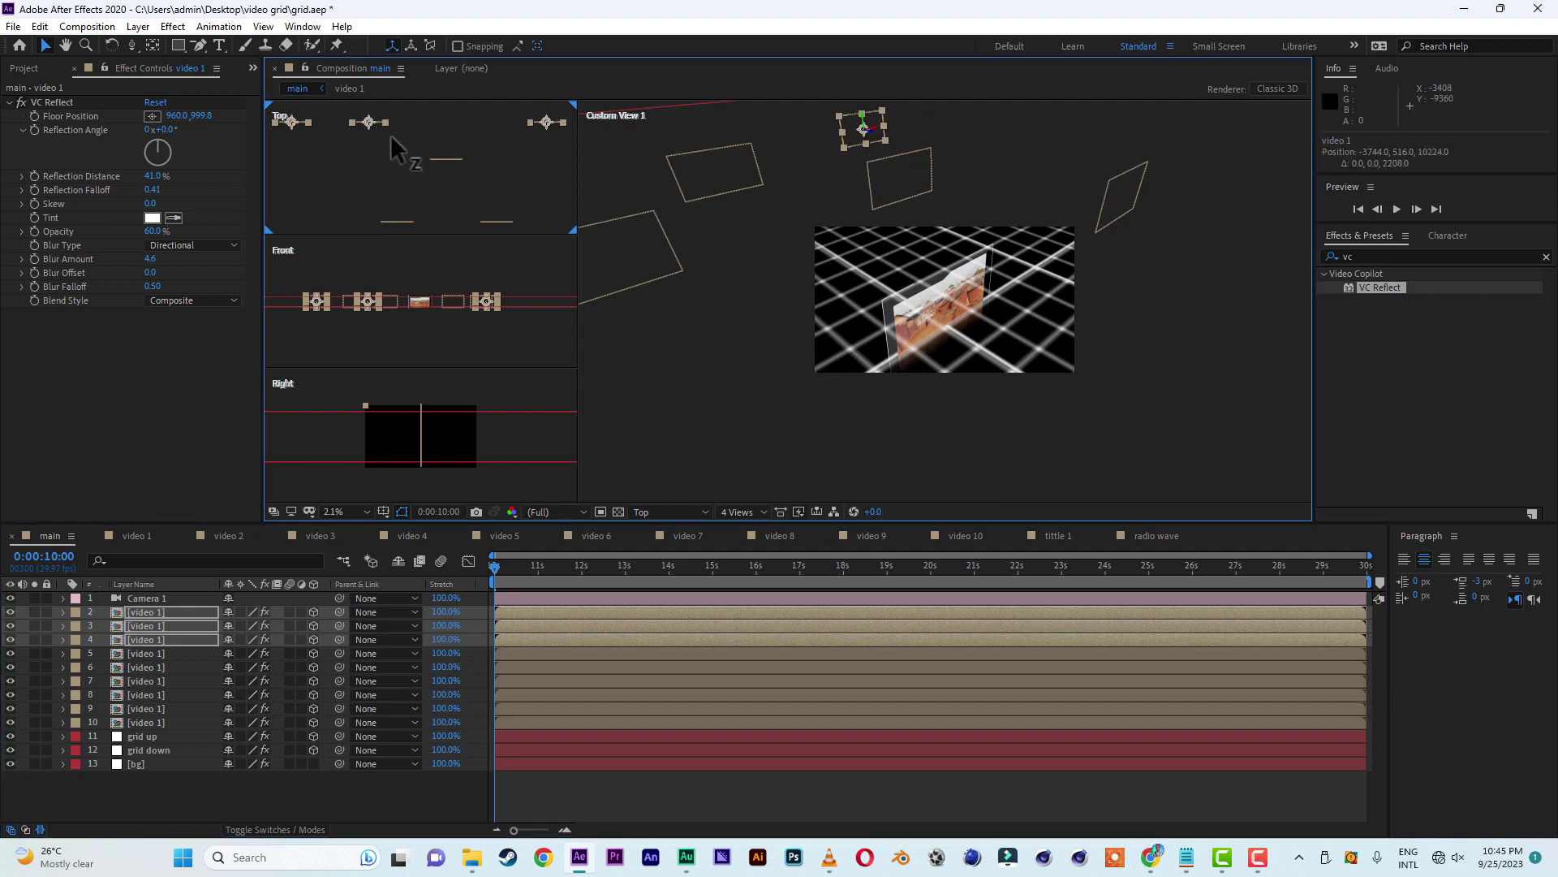
pyautogui.click(67, 45)
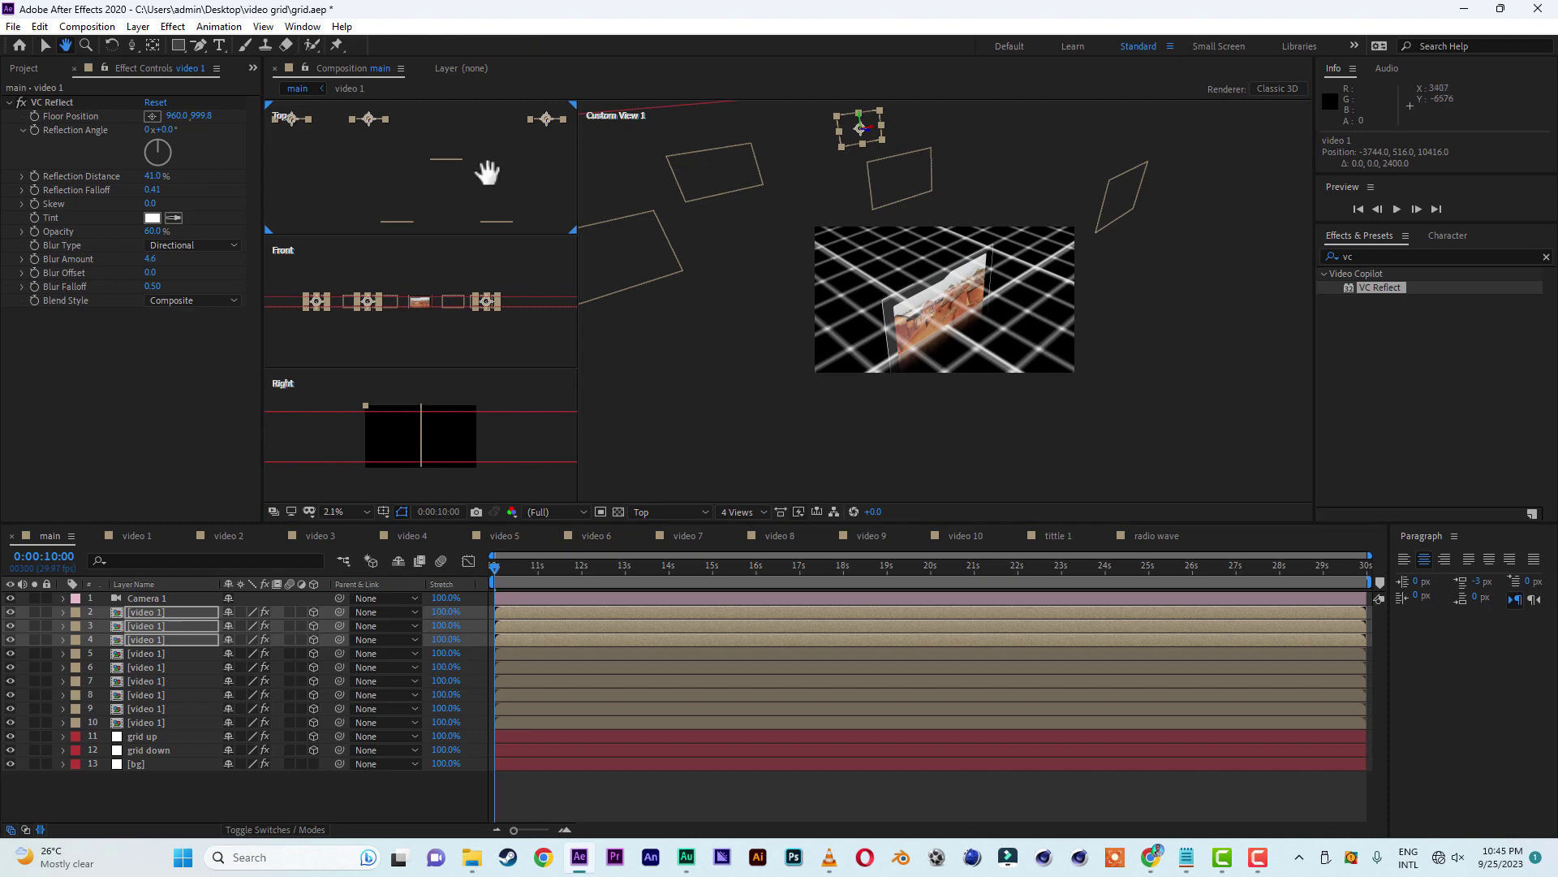
pyautogui.moveTo(490, 167); pyautogui.dragTo(490, 215)
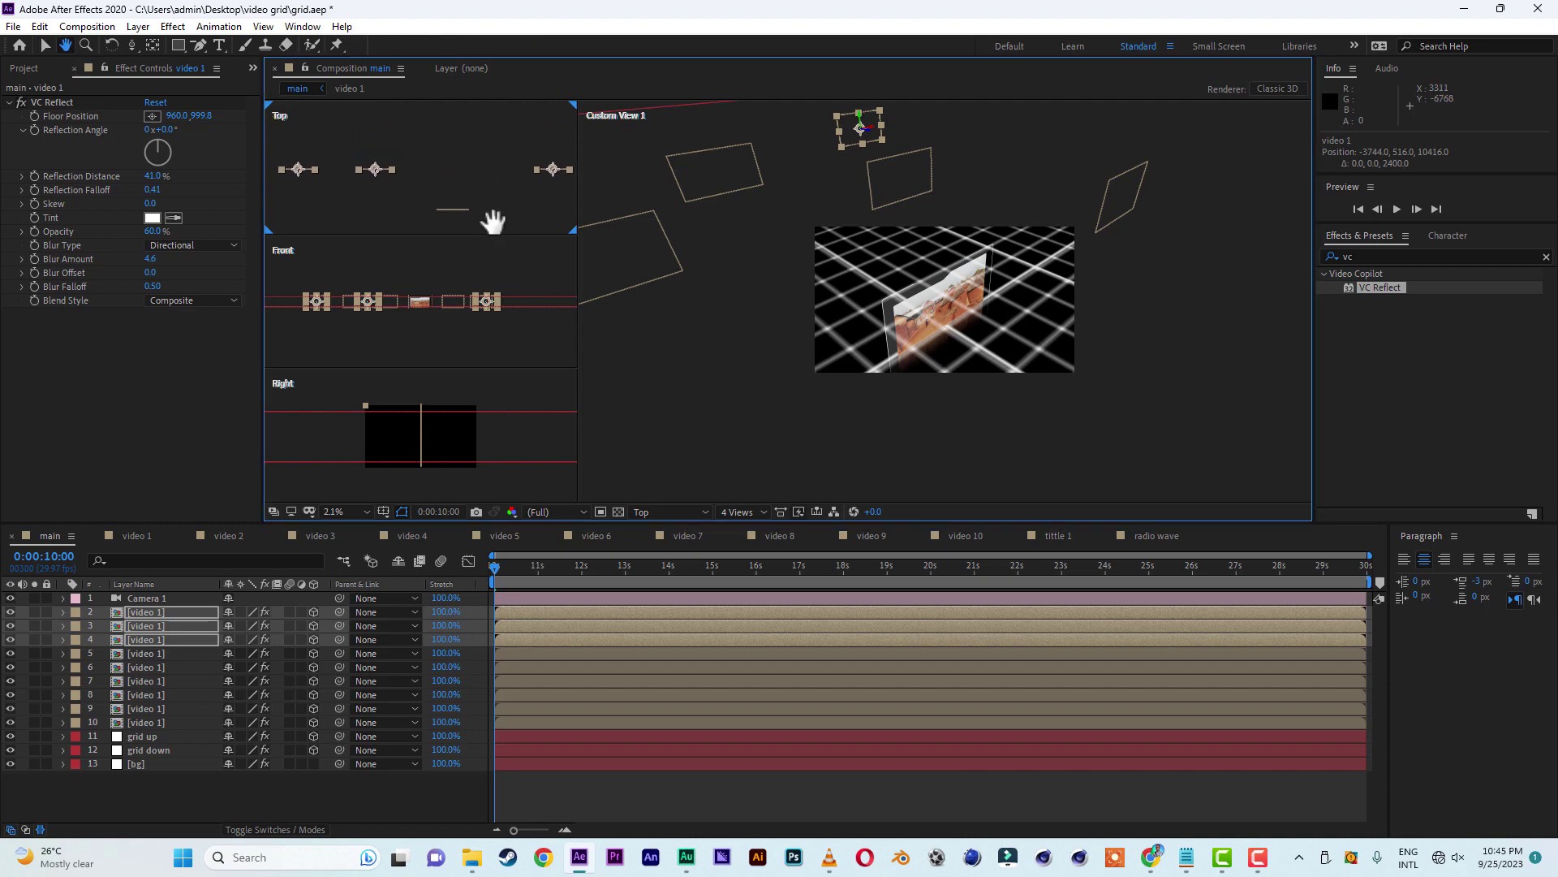
pyautogui.press('v')
pyautogui.moveTo(373, 167); pyautogui.dragTo(377, 178)
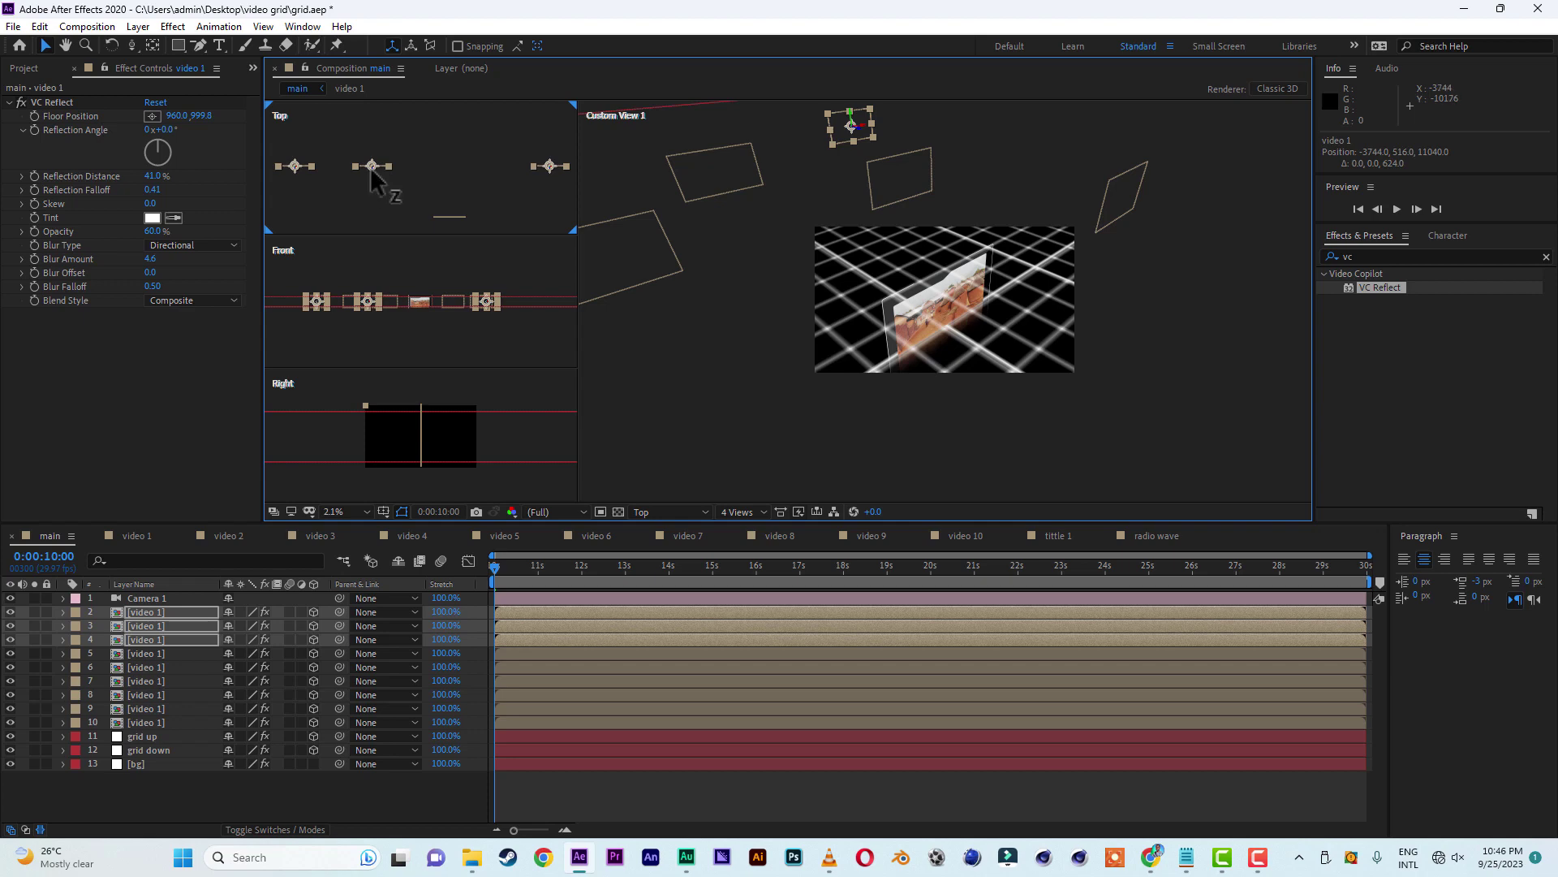
pyautogui.moveTo(370, 167); pyautogui.dragTo(375, 152)
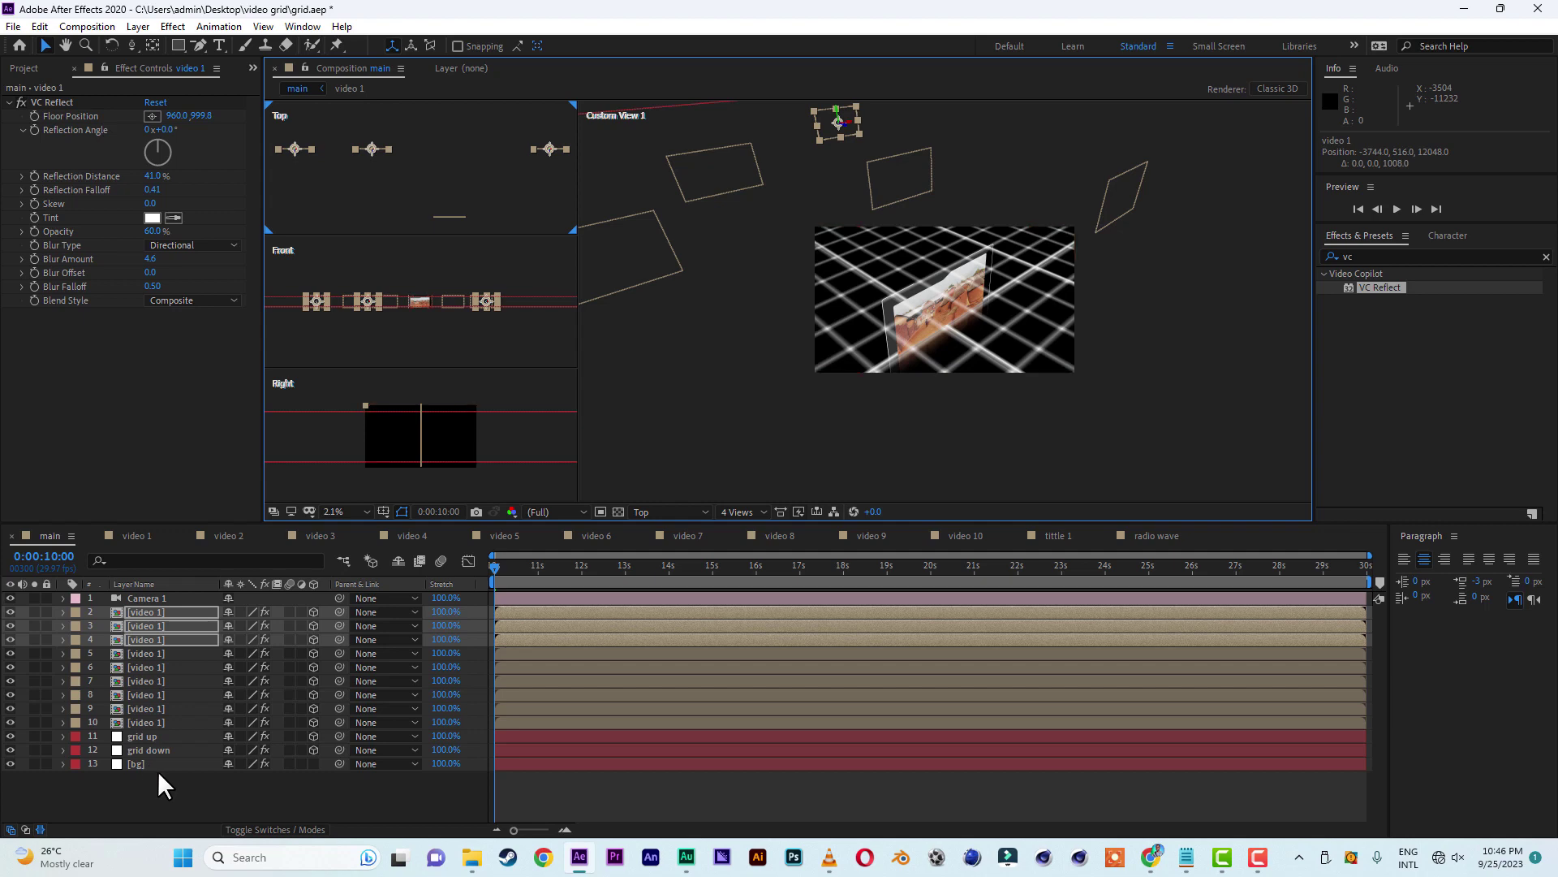
# - Duplicate the far-left copy in the back row and place the duplicate behind that row at about X -6048, Z 16608
pyautogui.click(138, 655)
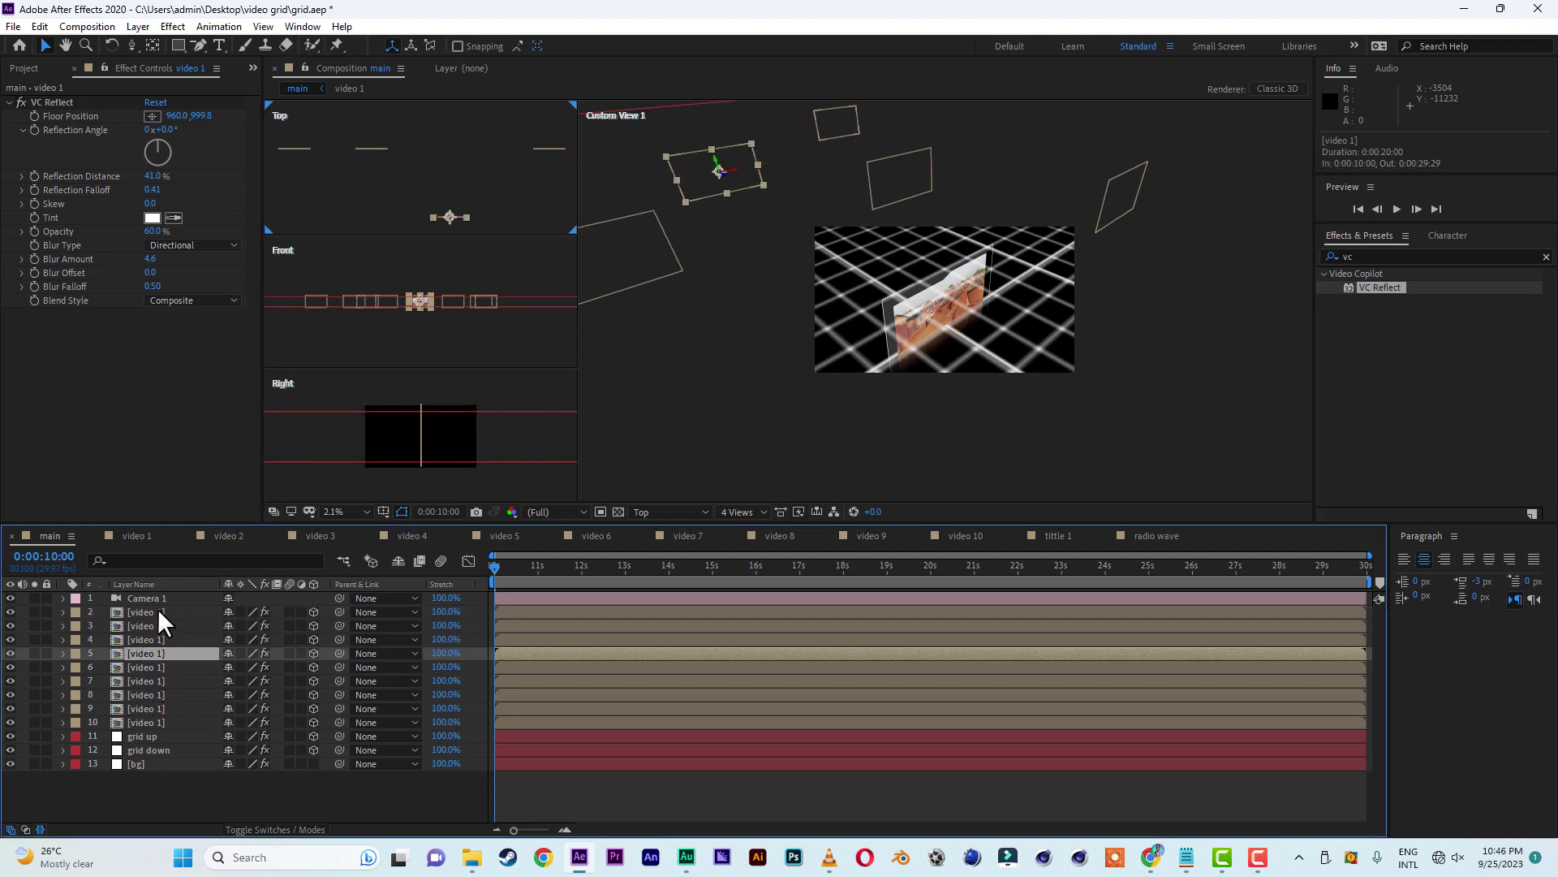
pyautogui.click(157, 610)
pyautogui.click(151, 639)
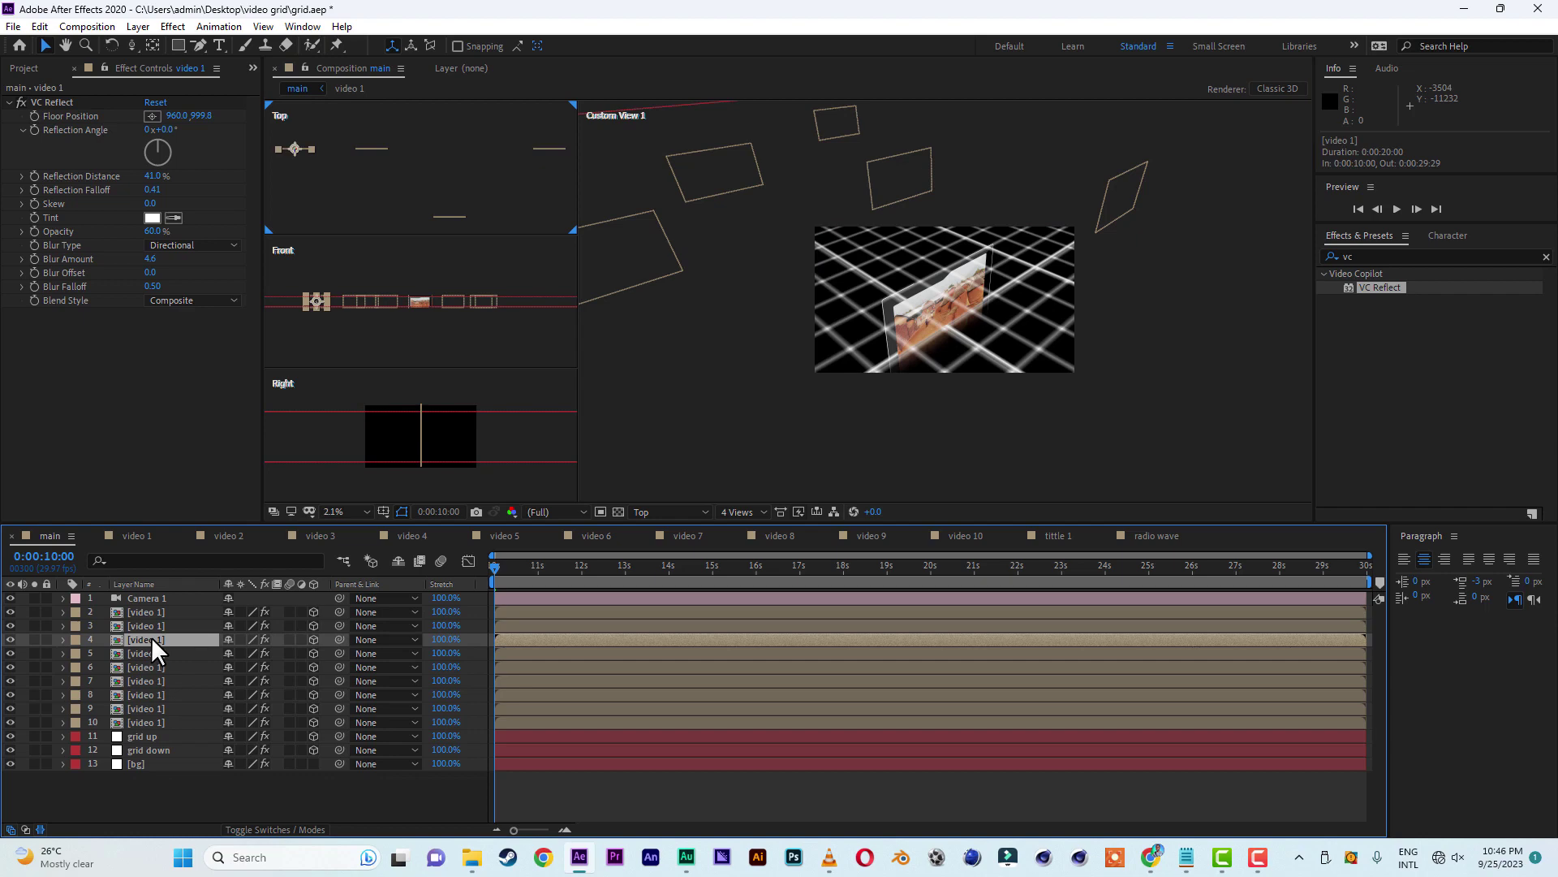
pyautogui.hotkey('ctrl', 'd')
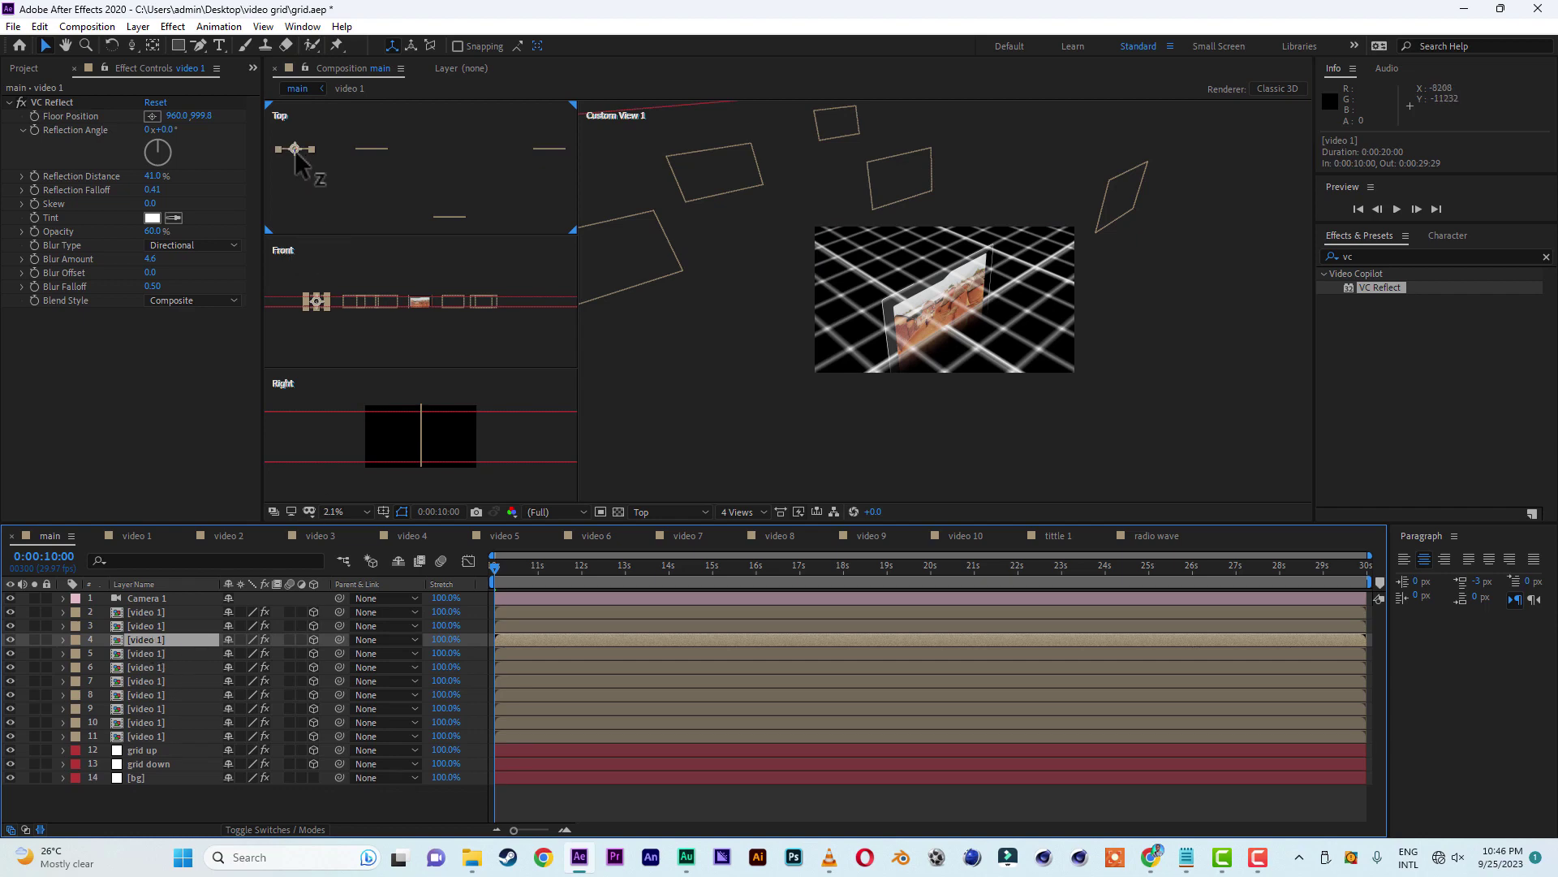
pyautogui.moveTo(294, 150); pyautogui.dragTo(294, 126)
pyautogui.moveTo(334, 165); pyautogui.dragTo(344, 124)
pyautogui.click(46, 46)
pyautogui.click(46, 44)
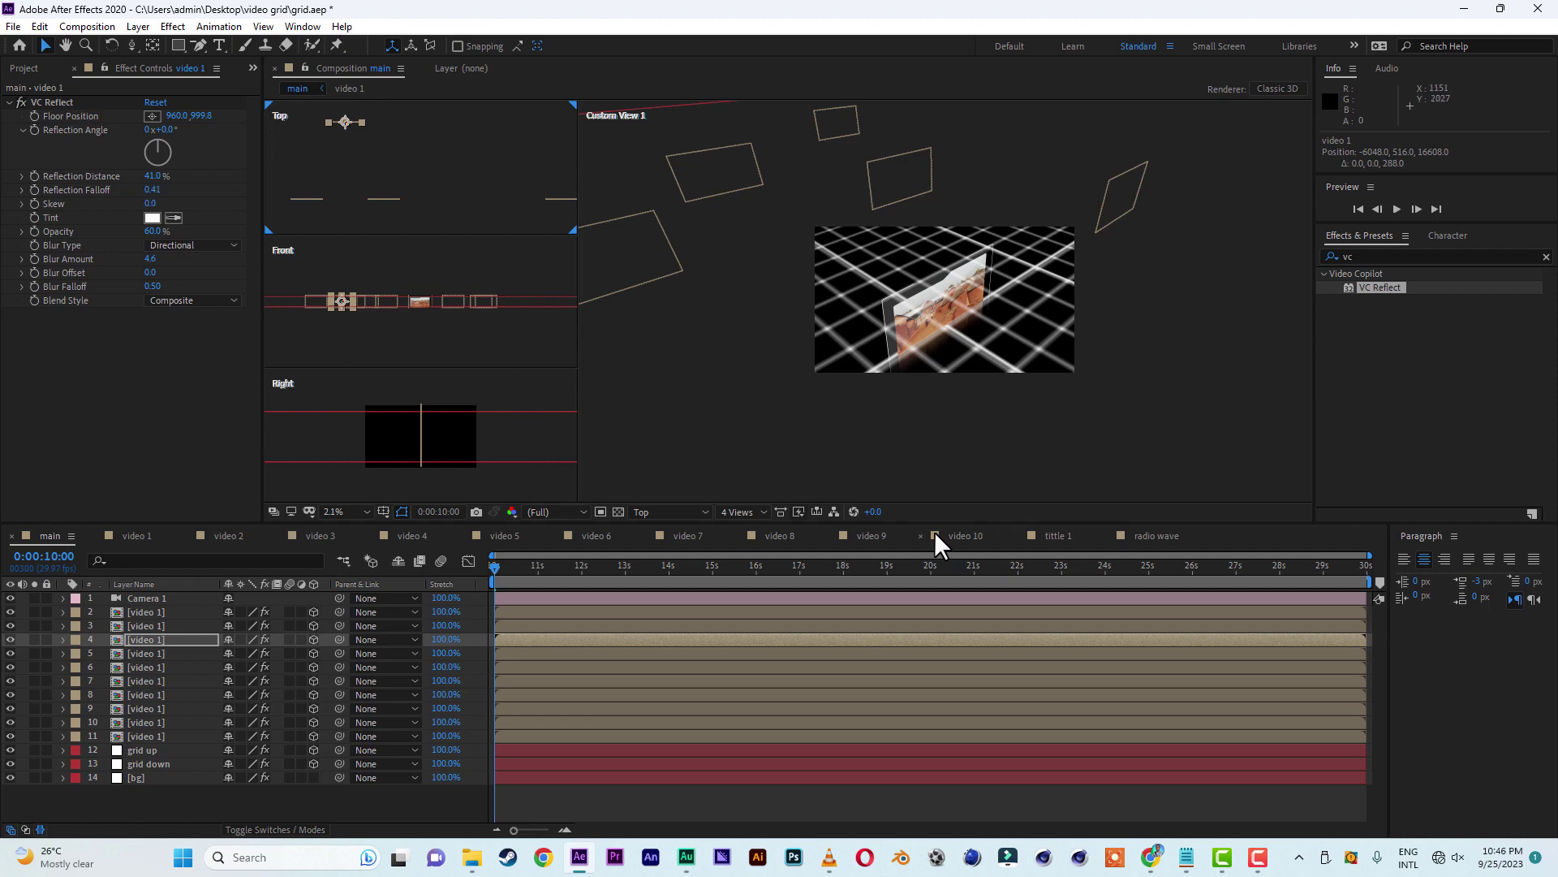
# - Change the composition display from four views to a single view through the Active Camera
pyautogui.click(755, 513)
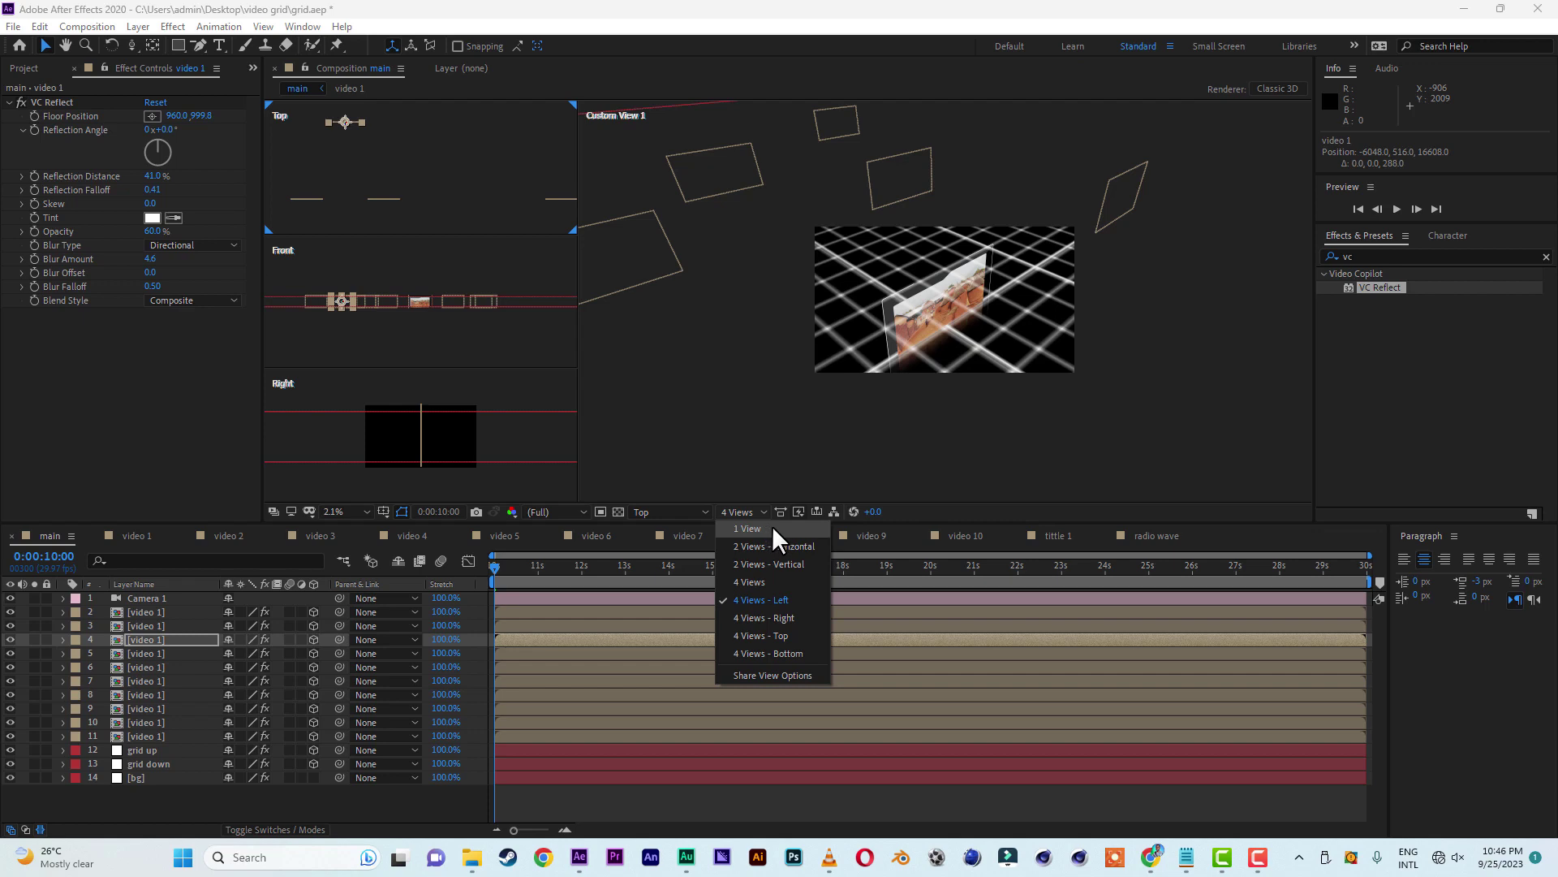
pyautogui.click(772, 527)
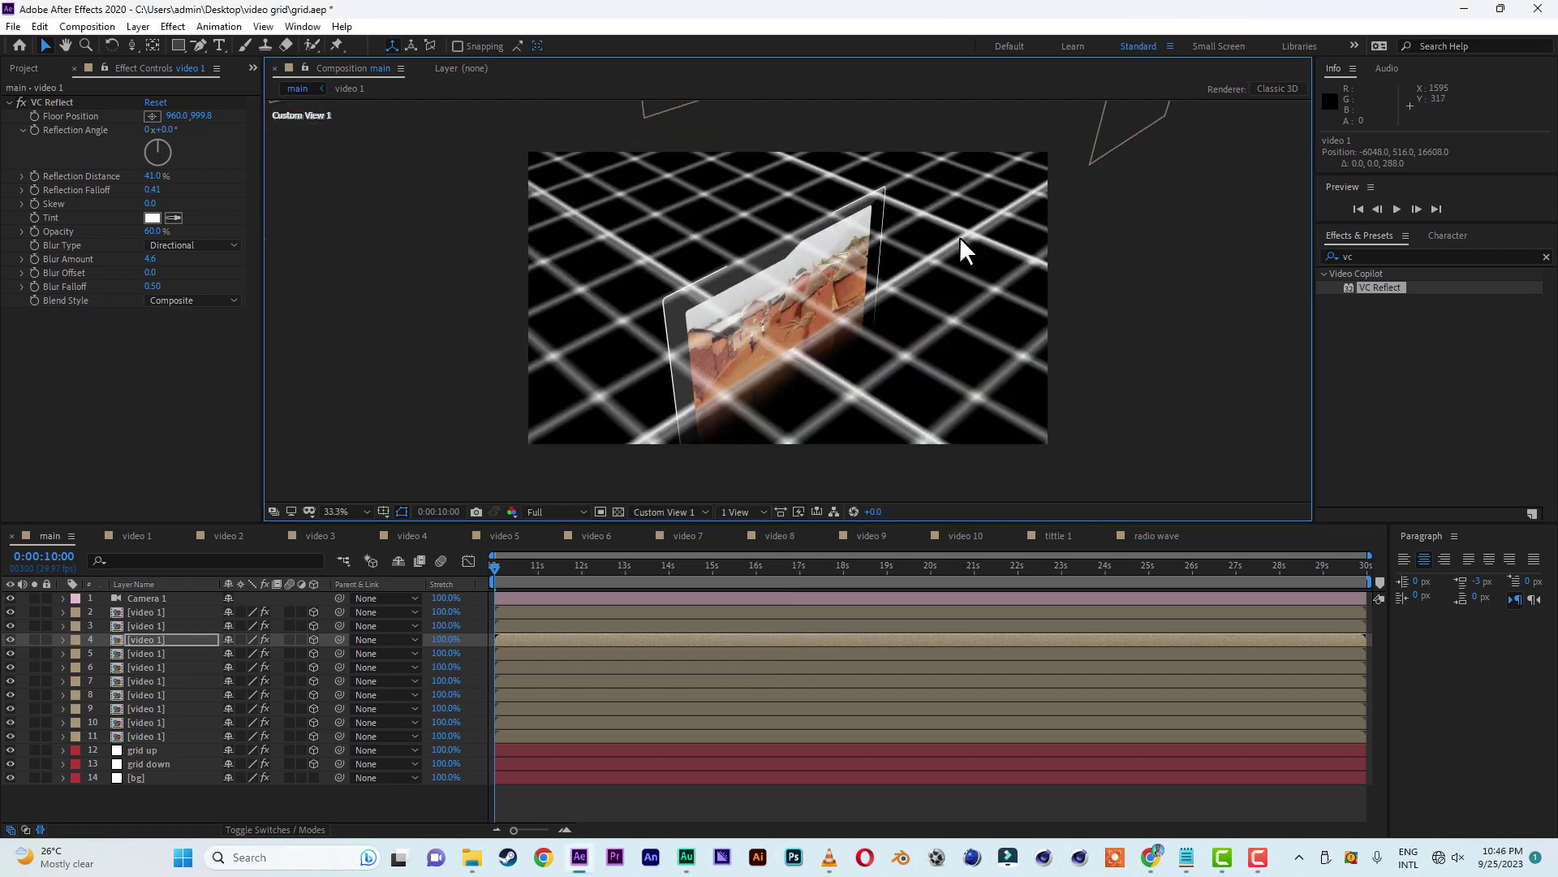
pyautogui.click(680, 511)
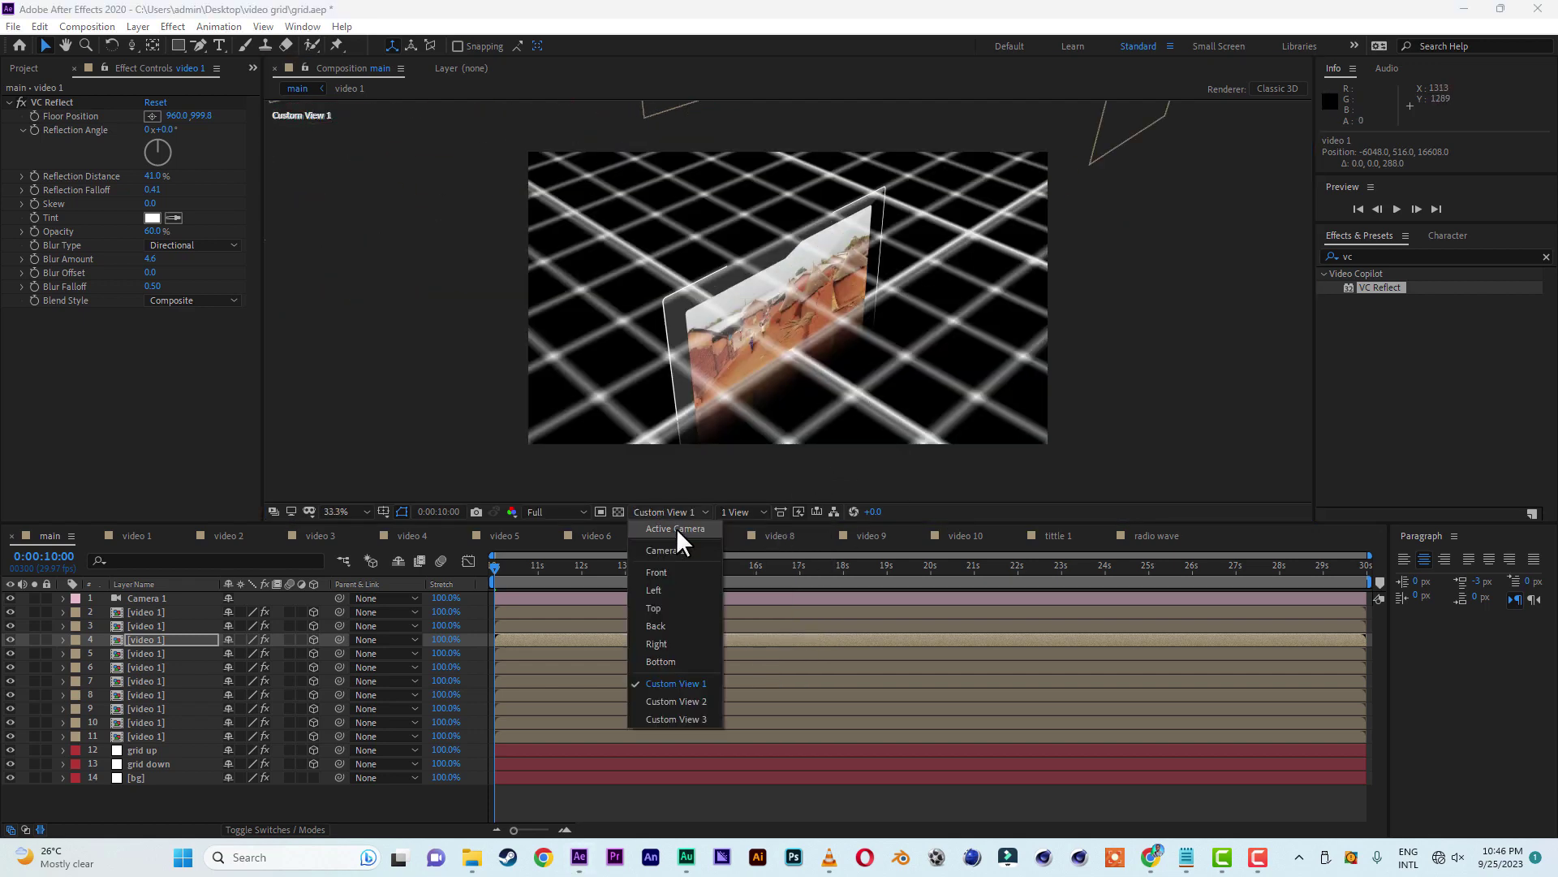
pyautogui.click(677, 530)
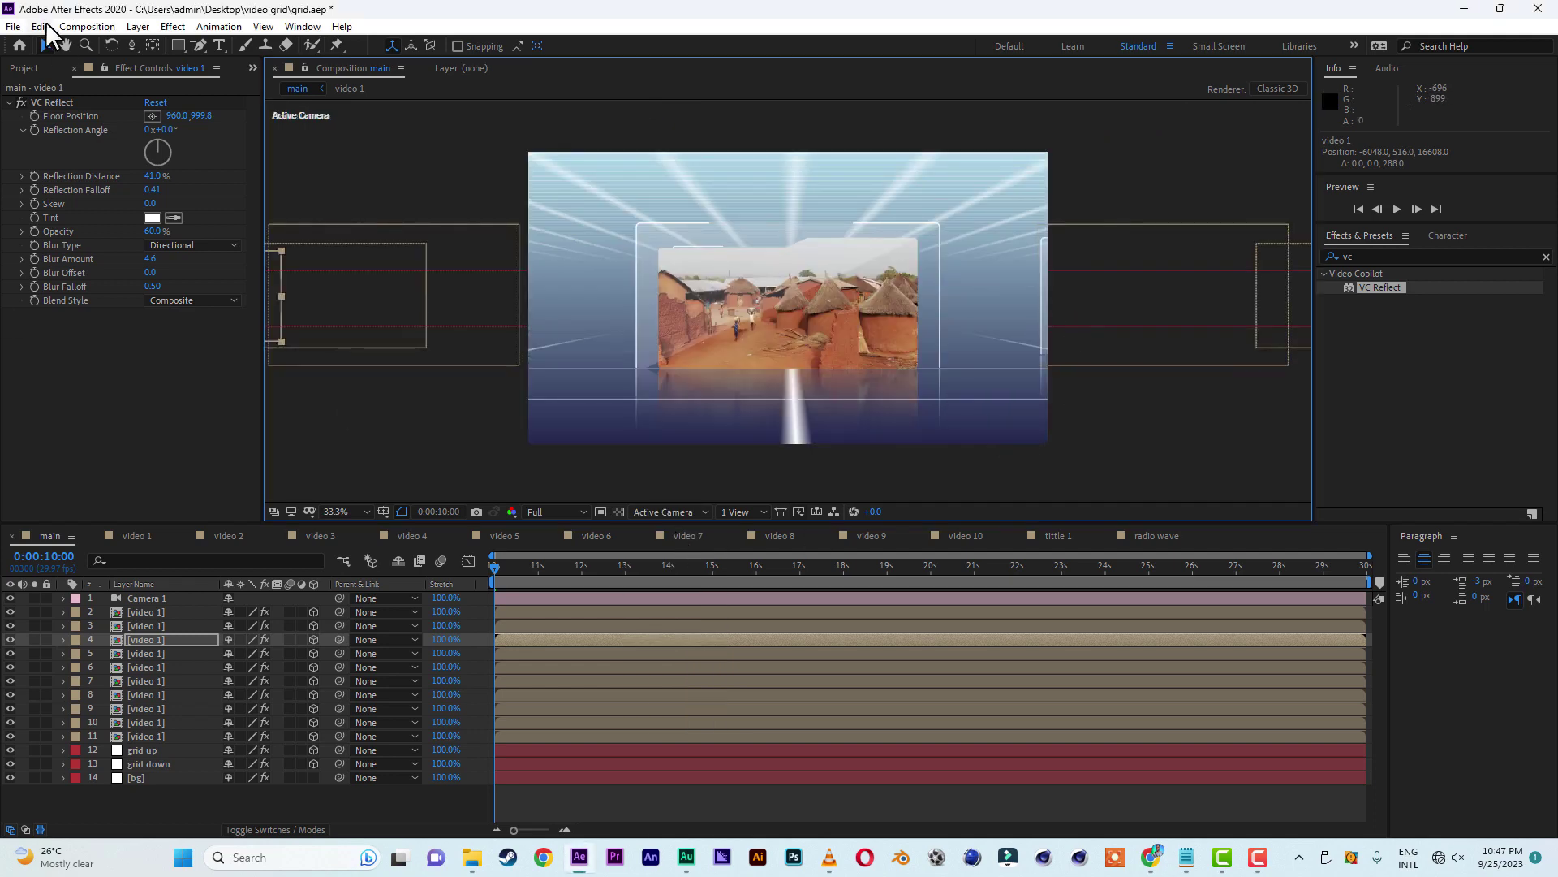
# - Save the grid.aep project
pyautogui.click(13, 26)
pyautogui.click(51, 189)
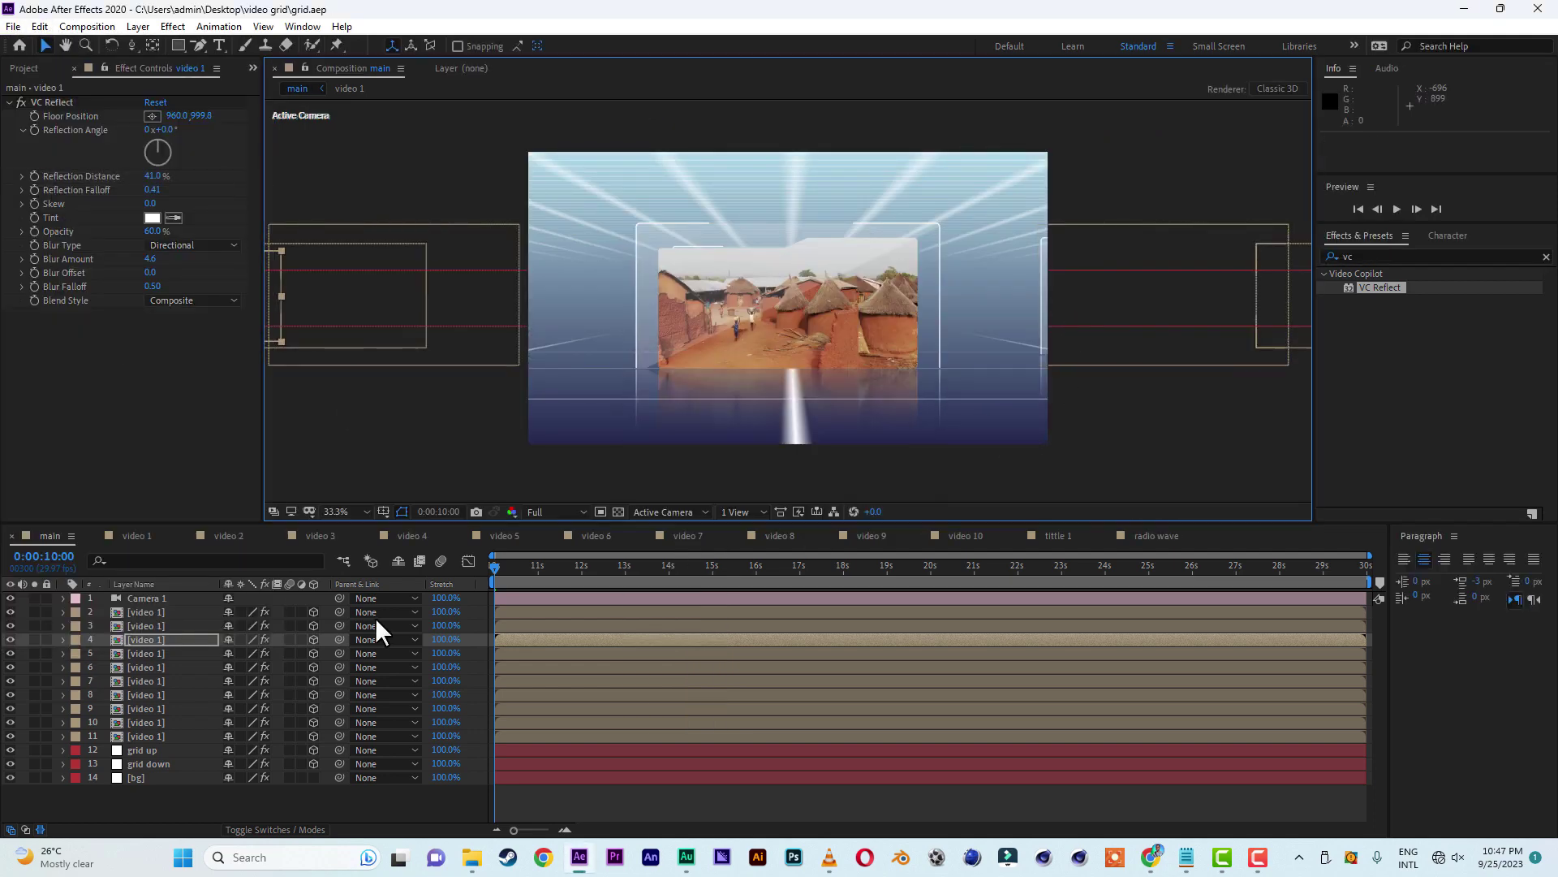
# - Replace the sources of layers 10 and 9 in the main composition with video 2 and video 3, respectively
pyautogui.click(161, 615)
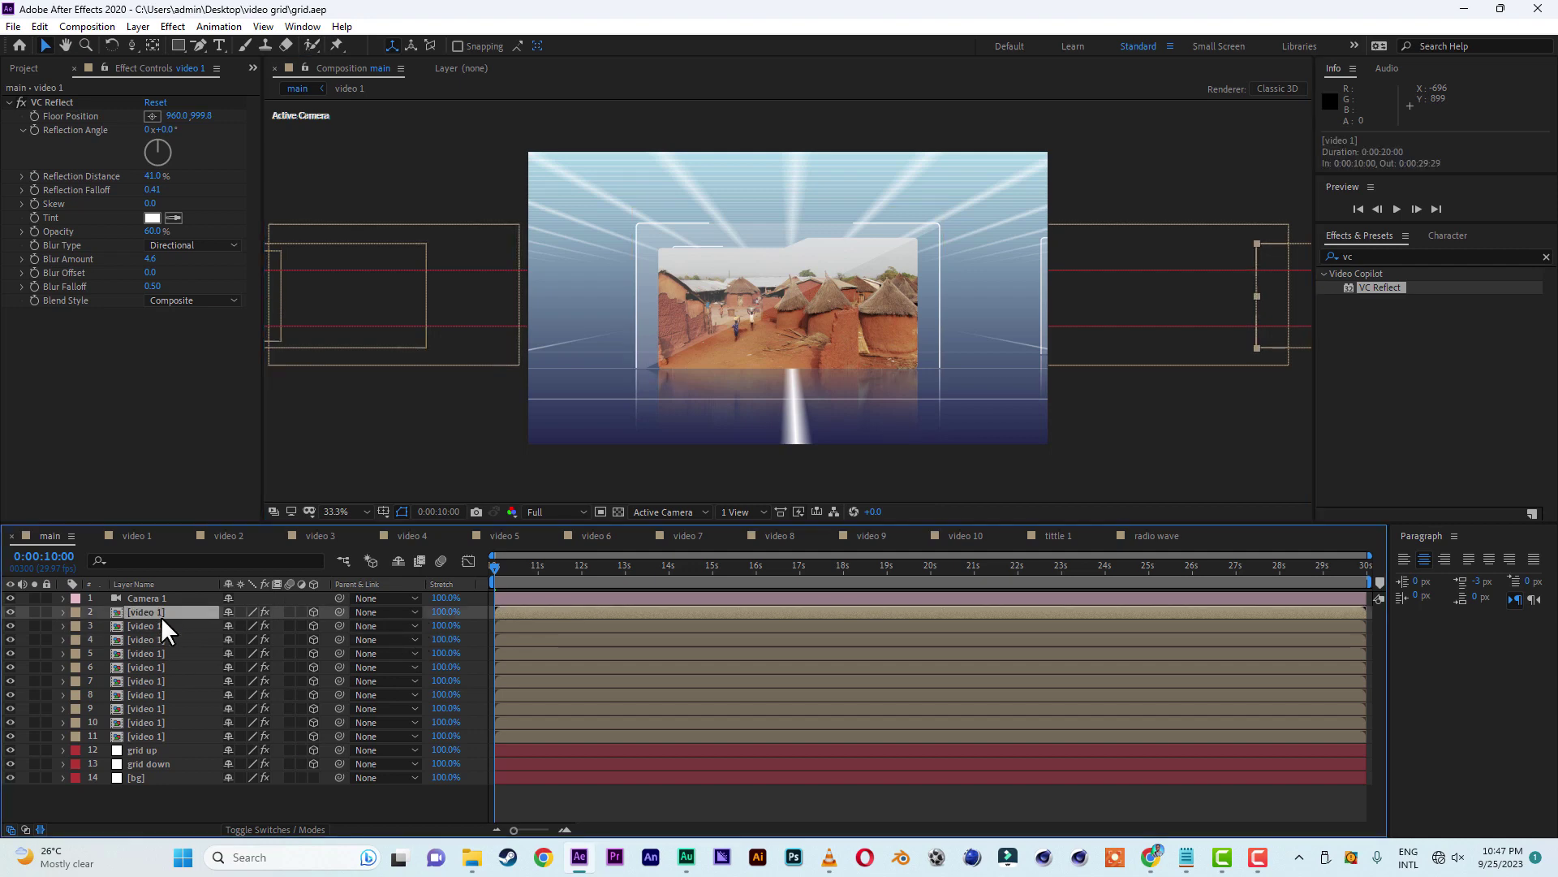
pyautogui.click(159, 737)
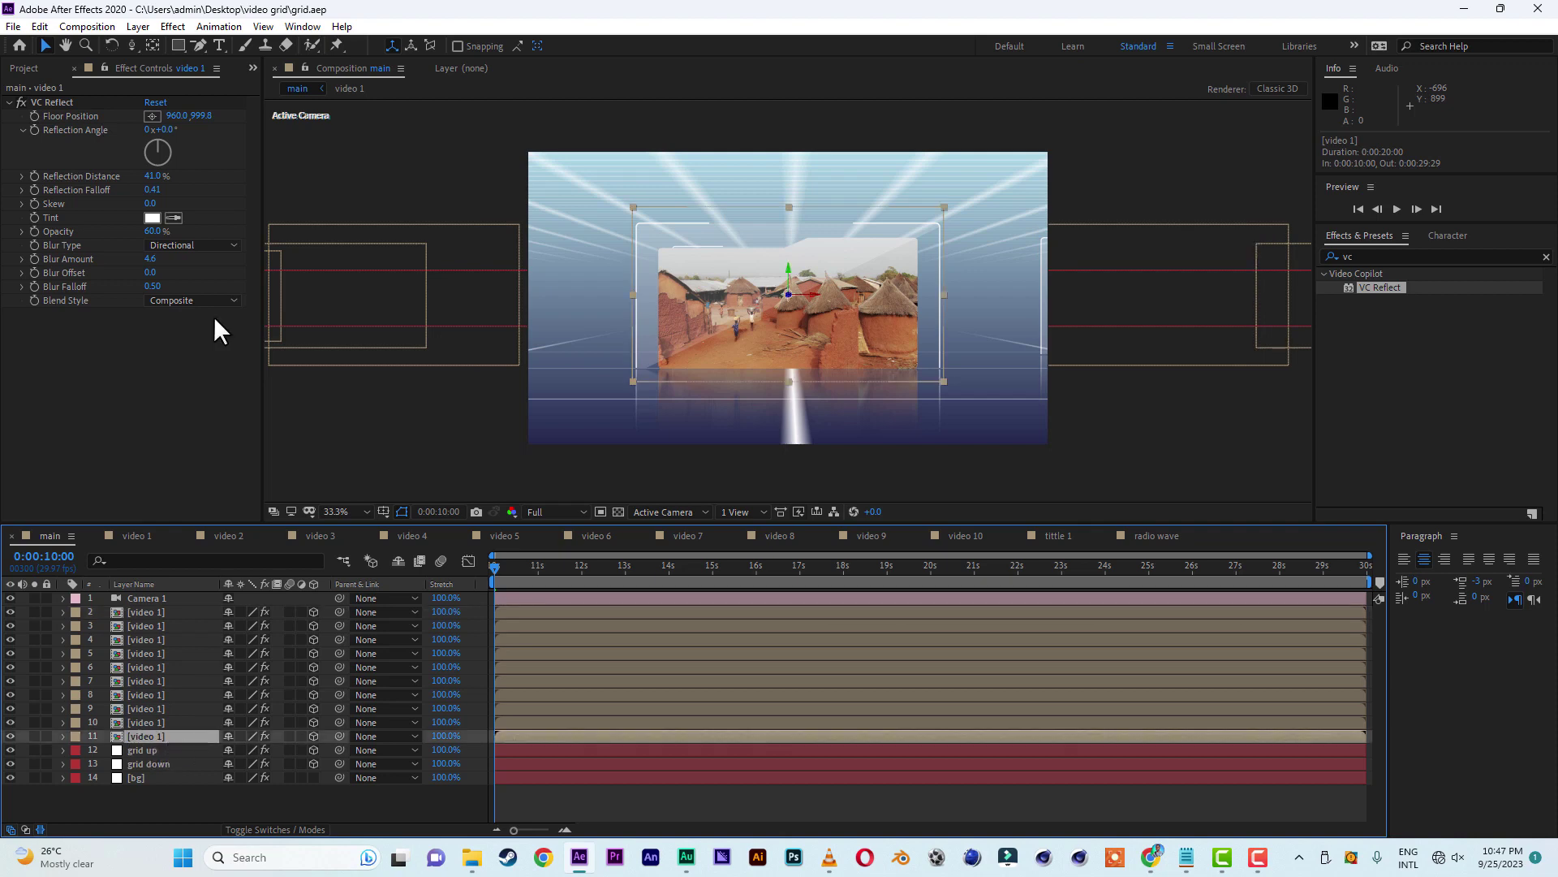
pyautogui.click(21, 69)
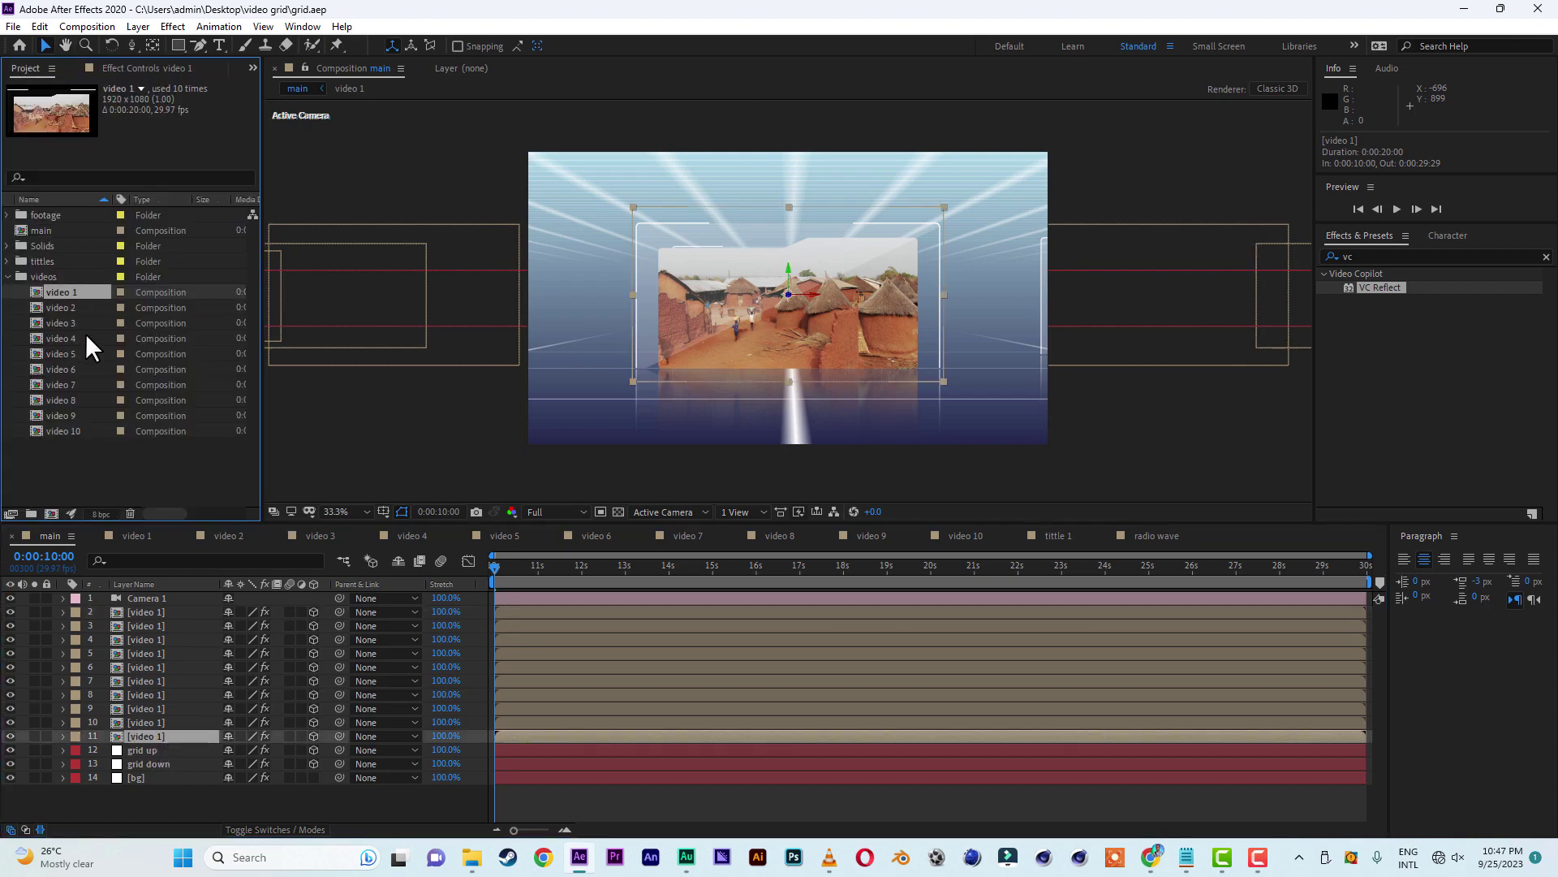
pyautogui.click(158, 722)
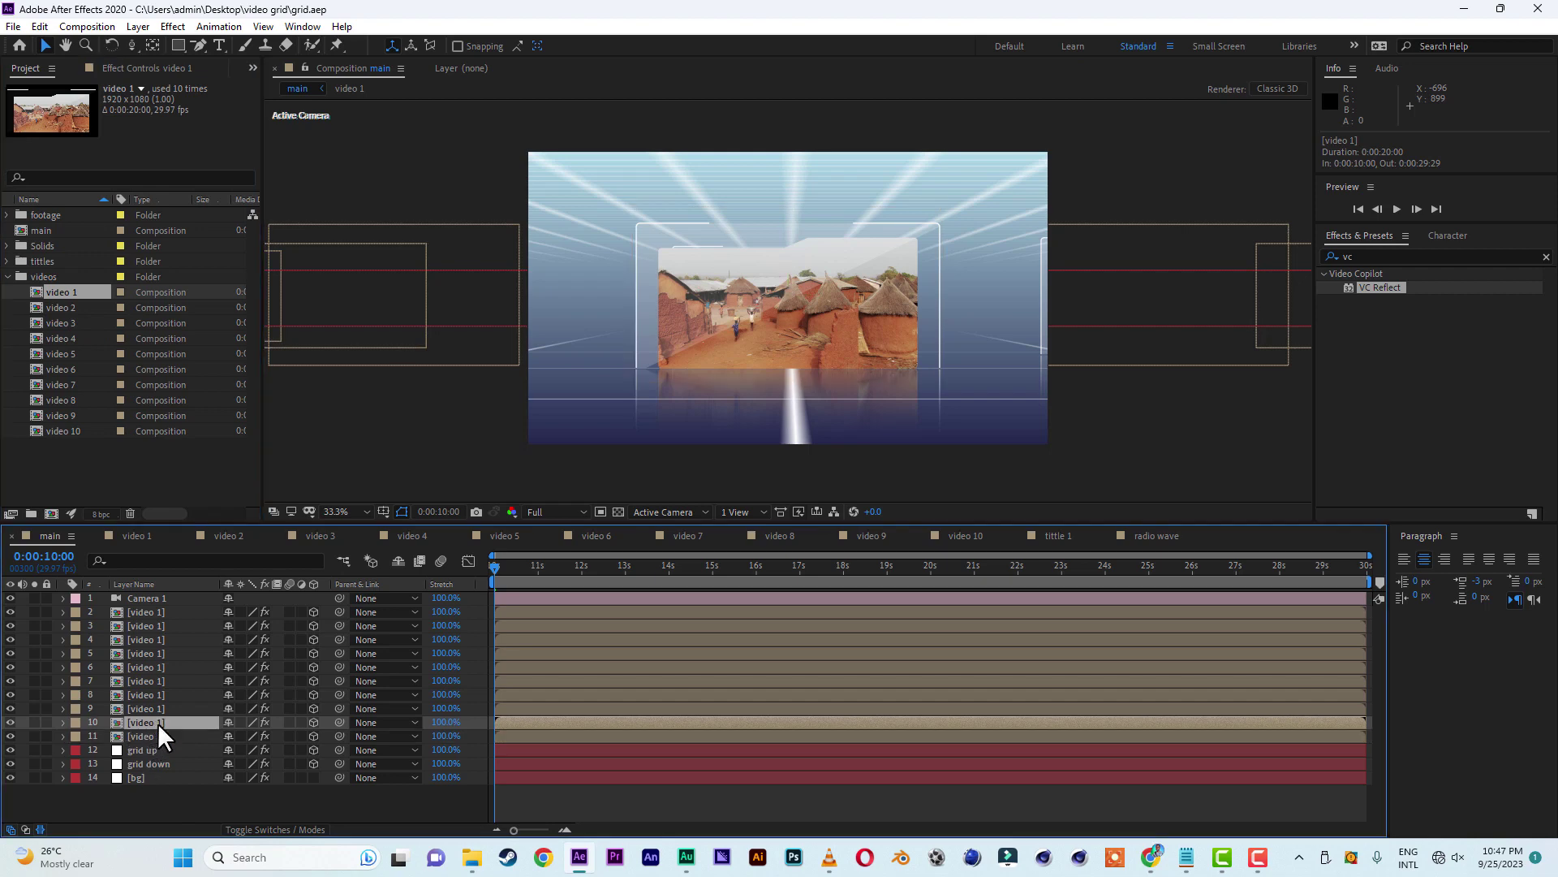
pyautogui.click(68, 313)
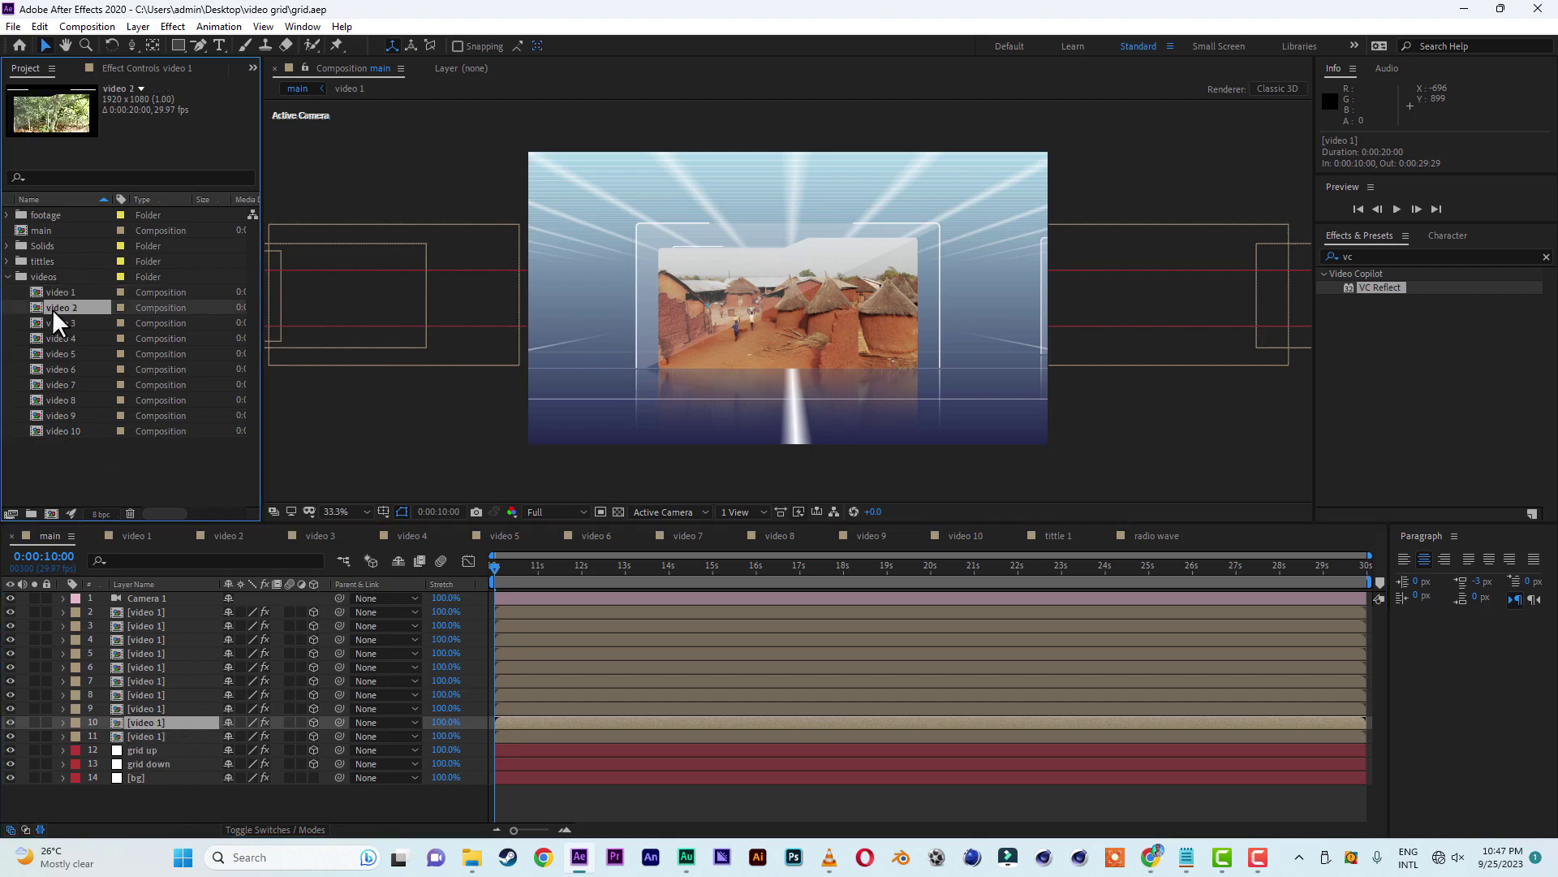
pyautogui.moveTo(58, 311); pyautogui.dragTo(146, 724)
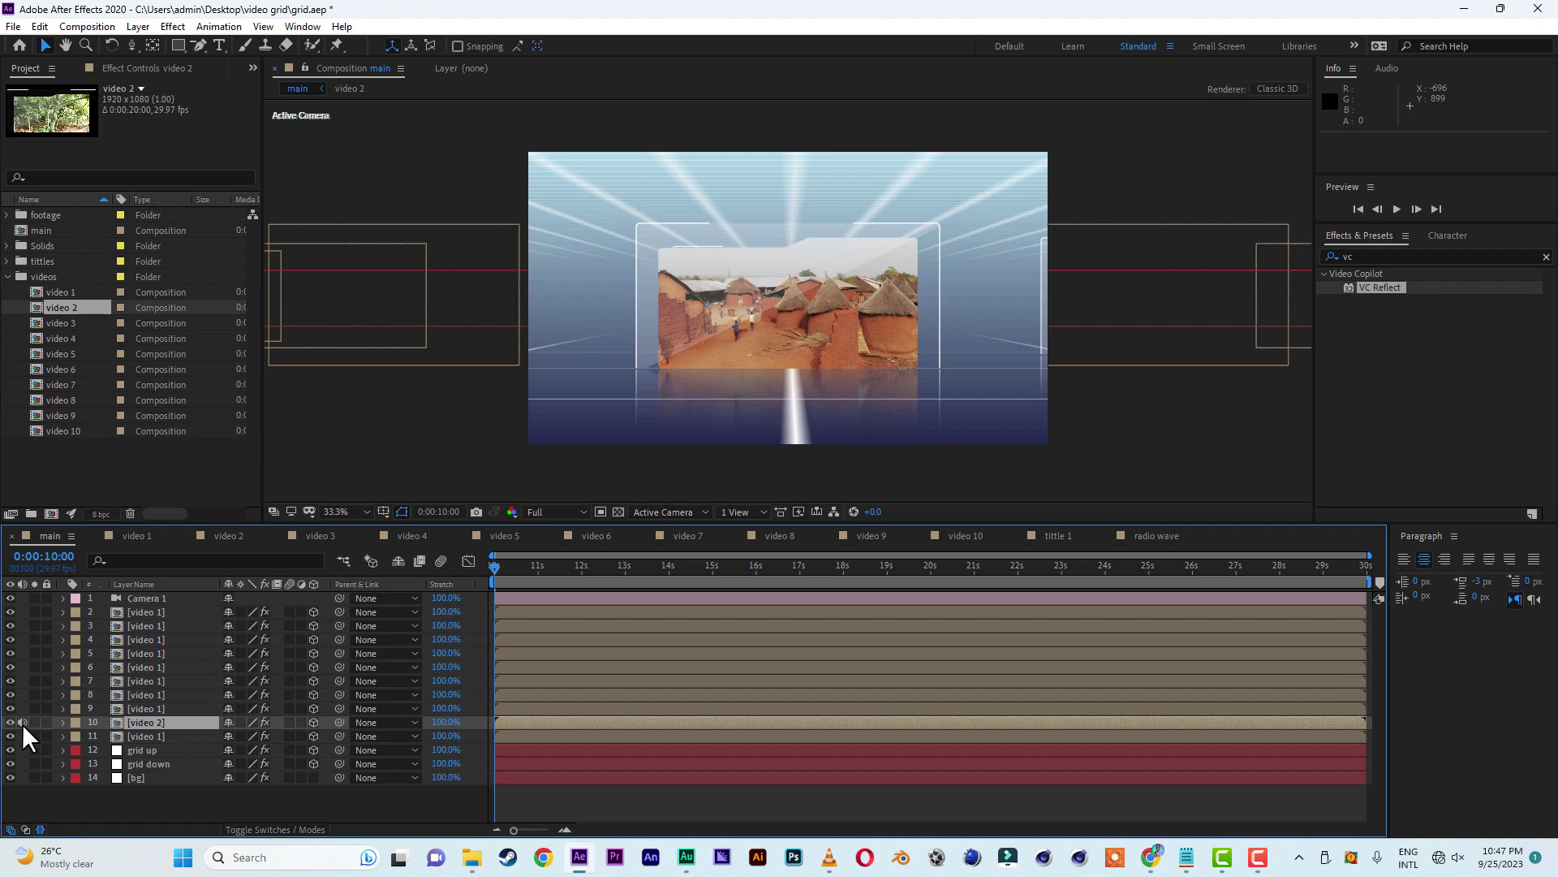
pyautogui.click(159, 708)
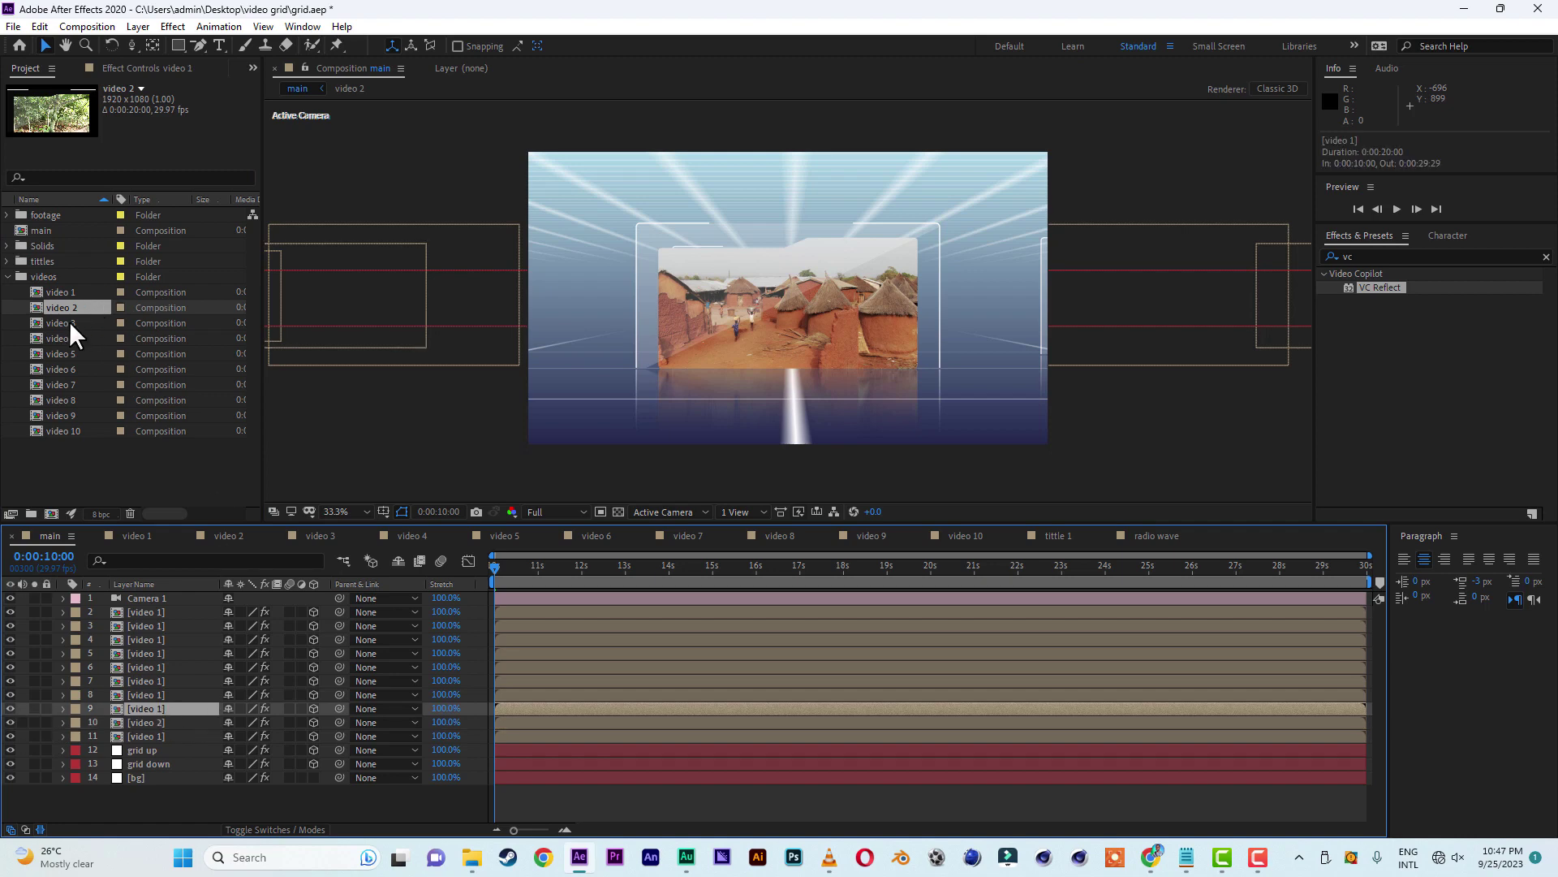
pyautogui.moveTo(70, 323); pyautogui.dragTo(149, 710)
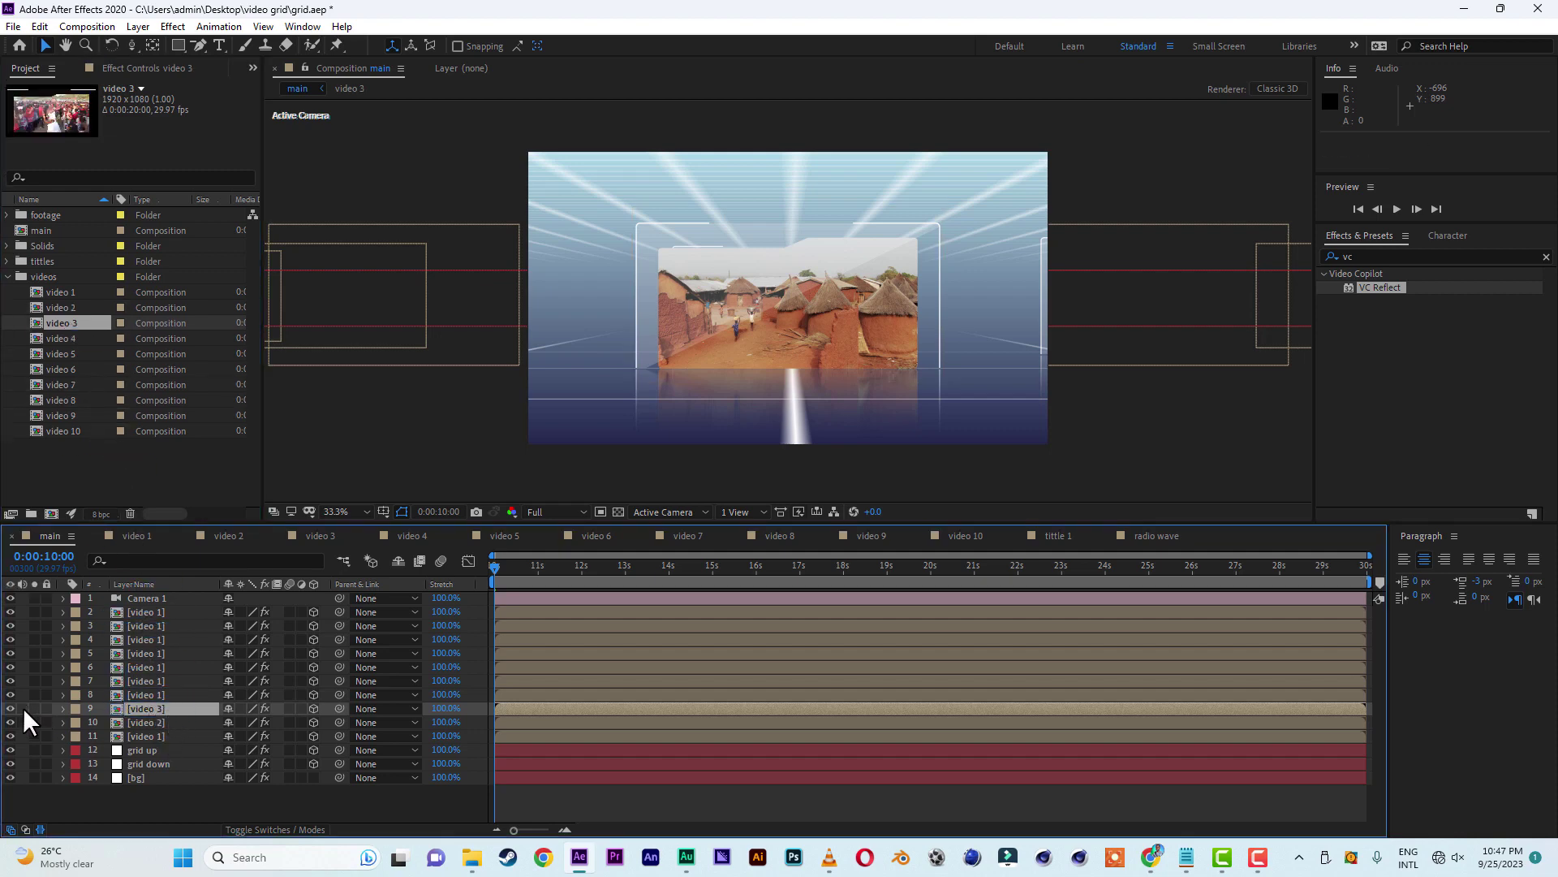
# - Replace the sources of layers 8 up to 2 with video 4 through video 10, in ascending order
pyautogui.click(153, 694)
pyautogui.moveTo(62, 339); pyautogui.dragTo(151, 695)
pyautogui.click(150, 681)
pyautogui.moveTo(58, 353); pyautogui.dragTo(149, 667)
pyautogui.click(150, 667)
pyautogui.moveTo(65, 386); pyautogui.dragTo(149, 639)
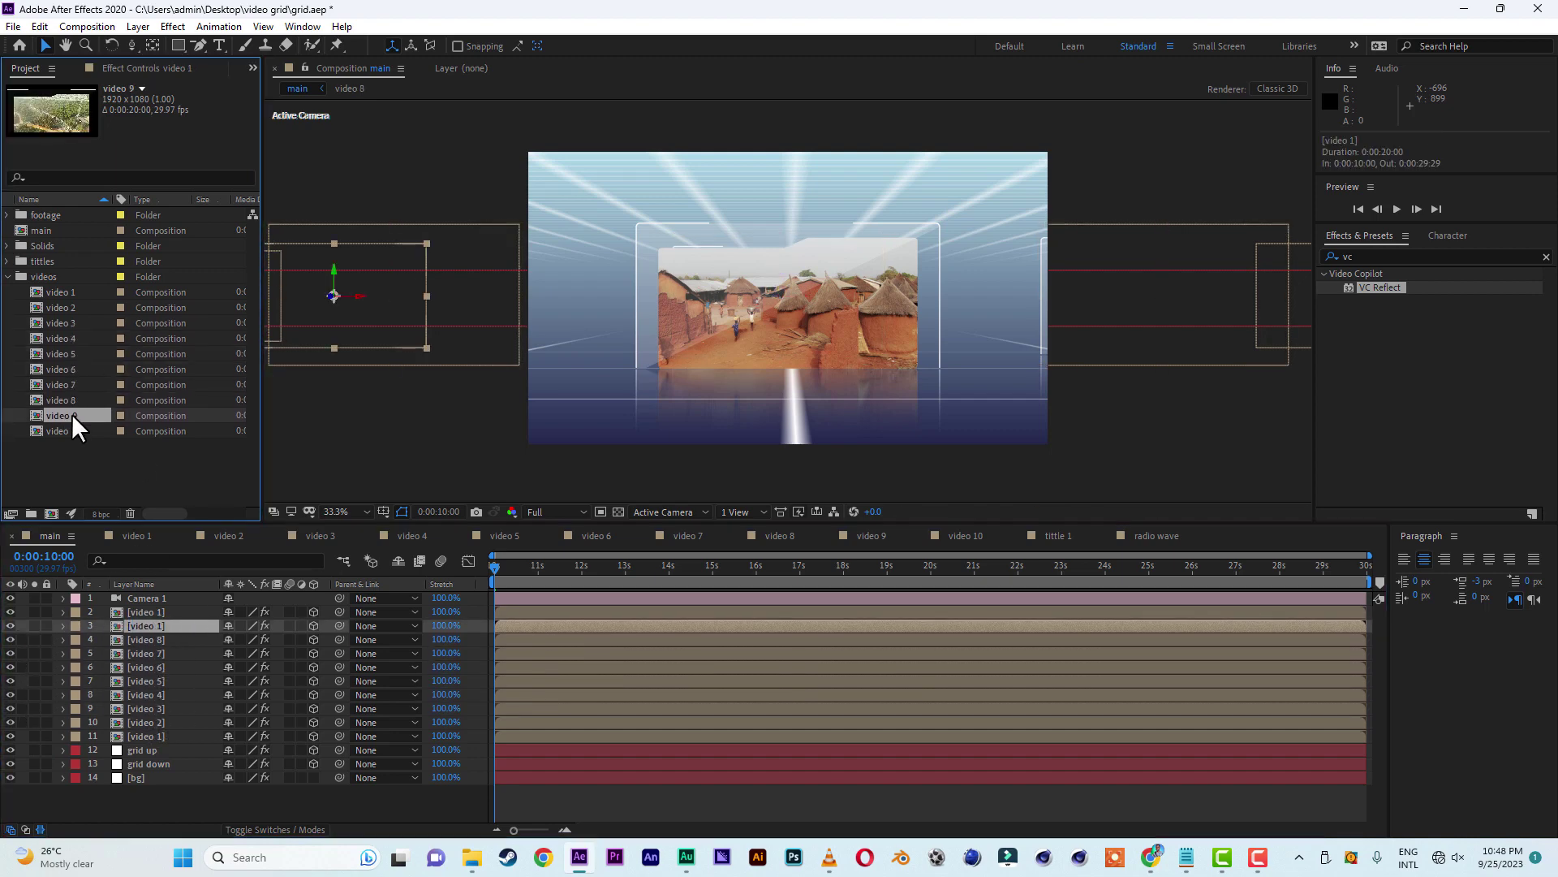
pyautogui.moveTo(71, 415); pyautogui.dragTo(149, 625)
pyautogui.moveTo(65, 430); pyautogui.dragTo(155, 610)
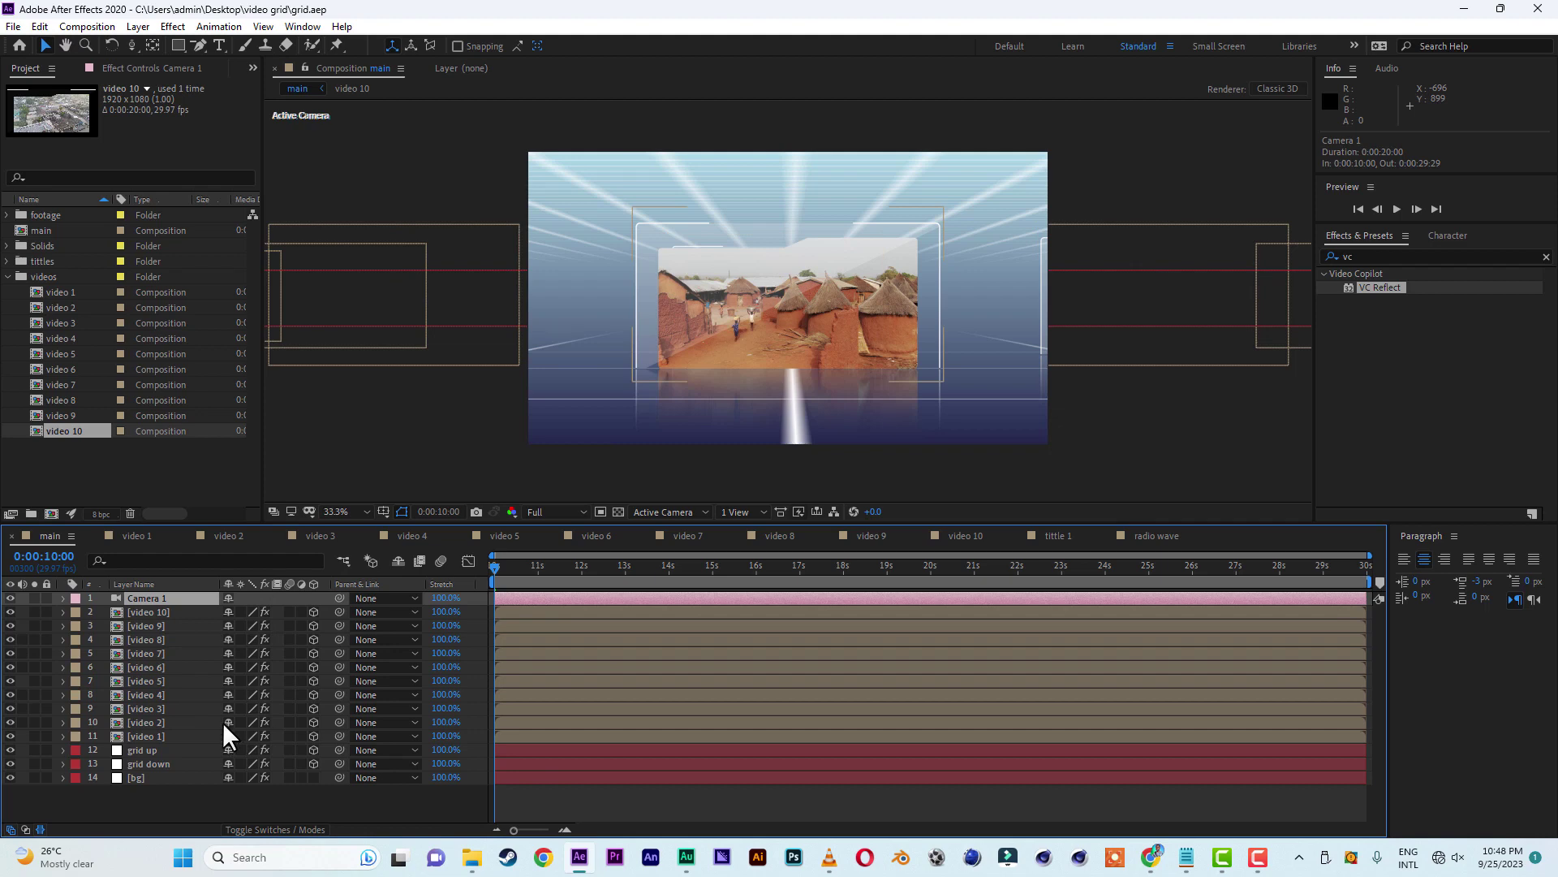
# - Add a null object to the main composition and rename it control
pyautogui.rightClick(190, 797)
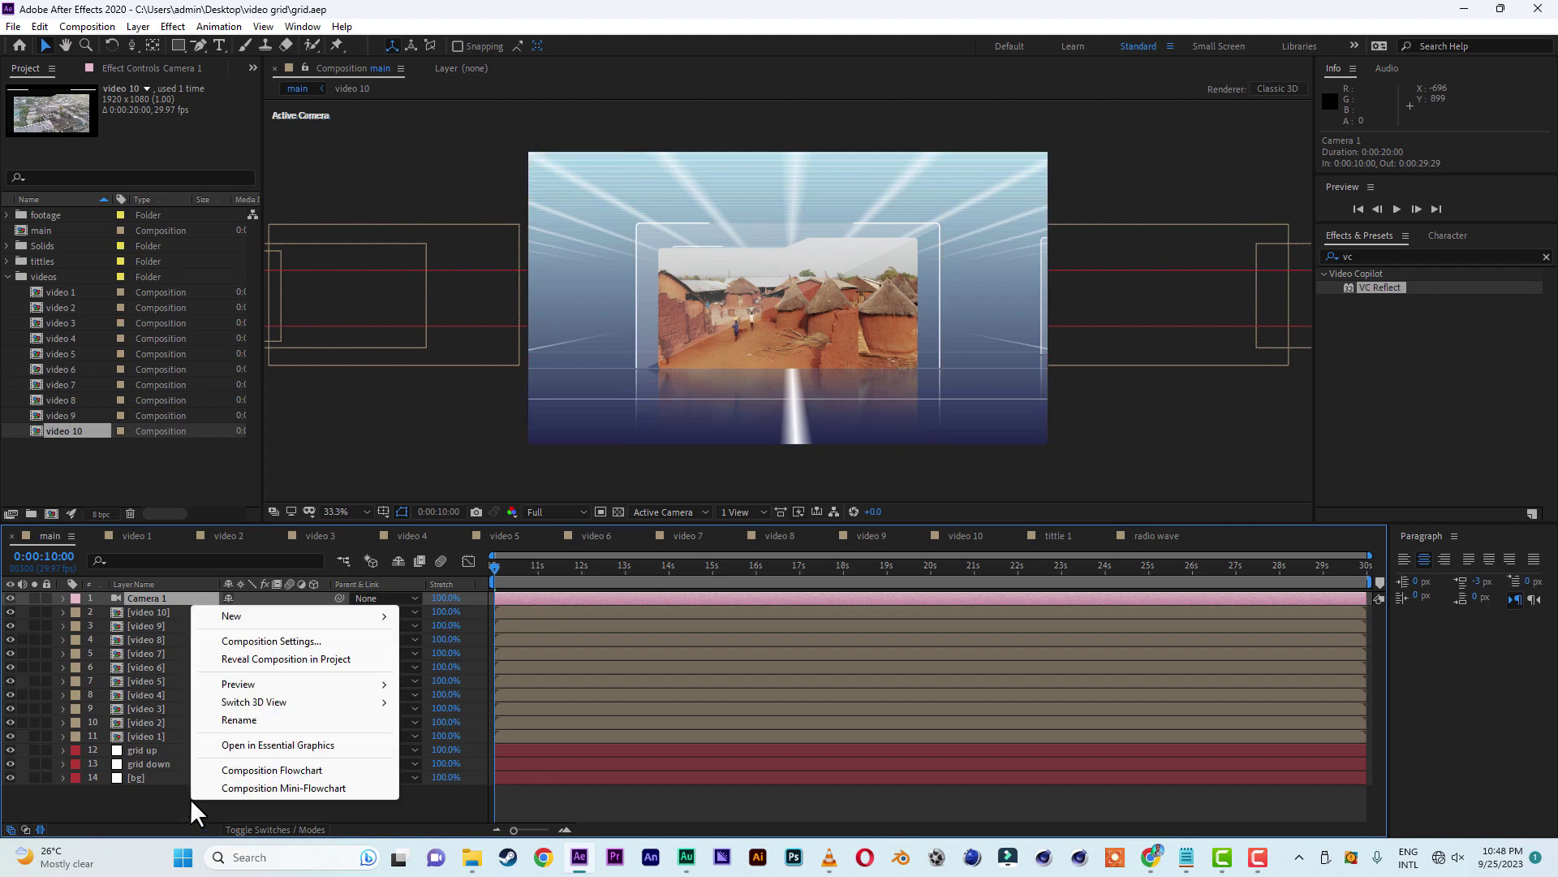
pyautogui.rightClick(138, 800)
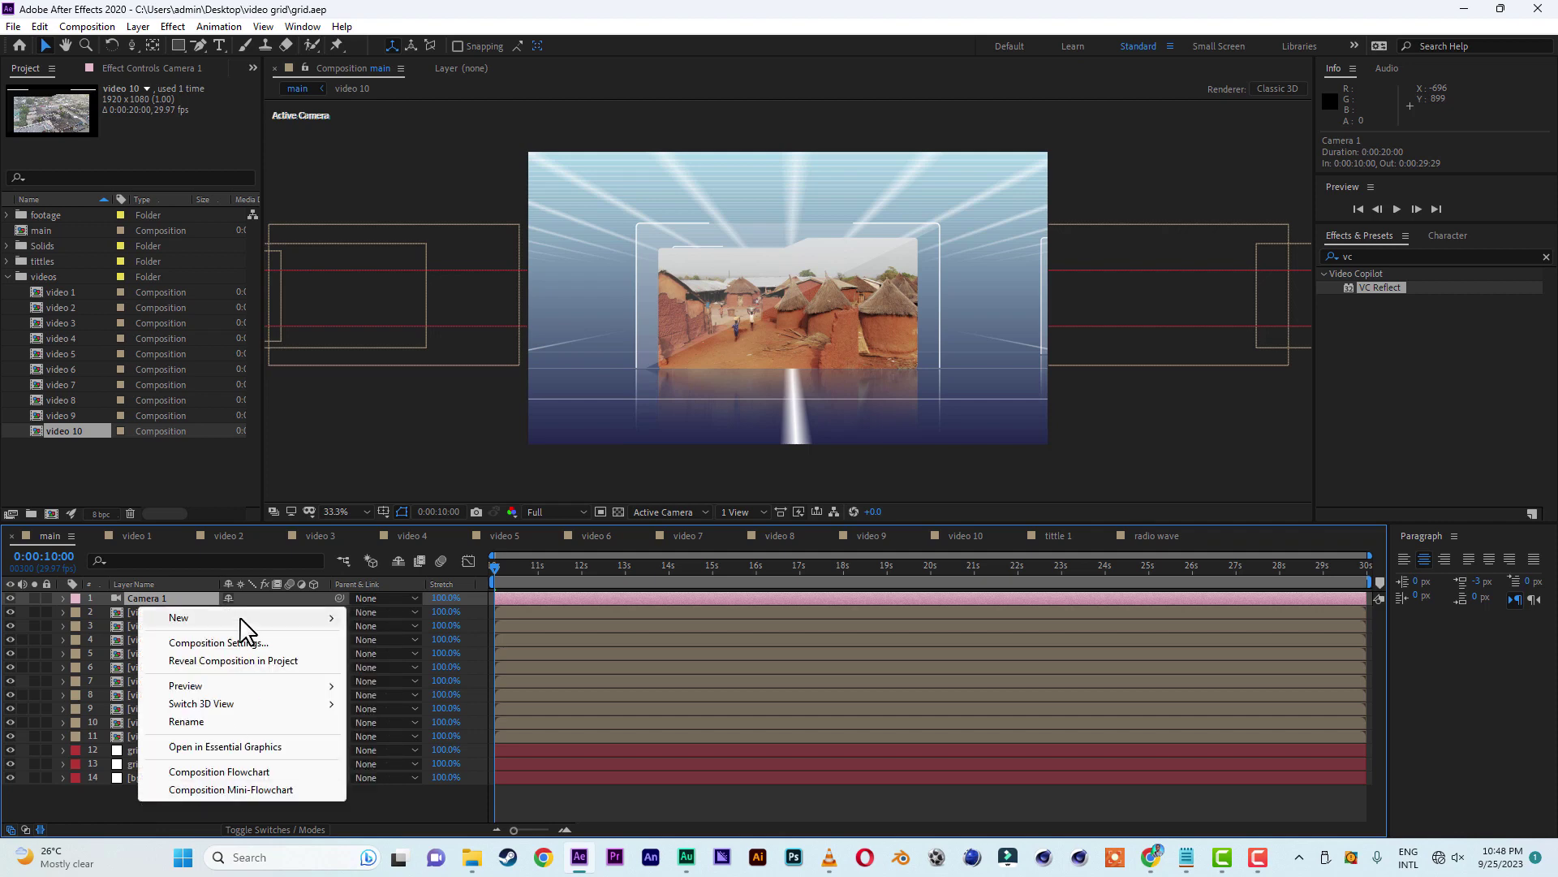
pyautogui.moveTo(244, 618)
pyautogui.click(397, 714)
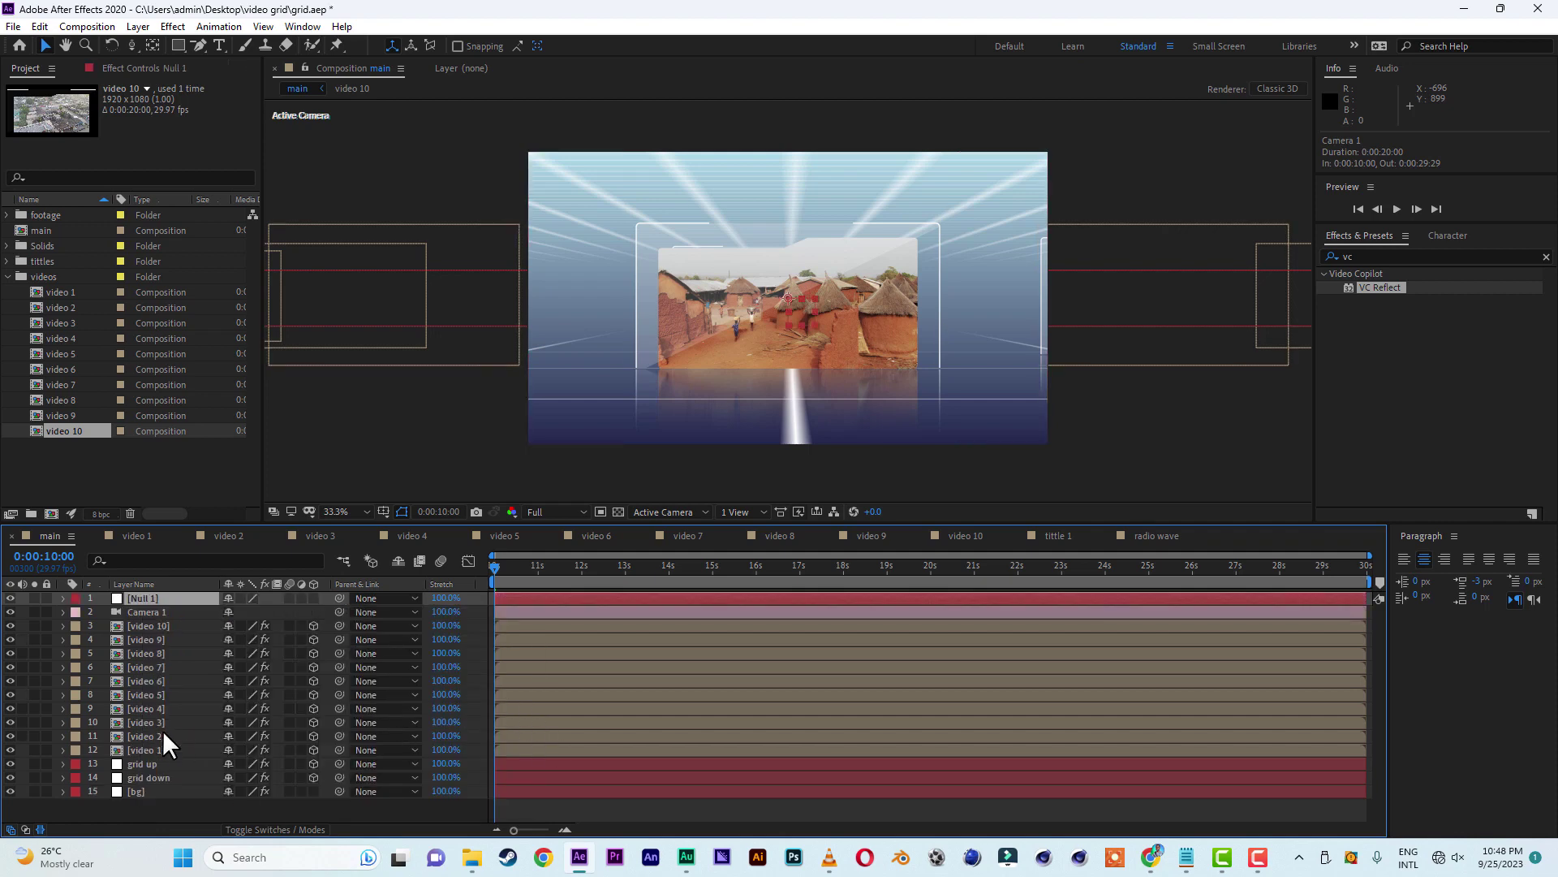
pyautogui.press('Return')
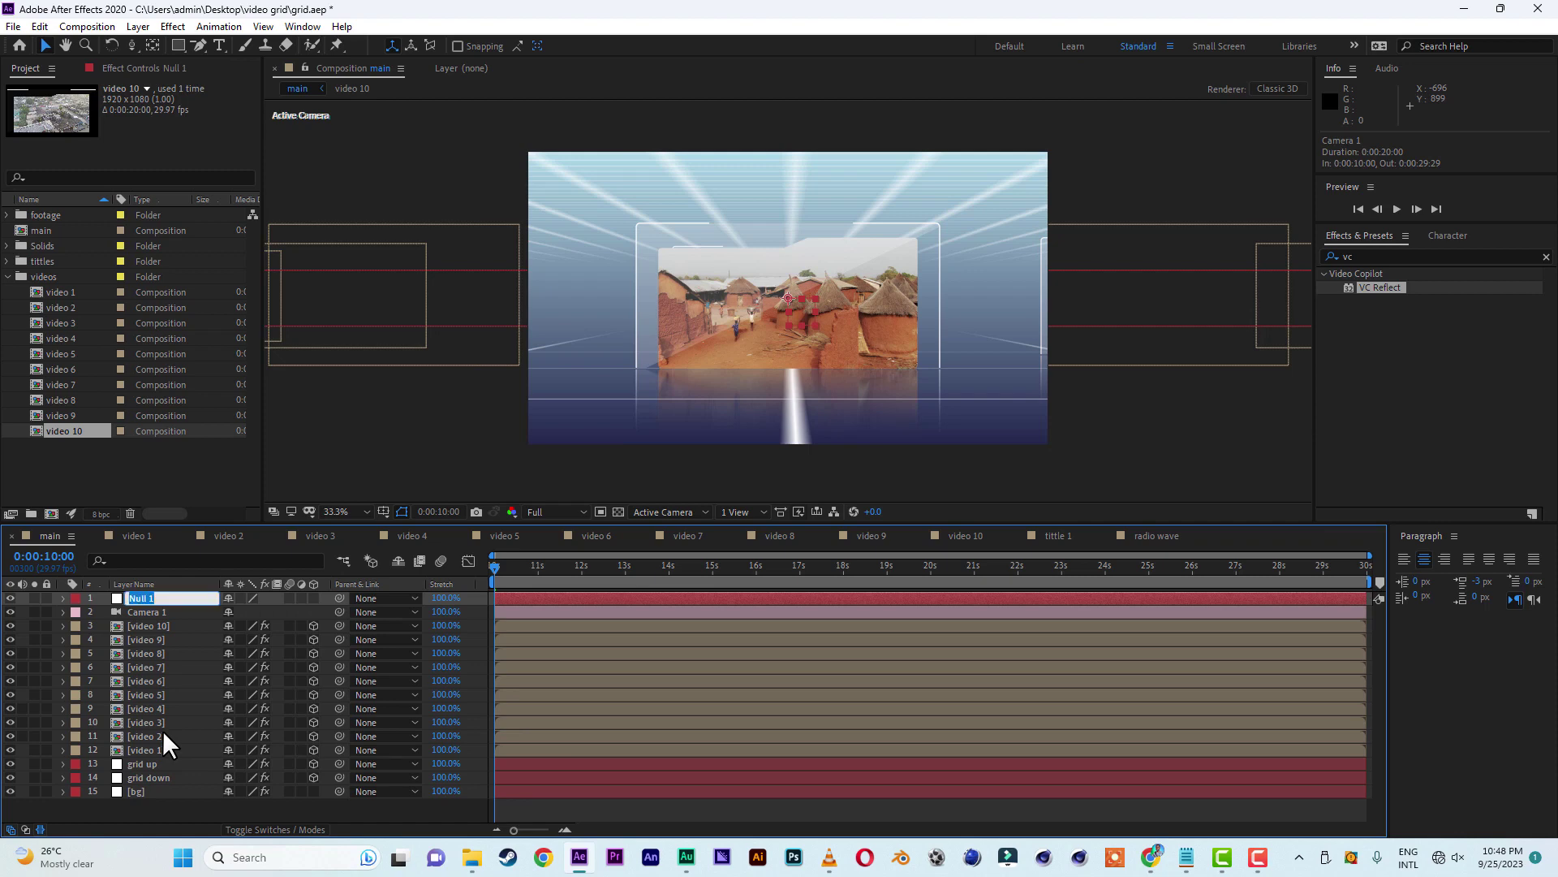
pyautogui.write('control')
pyautogui.click(138, 626)
# - Make the control null a 3D layer and parent Camera 1 to it
pyautogui.click(158, 612)
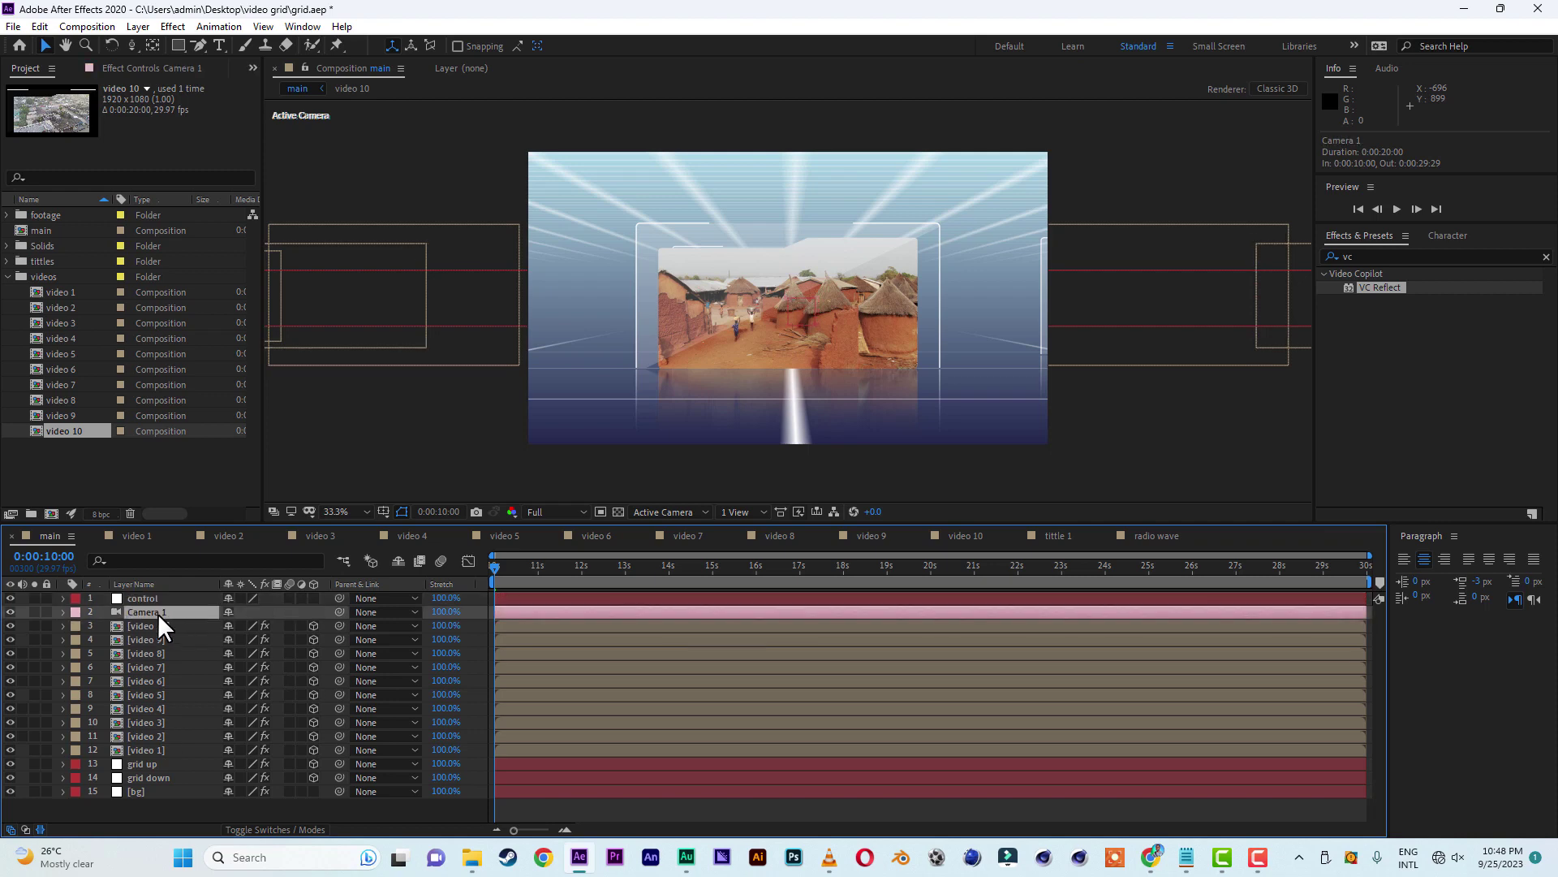
pyautogui.click(314, 599)
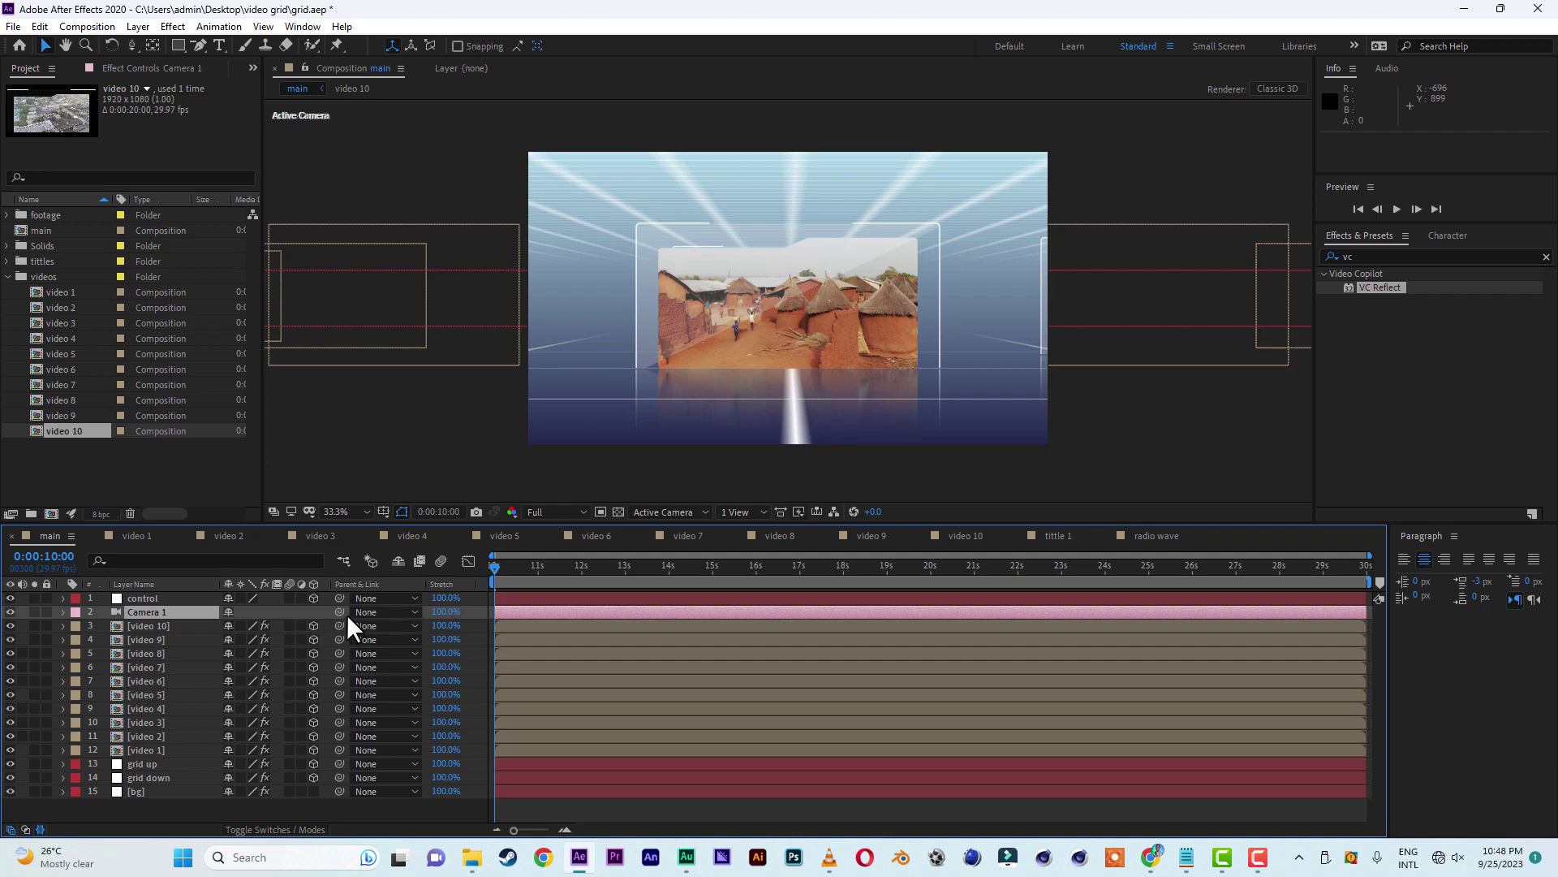
pyautogui.moveTo(340, 611); pyautogui.dragTo(157, 596)
# - Apply the Separate XYZ Position preset to the control layer
pyautogui.click(158, 598)
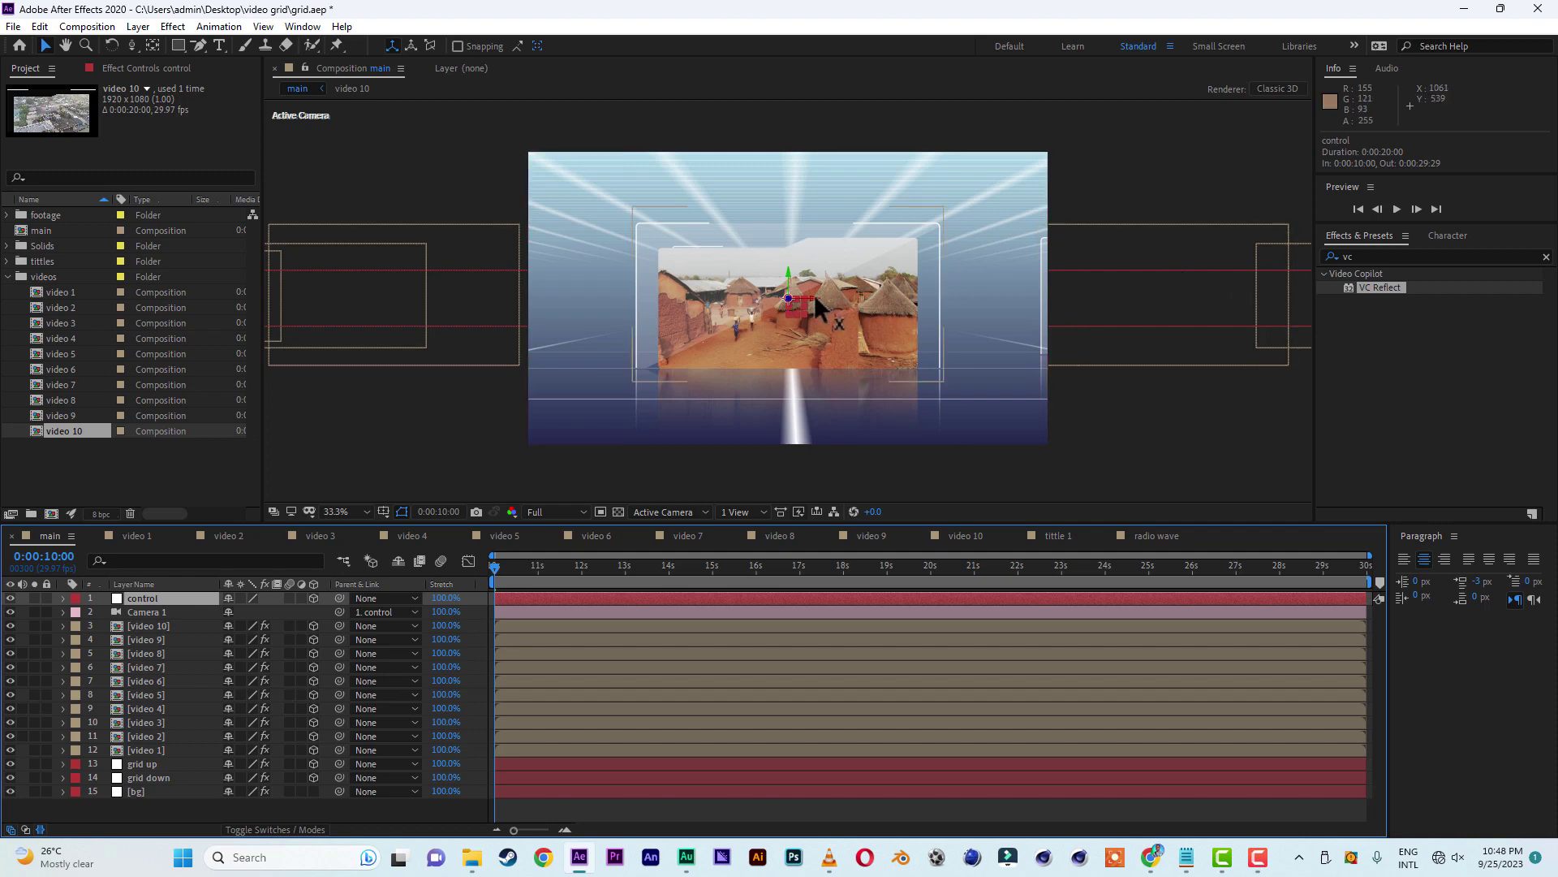
pyautogui.moveTo(815, 295); pyautogui.dragTo(900, 307)
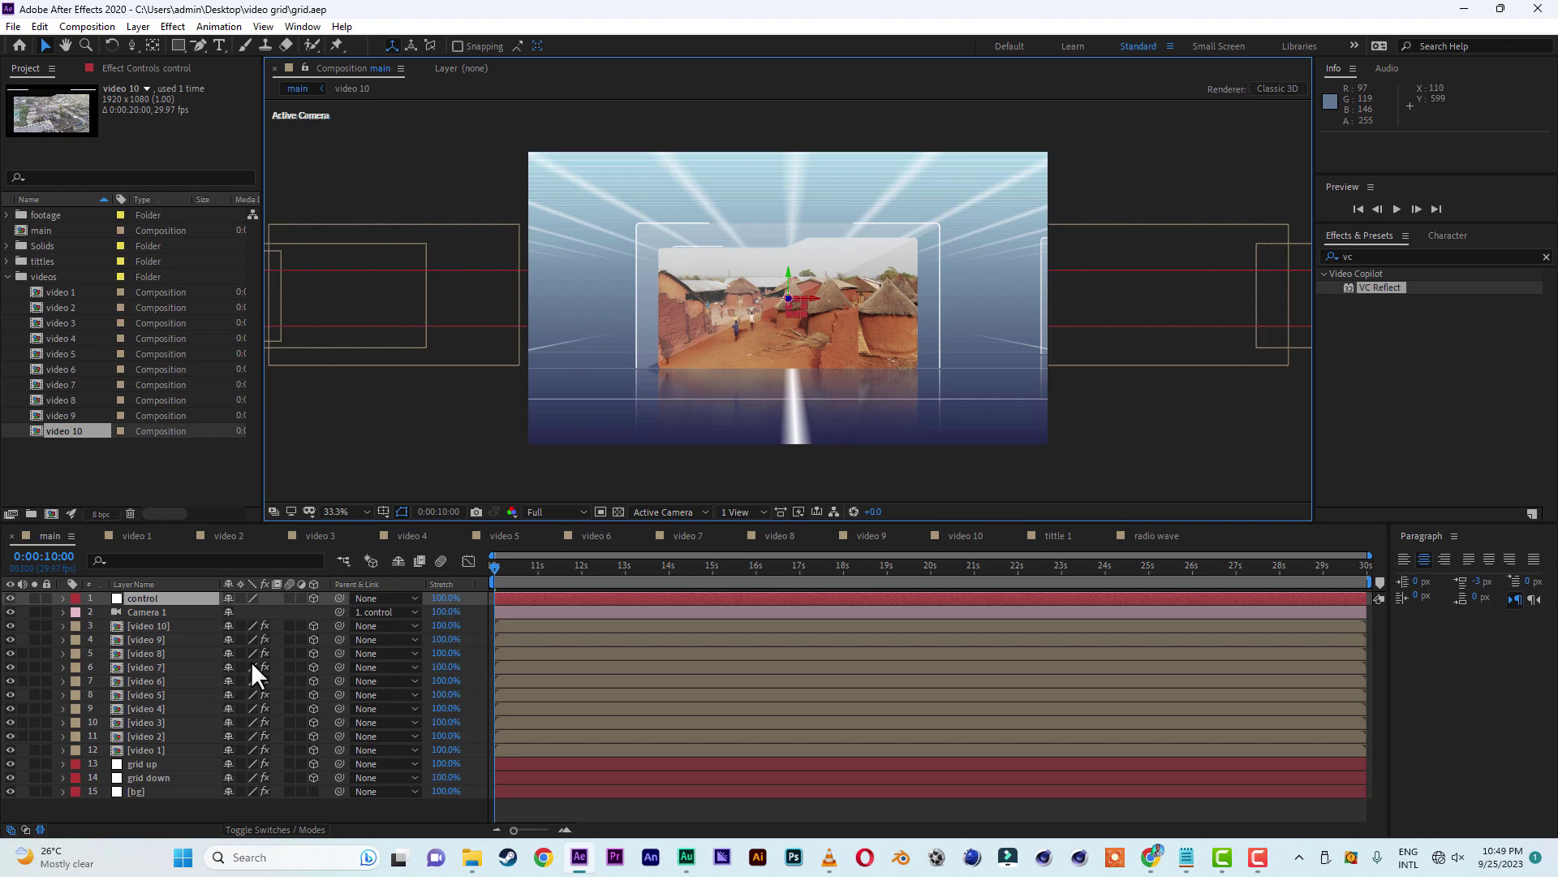
pyautogui.click(1368, 254)
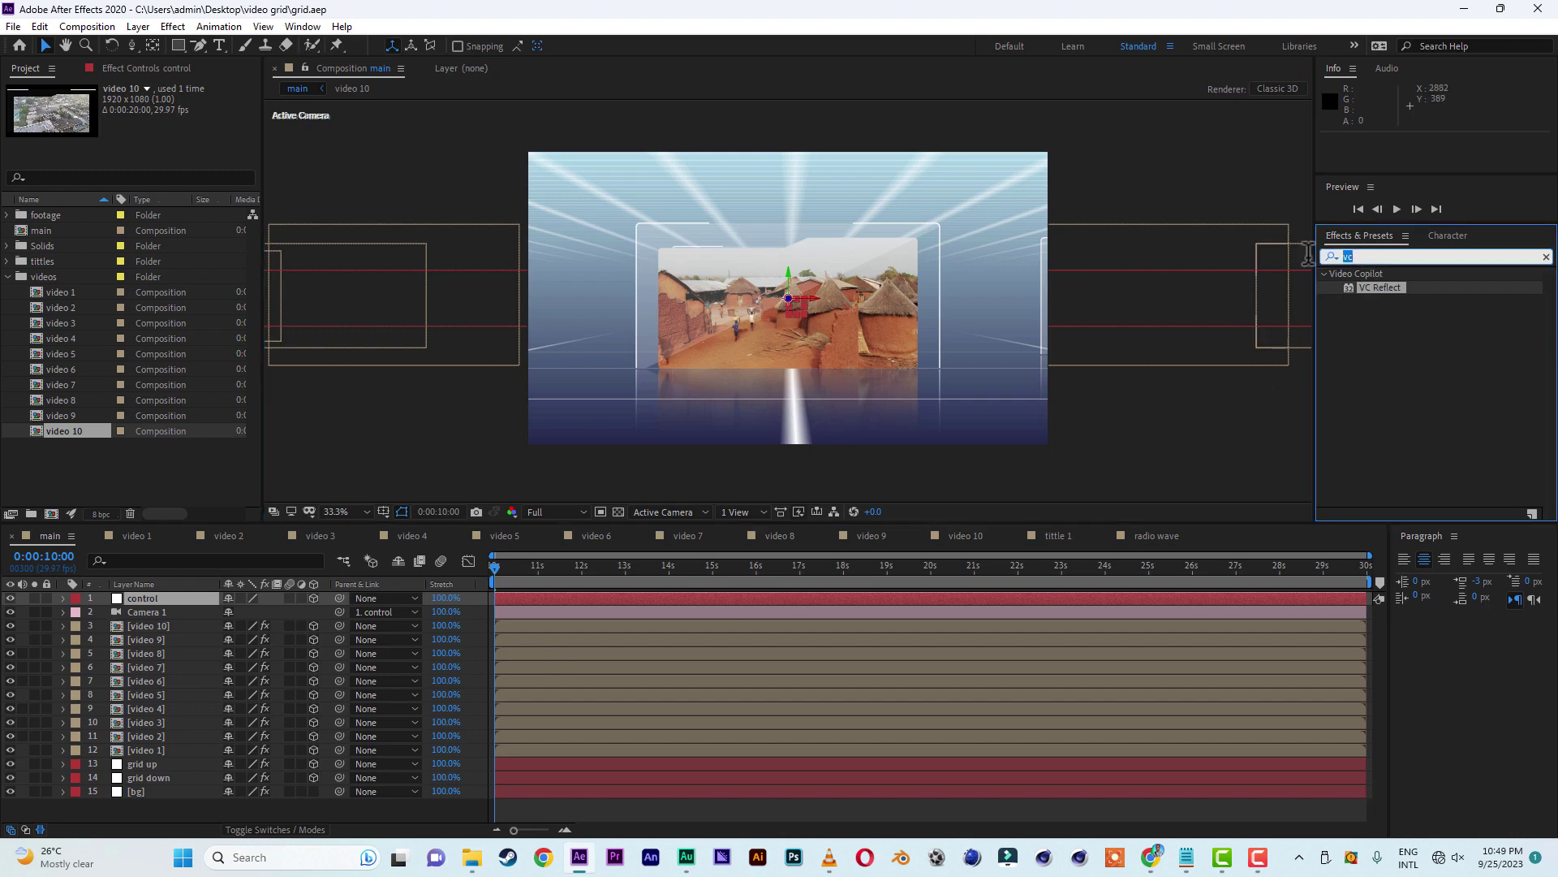
pyautogui.write('sepa')
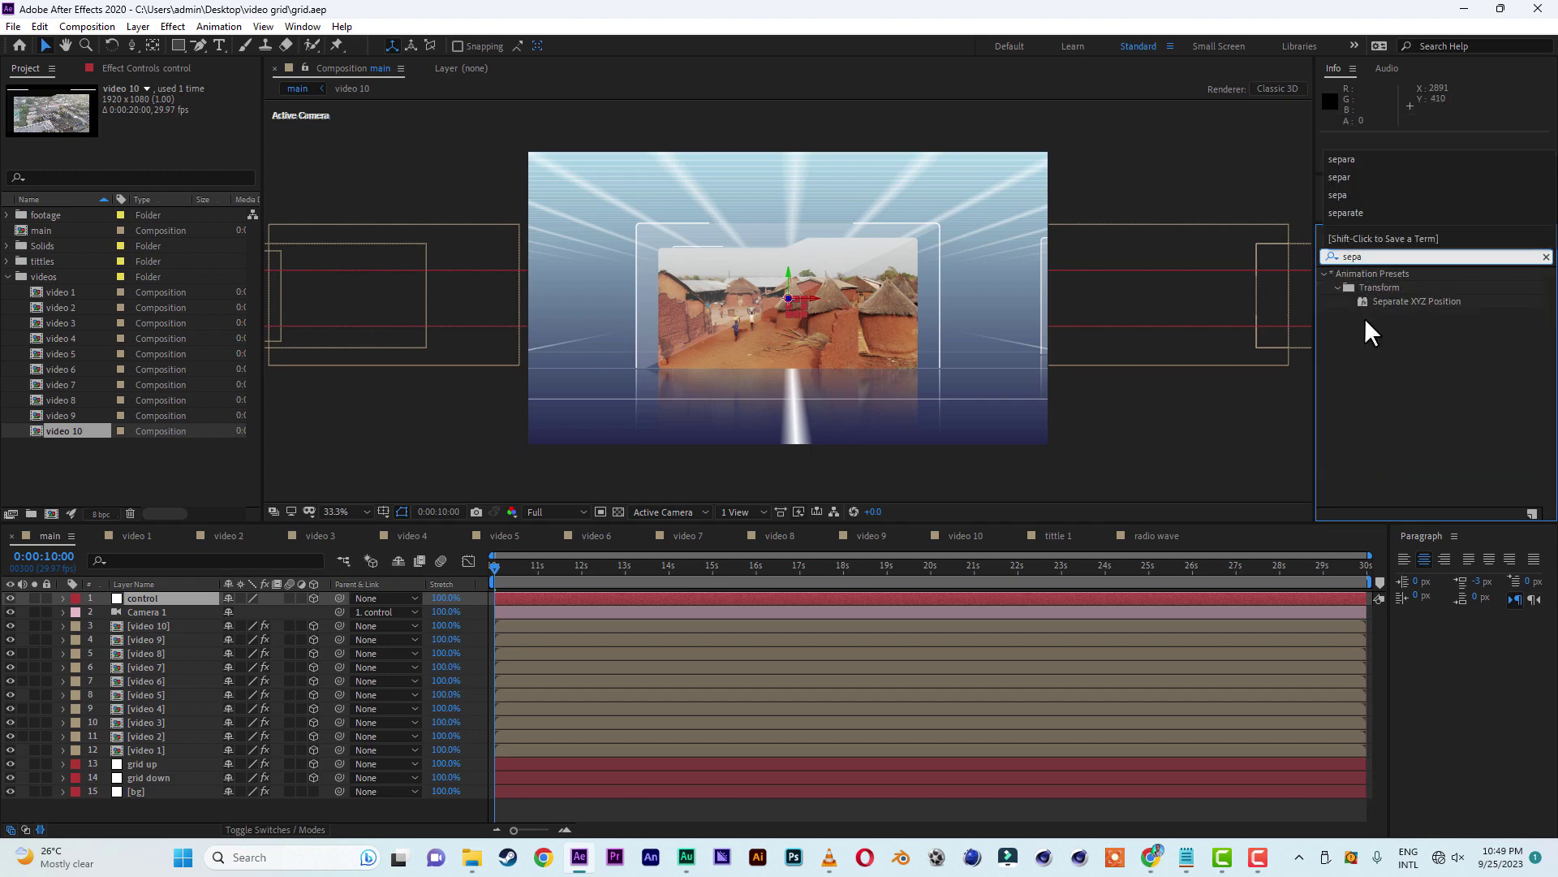
pyautogui.doubleClick(1417, 303)
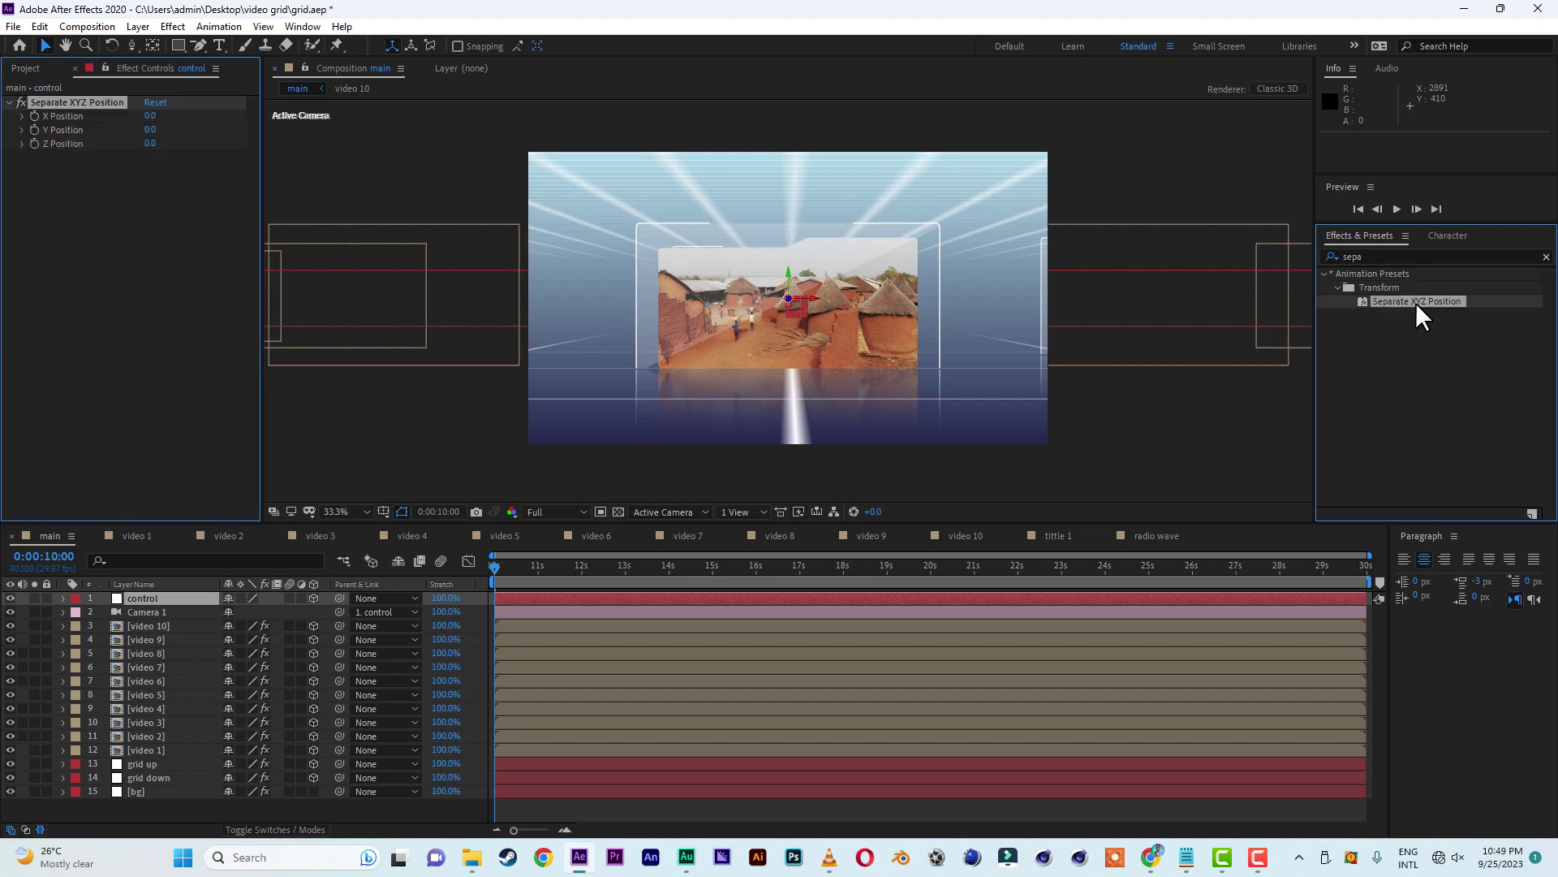
# - Test shifting the control layer's X Position to -80 and set it back to 0
pyautogui.click(163, 601)
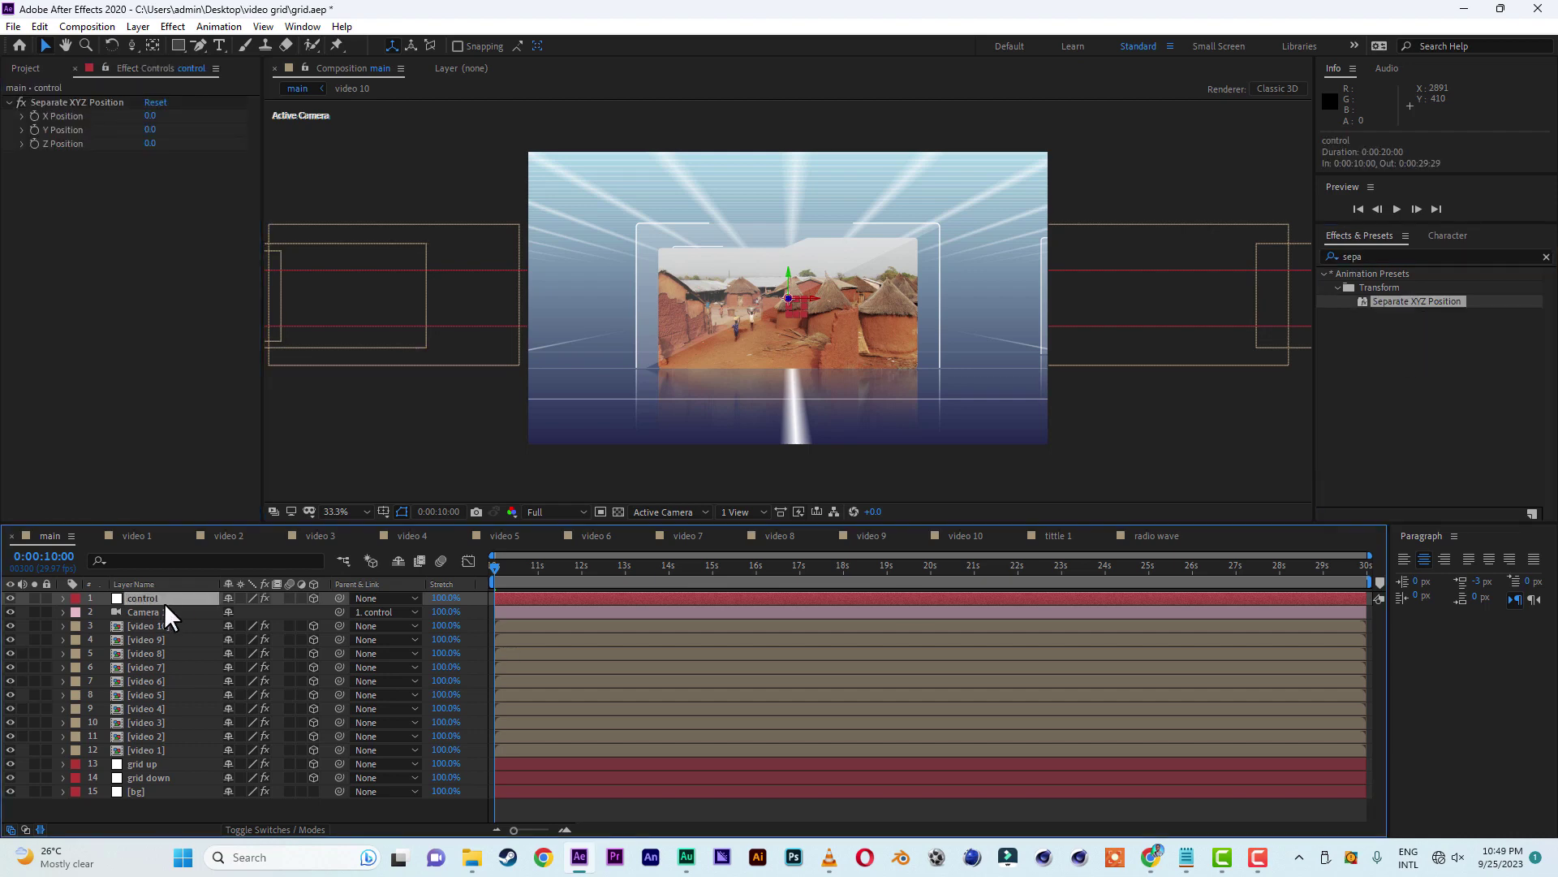
pyautogui.moveTo(152, 116)
pyautogui.mouseDown()
pyautogui.moveTo(189, 121)
pyautogui.moveTo(164, 122)
pyautogui.mouseUp()
pyautogui.click(159, 117)
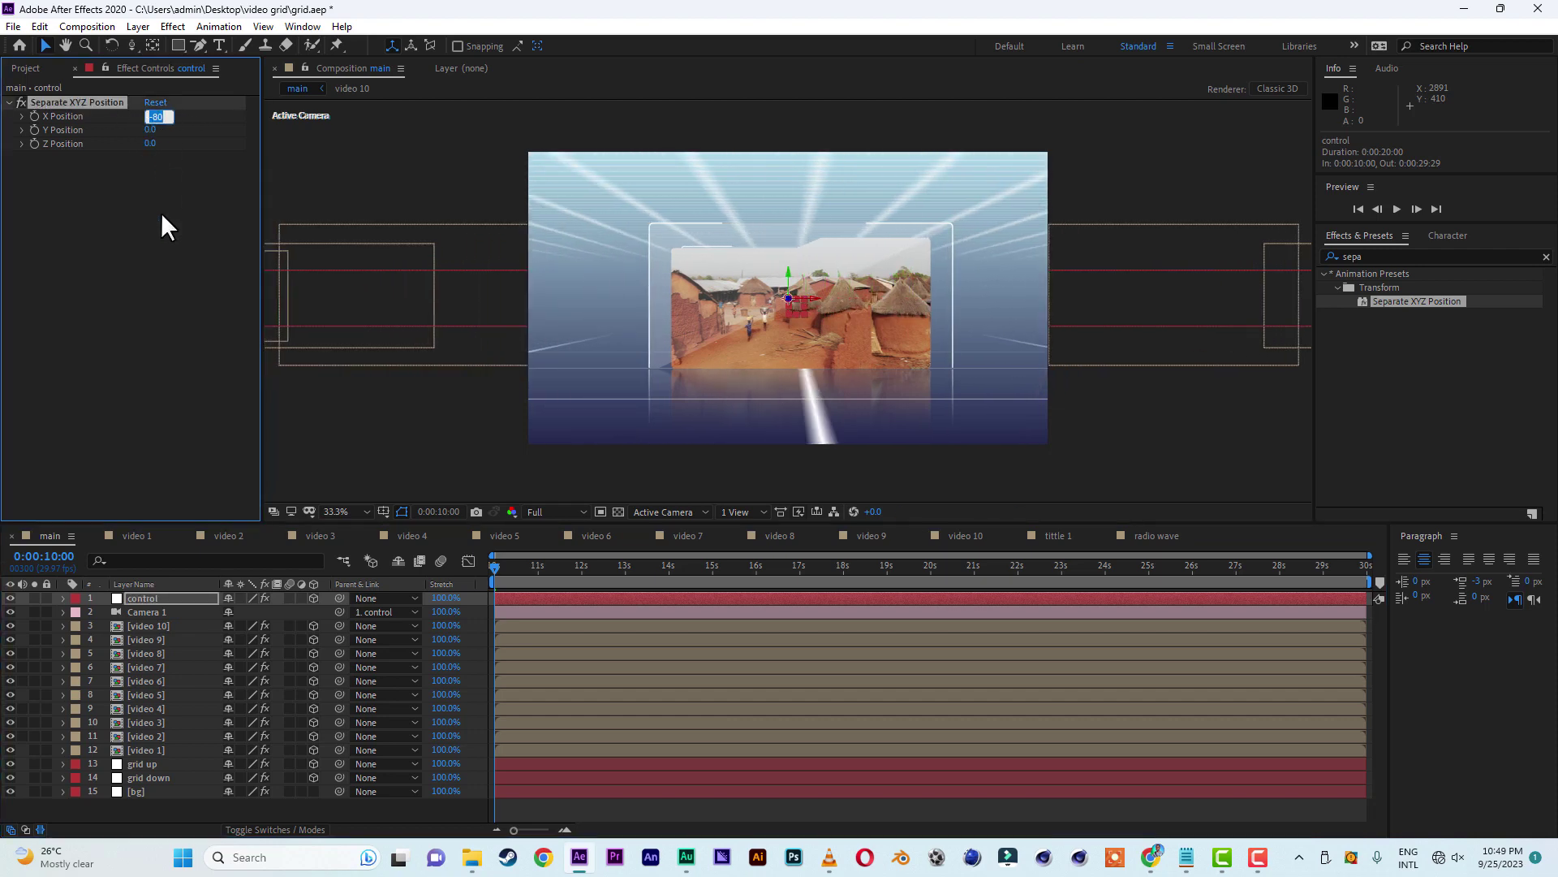
pyautogui.write('0')
pyautogui.press('Return')
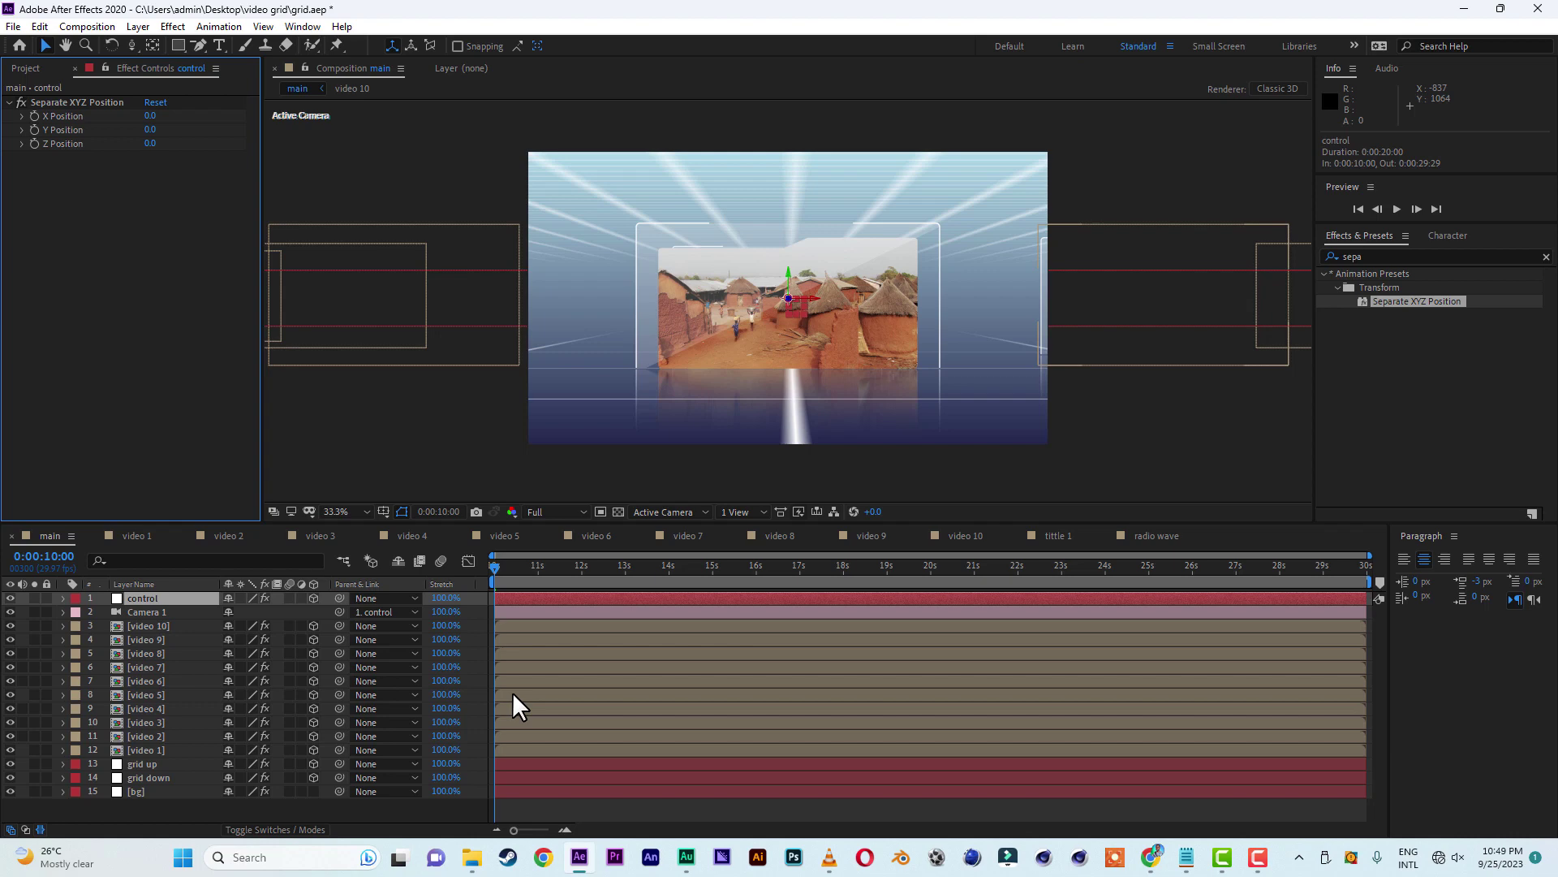
# - Save the project with the new camera control null
pyautogui.click(21, 33)
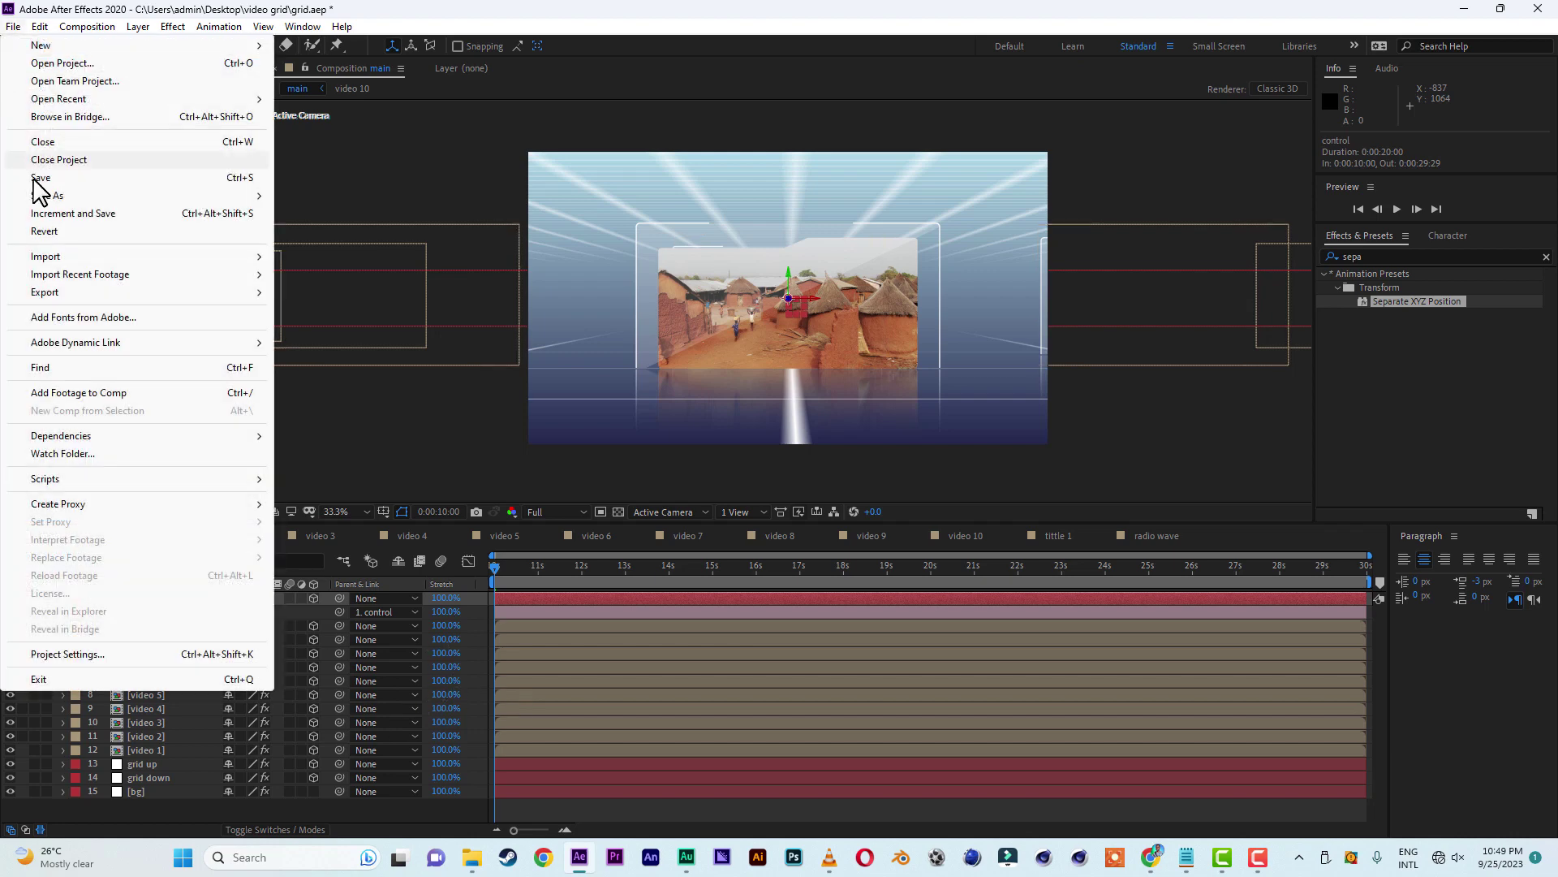
pyautogui.click(45, 180)
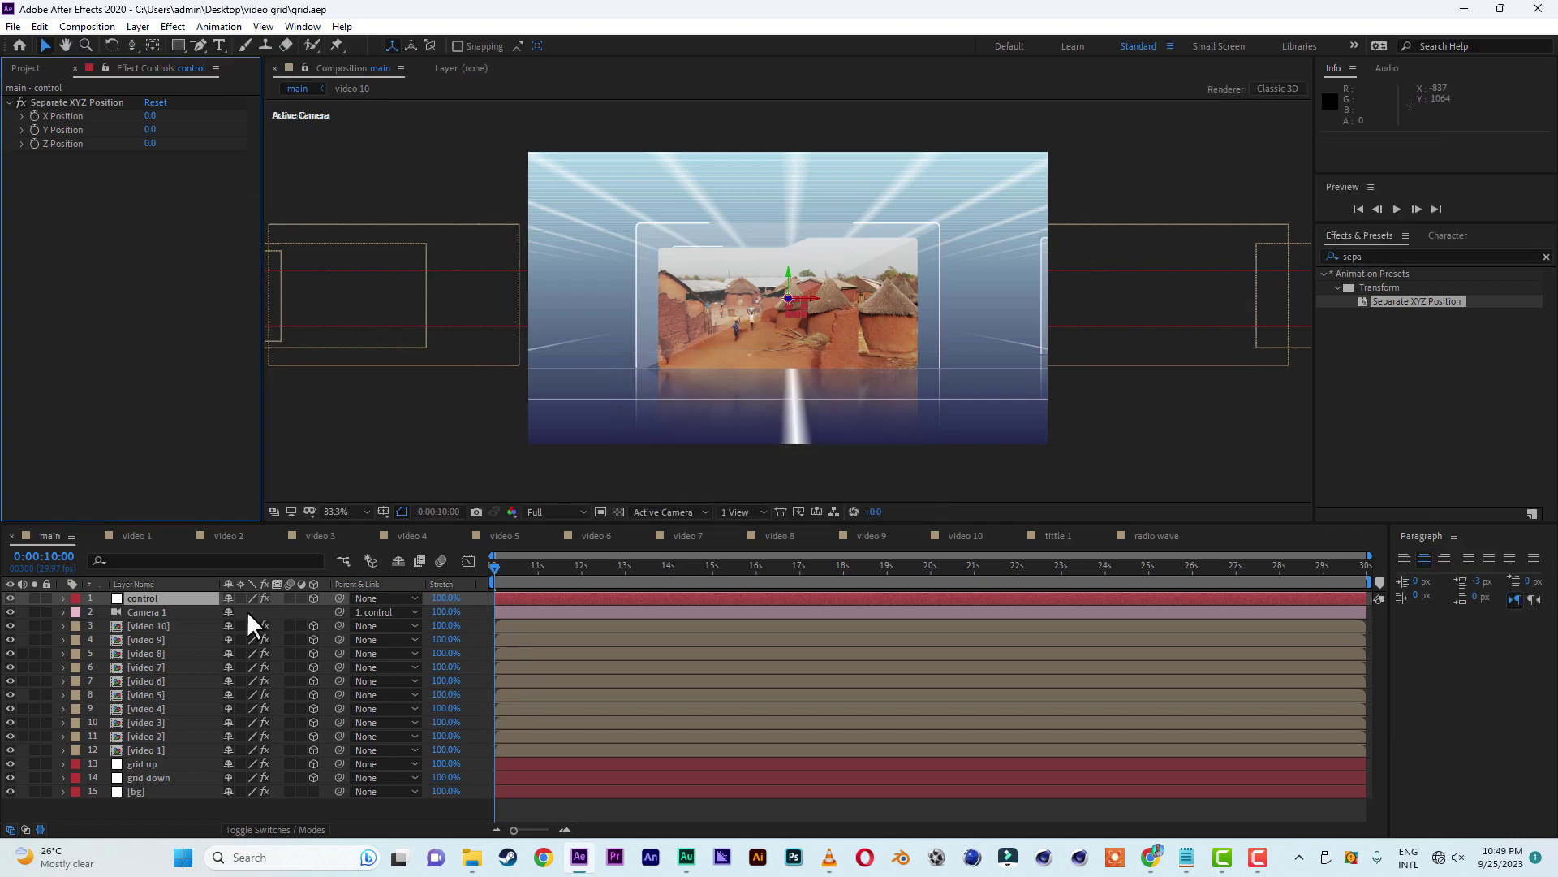
# - Add keyframes at 0:00:11:00 for the control layer's X, Y and Z Position in Separate XYZ Position
pyautogui.press('e')
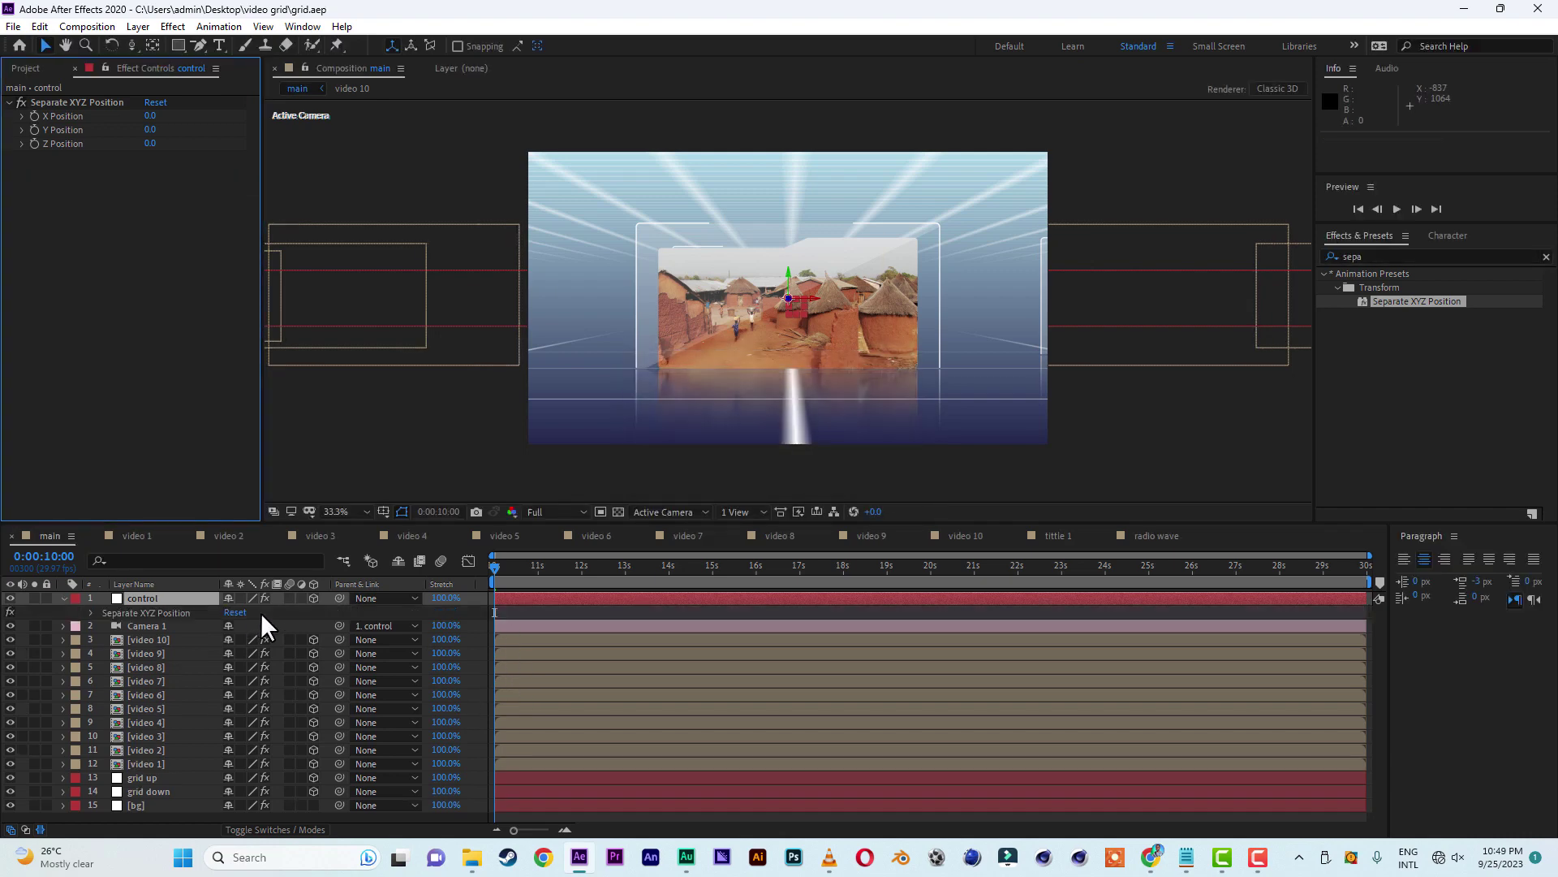
pyautogui.click(90, 612)
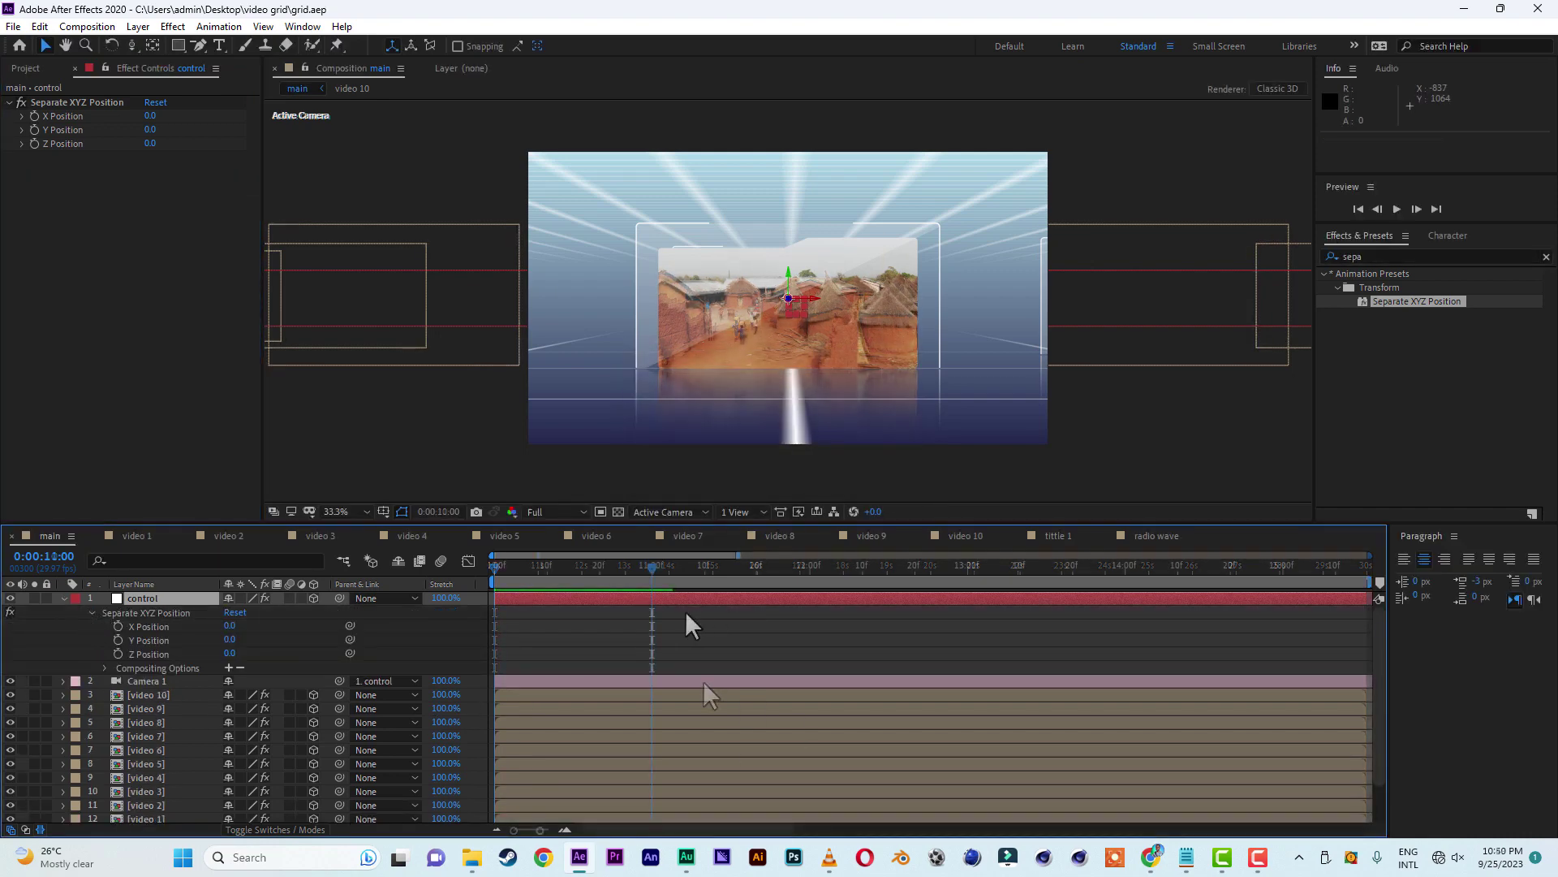
pyautogui.click(119, 626)
pyautogui.click(118, 640)
pyautogui.click(118, 654)
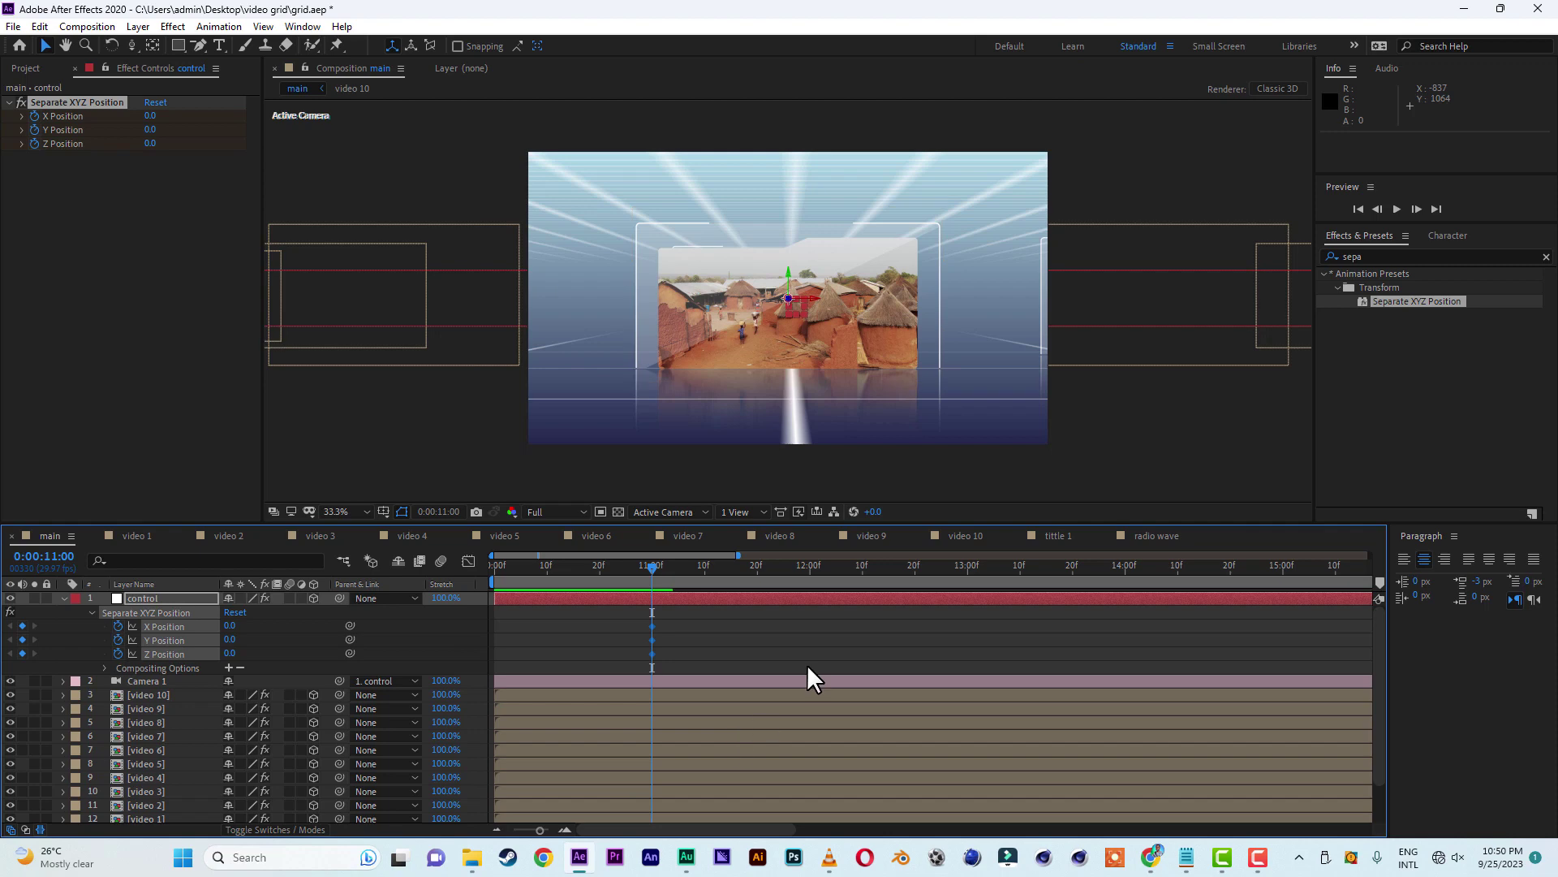
# - At 0:00:10:00, keyframe the control layer's Z Position at about -24840 to pull the camera back
pyautogui.moveTo(650, 567); pyautogui.dragTo(477, 571)
pyautogui.click(411, 648)
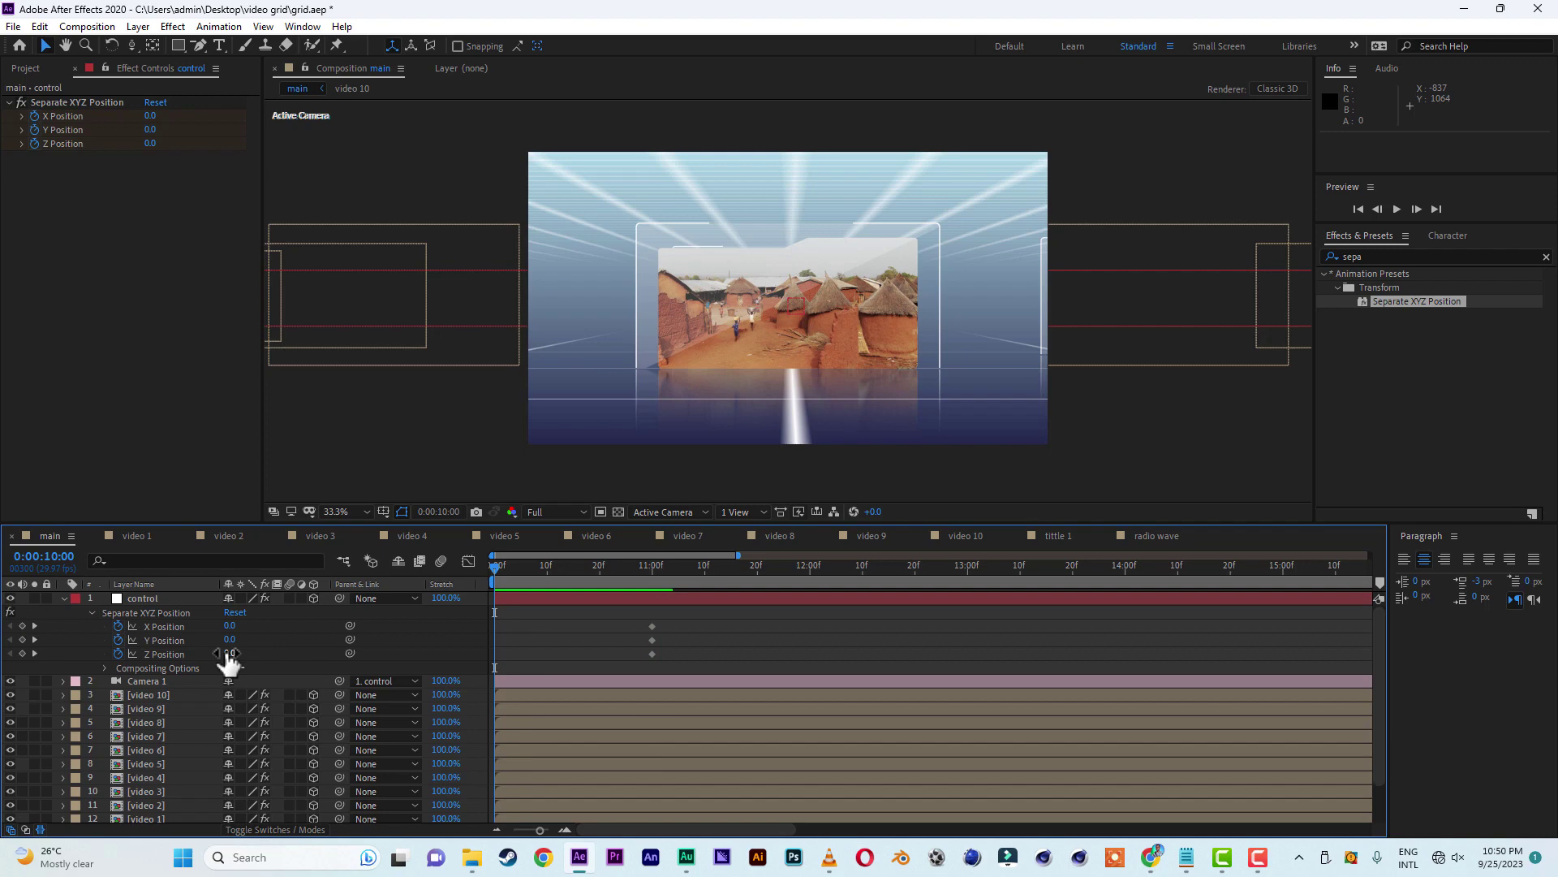
pyautogui.moveTo(230, 661); pyautogui.dragTo(3, 659)
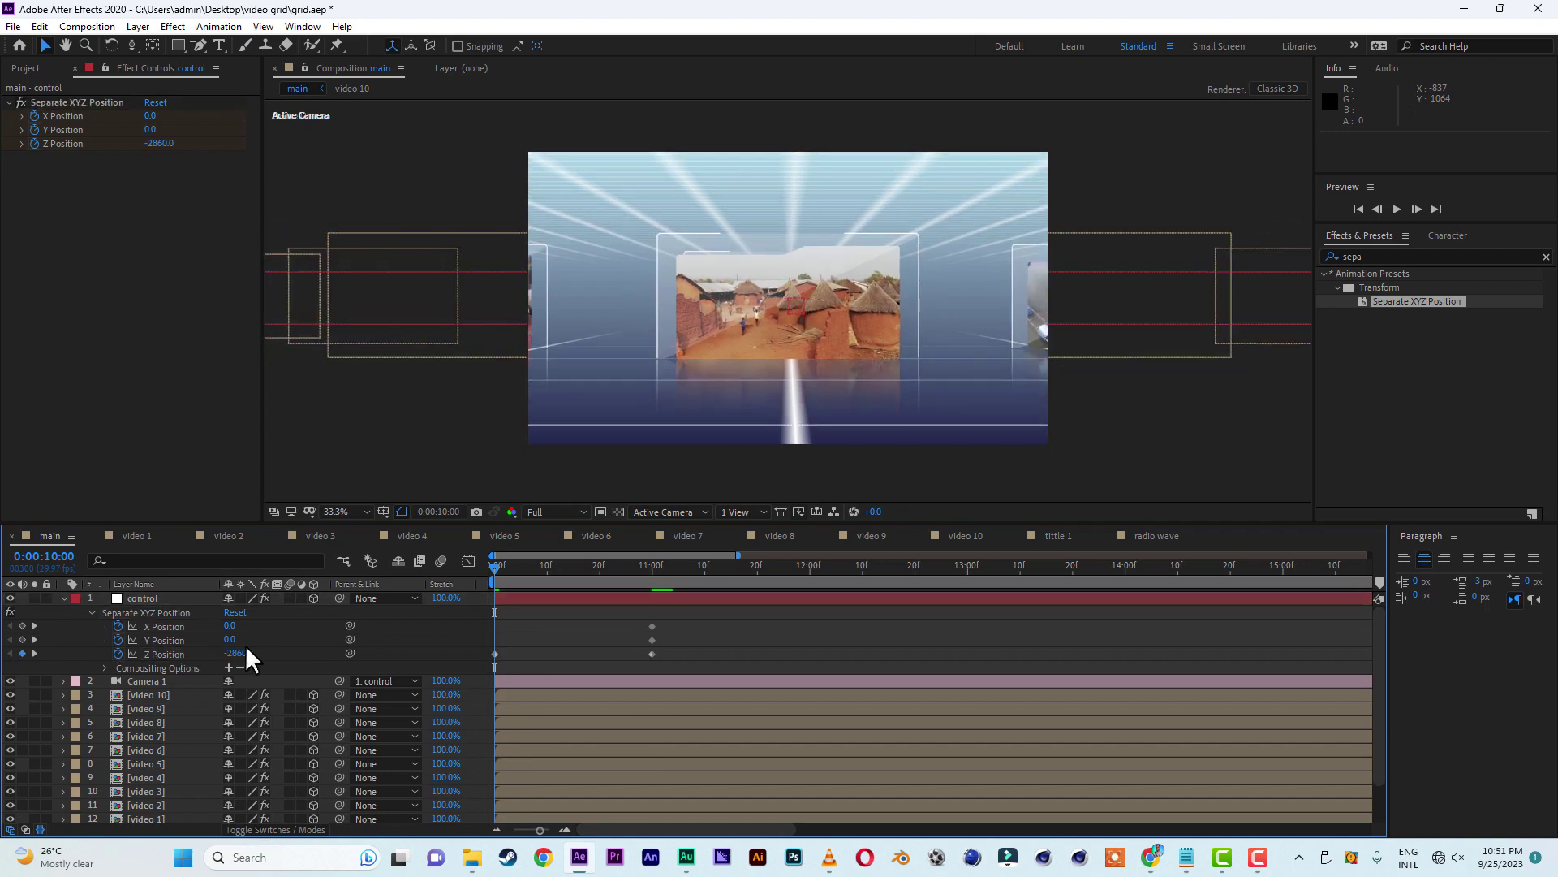
pyautogui.moveTo(246, 657); pyautogui.dragTo(4, 657)
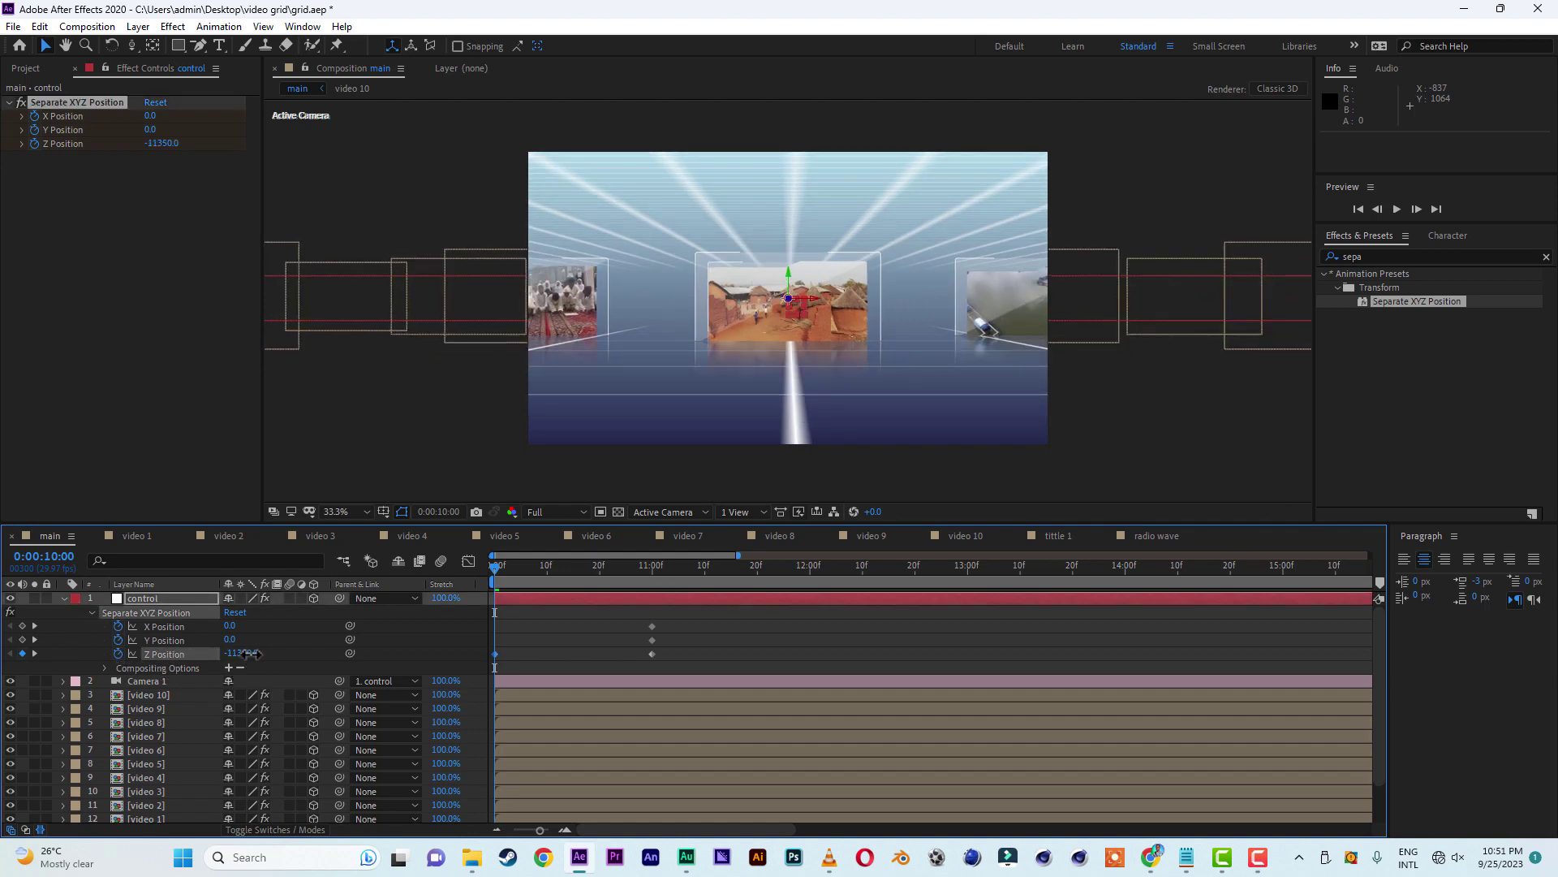
pyautogui.moveTo(243, 656); pyautogui.dragTo(91, 659)
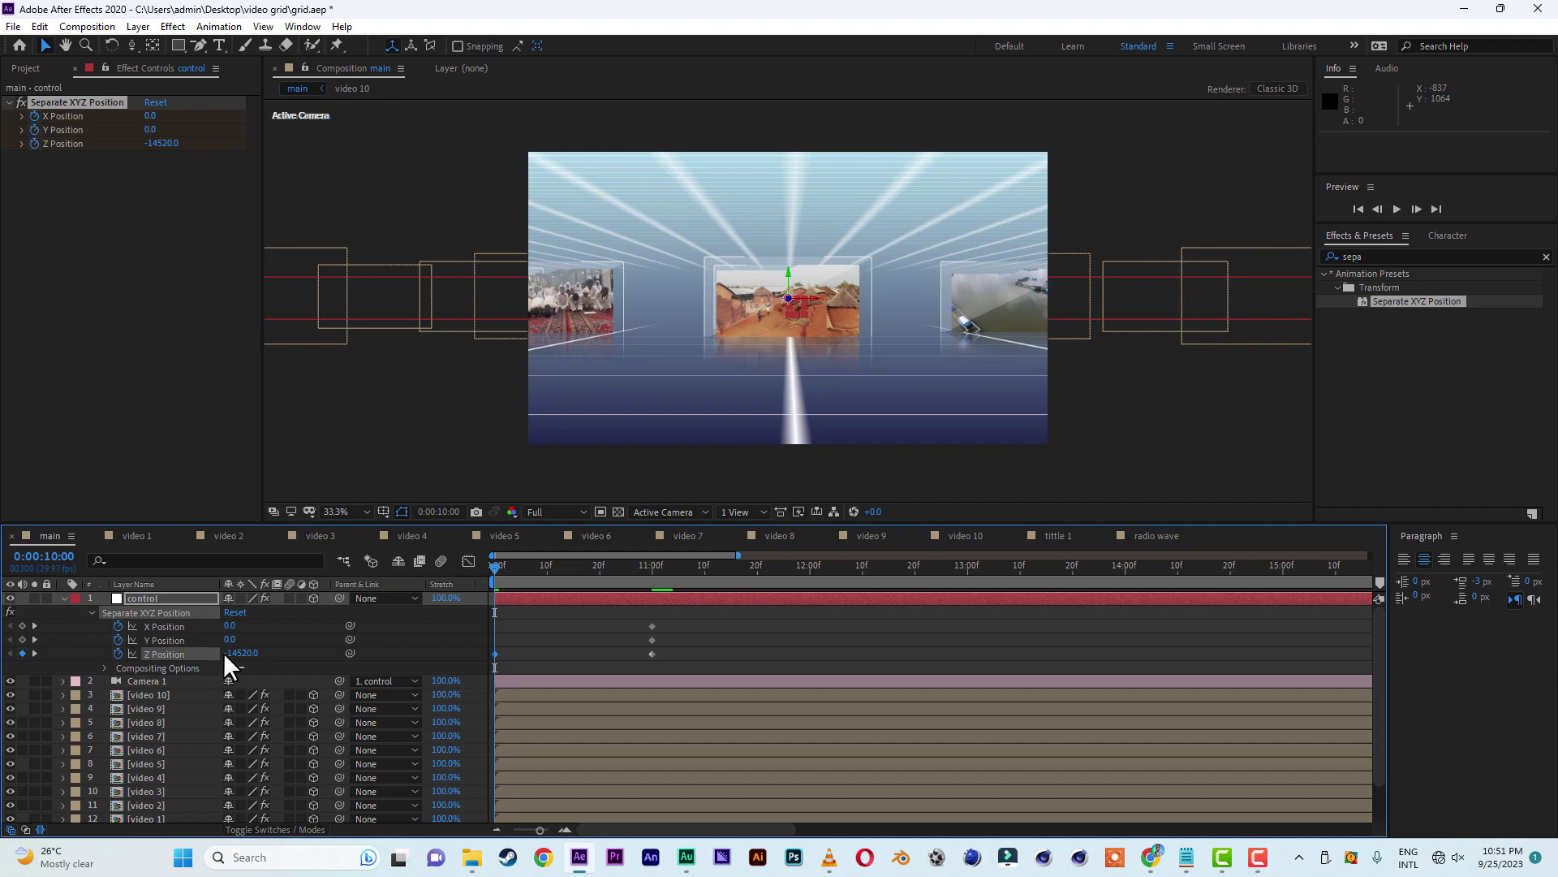
pyautogui.moveTo(242, 653); pyautogui.dragTo(174, 679)
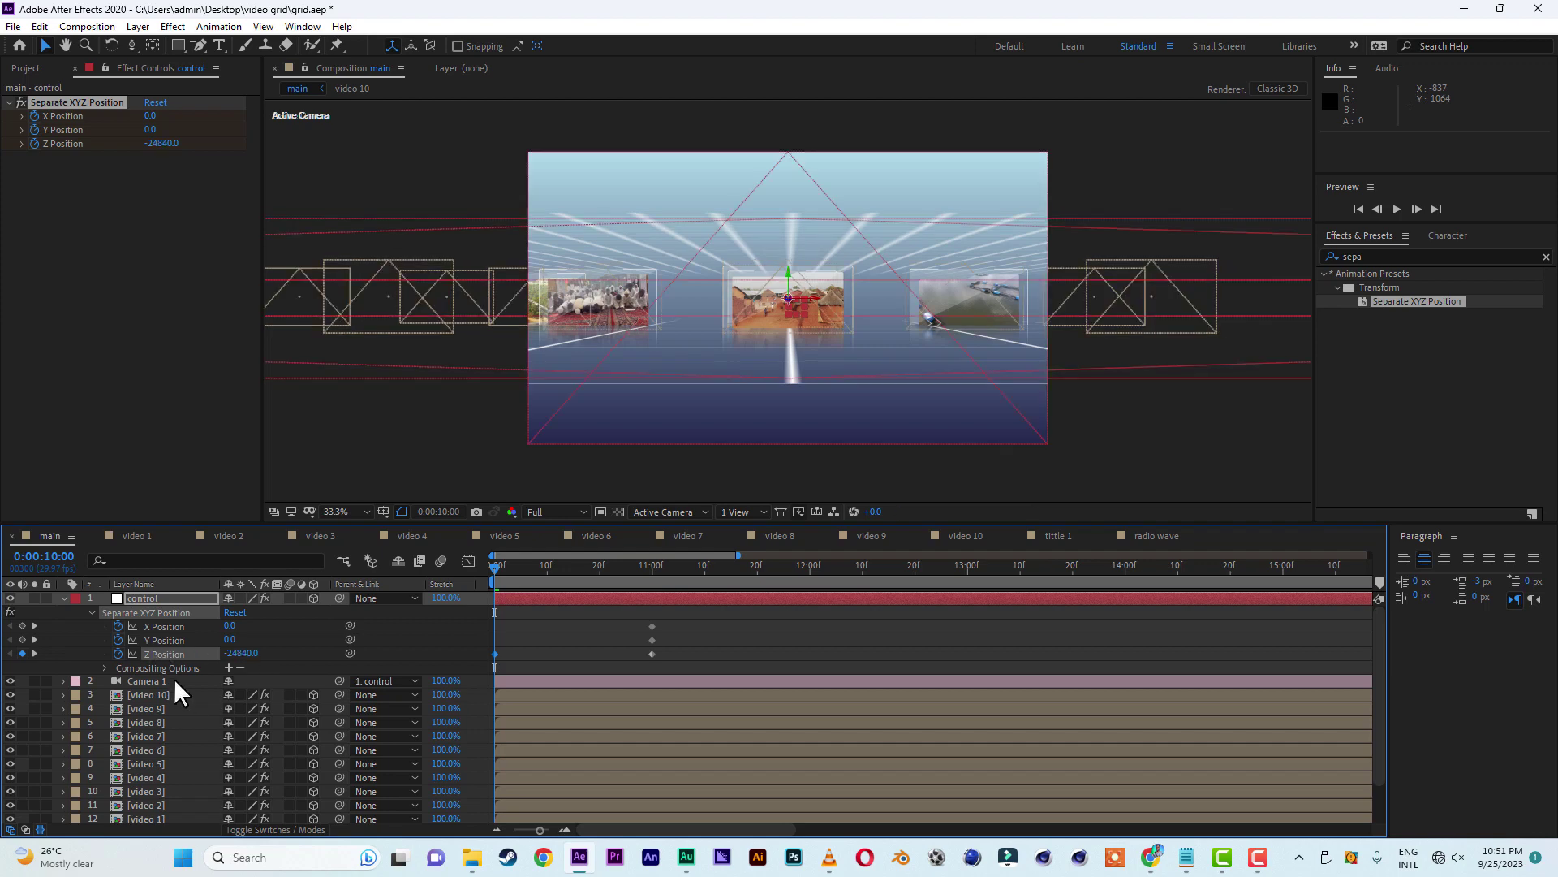
# - Preview the camera move starting from 0:00:10:00 and save the project
pyautogui.press('space')
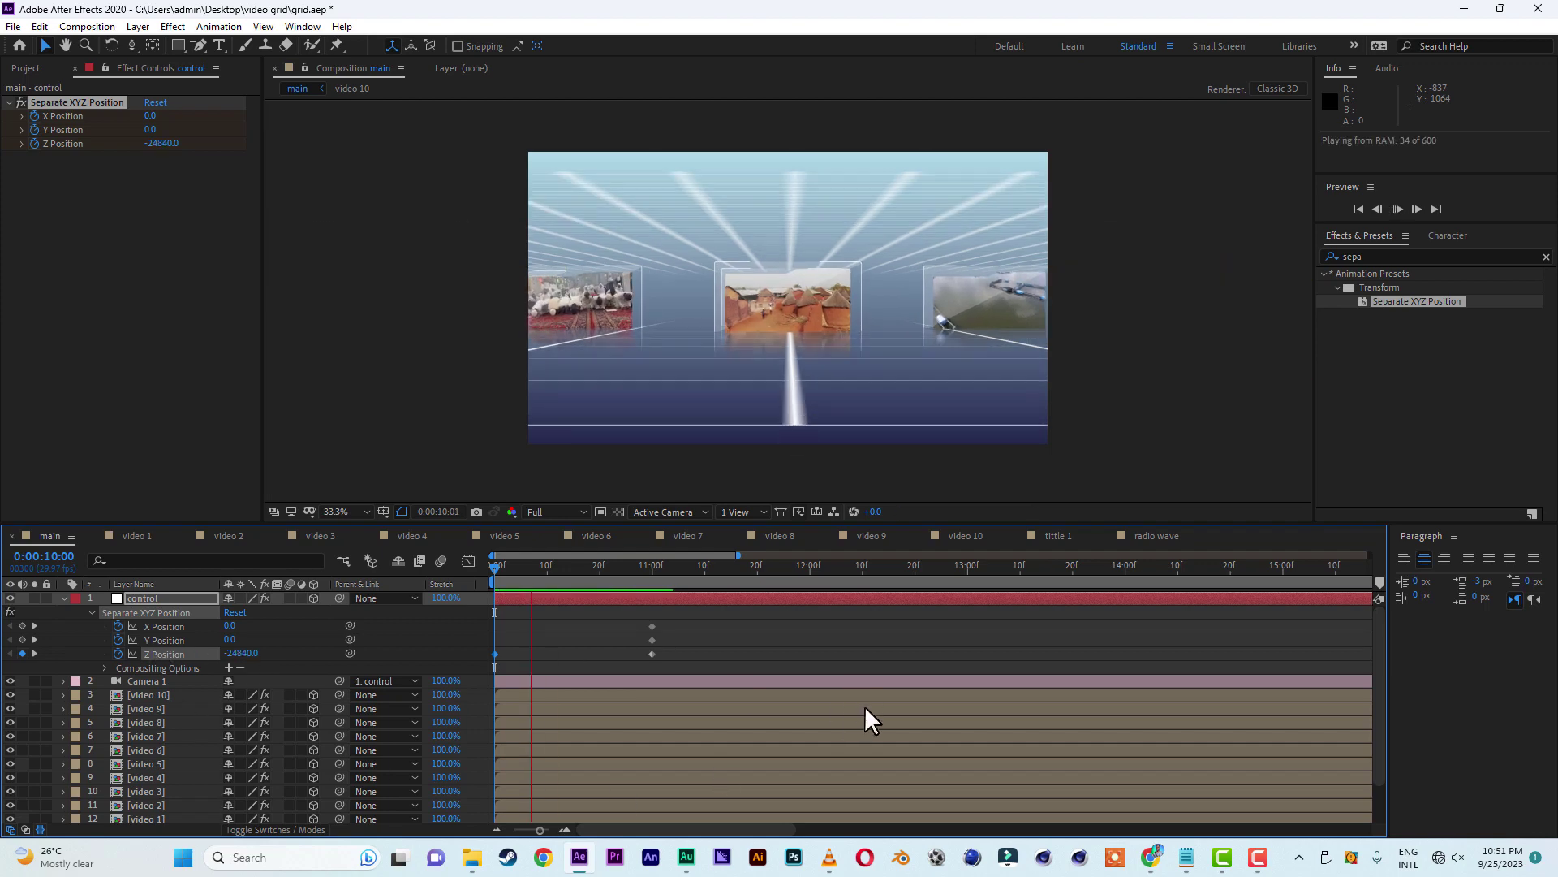
pyautogui.press('space')
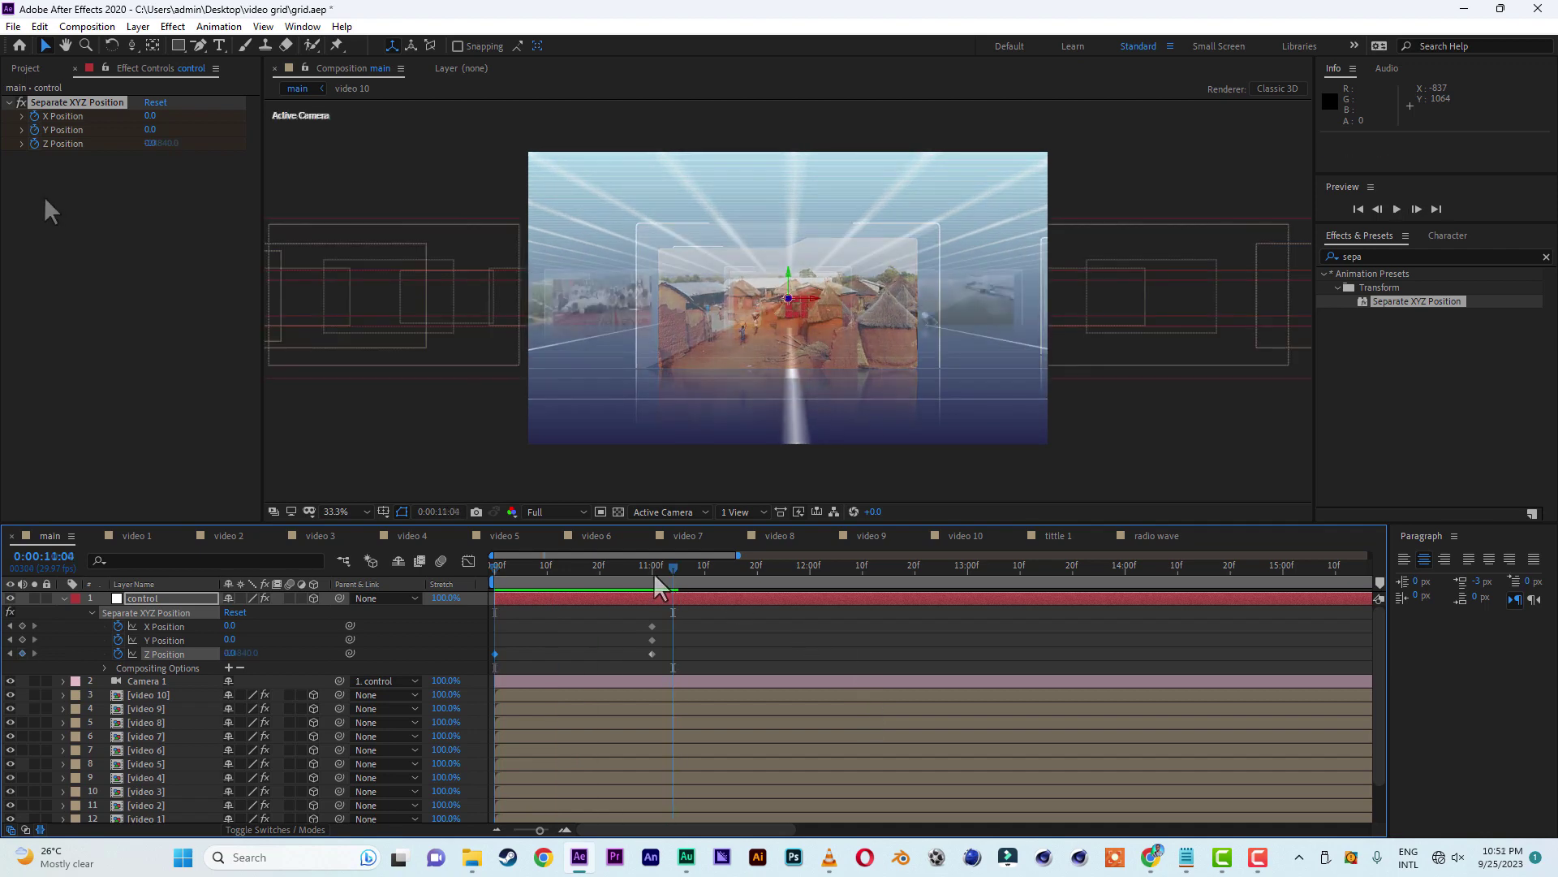
pyautogui.hotkey('ctrl', 's')
# - Set the control layer's Z Position to 2000 at 0:00:11:00 and add X, Y and Z Position keyframes at 0:00:11:20
pyautogui.moveTo(576, 567); pyautogui.dragTo(622, 567)
pyautogui.click(652, 568)
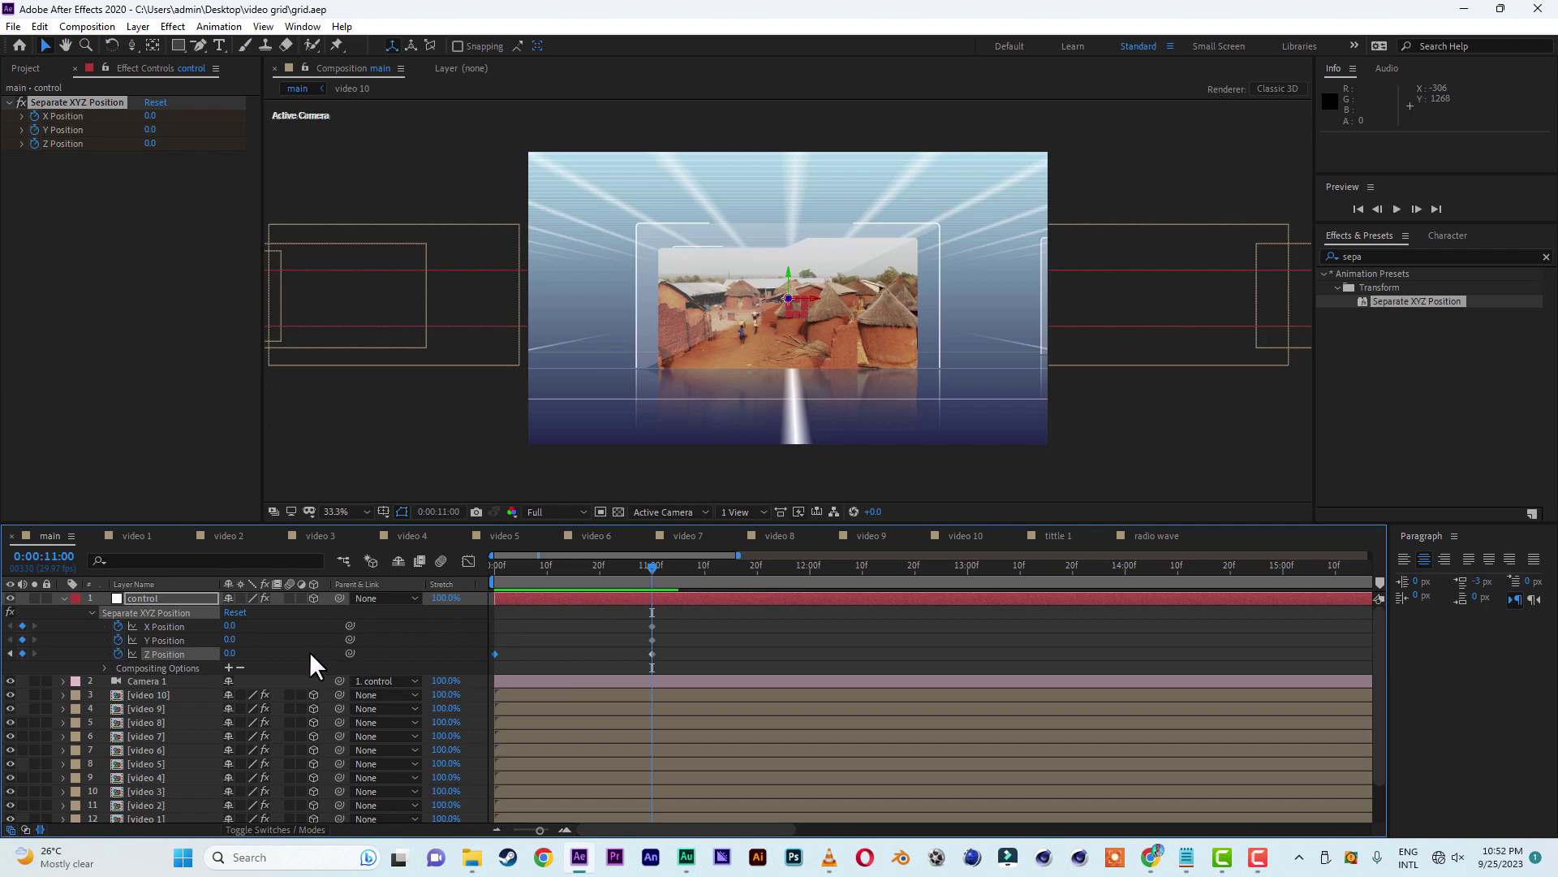
pyautogui.moveTo(652, 568); pyautogui.dragTo(753, 571)
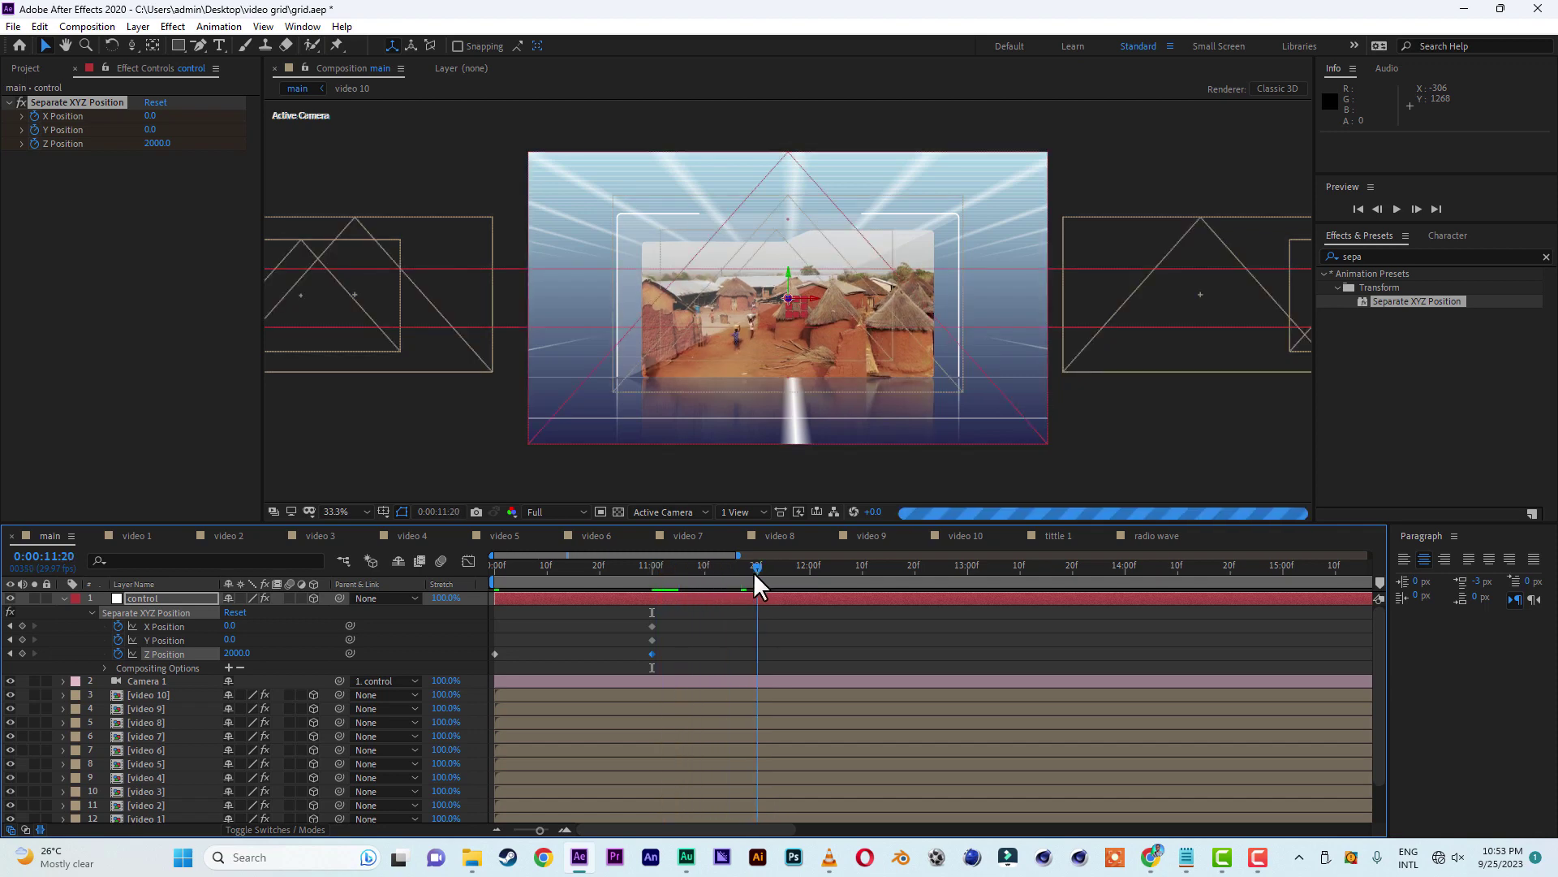
pyautogui.click(22, 625)
pyautogui.click(22, 640)
pyautogui.click(22, 654)
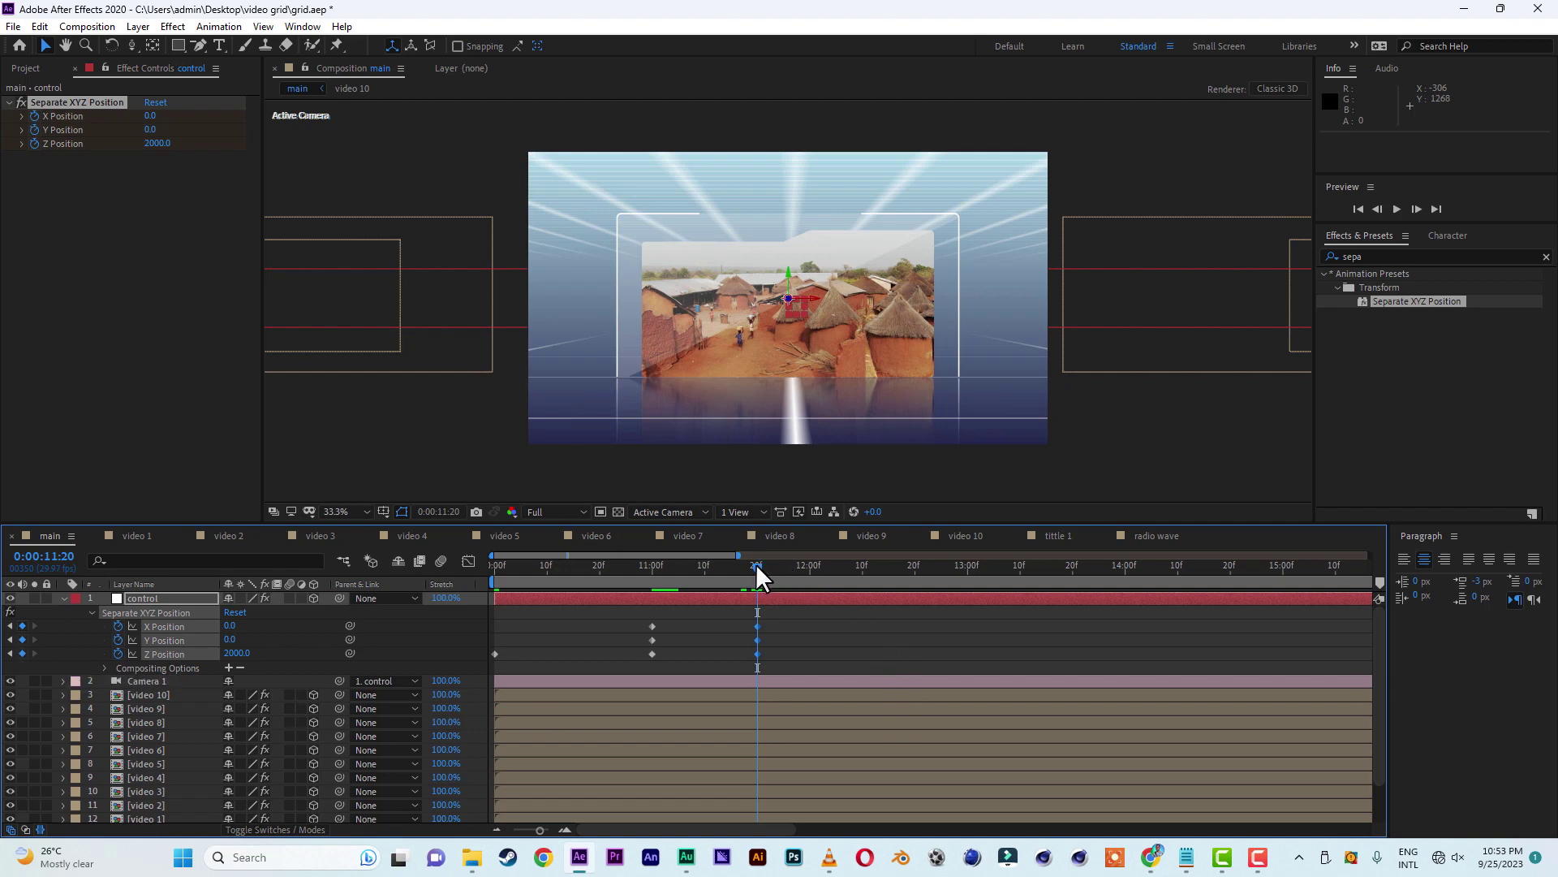
# - At 0:00:12:20, keyframe the control layer's X Position at about 5350, add Y and Z Position keyframes, and save the project
pyautogui.moveTo(757, 563); pyautogui.dragTo(914, 567)
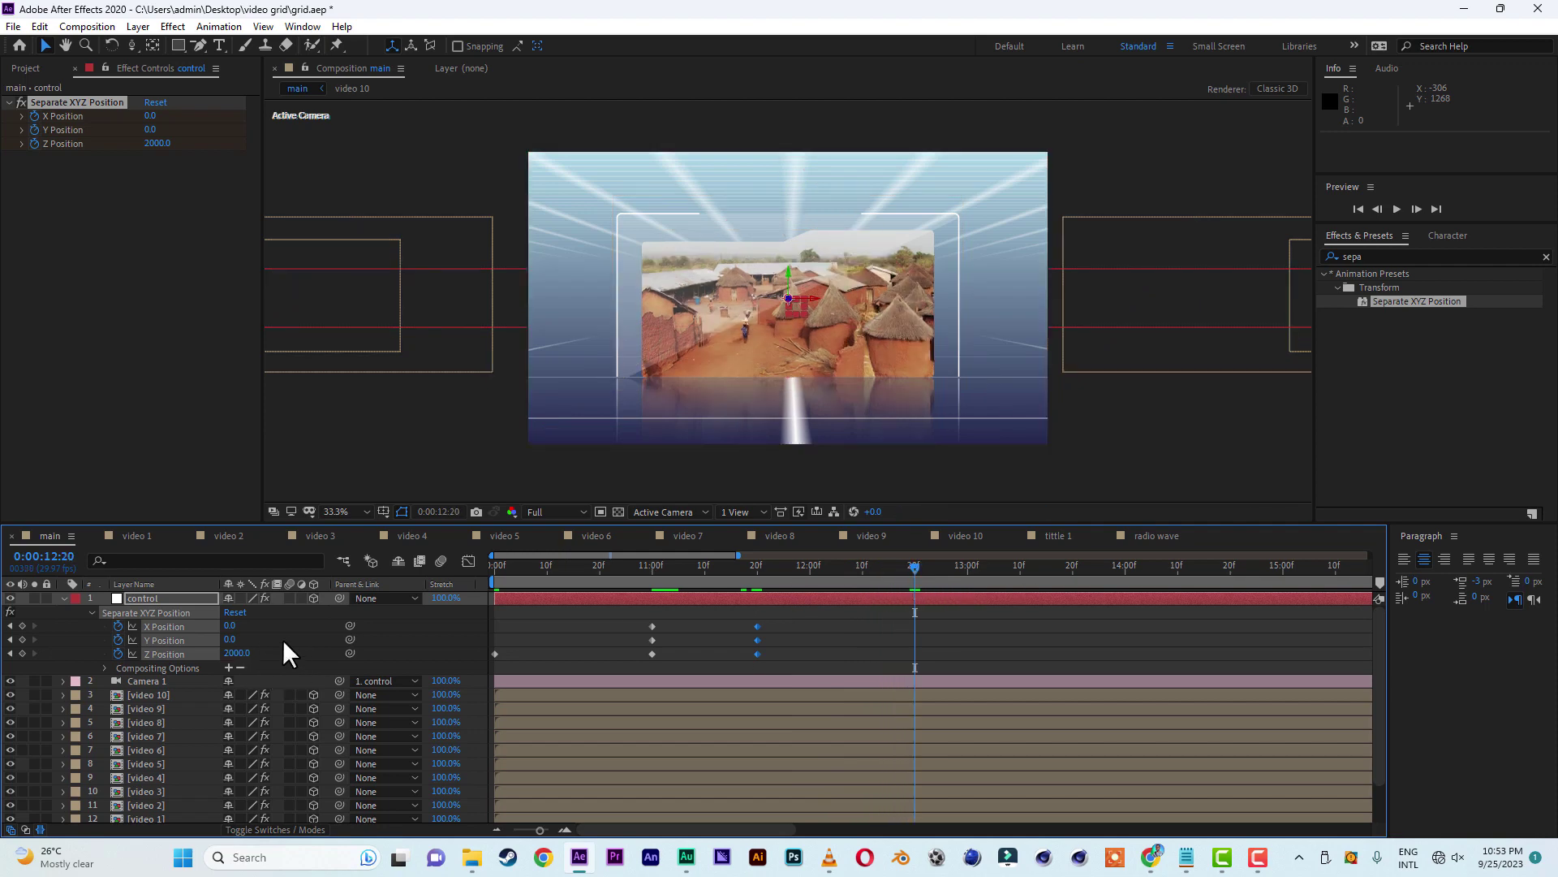
pyautogui.moveTo(230, 626); pyautogui.dragTo(664, 624)
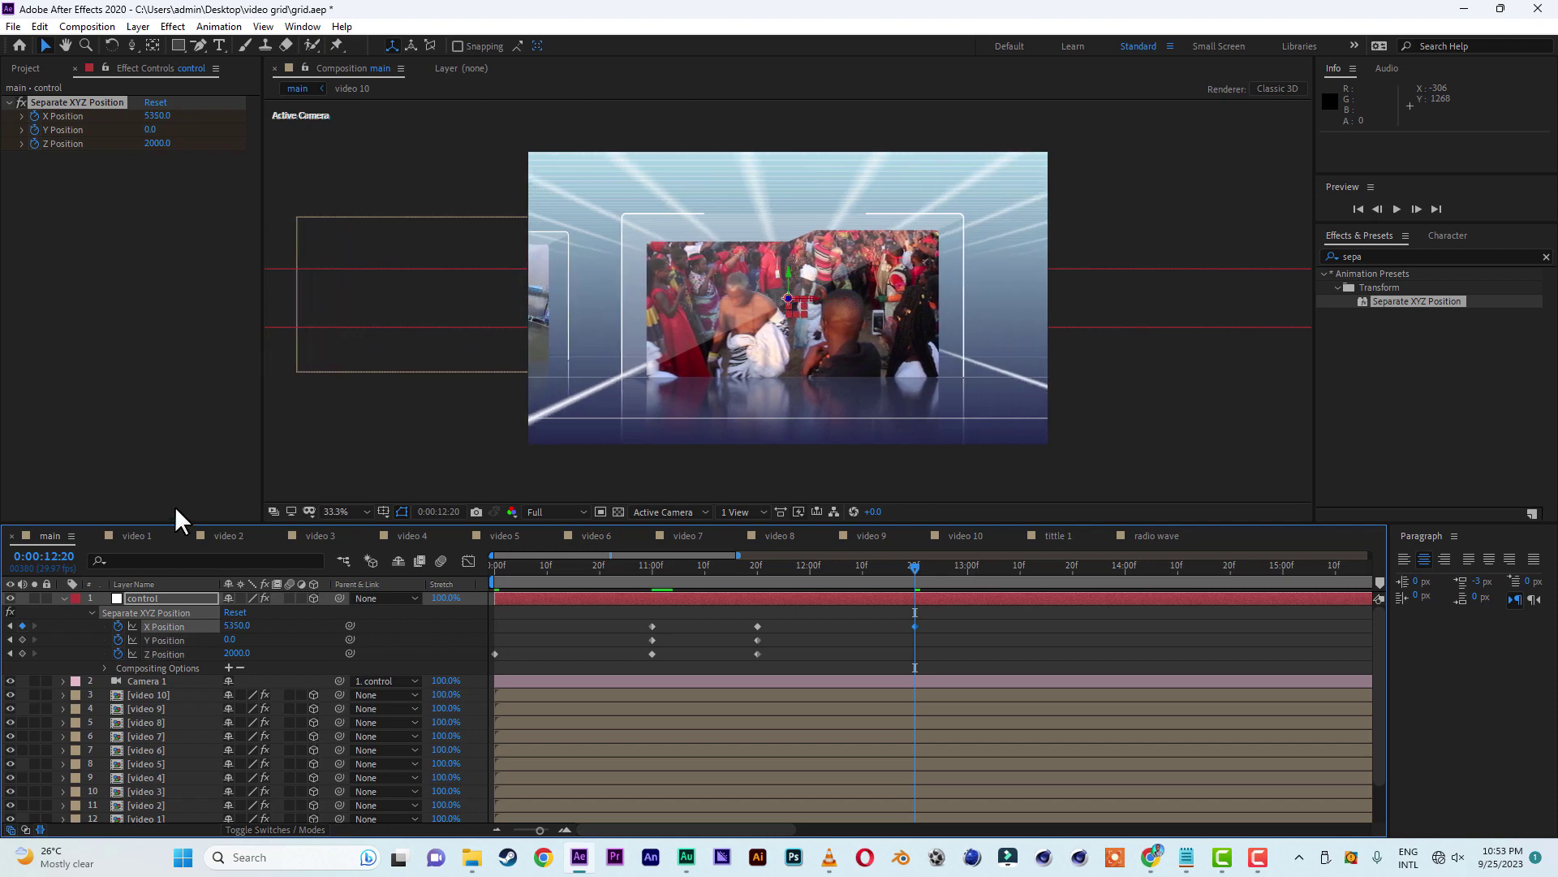
pyautogui.click(22, 640)
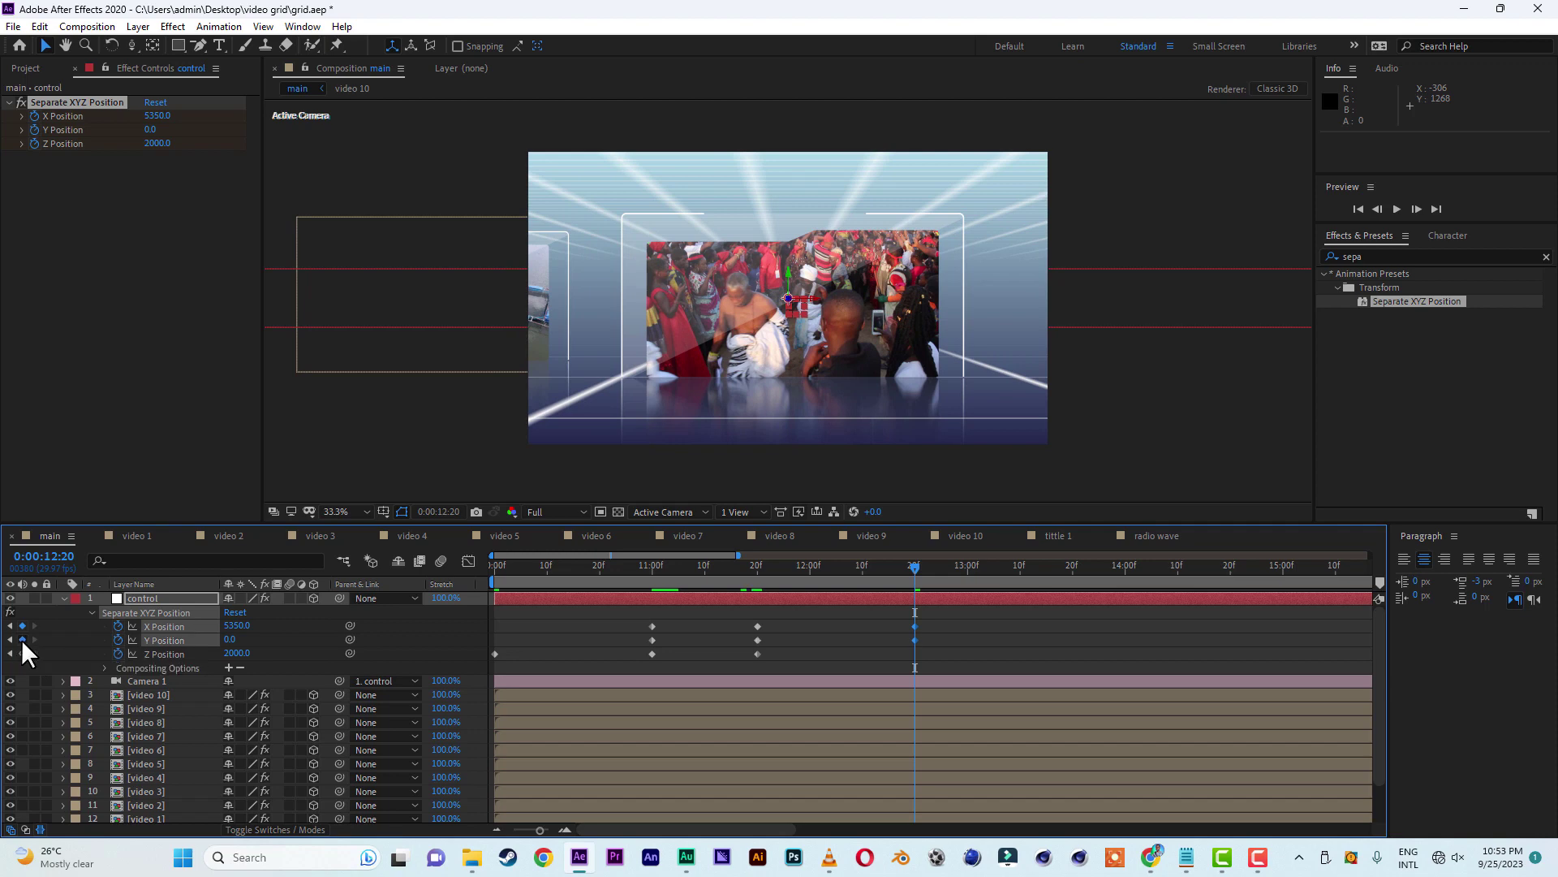
pyautogui.click(21, 653)
pyautogui.click(13, 26)
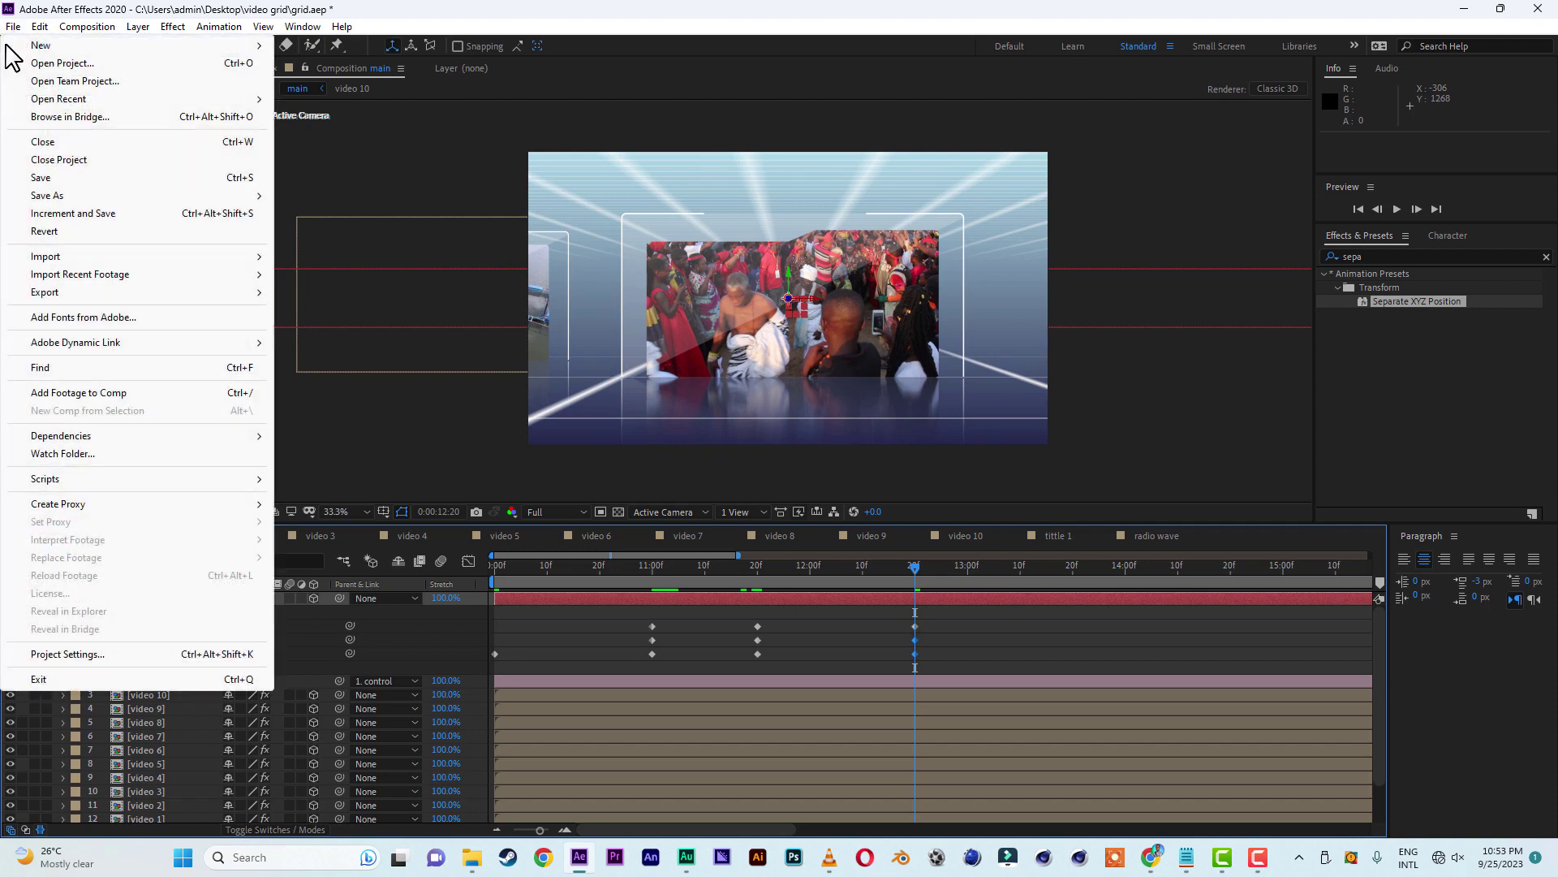
pyautogui.click(46, 175)
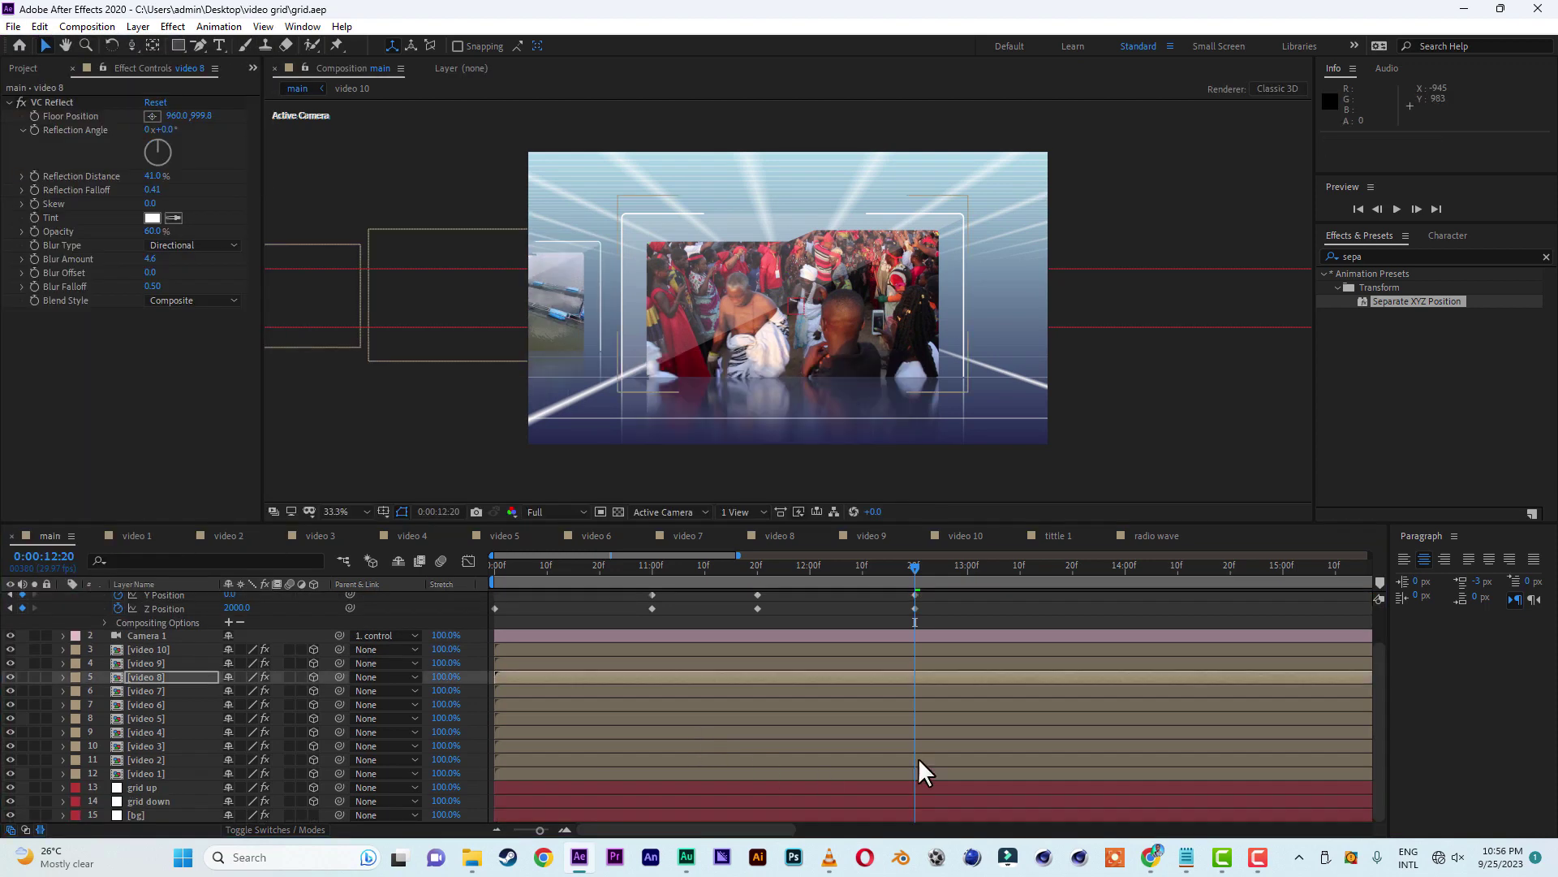
# - Change the control layer's X Position keyframe at 0:00:12:20 to about 5550
pyautogui.moveTo(1380, 674); pyautogui.dragTo(1380, 616)
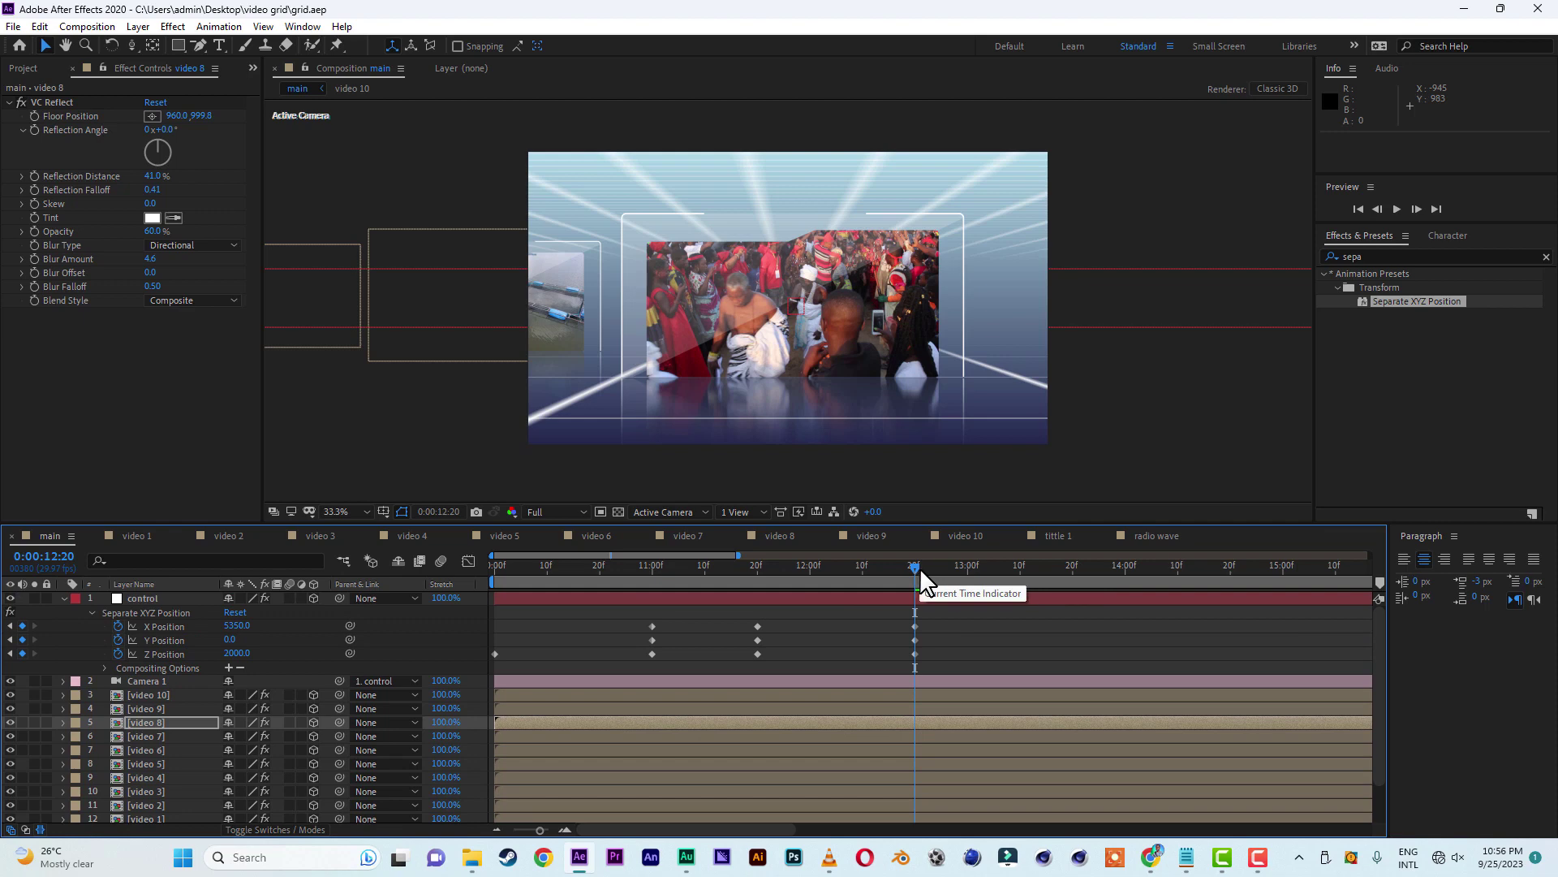
pyautogui.click(1021, 566)
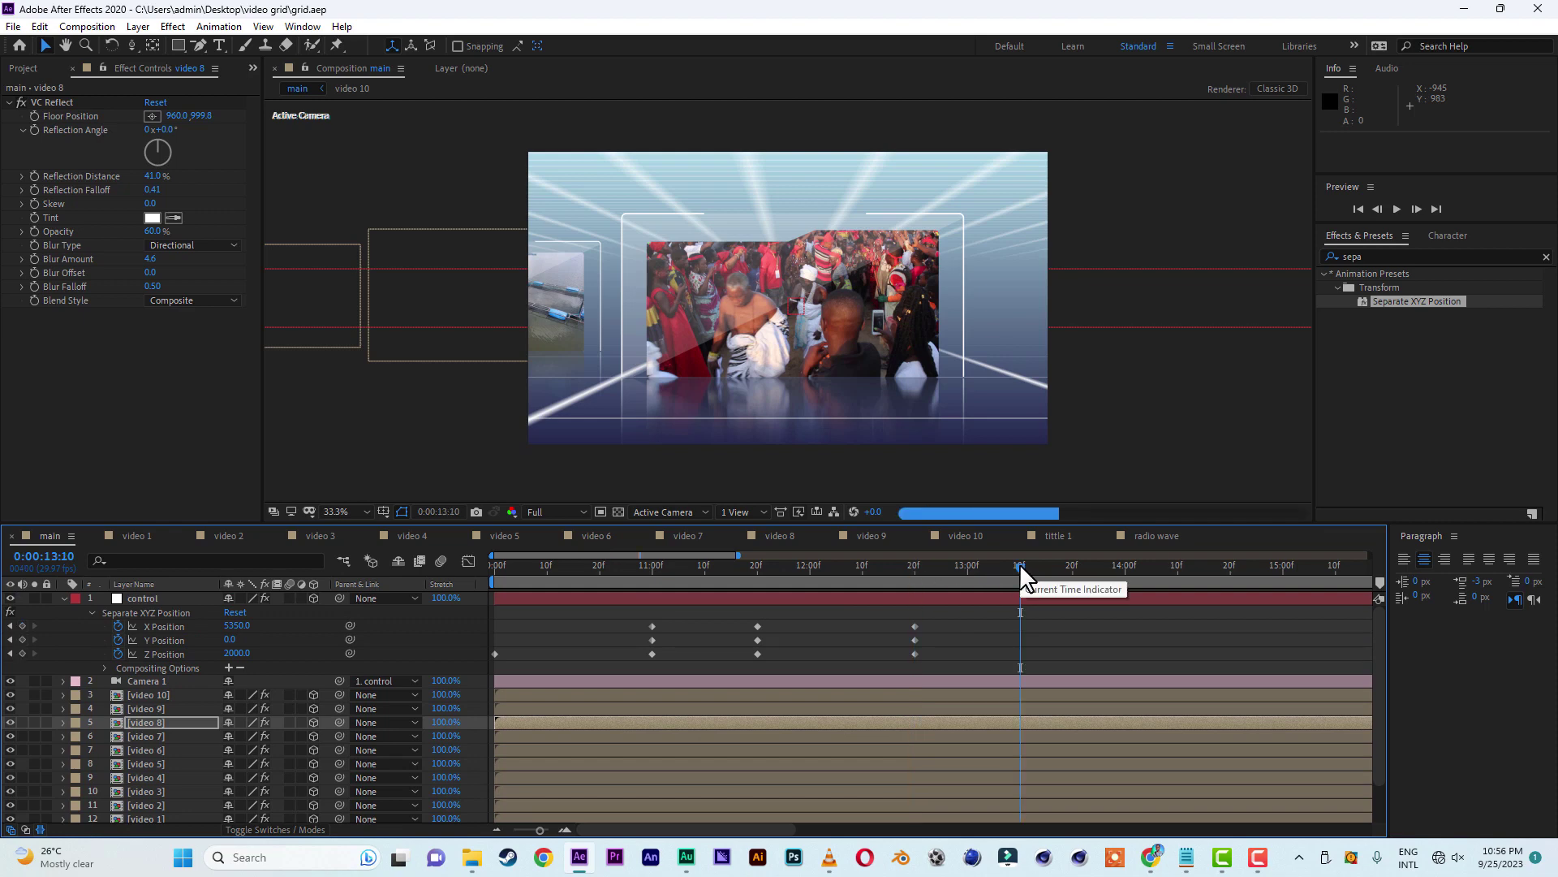
pyautogui.moveTo(1019, 563); pyautogui.dragTo(918, 635)
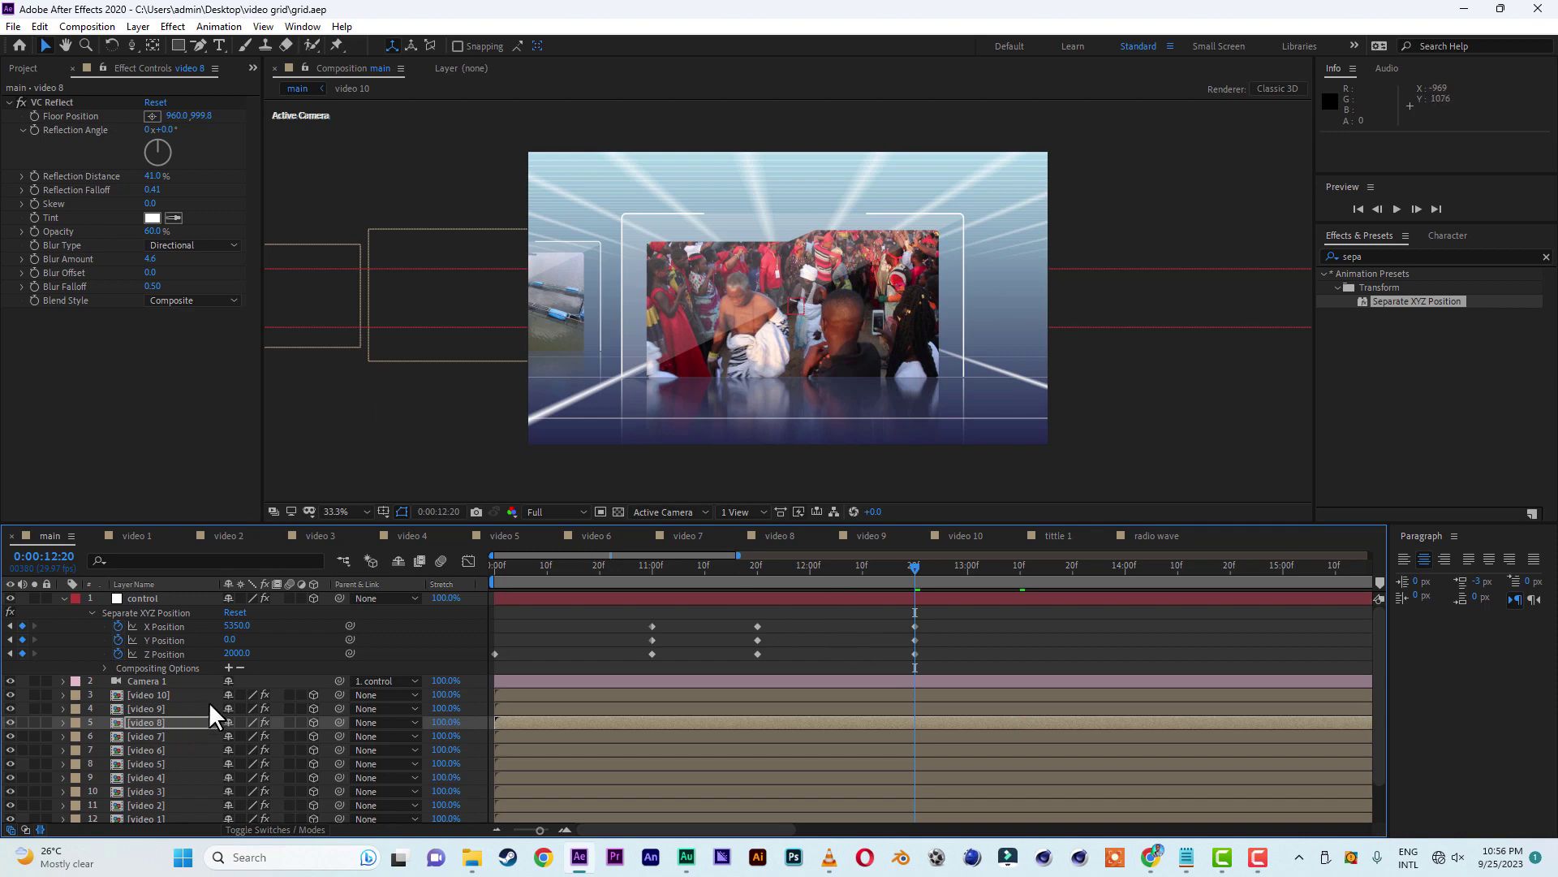
pyautogui.moveTo(250, 636); pyautogui.dragTo(259, 626)
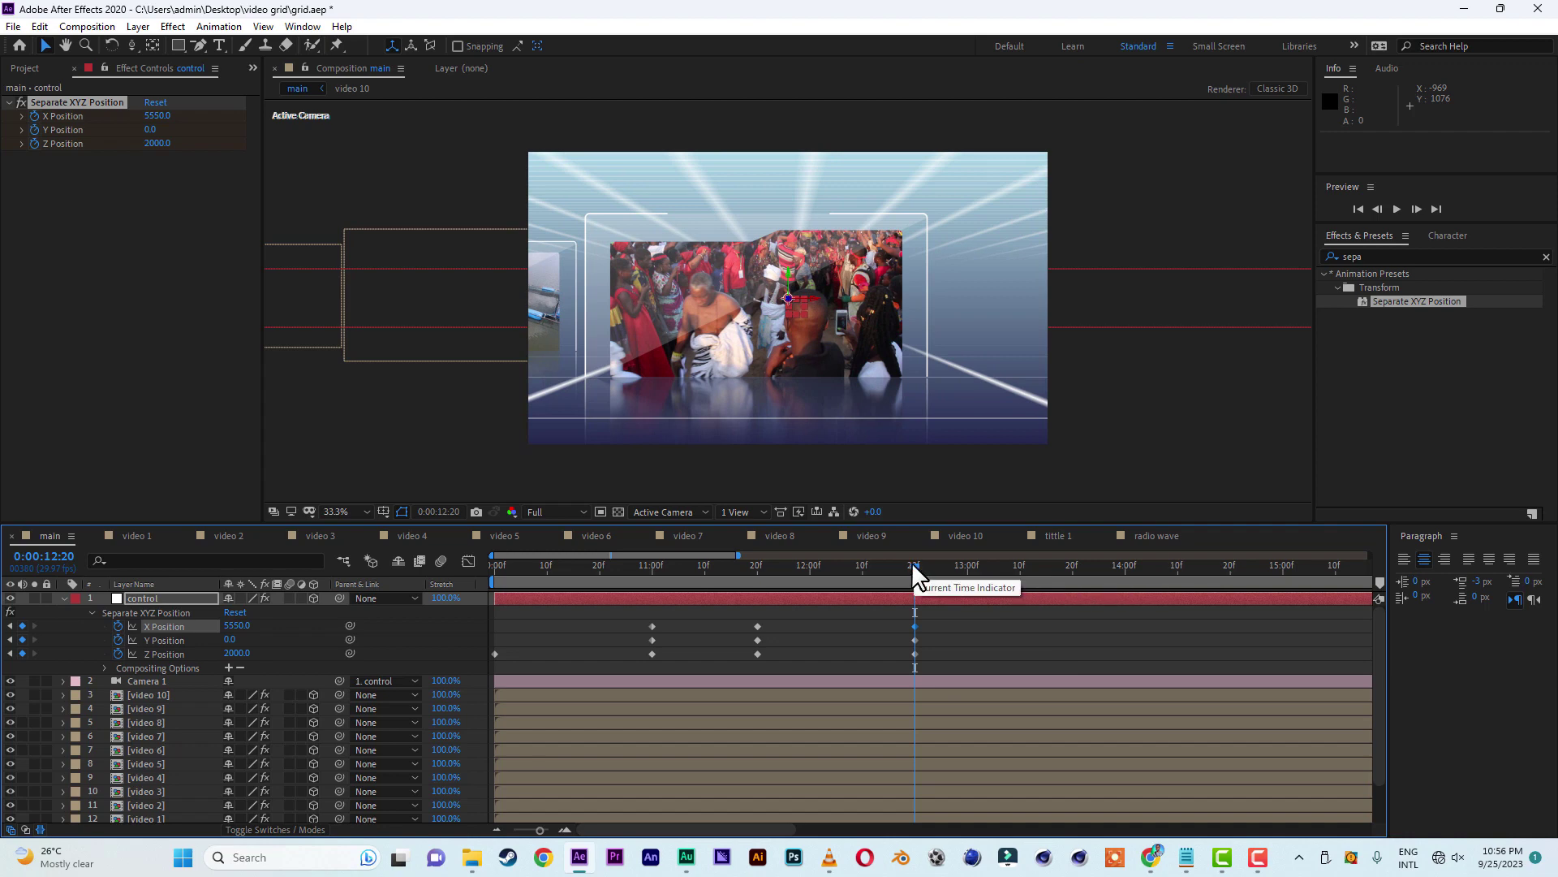
# - At 0:00:13:10, keyframe the control layer's X Position at about 5410 and add Y and Z Position keyframes
pyautogui.moveTo(912, 562); pyautogui.dragTo(1020, 567)
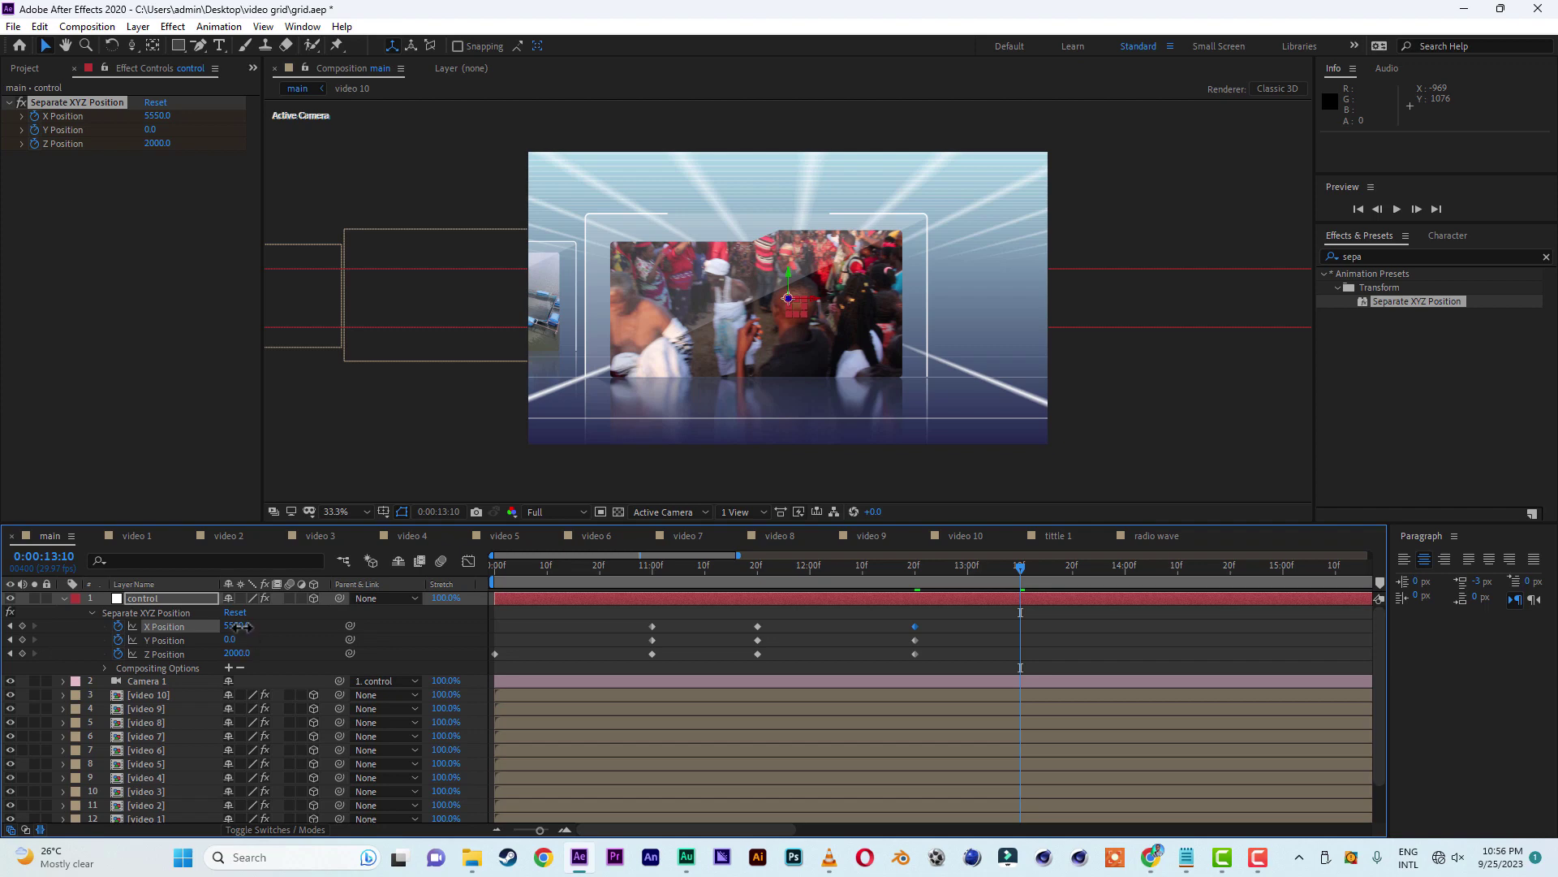
pyautogui.moveTo(238, 627); pyautogui.dragTo(231, 627)
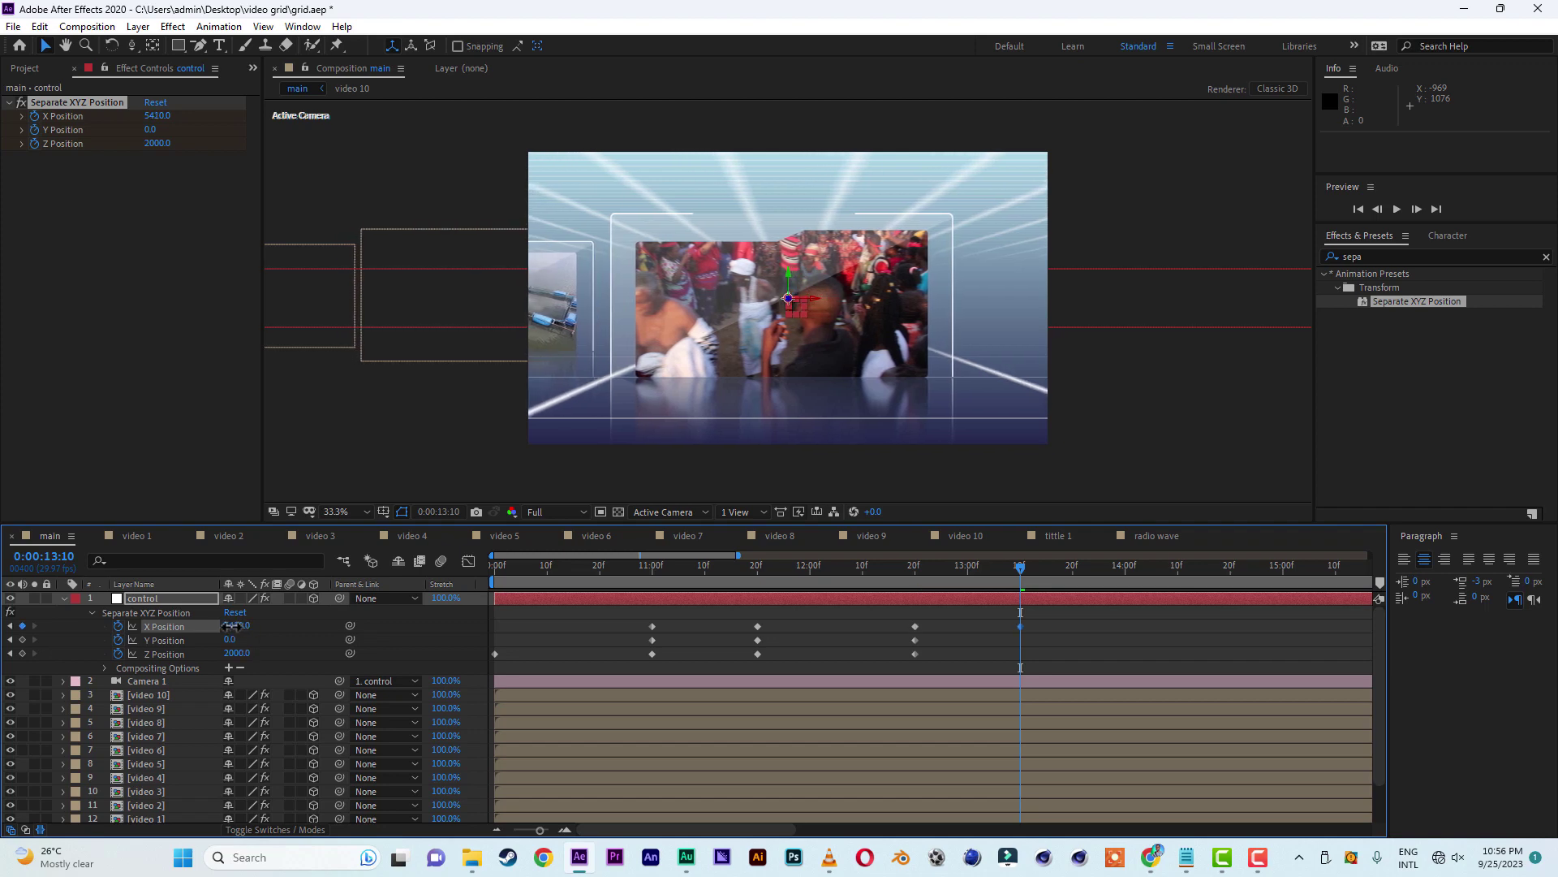
pyautogui.click(22, 639)
pyautogui.click(21, 654)
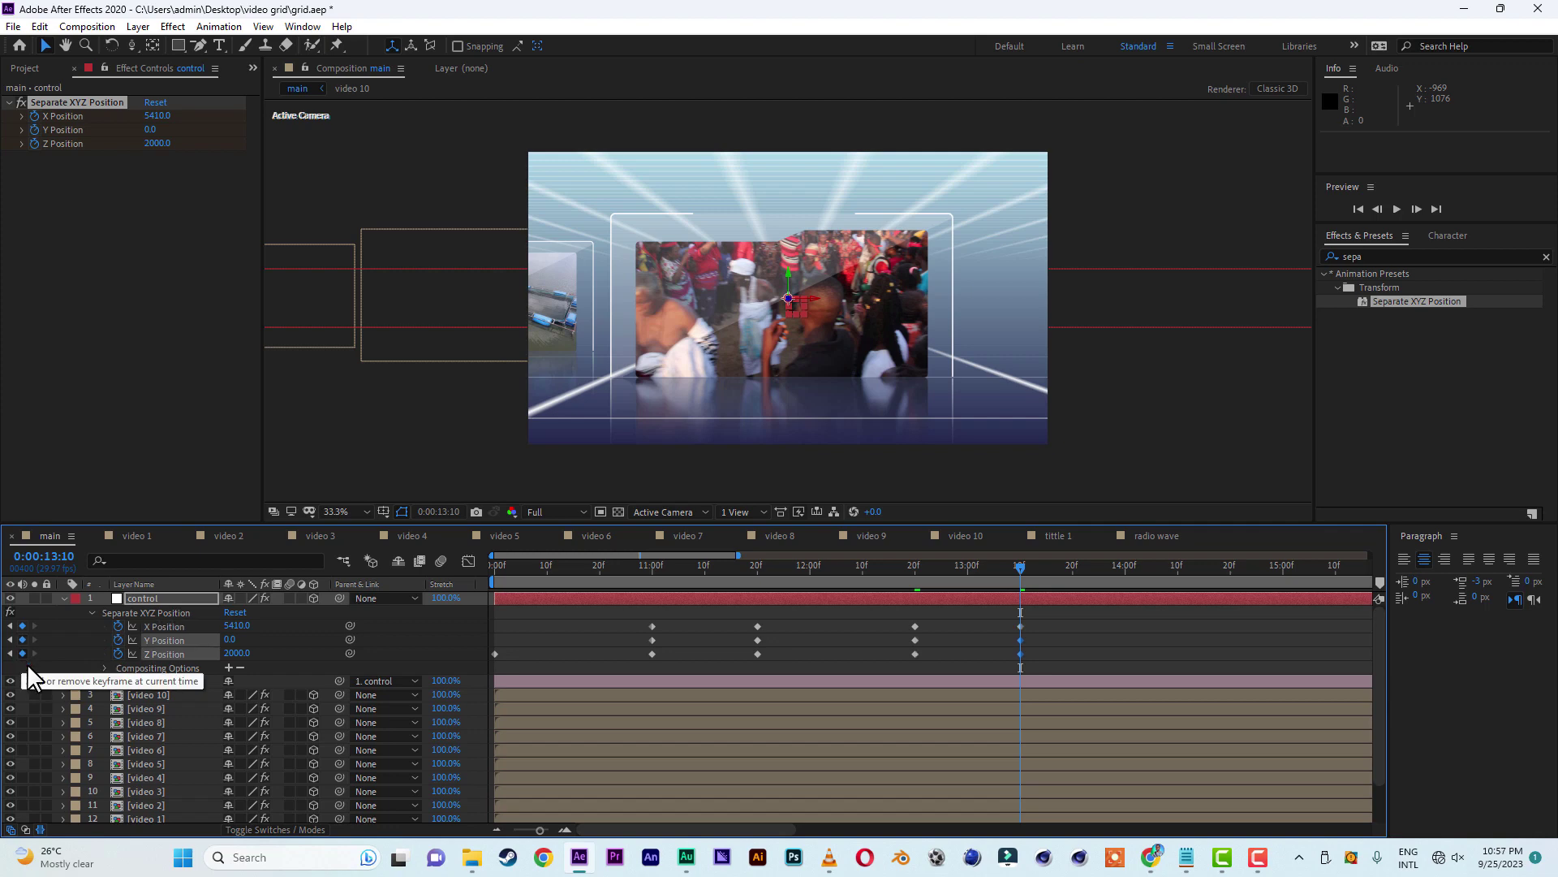
# - Change the control layer's X Position keyframe at 0:00:11:20 to about -150 and save the project
pyautogui.click(755, 565)
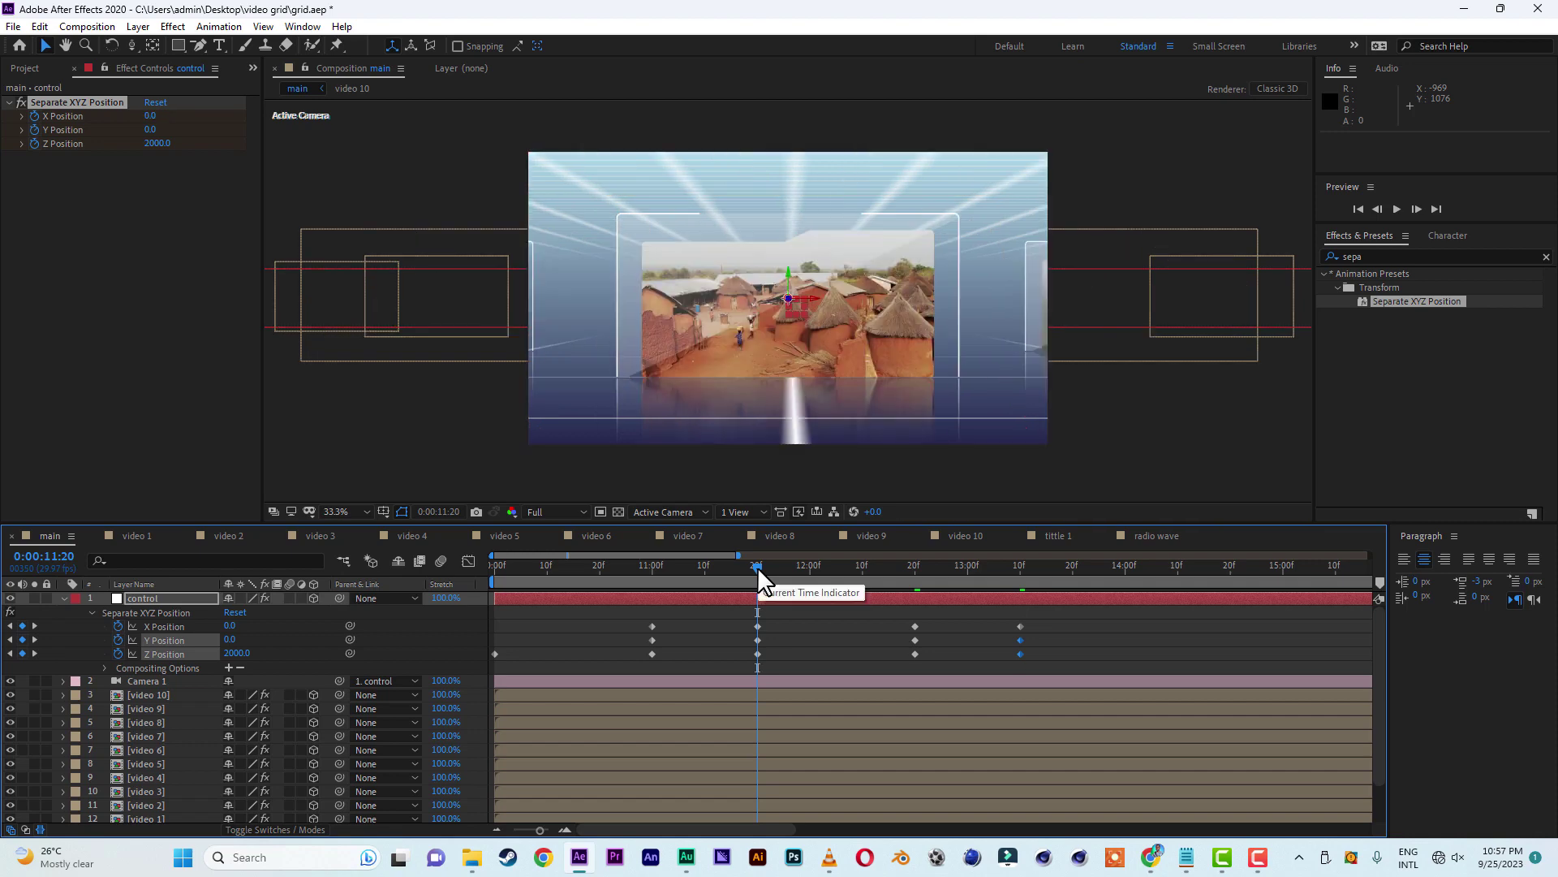
pyautogui.moveTo(640, 566); pyautogui.dragTo(758, 569)
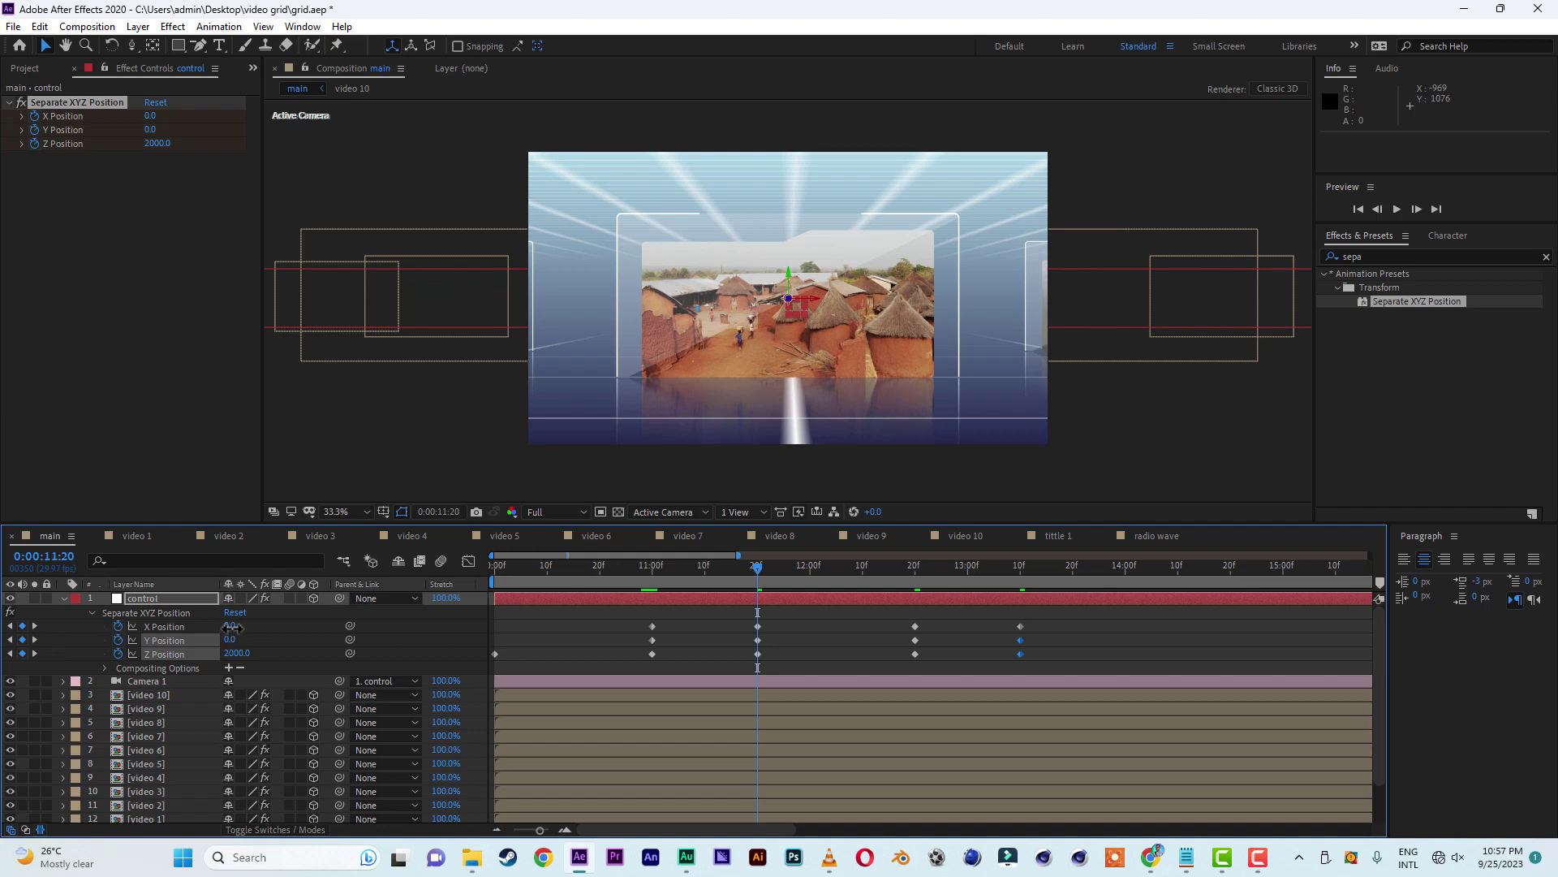
pyautogui.moveTo(232, 625); pyautogui.dragTo(220, 627)
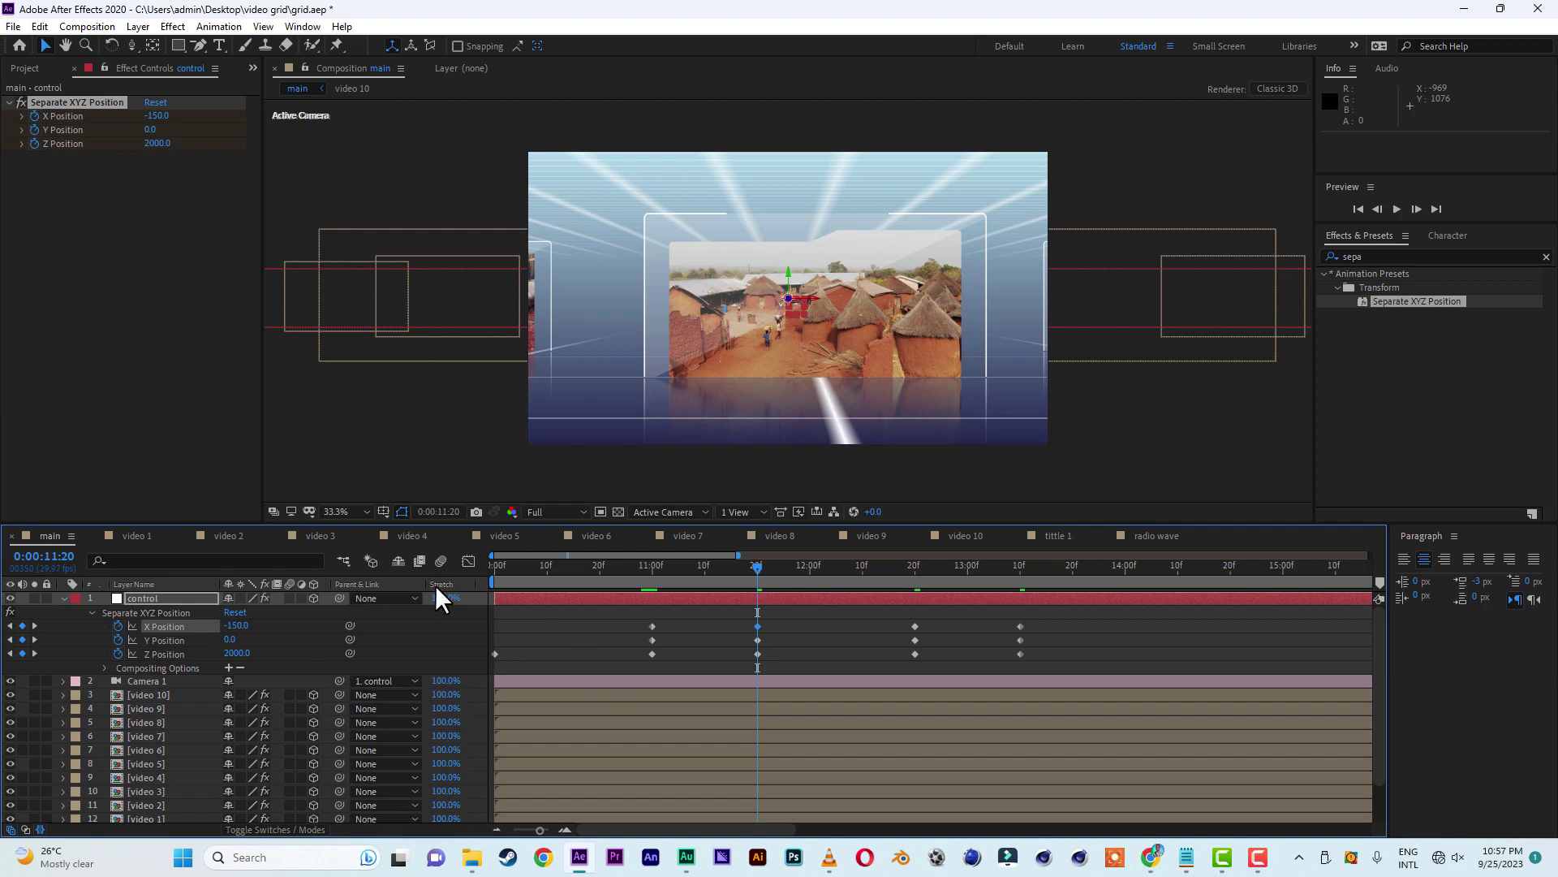
pyautogui.click(13, 27)
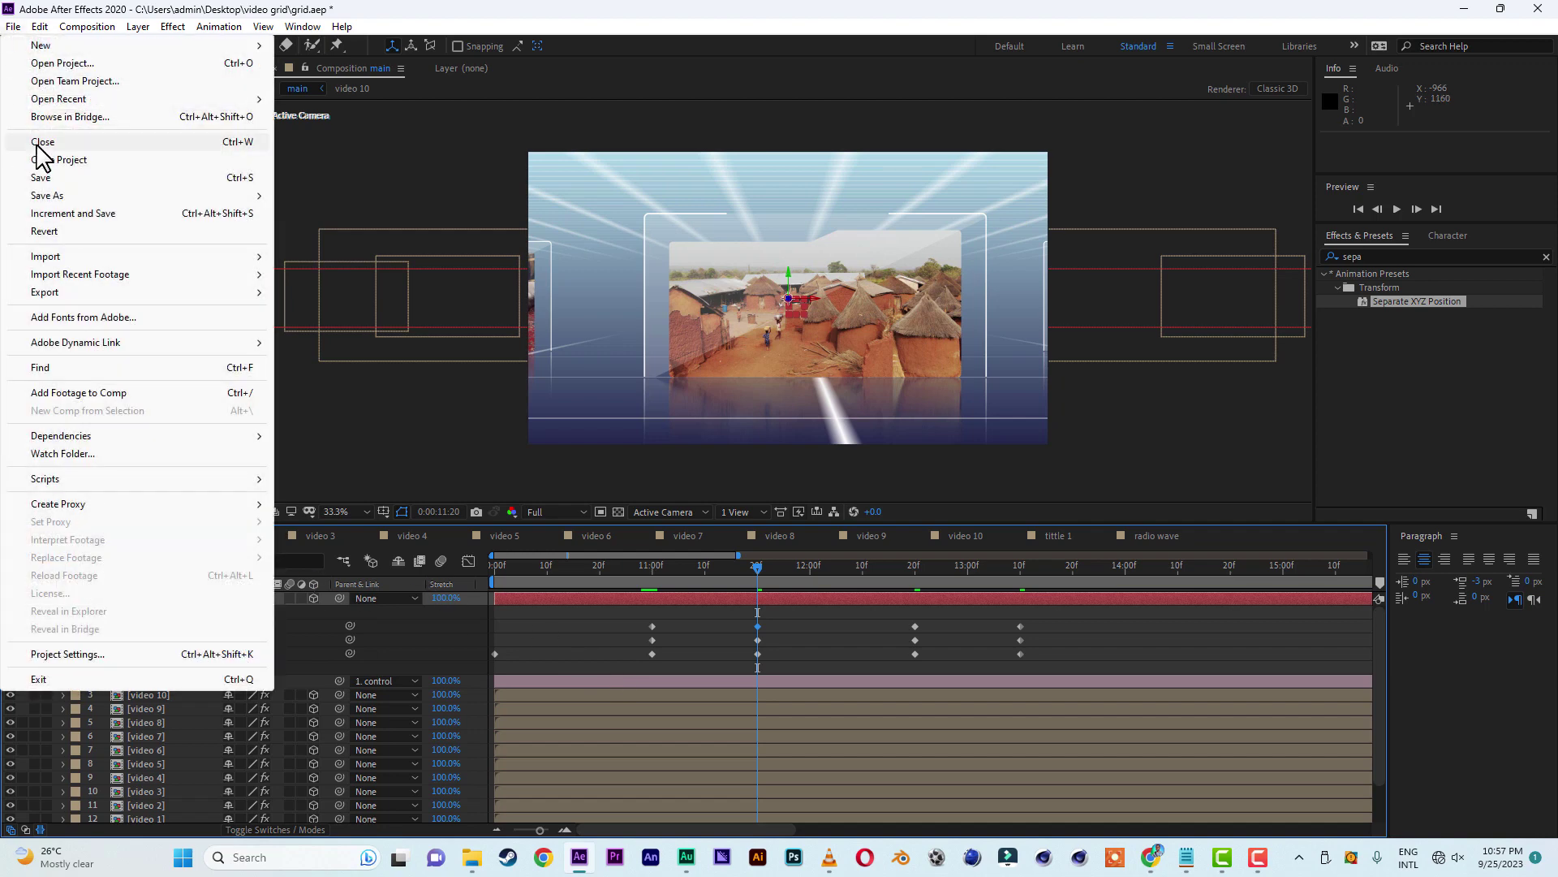
pyautogui.click(42, 191)
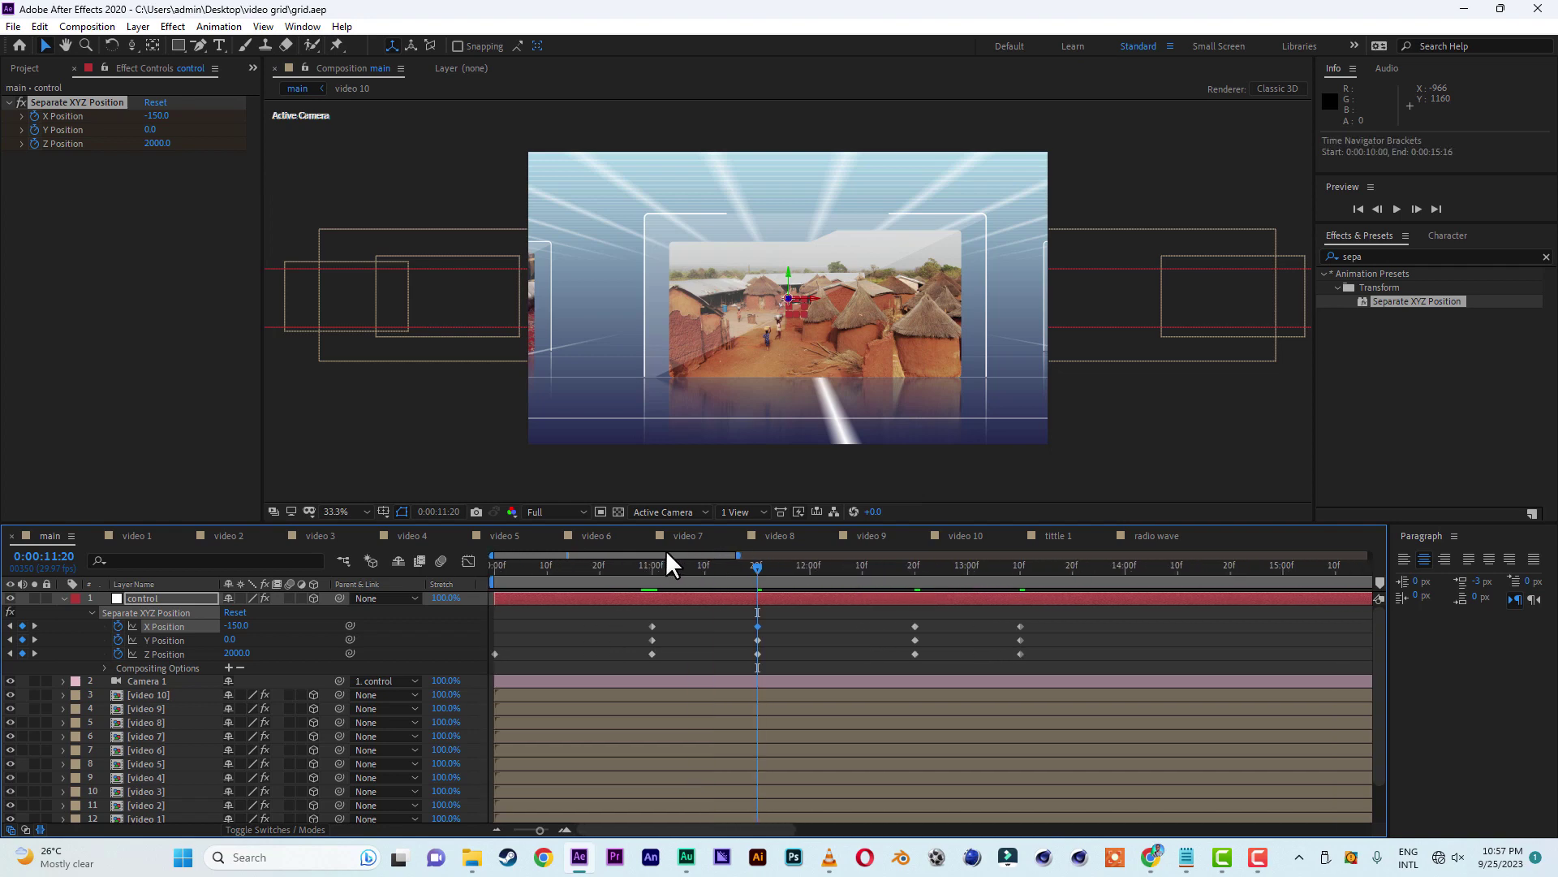
# - At 0:00:14:10, keyframe the control layer's X Position at about 2680 and Z Position at about 11920, and add a Y Position keyframe
pyautogui.moveTo(755, 566); pyautogui.dragTo(1020, 575)
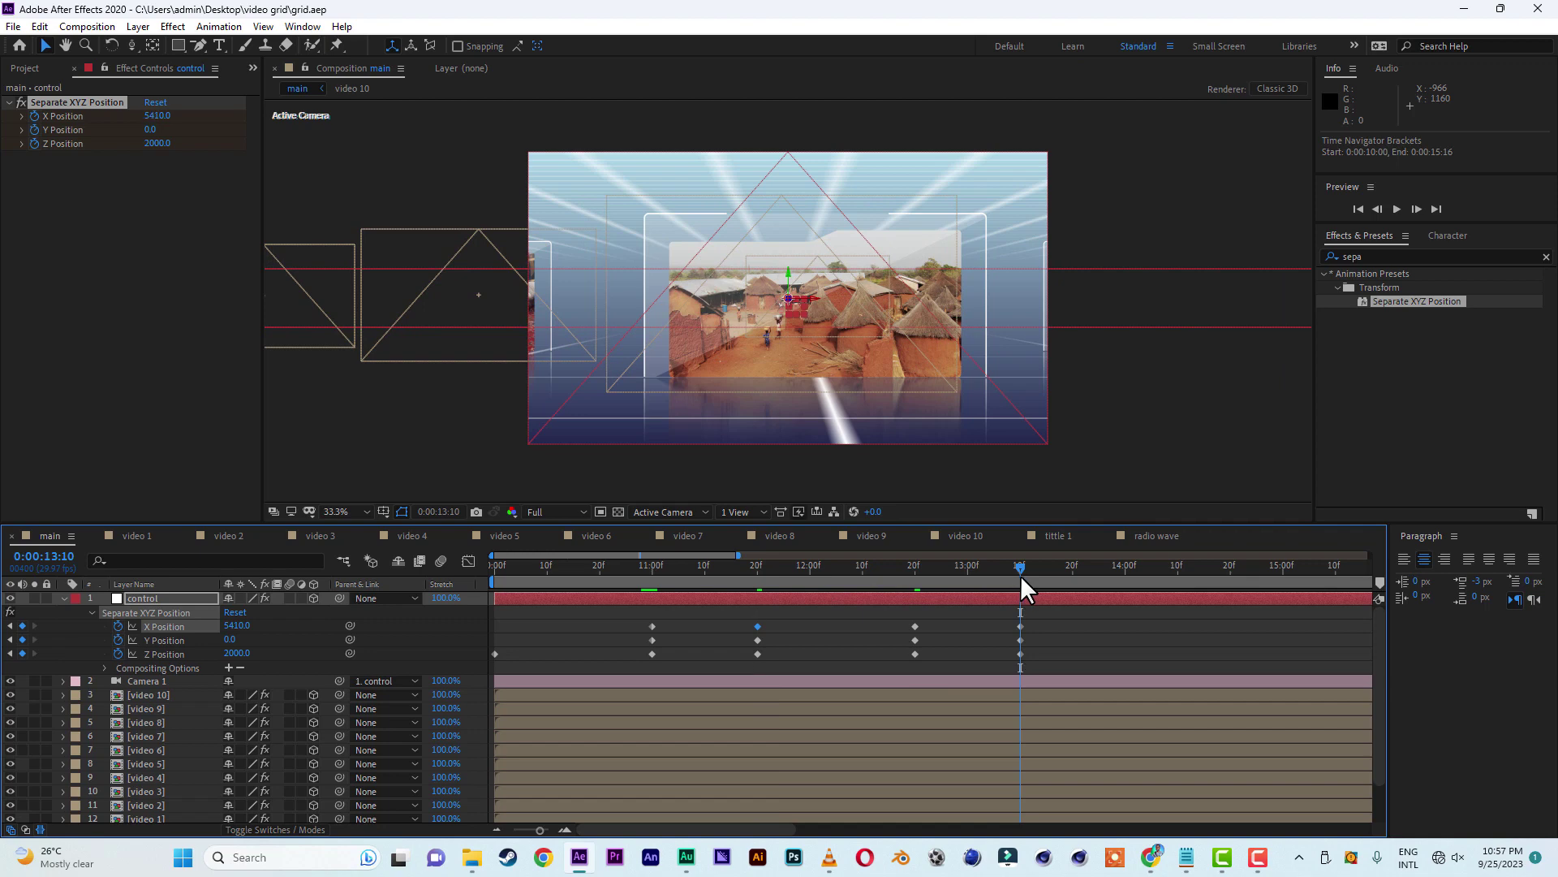
pyautogui.click(1177, 566)
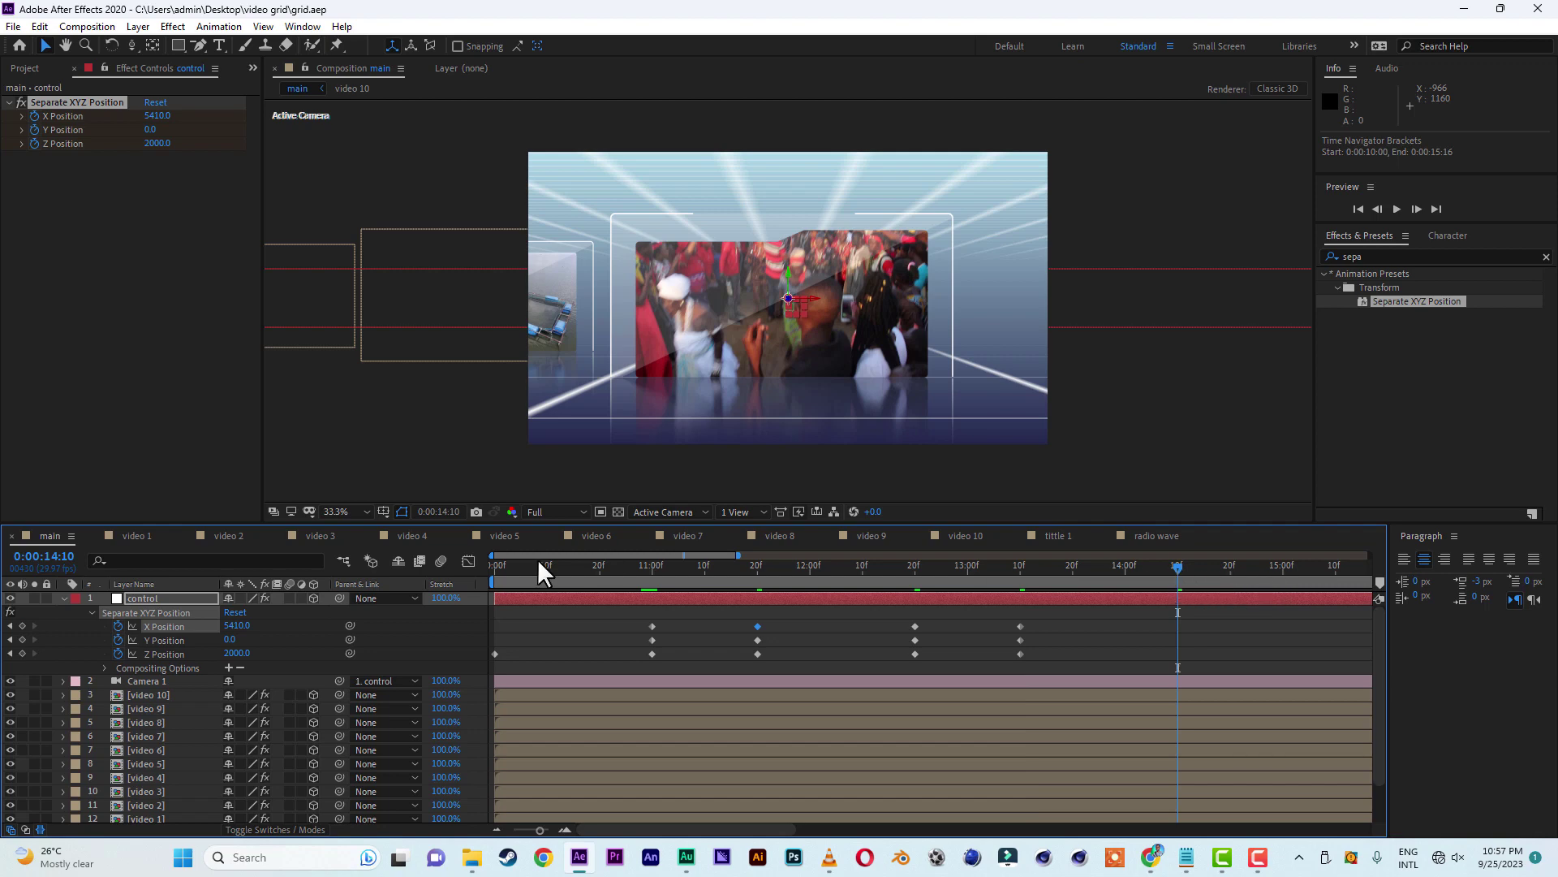
pyautogui.moveTo(233, 625); pyautogui.dragTo(85, 627)
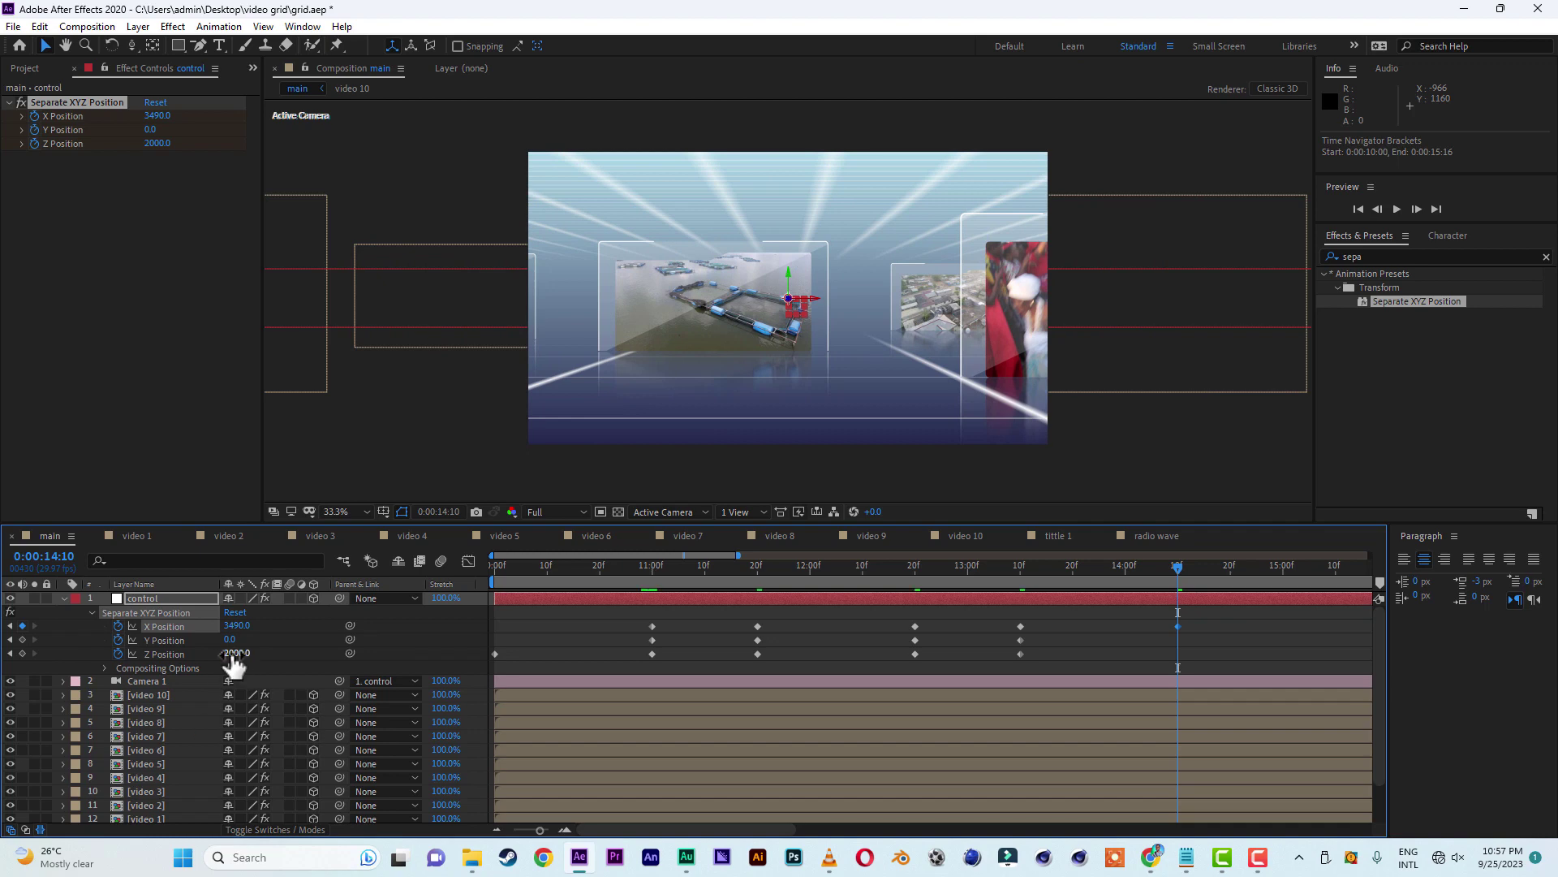
pyautogui.moveTo(235, 654); pyautogui.dragTo(629, 668)
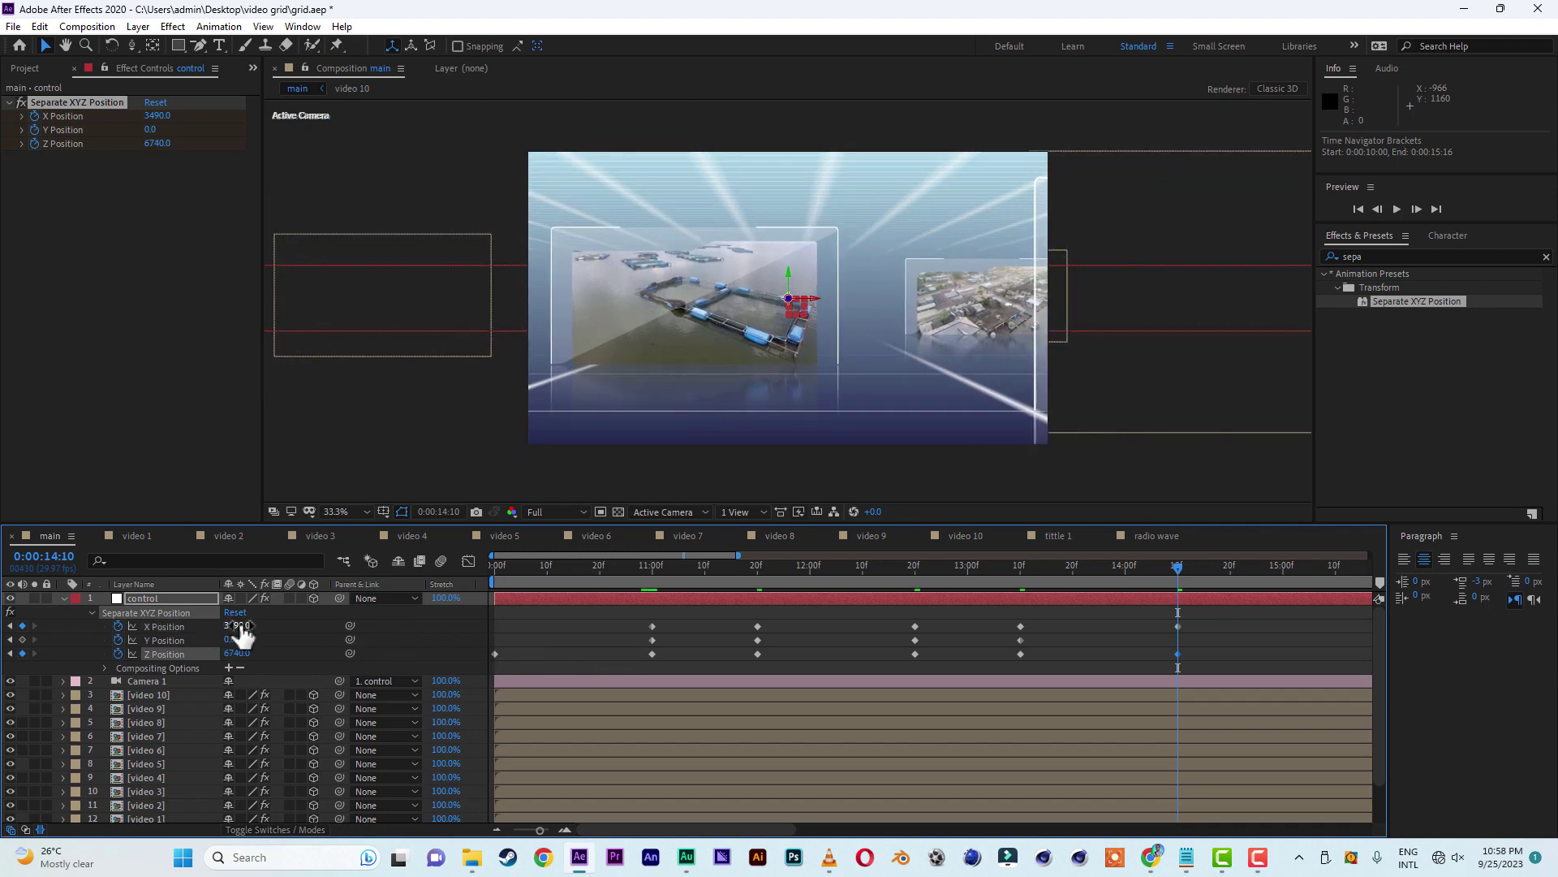
pyautogui.moveTo(237, 626); pyautogui.dragTo(667, 657)
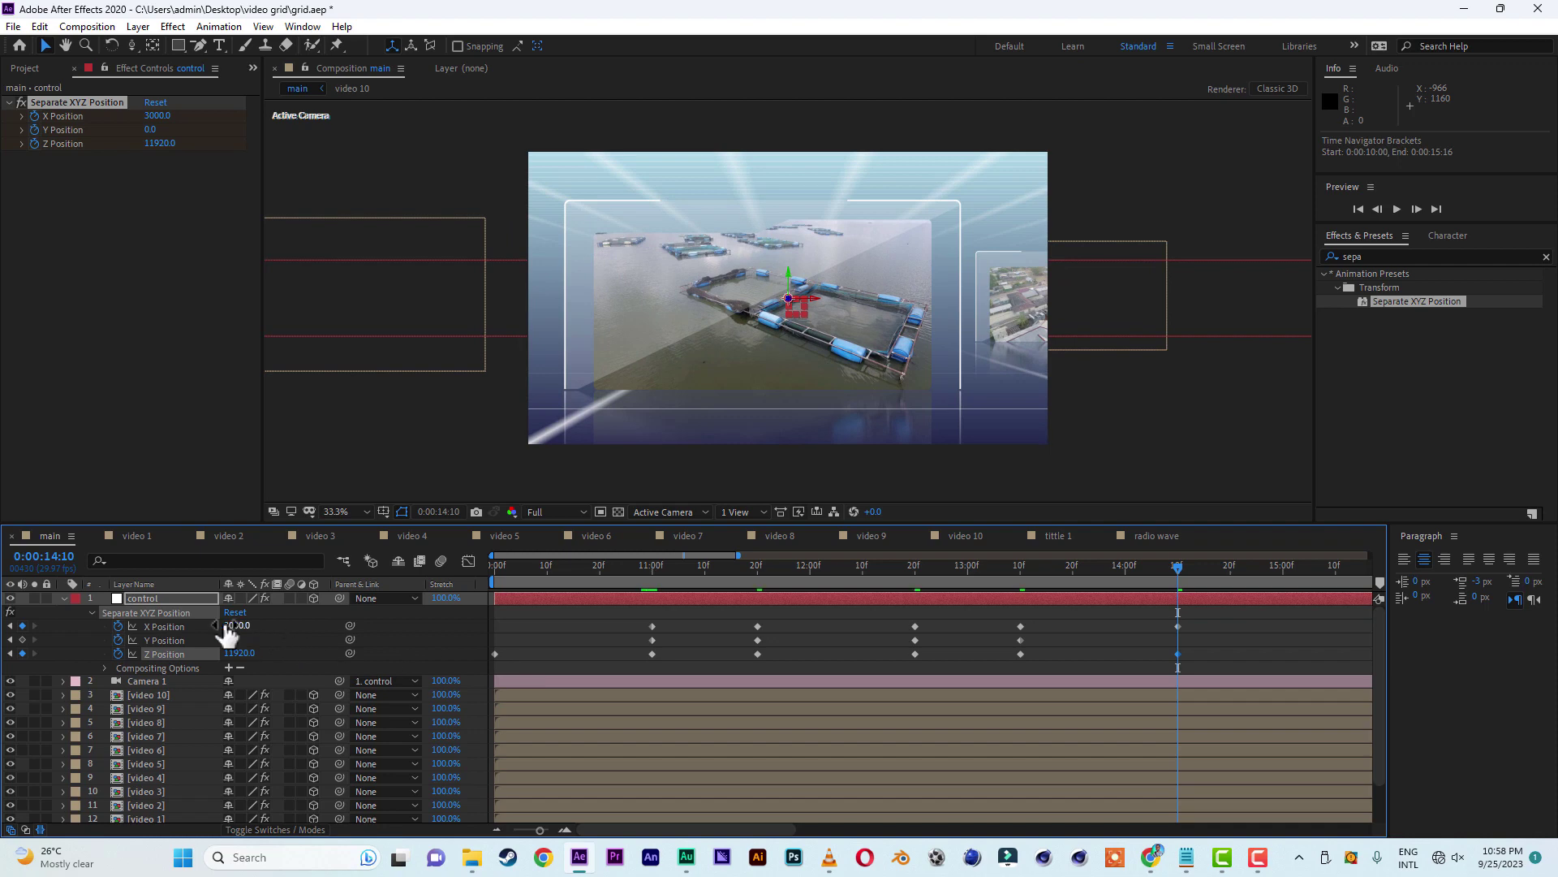
pyautogui.moveTo(238, 625); pyautogui.dragTo(232, 625)
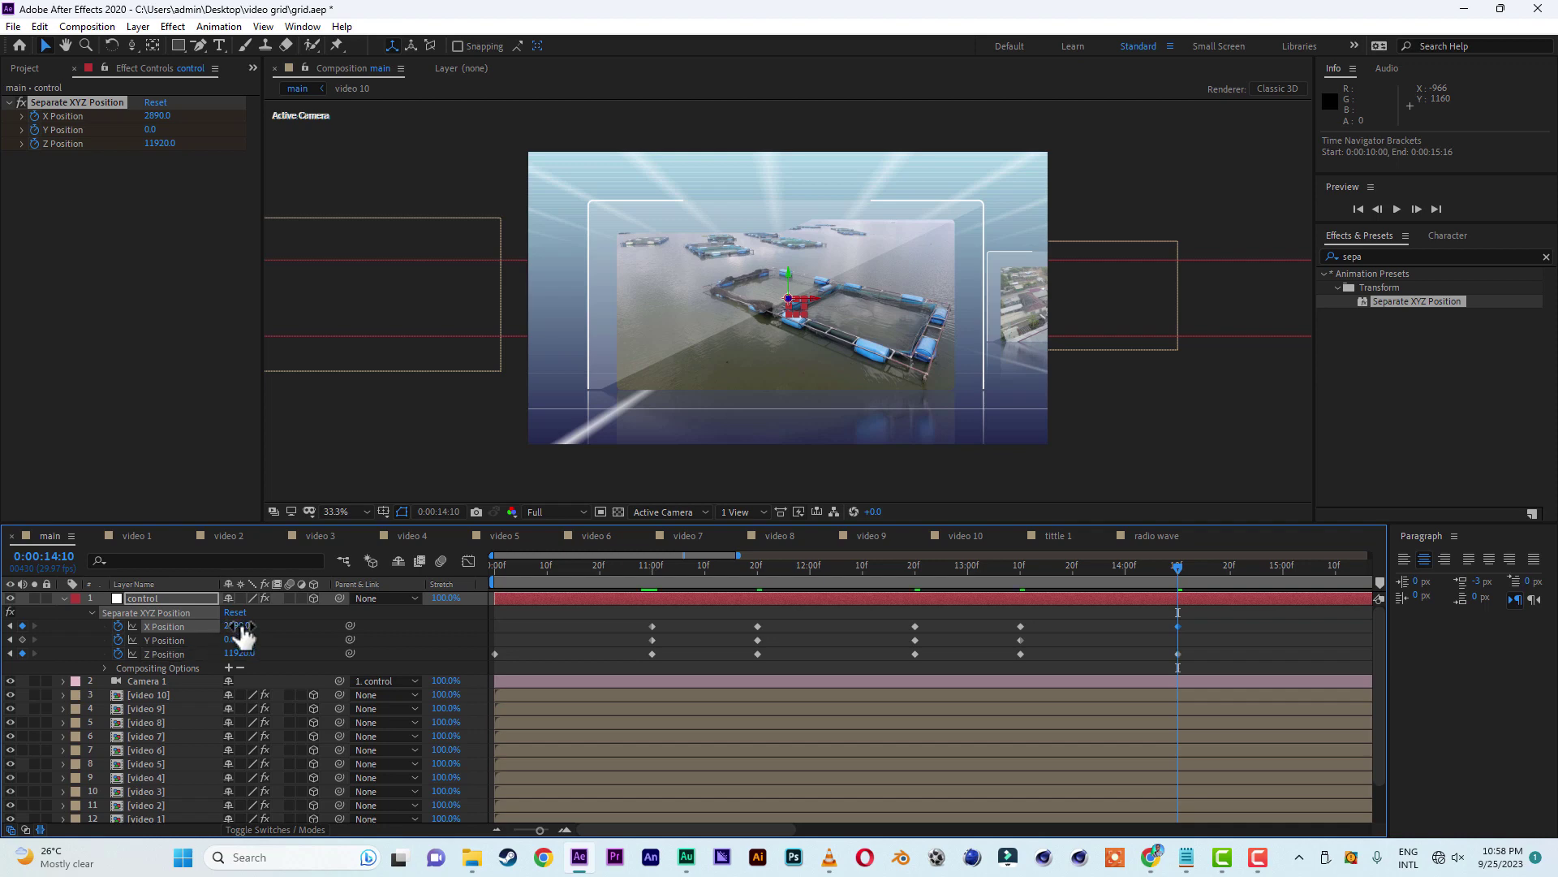
pyautogui.moveTo(238, 626); pyautogui.dragTo(223, 626)
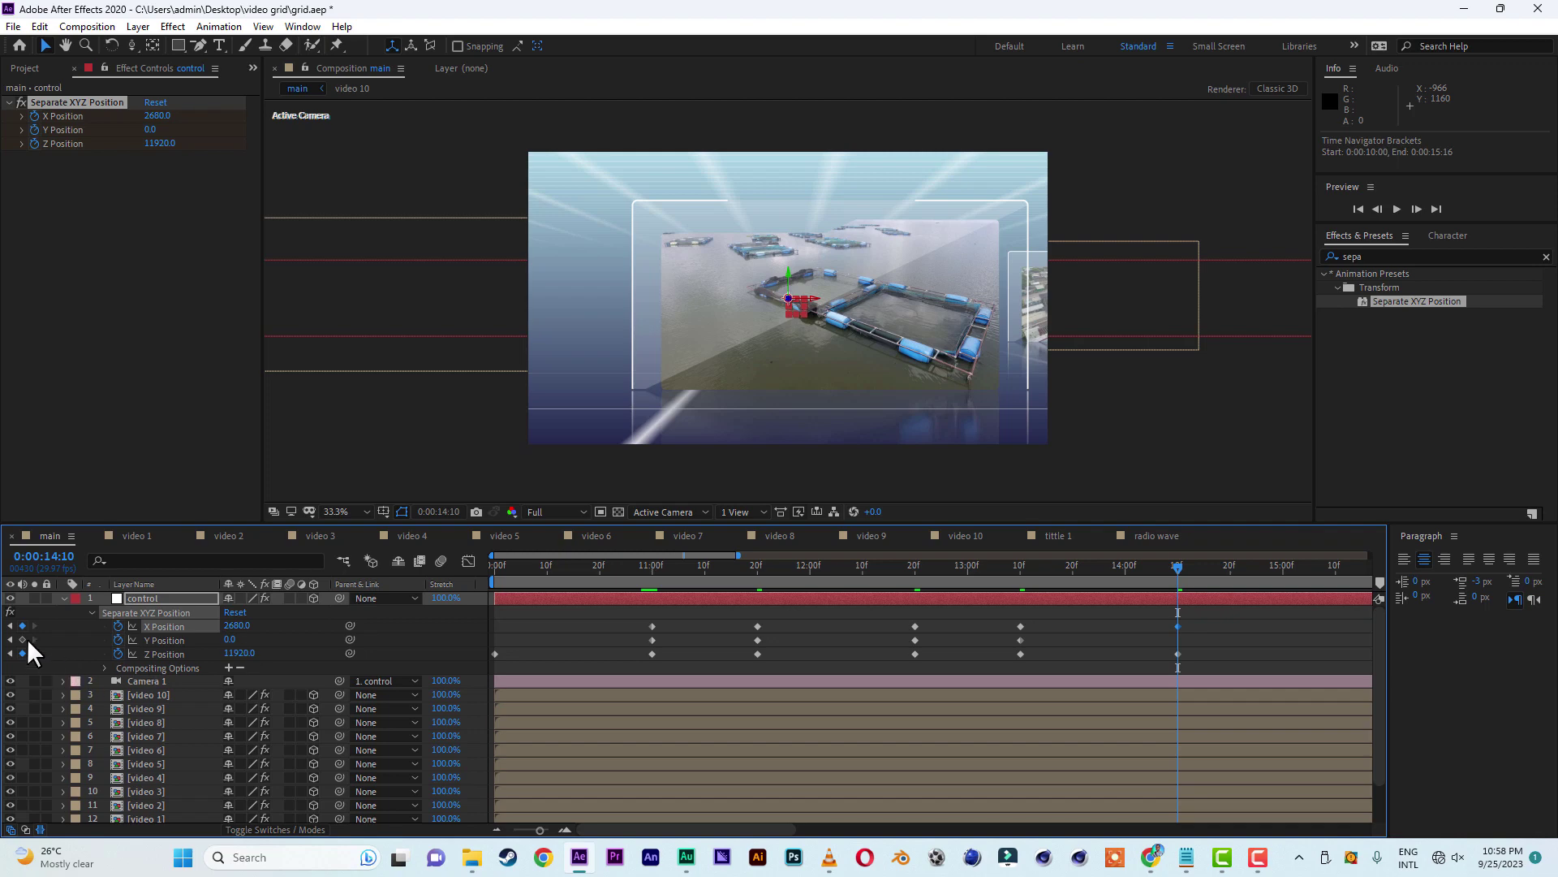
pyautogui.click(22, 639)
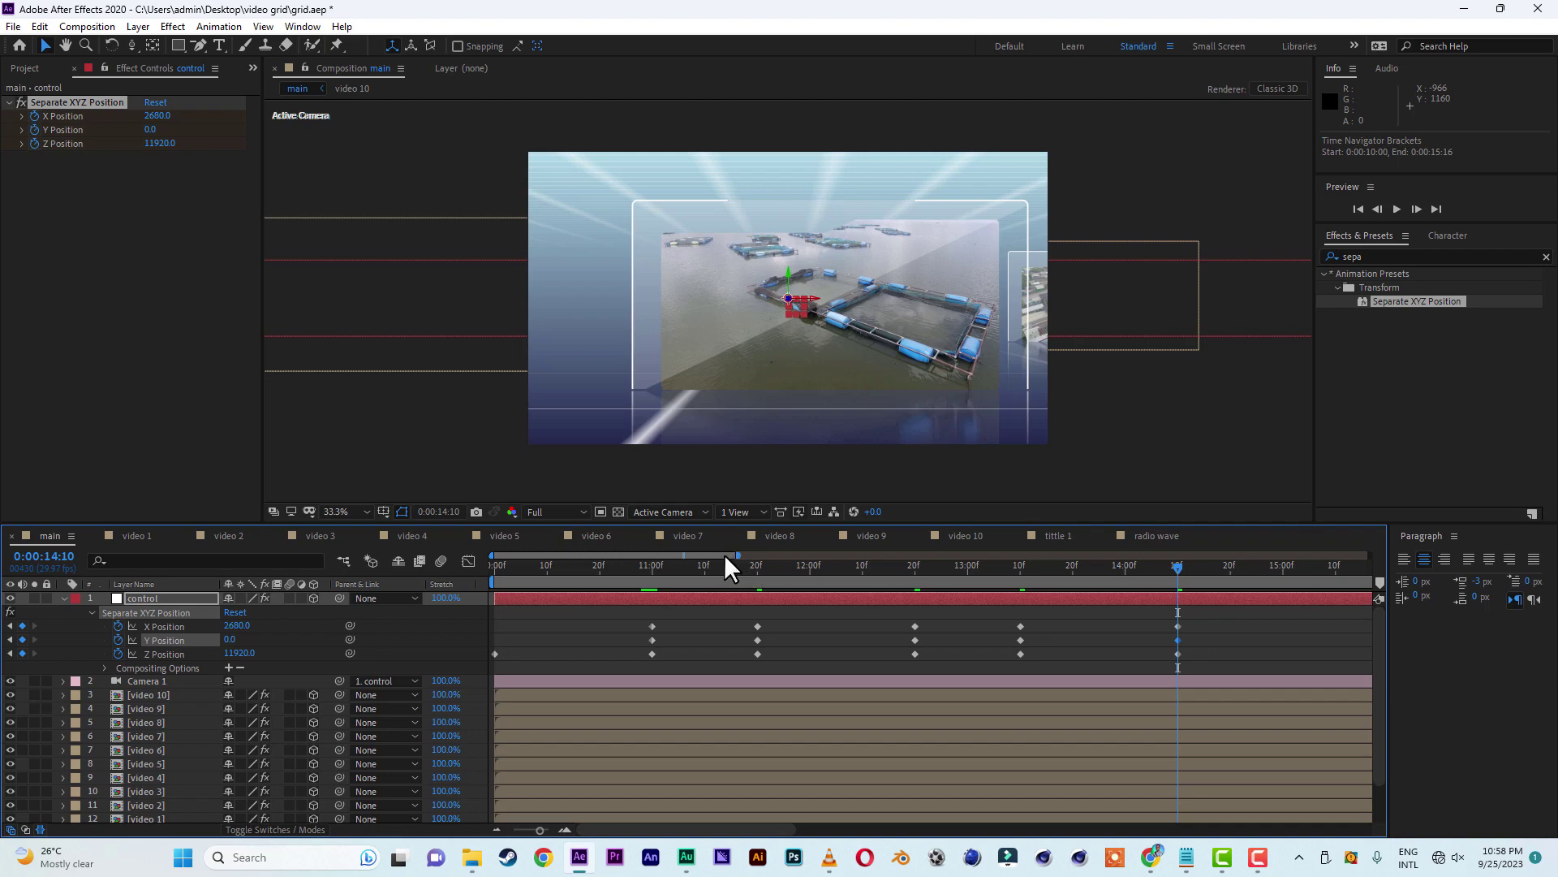
# - At 0:00:15:00, keyframe the control layer's X Position at about 2910 and add Y and Z Position keyframes
pyautogui.moveTo(724, 554); pyautogui.dragTo(788, 556)
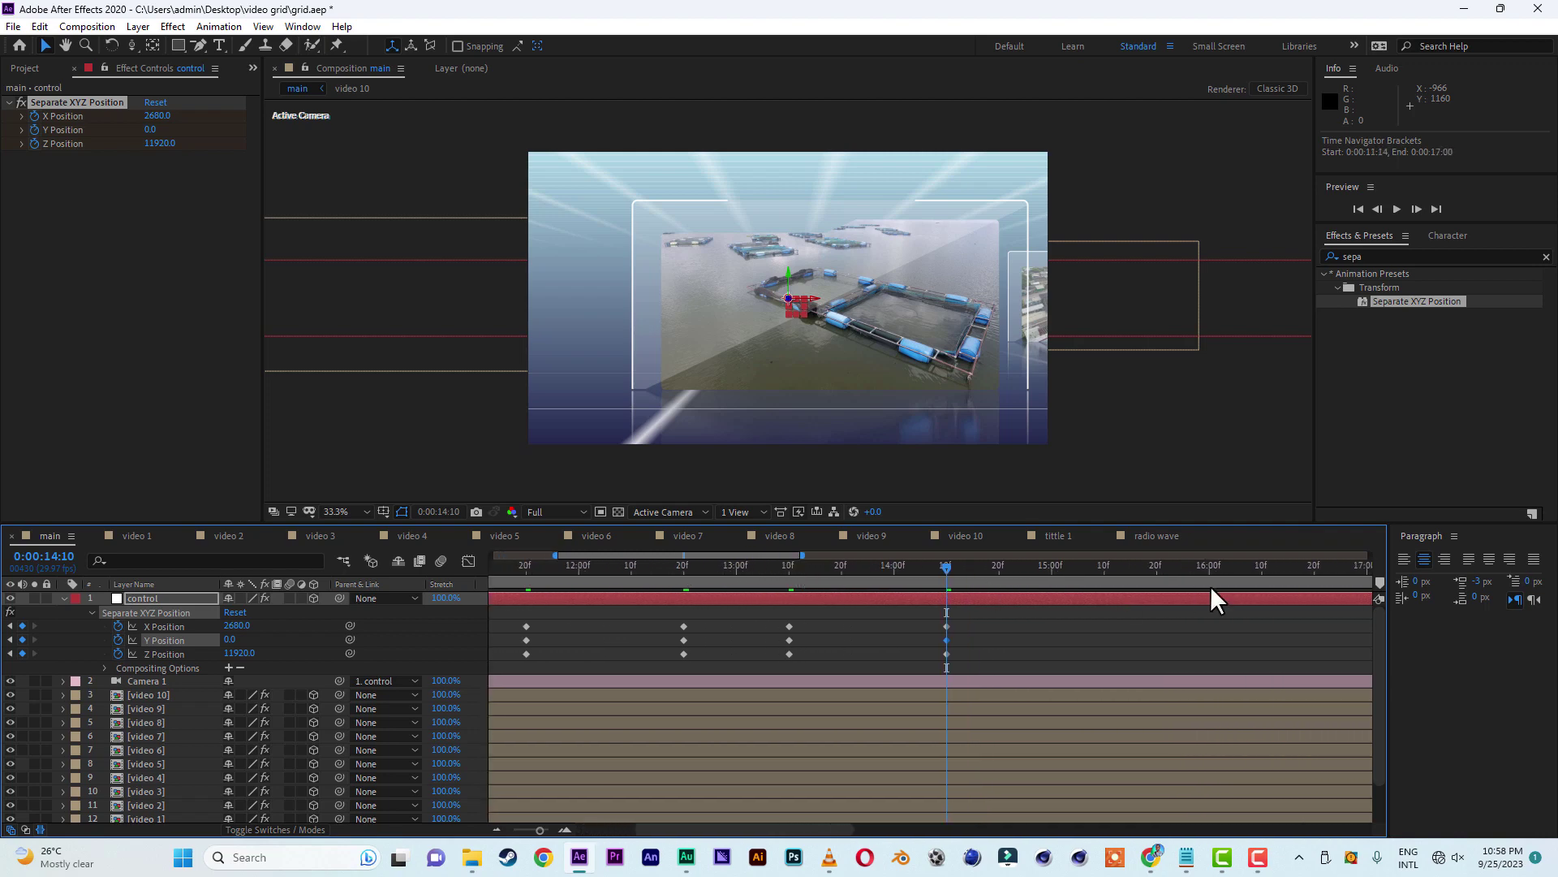
pyautogui.click(1050, 563)
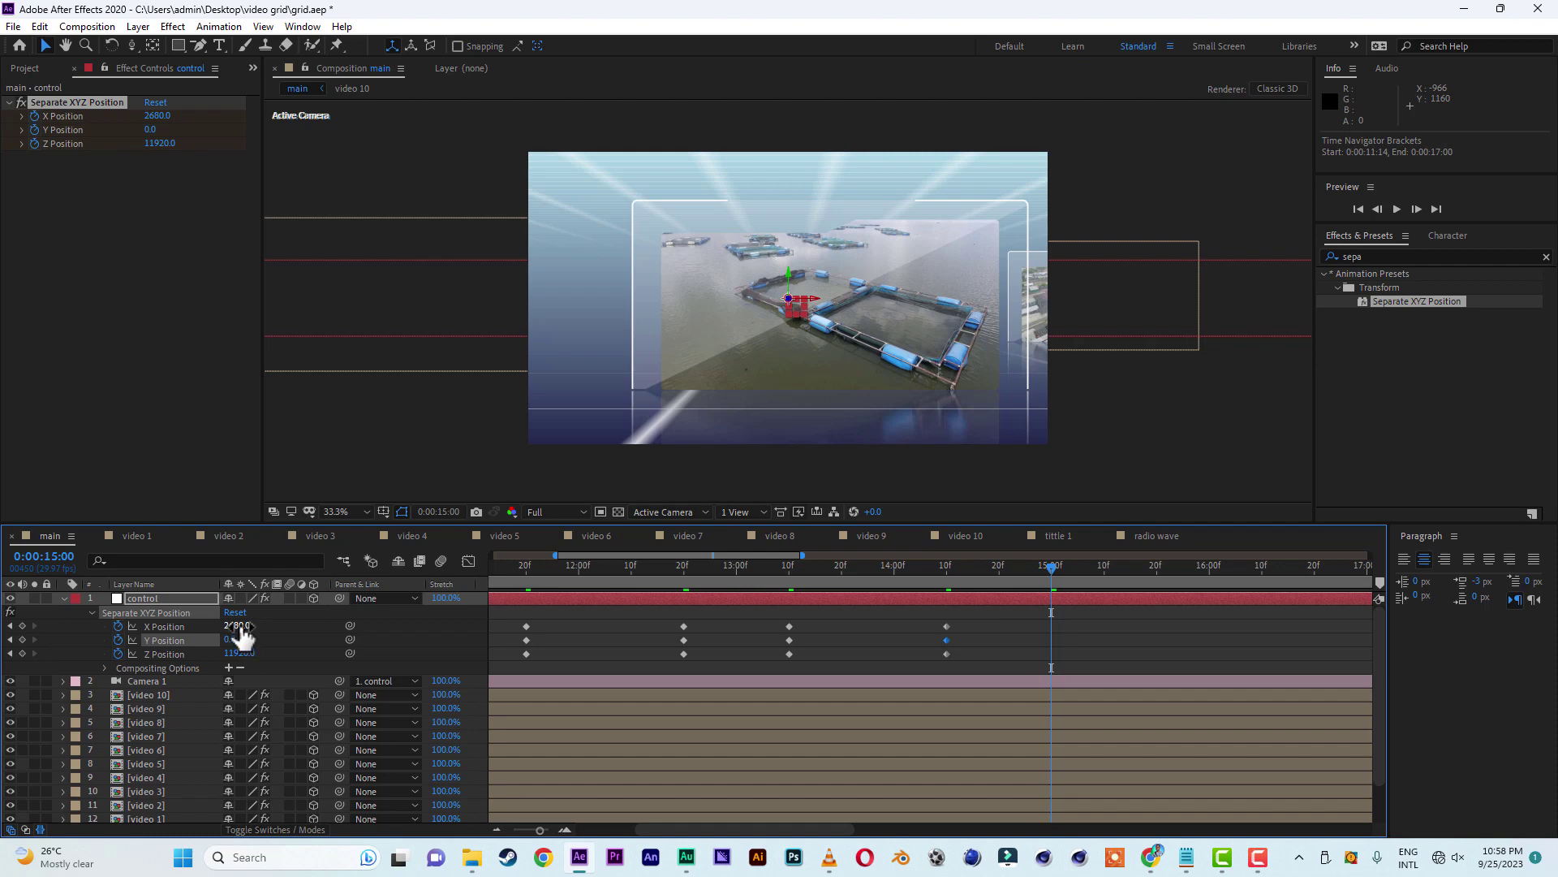
pyautogui.moveTo(237, 626); pyautogui.dragTo(258, 626)
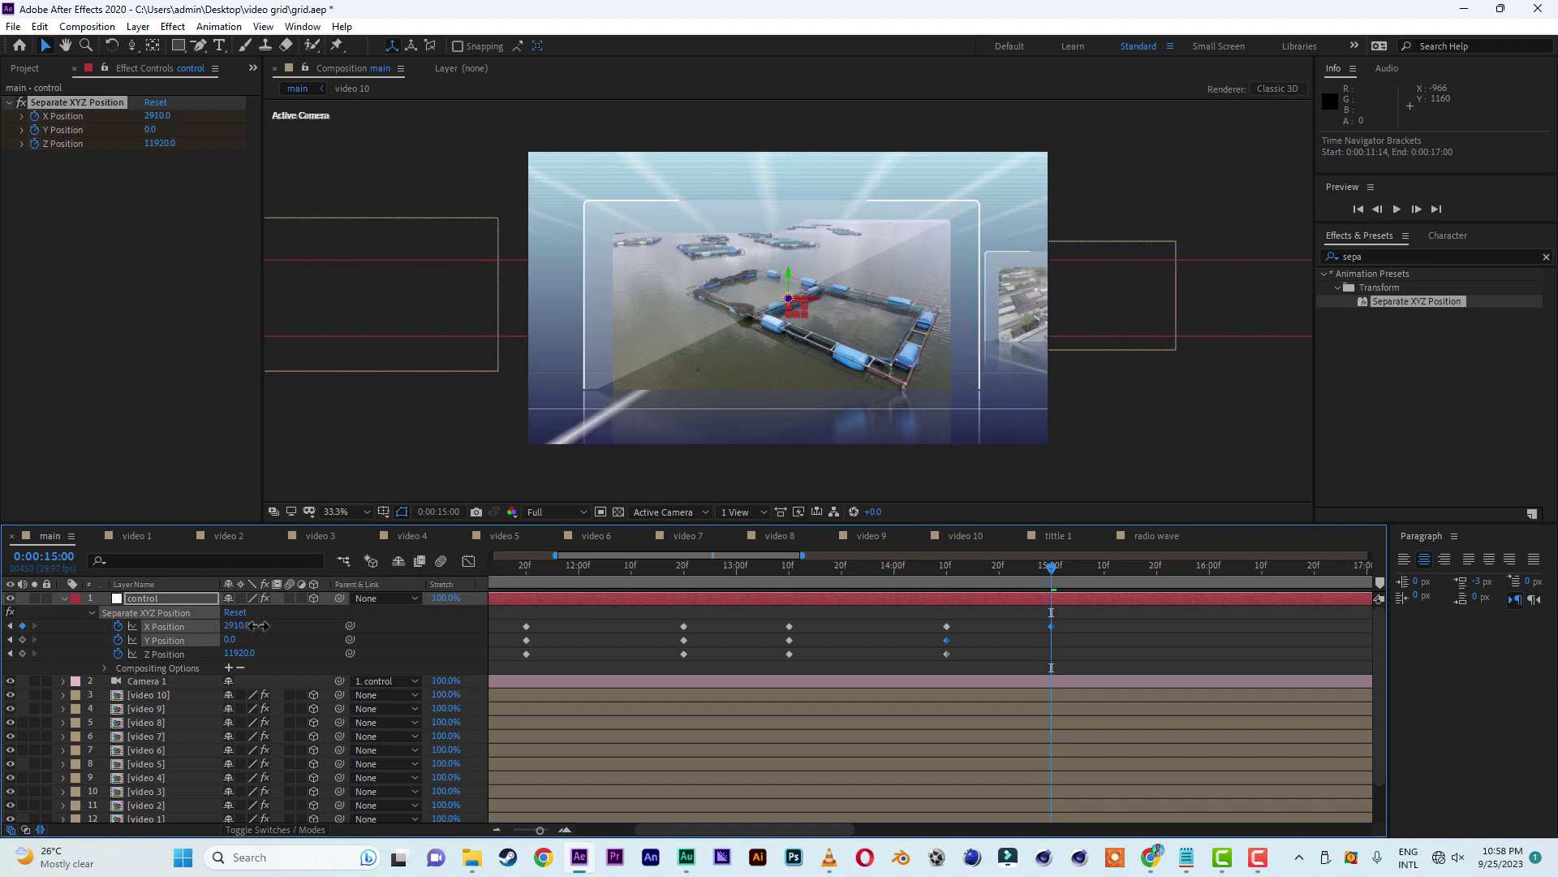
pyautogui.click(23, 640)
pyautogui.click(22, 654)
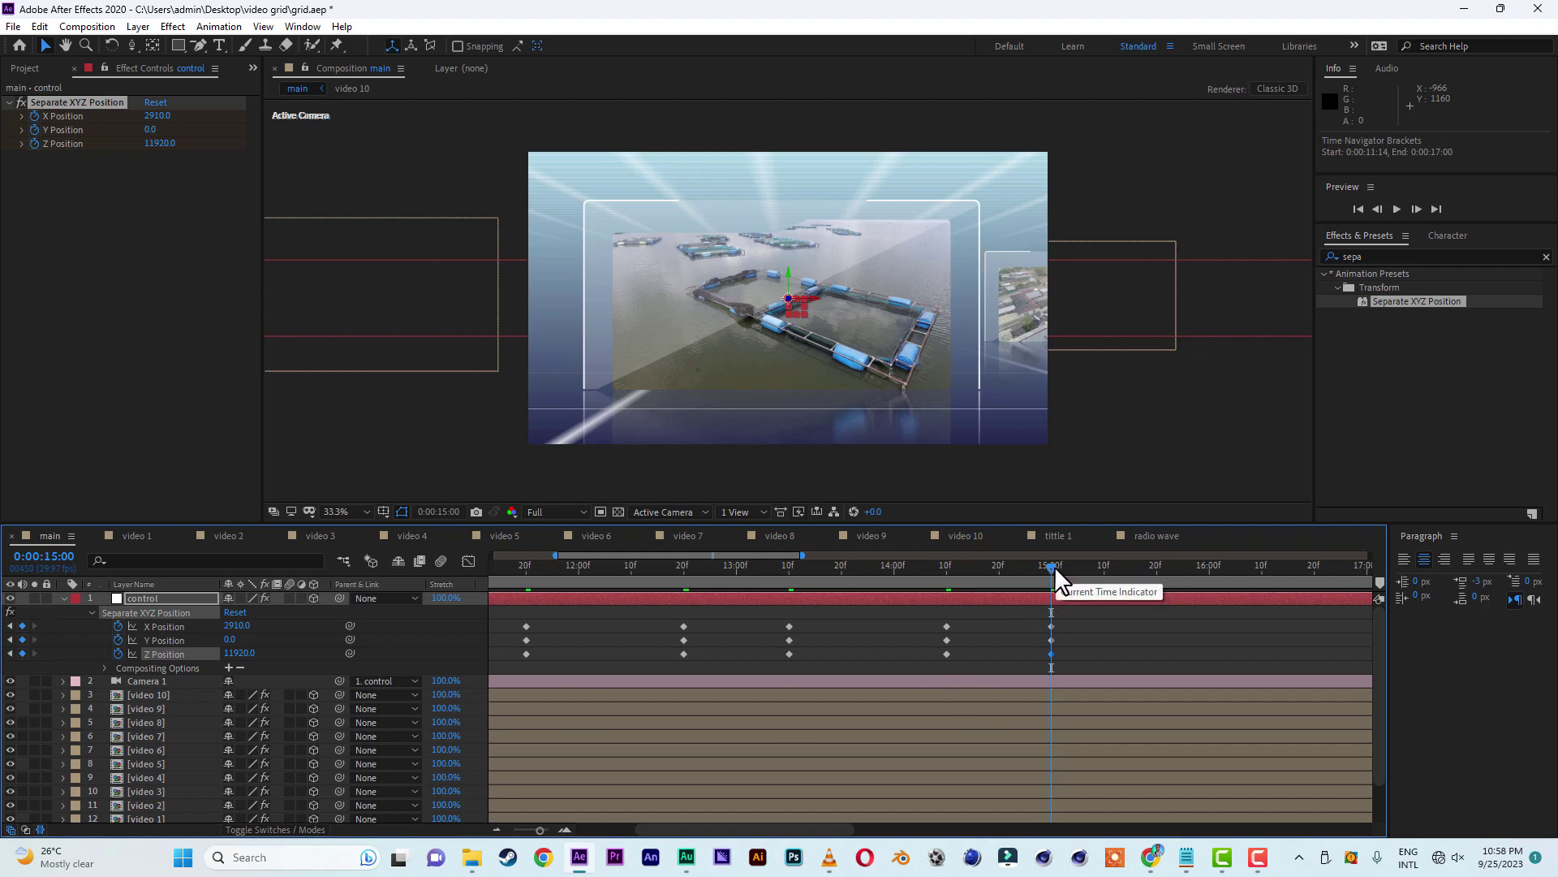
# - At 0:00:16:00, keyframe the control layer's X Position at about 70 and Z Position at about 18330, and add a Y Position keyframe
pyautogui.click(1209, 566)
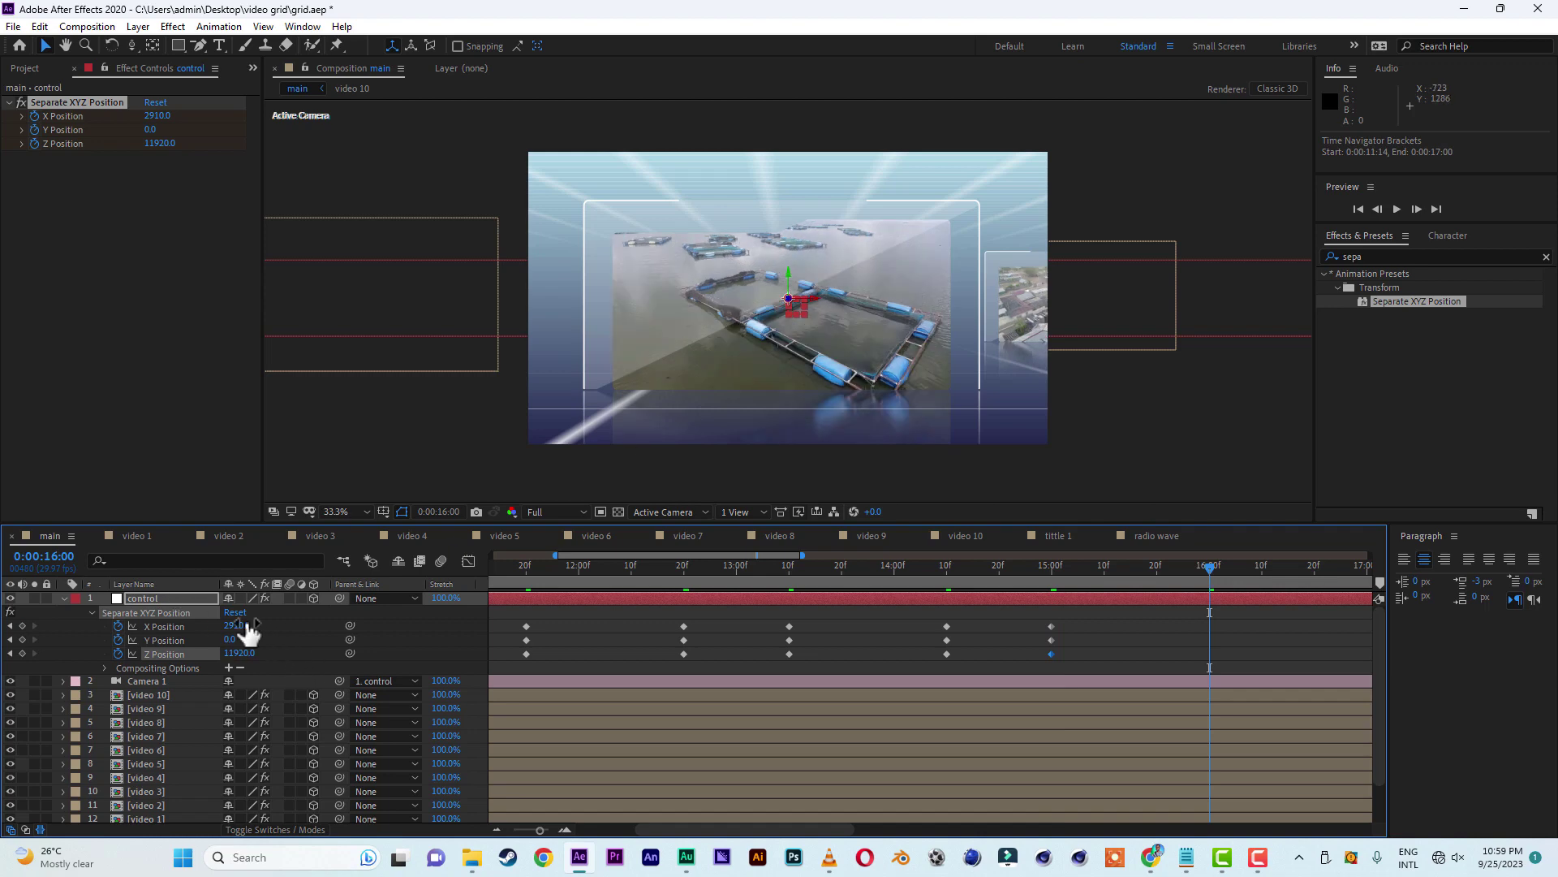
pyautogui.moveTo(237, 625); pyautogui.dragTo(133, 626)
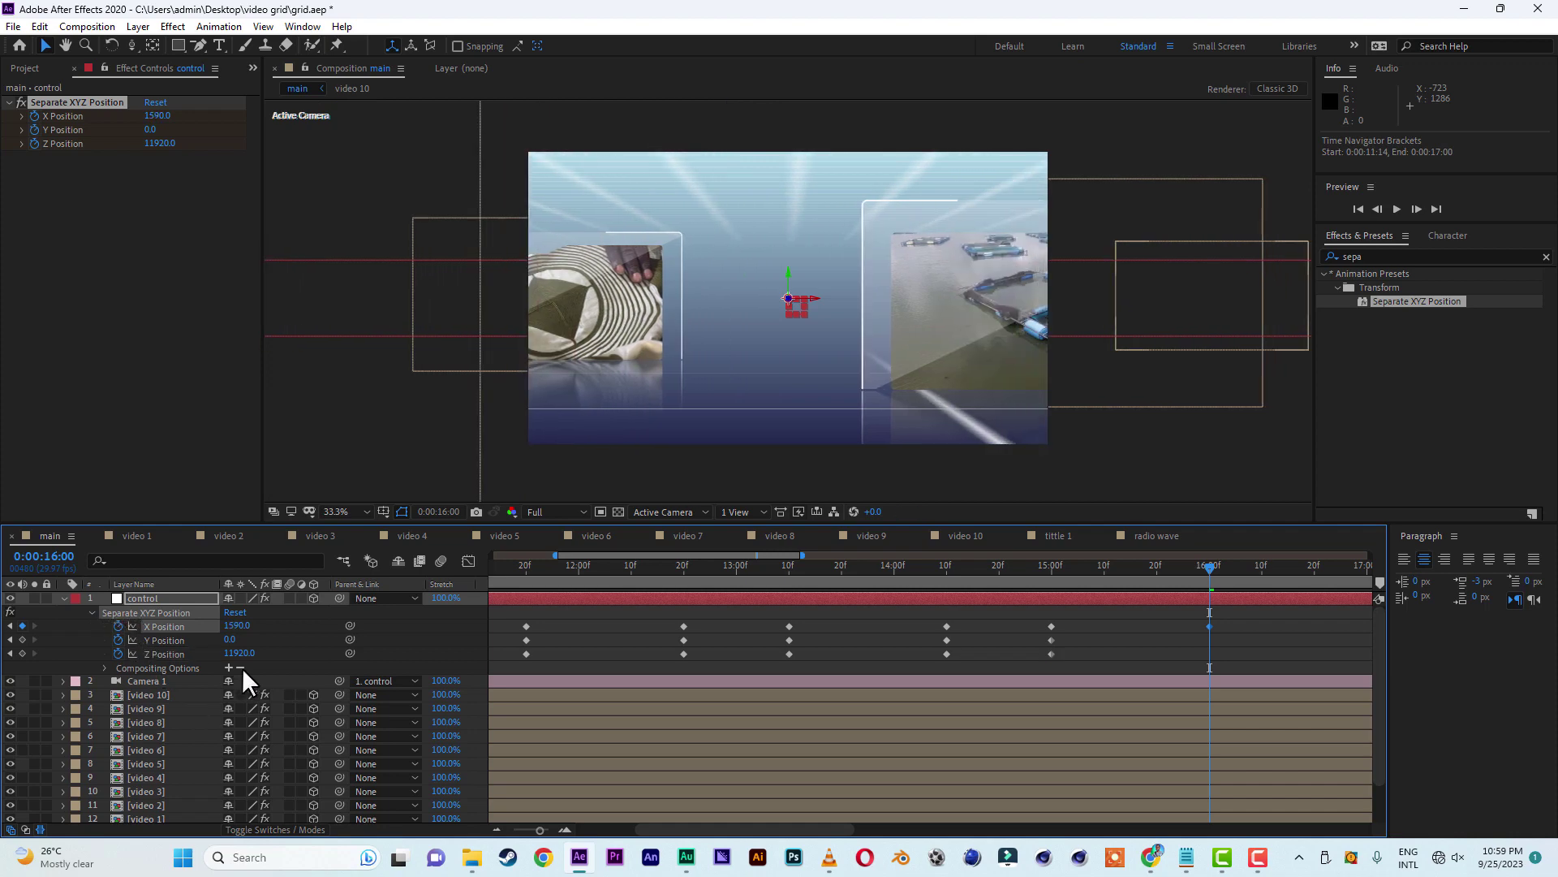
pyautogui.moveTo(246, 653); pyautogui.dragTo(357, 631)
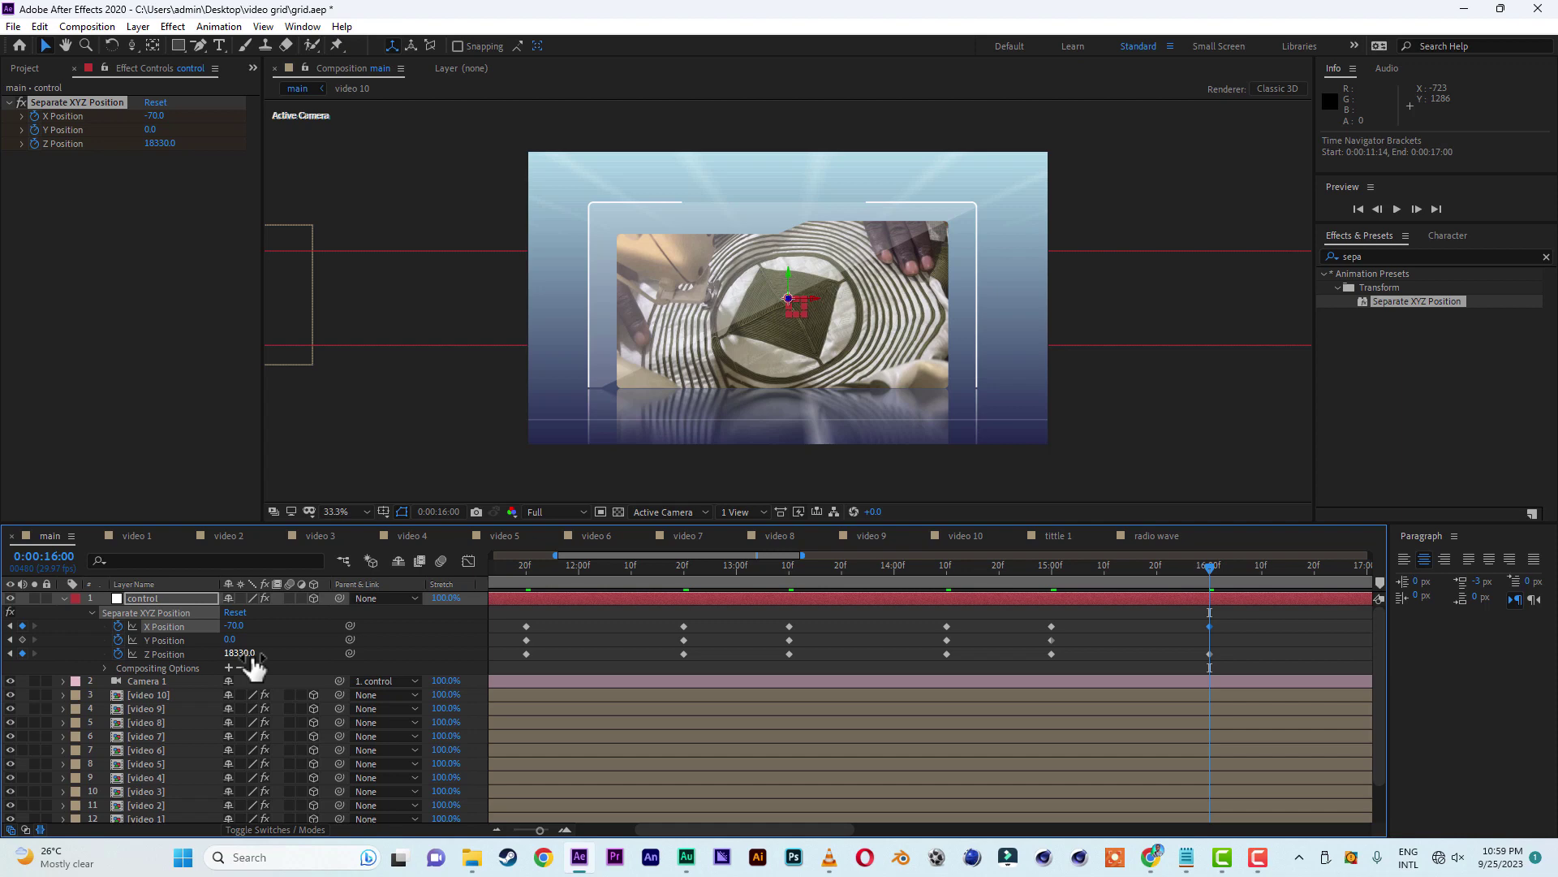
pyautogui.hotkey('ctrl', 'z')
pyautogui.click(22, 640)
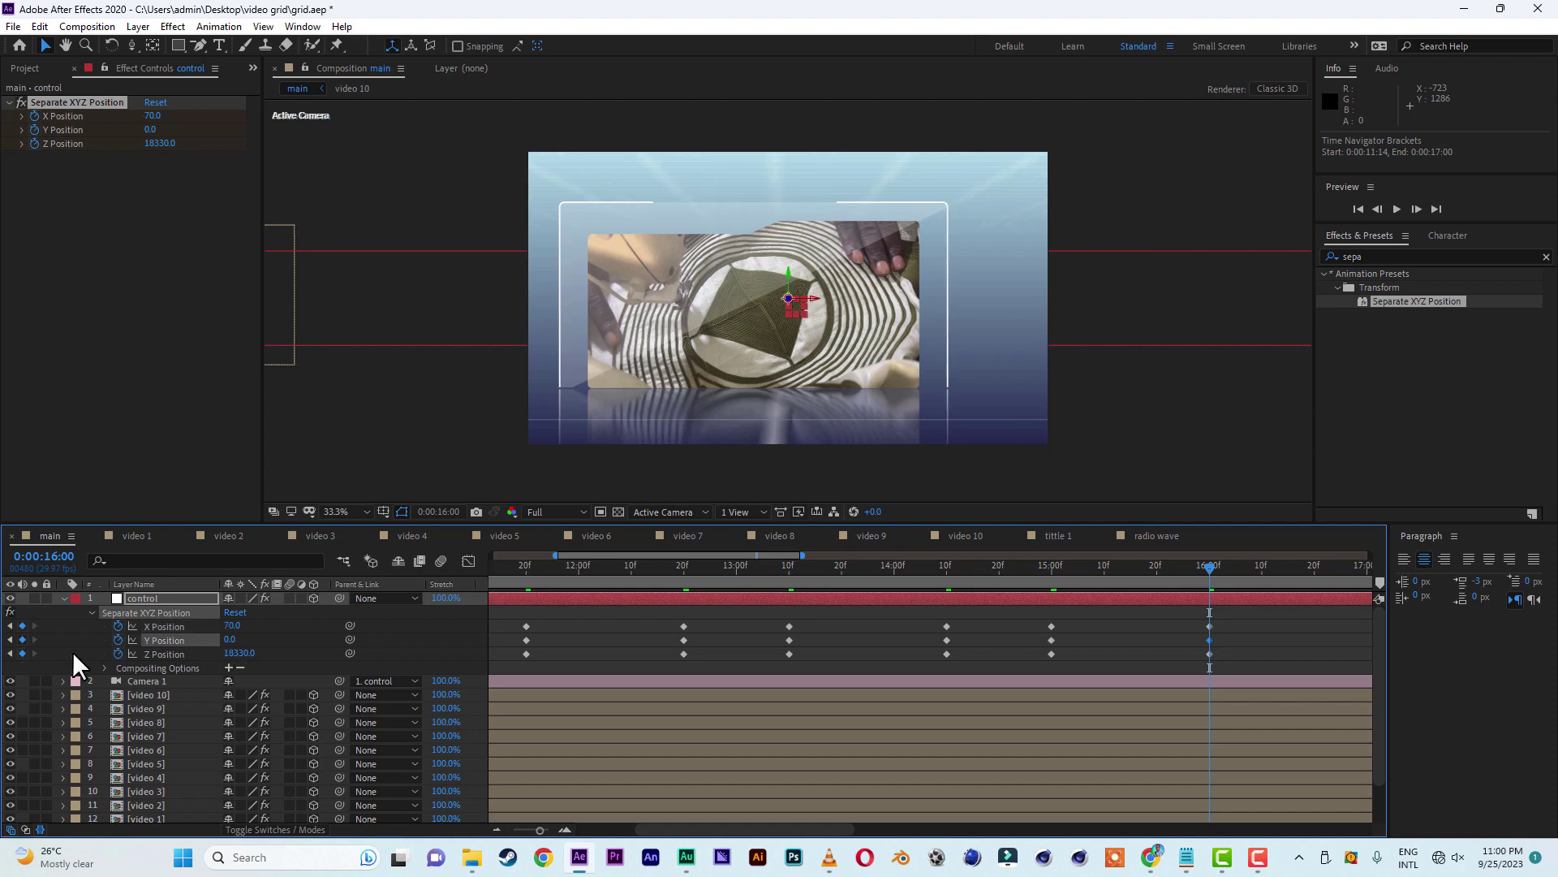
# - At 0:00:16:20, keyframe the control layer's X Position at about -7000 and Z Position at about 30000, and add a Y Position keyframe
pyautogui.moveTo(554, 553); pyautogui.dragTo(445, 551)
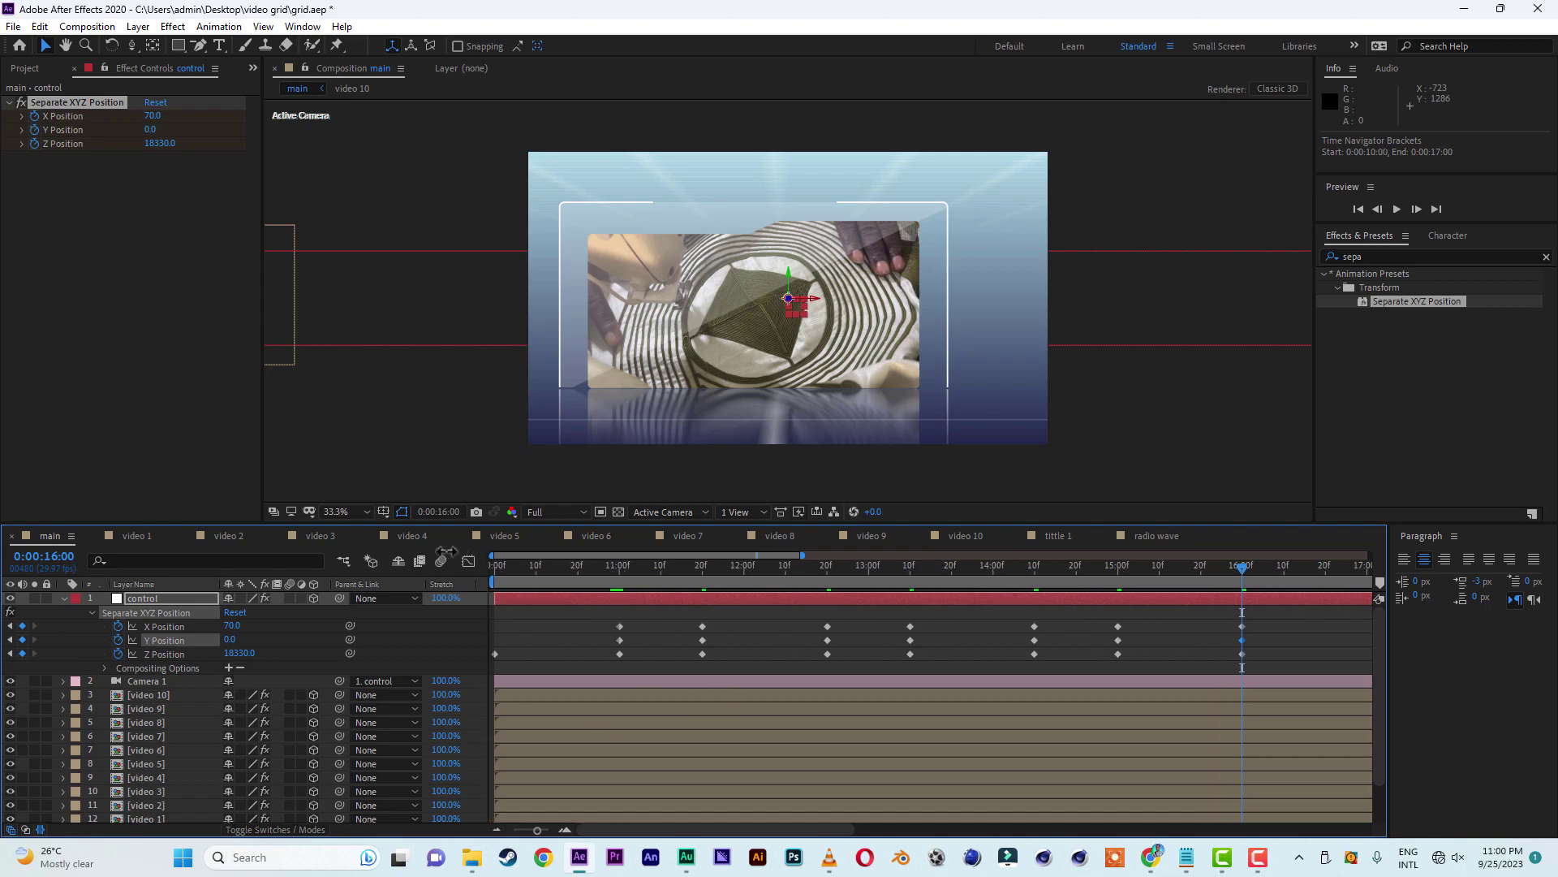
pyautogui.moveTo(802, 556); pyautogui.dragTo(846, 561)
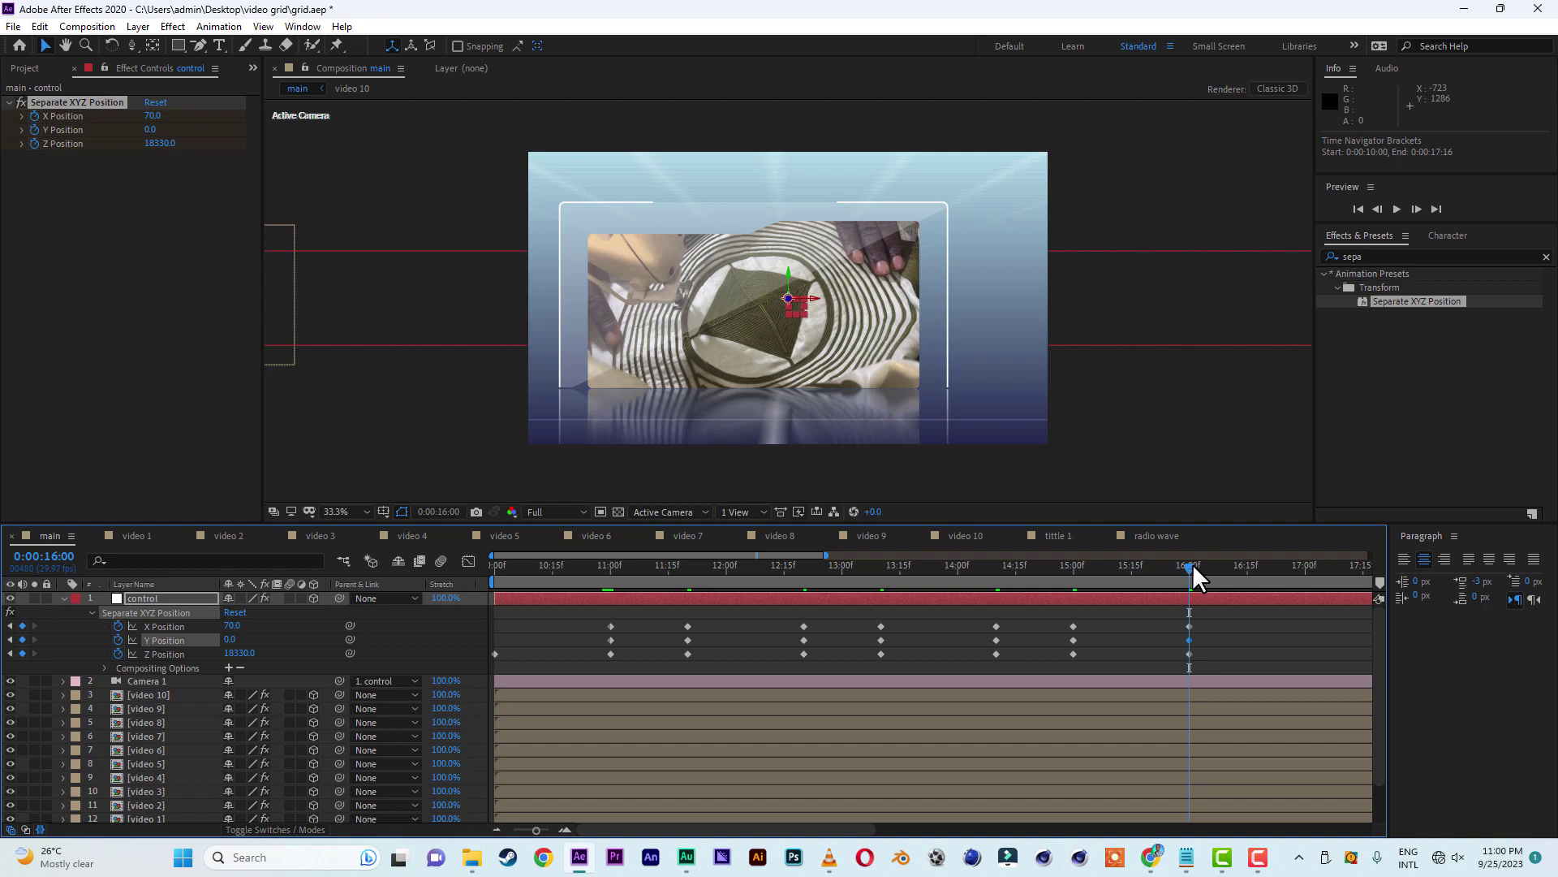
pyautogui.moveTo(1192, 565); pyautogui.dragTo(1209, 565)
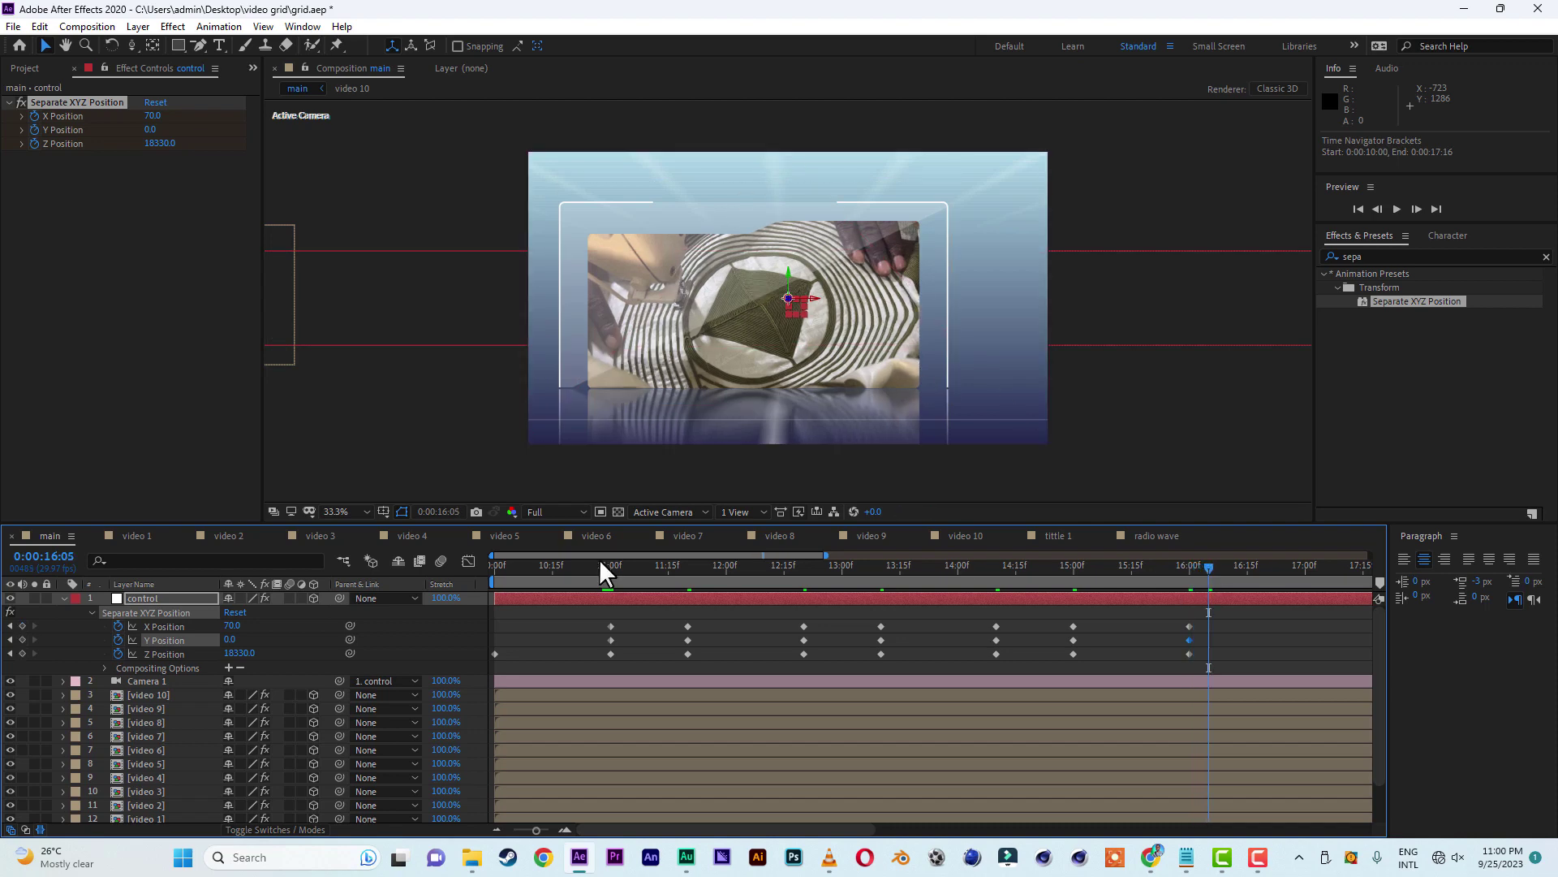
pyautogui.moveTo(491, 554); pyautogui.dragTo(634, 556)
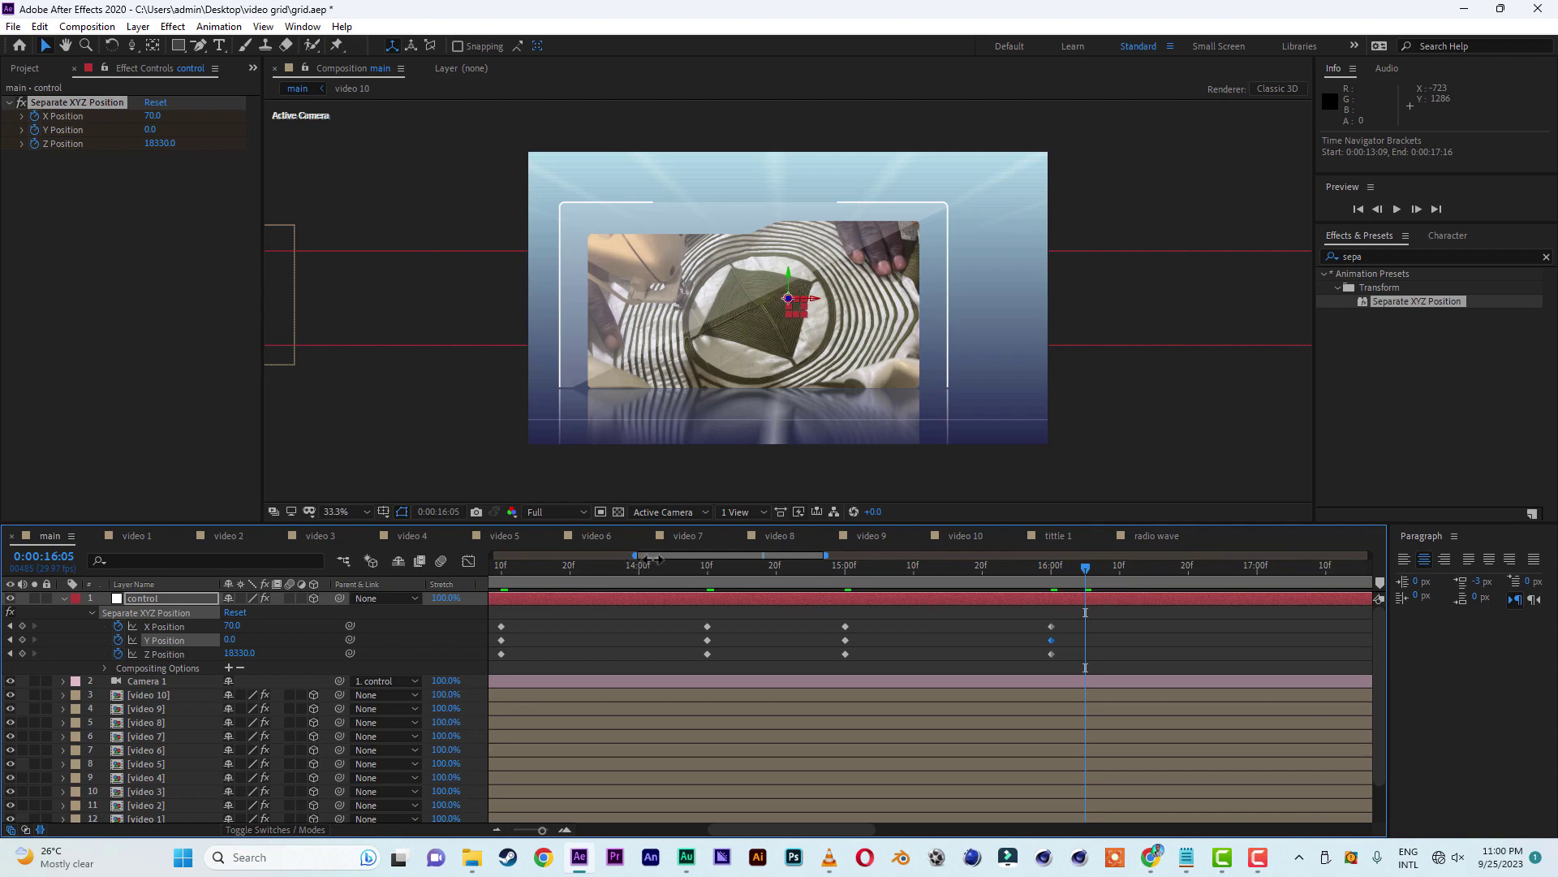
pyautogui.click(1186, 565)
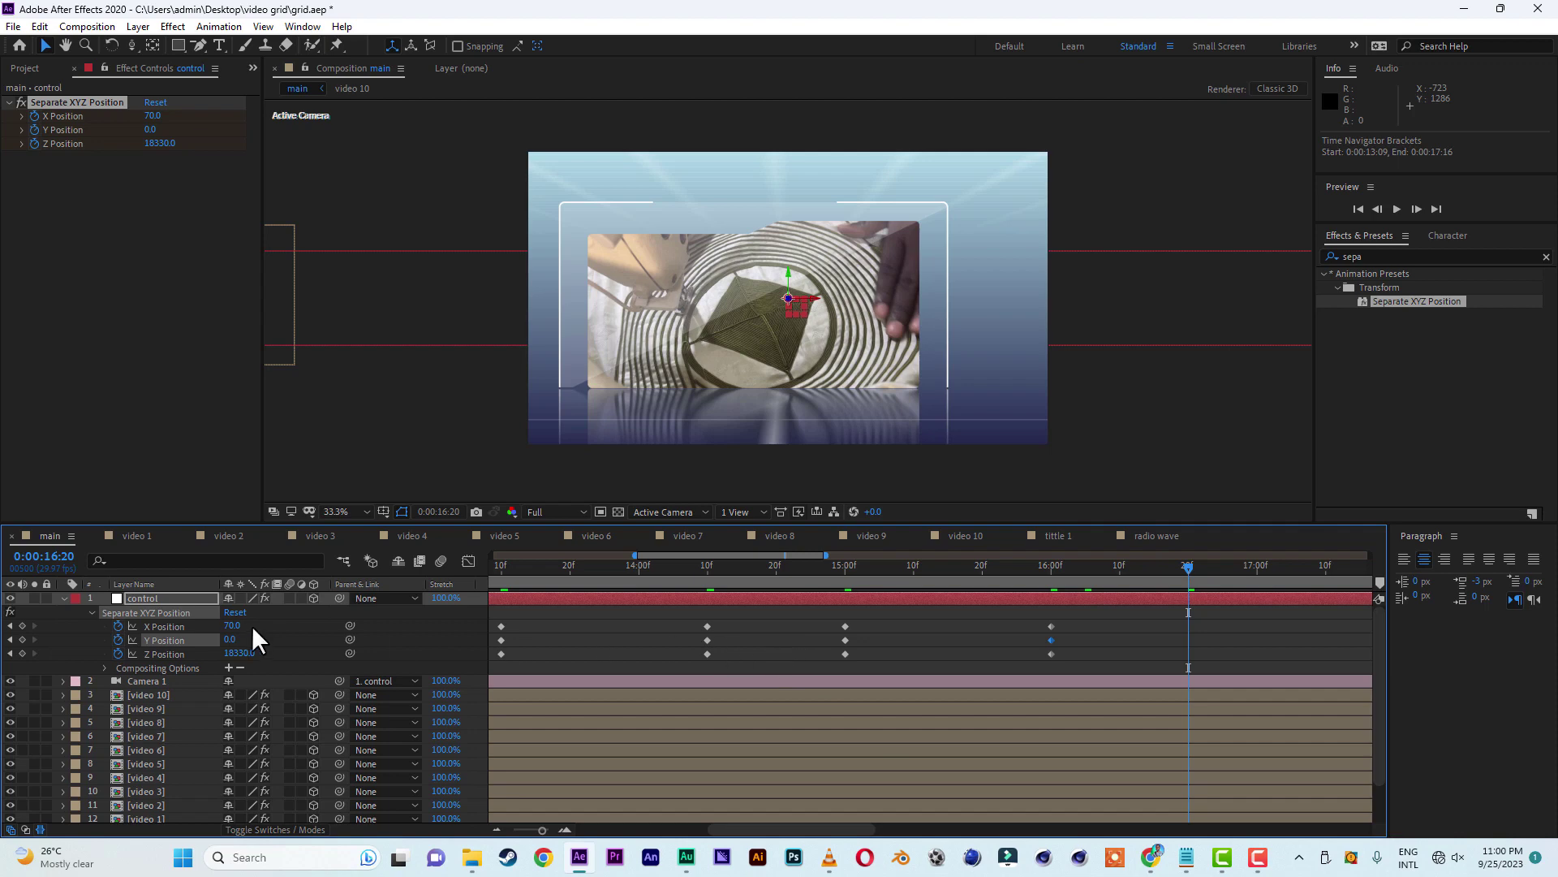
pyautogui.moveTo(235, 630); pyautogui.dragTo(779, 661)
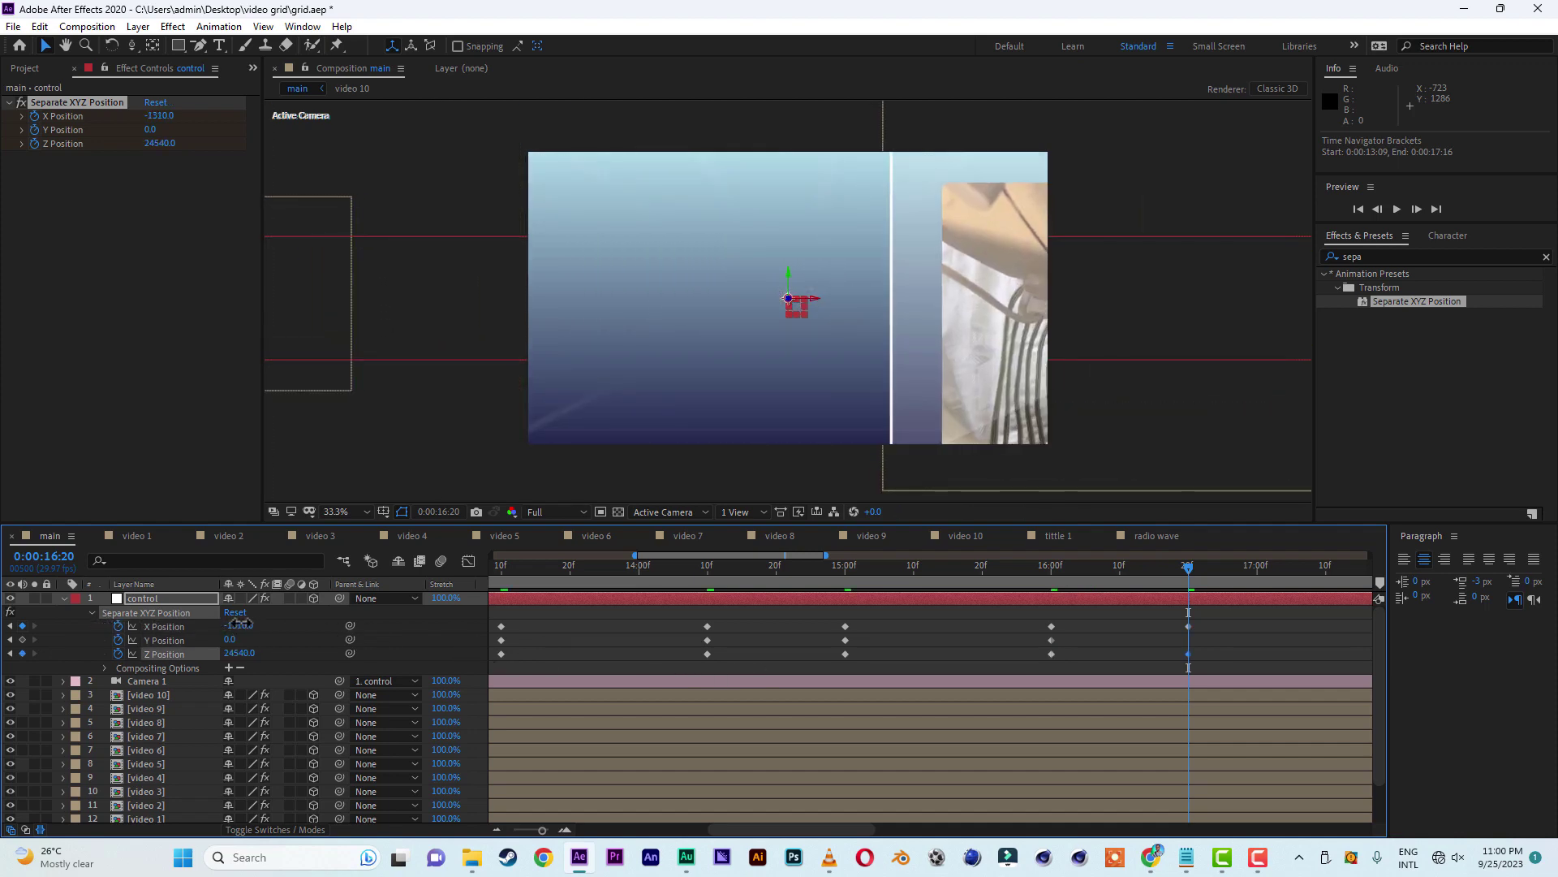
pyautogui.moveTo(240, 625); pyautogui.dragTo(108, 623)
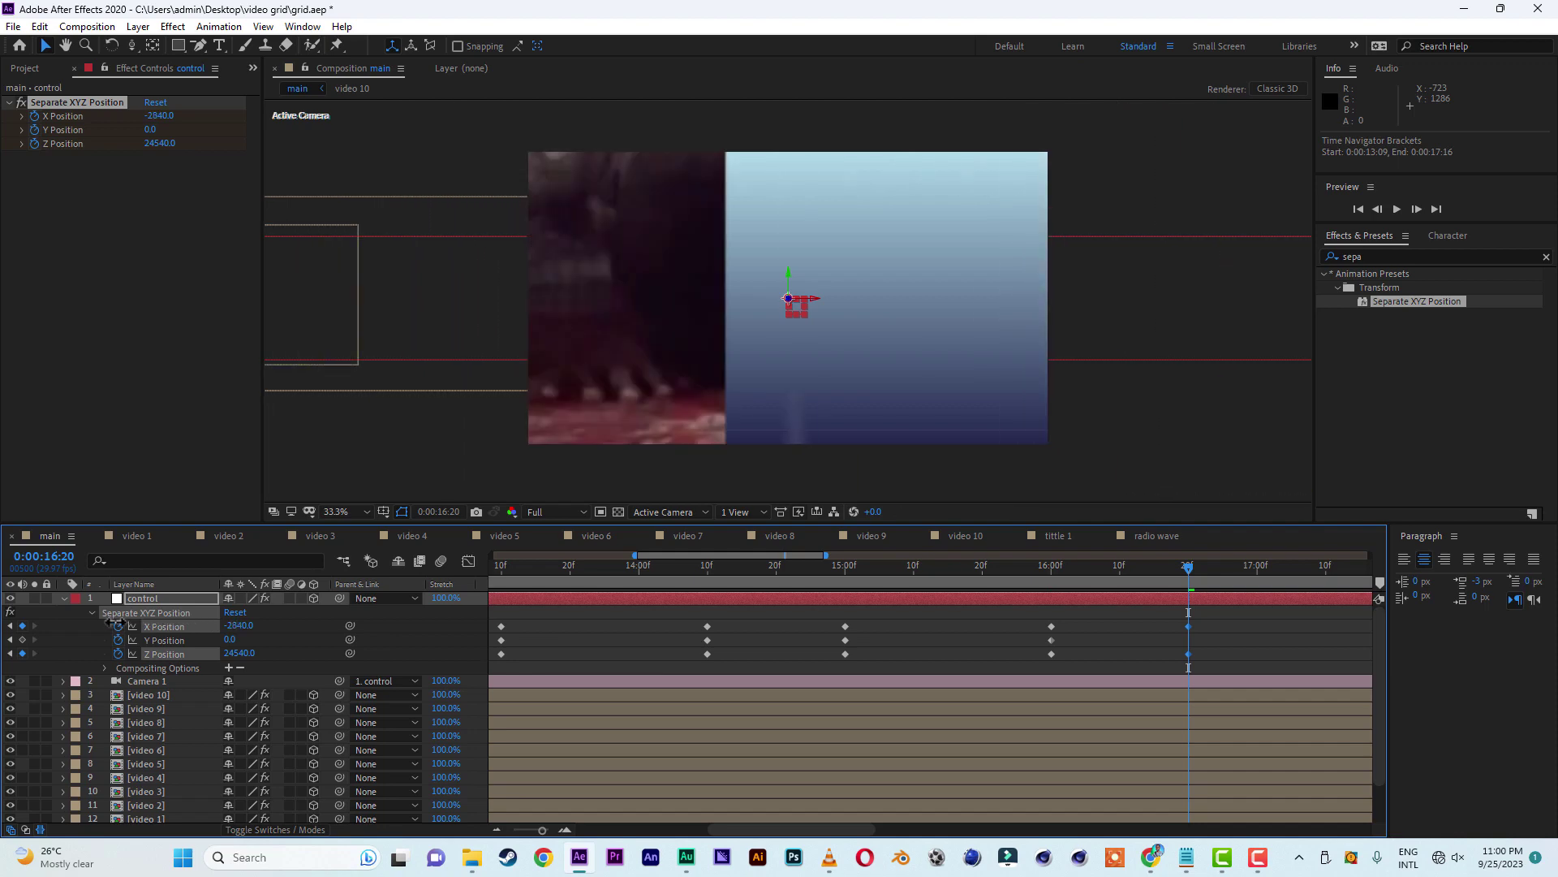
pyautogui.moveTo(240, 653); pyautogui.dragTo(452, 654)
pyautogui.moveTo(240, 625); pyautogui.dragTo(17, 625)
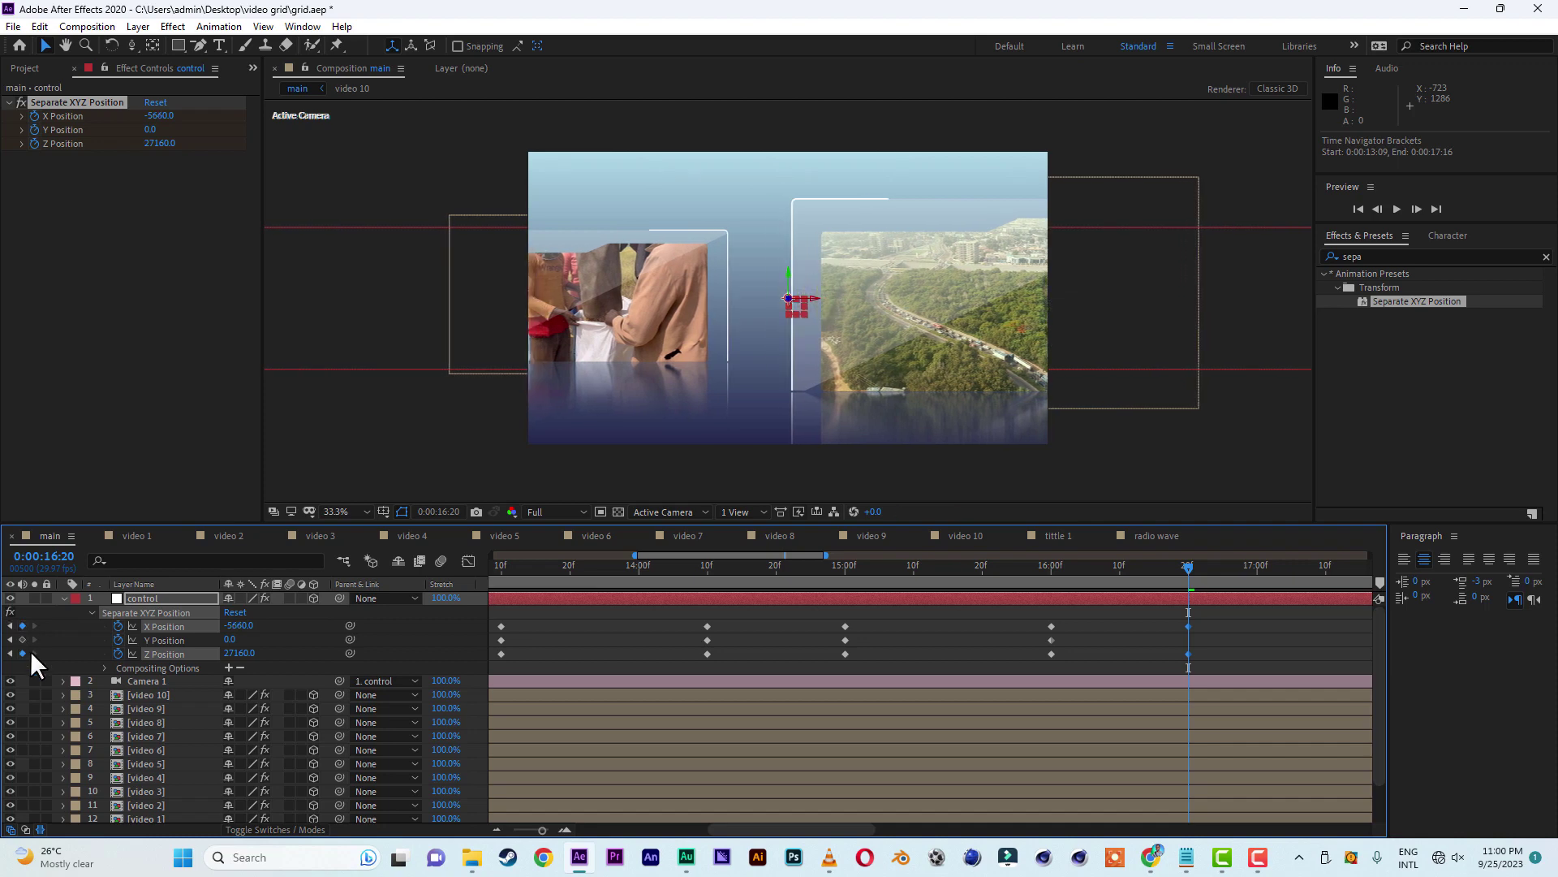
pyautogui.click(146, 695)
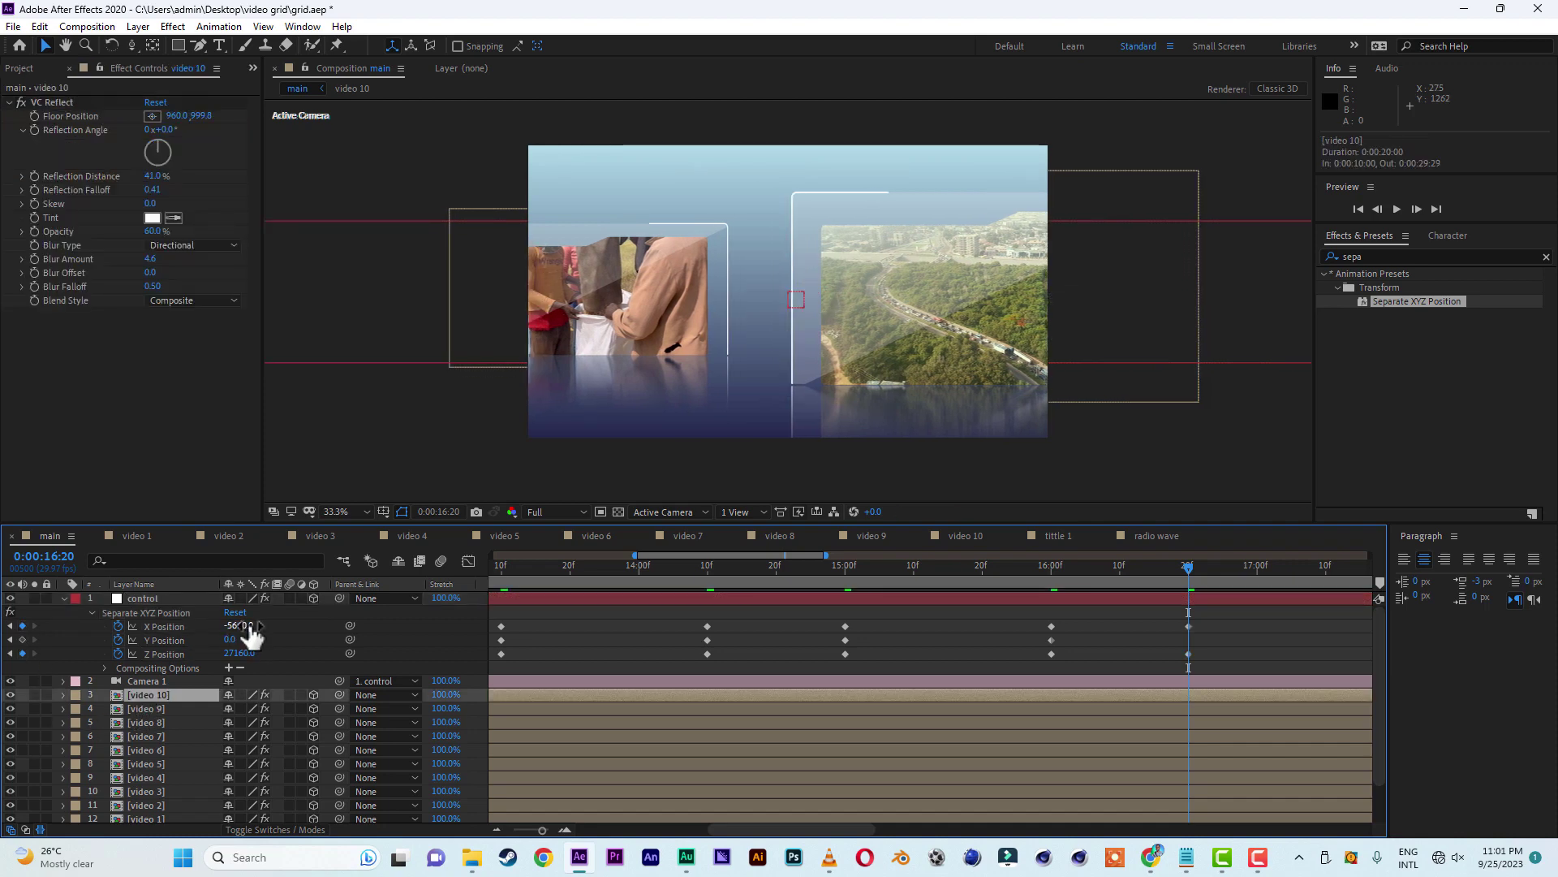
pyautogui.moveTo(252, 638); pyautogui.dragTo(219, 625)
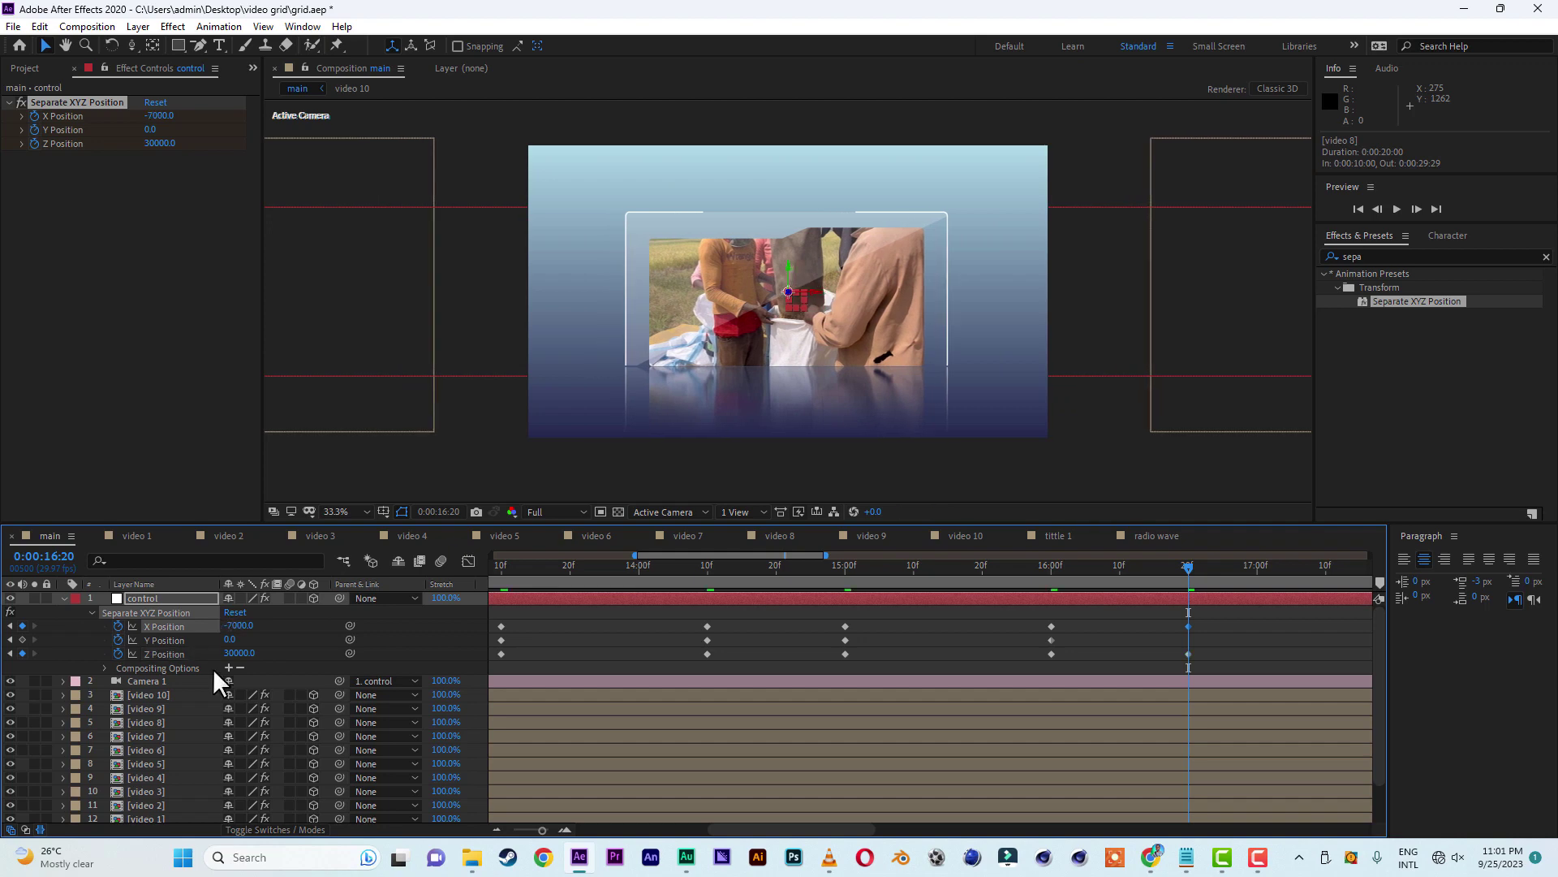
pyautogui.click(22, 639)
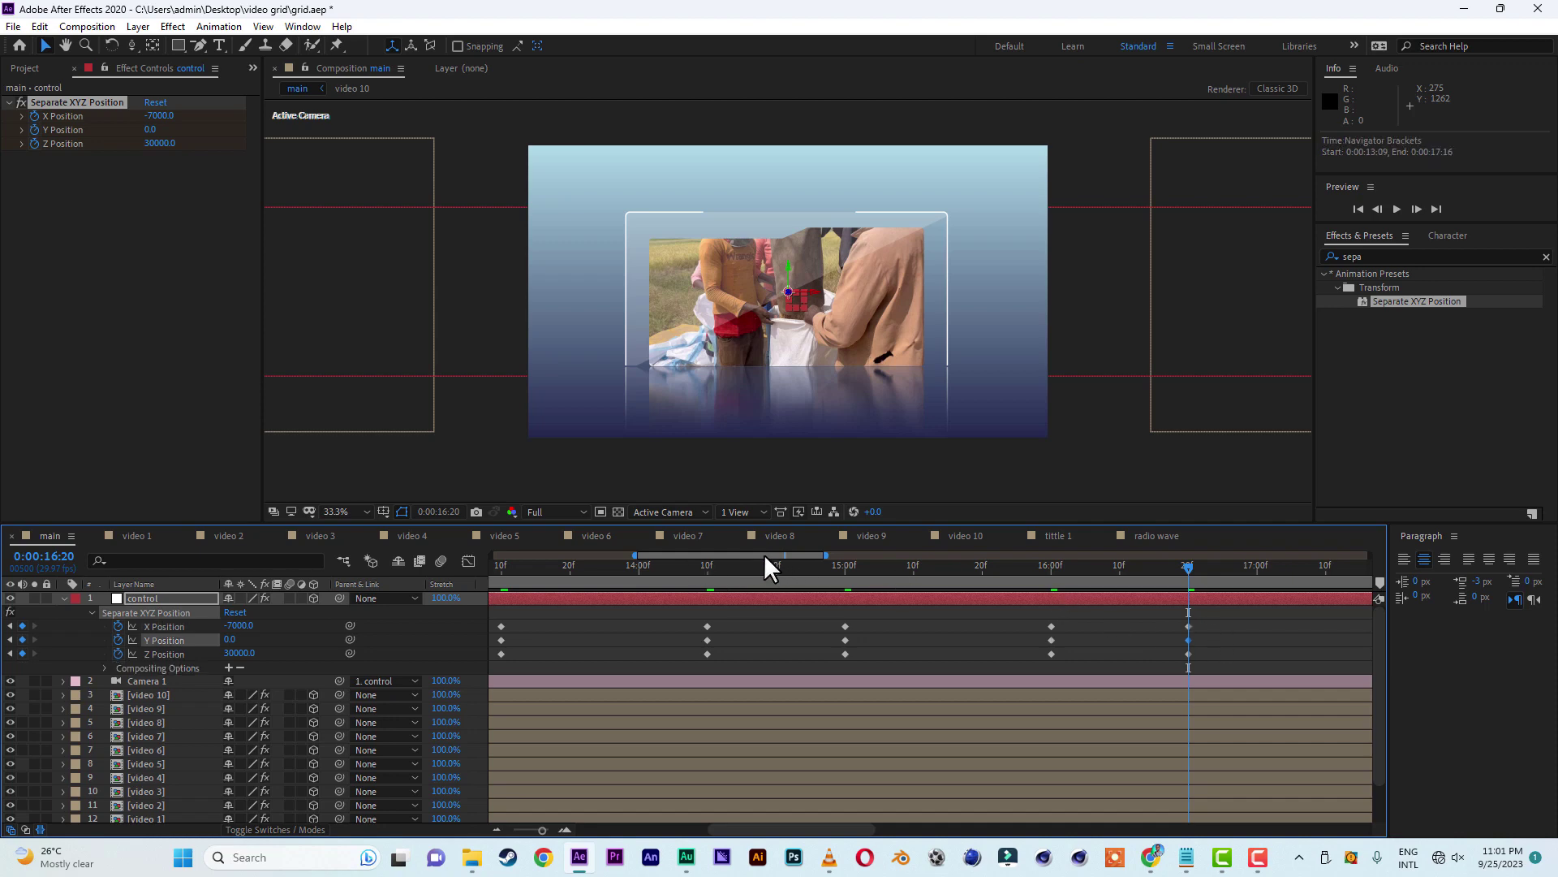
# - Move the 0:00:16:20 position keyframes to 0:00:17:20 and paste copies of the 0:00:16:00 keyframes at 0:00:16:20
pyautogui.moveTo(763, 554); pyautogui.dragTo(776, 553)
pyautogui.moveTo(1139, 614); pyautogui.dragTo(1332, 619)
pyautogui.moveTo(1011, 616); pyautogui.dragTo(959, 660)
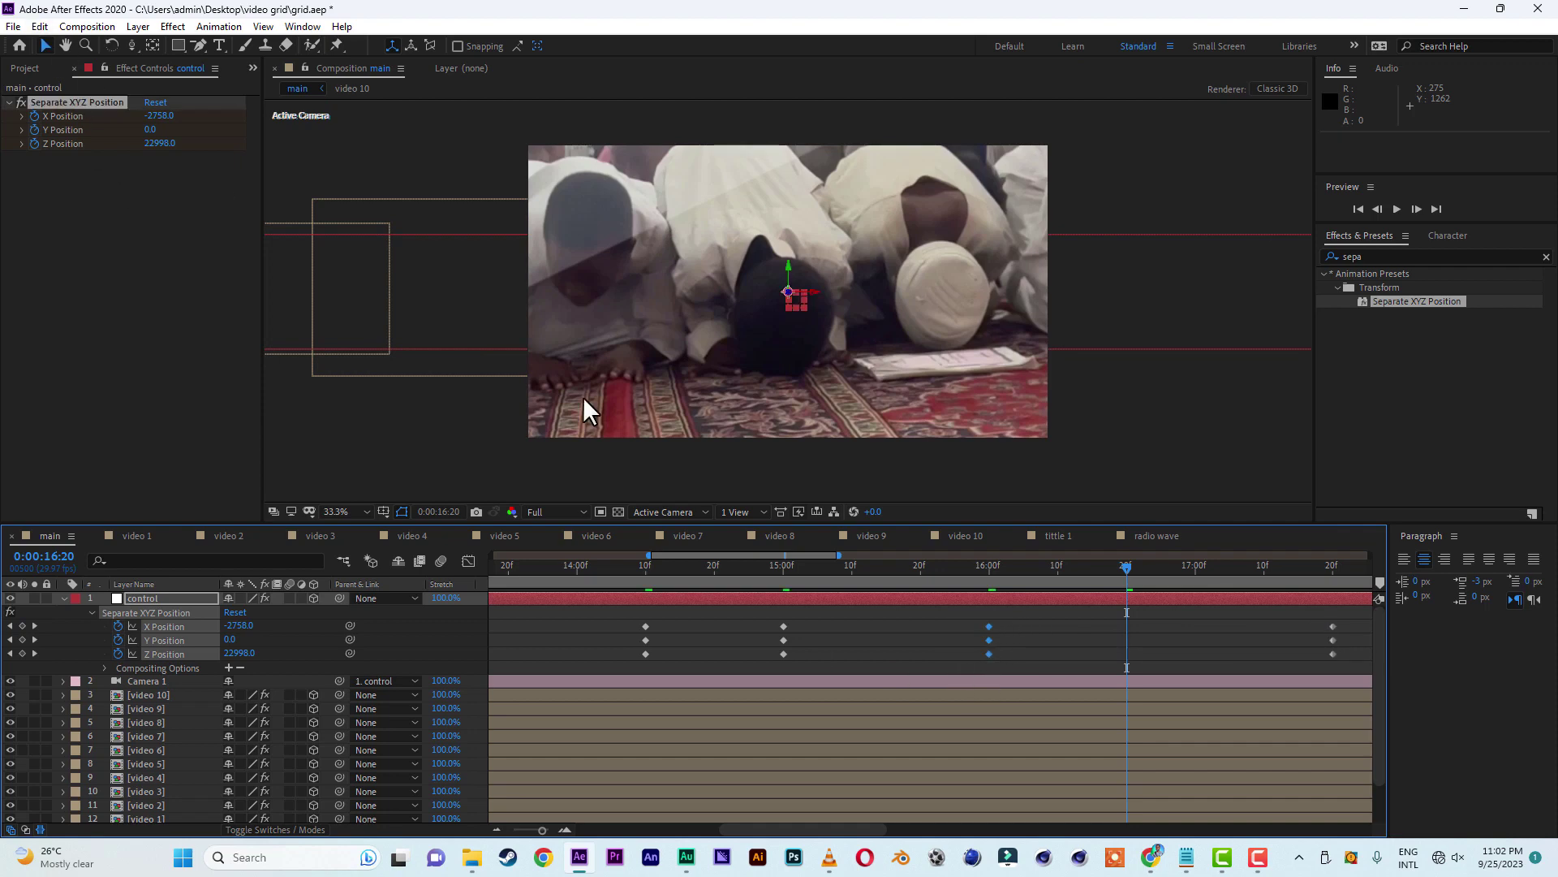
pyautogui.click(990, 567)
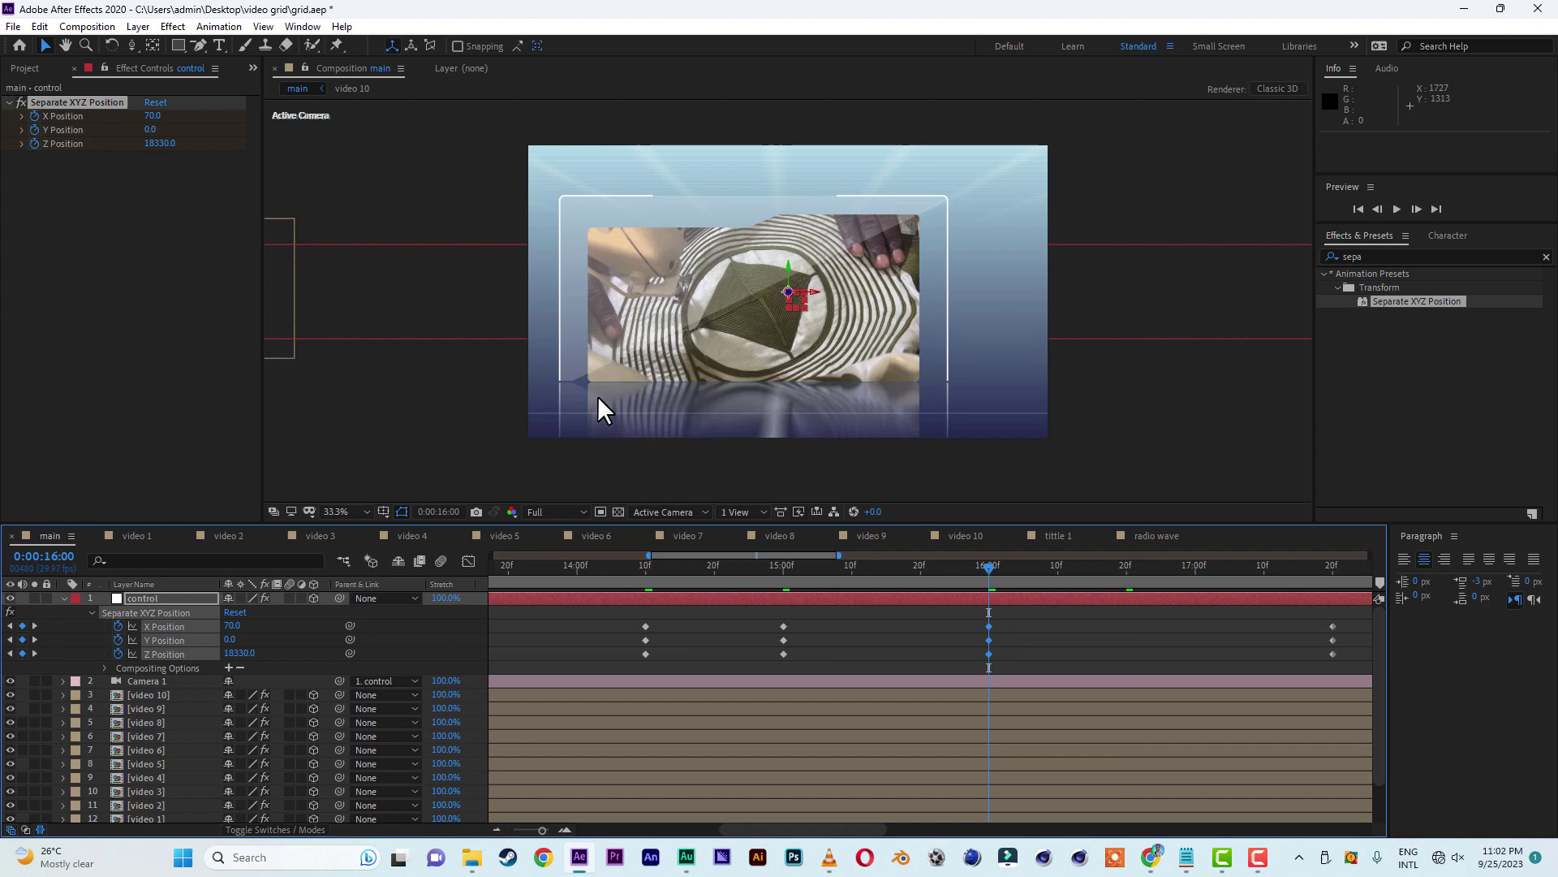
pyautogui.click(40, 27)
pyautogui.click(81, 126)
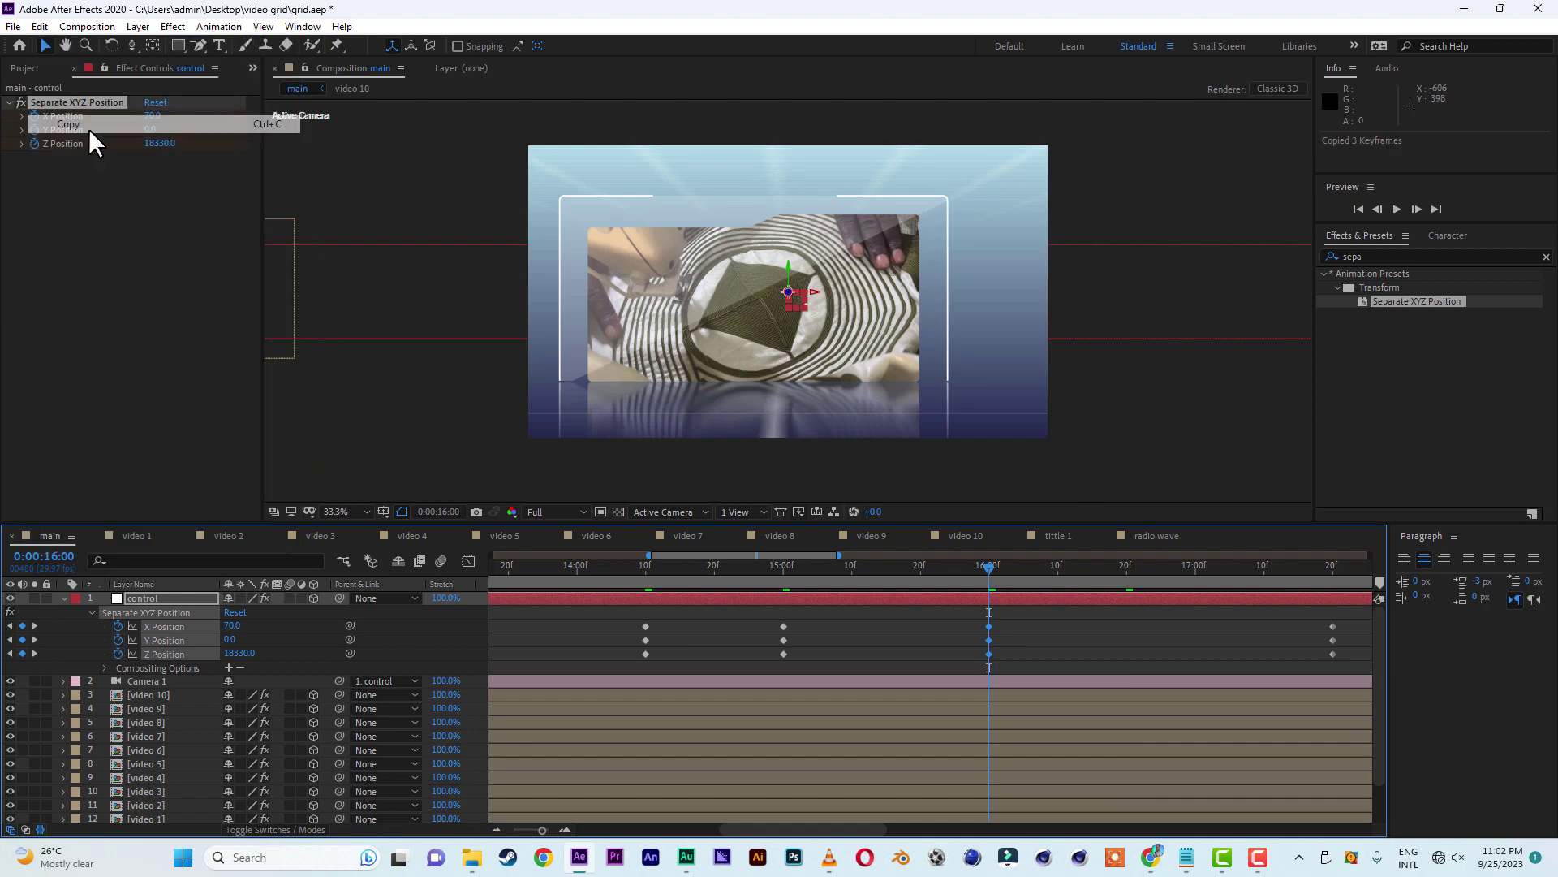
pyautogui.click(1126, 566)
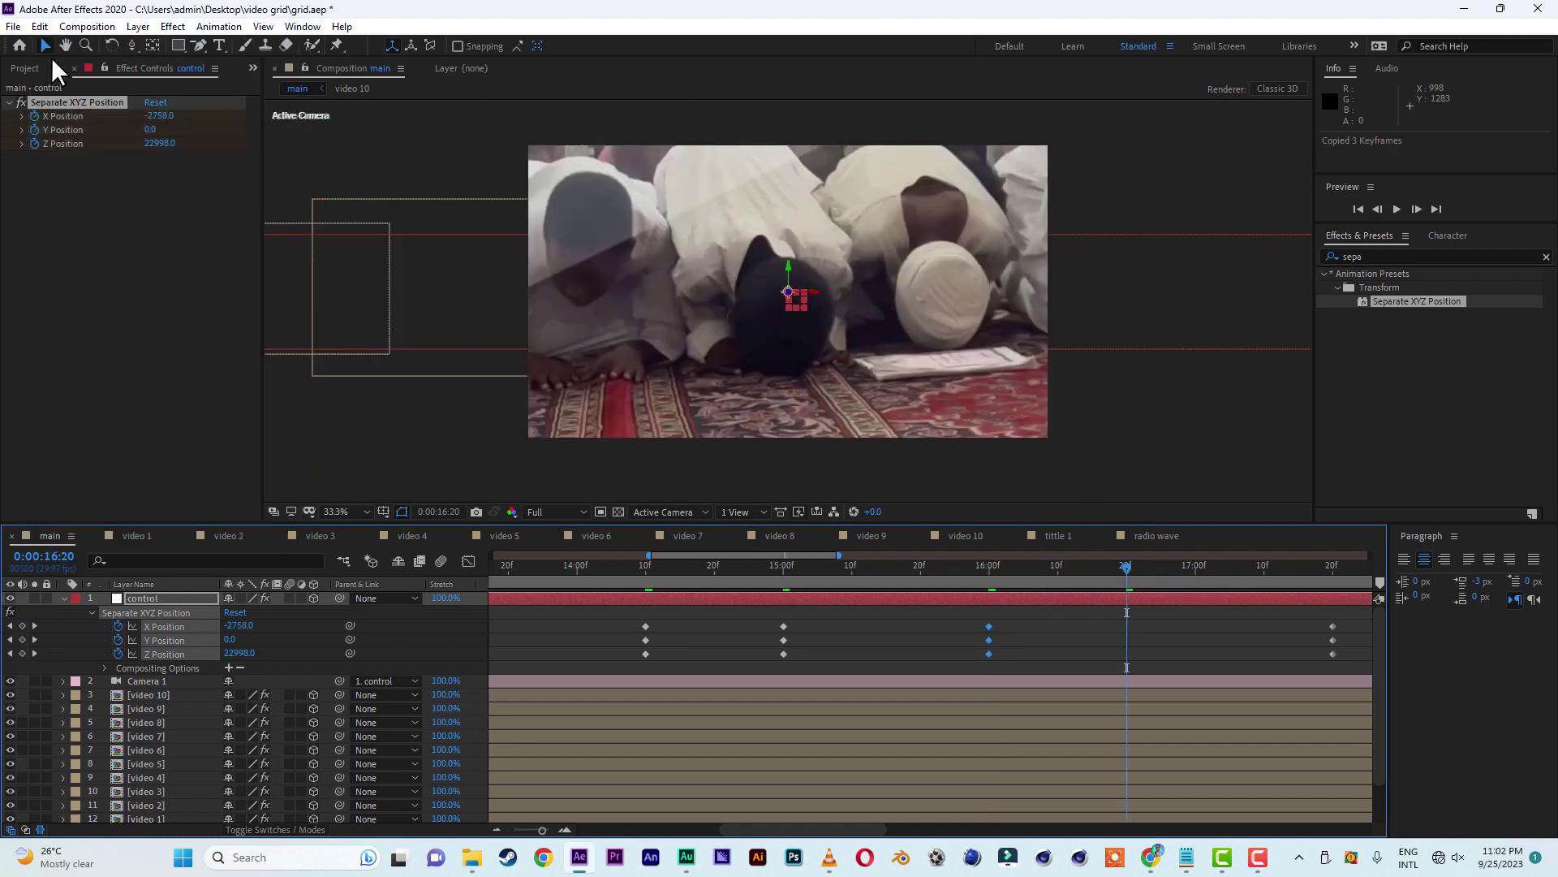
pyautogui.click(40, 27)
pyautogui.click(87, 197)
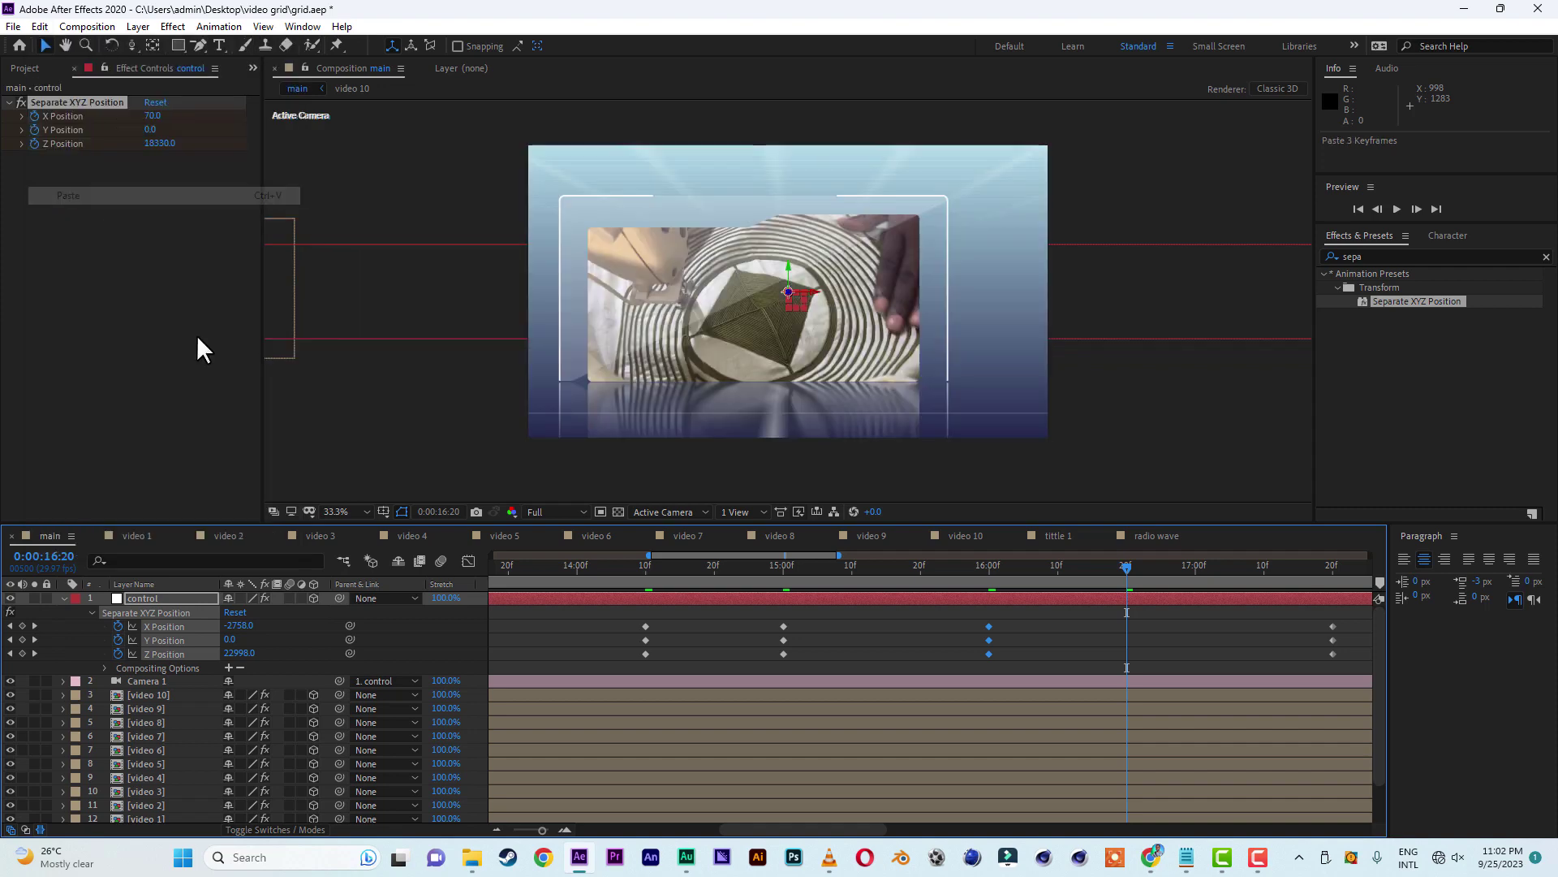
# - Change the control layer's X Position keyframe at 0:00:16:20 to about -170
pyautogui.moveTo(986, 567); pyautogui.dragTo(1125, 572)
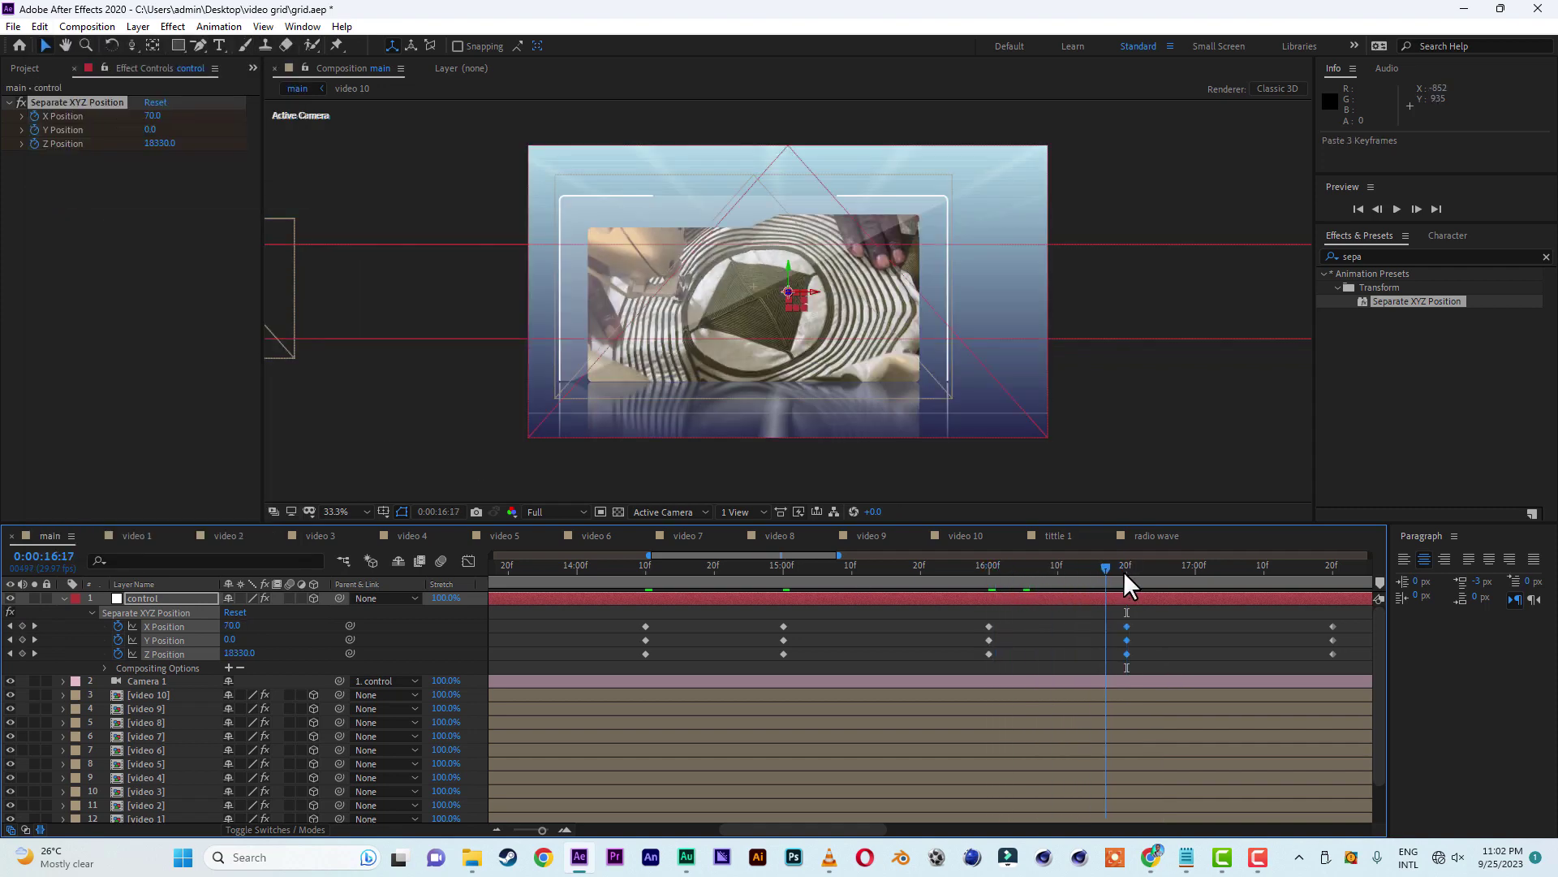
pyautogui.click(1152, 644)
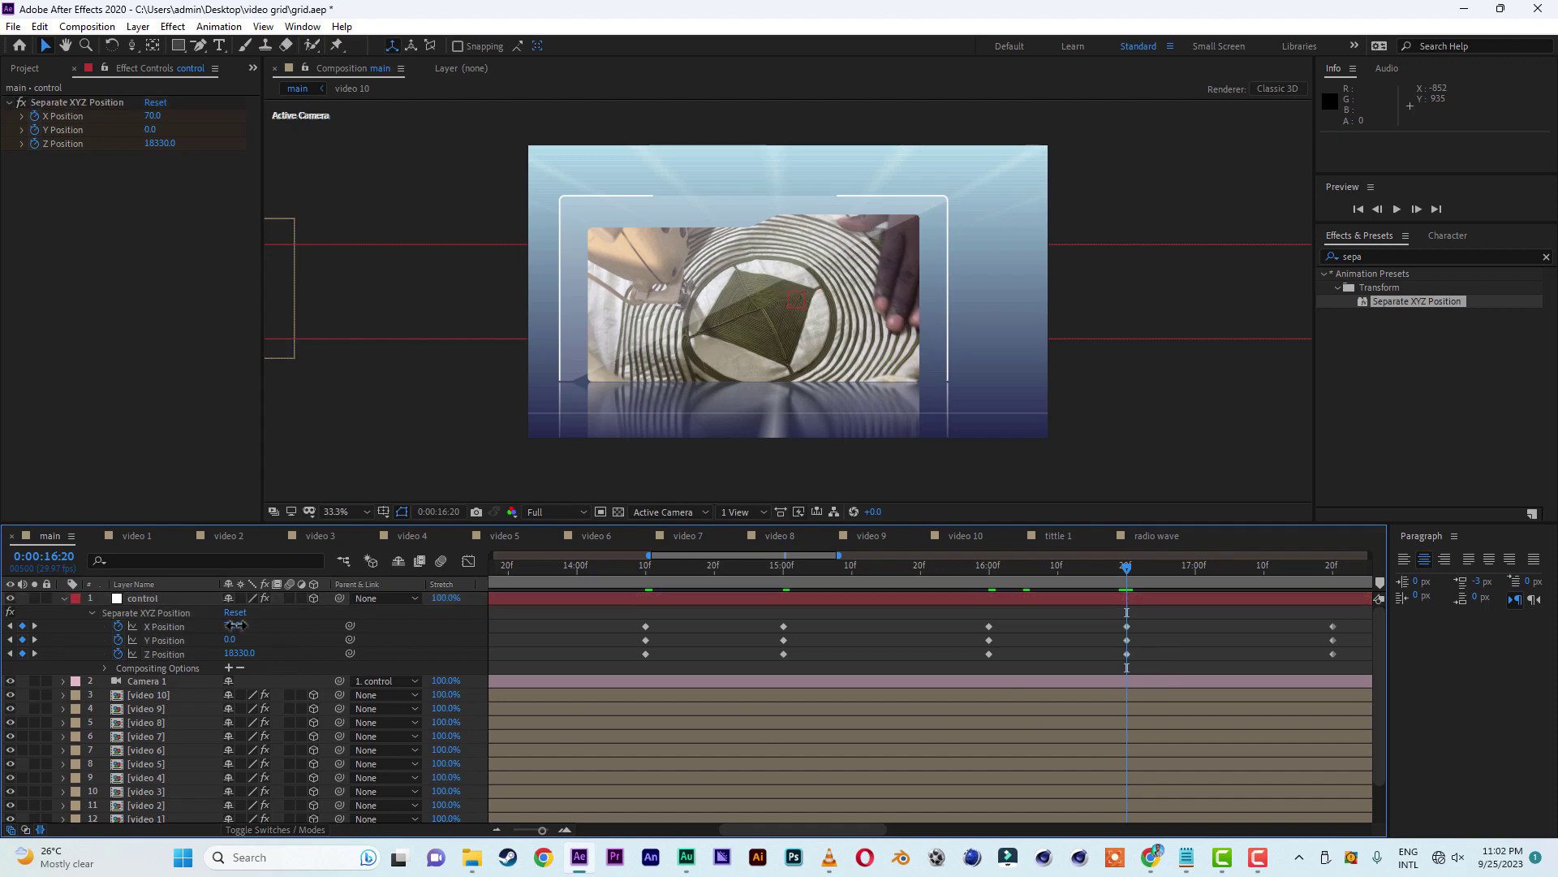
pyautogui.moveTo(236, 626); pyautogui.dragTo(215, 626)
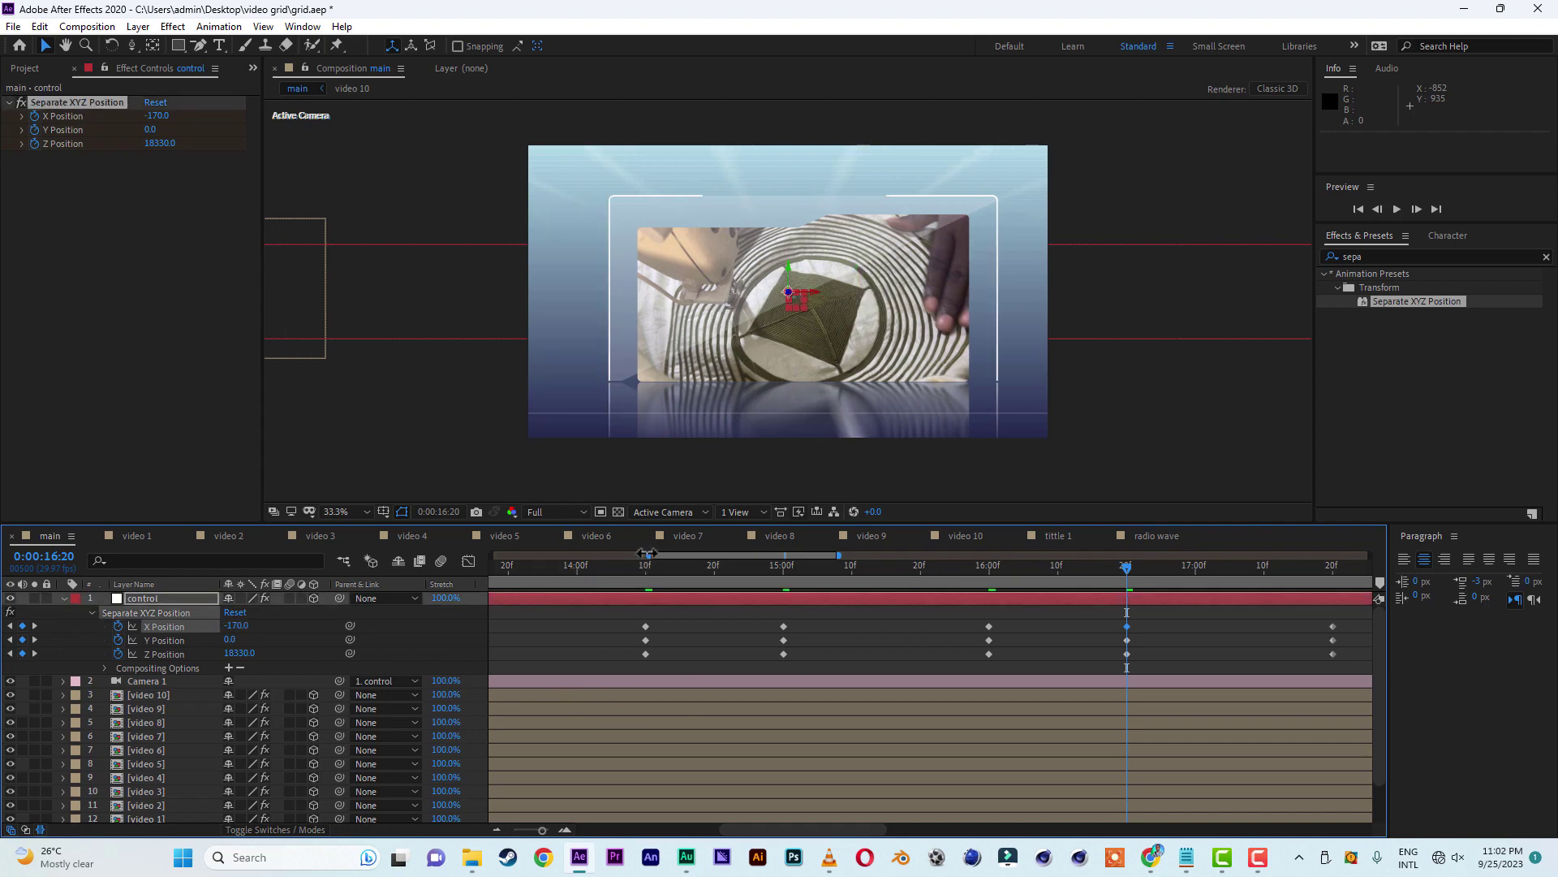
# - Apply Easy Ease to all of the control layer's X, Y and Z Position keyframes
pyautogui.moveTo(632, 555); pyautogui.dragTo(367, 566)
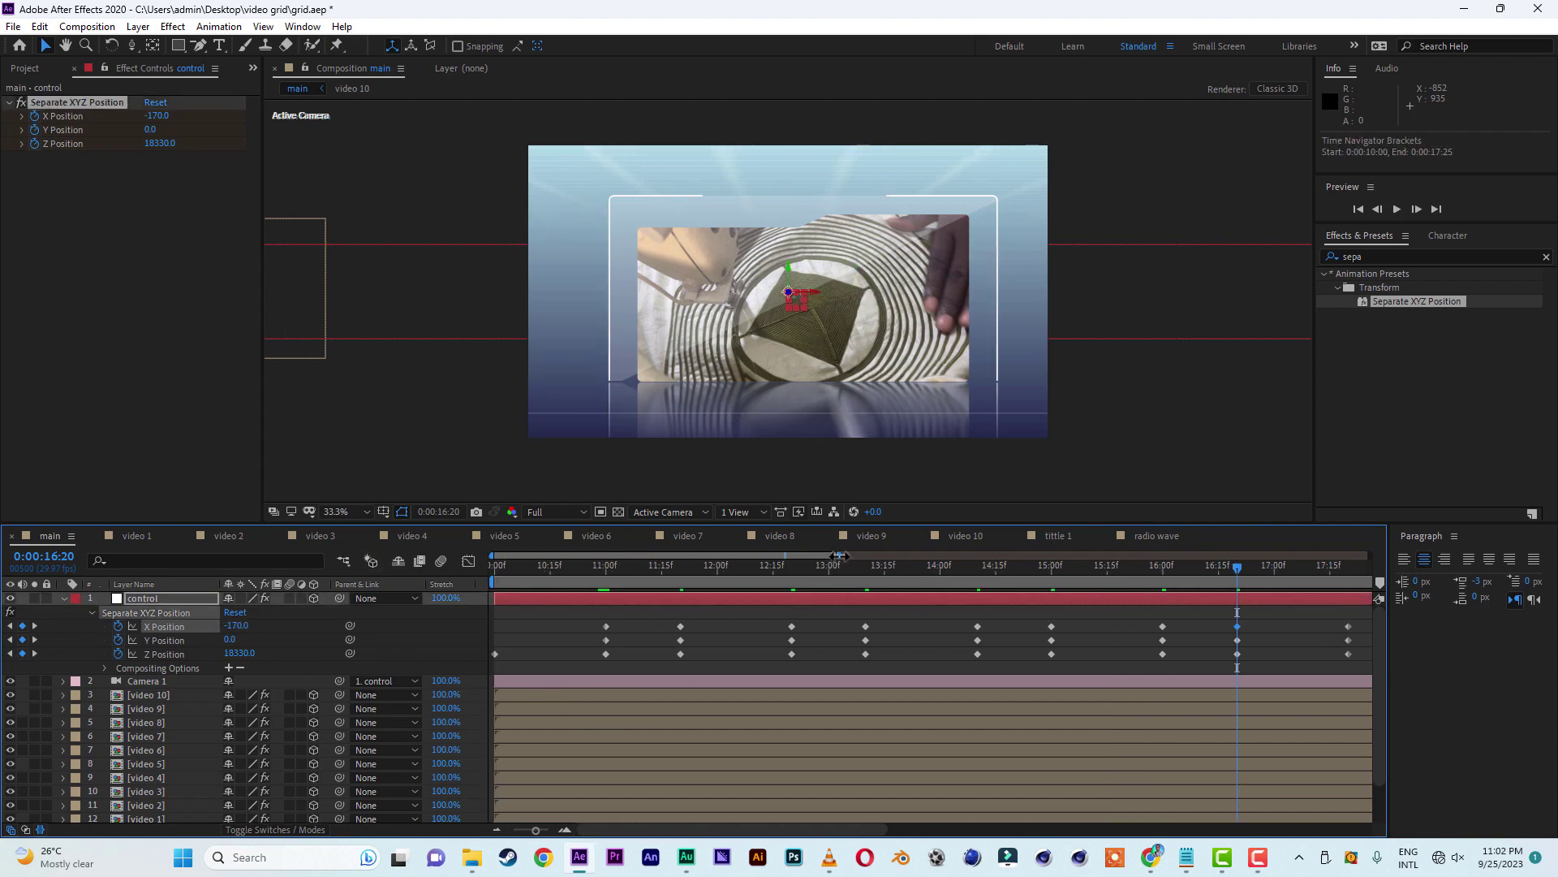
pyautogui.moveTo(840, 555); pyautogui.dragTo(926, 557)
pyautogui.moveTo(1216, 621); pyautogui.dragTo(496, 674)
pyautogui.rightClick(581, 653)
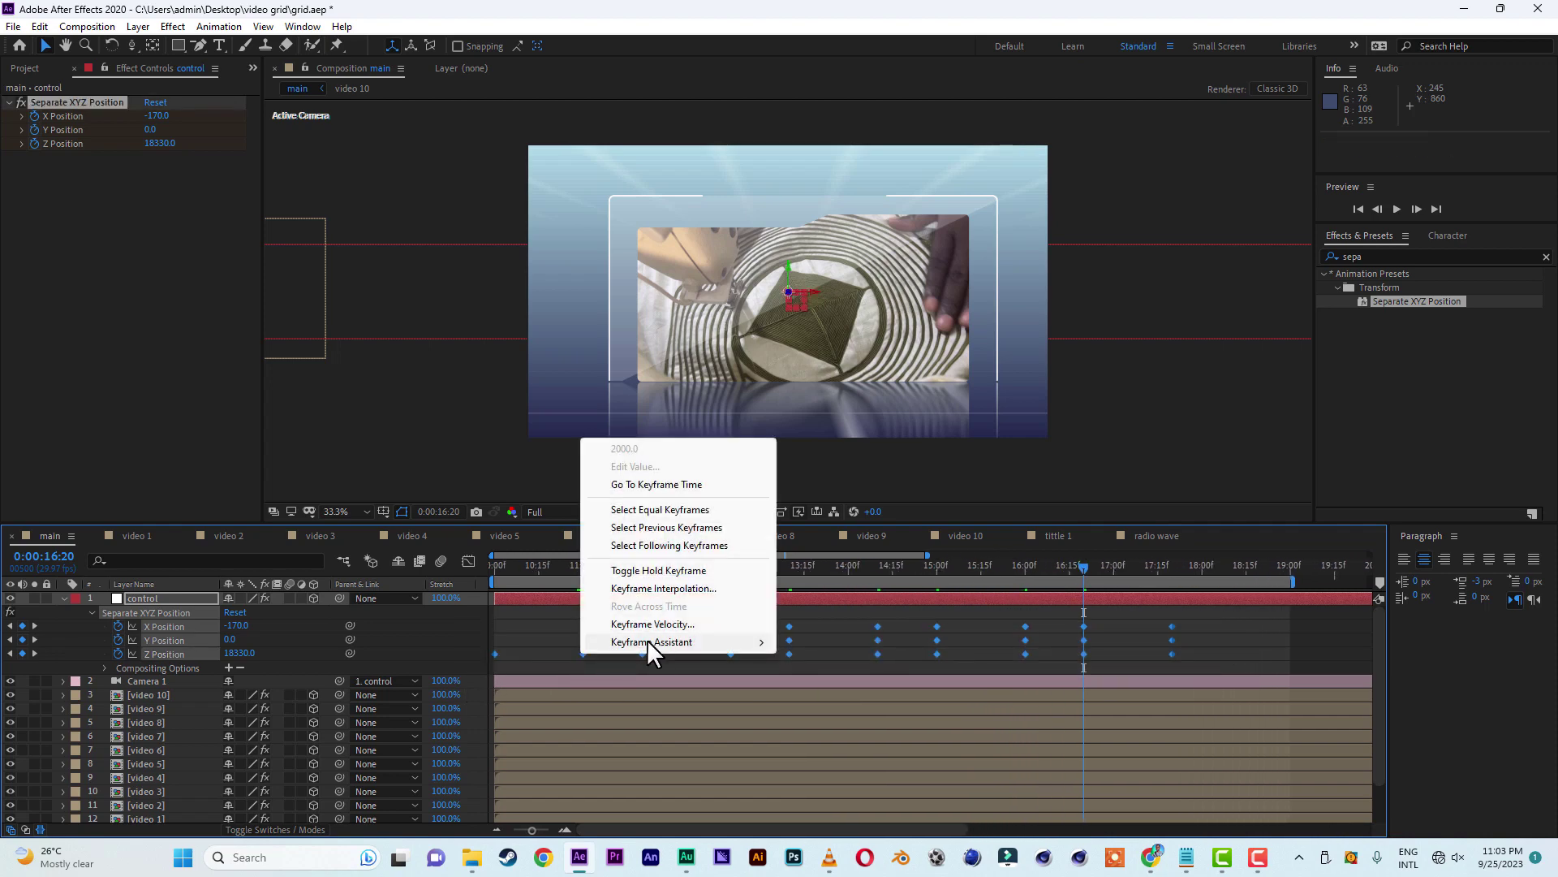
pyautogui.moveTo(651, 642)
pyautogui.click(835, 697)
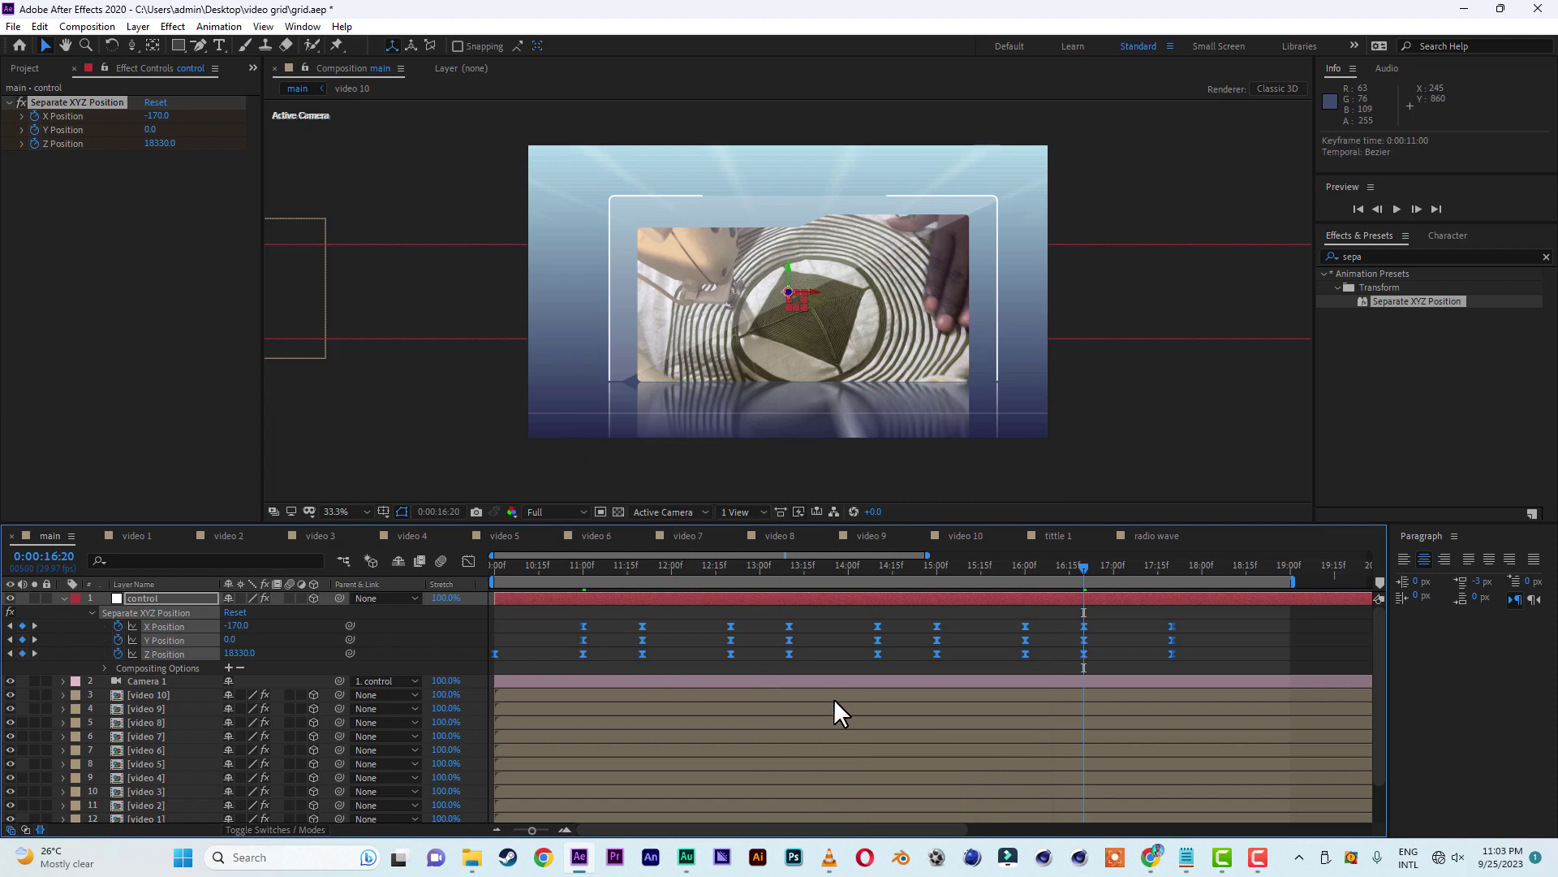
# - Preview the eased camera animation from 0:00:10:00
pyautogui.moveTo(521, 568); pyautogui.dragTo(438, 563)
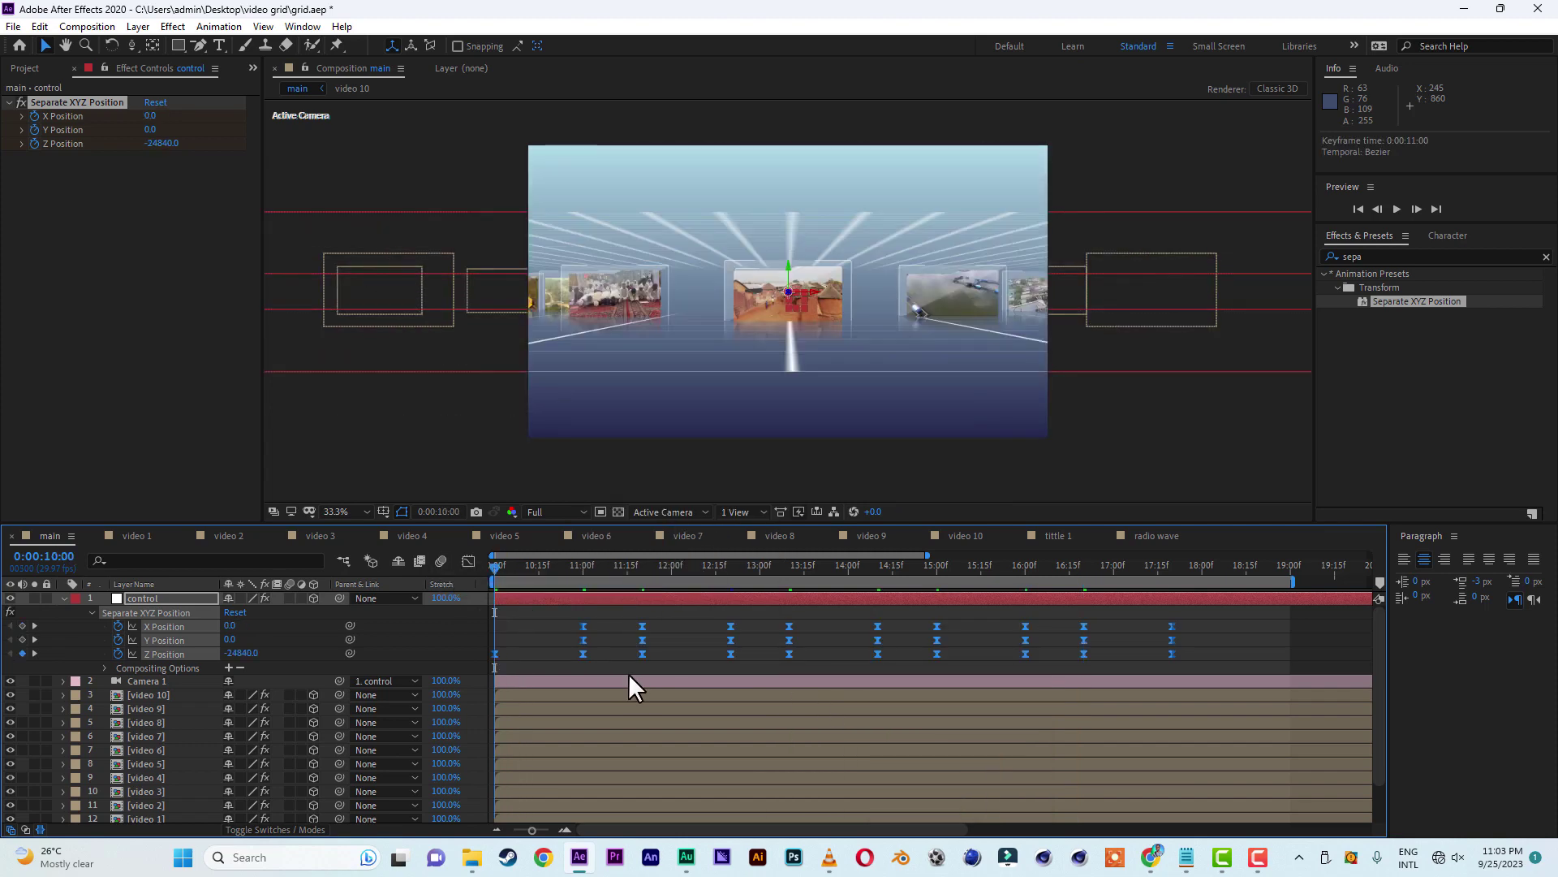
pyautogui.press('space')
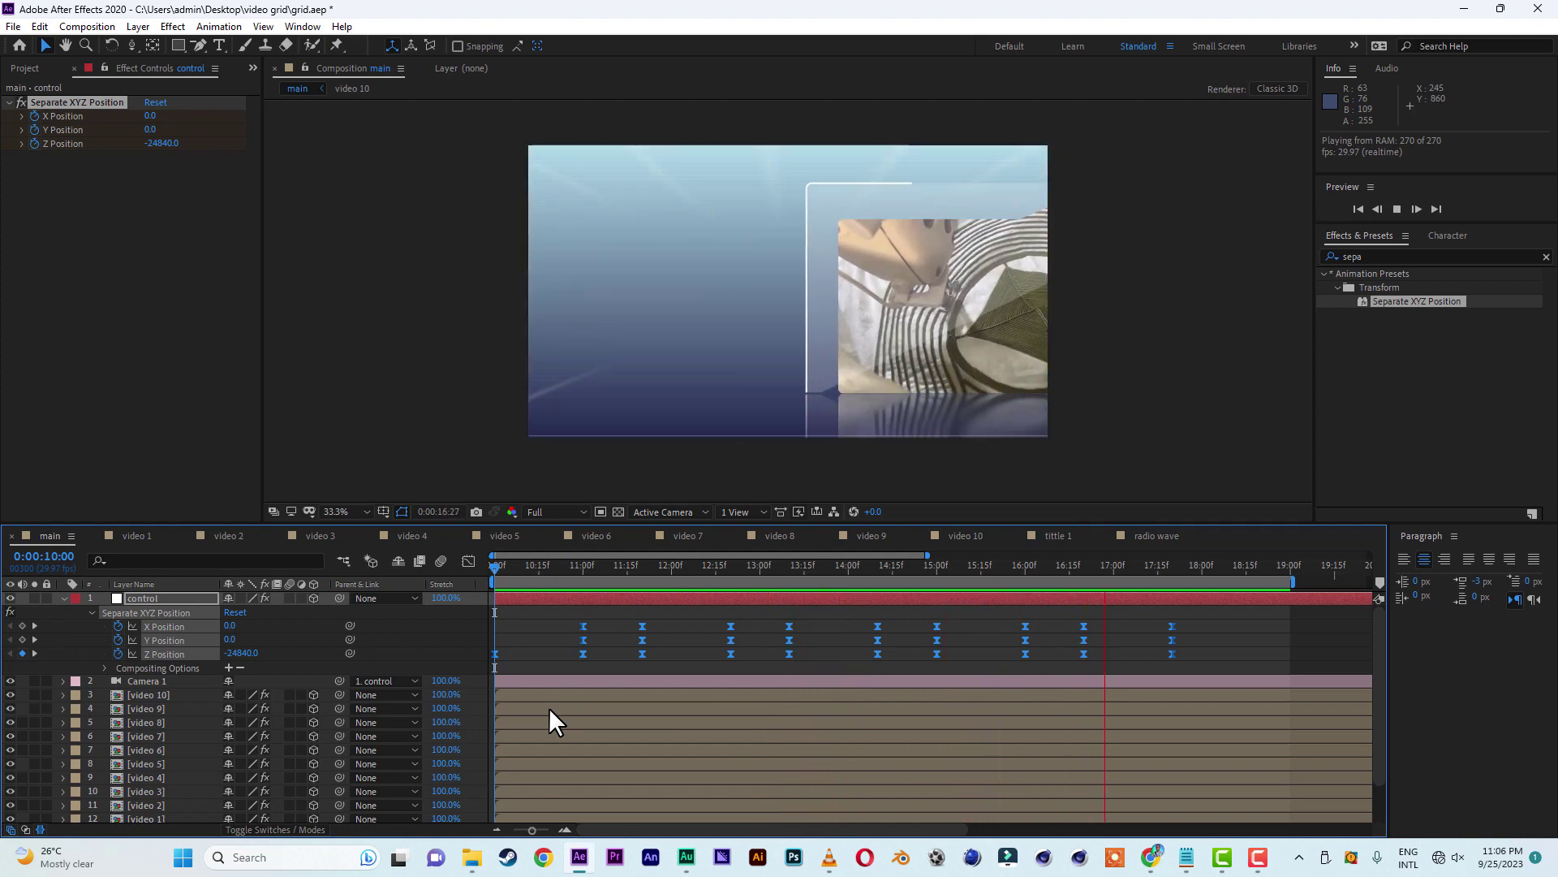
pyautogui.press('space')
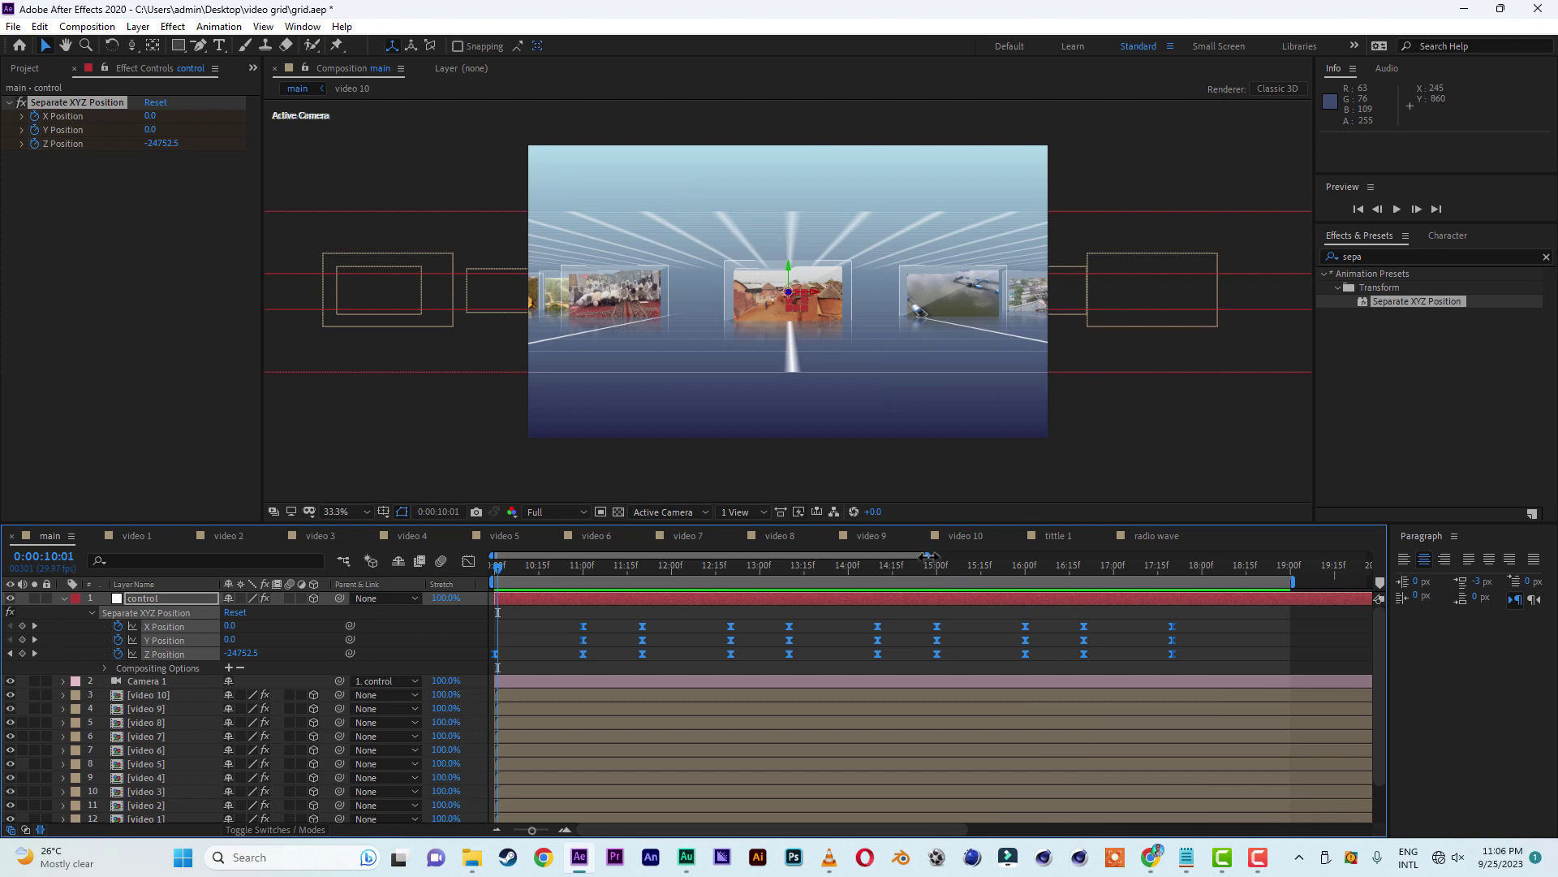
# - Stretch the control layer's position keyframes proportionally so the last set falls at about 0:00:20:00
pyautogui.moveTo(929, 557); pyautogui.dragTo(1024, 558)
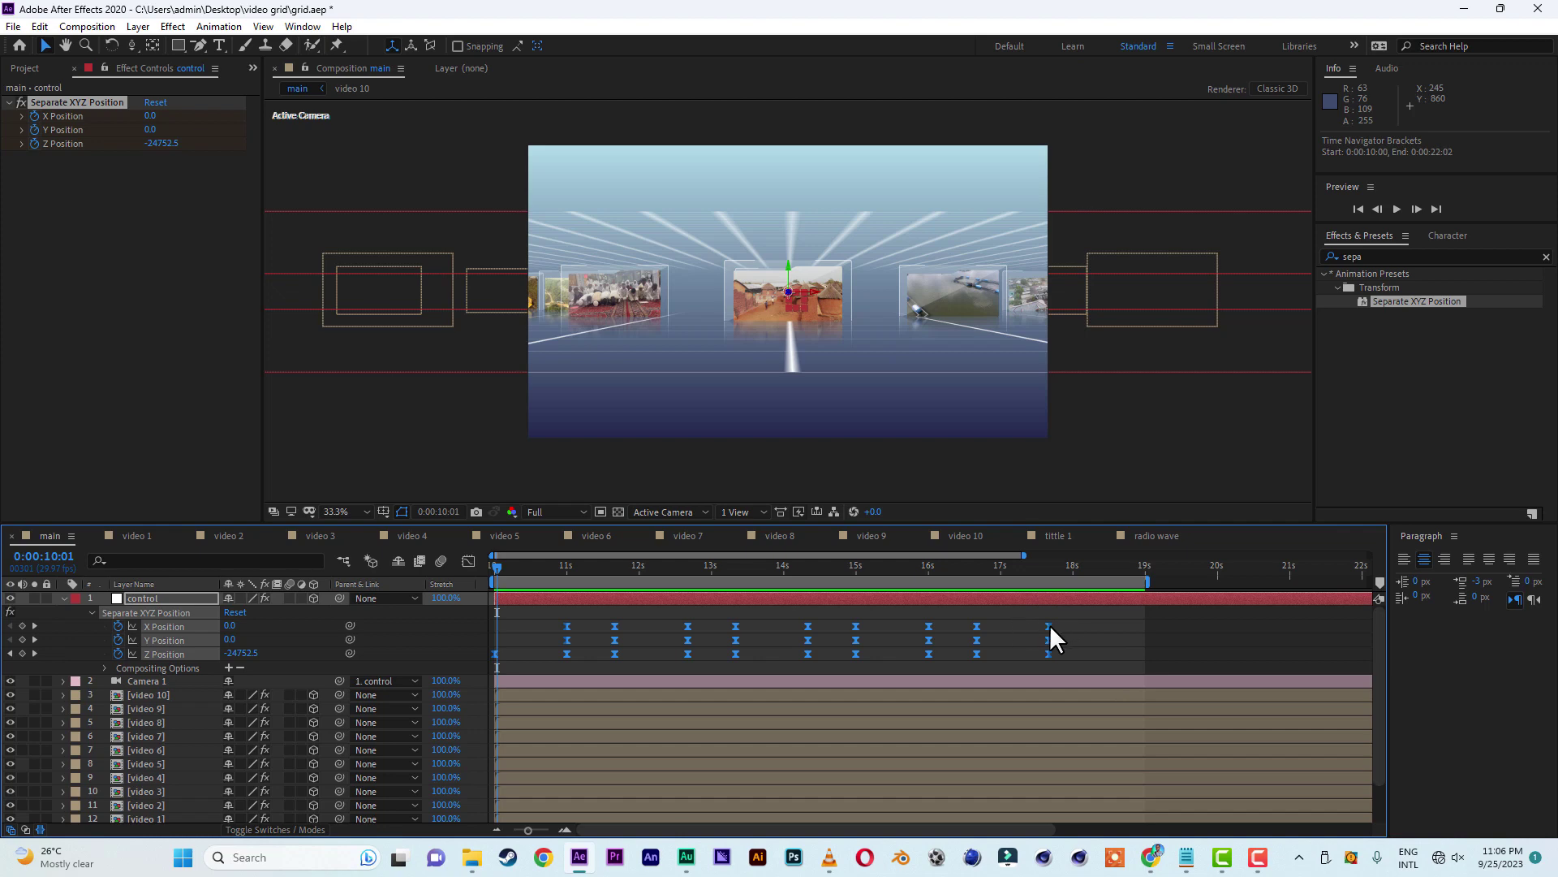
pyautogui.moveTo(1050, 625); pyautogui.dragTo(1221, 627)
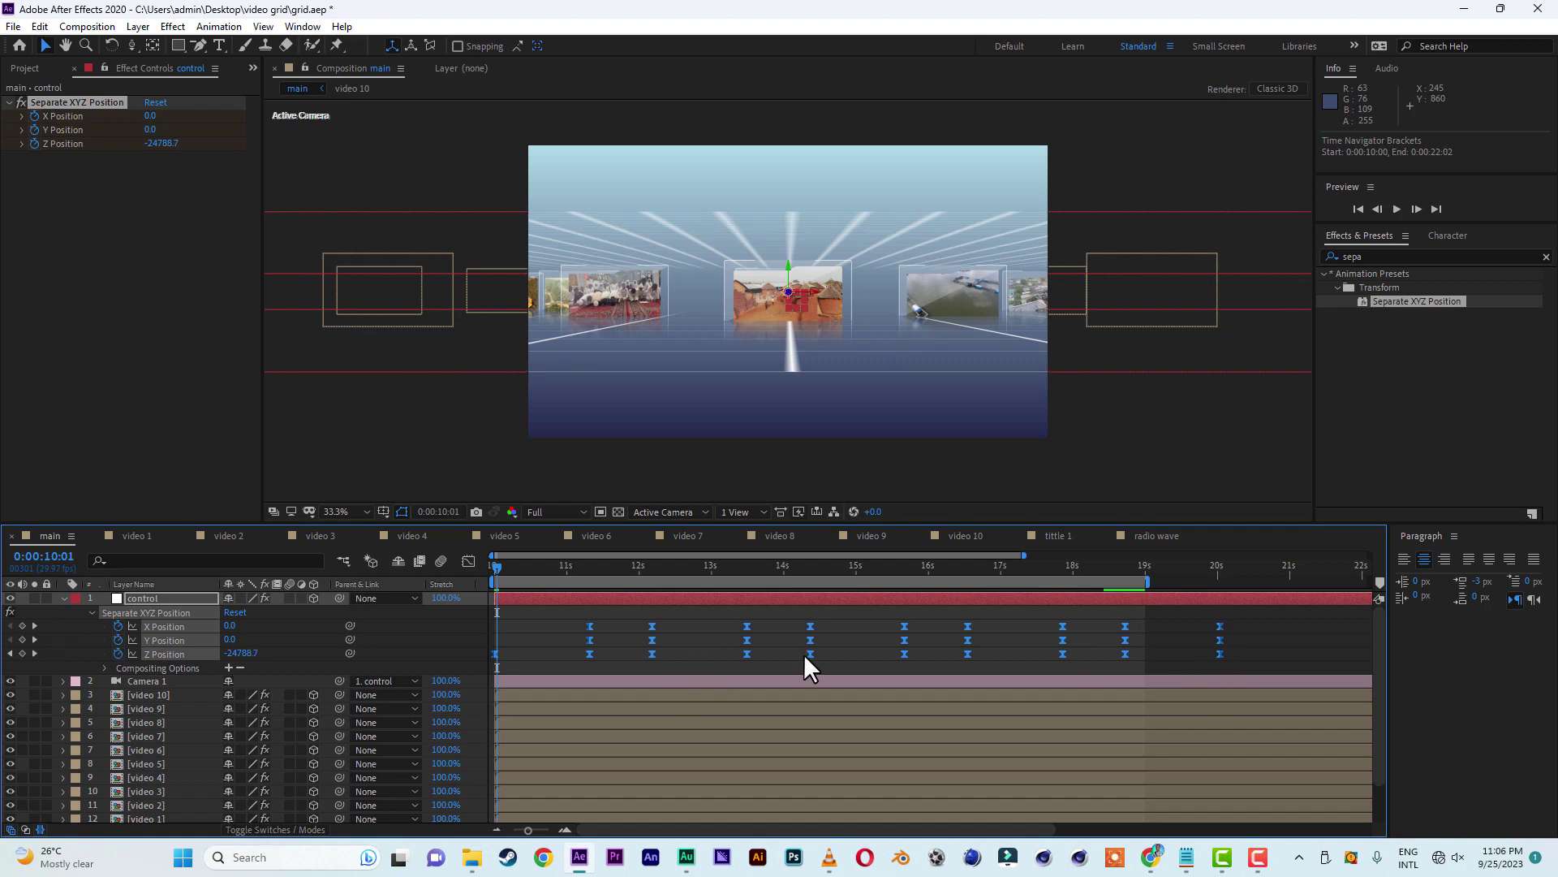
# - Shift successive groups of control keyframes to widen the intervals, starting the last two sets at 0:00:19:24, and extend the work area to 0:00:21:23
pyautogui.moveTo(1243, 615); pyautogui.dragTo(667, 654)
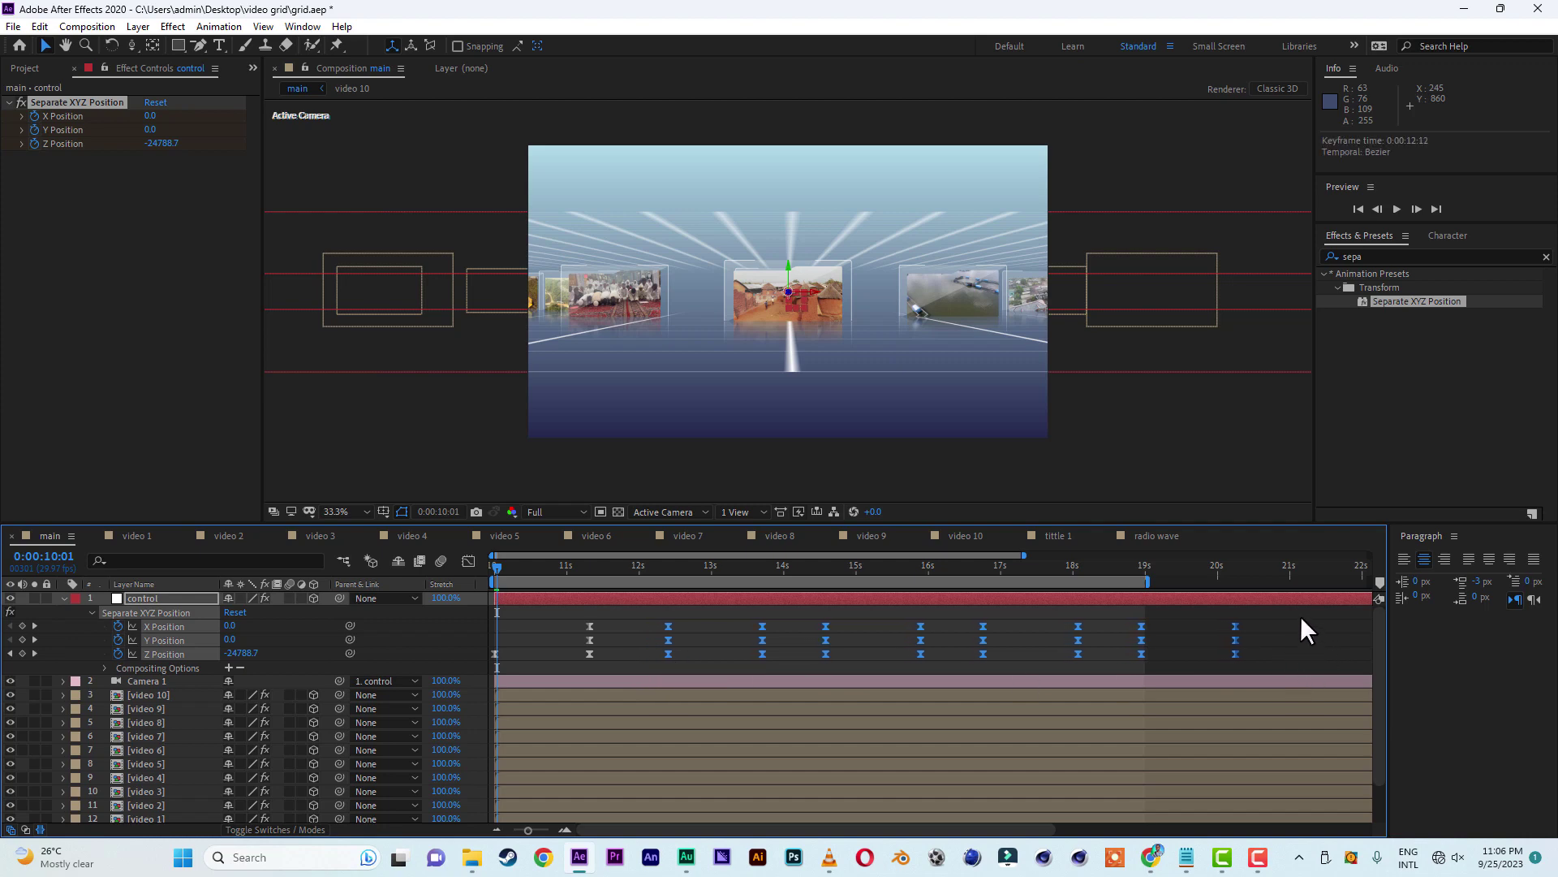
pyautogui.moveTo(1300, 615); pyautogui.dragTo(1022, 653)
pyautogui.moveTo(1314, 615); pyautogui.dragTo(1205, 655)
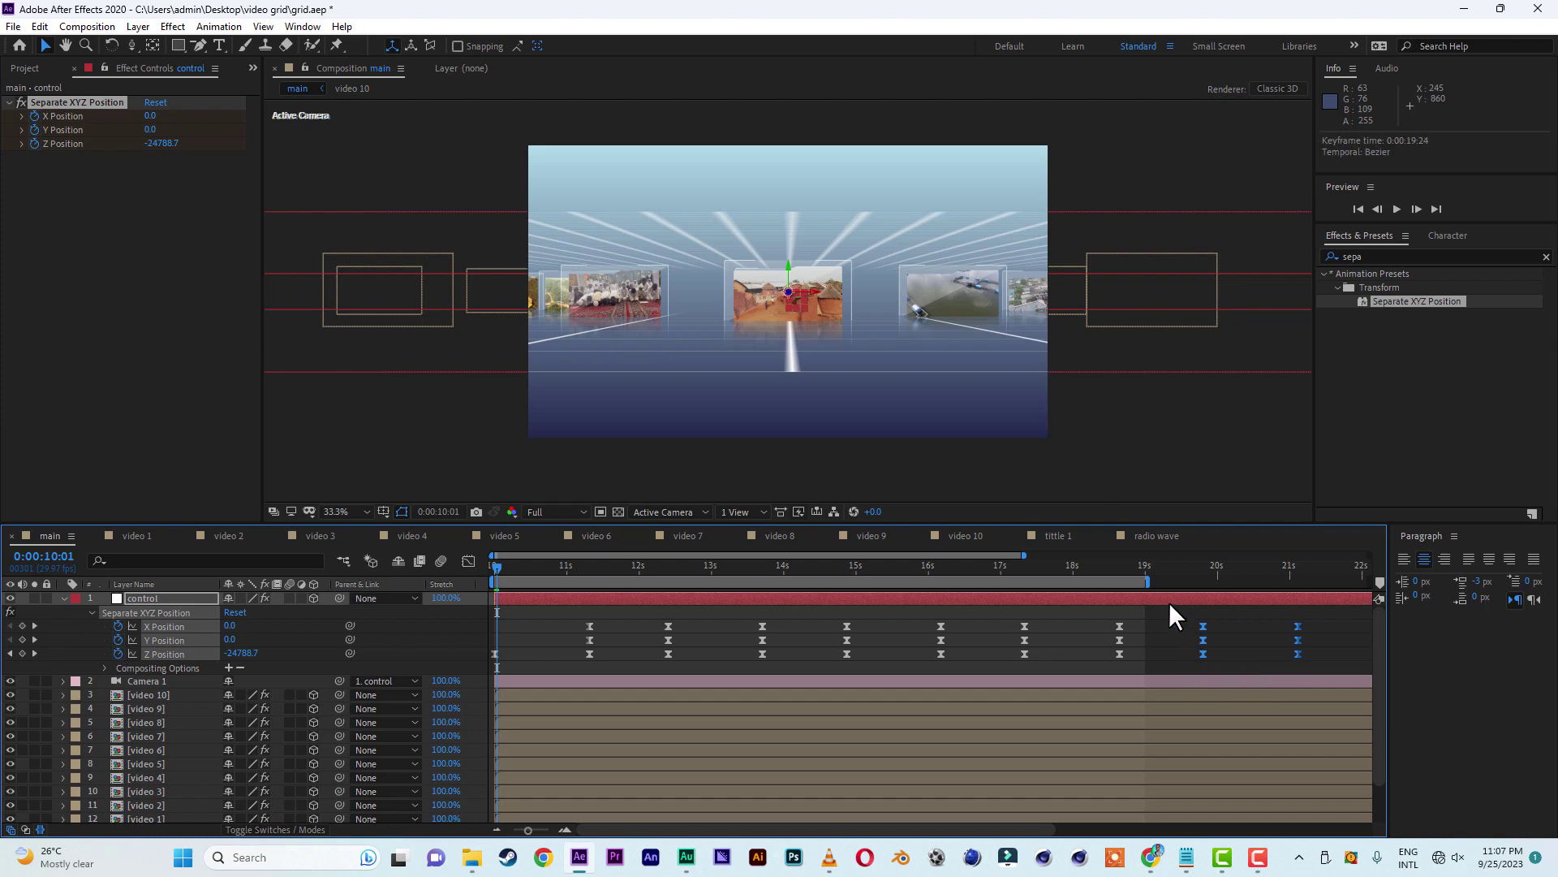
pyautogui.moveTo(1163, 589); pyautogui.dragTo(1357, 595)
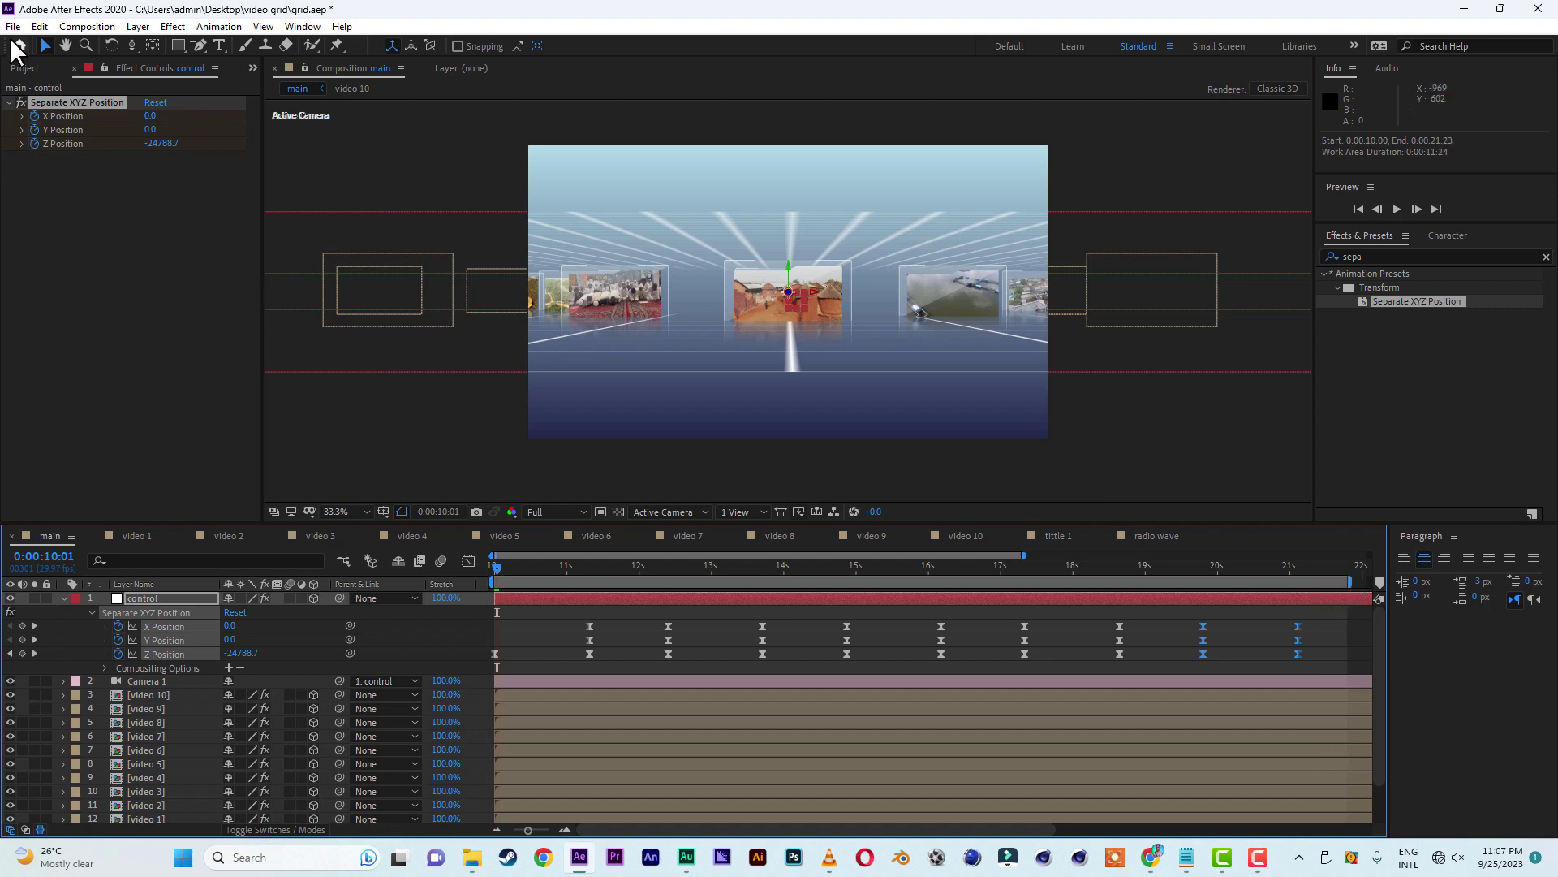
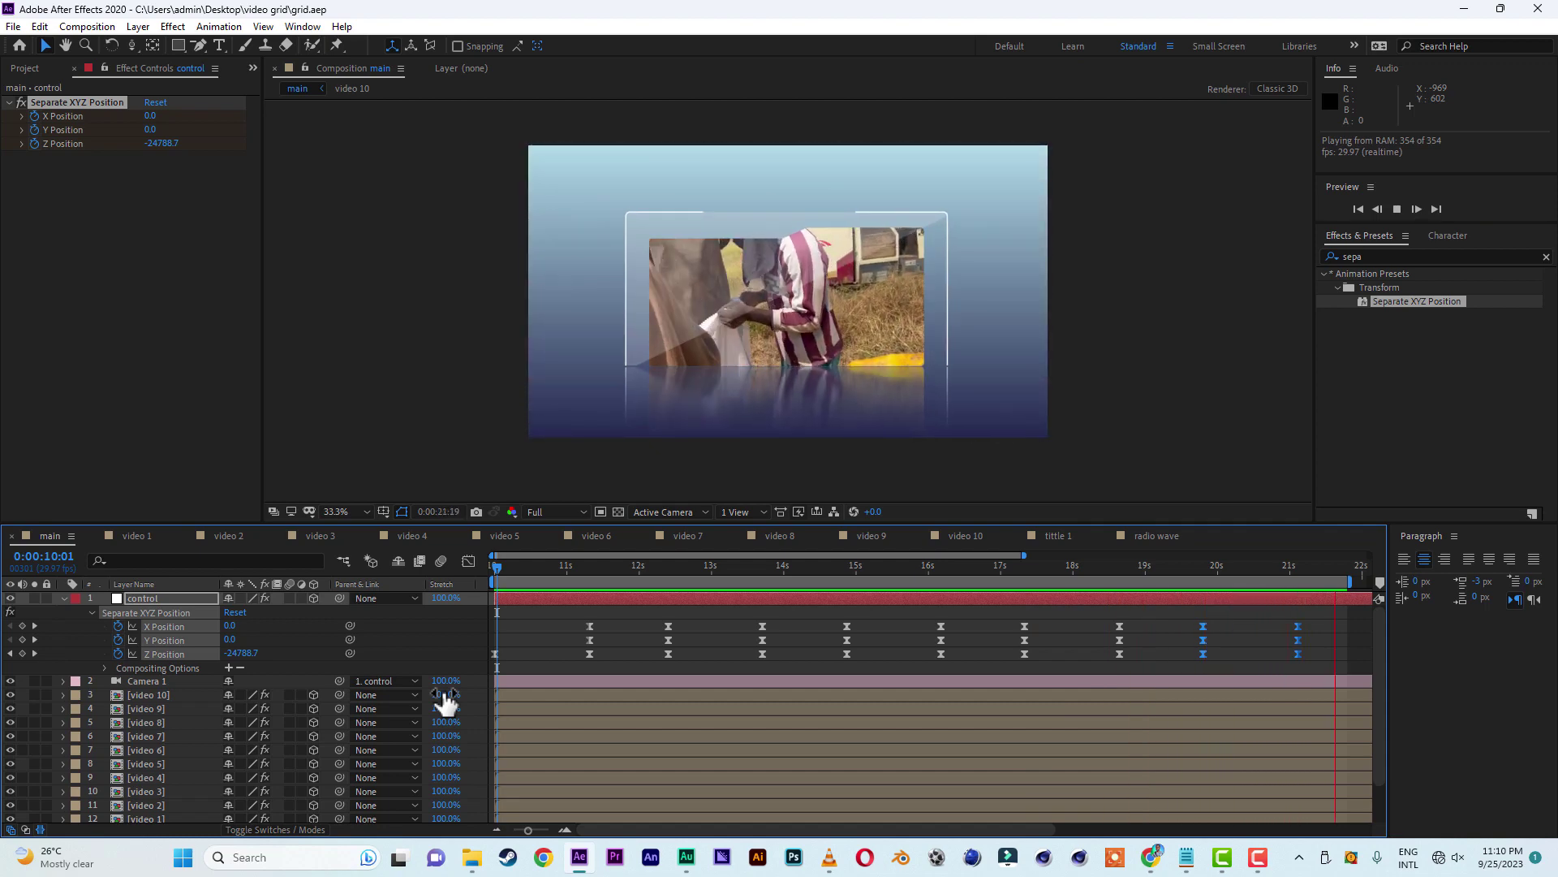
# - Extend the work area to just past 0:00:23:00 and move the control layer's last set of position keyframes to 0:00:21:26
pyautogui.click(1220, 566)
pyautogui.moveTo(1025, 556); pyautogui.dragTo(1099, 556)
pyautogui.moveTo(1248, 582); pyautogui.dragTo(1329, 582)
pyautogui.moveTo(1234, 620); pyautogui.dragTo(1242, 657)
# - Save the project and set the current time to the control layer's keyframes at 0:00:11:09
pyautogui.click(10, 27)
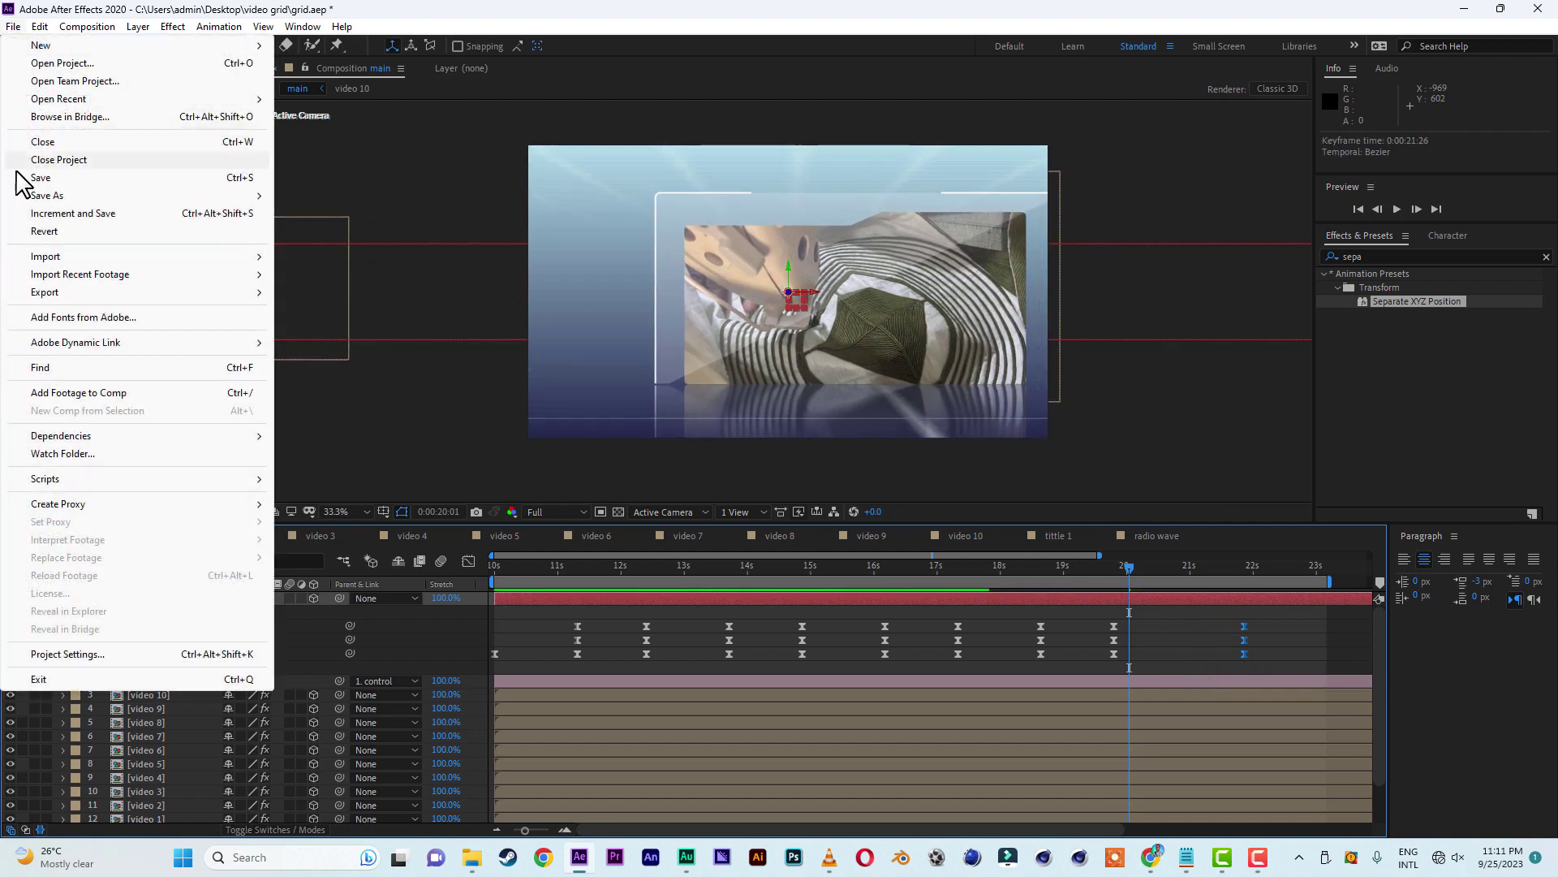
pyautogui.click(40, 178)
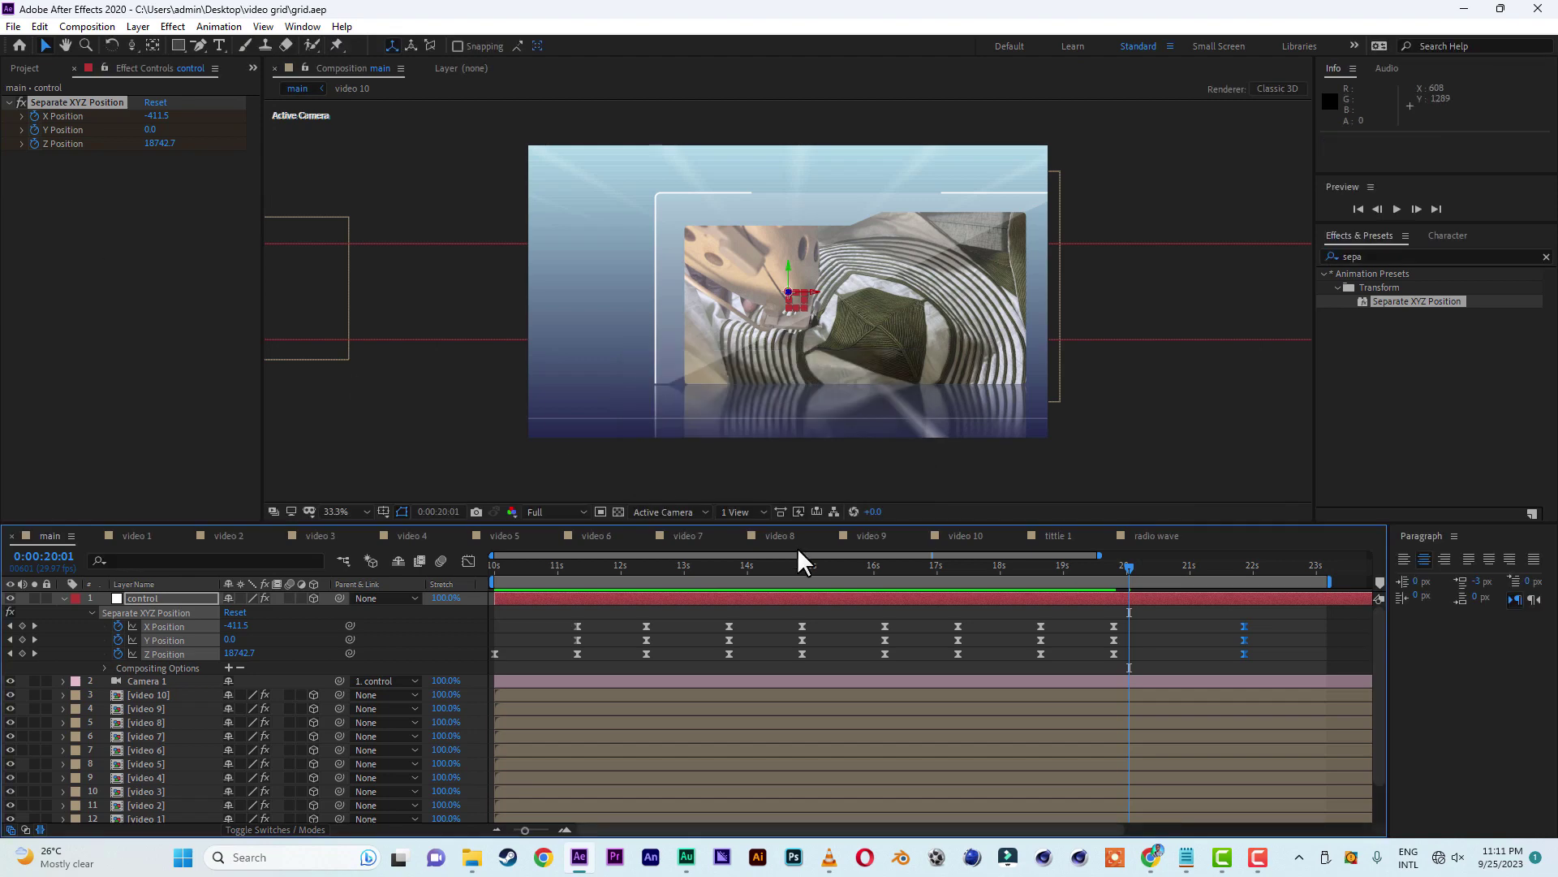
pyautogui.click(614, 569)
pyautogui.moveTo(614, 568); pyautogui.dragTo(578, 581)
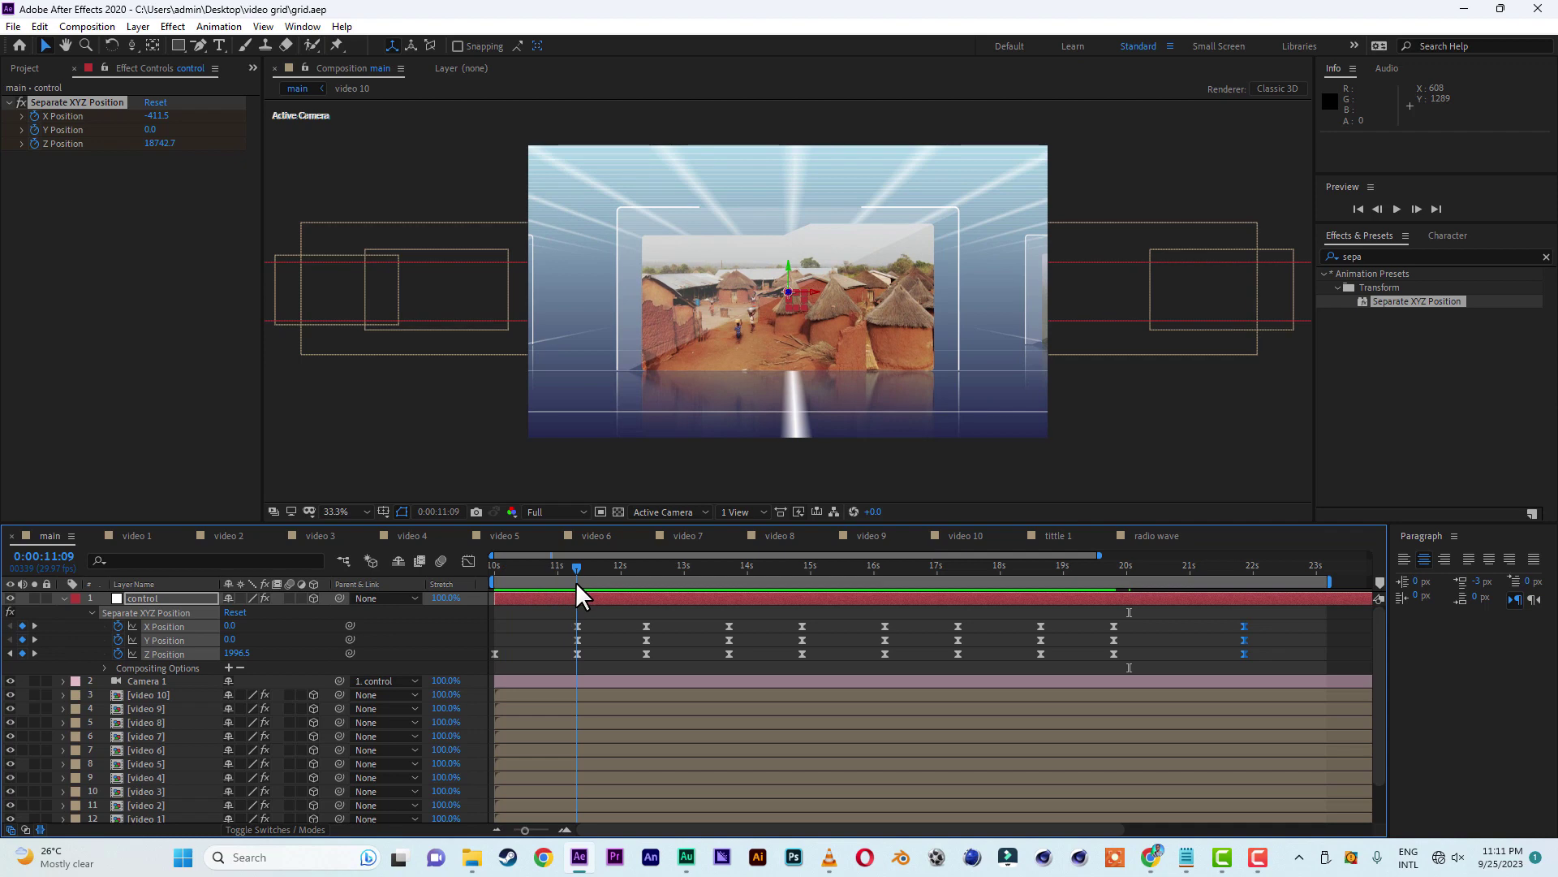
# - Duplicate the video 1 layer and replace the upper copy's source with the tittle 1 composition
pyautogui.scroll(-1, 159, 693)
pyautogui.scroll(-1, 159, 694)
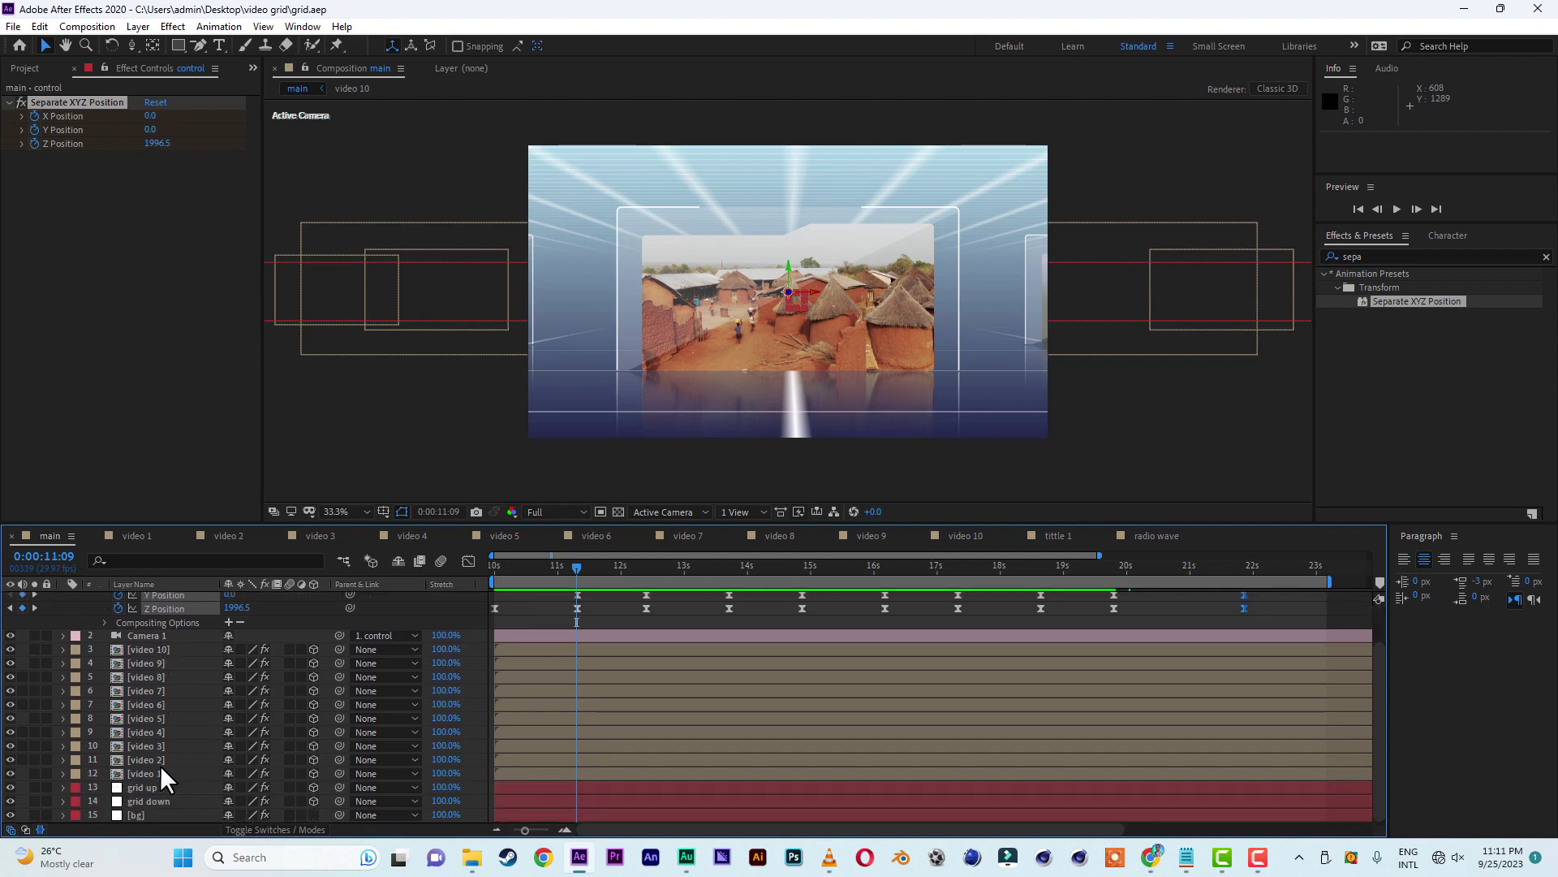
pyautogui.click(163, 772)
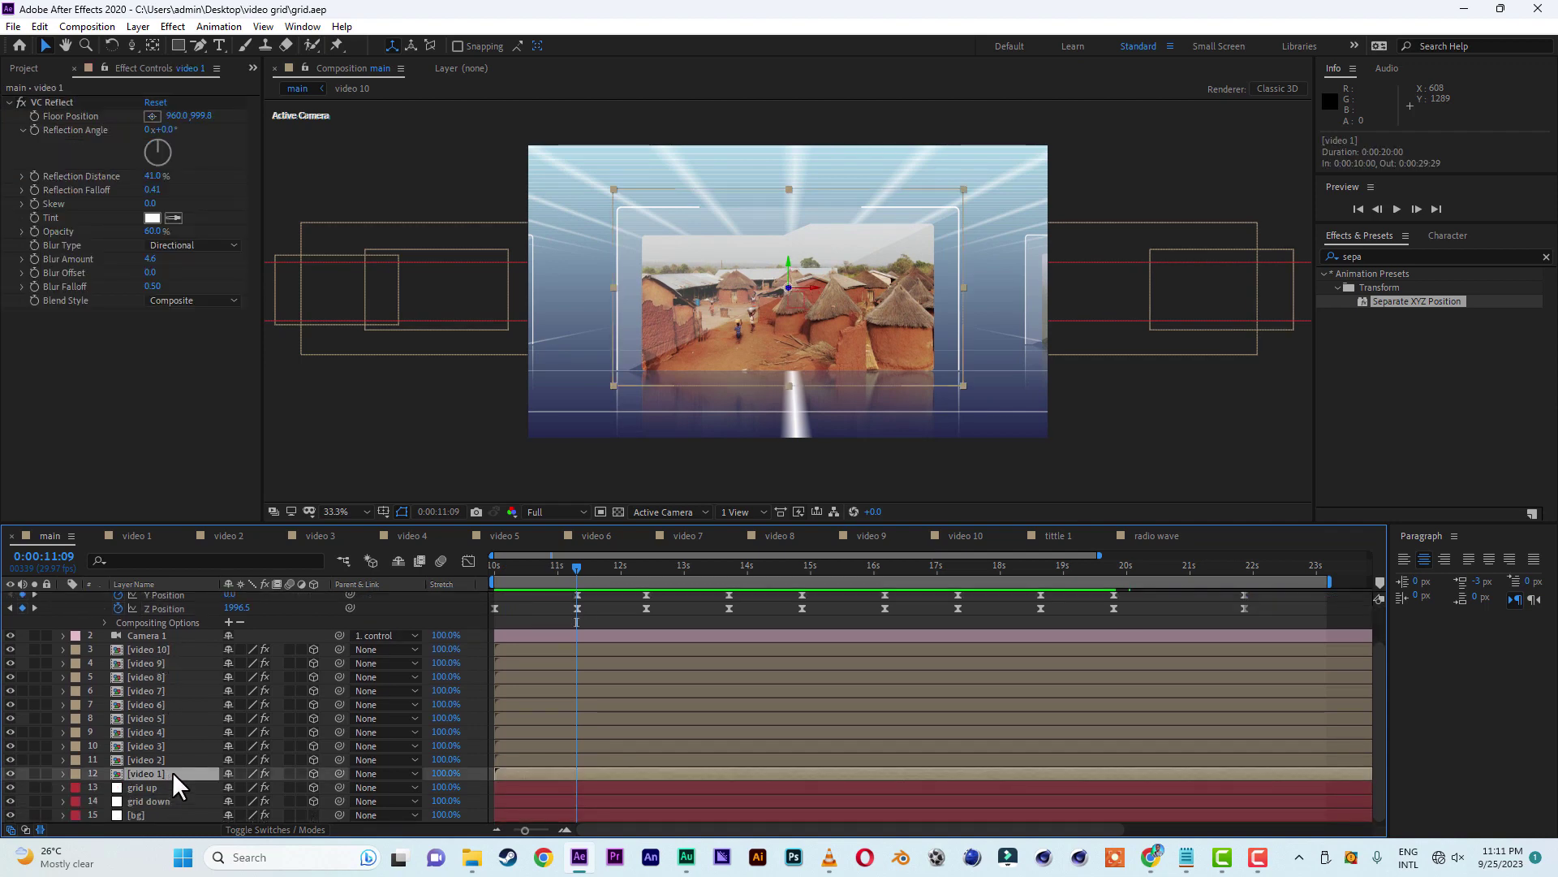
pyautogui.click(24, 68)
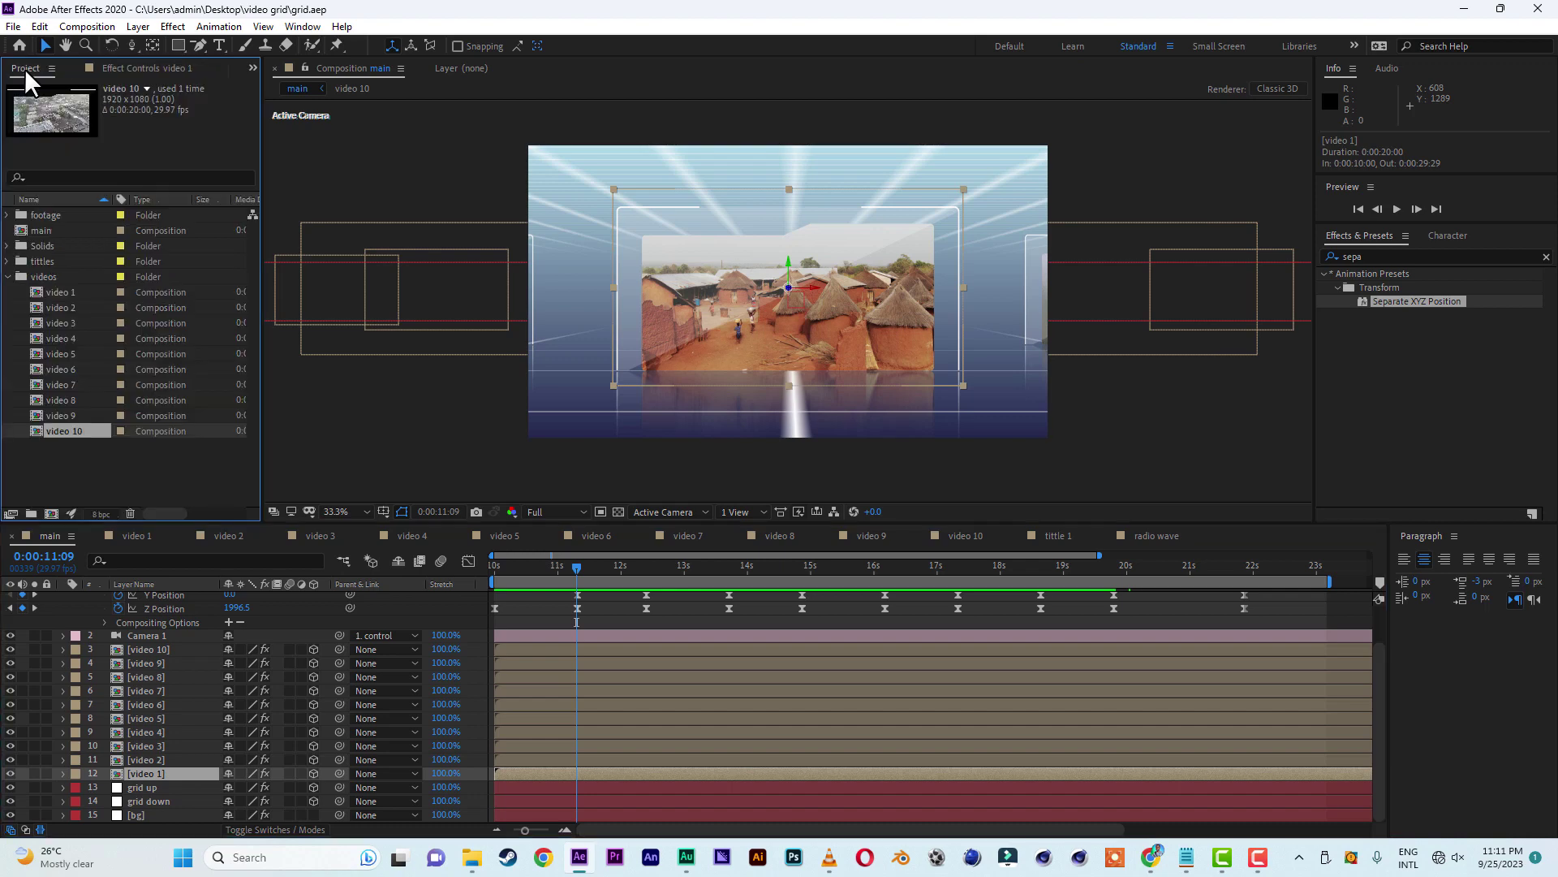
pyautogui.click(152, 771)
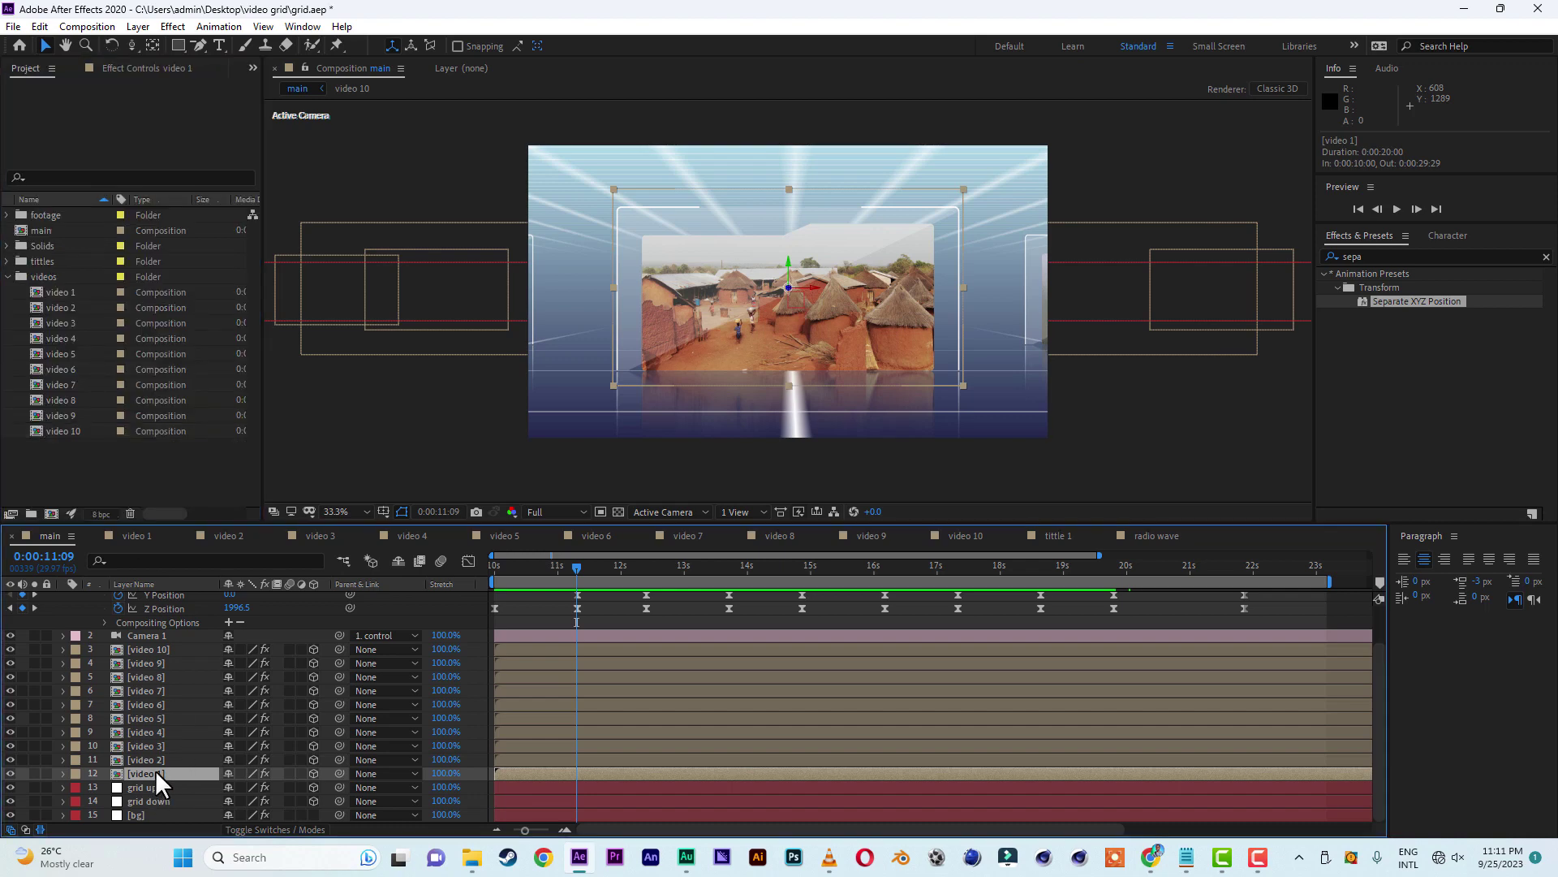
pyautogui.hotkey('ctrl', 'd')
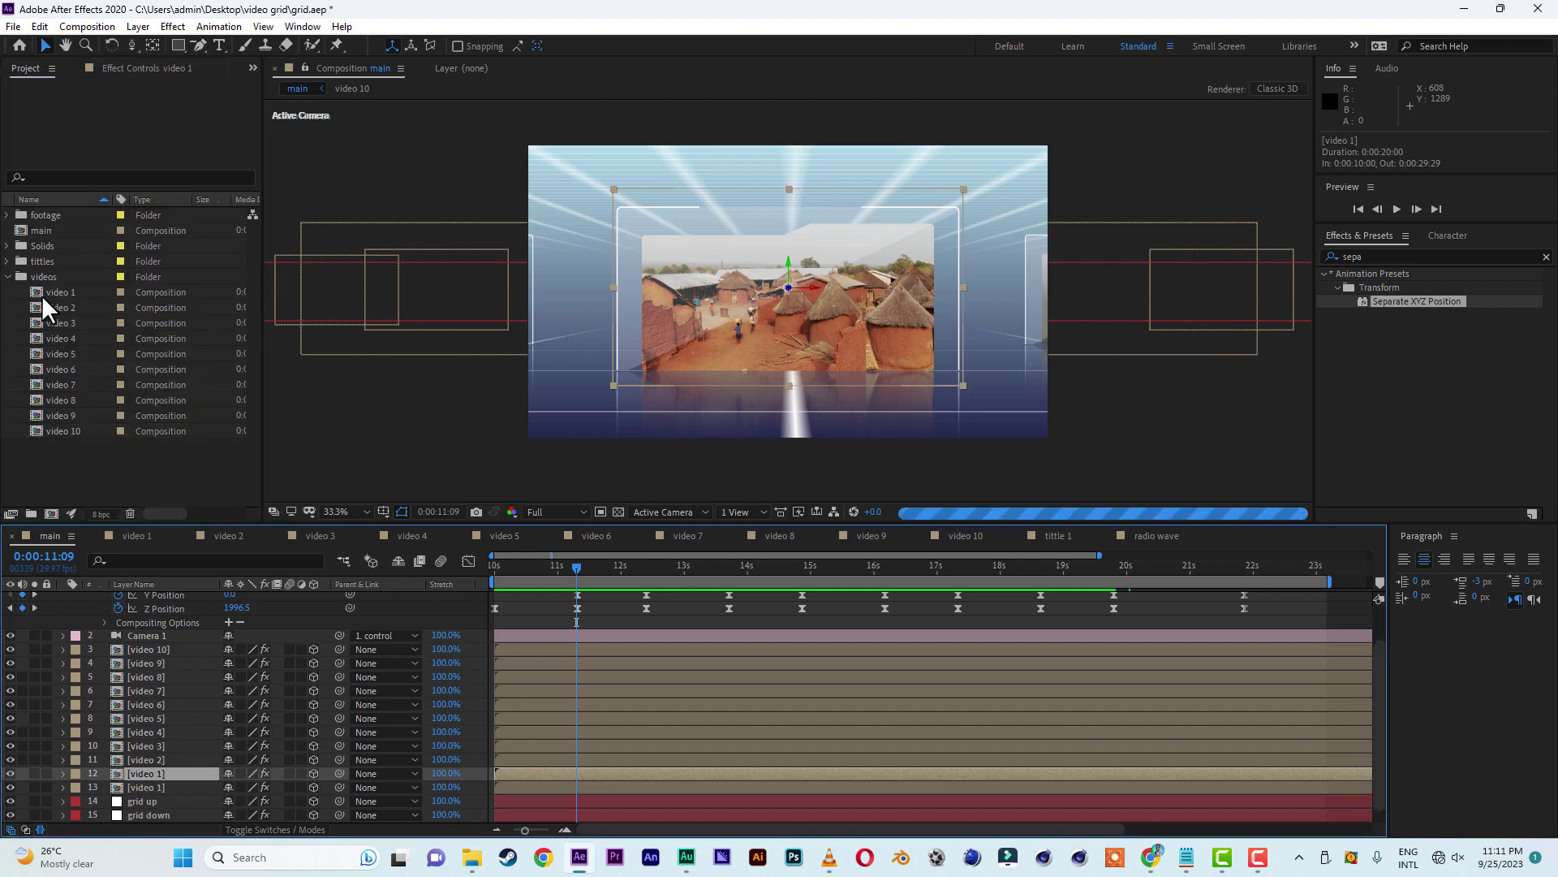
pyautogui.click(8, 261)
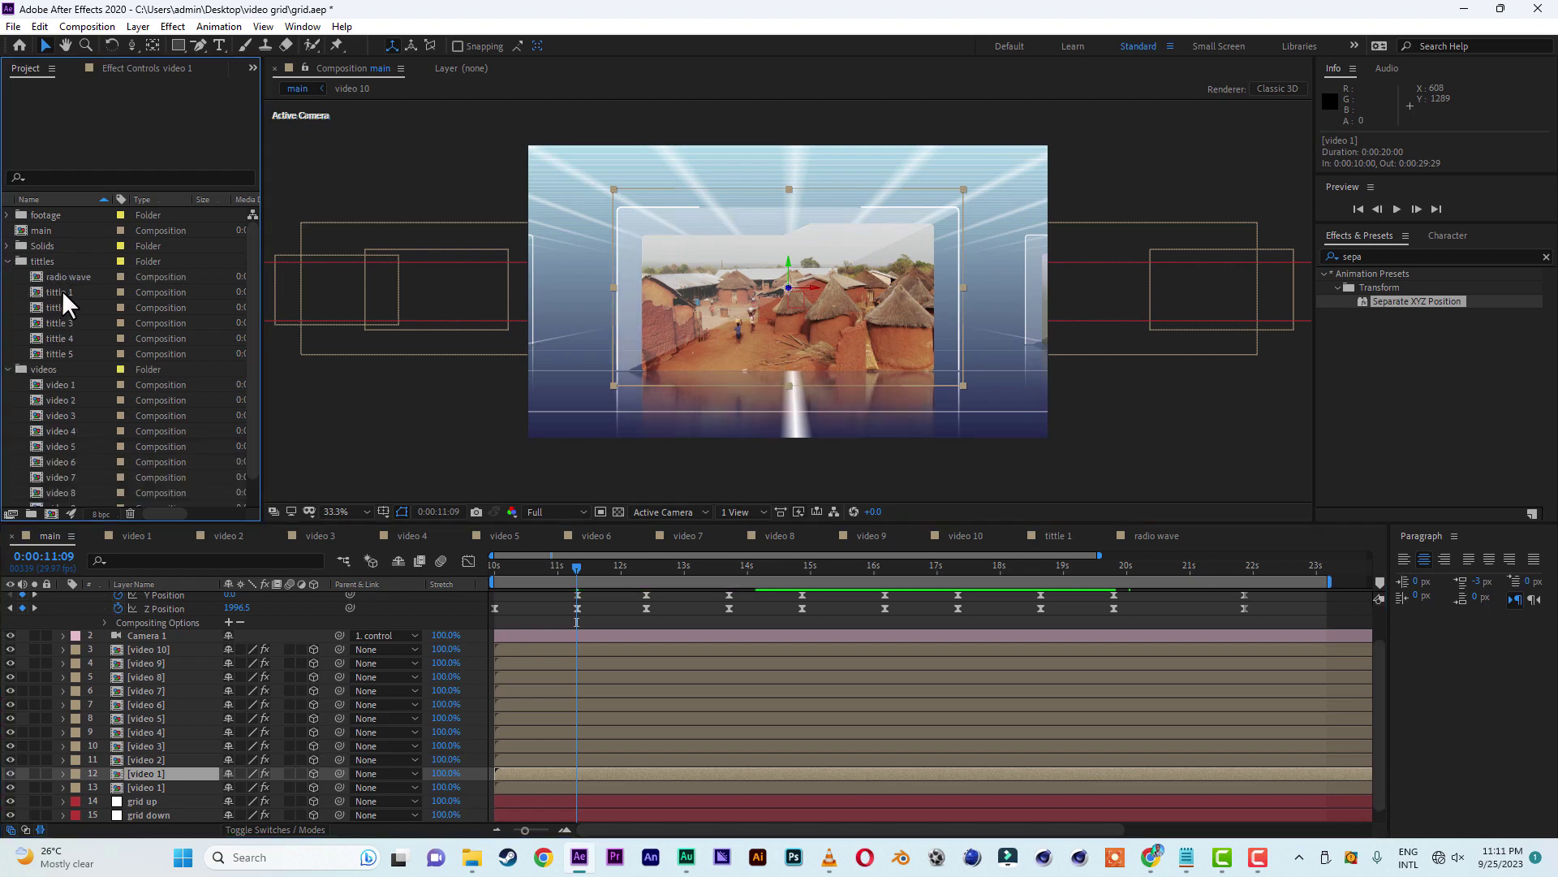
pyautogui.click(62, 291)
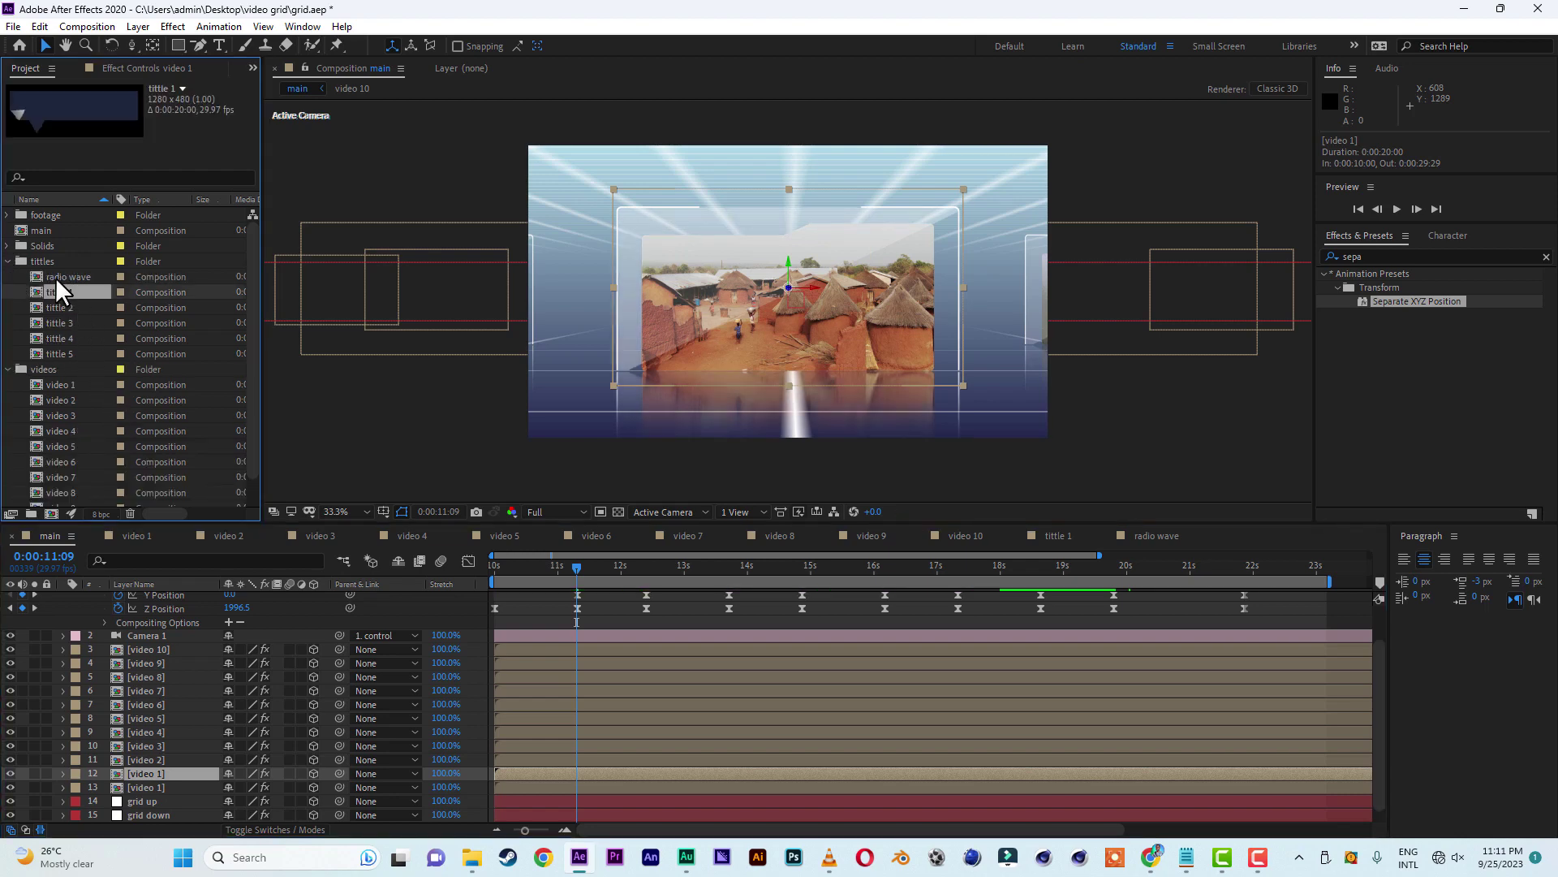
pyautogui.moveTo(60, 290); pyautogui.dragTo(148, 776)
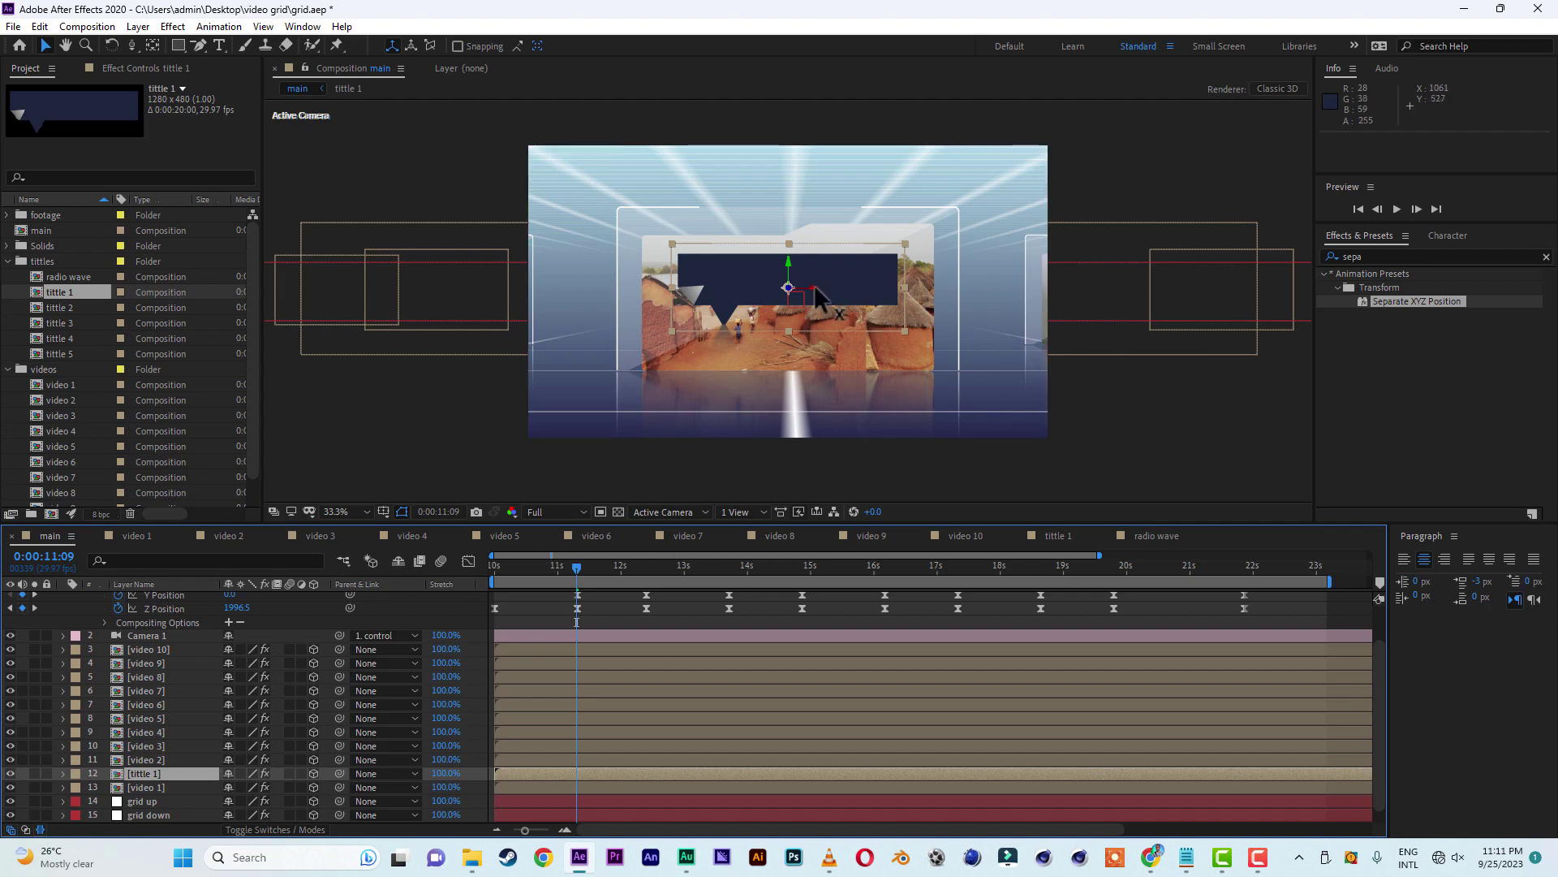
# - Move the tittle 1 layer to about X 1797, Y 912, over the video's lower corner, and scale it to 80%
pyautogui.moveTo(816, 289); pyautogui.dragTo(949, 380)
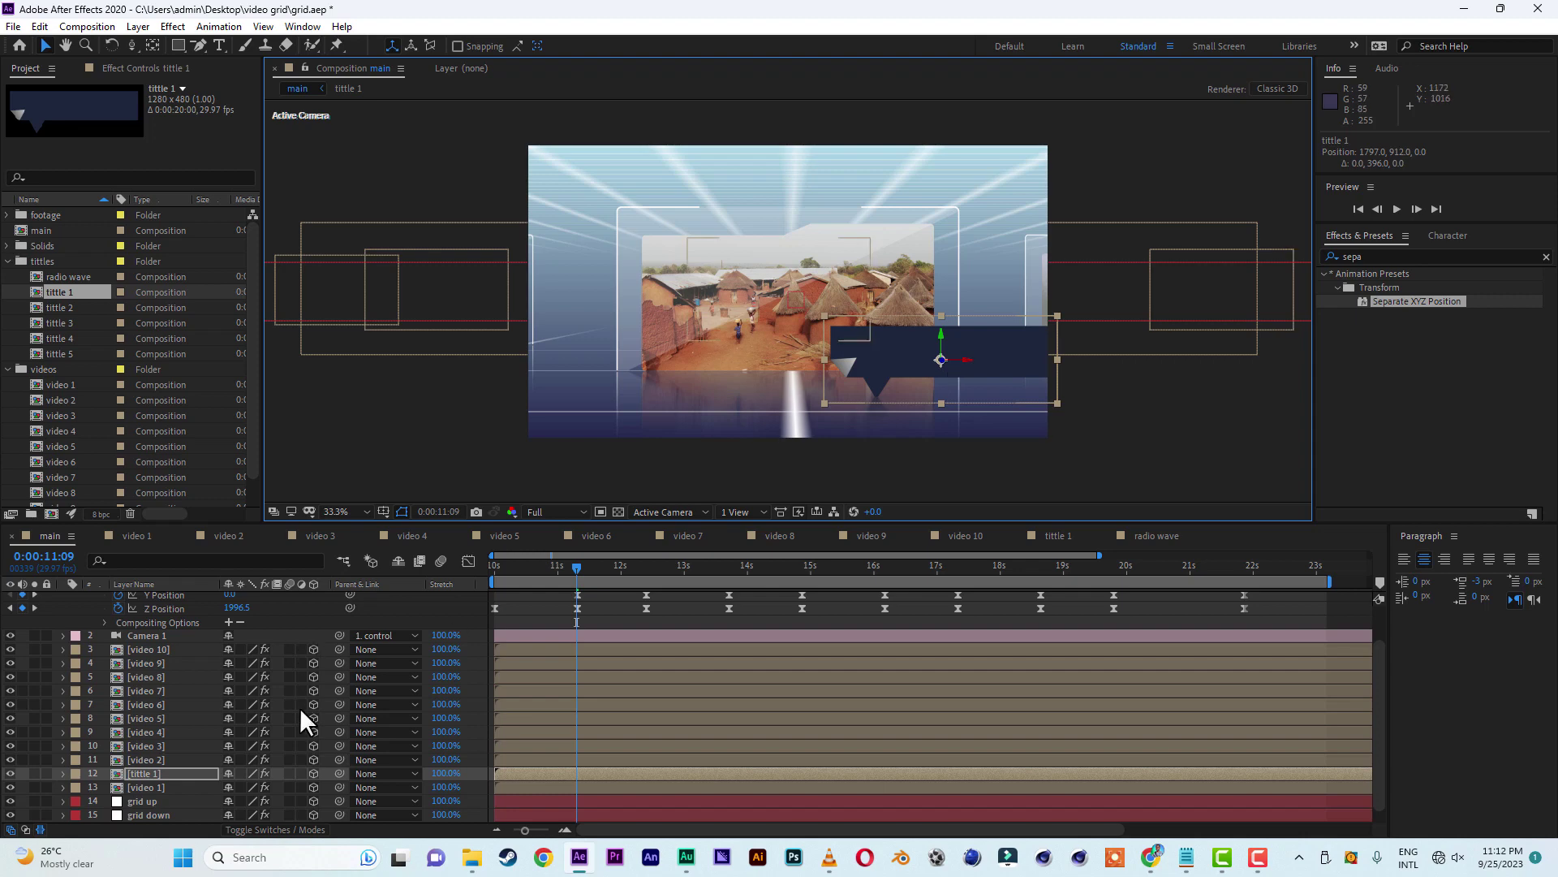
pyautogui.press('s')
pyautogui.click(301, 787)
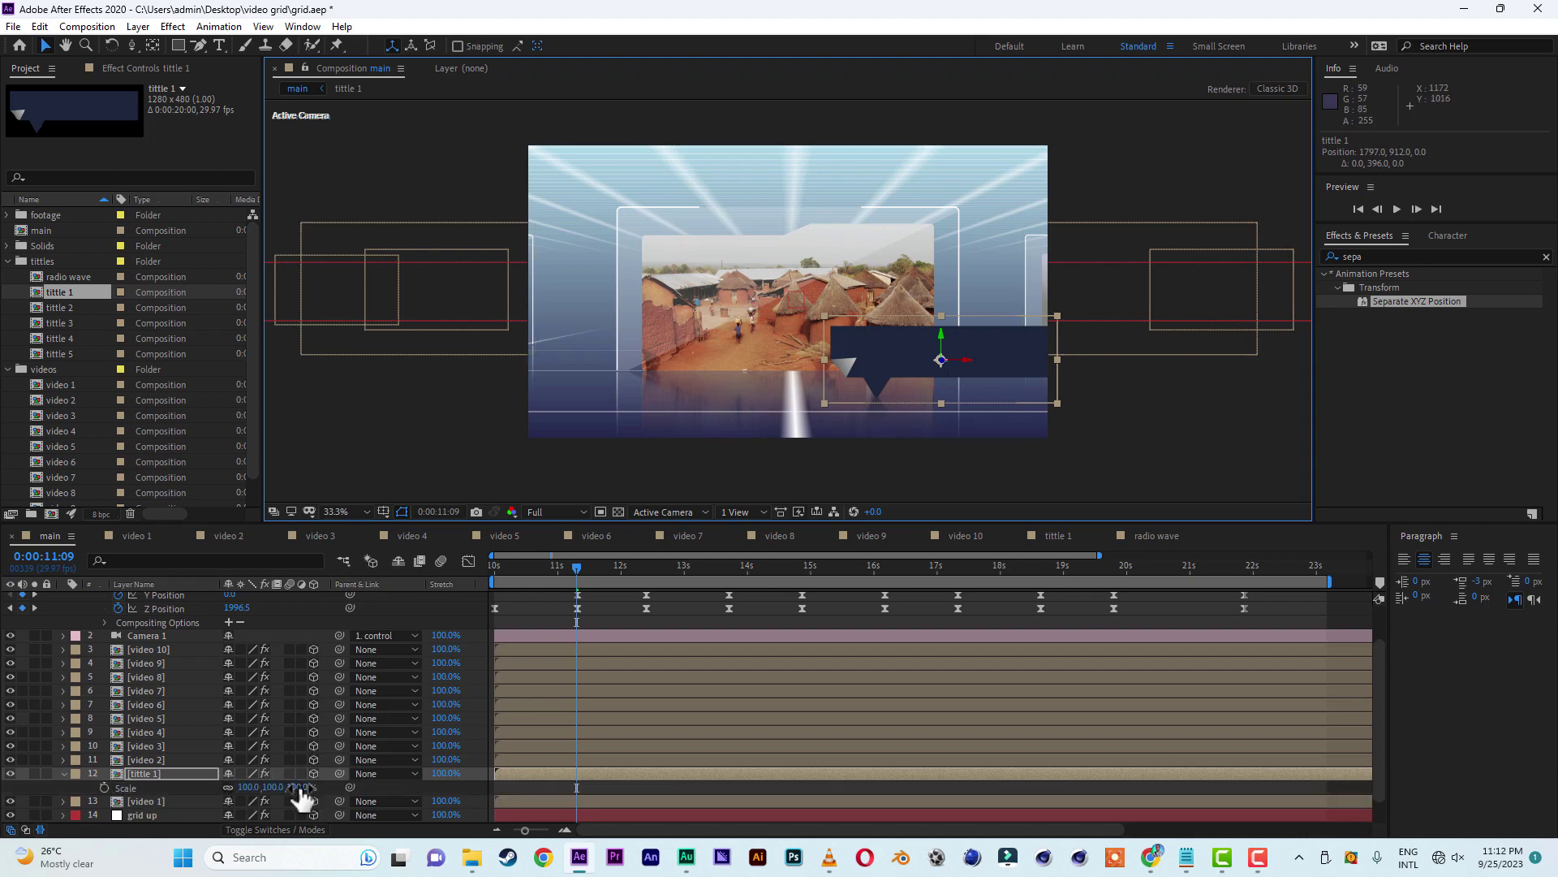
pyautogui.write('81')
pyautogui.press('Return')
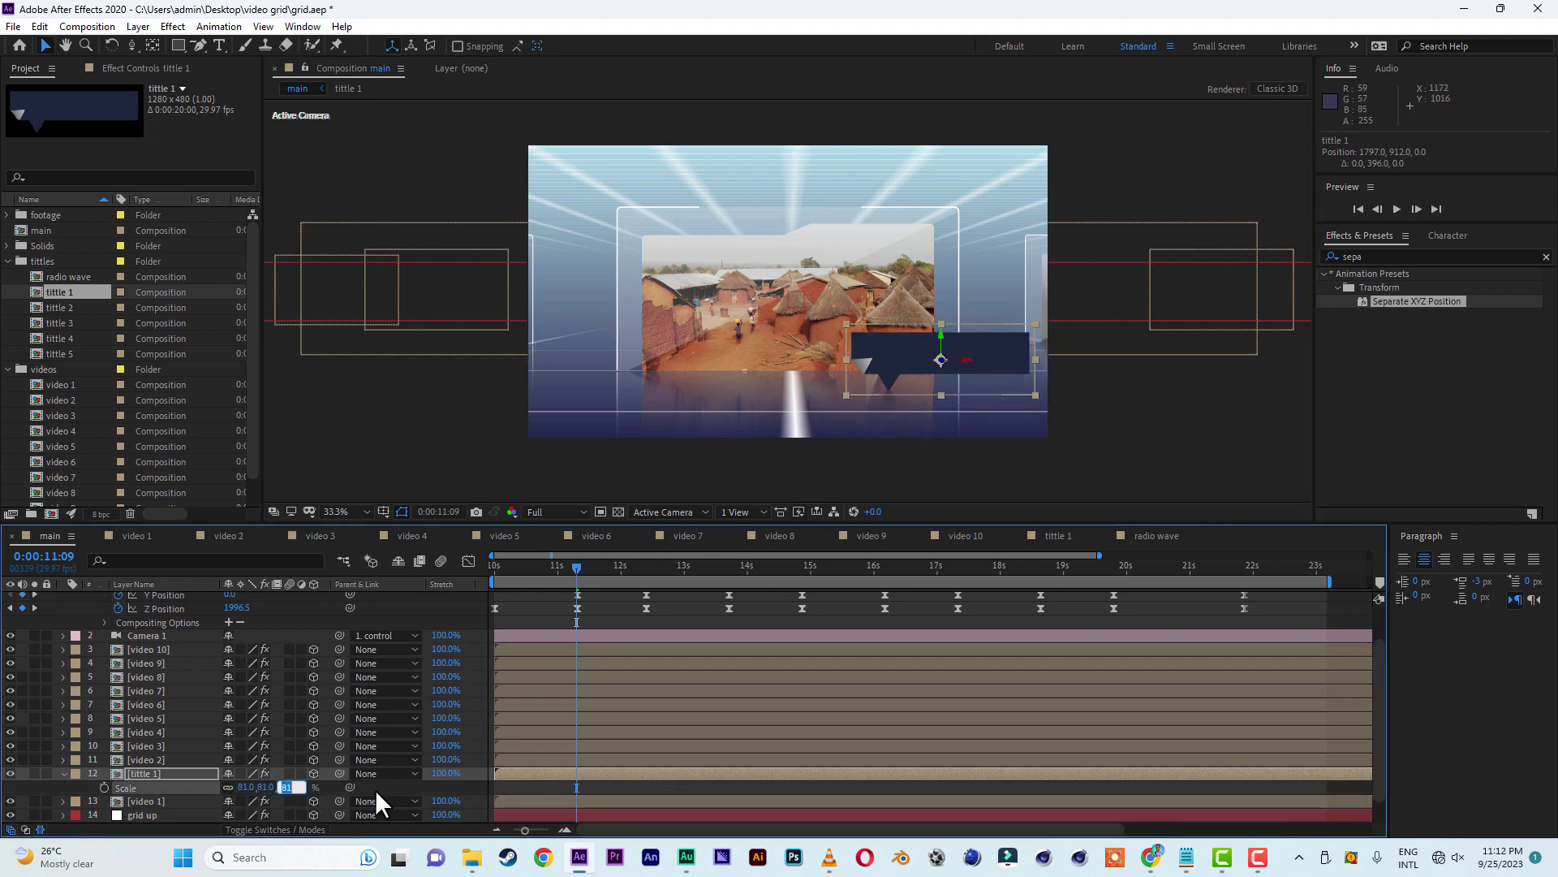
pyautogui.write('80')
pyautogui.press('Return')
pyautogui.press('F2')
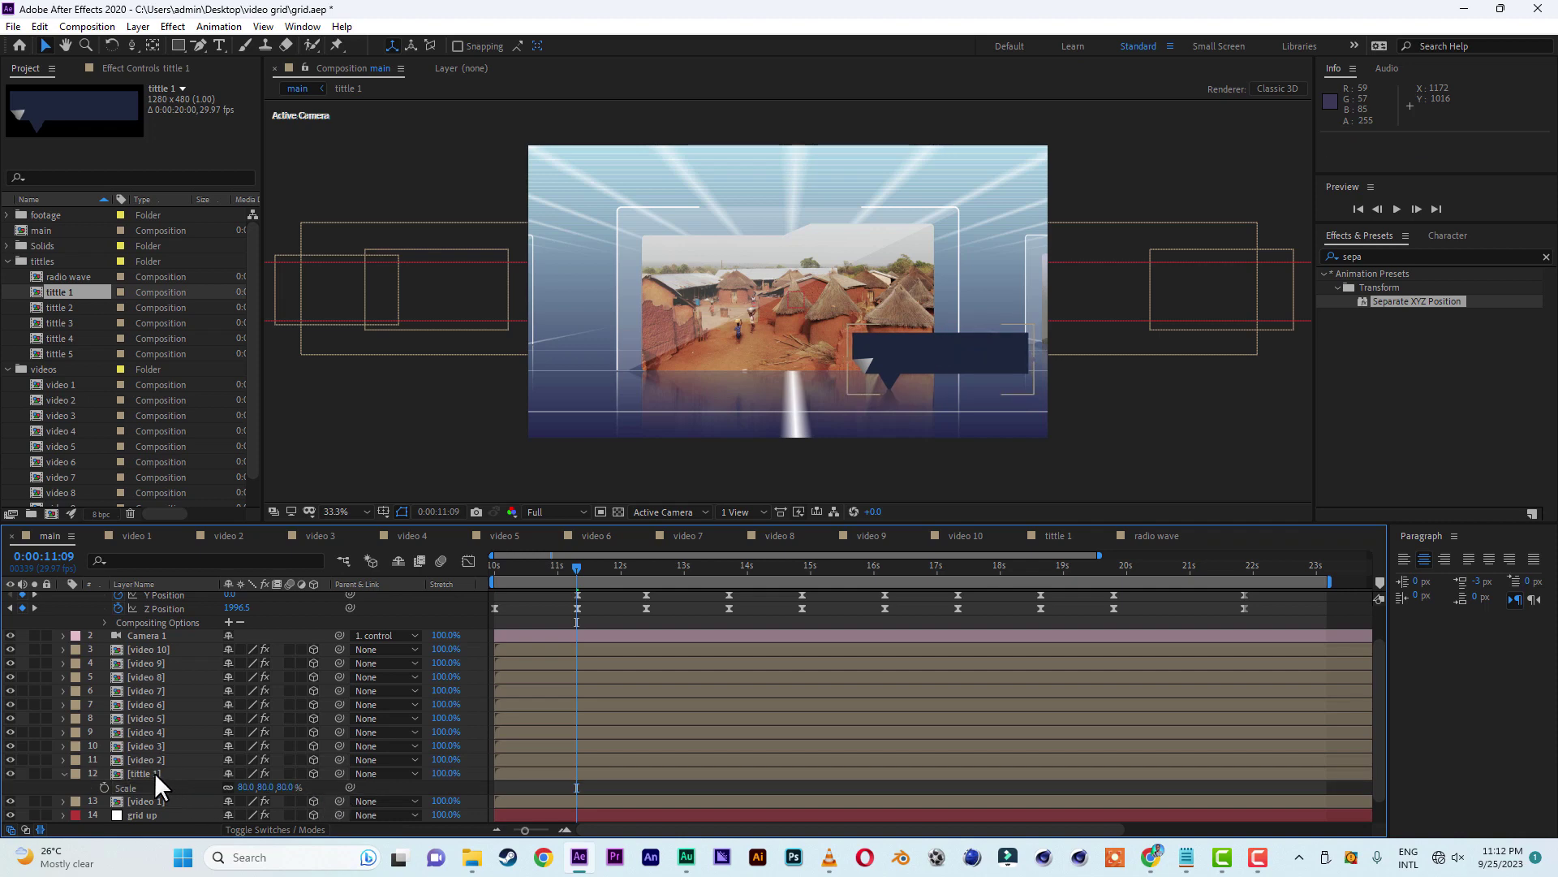
# - Shift the tittle 1 layer along the X axis to about 1737
pyautogui.click(154, 772)
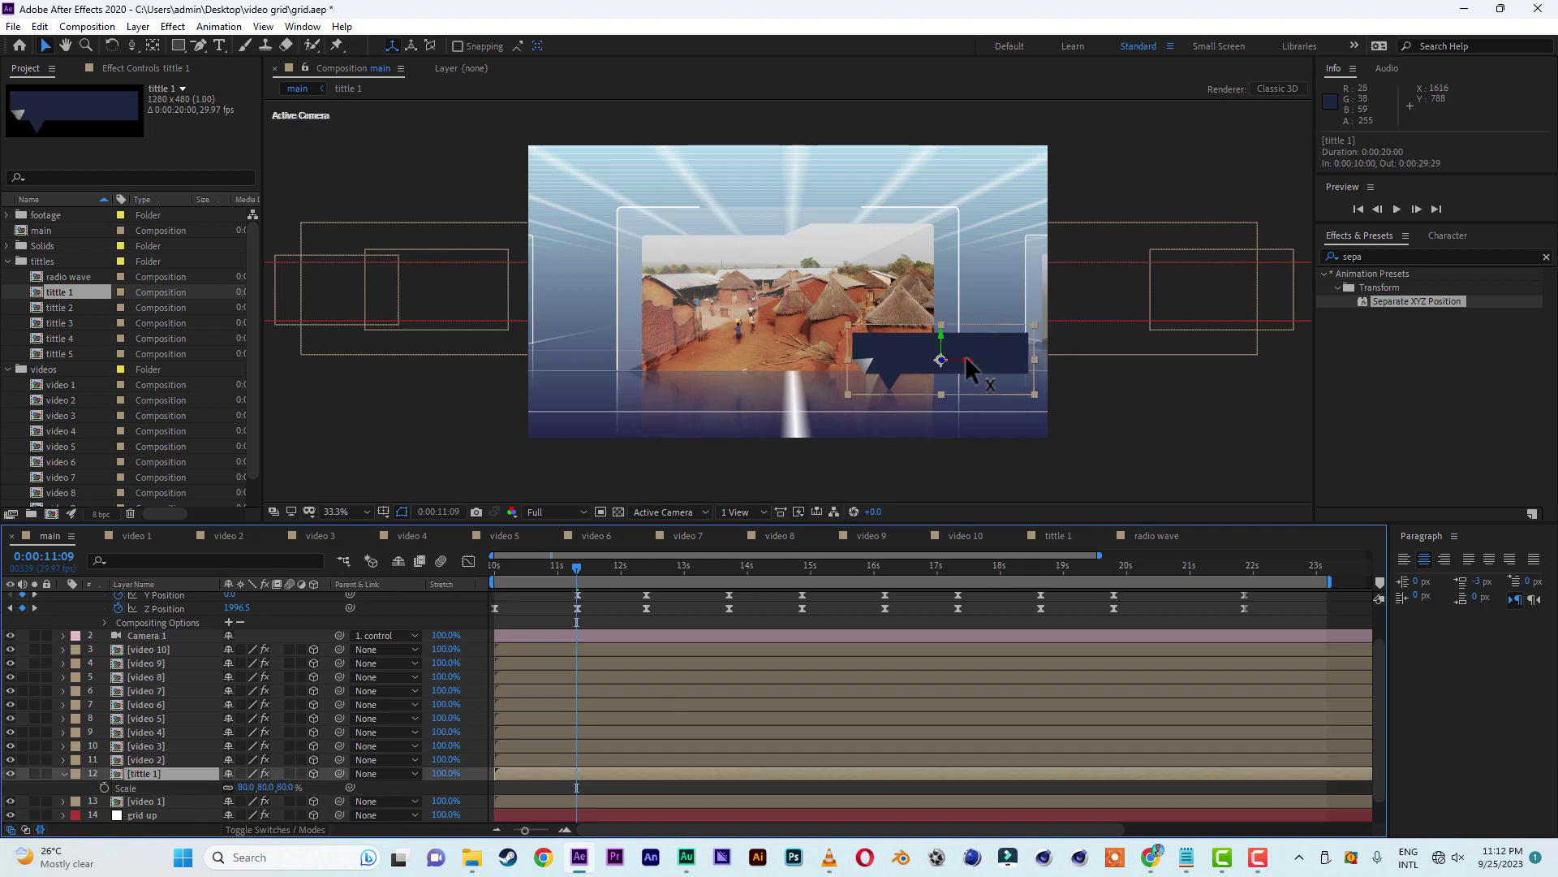
pyautogui.moveTo(968, 370); pyautogui.dragTo(950, 359)
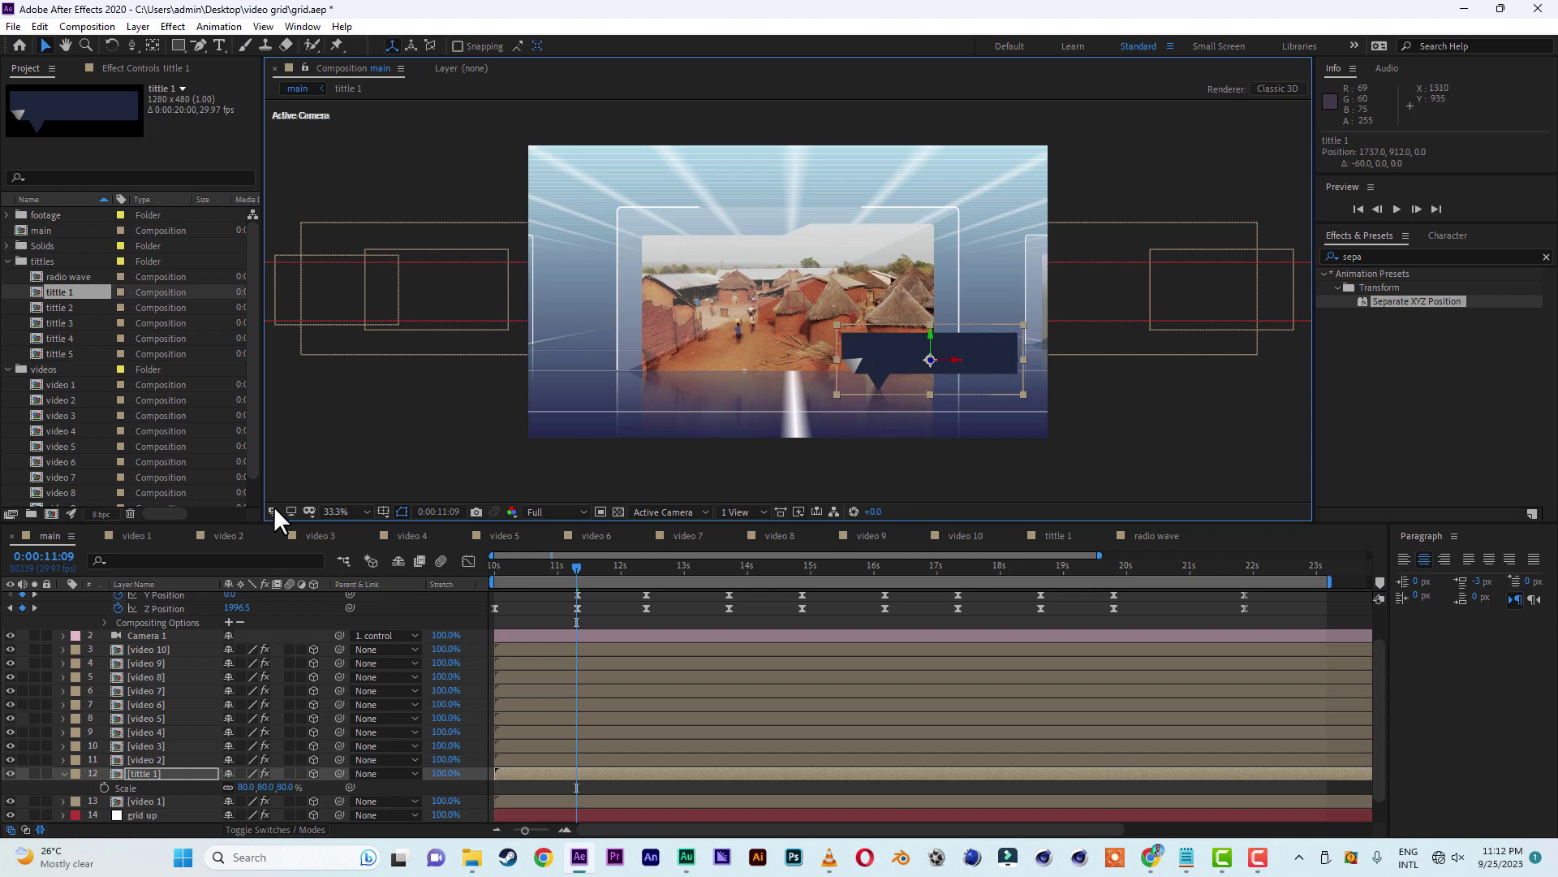
pyautogui.click(46, 45)
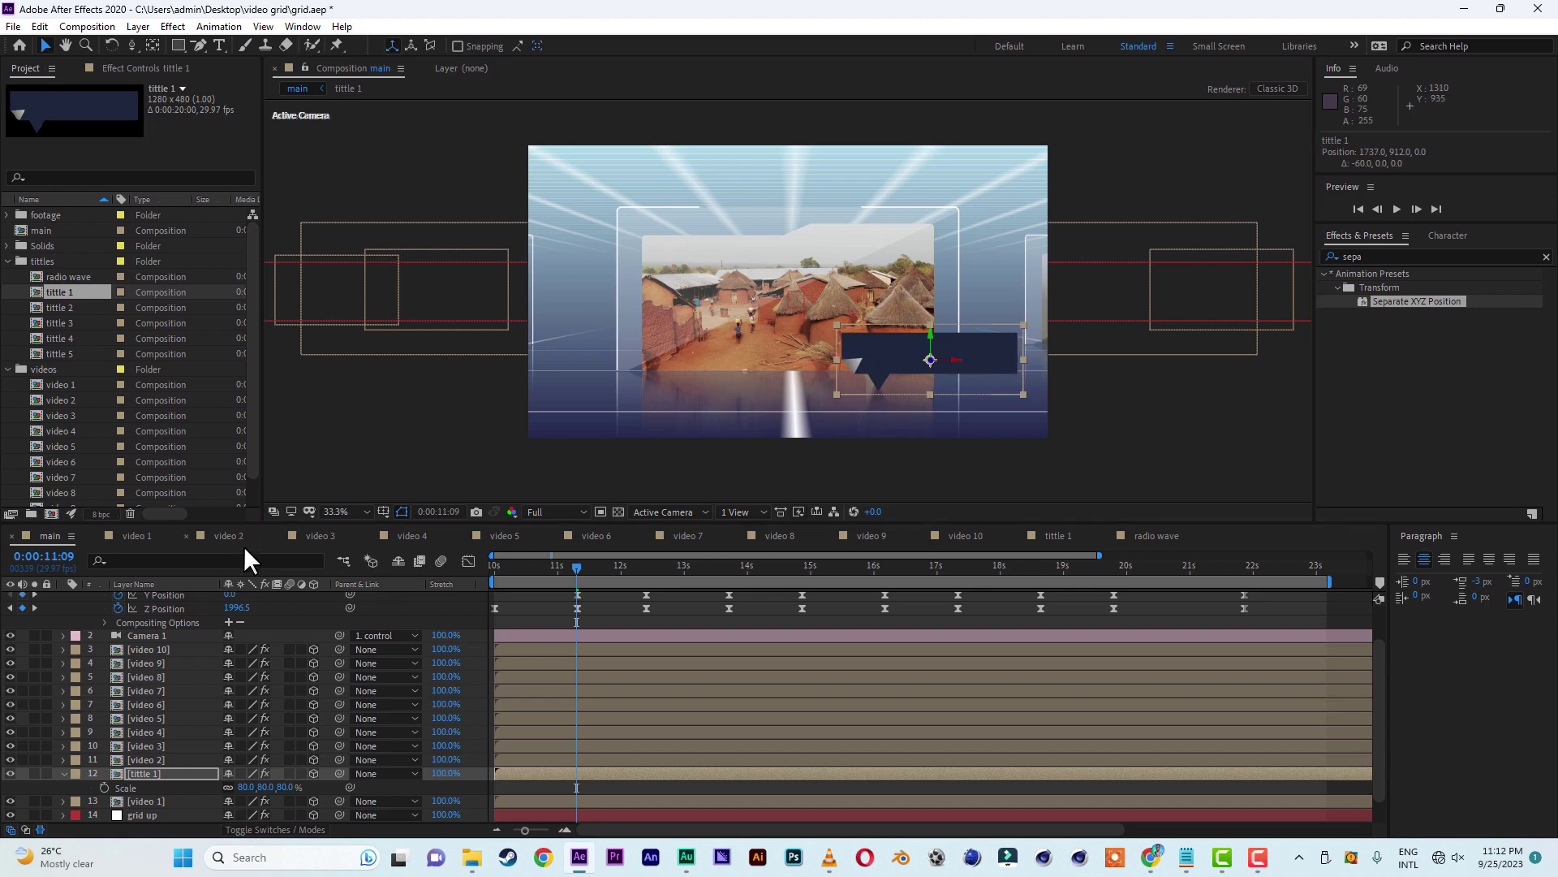
# - Duplicate the tittle 1 layer and replace the upper copy's source with the radio wave composition
pyautogui.click(148, 779)
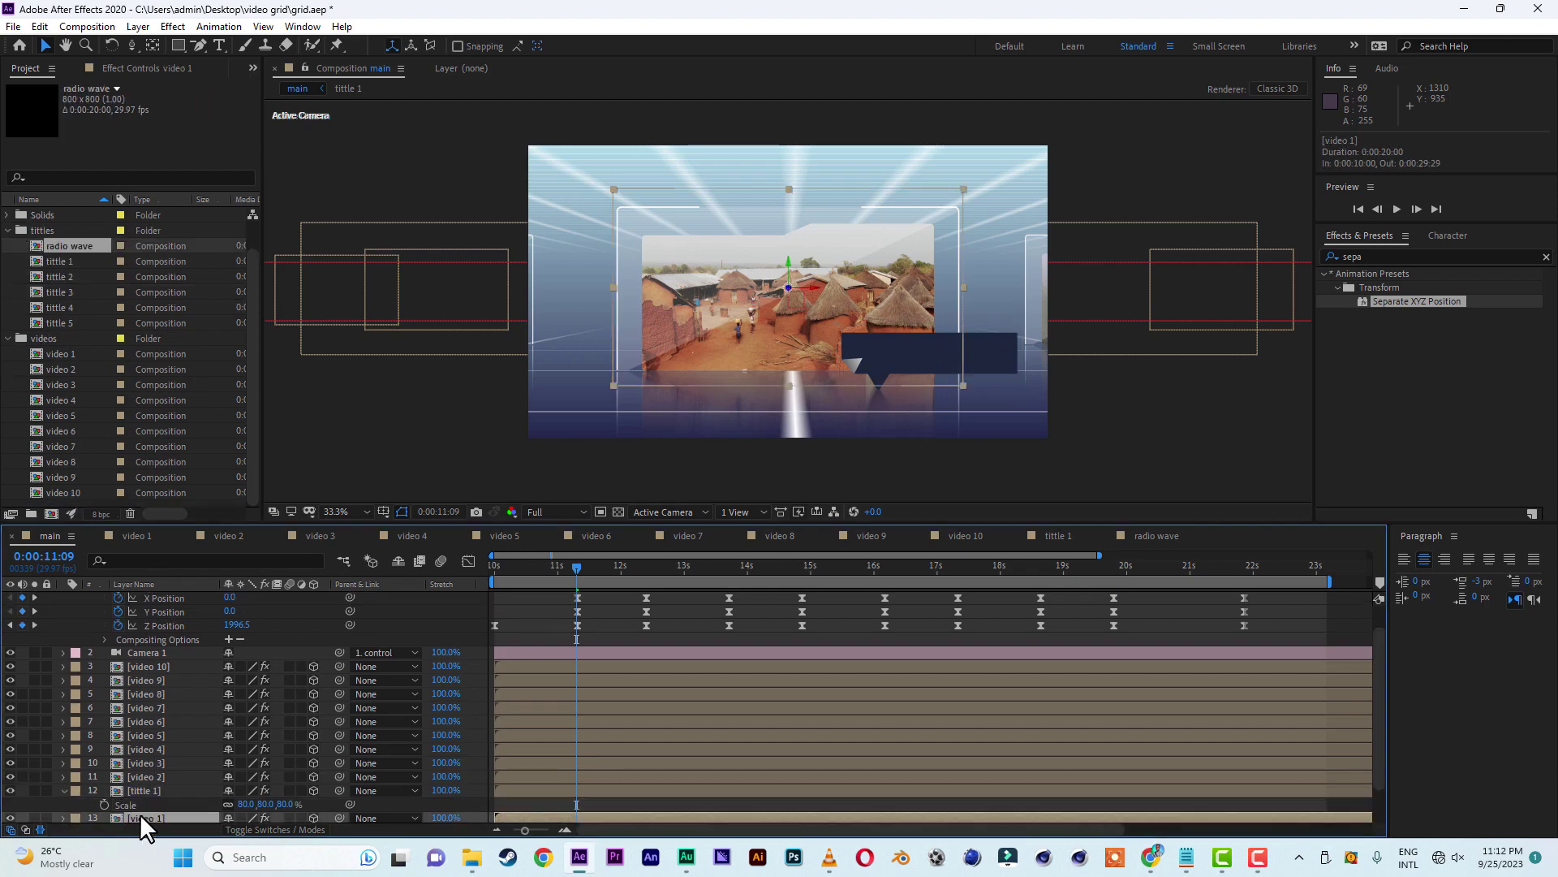
pyautogui.click(154, 787)
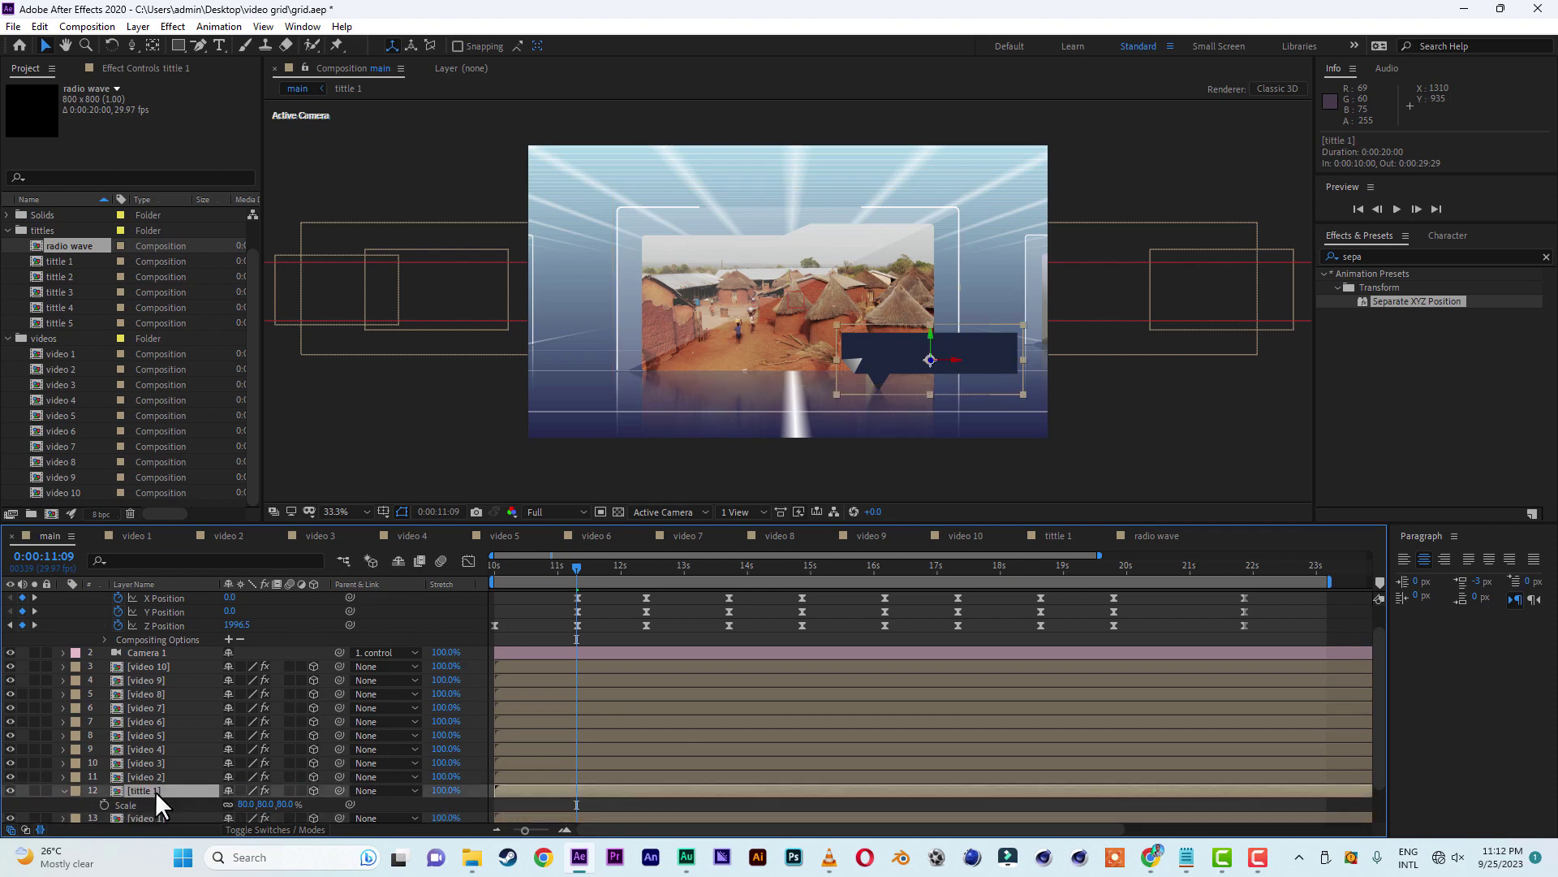
pyautogui.hotkey('ctrl', 'd')
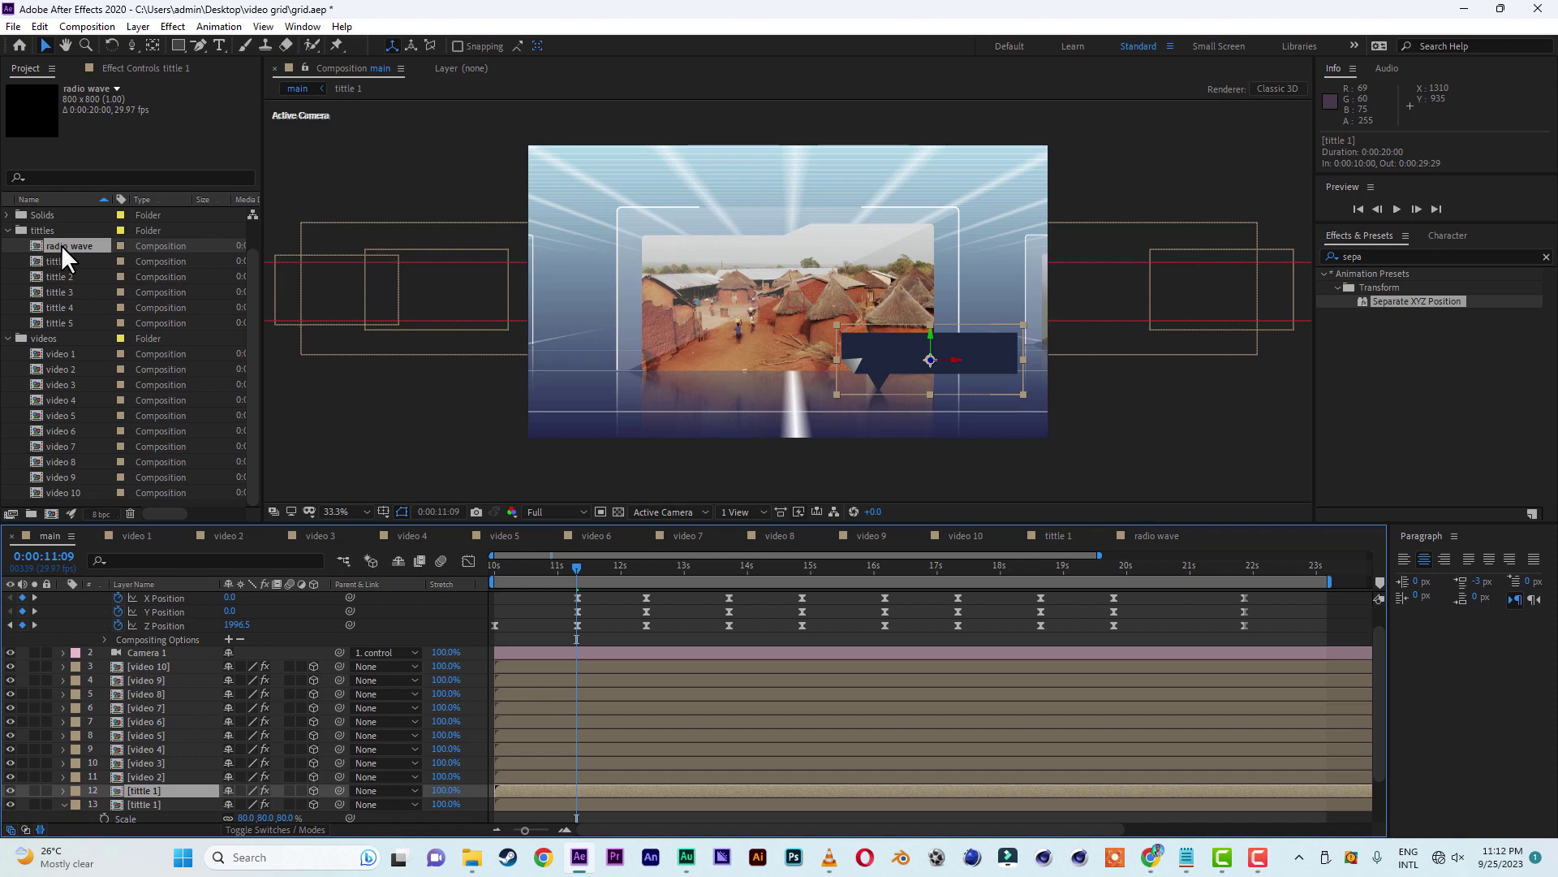
pyautogui.moveTo(61, 245); pyautogui.dragTo(138, 792)
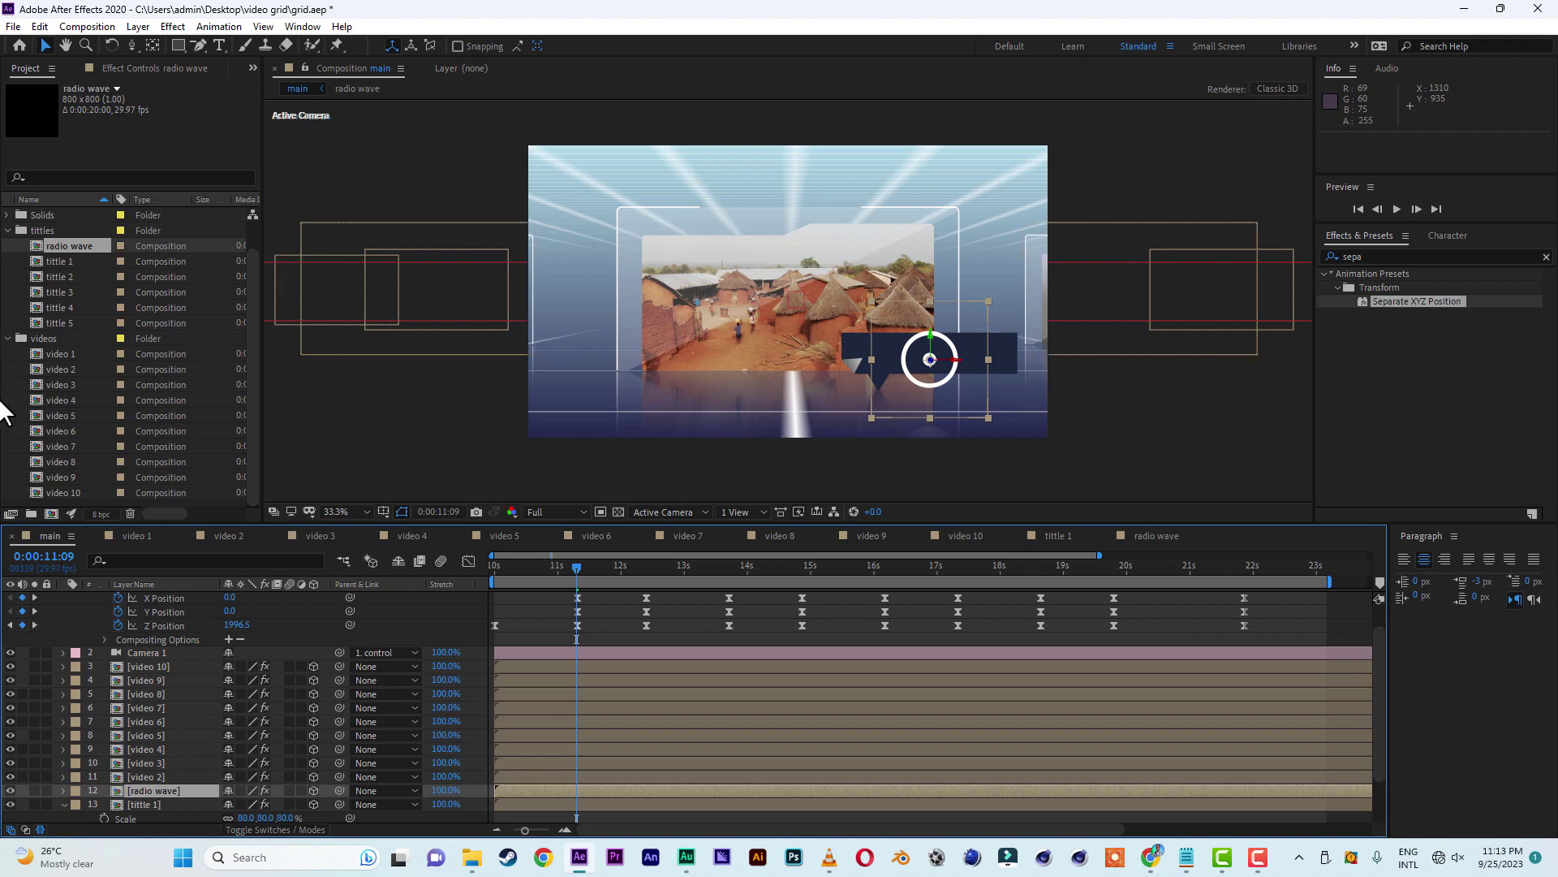
# - Add an elliptical mask that fills the whole radio wave layer
pyautogui.click(179, 47)
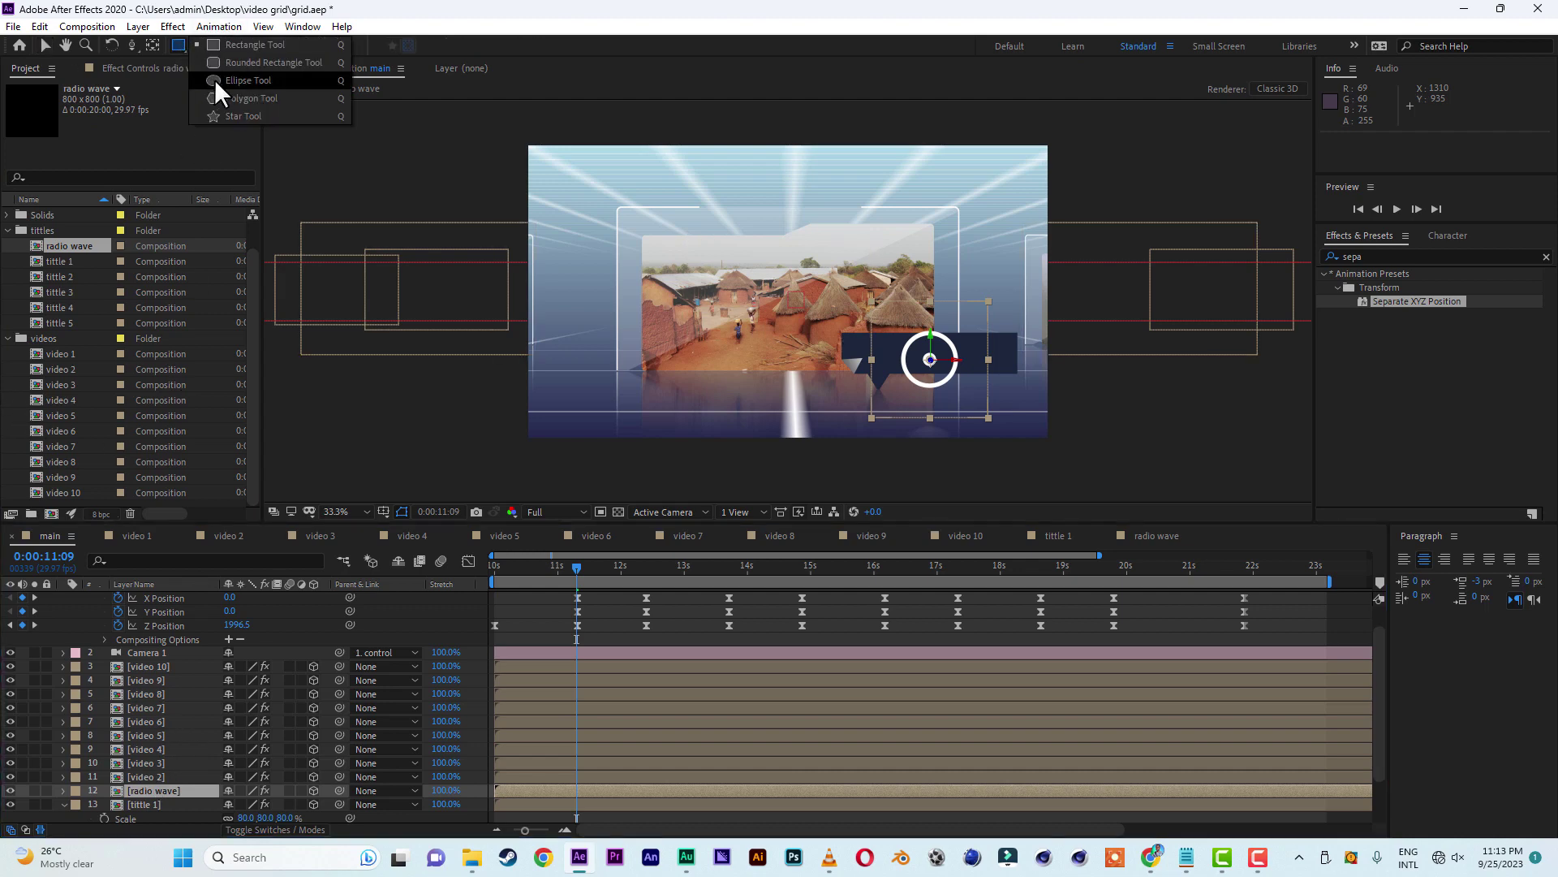
pyautogui.click(214, 80)
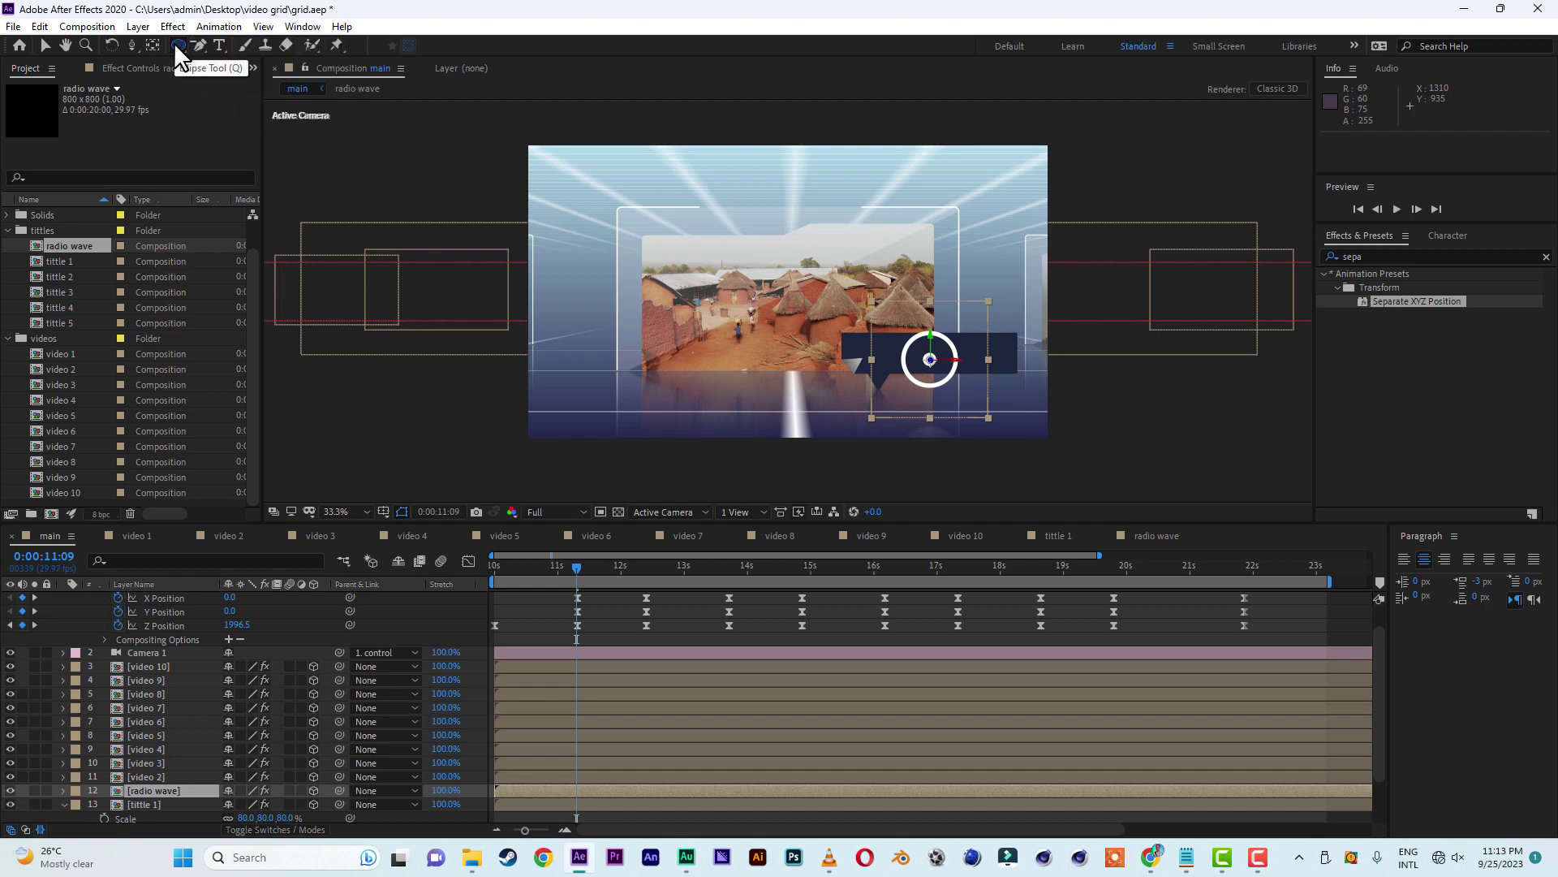
pyautogui.doubleClick(174, 42)
pyautogui.press('v')
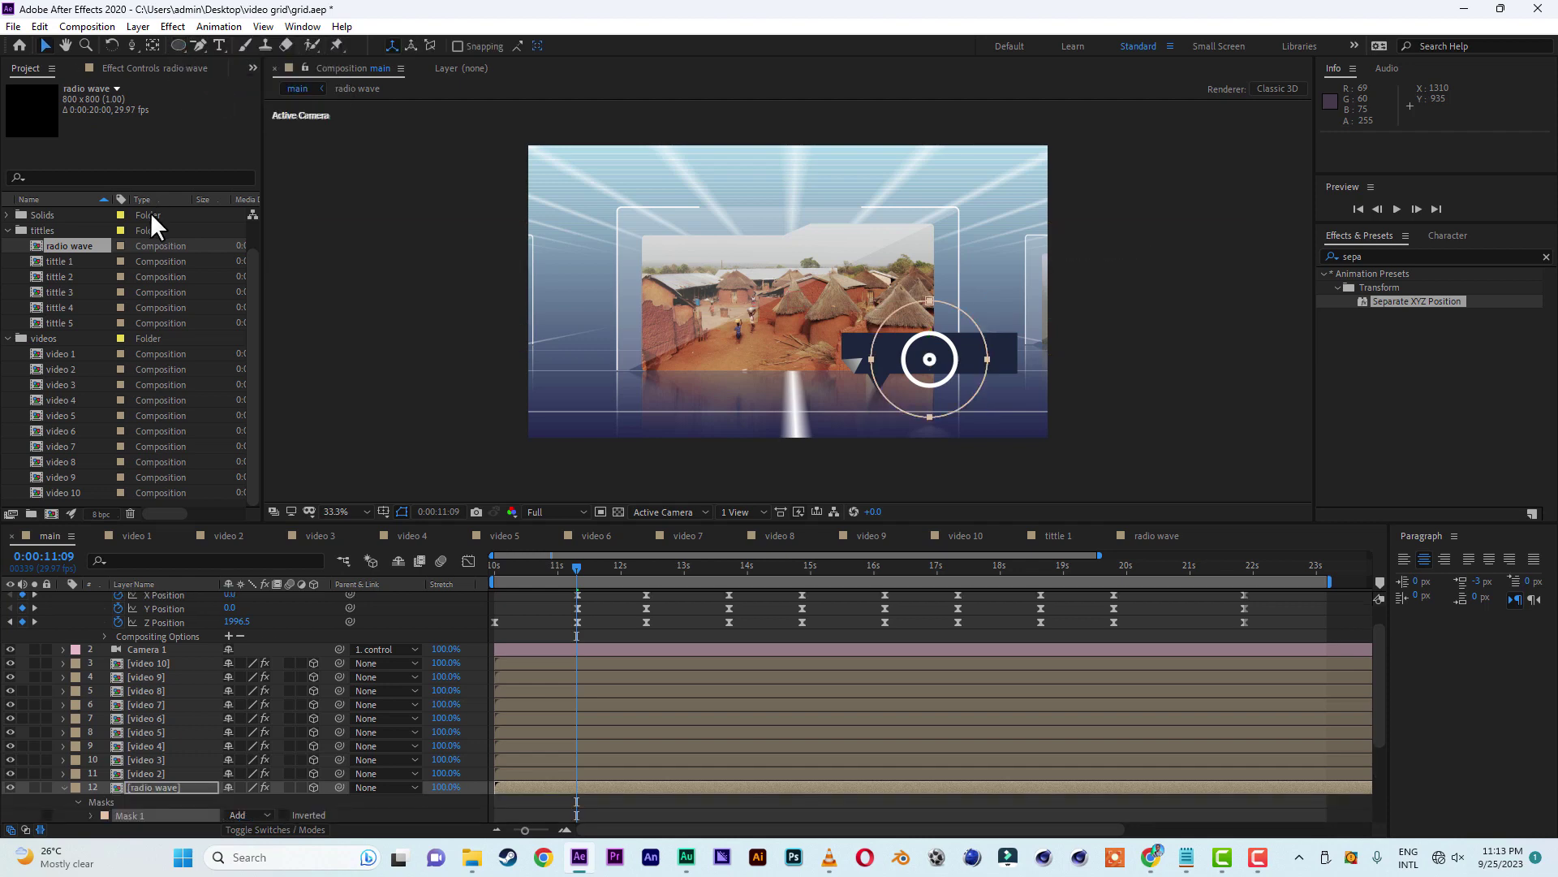
pyautogui.click(925, 382)
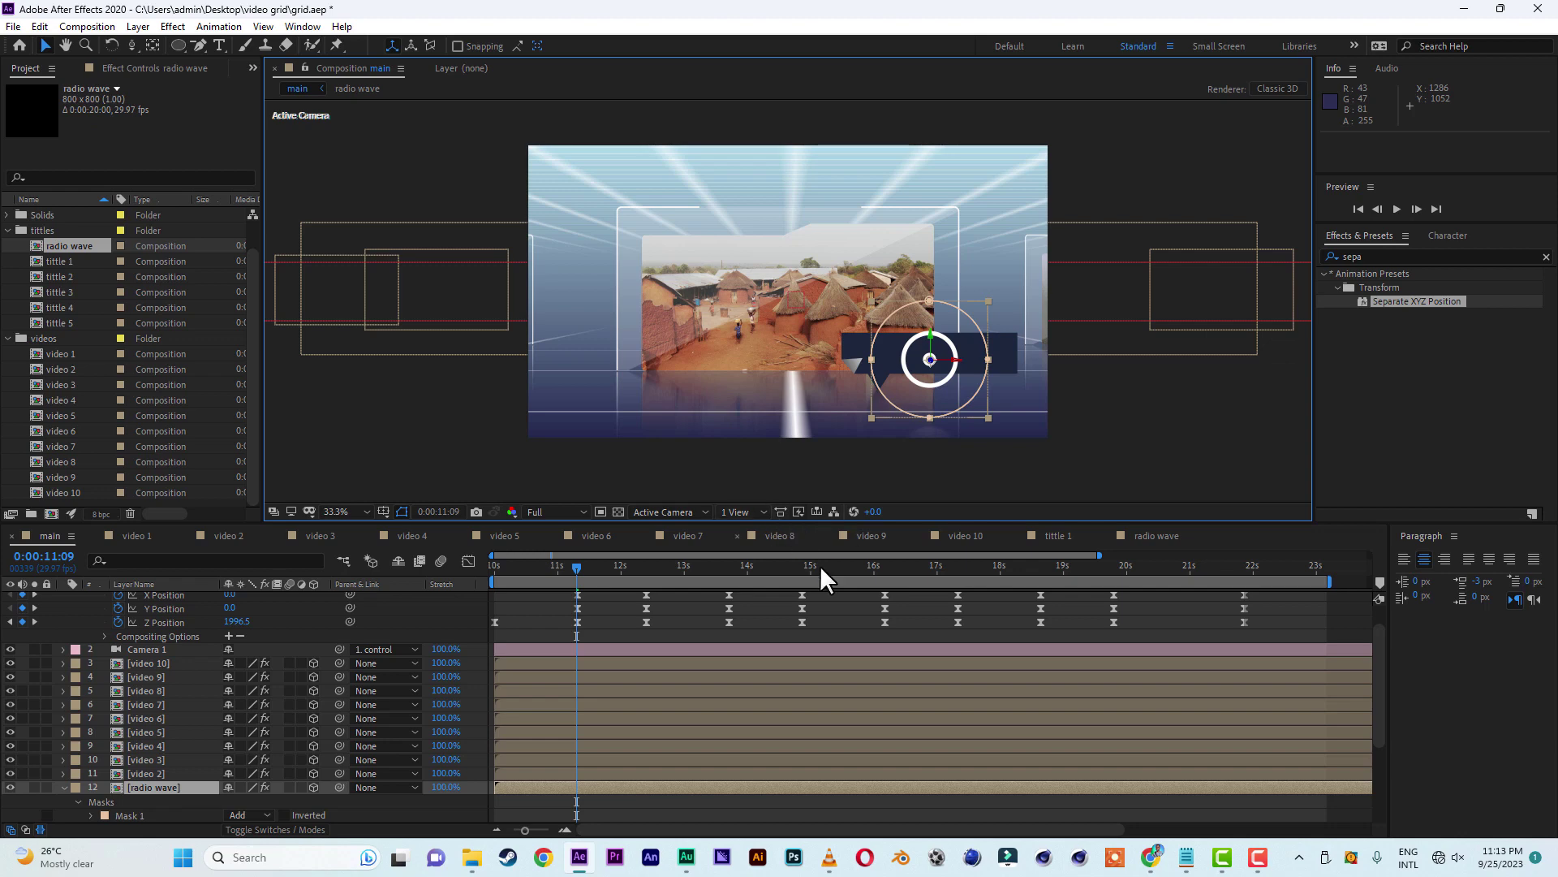
# - Collapse the radio wave and tittle 1 properties and place the radio wave layer directly beneath tittle 1 in the layer stack
pyautogui.click(65, 786)
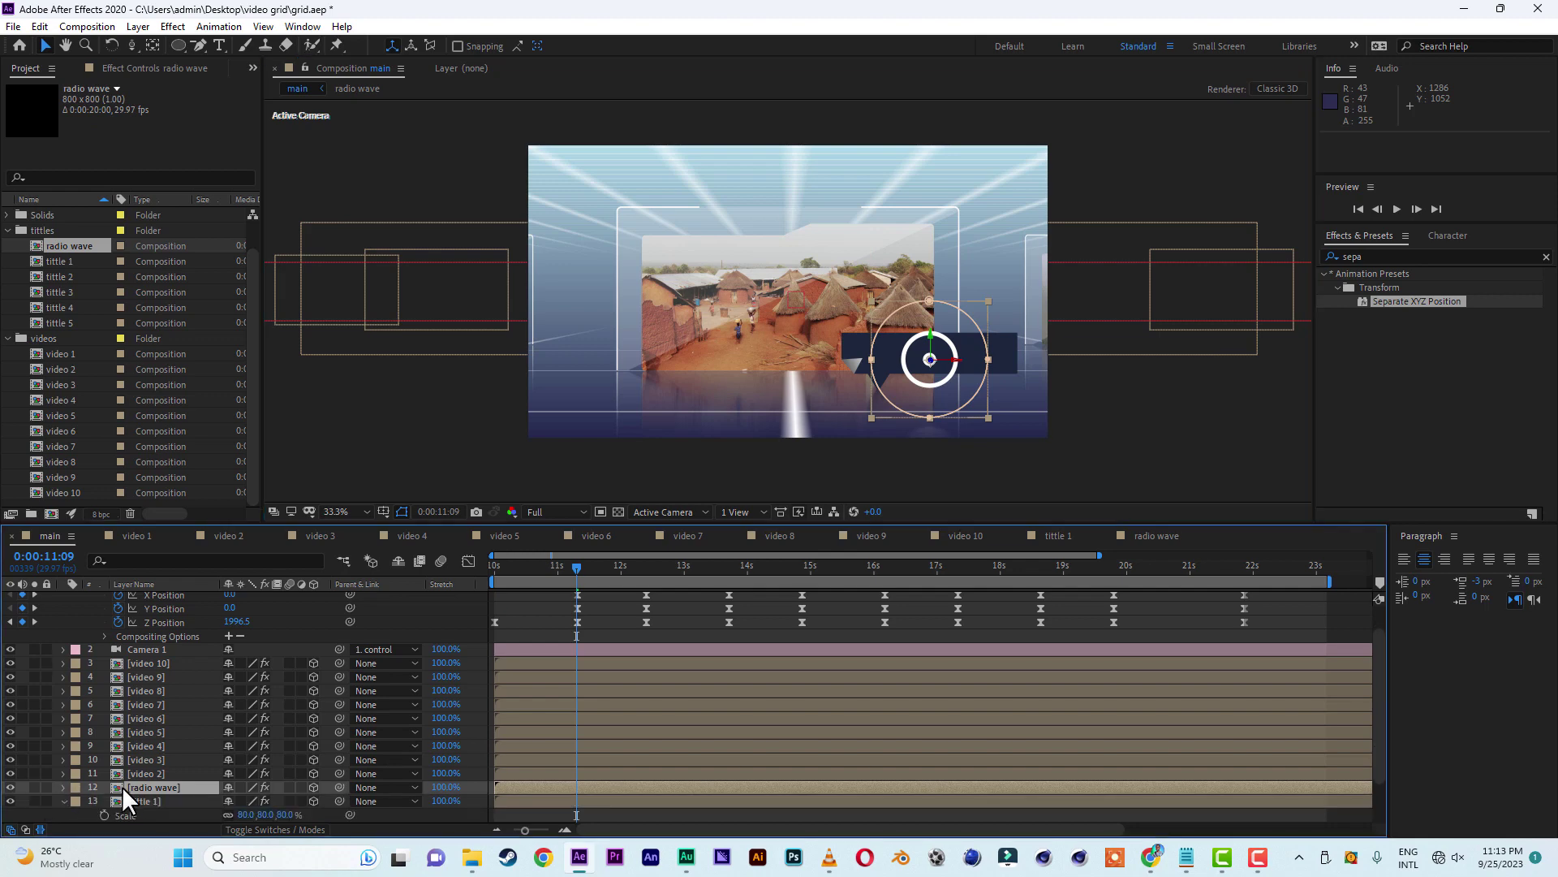
pyautogui.click(64, 801)
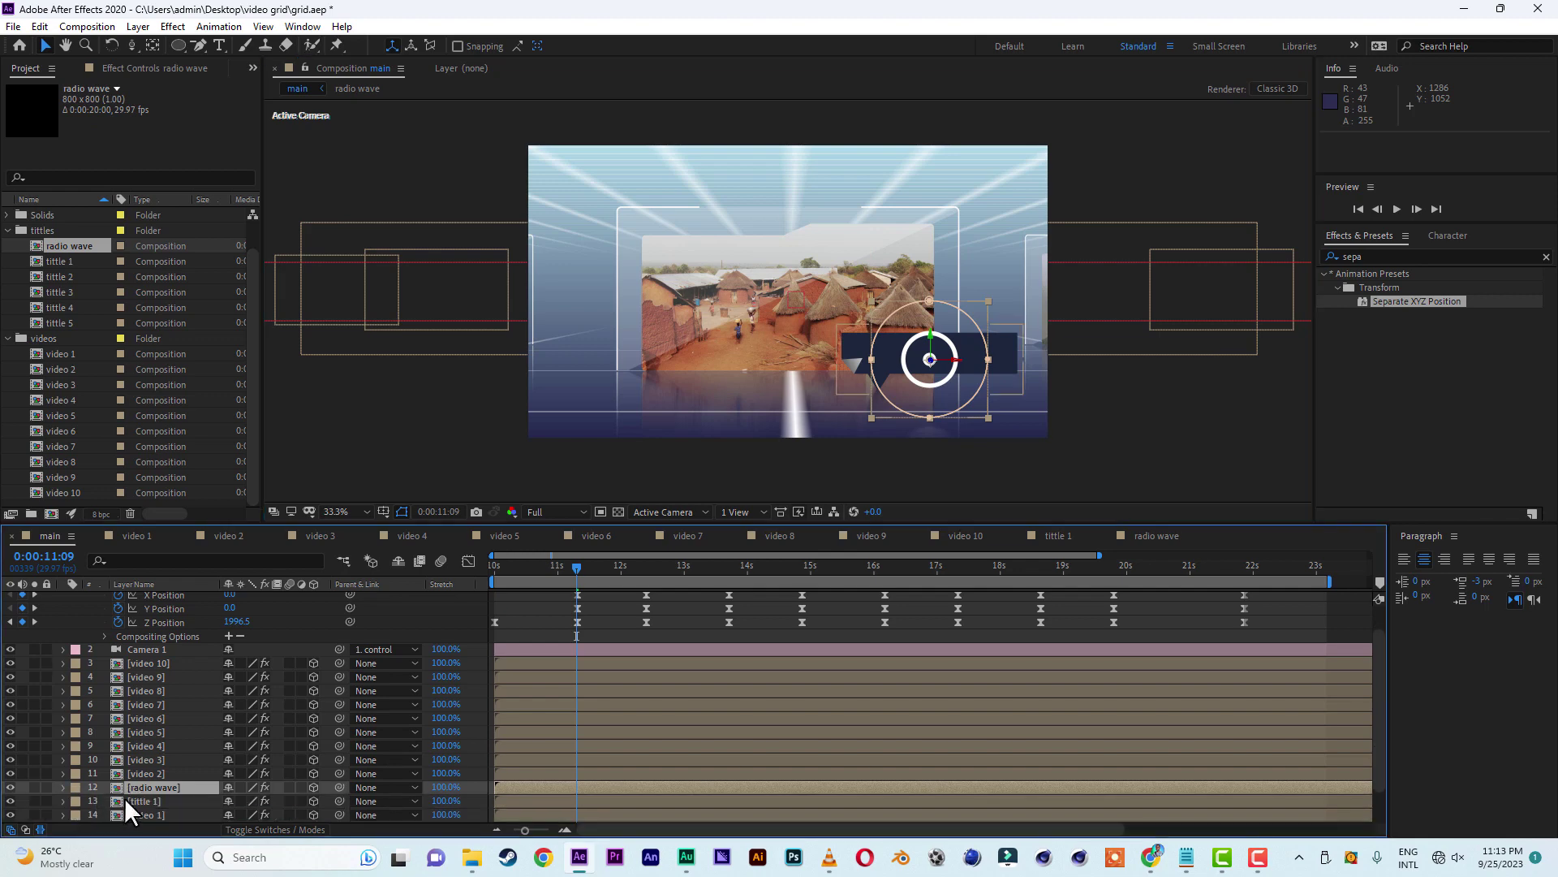
pyautogui.moveTo(148, 788); pyautogui.dragTo(150, 807)
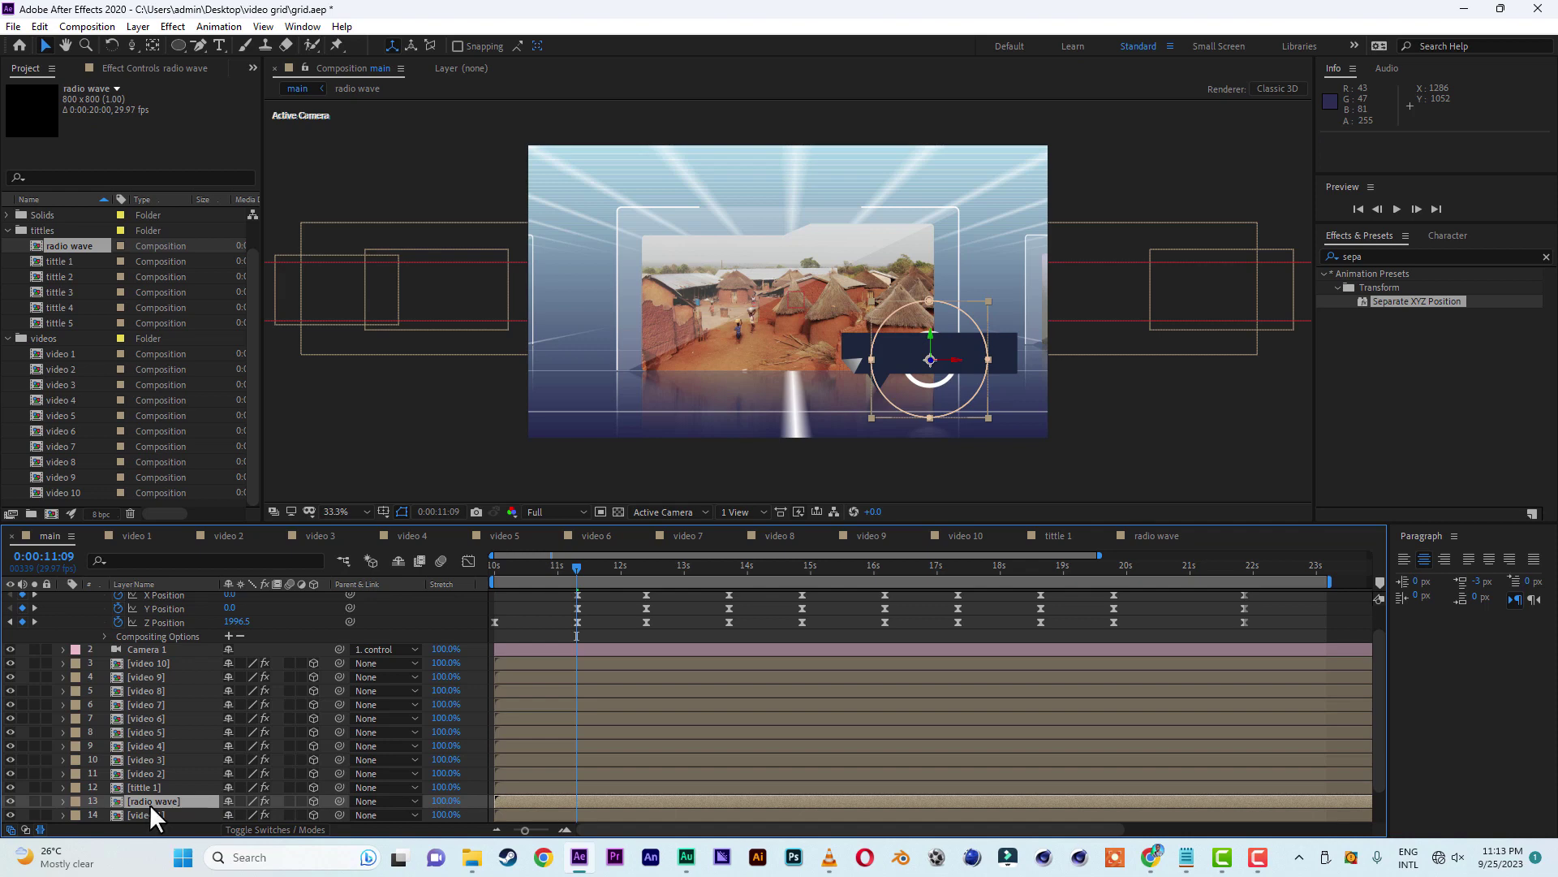
# - Set the radio wave layer's X Rotation to 90° and move it just under the tip of the tittle 1 pointer
pyautogui.press('r')
pyautogui.scroll(-3, 196, 811)
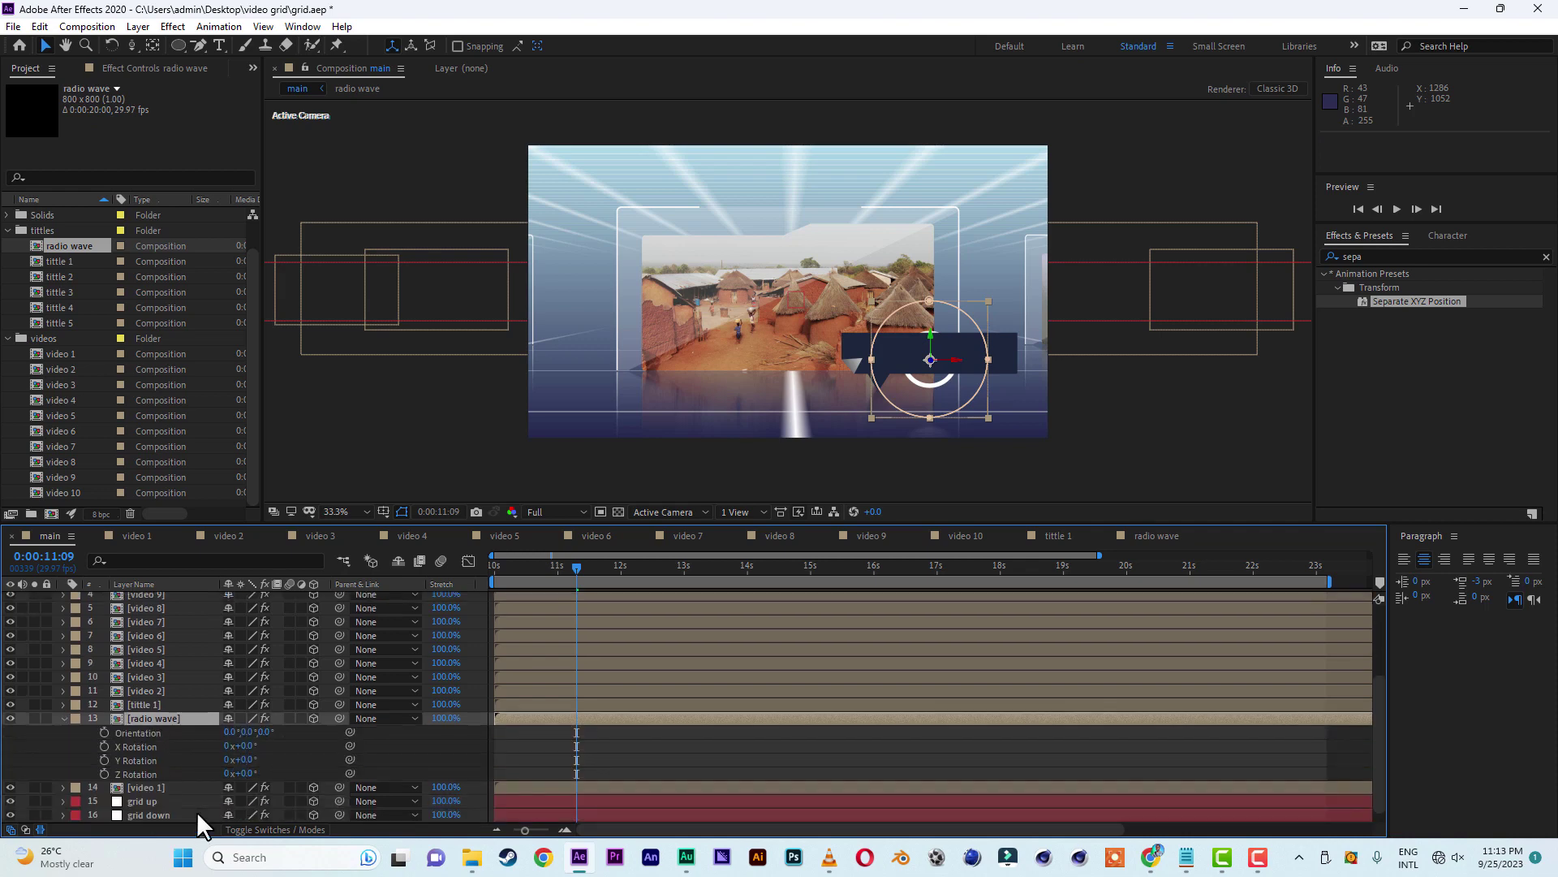
pyautogui.moveTo(247, 745); pyautogui.dragTo(280, 745)
pyautogui.click(251, 746)
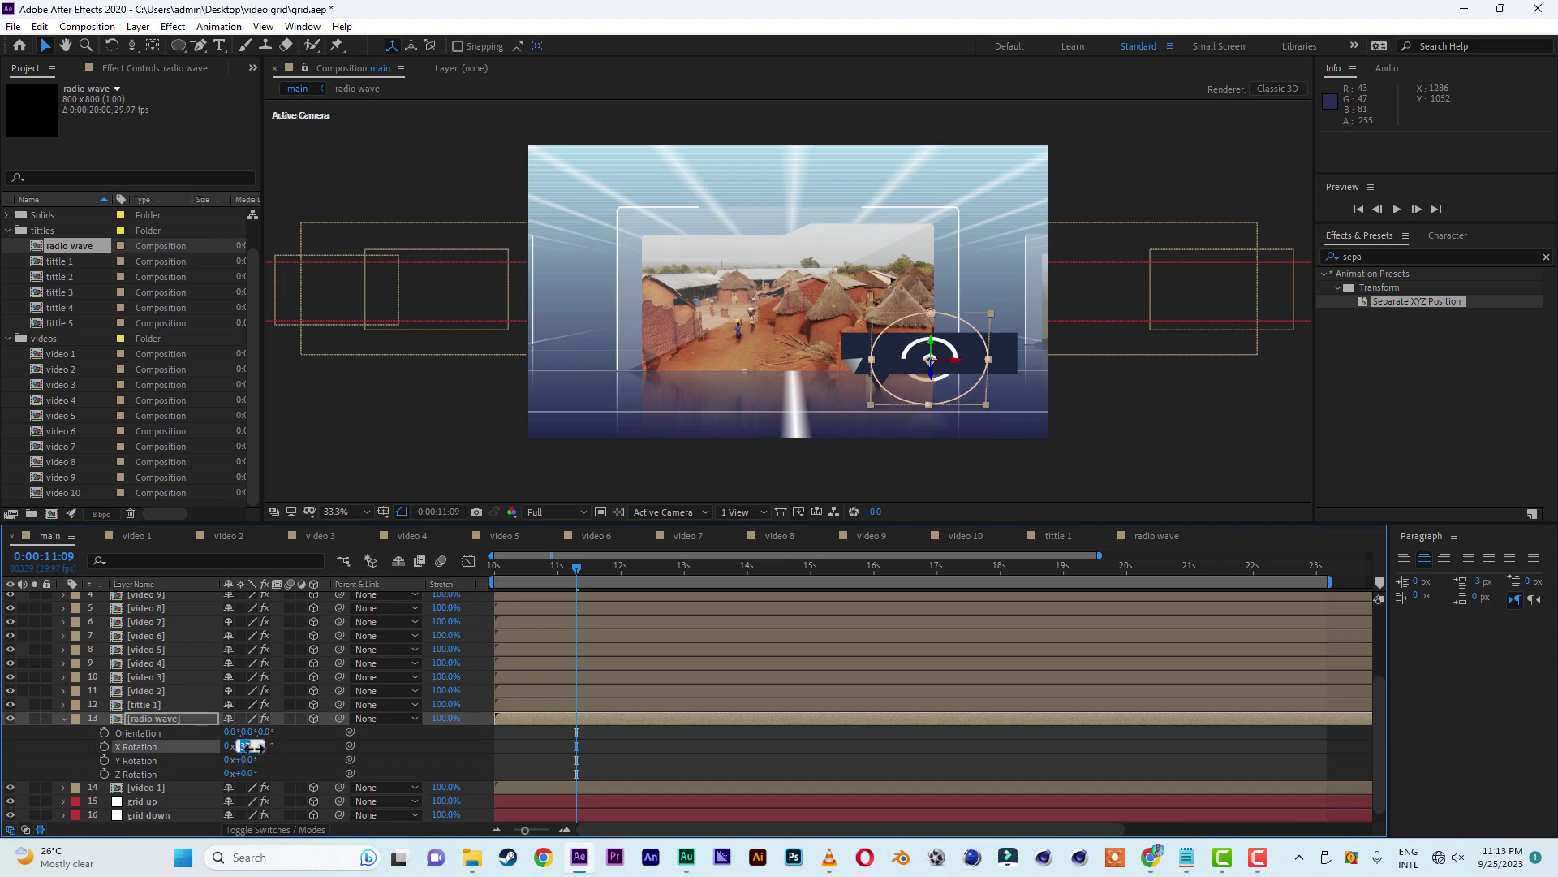
pyautogui.write('90')
pyautogui.press('Return')
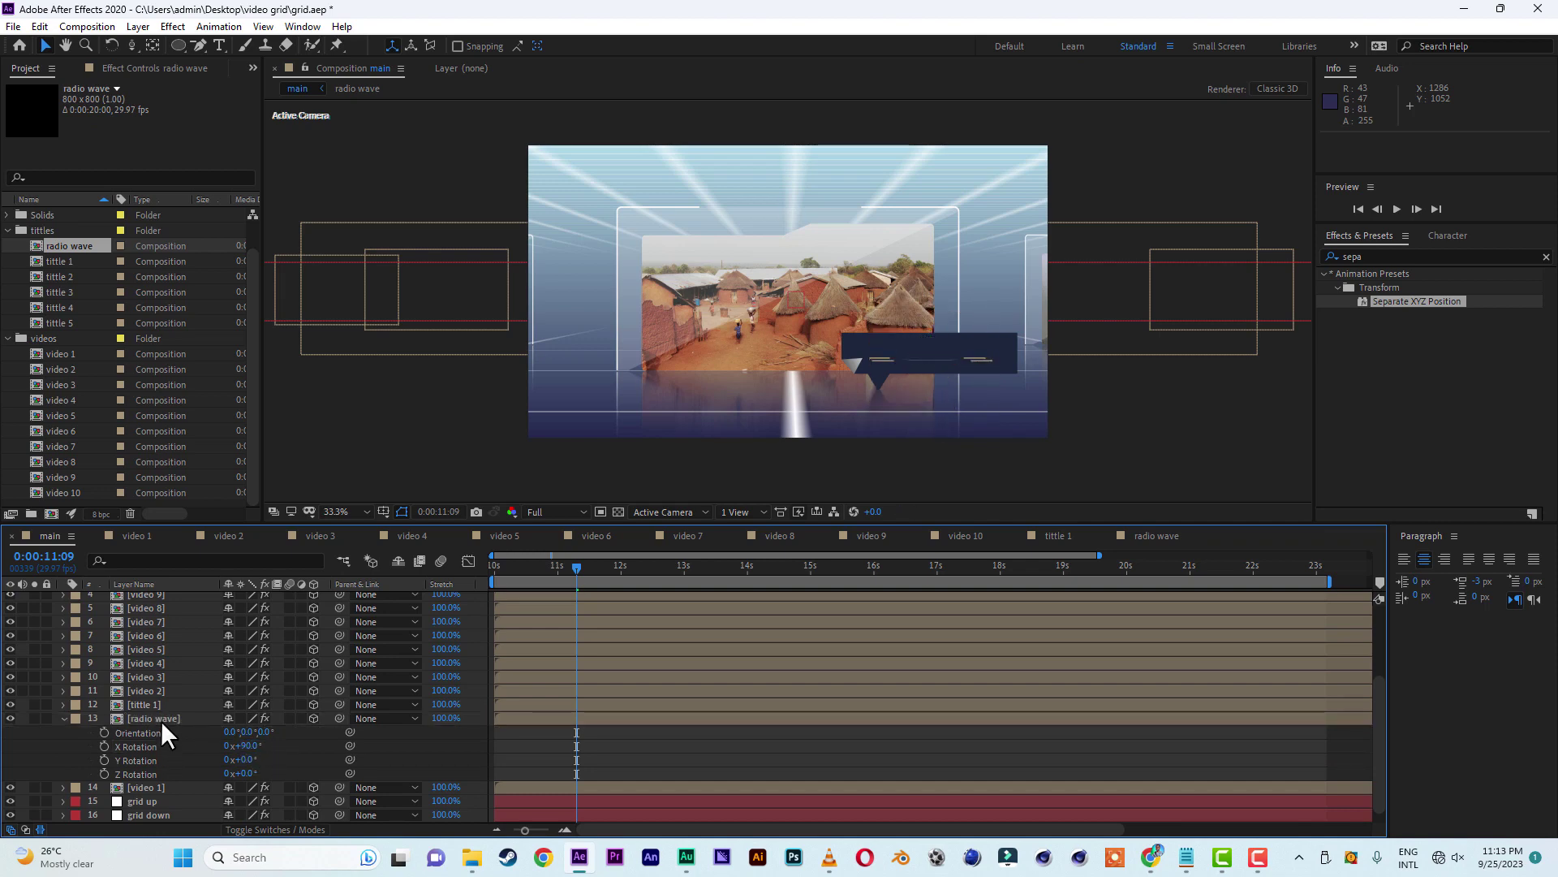
pyautogui.moveTo(928, 373); pyautogui.dragTo(878, 435)
pyautogui.click(256, 763)
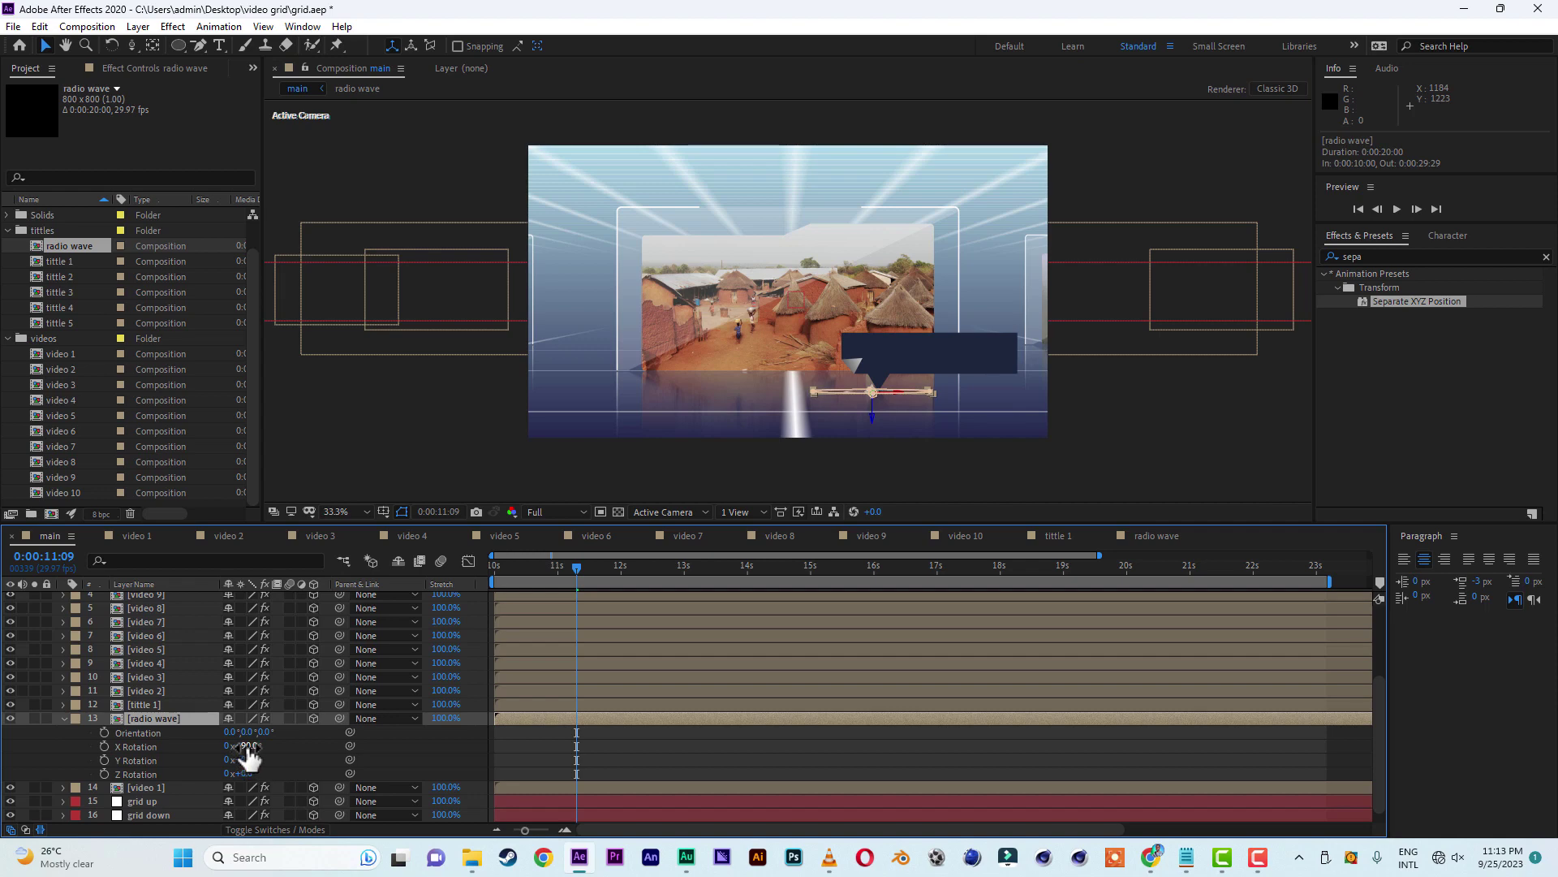
# - Tilt the radio wave layer further by setting its X Rotation to 100°
pyautogui.moveTo(244, 746); pyautogui.dragTo(249, 746)
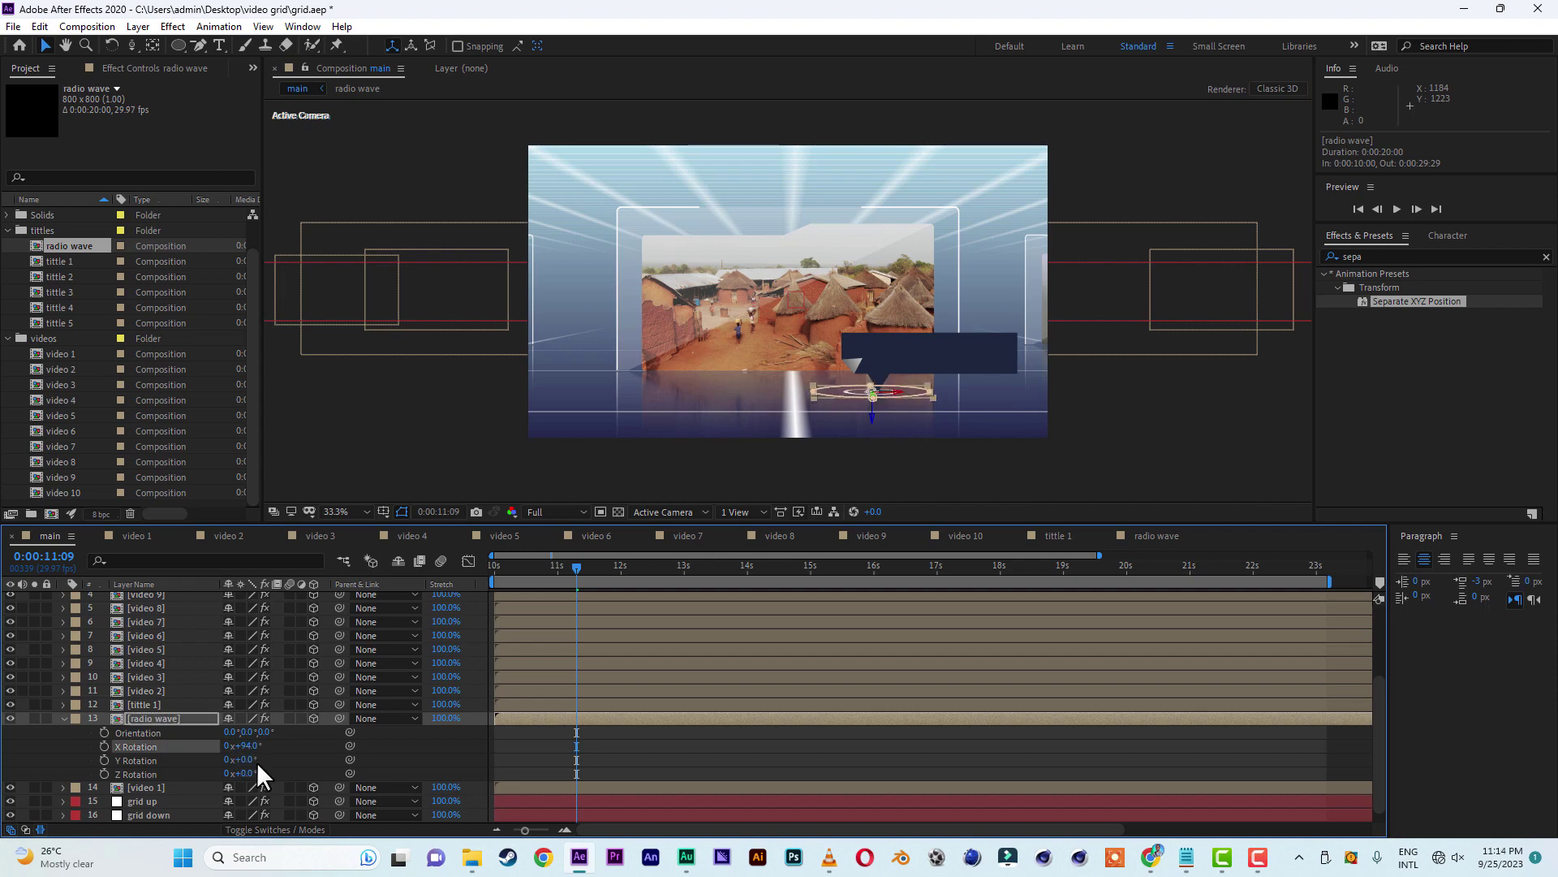
pyautogui.click(248, 747)
pyautogui.write('100')
pyautogui.click(300, 747)
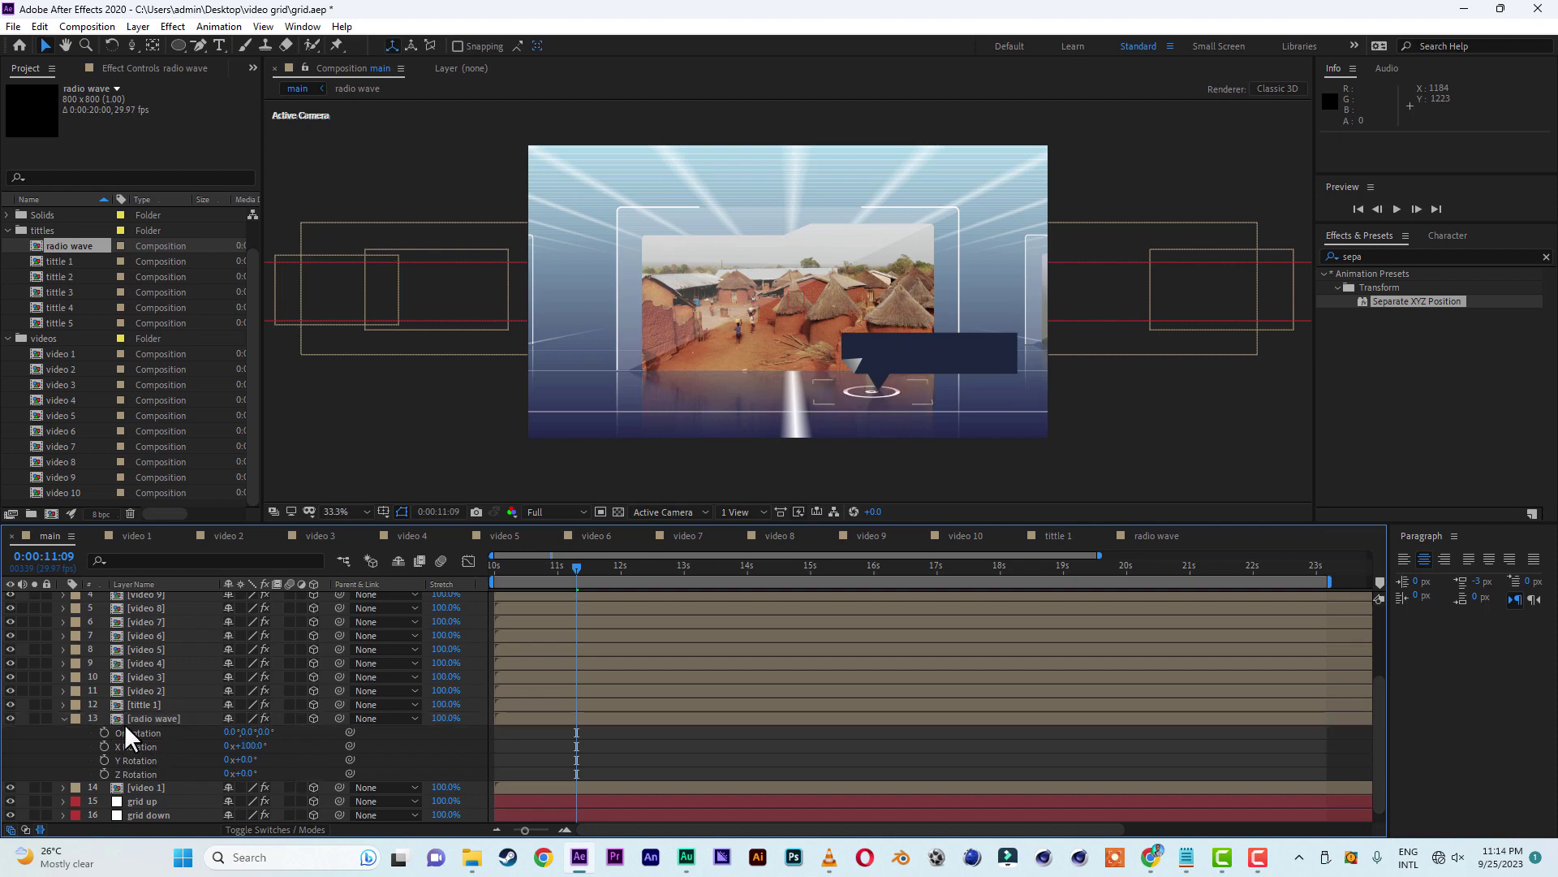
# - Shift the radio wave layer about 40 px right and raise it slightly to centre it on the tip of the tittle 1 pointer
pyautogui.click(177, 719)
pyautogui.scroll(3, 948, 438)
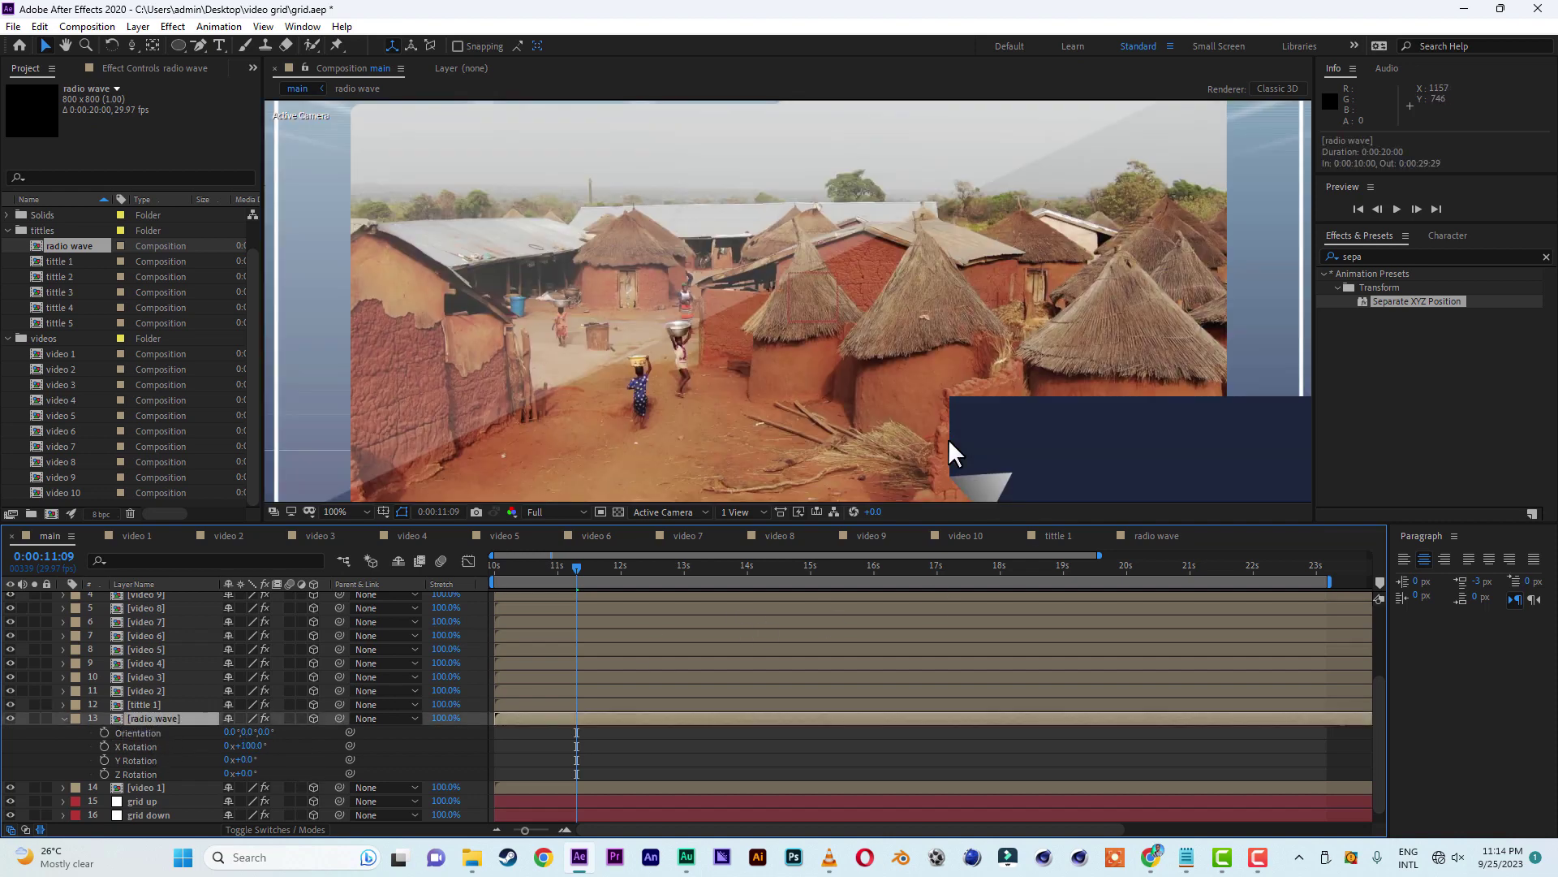
pyautogui.scroll(-2, 948, 438)
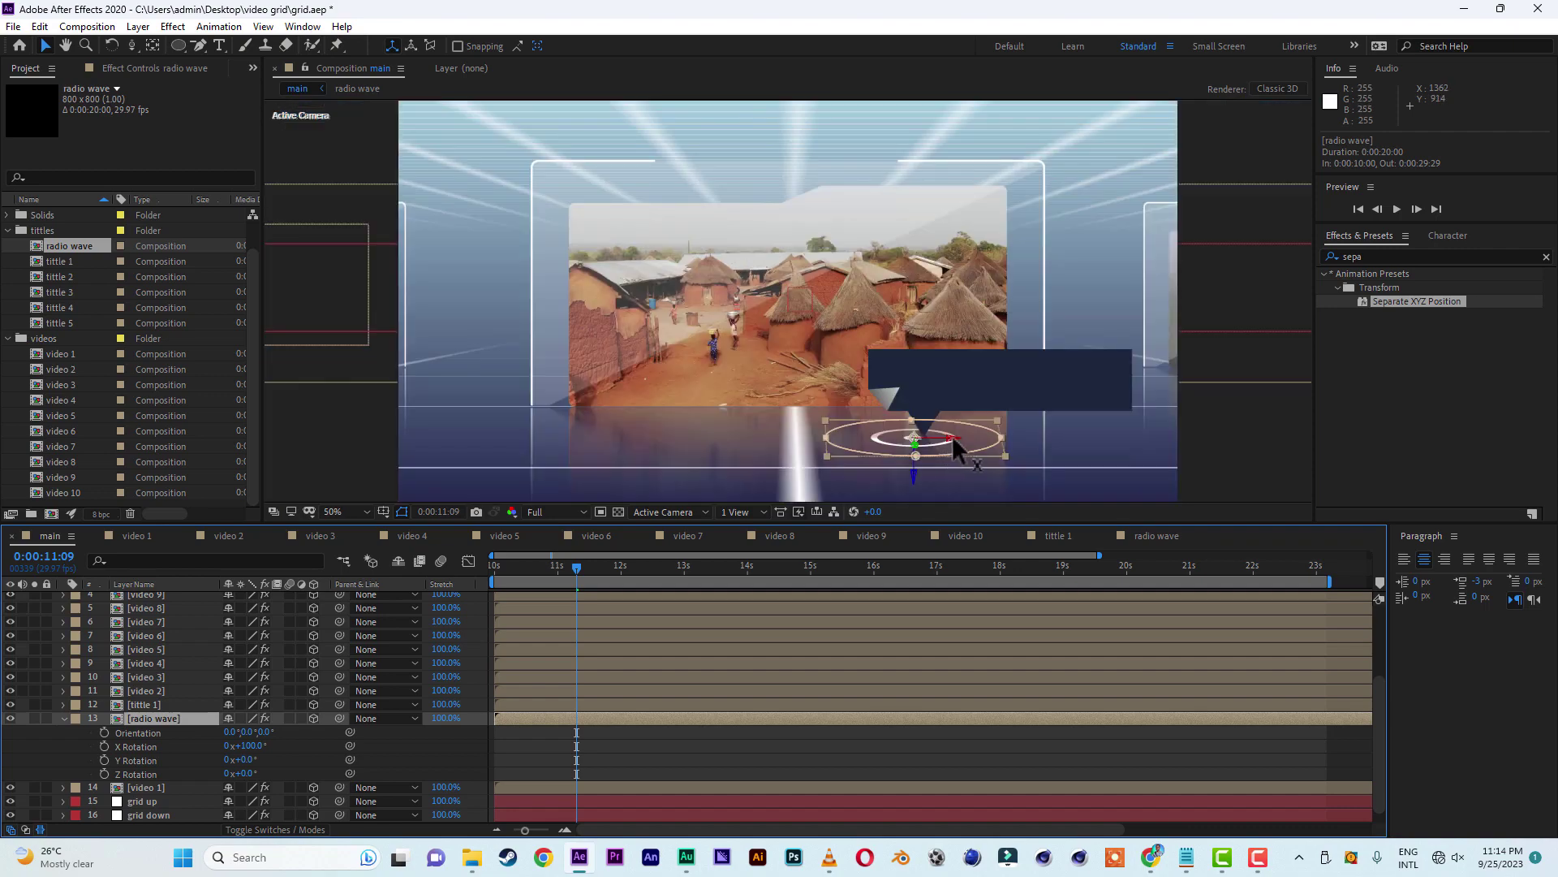
pyautogui.moveTo(950, 435); pyautogui.dragTo(966, 439)
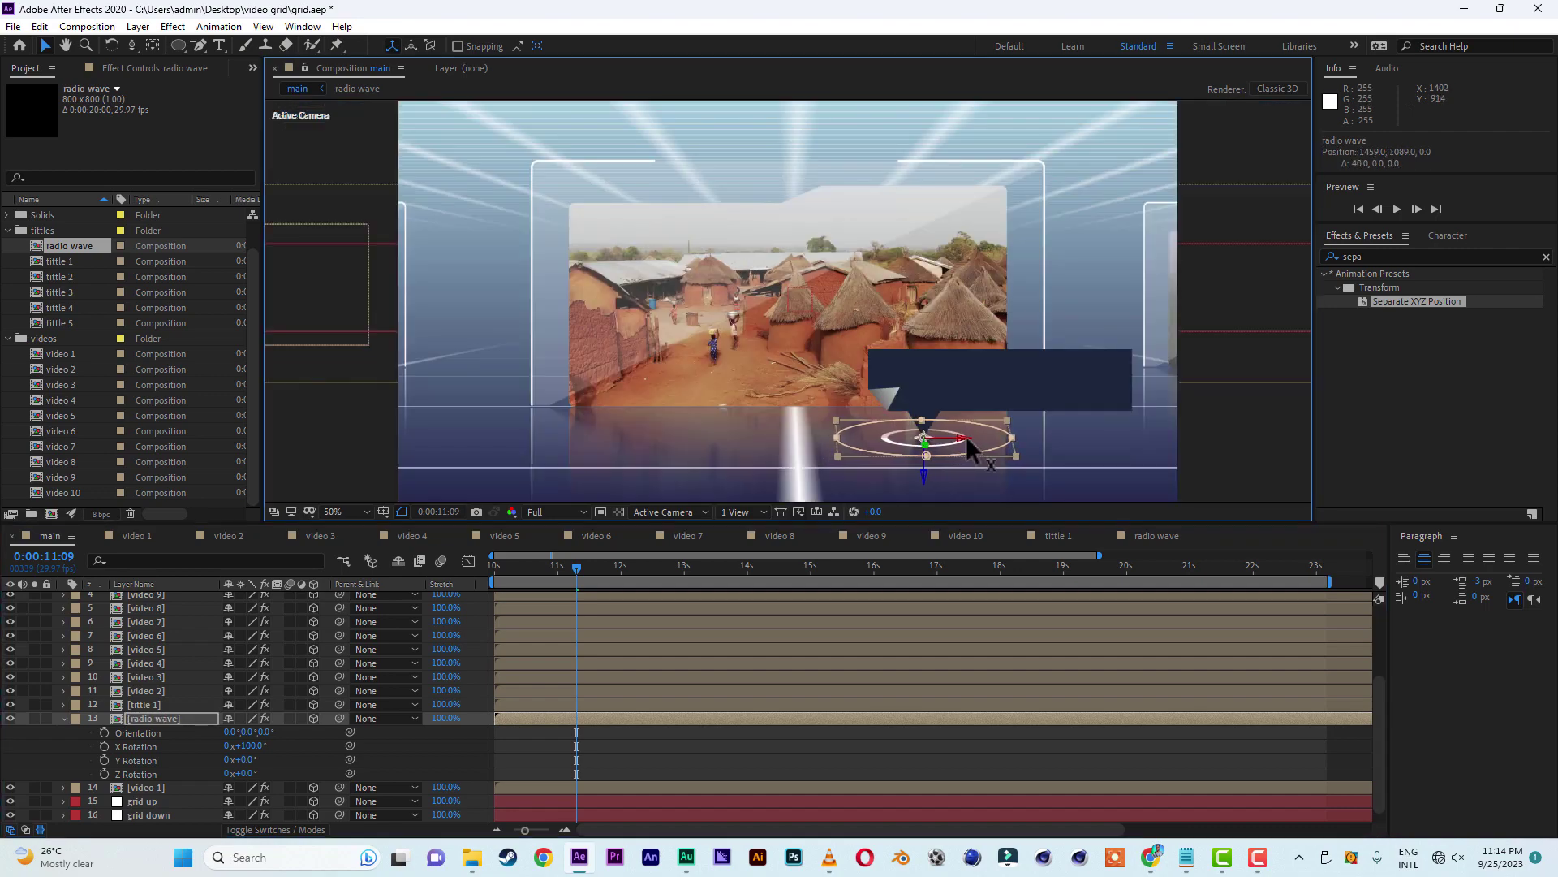
pyautogui.click(763, 750)
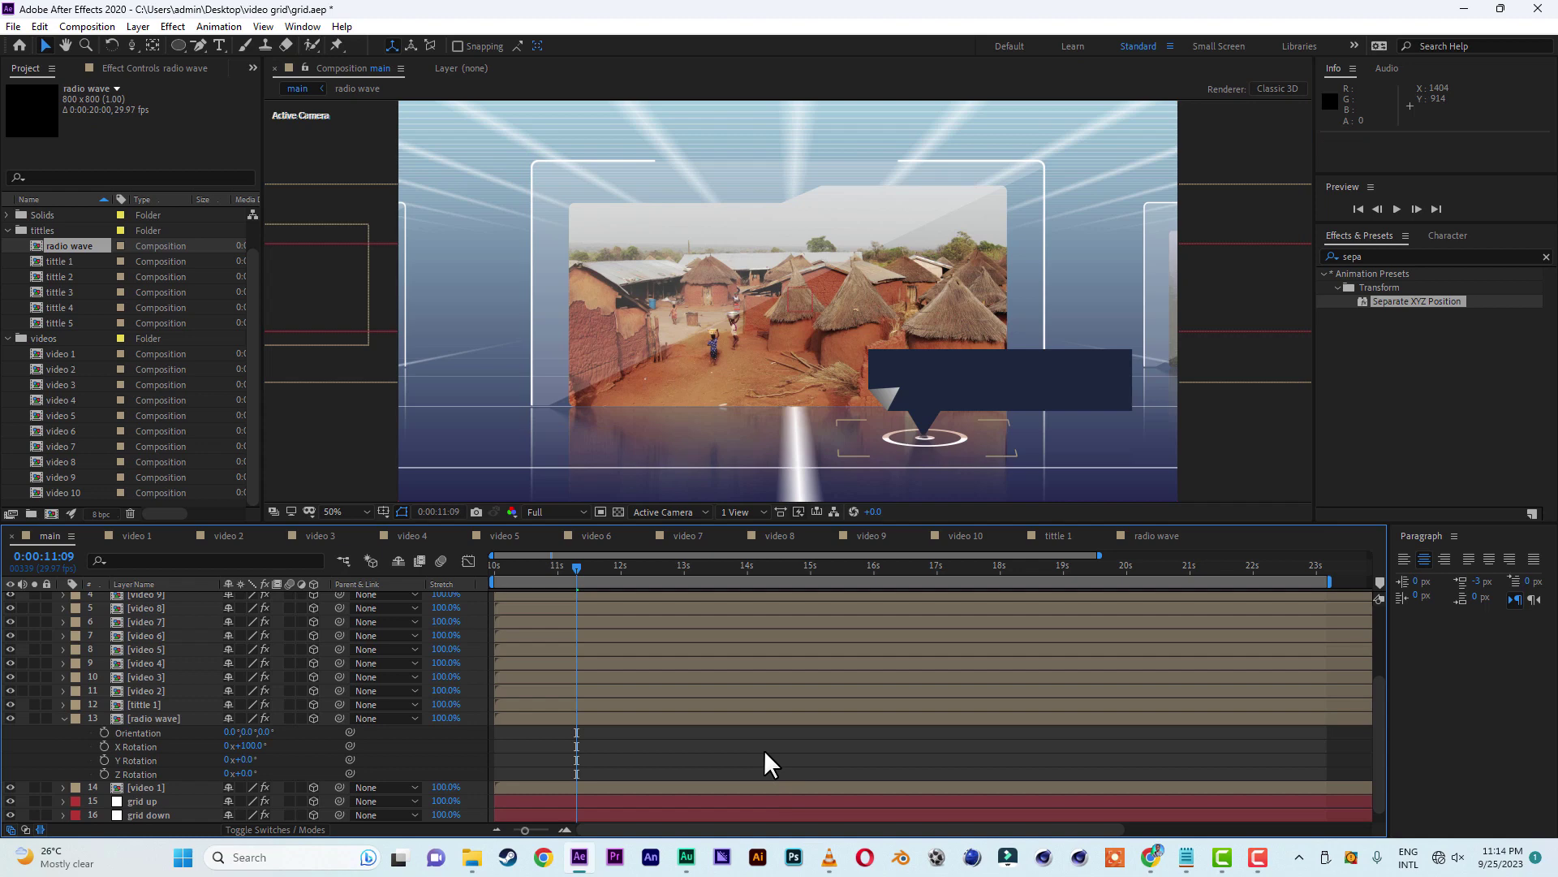
pyautogui.click(143, 731)
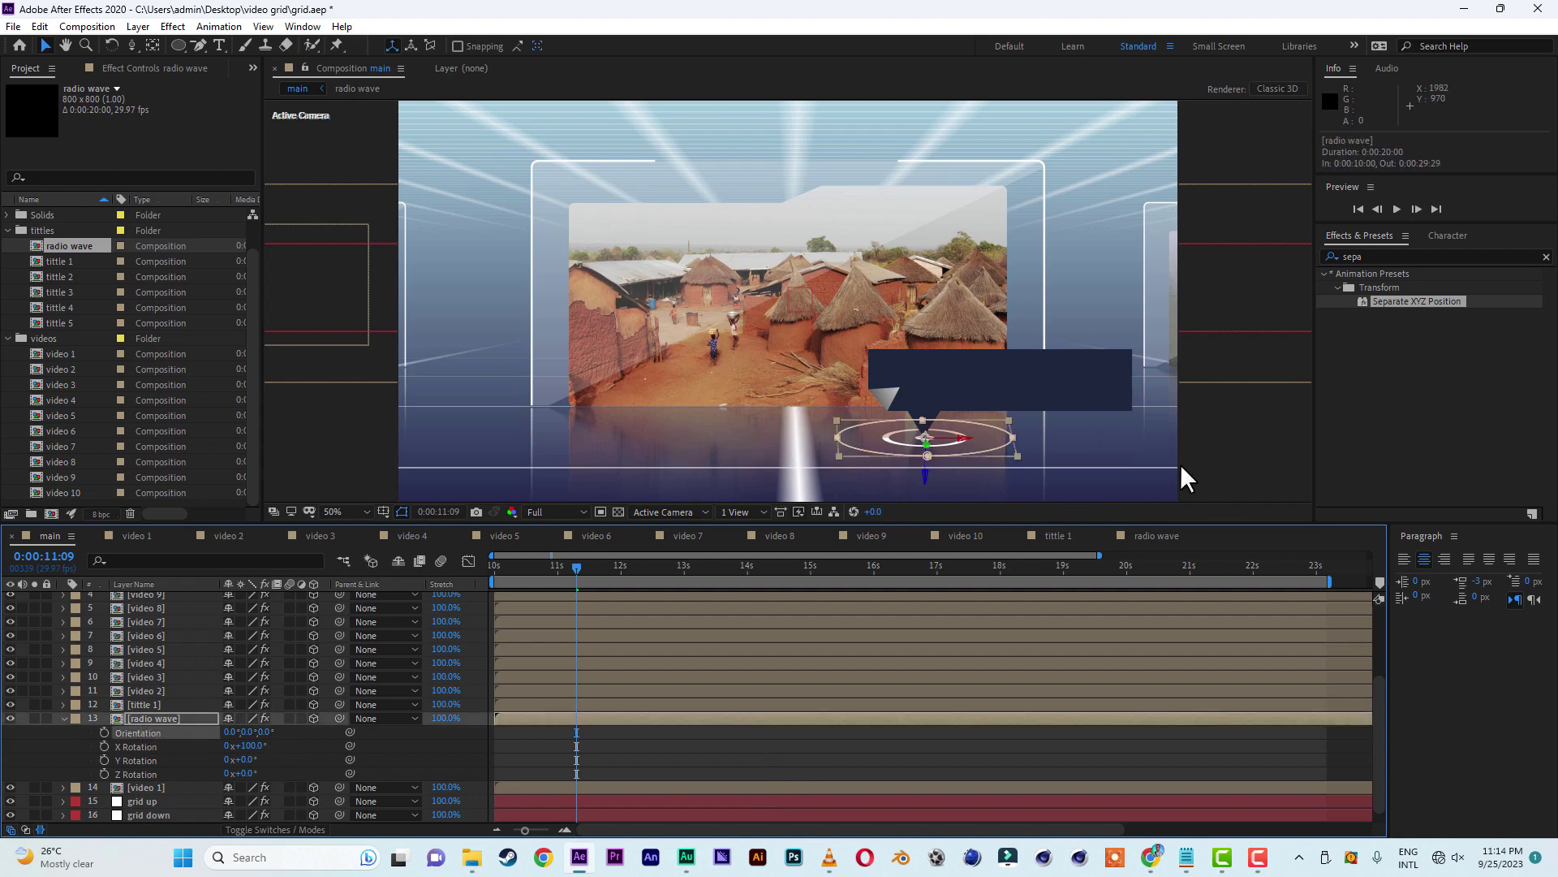
pyautogui.moveTo(926, 489); pyautogui.dragTo(926, 442)
pyautogui.click(738, 748)
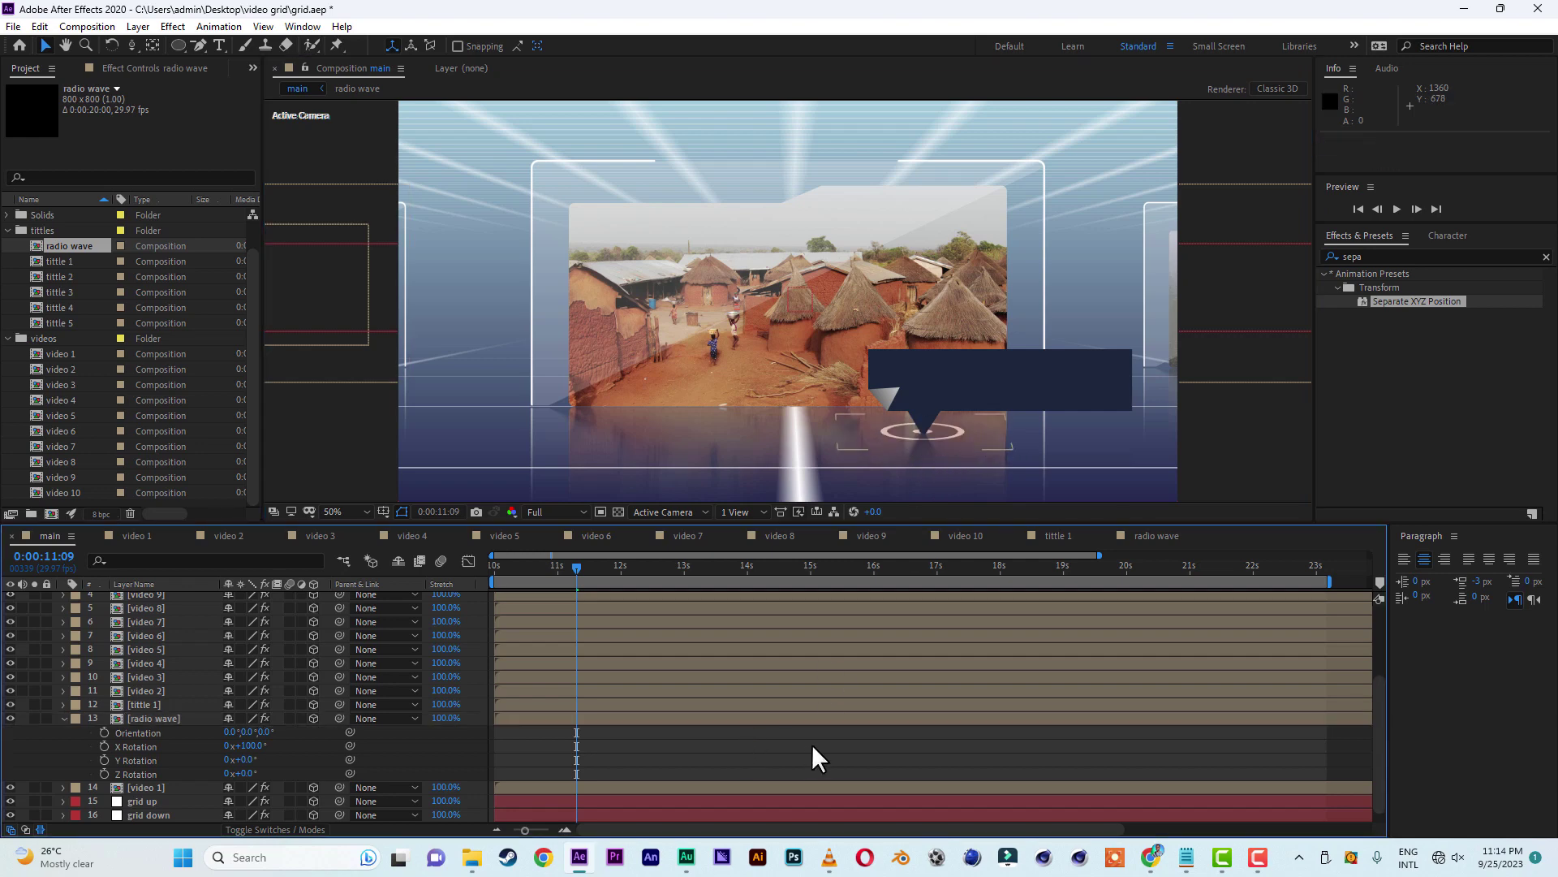
# - At 0:00:13:26, duplicate the video 3 layer and replace the upper copy with the tittle 2 composition
pyautogui.click(513, 565)
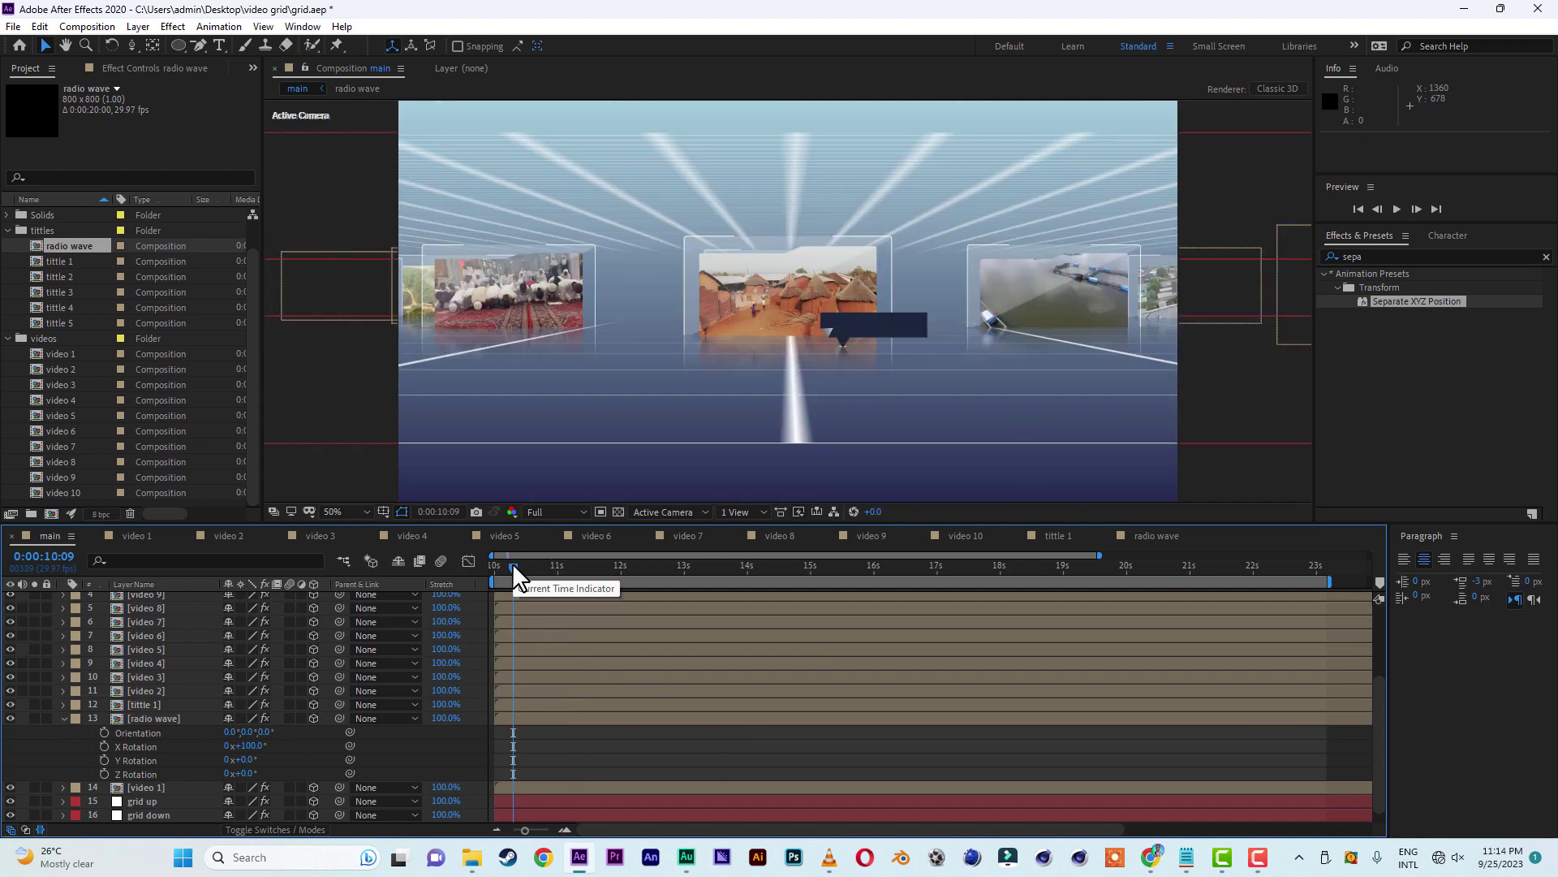
pyautogui.moveTo(513, 566); pyautogui.dragTo(739, 572)
pyautogui.scroll(3, 689, 570)
pyautogui.scroll(-1, 188, 803)
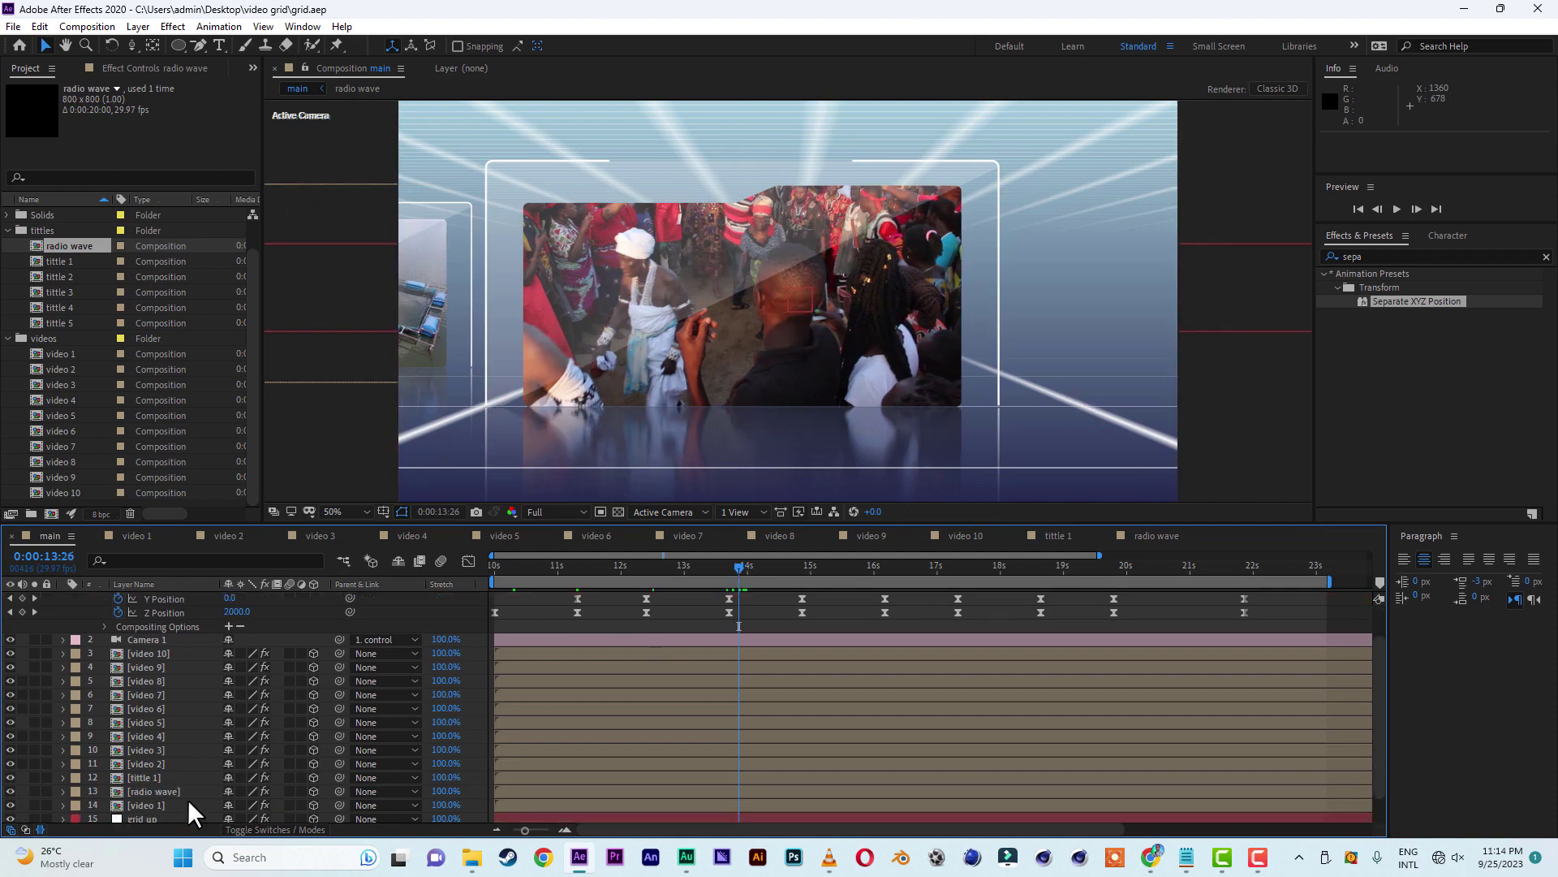
pyautogui.click(156, 758)
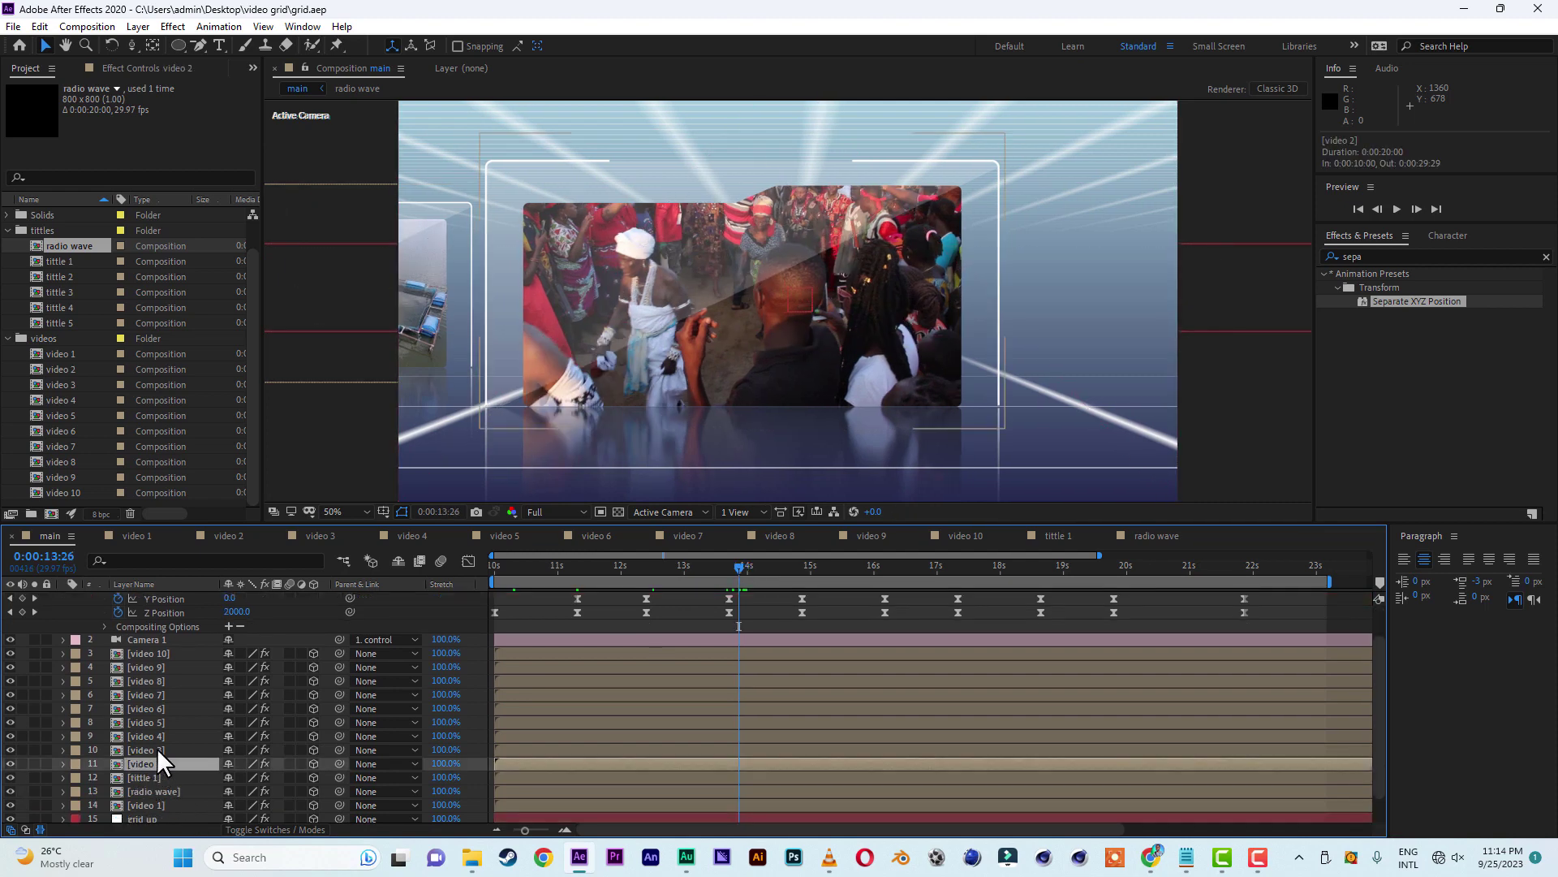
pyautogui.click(158, 748)
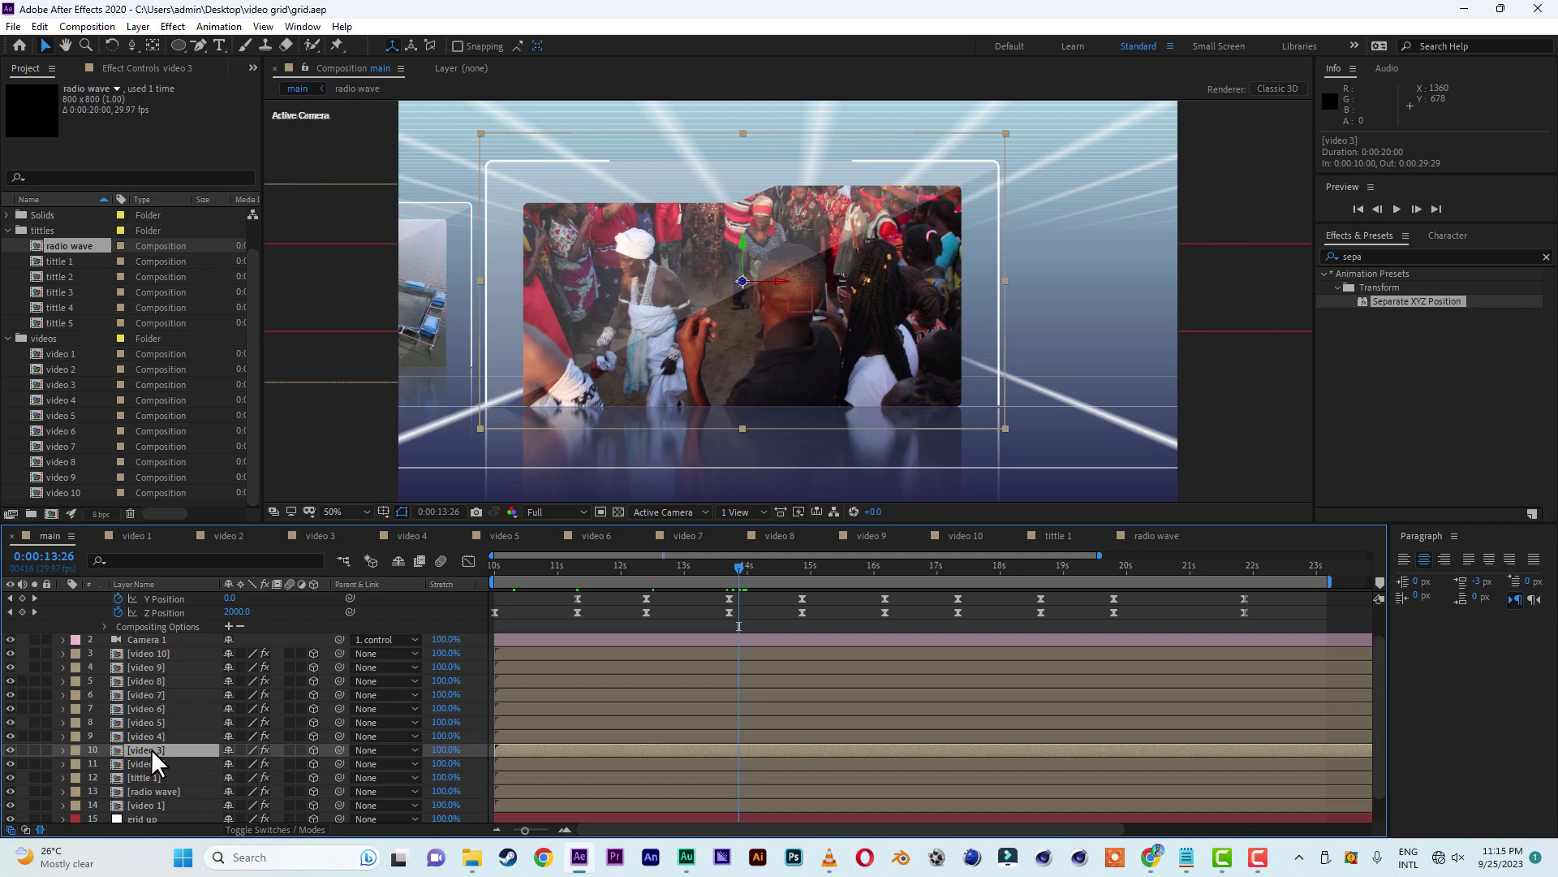
pyautogui.hotkey('ctrl', 'd')
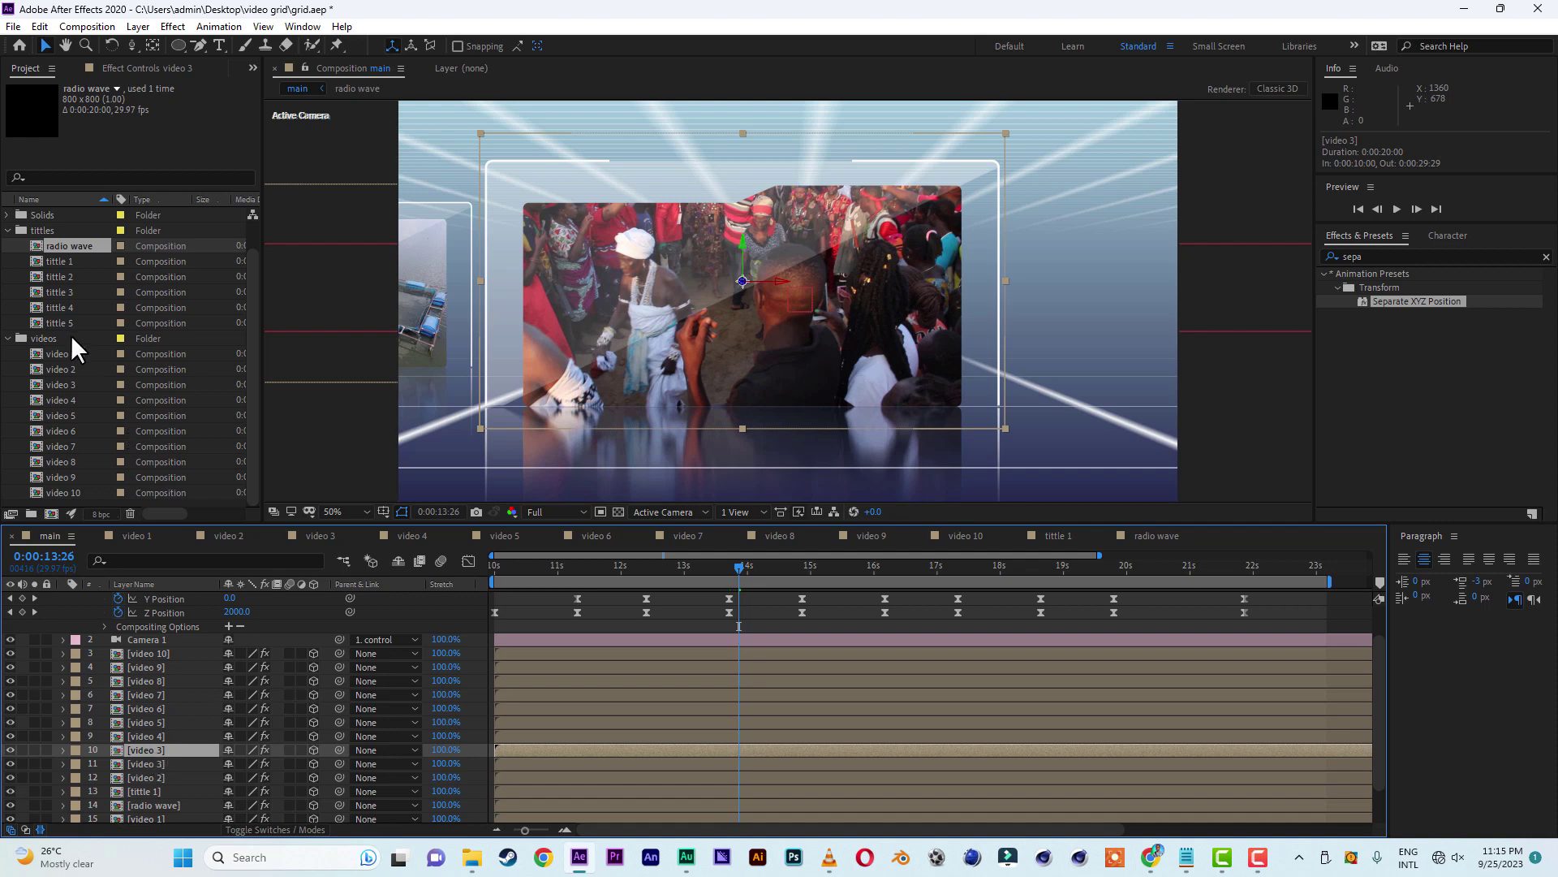
pyautogui.click(70, 278)
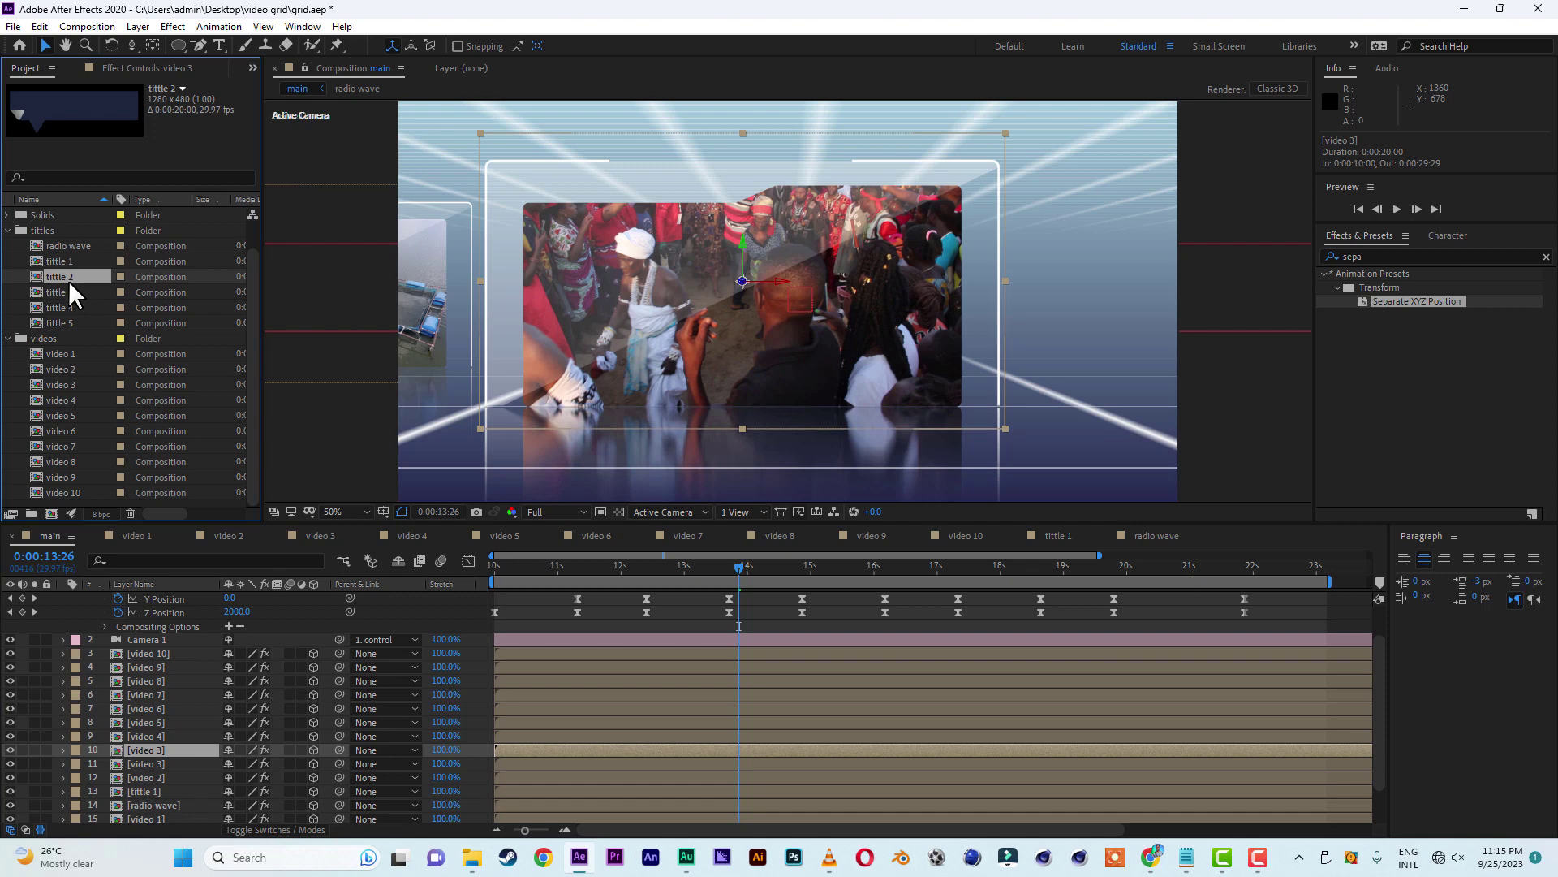
pyautogui.moveTo(66, 276); pyautogui.dragTo(151, 750)
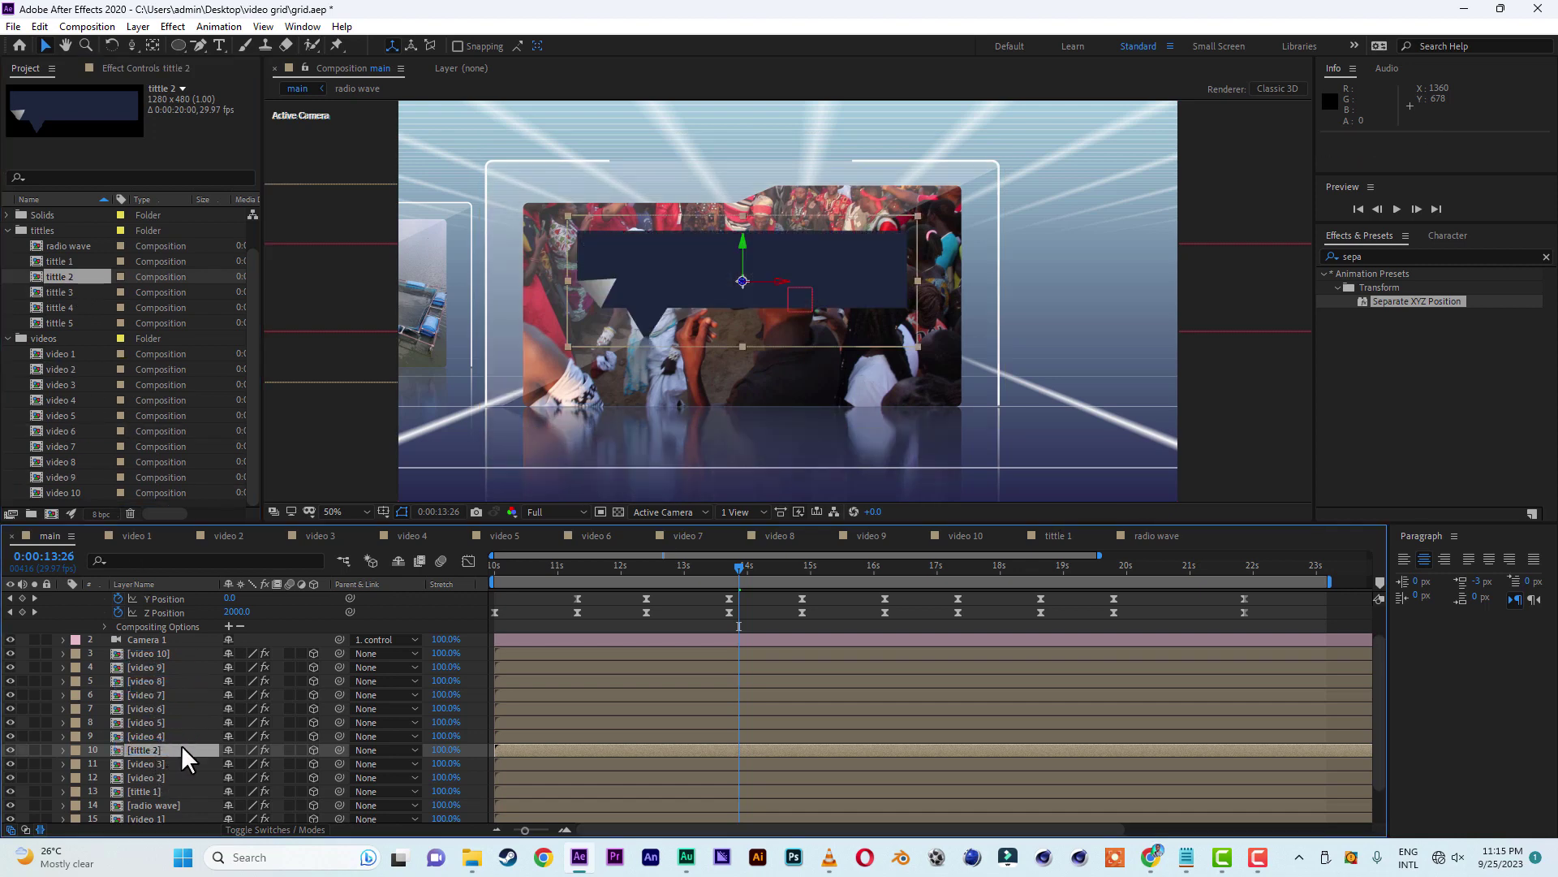
# - Set the tittle 2 layer's Scale to 80% on all three axes
pyautogui.press('s')
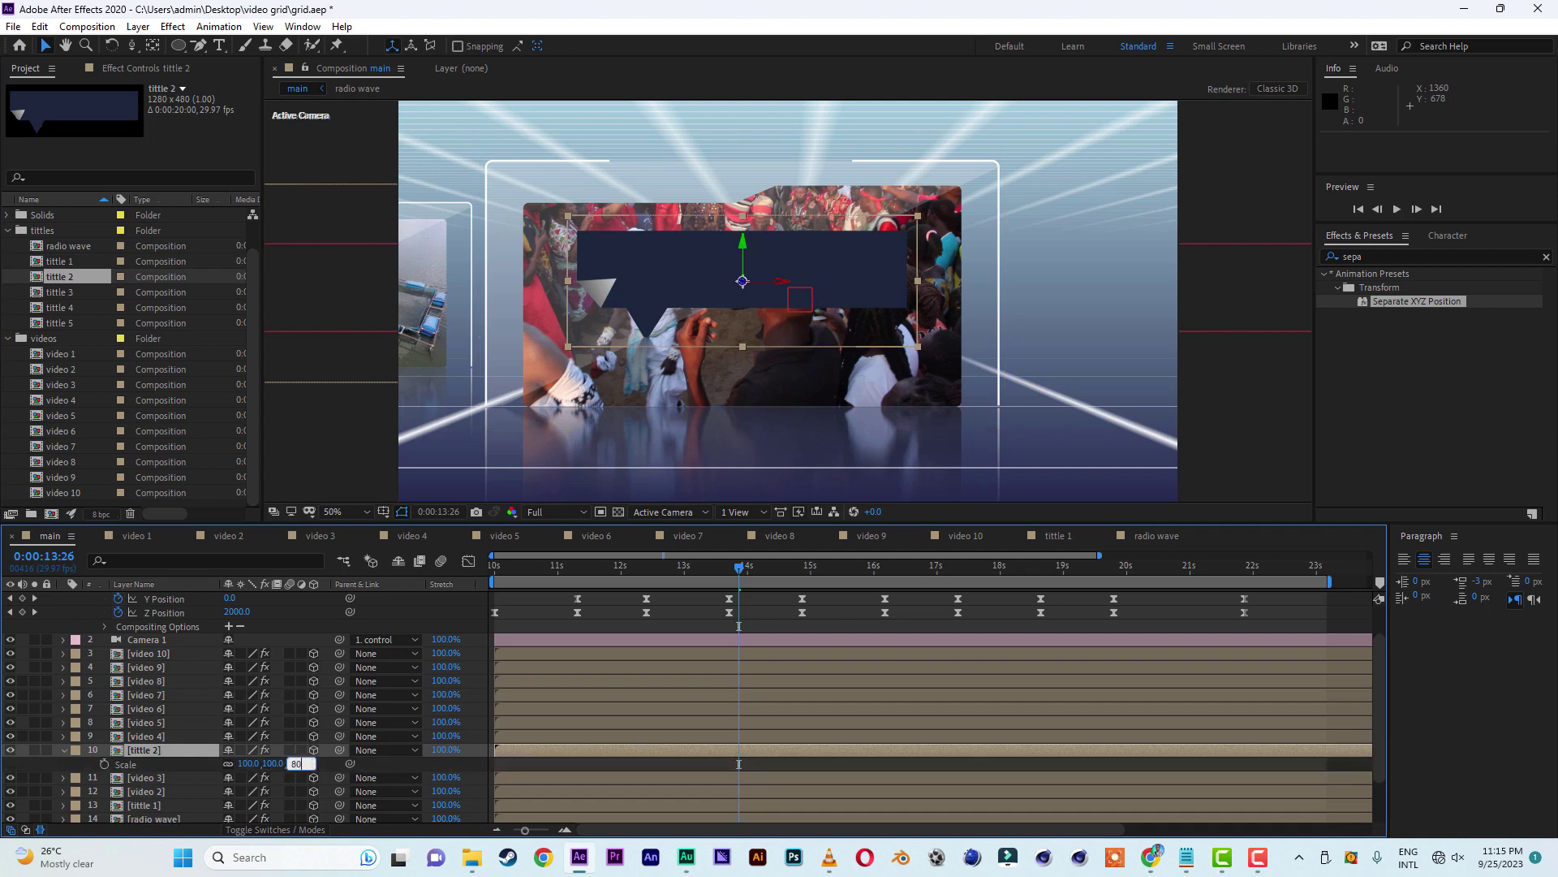
pyautogui.press('Return')
pyautogui.click(324, 765)
# - Move tittle 2 over the lower-right corner of video 3, to about position 7074, 862, 0
pyautogui.click(135, 748)
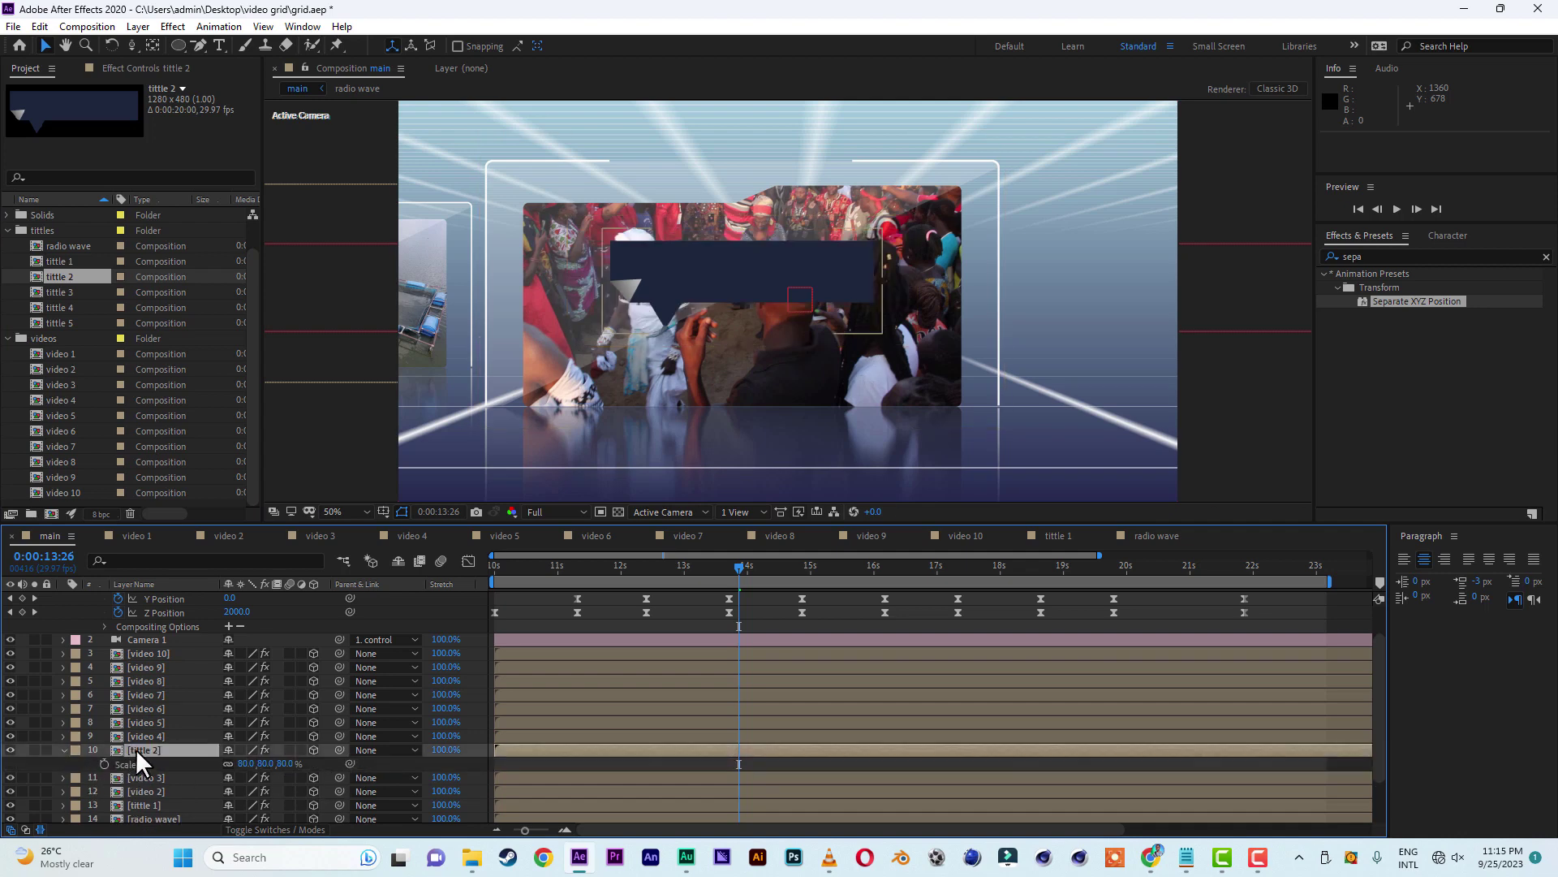
pyautogui.moveTo(744, 245); pyautogui.dragTo(1078, 367)
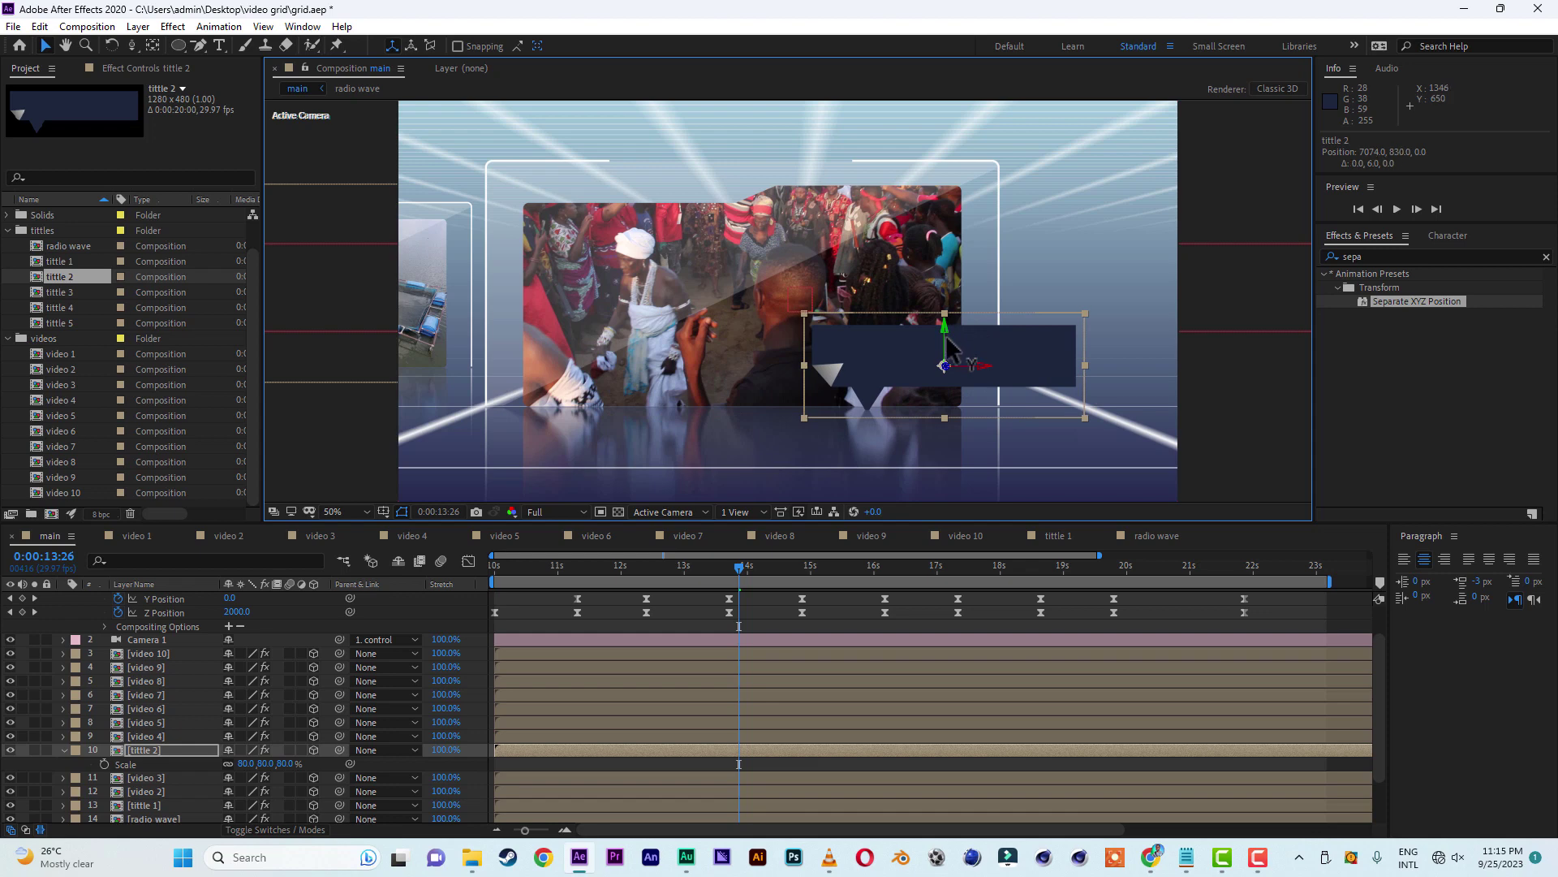
pyautogui.moveTo(948, 328); pyautogui.dragTo(949, 346)
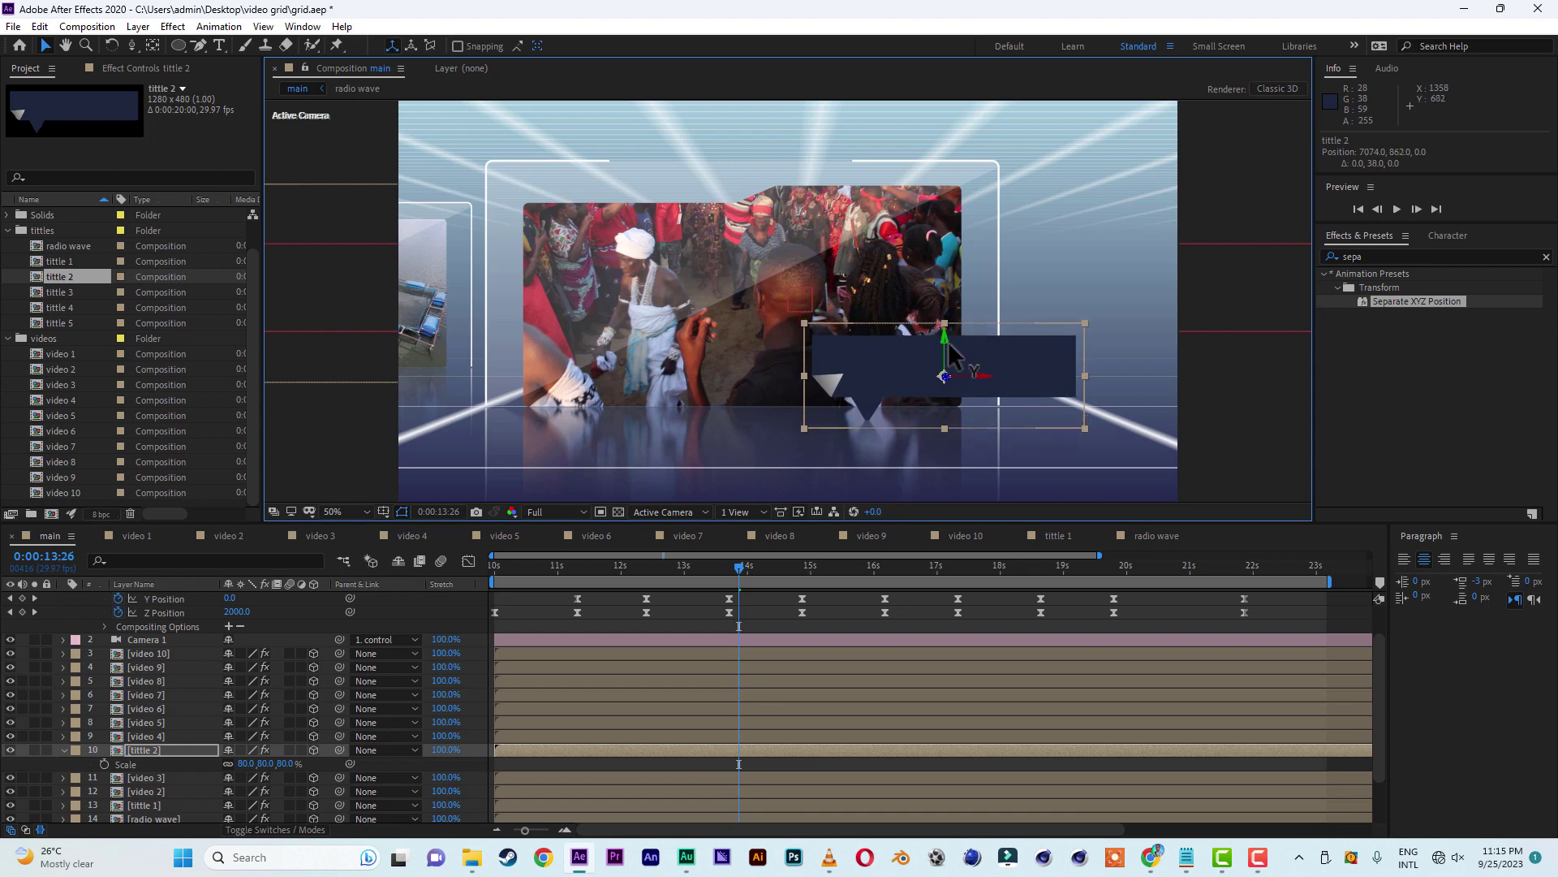
# - Duplicate tittle 2, replace the upper copy with the radio wave composition, and give it a full-layer elliptical mask
pyautogui.click(149, 750)
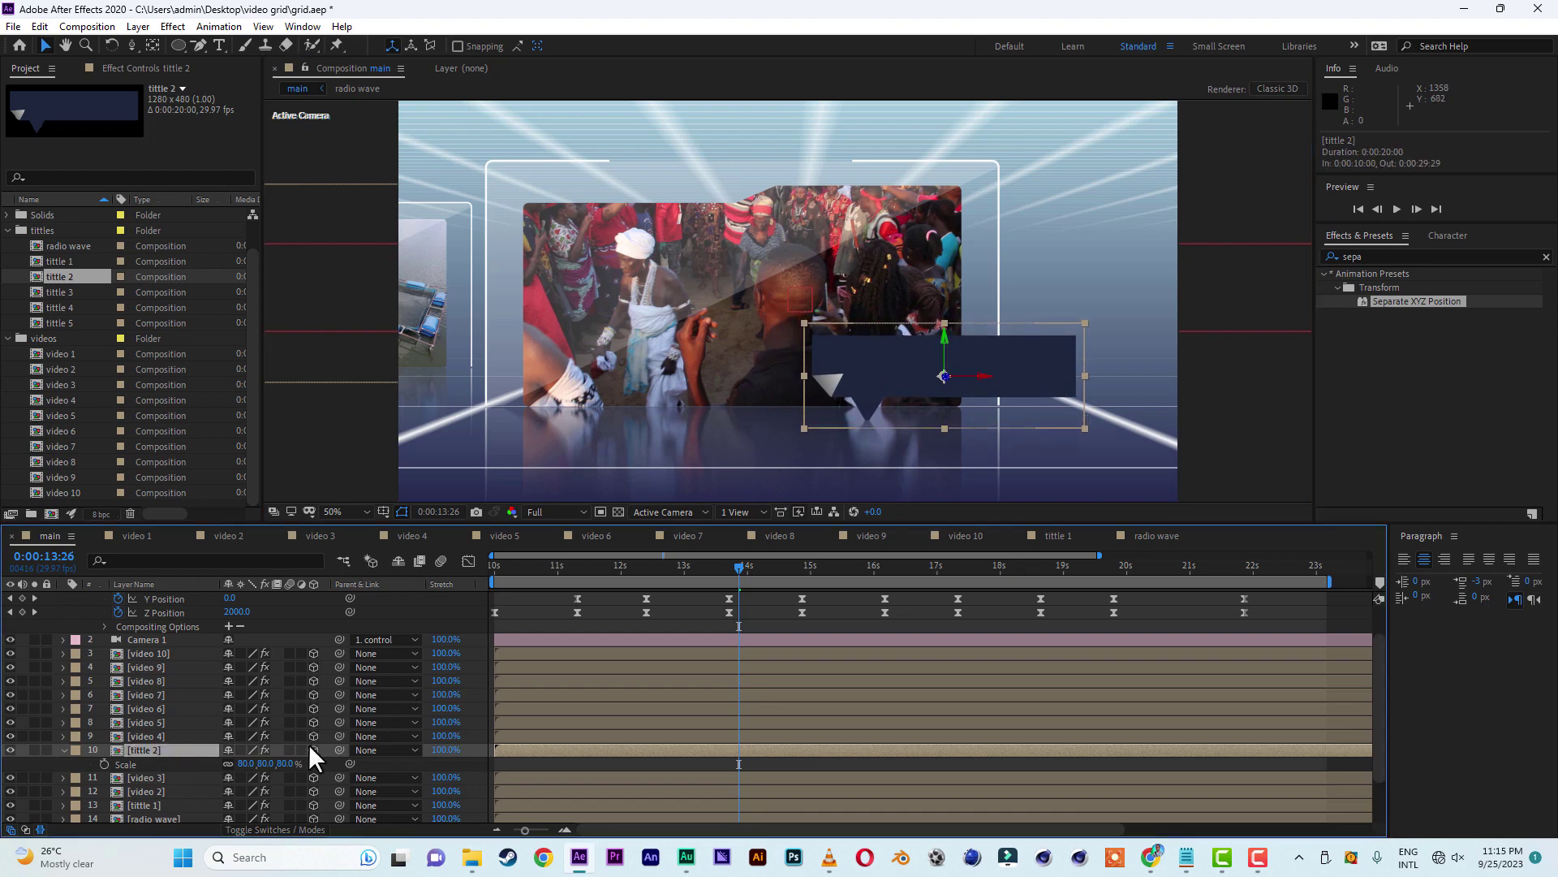
pyautogui.click(69, 245)
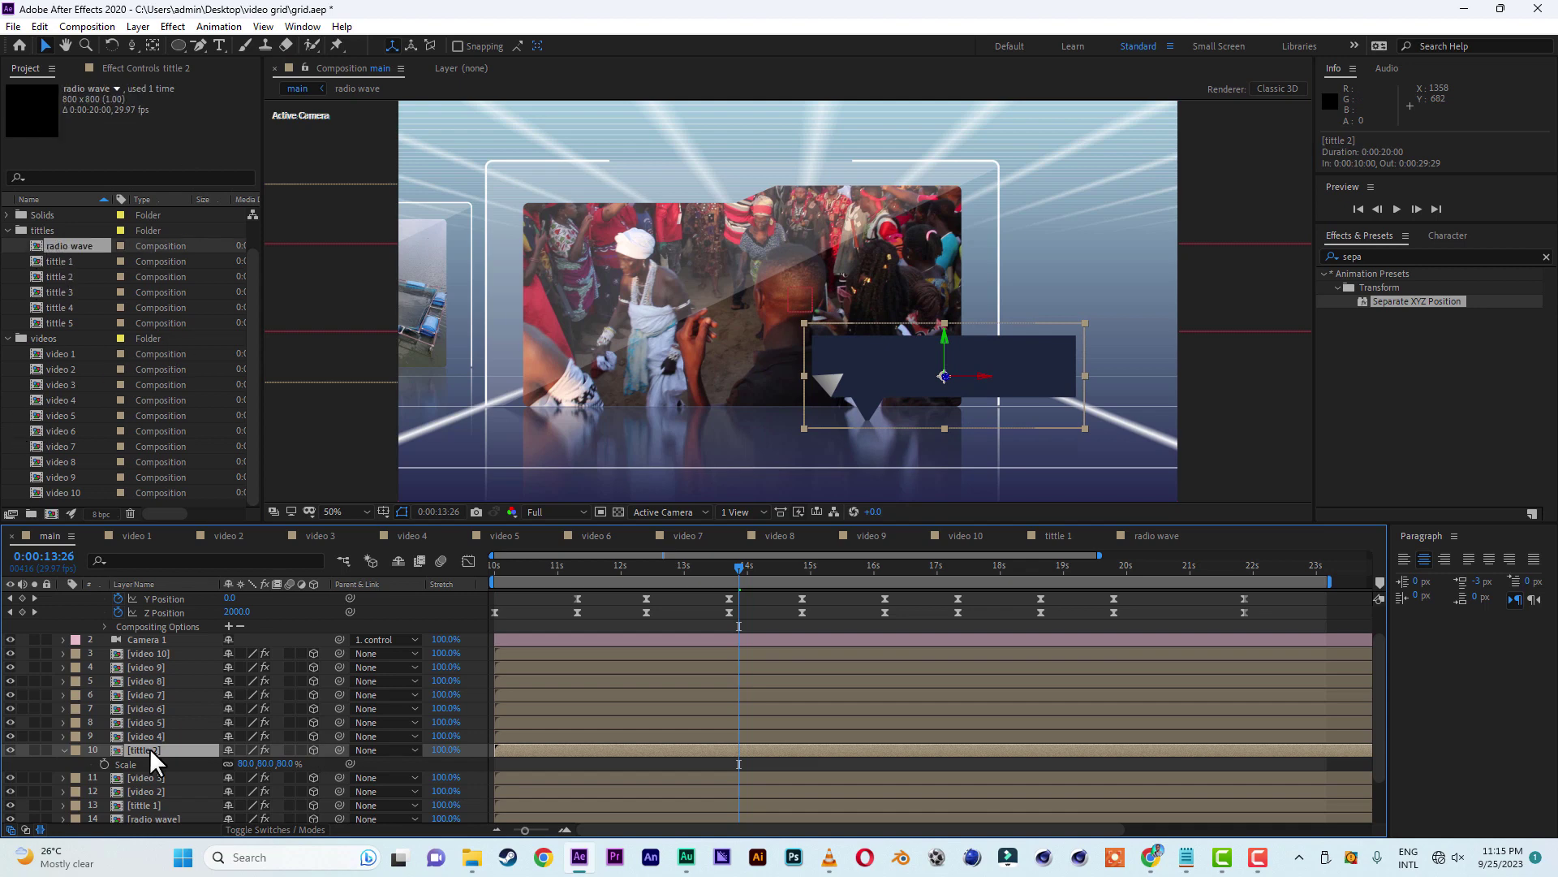
pyautogui.hotkey('ctrl', 'd')
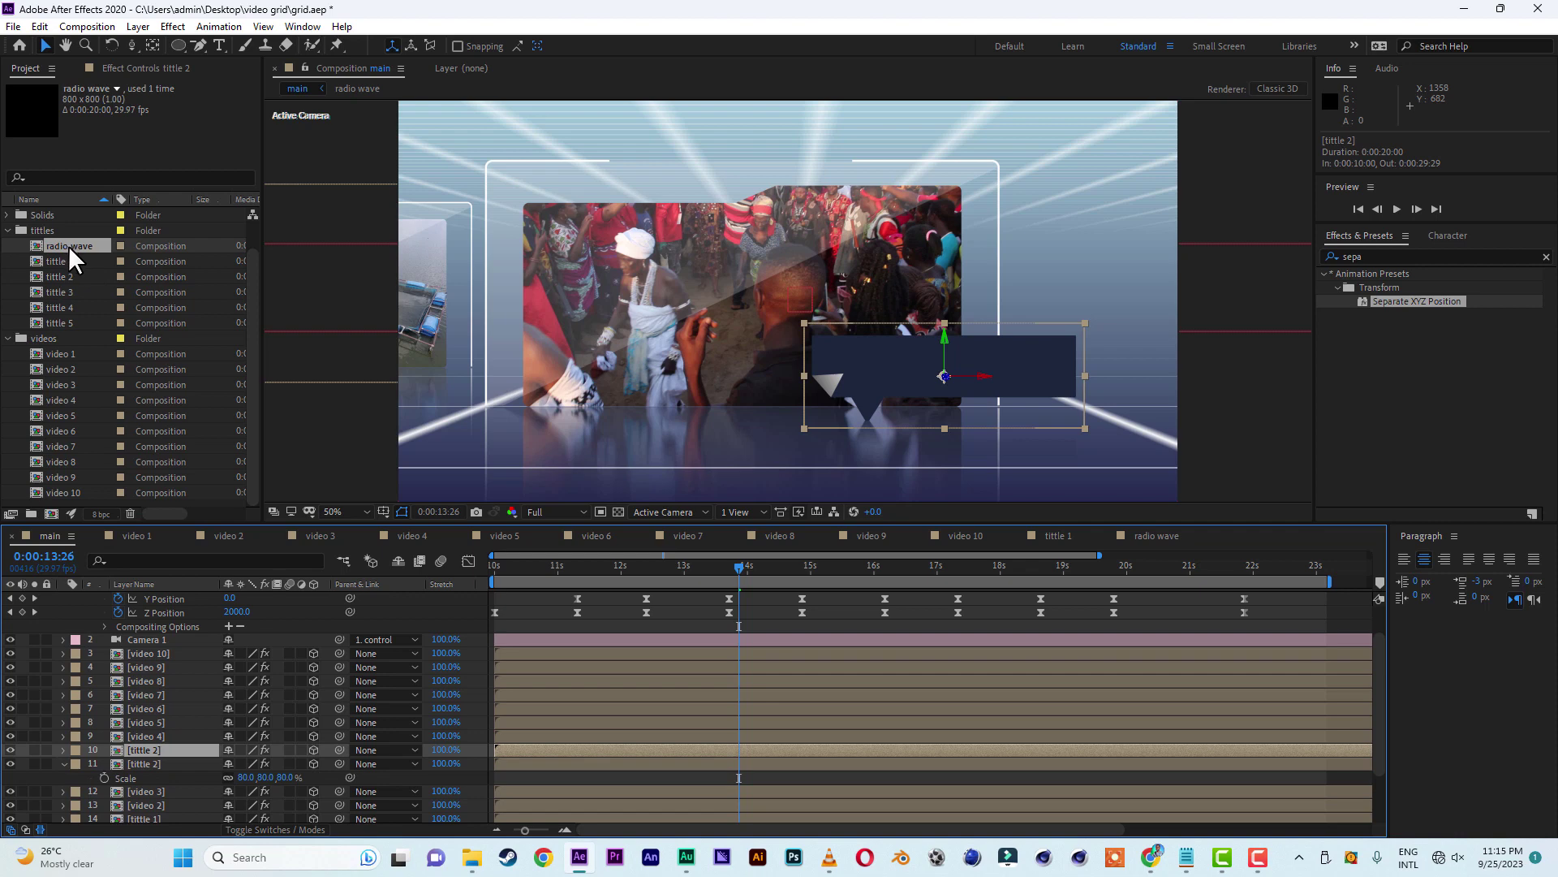
pyautogui.moveTo(68, 245); pyautogui.dragTo(157, 753)
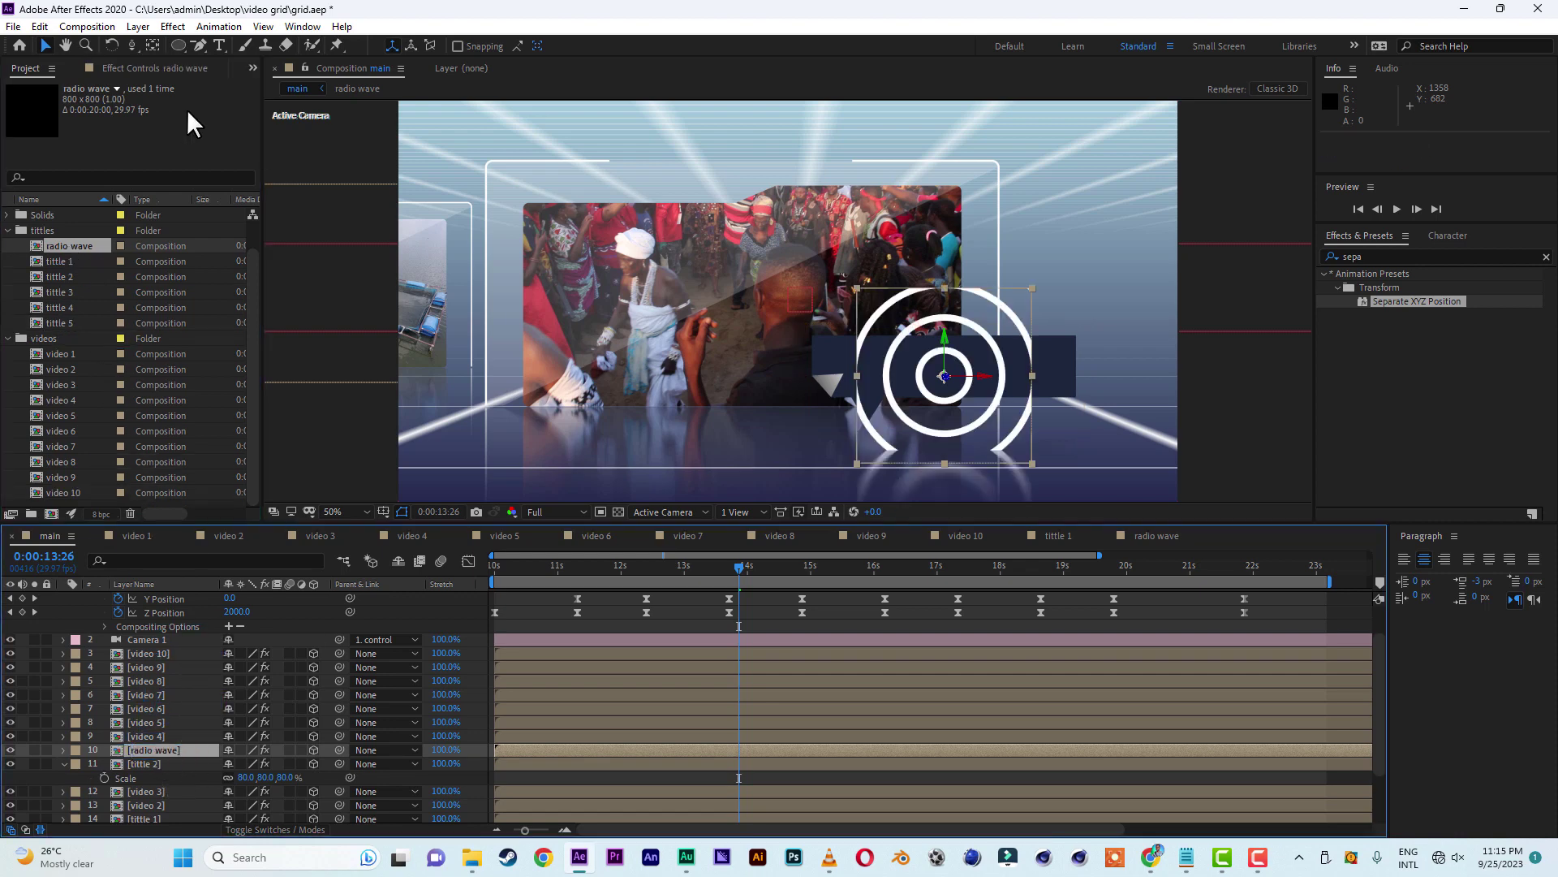
pyautogui.doubleClick(176, 42)
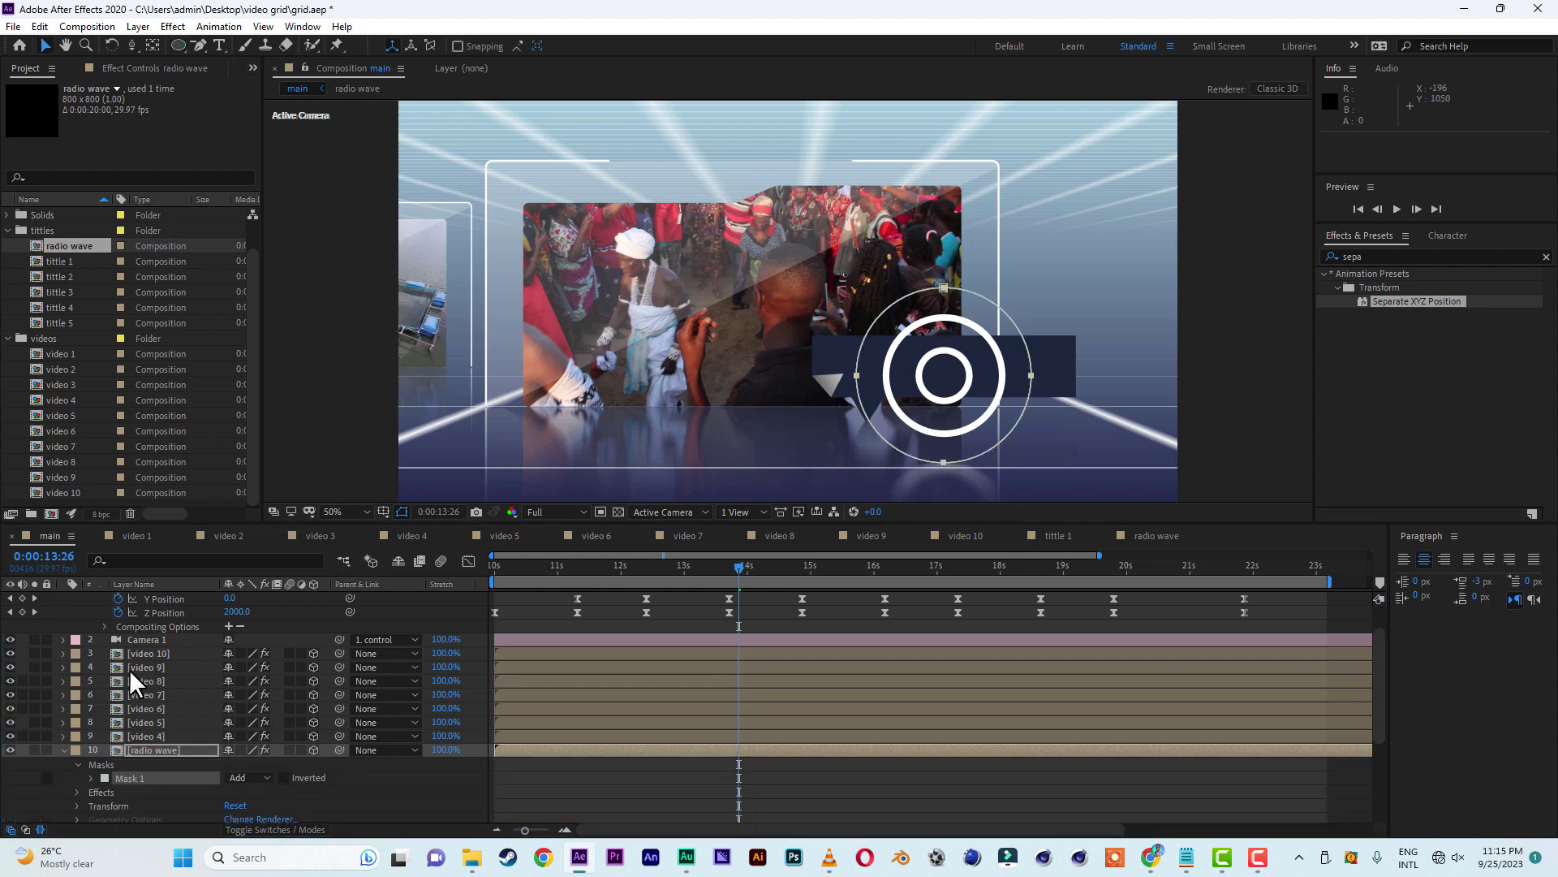
# - Set the new radio wave layer's X Rotation to 100°
pyautogui.click(149, 751)
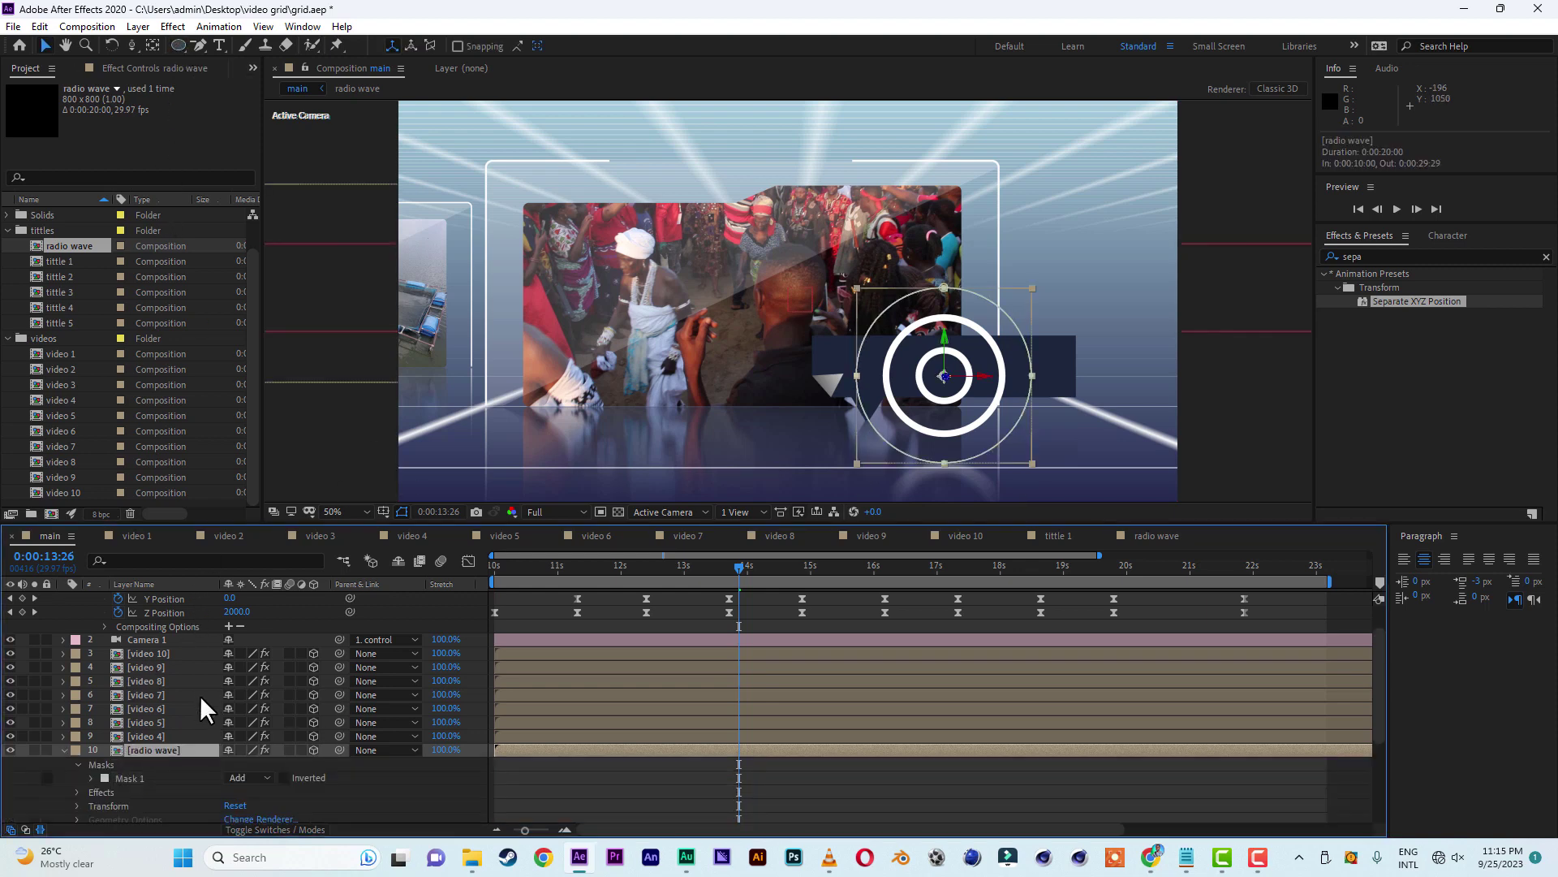
pyautogui.press('r')
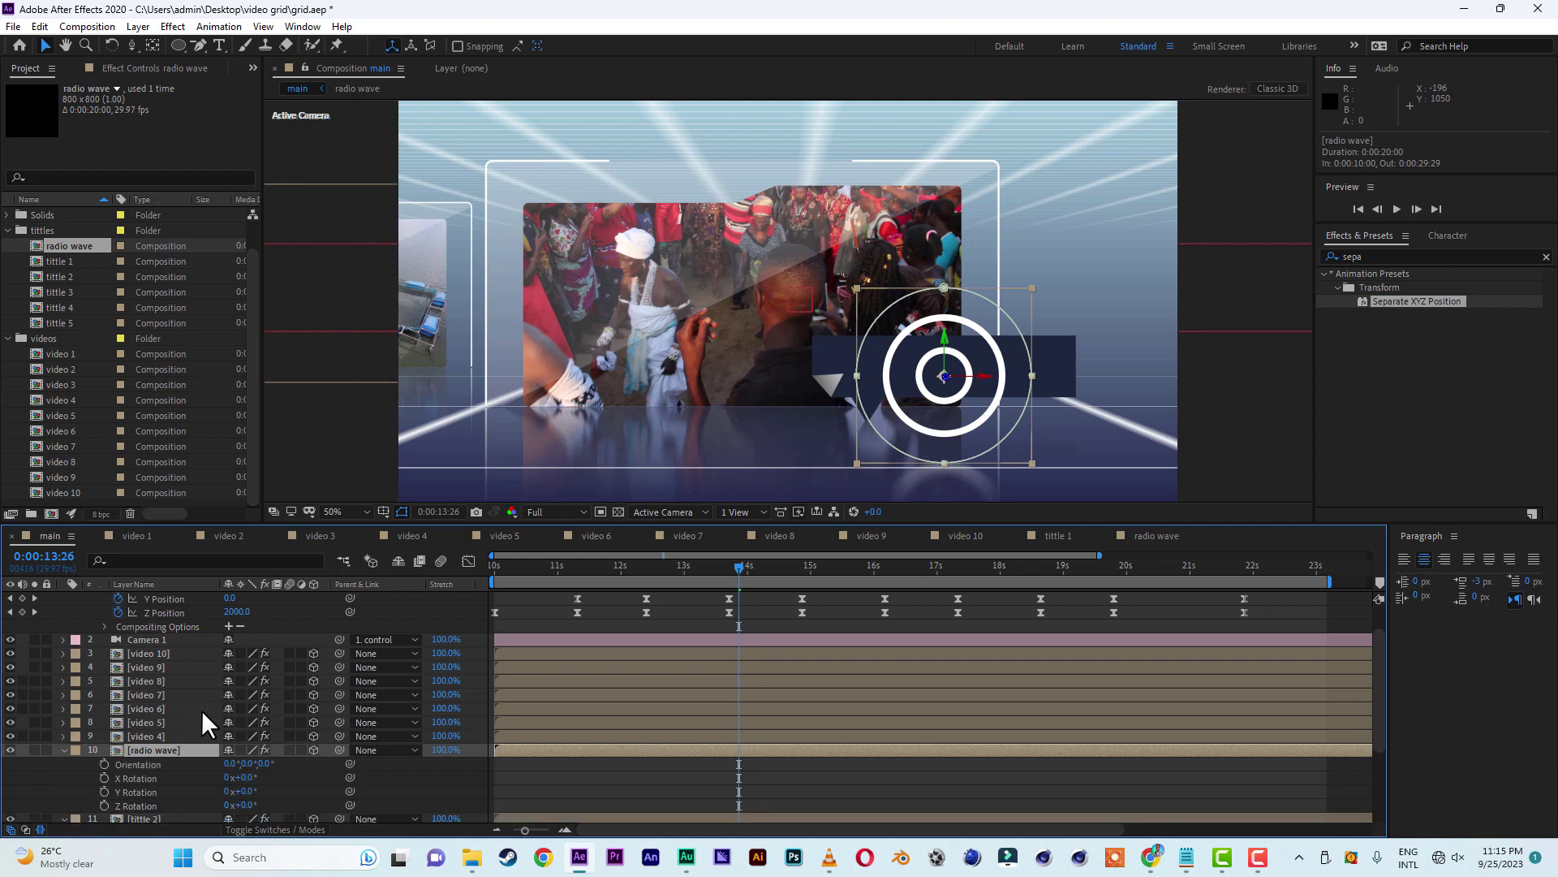
pyautogui.click(248, 777)
pyautogui.write('100')
pyautogui.click(294, 772)
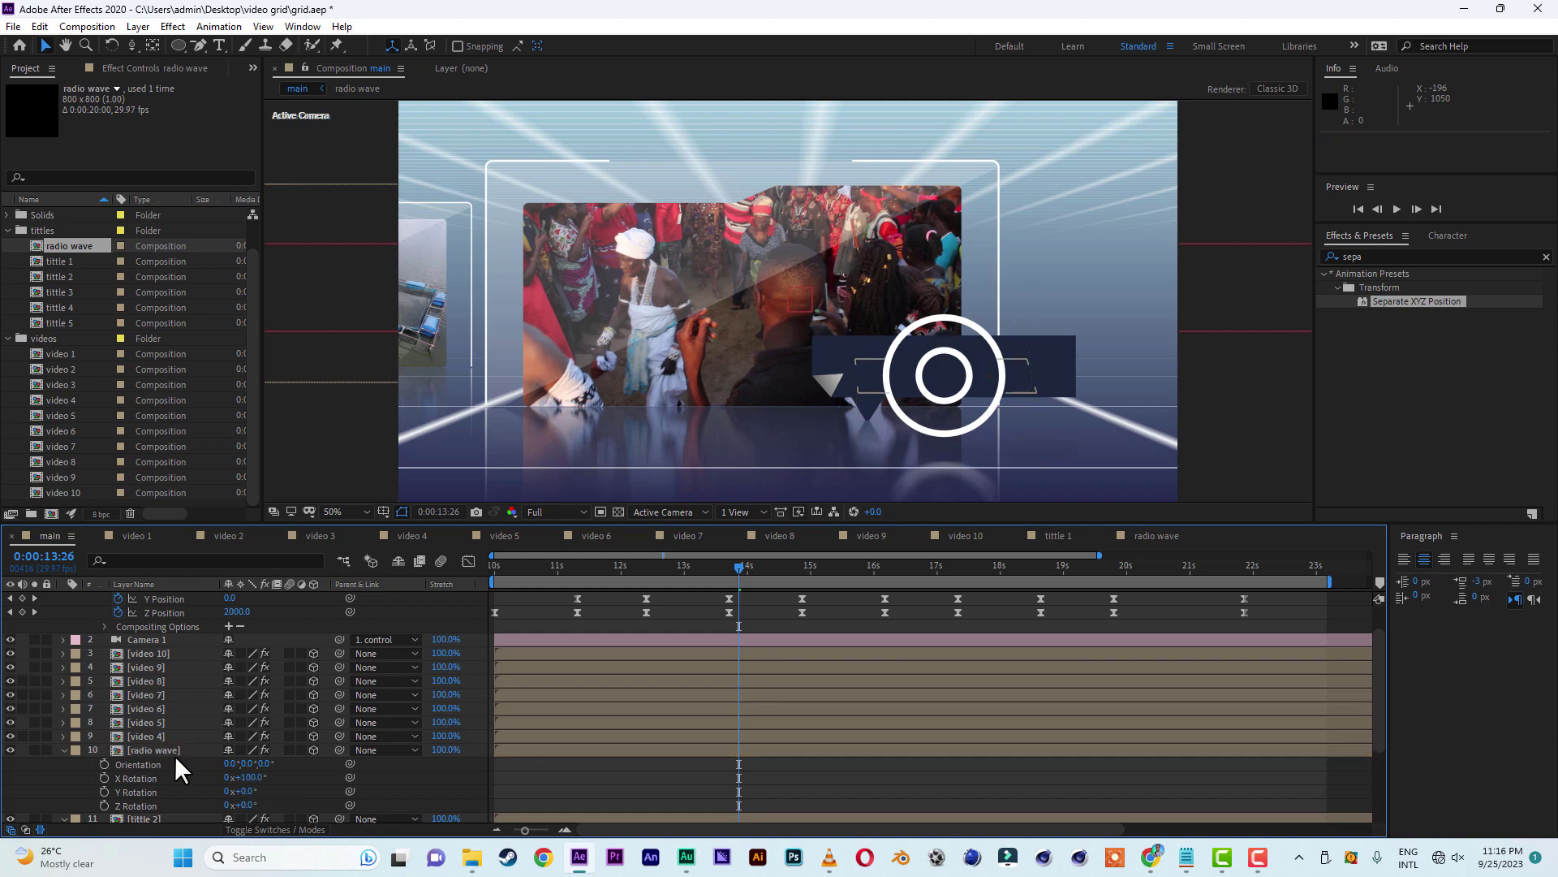
# - Centre the new radio wave on the tip of the tittle 2 pointer and place its layer directly beneath tittle 2 in the stack
pyautogui.click(168, 752)
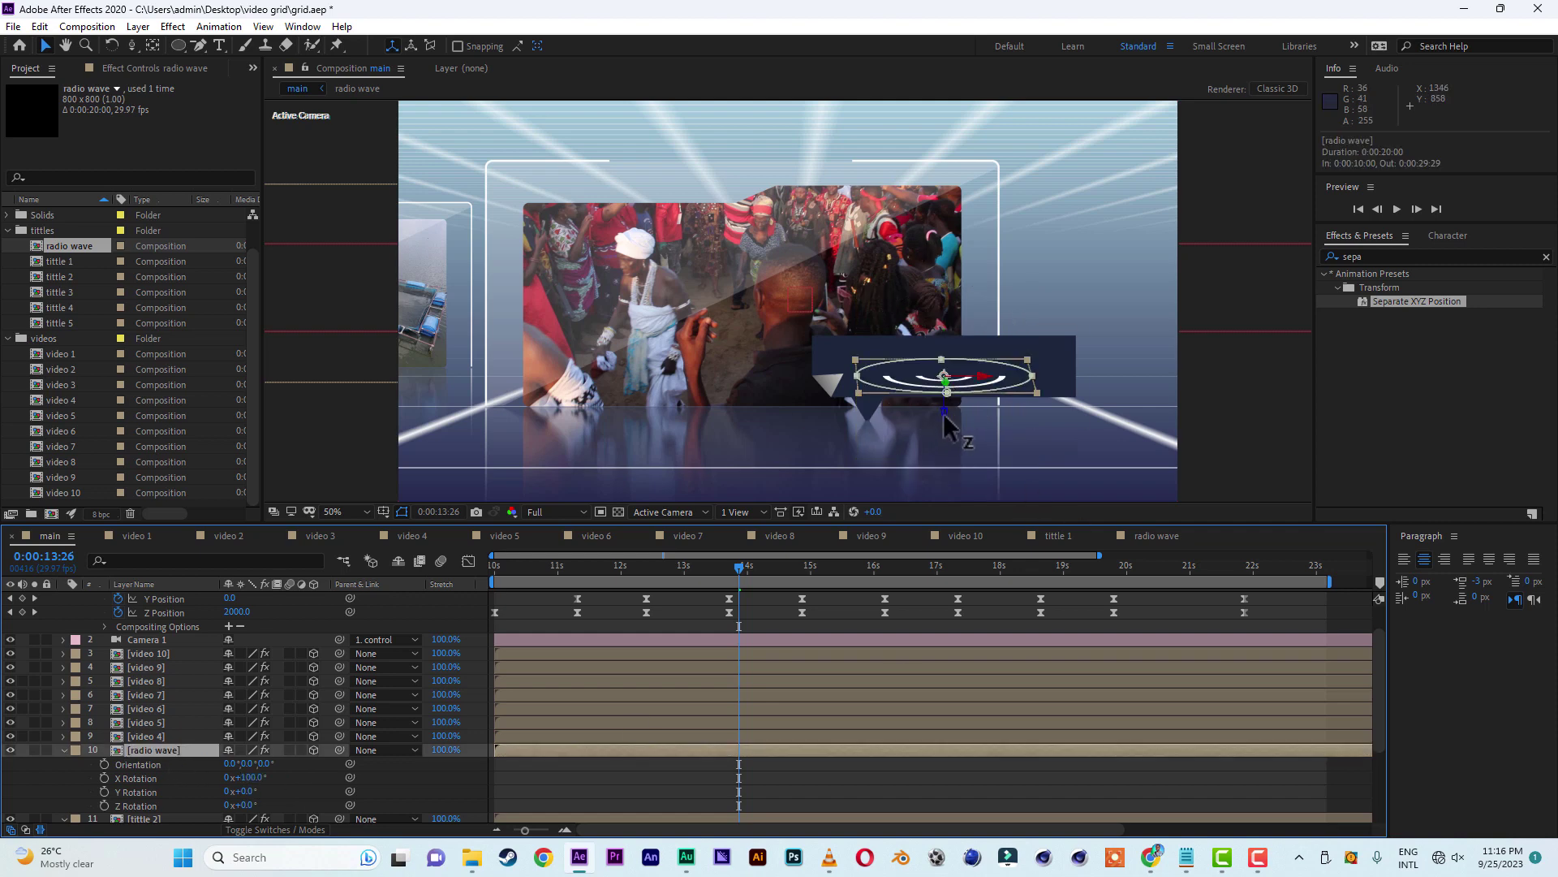
pyautogui.moveTo(943, 413); pyautogui.dragTo(951, 536)
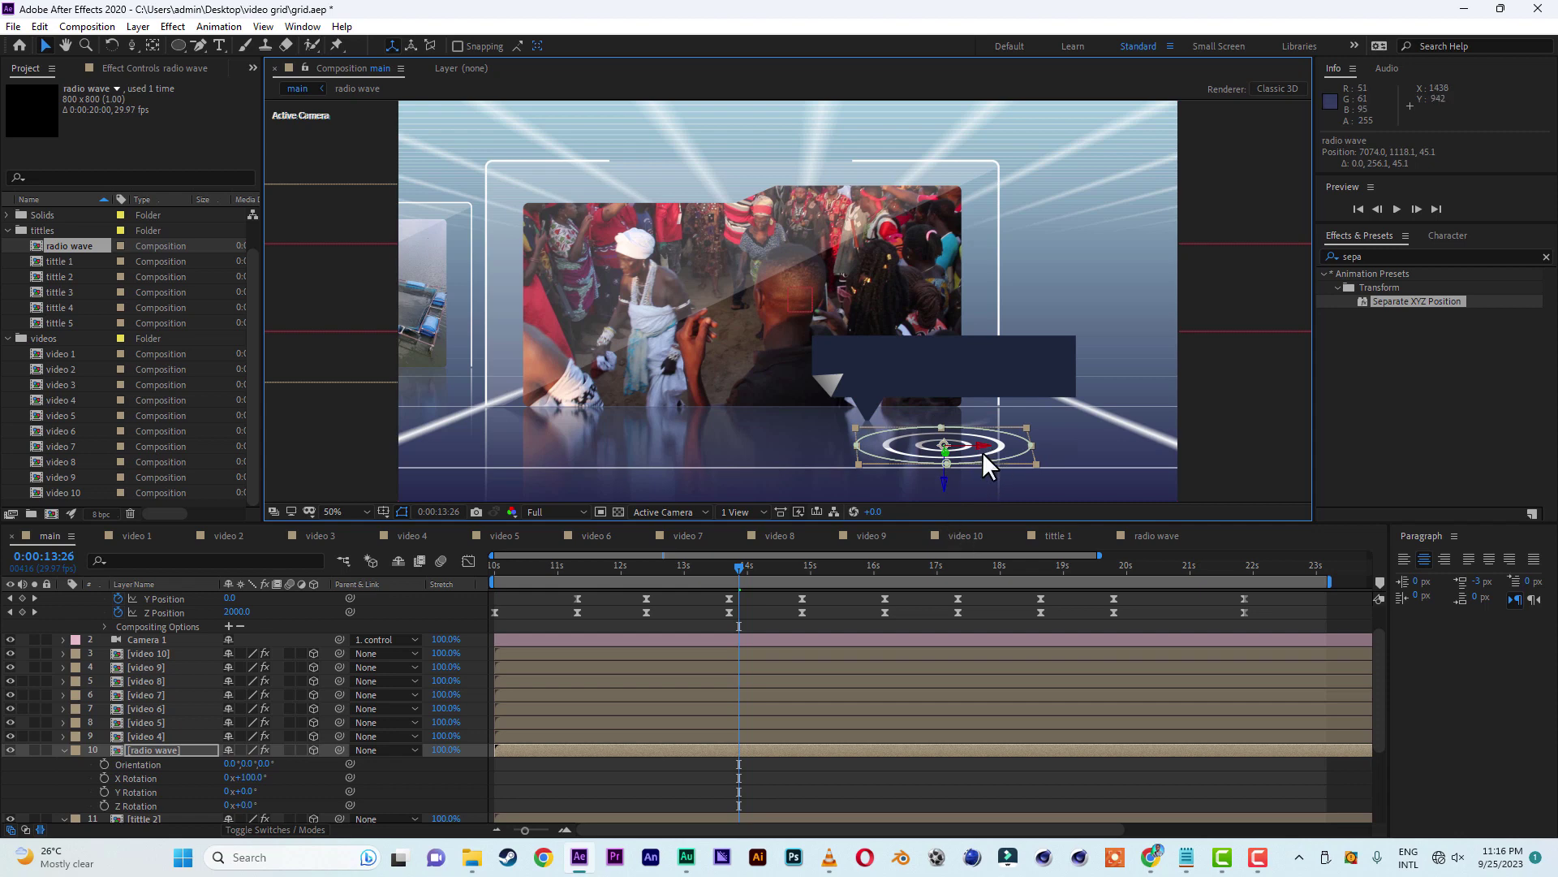
pyautogui.moveTo(984, 455); pyautogui.dragTo(814, 250)
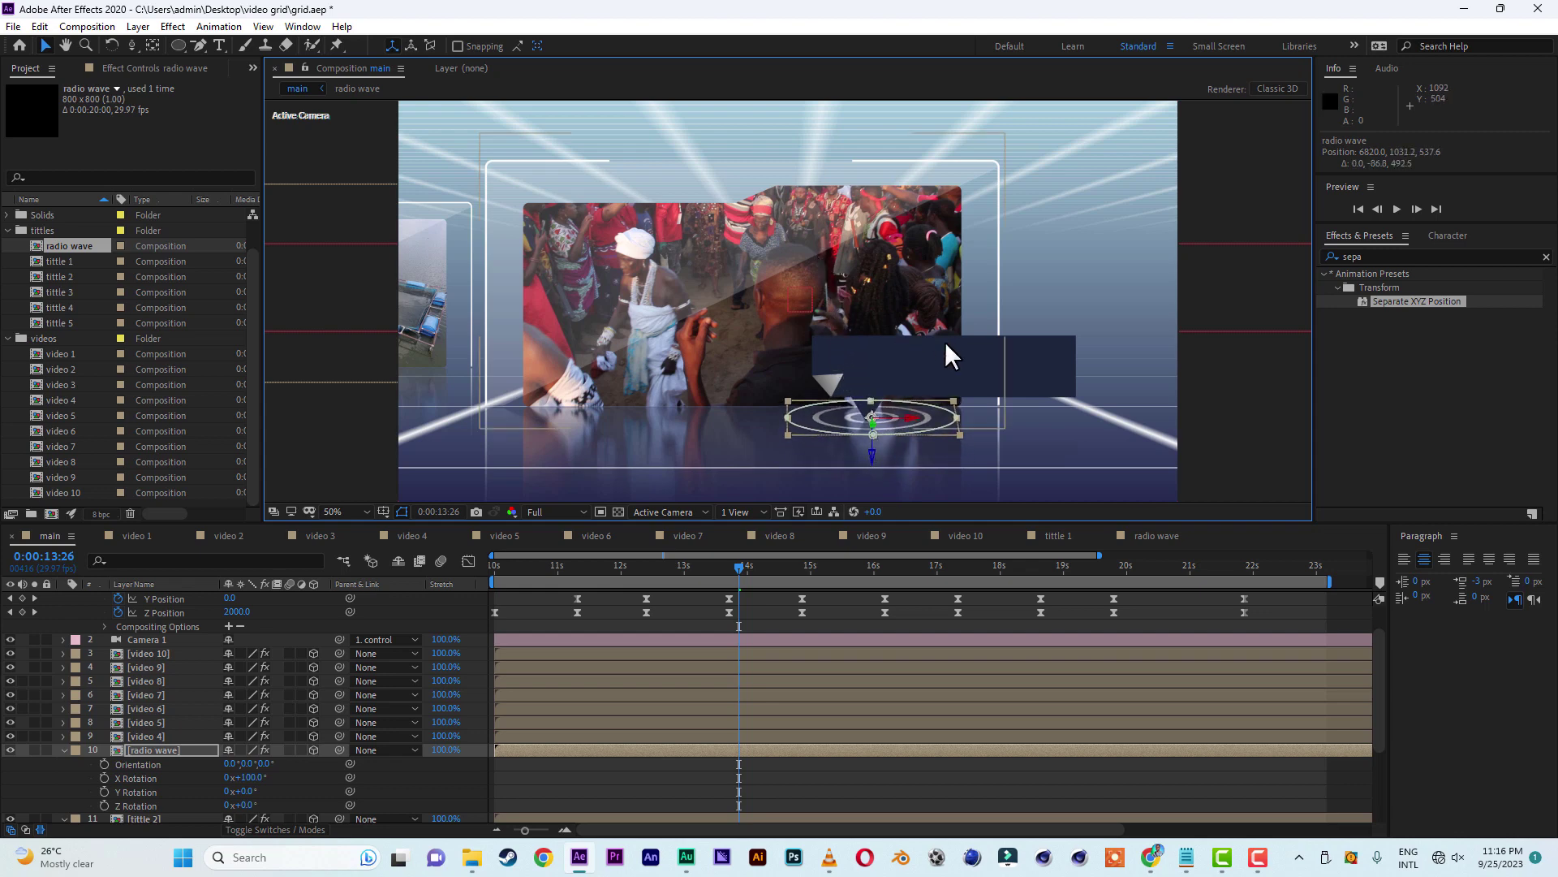
pyautogui.moveTo(912, 416); pyautogui.dragTo(909, 416)
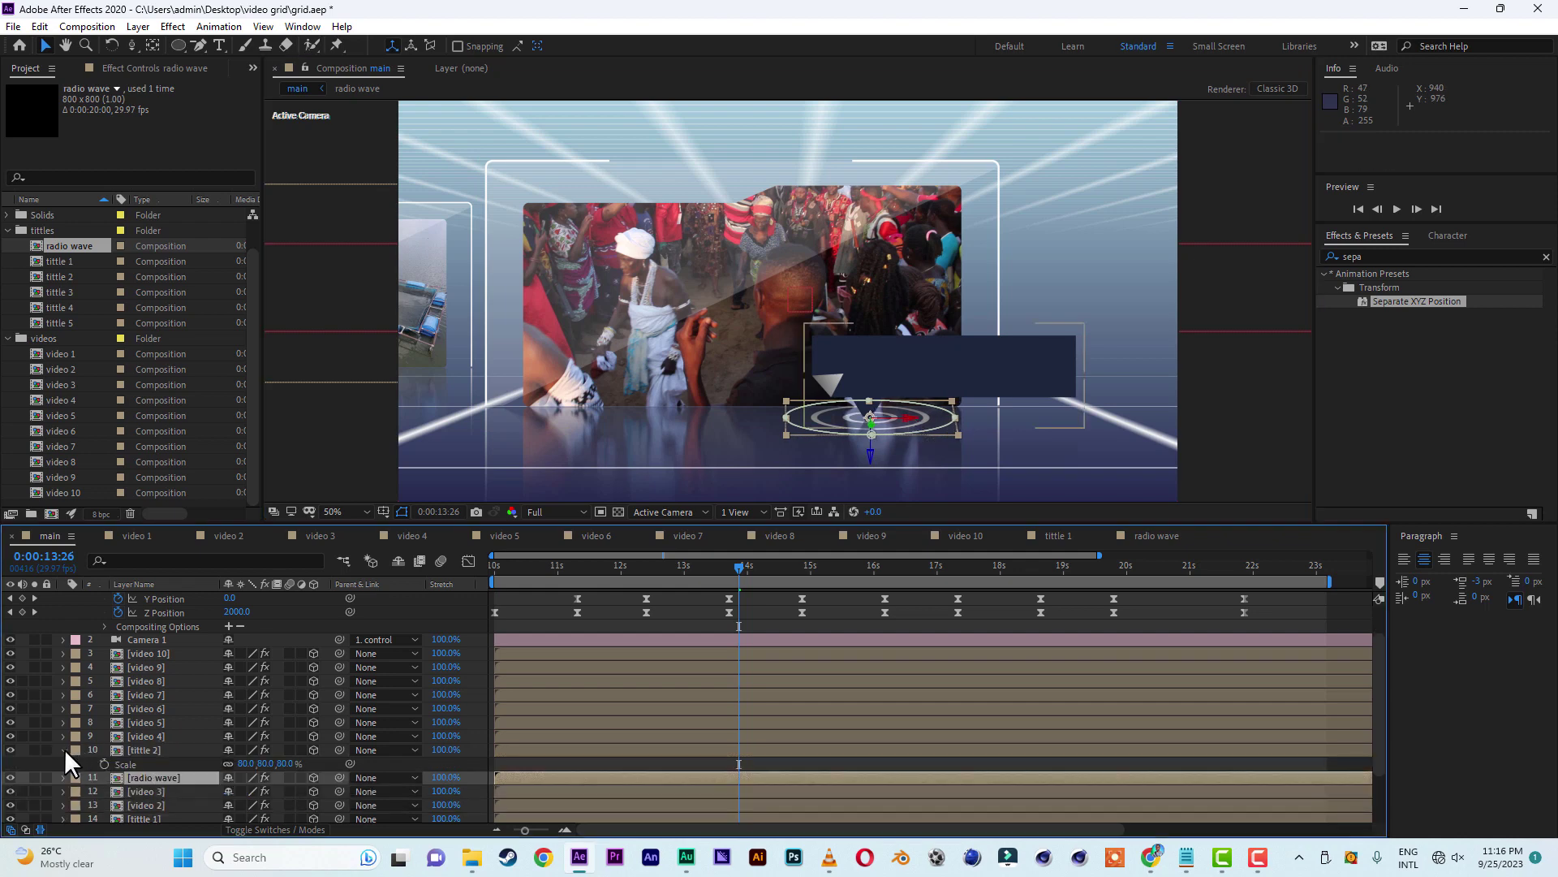
pyautogui.click(63, 750)
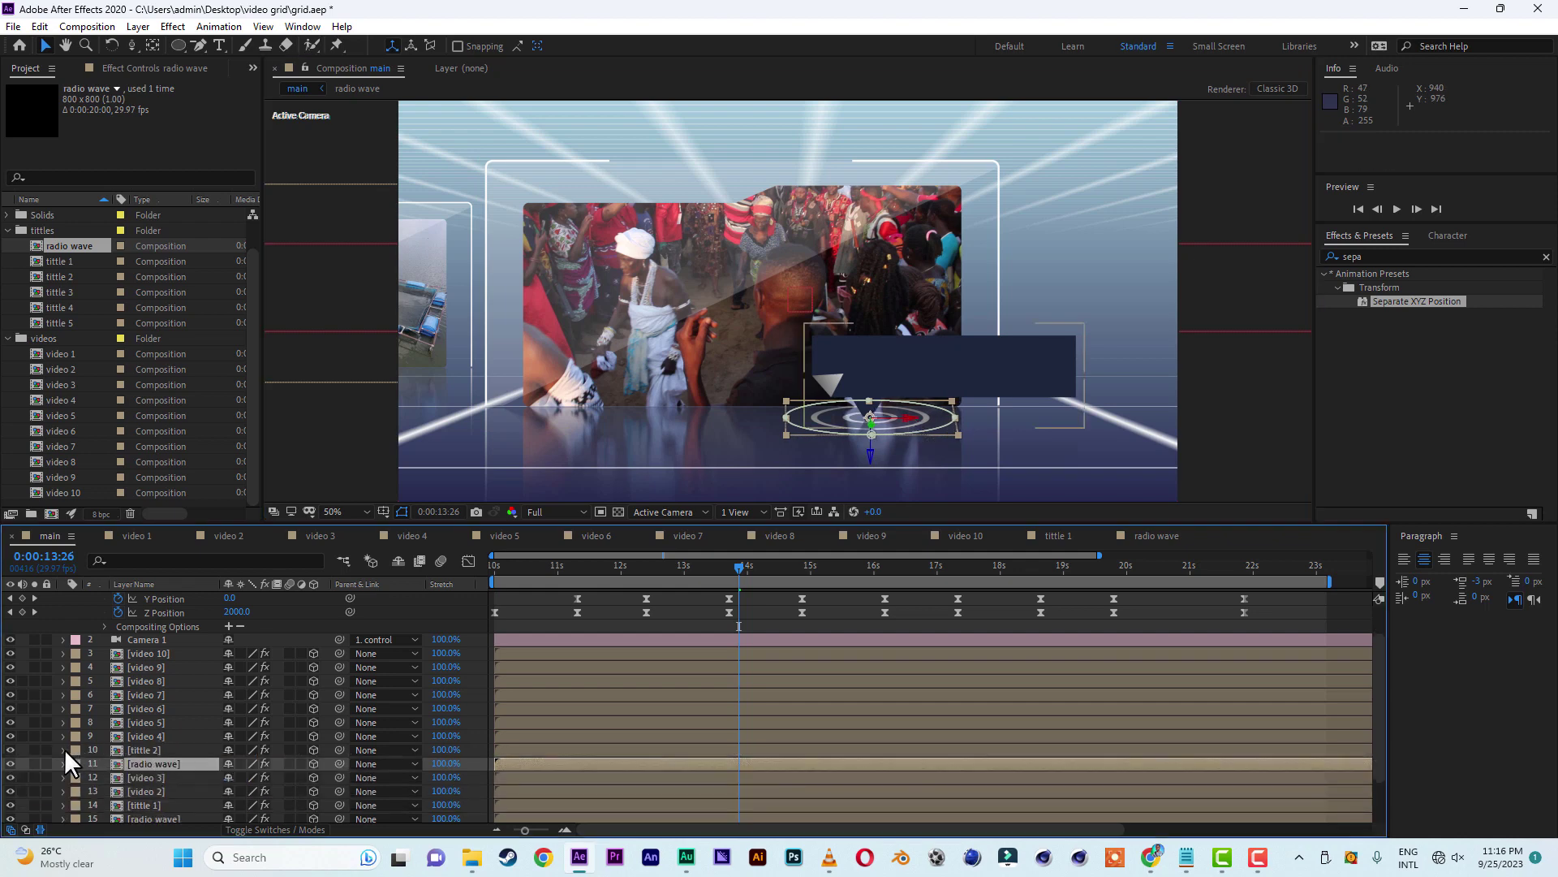
# - Select tittle 2 and its radio wave together and lower both by about 20 px beside video 3
pyautogui.click(173, 723)
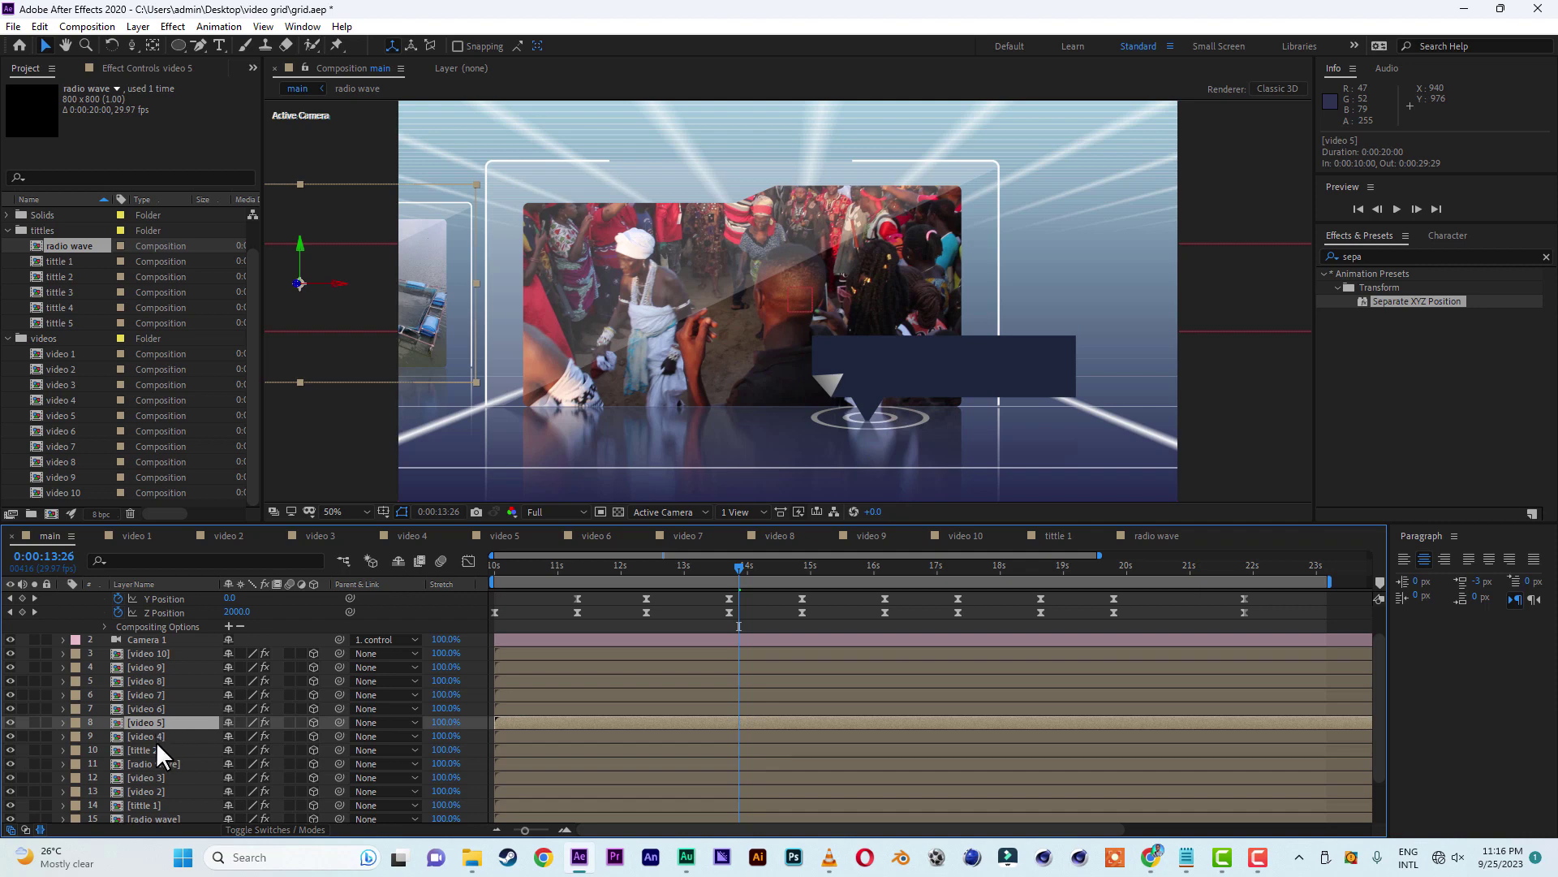
pyautogui.click(153, 735)
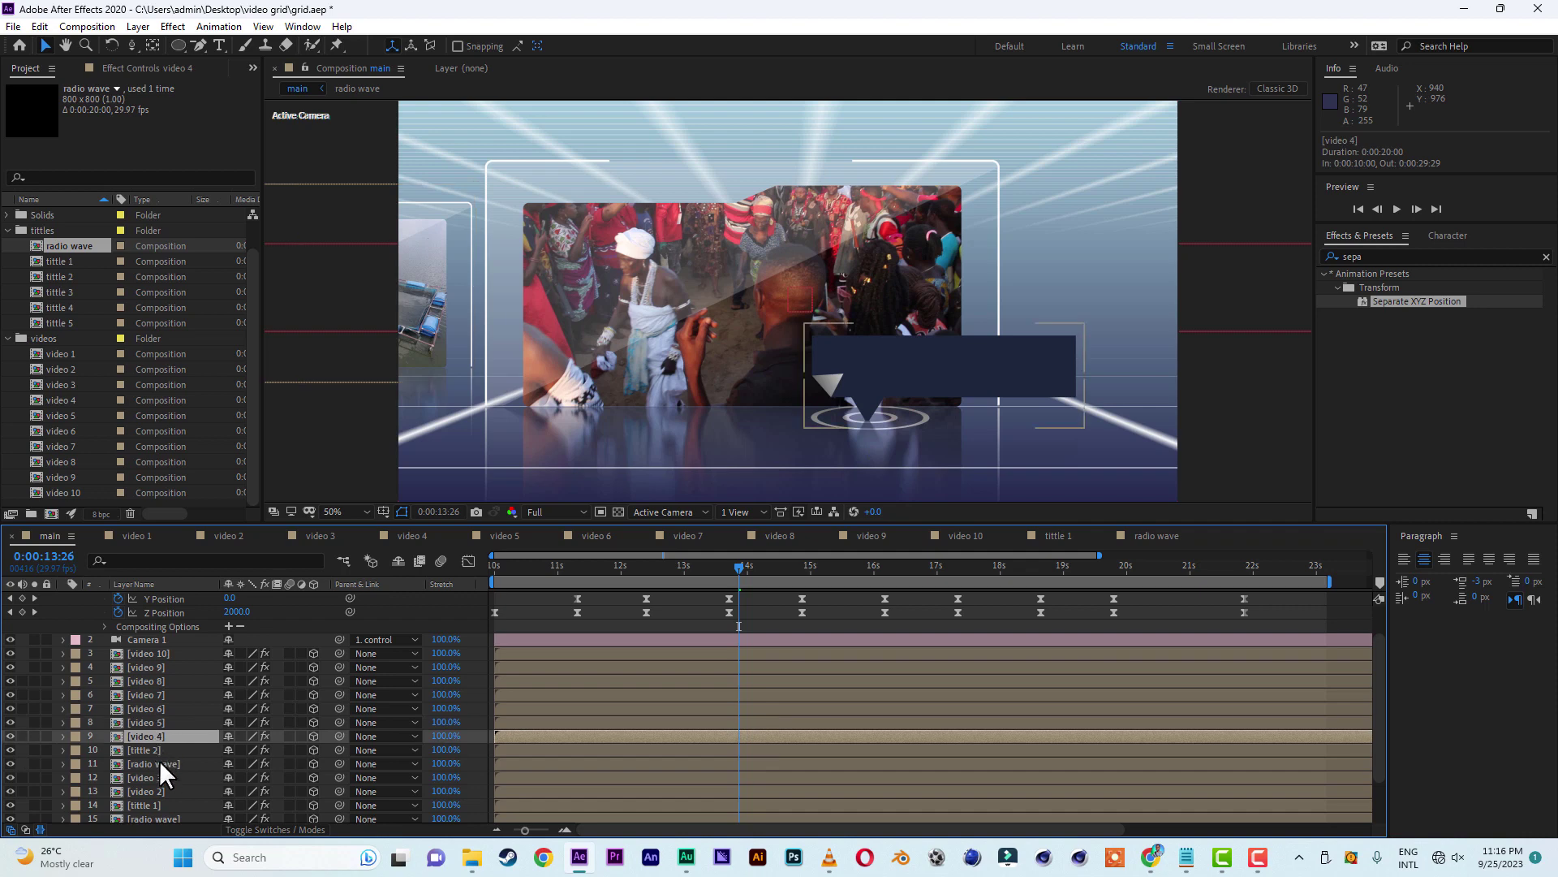
pyautogui.click(160, 763)
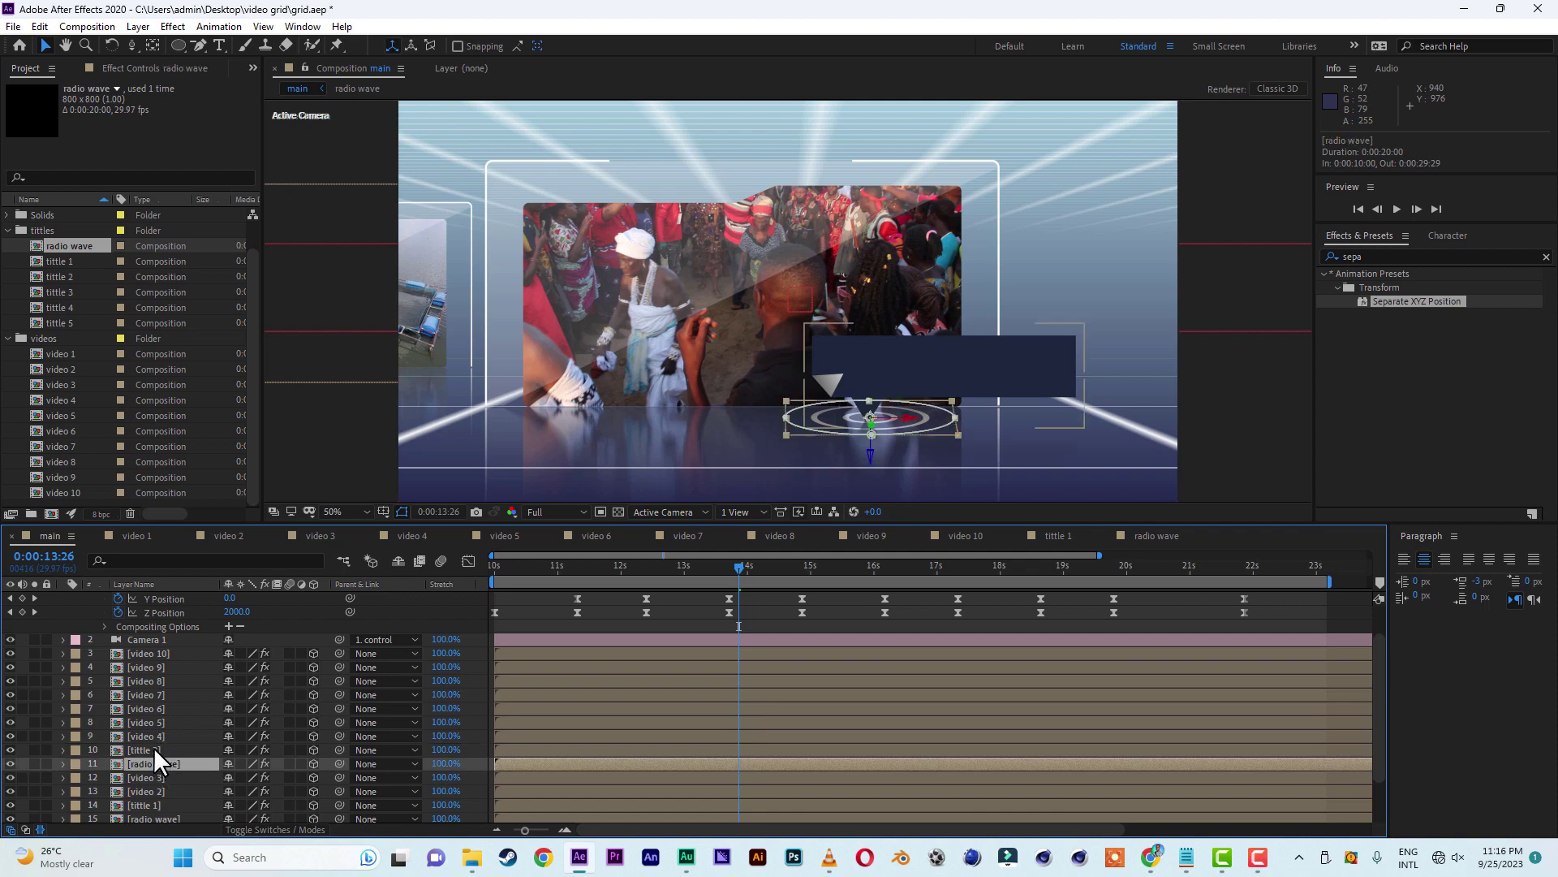
pyautogui.keyDown('shift'); pyautogui.click(153, 749); pyautogui.keyUp('shift')
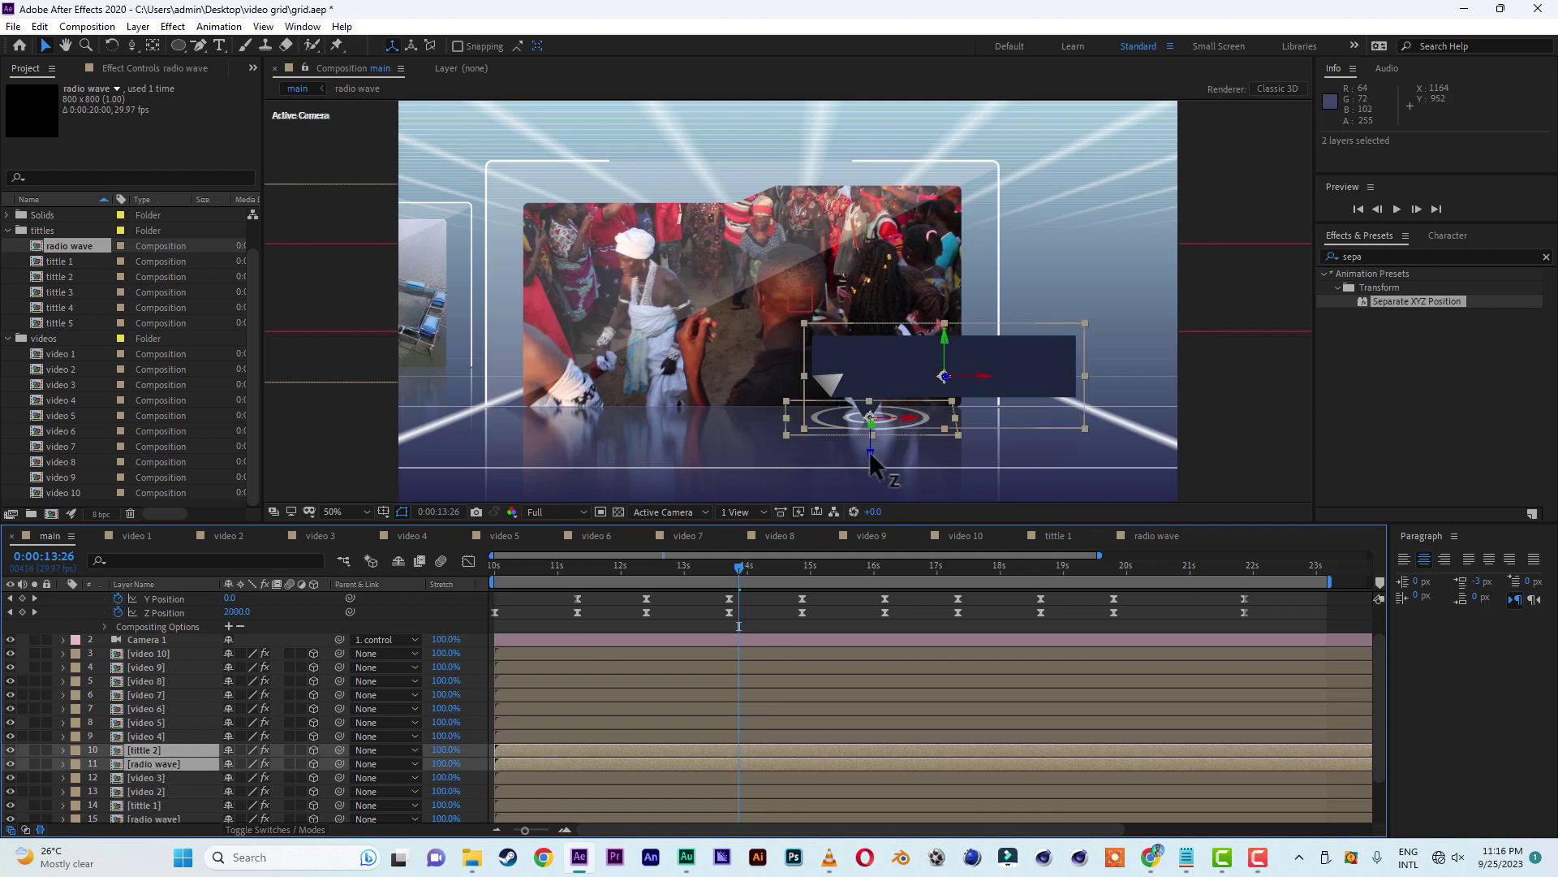
pyautogui.moveTo(869, 452); pyautogui.dragTo(870, 466)
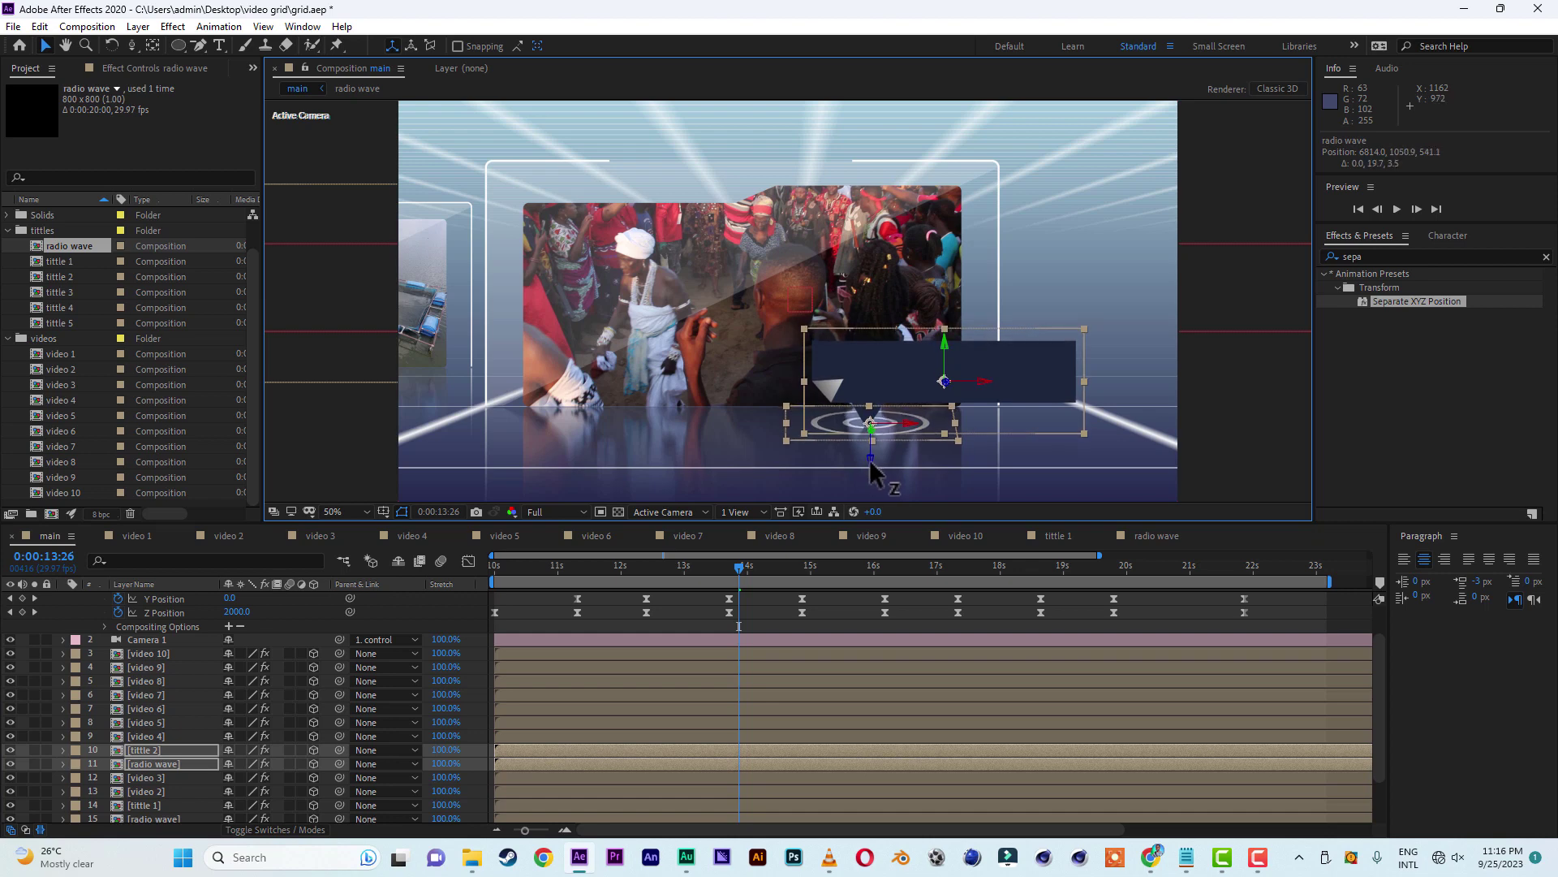
# - At 0:00:16:17, duplicate video 5, replace the upper copy with tittle 3, and scale it to 80%
pyautogui.click(167, 737)
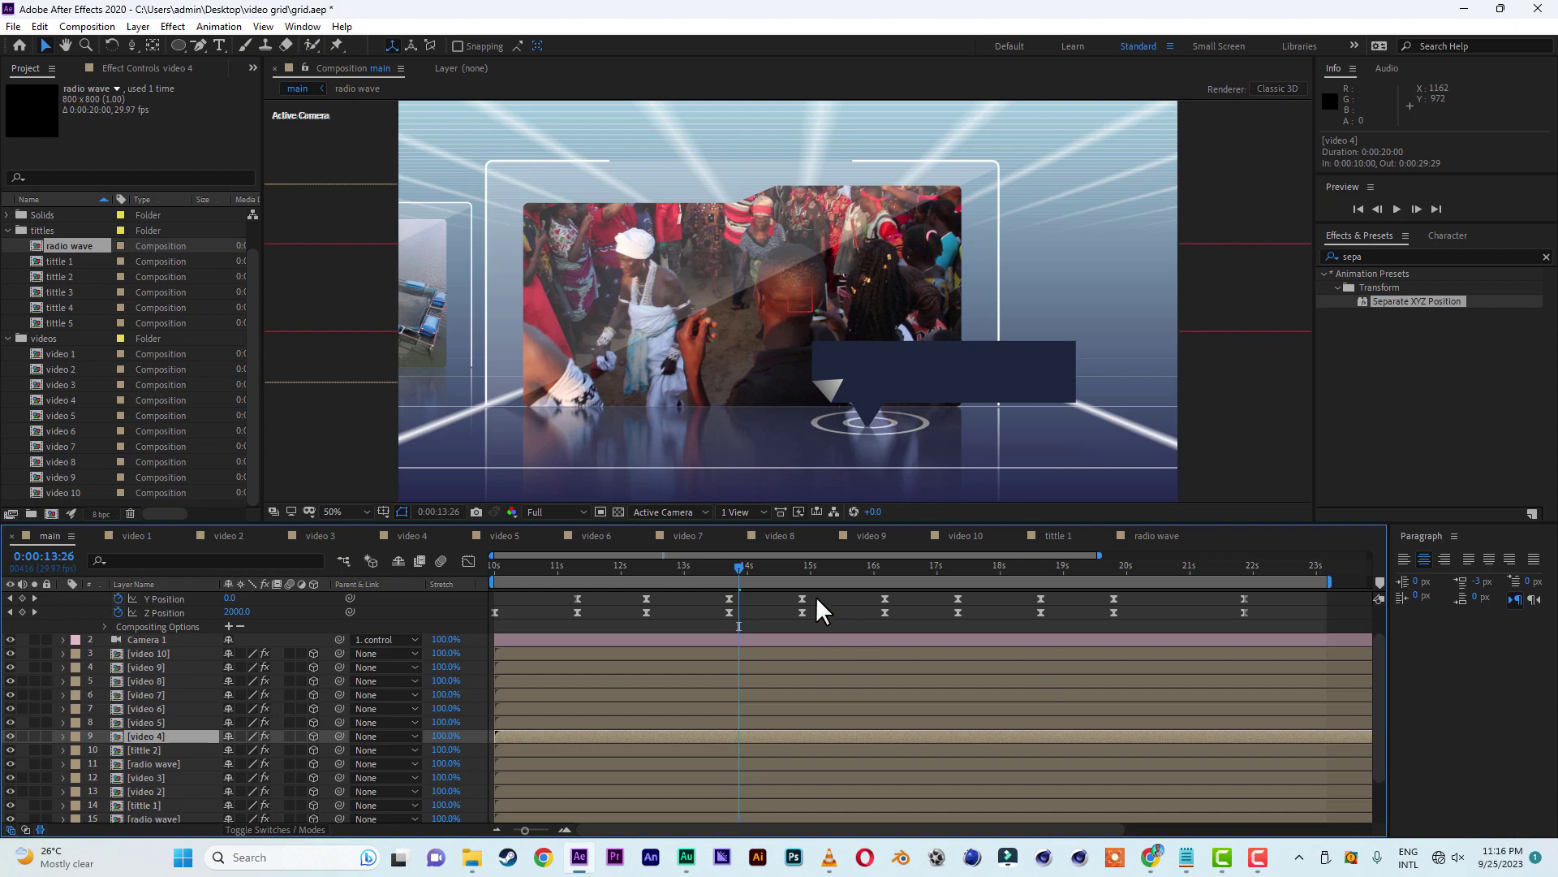
pyautogui.moveTo(852, 578); pyautogui.dragTo(910, 568)
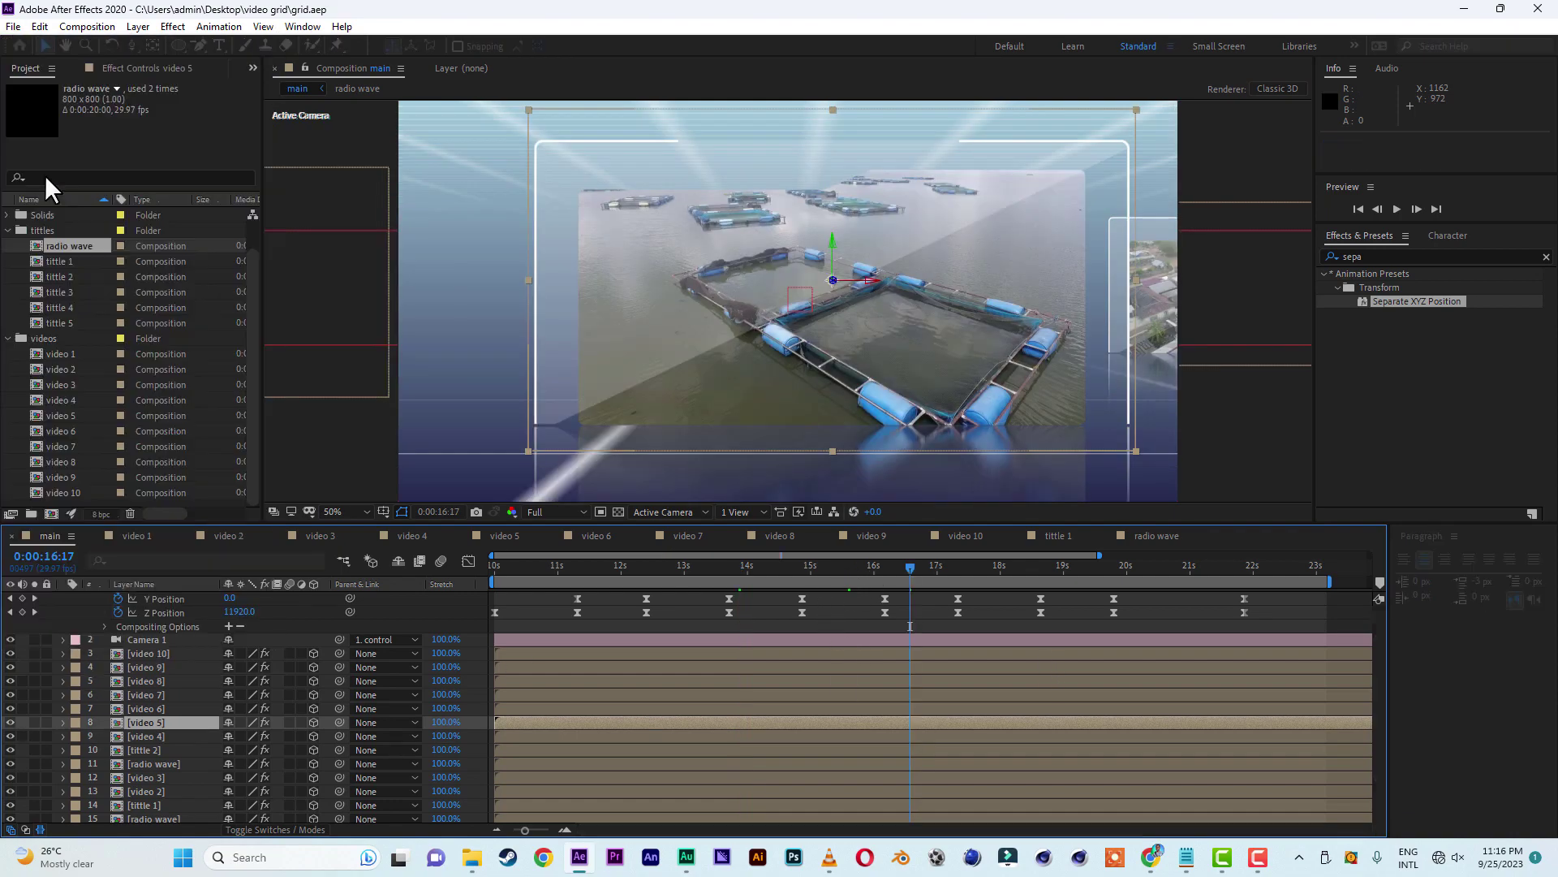
pyautogui.moveTo(58, 292); pyautogui.dragTo(146, 721)
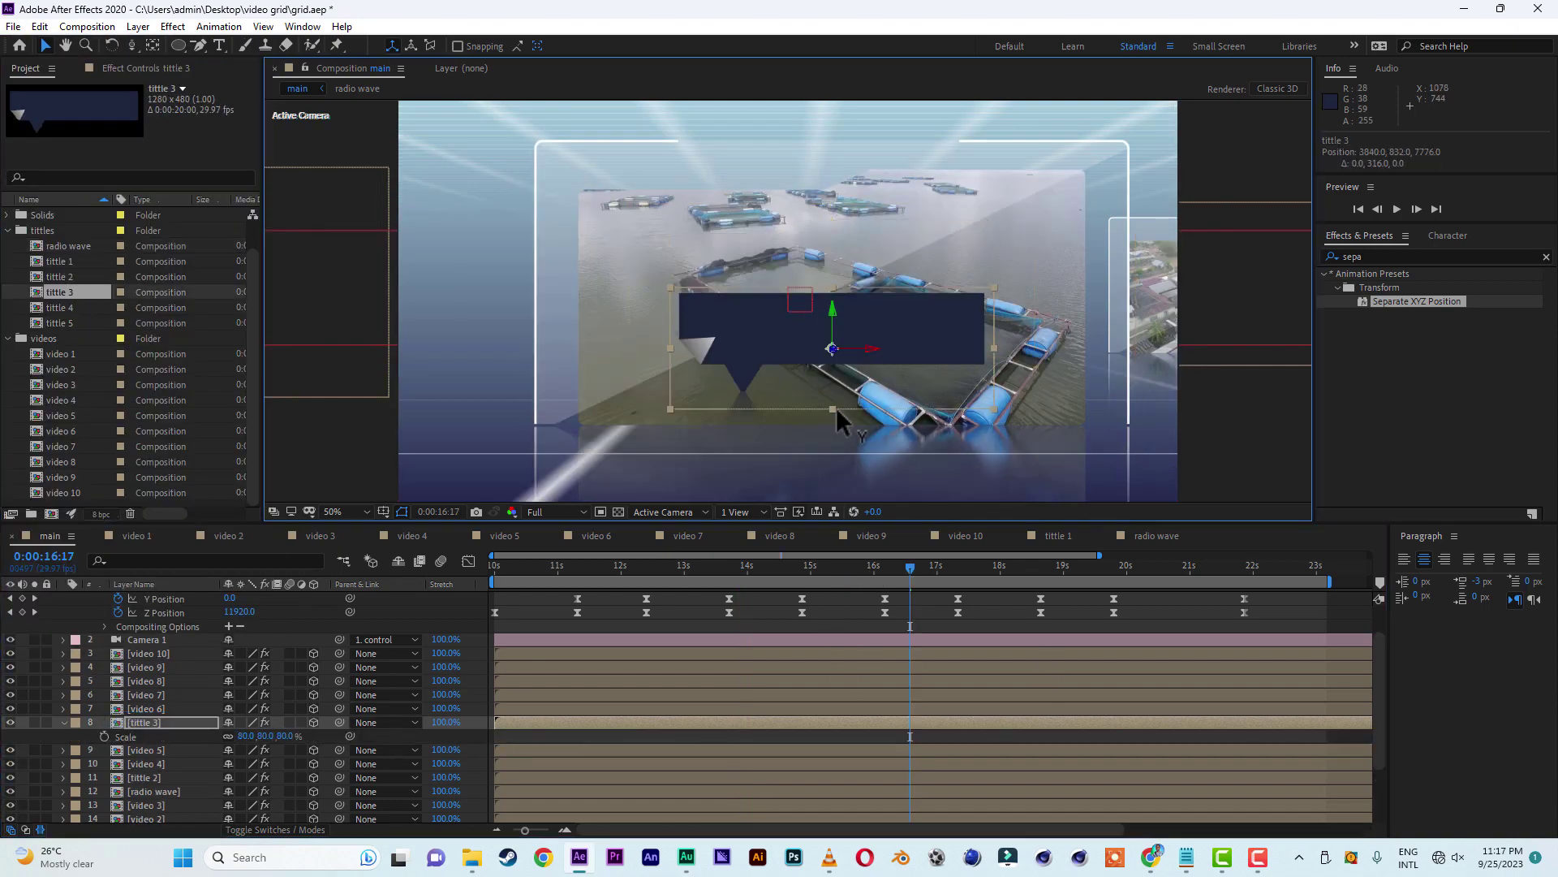
pyautogui.press('s')
# - Add a radio wave layer above tittle 3, set its X Rotation to 100°, and centre it on the callout's pointer tip
pyautogui.moveTo(68, 246); pyautogui.dragTo(146, 719)
pyautogui.press('r')
pyautogui.click(247, 750)
pyautogui.write('100')
pyautogui.press('Return')
pyautogui.moveTo(1048, 393); pyautogui.dragTo(958, 448)
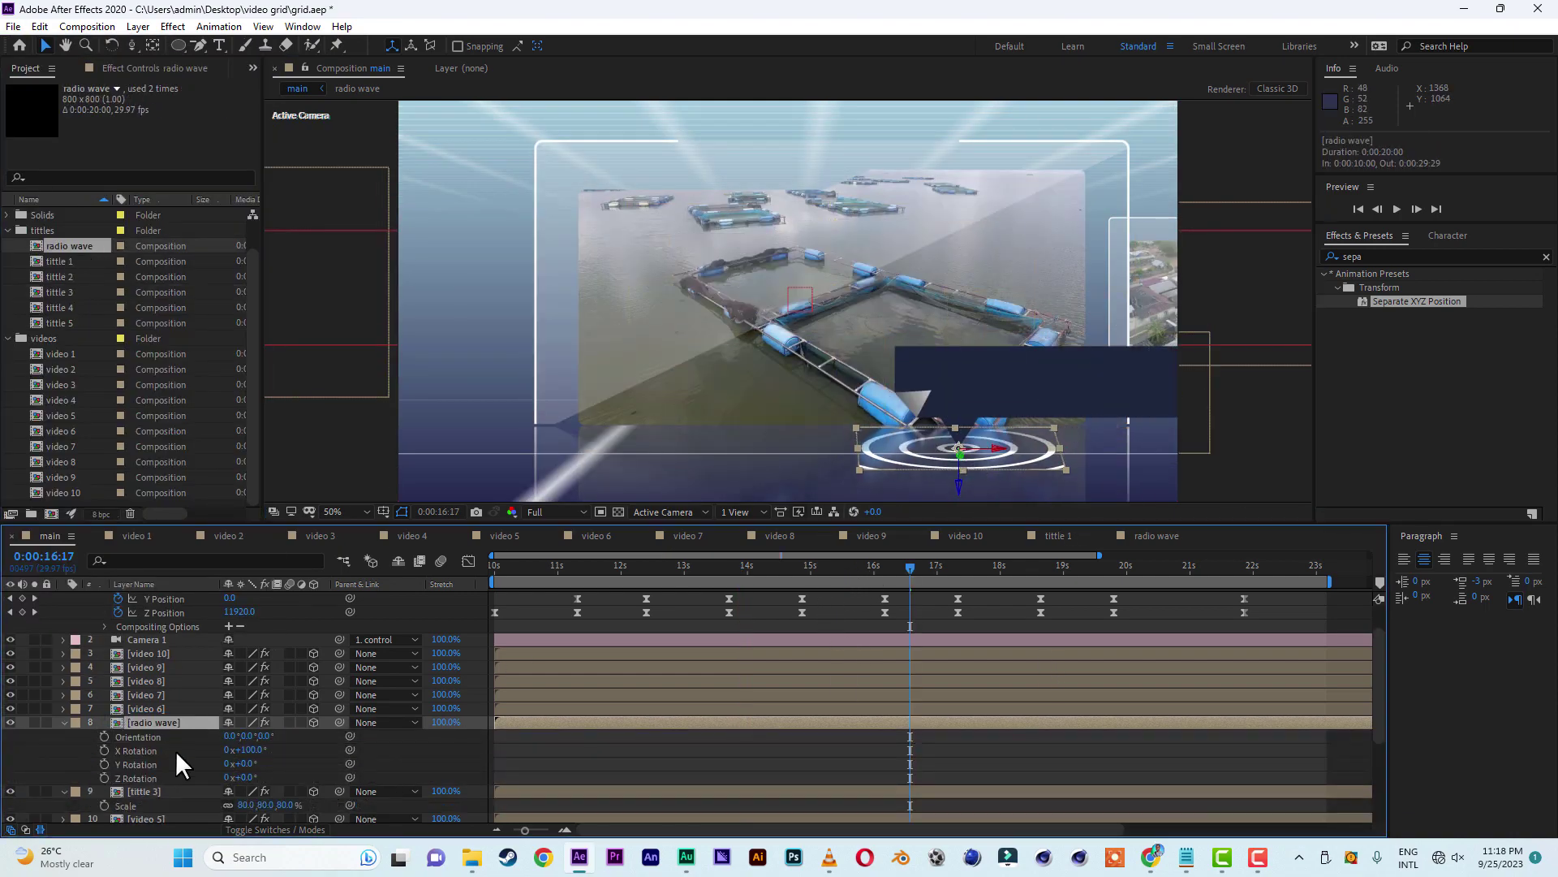
# - Delete the VC Reflect effect from the radio wave layer beside video 5 and collapse the layer's properties
pyautogui.hotkey('ctrl', 'v')
pyautogui.click(146, 68)
pyautogui.click(52, 102)
pyautogui.press('Delete')
pyautogui.click(153, 805)
pyautogui.click(13, 68)
pyautogui.click(146, 759)
# - At 0:00:19:00, duplicate video 6, replace the upper copy with tittle 4, and place it over the video's lower-right corner
pyautogui.moveTo(910, 568); pyautogui.dragTo(1064, 569)
pyautogui.click(149, 733)
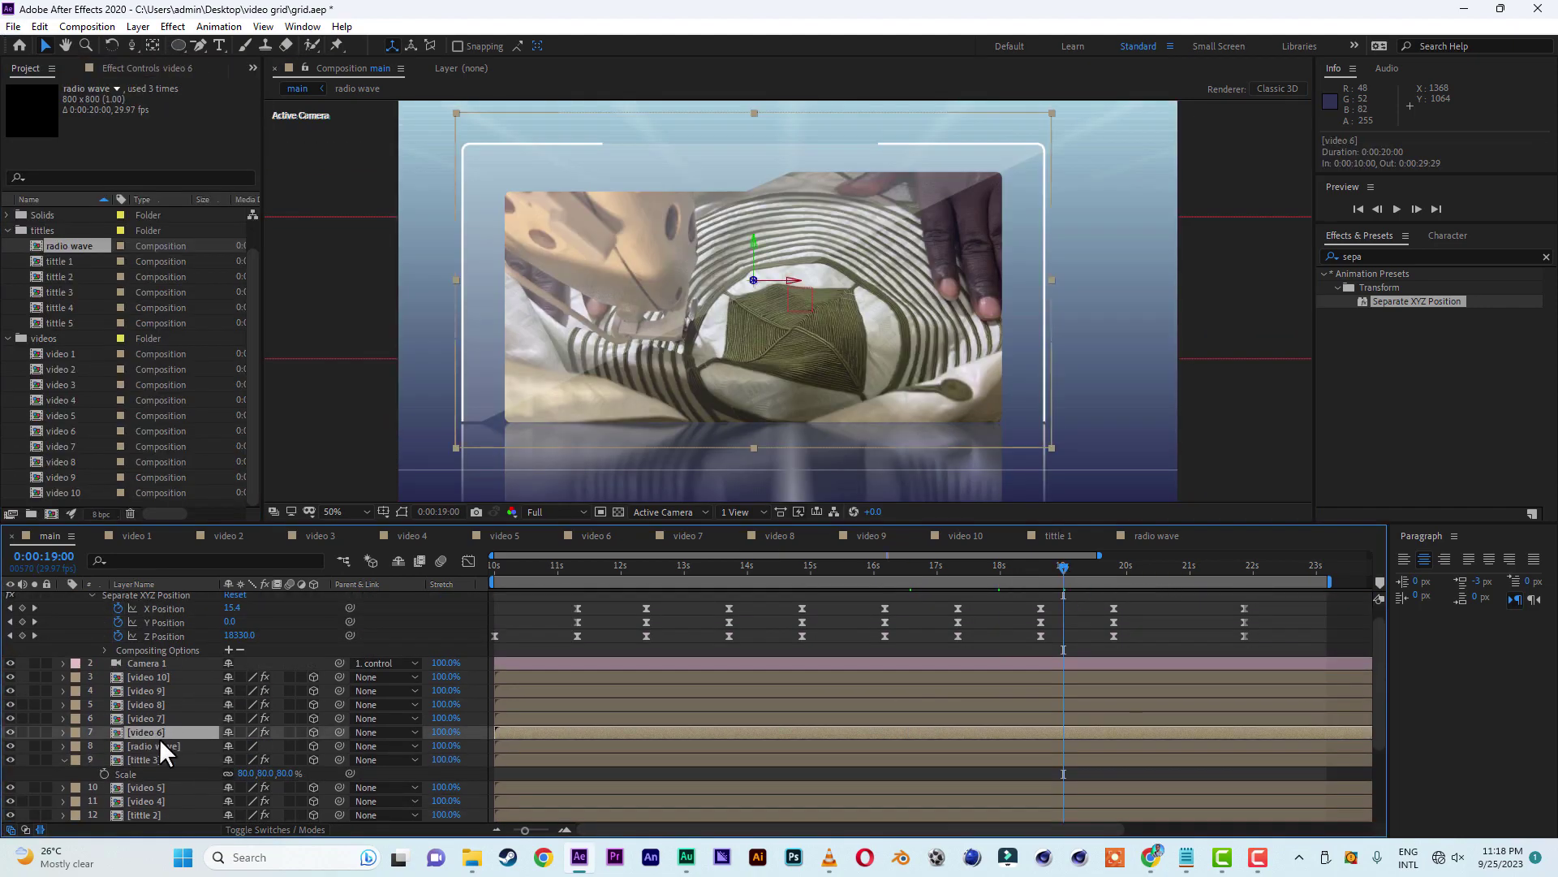
pyautogui.hotkey('ctrl', 'd')
pyautogui.moveTo(59, 307); pyautogui.dragTo(150, 732)
pyautogui.press('s')
pyautogui.moveTo(885, 297); pyautogui.dragTo(1078, 417)
# - Duplicate tittle 4 as a radio wave layer with X Rotation 100° and centre it on the tittle 4 pointer tip
pyautogui.hotkey('ctrl', 'd')
pyautogui.moveTo(69, 246); pyautogui.dragTo(164, 729)
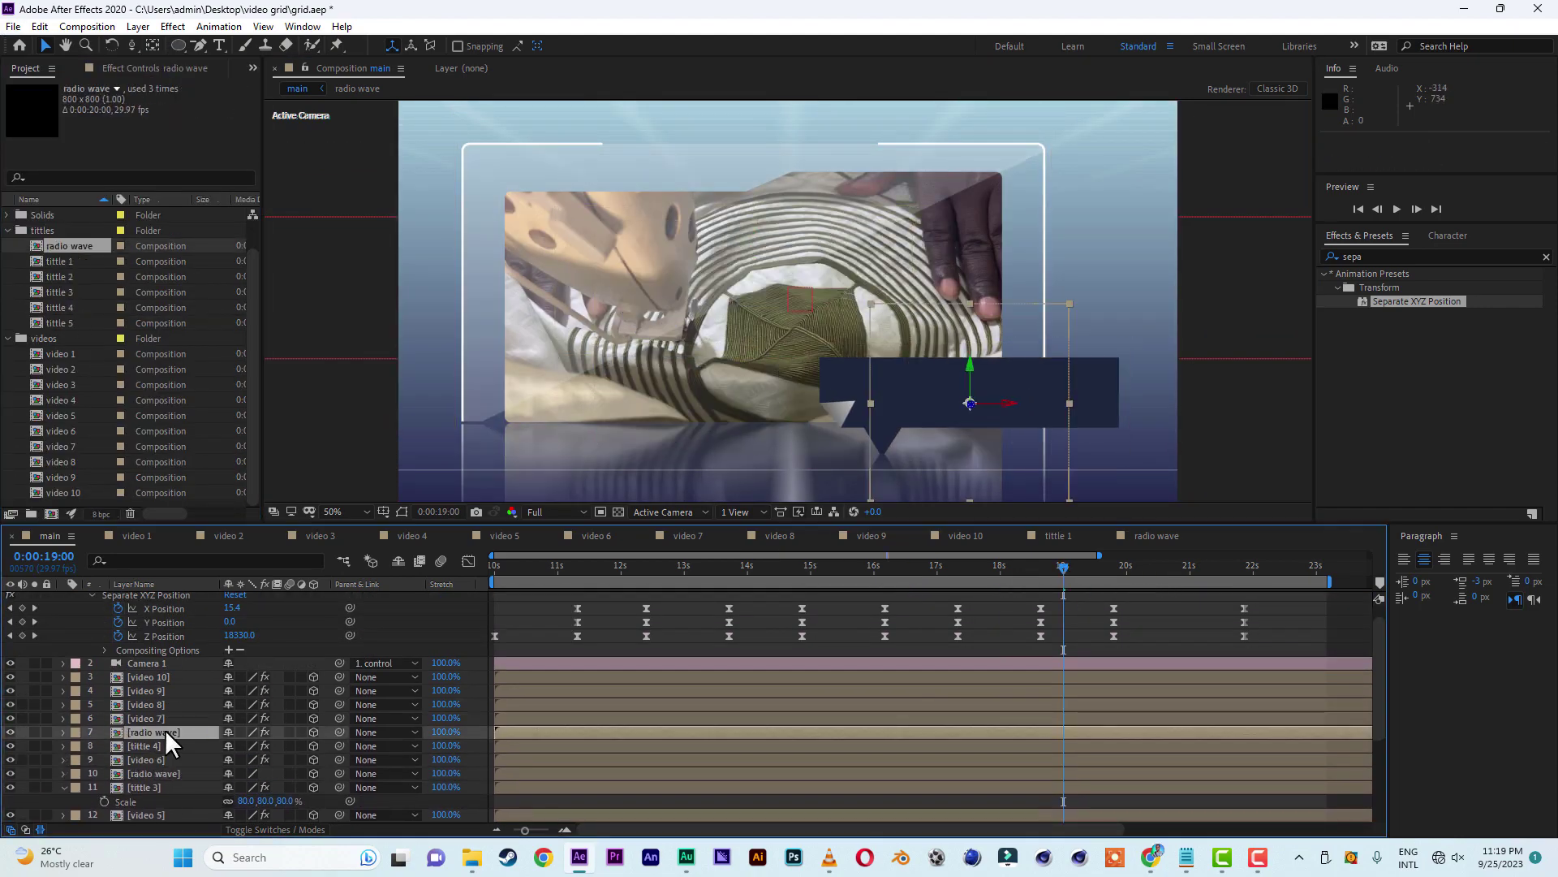
pyautogui.press('r')
pyautogui.click(248, 760)
pyautogui.write('100')
pyautogui.press('Return')
pyautogui.moveTo(970, 404); pyautogui.dragTo(883, 456)
# - Delete the reflection effect from the radio wave at tittle 4 and collapse the layer's properties
pyautogui.click(154, 69)
pyautogui.press('Delete')
pyautogui.click(64, 732)
# - At 0:00:22:09, duplicate video 8 and replace the upper copy with tittle 5
pyautogui.moveTo(1063, 568); pyautogui.dragTo(1272, 569)
pyautogui.click(146, 704)
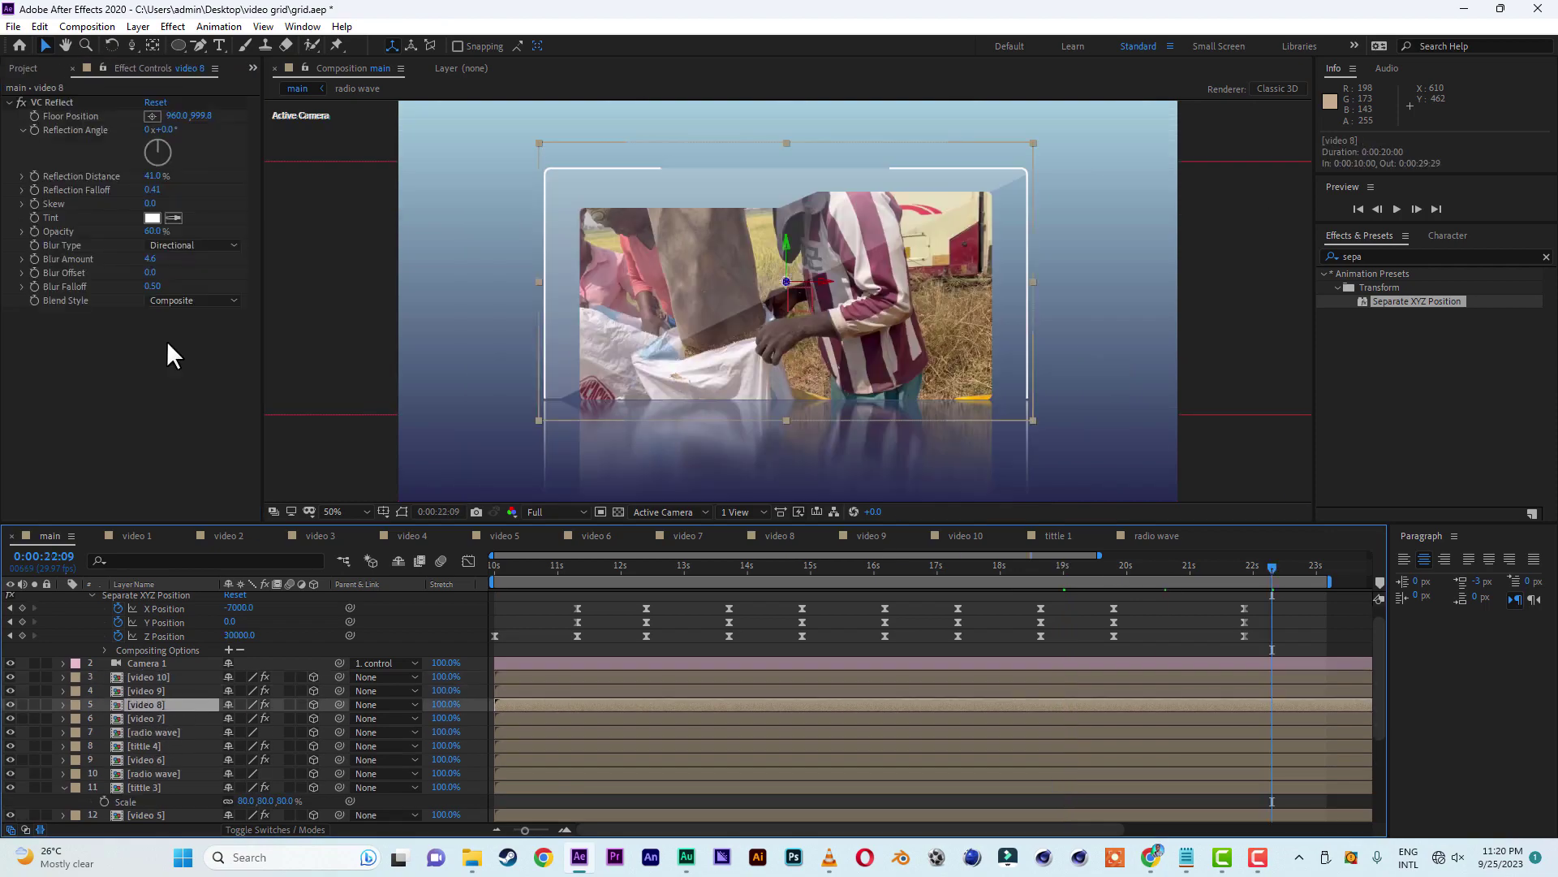
pyautogui.click(25, 68)
pyautogui.hotkey('ctrl', 'd')
pyautogui.moveTo(59, 353); pyautogui.dragTo(154, 704)
# - Hide the video 8 layer, scale tittle 5 to 135%, and save the project
pyautogui.click(10, 719)
pyautogui.press('s')
pyautogui.click(13, 27)
pyautogui.click(44, 179)
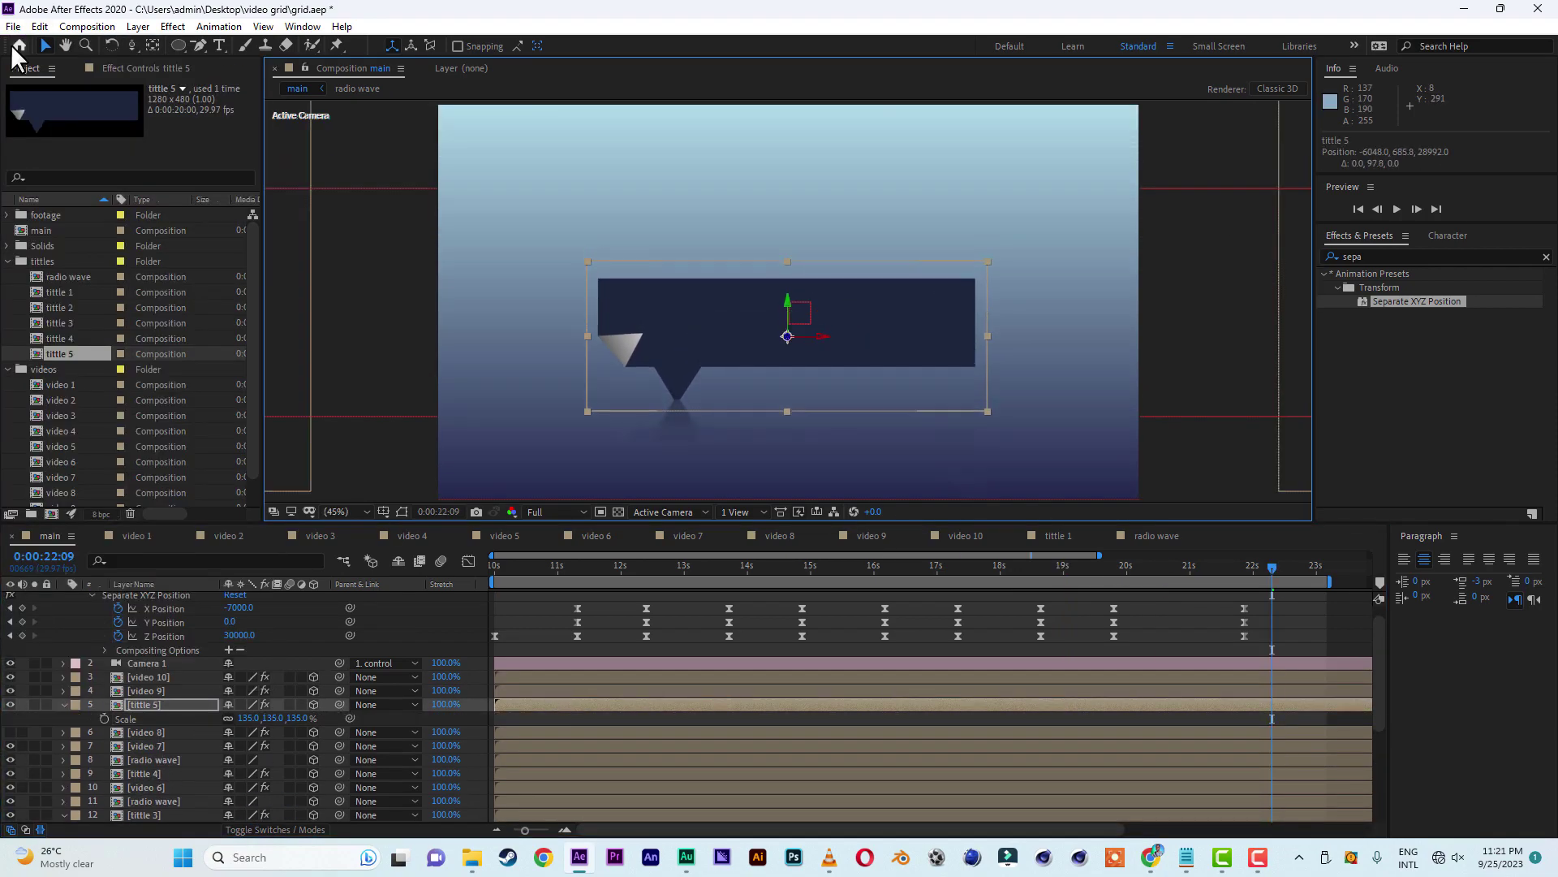
# - Duplicate tittle 5 as a radio wave layer with X Rotation 100° and centre it on the tittle 5 pointer tip
pyautogui.hotkey('ctrl', 'd')
pyautogui.moveTo(69, 276); pyautogui.dragTo(163, 704)
pyautogui.press('r')
pyautogui.click(248, 732)
pyautogui.write('100')
pyautogui.press('Return')
pyautogui.moveTo(787, 336); pyautogui.dragTo(676, 403)
# - Delete the reflection effect from the radio wave at tittle 5 and collapse the properties of both layers
pyautogui.click(150, 69)
pyautogui.press('Delete')
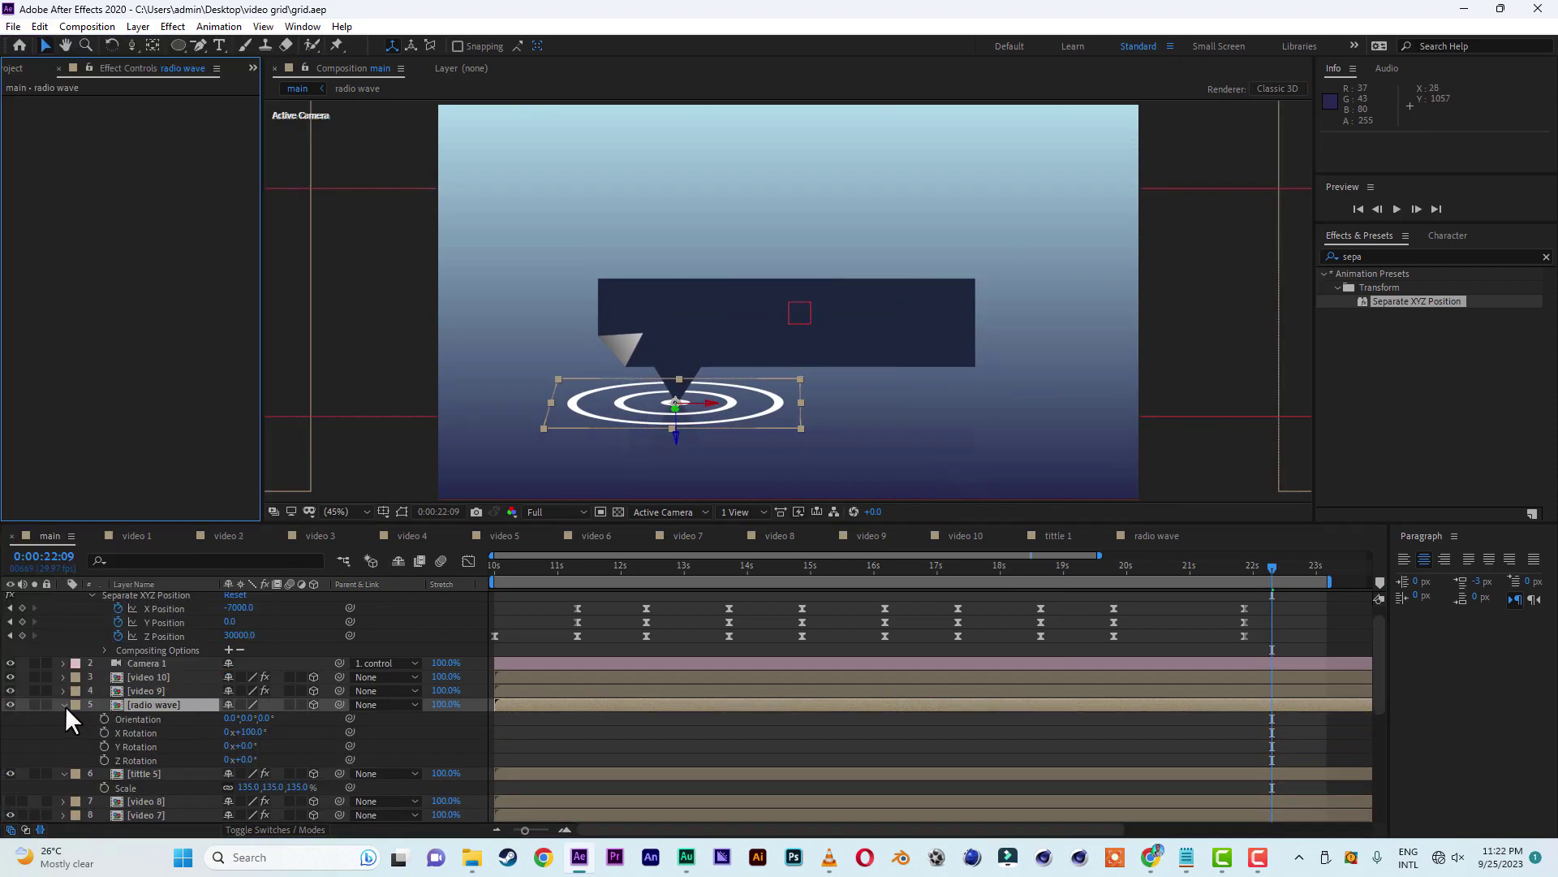
pyautogui.click(63, 704)
pyautogui.click(63, 705)
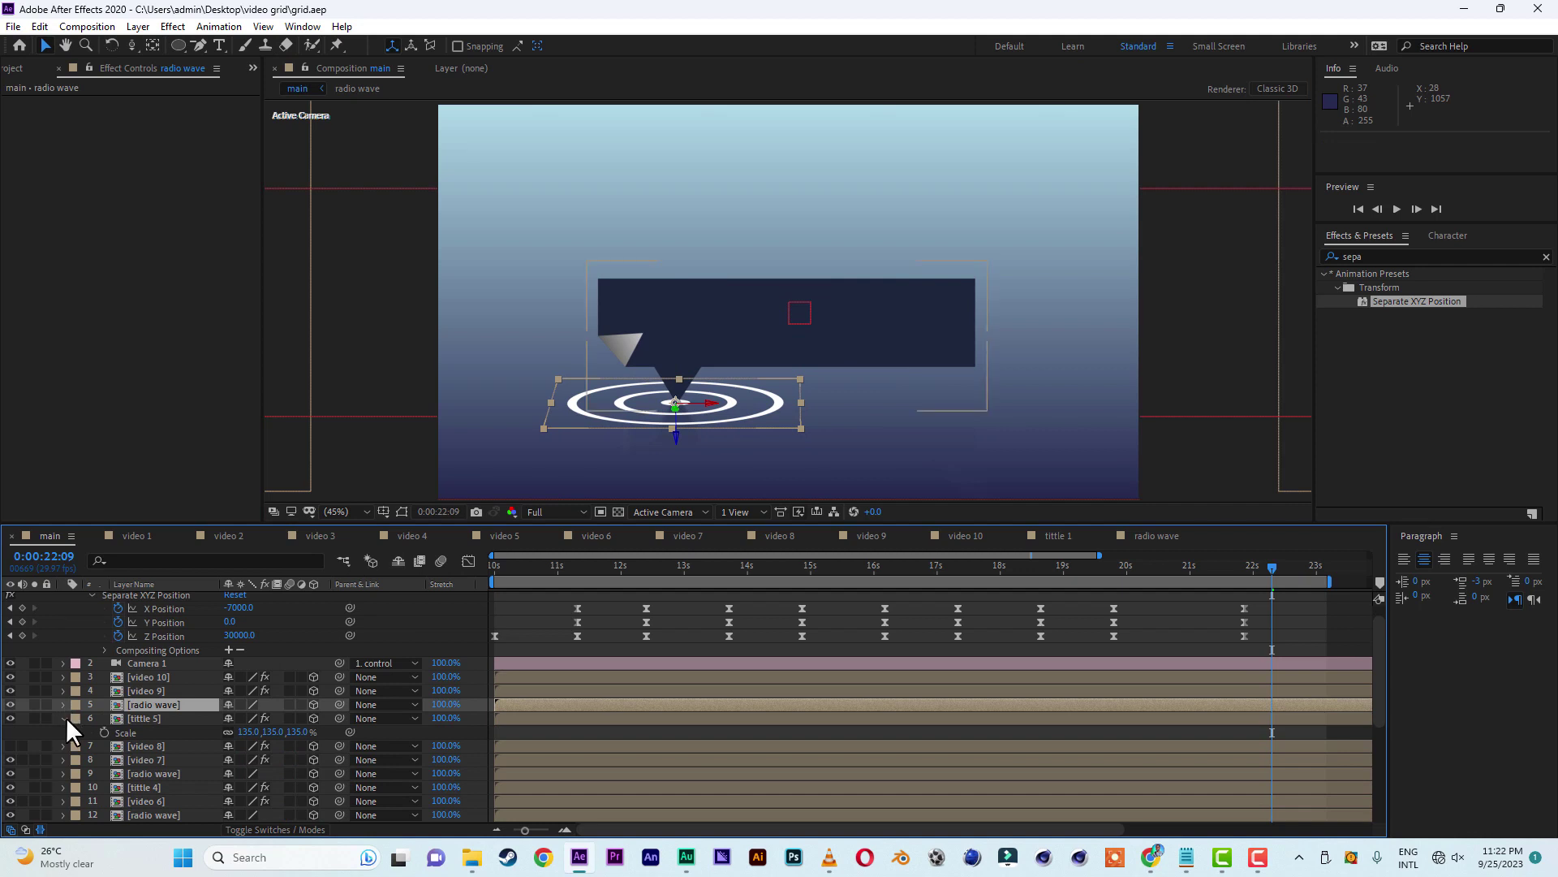
pyautogui.click(64, 718)
# - Preview the main composition's camera animation from 0:00:10:00 and stop at 0:00:17:08
pyautogui.scroll(1, 172, 694)
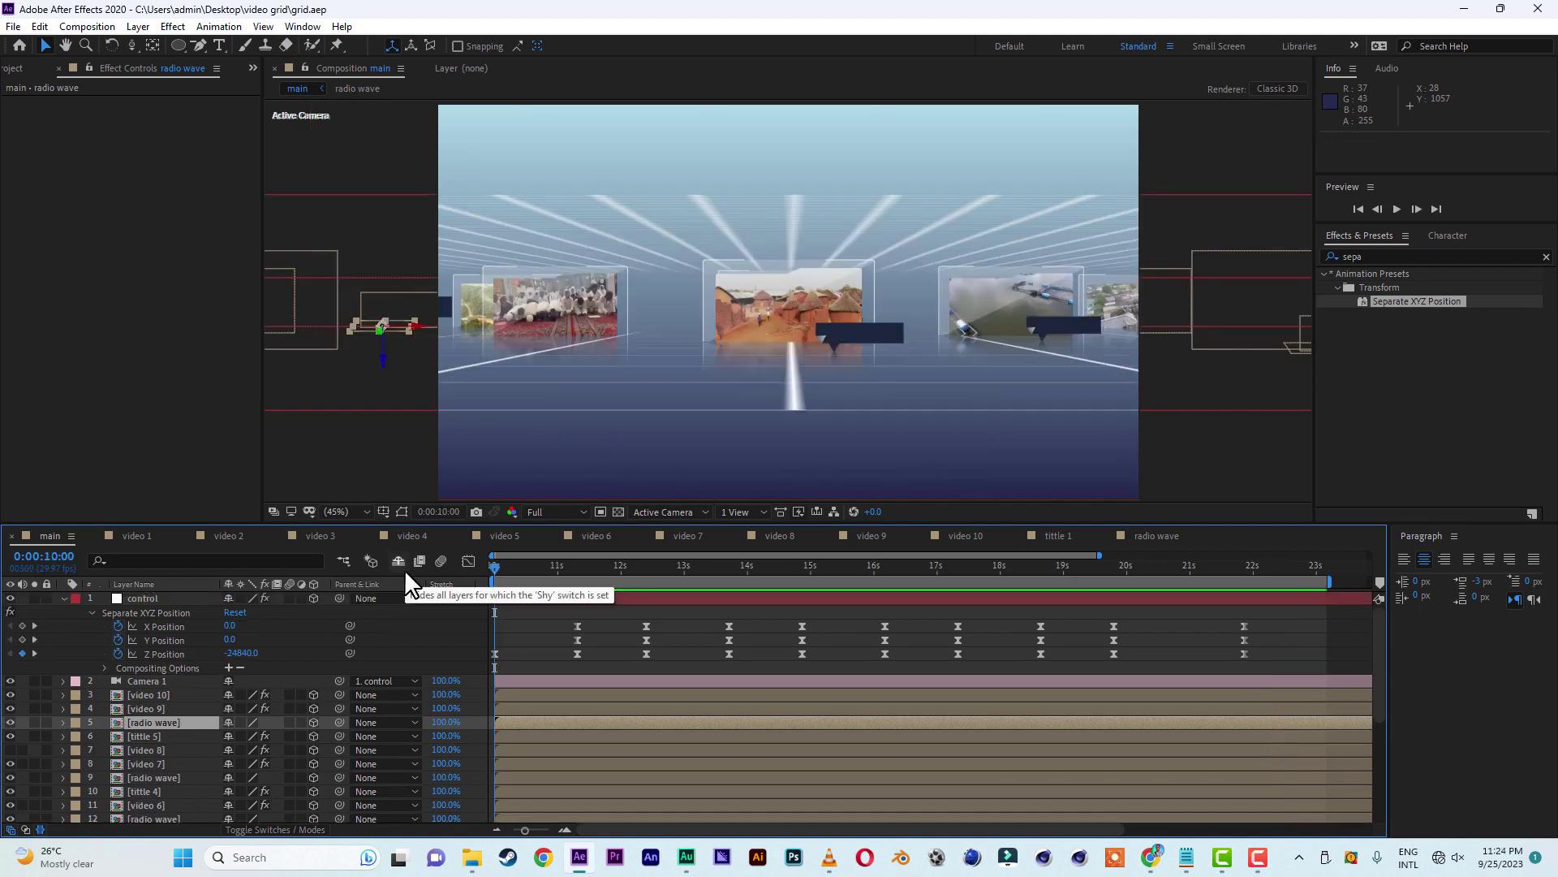
pyautogui.press('space')
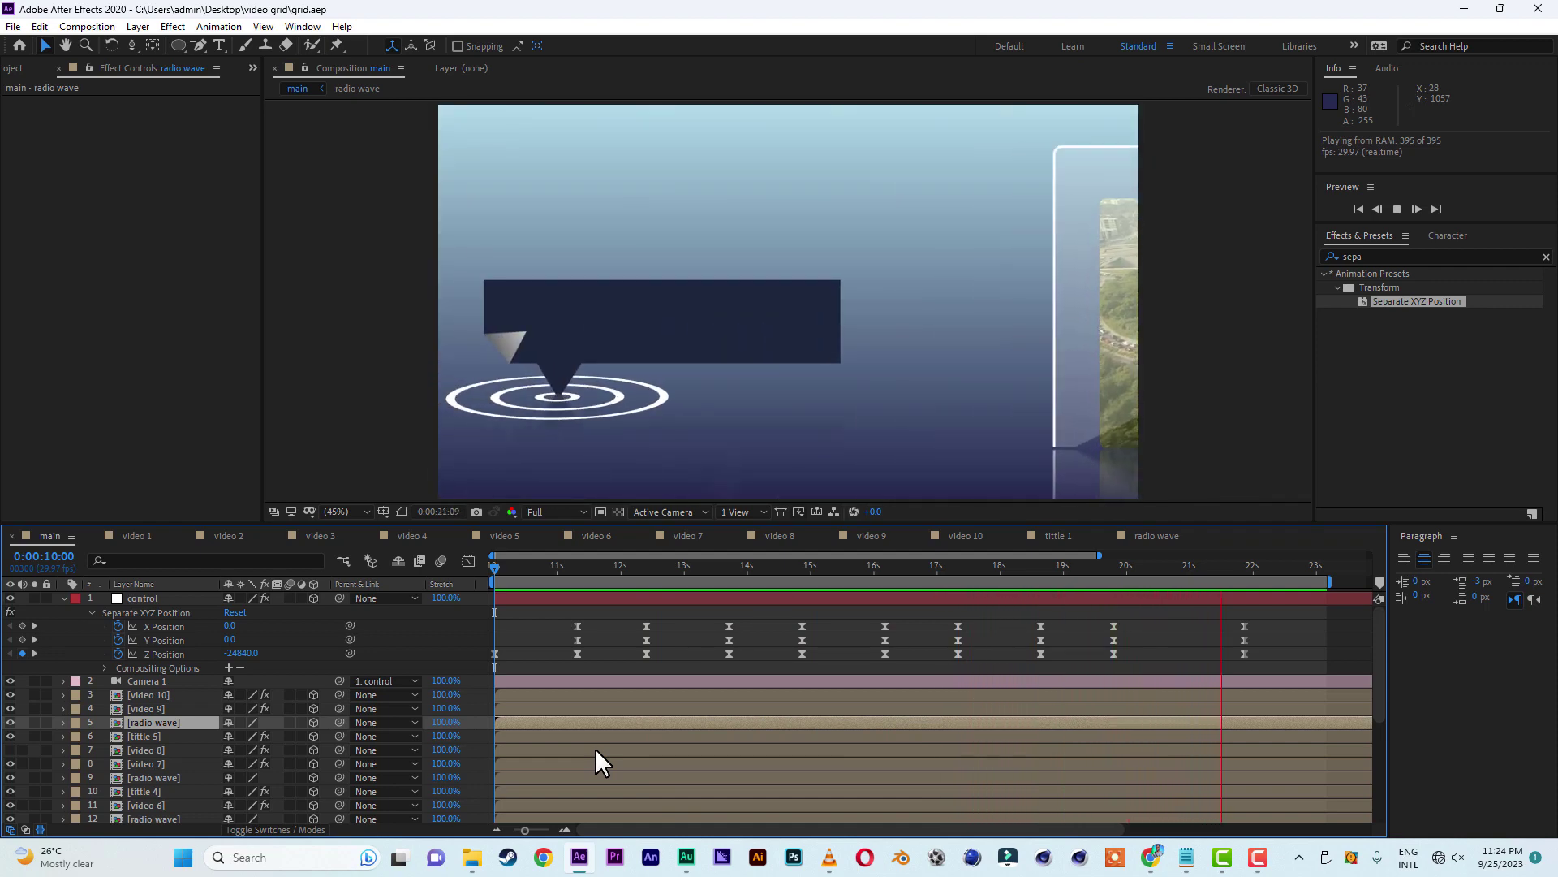
pyautogui.click(954, 568)
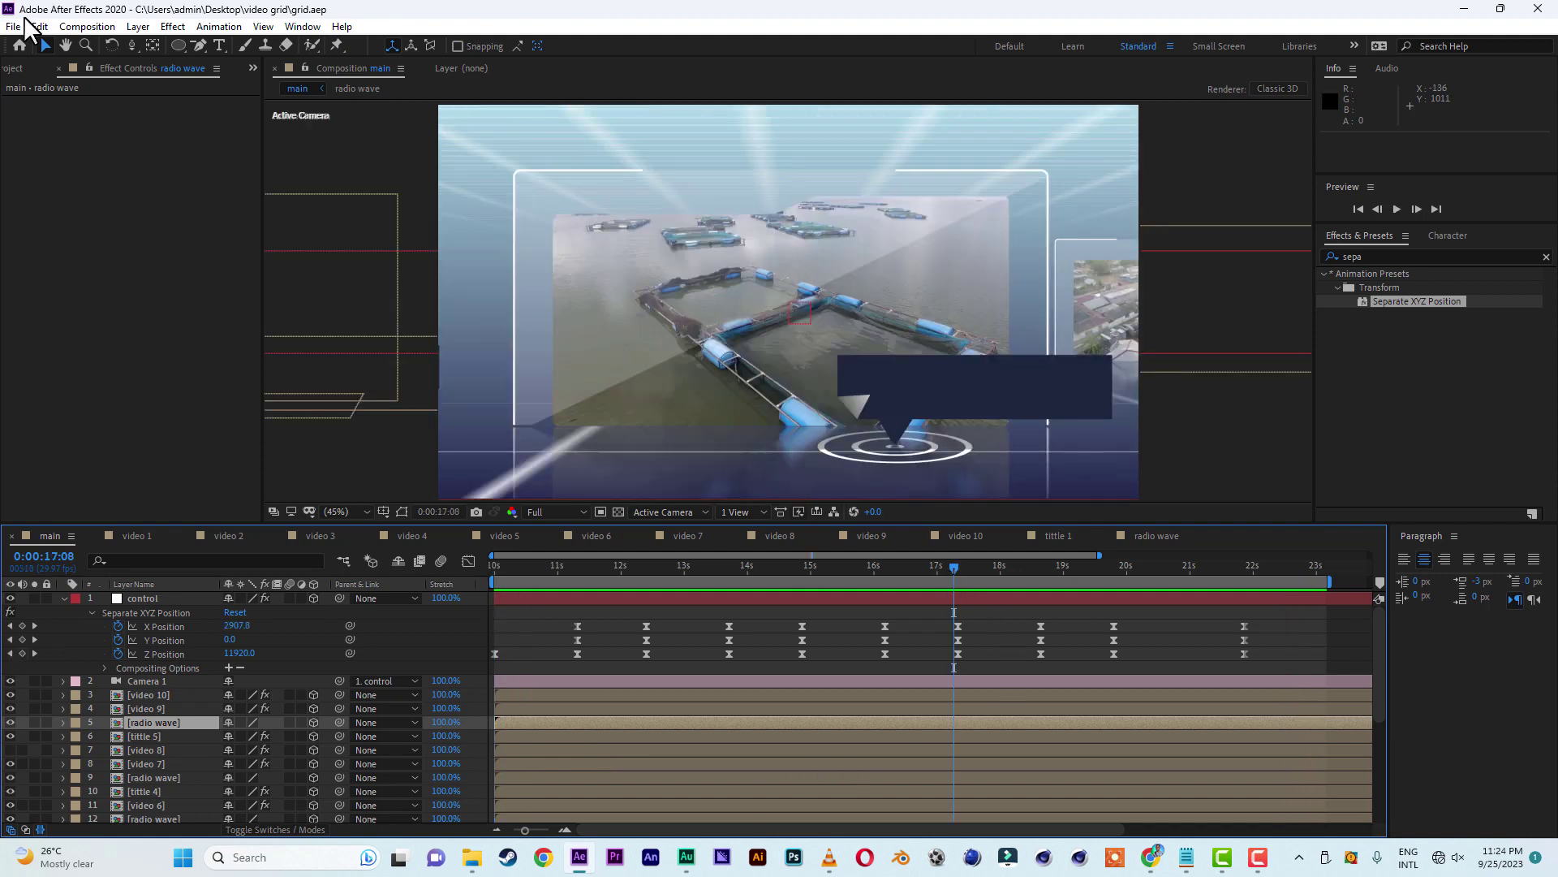
# - Open the tittle 2, tittle 3, tittle 4 and tittle 5 compositions in the timeline and return to main
pyautogui.click(13, 68)
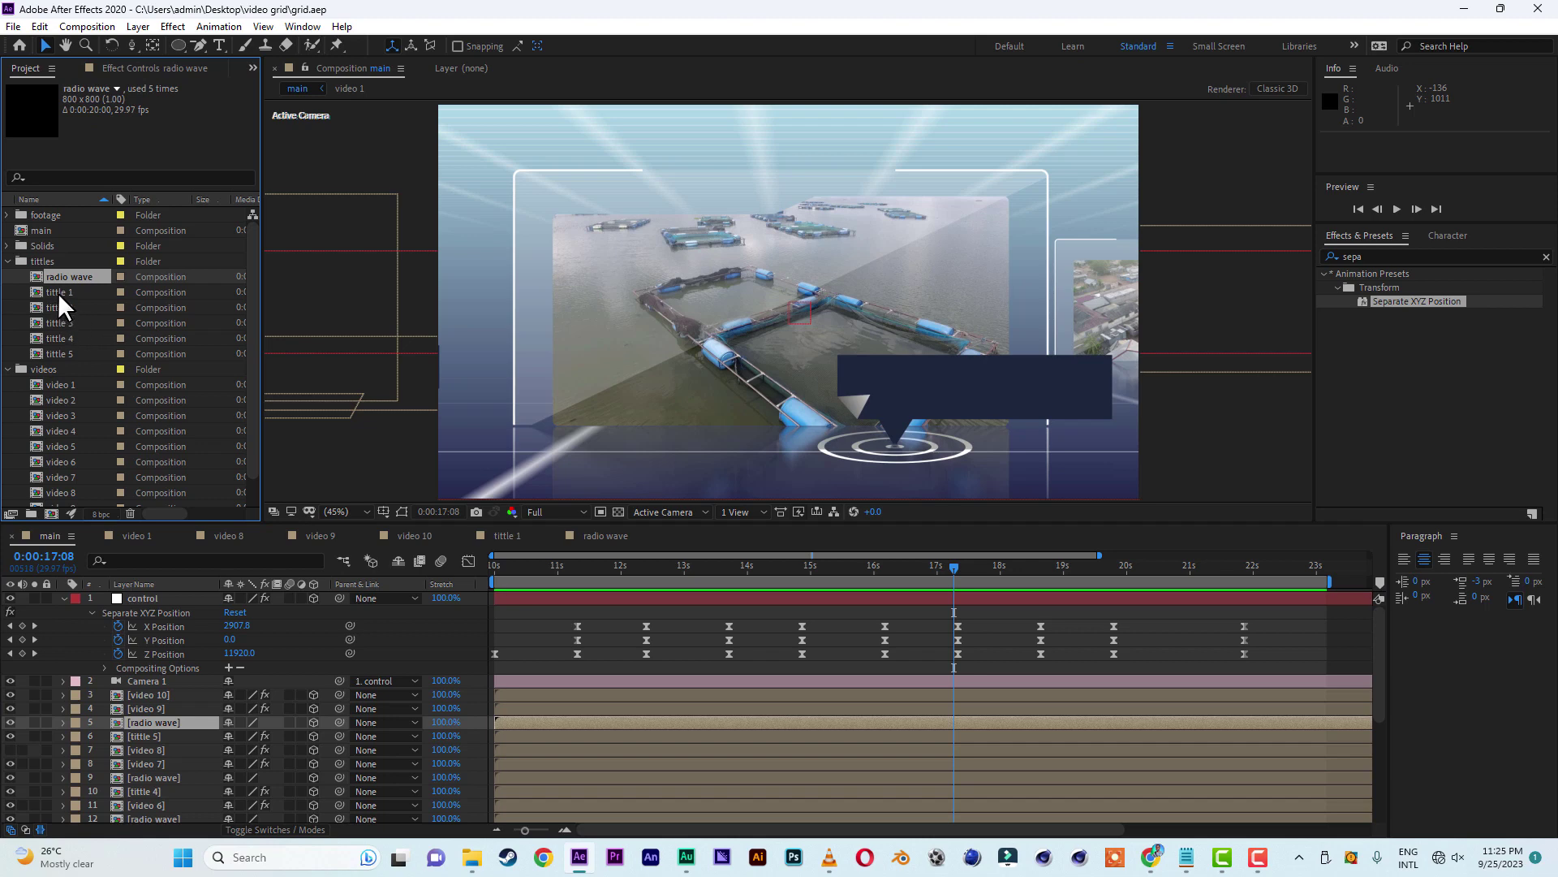
pyautogui.doubleClick(57, 315)
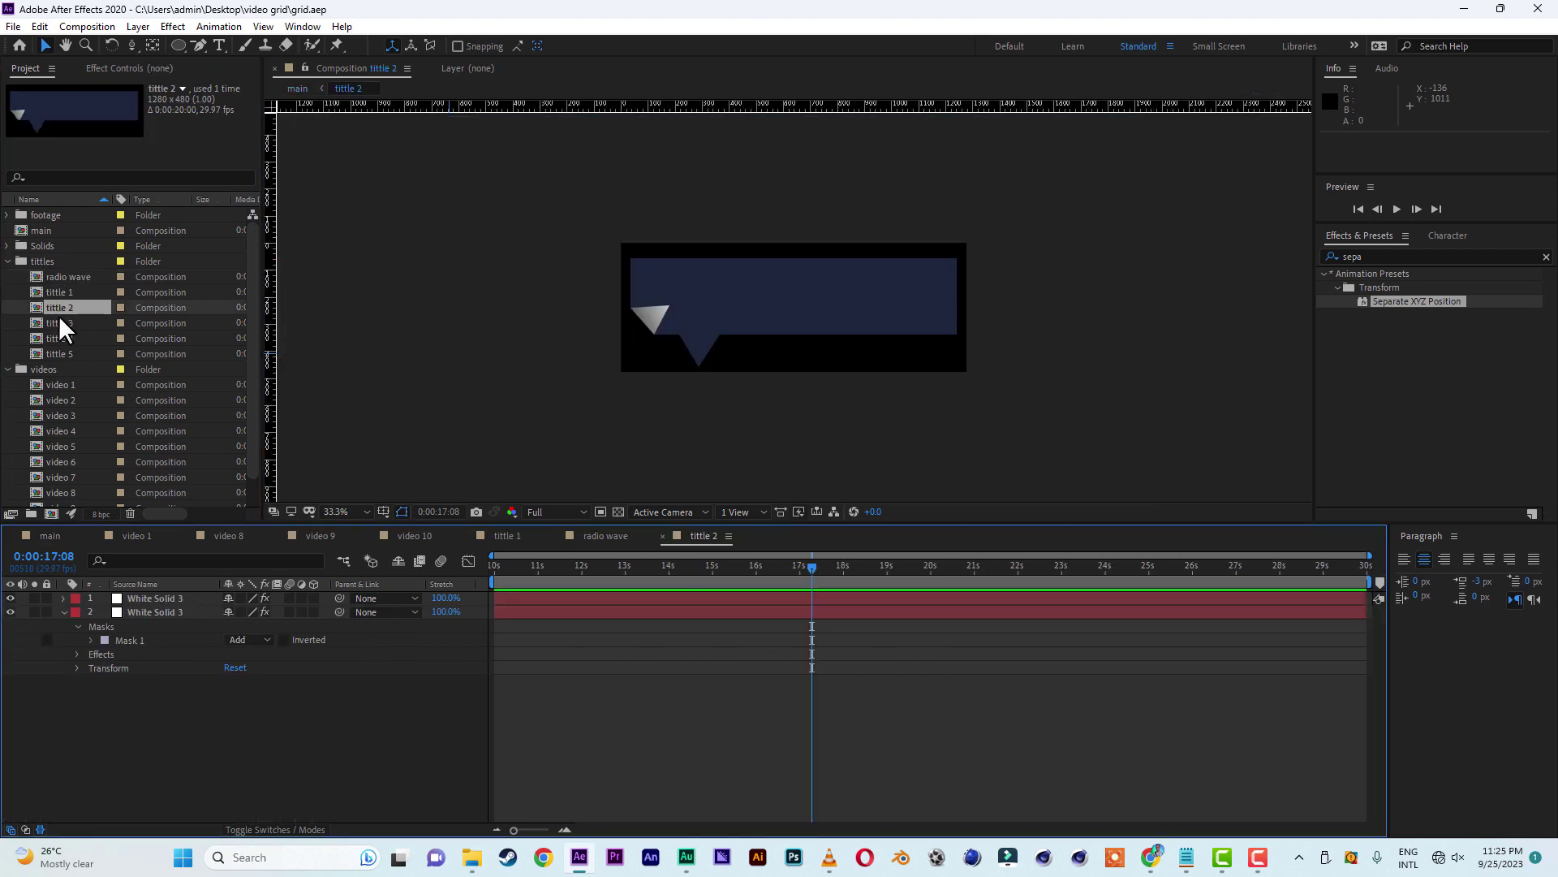
pyautogui.doubleClick(61, 339)
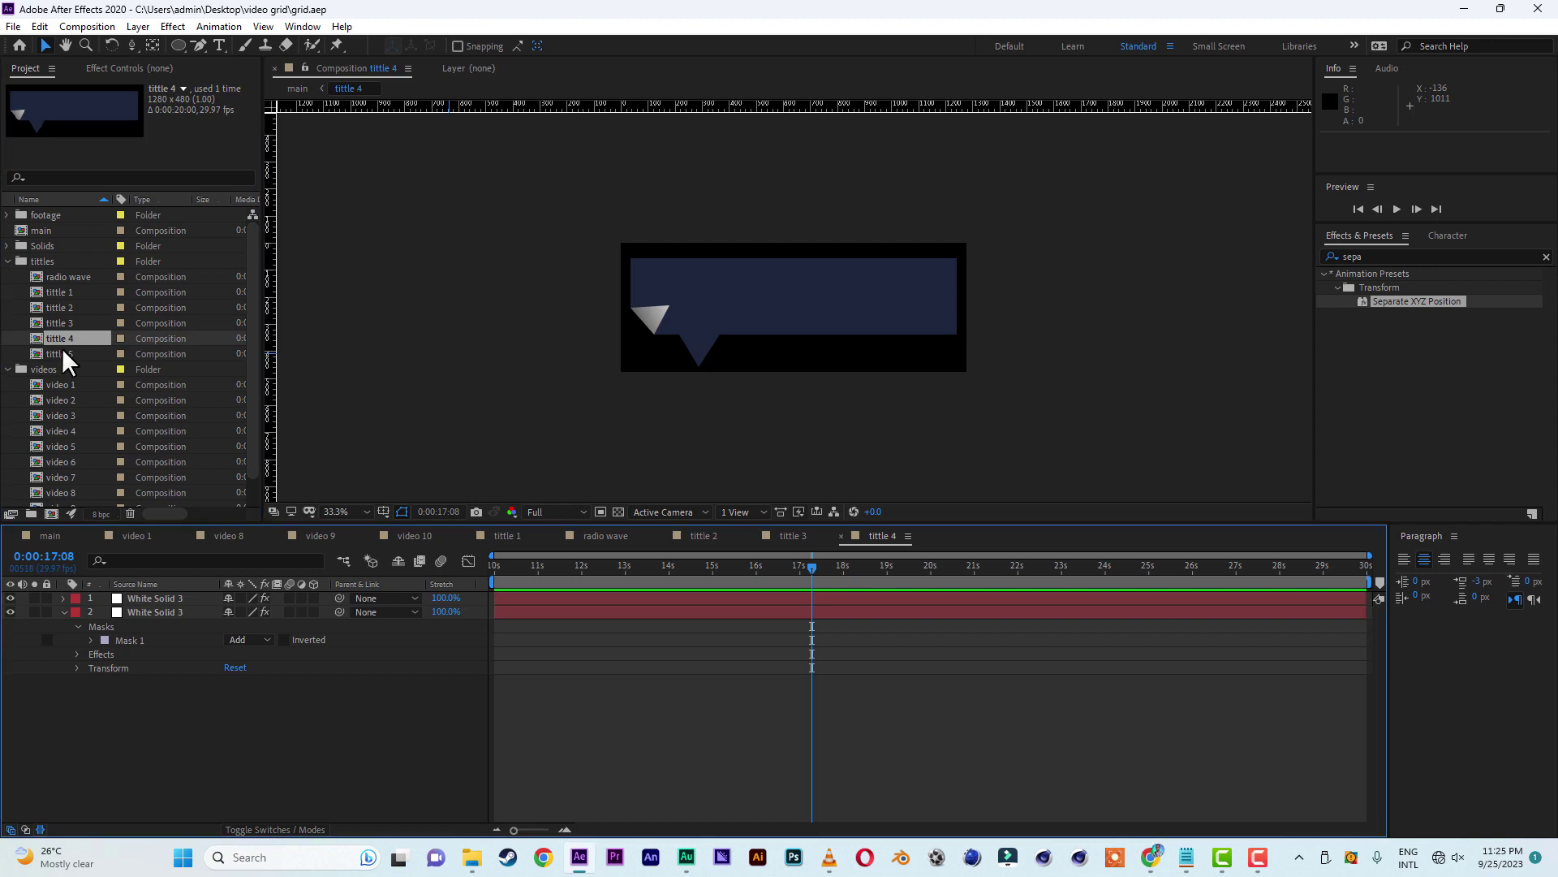
pyautogui.doubleClick(62, 351)
pyautogui.click(51, 537)
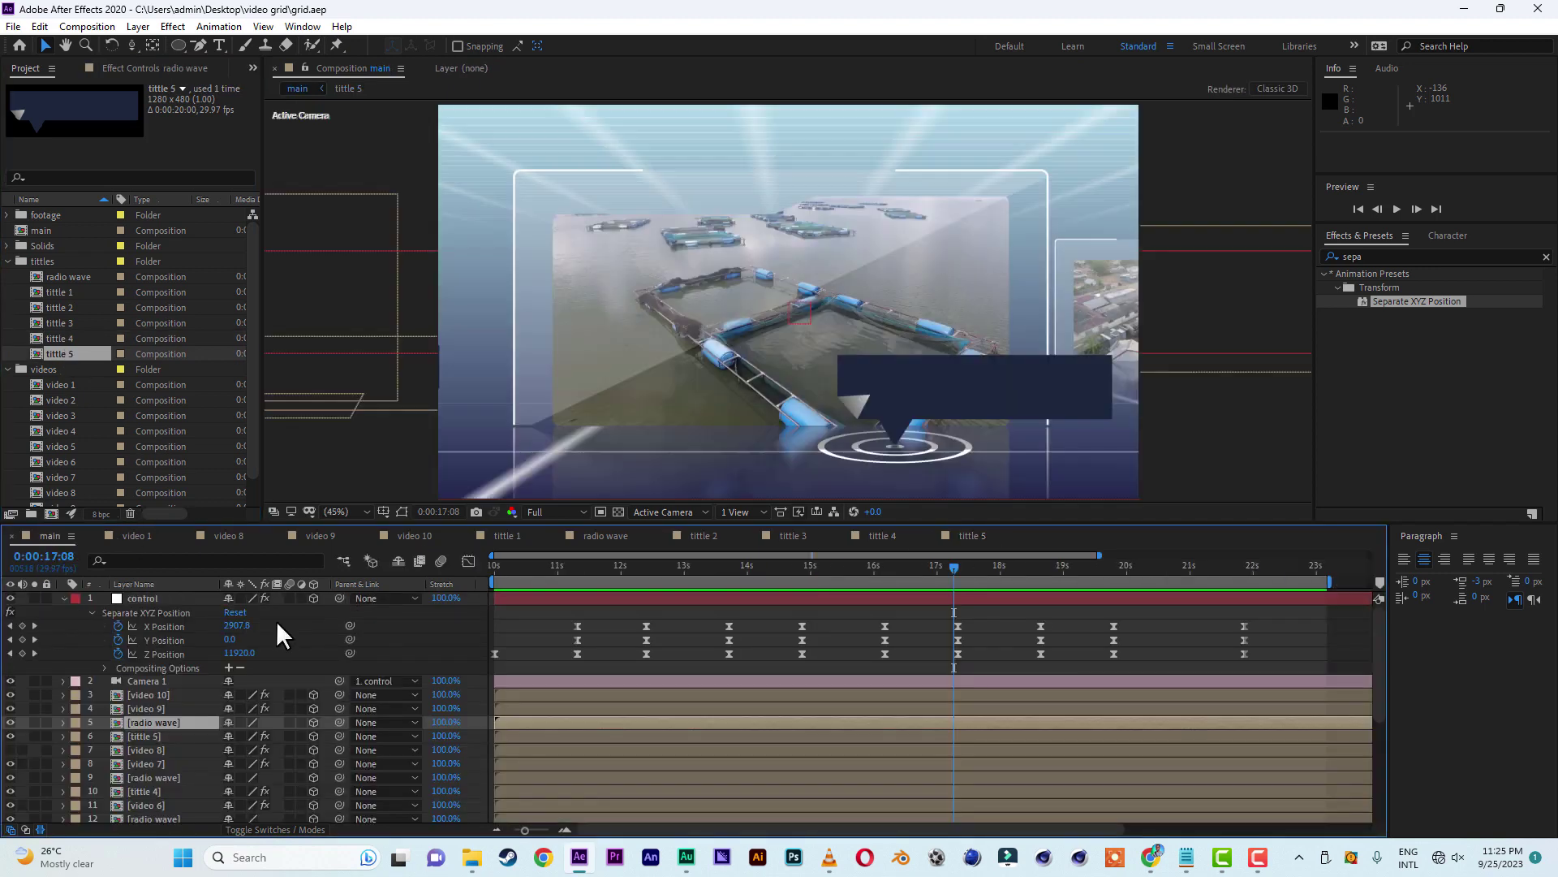
# - Move to 0:00:11:19 in main and open the tittle 1 layer's composition
pyautogui.click(597, 573)
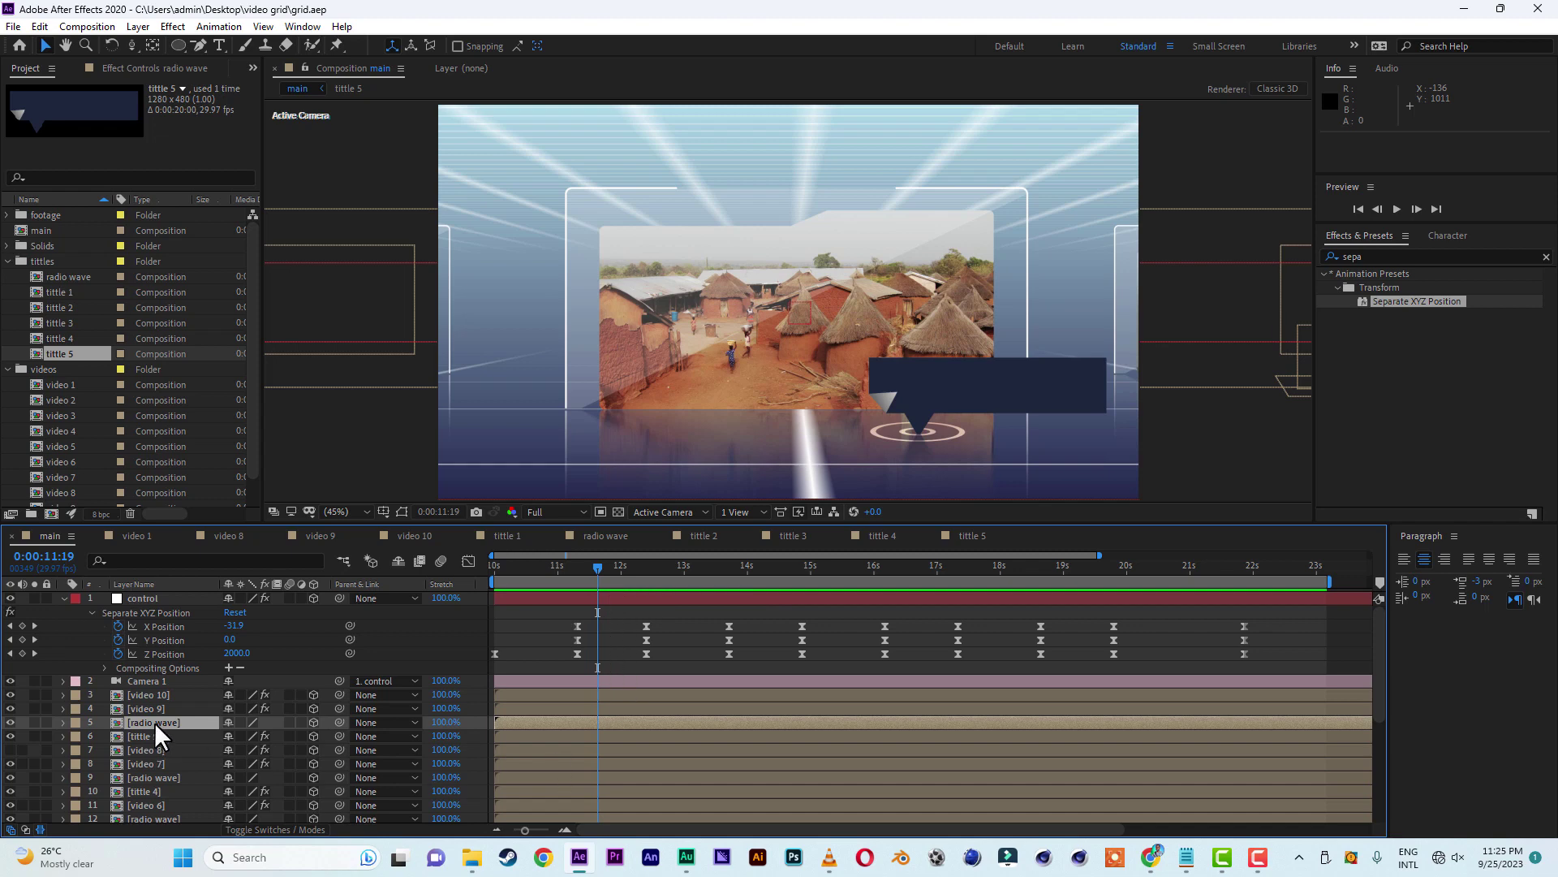
pyautogui.scroll(-3, 159, 768)
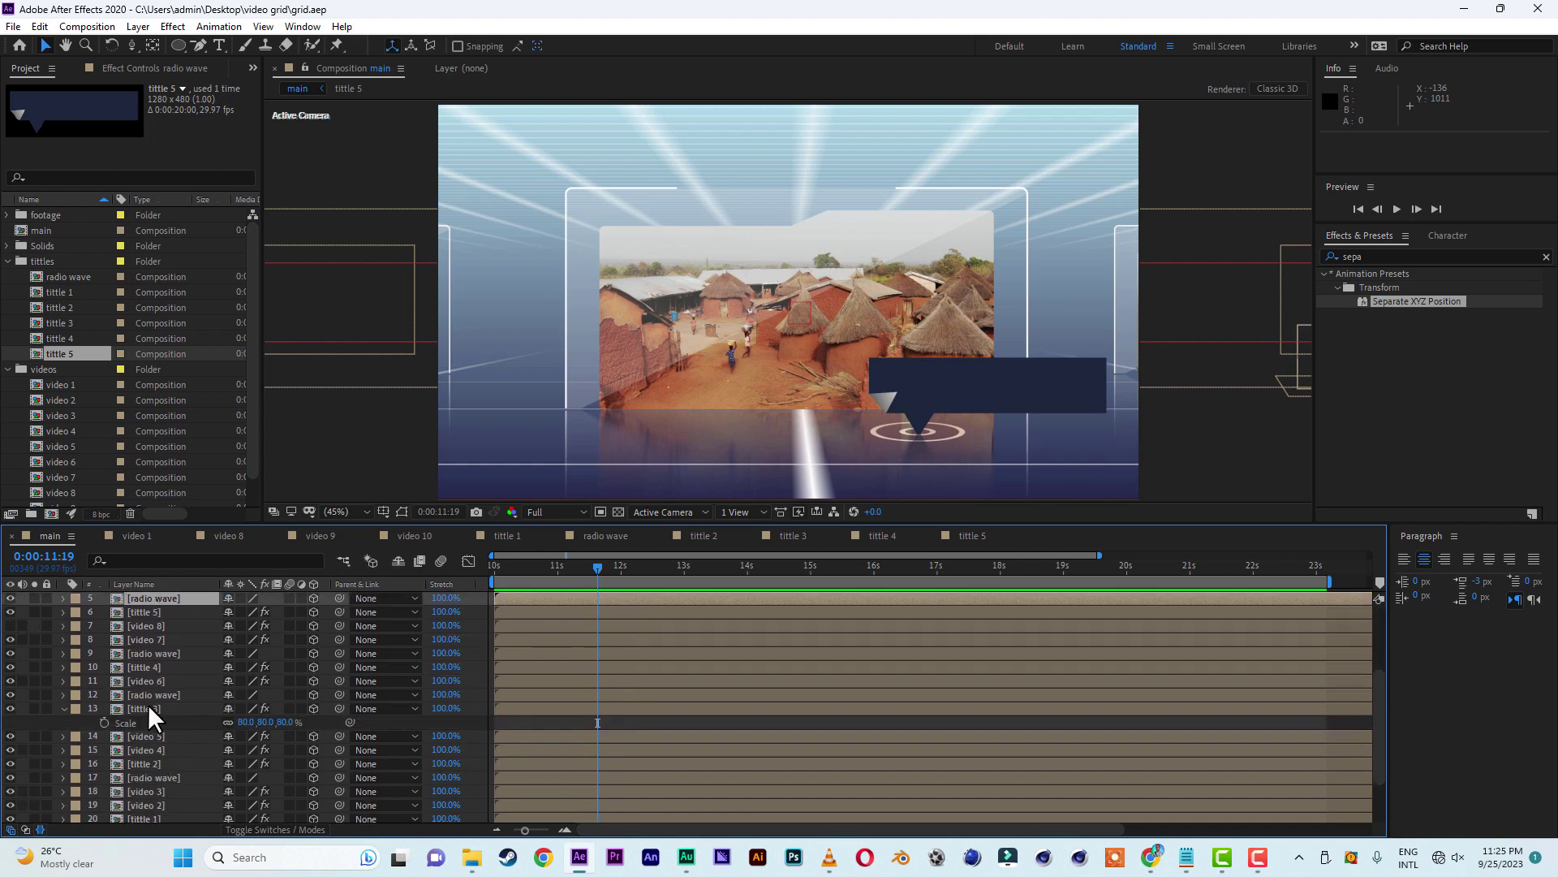
pyautogui.scroll(-2, 152, 762)
pyautogui.click(150, 743)
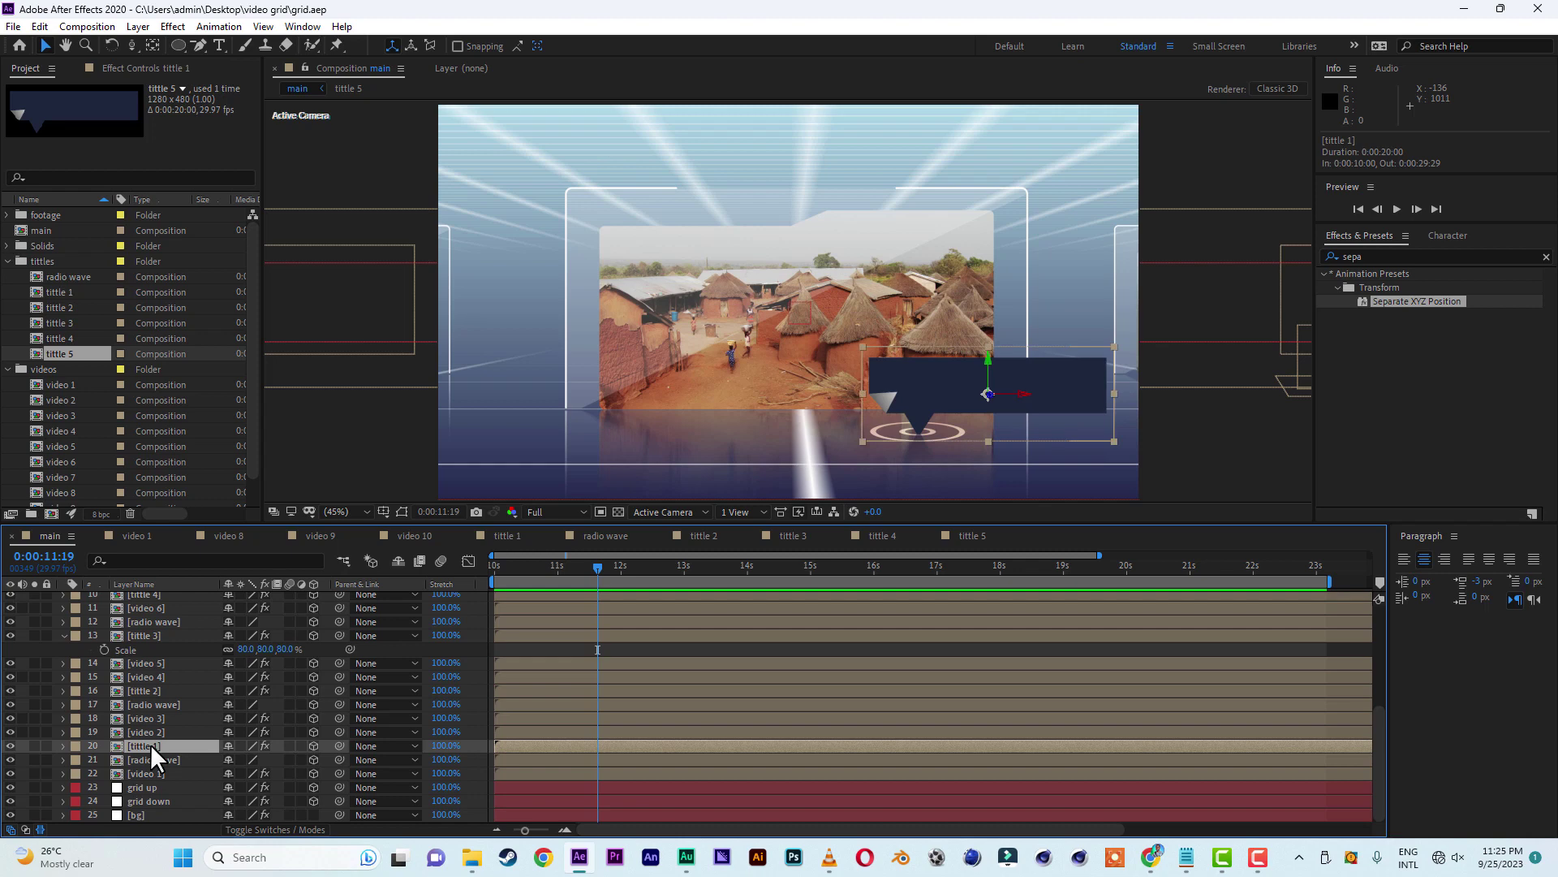
pyautogui.doubleClick(149, 744)
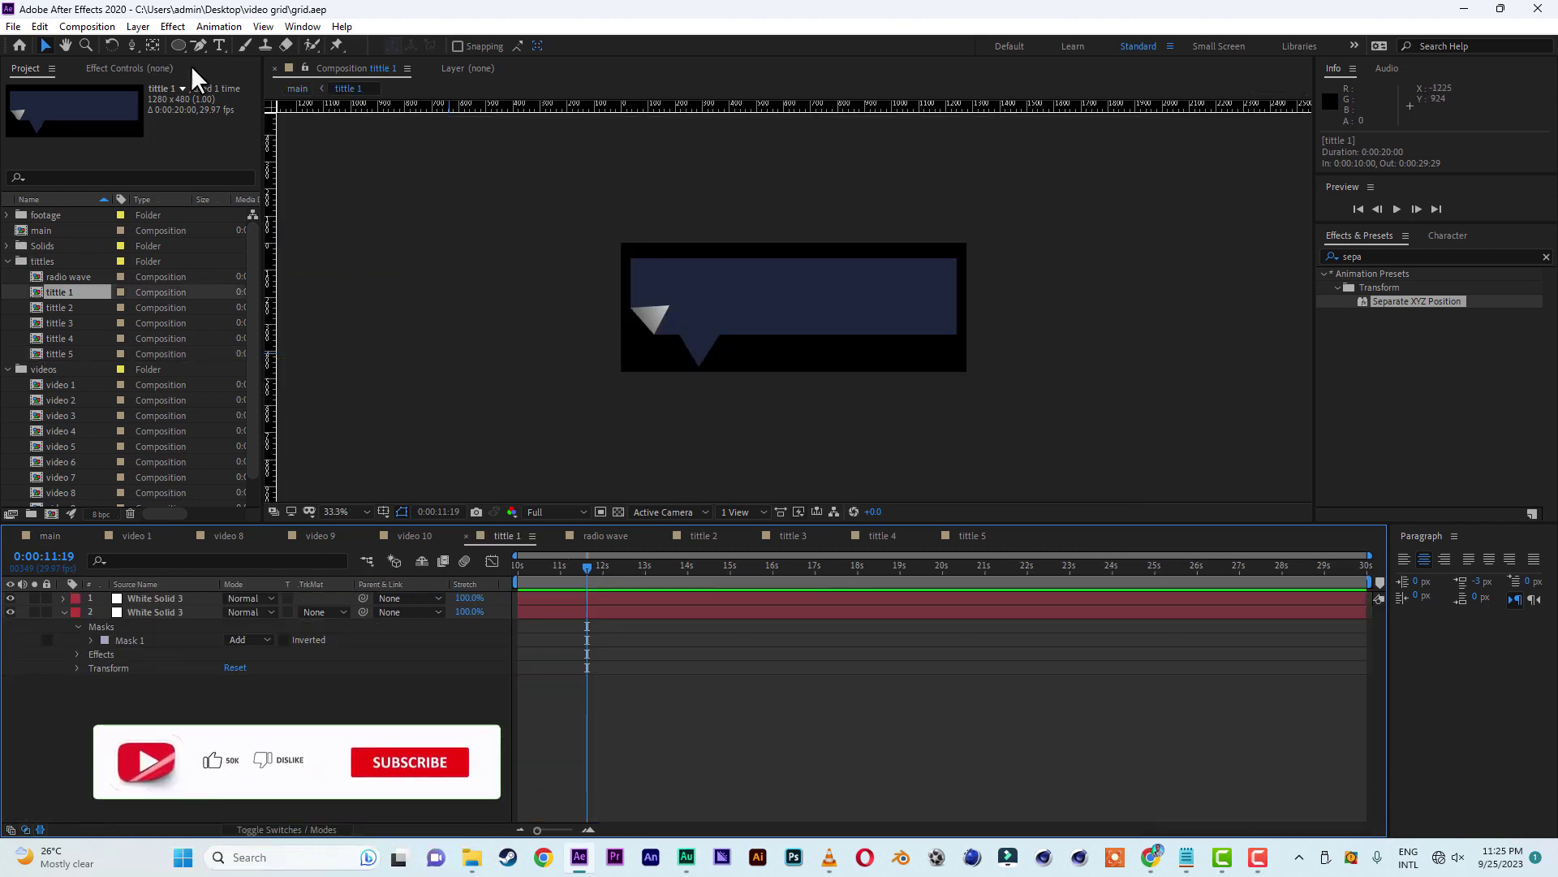
# - Add the text "Red Village" at 181 px to tittle 1 and position it inside the blue callout box
pyautogui.click(218, 46)
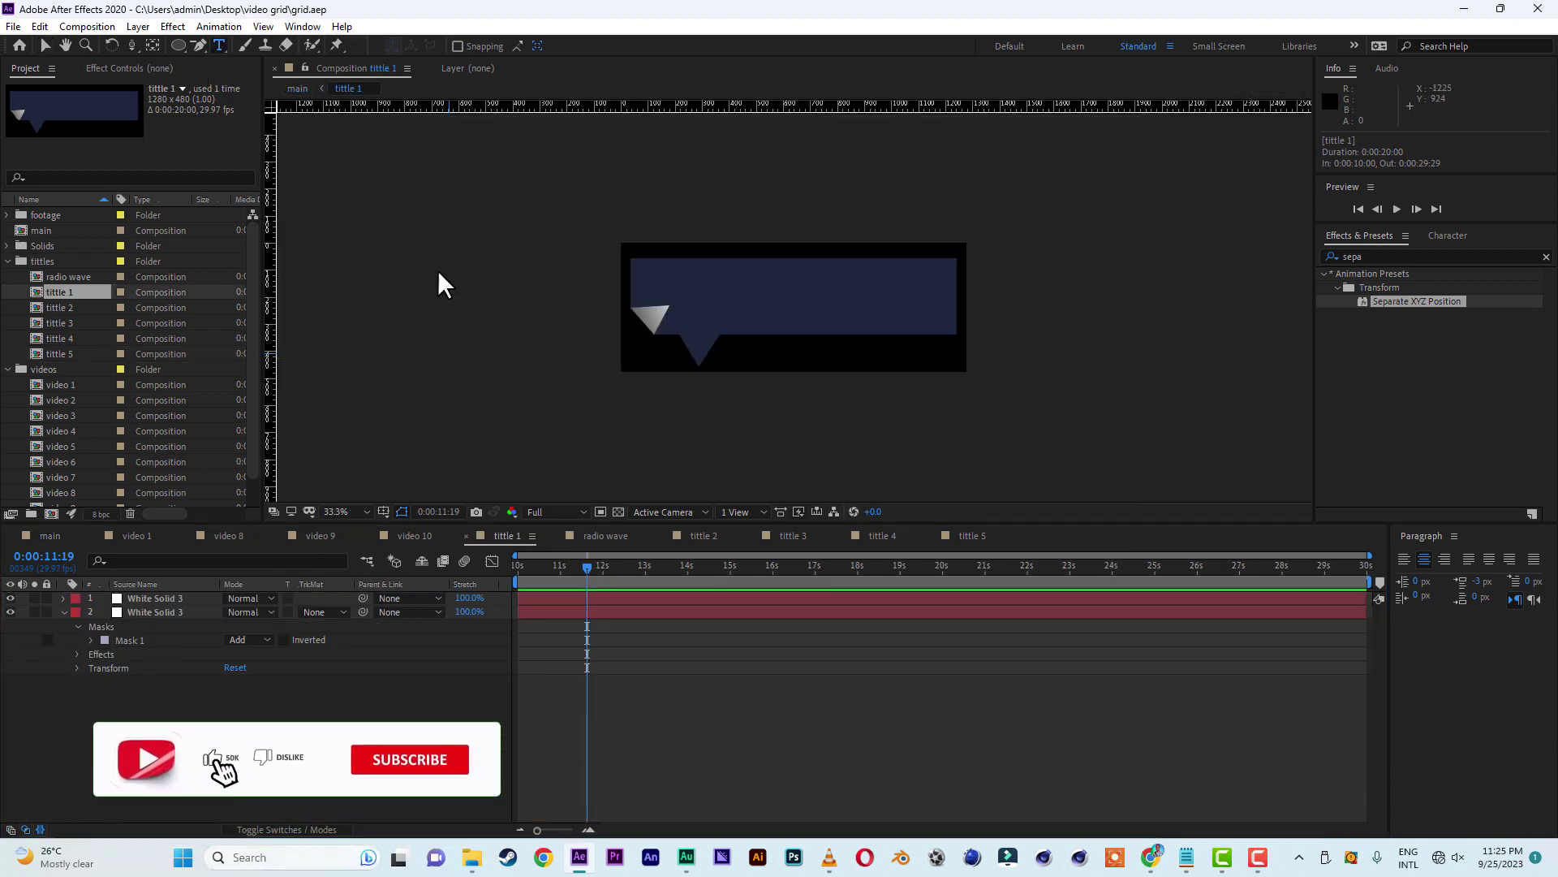
pyautogui.click(696, 288)
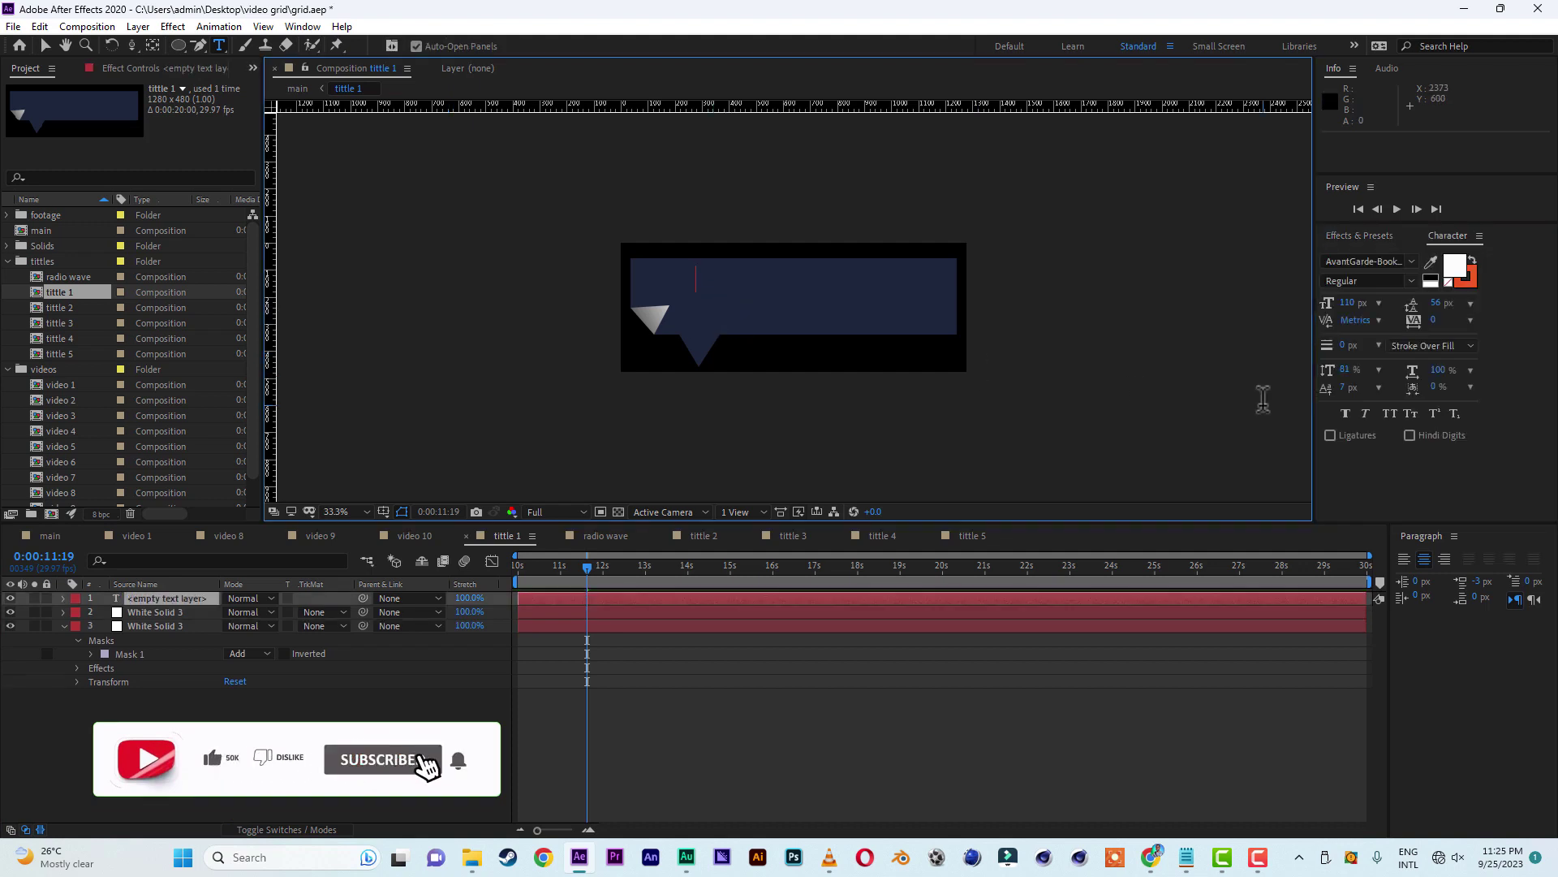
pyautogui.write('village')
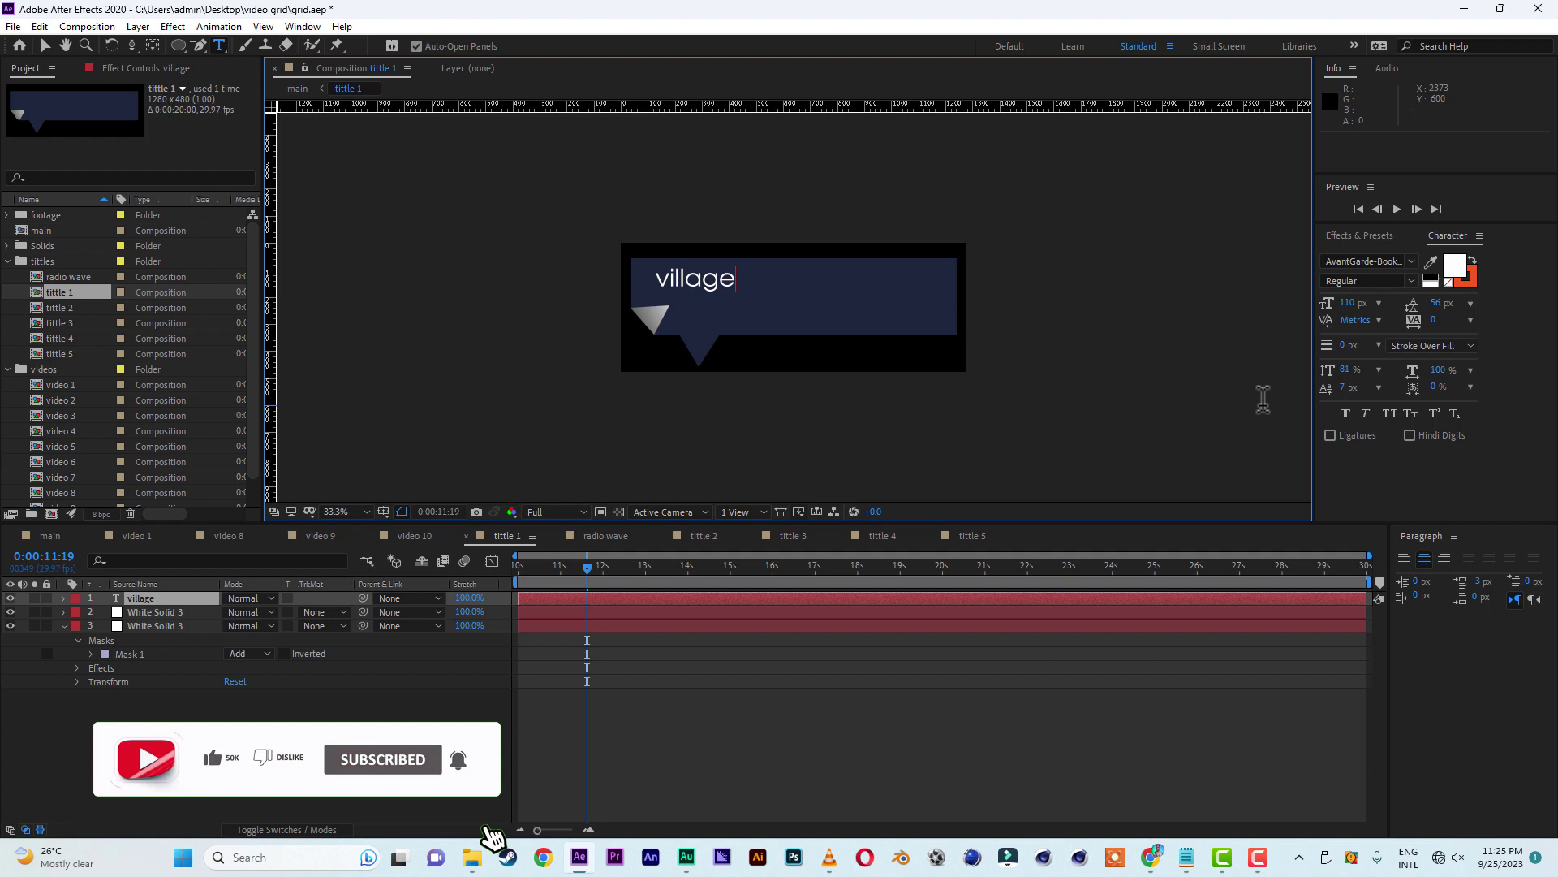
pyautogui.press('Home')
pyautogui.write('R')
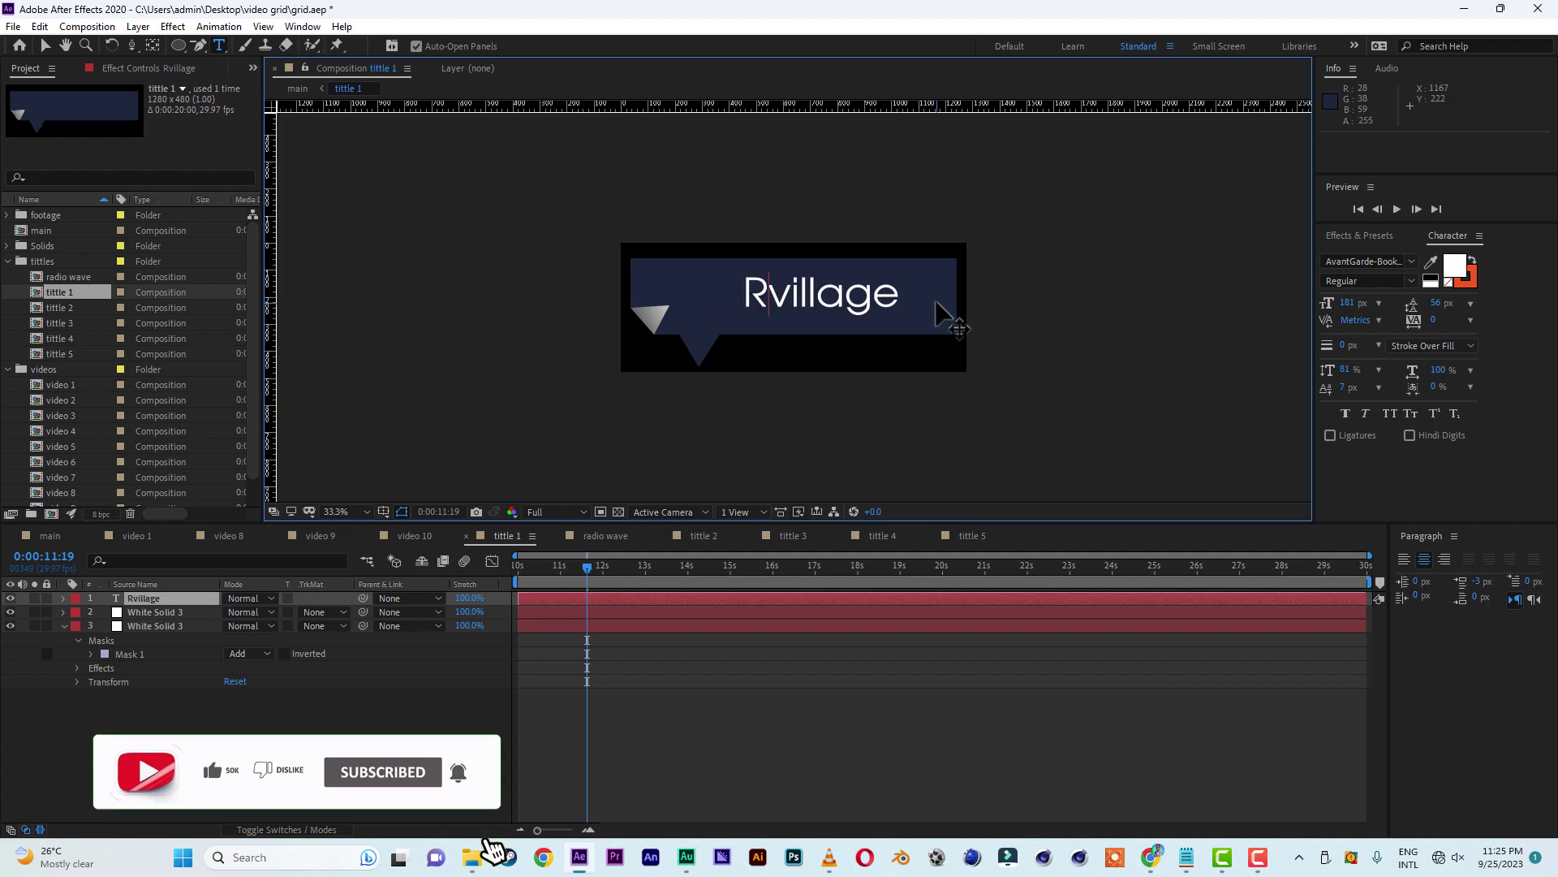
pyautogui.write('ed')
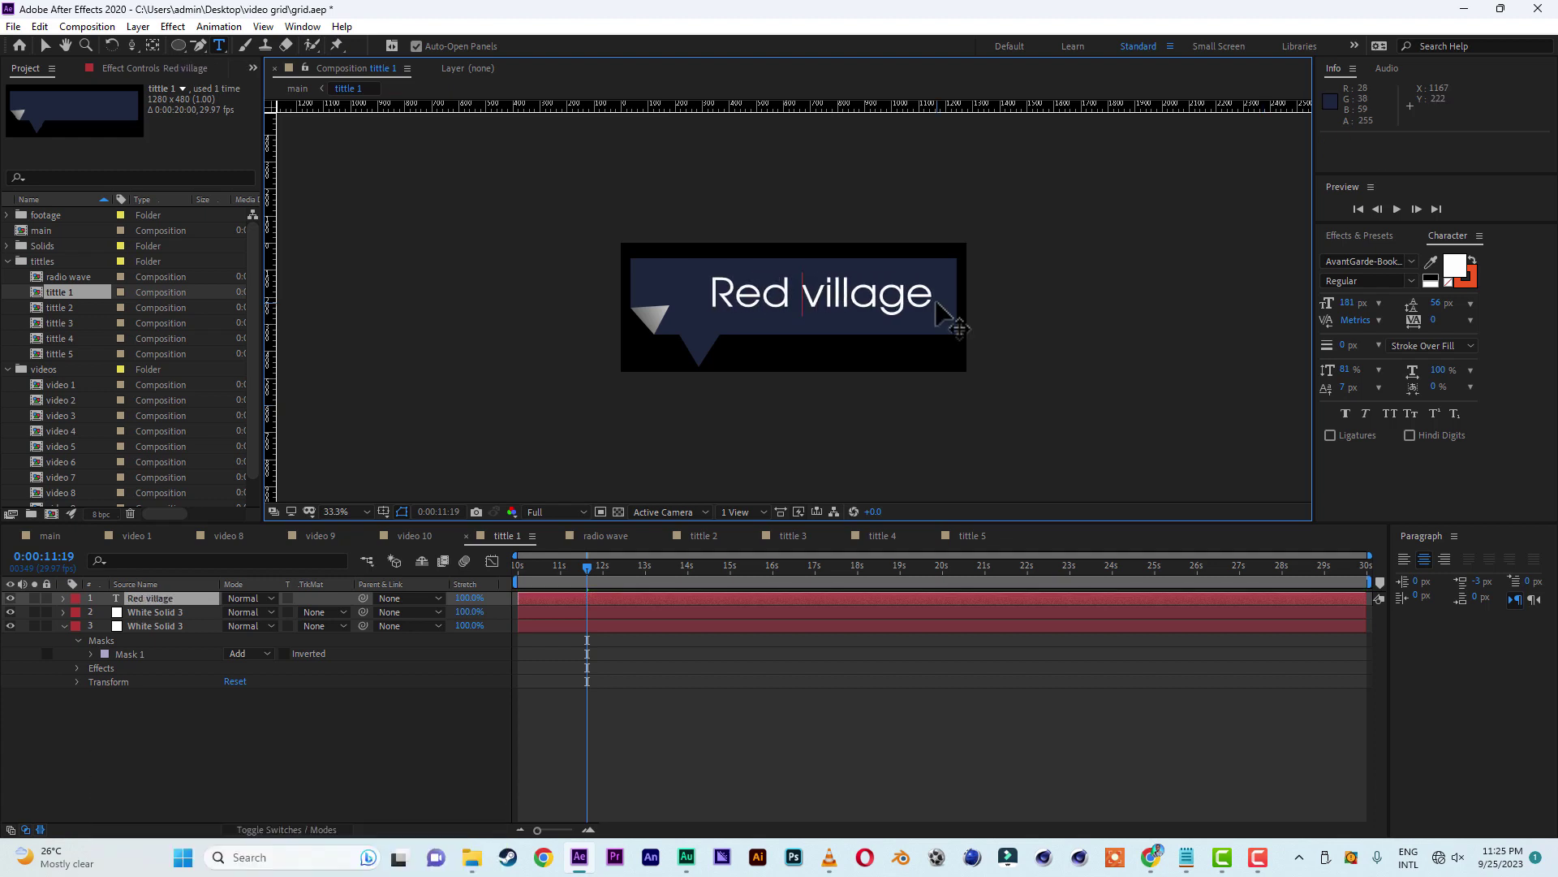
pyautogui.press('Delete')
pyautogui.write('V')
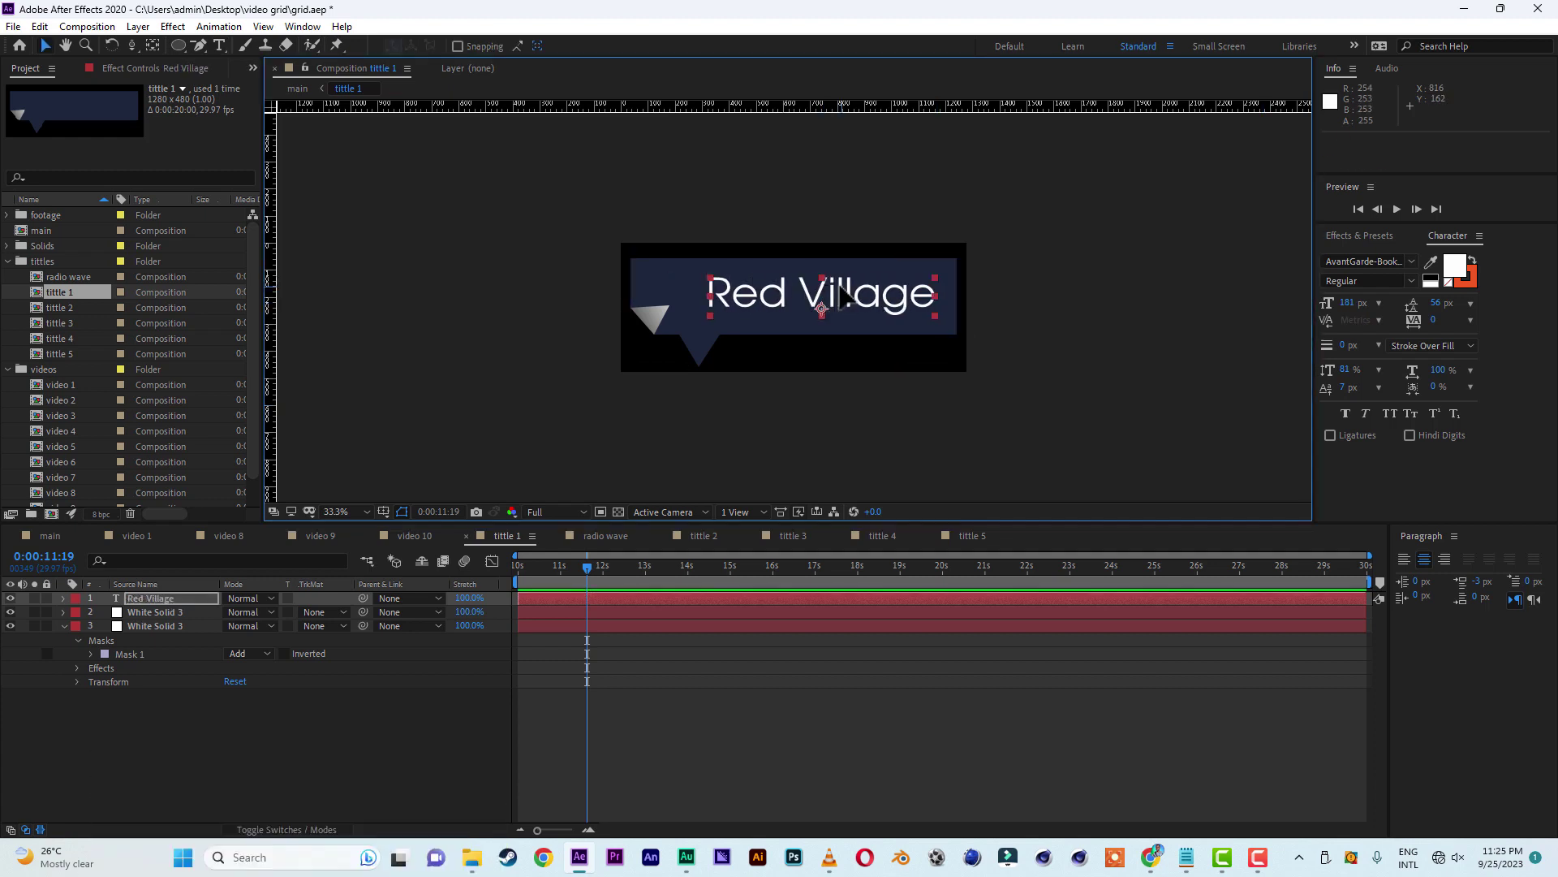
pyautogui.moveTo(852, 304); pyautogui.dragTo(844, 306)
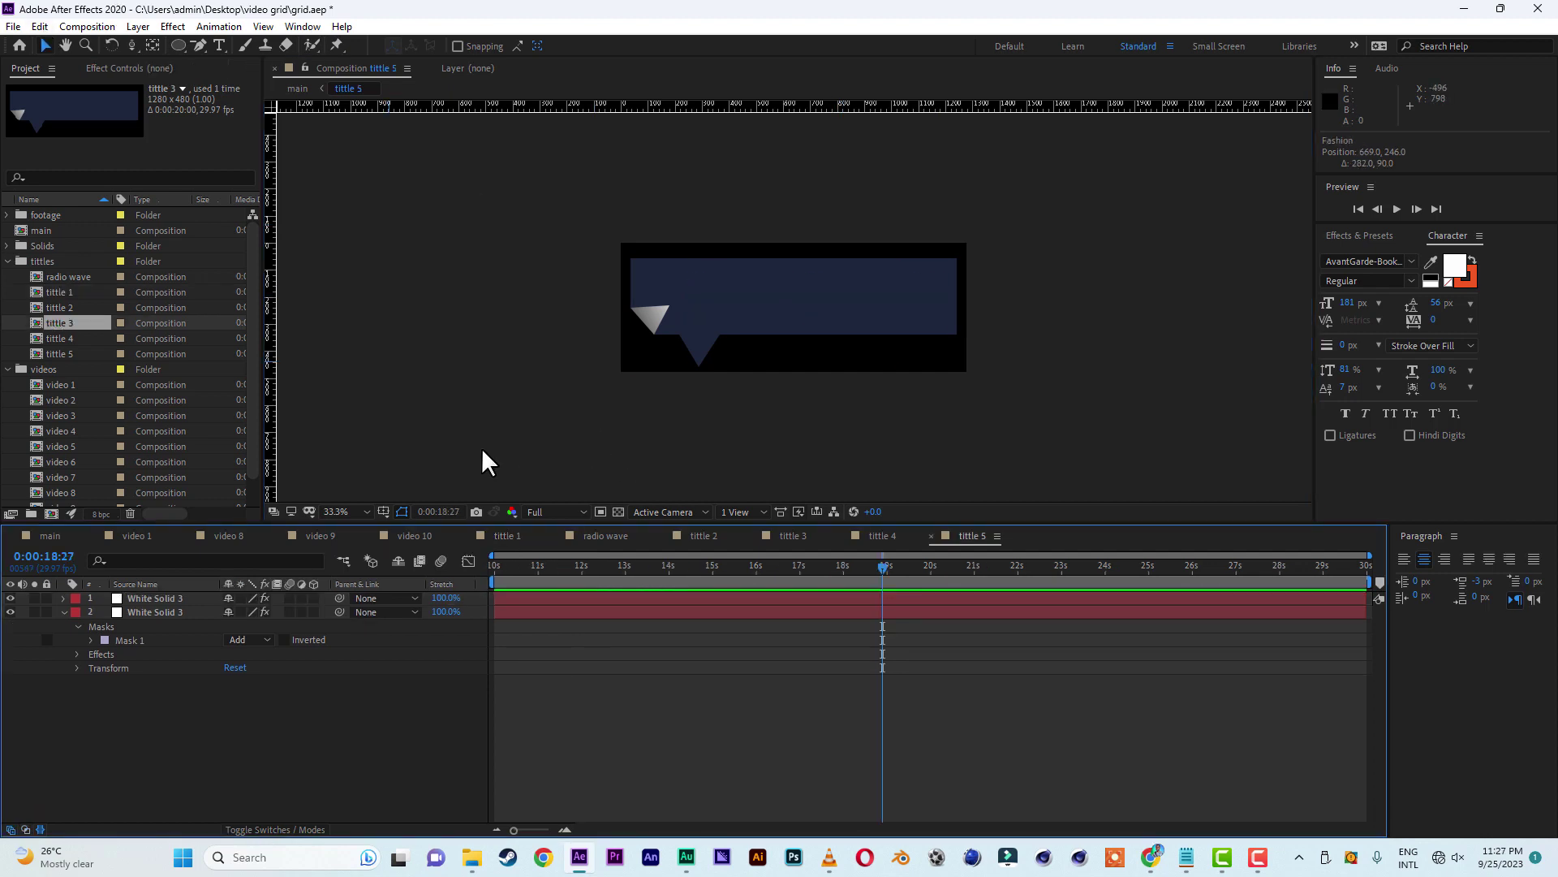
# - Set the tittle 5 composition's height to 845 px, keeping the aspect ratio unlocked
pyautogui.rightClick(495, 365)
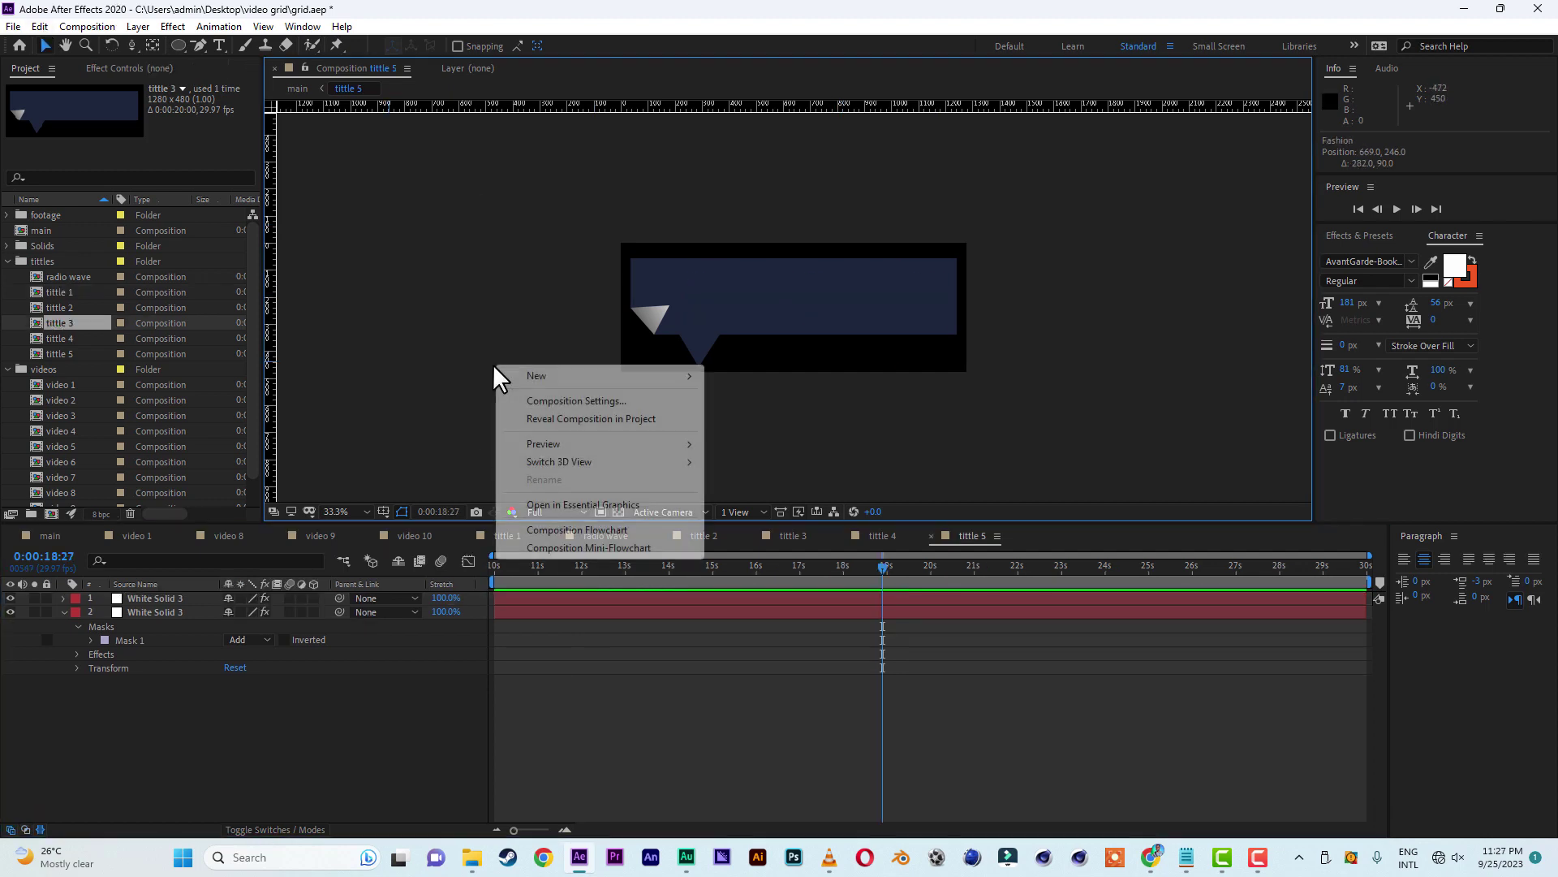
pyautogui.click(549, 401)
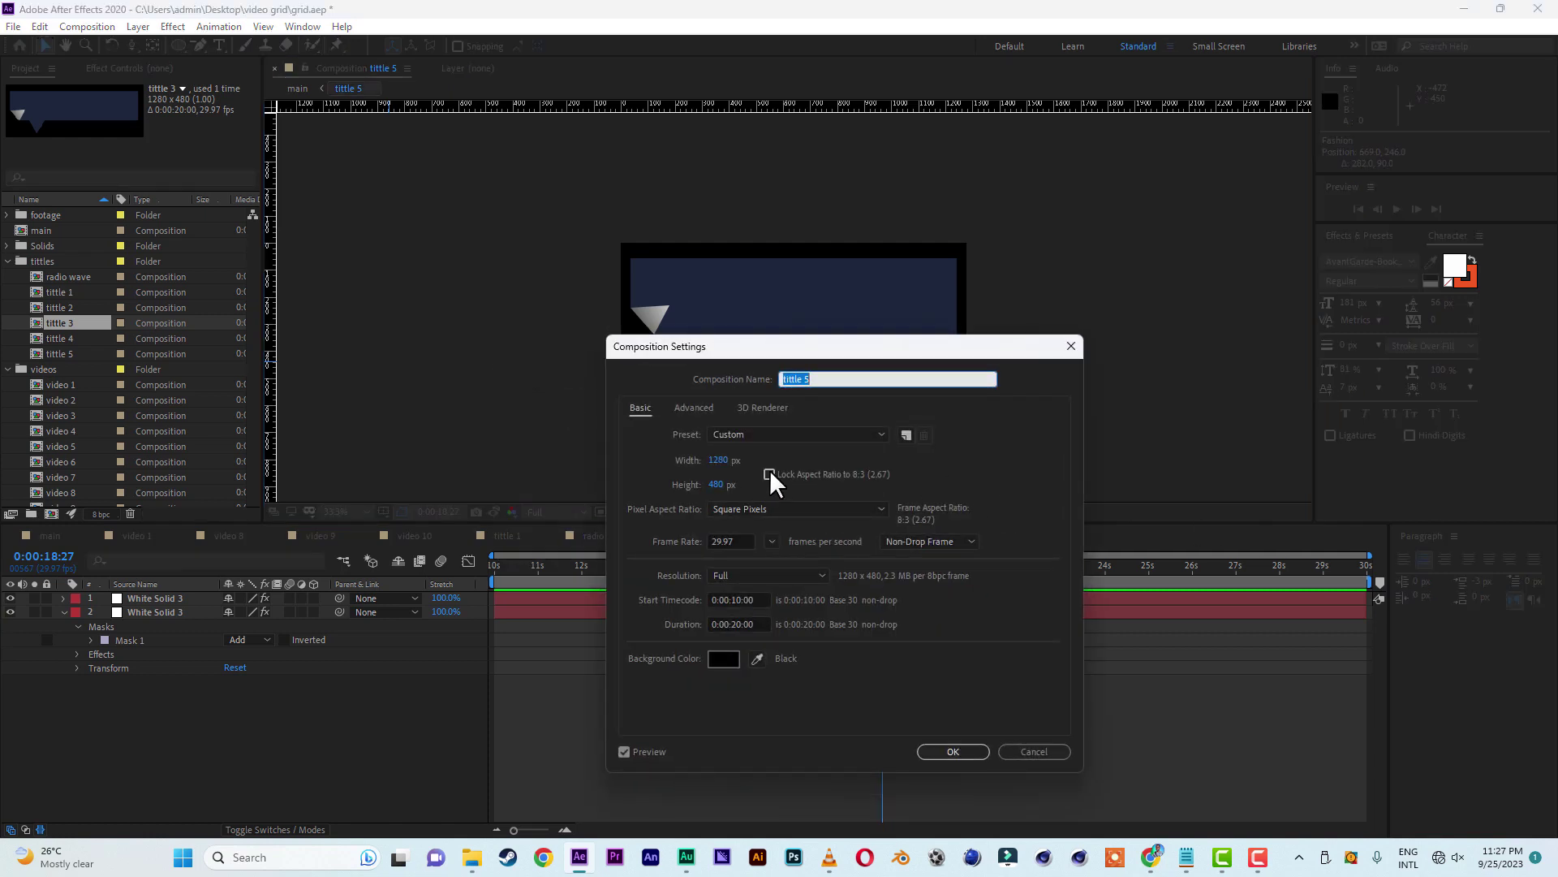
pyautogui.moveTo(717, 491); pyautogui.dragTo(884, 487)
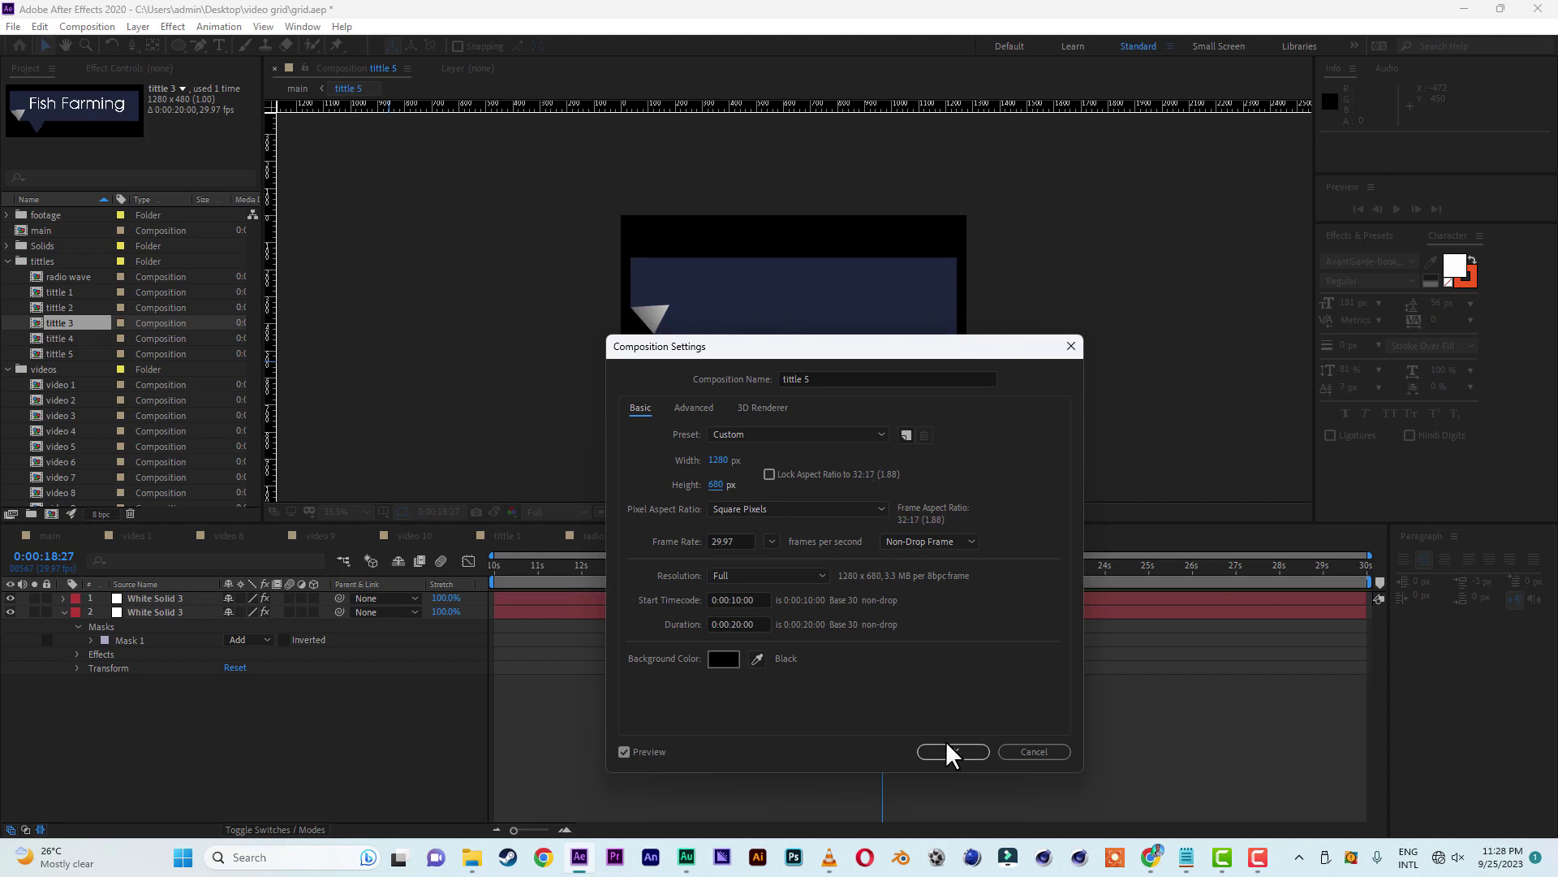
pyautogui.moveTo(714, 491); pyautogui.dragTo(849, 487)
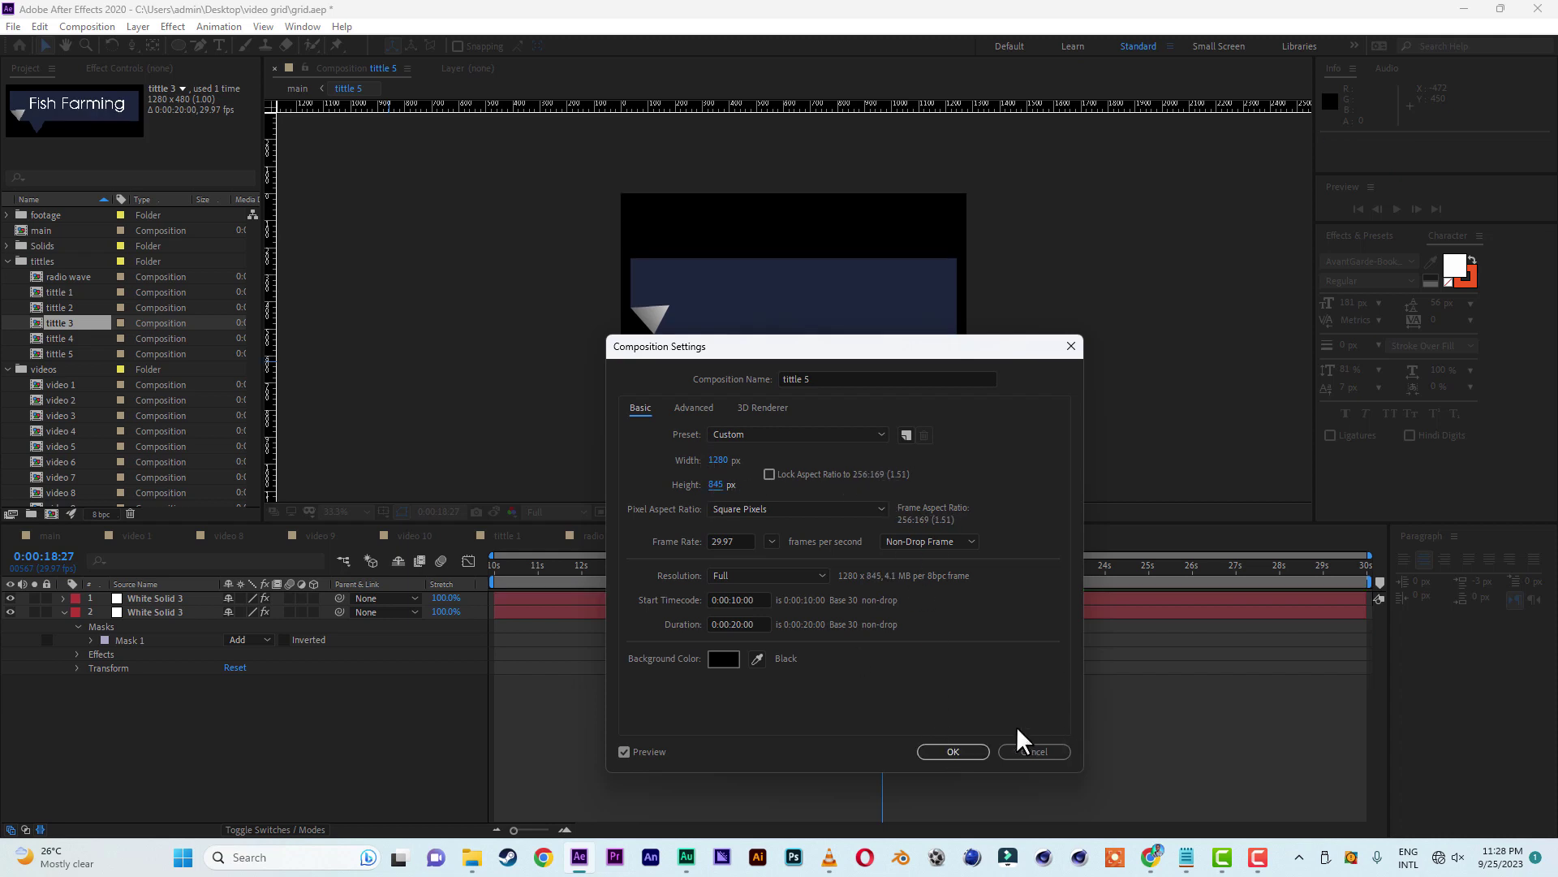
pyautogui.click(969, 754)
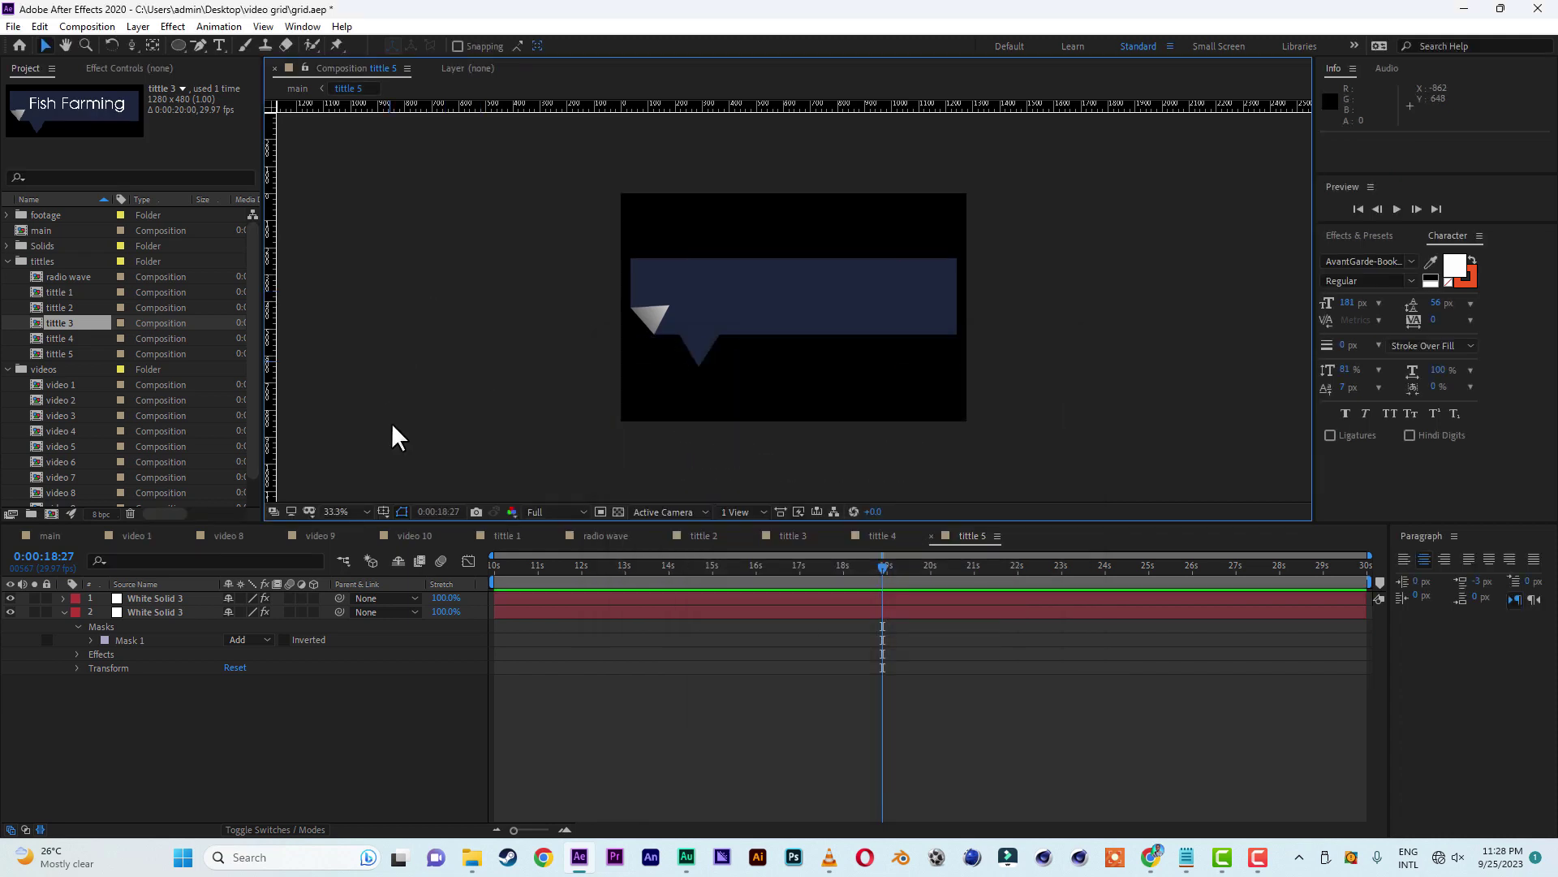
# - Duplicate the masked blue callout solid in tittle 5 and shift the lowest copy upward to make the box taller
pyautogui.click(154, 609)
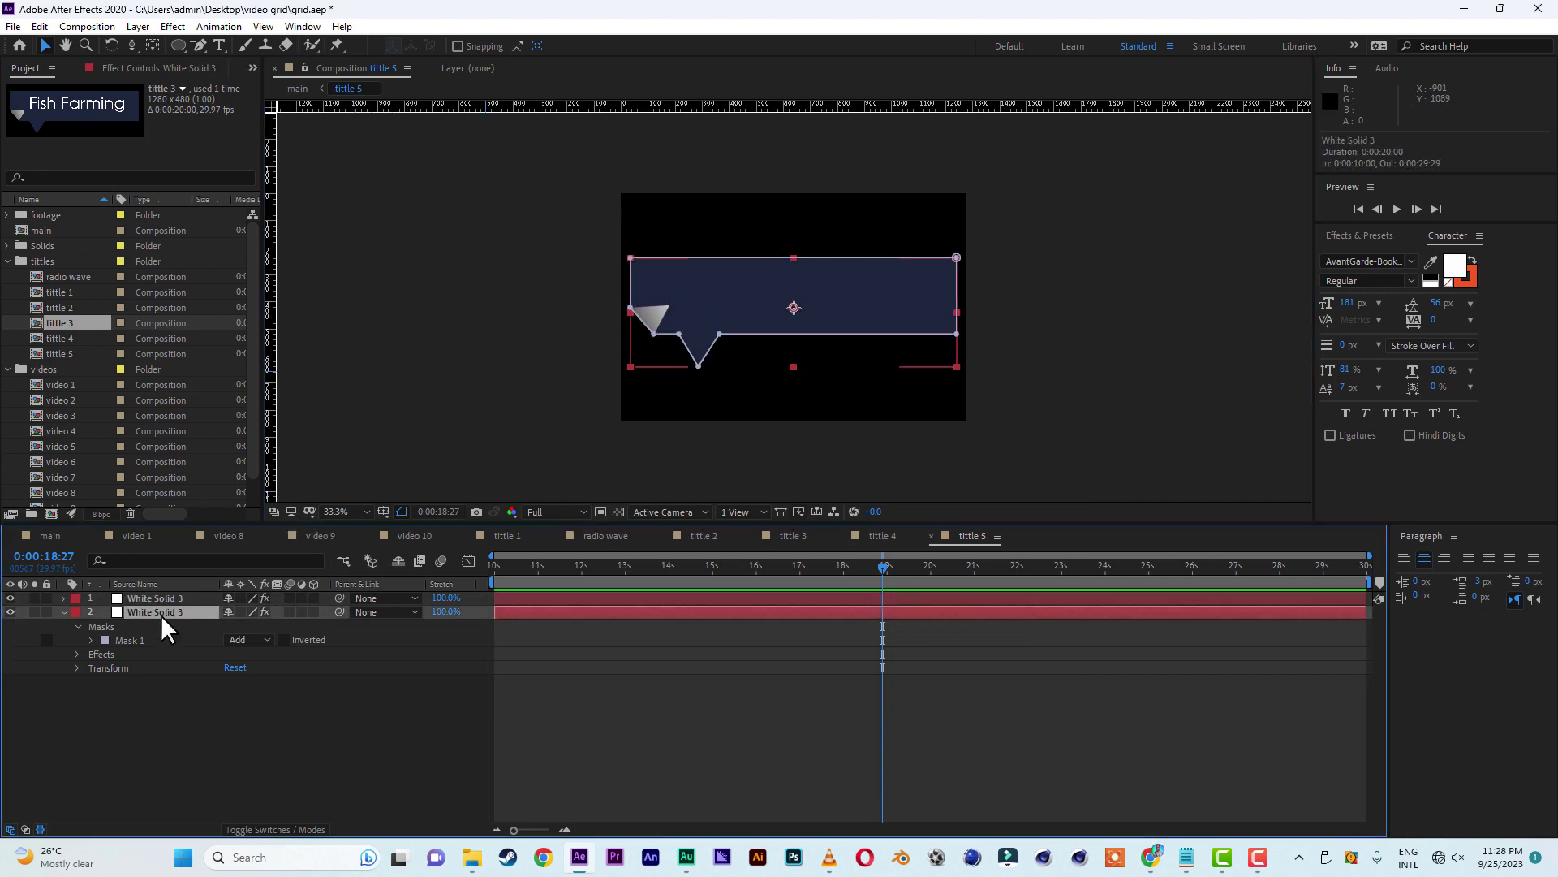
pyautogui.hotkey('ctrl', 'd')
pyautogui.click(167, 625)
pyautogui.press('Up')
pyautogui.press('Up')
pyautogui.press('Up')
pyautogui.press('Up')
pyautogui.press('Up')
pyautogui.press('Up')
pyautogui.press('Up')
pyautogui.press('Up')
pyautogui.press('Up')
pyautogui.press('Up')
pyautogui.press('Up')
pyautogui.press('Up')
pyautogui.press('Up')
pyautogui.press('Up')
pyautogui.press('Up')
pyautogui.press('Up')
pyautogui.press('Up')
pyautogui.press('Up')
pyautogui.press('Up')
pyautogui.press('Up')
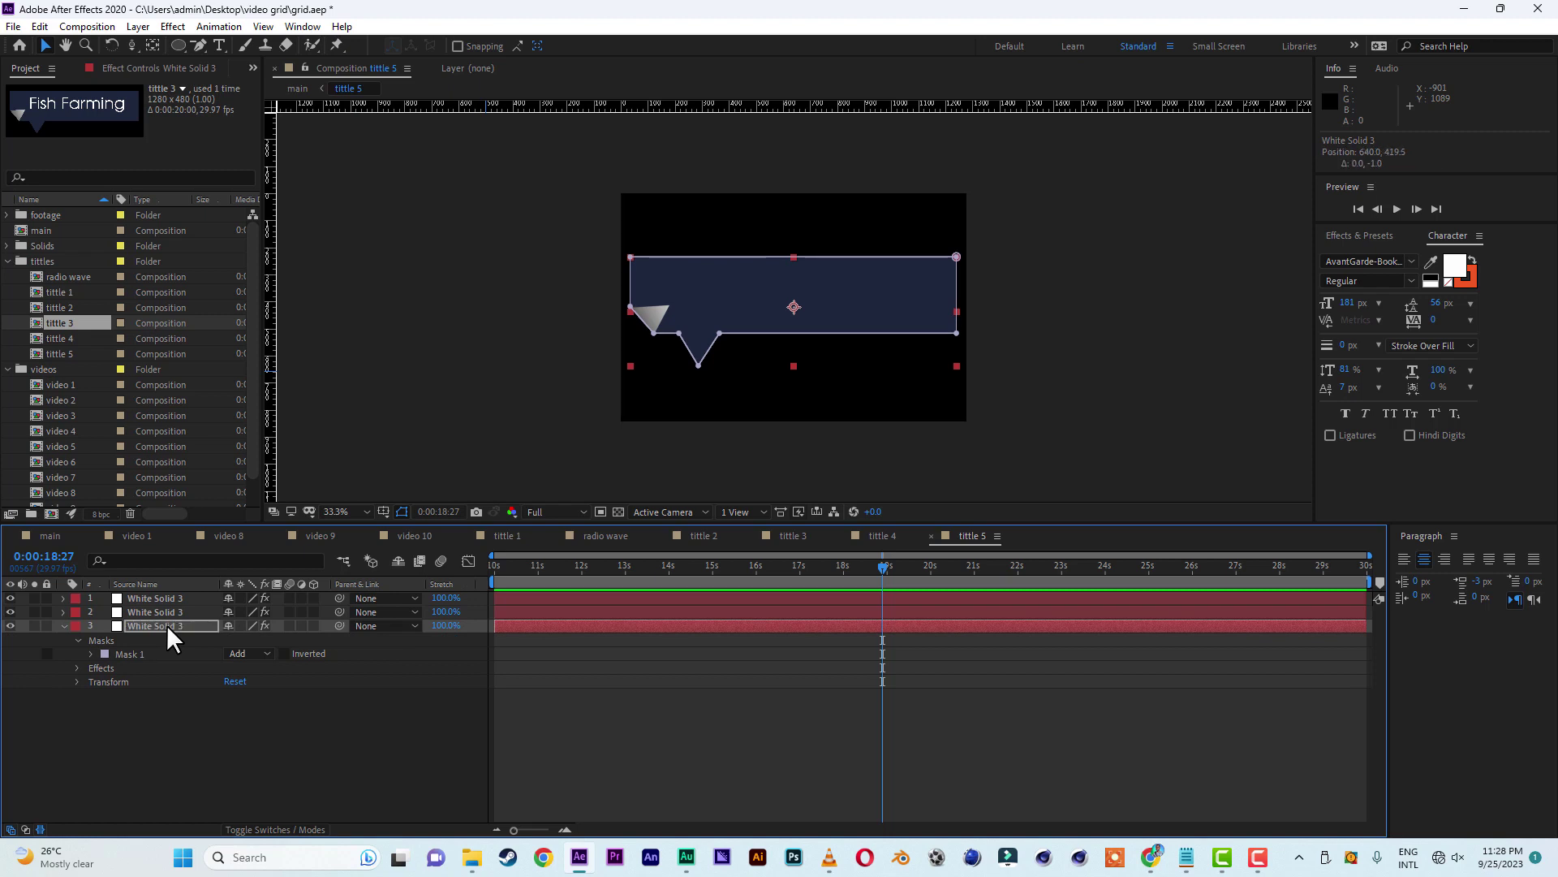
pyautogui.press('Up')
pyautogui.press('Up')
pyautogui.press('Up')
pyautogui.press('Up')
pyautogui.press('Up')
pyautogui.press('Up')
pyautogui.press('Up')
pyautogui.press('Up')
pyautogui.press('Up')
pyautogui.press('Up')
pyautogui.press('Up')
pyautogui.press('Up')
pyautogui.press('Up')
pyautogui.press('Up')
pyautogui.press('Up')
pyautogui.press('Up')
pyautogui.press('Up')
pyautogui.press('Up')
pyautogui.press('Up')
pyautogui.press('Up')
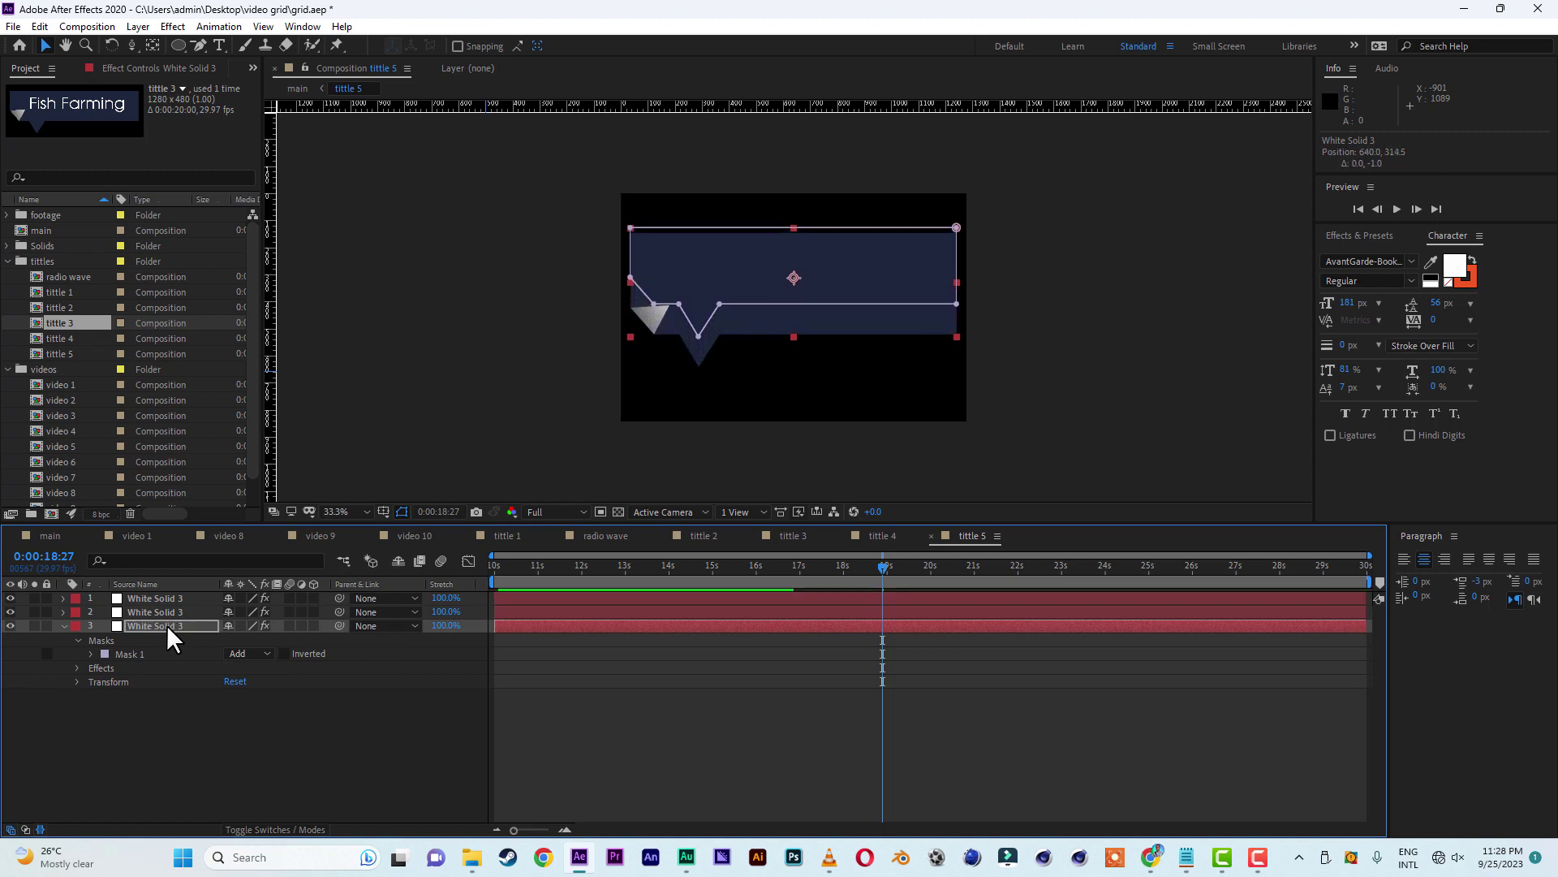
pyautogui.click(1138, 364)
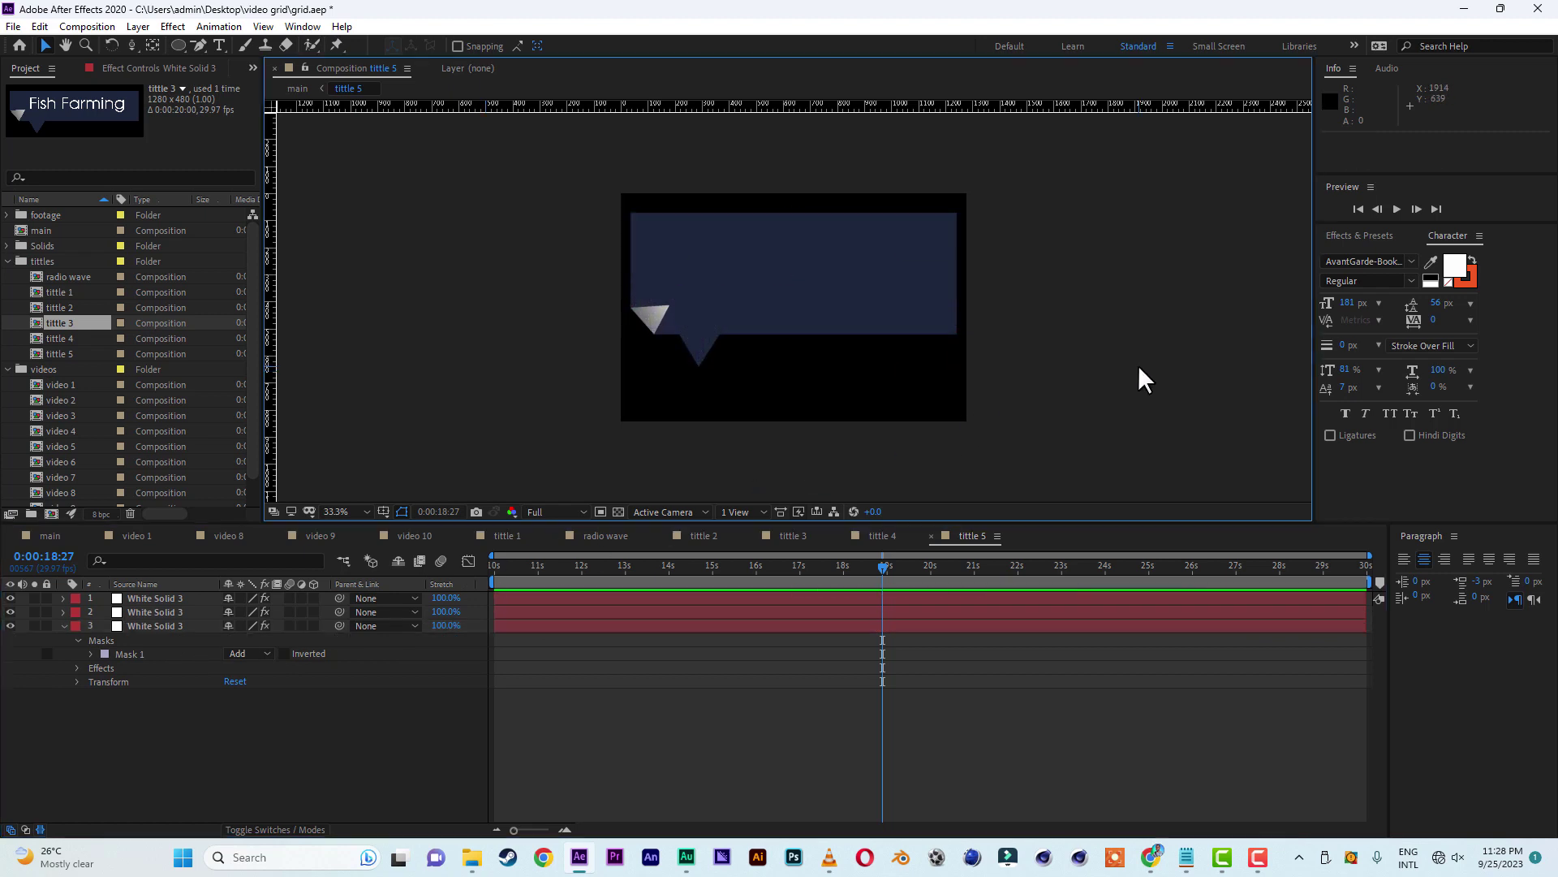
# - Adjust the mask point at the raised solid's lower-left corner so the copies form one continuous box
pyautogui.click(222, 621)
pyautogui.click(636, 262)
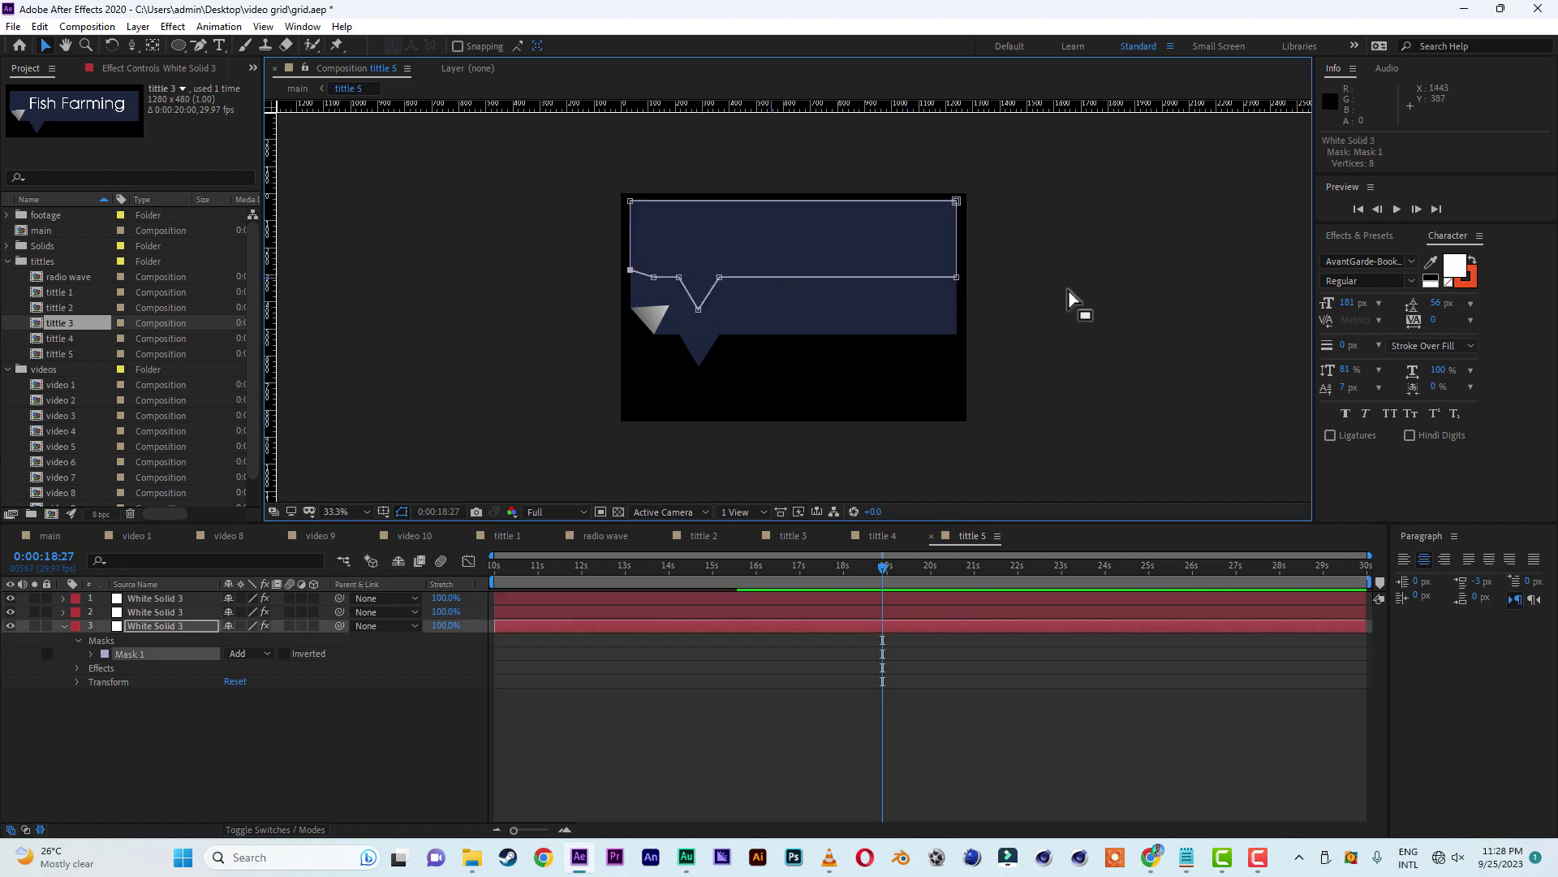
pyautogui.click(1100, 301)
pyautogui.click(1145, 292)
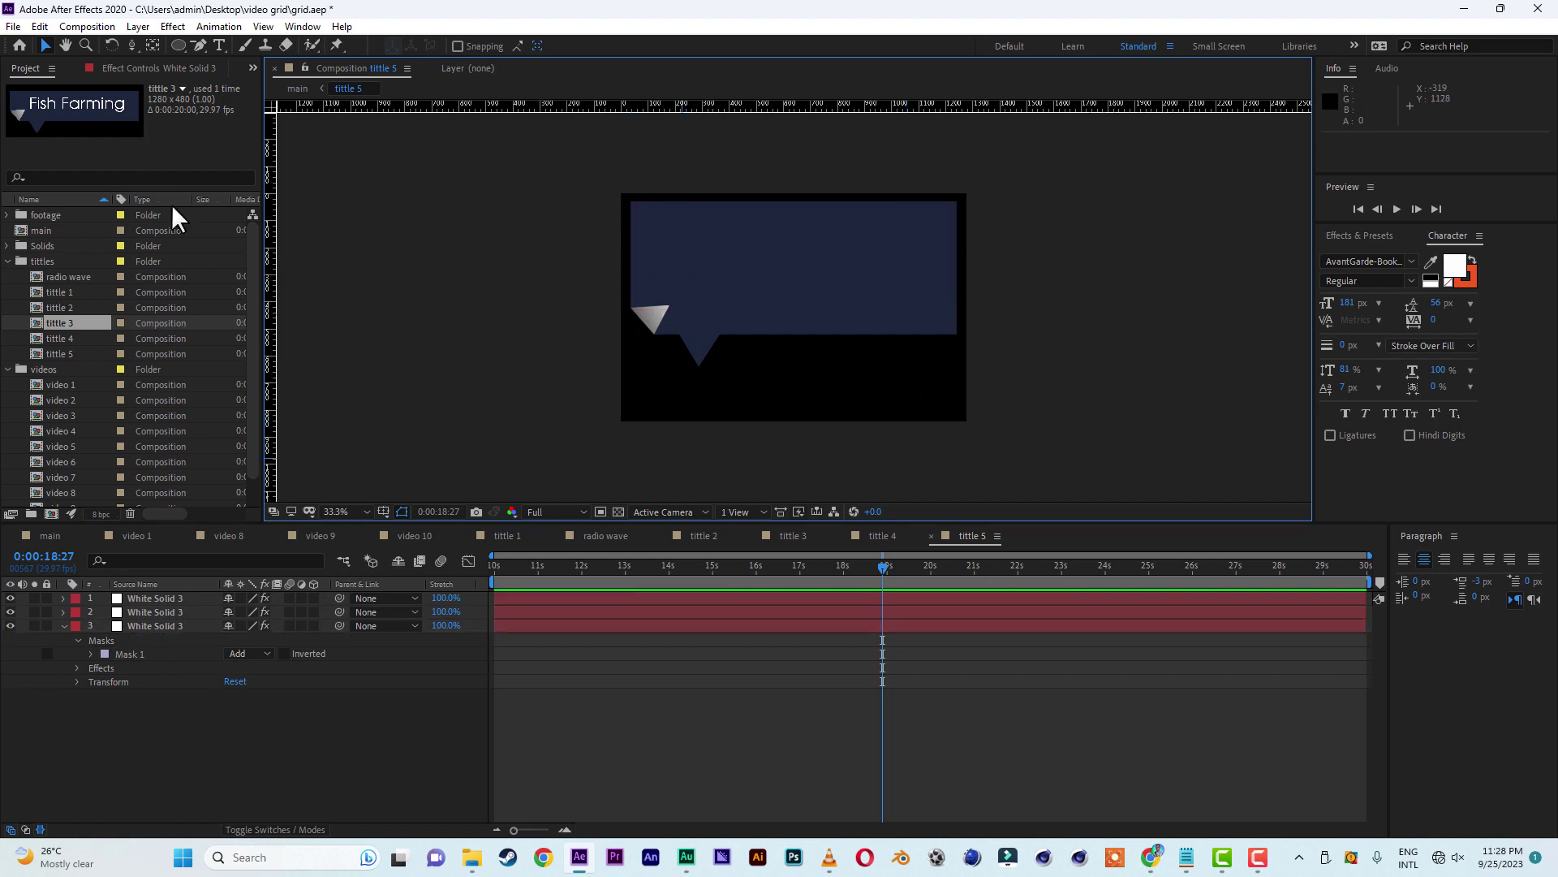
# - Add the text "Simple Video" at 181 px and centre it in the upper part of the enlarged callout box
pyautogui.click(219, 45)
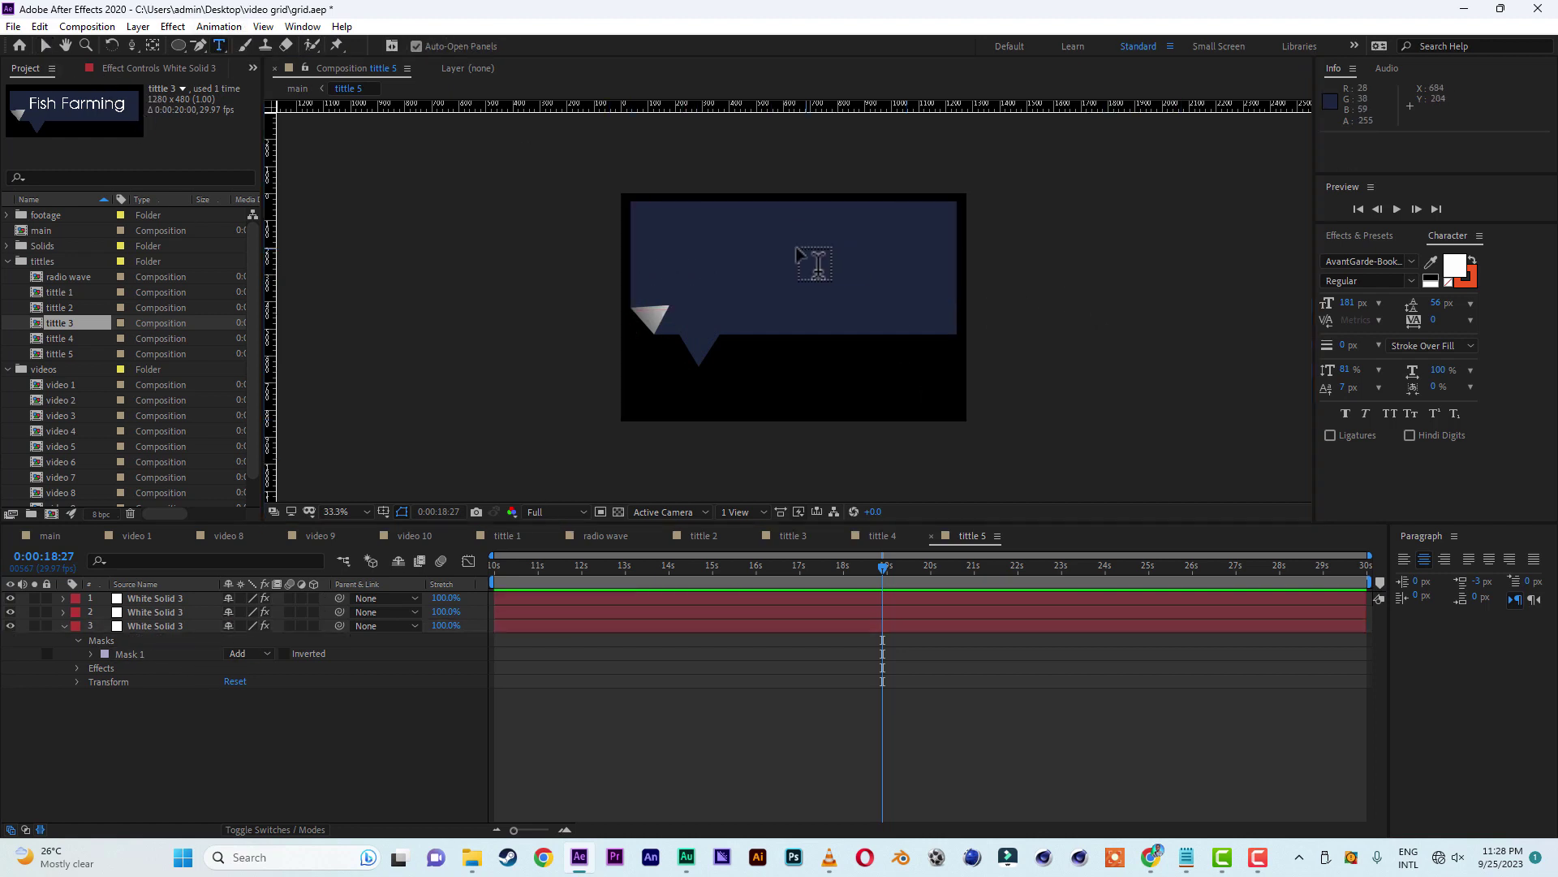
pyautogui.click(756, 251)
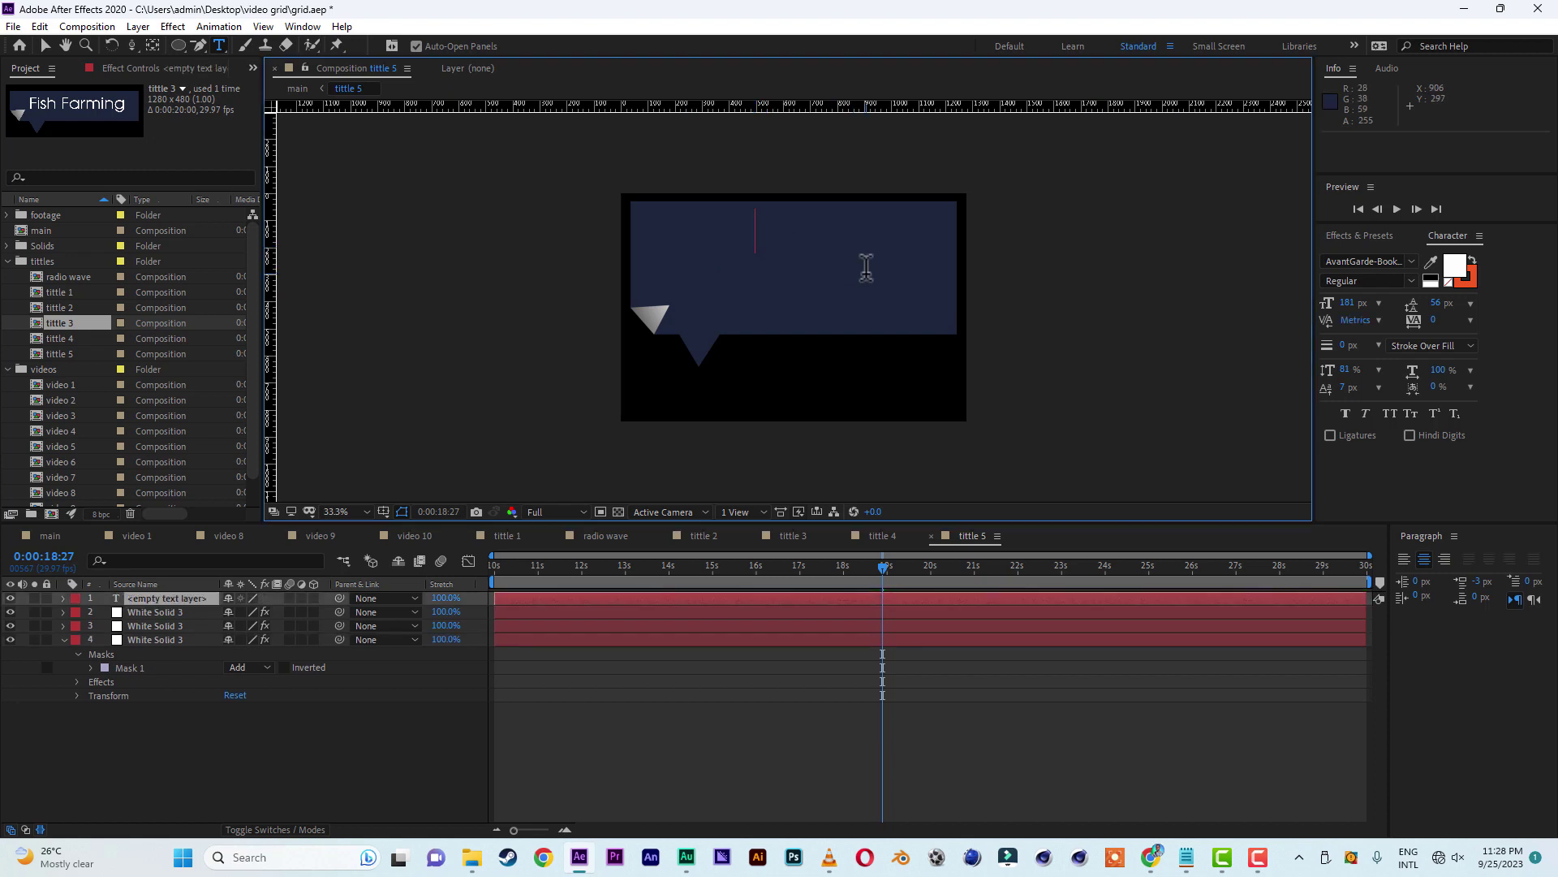
pyautogui.write('Simple')
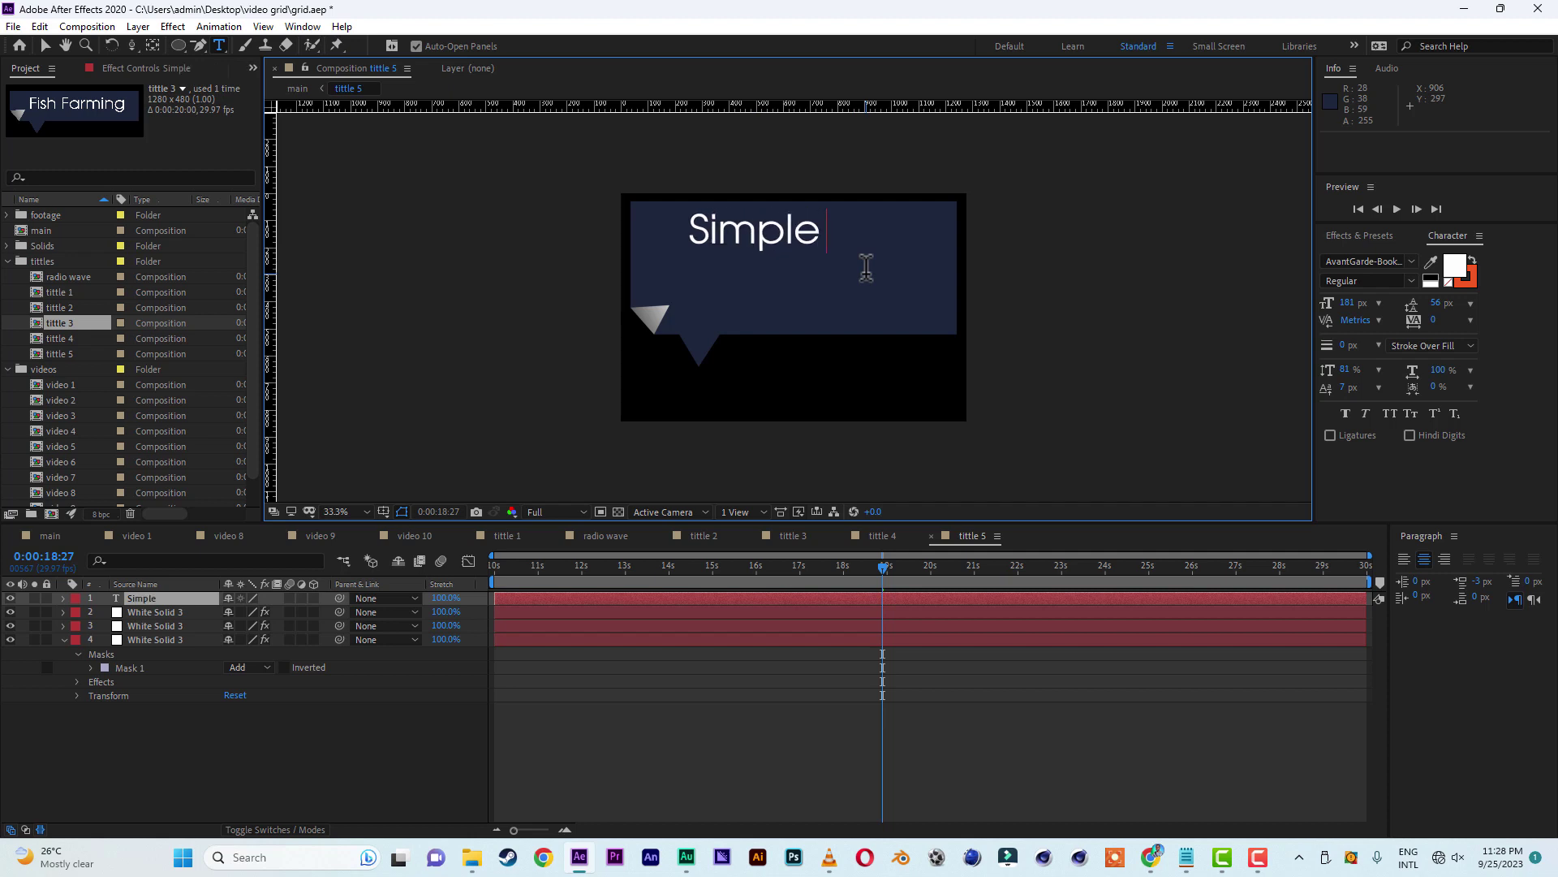
pyautogui.write(' Video')
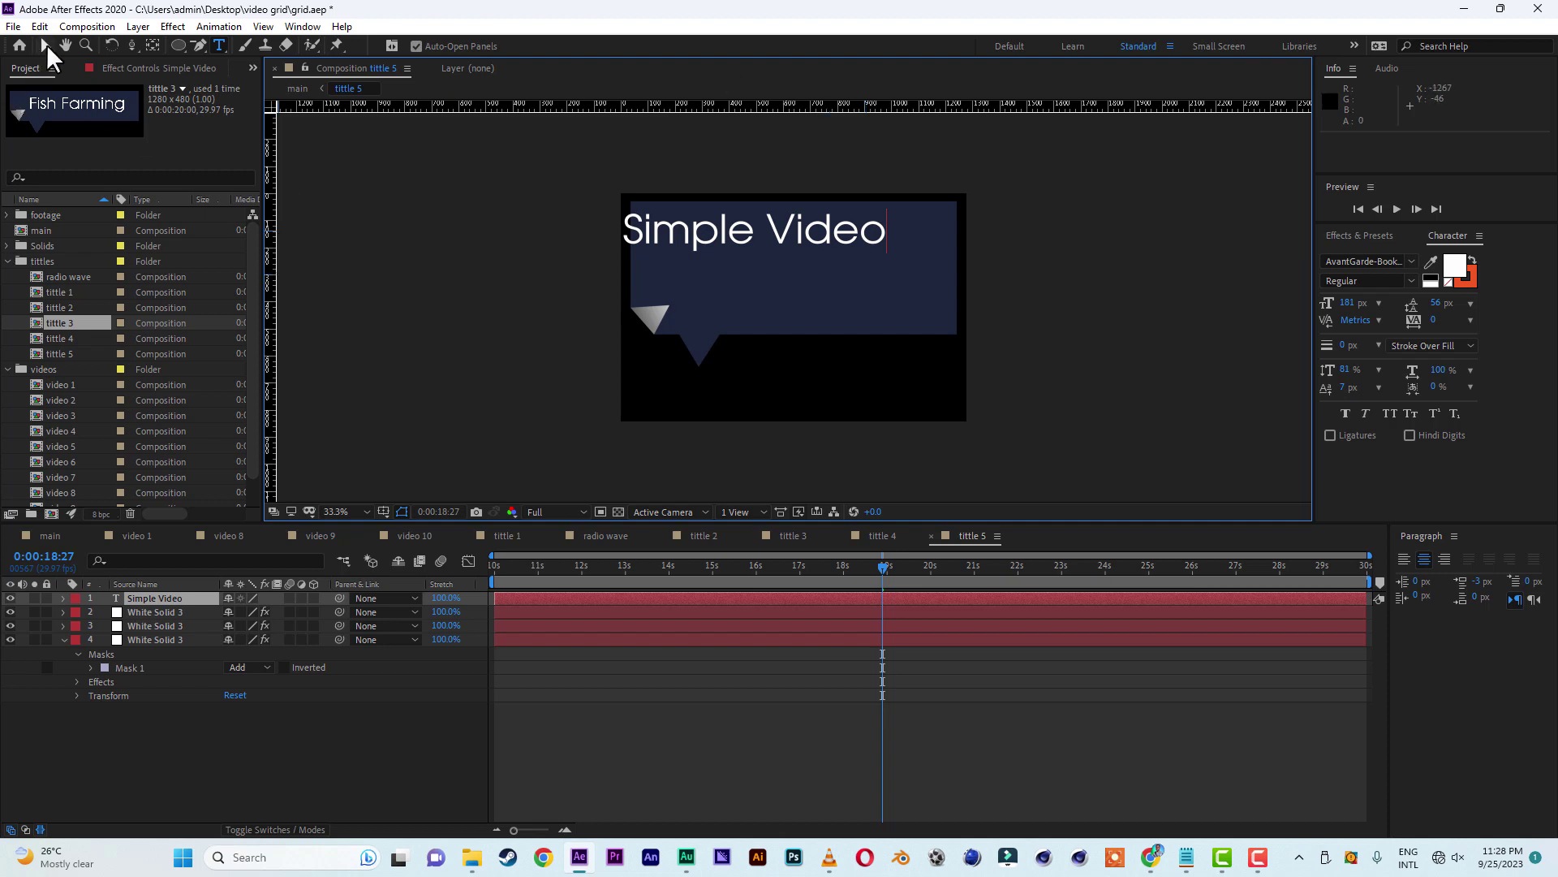
pyautogui.click(45, 45)
pyautogui.moveTo(767, 237); pyautogui.dragTo(806, 236)
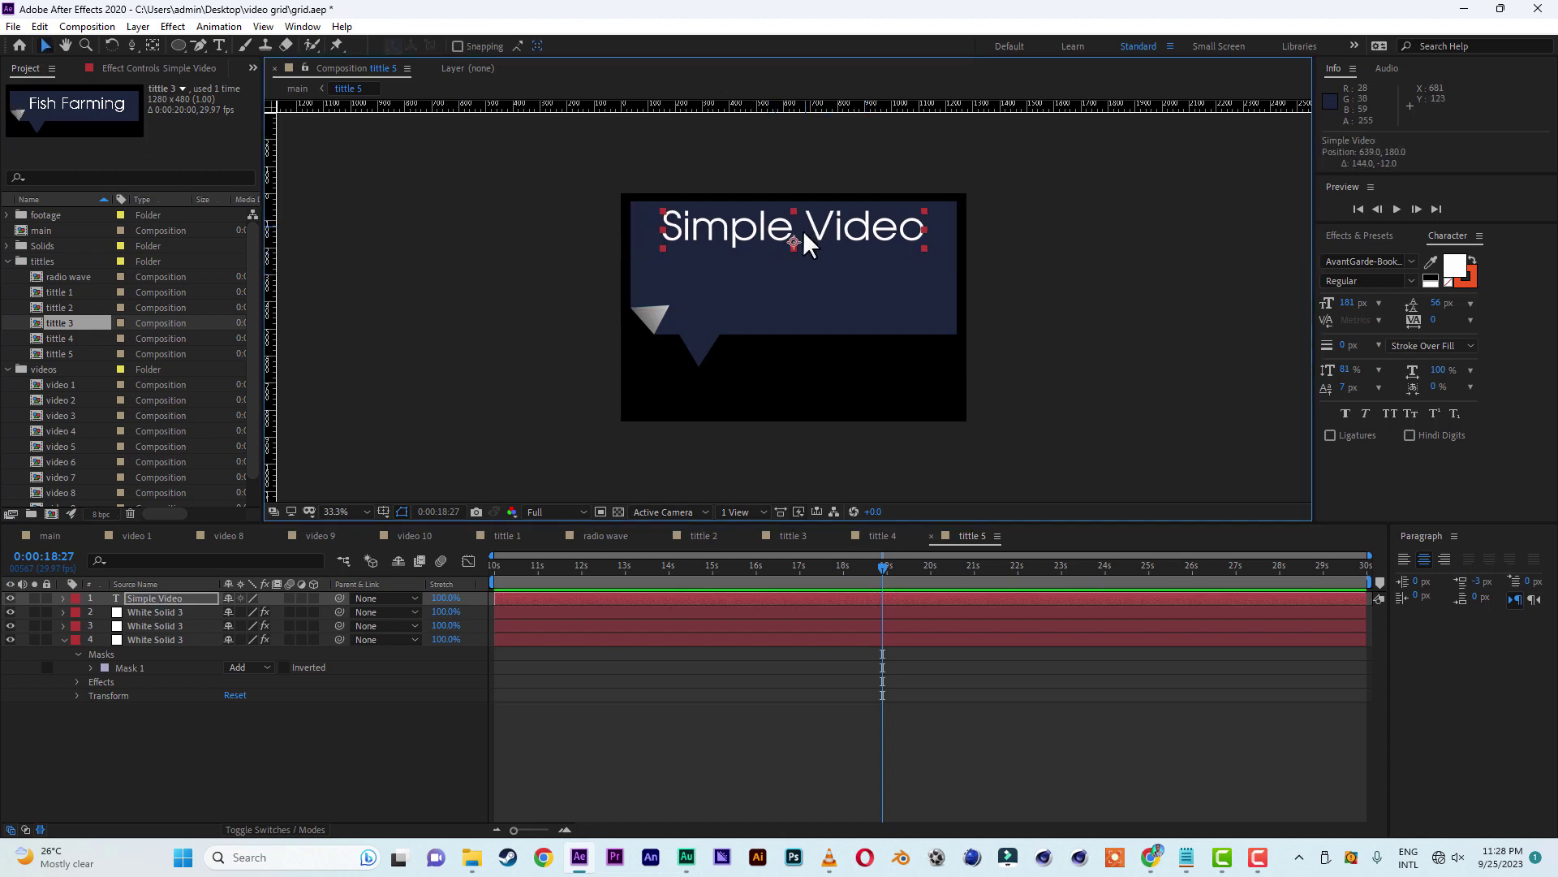
# - Add the text "Slideshow" under "Simple Video", then duplicate it below and change the copy to "Montage"
pyautogui.hotkey('ctrl', 'alt', 'shift', 't')
pyautogui.write('Slideshow')
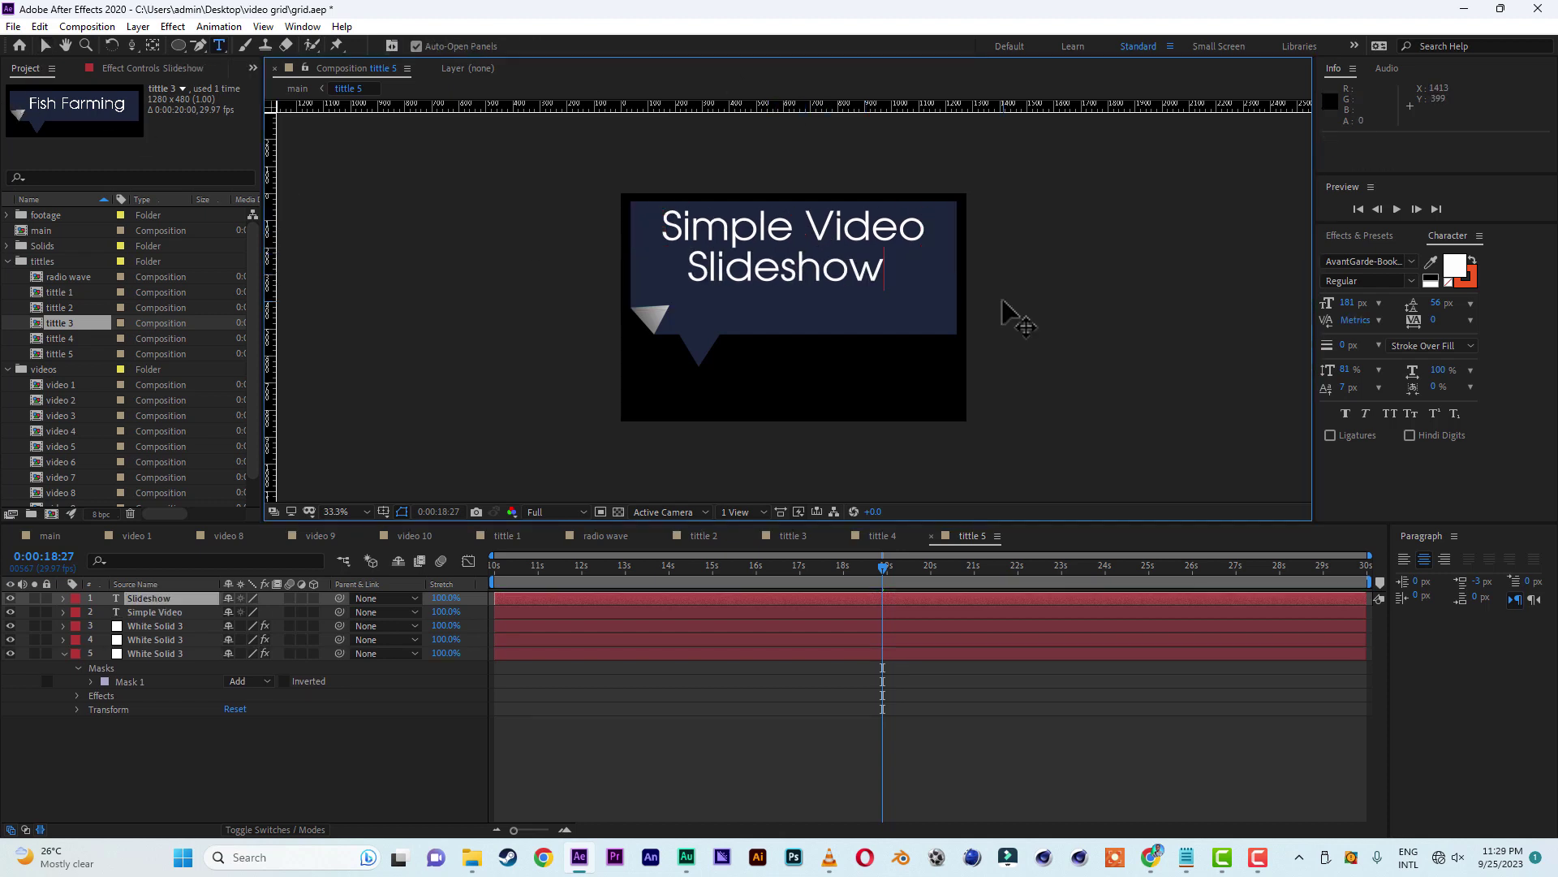
pyautogui.hotkey('ctrl', 'd')
pyautogui.moveTo(1007, 312); pyautogui.dragTo(921, 331)
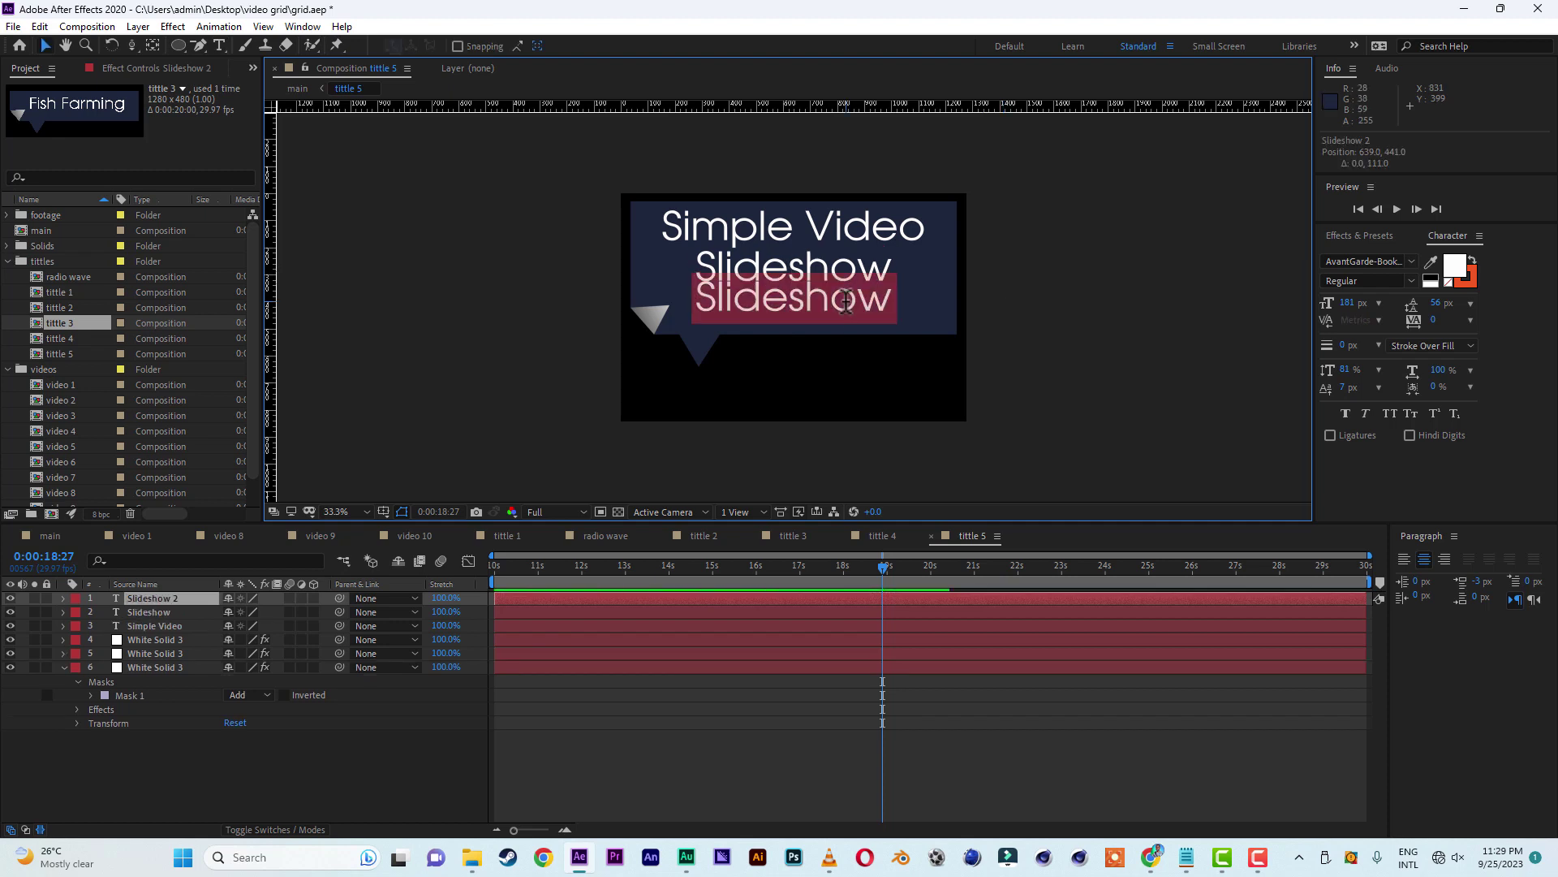
pyautogui.write('M')
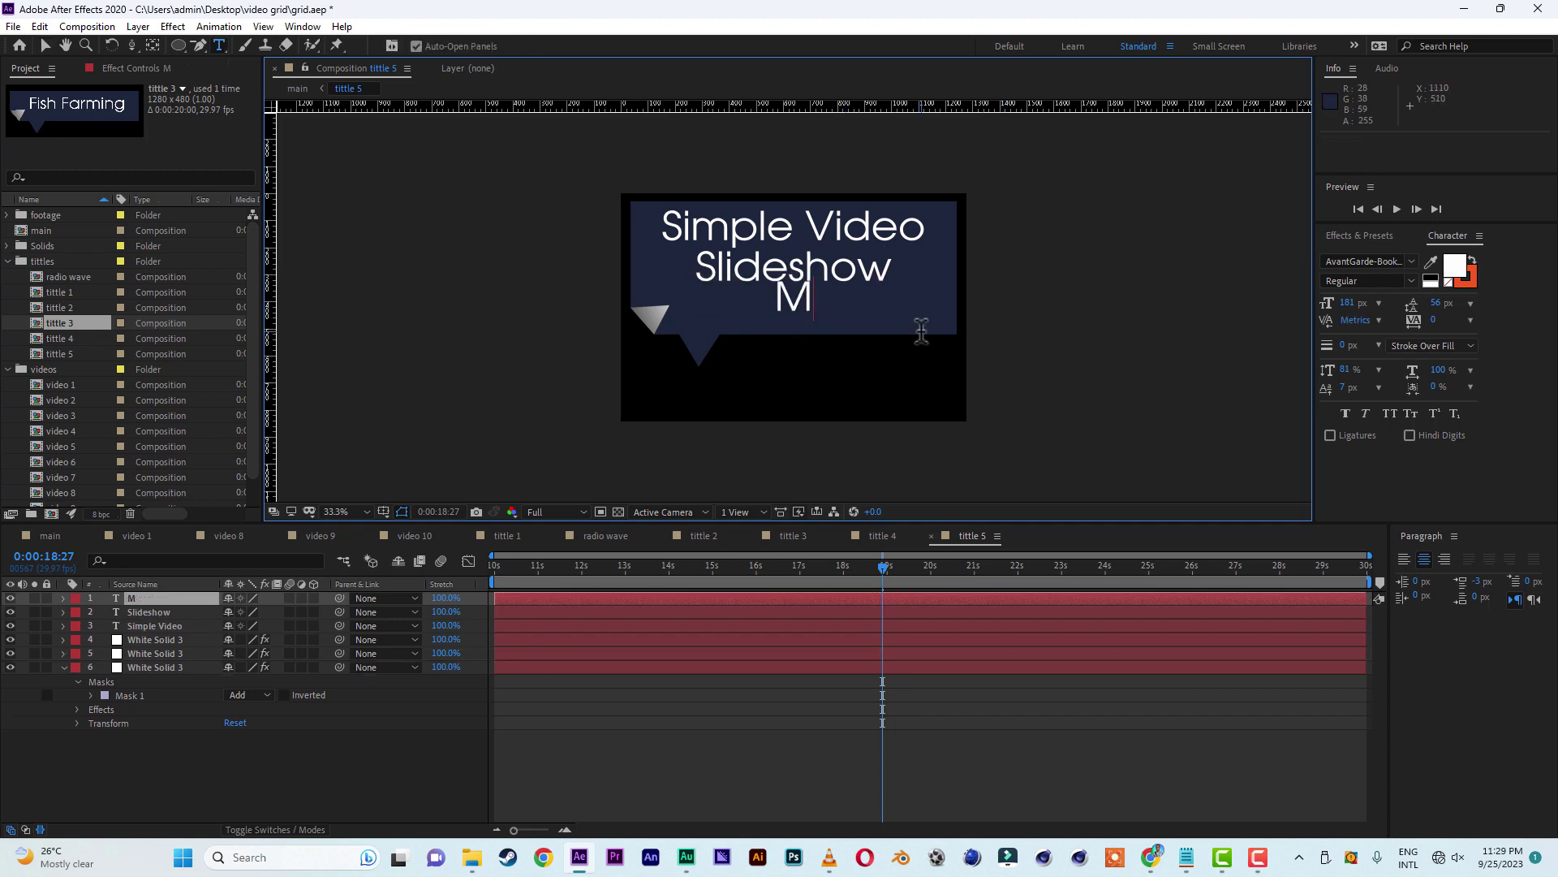
pyautogui.write('ontage')
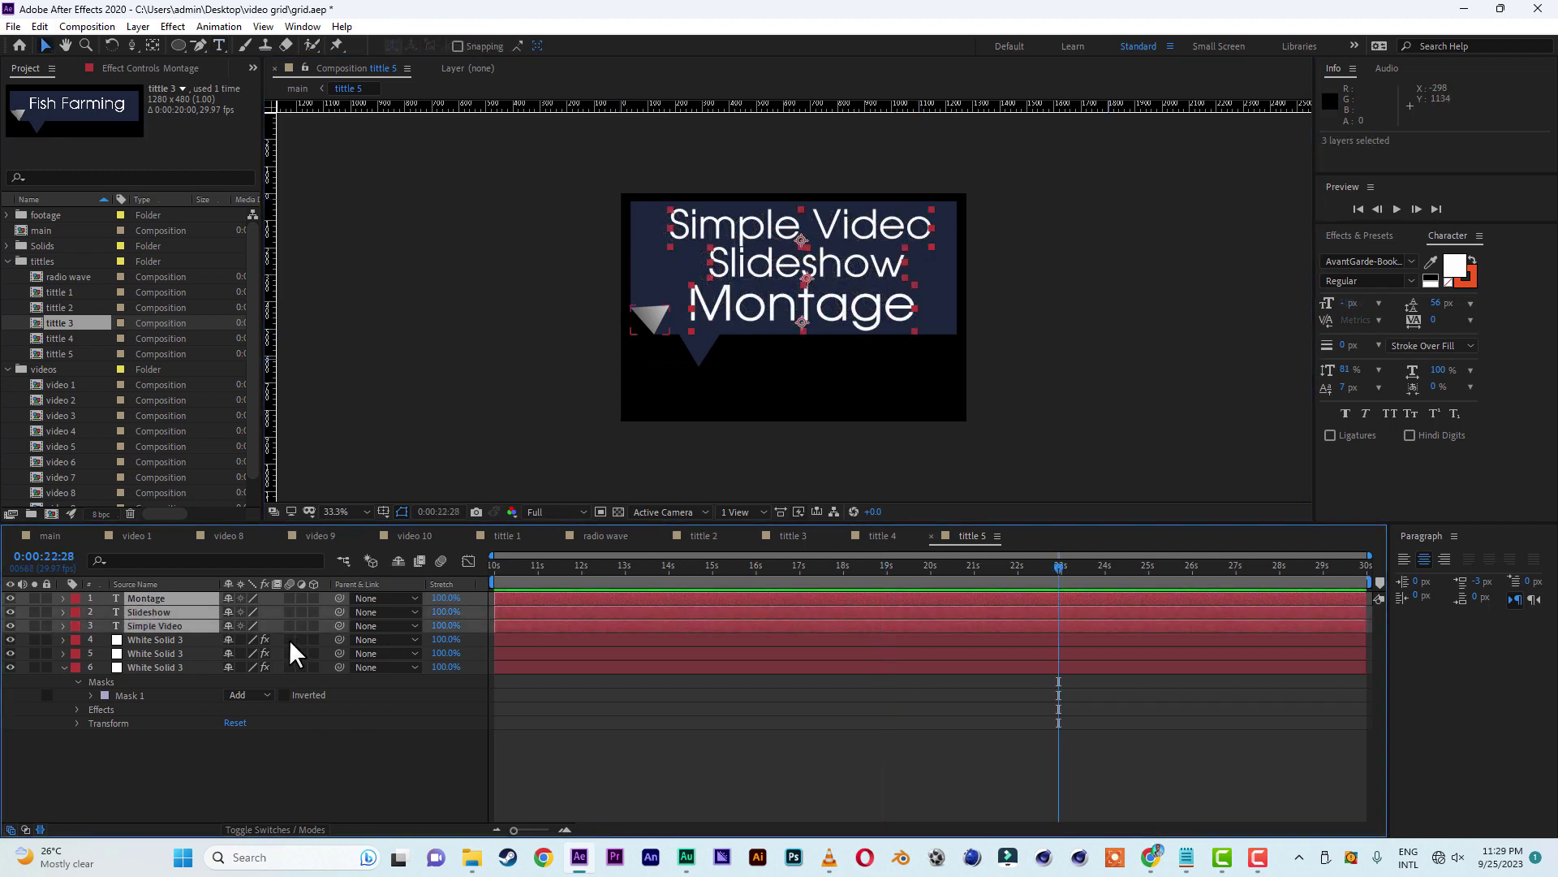
# - Scale the Montage, Slideshow and Simple Video text layers down to 82%
pyautogui.press('s')
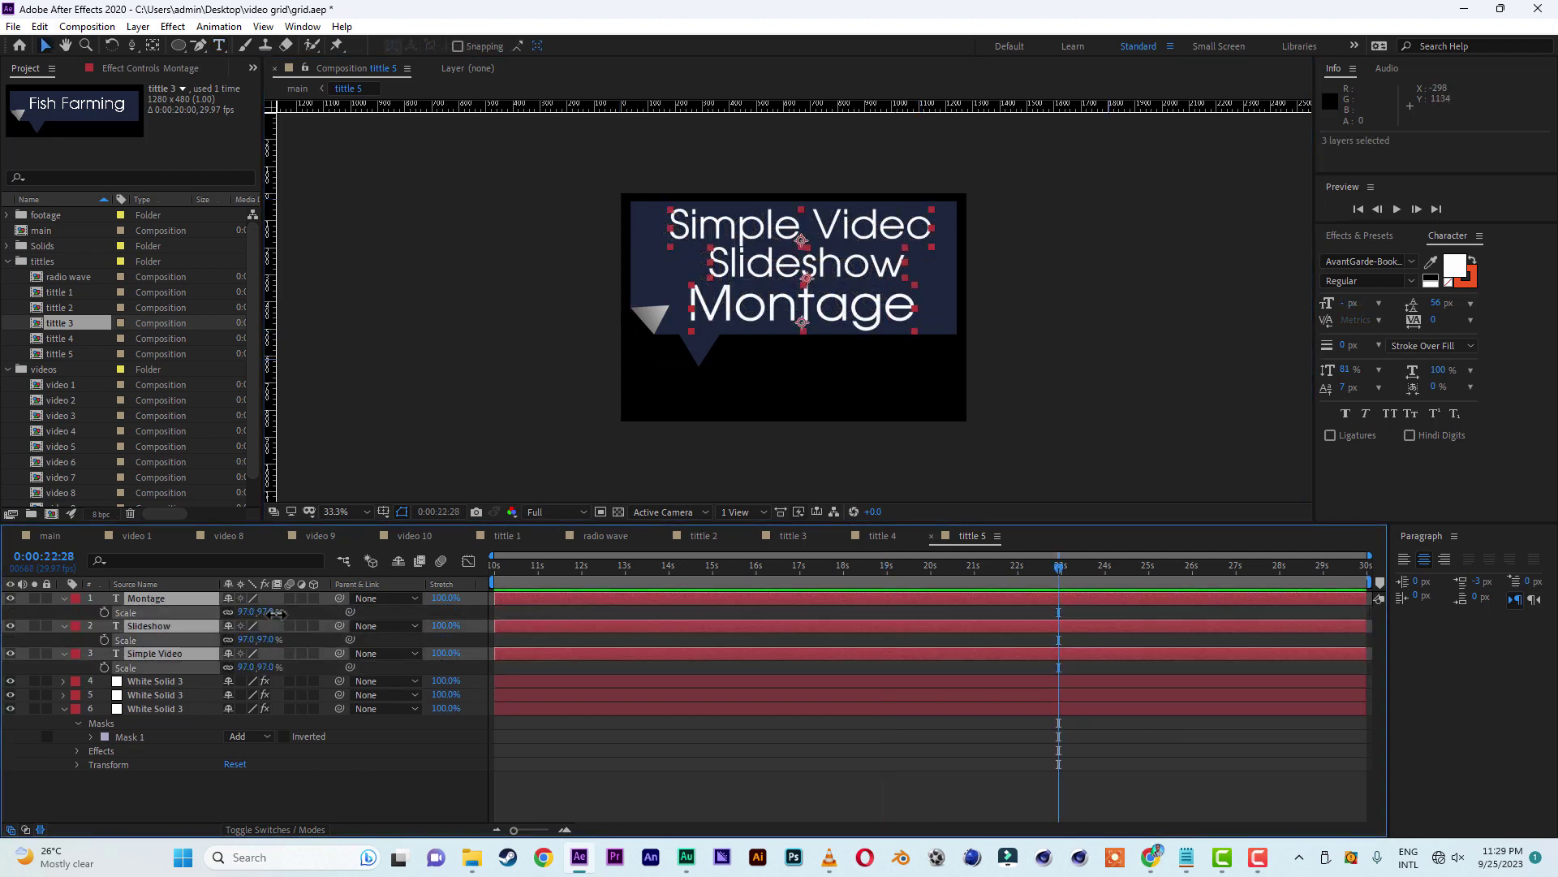
pyautogui.moveTo(280, 614); pyautogui.dragTo(266, 615)
pyautogui.click(128, 698)
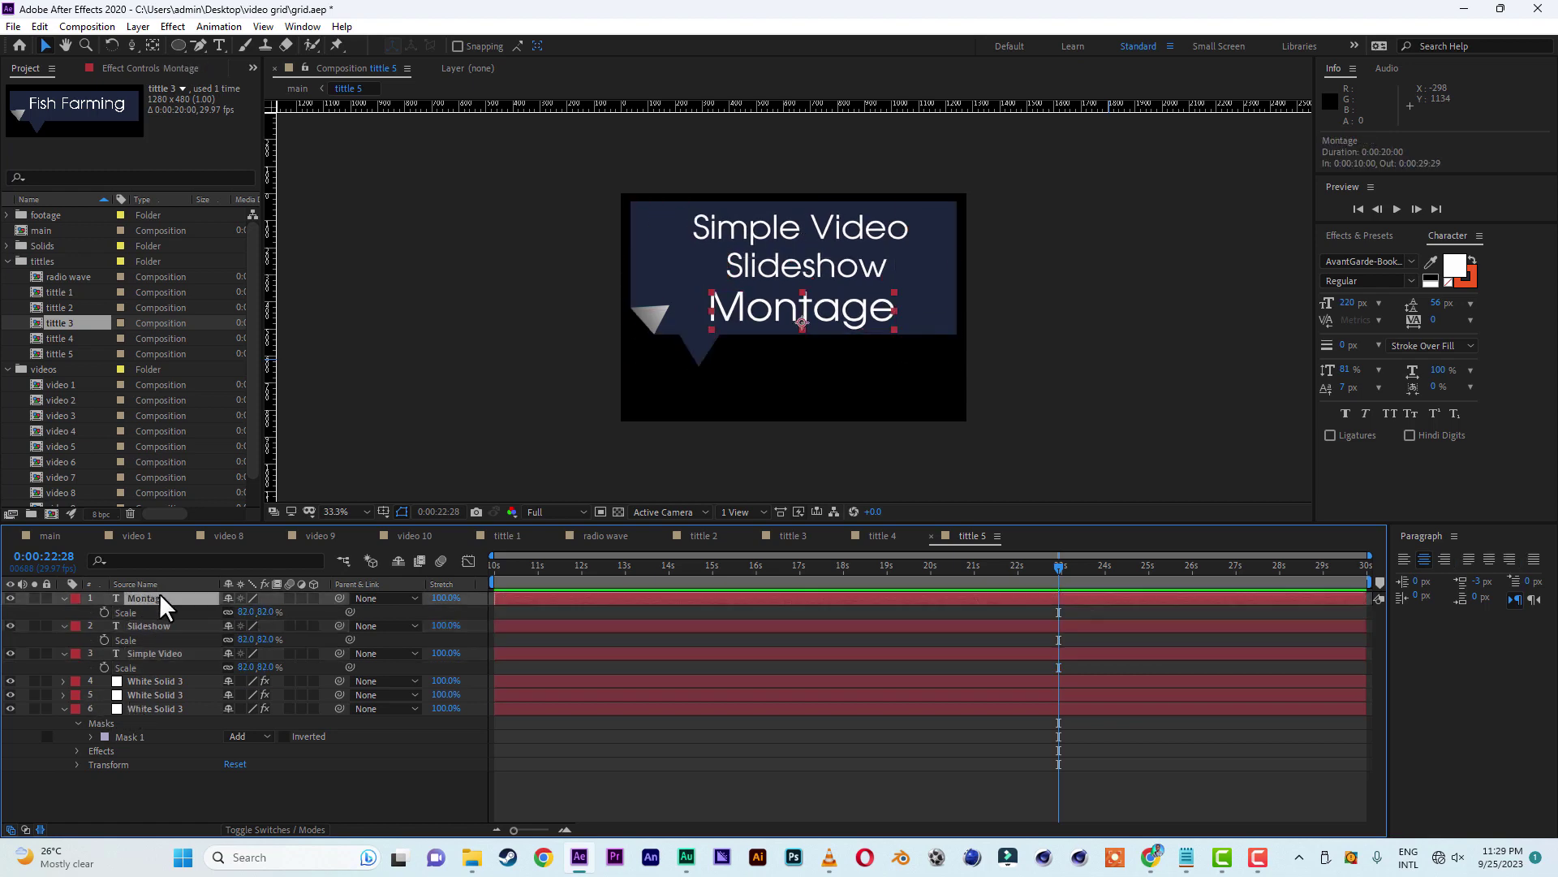
# - Move the Simple Video and Montage lines closer to the Slideshow line inside the callout box
pyautogui.click(159, 598)
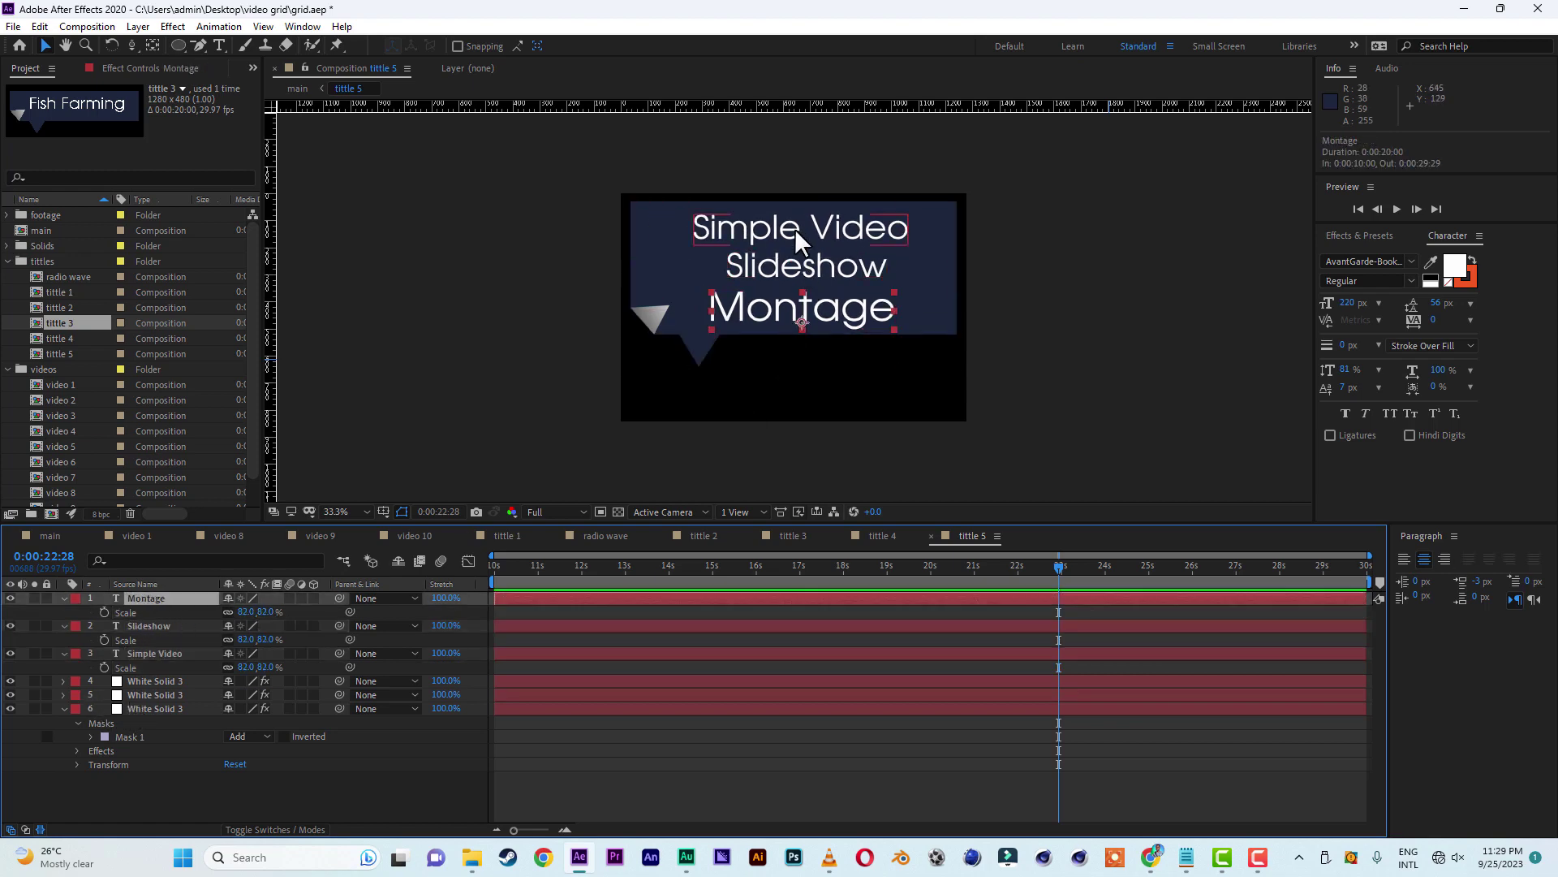
pyautogui.moveTo(800, 307); pyautogui.dragTo(801, 295)
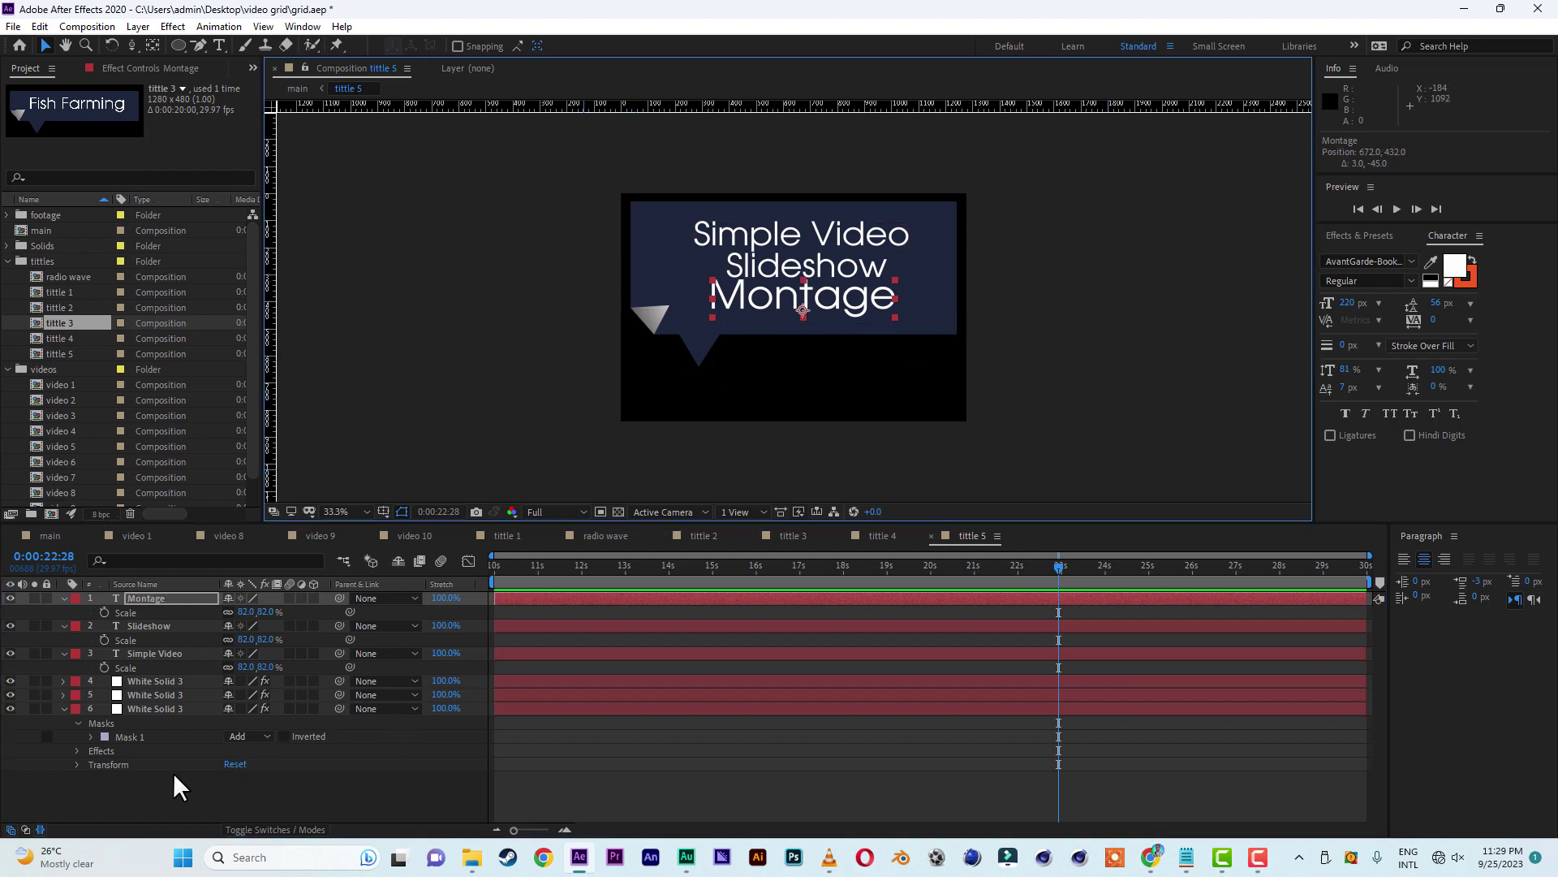
pyautogui.click(114, 773)
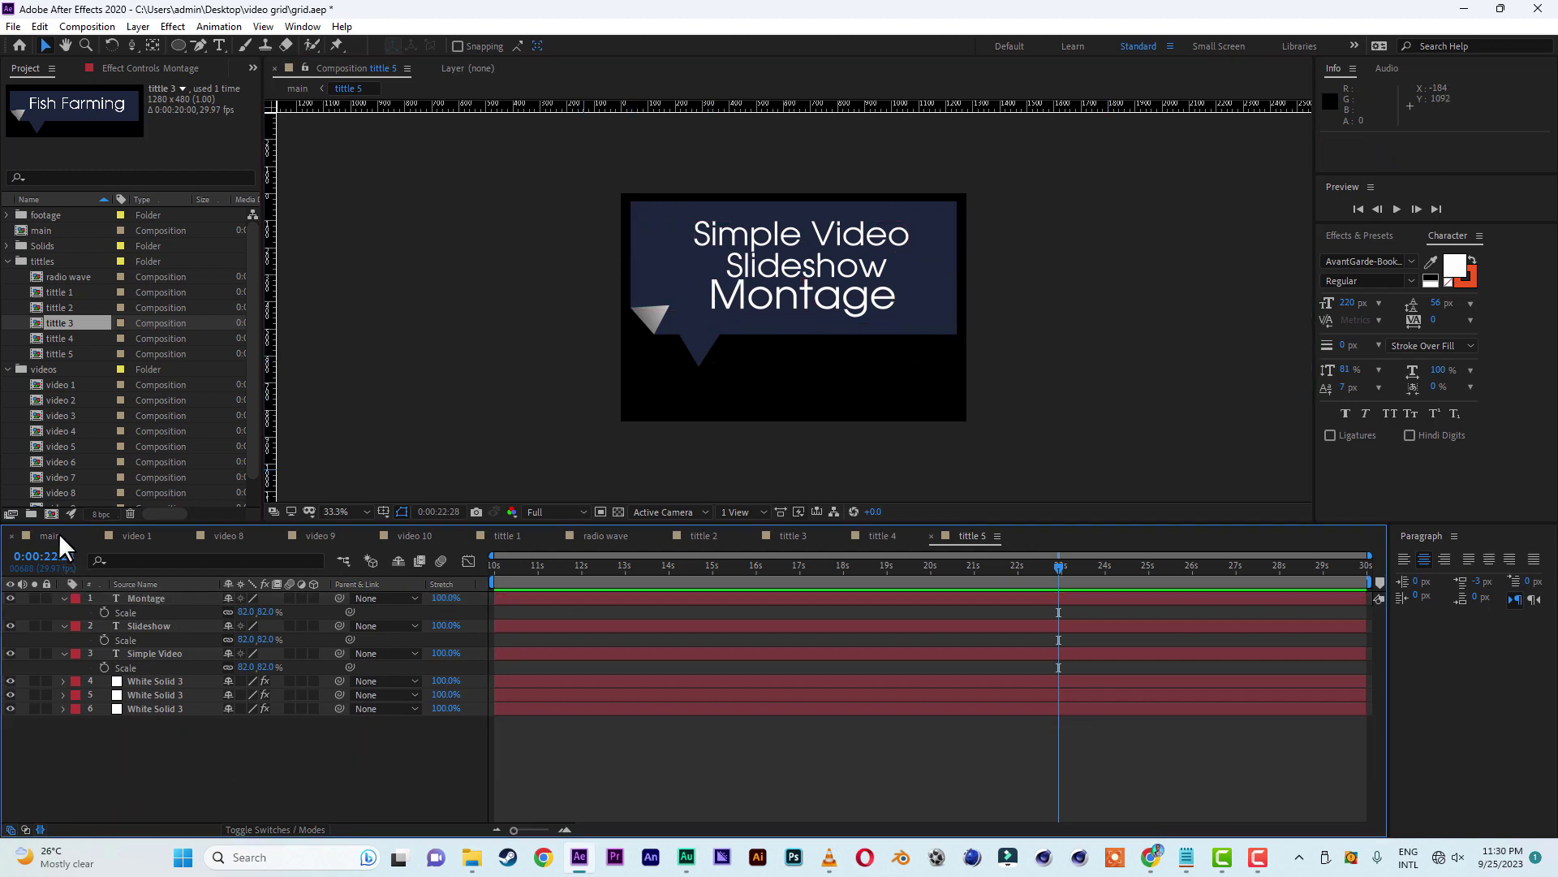
# - Return to the main composition, save the project and go to 0:00:10:00
pyautogui.click(57, 535)
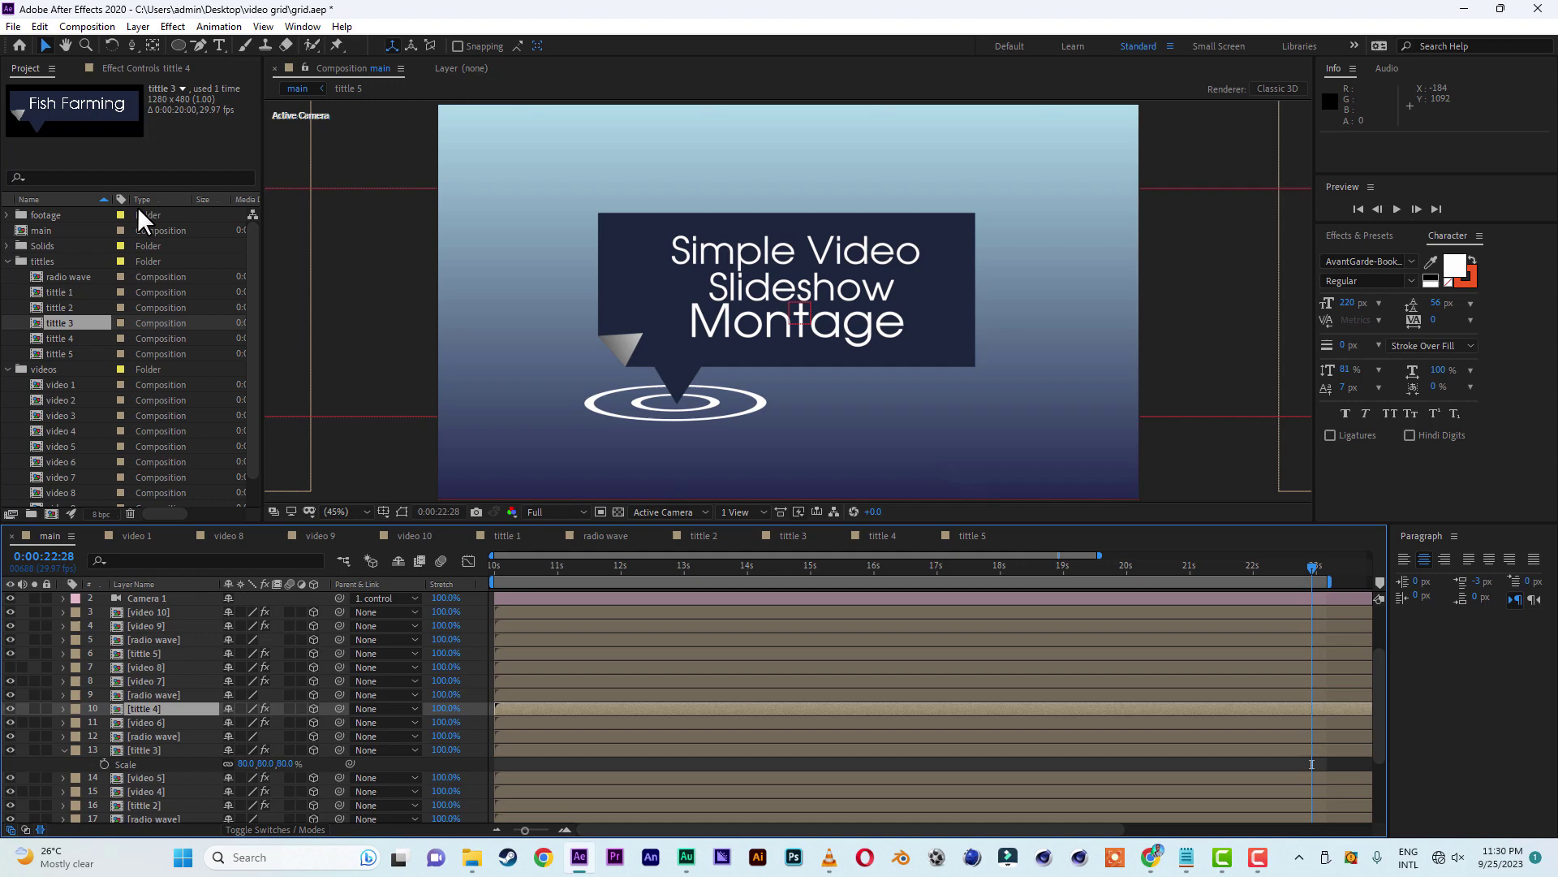
pyautogui.click(14, 26)
pyautogui.click(49, 177)
pyautogui.press('Home')
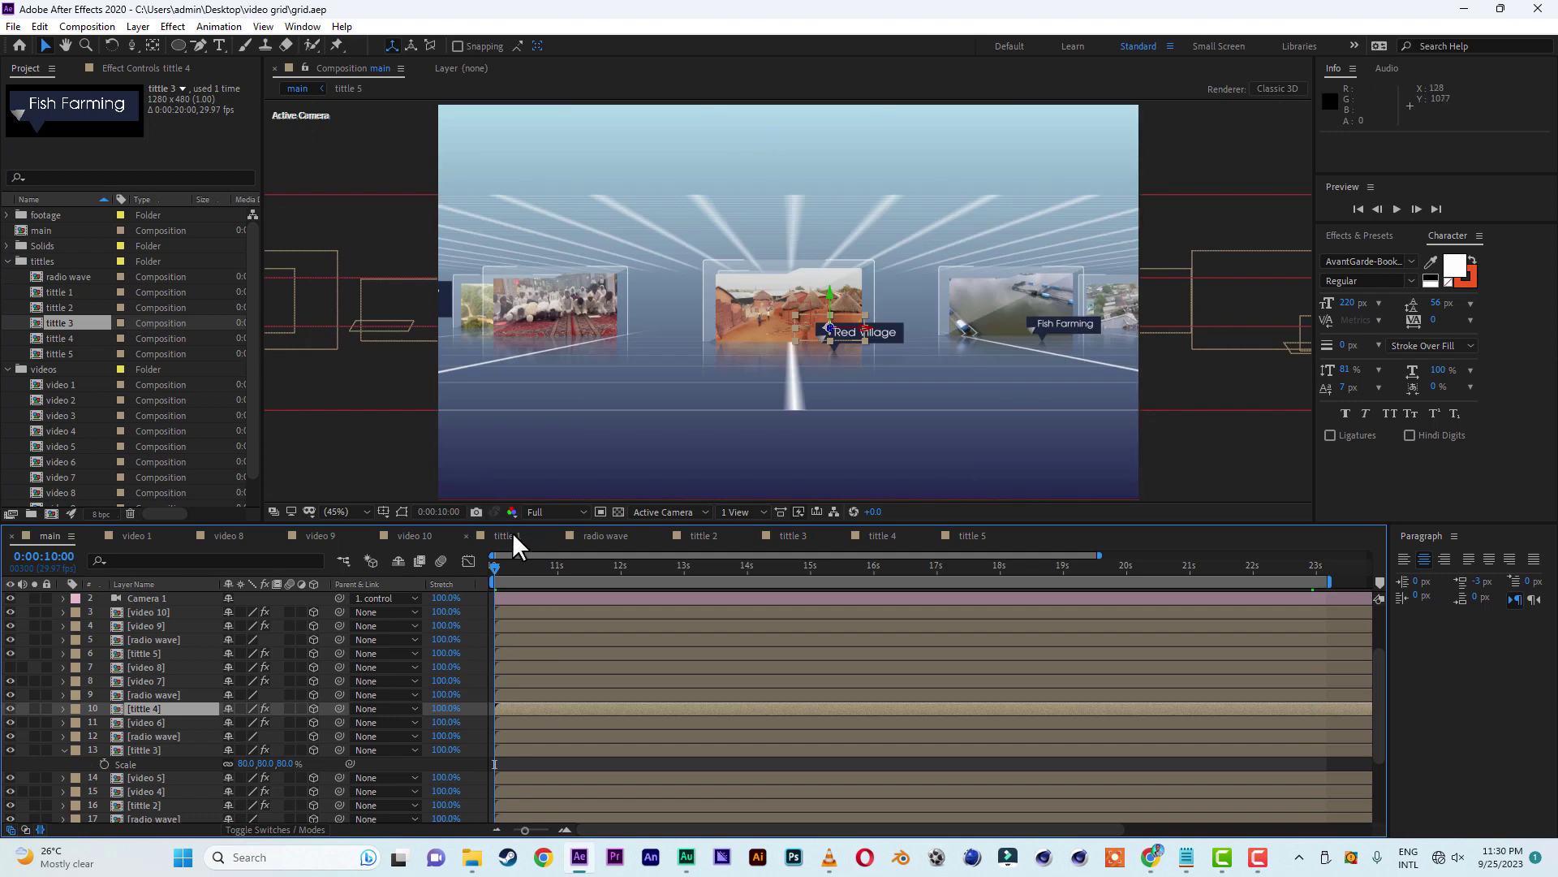
# - Create a white 1920 x 1080 px solid above the control layer in main
pyautogui.click(64, 749)
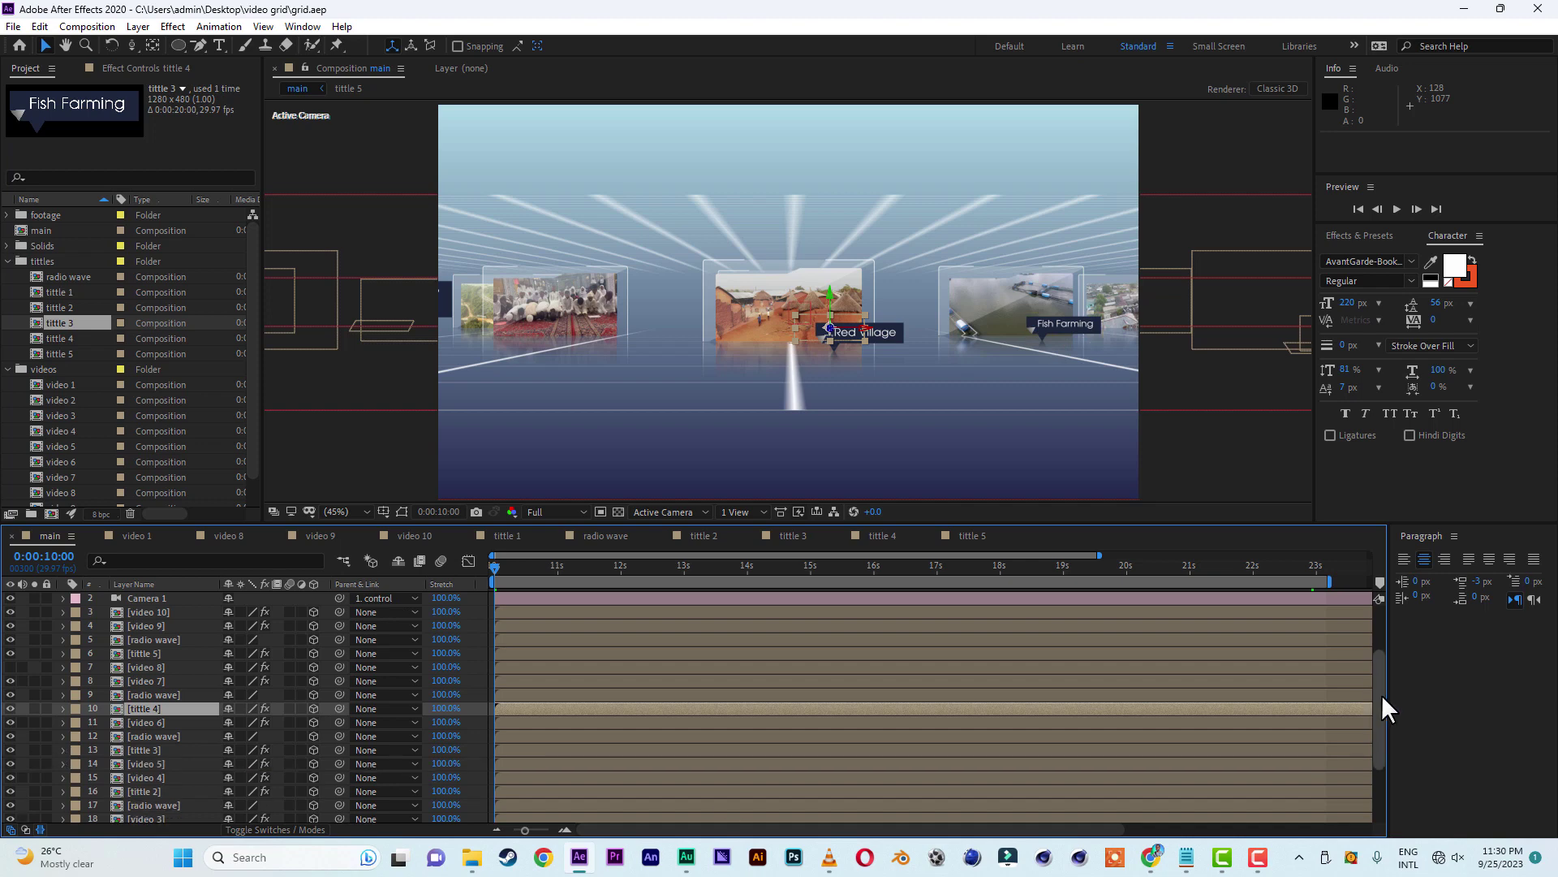
pyautogui.moveTo(1382, 694); pyautogui.dragTo(1391, 591)
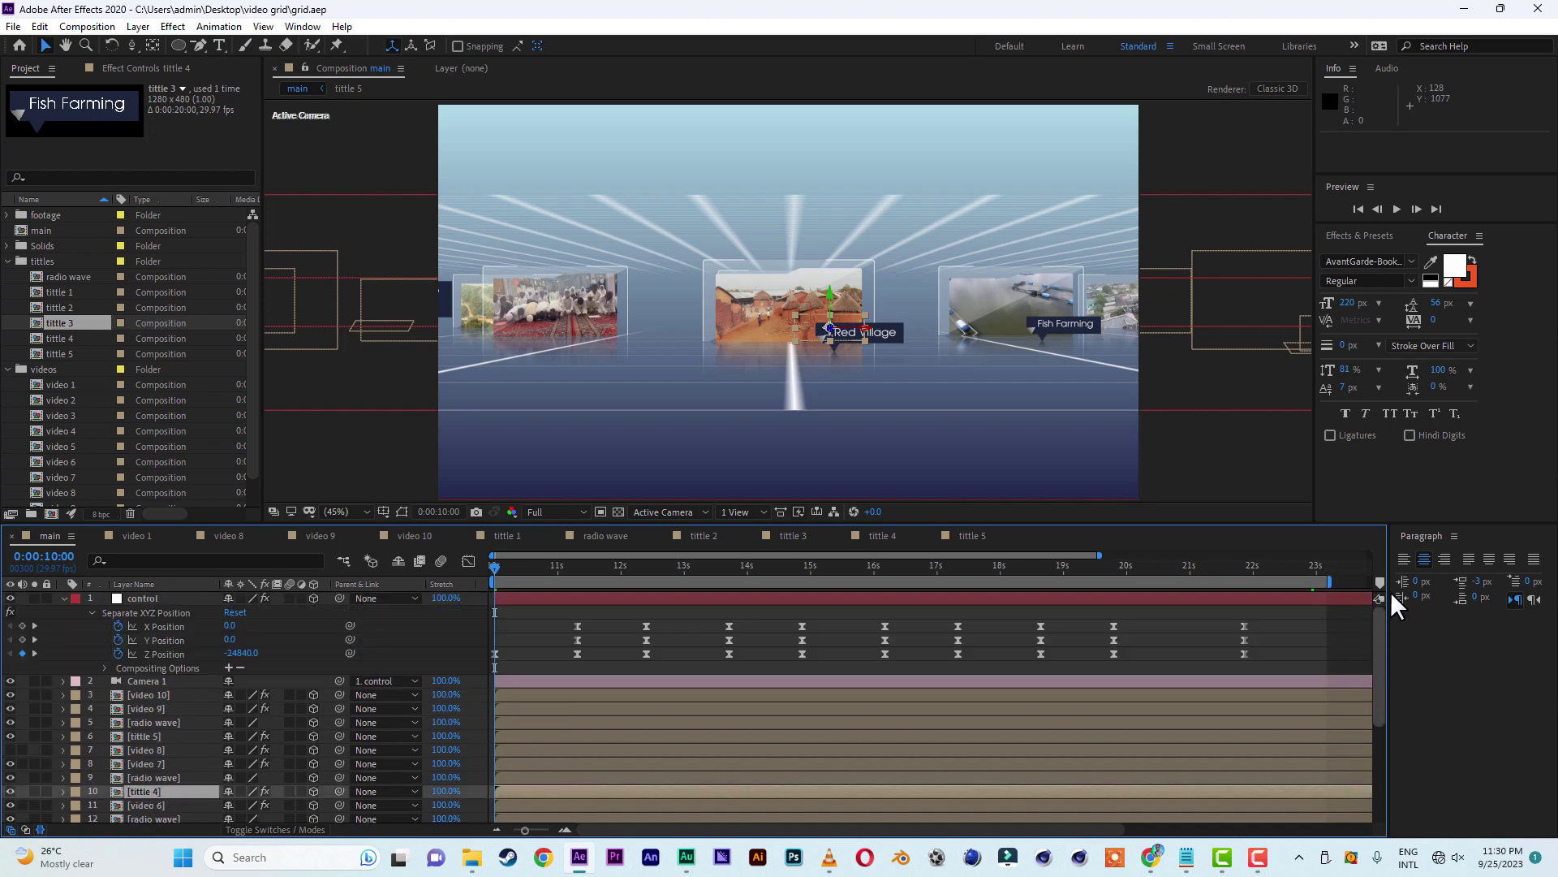
pyautogui.click(530, 597)
pyautogui.rightClick(22, 680)
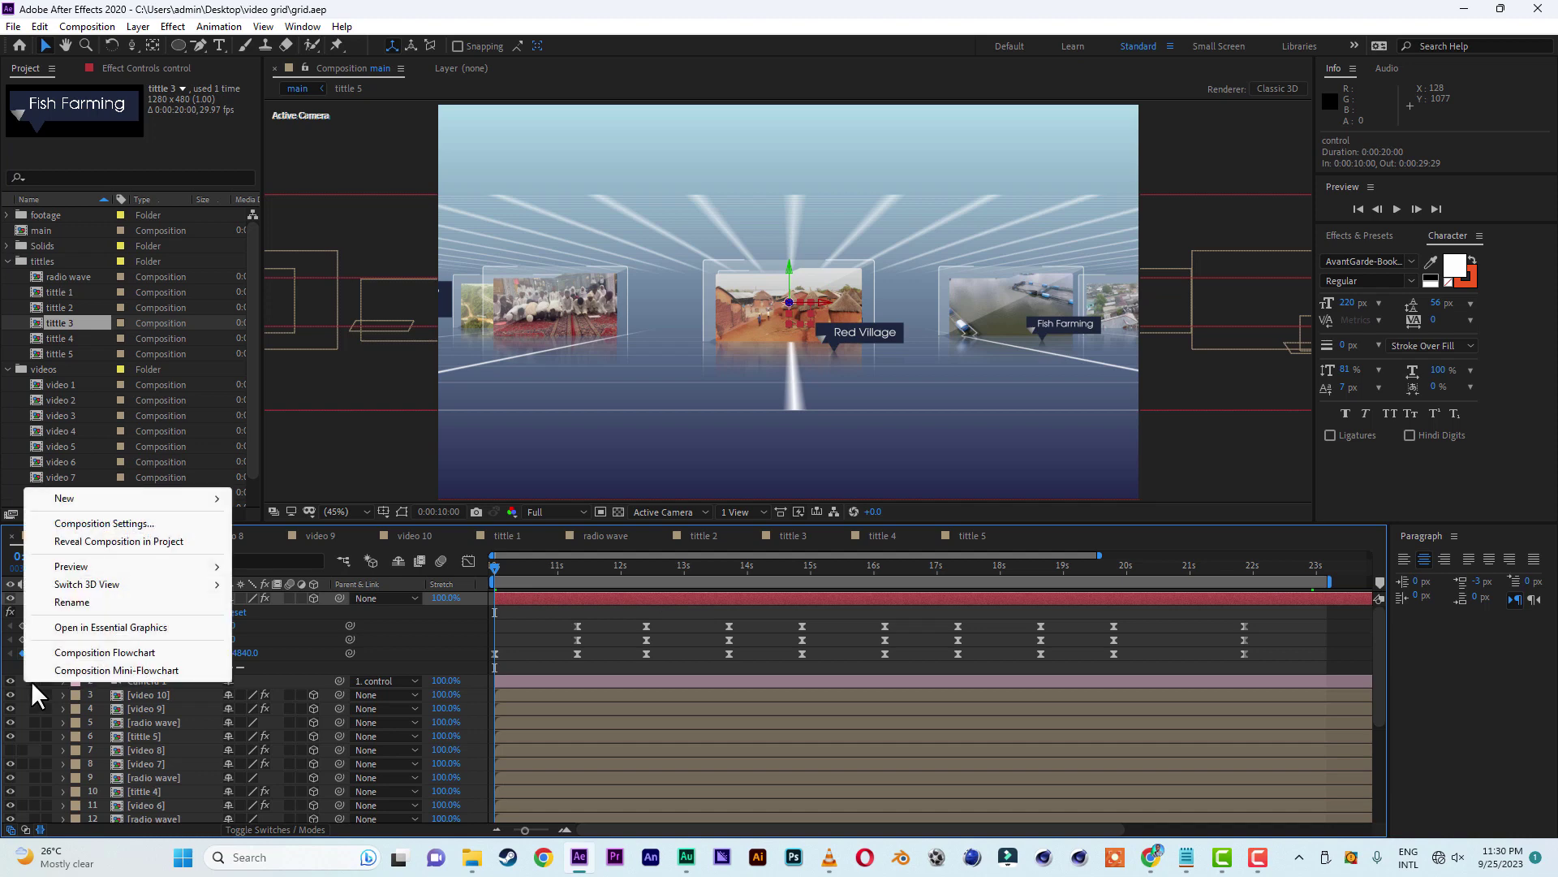
pyautogui.moveTo(159, 500)
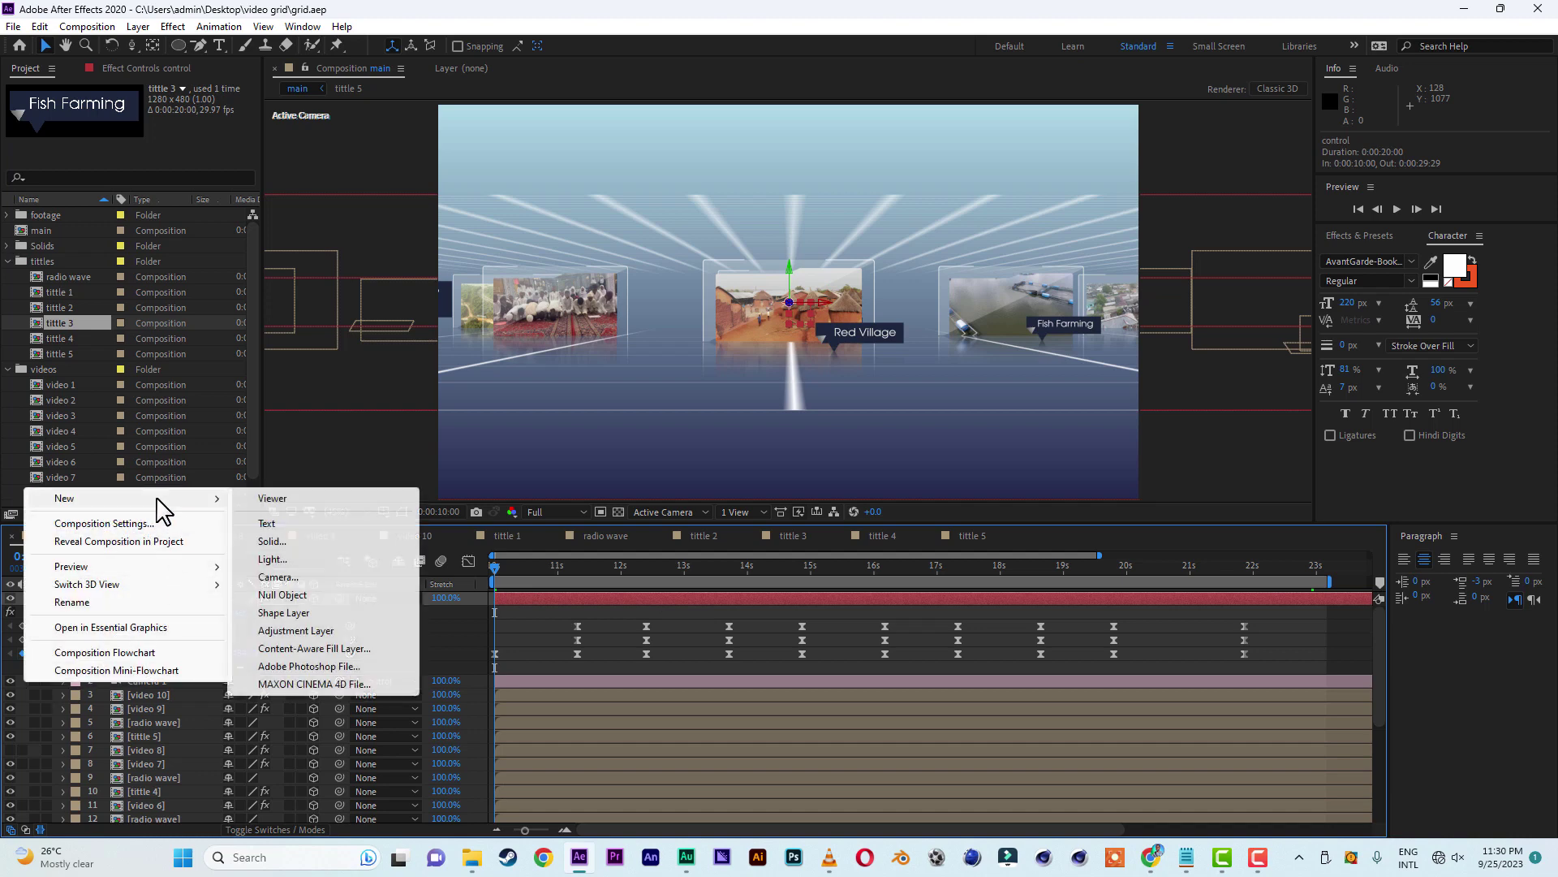
pyautogui.click(302, 541)
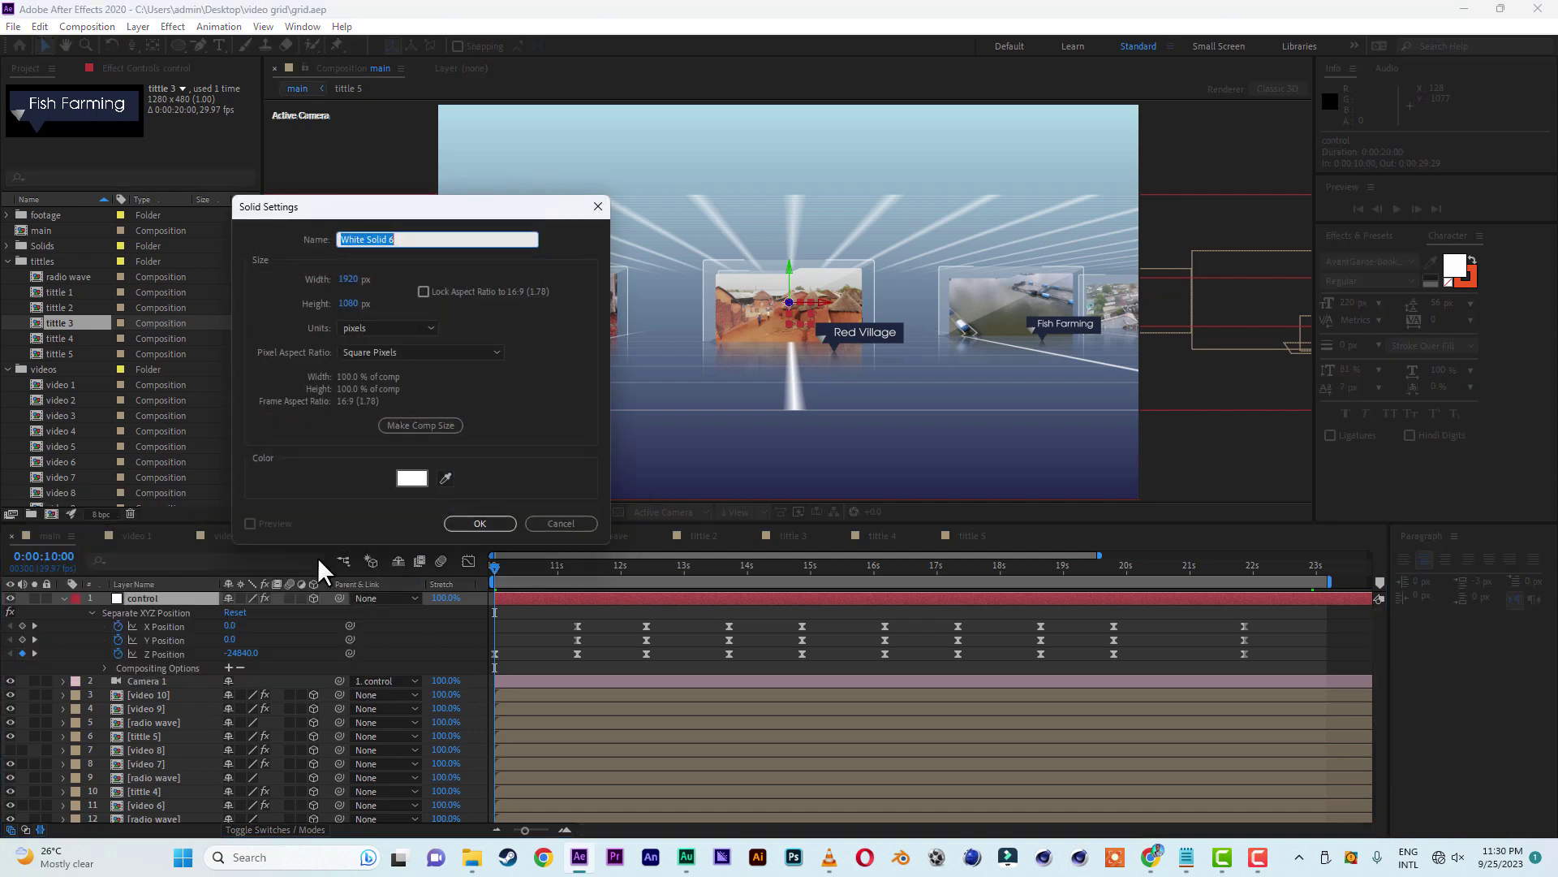
pyautogui.click(479, 523)
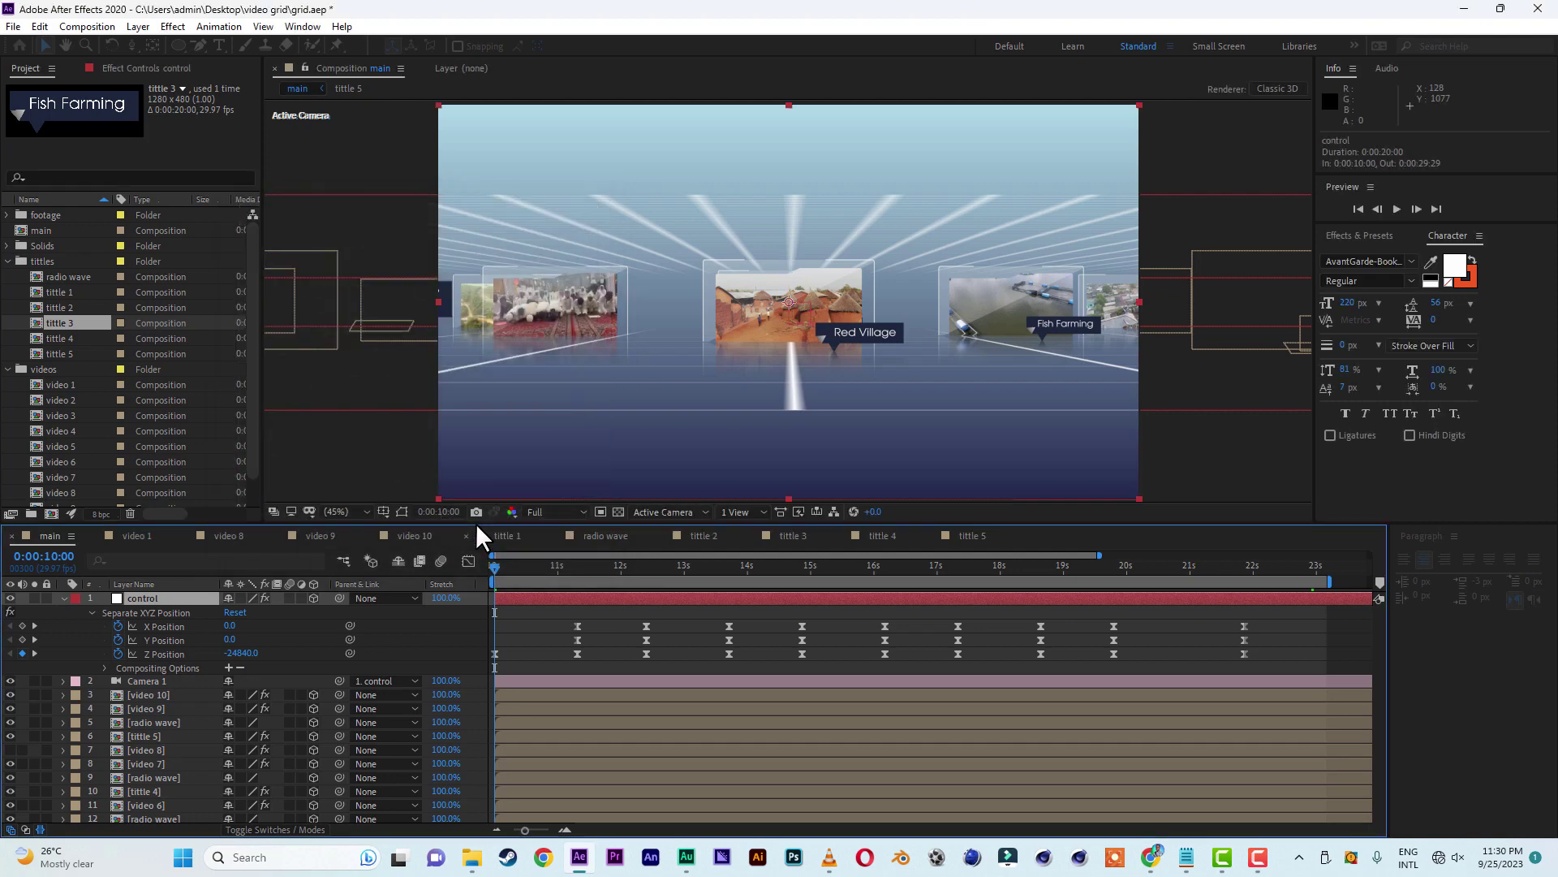
# - At 0:00:11:09, draw a thin rectangular mask about 73 px high across the middle of the white solid, extending past both frame edges
pyautogui.click(577, 566)
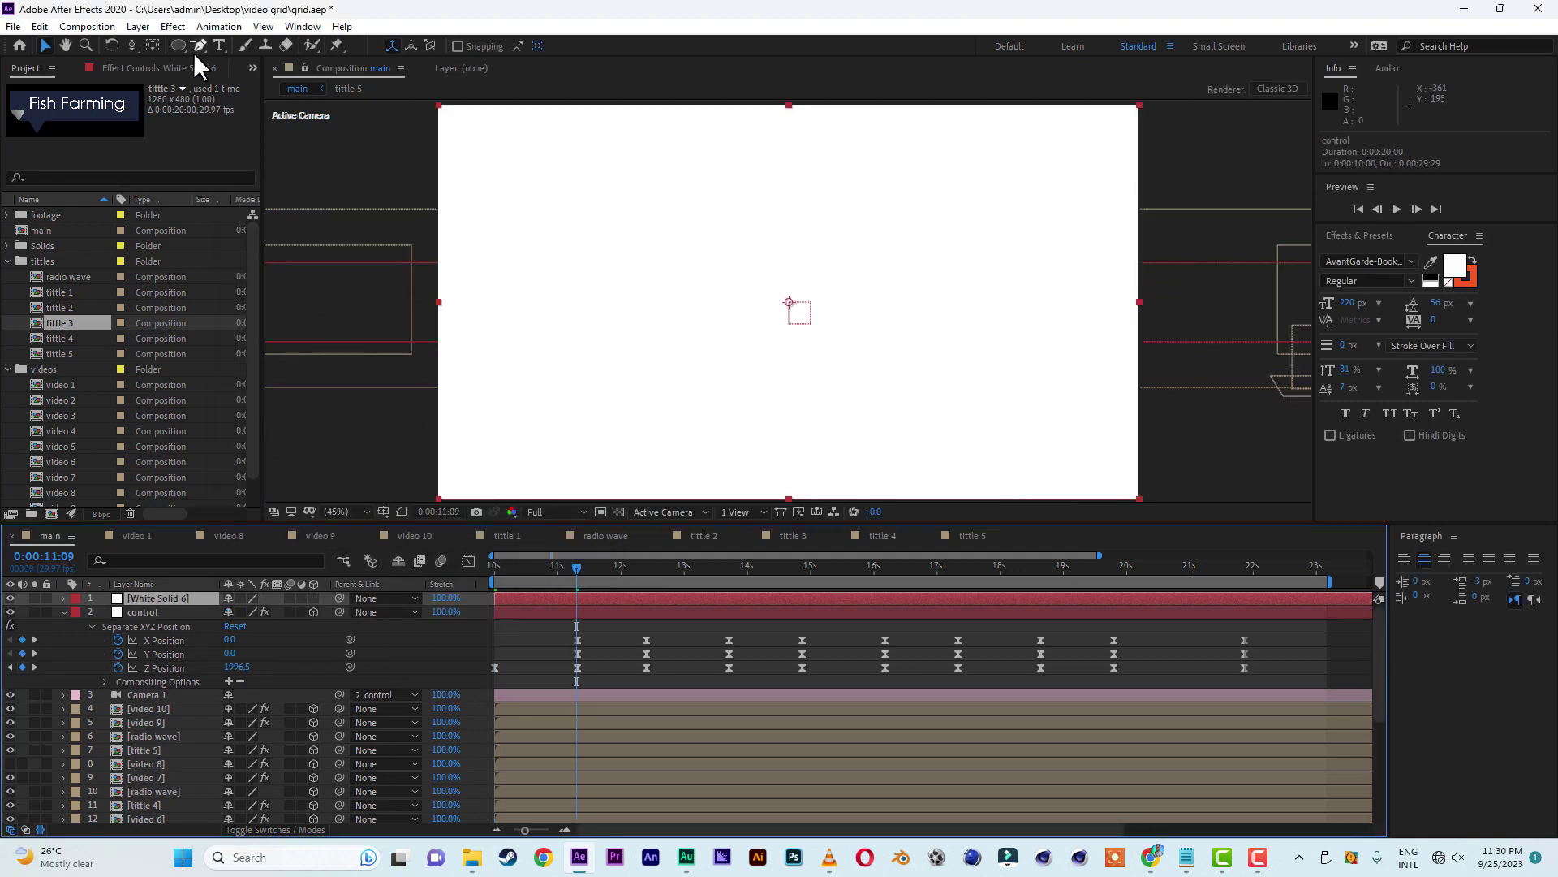
pyautogui.click(183, 51)
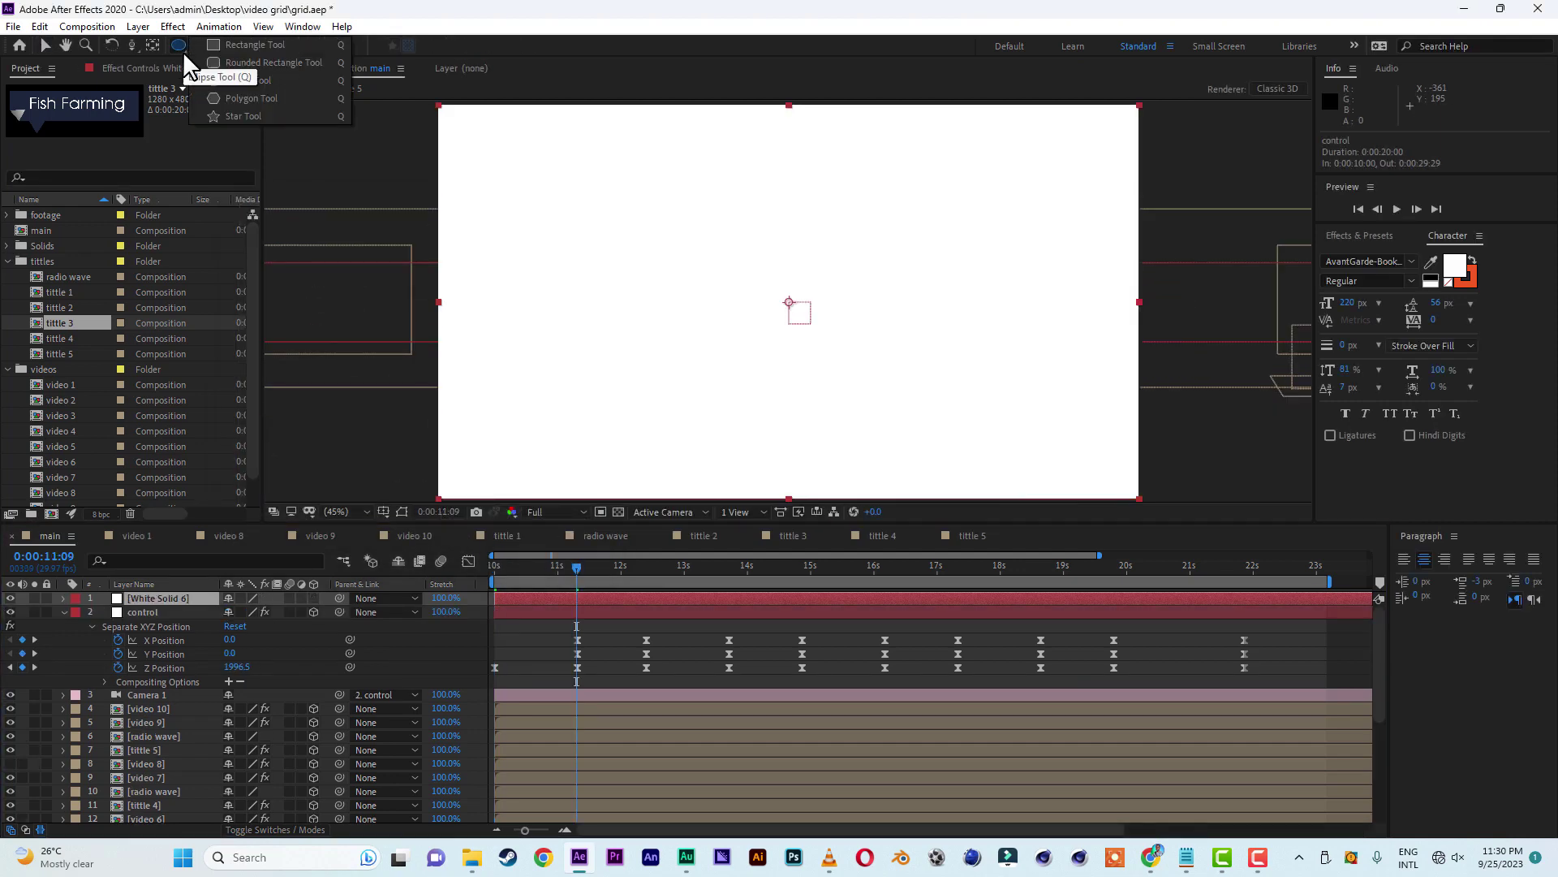
pyautogui.click(253, 44)
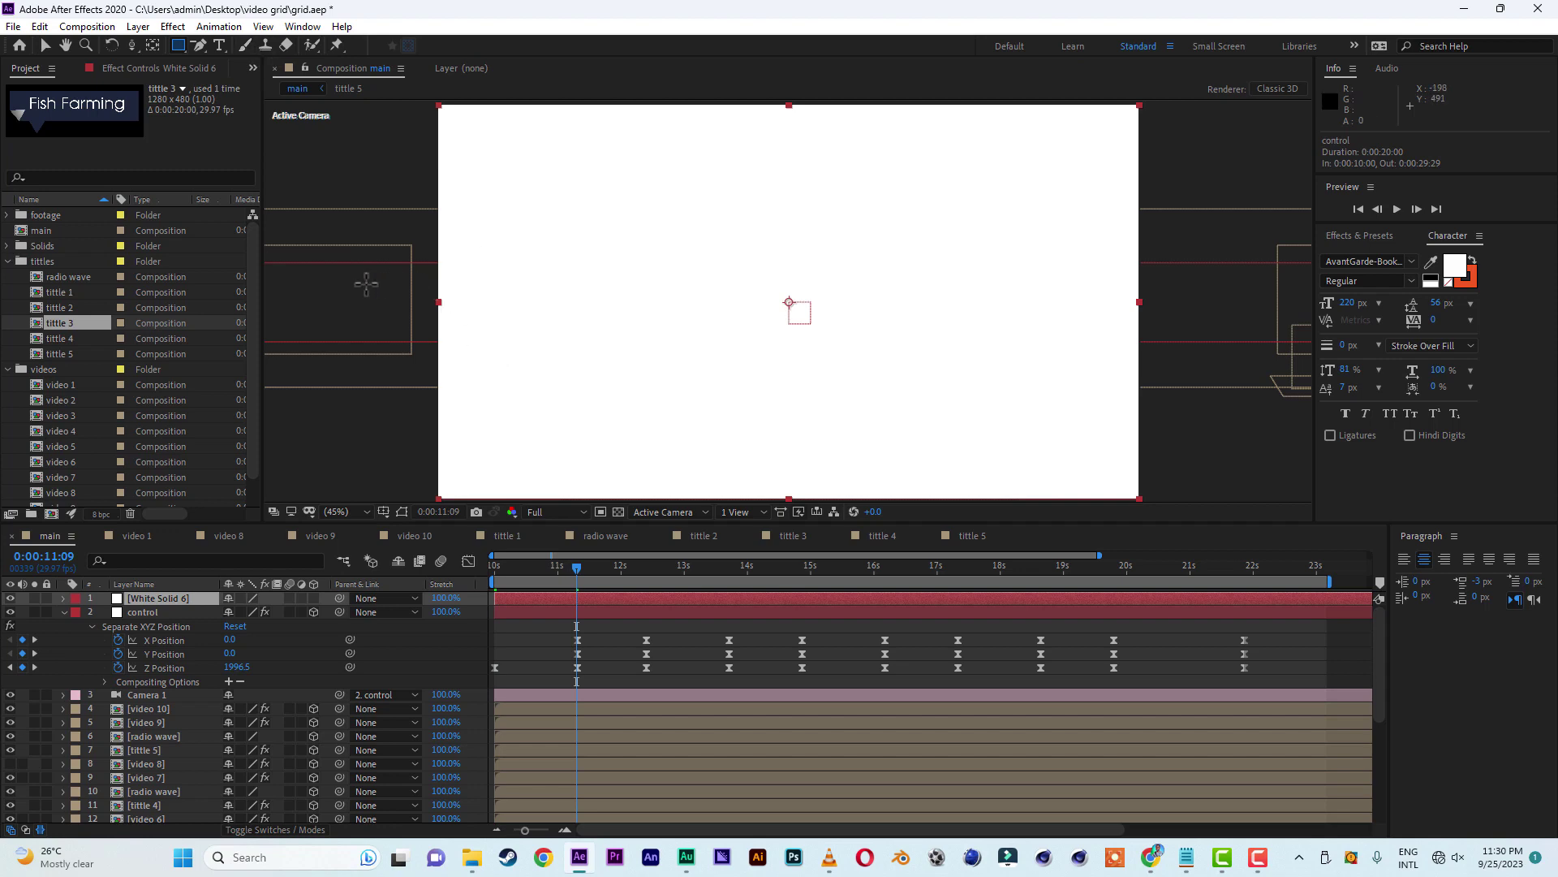
pyautogui.moveTo(366, 283); pyautogui.dragTo(1194, 309)
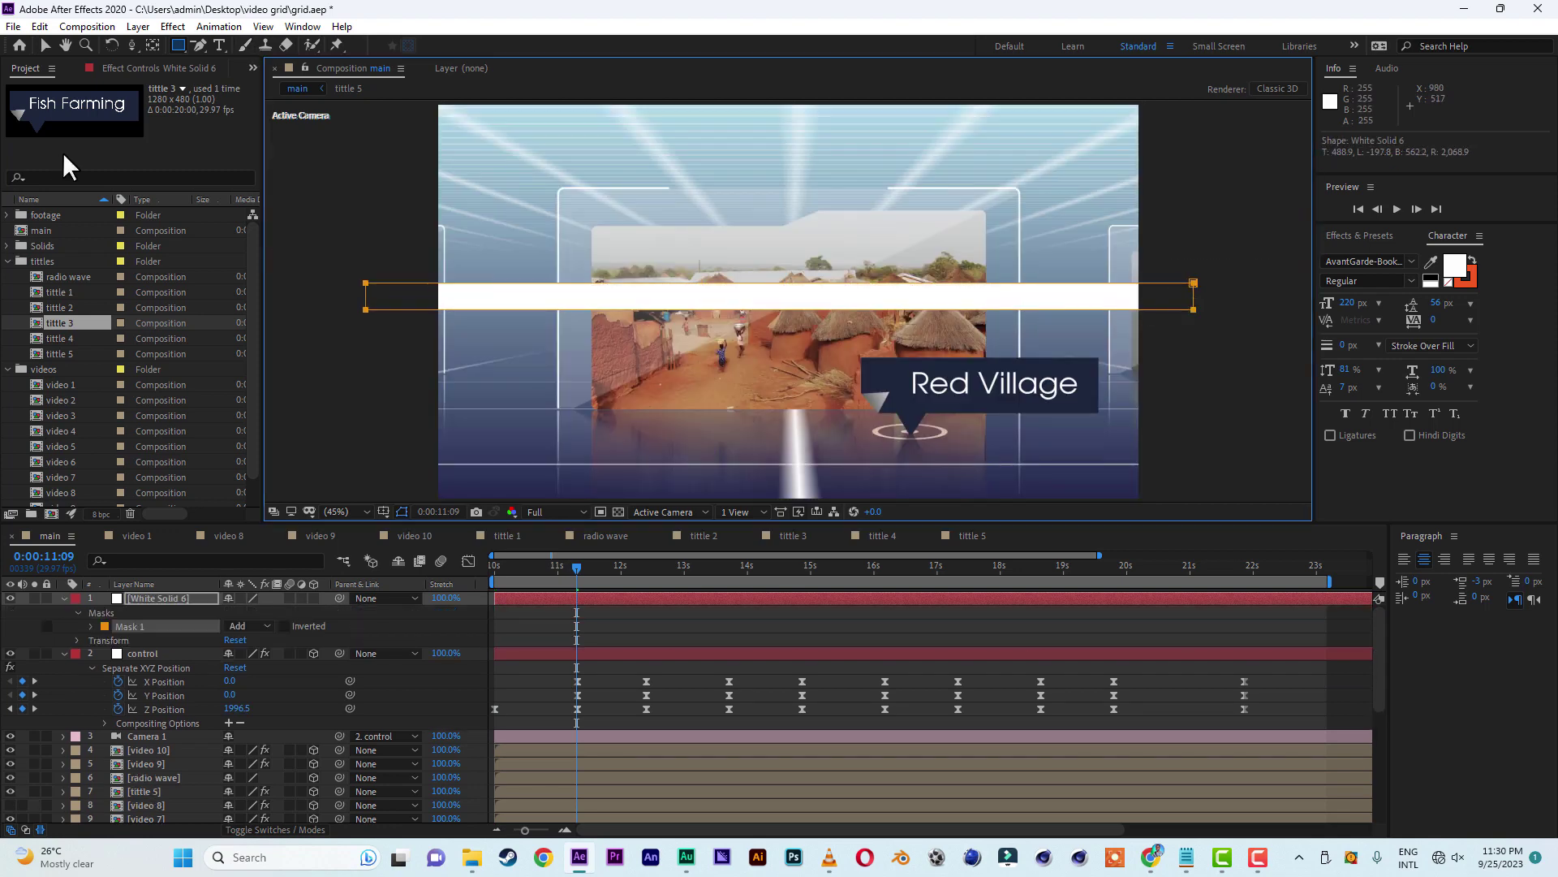
pyautogui.click(46, 45)
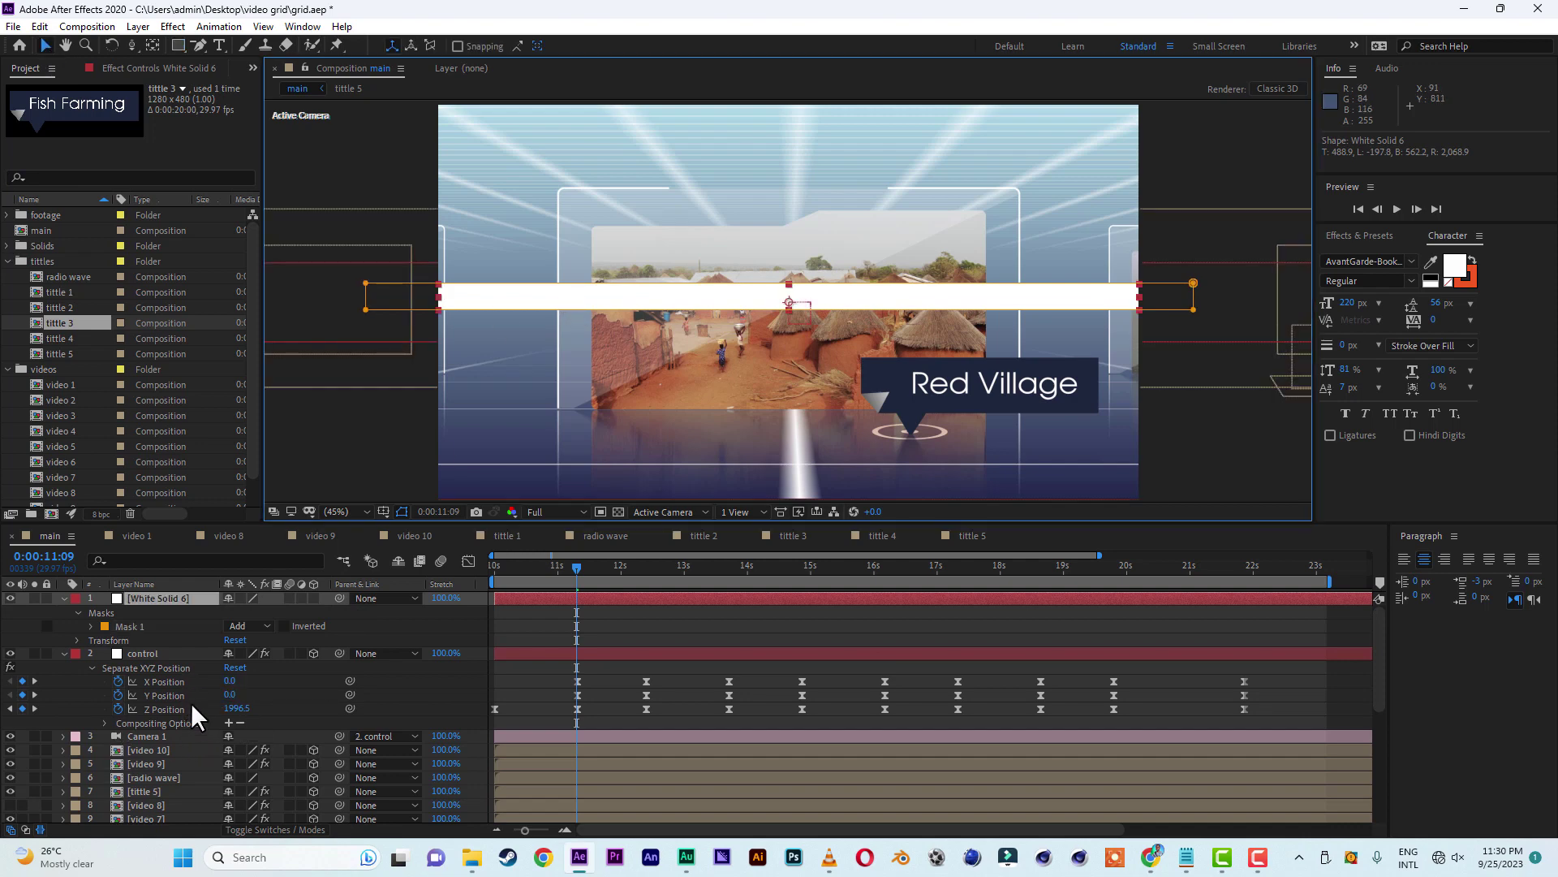
# - Set the white solid's Mask 1 mode to Subtract and expand its mask properties
pyautogui.click(245, 625)
pyautogui.click(262, 679)
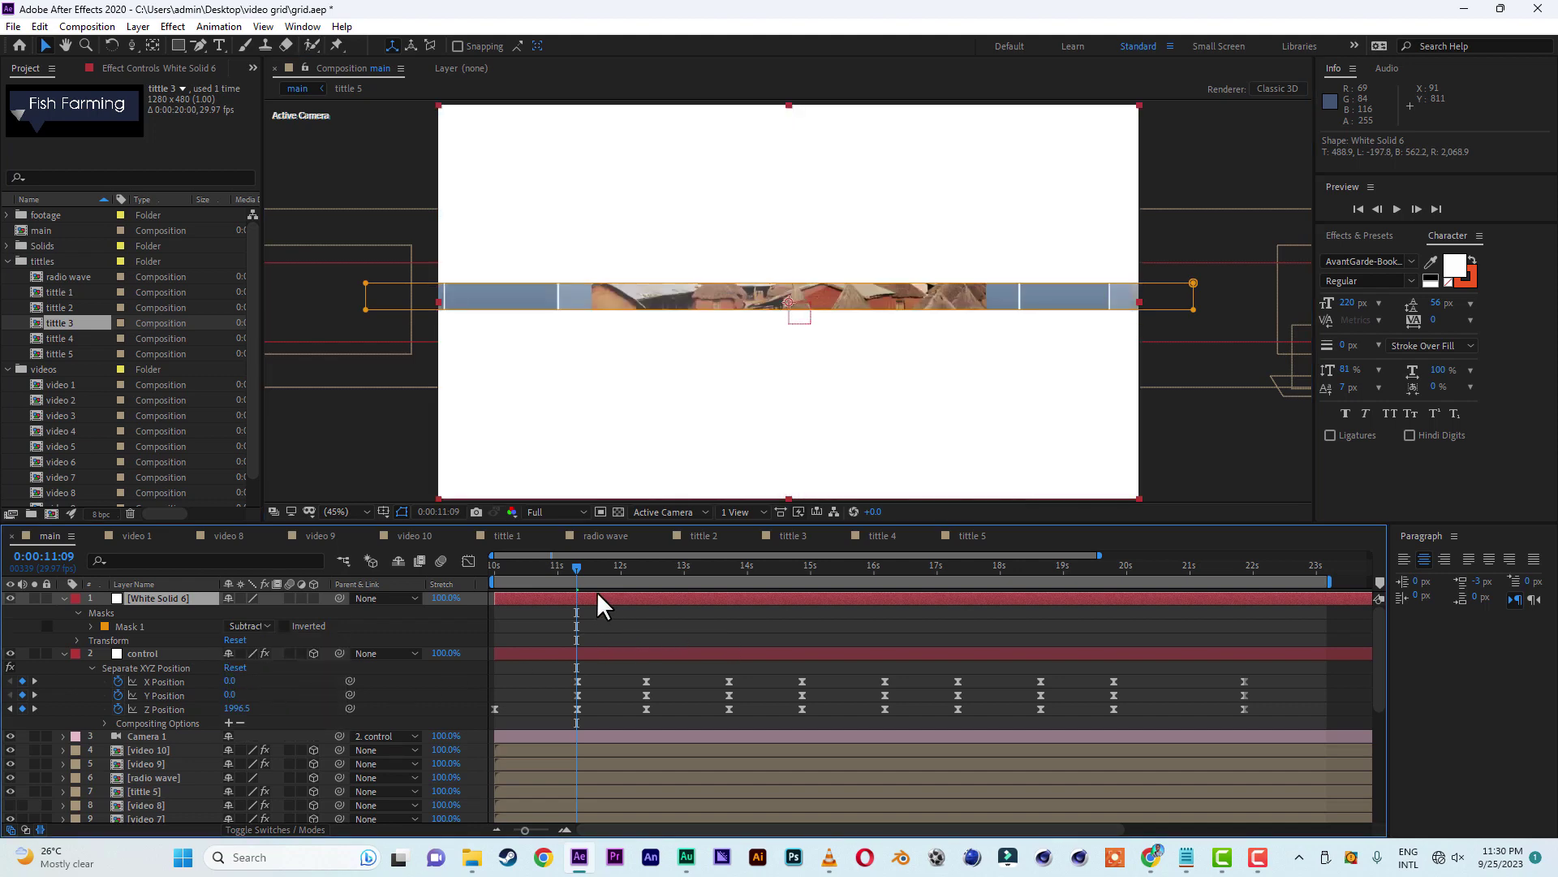
pyautogui.click(90, 626)
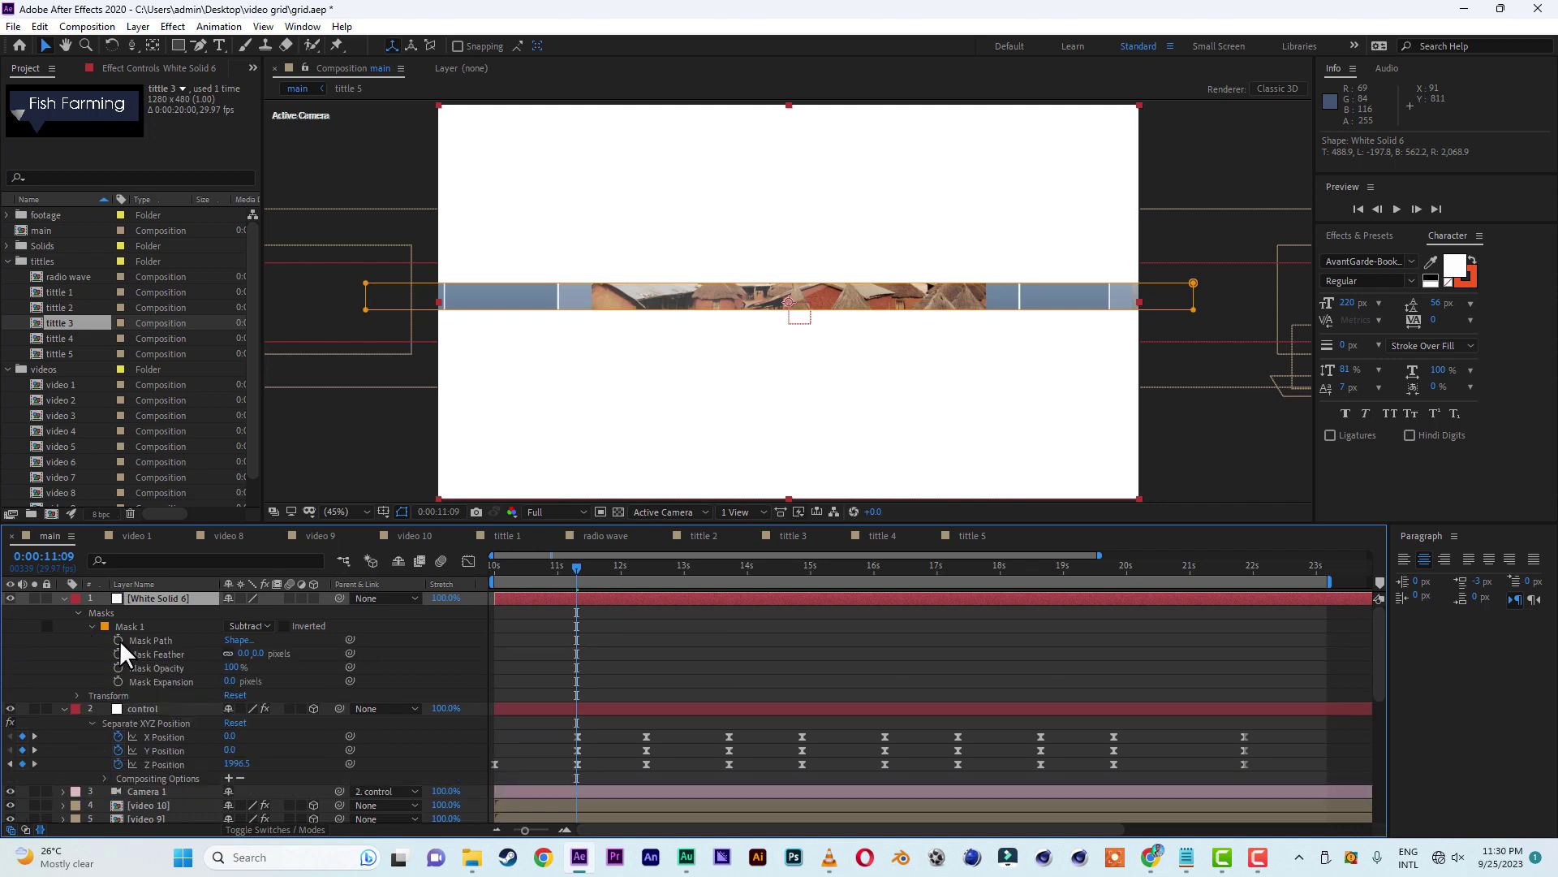
# - At 0:00:11:09, stretch the white solid's mask vertically past the frame's upper and lower edges and enable Mask Path keyframing
pyautogui.click(779, 283)
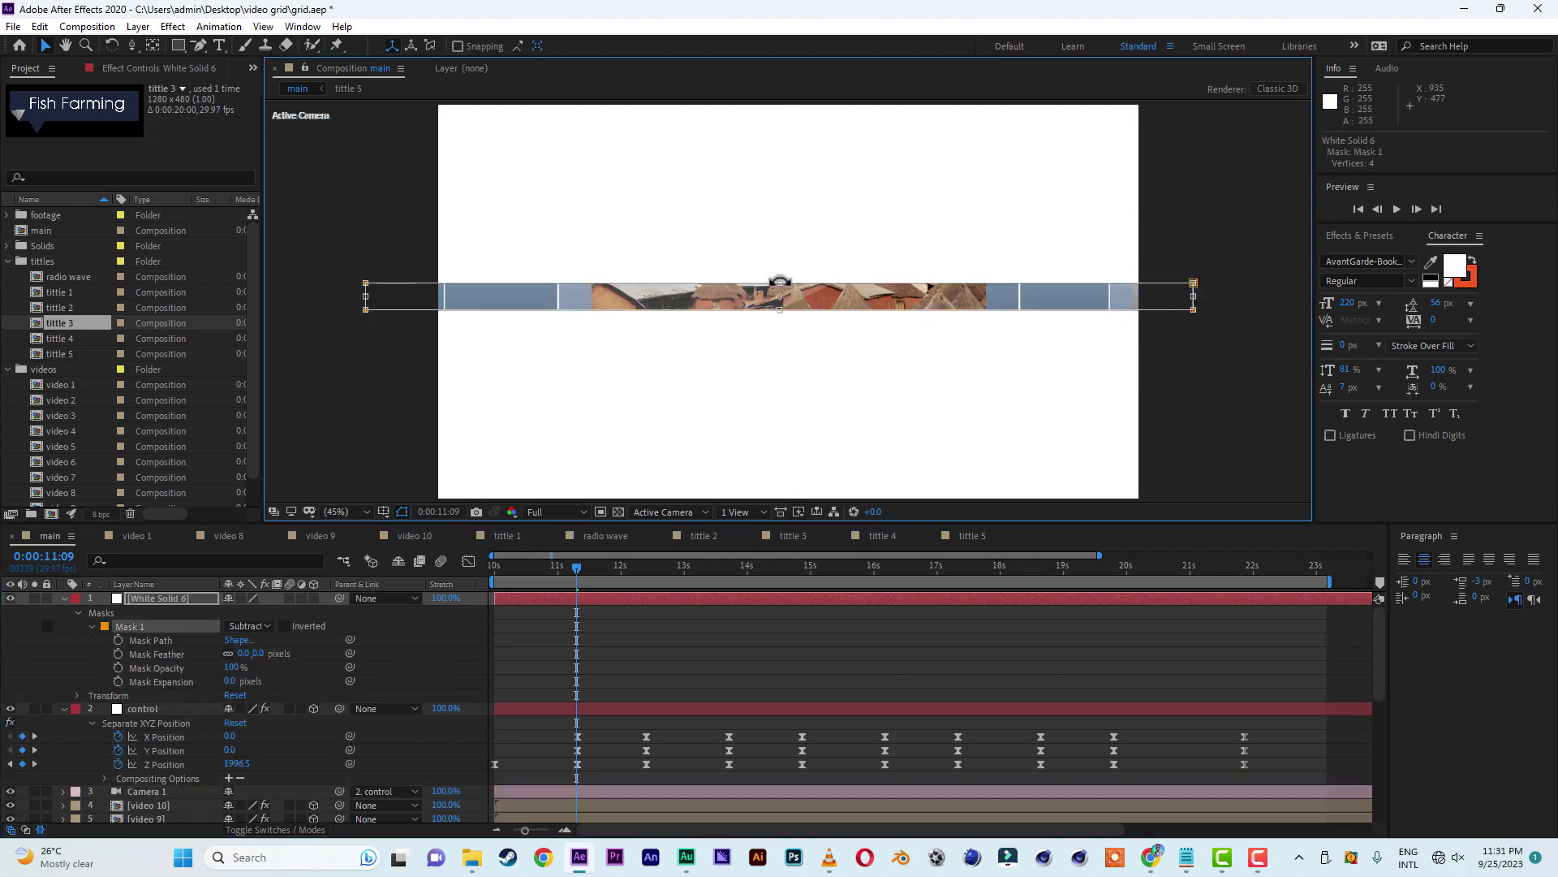
pyautogui.moveTo(776, 278); pyautogui.dragTo(768, 110)
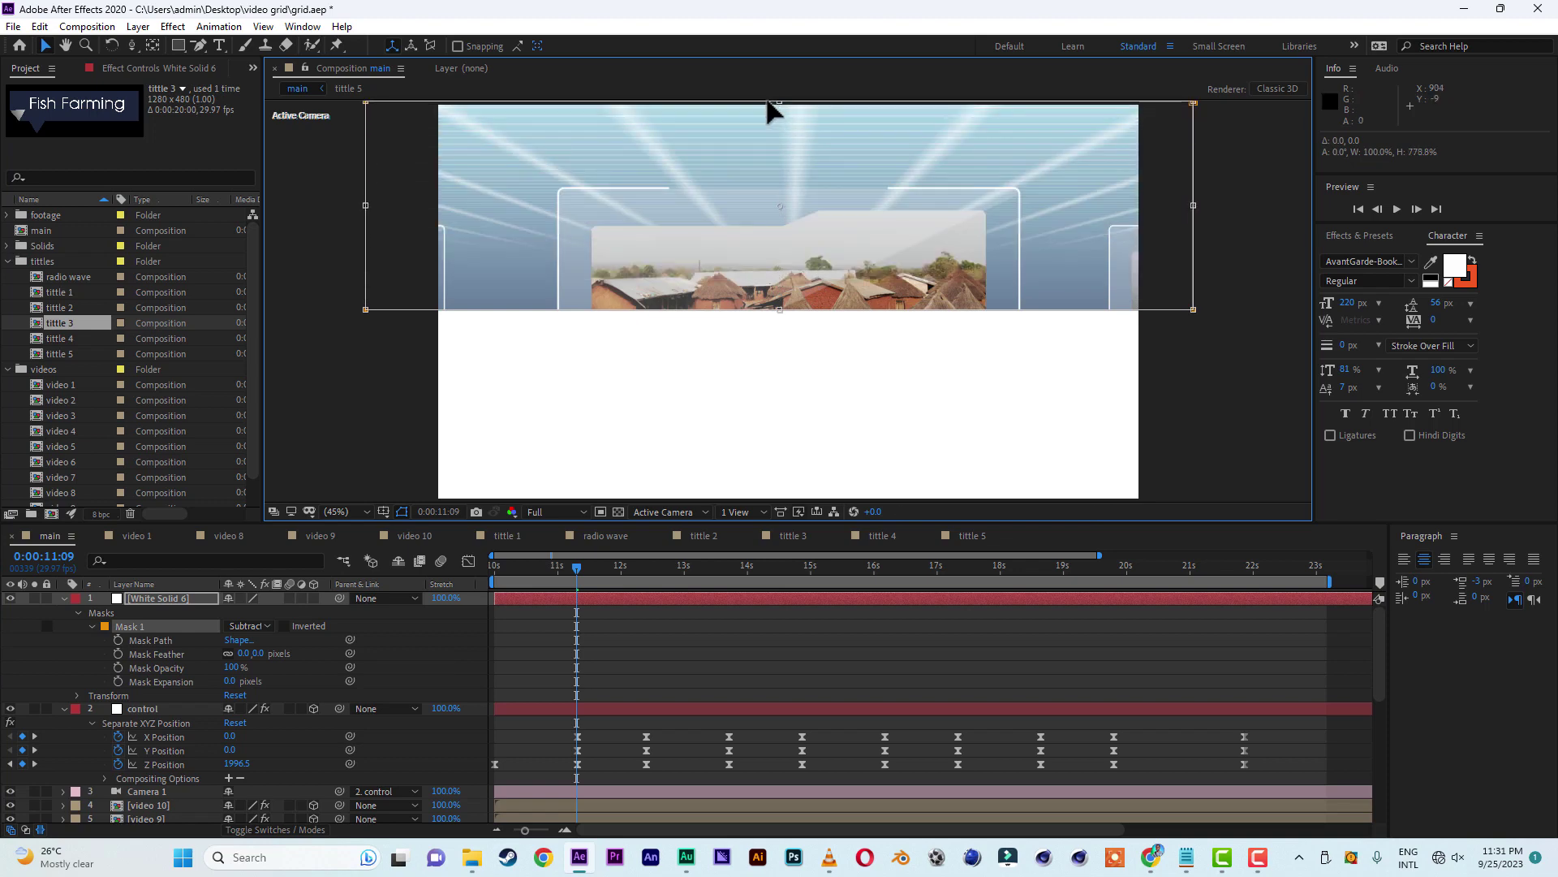
pyautogui.moveTo(779, 311); pyautogui.dragTo(781, 513)
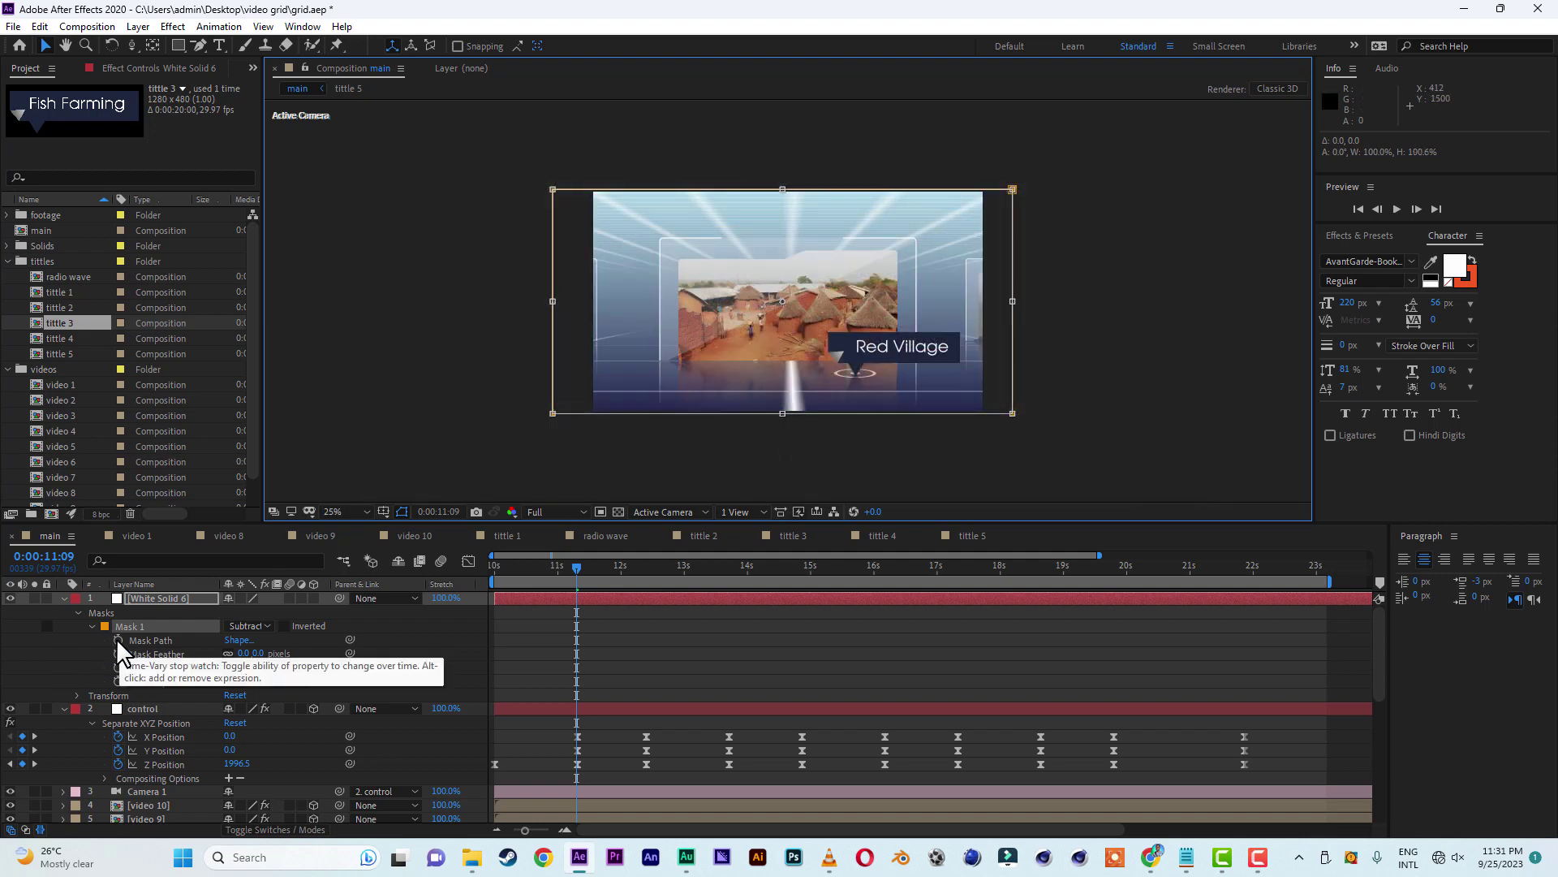
pyautogui.click(118, 640)
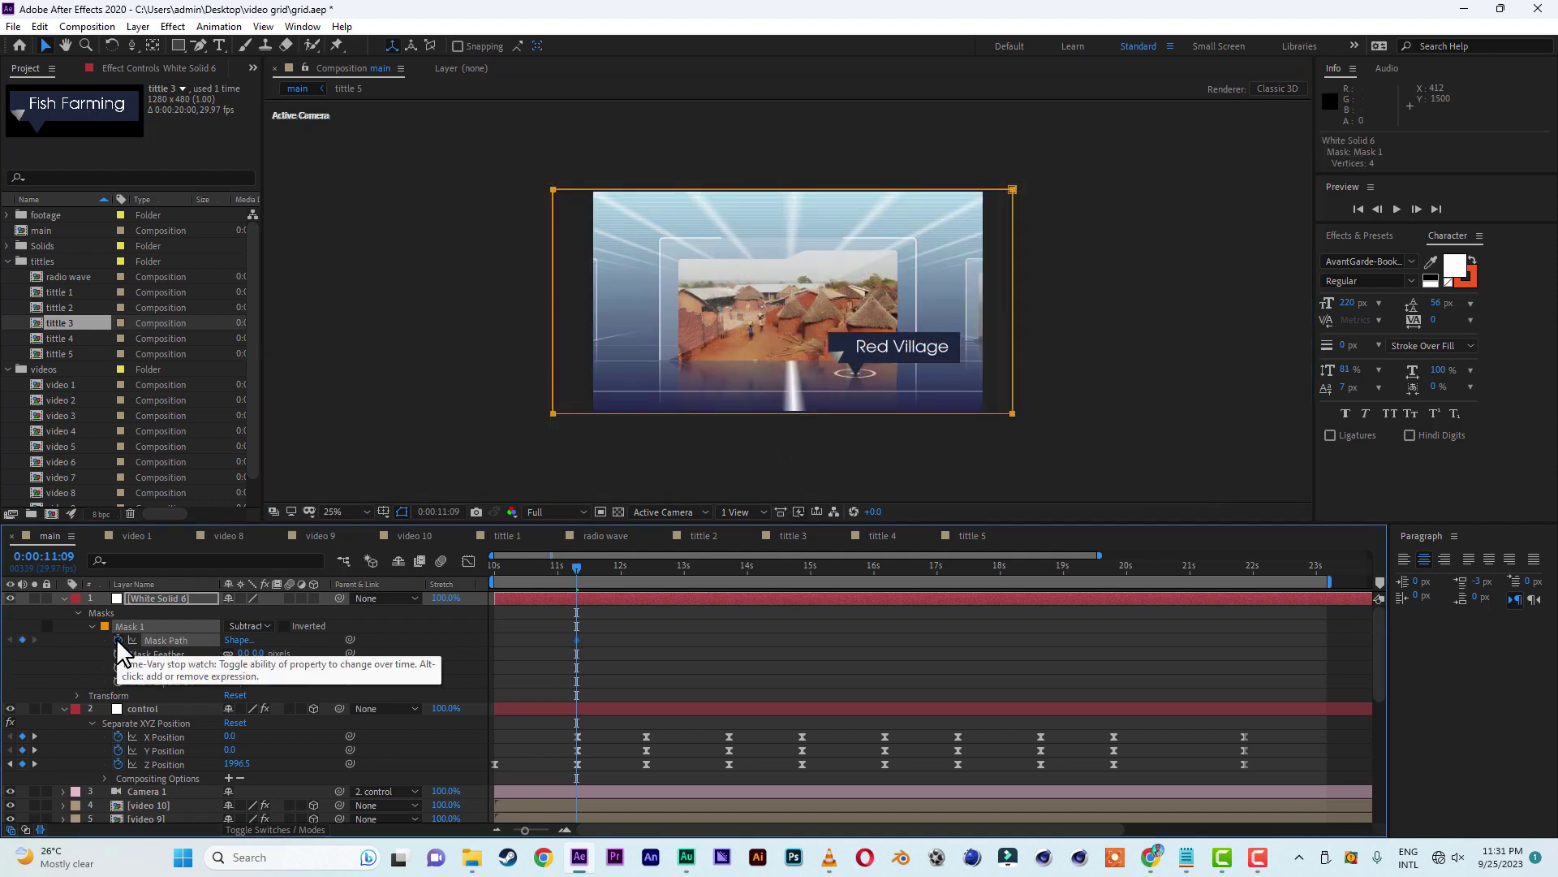
# - Go to 0:00:10:09, show the rulers and place a horizontal guide at 540 px across the middle of the frame
pyautogui.click(513, 563)
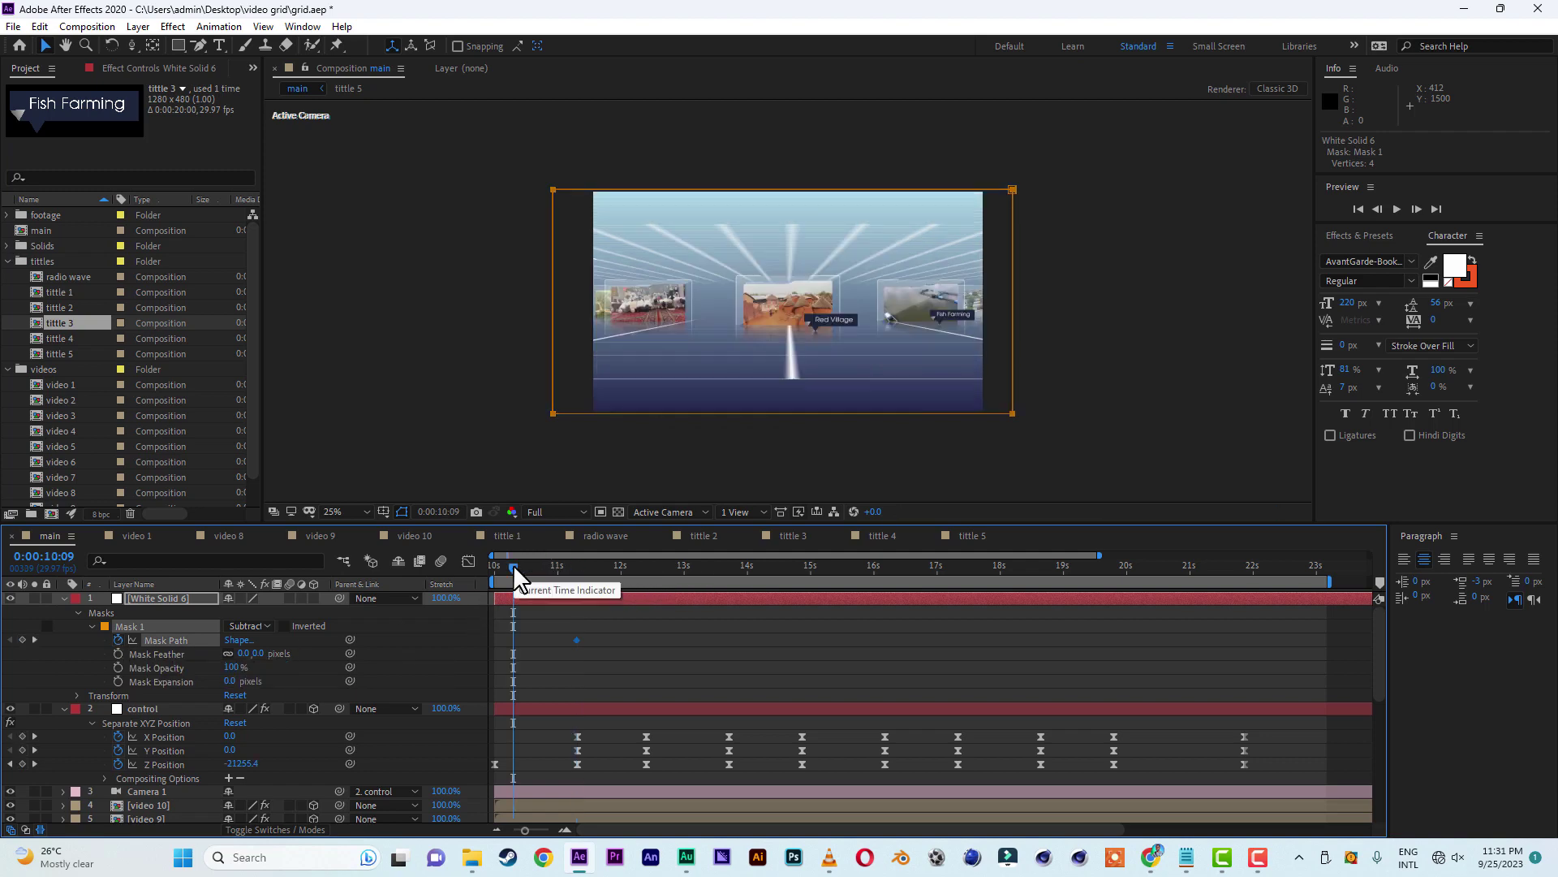
pyautogui.click(1014, 192)
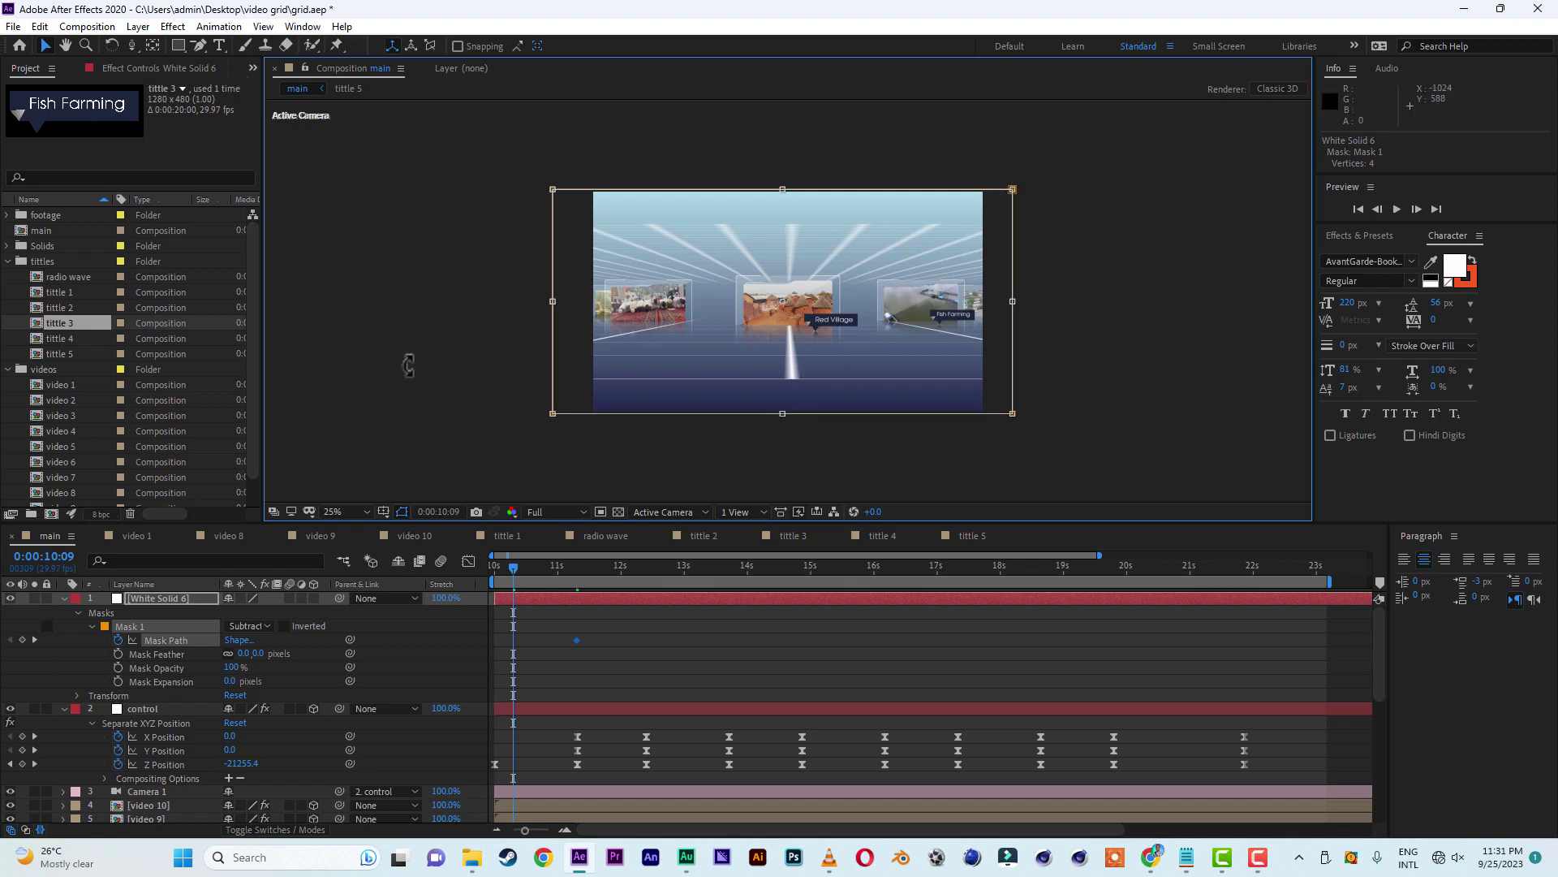
pyautogui.click(1177, 389)
pyautogui.click(263, 27)
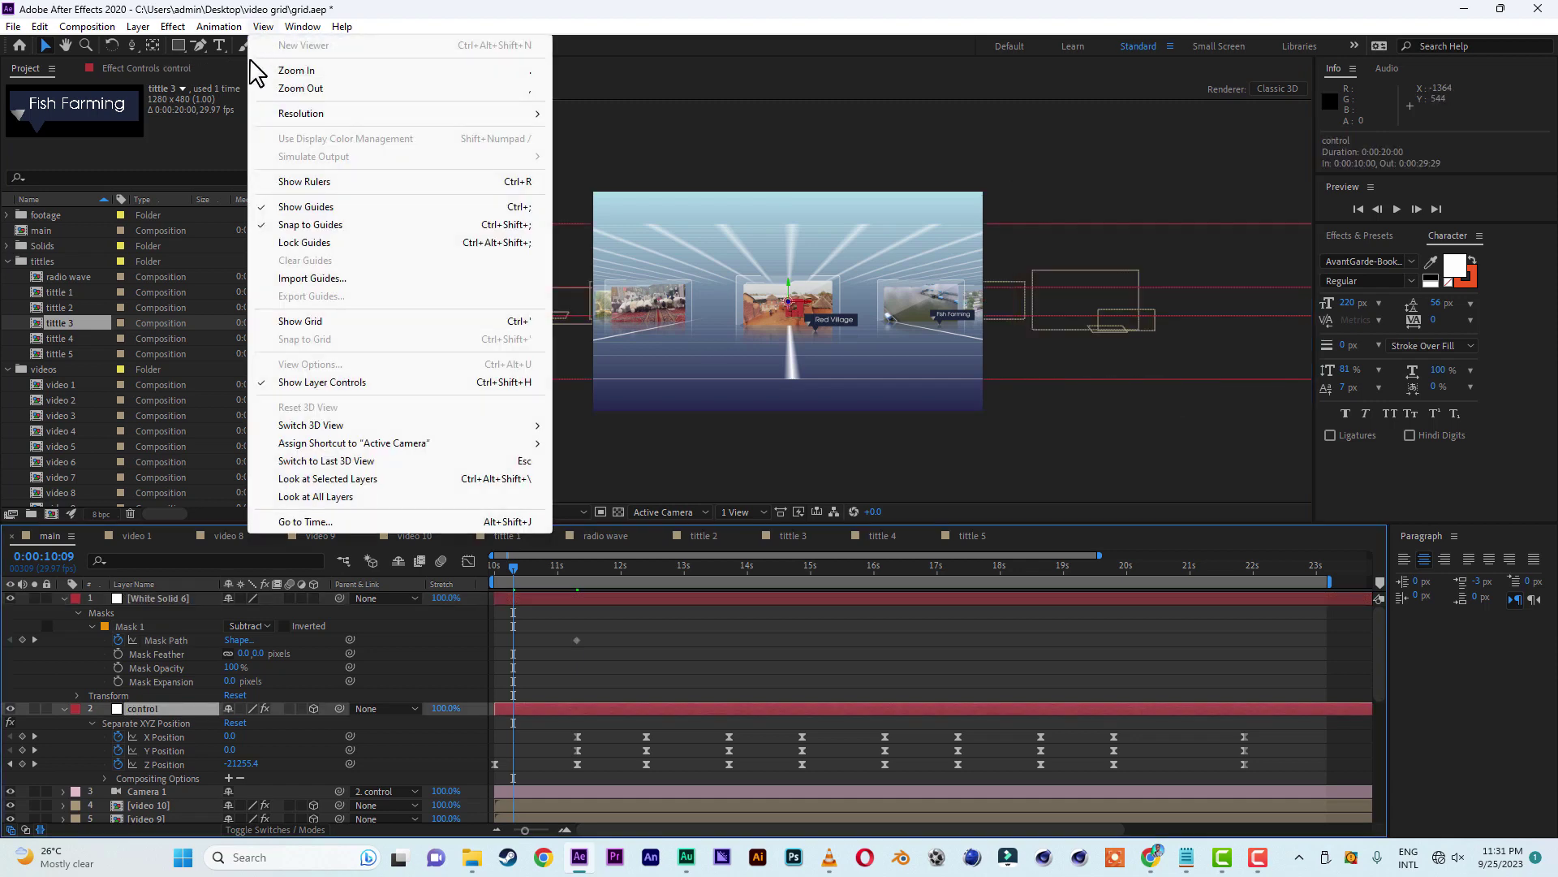
pyautogui.click(305, 182)
pyautogui.moveTo(644, 108); pyautogui.dragTo(651, 307)
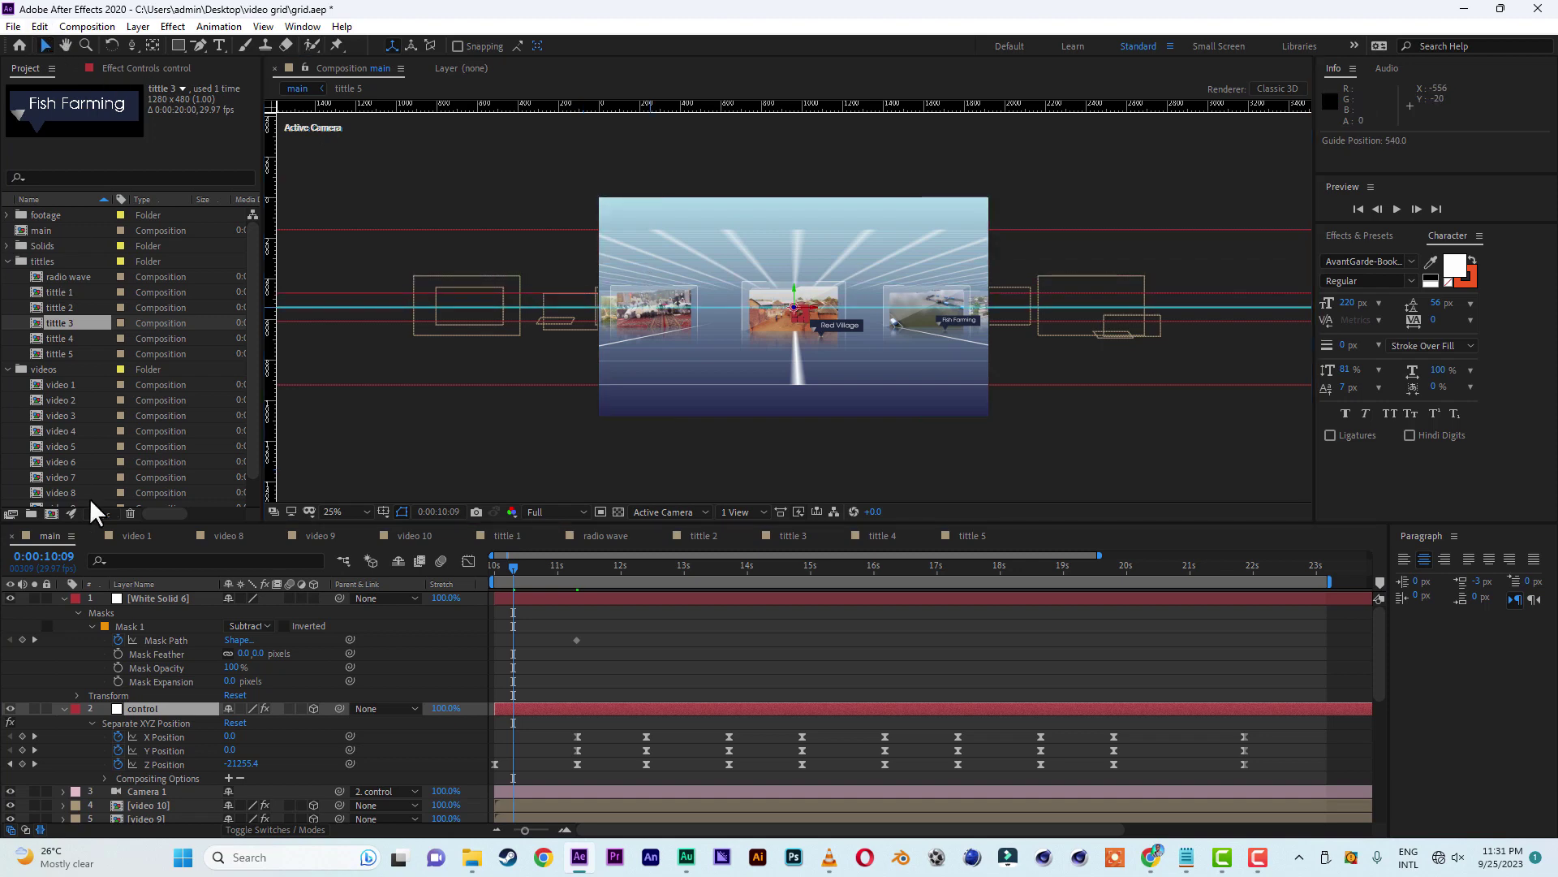
# - Collapse the white solid's mask from above and below to a flat line on the horizontal guide at 0:00:10:09
pyautogui.click(158, 598)
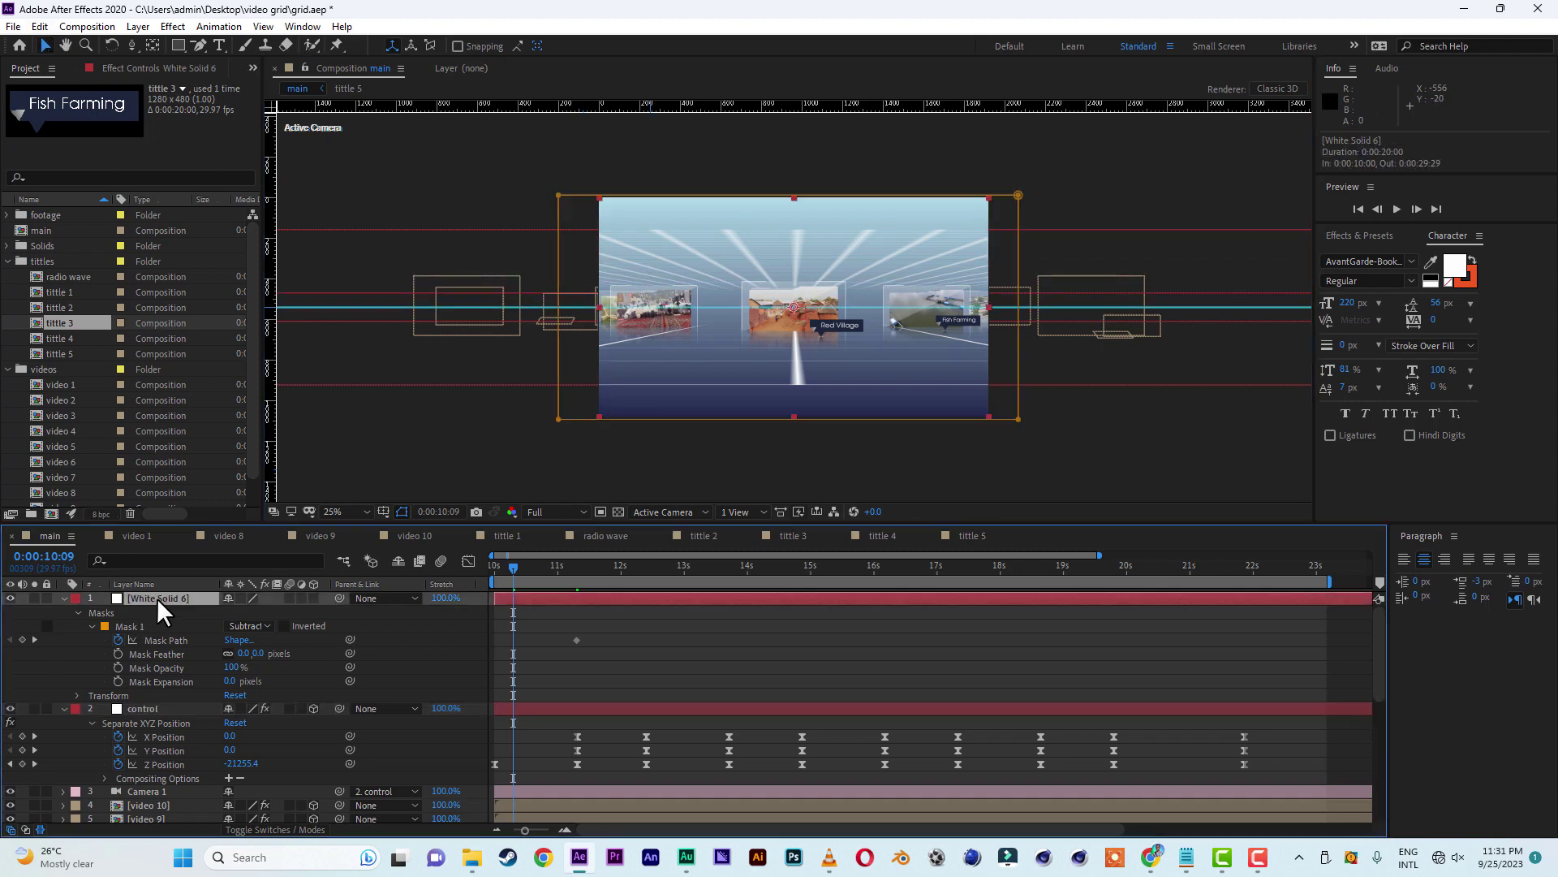
pyautogui.doubleClick(1018, 196)
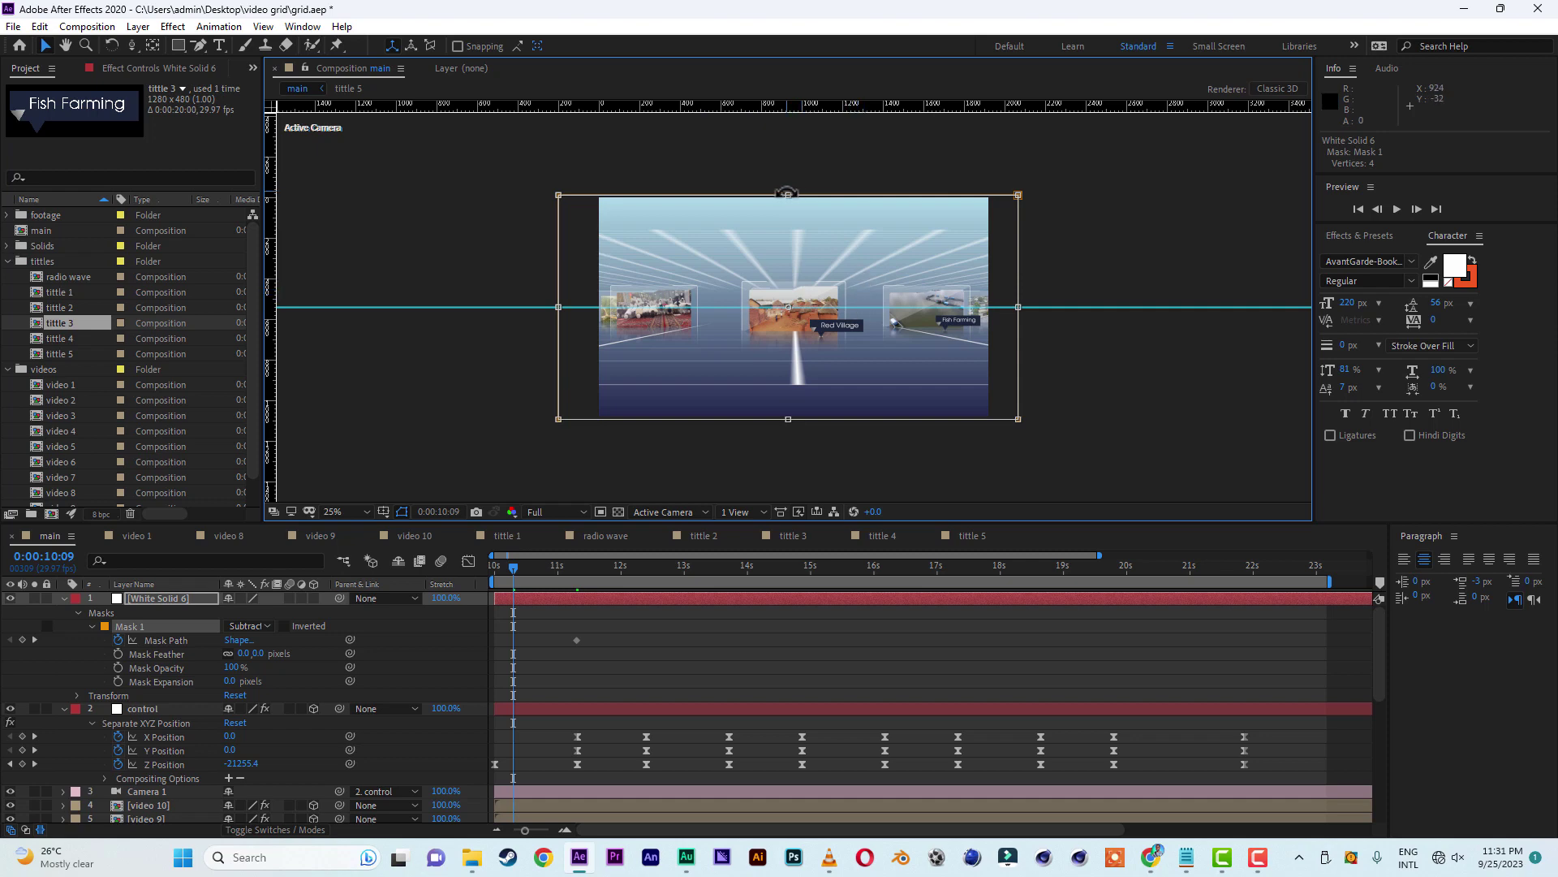
pyautogui.moveTo(786, 205); pyautogui.dragTo(784, 301)
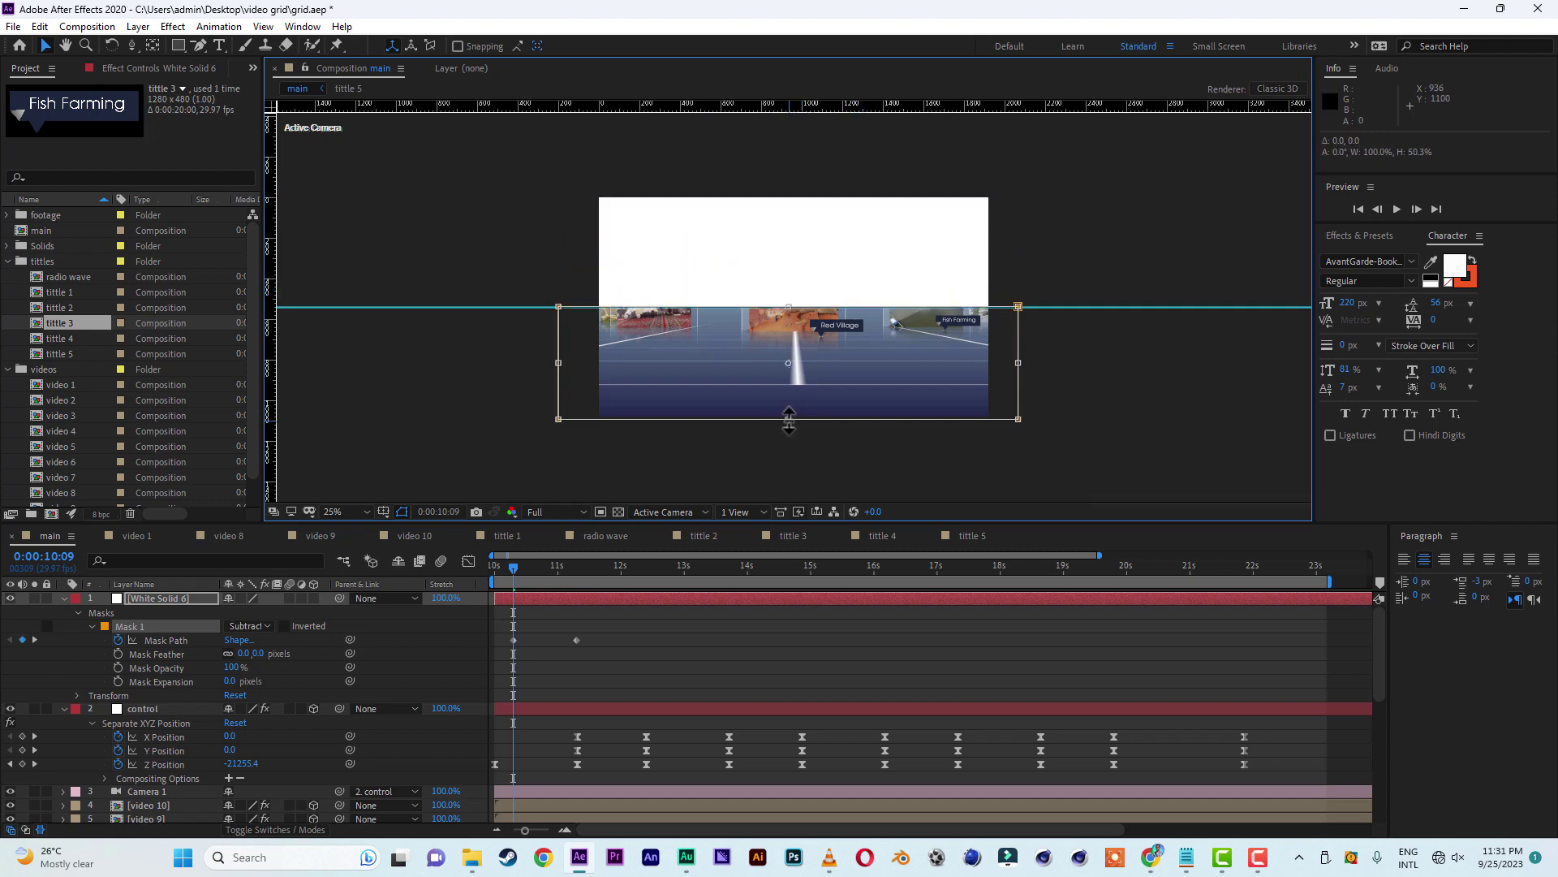
pyautogui.moveTo(789, 418); pyautogui.dragTo(790, 306)
pyautogui.click(1200, 232)
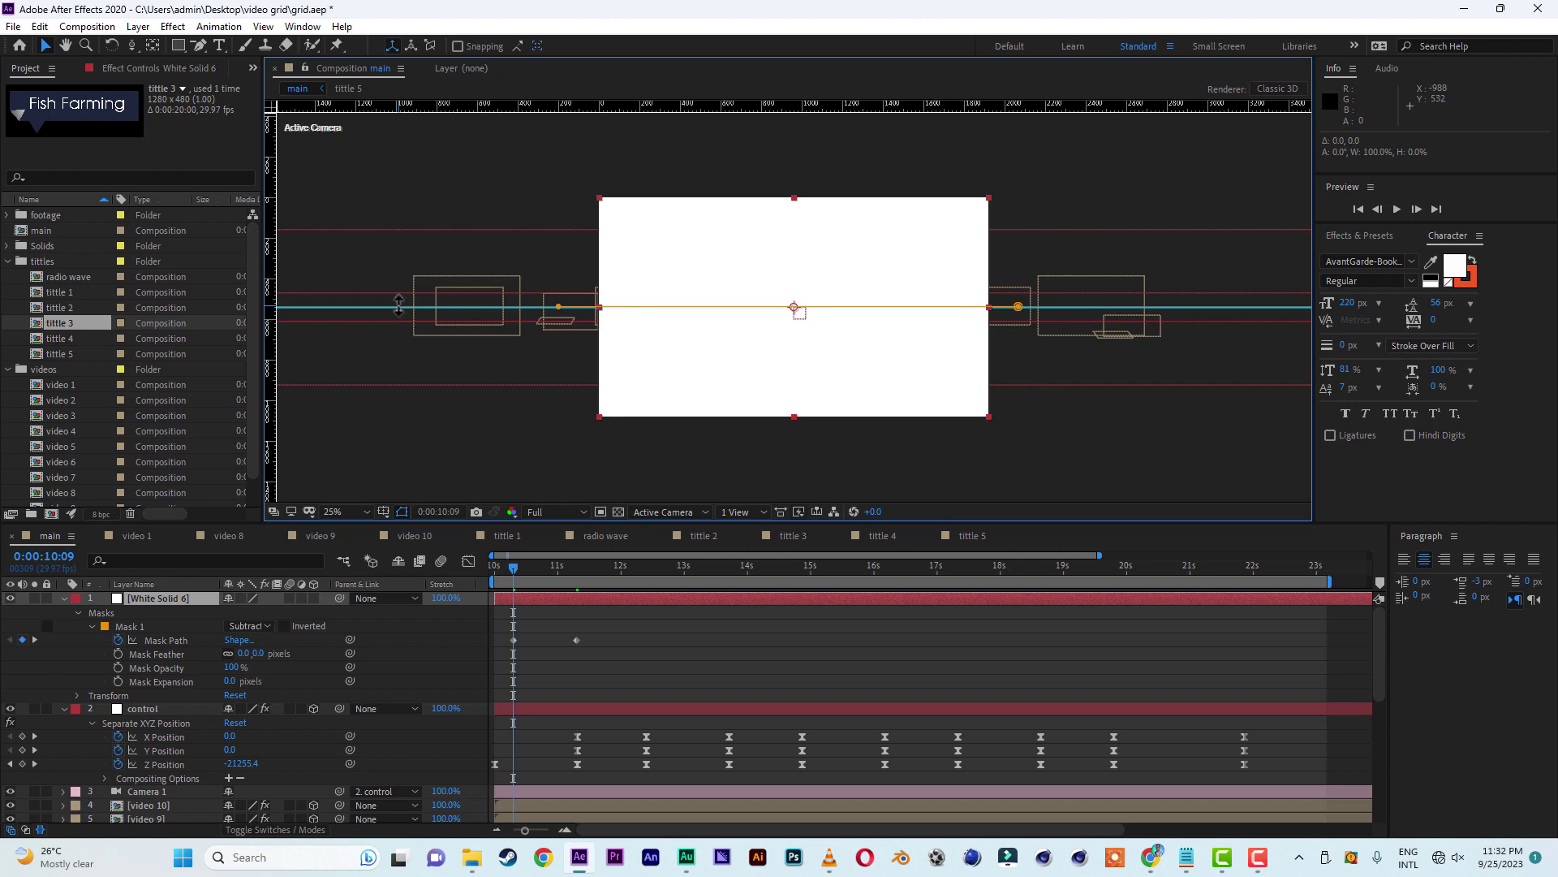
# - Remove the horizontal guide, return to 0:00:10:00 and save the project
pyautogui.moveTo(404, 306); pyautogui.dragTo(493, 12)
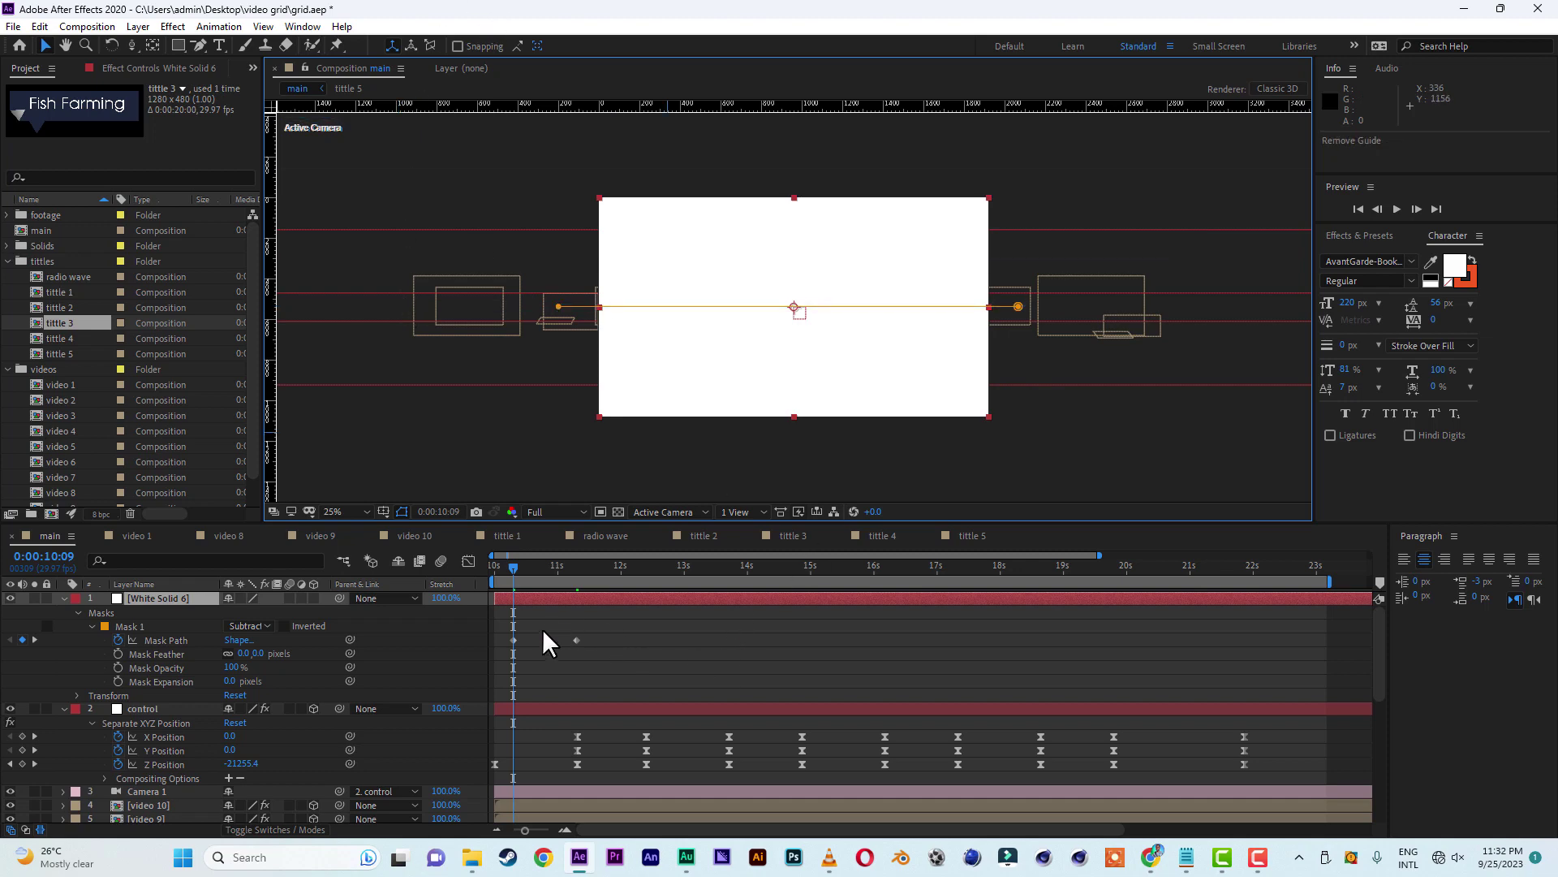
pyautogui.moveTo(515, 568); pyautogui.dragTo(471, 569)
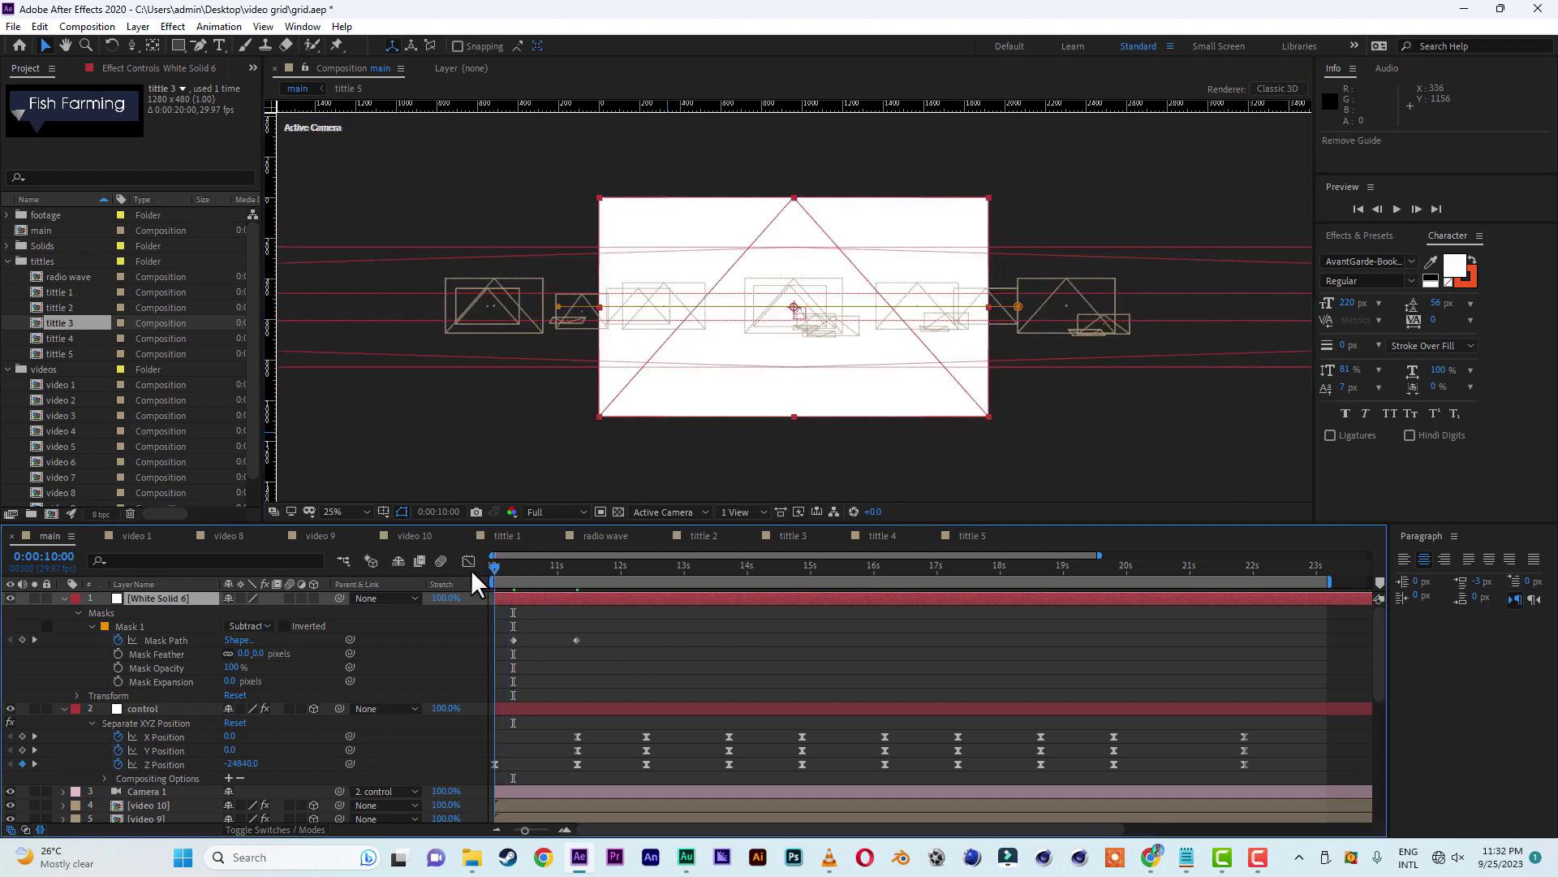
pyautogui.click(15, 27)
# - Rename the white solid layer as open
pyautogui.rightClick(163, 598)
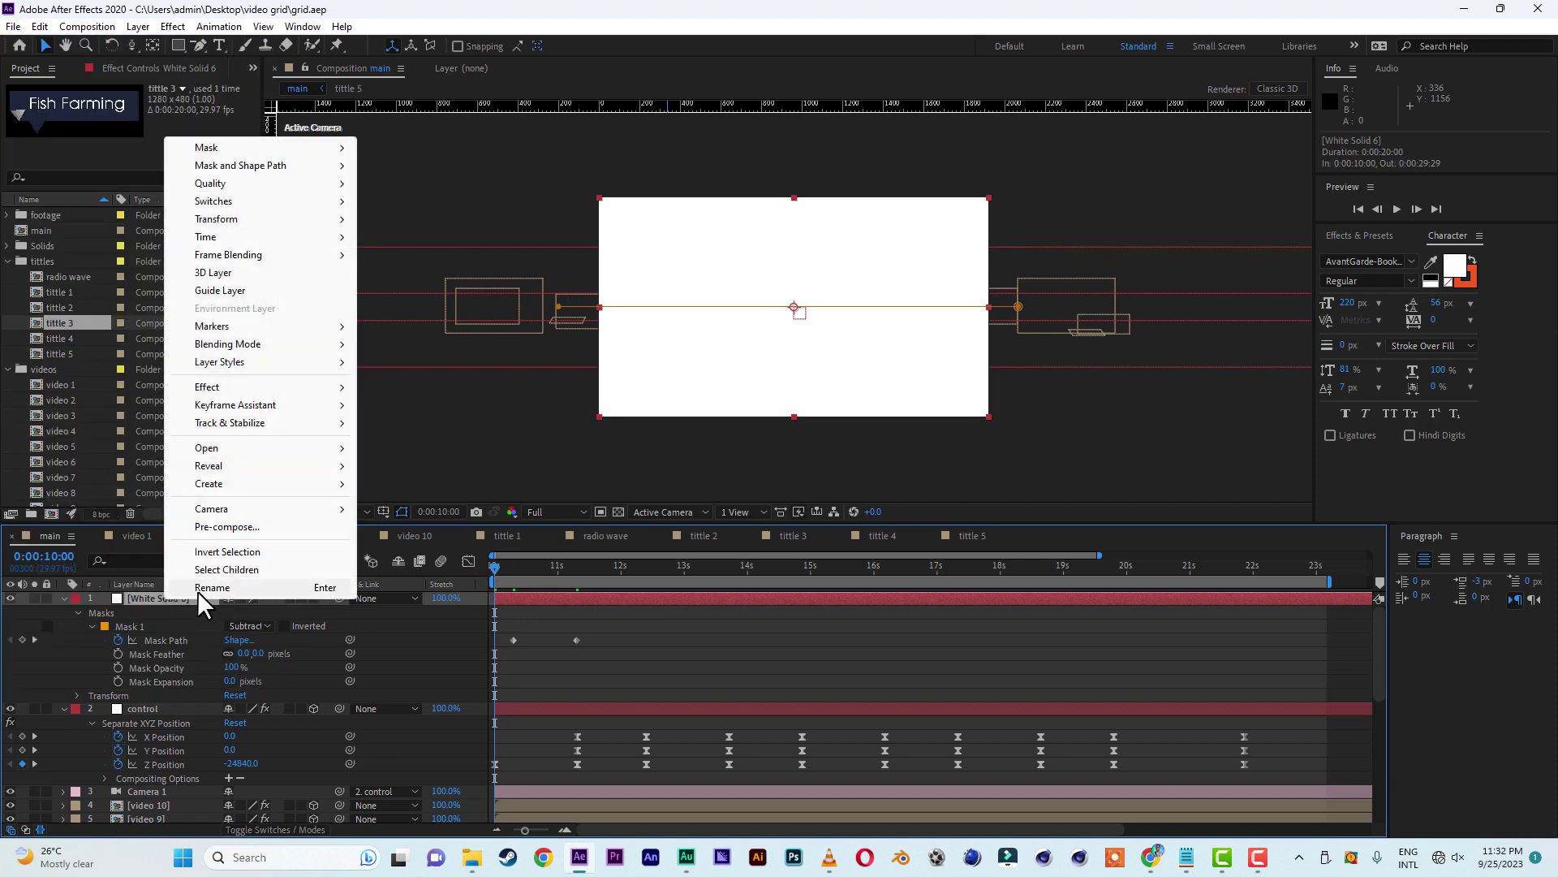
pyautogui.click(198, 591)
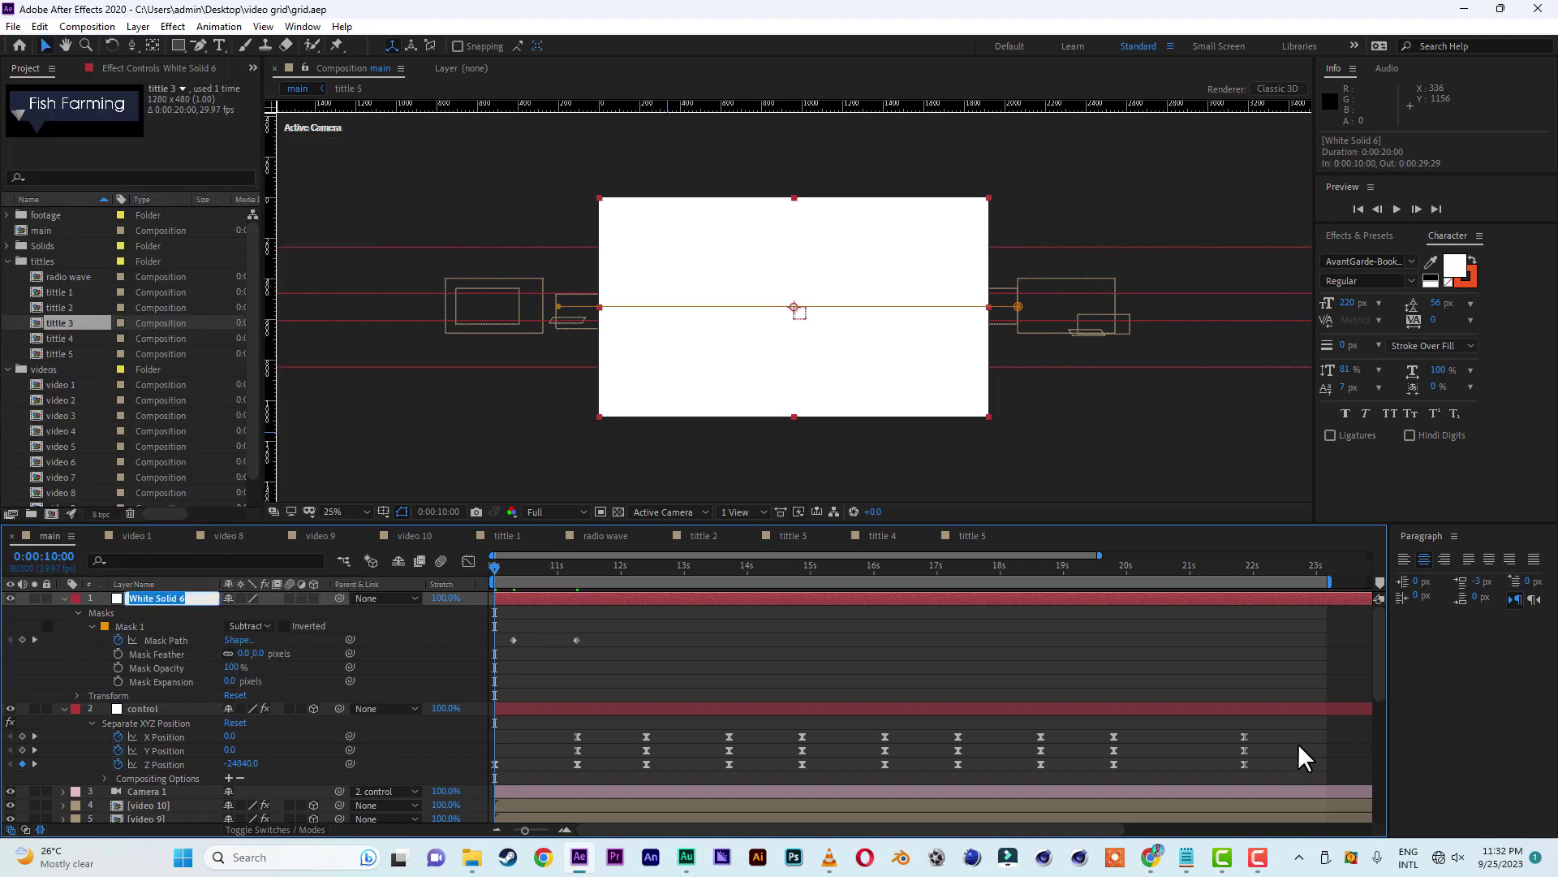
pyautogui.write('open')
pyautogui.press('Return')
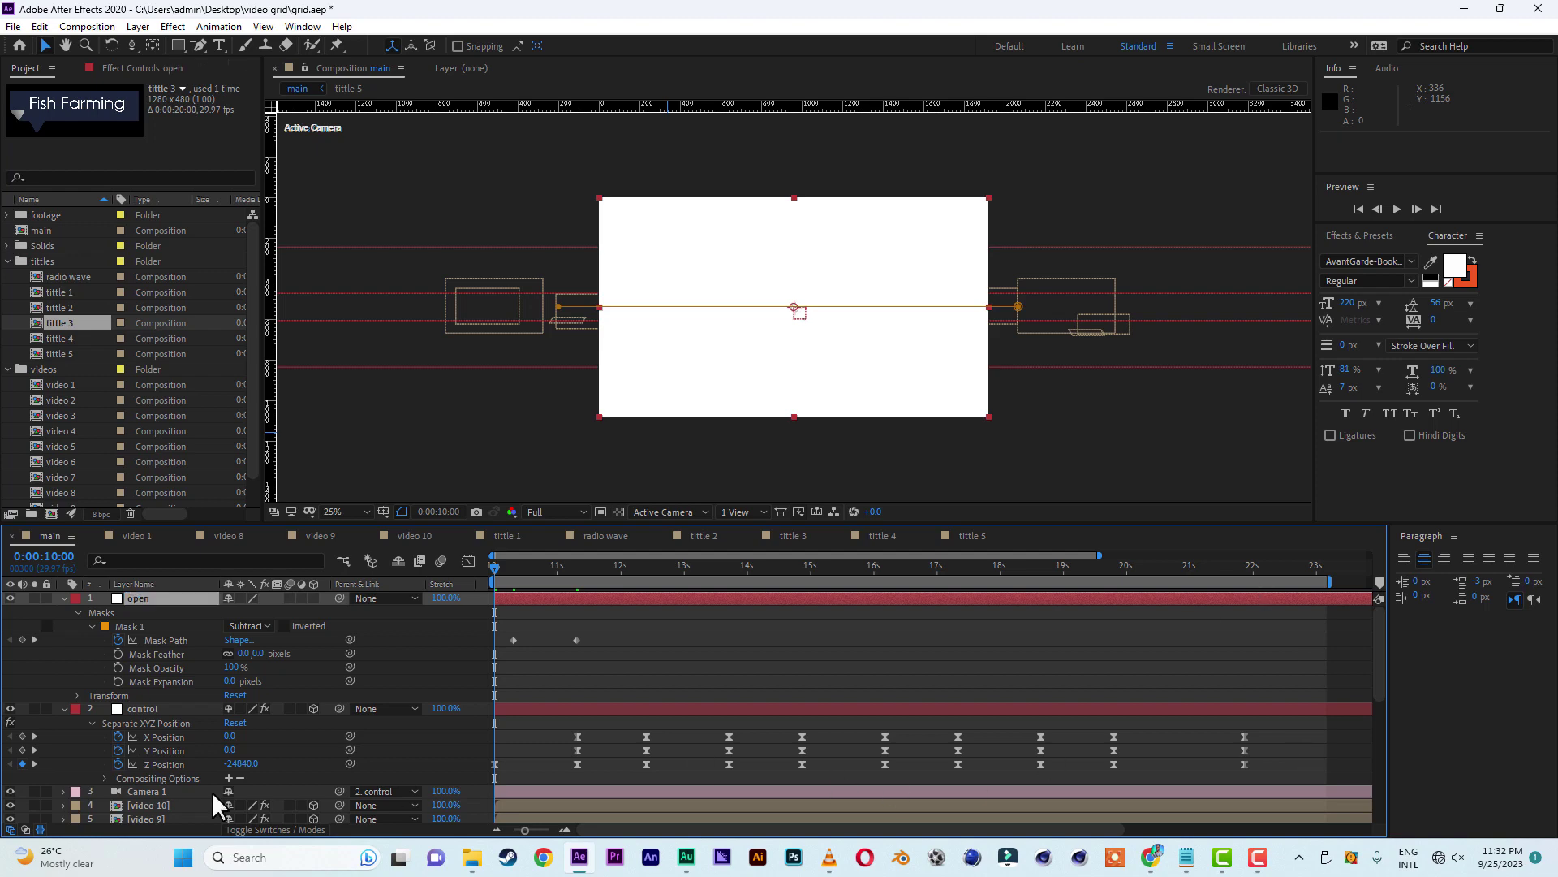
# - Collapse the open layer's properties, move it directly below Camera 1 and save the project
pyautogui.click(63, 599)
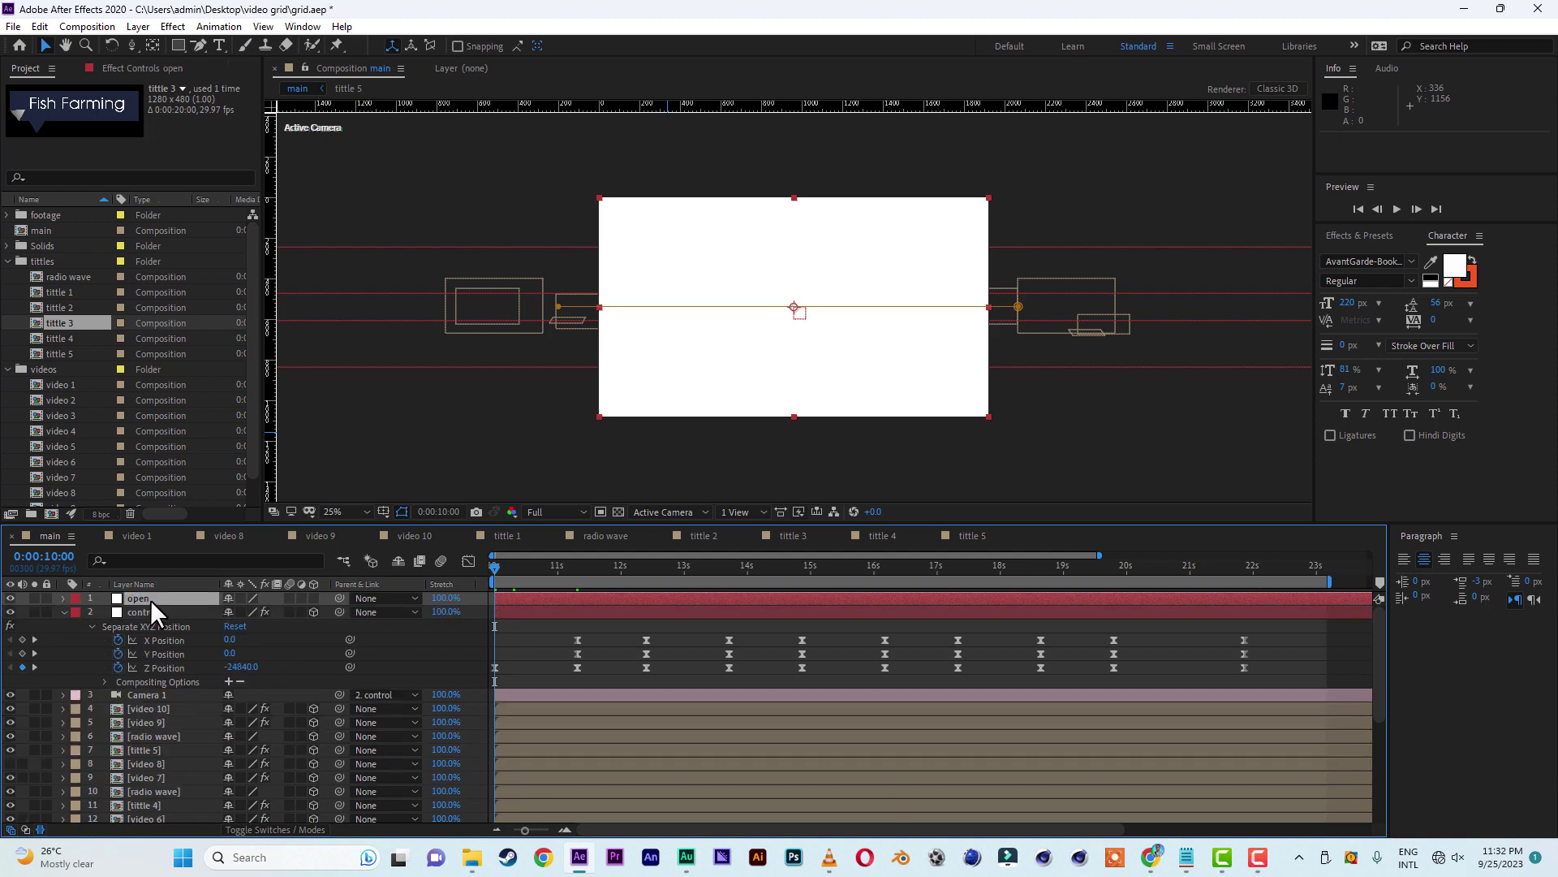
pyautogui.moveTo(149, 599); pyautogui.dragTo(148, 689)
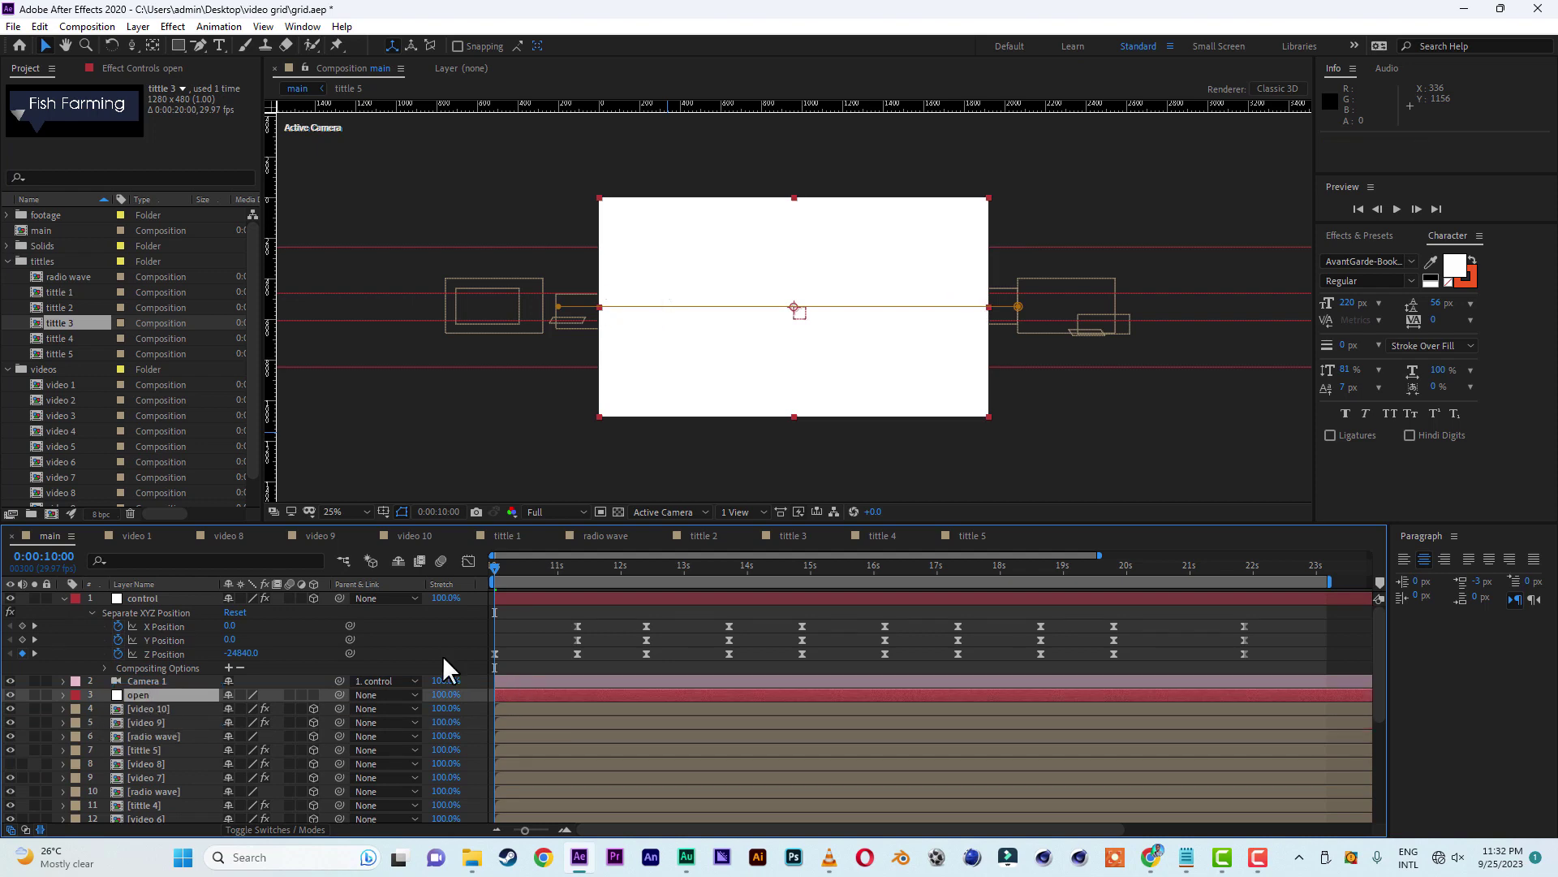
pyautogui.click(13, 26)
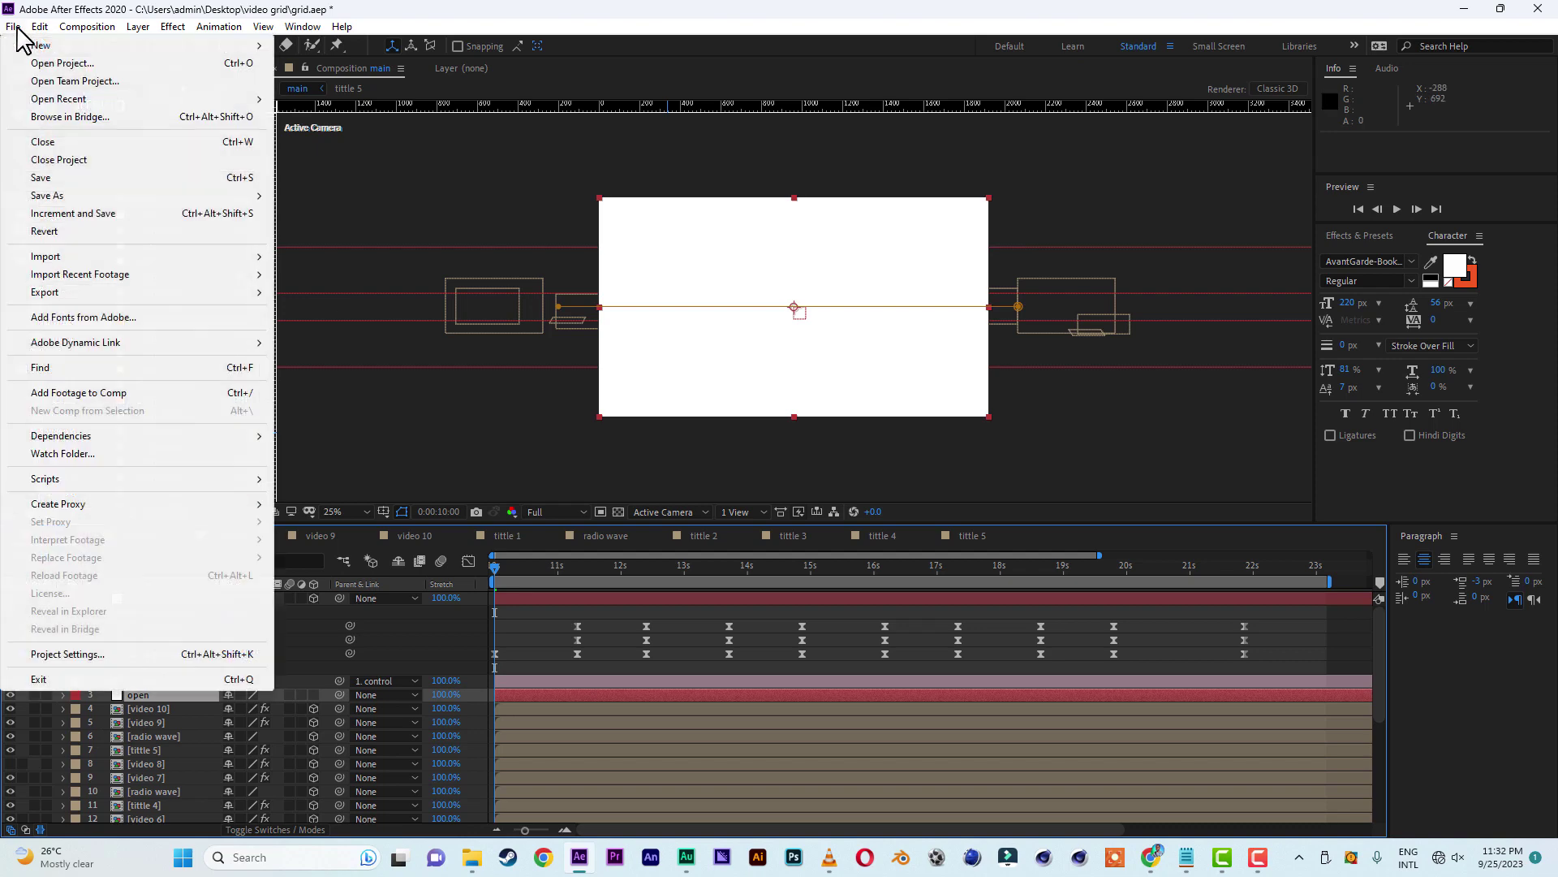
pyautogui.click(37, 179)
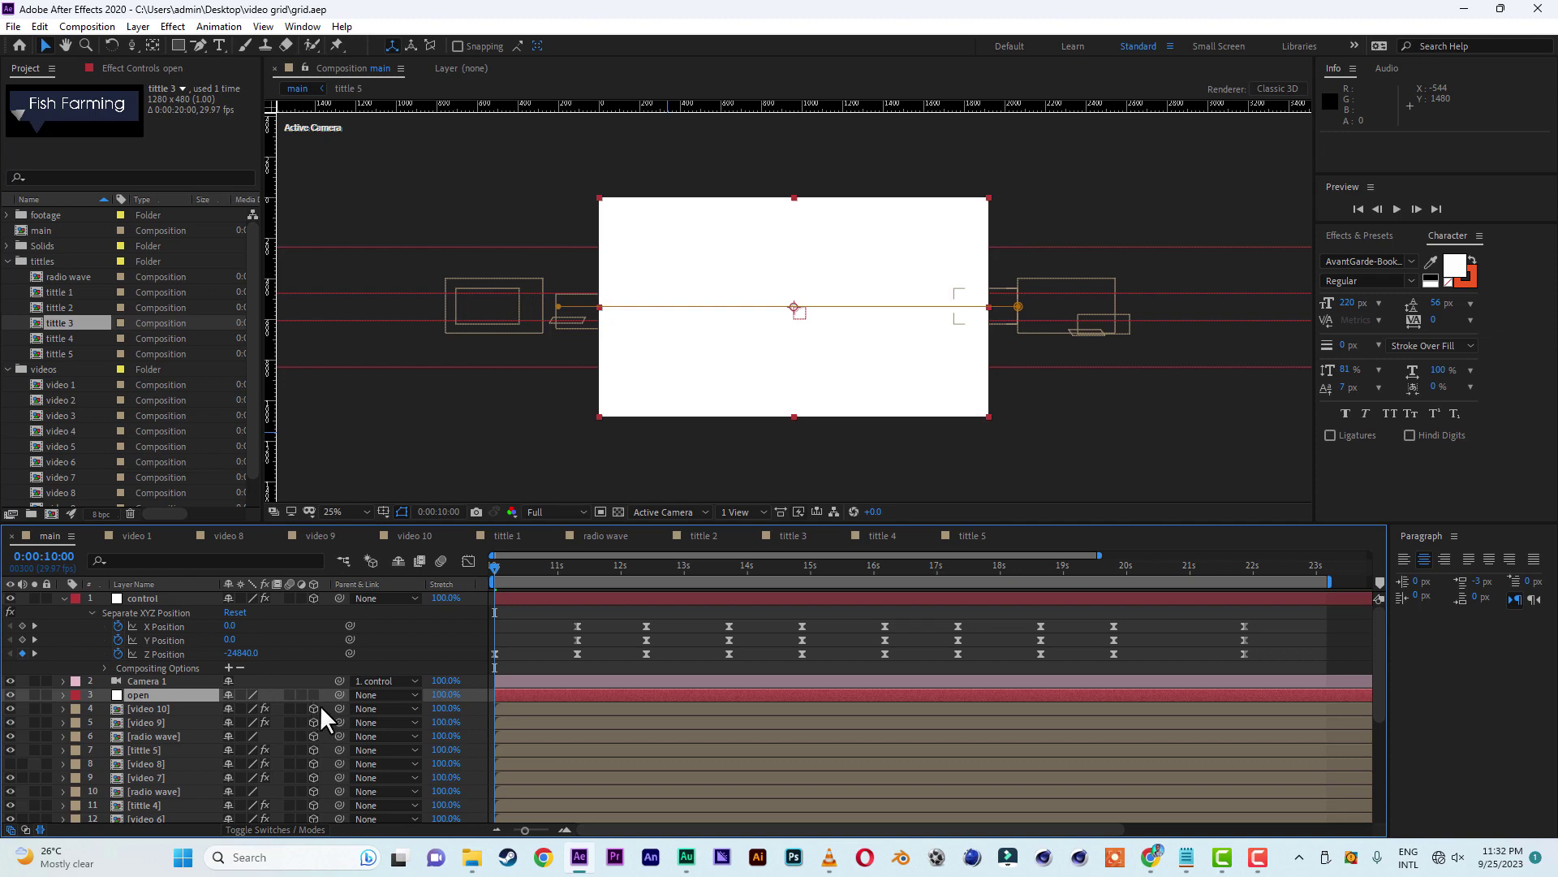
# - Preview the white opening reveal from 0:00:10:00 and look through the layers below it
pyautogui.press('space')
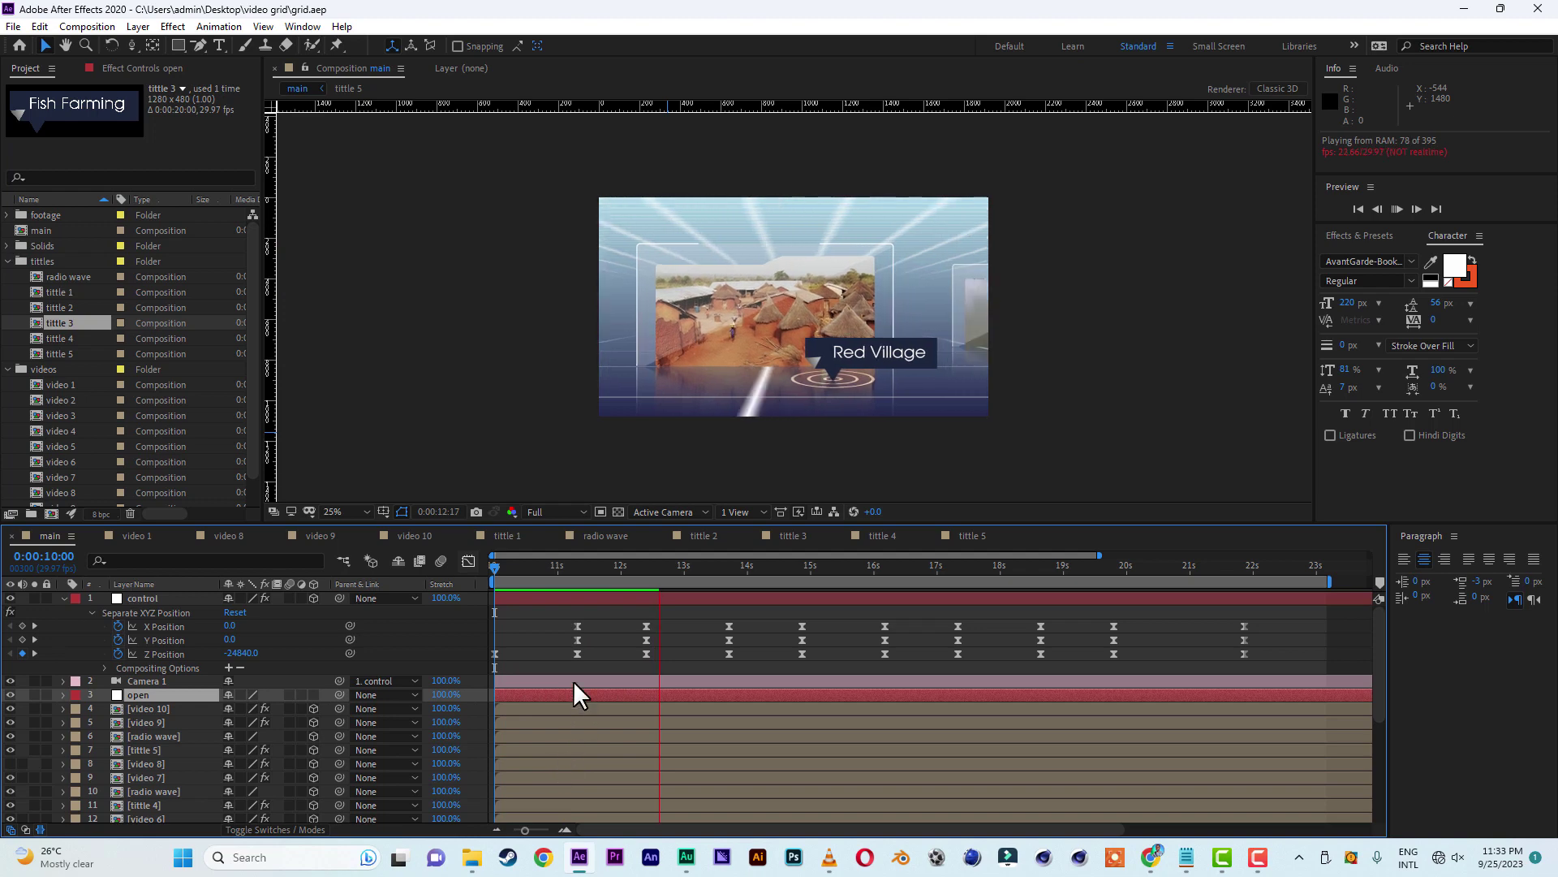
pyautogui.press('space')
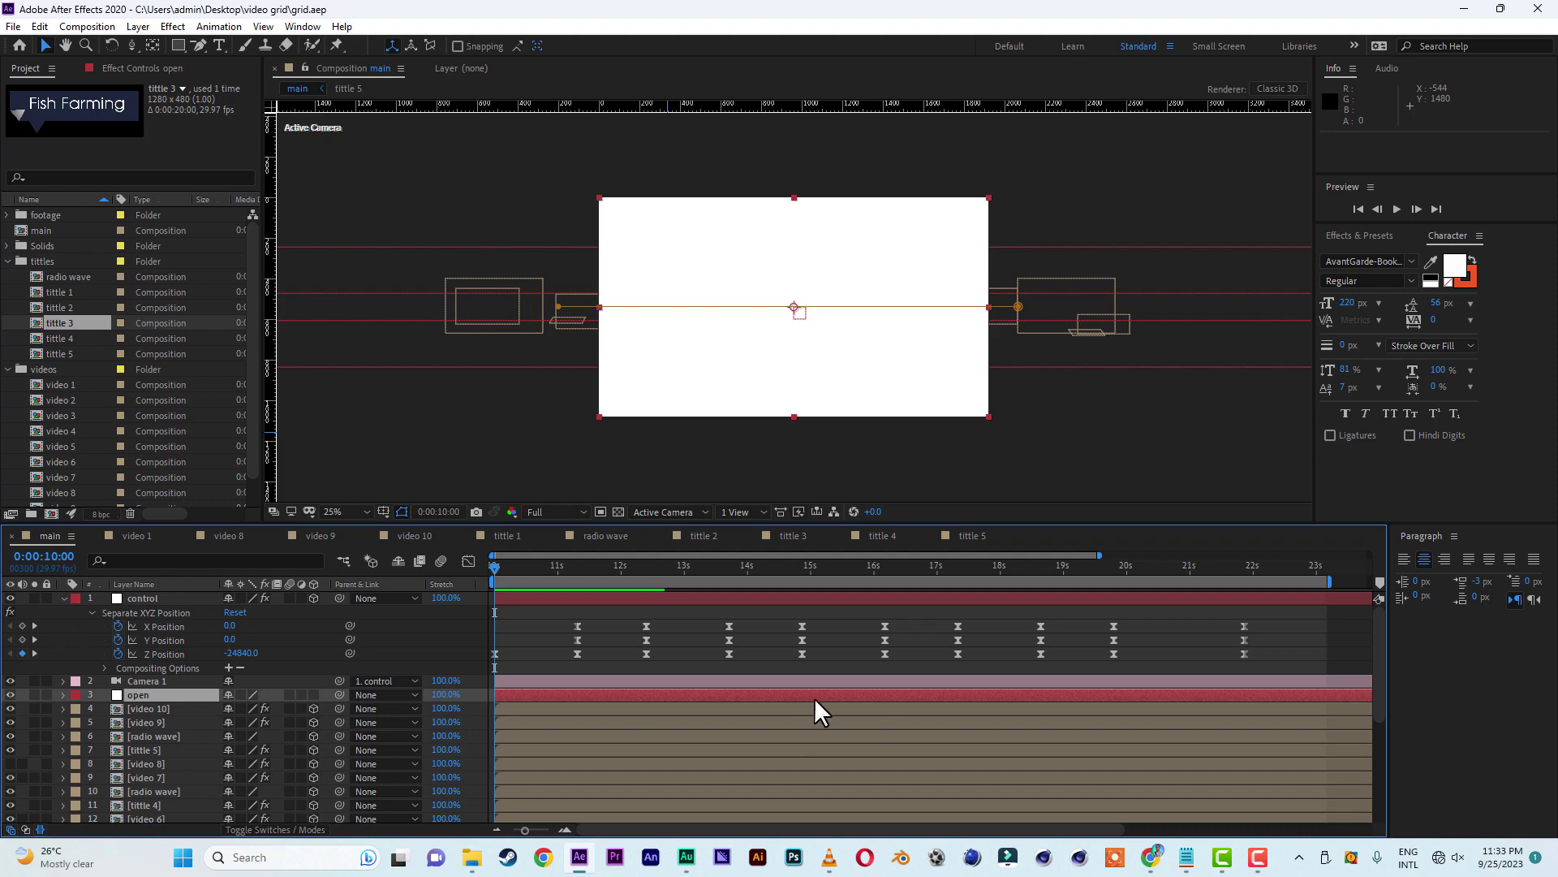
pyautogui.click(12, 27)
pyautogui.click(657, 50)
pyautogui.moveTo(1381, 685); pyautogui.dragTo(1383, 728)
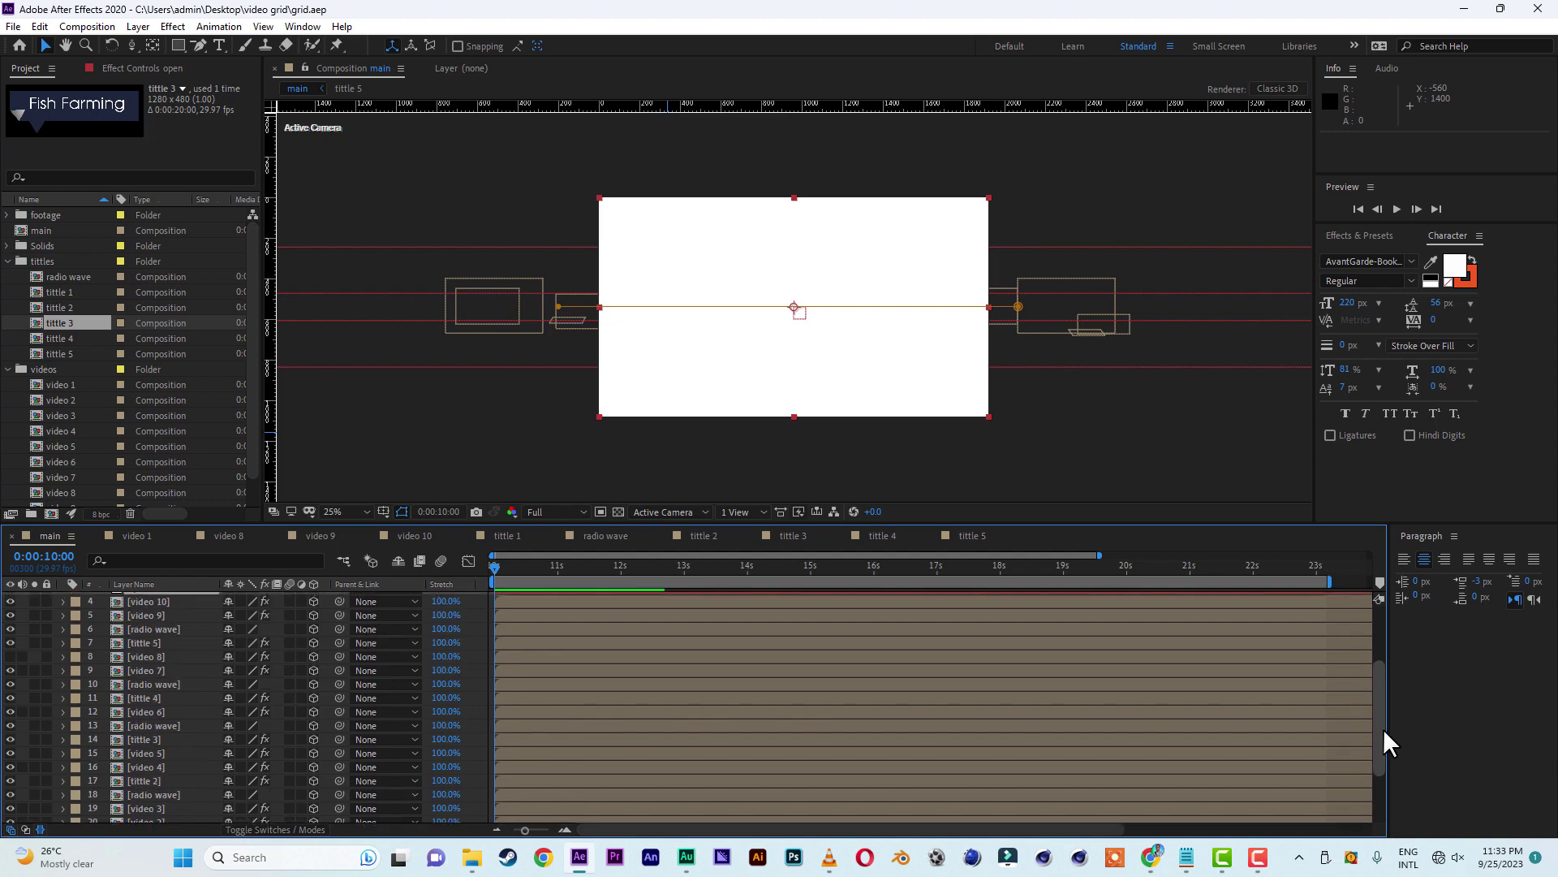
# - Go to 0:00:12:08 and create an adjustment layer between Camera 1 and the open layer
pyautogui.click(580, 563)
pyautogui.moveTo(578, 562); pyautogui.dragTo(638, 575)
pyautogui.scroll(3, 182, 674)
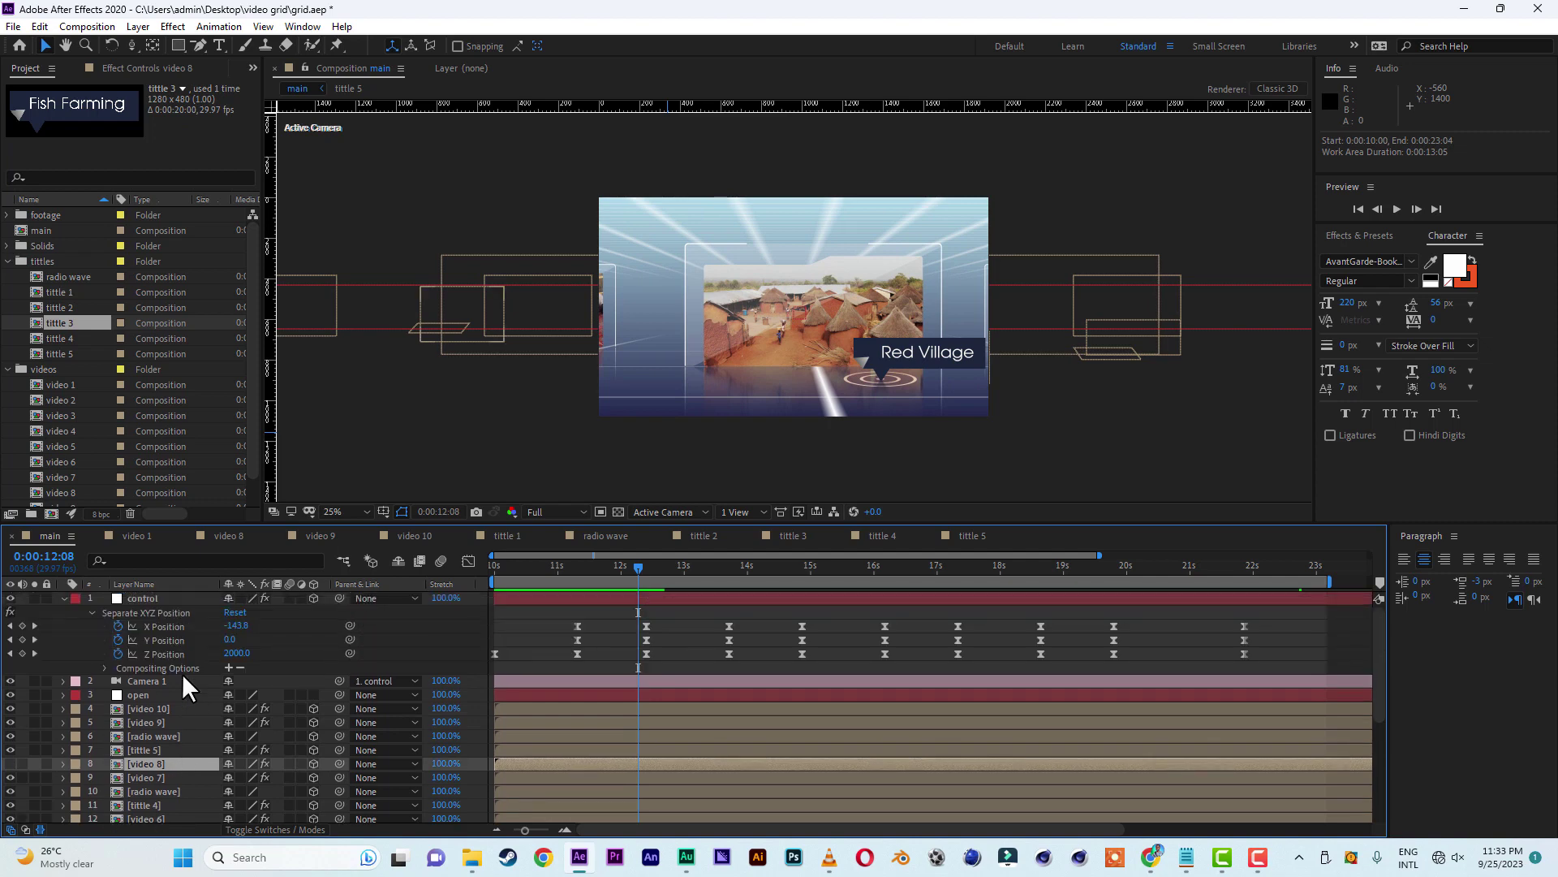
pyautogui.rightClick(36, 613)
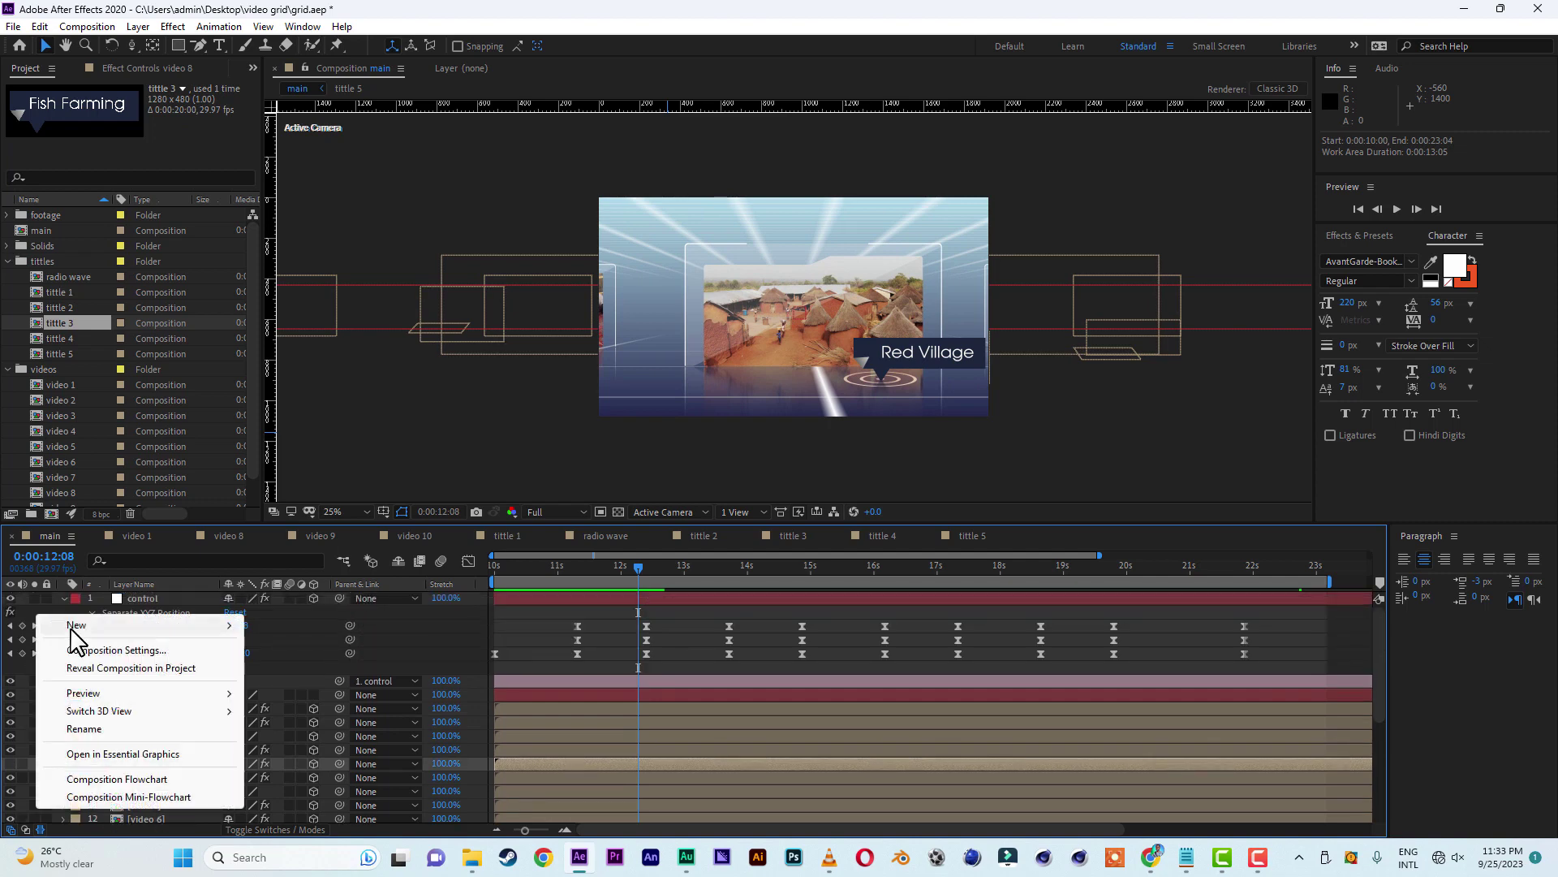
pyautogui.moveTo(86, 626)
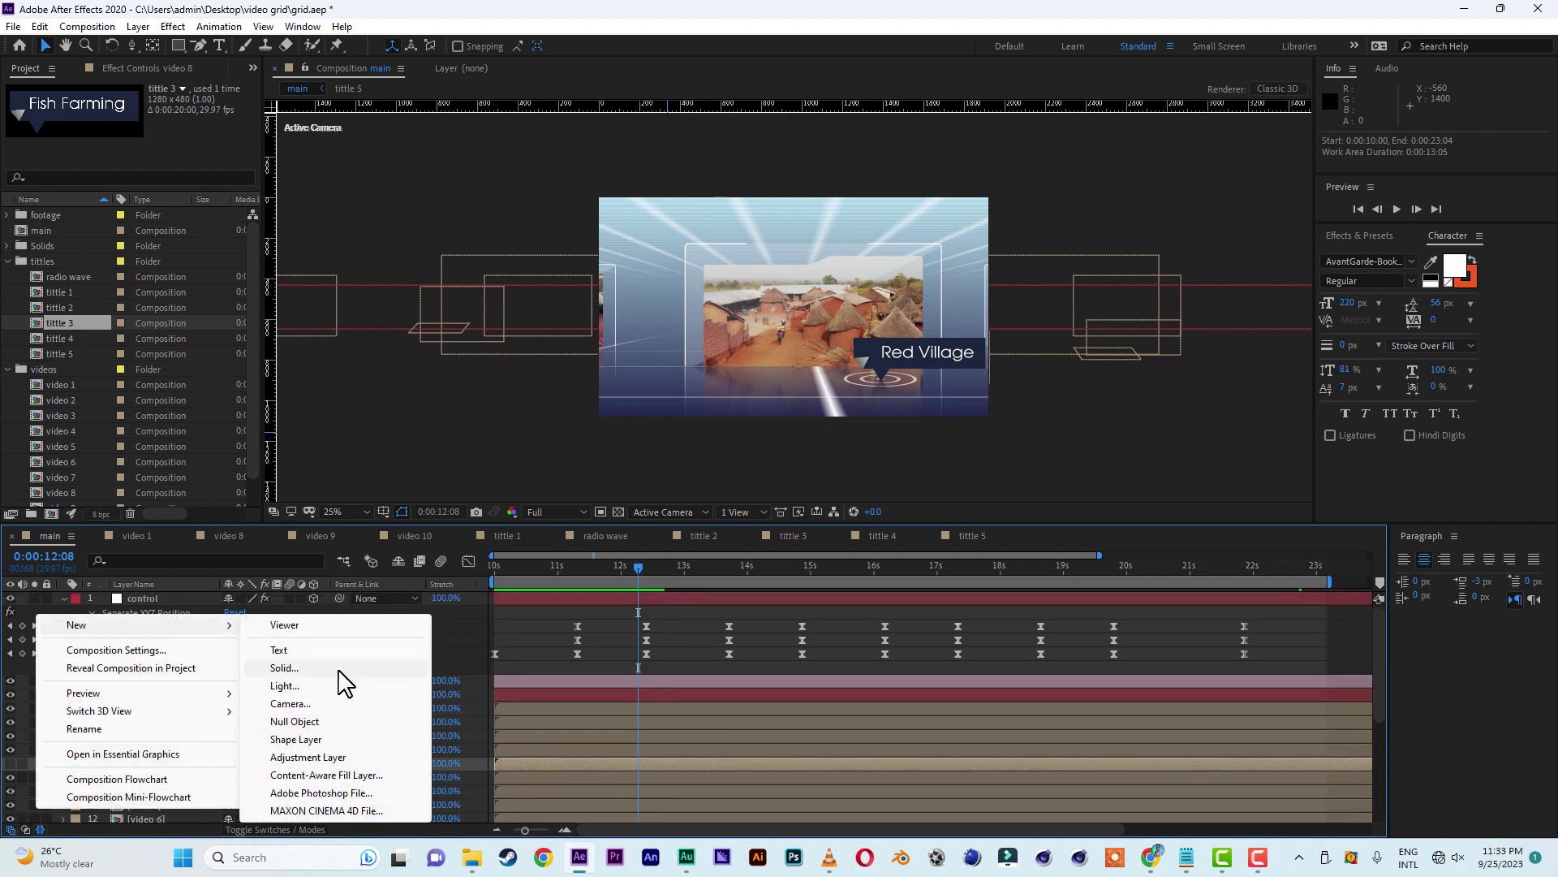
pyautogui.click(334, 758)
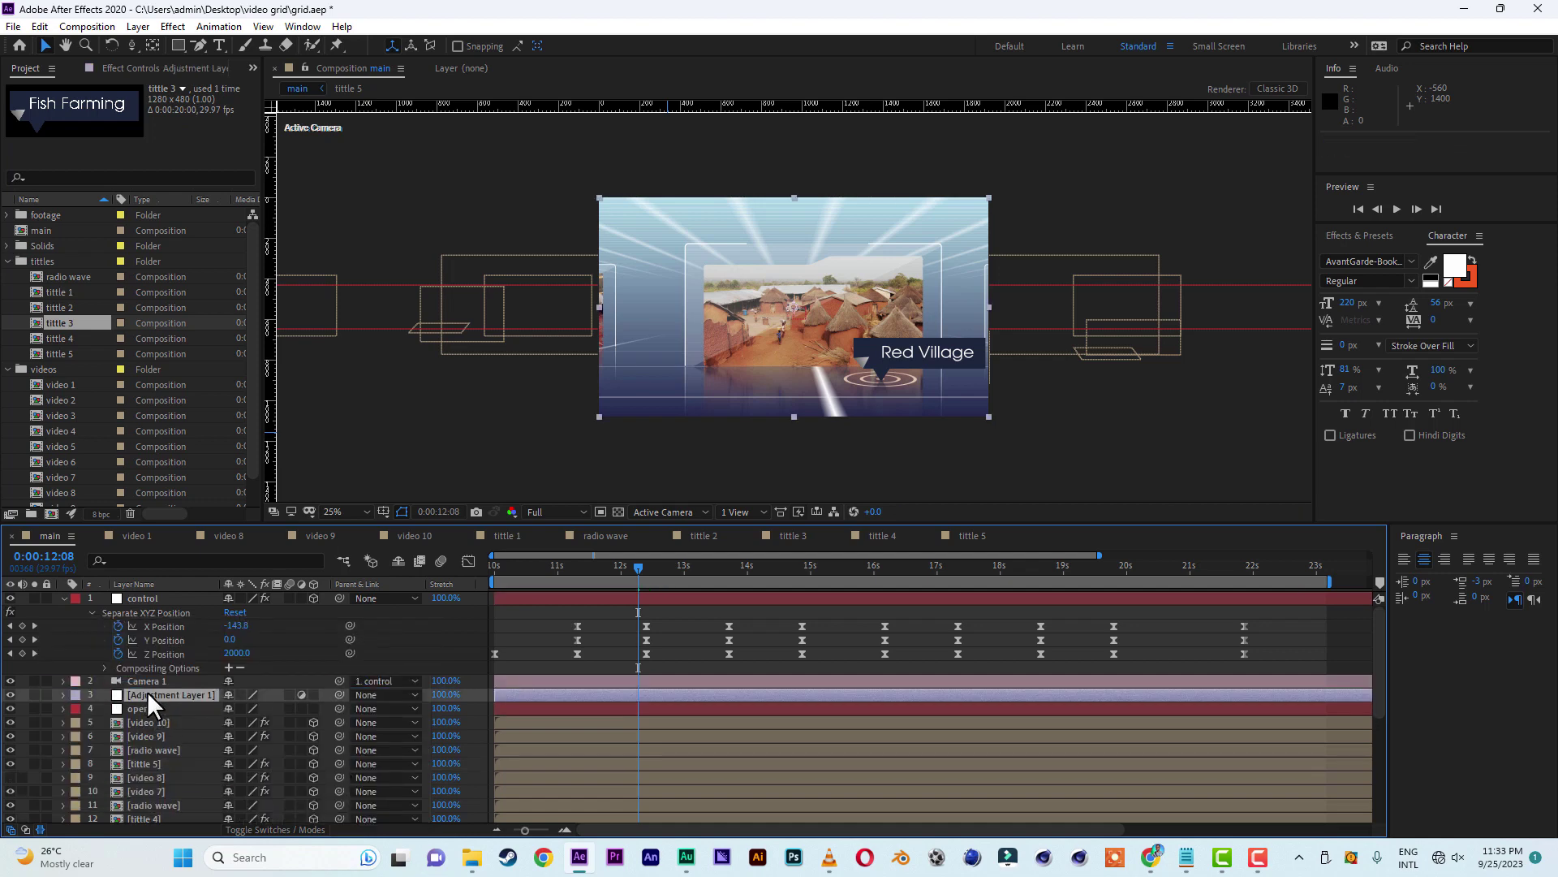
# - Search the effects for Tritone and apply it to the adjustment layer, with the composition view fitted to the viewer
pyautogui.click(1361, 235)
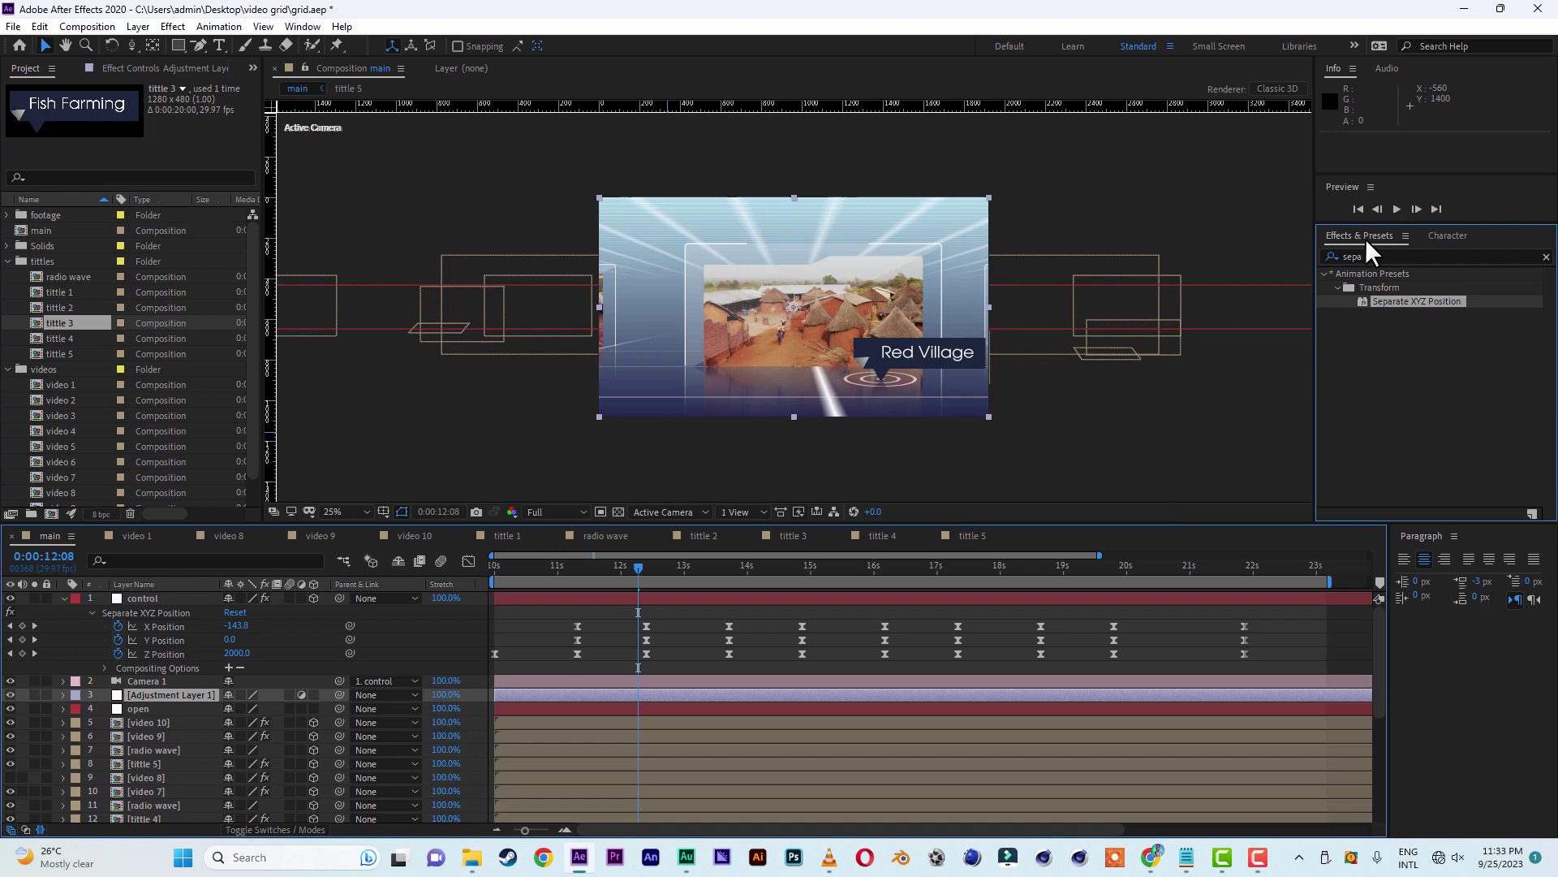
pyautogui.click(1408, 255)
pyautogui.moveTo(1408, 255); pyautogui.dragTo(1278, 255)
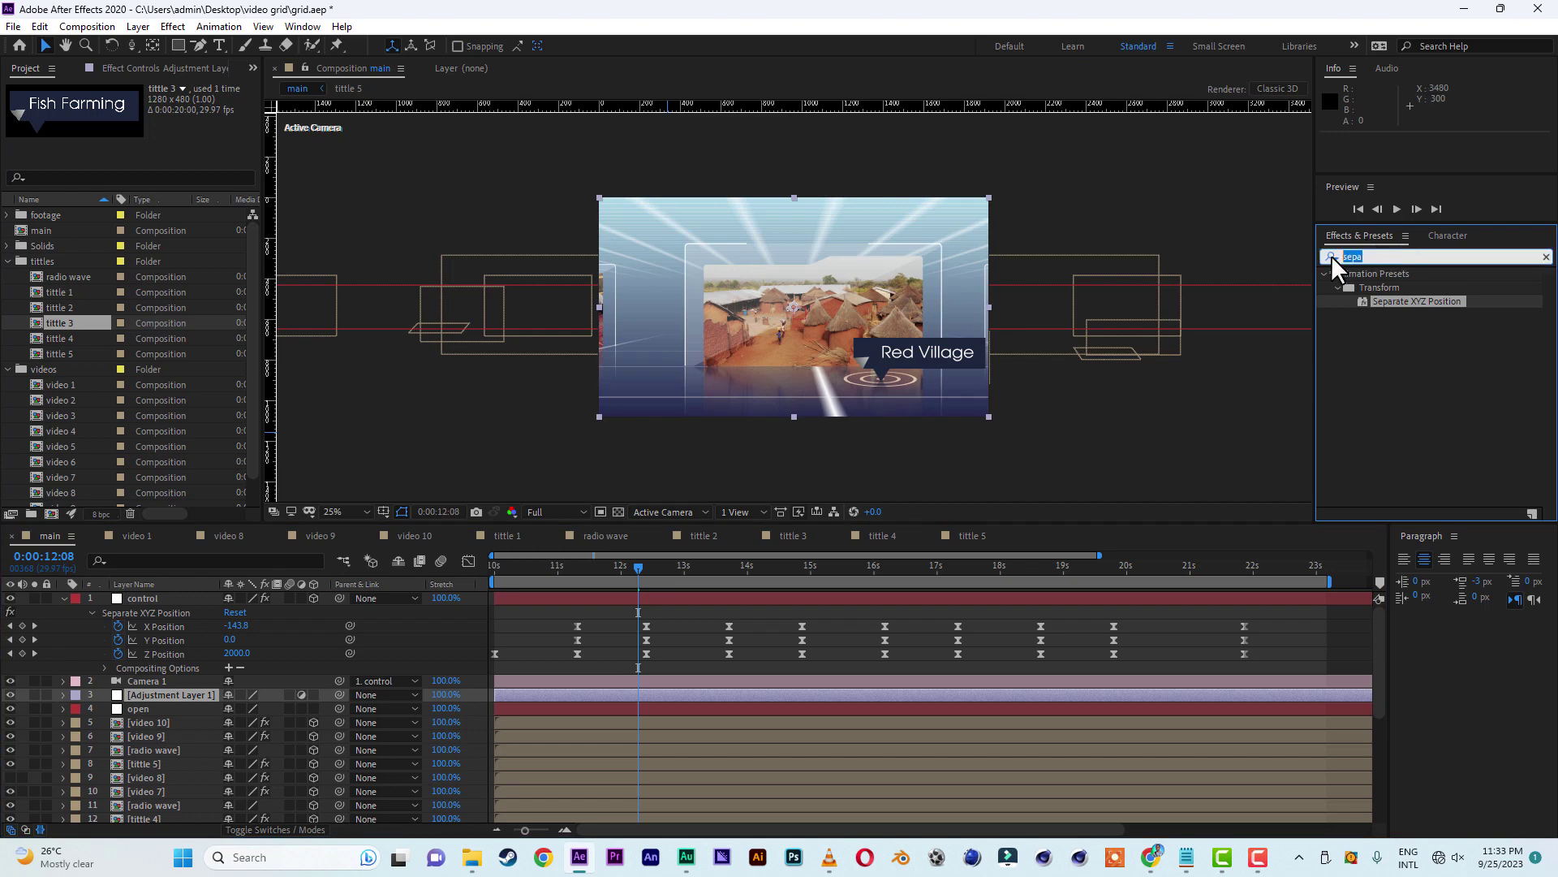
pyautogui.press('.')
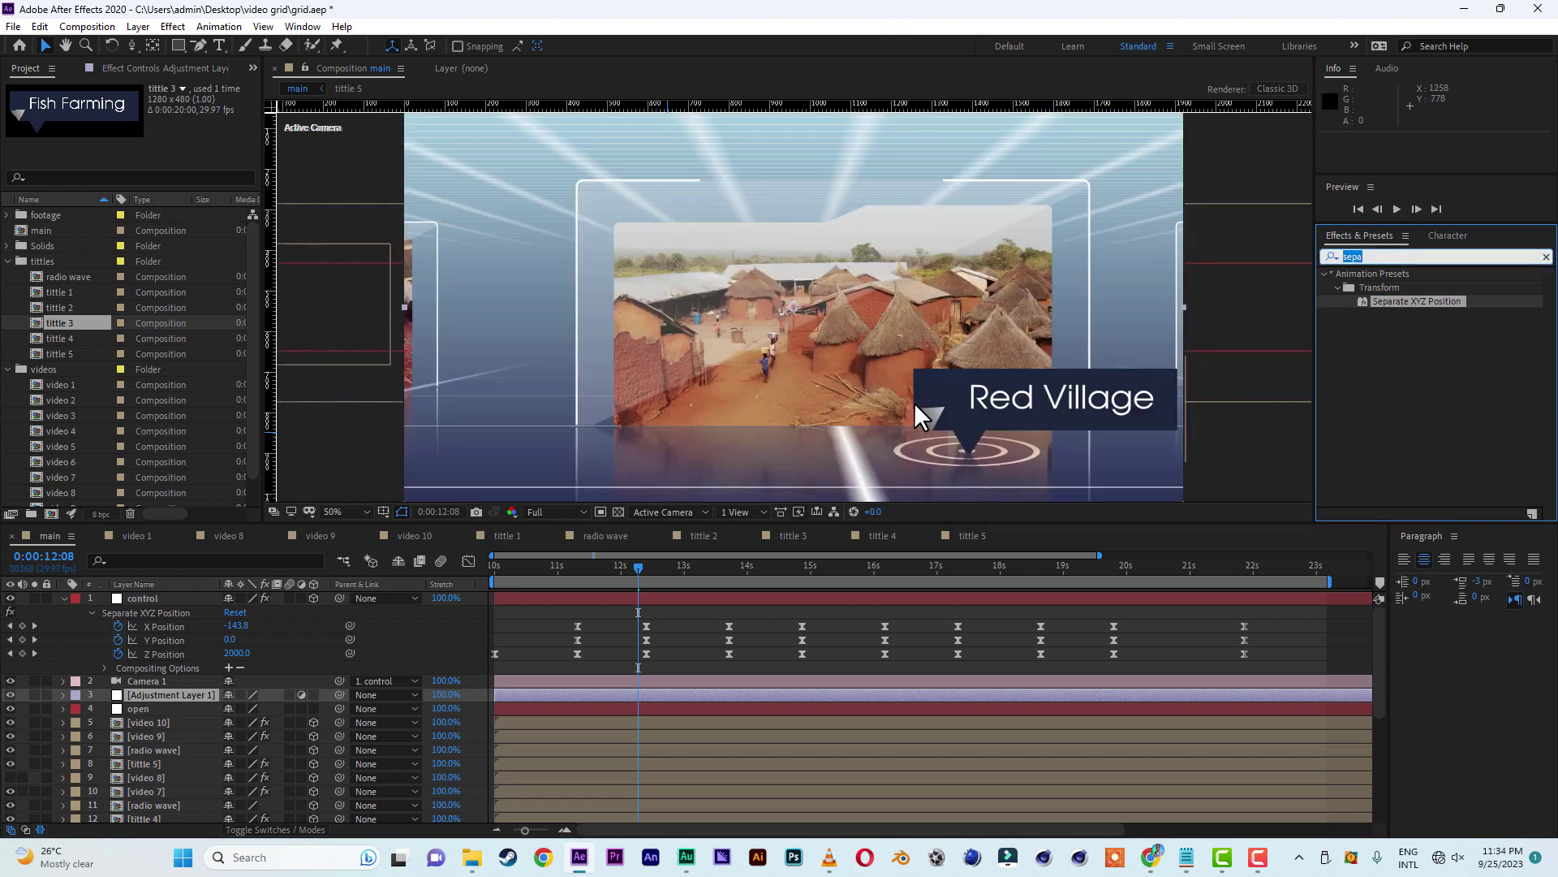
pyautogui.click(329, 508)
pyautogui.click(342, 523)
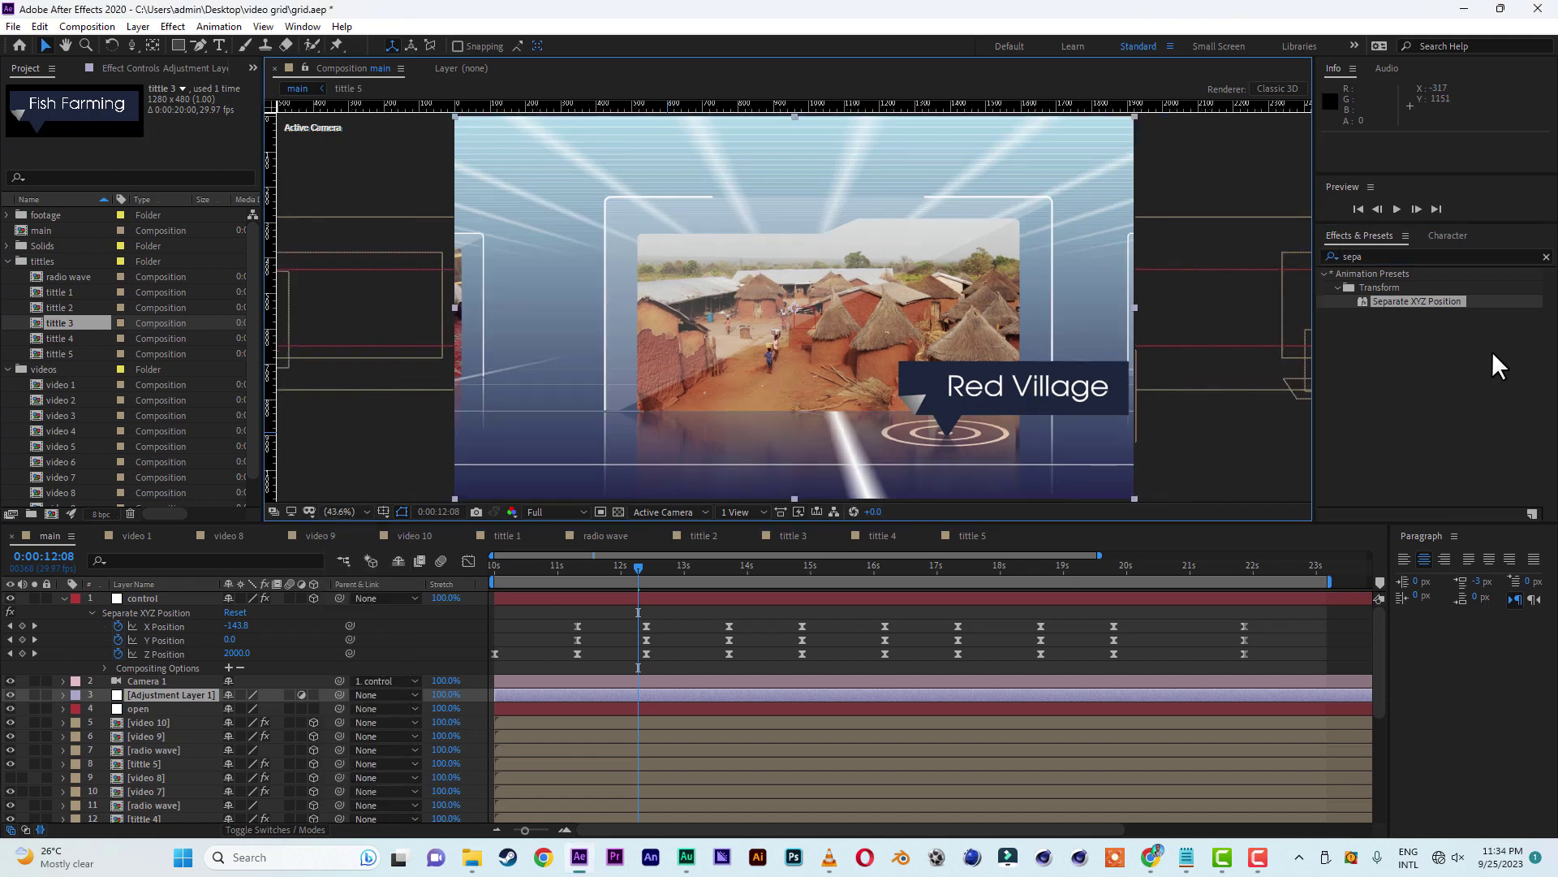
pyautogui.click(1408, 255)
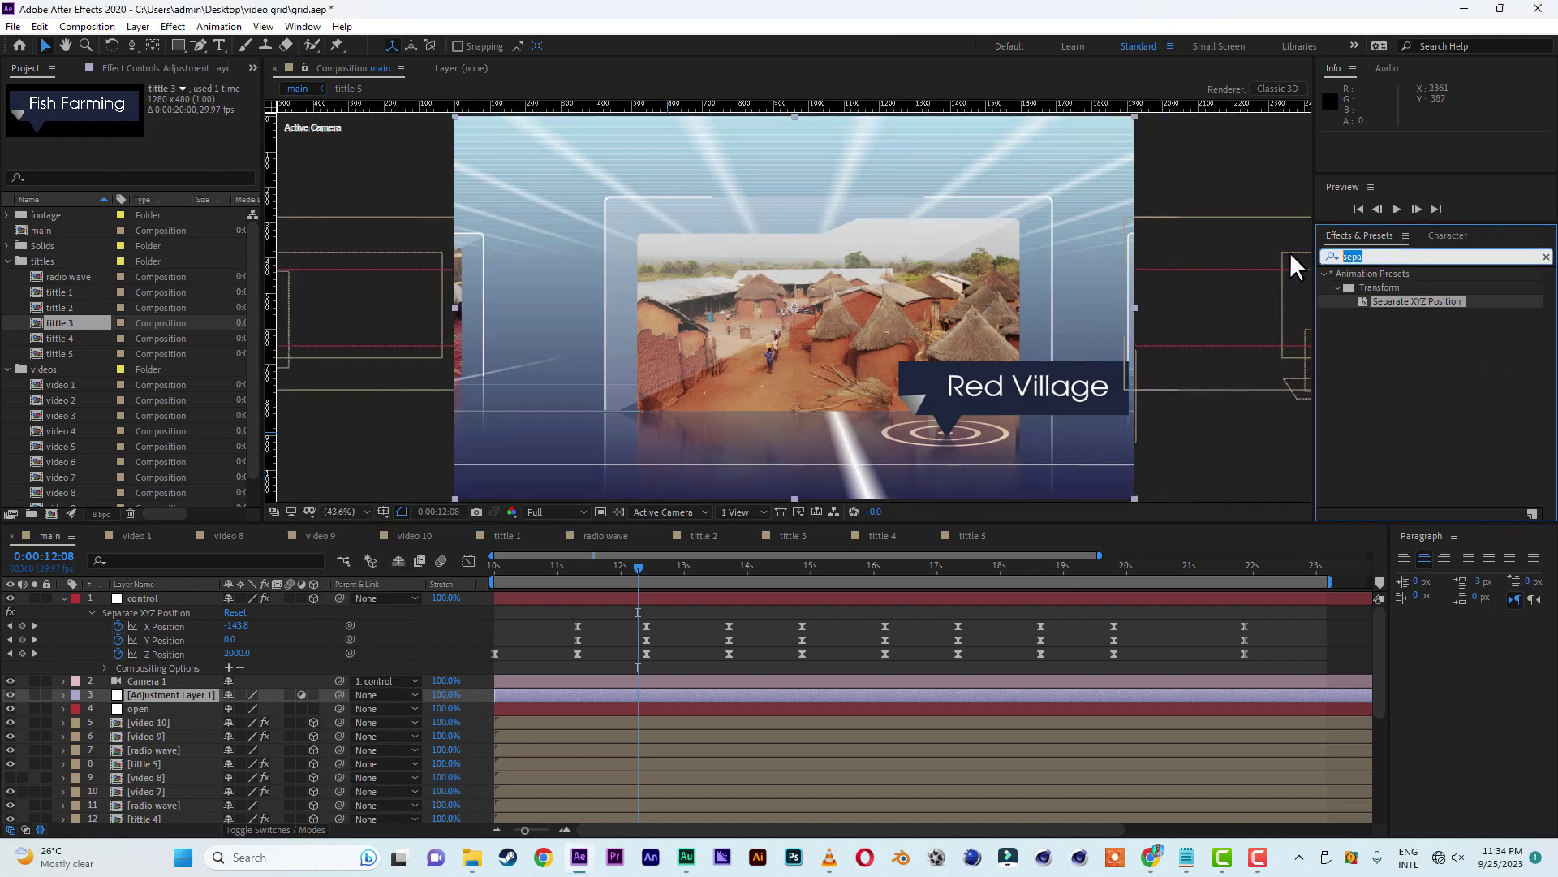
pyautogui.write('triton')
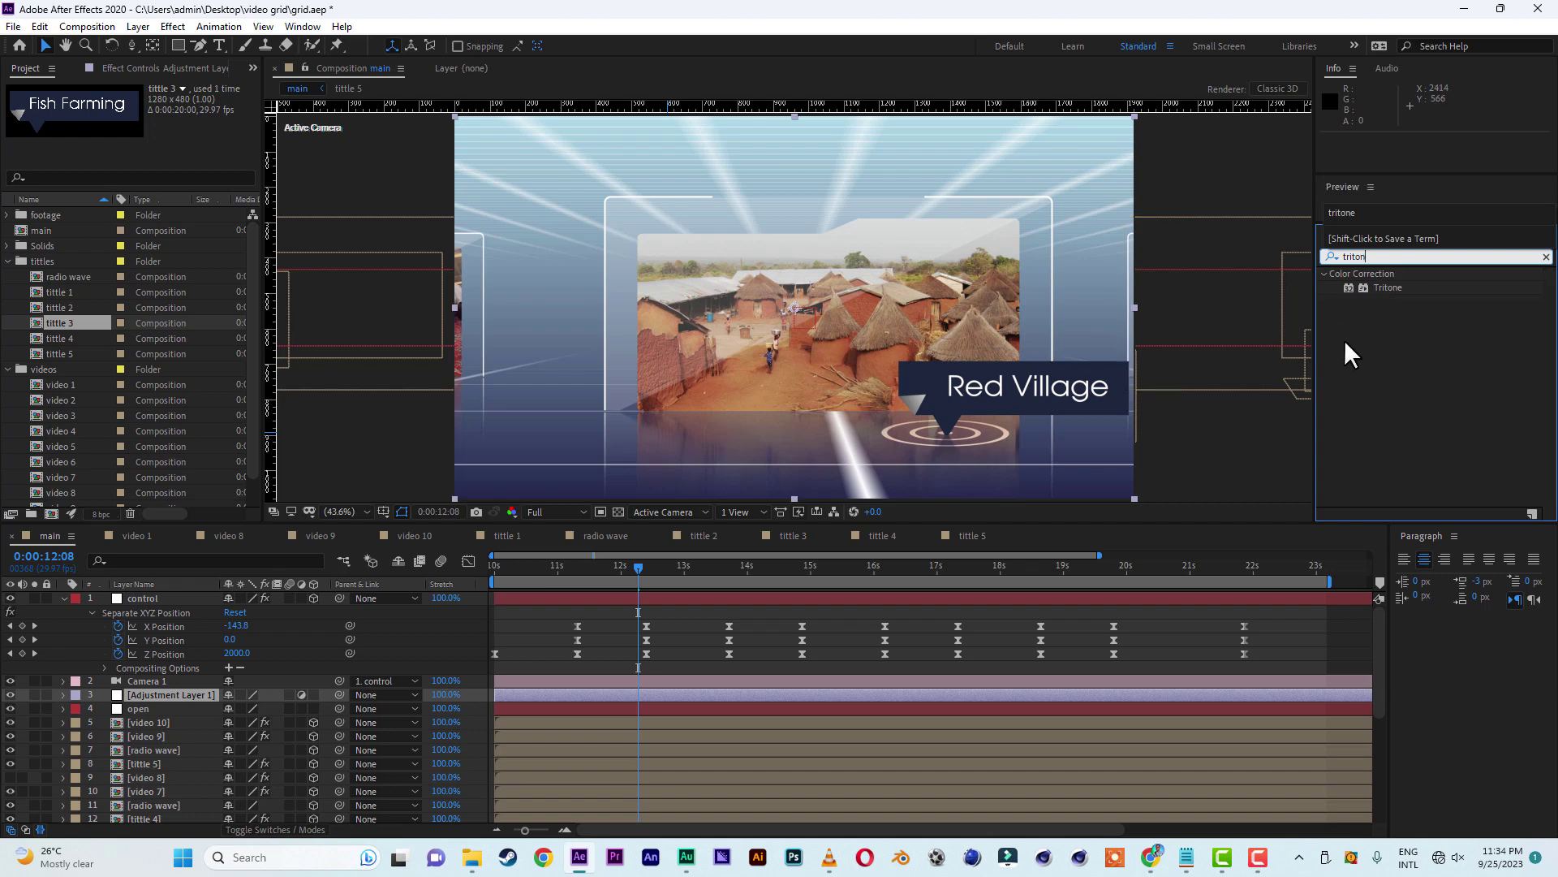
pyautogui.doubleClick(1394, 287)
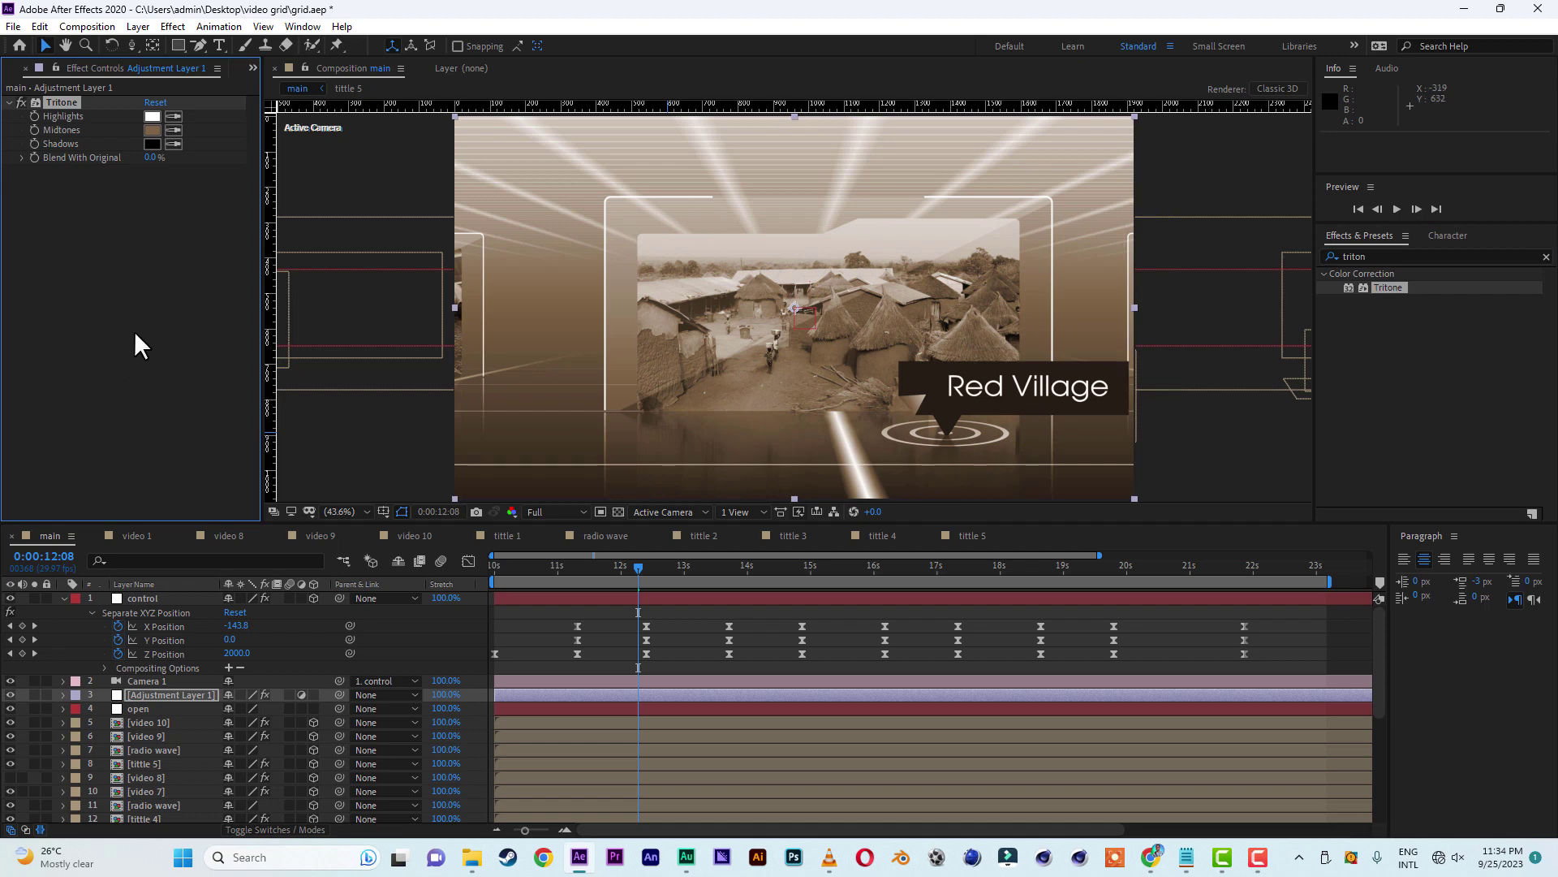
# - Set the Tritone shadows color on the adjustment layer to a dark purple
pyautogui.click(152, 144)
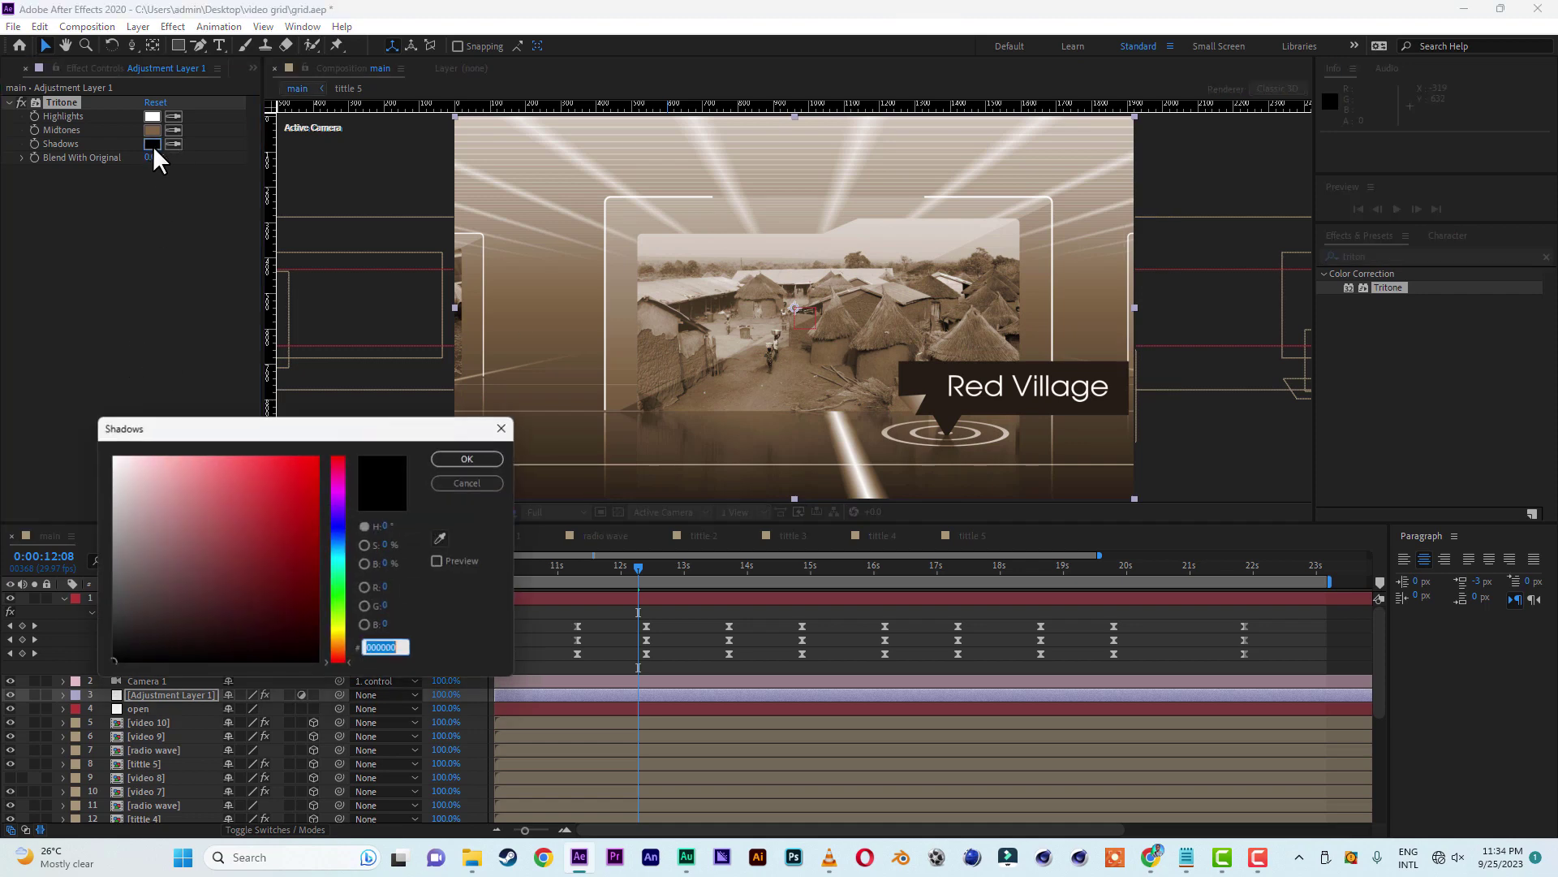
pyautogui.click(338, 508)
pyautogui.moveTo(280, 598); pyautogui.dragTo(233, 608)
pyautogui.click(457, 459)
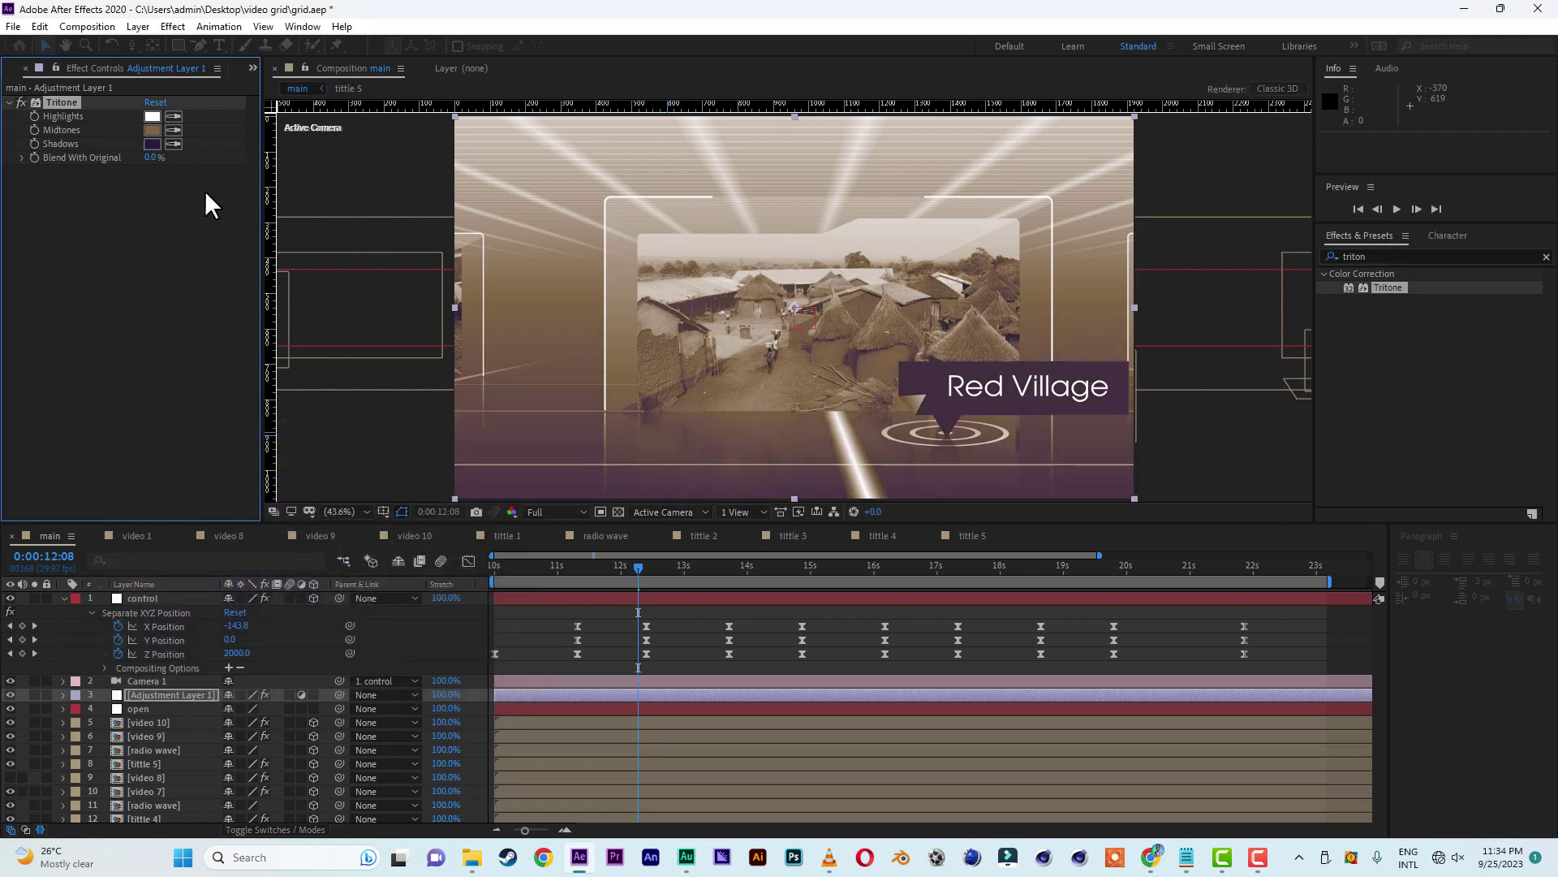
# - Set the Tritone midtones color to a dark teal green with a hue of about 171°
pyautogui.click(159, 130)
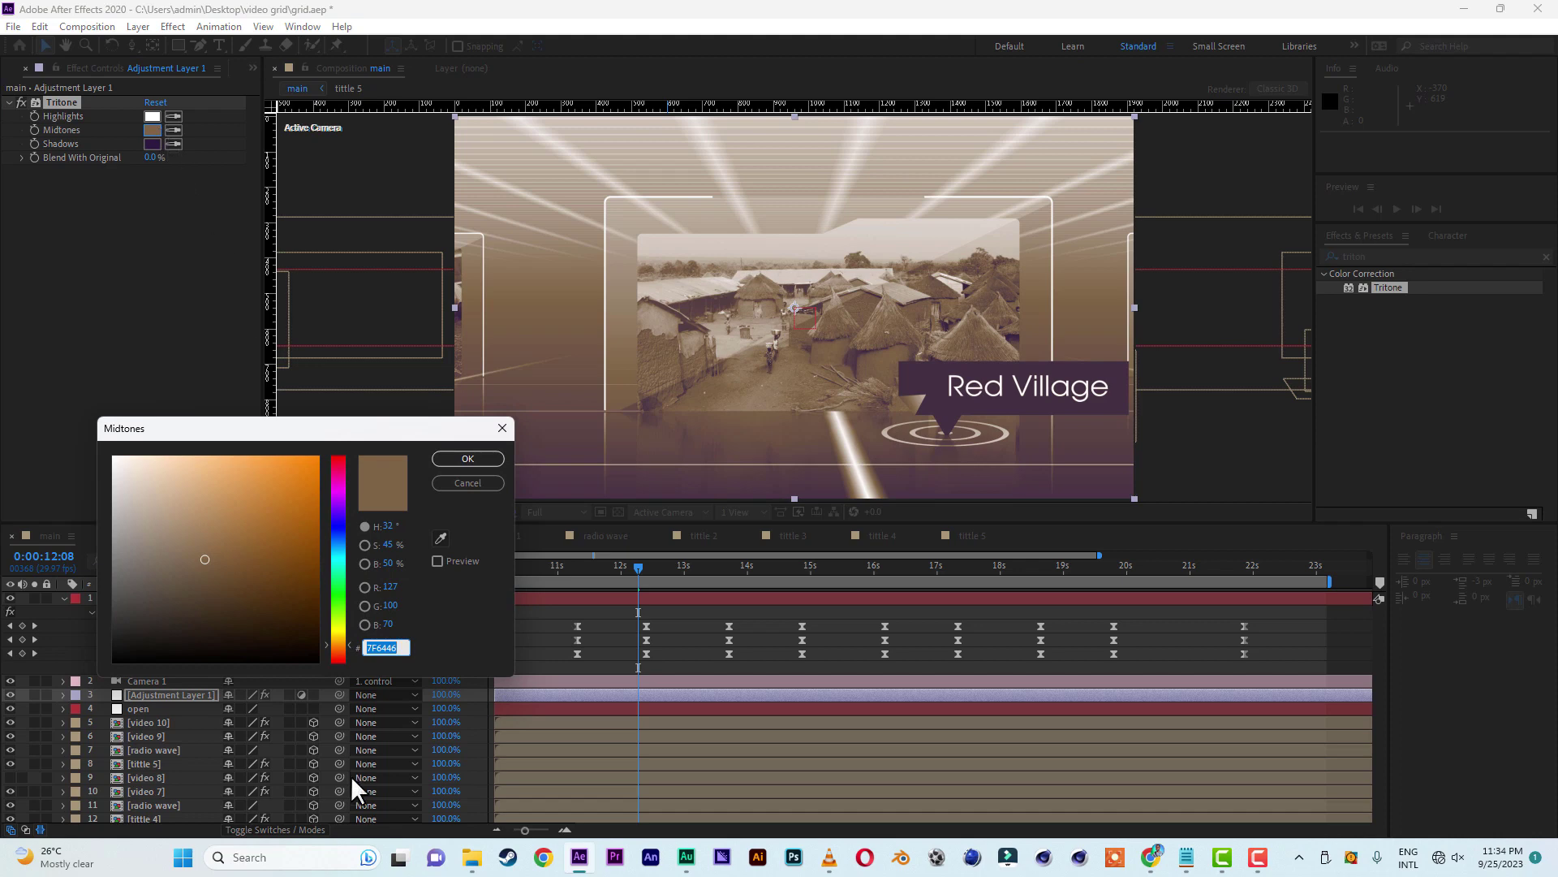
pyautogui.click(337, 566)
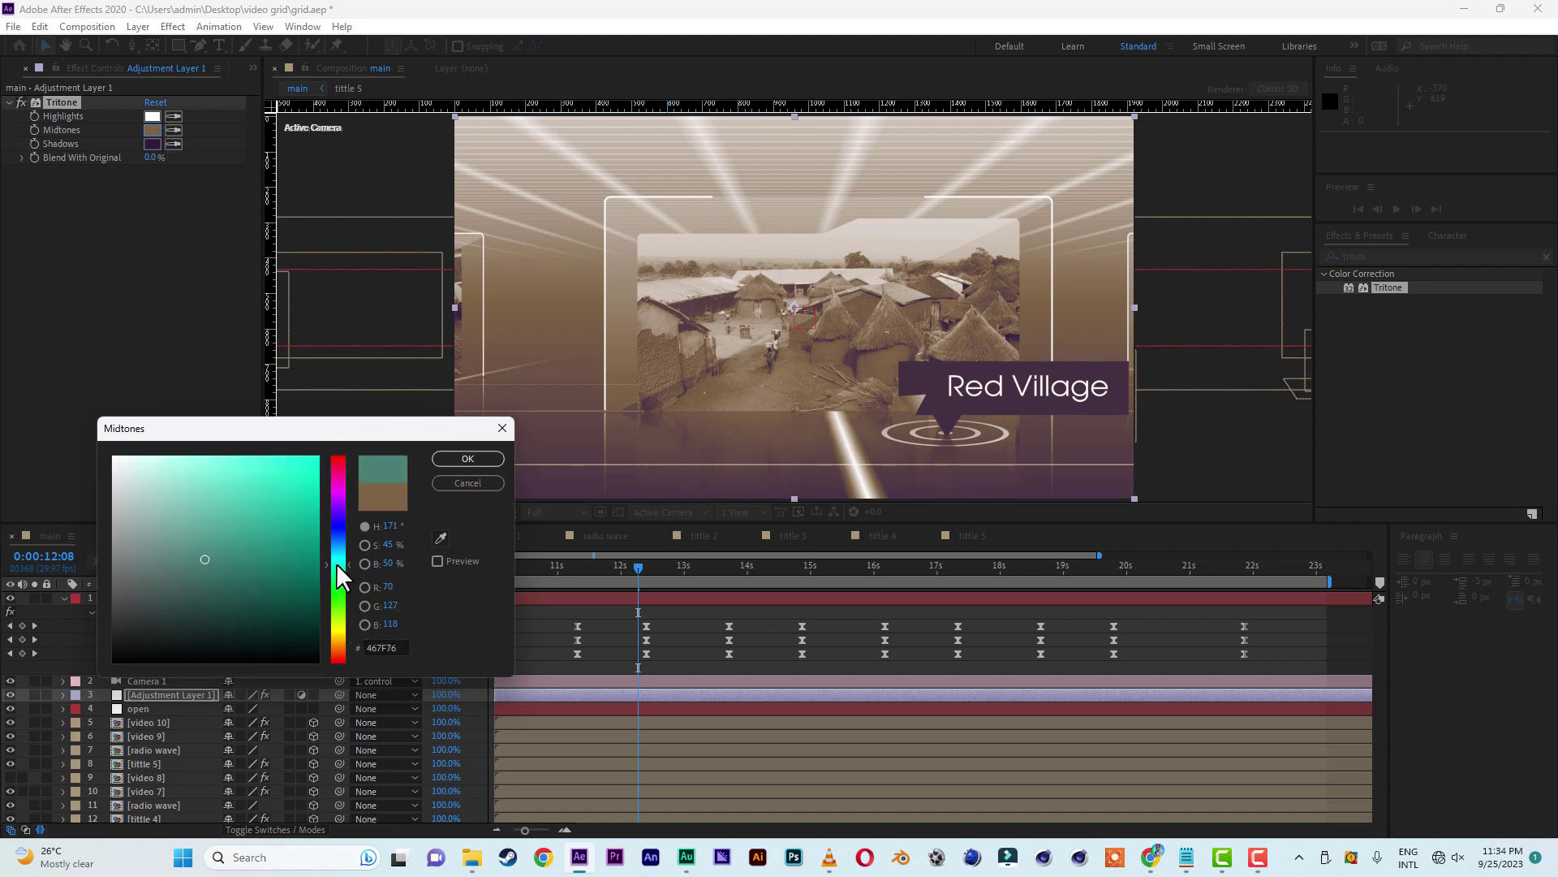
pyautogui.moveTo(234, 572); pyautogui.dragTo(234, 593)
pyautogui.click(480, 459)
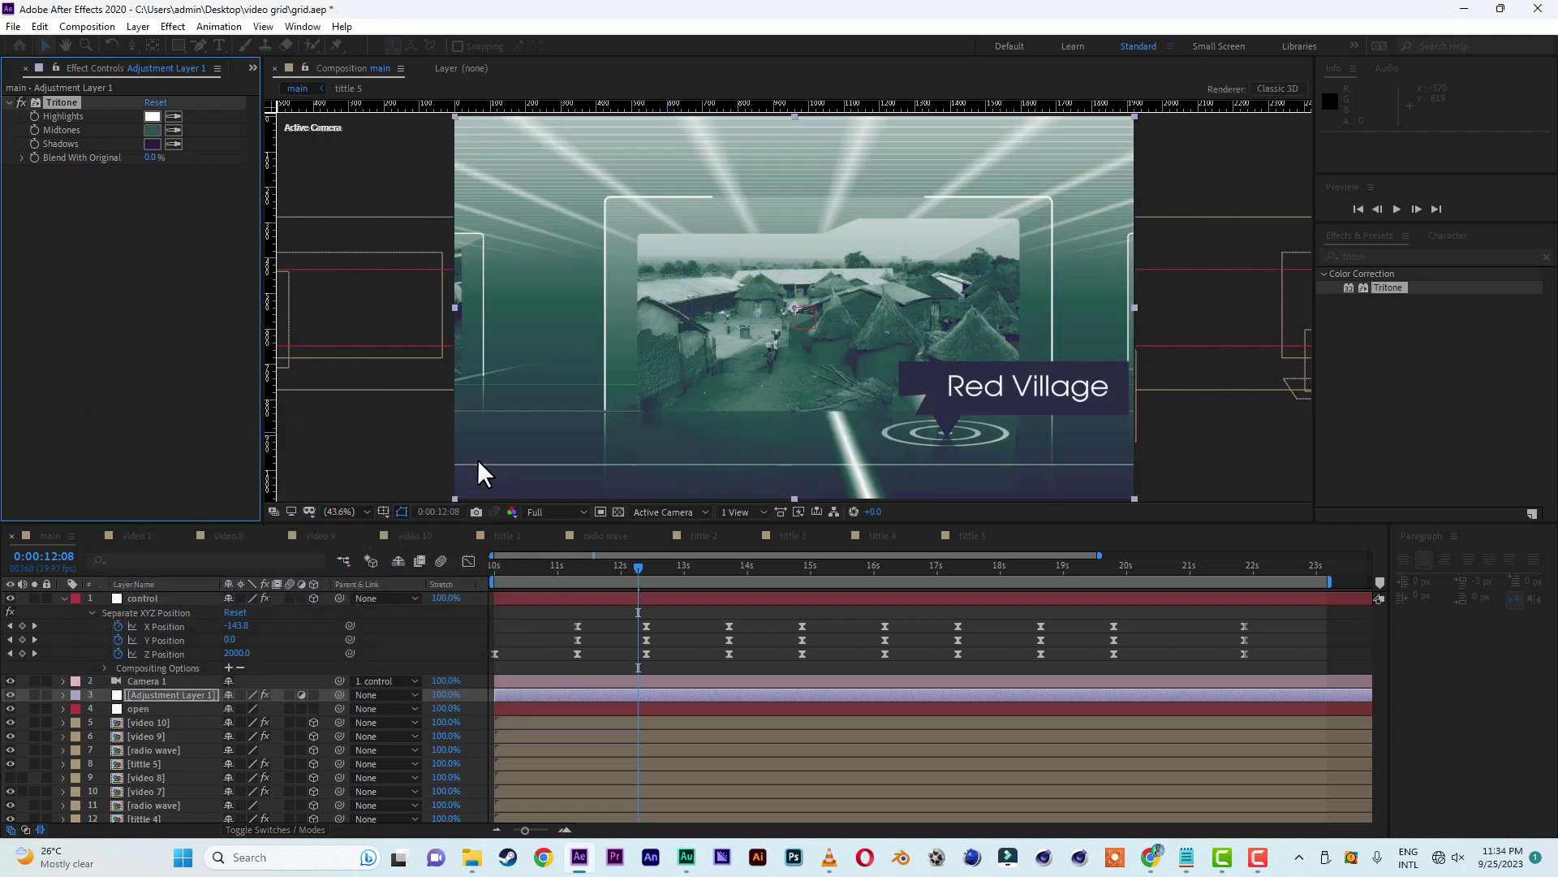
# - Set the Tritone highlights color to a pale cyan with a hue of about 184°
pyautogui.click(154, 117)
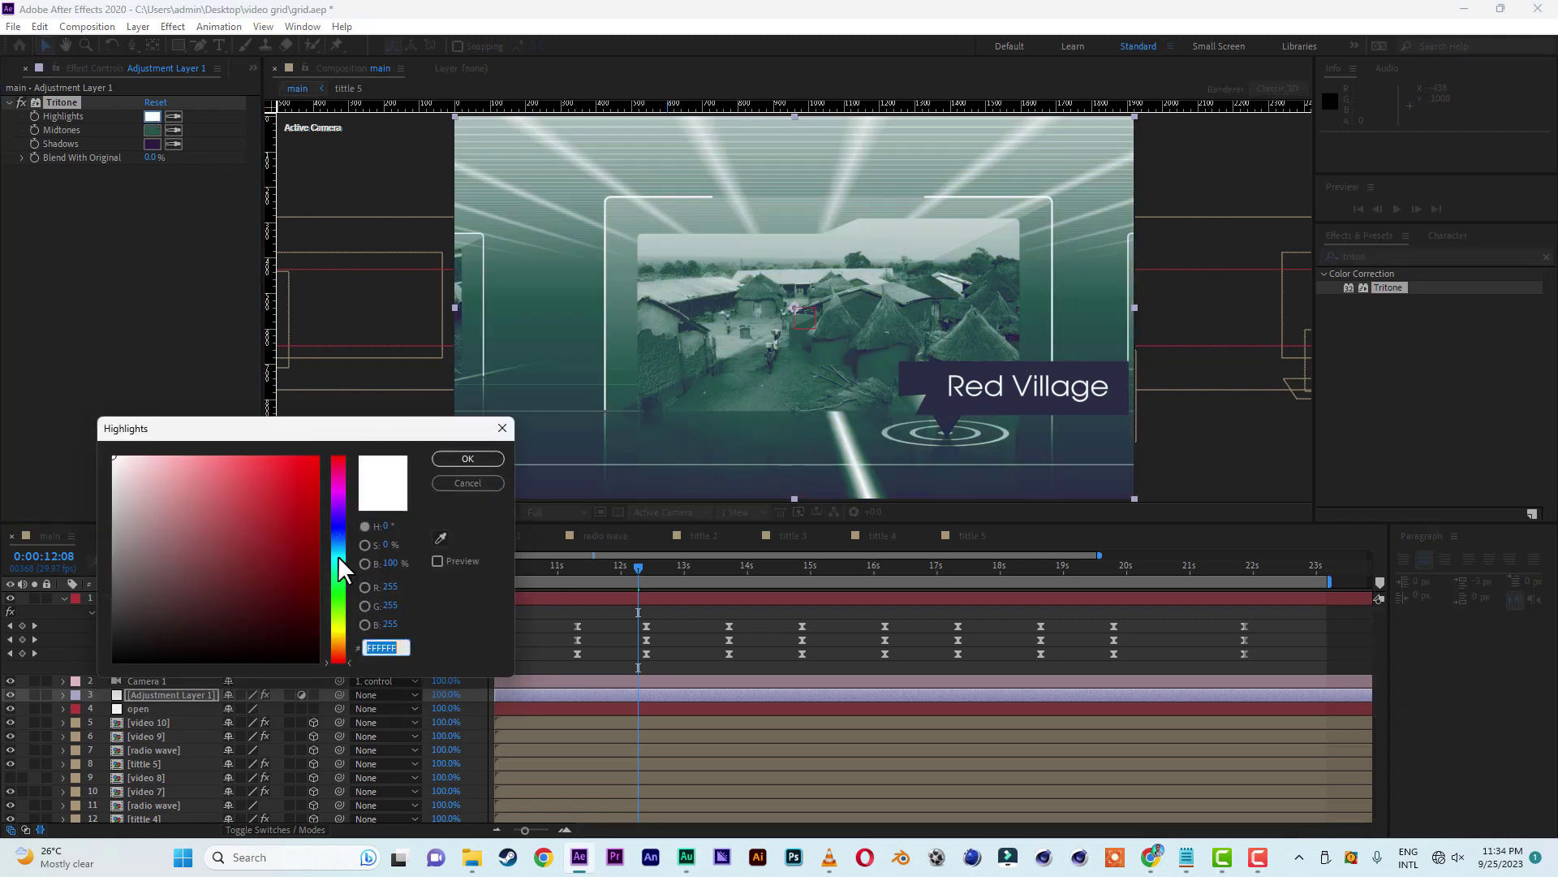
pyautogui.click(337, 555)
pyautogui.moveTo(124, 457); pyautogui.dragTo(168, 461)
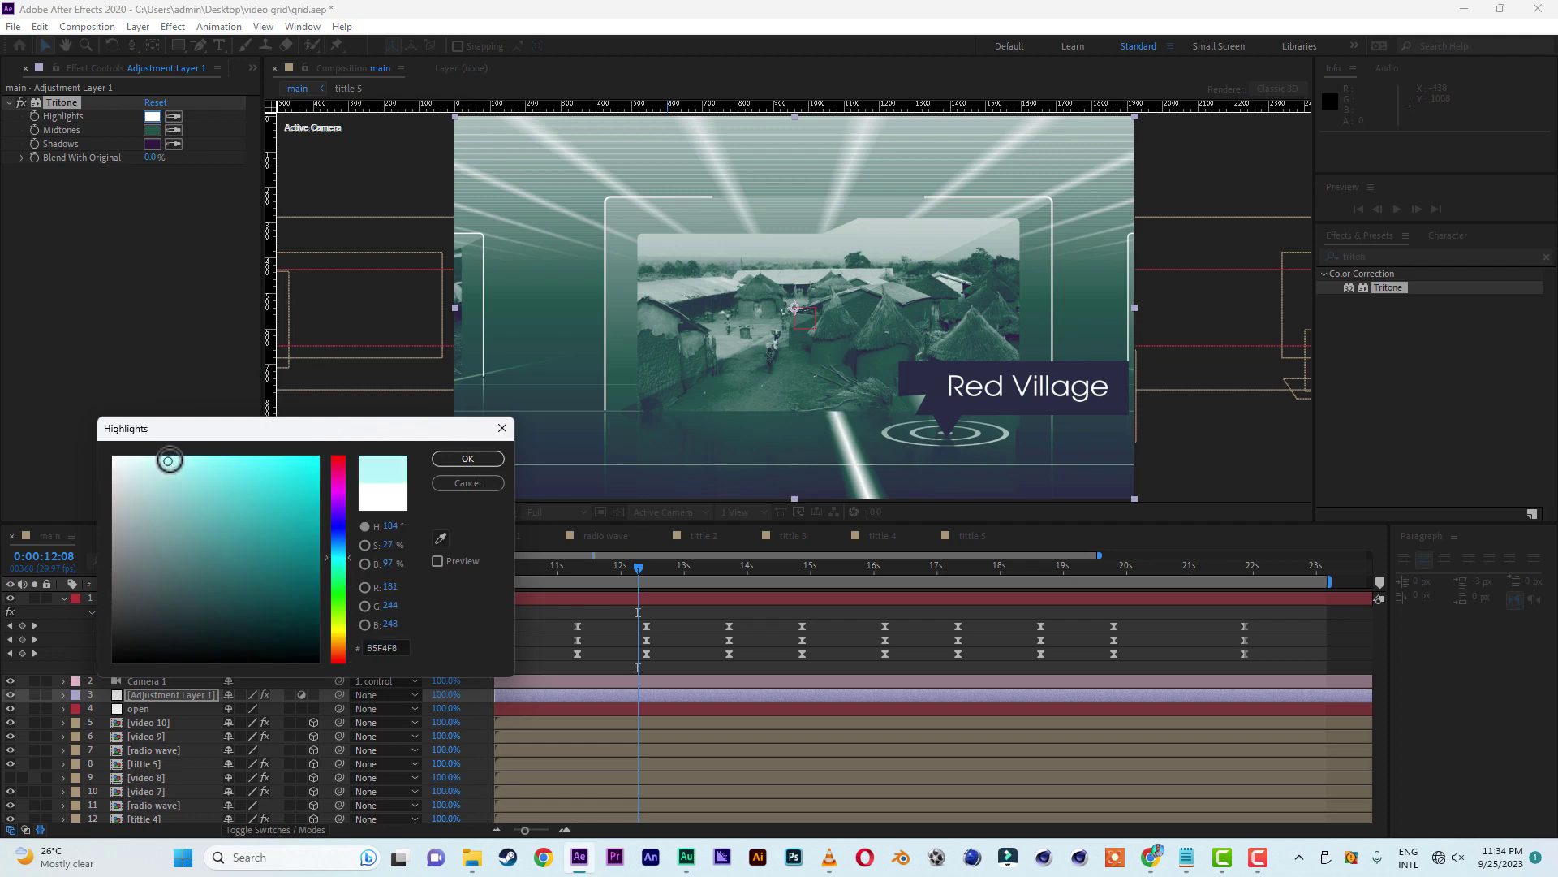
pyautogui.click(466, 461)
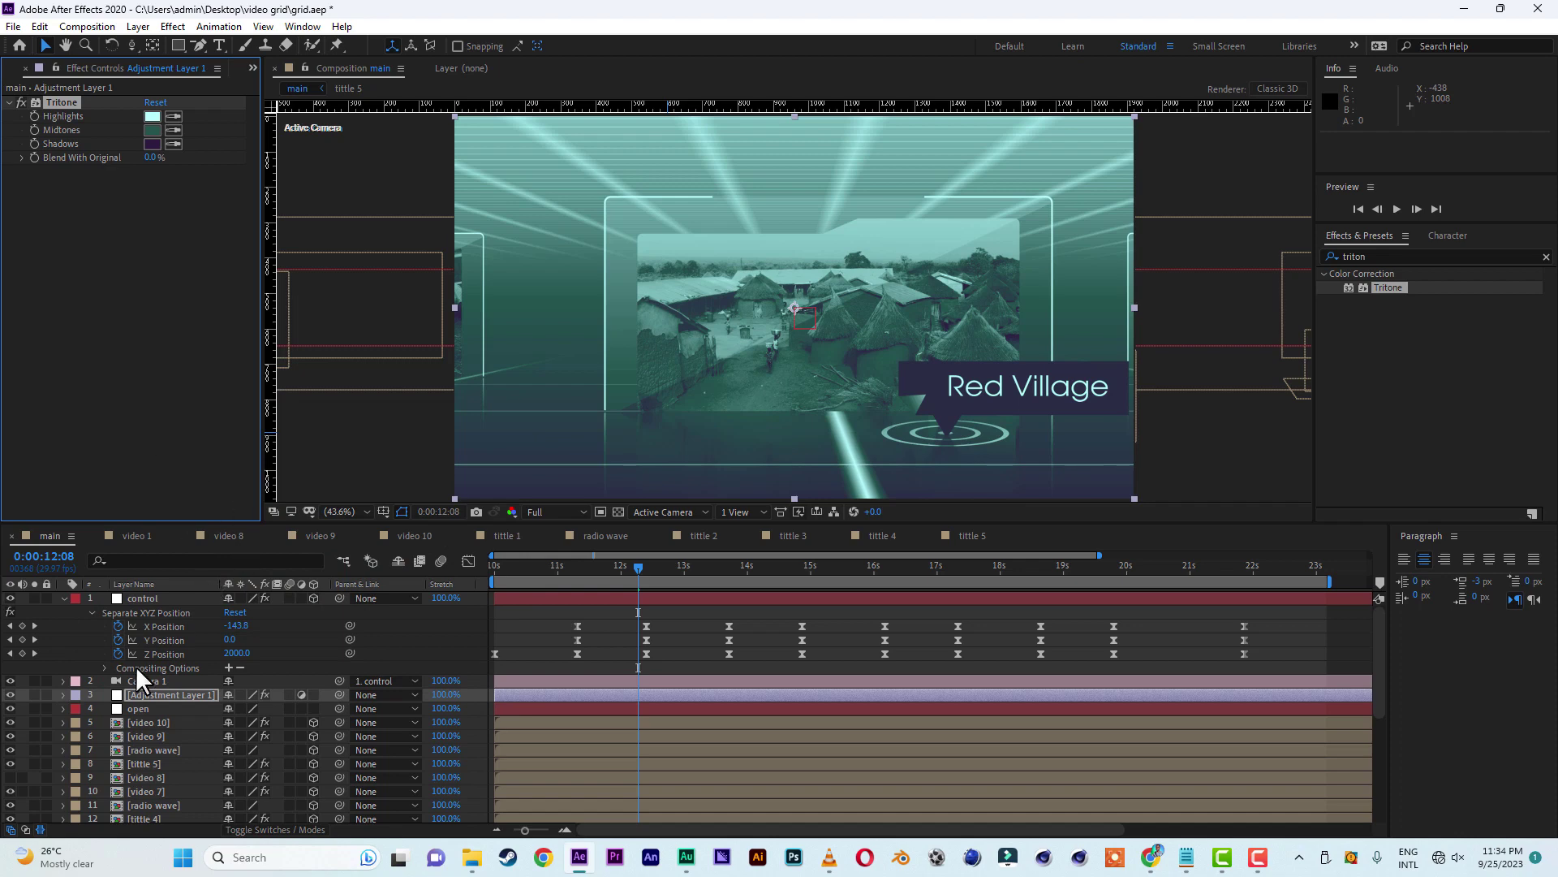
# - Move the Tritone adjustment layer between the video 1 and grid up layers and rename it color
pyautogui.moveTo(157, 694); pyautogui.dragTo(163, 782)
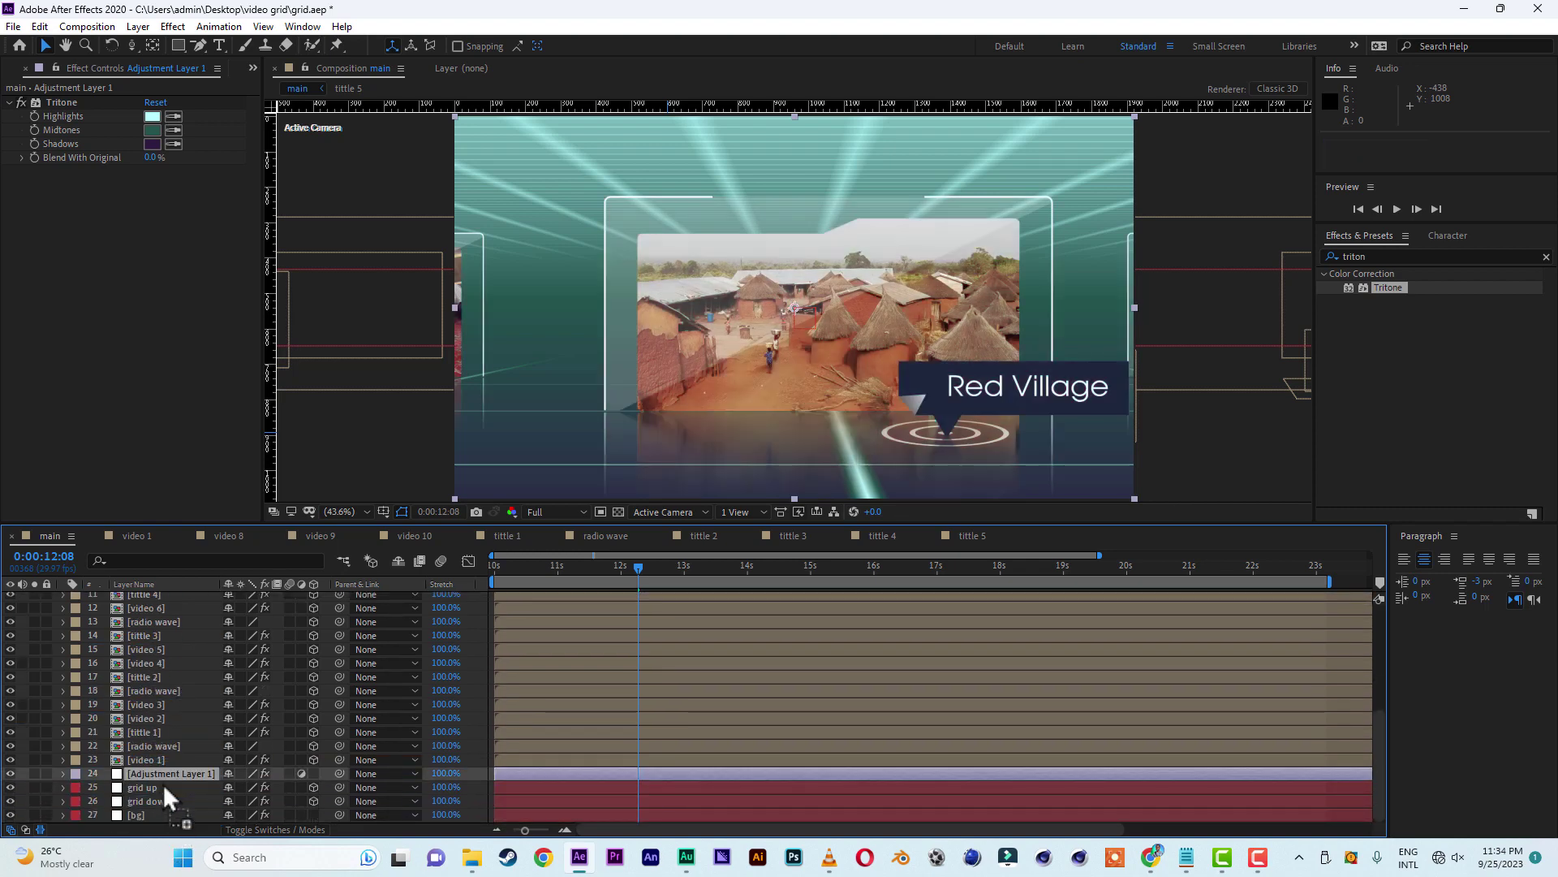
pyautogui.moveTo(49, 857)
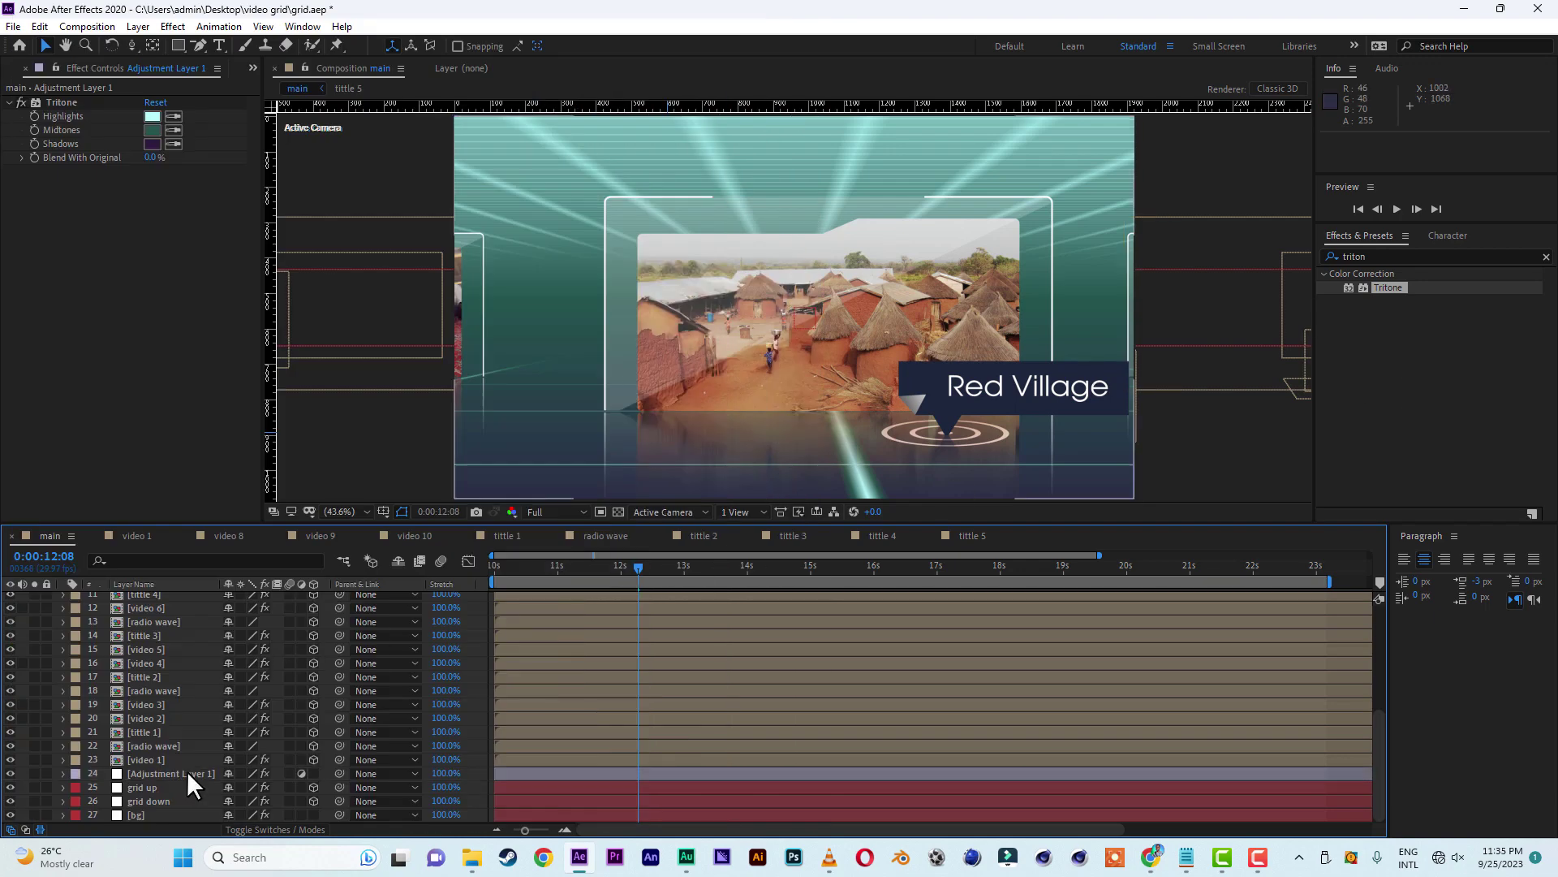
pyautogui.click(187, 771)
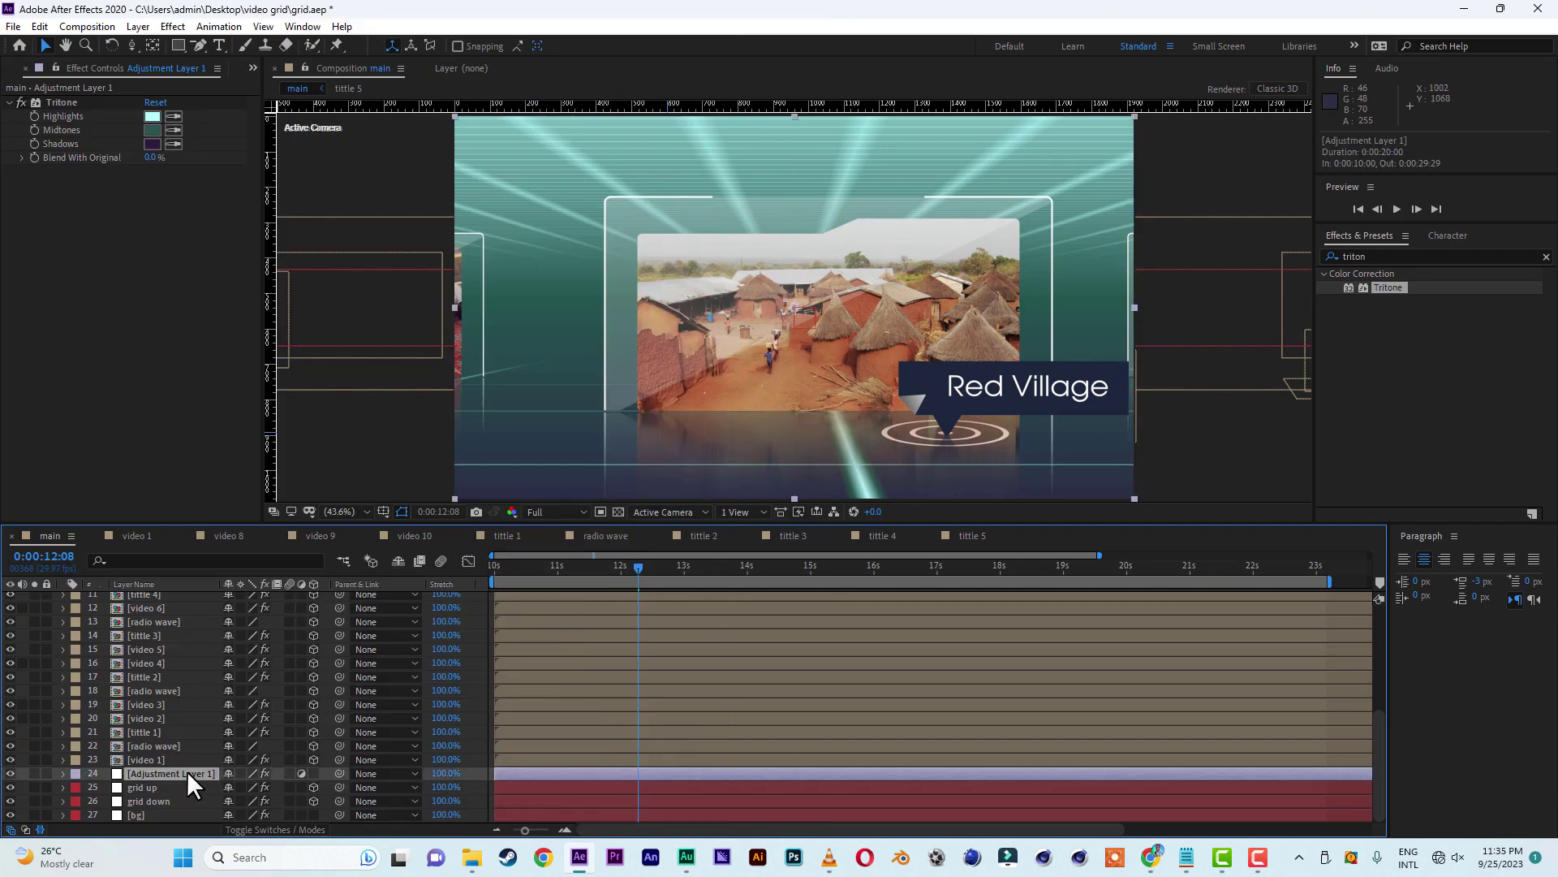
pyautogui.press('Return')
pyautogui.write('color')
pyautogui.click(154, 759)
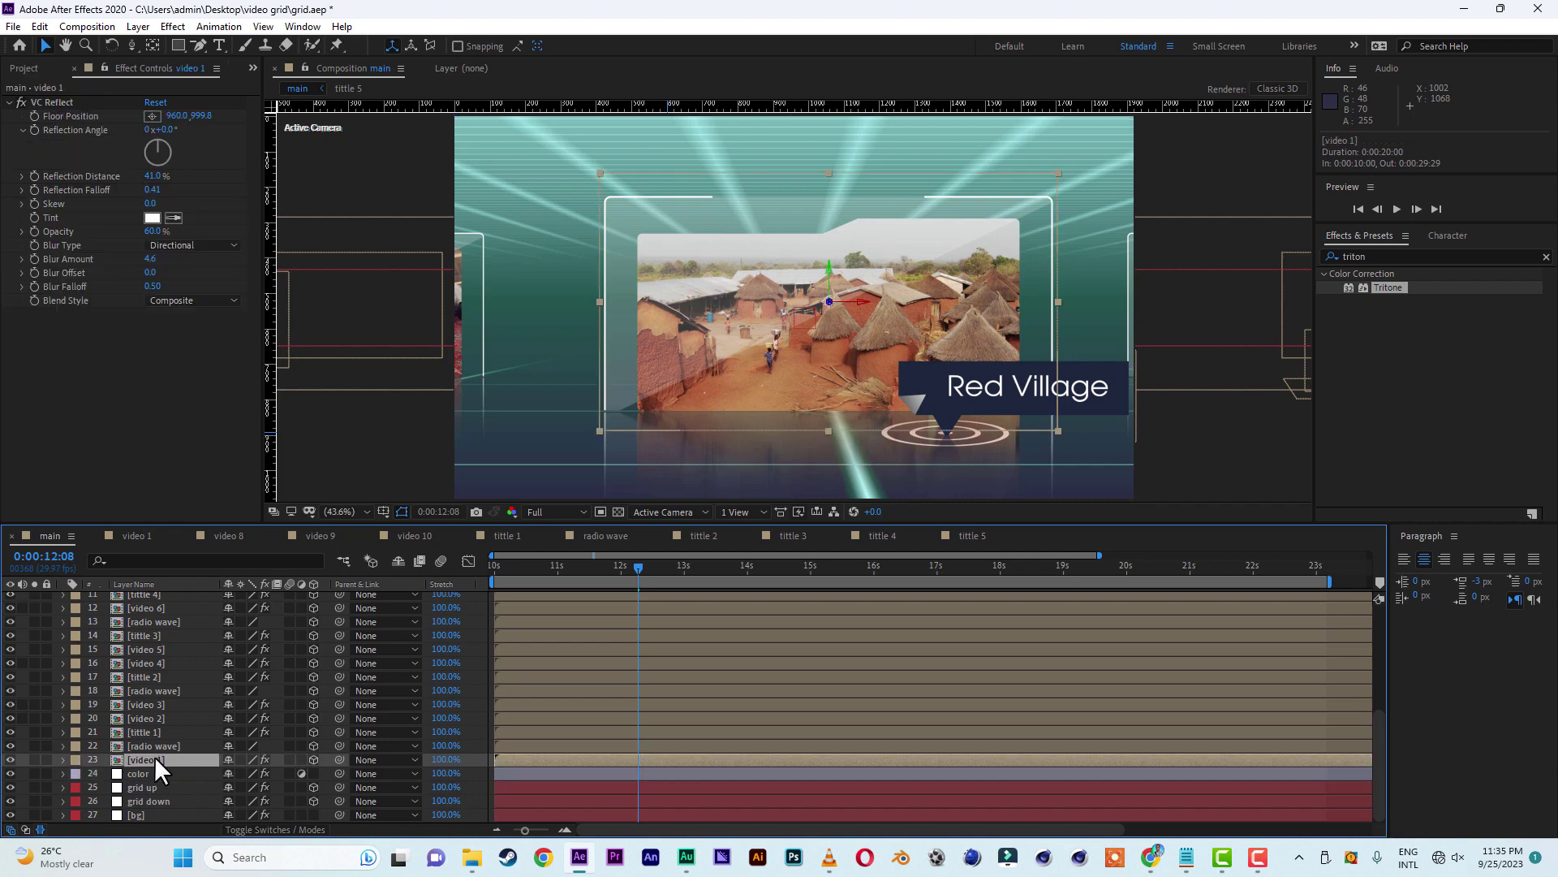
# - Create another adjustment layer directly above the open layer and name it bulge
pyautogui.scroll(5, 168, 698)
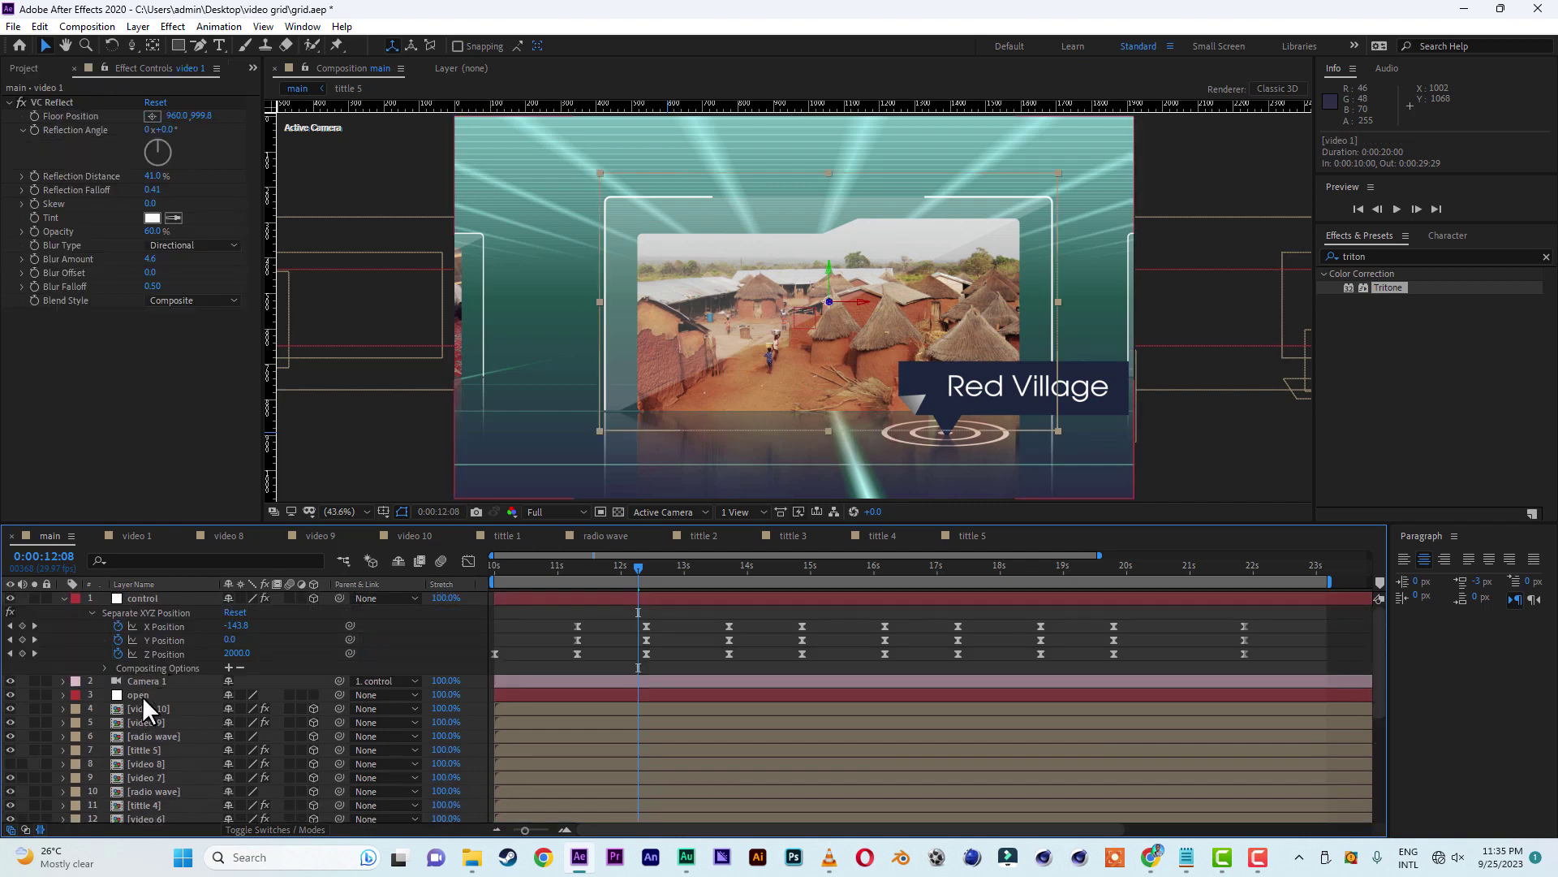
pyautogui.click(143, 695)
pyautogui.rightClick(21, 695)
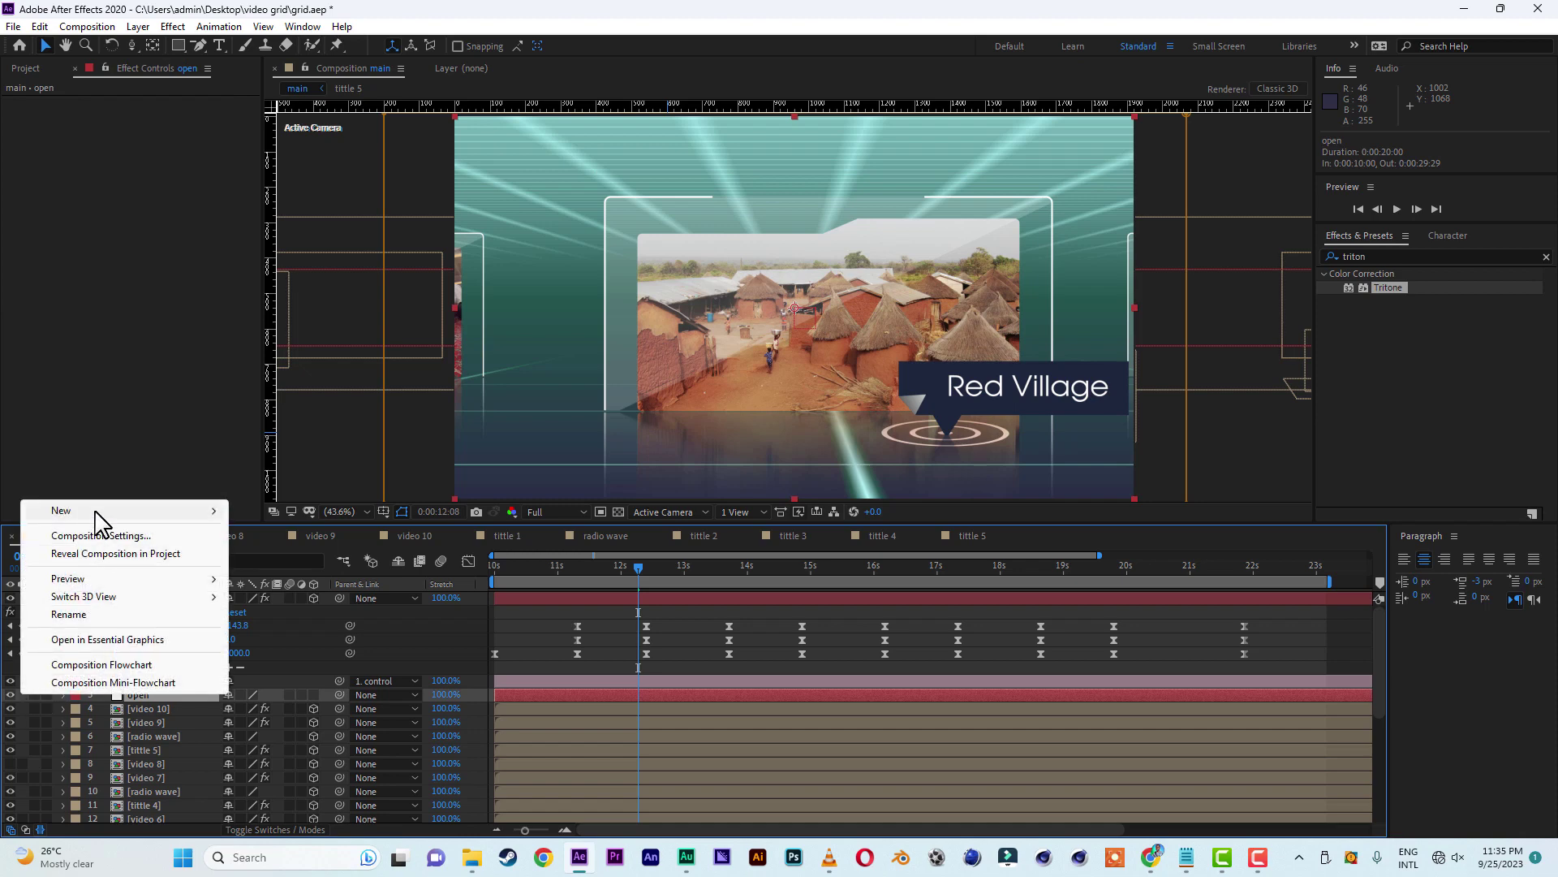
pyautogui.moveTo(142, 513)
pyautogui.click(292, 642)
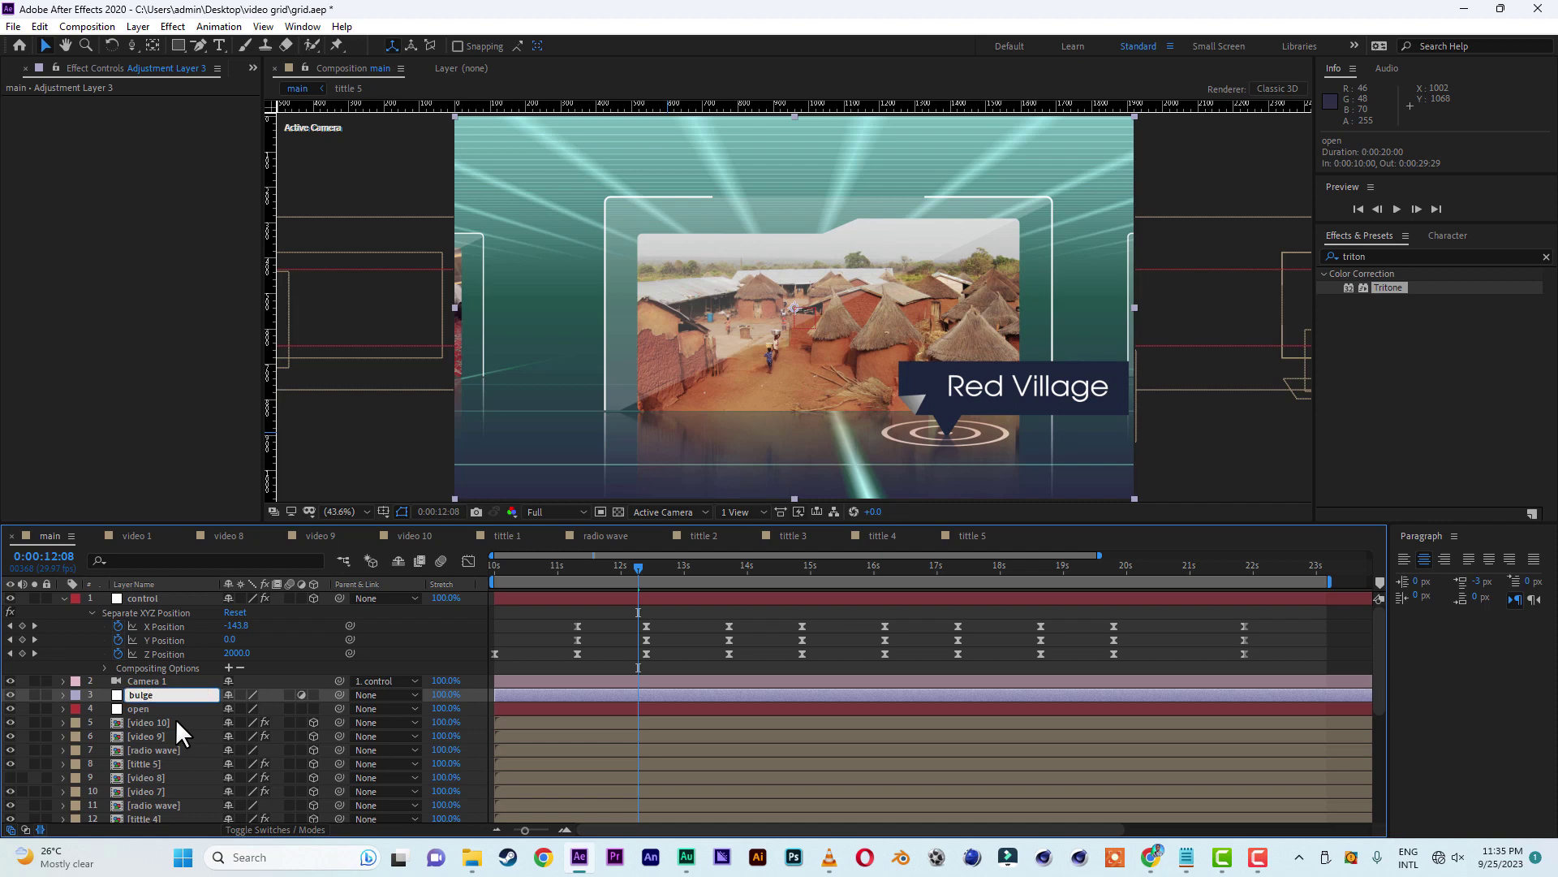
pyautogui.press('Return')
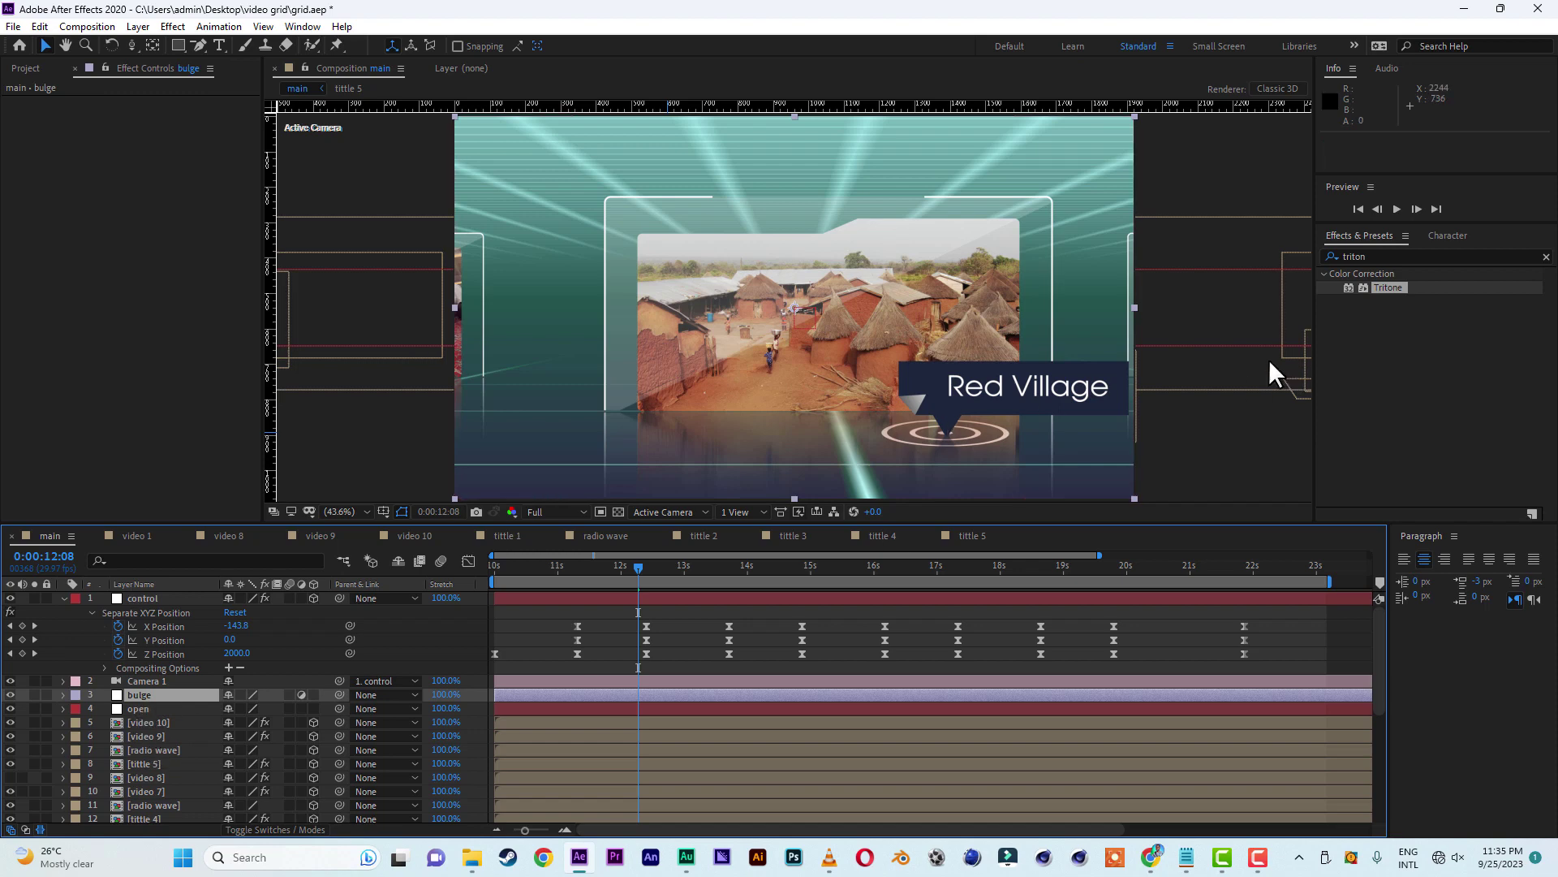
# - Search the effects for Bulge and apply it to the bulge layer
pyautogui.doubleClick(1417, 257)
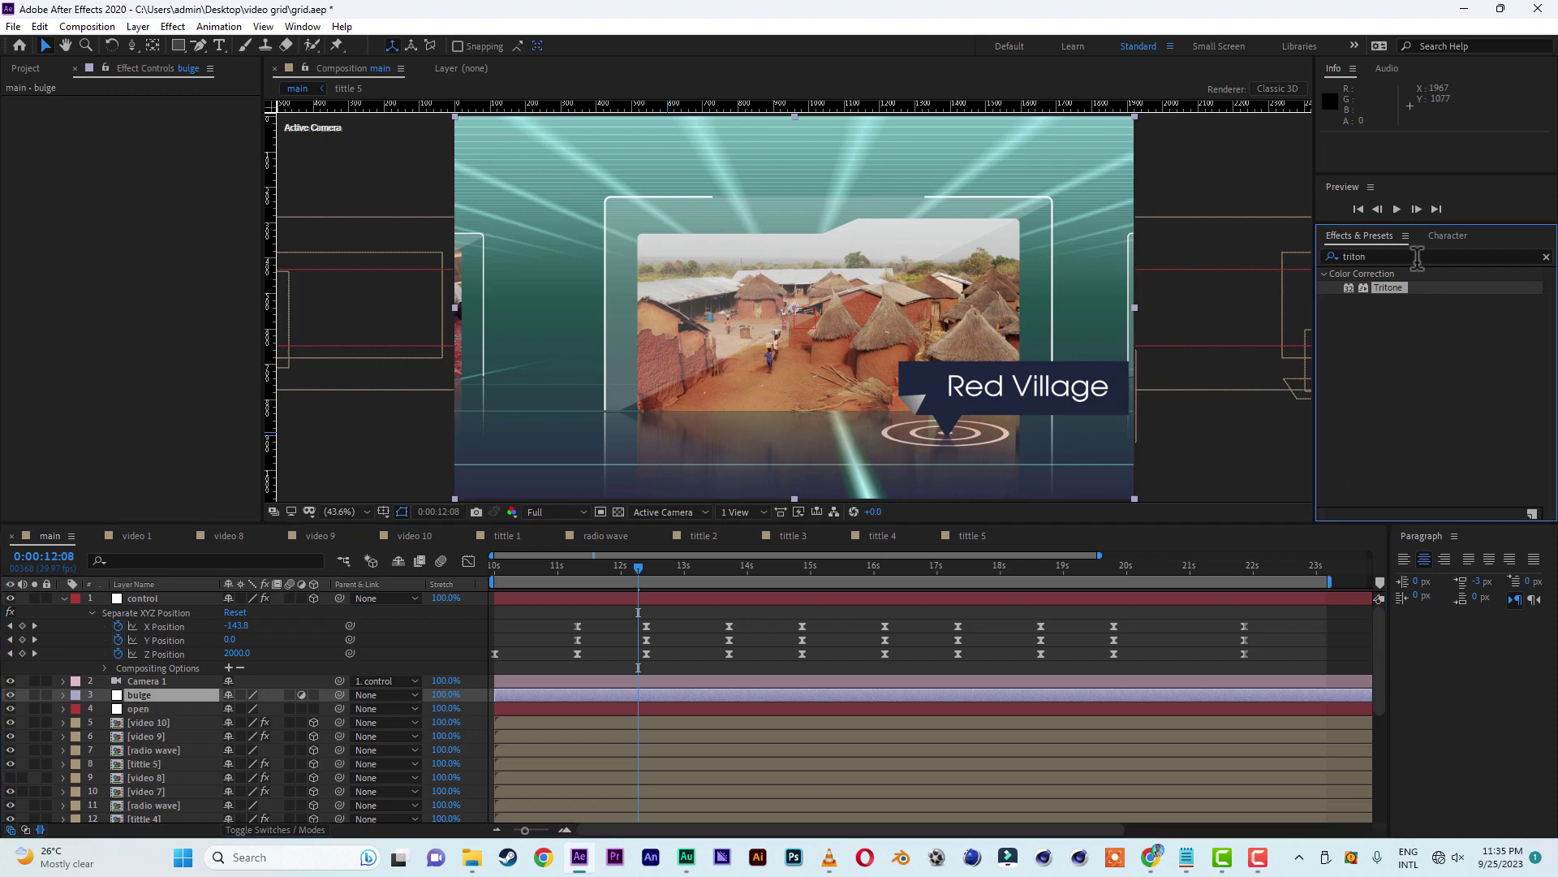
pyautogui.write('bul')
pyautogui.click(1371, 256)
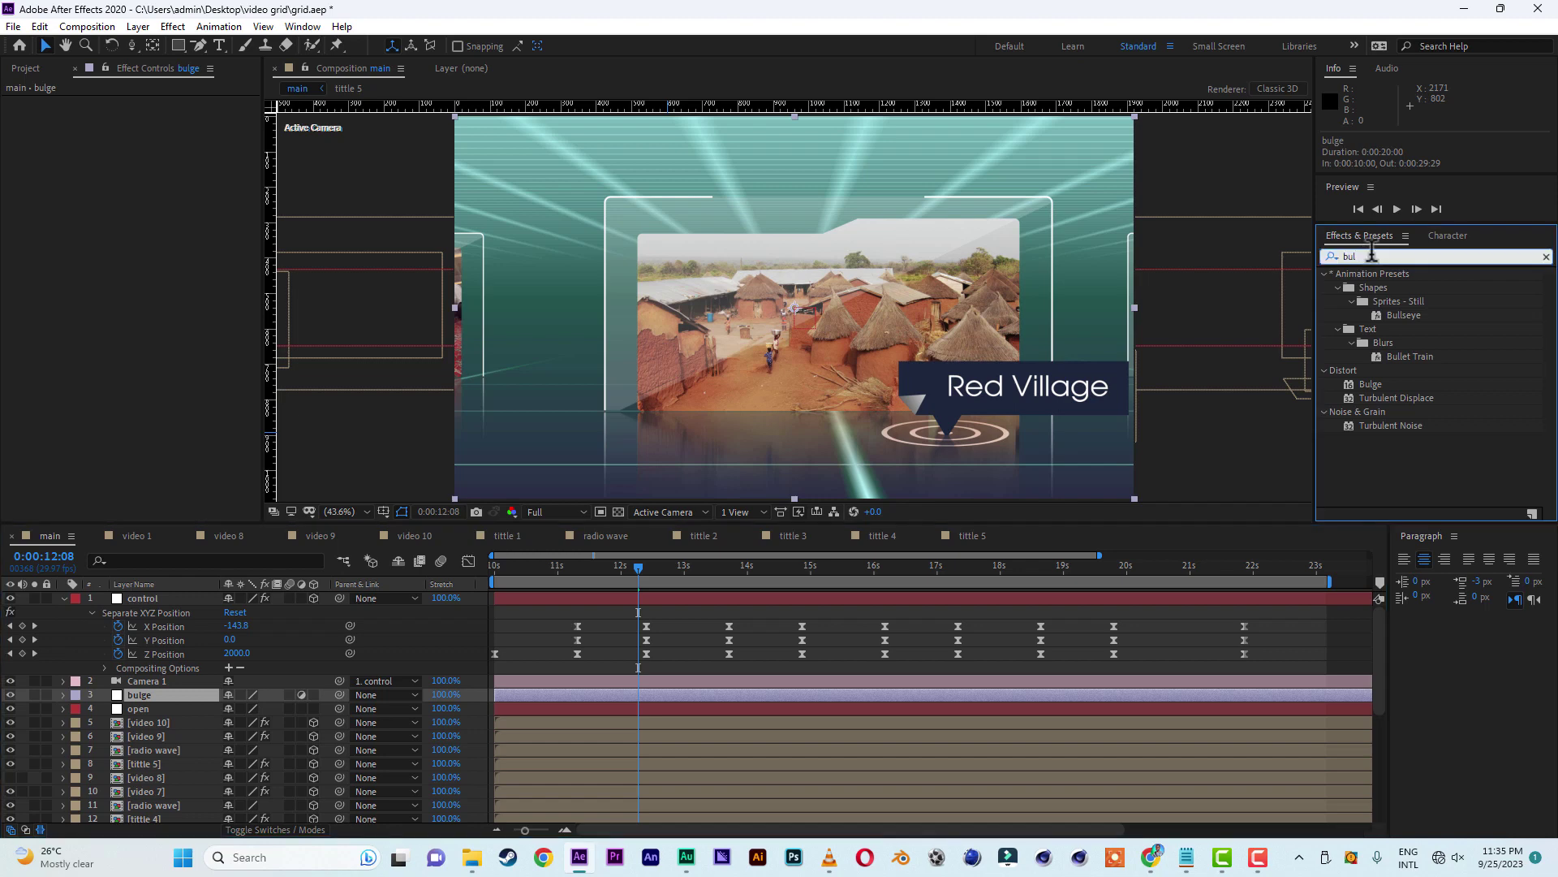
pyautogui.write('g')
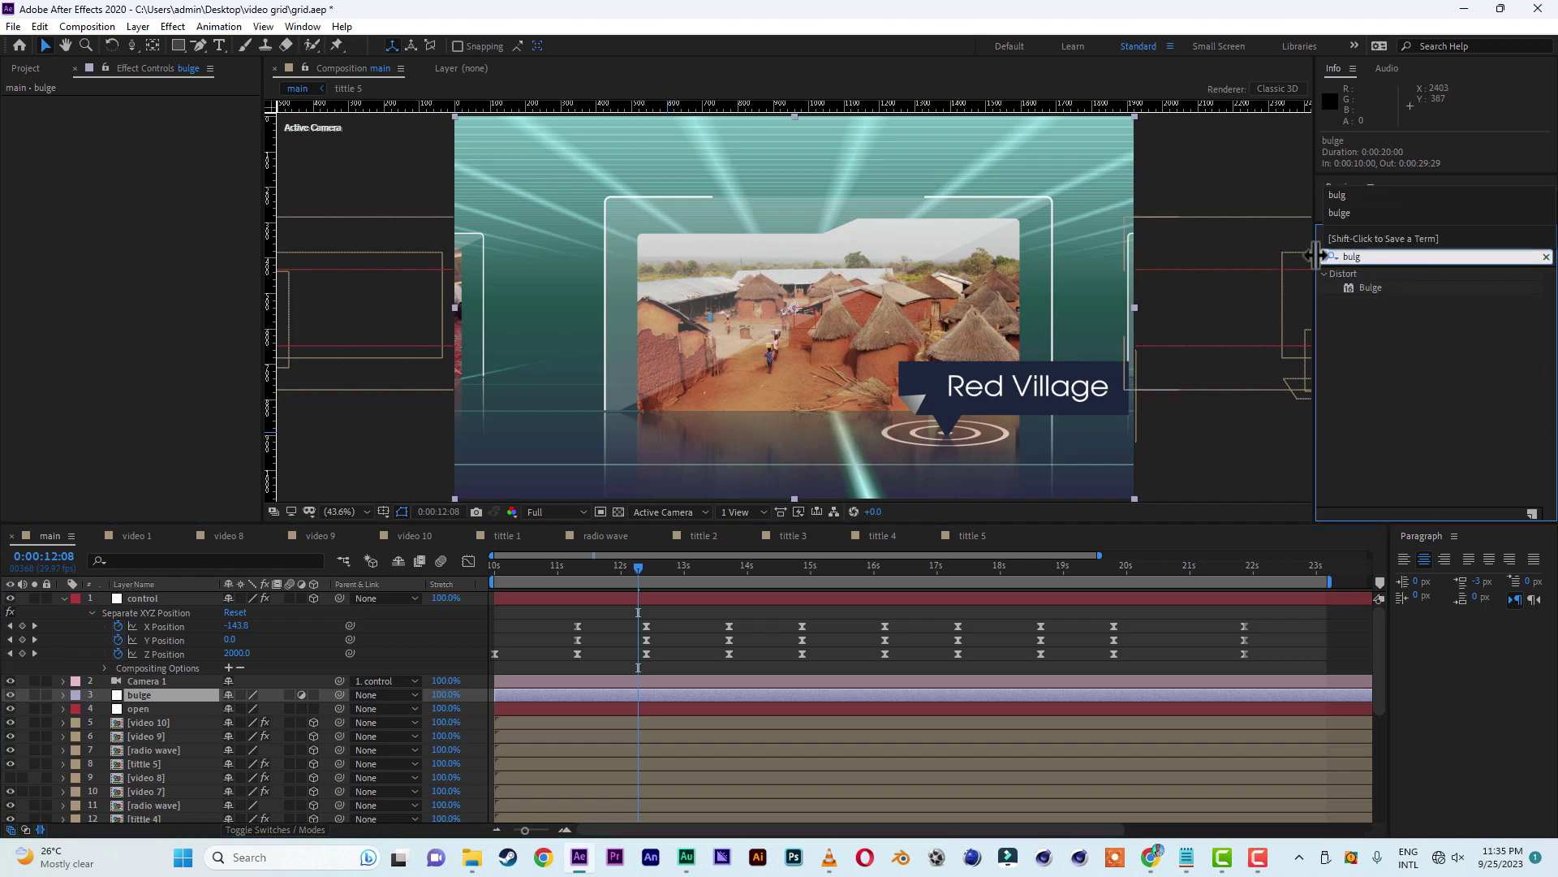
pyautogui.moveTo(1372, 289); pyautogui.dragTo(139, 694)
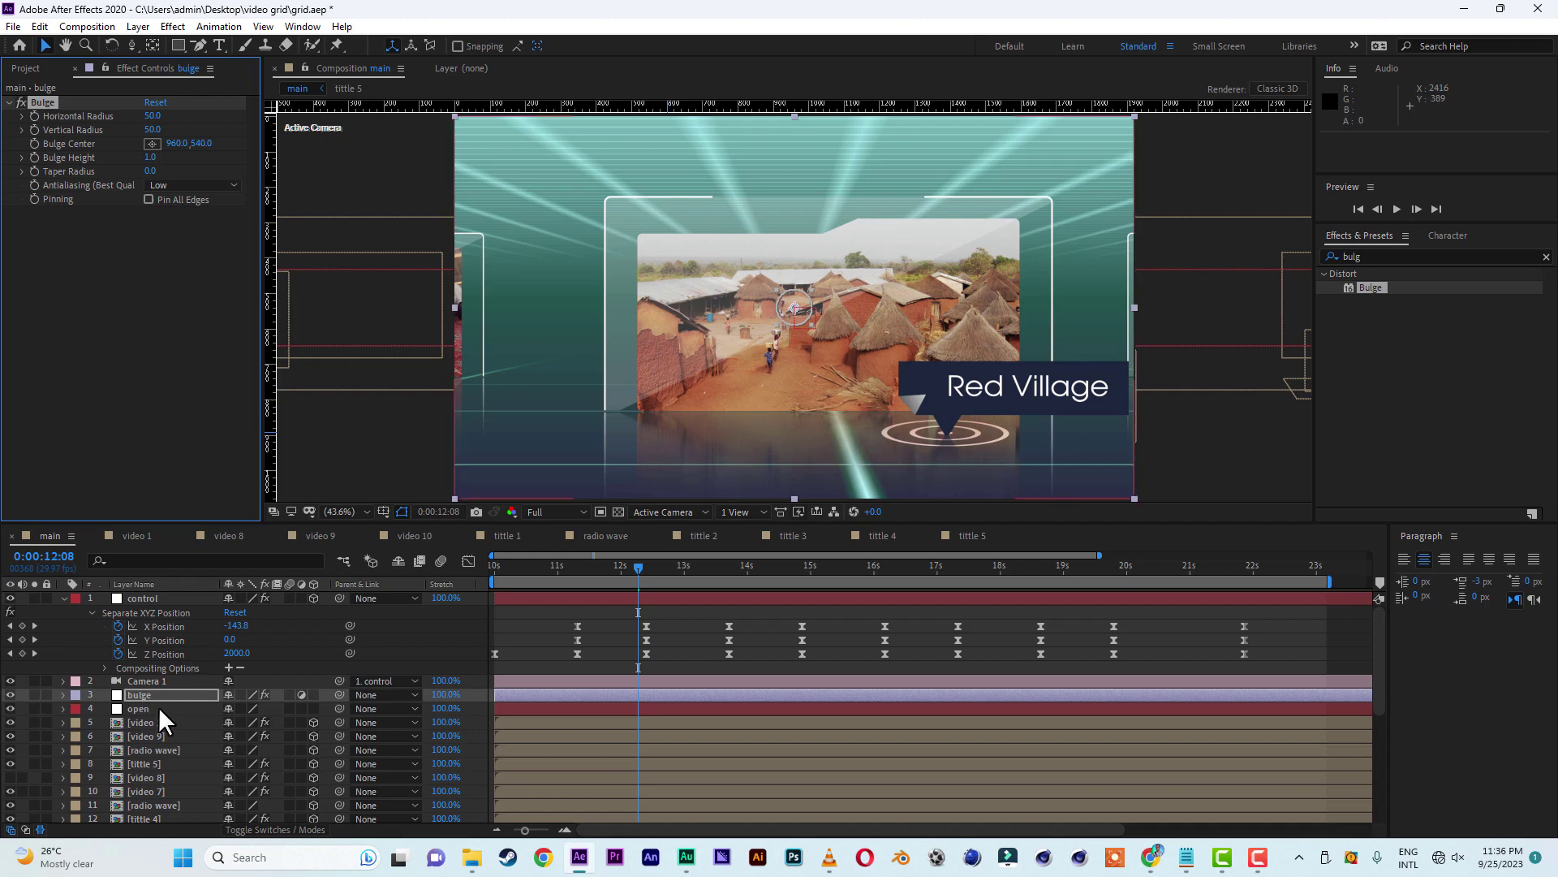
pyautogui.click(141, 695)
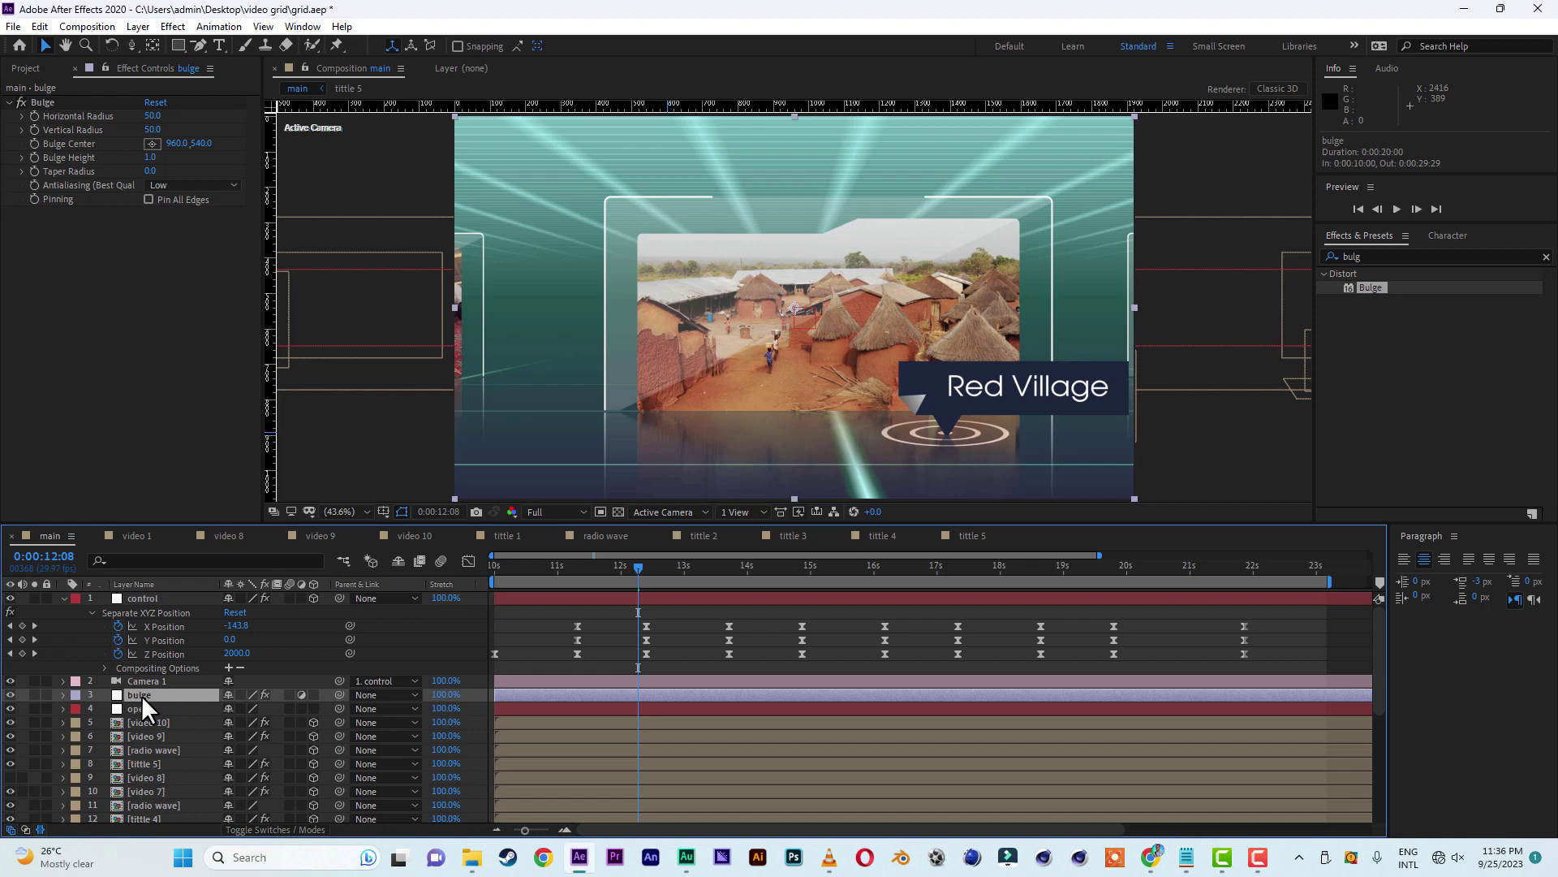
# - Set both the horizontal and vertical radius of the Bulge effect to 1155
pyautogui.click(151, 116)
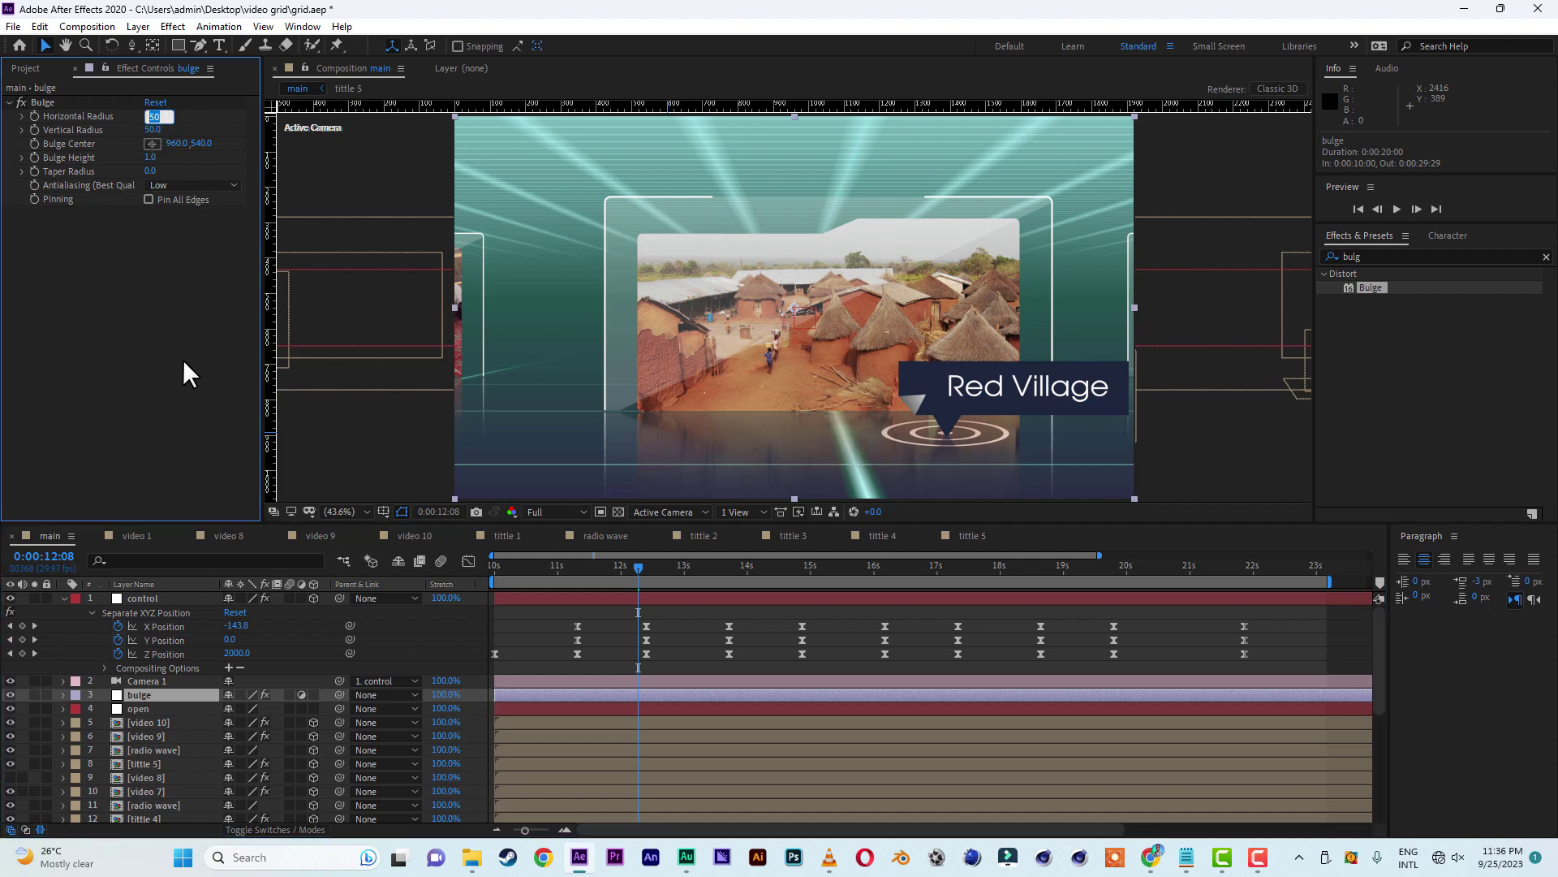
pyautogui.write('1155')
pyautogui.press('Return')
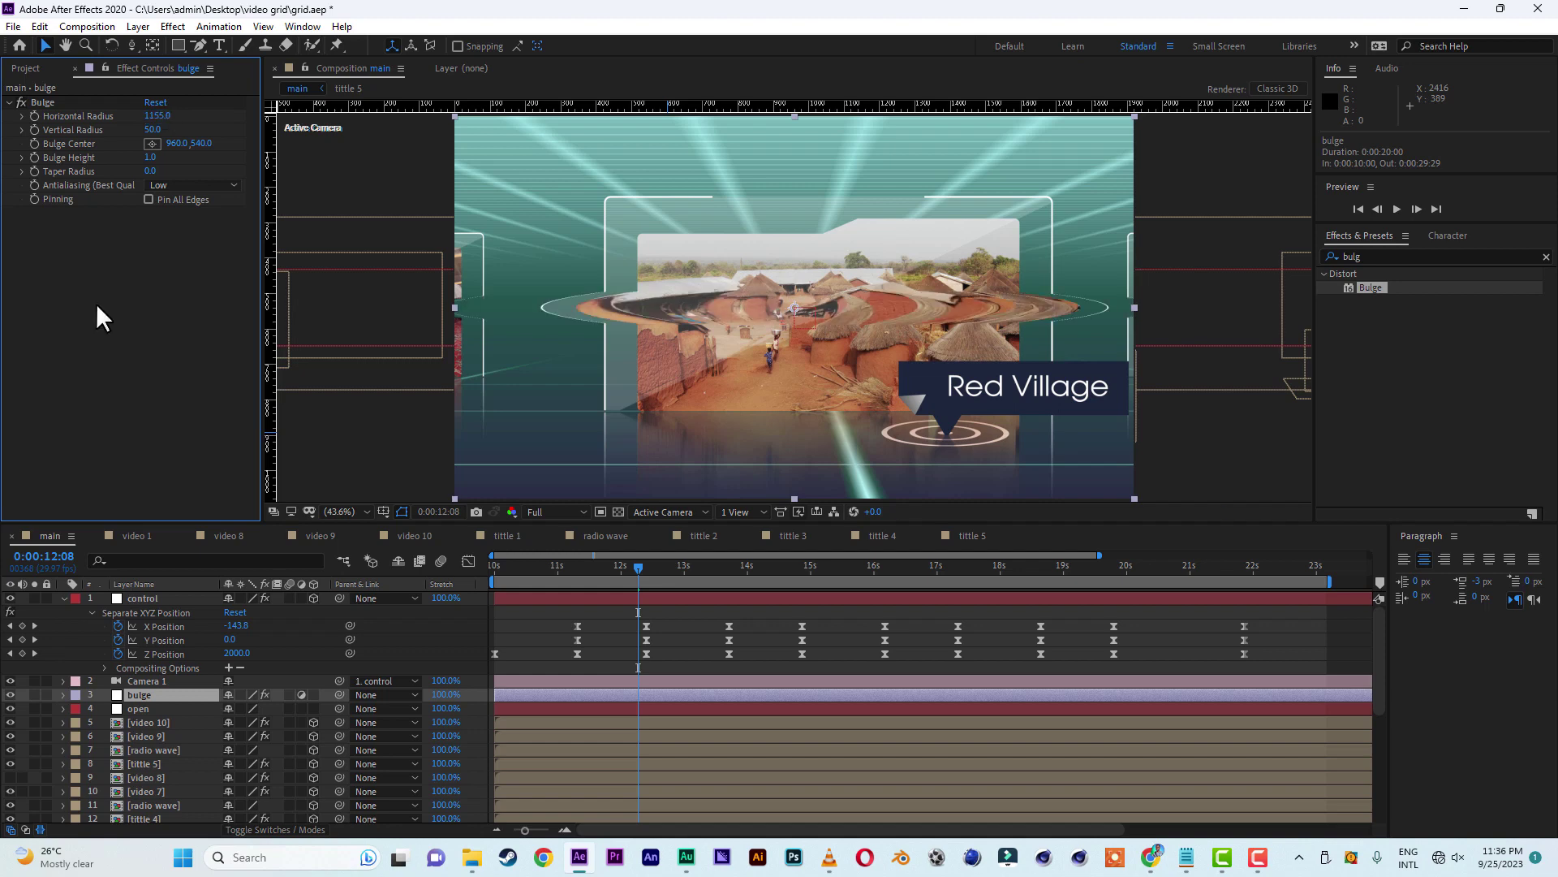
pyautogui.click(152, 130)
pyautogui.write('1155')
pyautogui.press('Return')
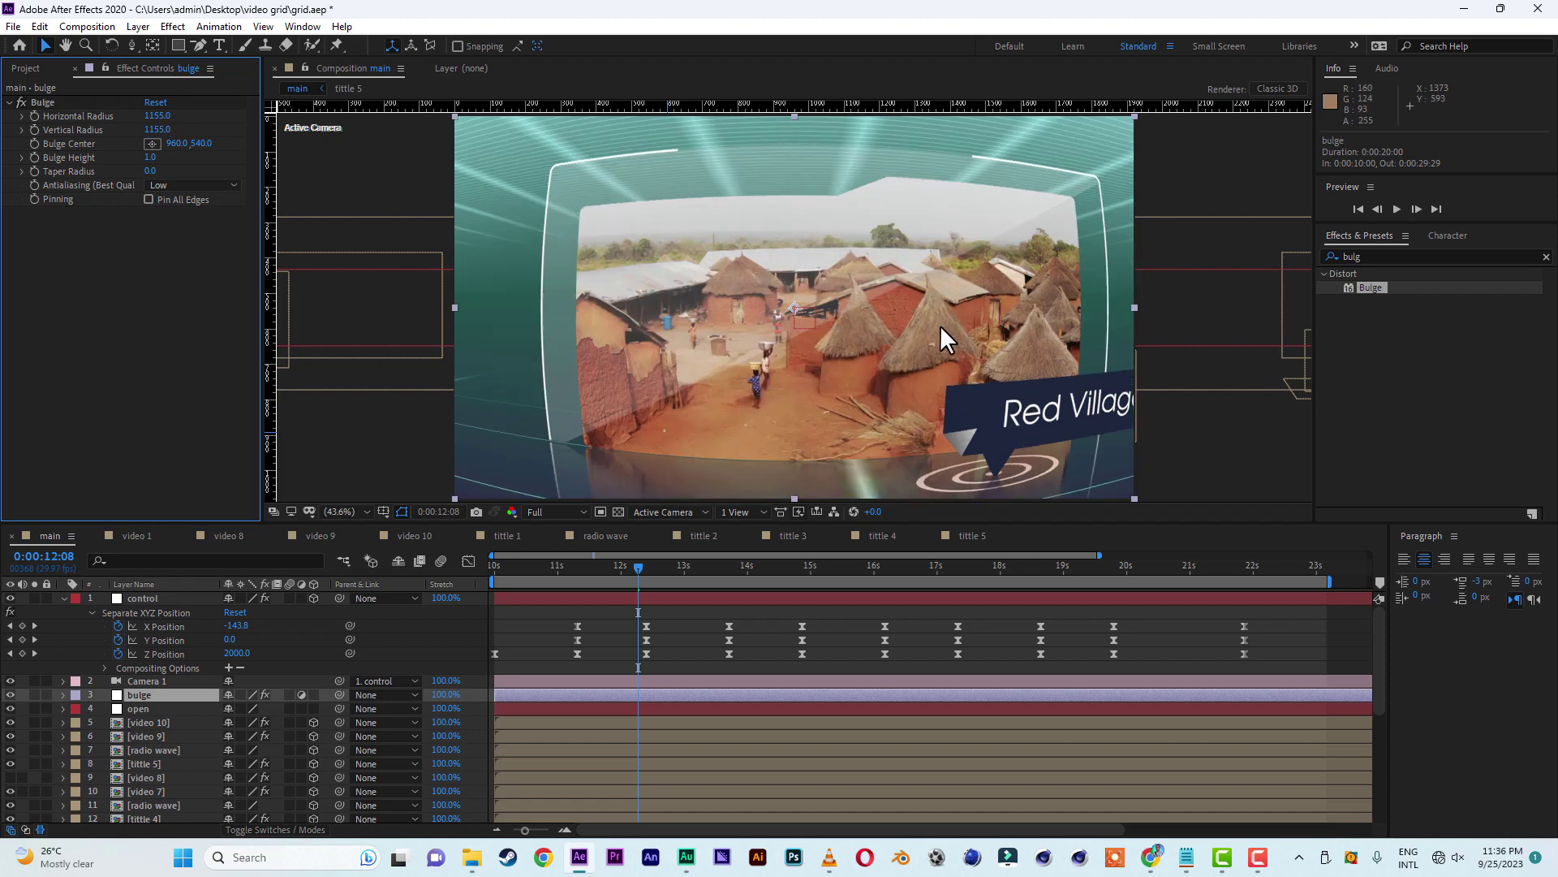
# - Check the bulge distortion at different magnifications, fit the composition to the viewer and save the project
pyautogui.press(',')
pyautogui.press(',')
pyautogui.press('.')
pyautogui.press('.')
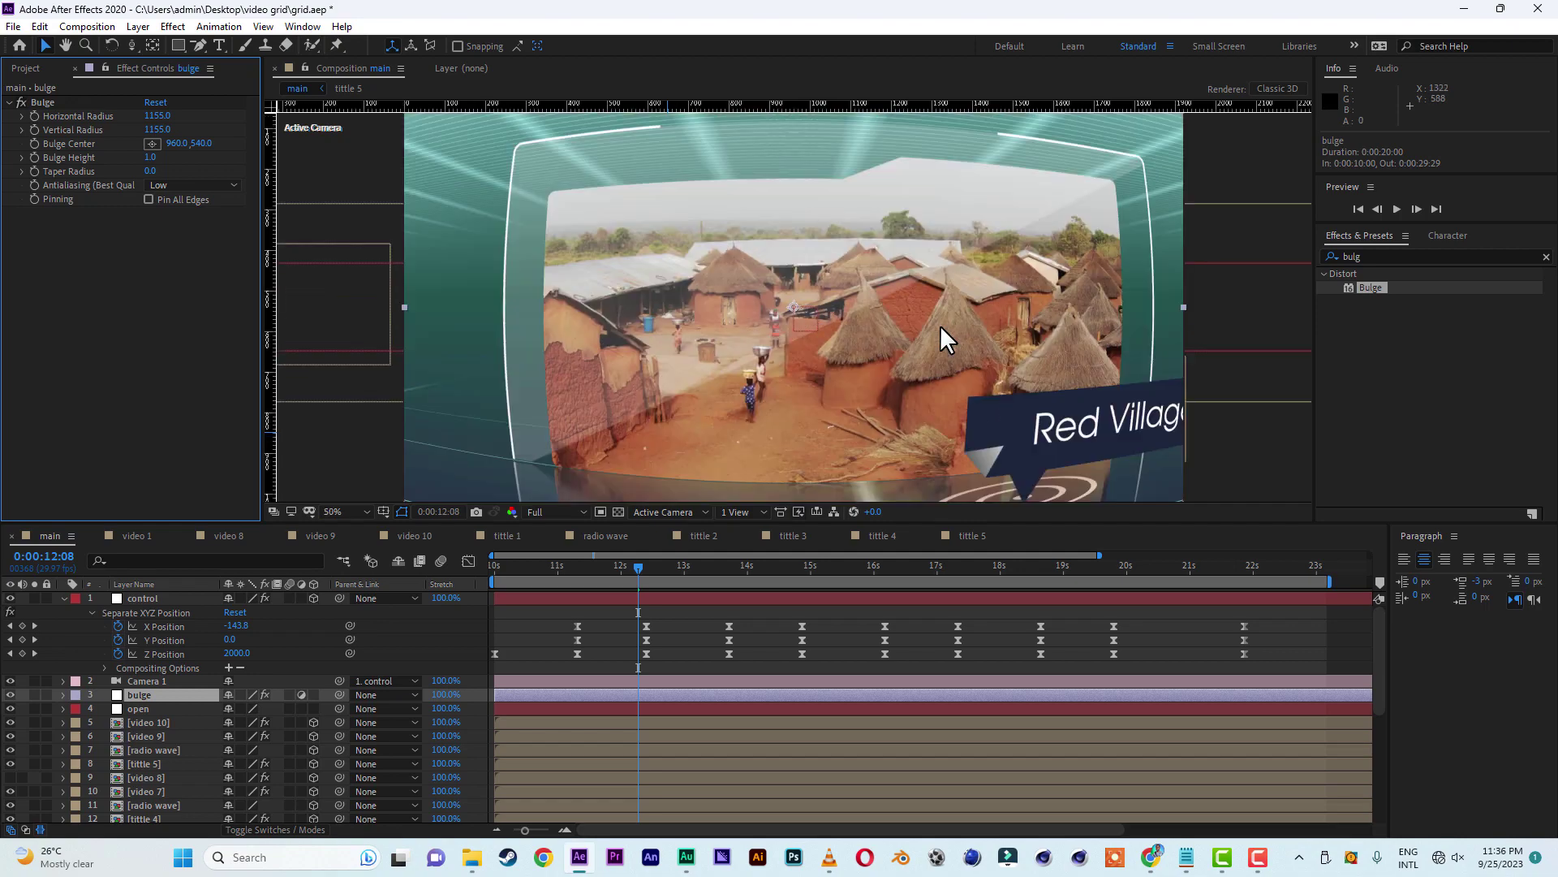
pyautogui.press(',')
pyautogui.press(',')
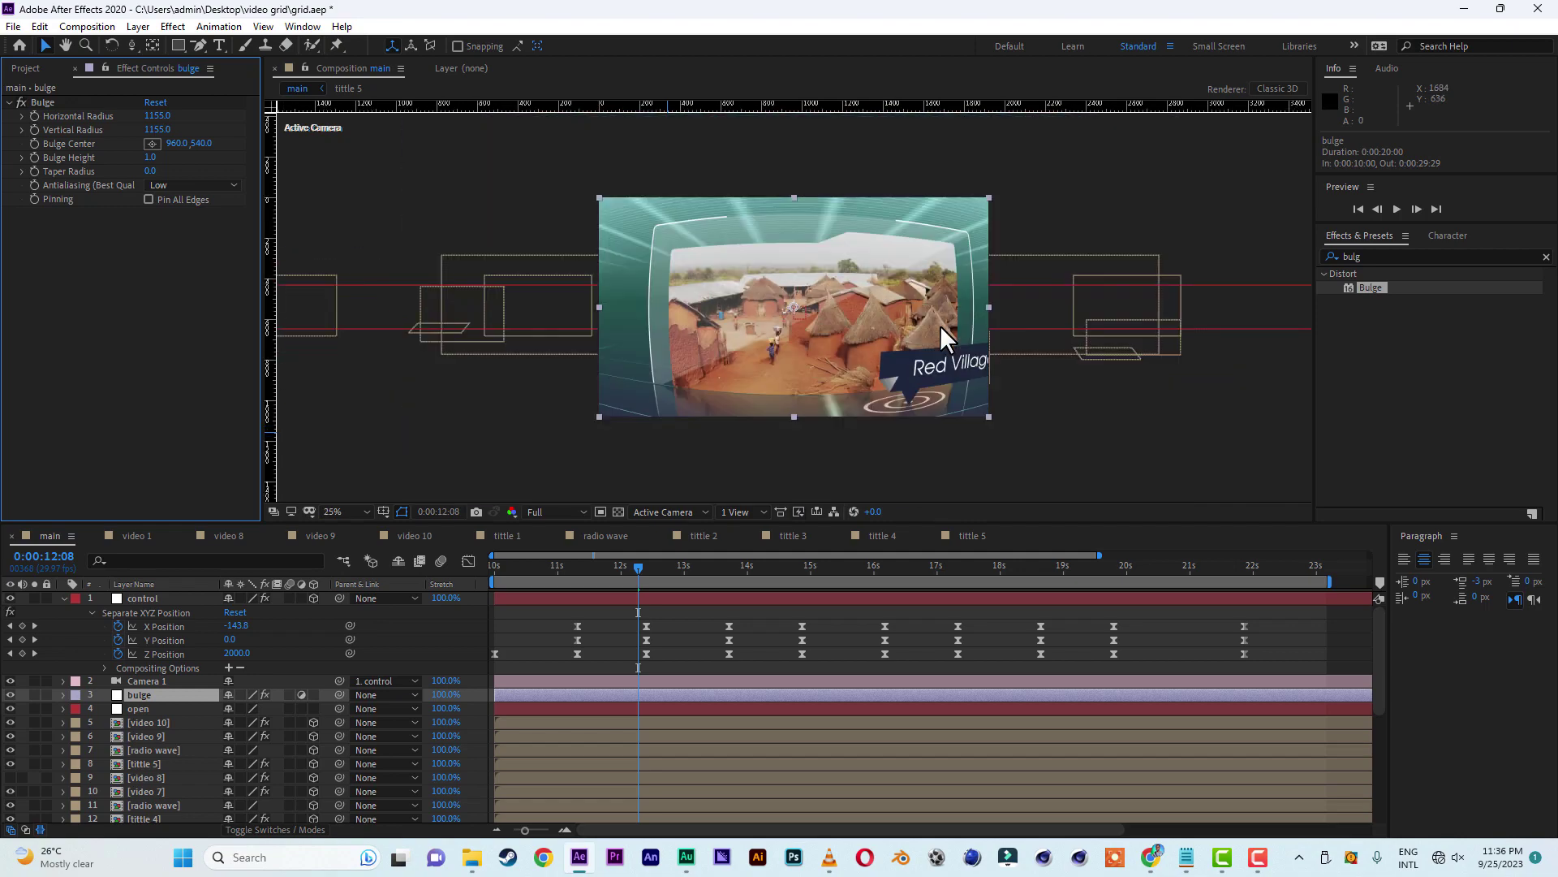
pyautogui.press('.')
pyautogui.press('.')
pyautogui.click(336, 512)
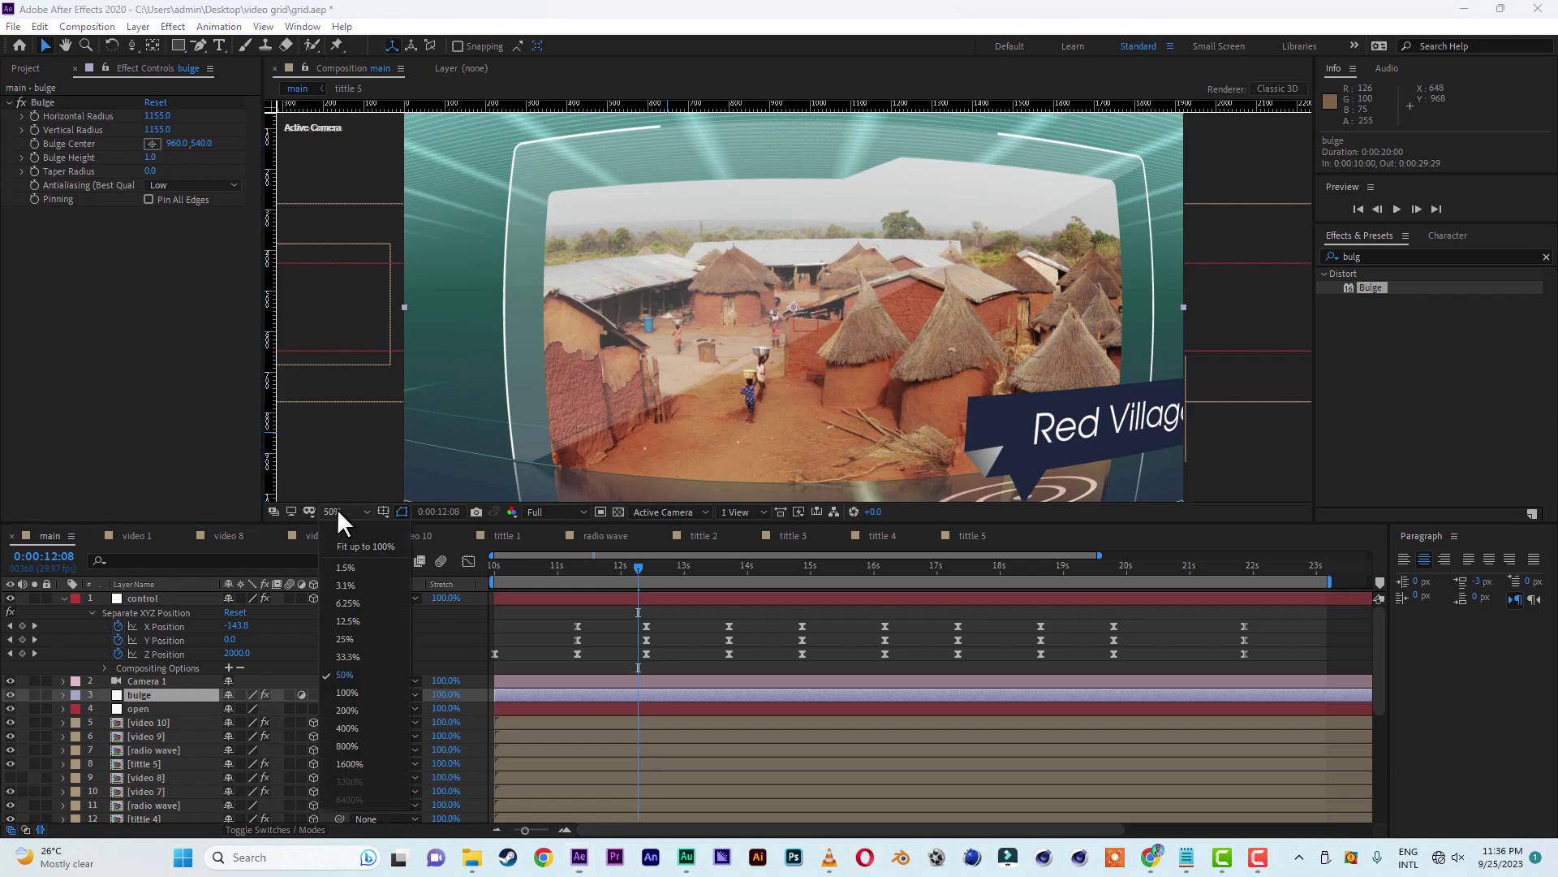
pyautogui.click(357, 545)
pyautogui.click(13, 26)
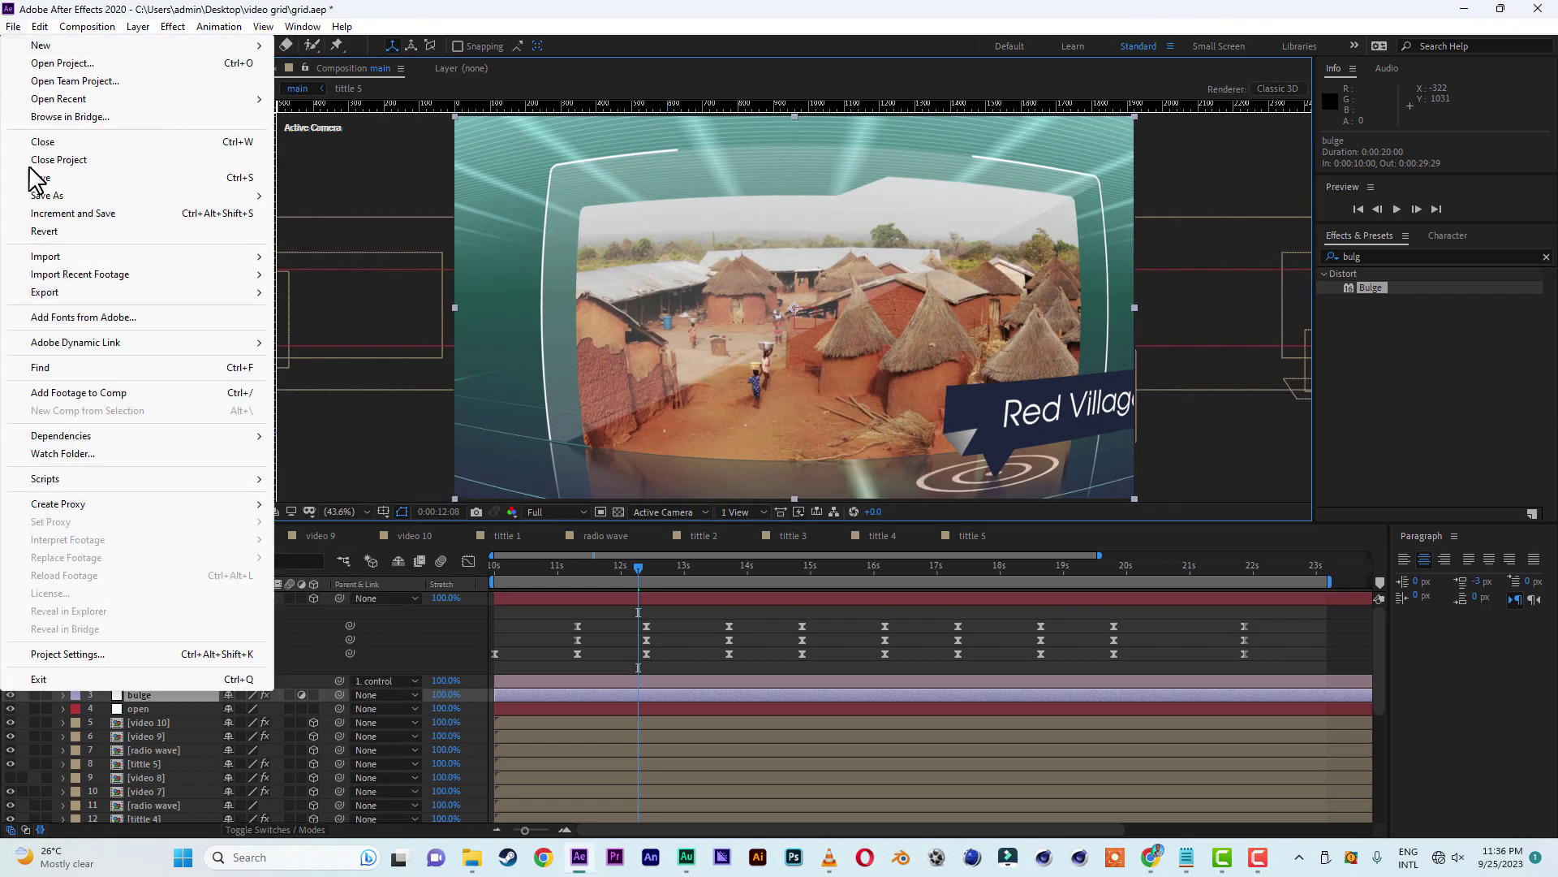
pyautogui.click(37, 179)
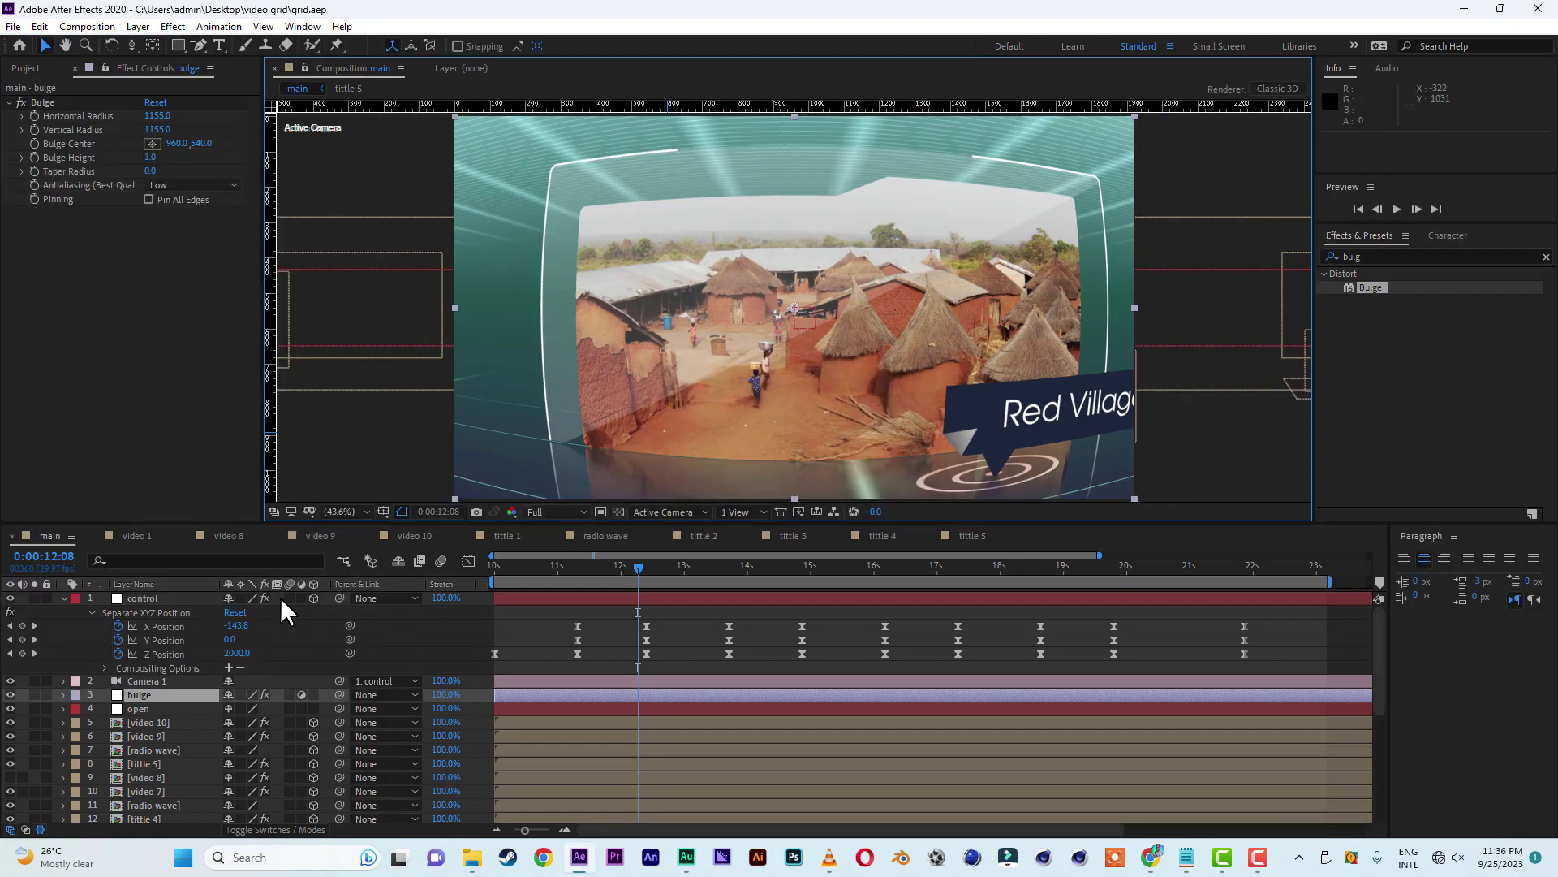
# - Go to 0:00:10:00, search the effects for ramp and apply Gradient Ramp to the open layer
pyautogui.click(500, 568)
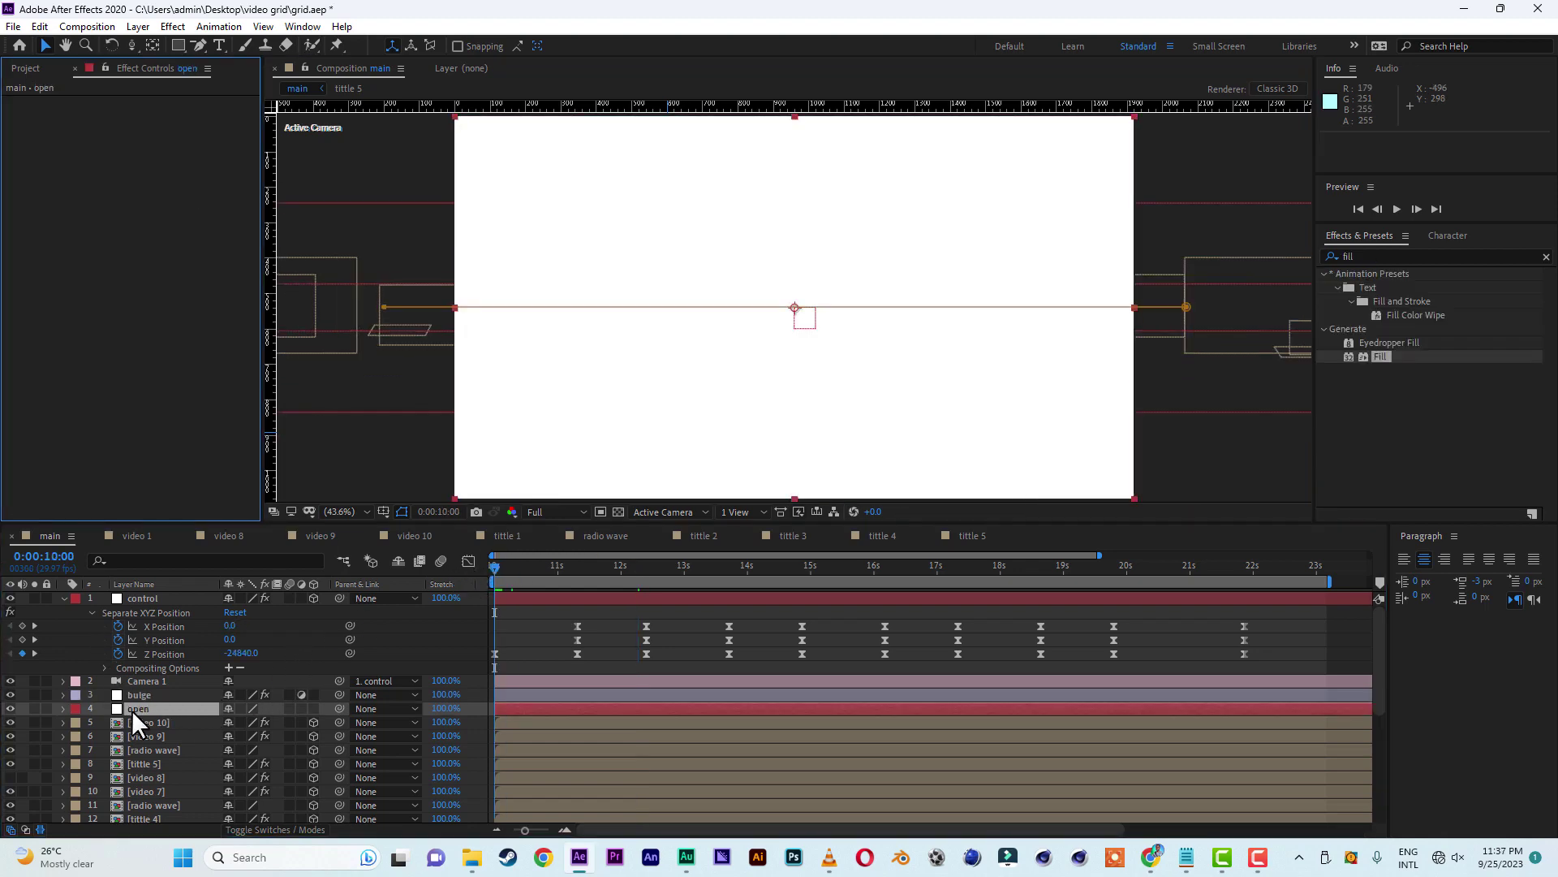
pyautogui.click(131, 709)
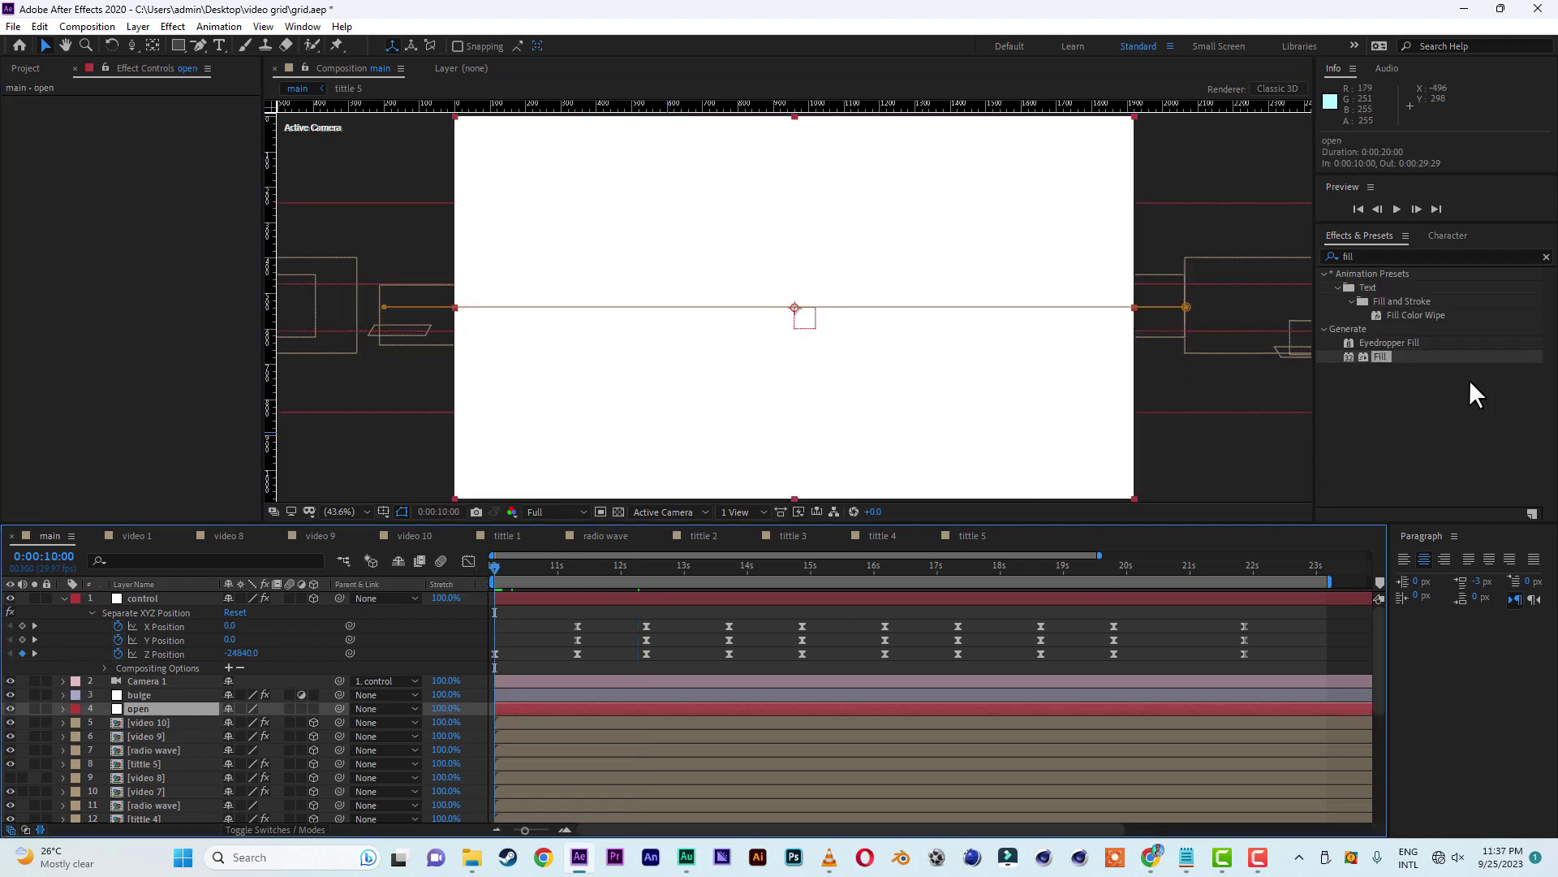
pyautogui.click(1385, 256)
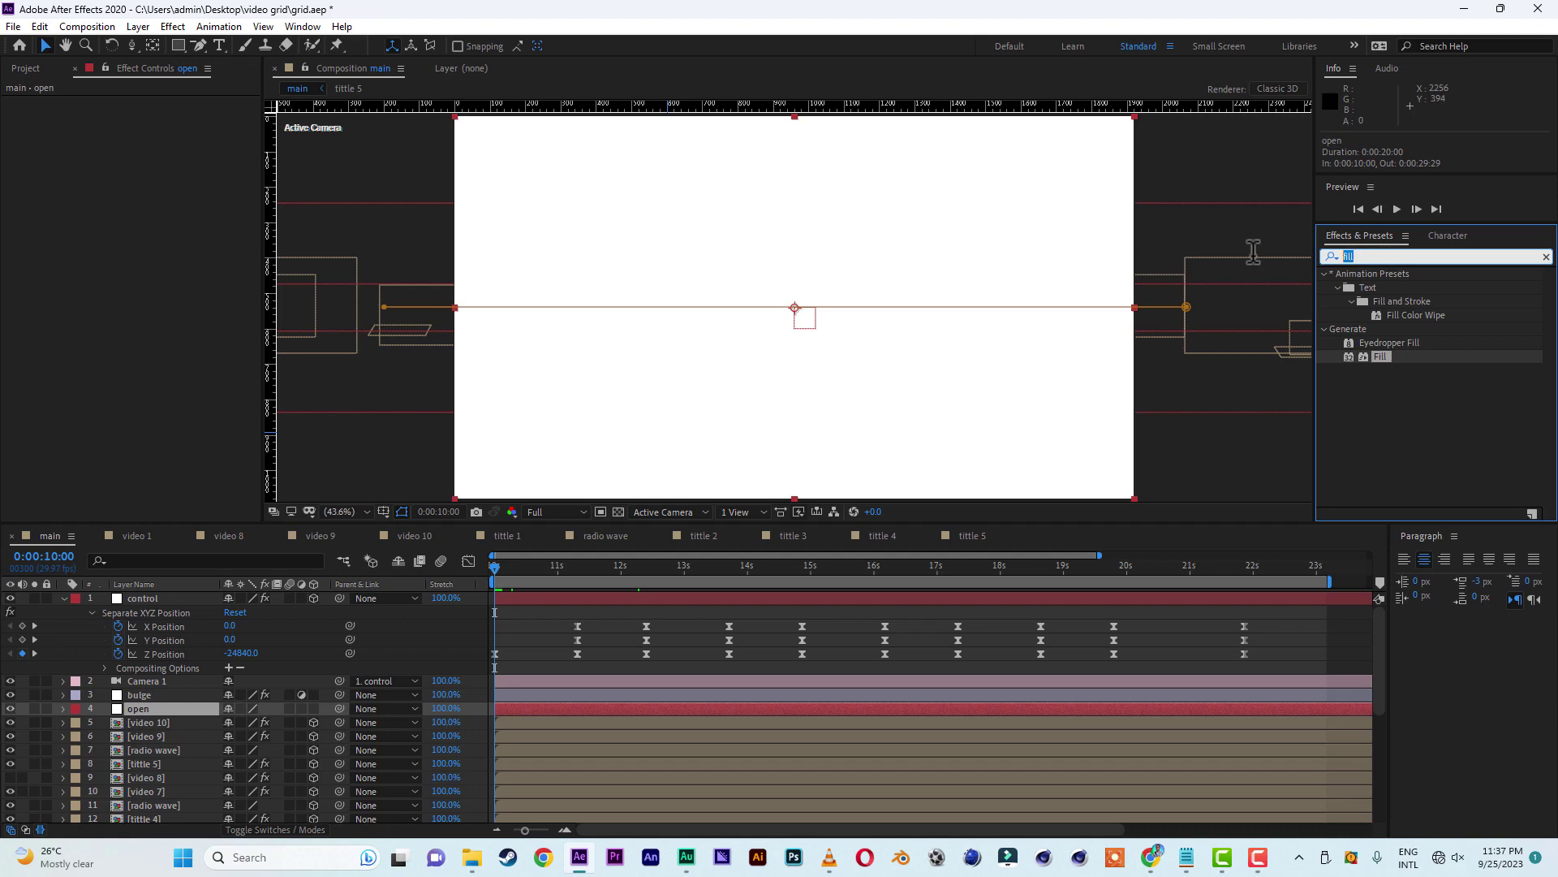
pyautogui.write('ramp')
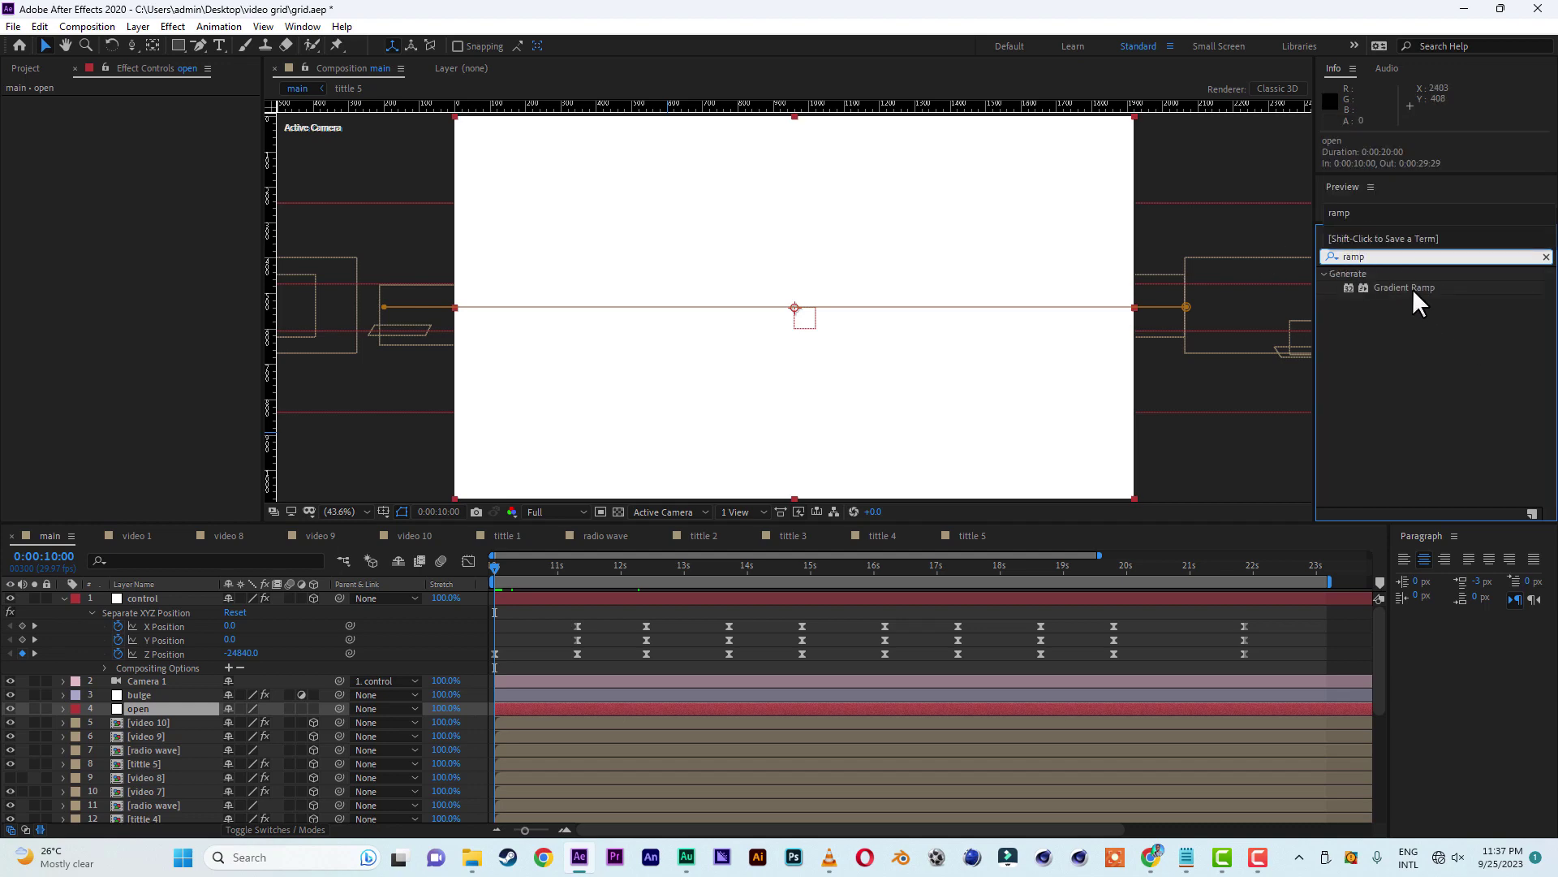
pyautogui.doubleClick(1413, 289)
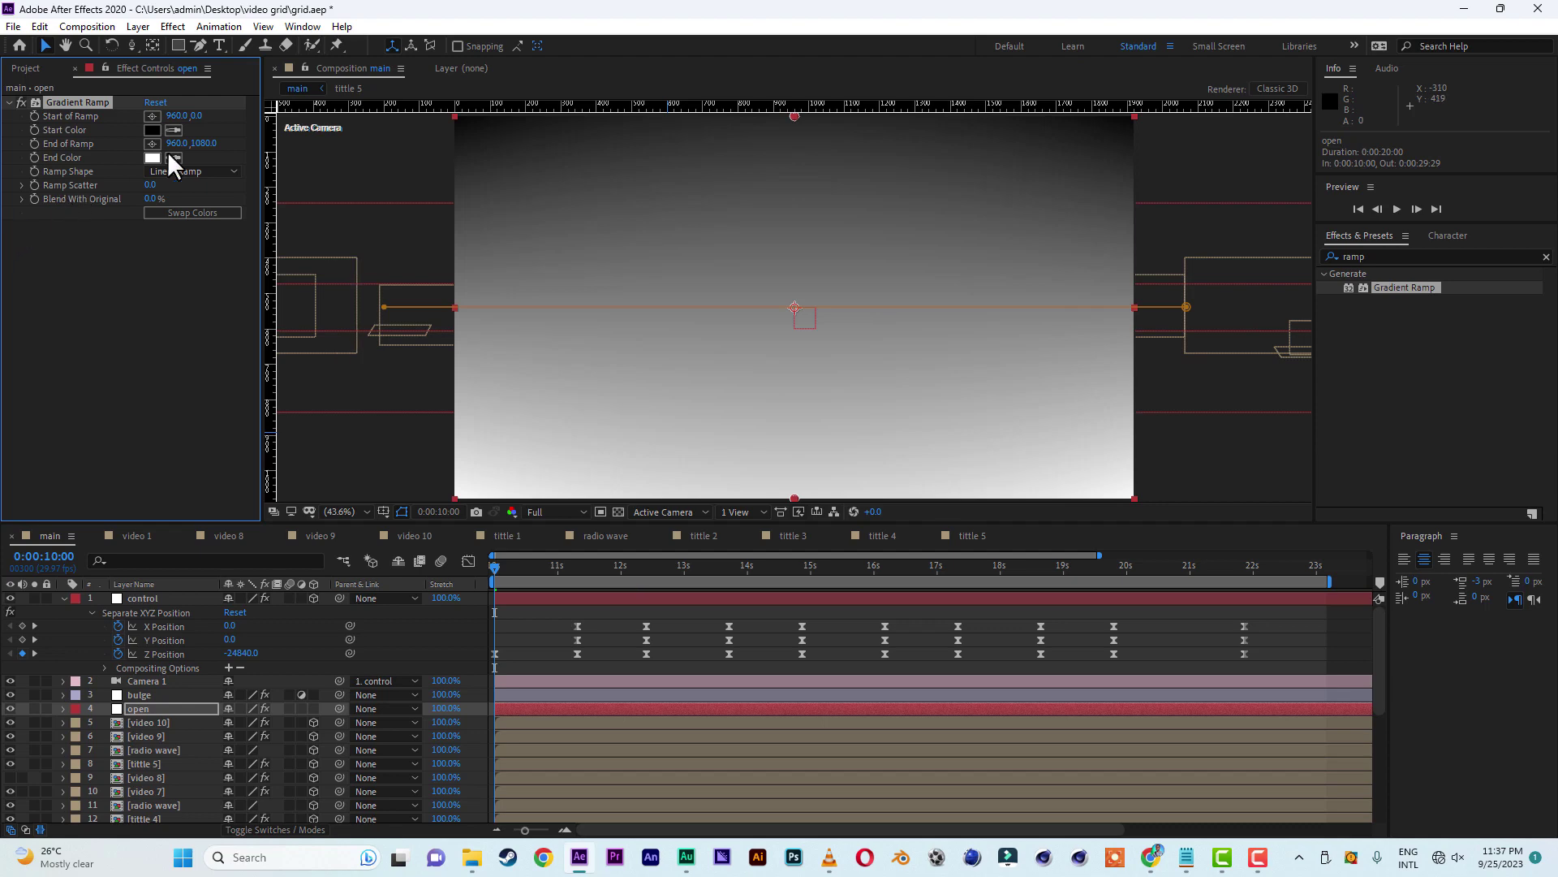
# - Set the Gradient Ramp start color on the open layer to dark green 1E3C34
pyautogui.click(157, 130)
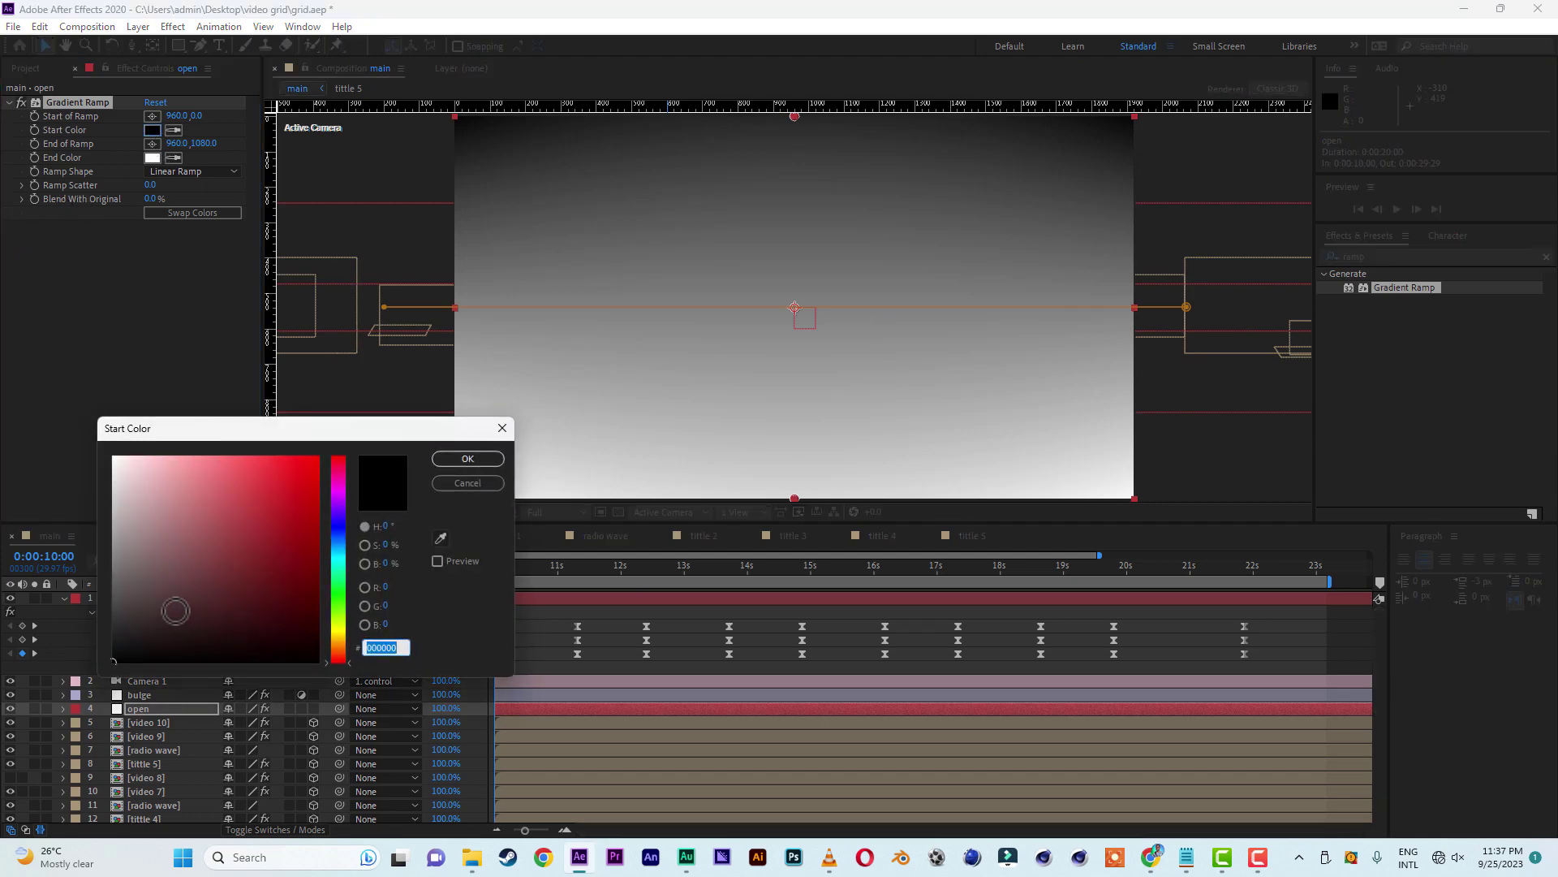
pyautogui.click(334, 513)
pyautogui.click(335, 569)
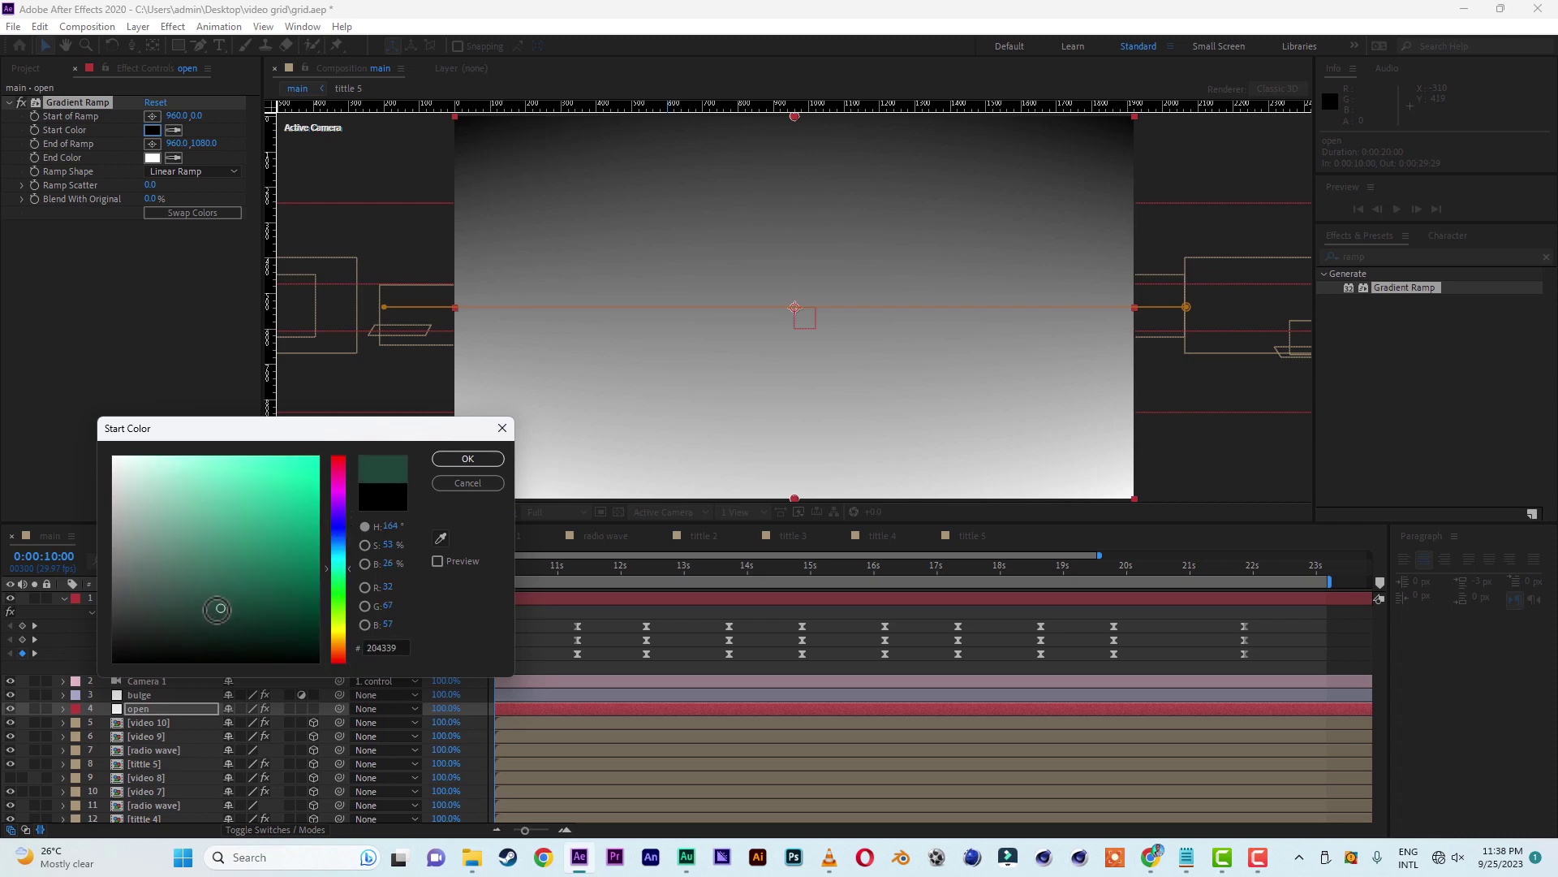
pyautogui.click(216, 613)
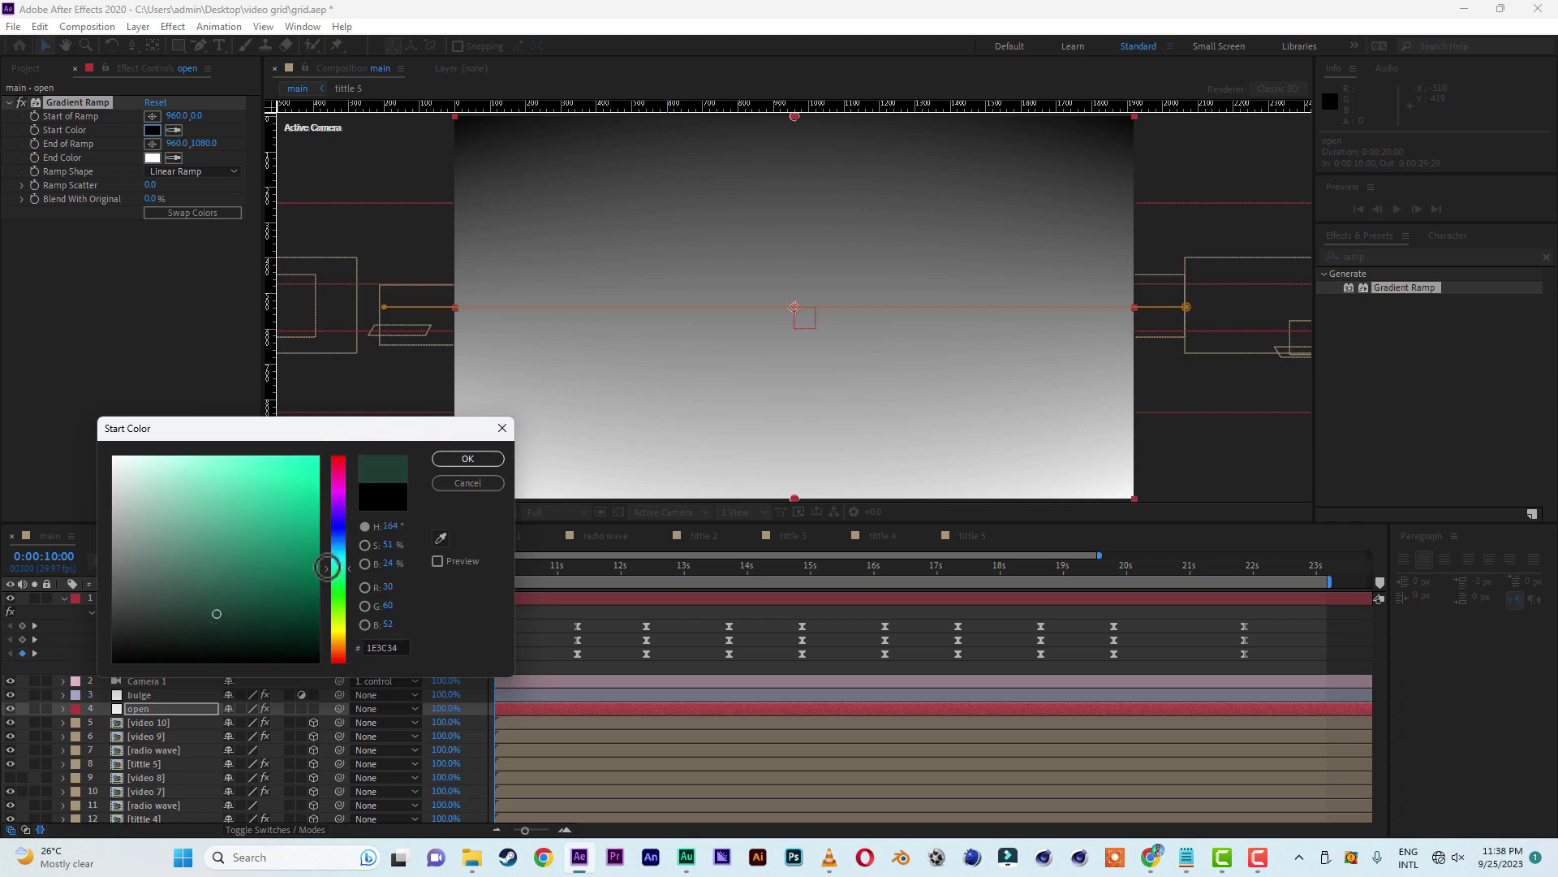
pyautogui.click(445, 460)
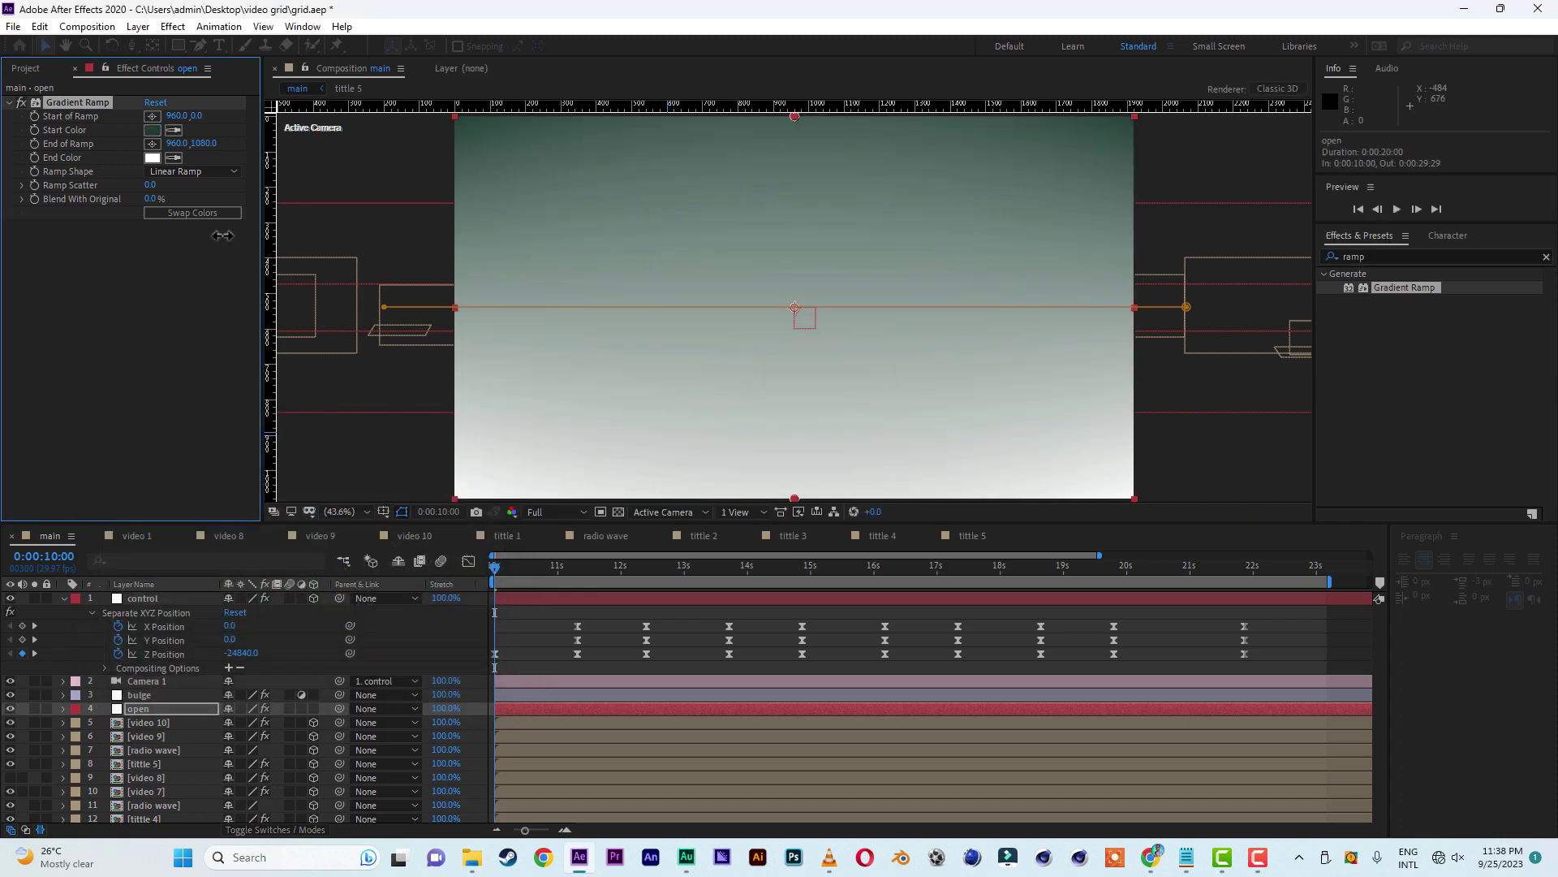
# - Sample the dark green start color 1E3C34 as the Gradient Ramp's end color and check it
pyautogui.click(173, 158)
pyautogui.click(158, 156)
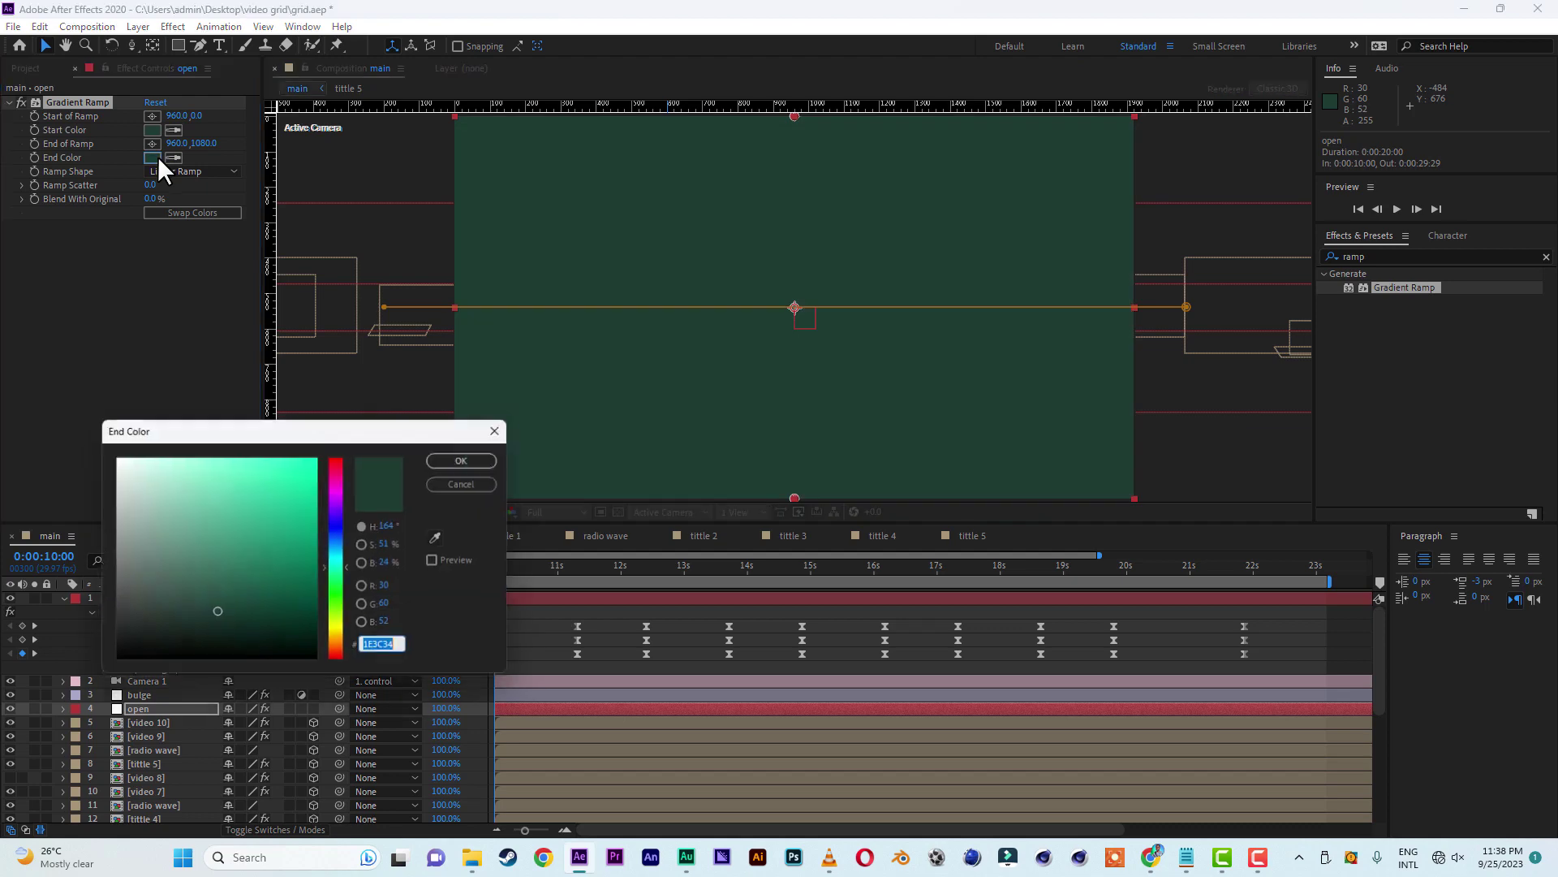
pyautogui.click(468, 482)
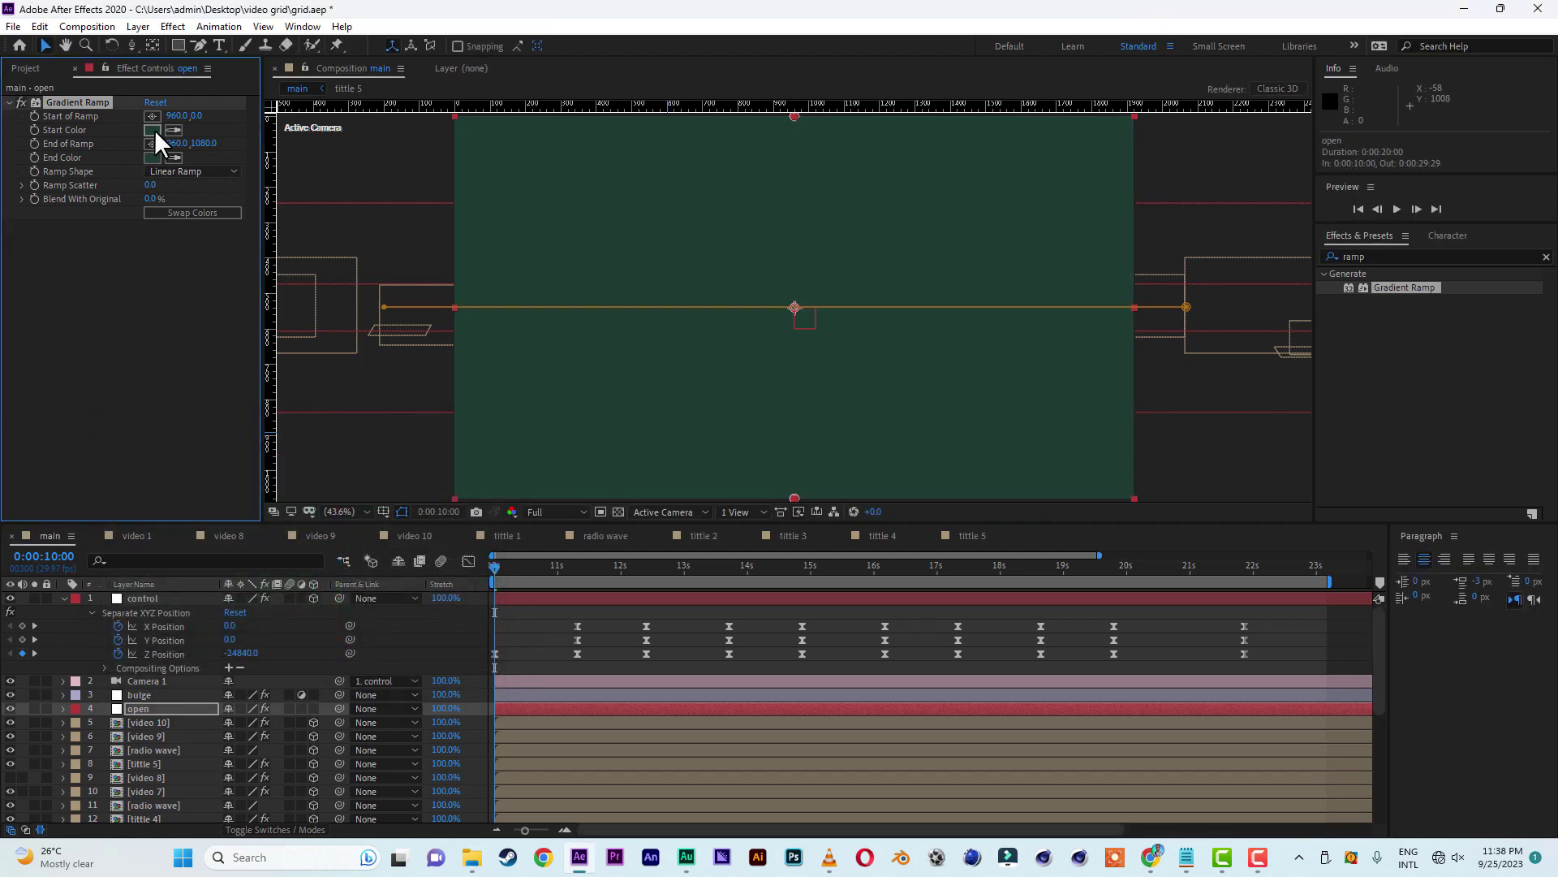
# - Change the Gradient Ramp's start color to light blue A5E9FF
pyautogui.click(153, 130)
pyautogui.click(339, 548)
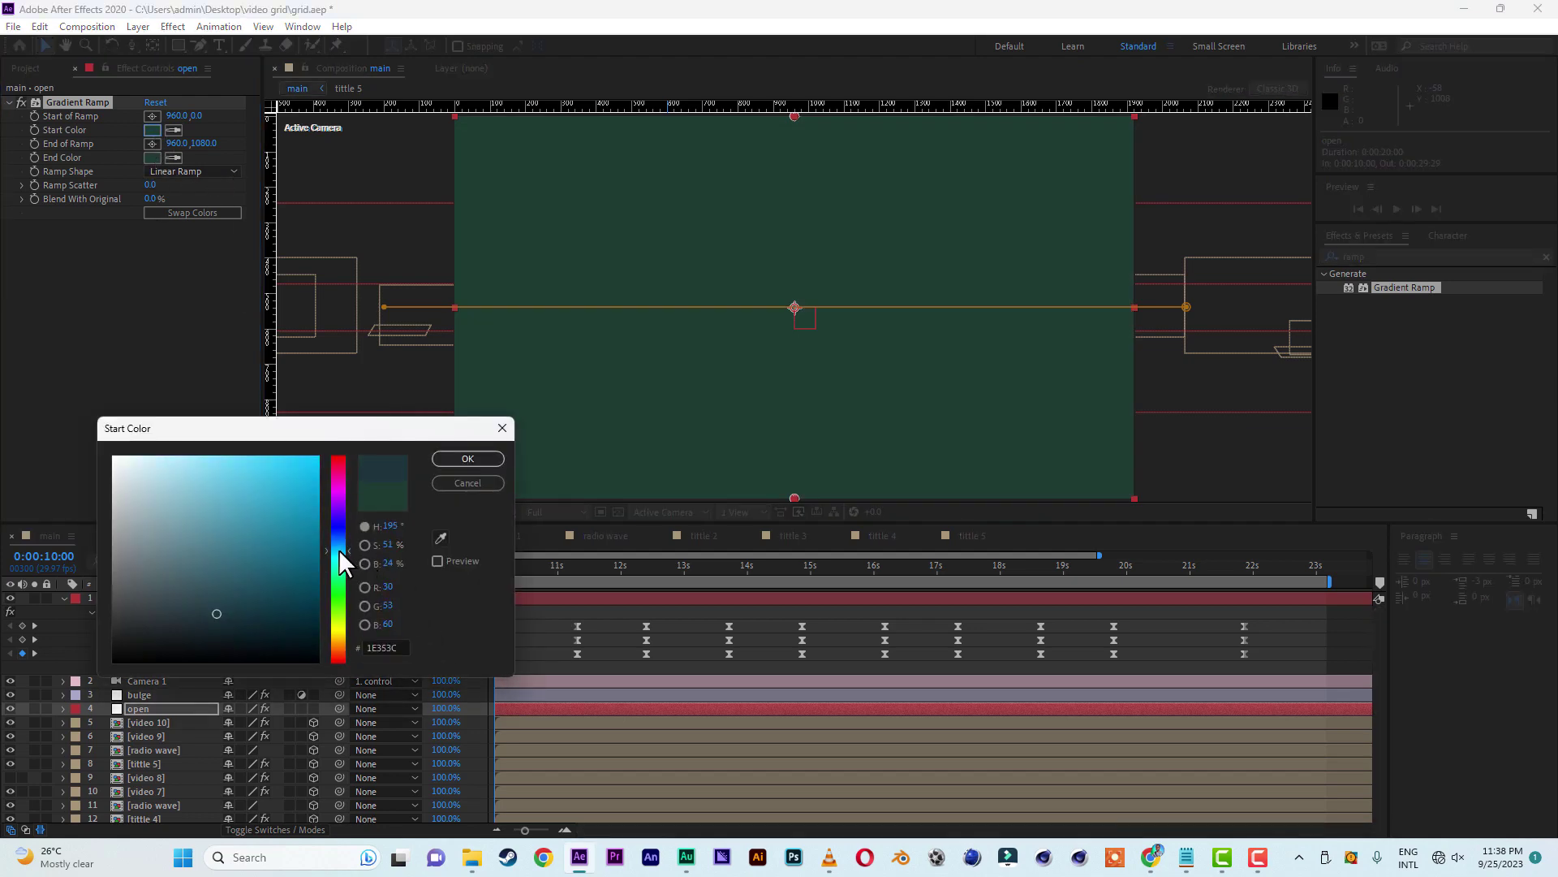
pyautogui.click(185, 456)
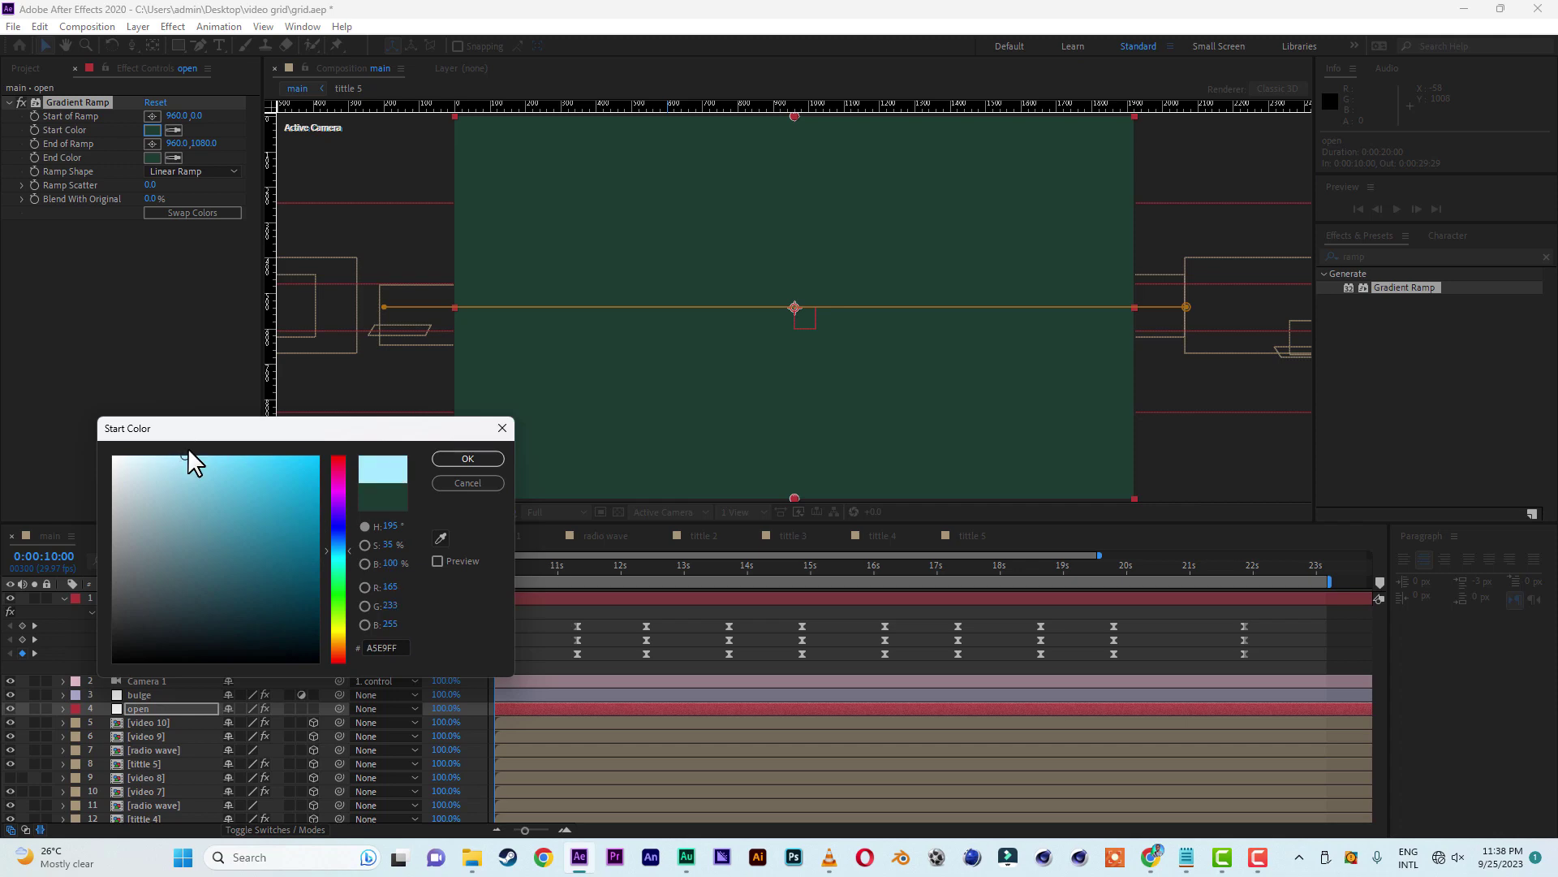
pyautogui.click(463, 459)
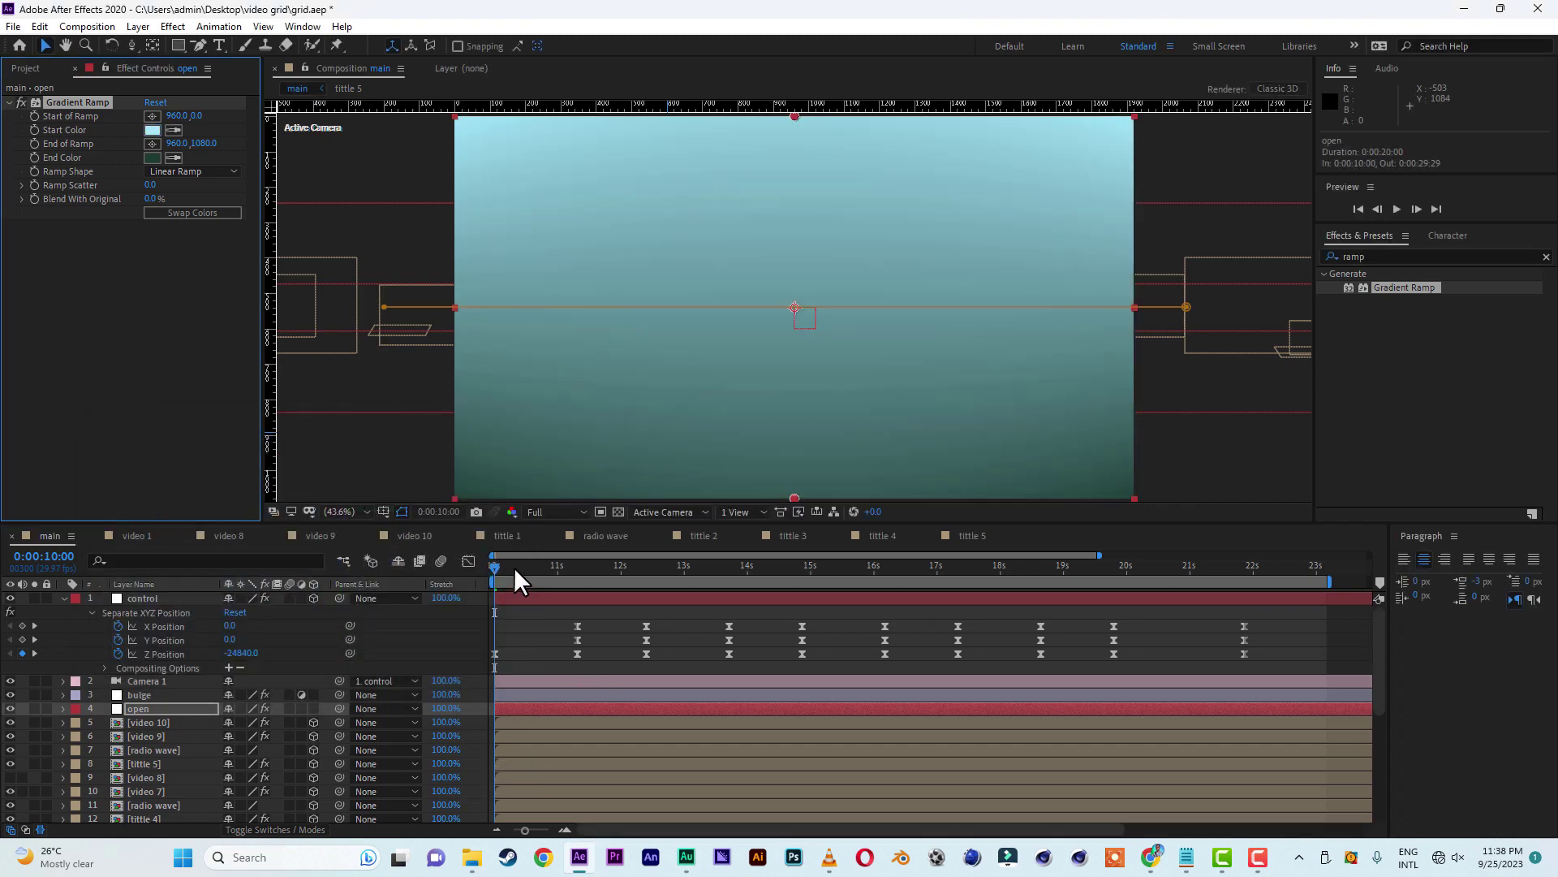
# - Save the project and preview the whole animation with the new gradient
pyautogui.click(13, 26)
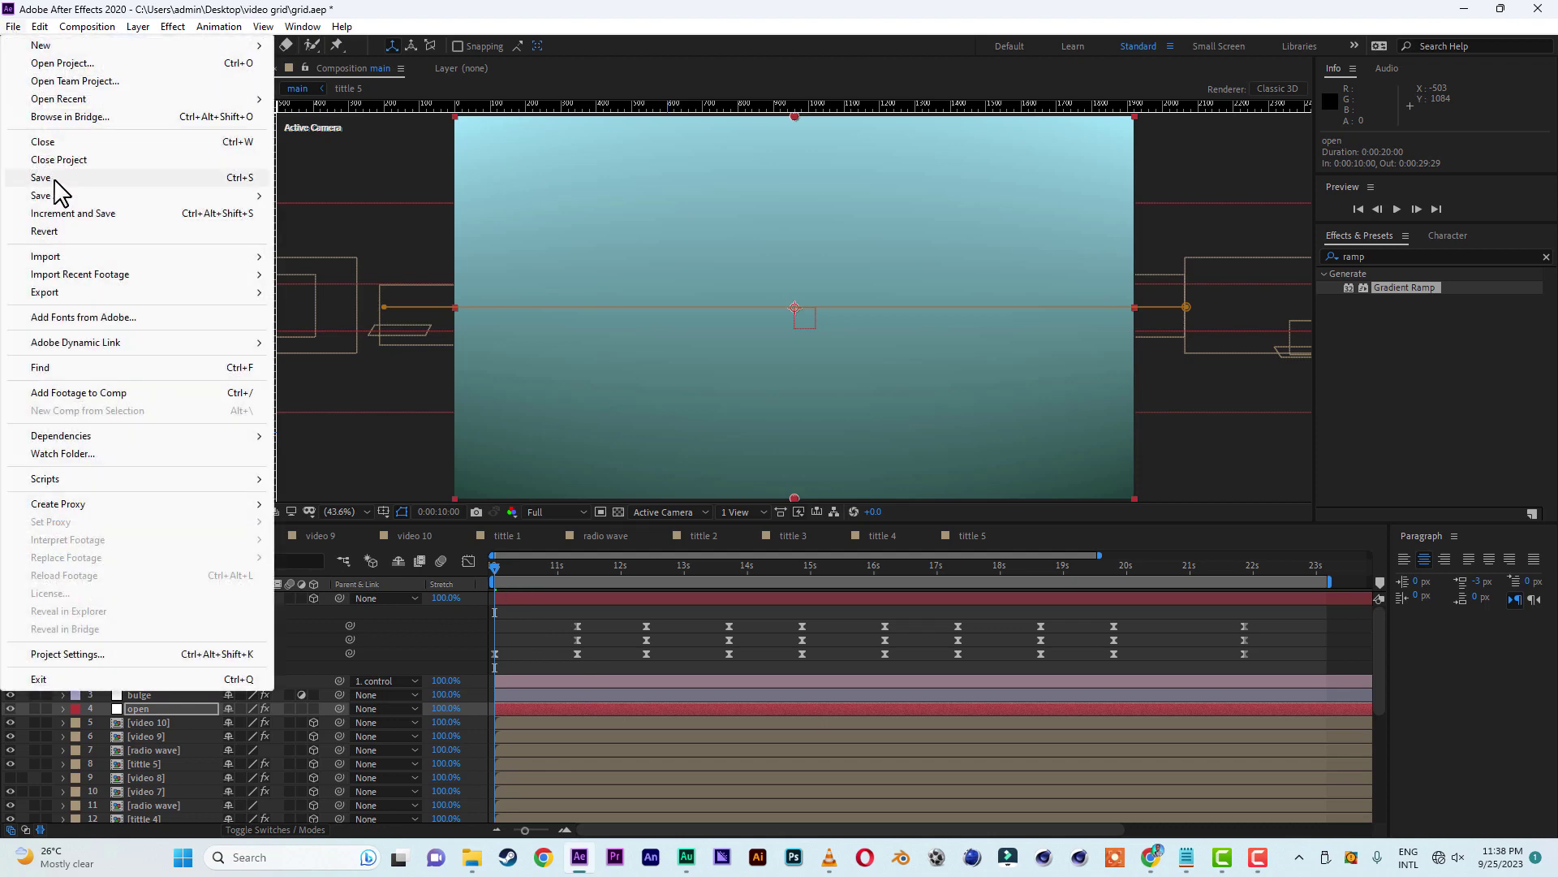
pyautogui.click(53, 180)
pyautogui.press('space')
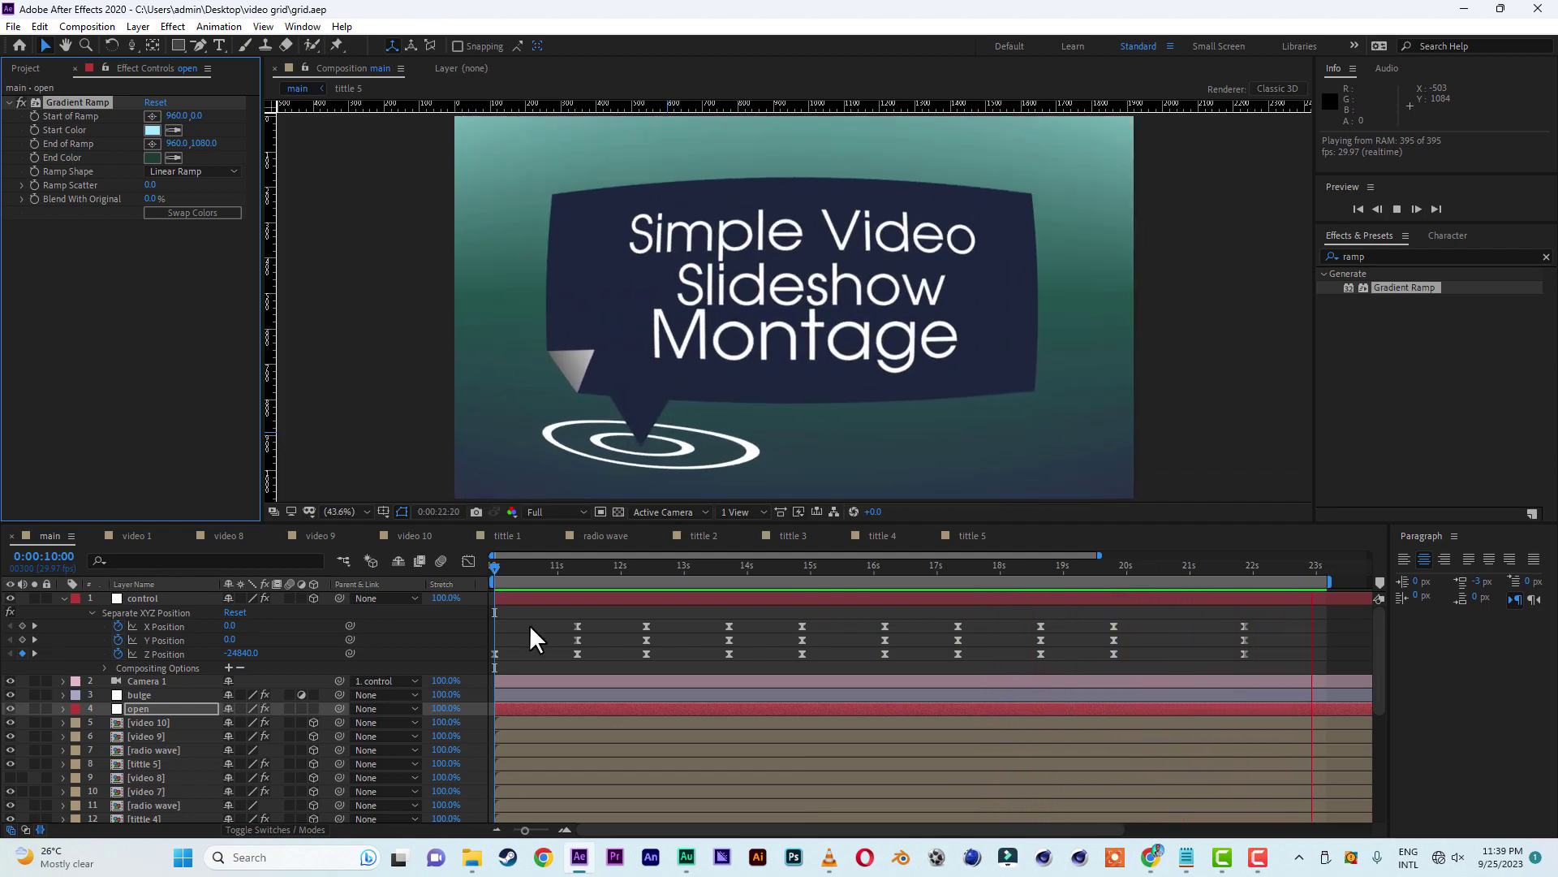
# - At 0:00:11:27, push tittle 1, its radio wave and video 1 back along Z by about 1719
pyautogui.click(614, 562)
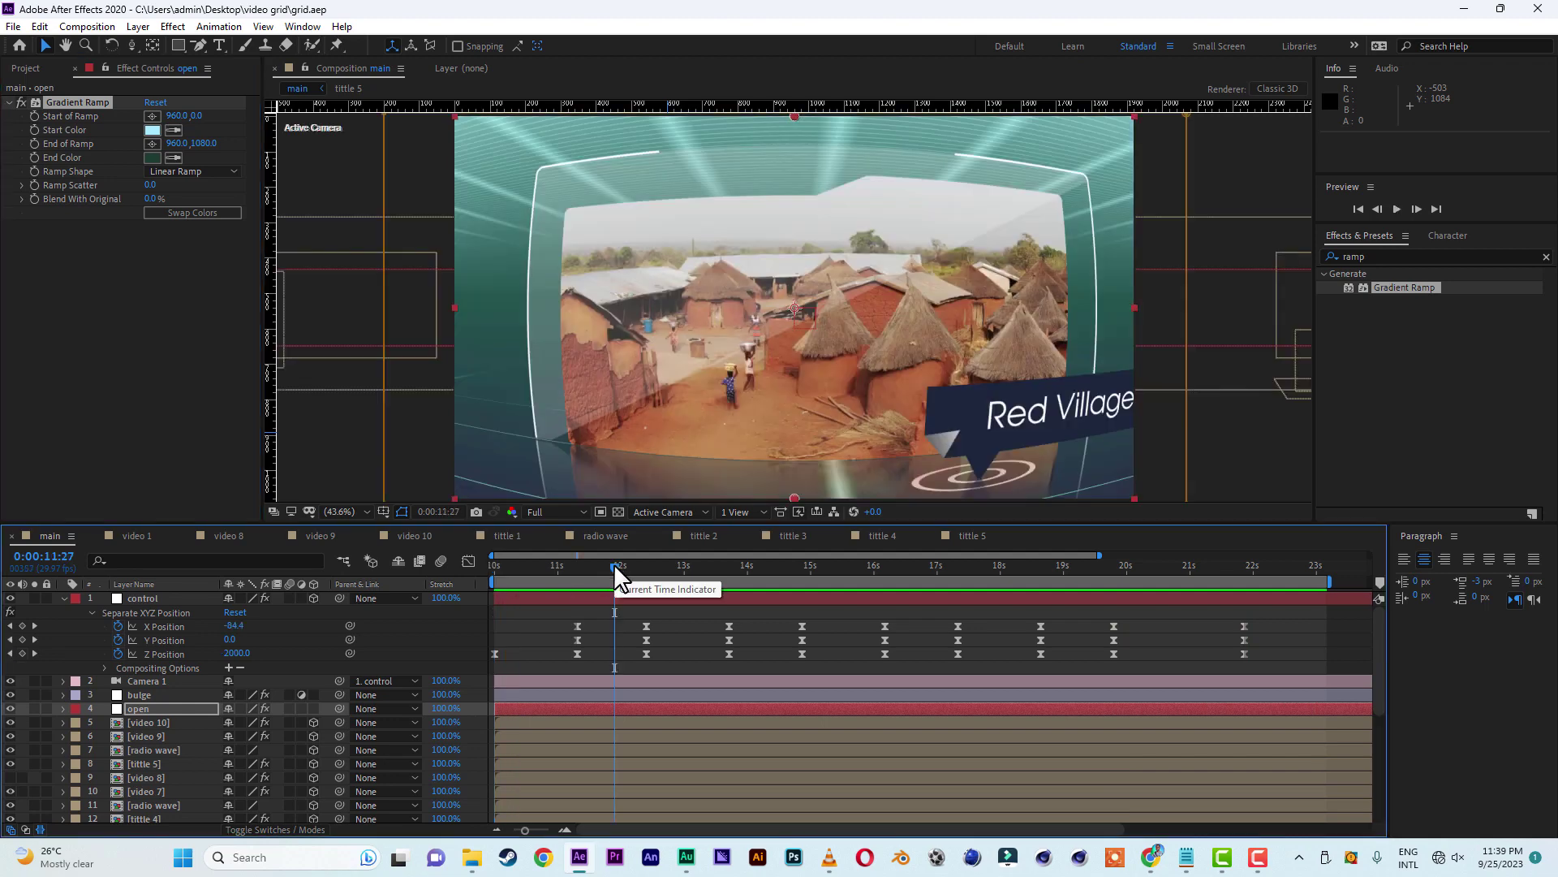
pyautogui.moveTo(1003, 399); pyautogui.dragTo(348, 431)
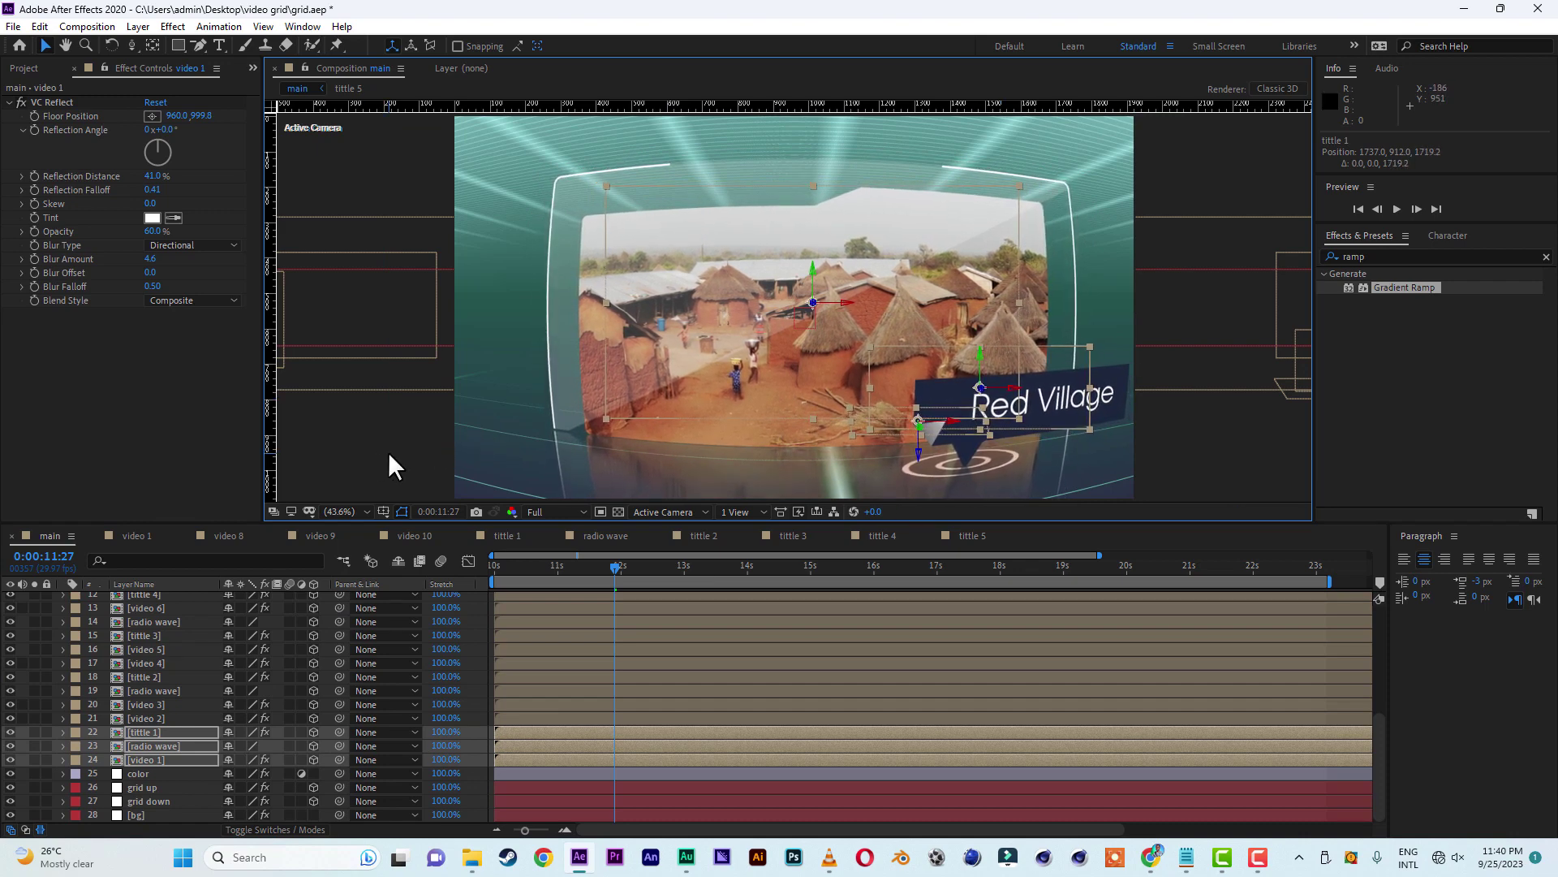
pyautogui.click(1382, 727)
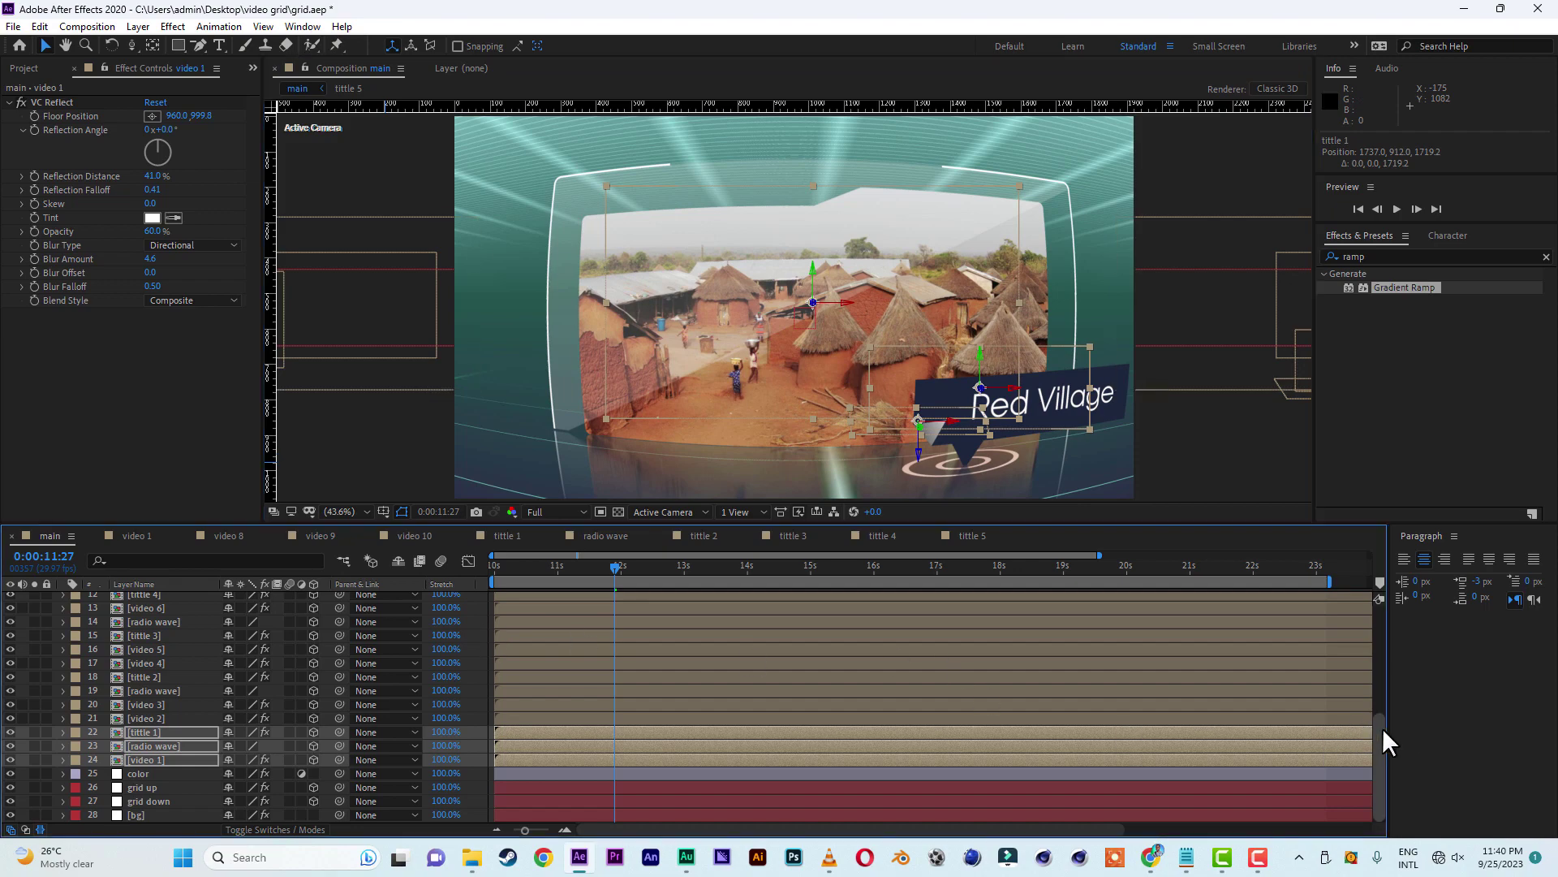
# - At 0:00:14:10, push the second title callout, its radio wave and its video farther back along Z
pyautogui.click(715, 566)
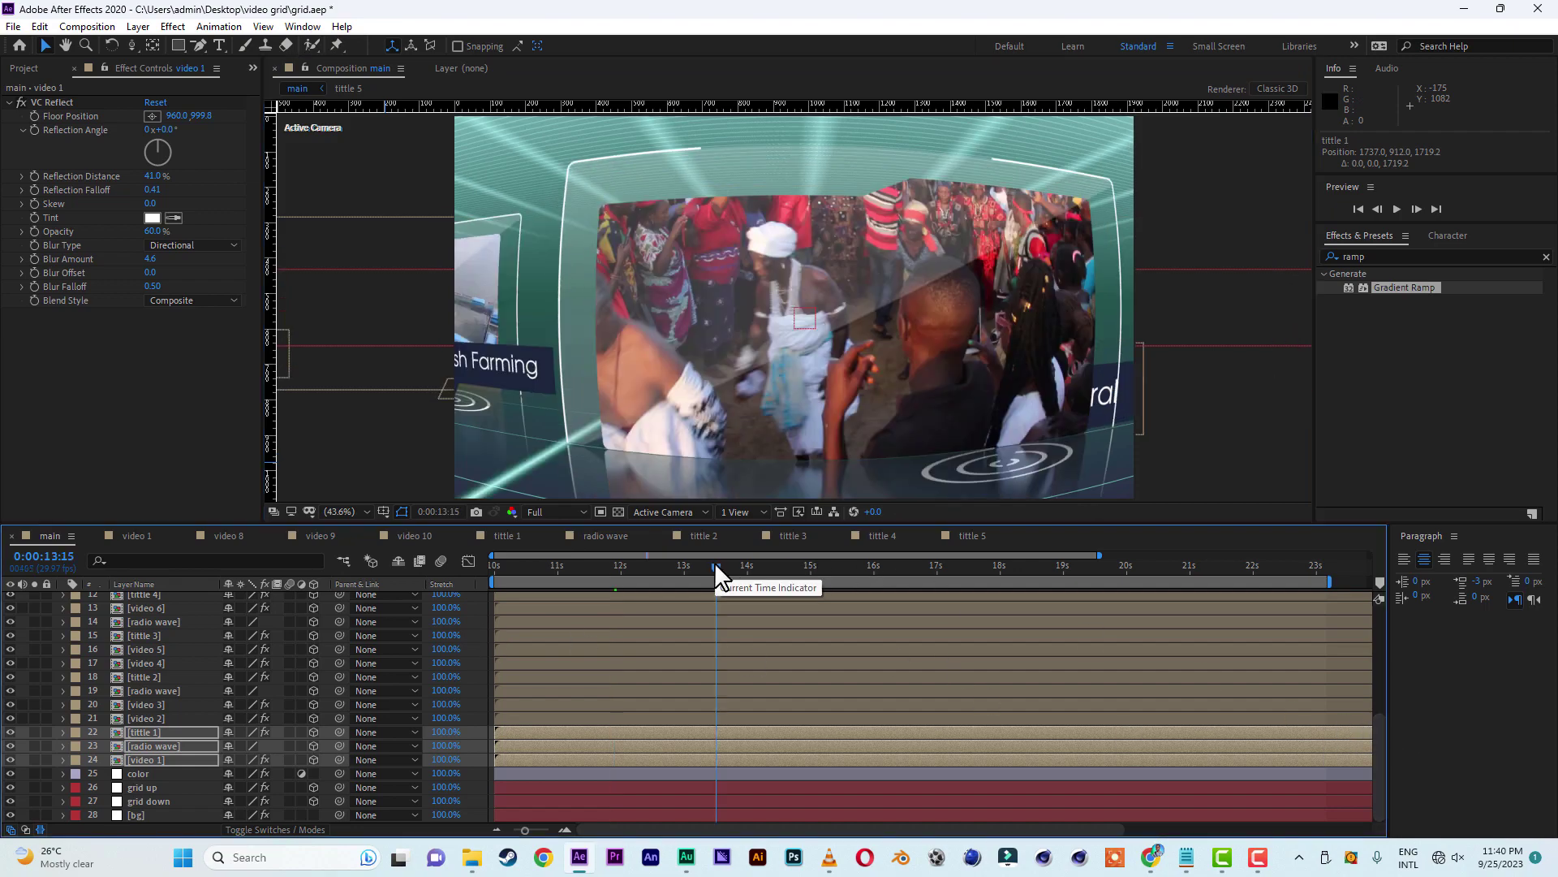
pyautogui.moveTo(714, 562); pyautogui.dragTo(723, 562)
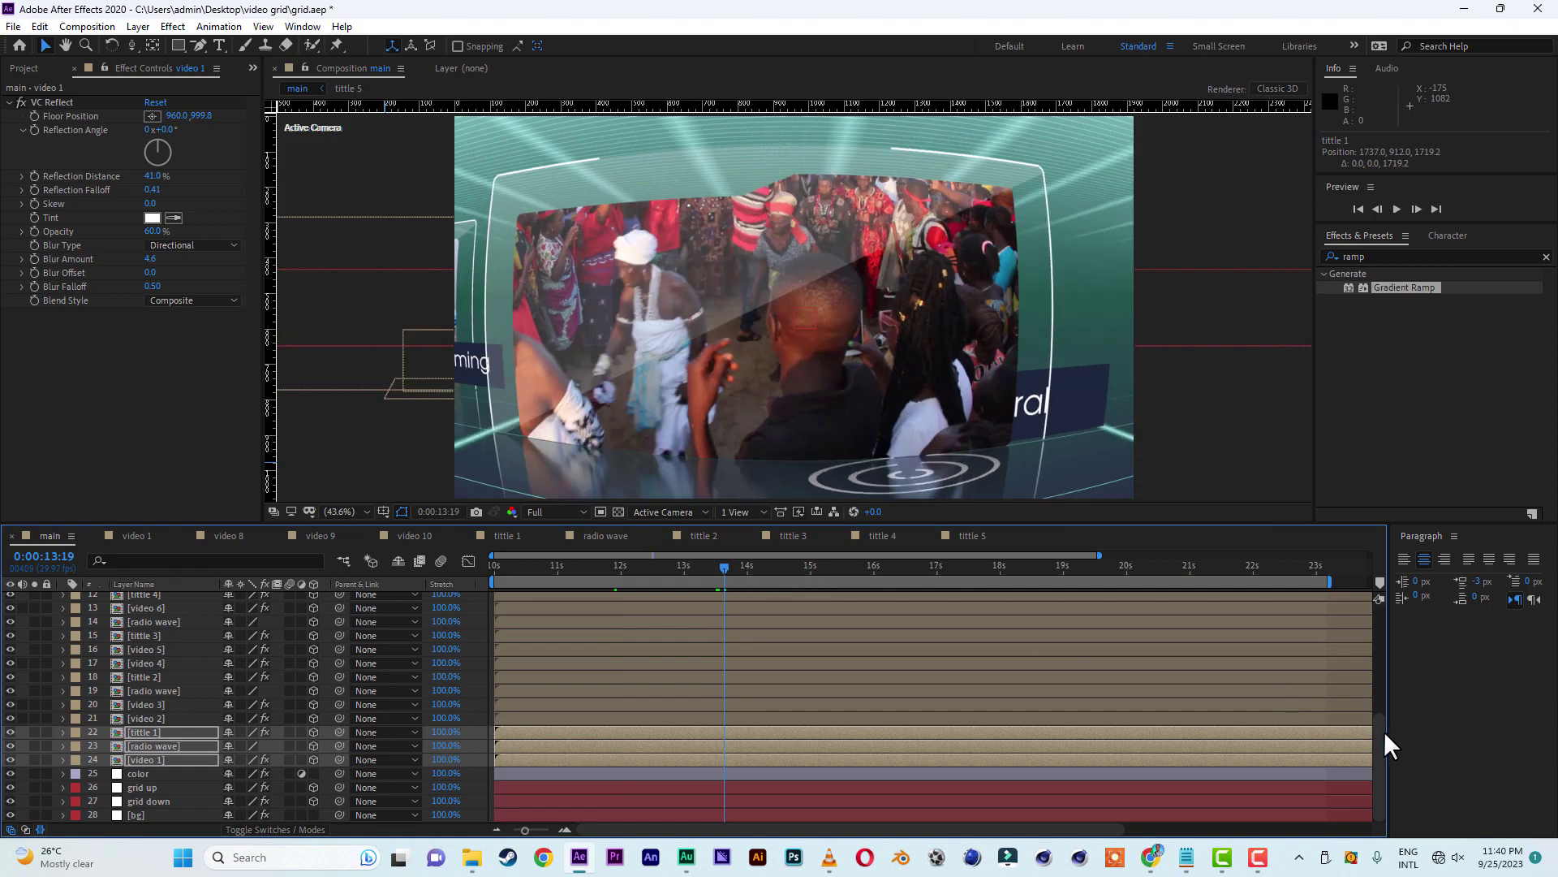
pyautogui.moveTo(1384, 731); pyautogui.dragTo(1385, 620)
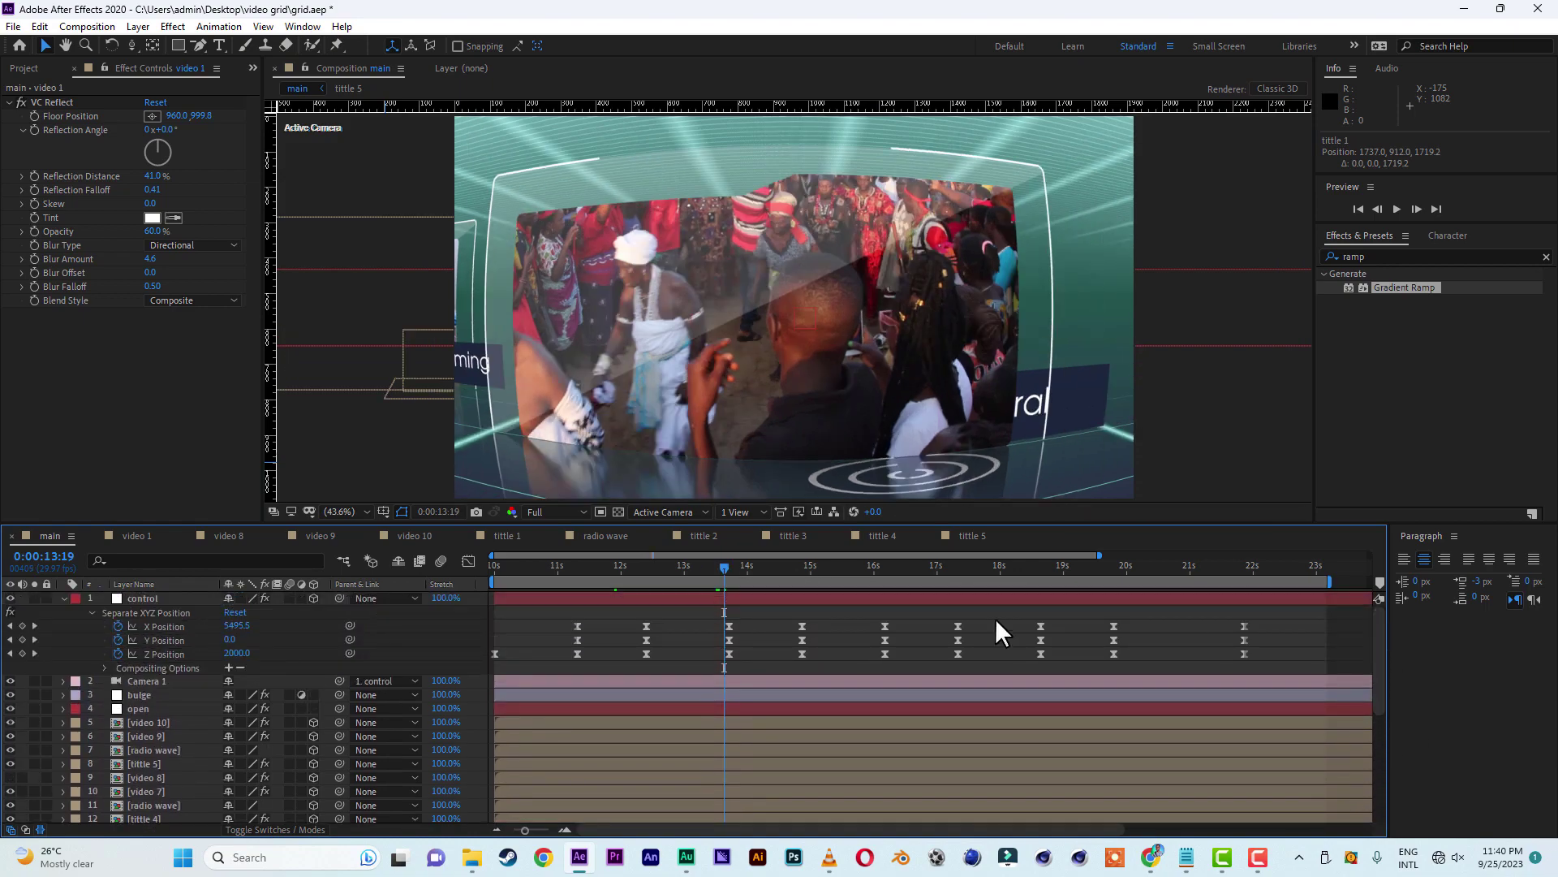
pyautogui.click(768, 566)
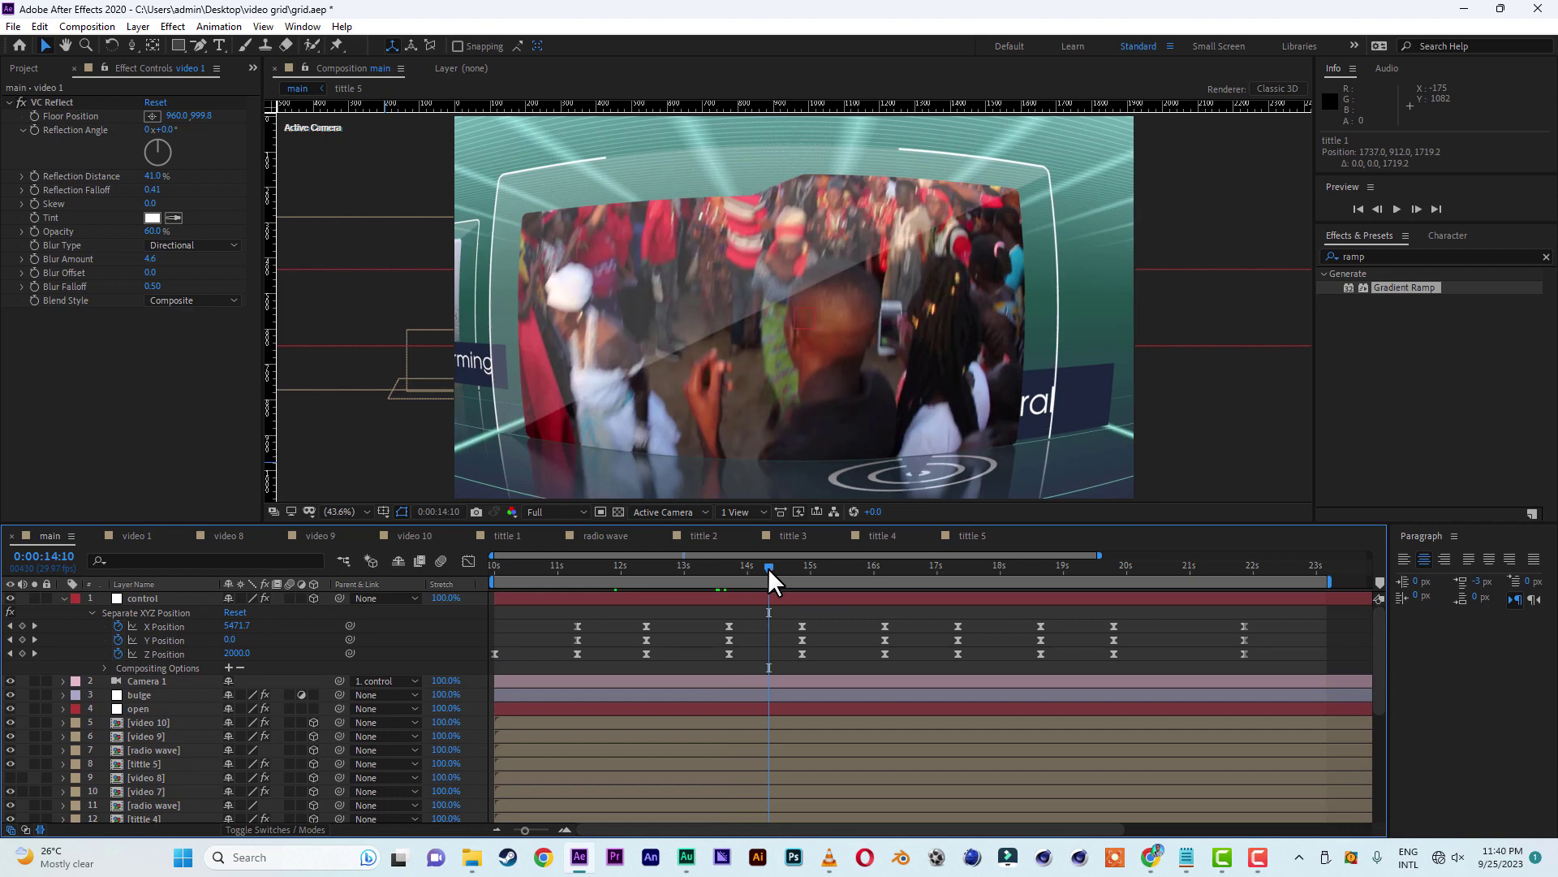
pyautogui.click(799, 398)
pyautogui.moveTo(800, 398); pyautogui.dragTo(496, 376)
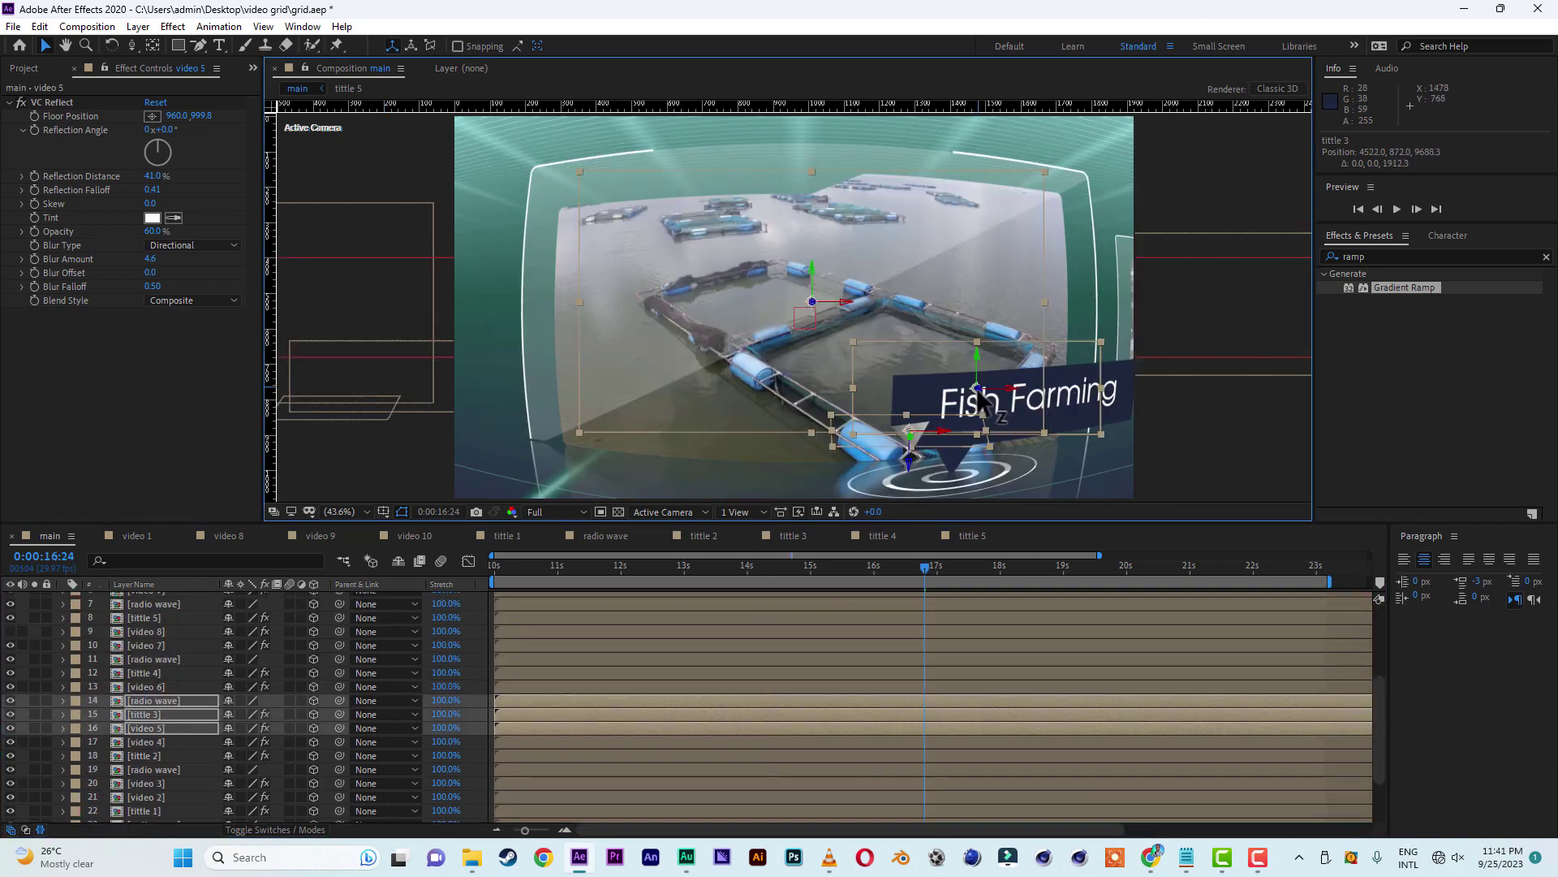
# - At 0:00:16:24, push tittle 3, its radio wave and video 5 back until the title's Z position is about 11003
pyautogui.moveTo(983, 399); pyautogui.dragTo(535, 388)
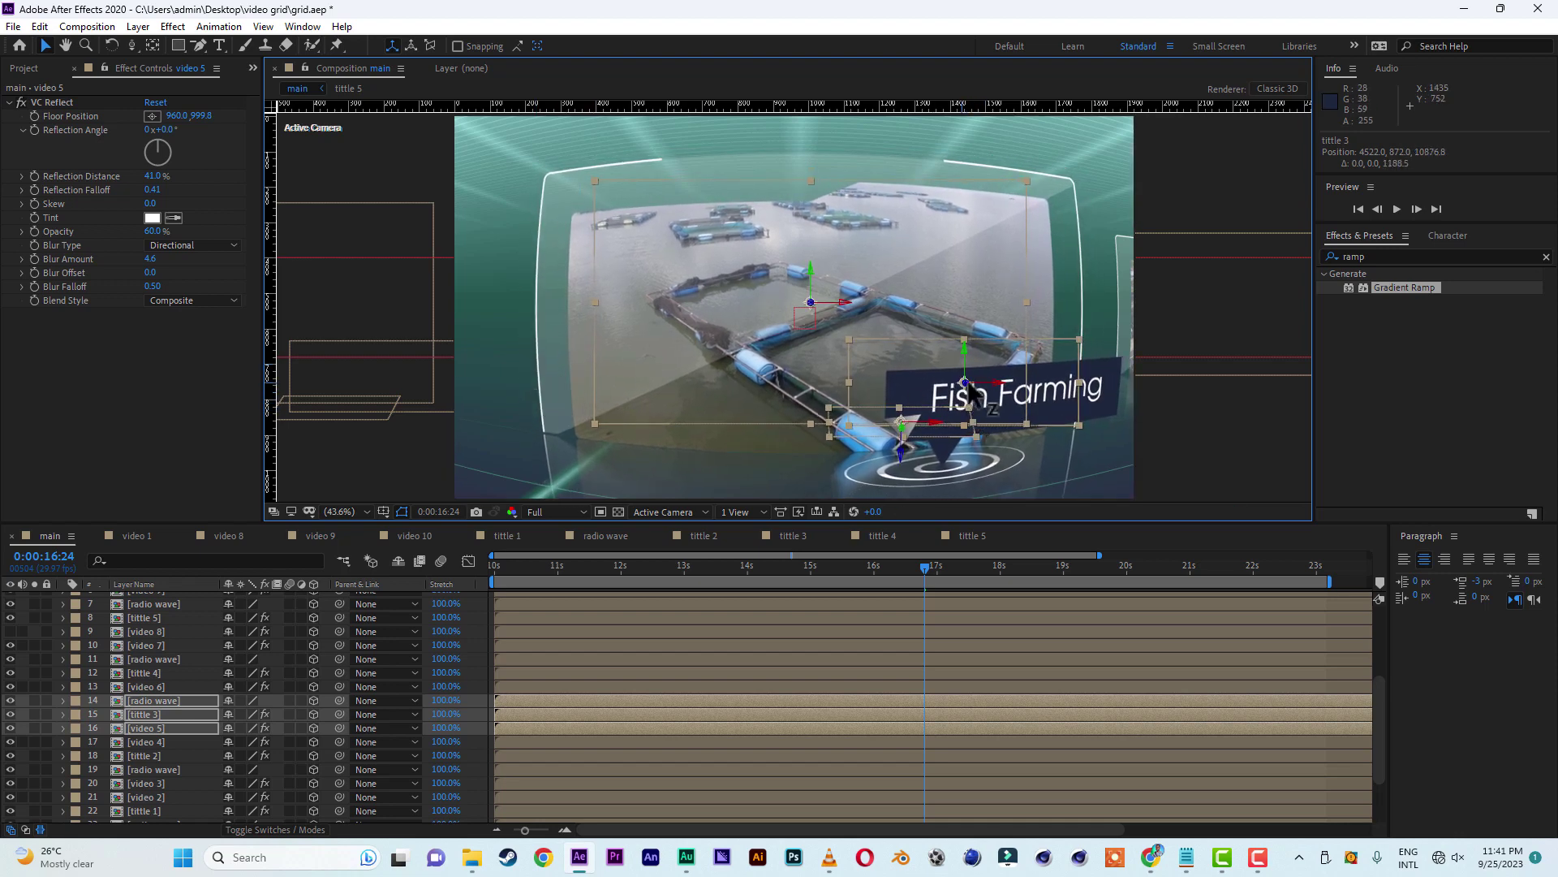
pyautogui.moveTo(970, 390); pyautogui.dragTo(921, 391)
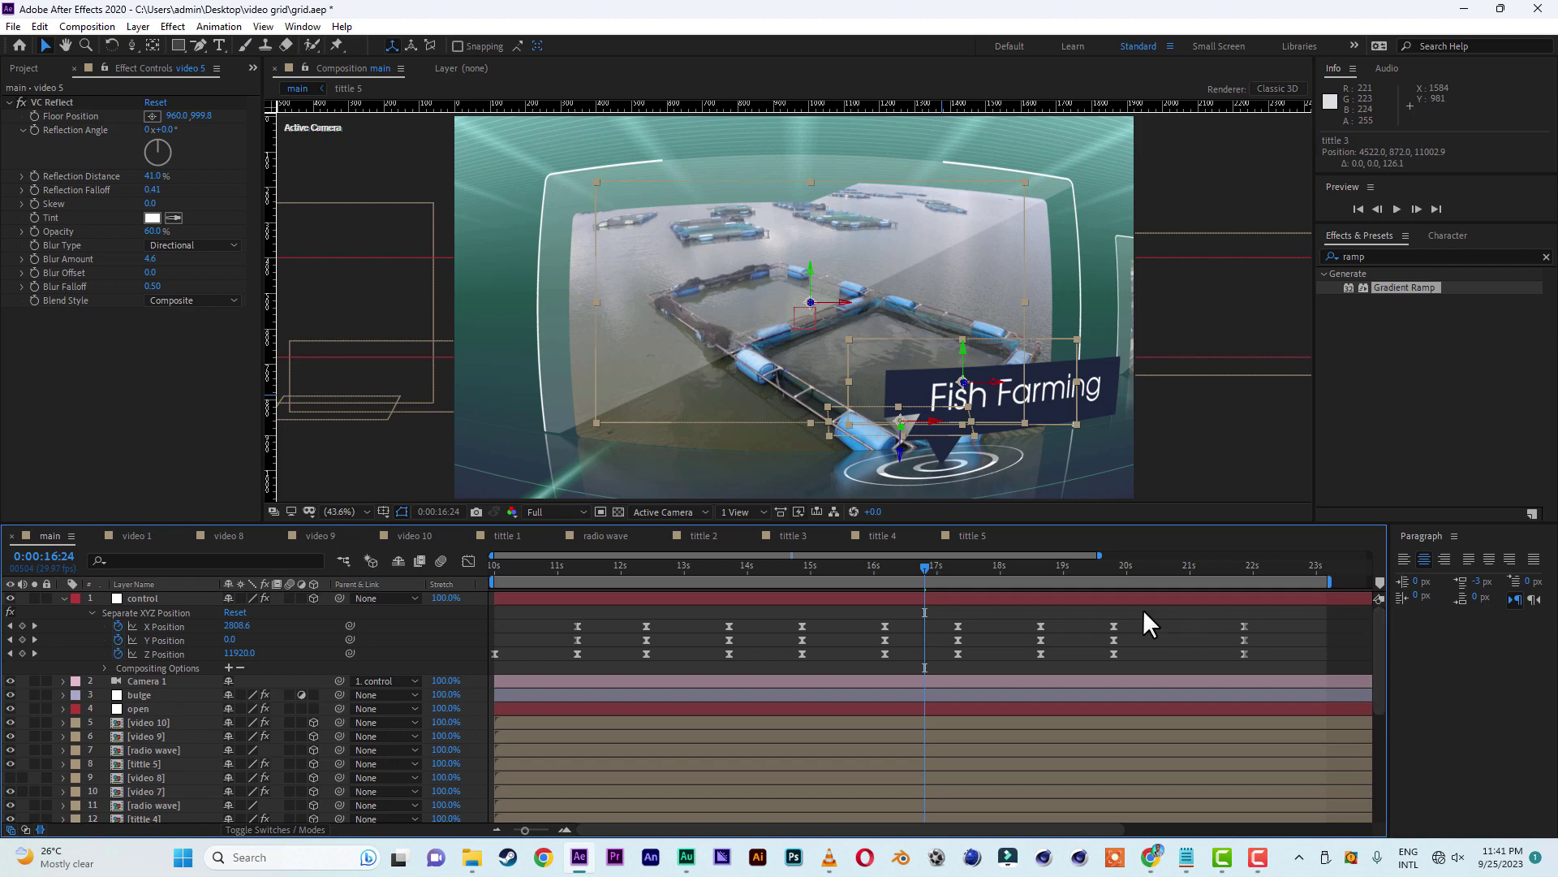
# - At 0:00:19:08, push tittle 4, its radio wave and video 6 back along Z by about 1959 and save the project
pyautogui.click(1079, 570)
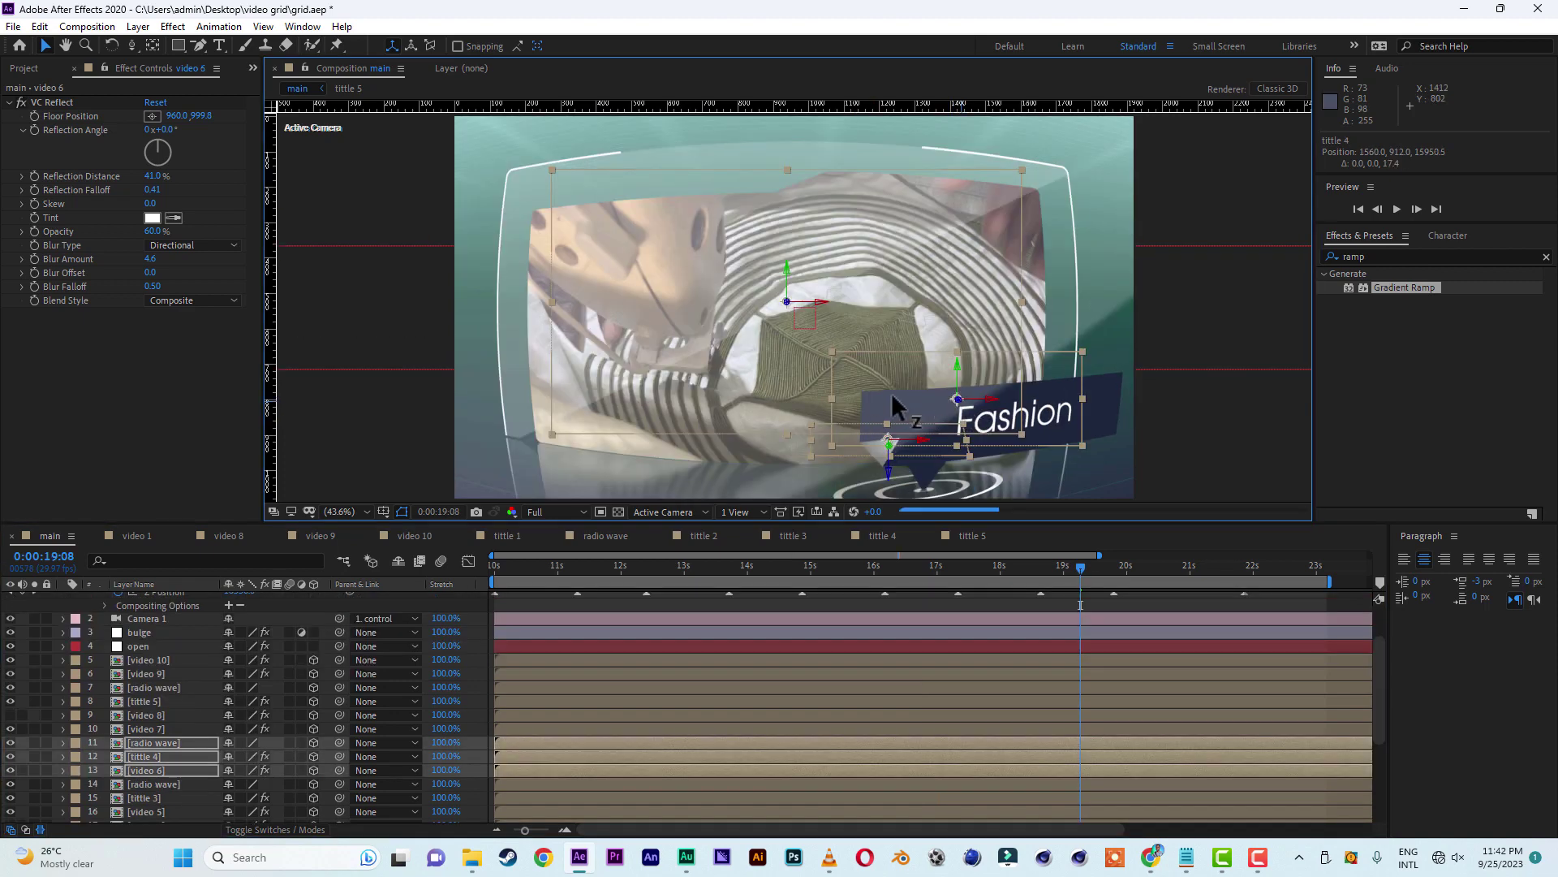
pyautogui.moveTo(892, 392); pyautogui.dragTo(158, 375)
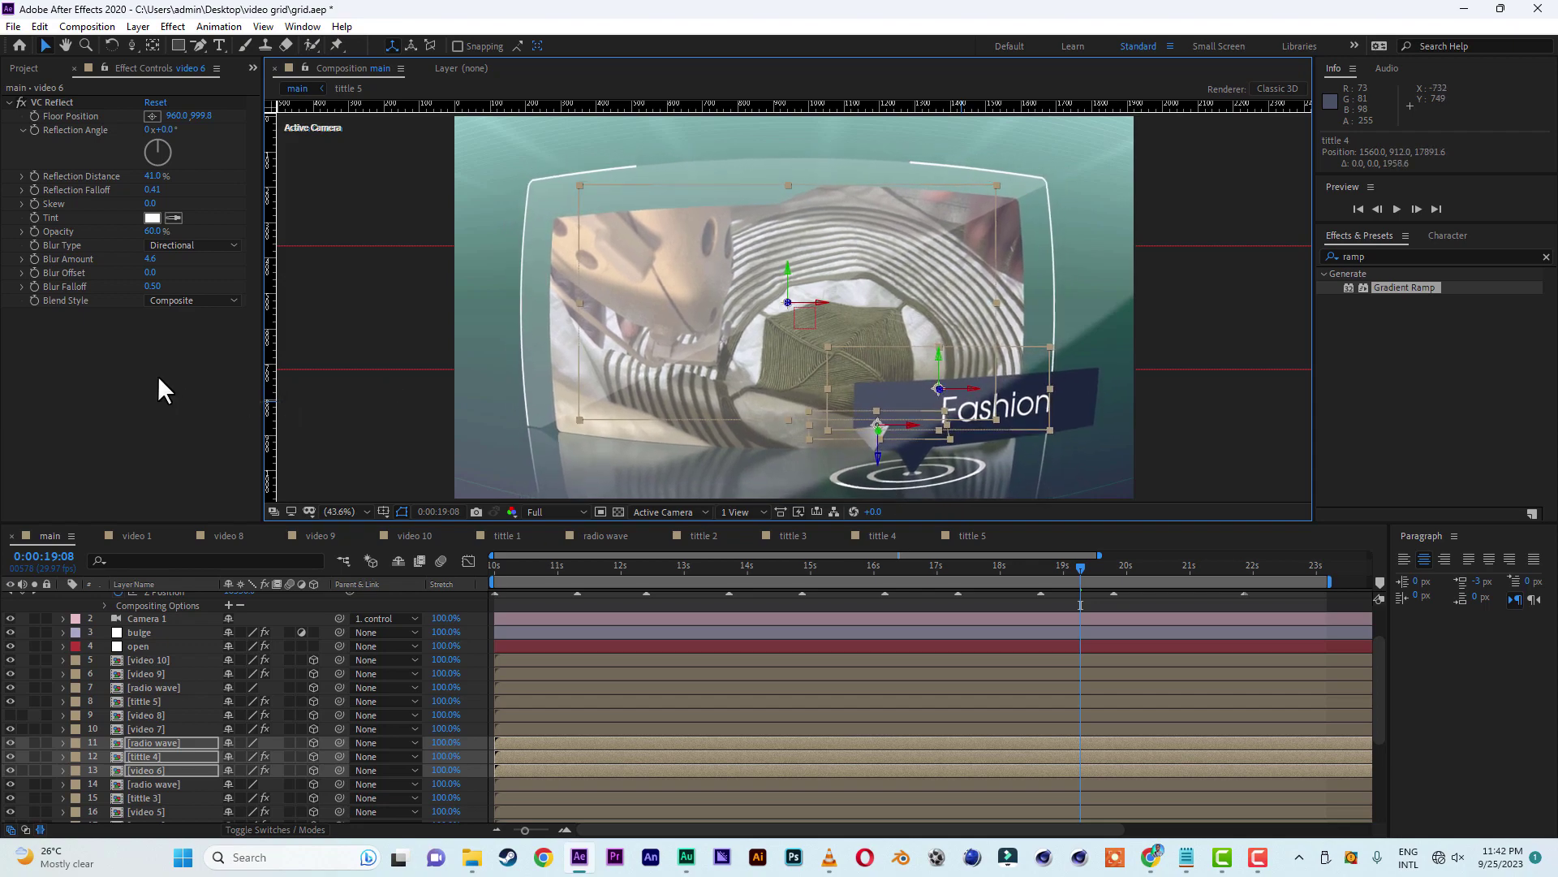
pyautogui.click(13, 26)
pyautogui.click(50, 177)
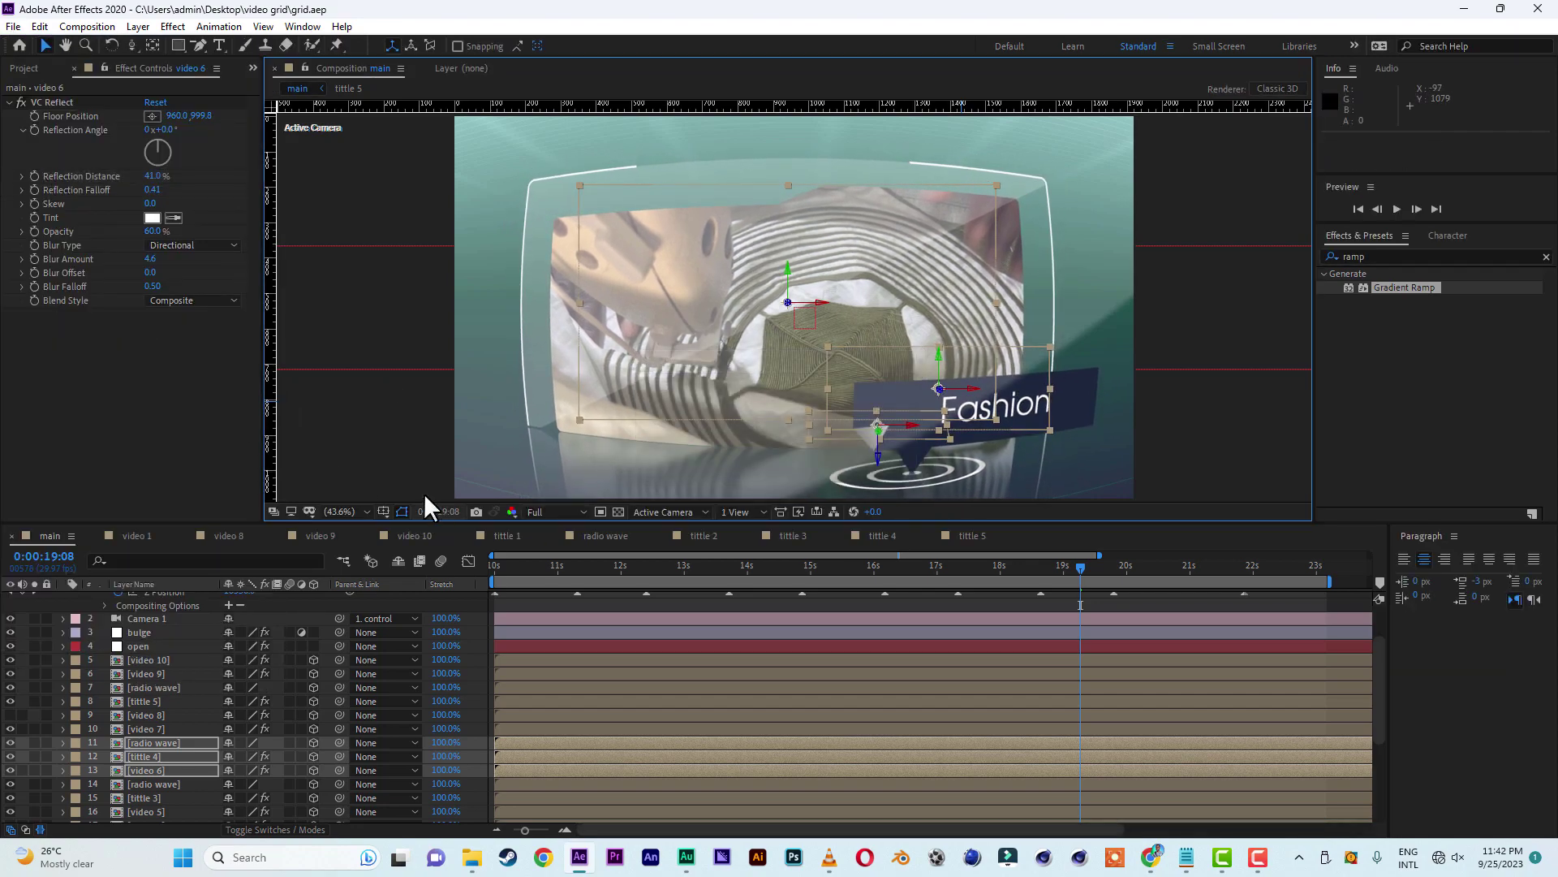
# - At 0:00:22:23, apply the CC Grid Wipe transition to the tittle 5 layer and set its Completion to 22%
pyautogui.scroll(2, 1382, 719)
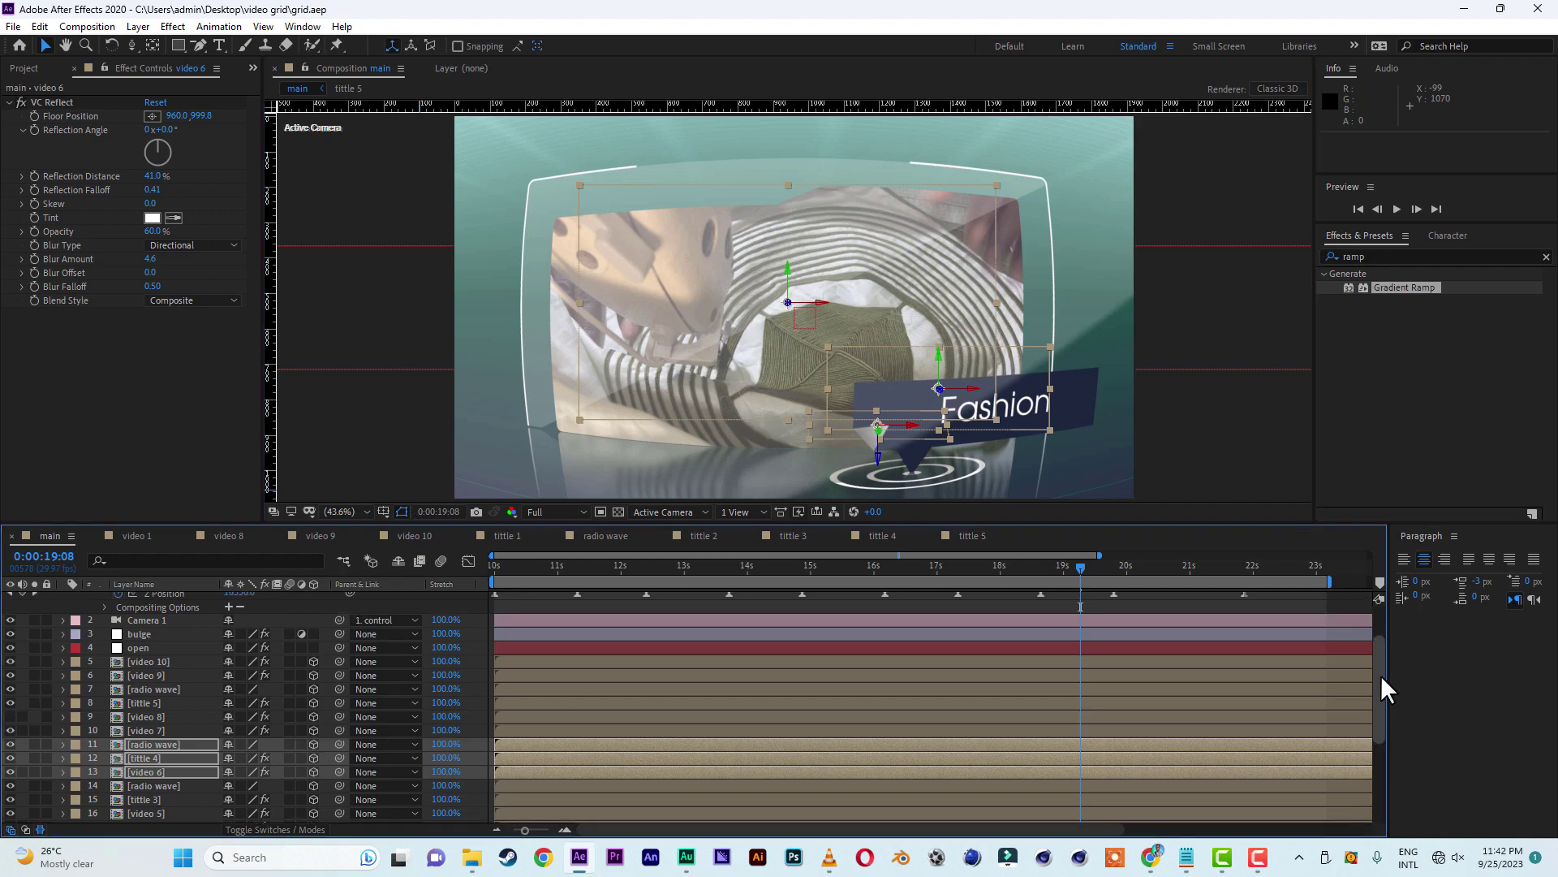
pyautogui.moveTo(1203, 562); pyautogui.dragTo(1298, 569)
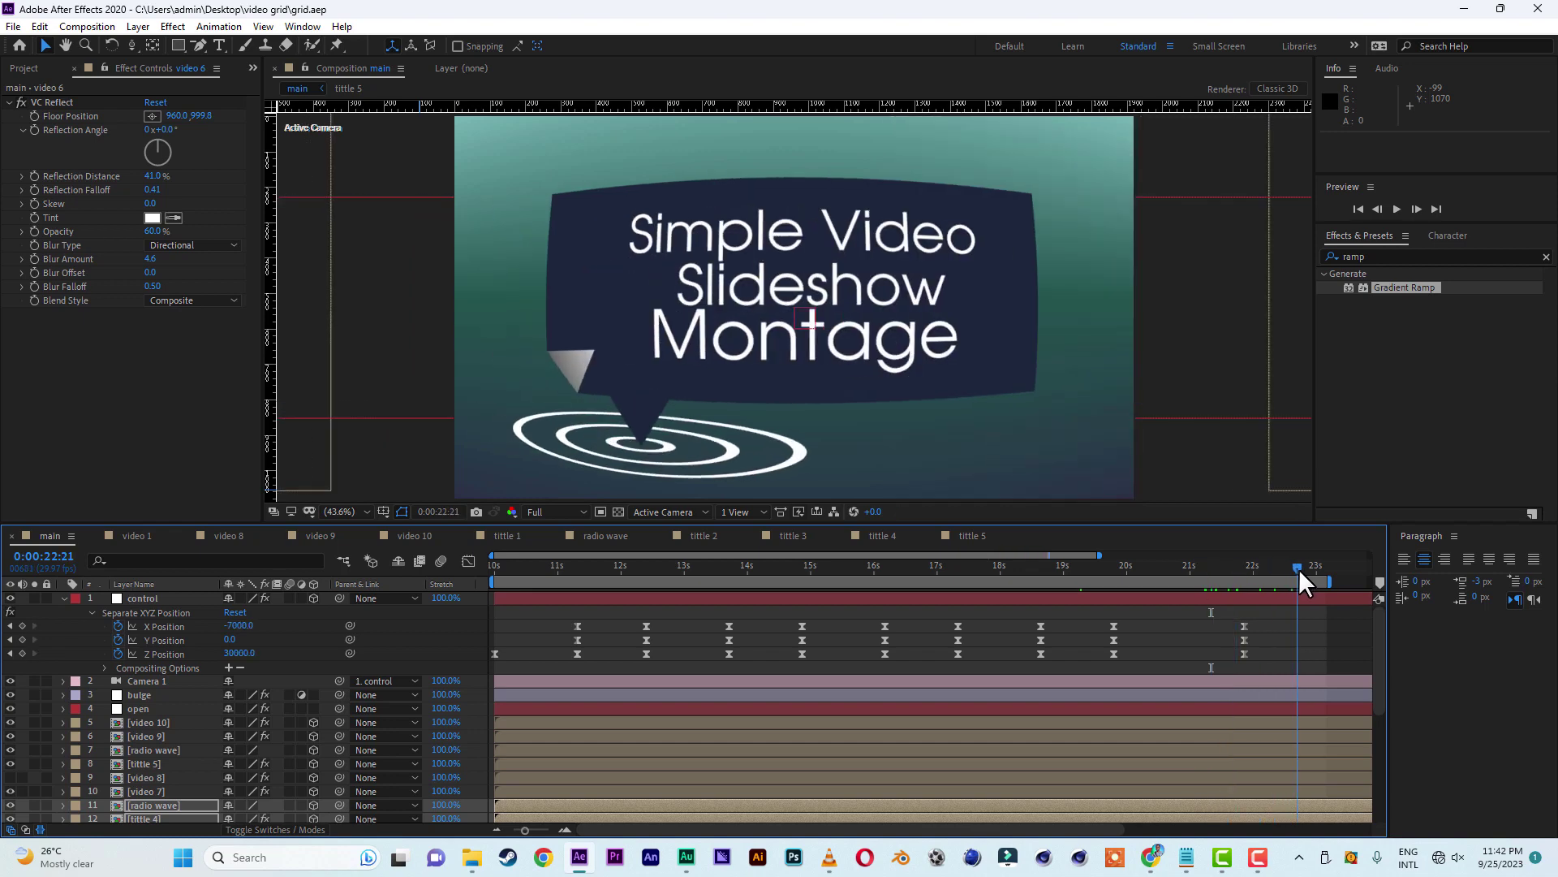
pyautogui.click(152, 763)
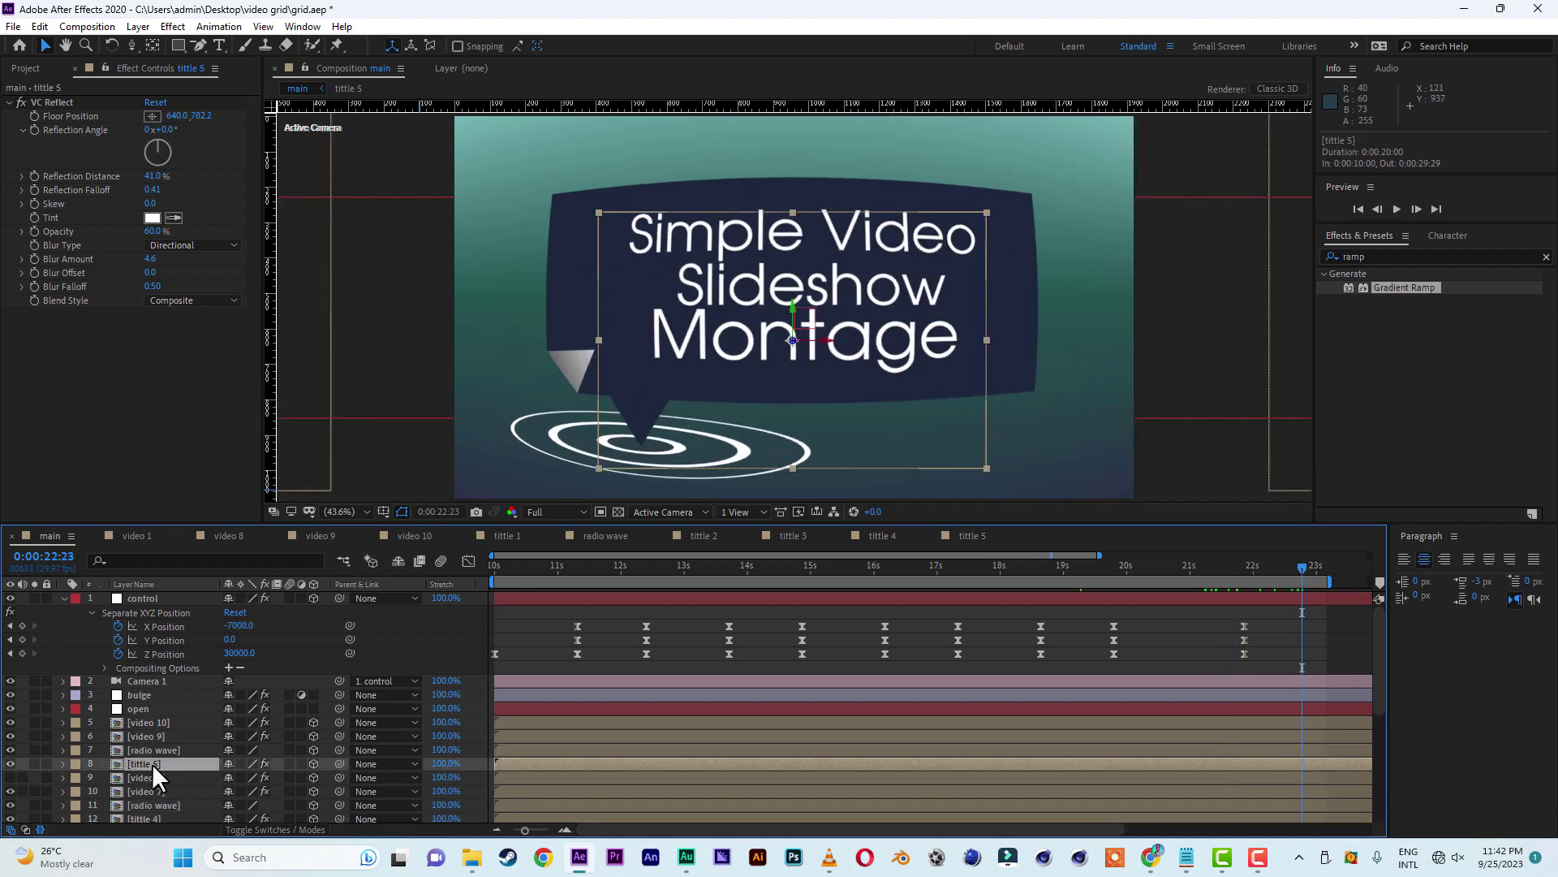
pyautogui.click(173, 27)
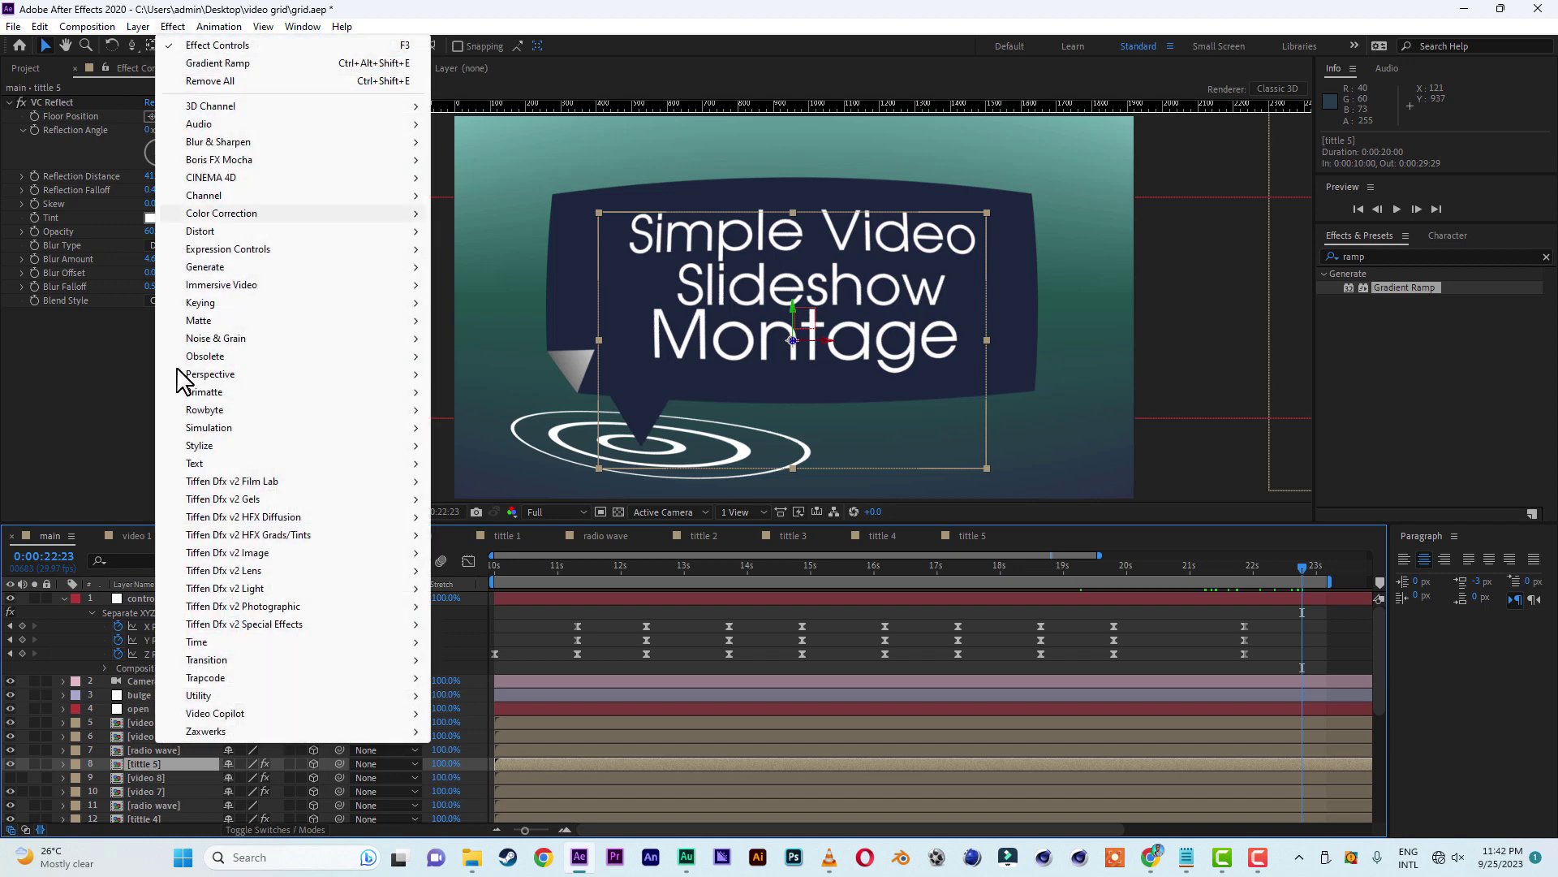
pyautogui.moveTo(268, 659)
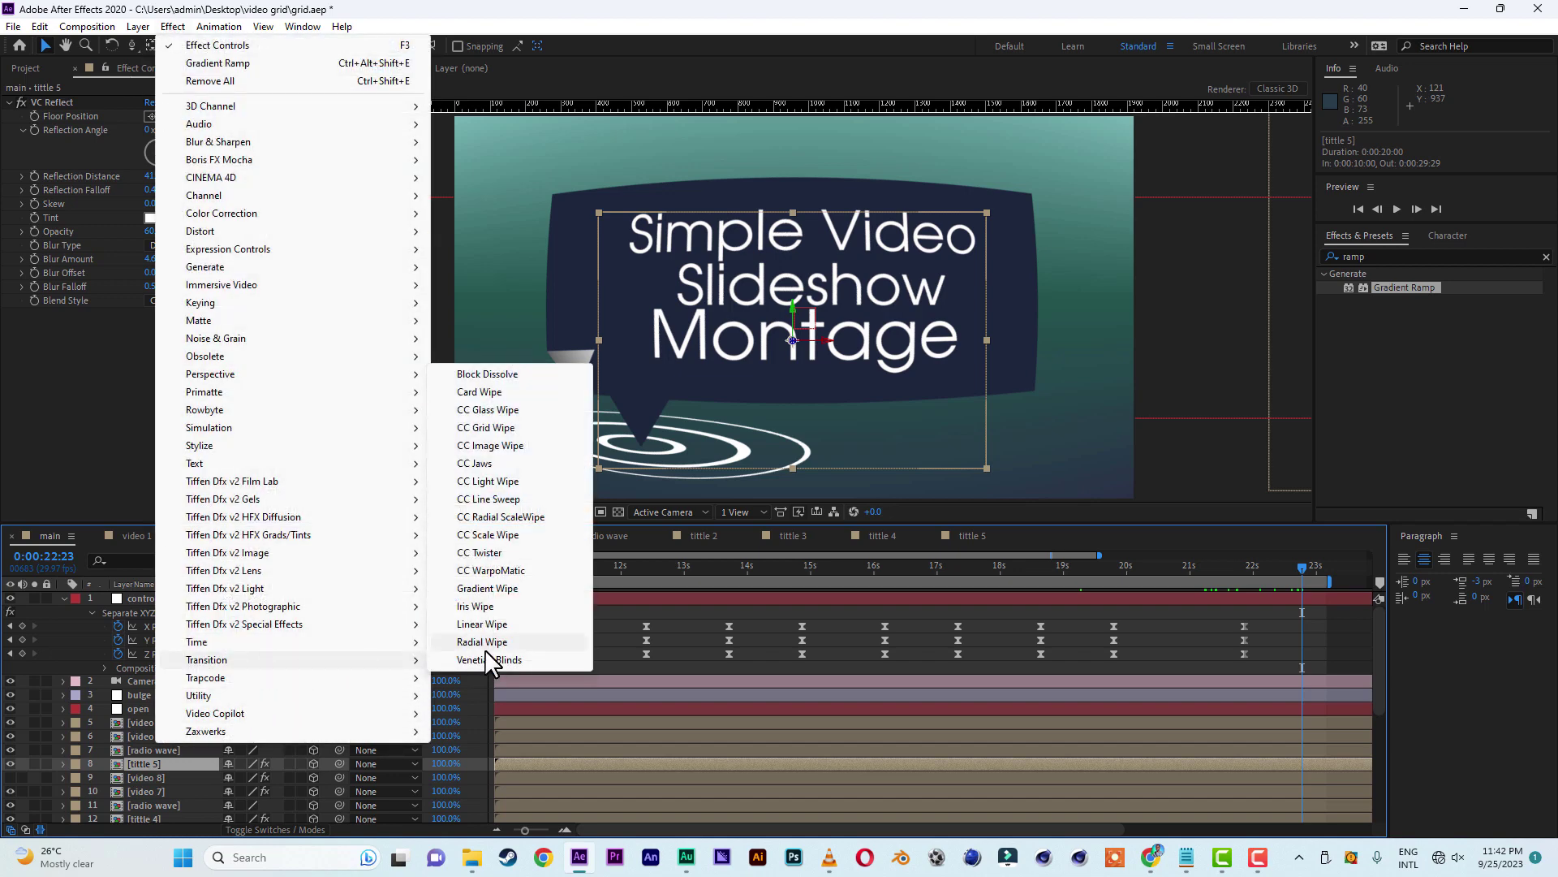
pyautogui.click(513, 427)
pyautogui.moveTo(152, 328); pyautogui.dragTo(165, 369)
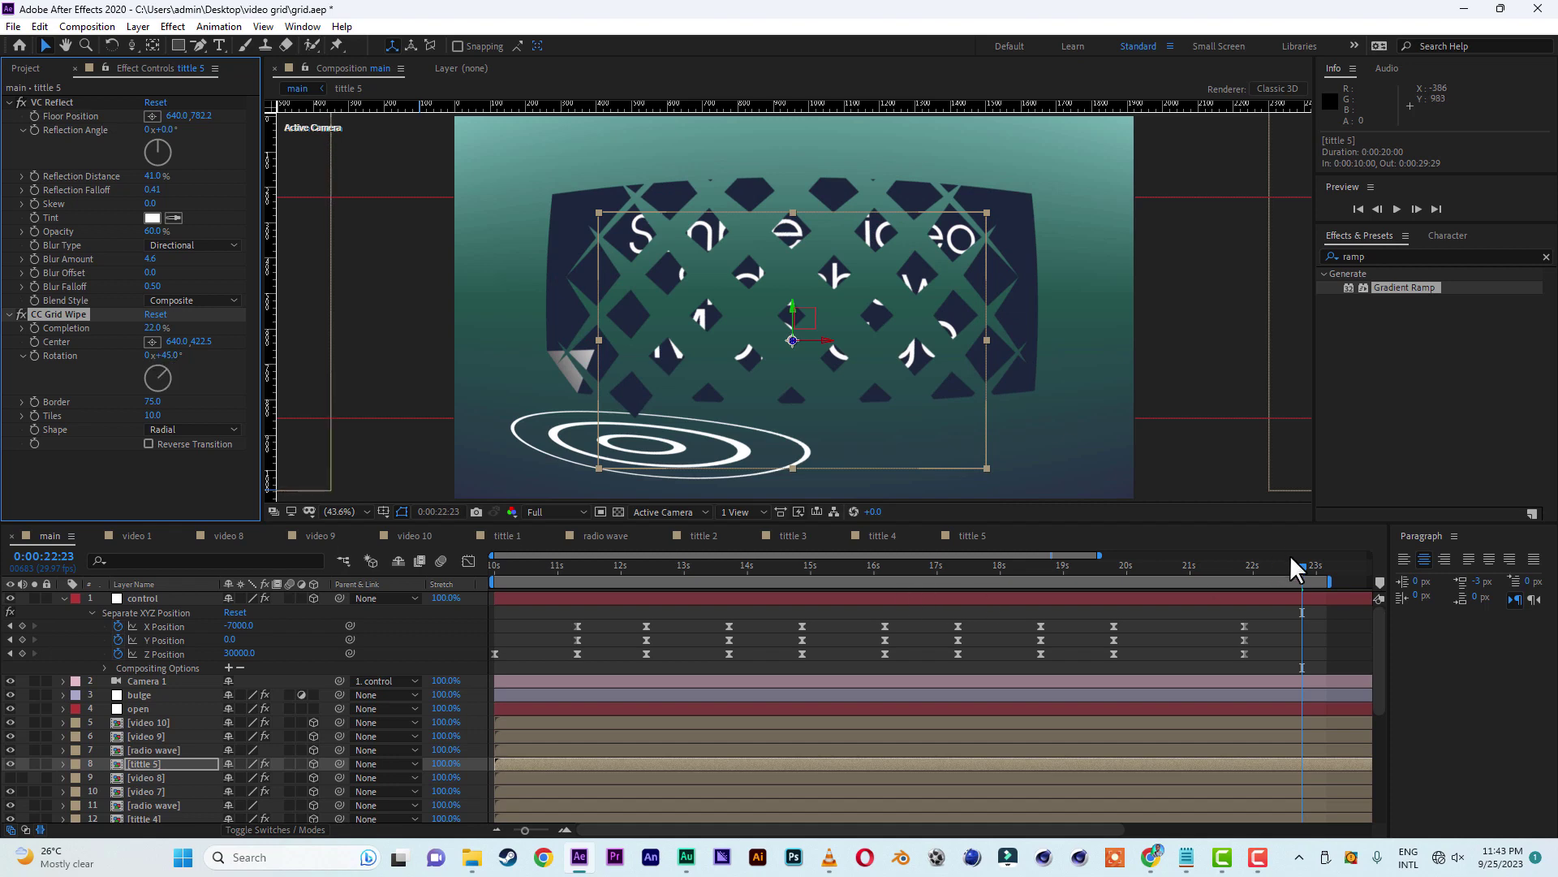
# - At 0:00:21:27, configure the CC Grid Wipe on tittle 5 with Doors shape, 335° rotation and 61% Completion
pyautogui.moveTo(1302, 563); pyautogui.dragTo(1268, 566)
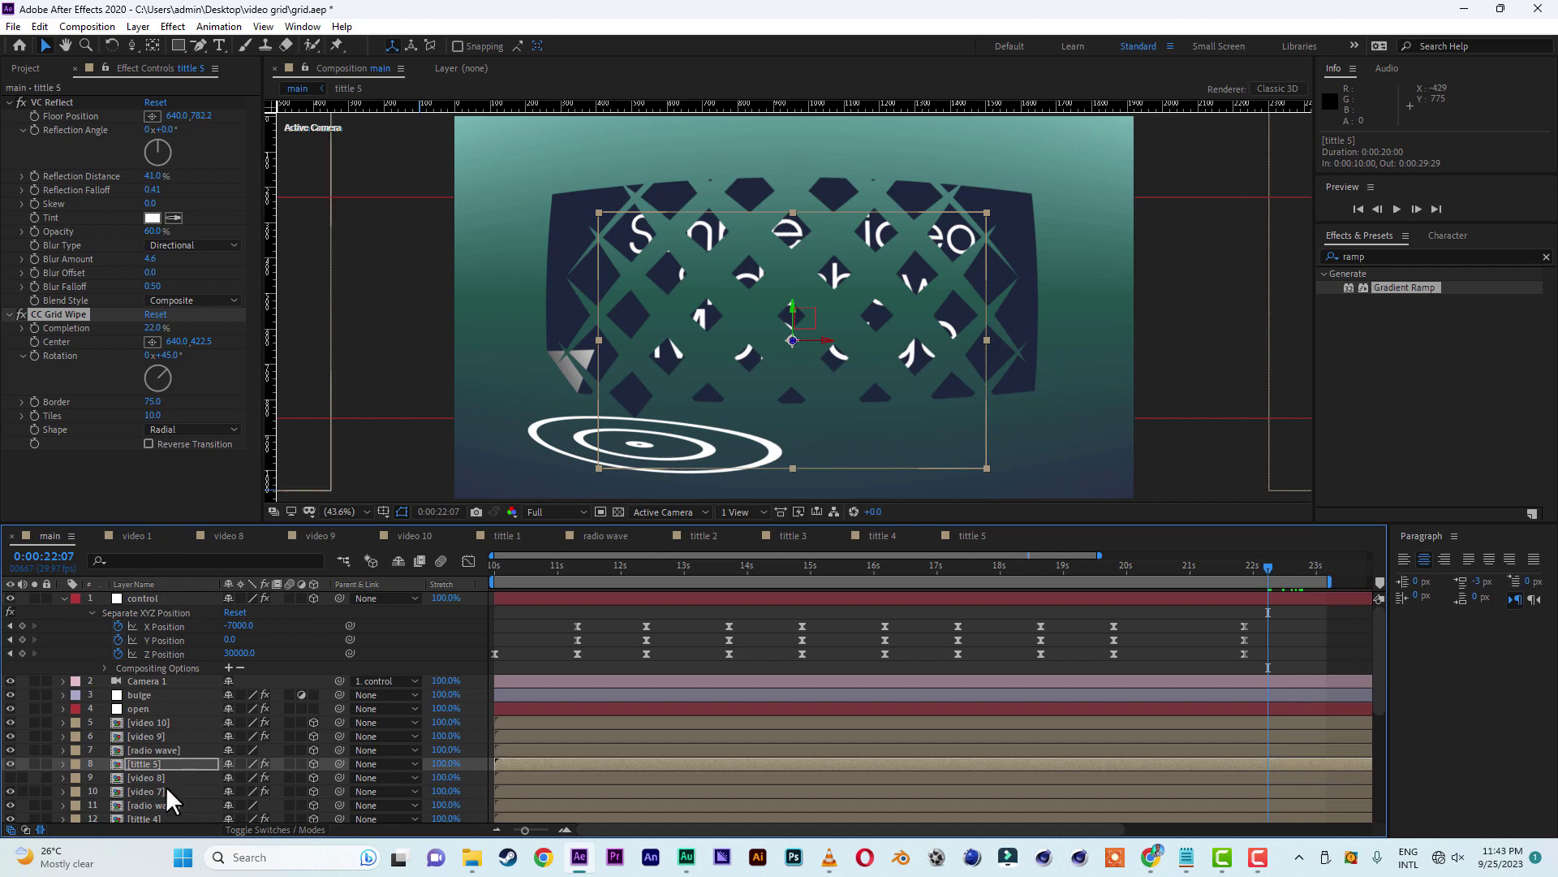
pyautogui.press('e')
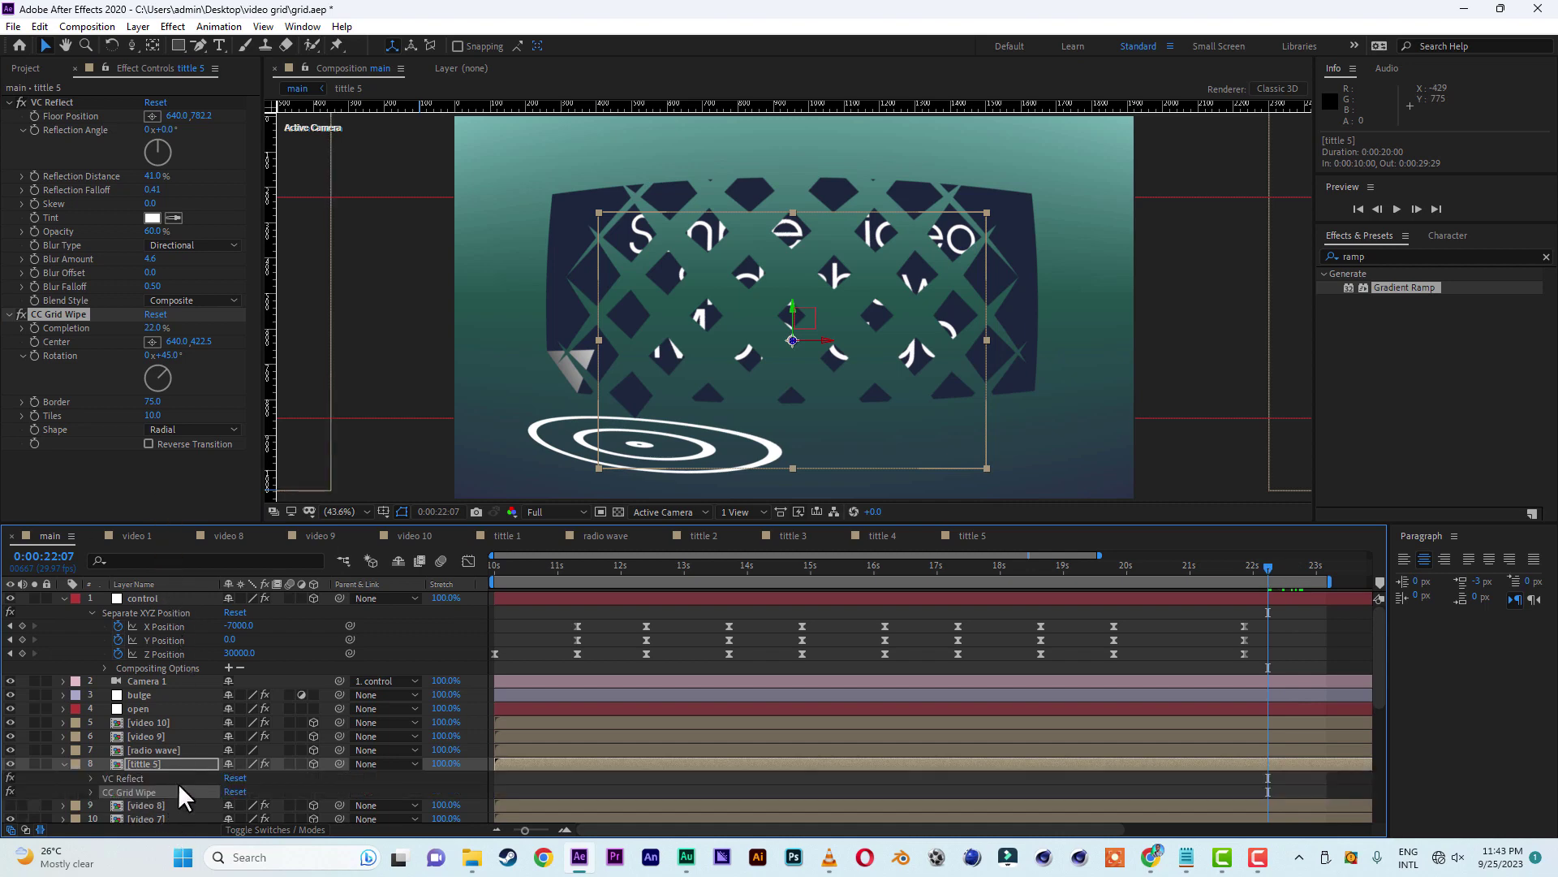
pyautogui.scroll(-3, 178, 783)
pyautogui.click(91, 668)
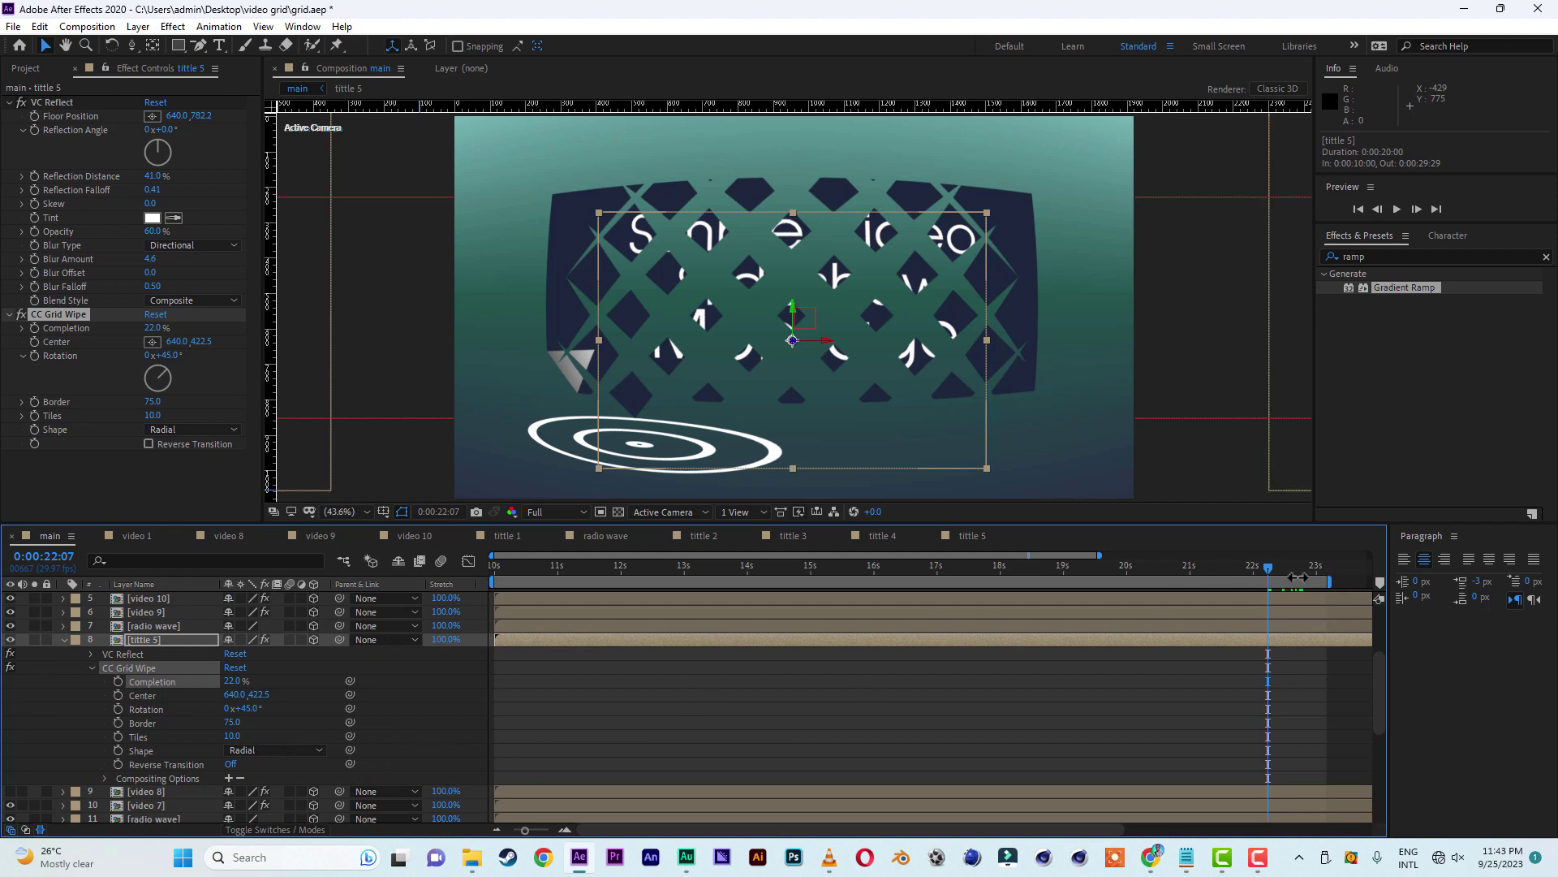
pyautogui.click(1245, 568)
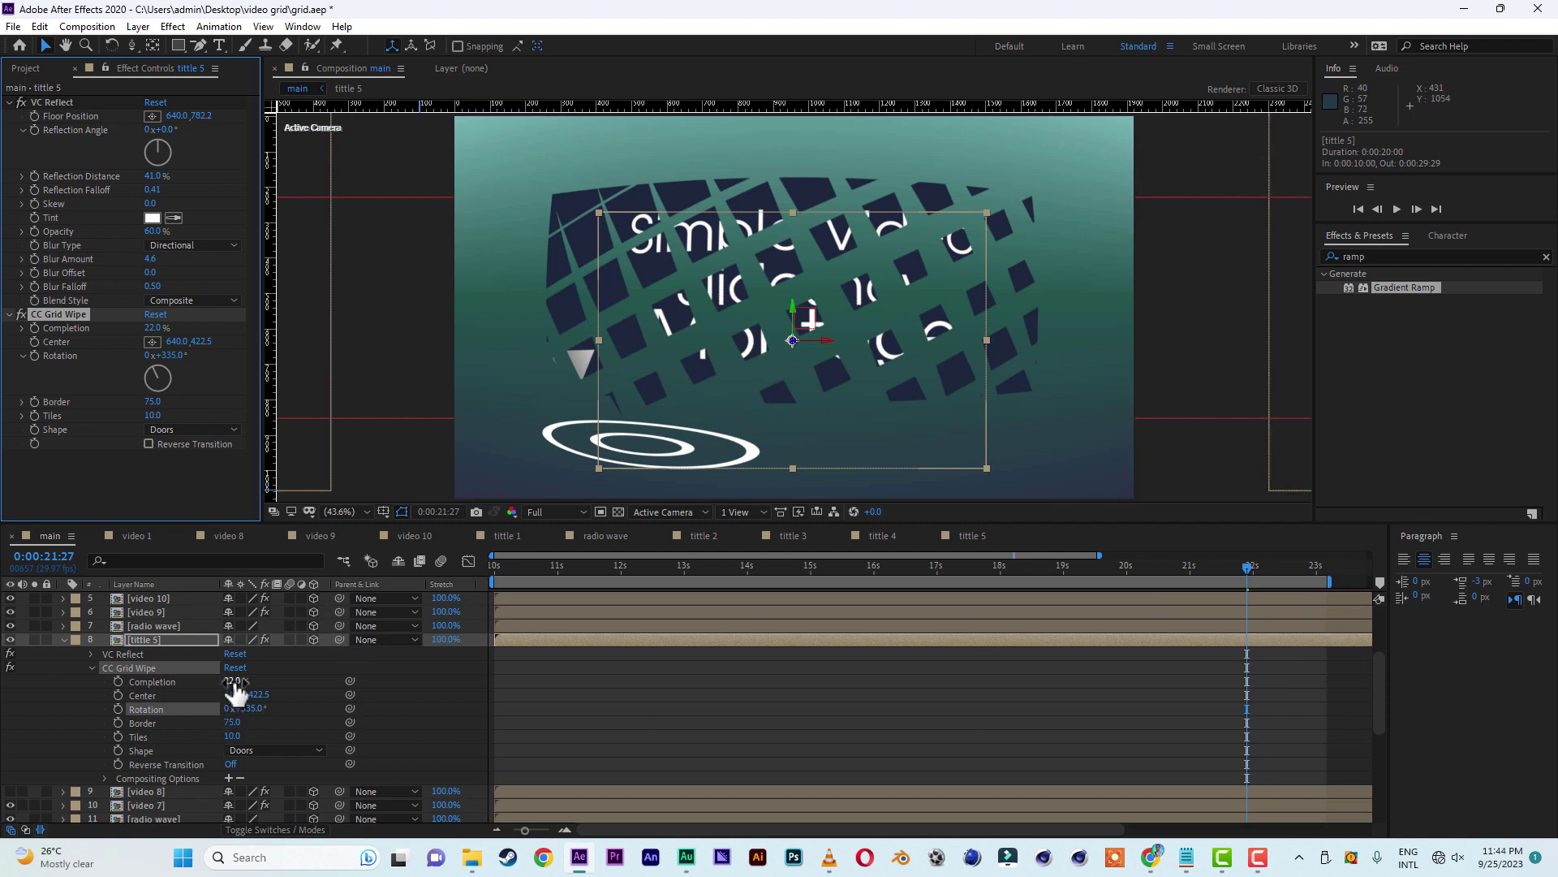
pyautogui.moveTo(232, 681); pyautogui.dragTo(268, 682)
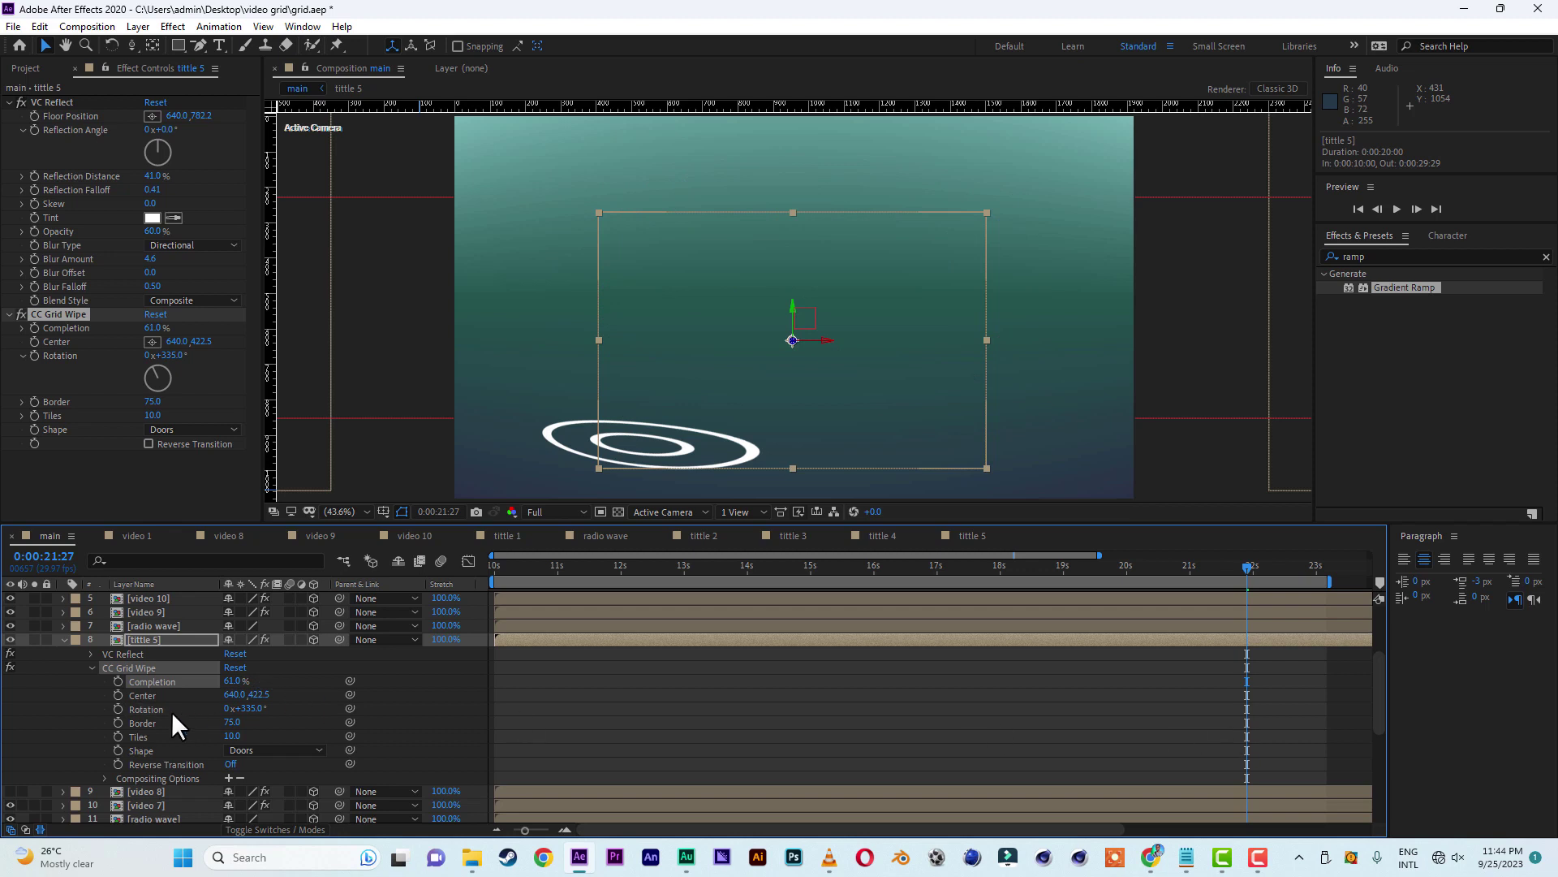
# - Keyframe tittle 5's CC Grid Wipe Completion from 61% at 0:00:21:27 to 0% at 0:00:22:06
pyautogui.click(120, 679)
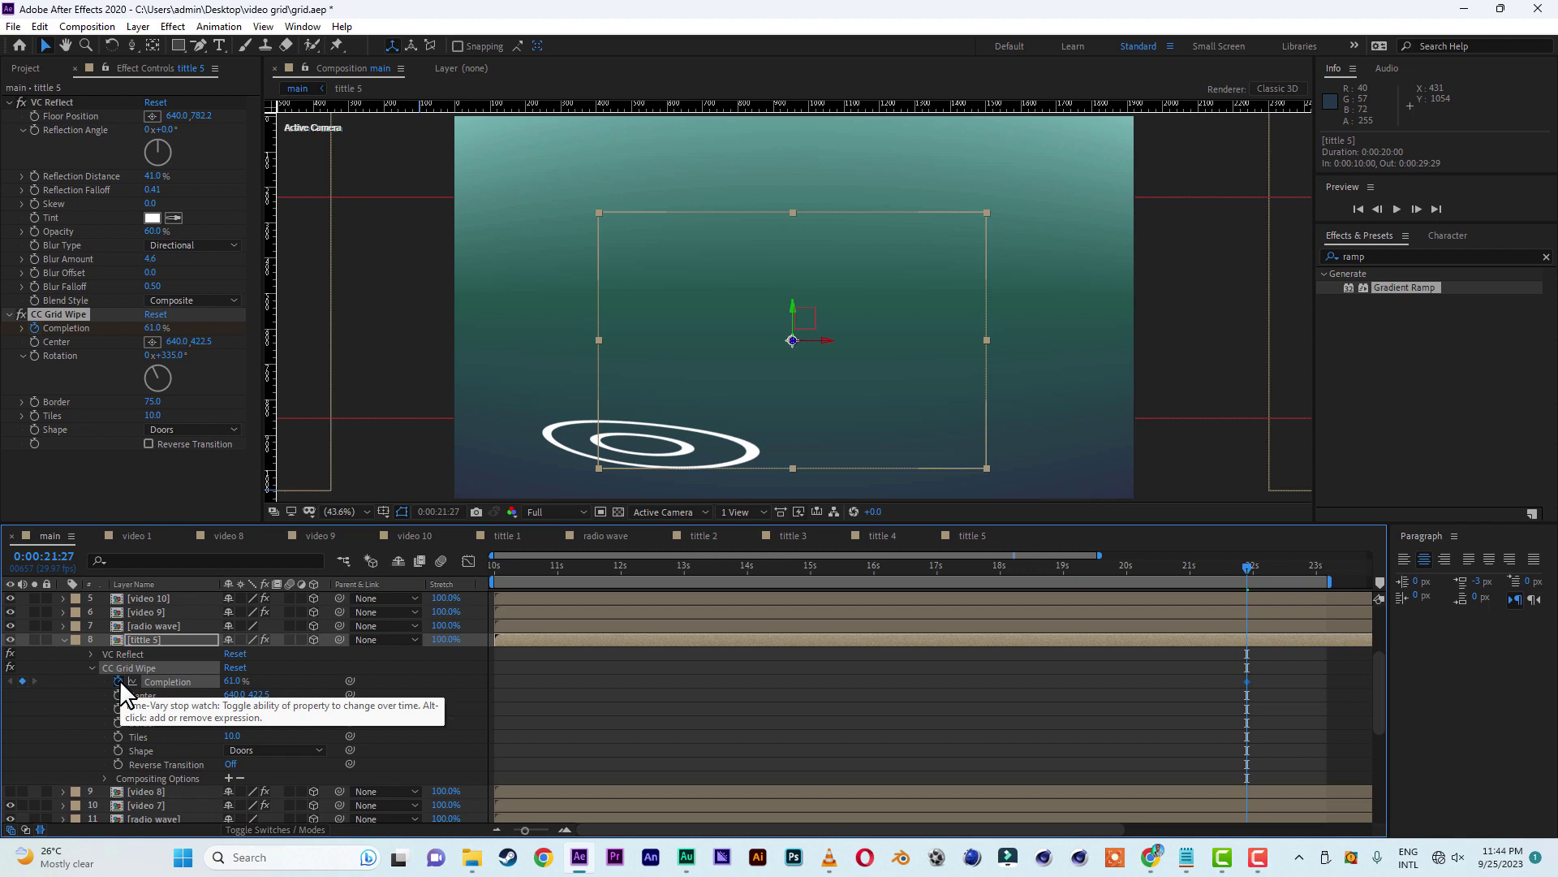
pyautogui.click(1265, 567)
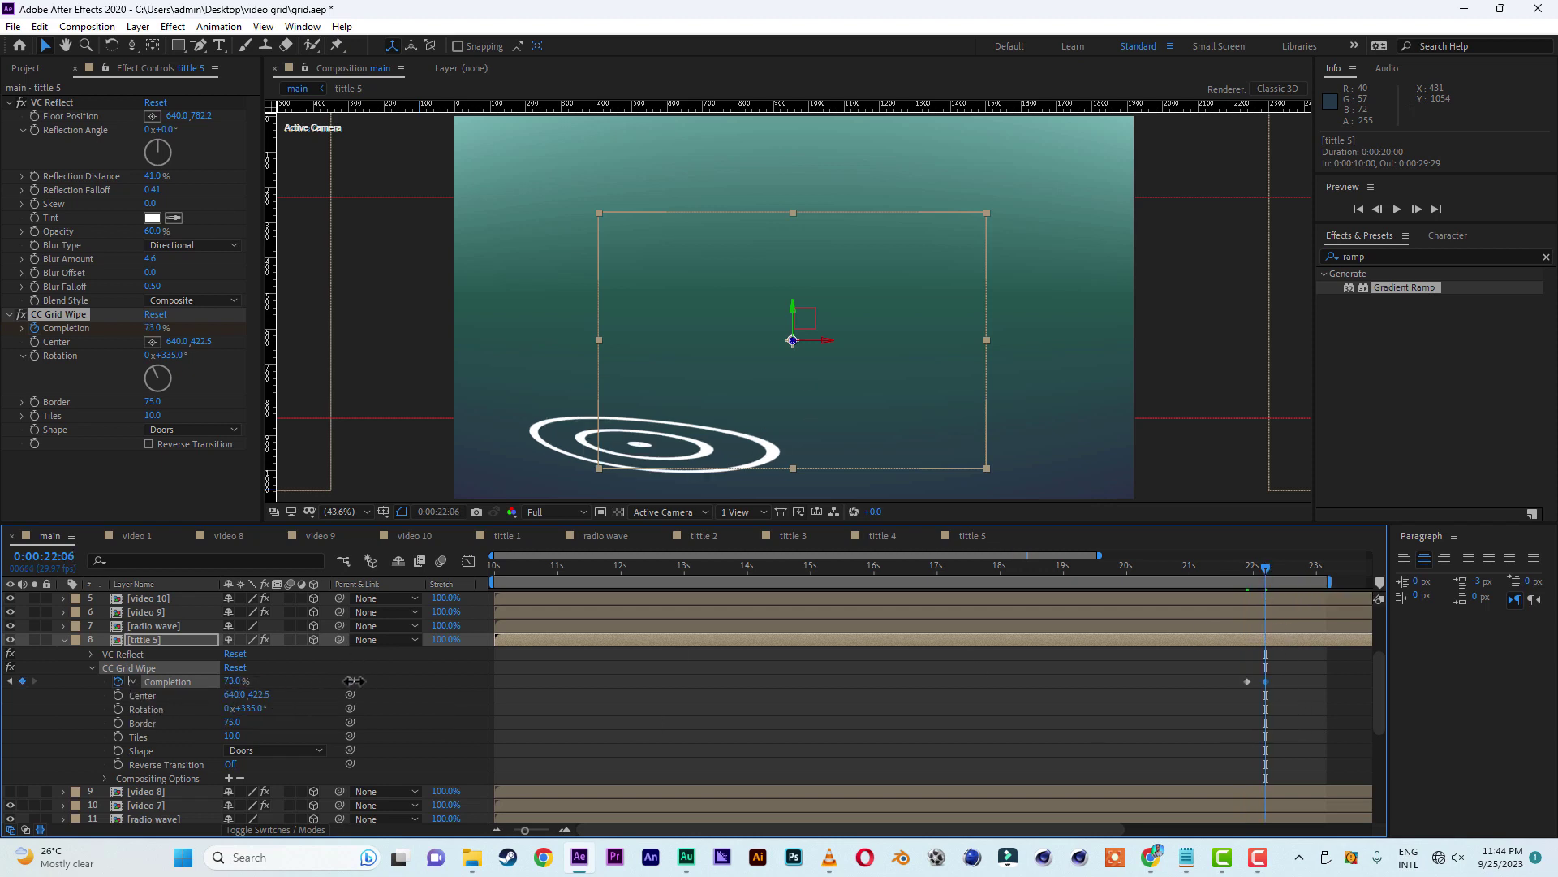
pyautogui.click(234, 681)
pyautogui.write('0')
pyautogui.click(1345, 740)
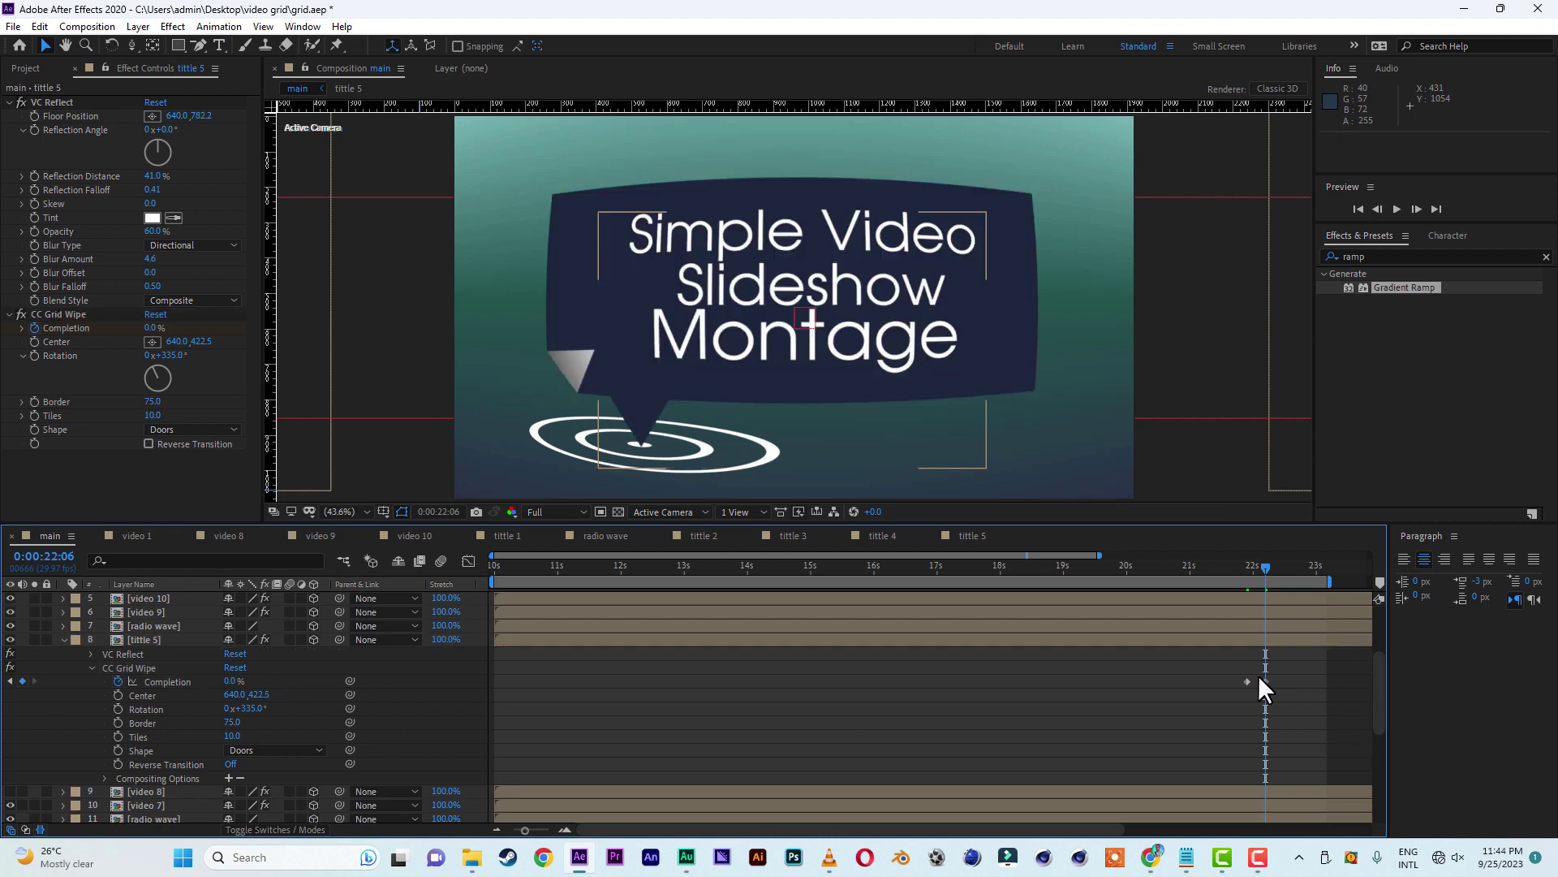
# - Shift tittle 5's two Completion keyframes earlier so the wipe ends at 0:00:21:20, and check the title reveal
pyautogui.click(1222, 569)
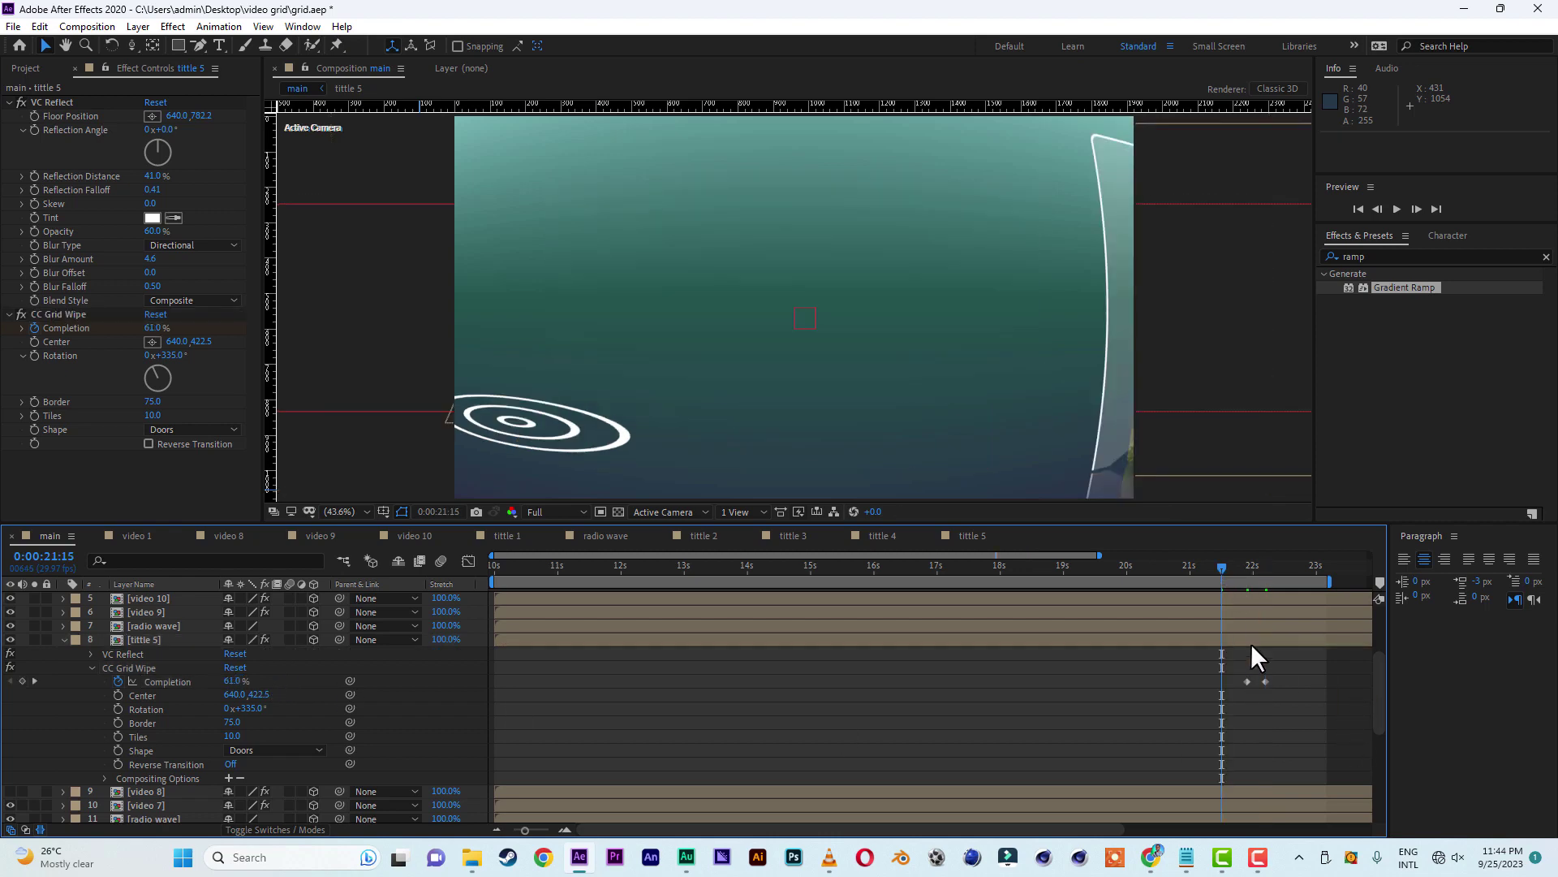
pyautogui.click(1247, 681)
pyautogui.moveTo(1204, 564); pyautogui.dragTo(1236, 575)
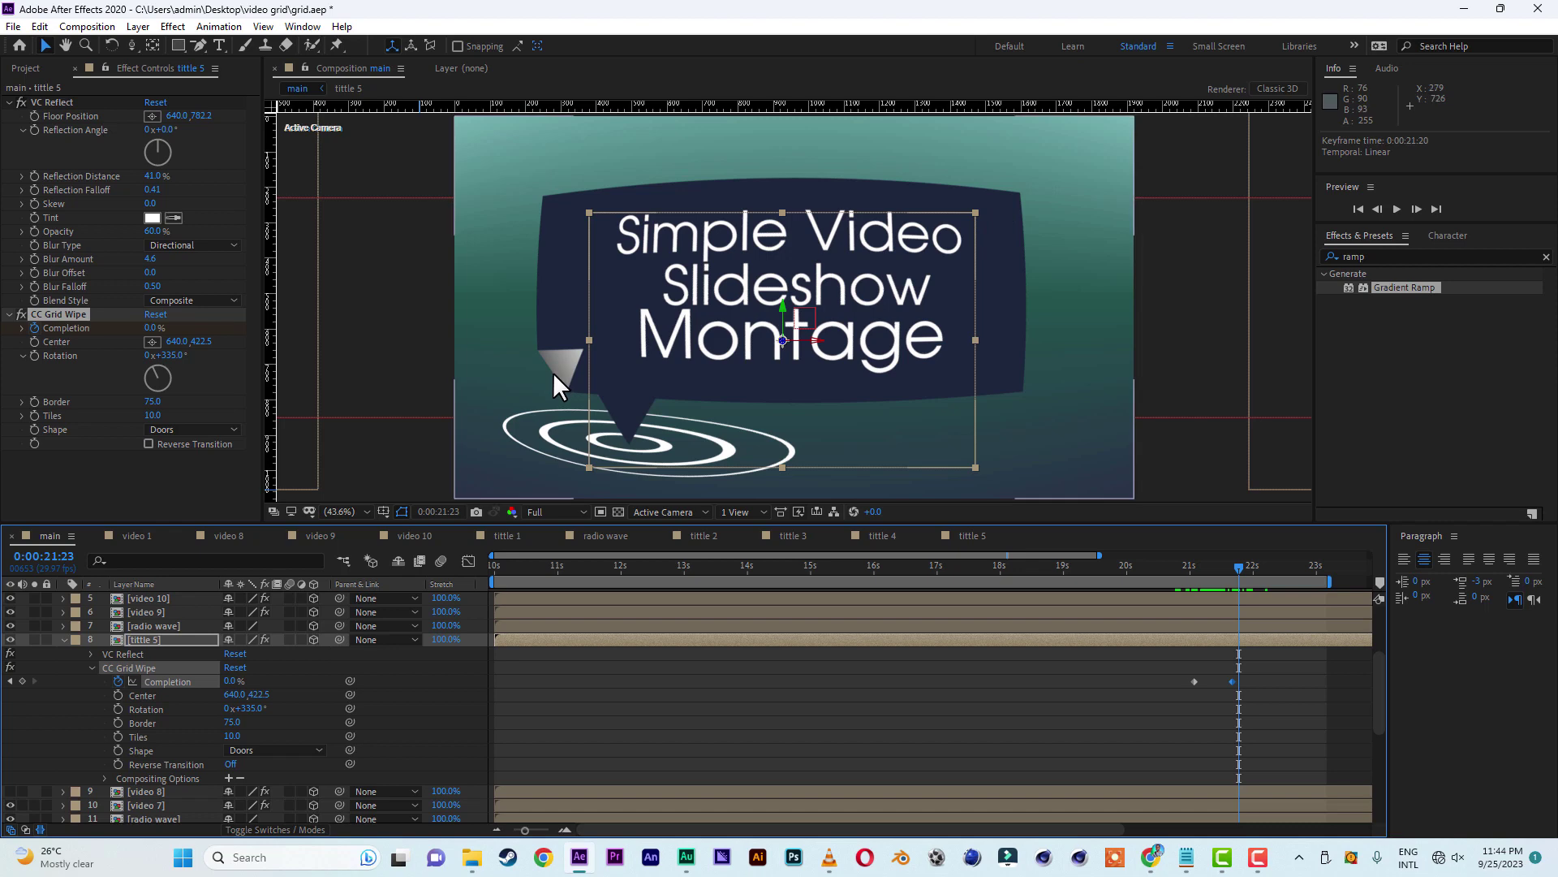
pyautogui.click(1187, 568)
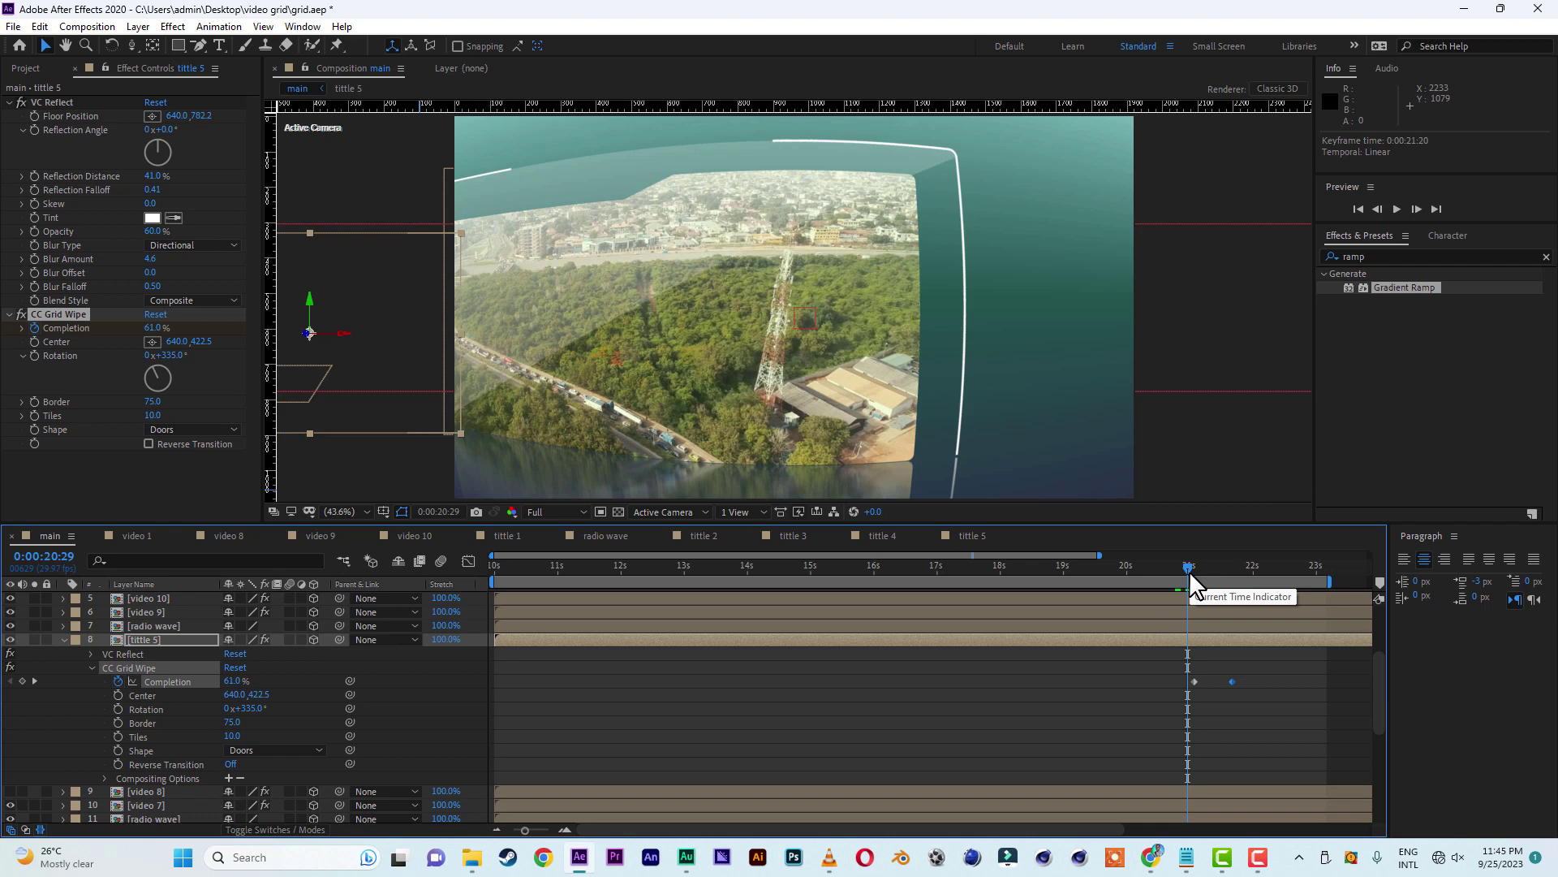
# - Collapse the tittle 5 layer's properties, check the end title at 0:00:22:22 and save the project
pyautogui.click(62, 640)
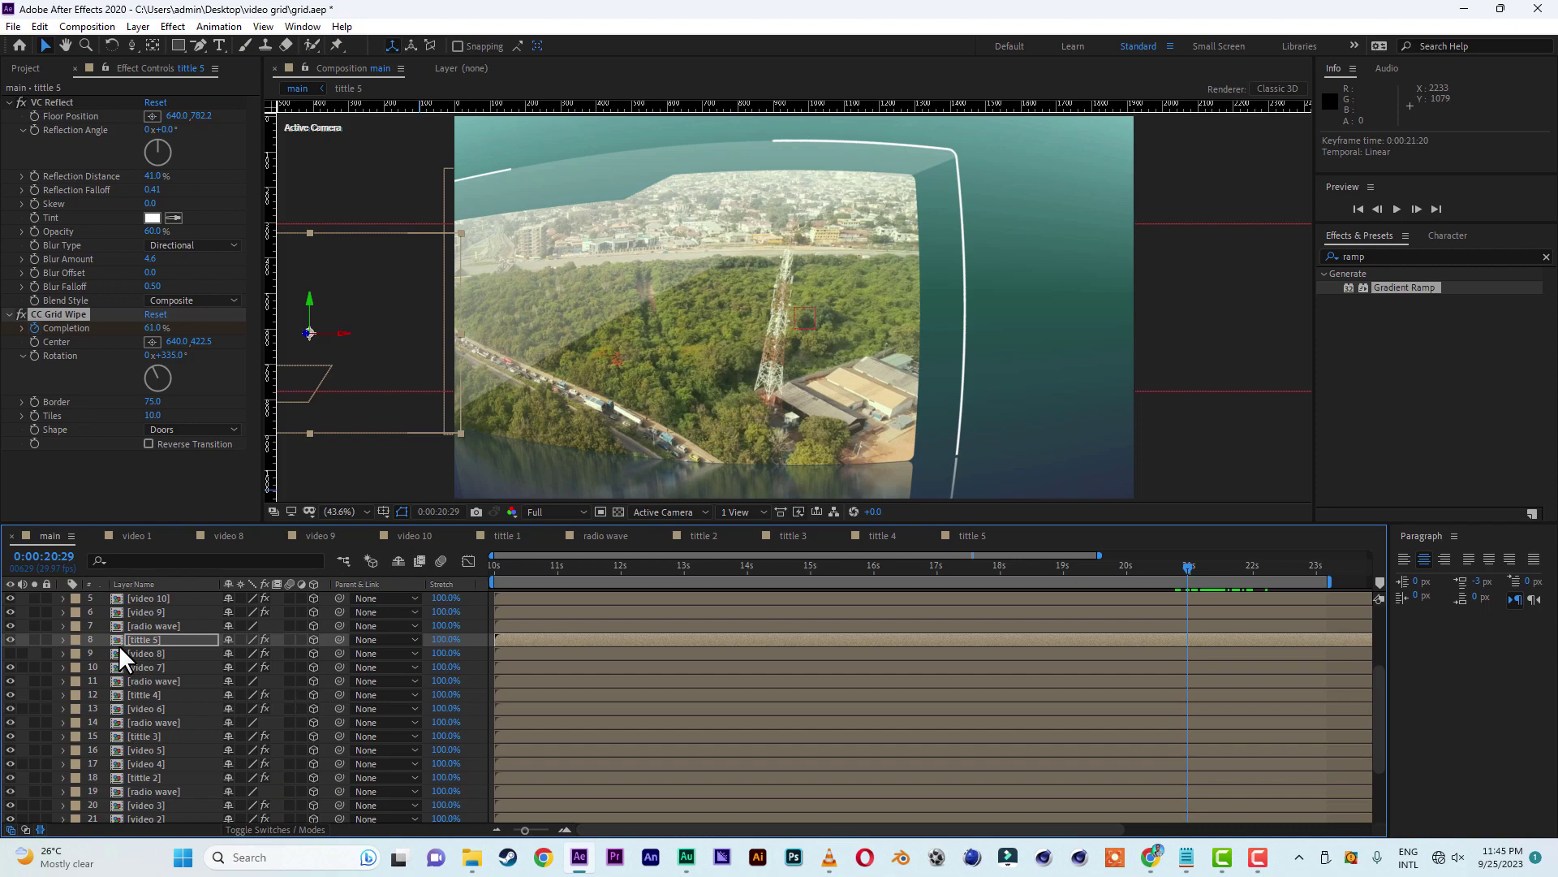
pyautogui.click(1299, 565)
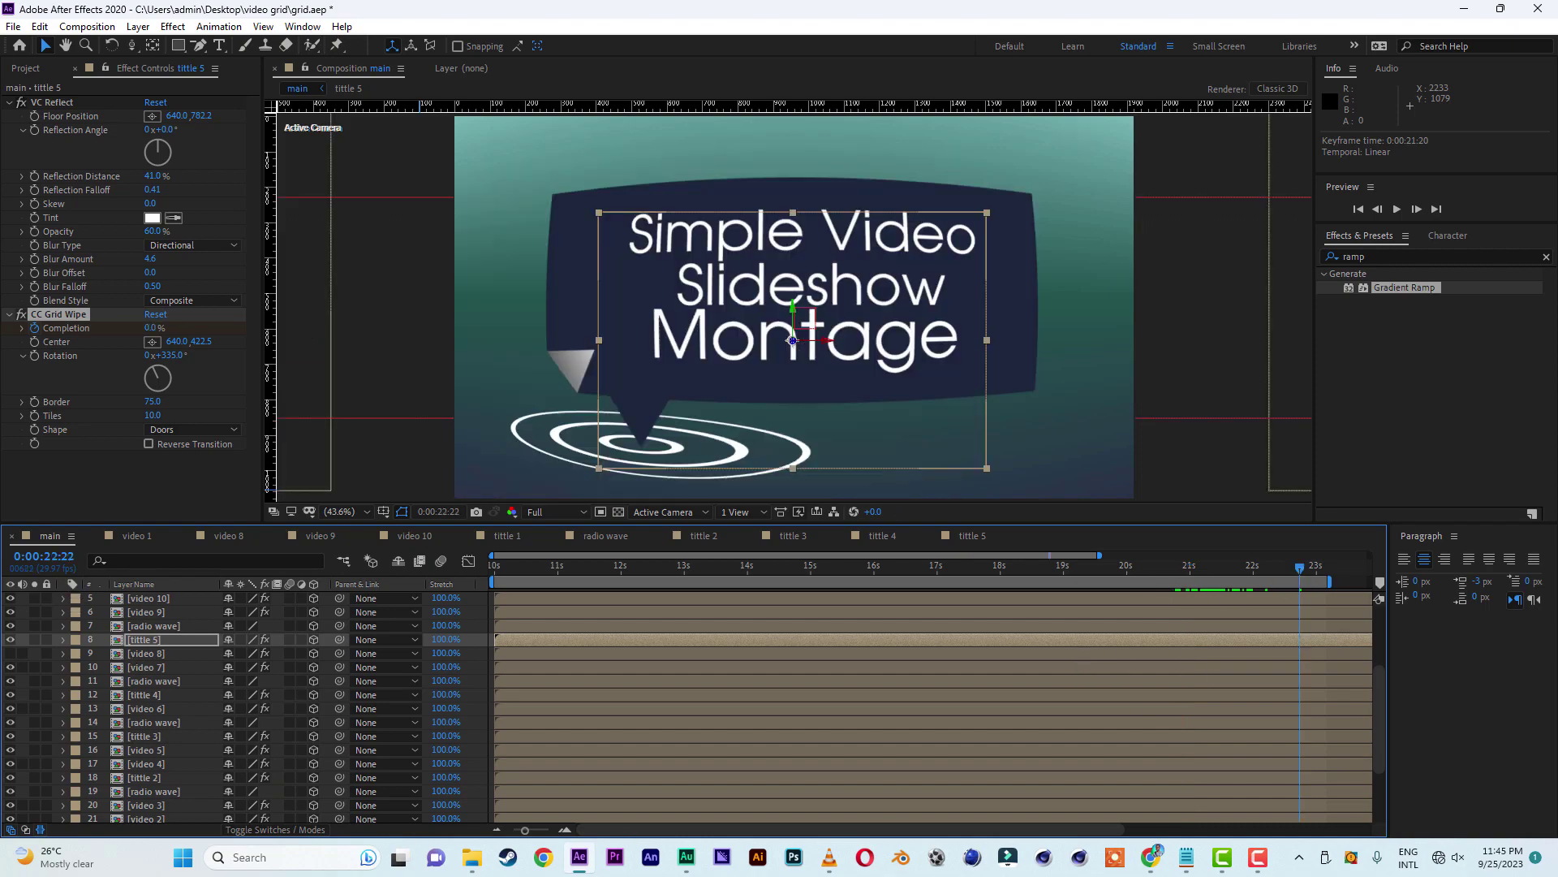
pyautogui.click(15, 26)
pyautogui.click(49, 178)
pyautogui.moveTo(1388, 732); pyautogui.dragTo(1390, 645)
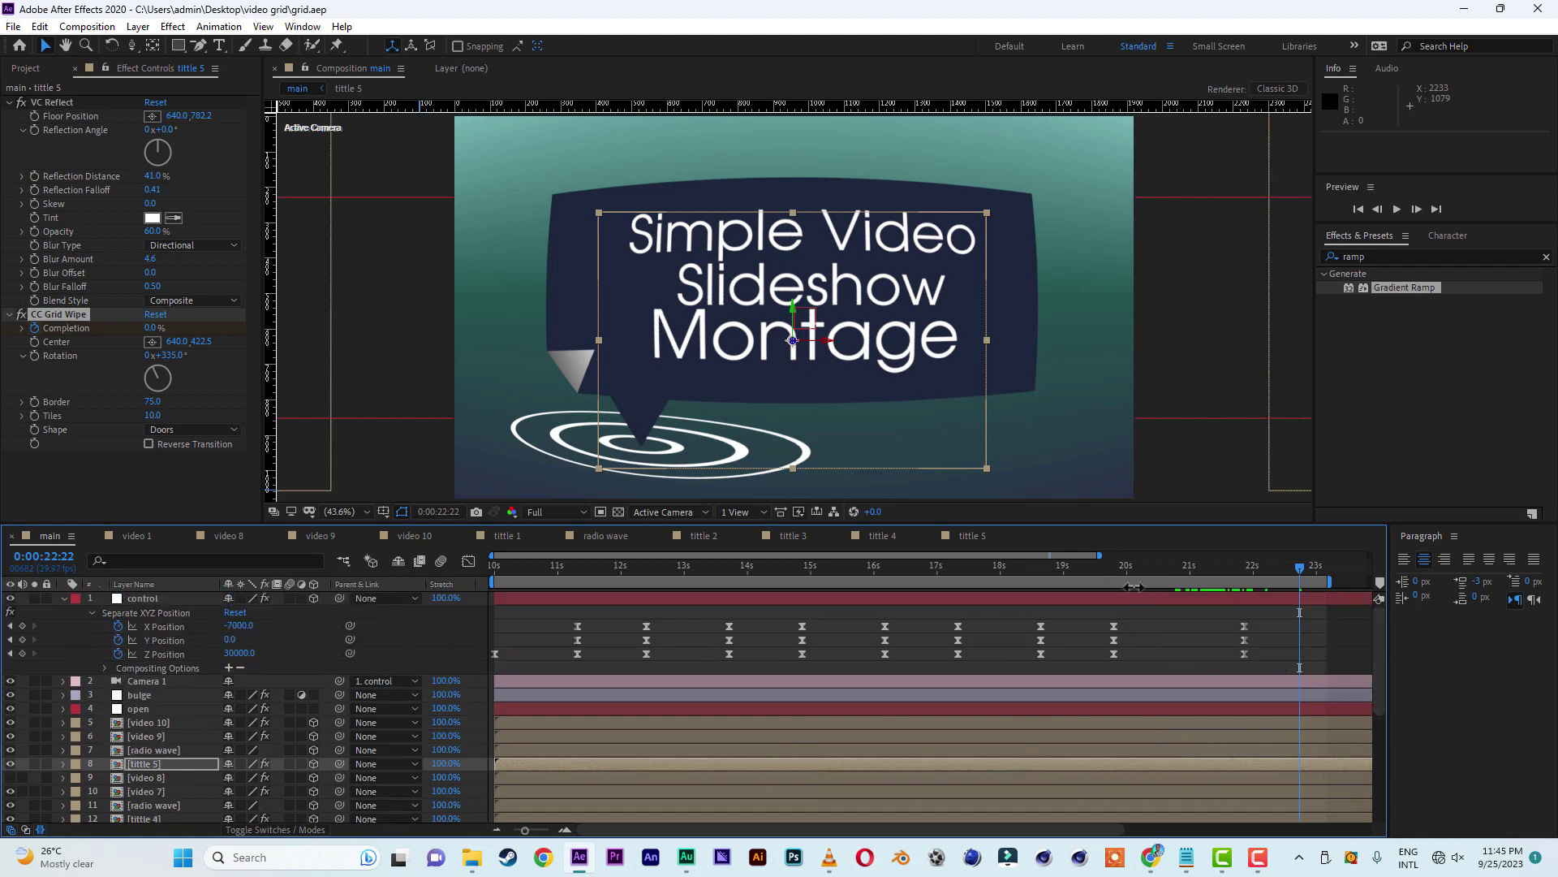
pyautogui.moveTo(1097, 557); pyautogui.dragTo(1178, 565)
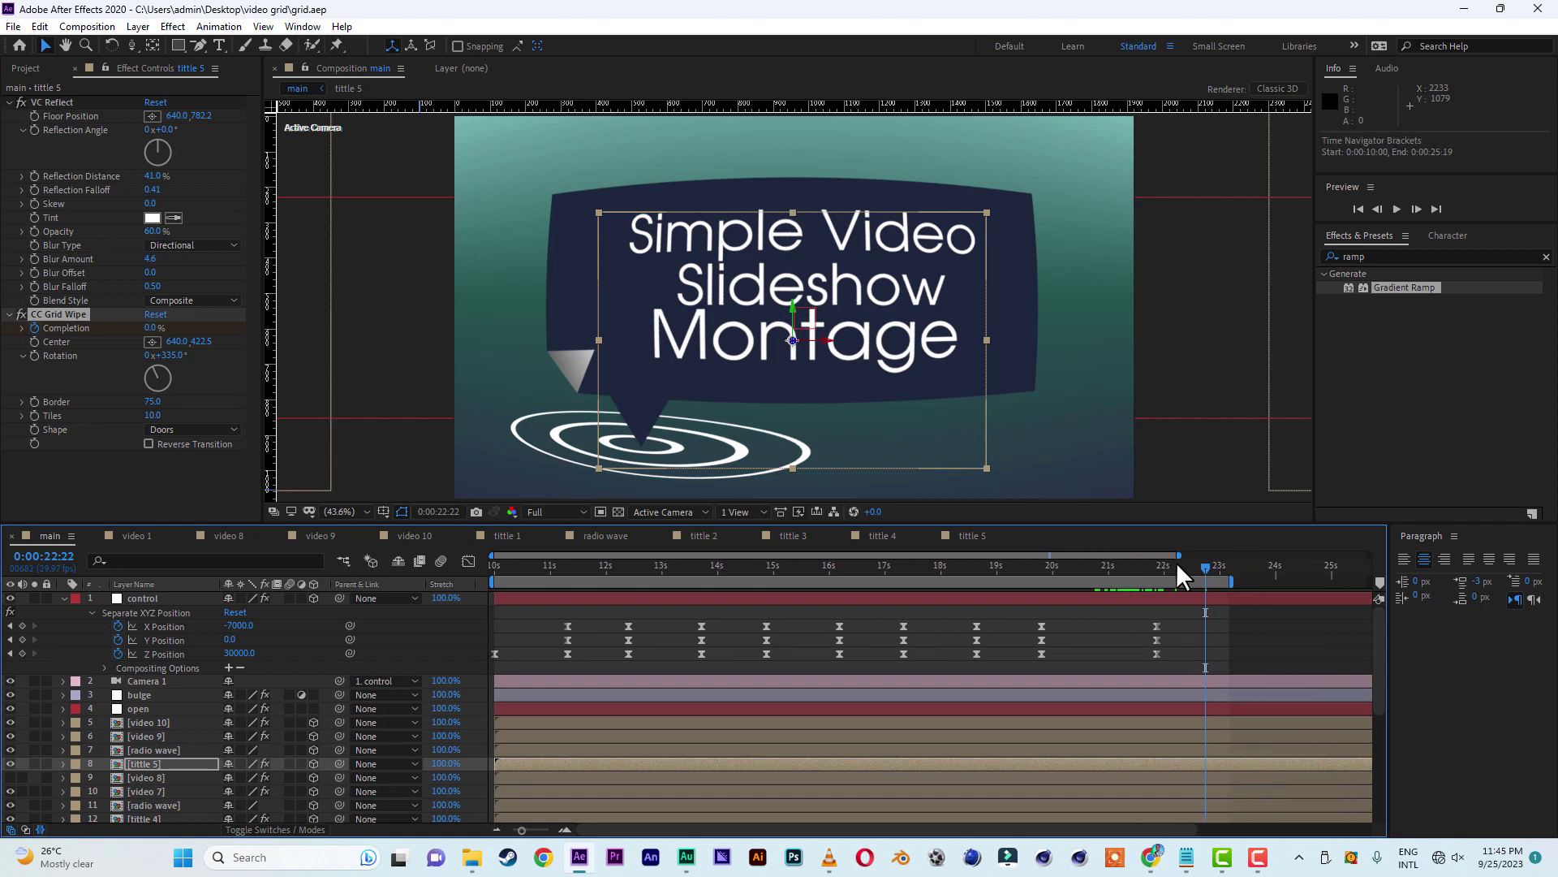